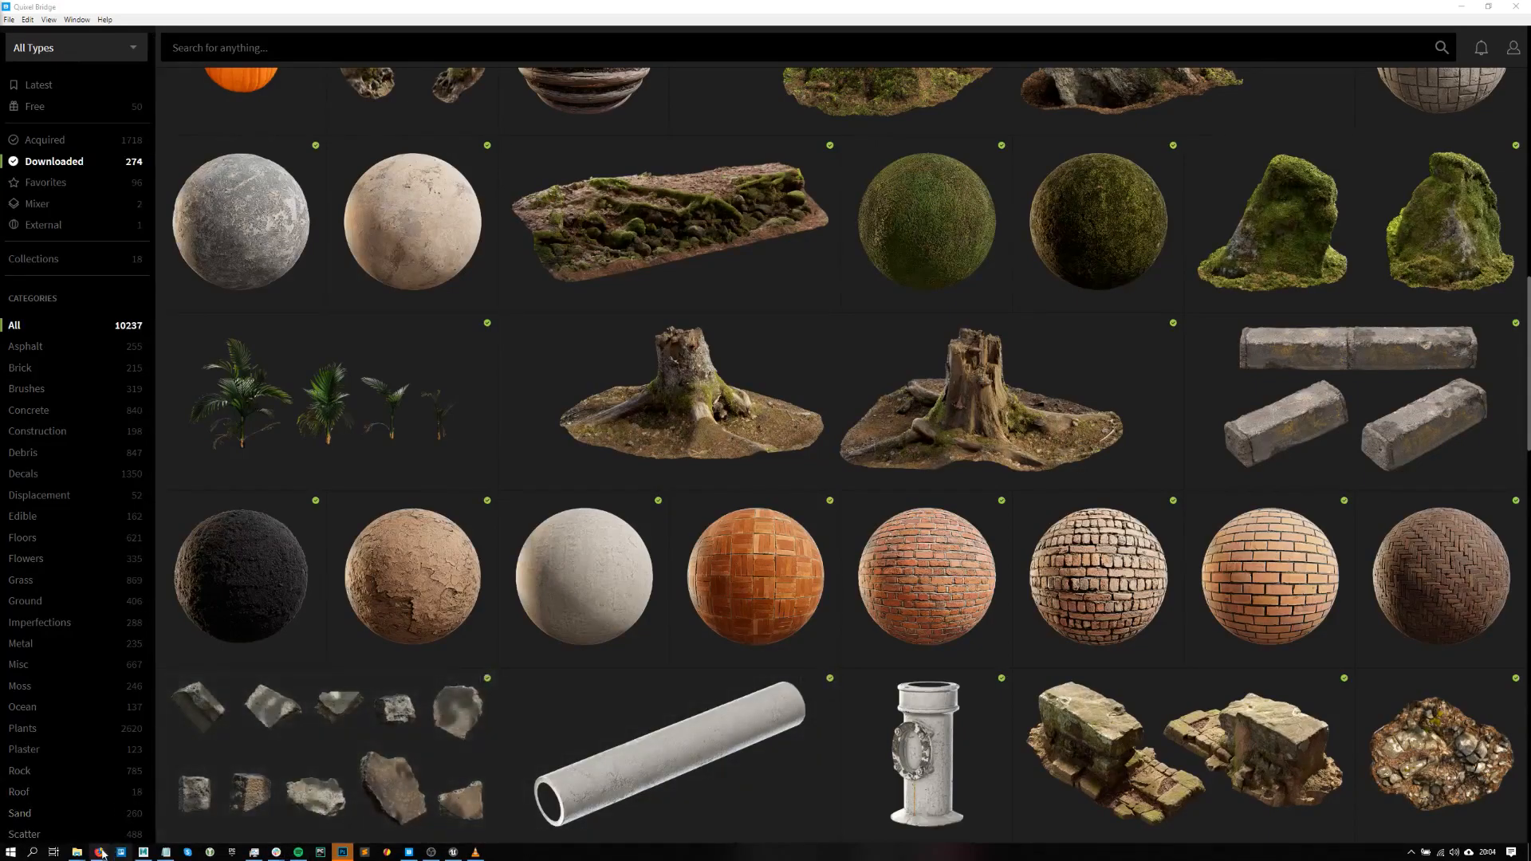
- Switch to Firefox and look over the Hall of Memories artwork on its ArtStation page
mouse_move(99, 852)
left_click(67, 823)
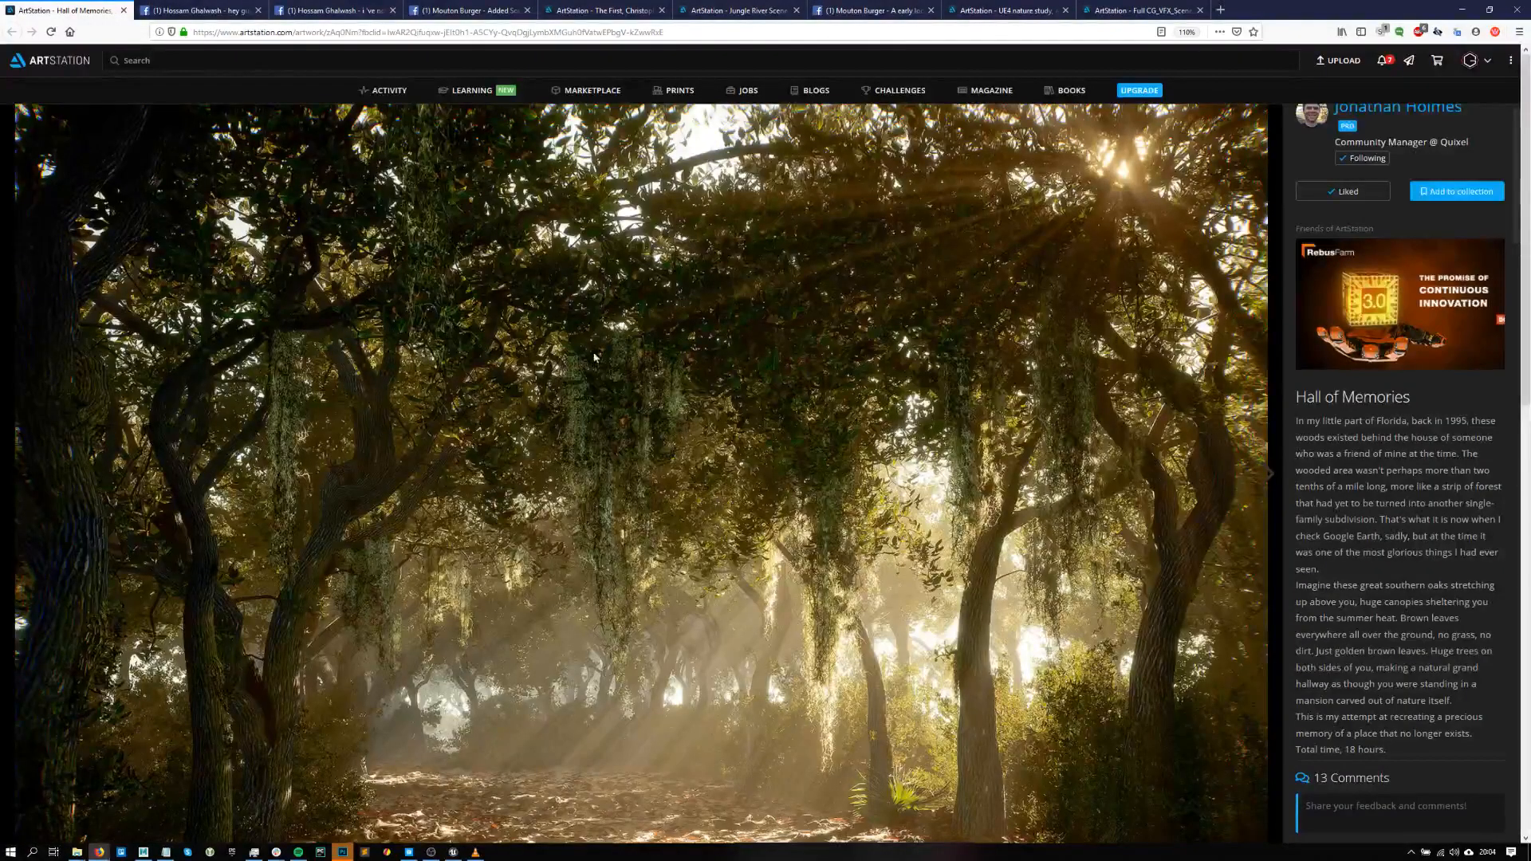
scroll(1419, 231, "up", 1)
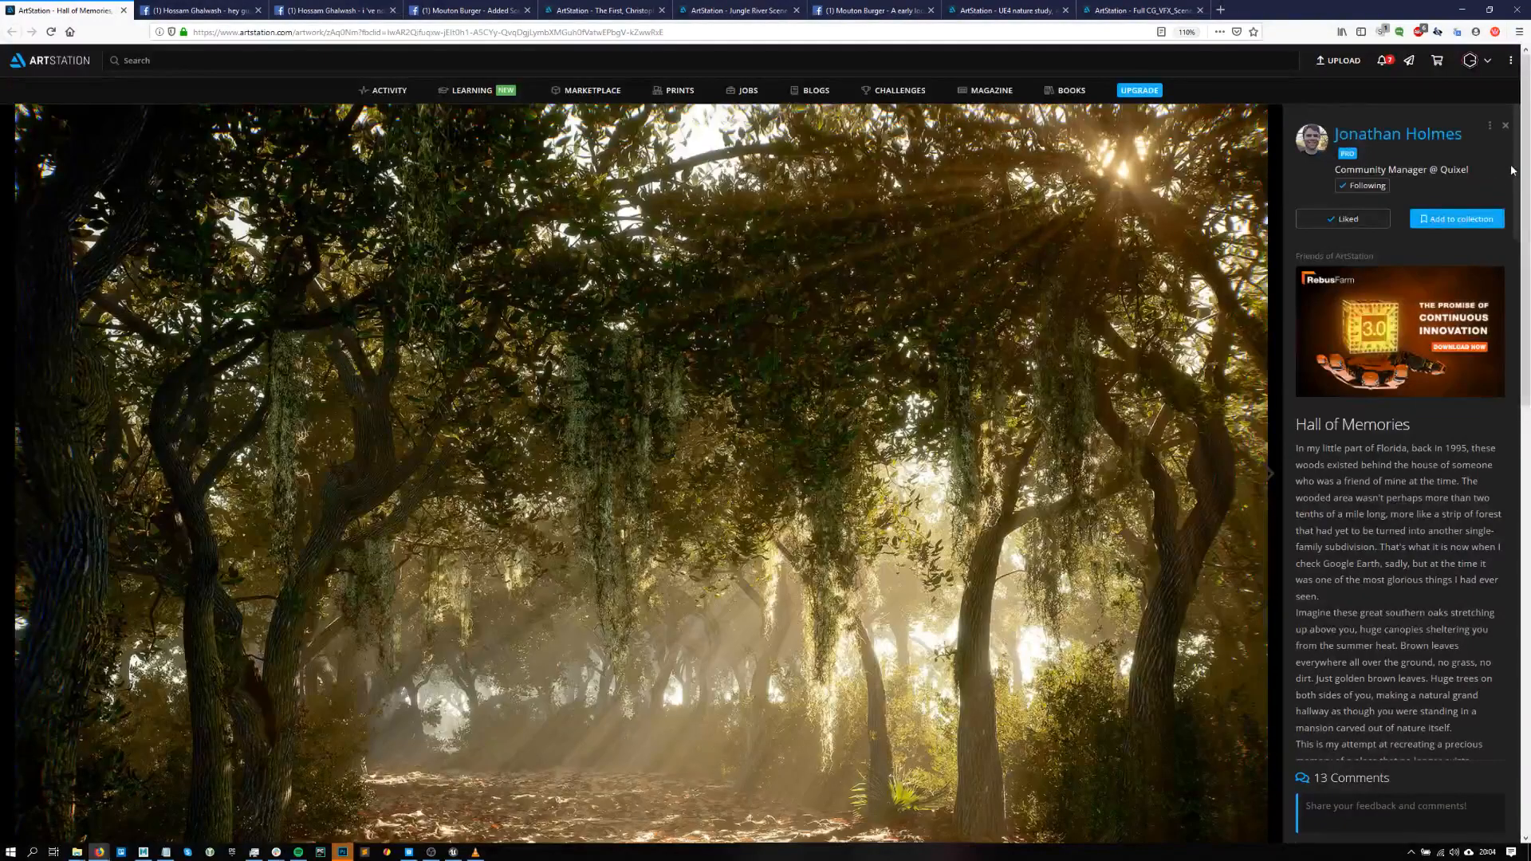
scroll(742, 431, "down", 6)
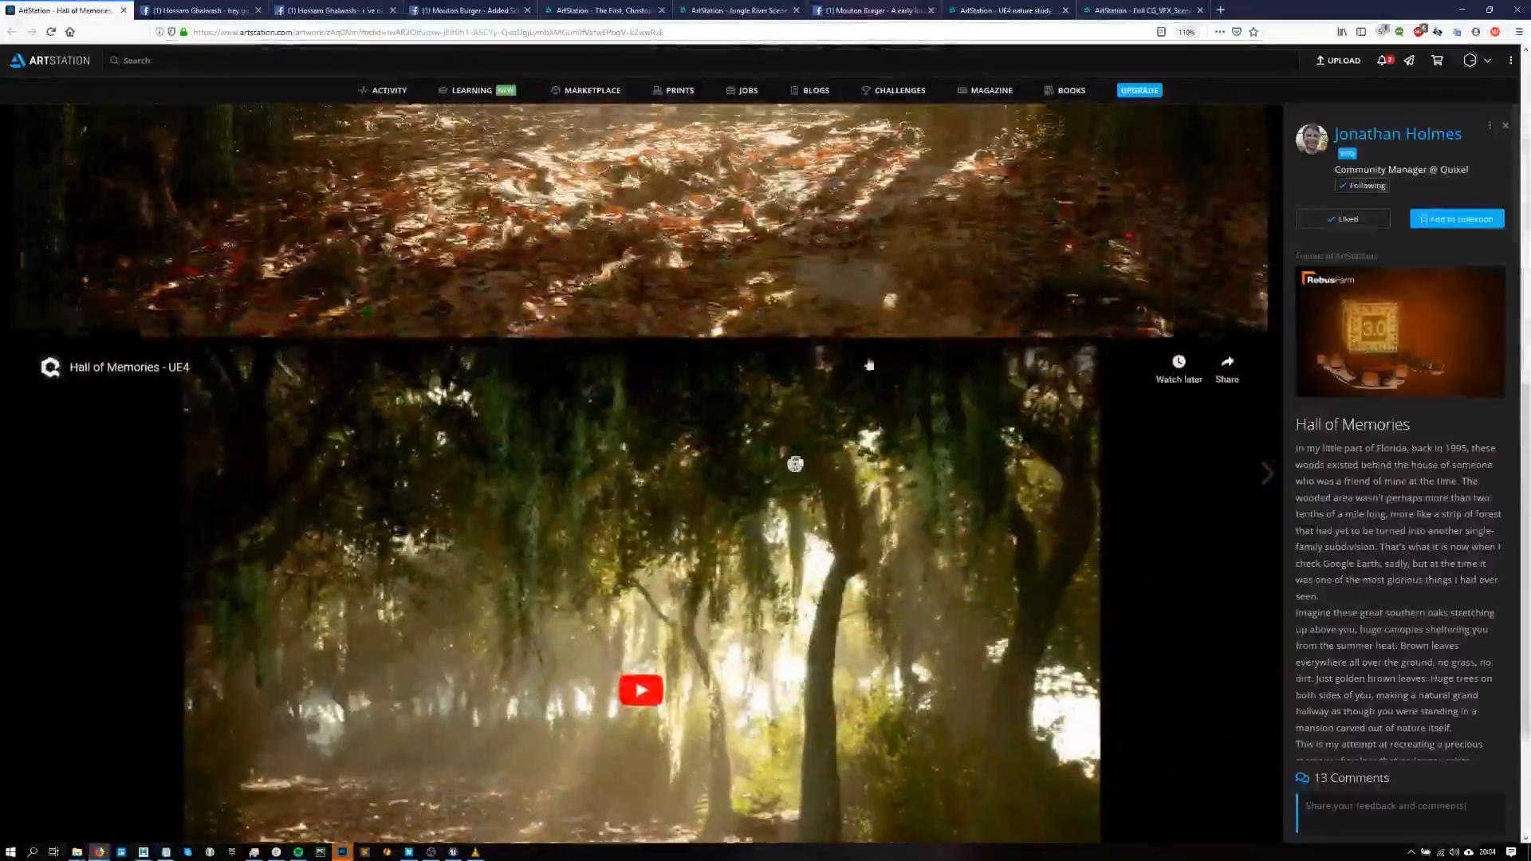
scroll(797, 399, "up", 6)
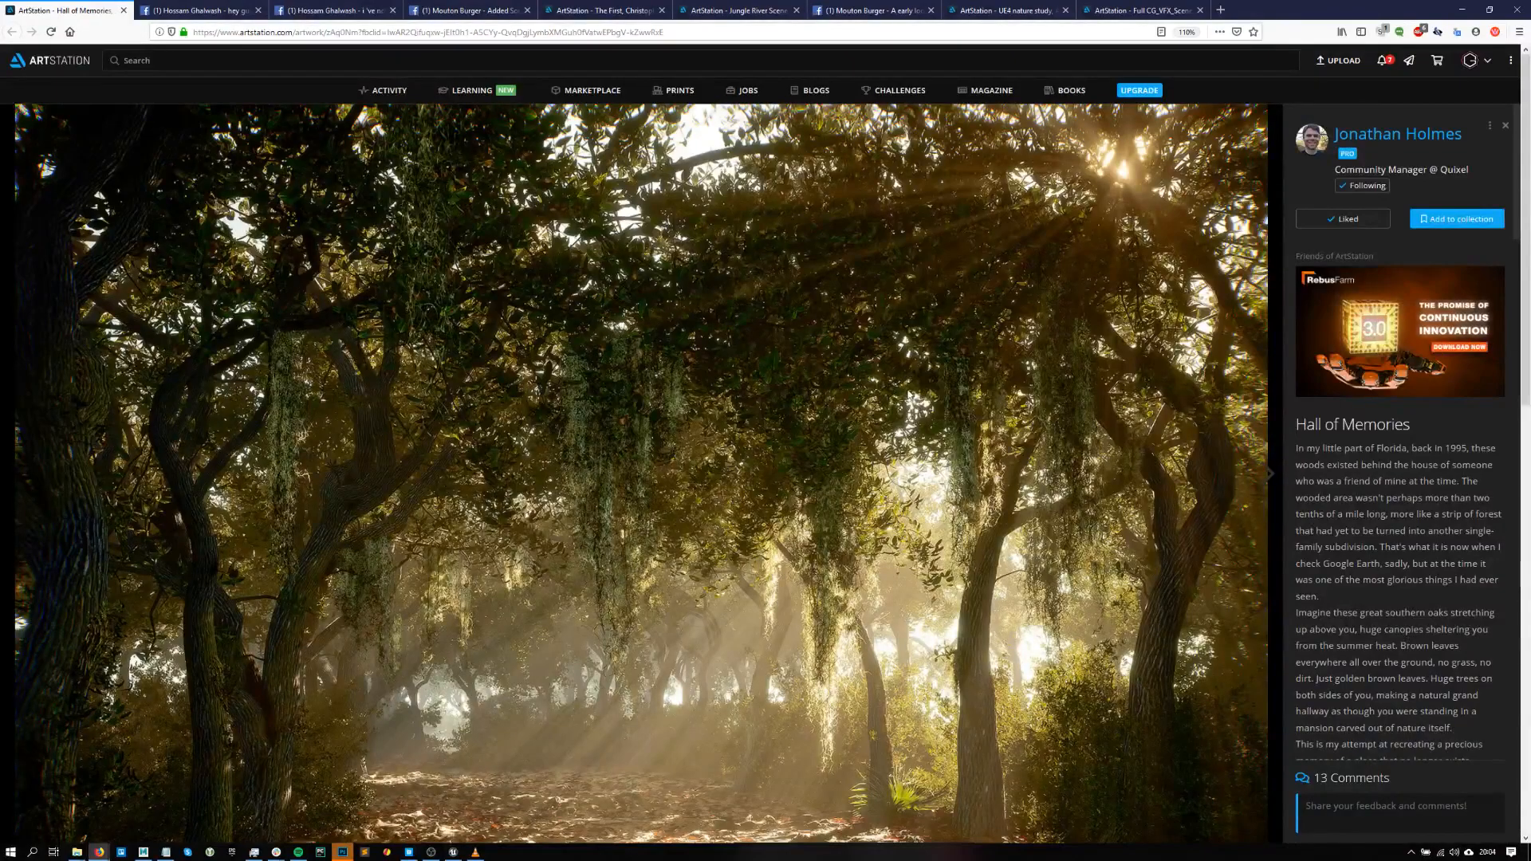
left_click_drag(1519, 230, 1461, 179)
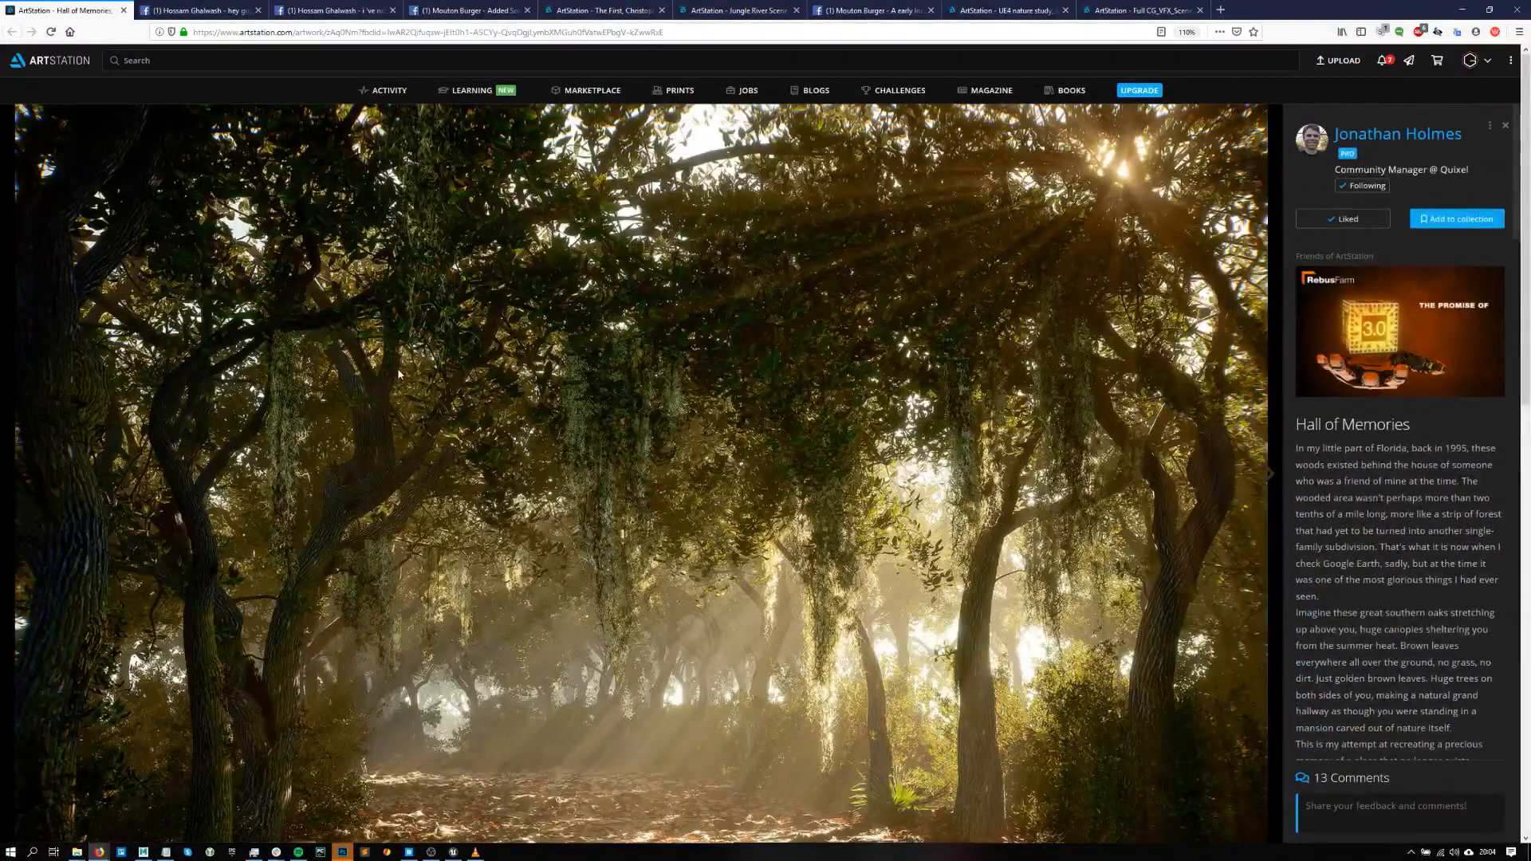
- Play the embedded Hall of Memories - UE4 video, skip ahead in it and pause it
scroll(434, 350, "down", 5)
scroll(479, 348, "down", 3)
scroll(479, 348, "down", 1)
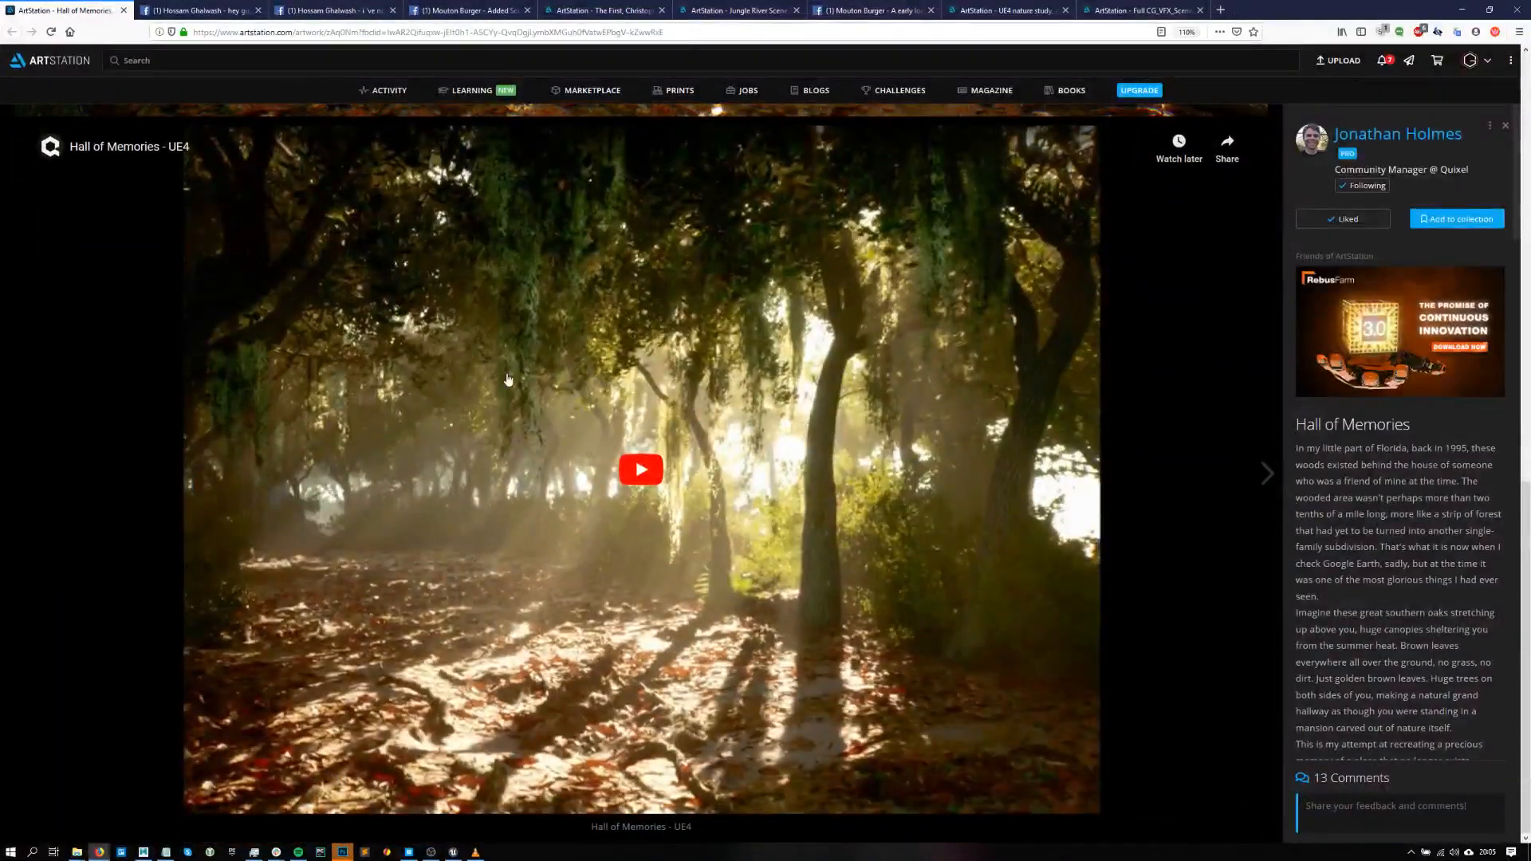
left_click(536, 487)
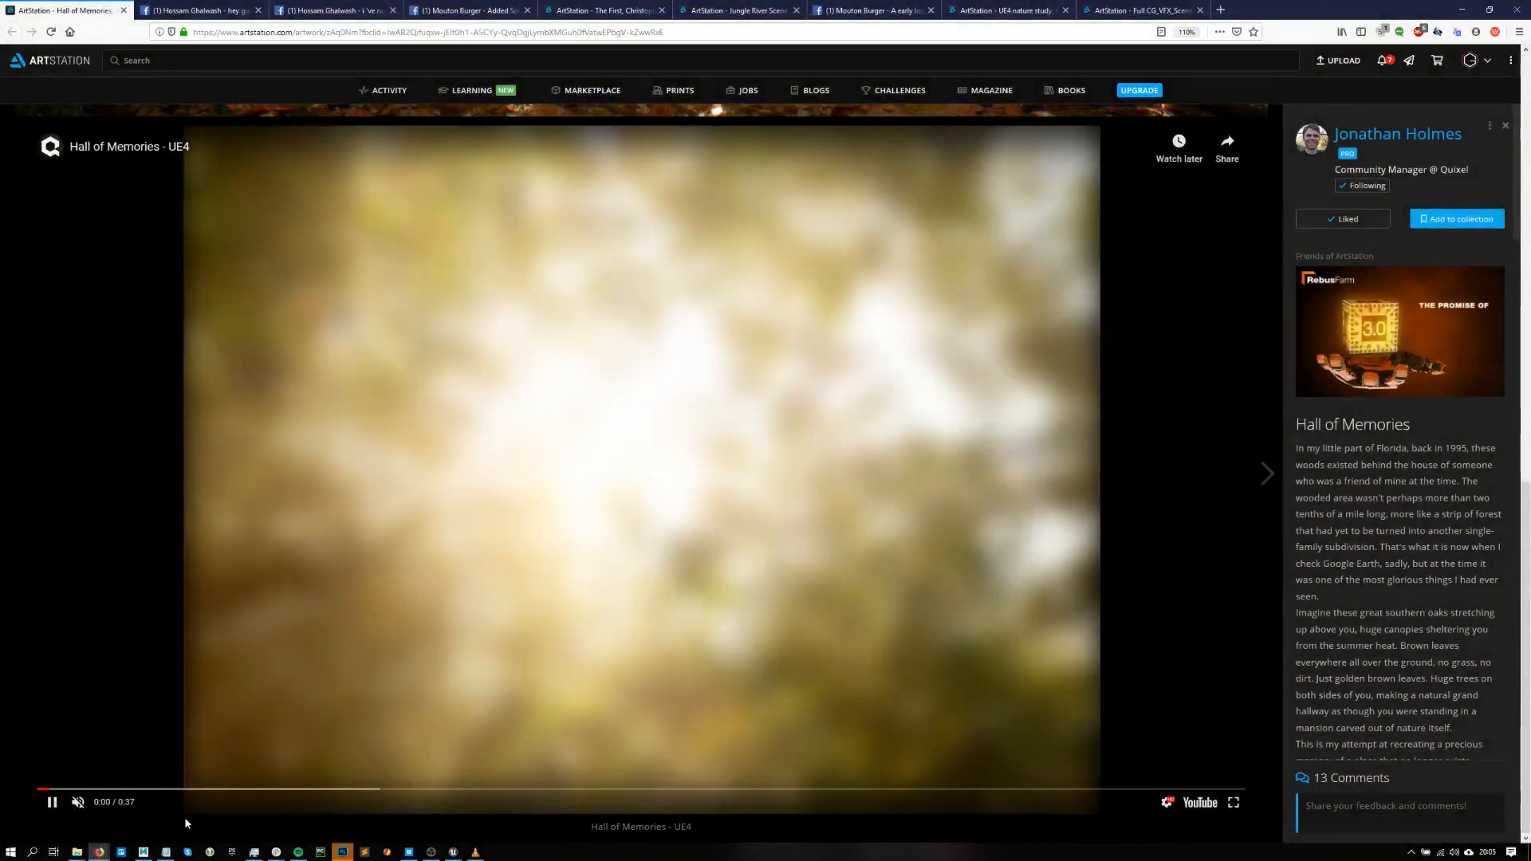
left_click(311, 789)
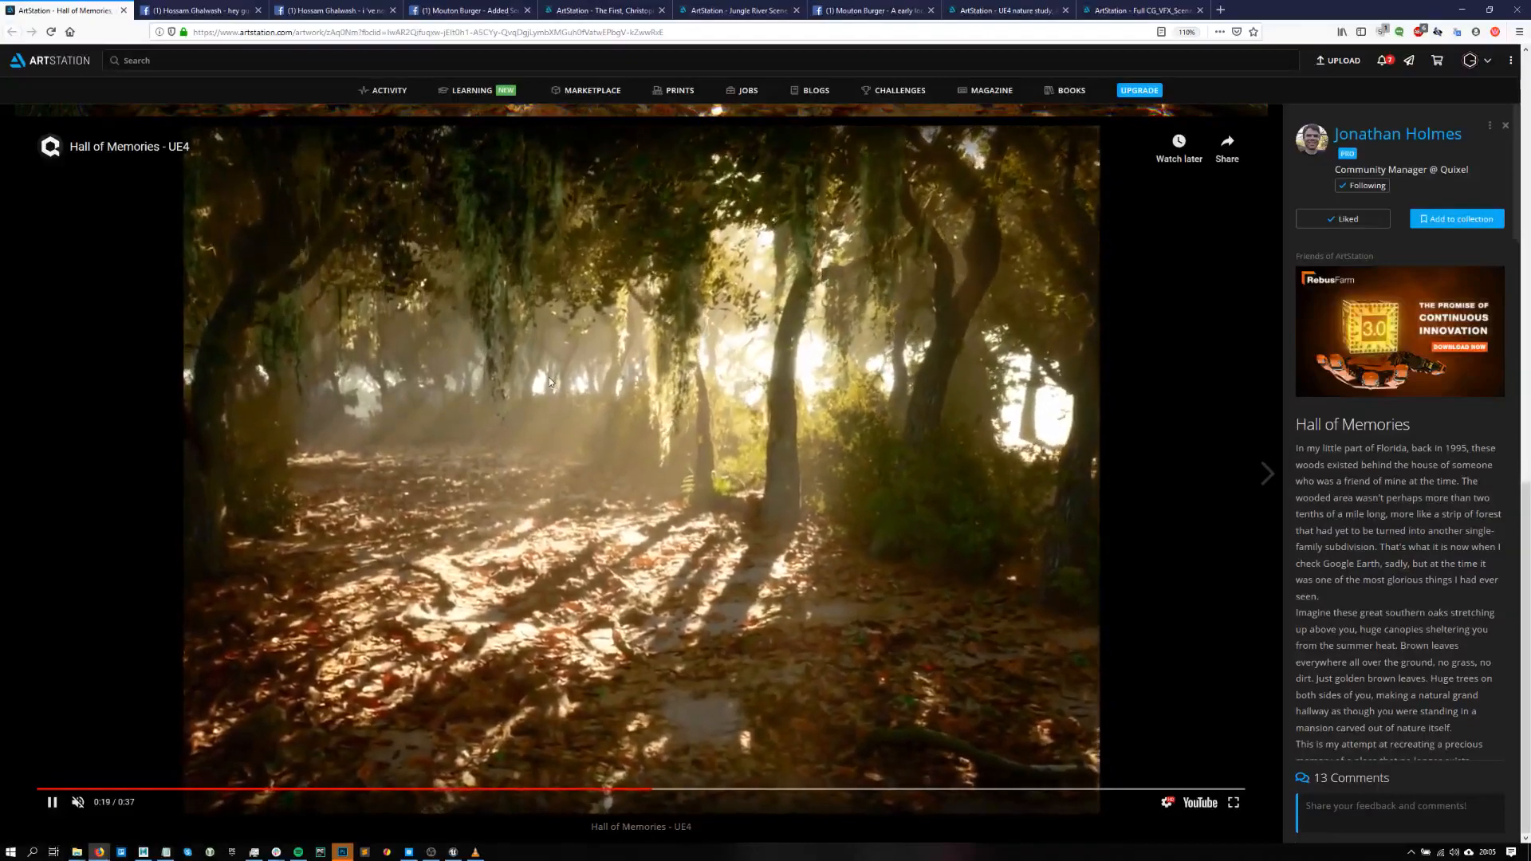
left_click(469, 387)
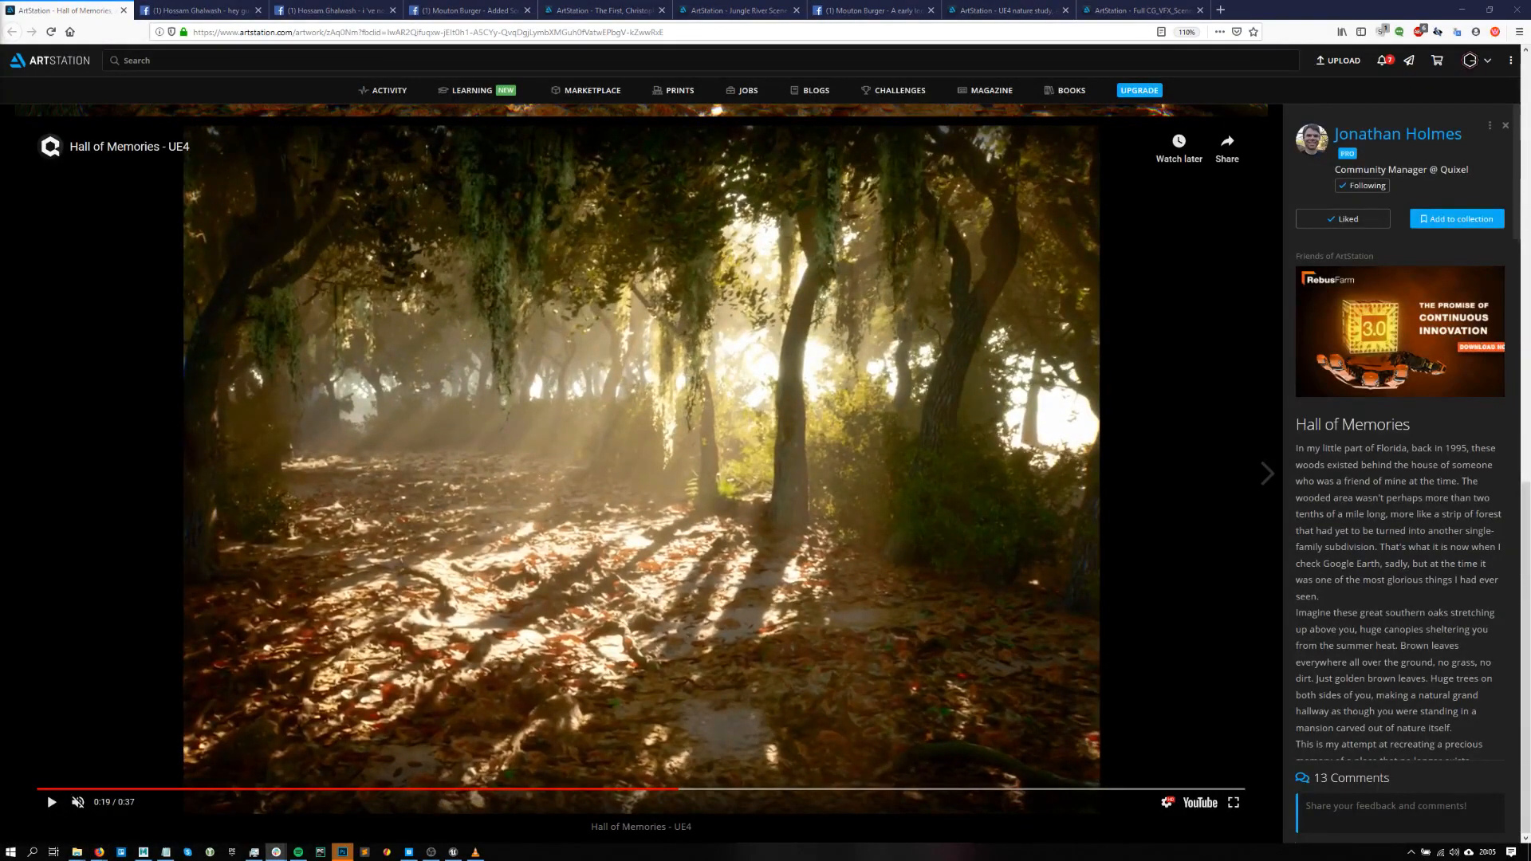
- Read the Hall of Memories description down to the total time spent and collapse the text
scroll(1260, 285, "down", 10)
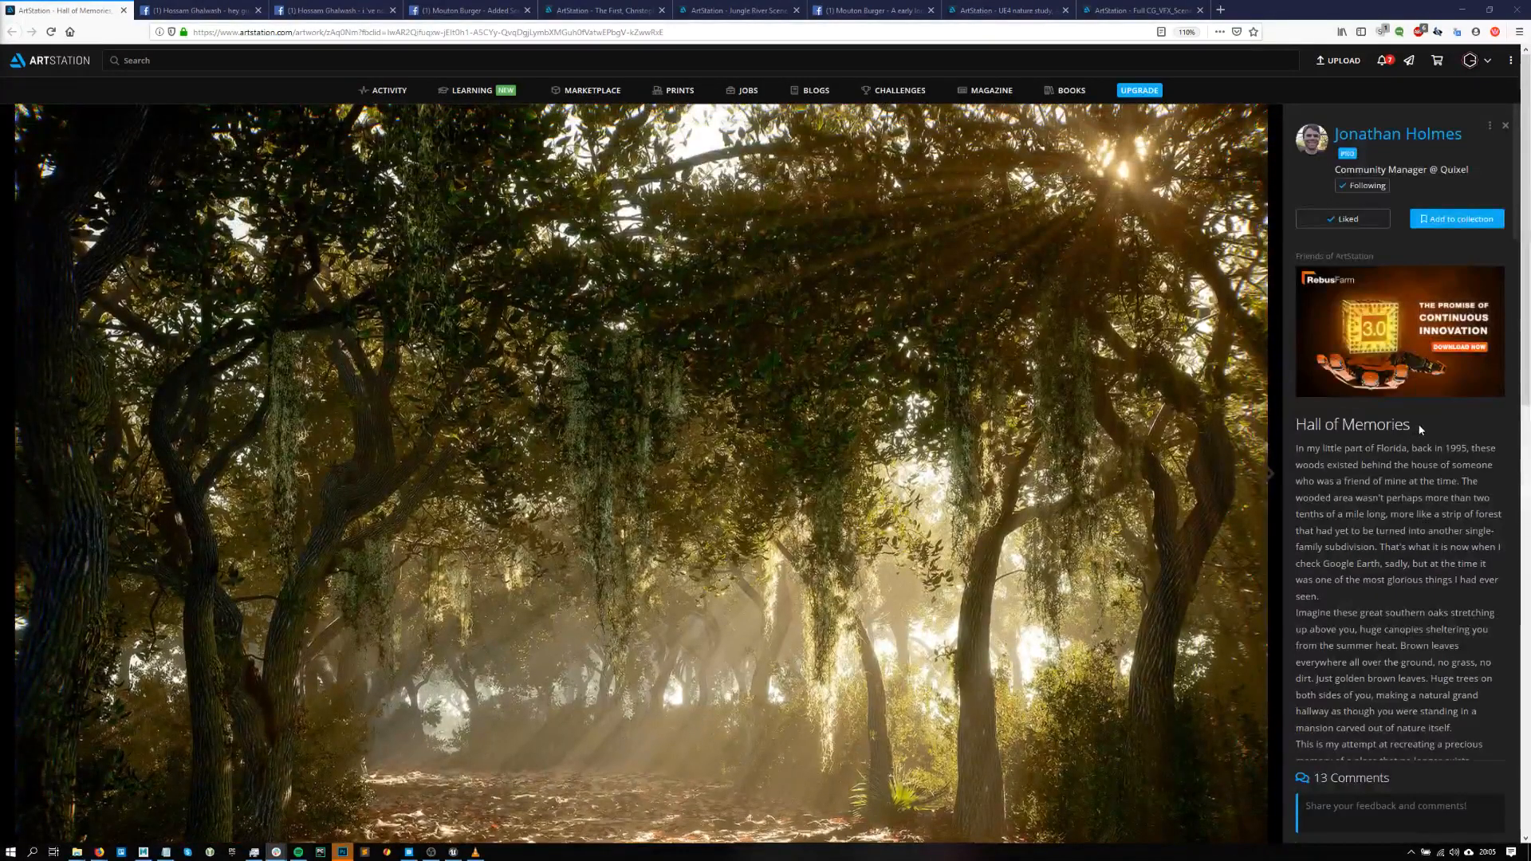
triple_click(1420, 429)
left_click(50, 481)
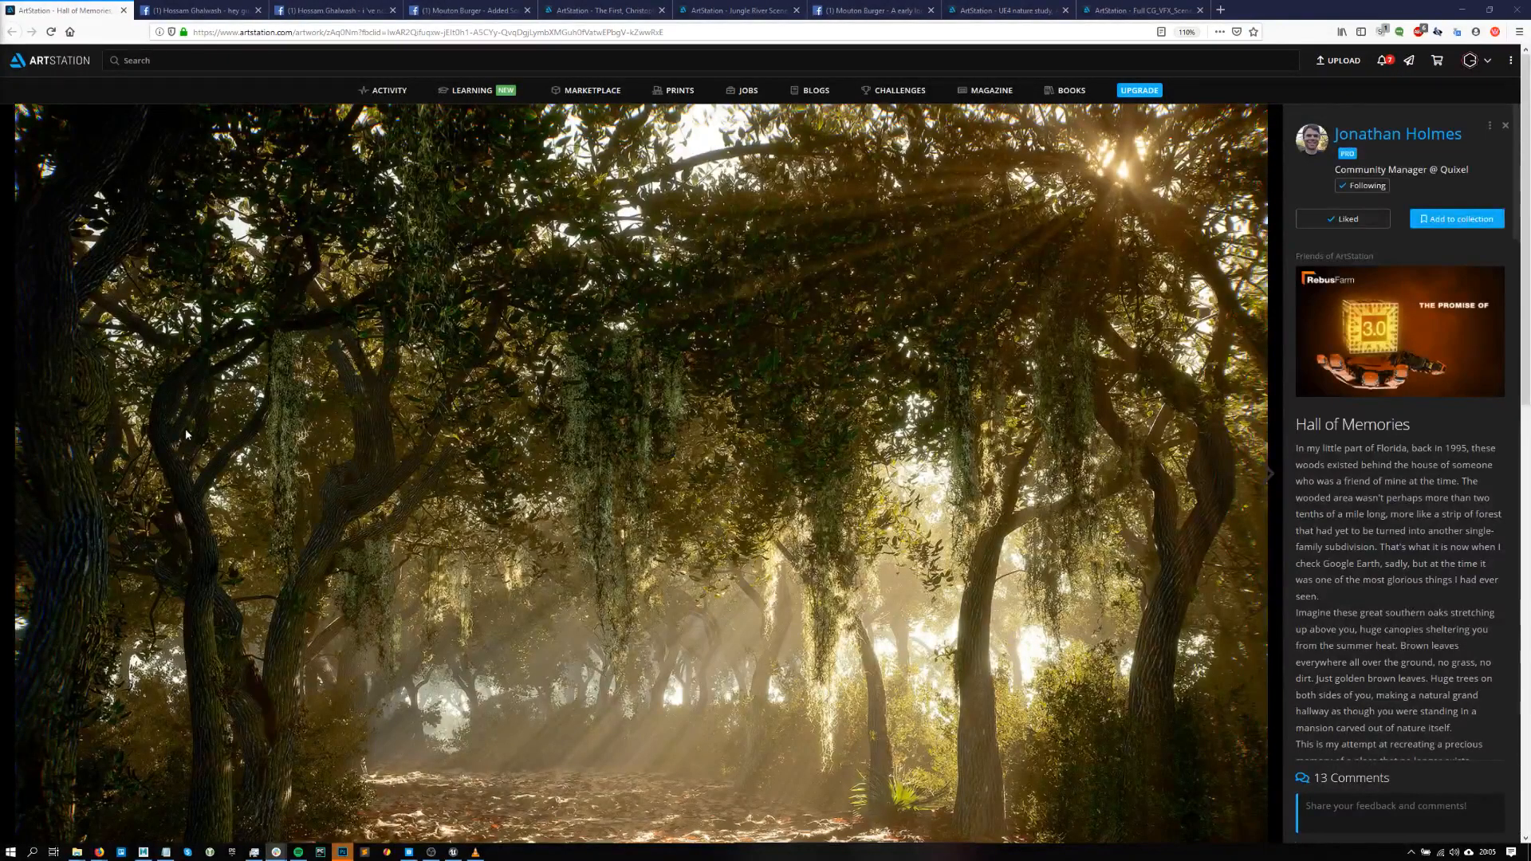
scroll(1348, 587, "down", 4)
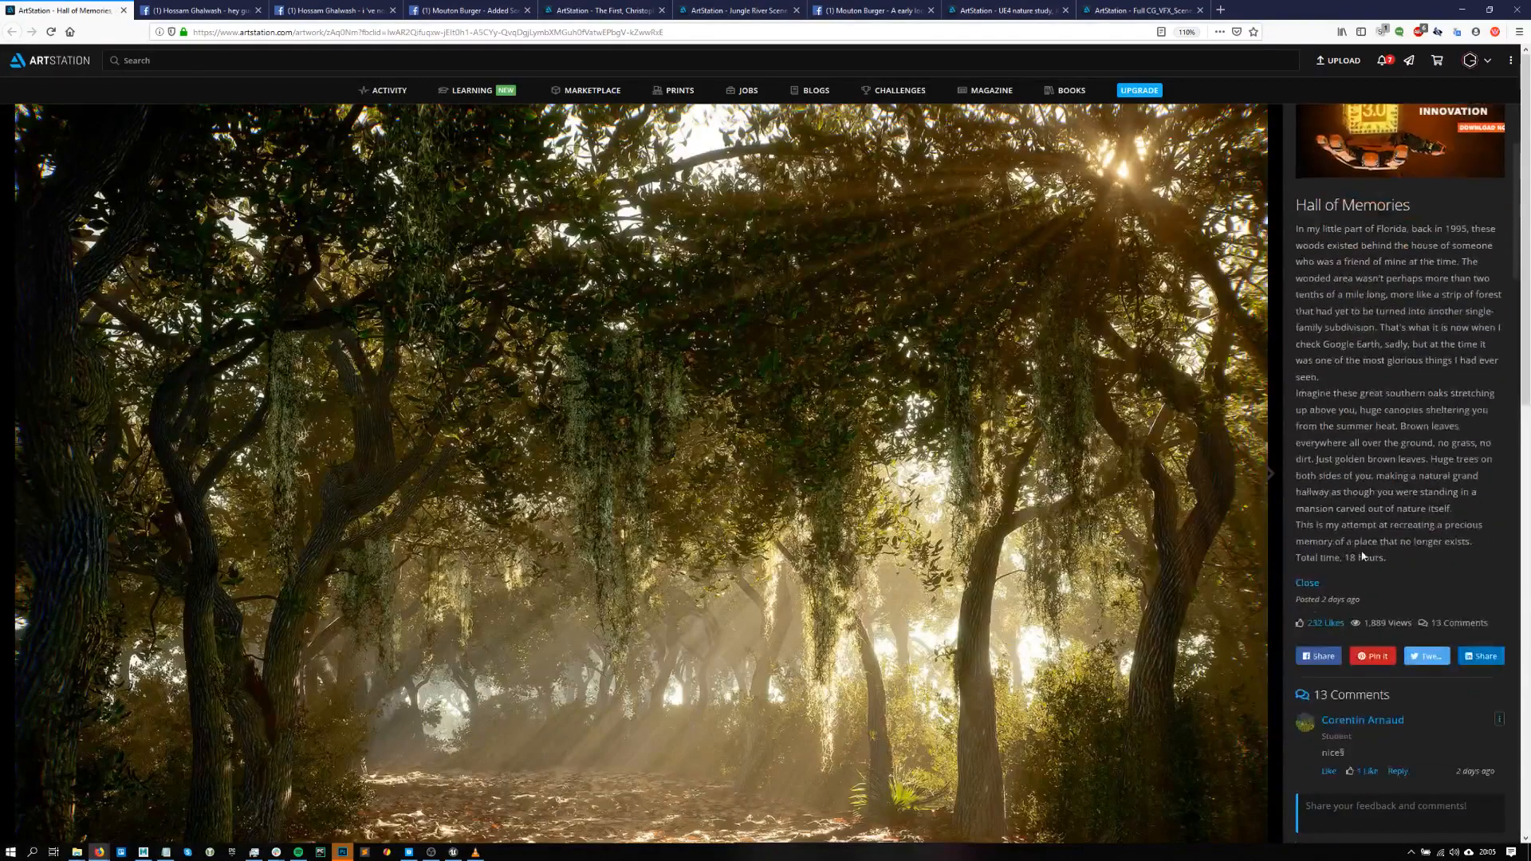
left_click(1307, 500)
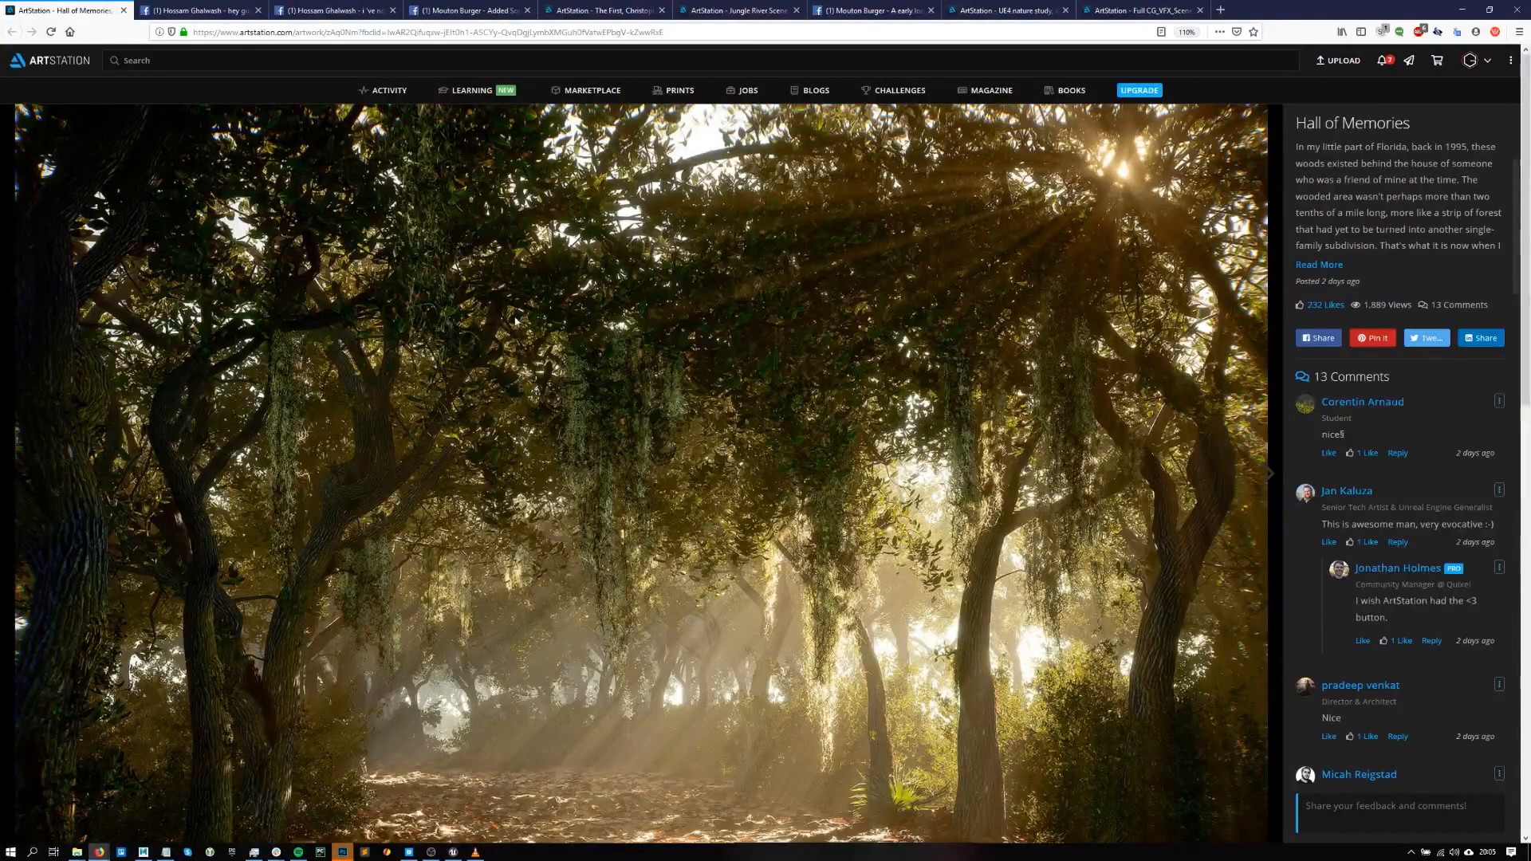
left_click_drag(343, 32, 666, 33)
key("BackSpace")
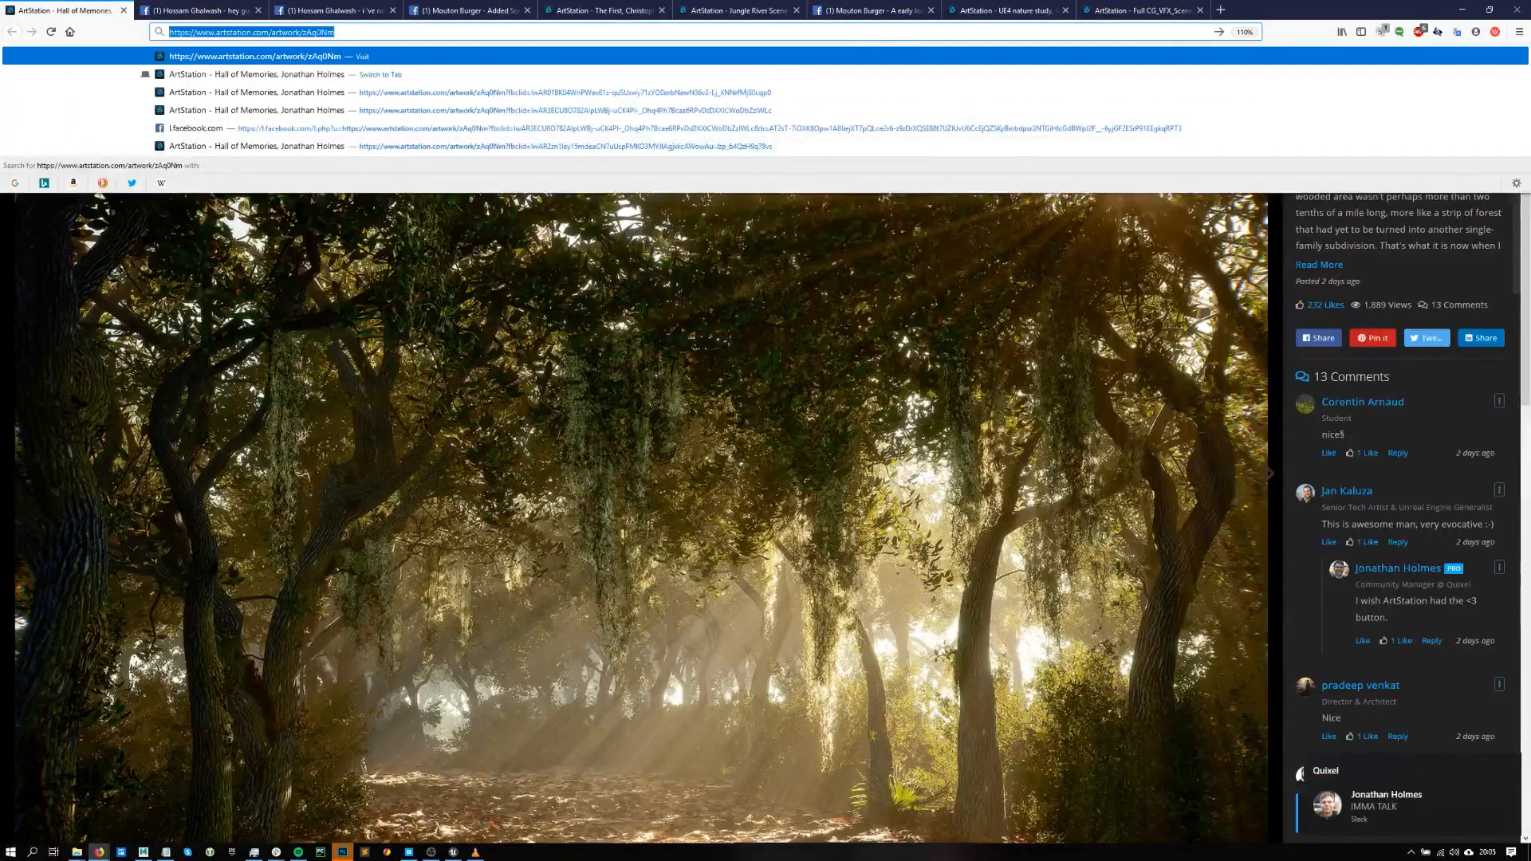
key("Return")
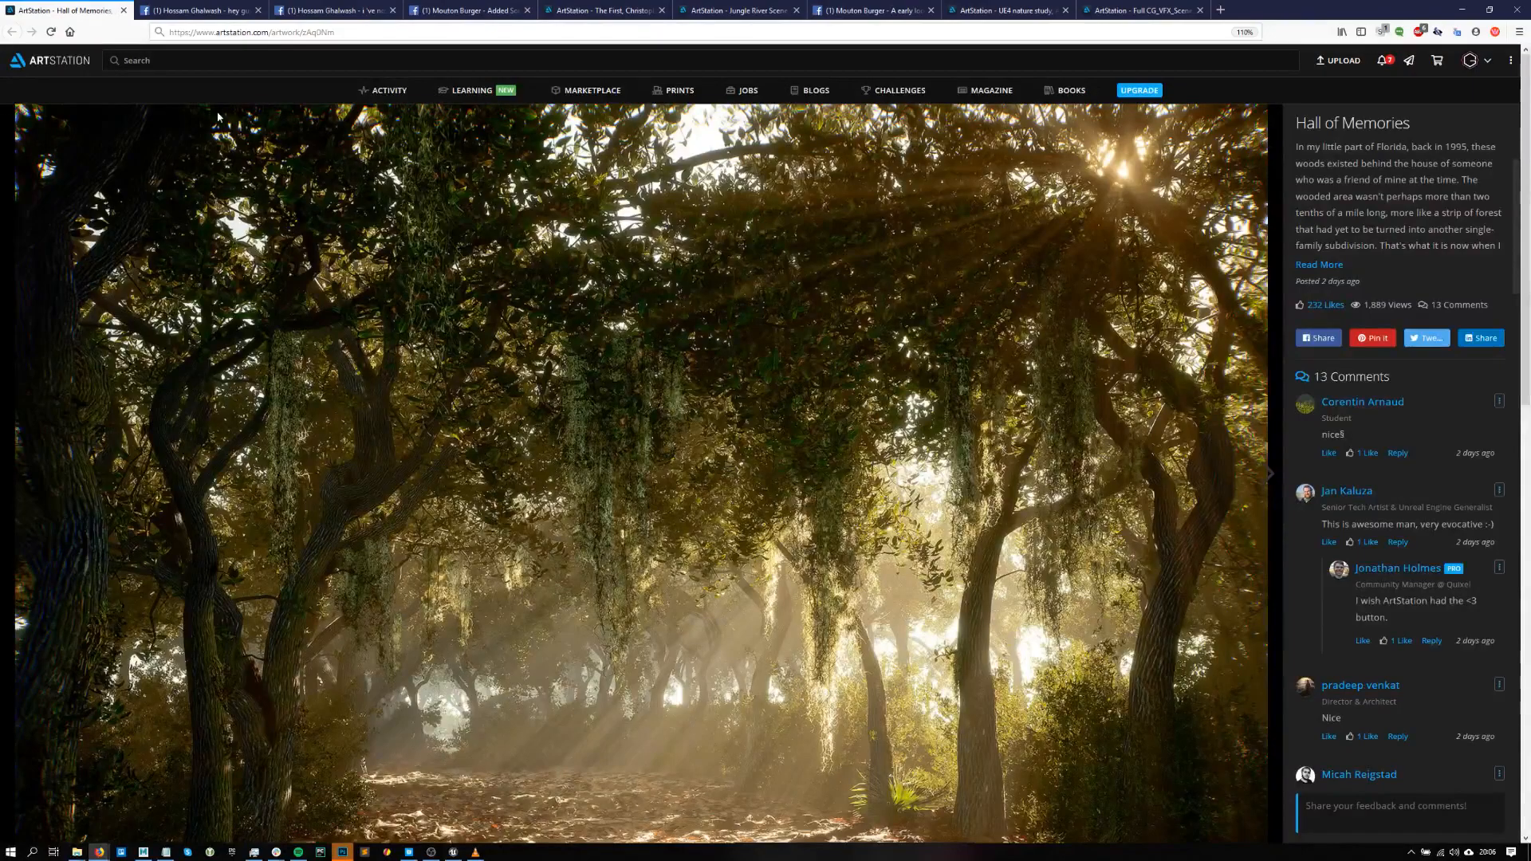
- View the two Facebook posts with night street scenes and open the Quixel Art Community group page
left_click(203, 6)
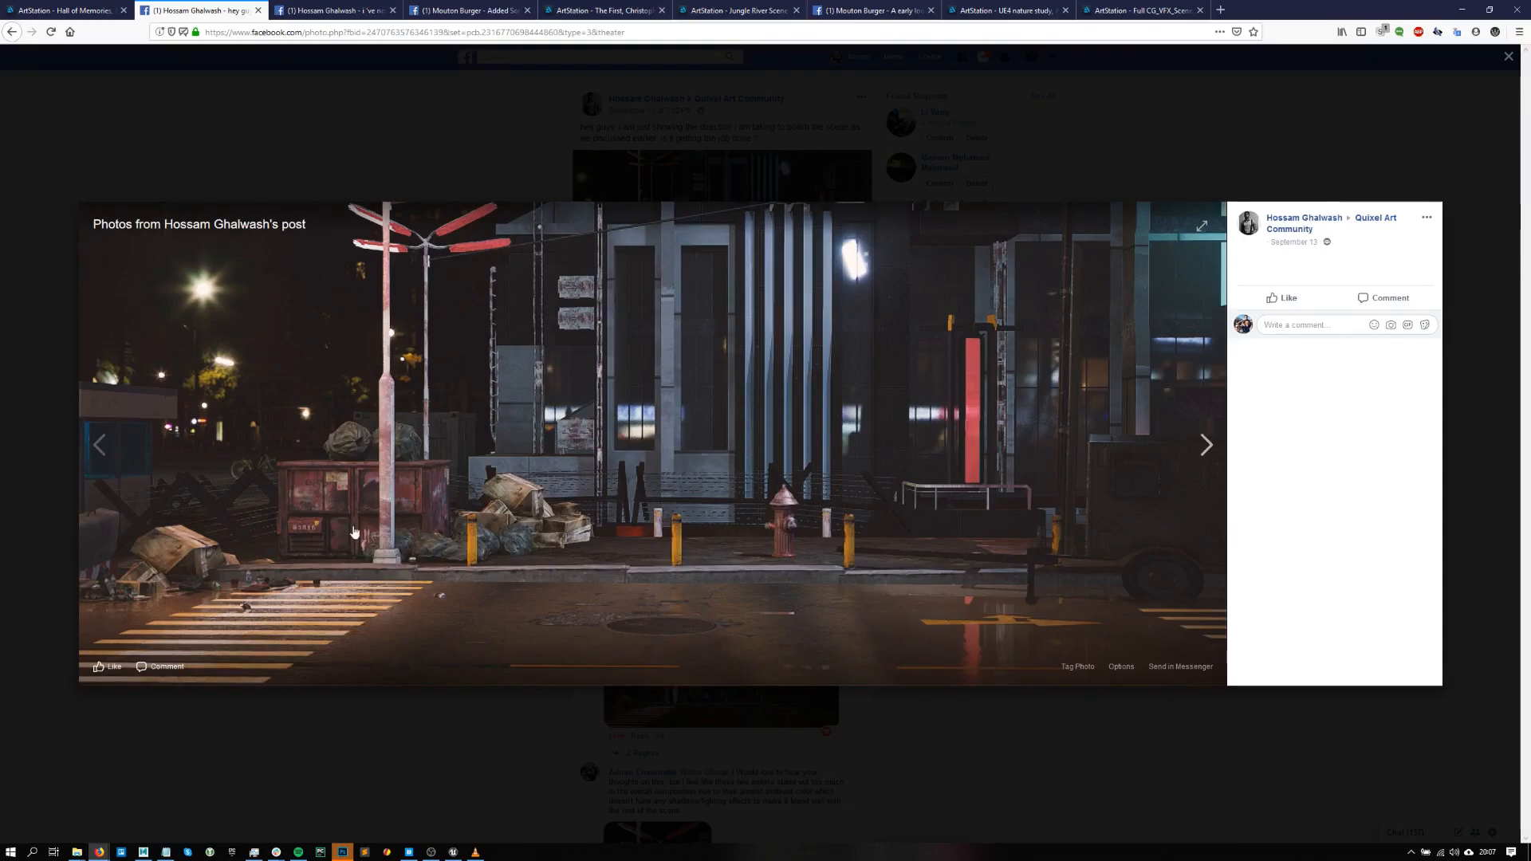
left_click(353, 8)
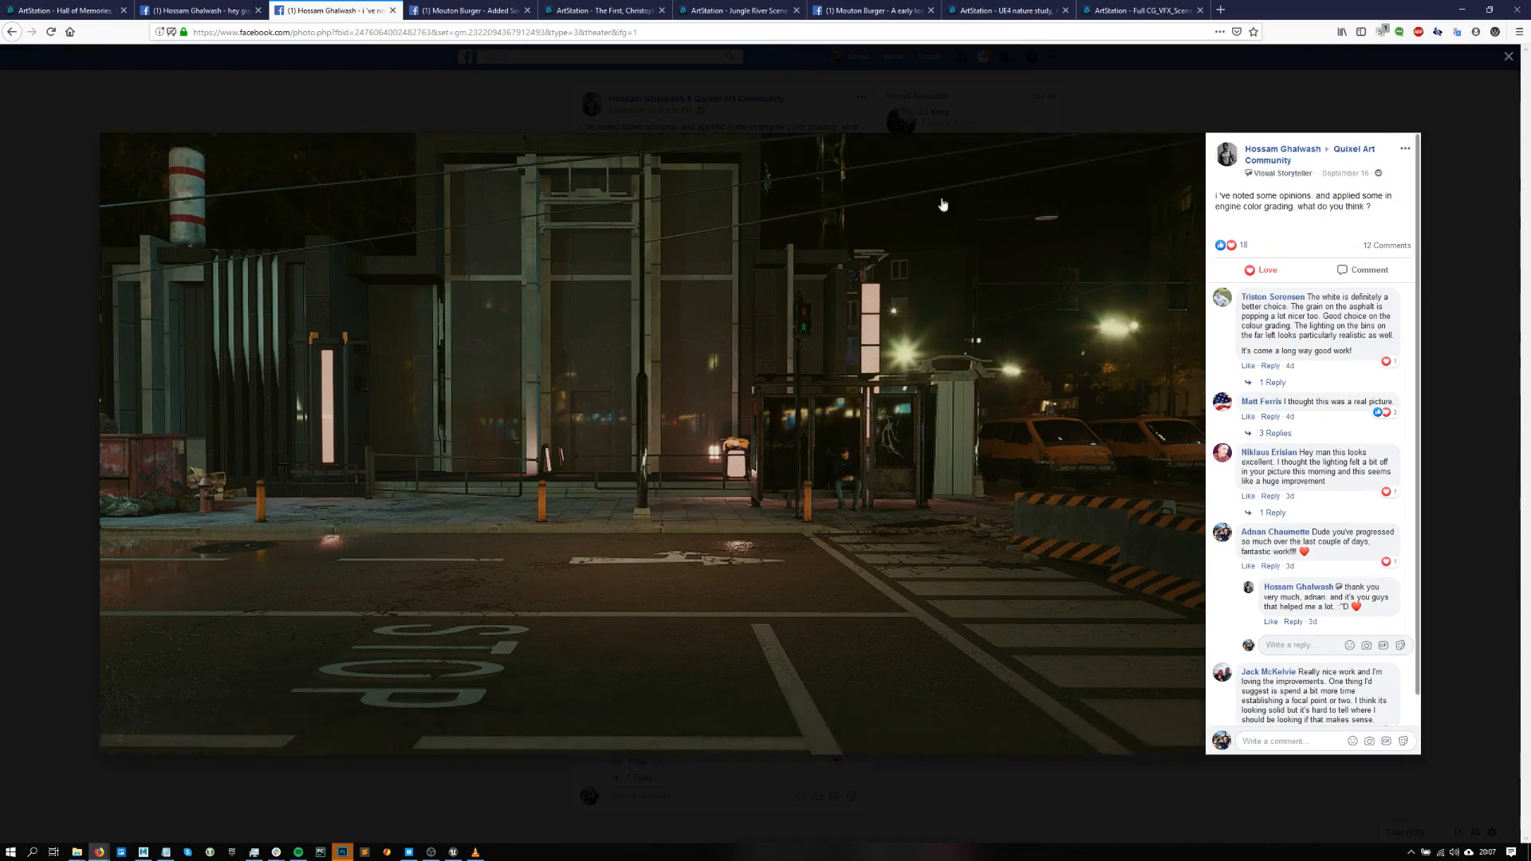
left_click(719, 116)
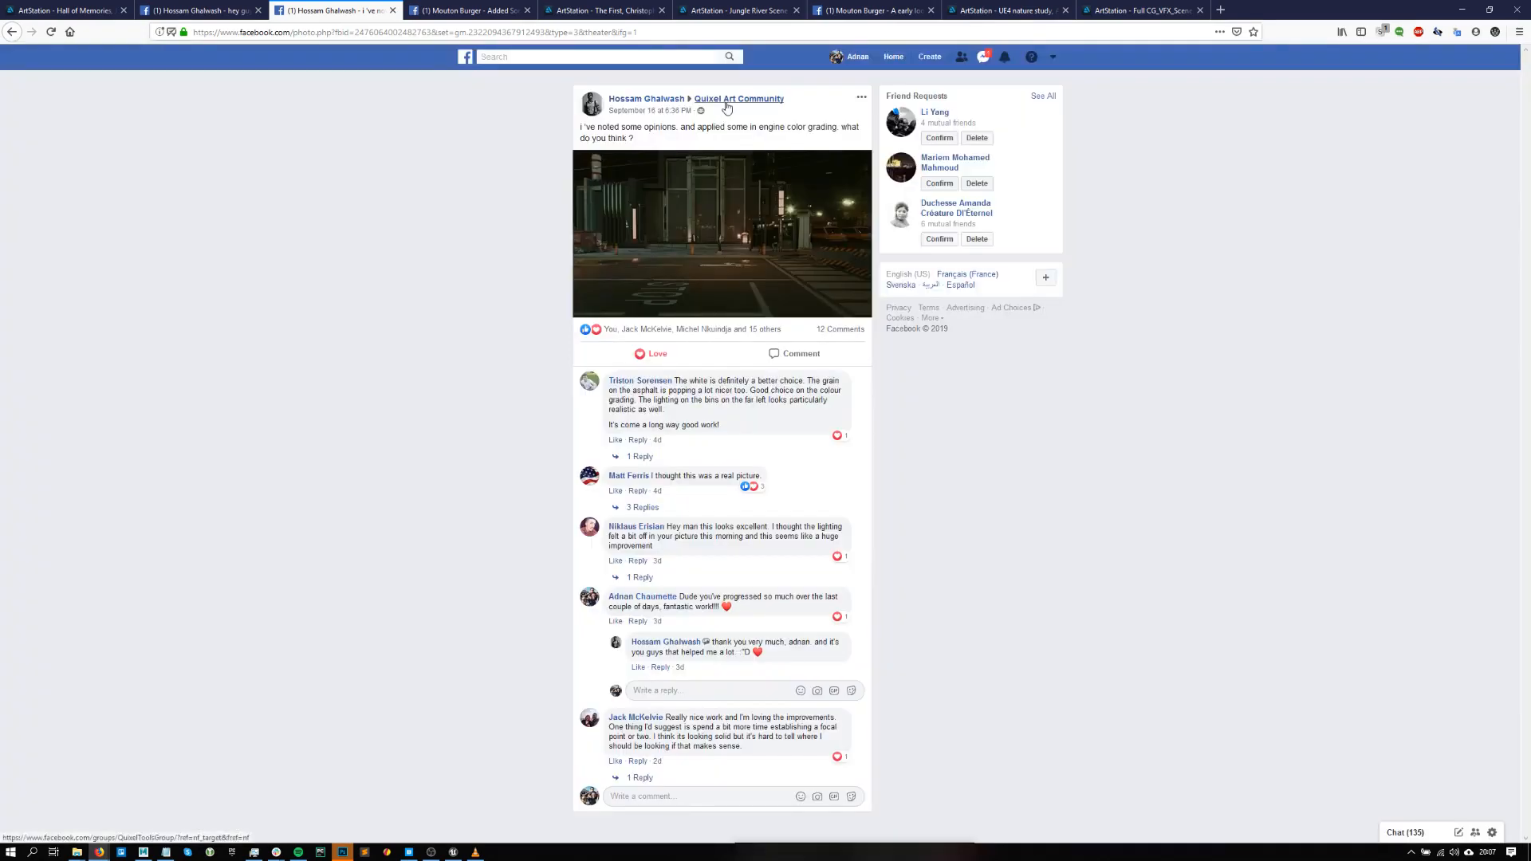
left_click(729, 100)
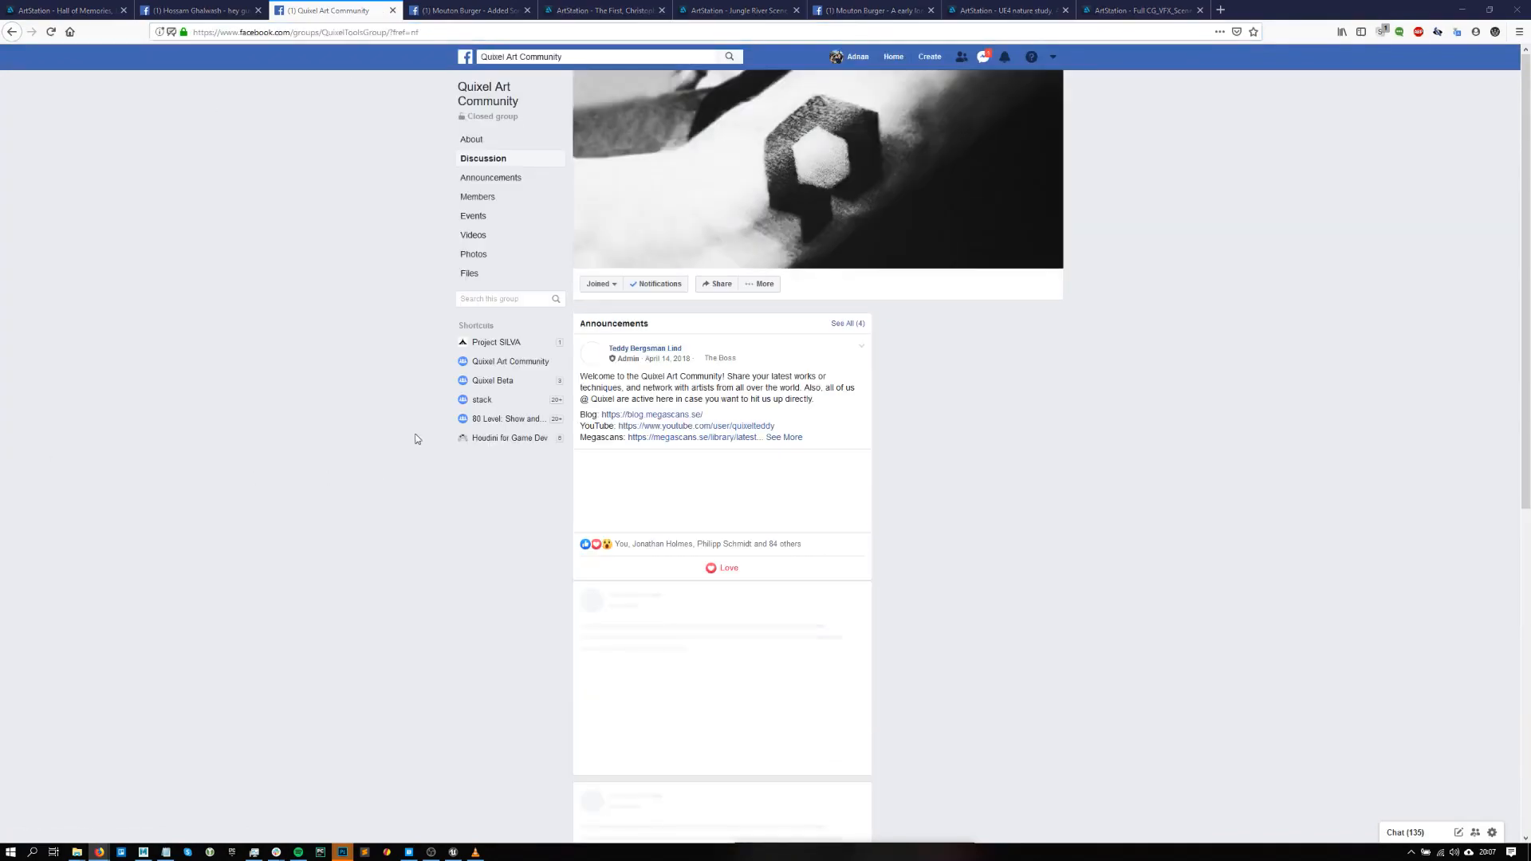
- View the rocky landscape post, close its tab and look at The First artwork
left_click(486, 7)
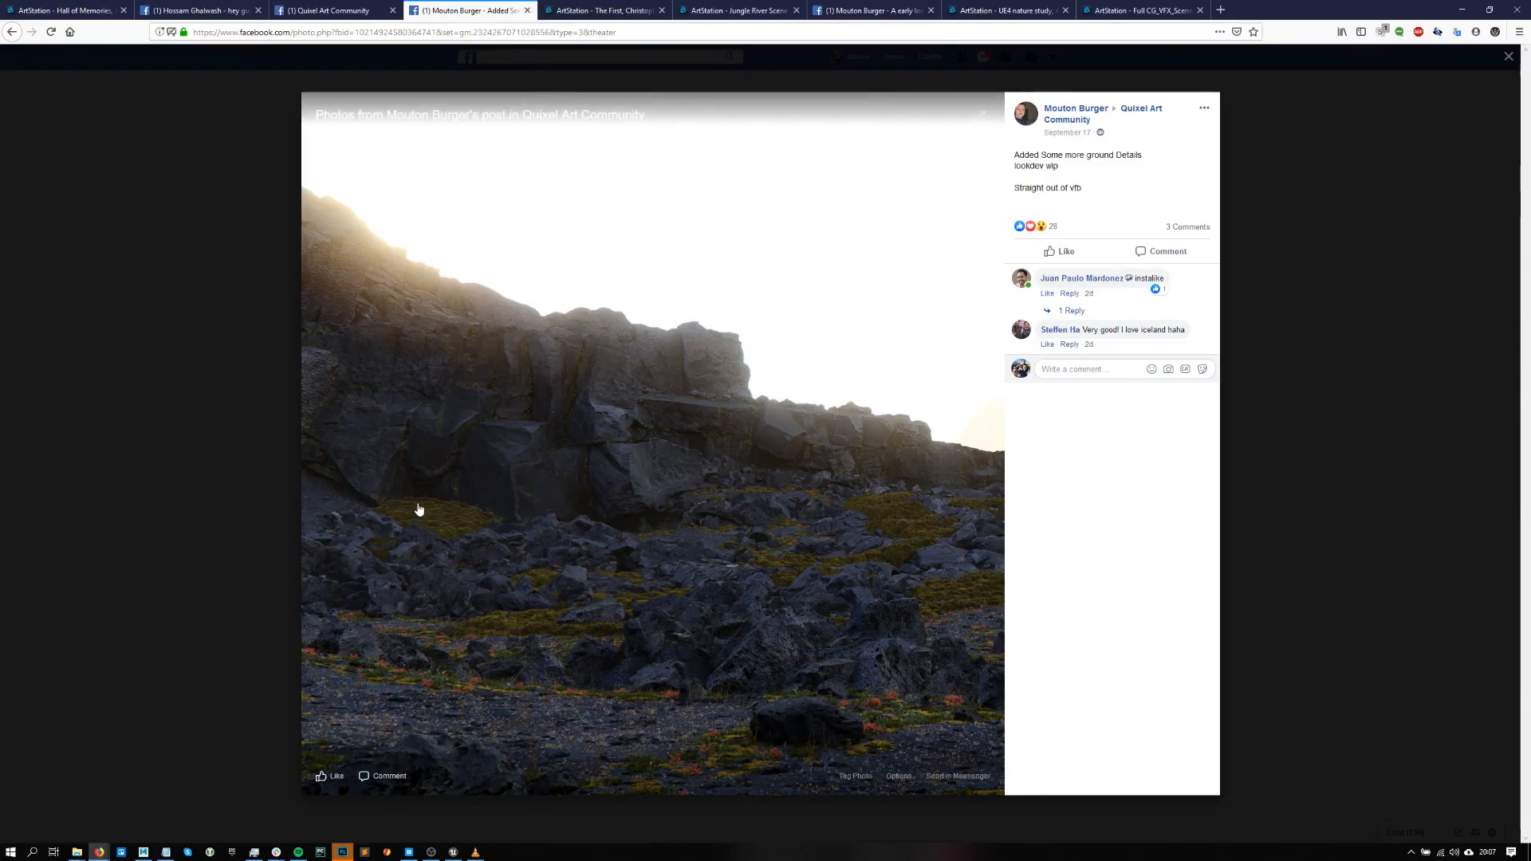
left_click(526, 10)
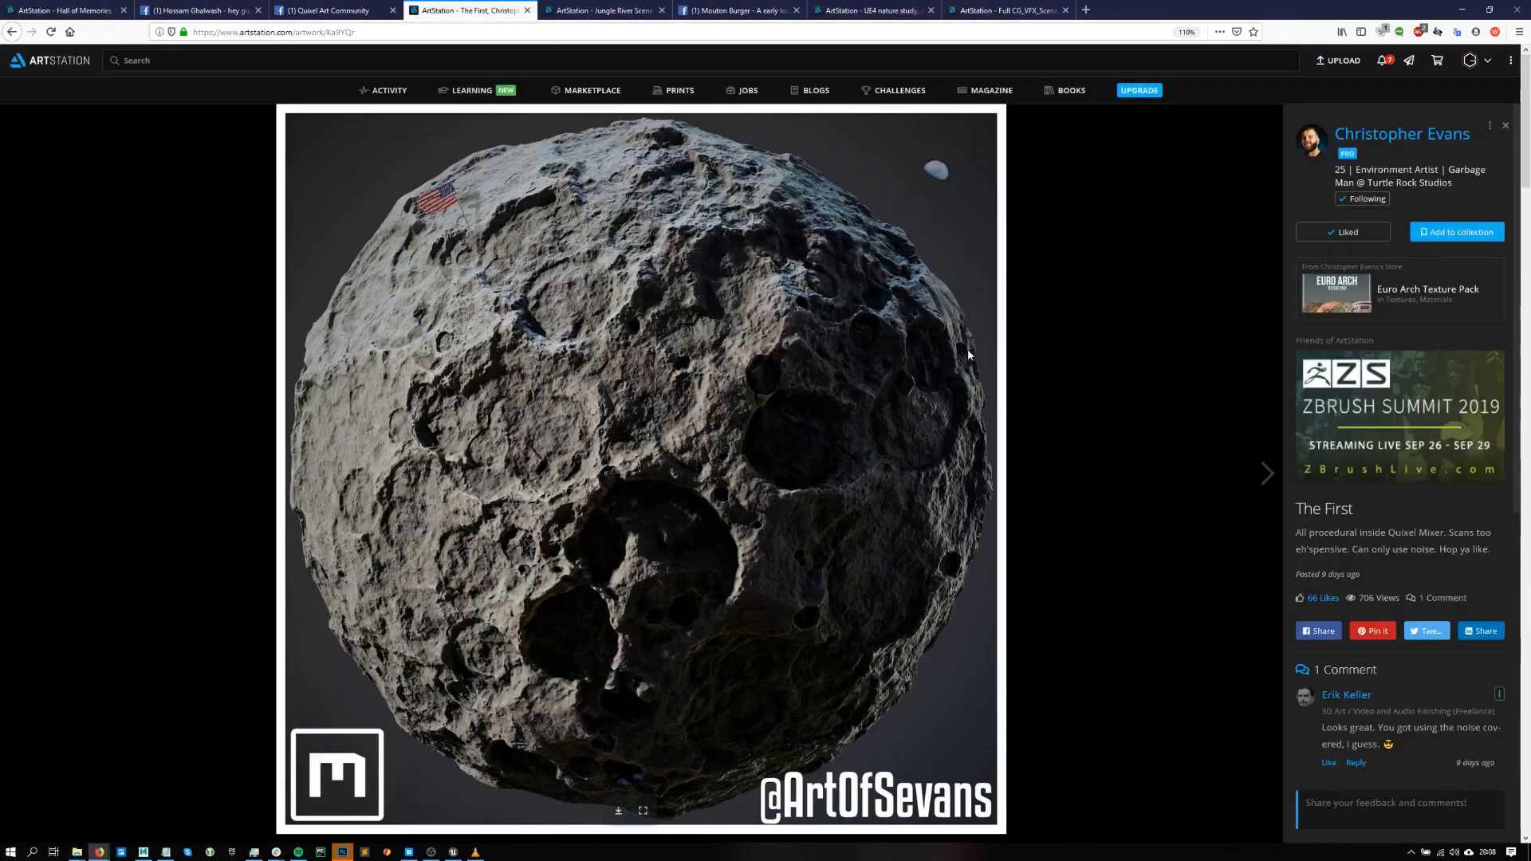
middle_click(775, 368)
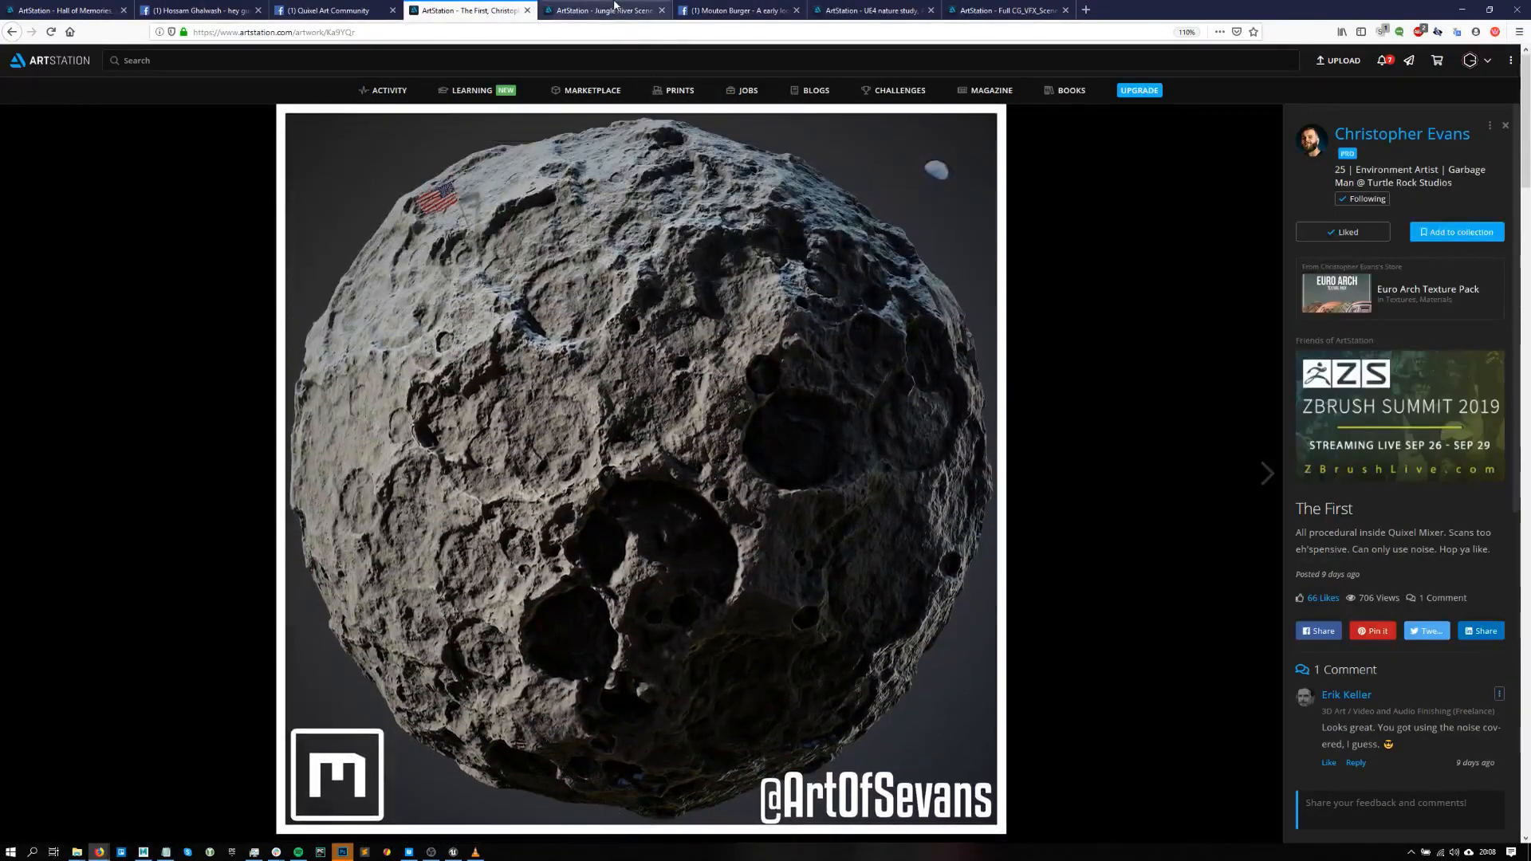
- Look through the Jungle River Scene - Cryengine V artwork and the lookdev post of the red-leaved plant
left_click(614, 8)
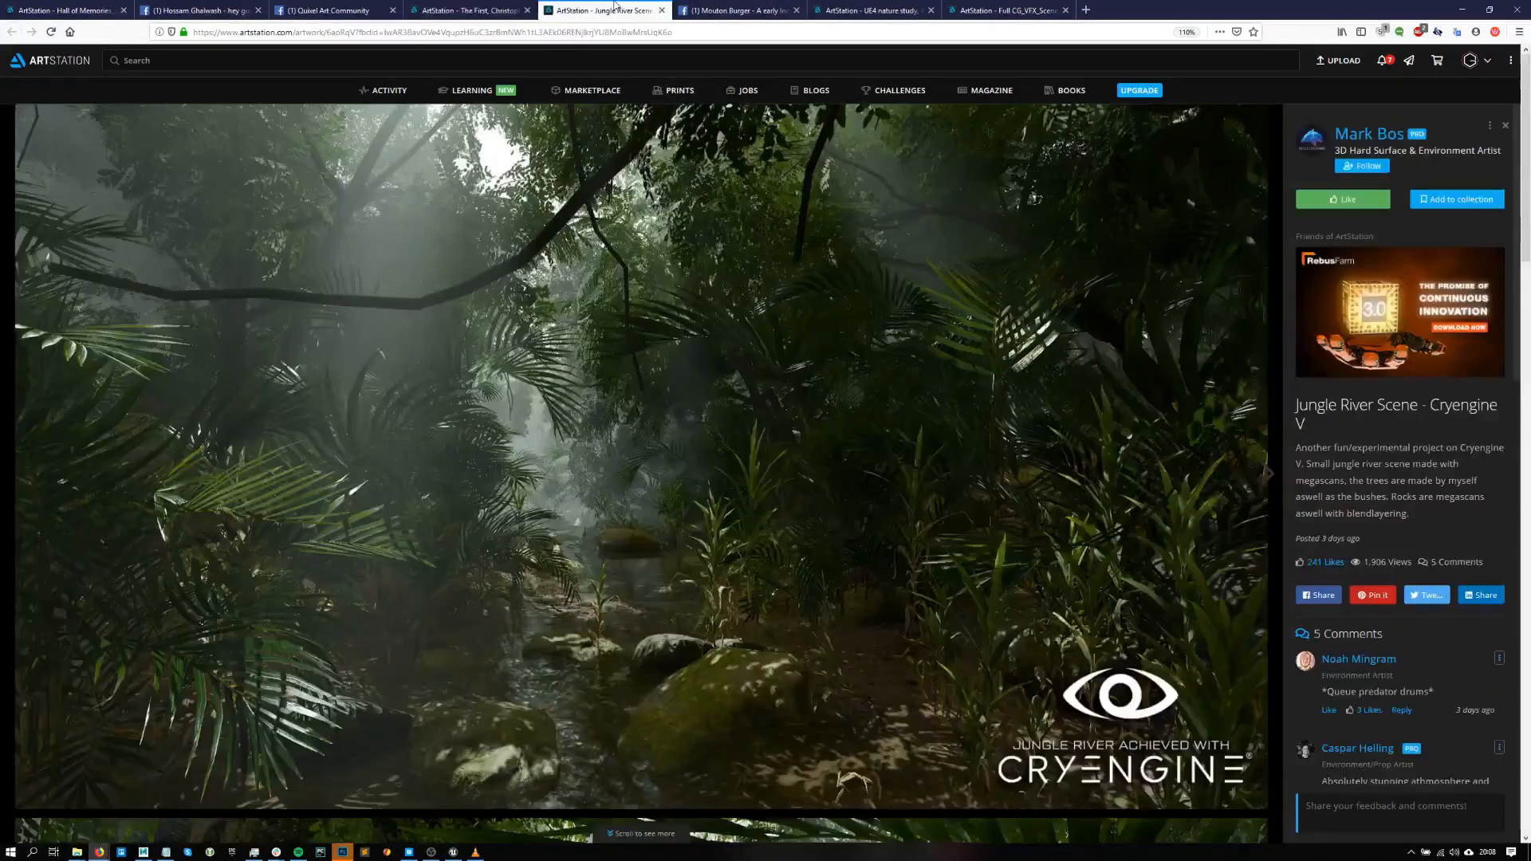
scroll(1513, 251, "down", 1)
scroll(1513, 252, "down", 4)
scroll(1400, 471, "up", 5)
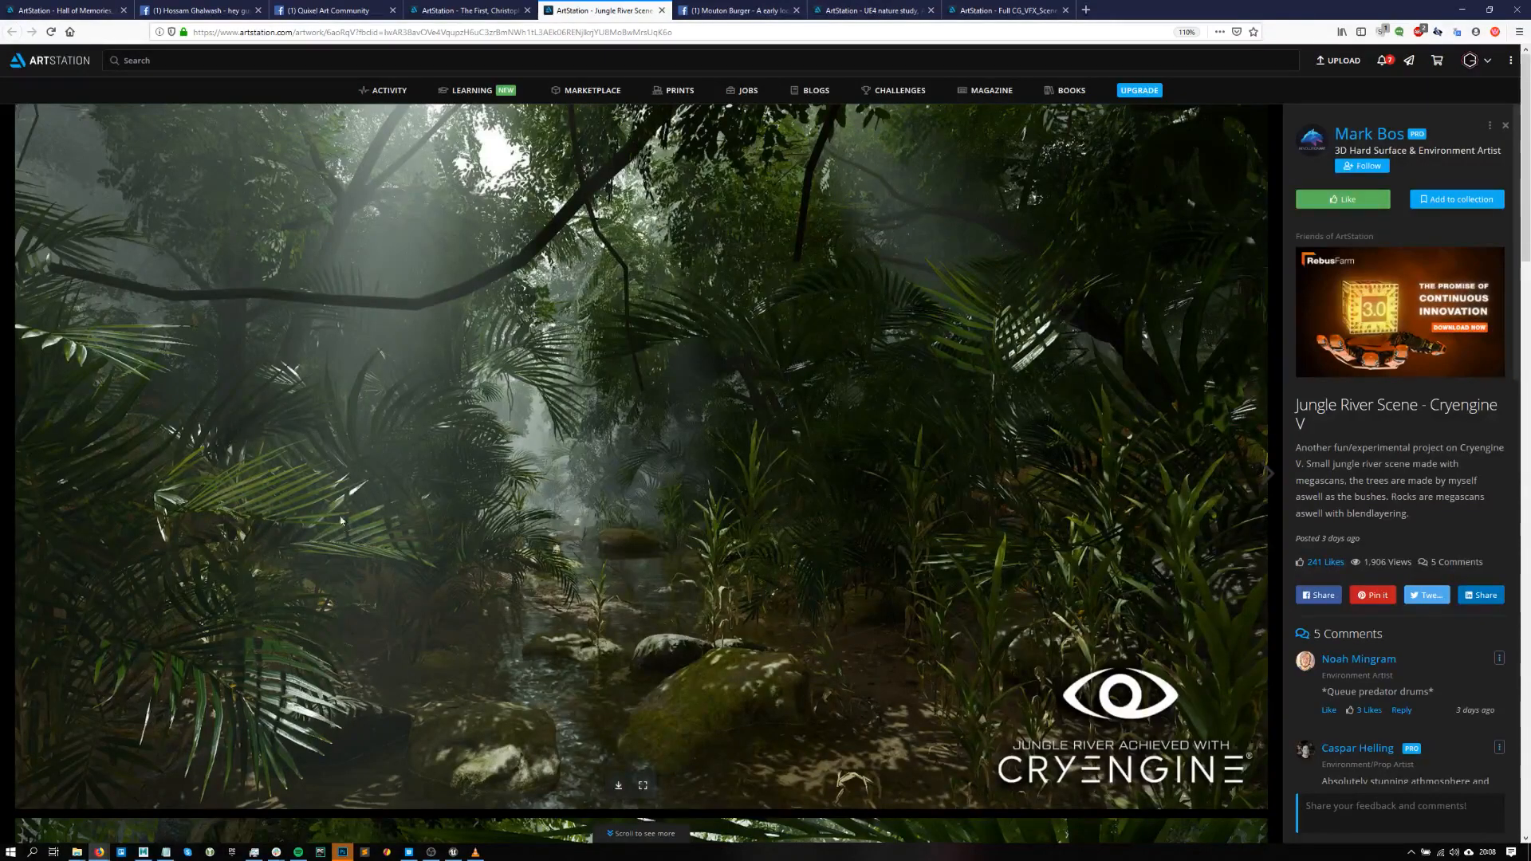
left_click(754, 5)
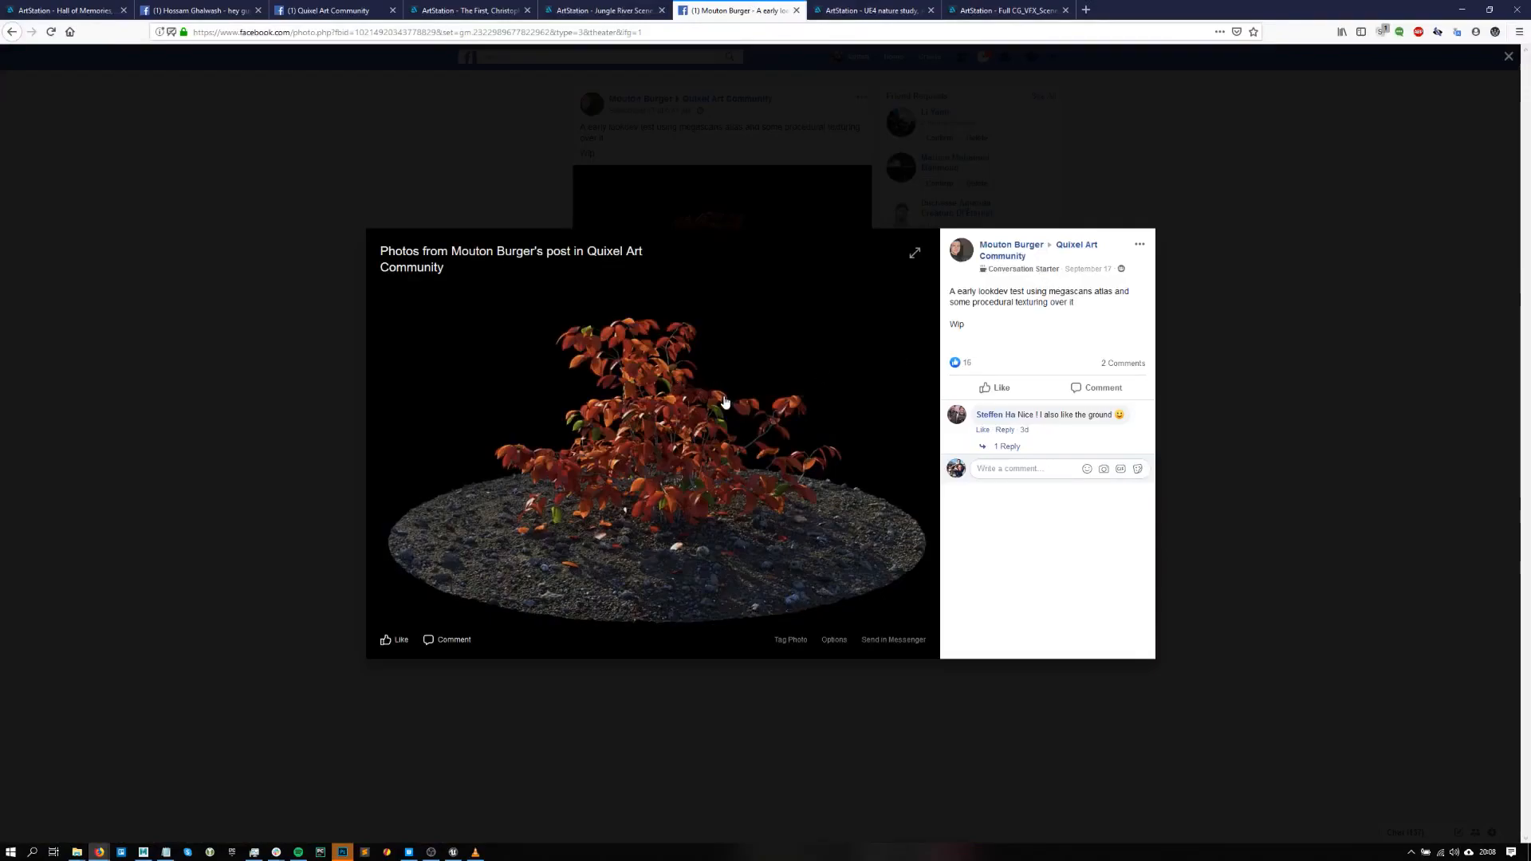
- Look through the UE4 nature study images and view the Full CG_VFX_Scene artwork
left_click(873, 10)
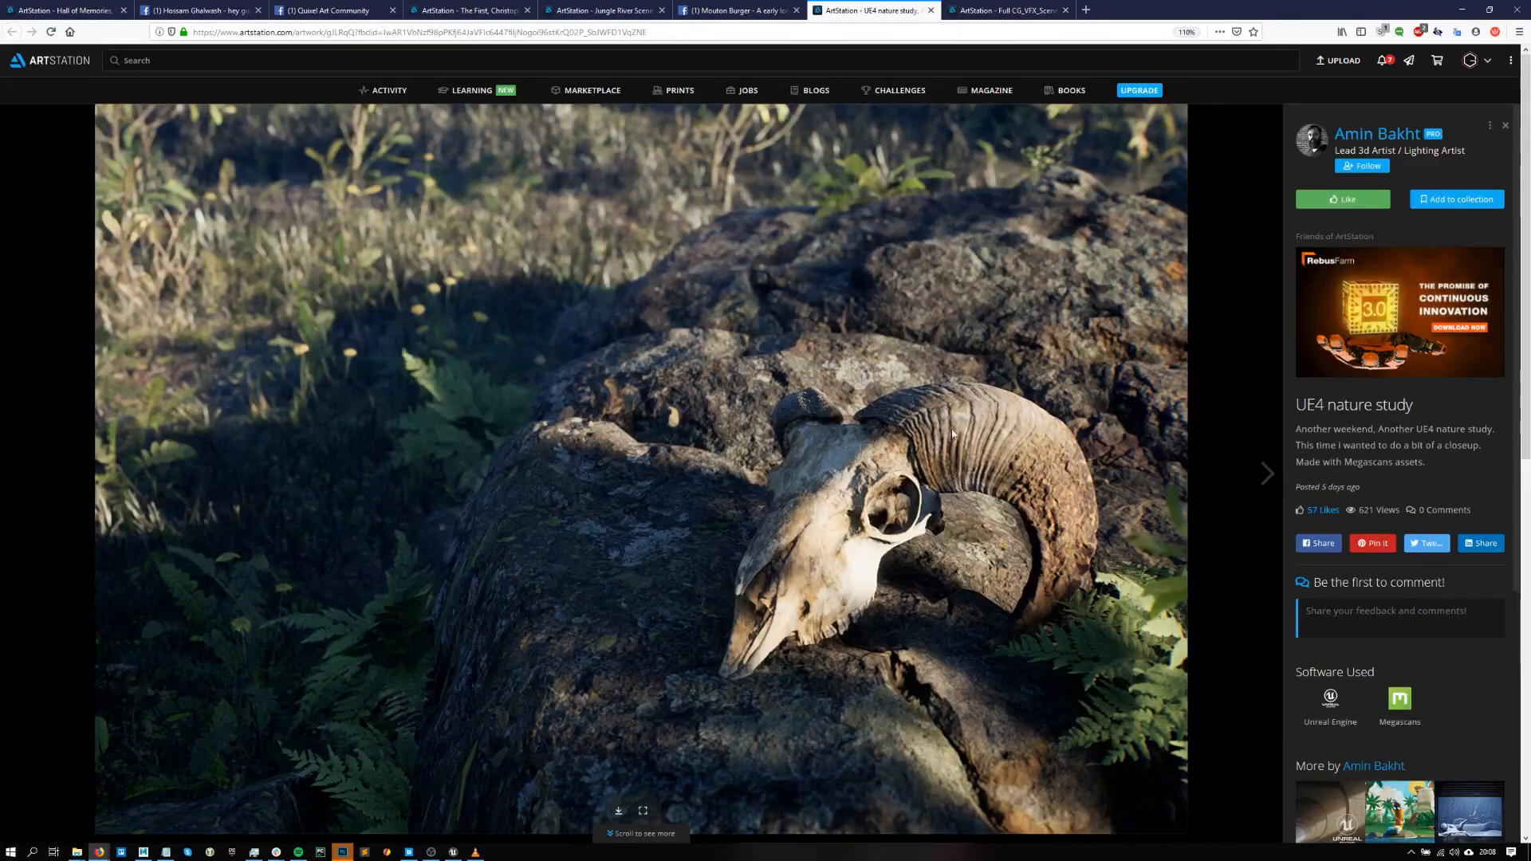
left_click_drag(901, 547, 891, 552)
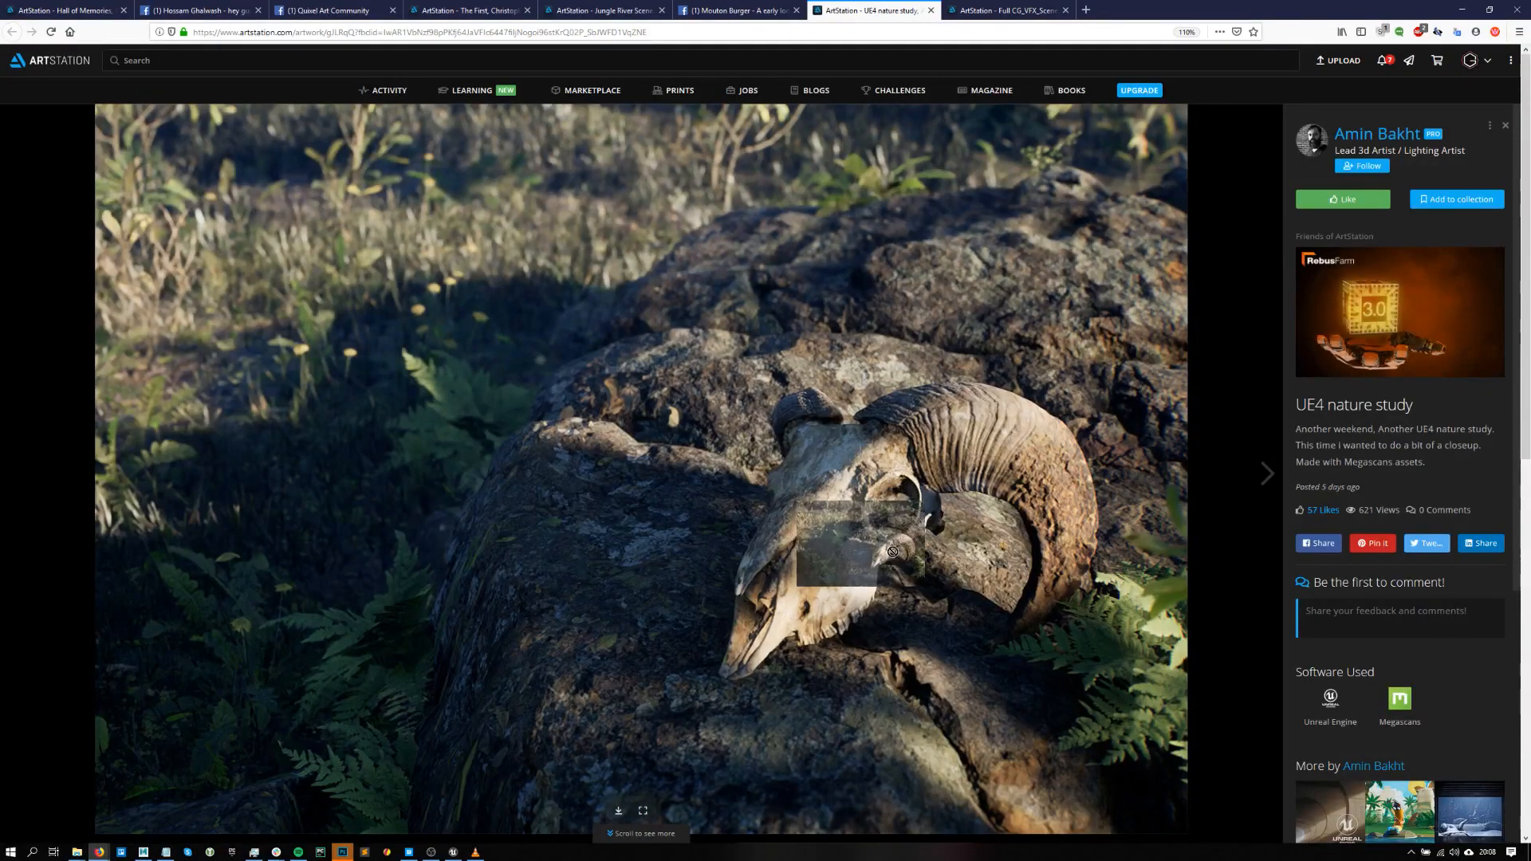
scroll(911, 490, "down", 8)
middle_click(793, 477)
middle_click(851, 346)
key("ctrl+Tab")
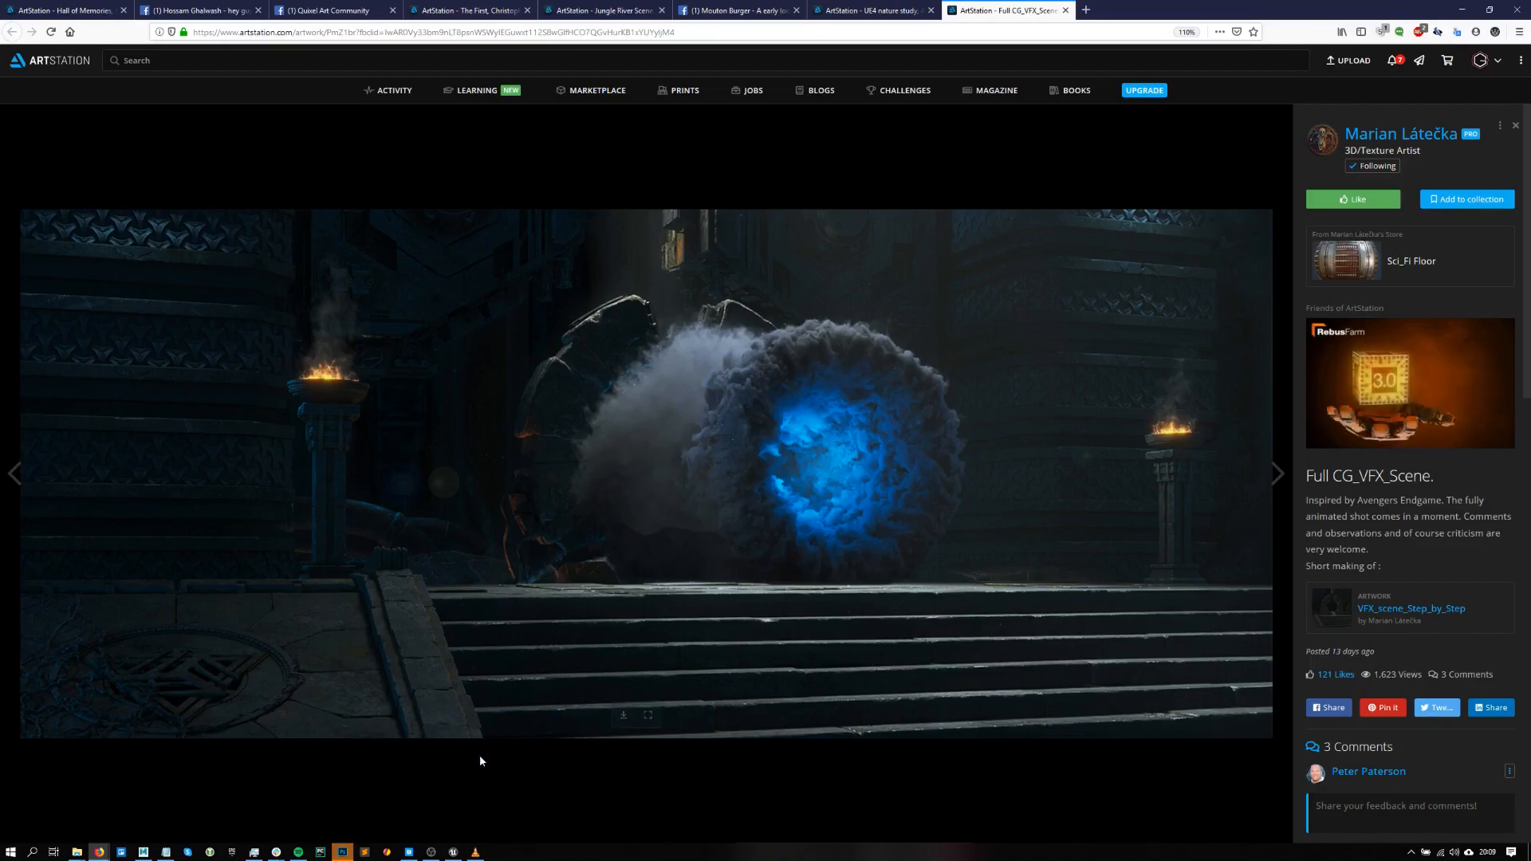
- Switch to VLC media player and play MS_Ecosystem.mp4 in full screen
left_click(475, 852)
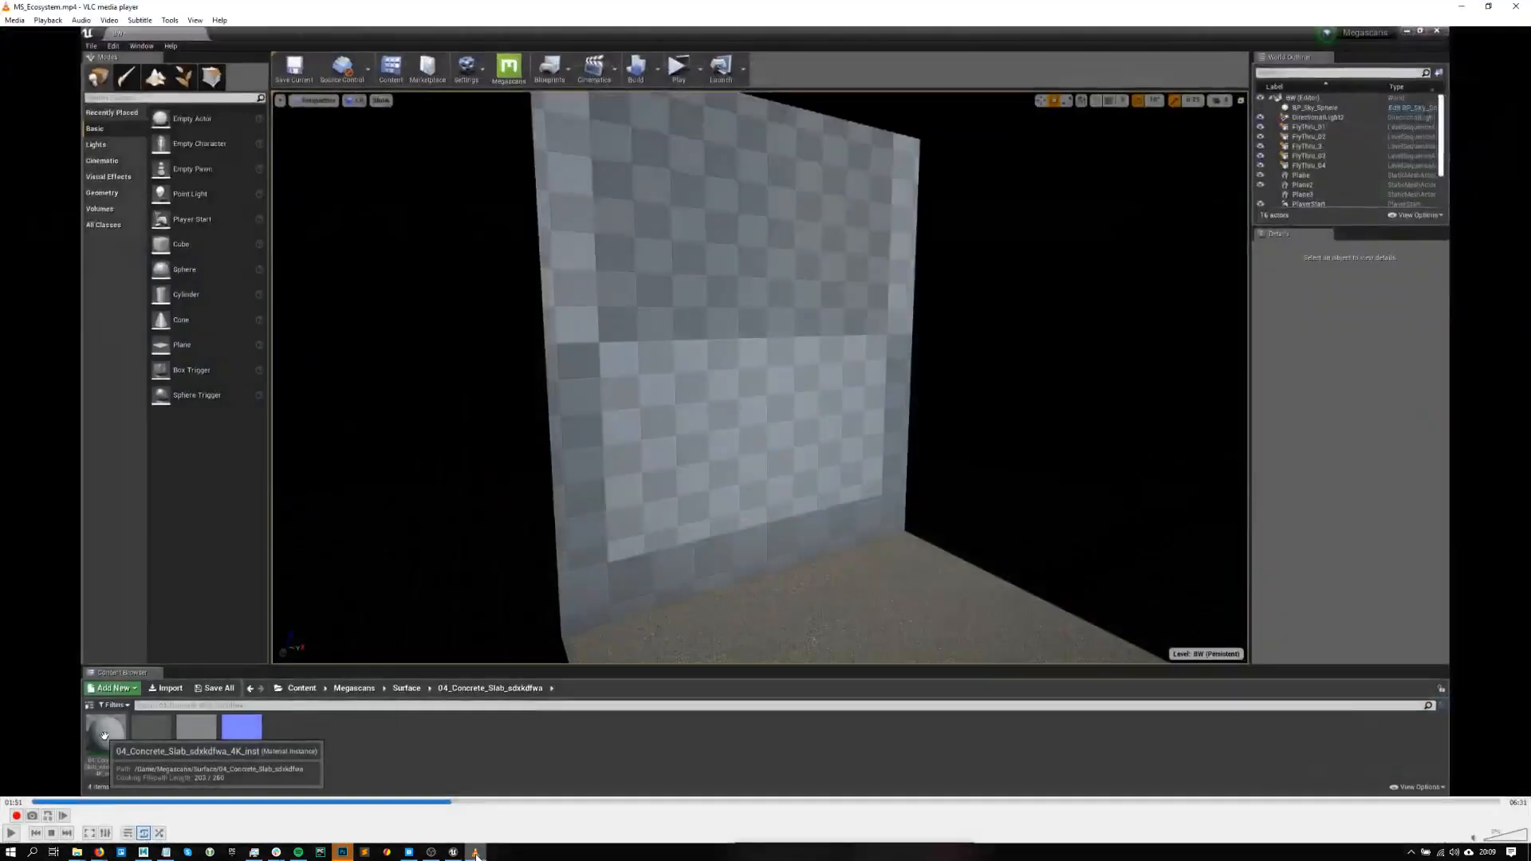
double_click(603, 435)
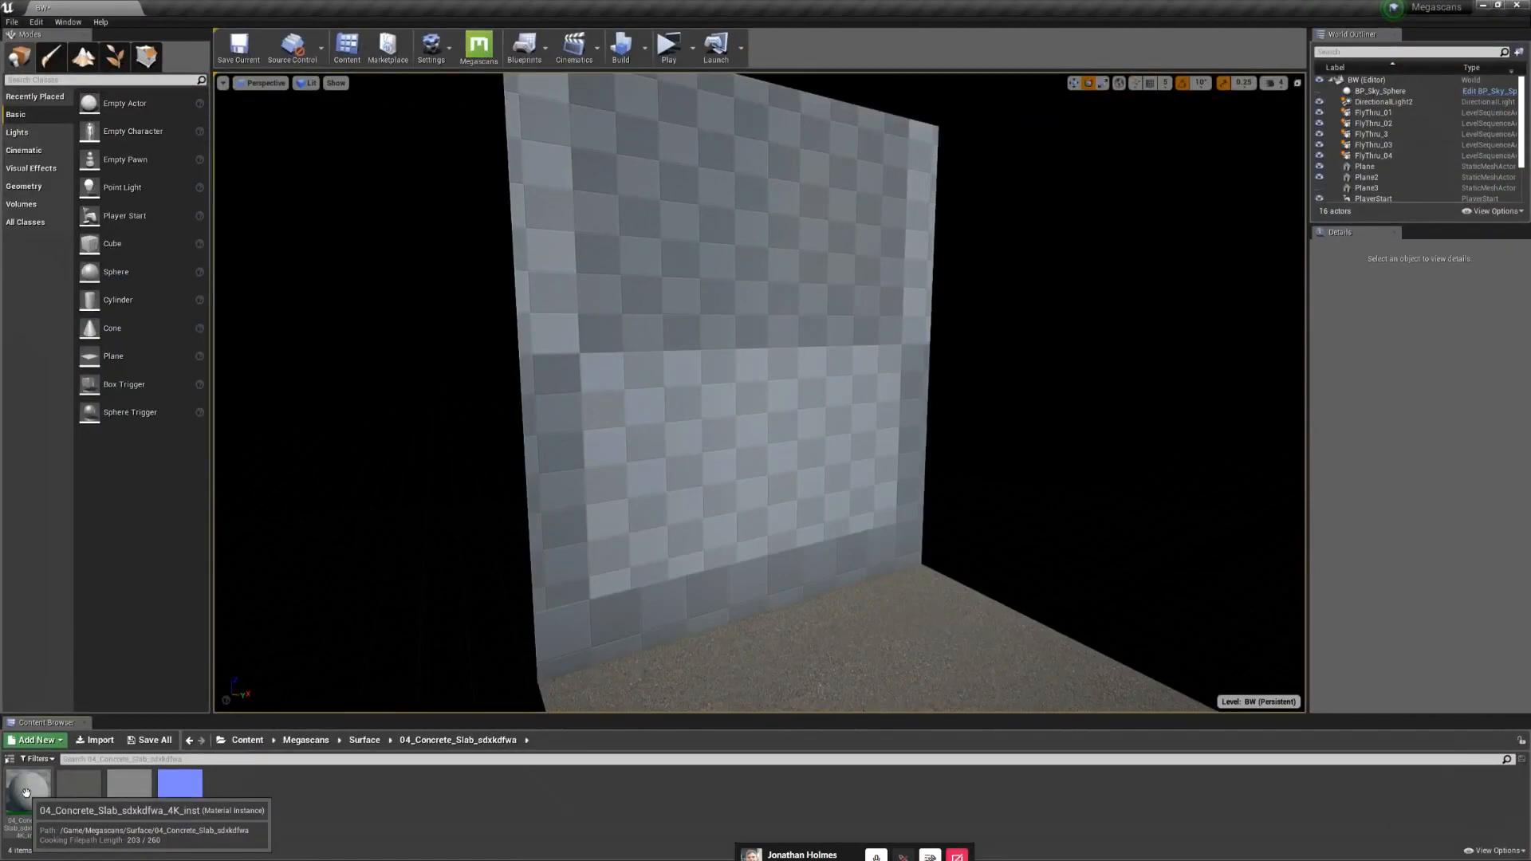
key("space")
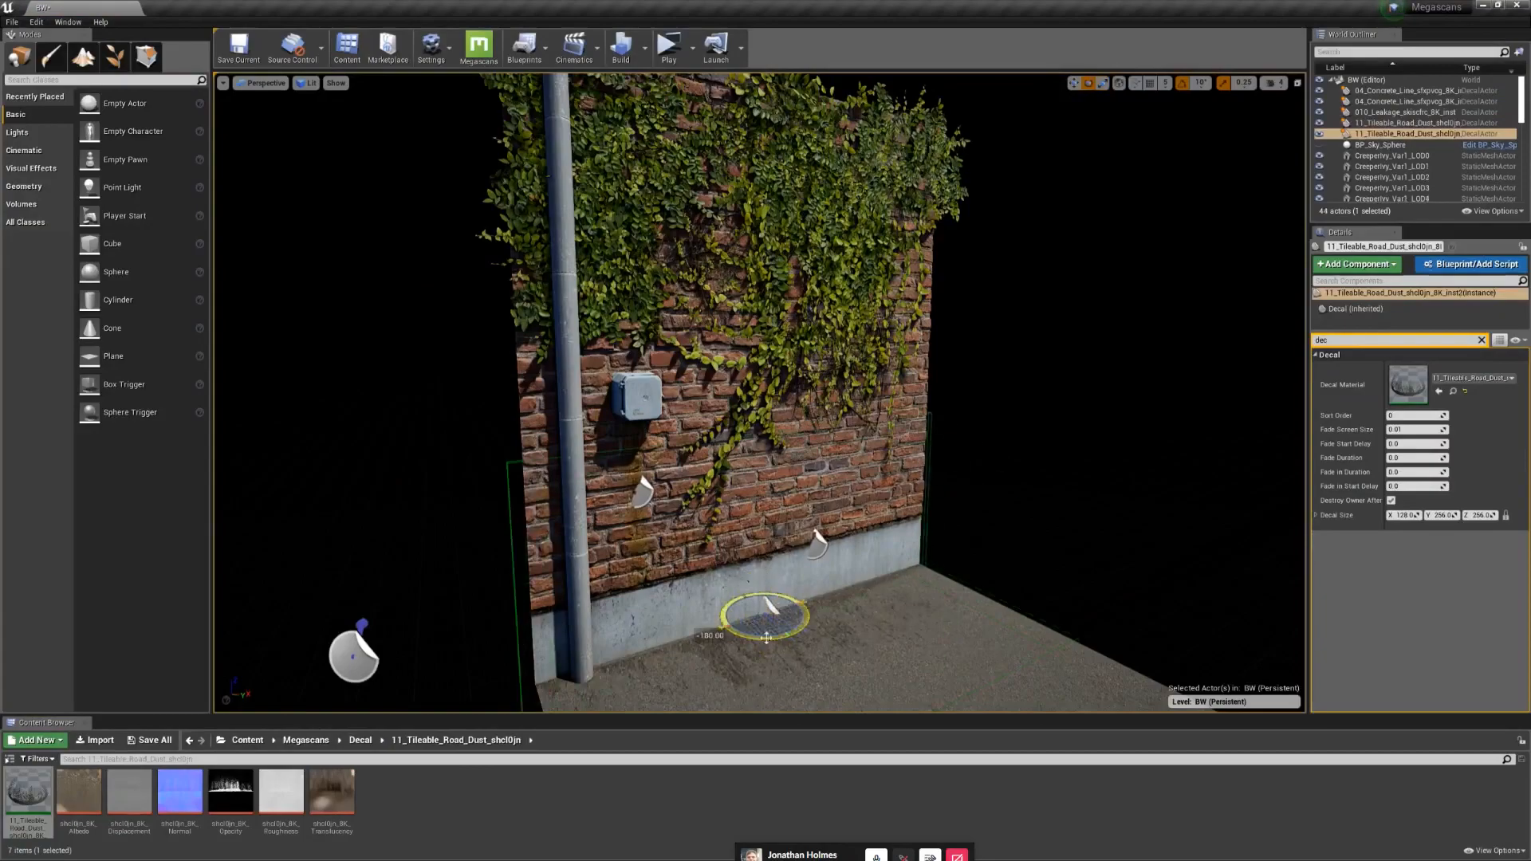
left_click_drag(765, 592, 737, 620)
left_click(769, 614)
left_click(732, 613)
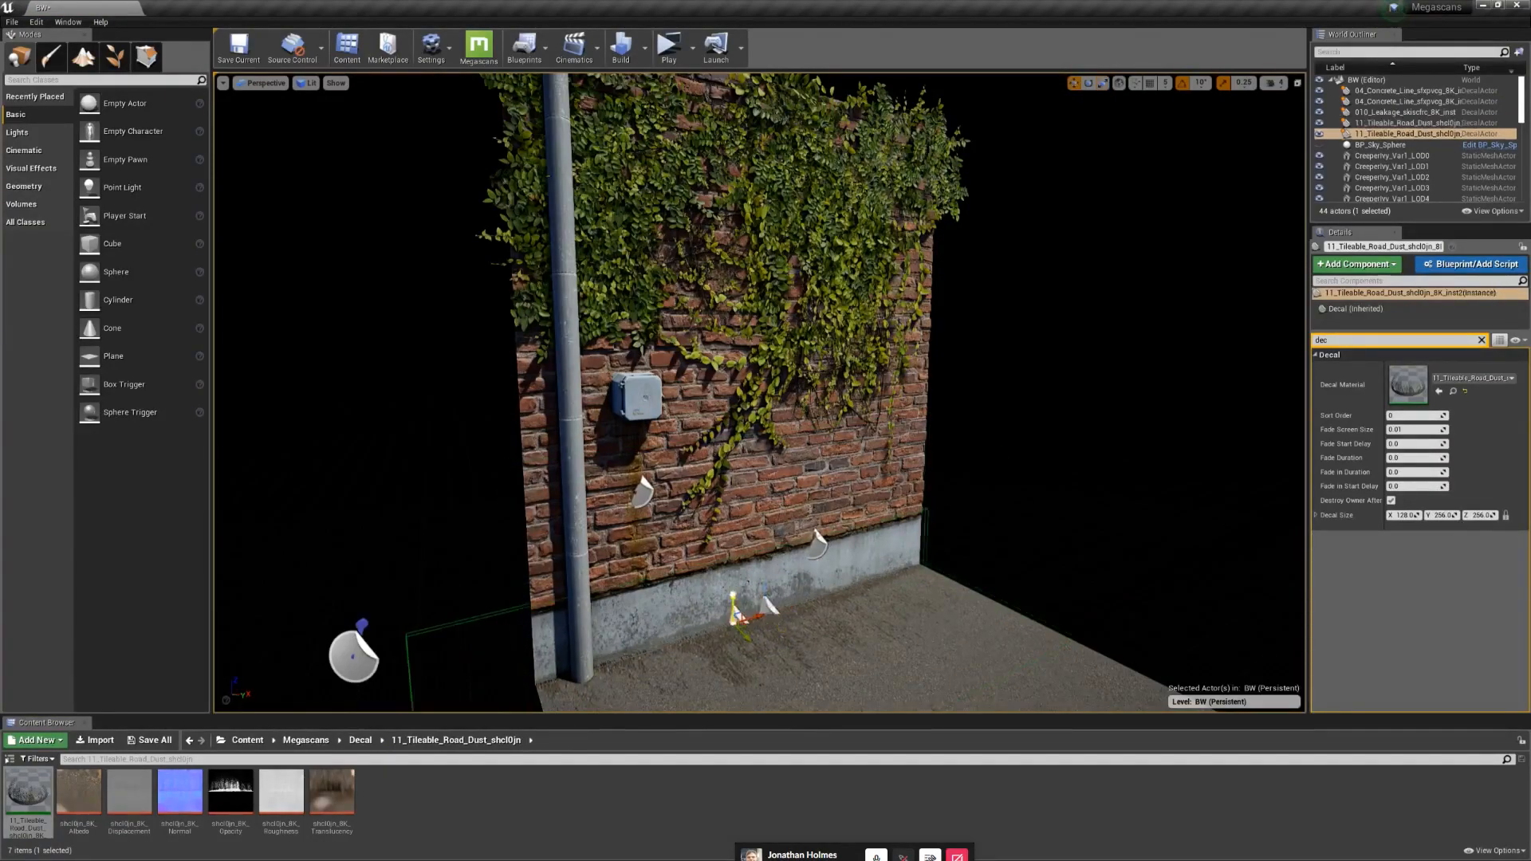
left_click(1038, 505)
key("g")
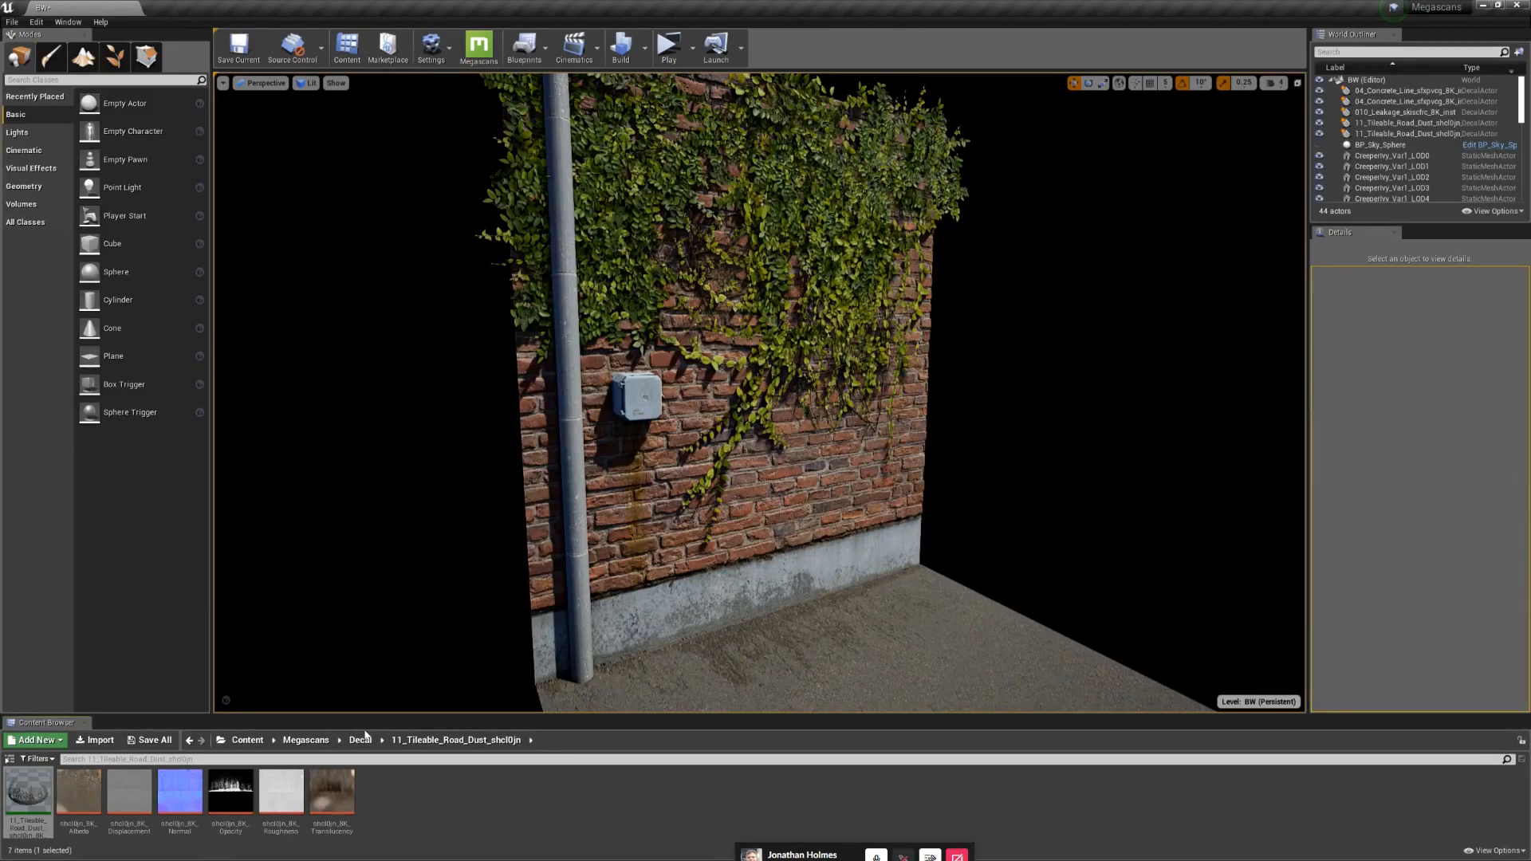
- Leave the full-screen video and switch back to Quixel Bridge
double_click(341, 209)
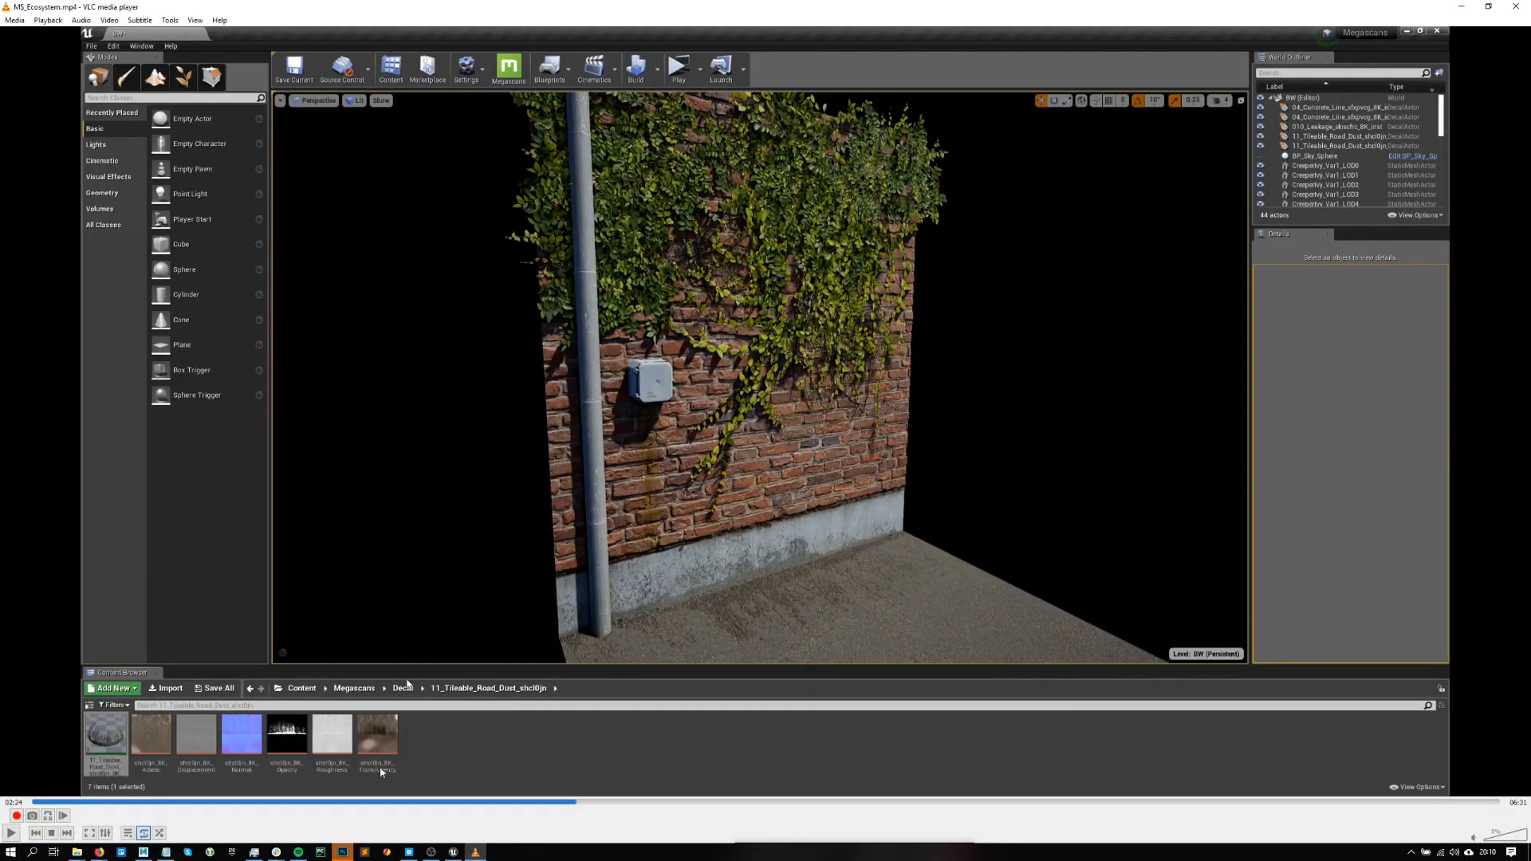
left_click(410, 852)
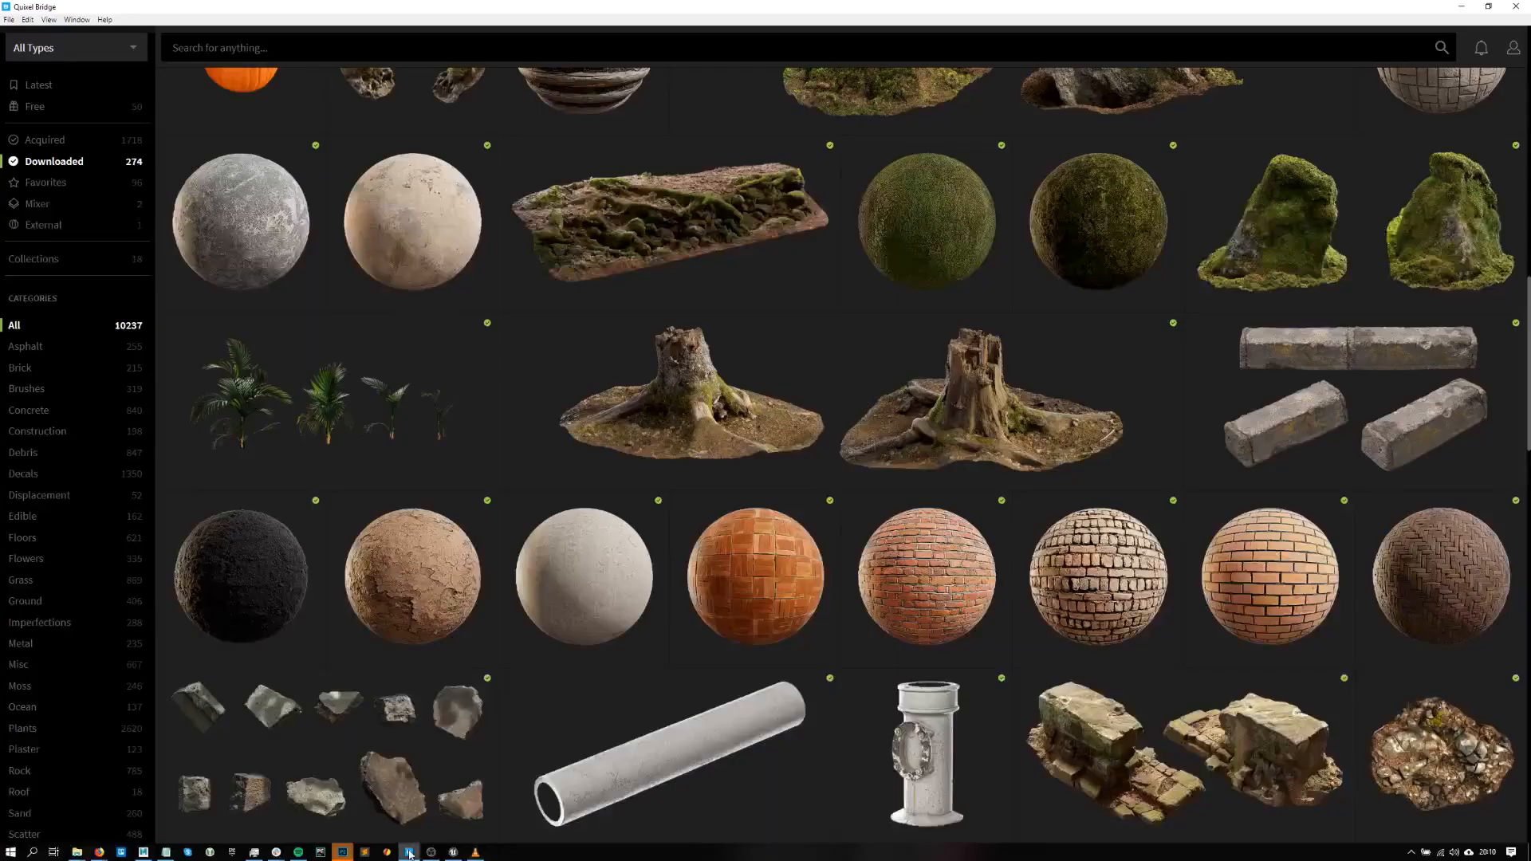
- Open the Mossy Stump asset's details and show its 3D preview
scroll(766, 574, "up", 3)
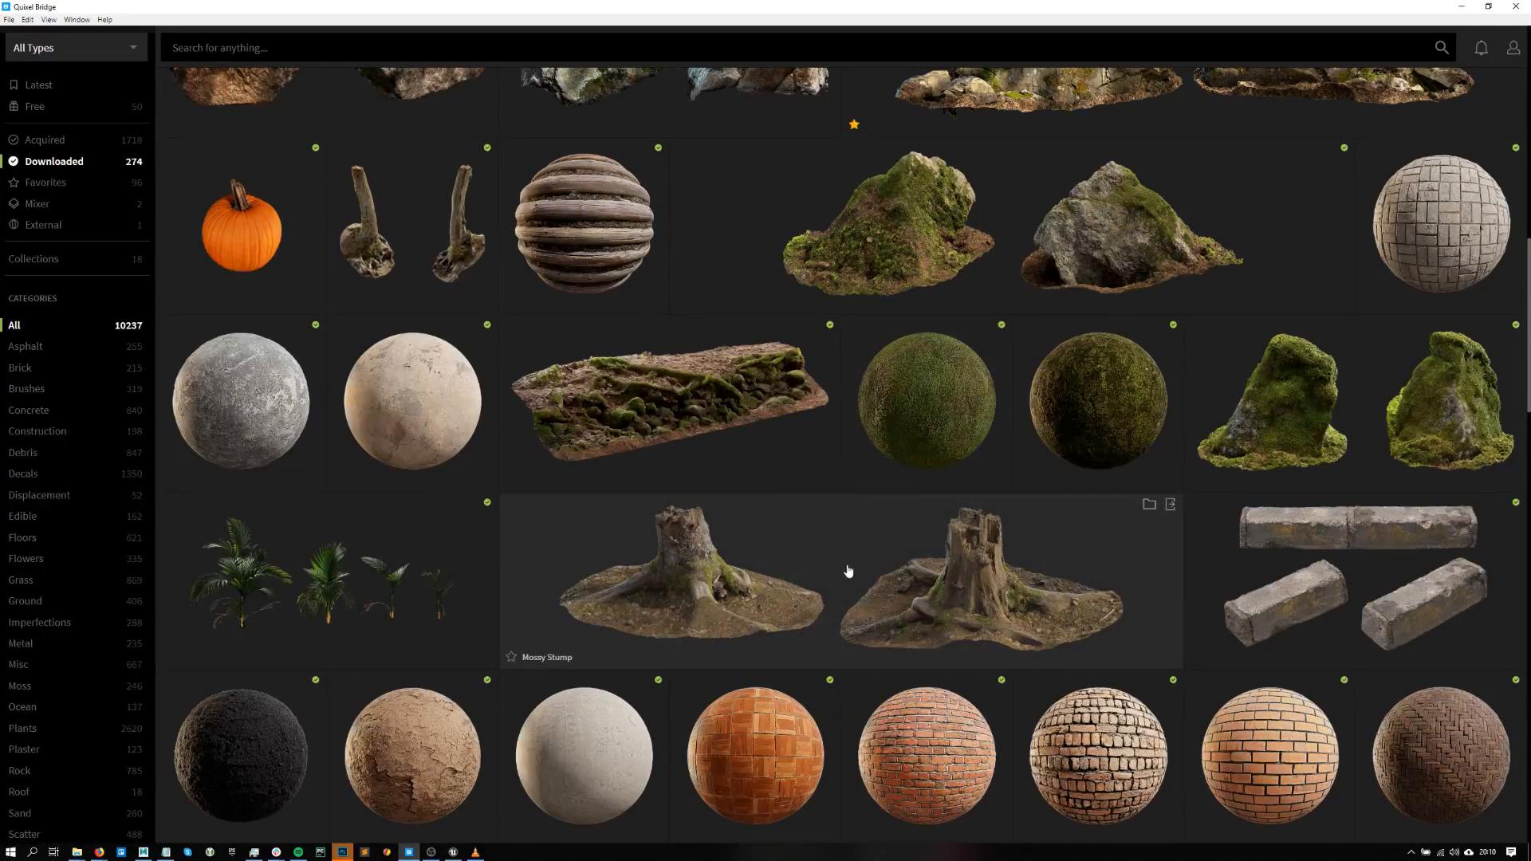
left_click(874, 522)
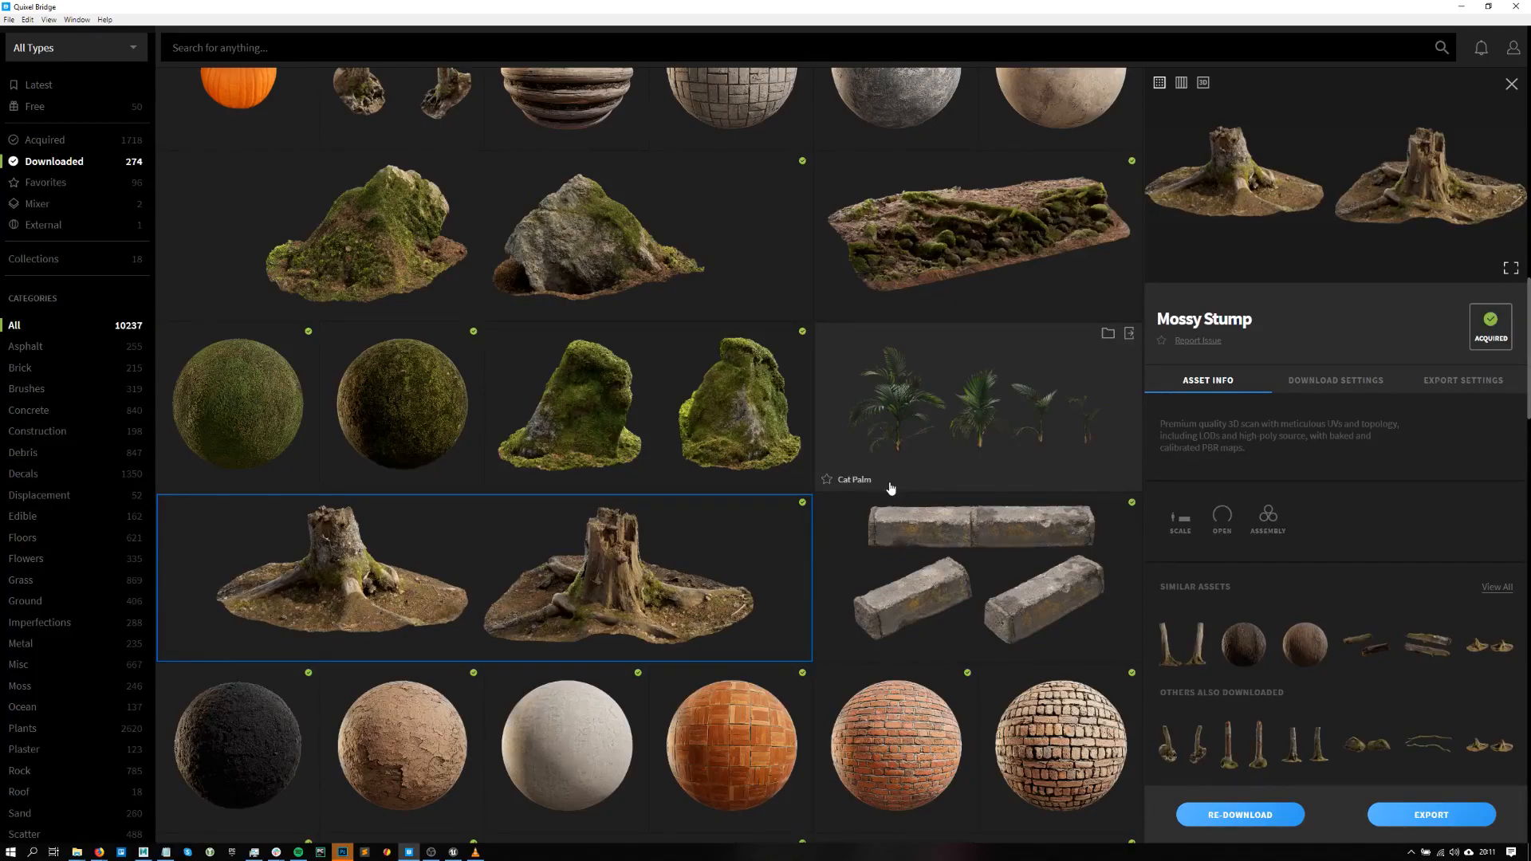
scroll(990, 383, "down", 5)
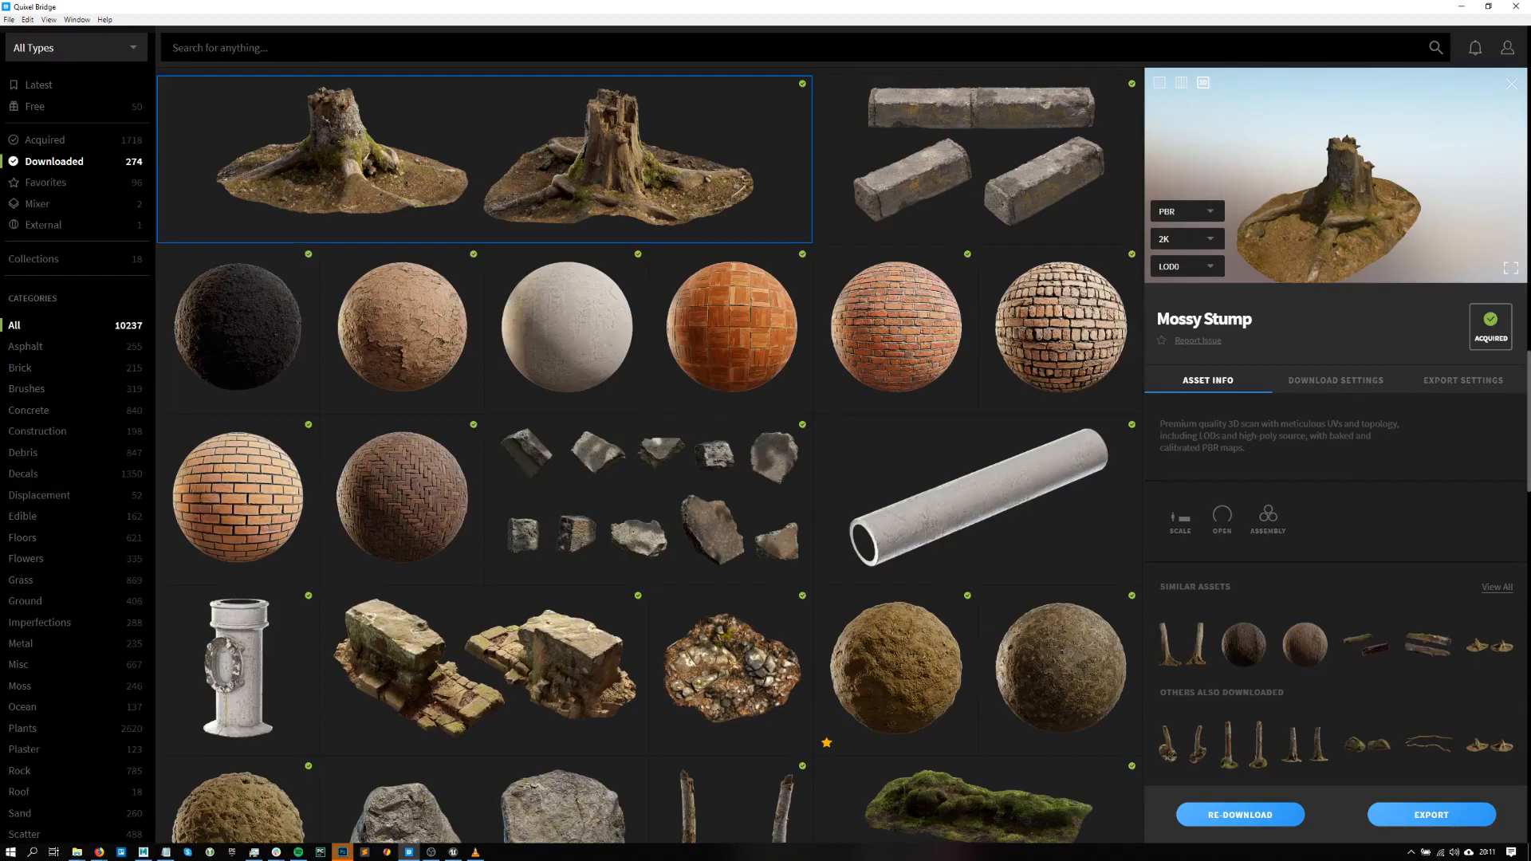
key("alt+Tab")
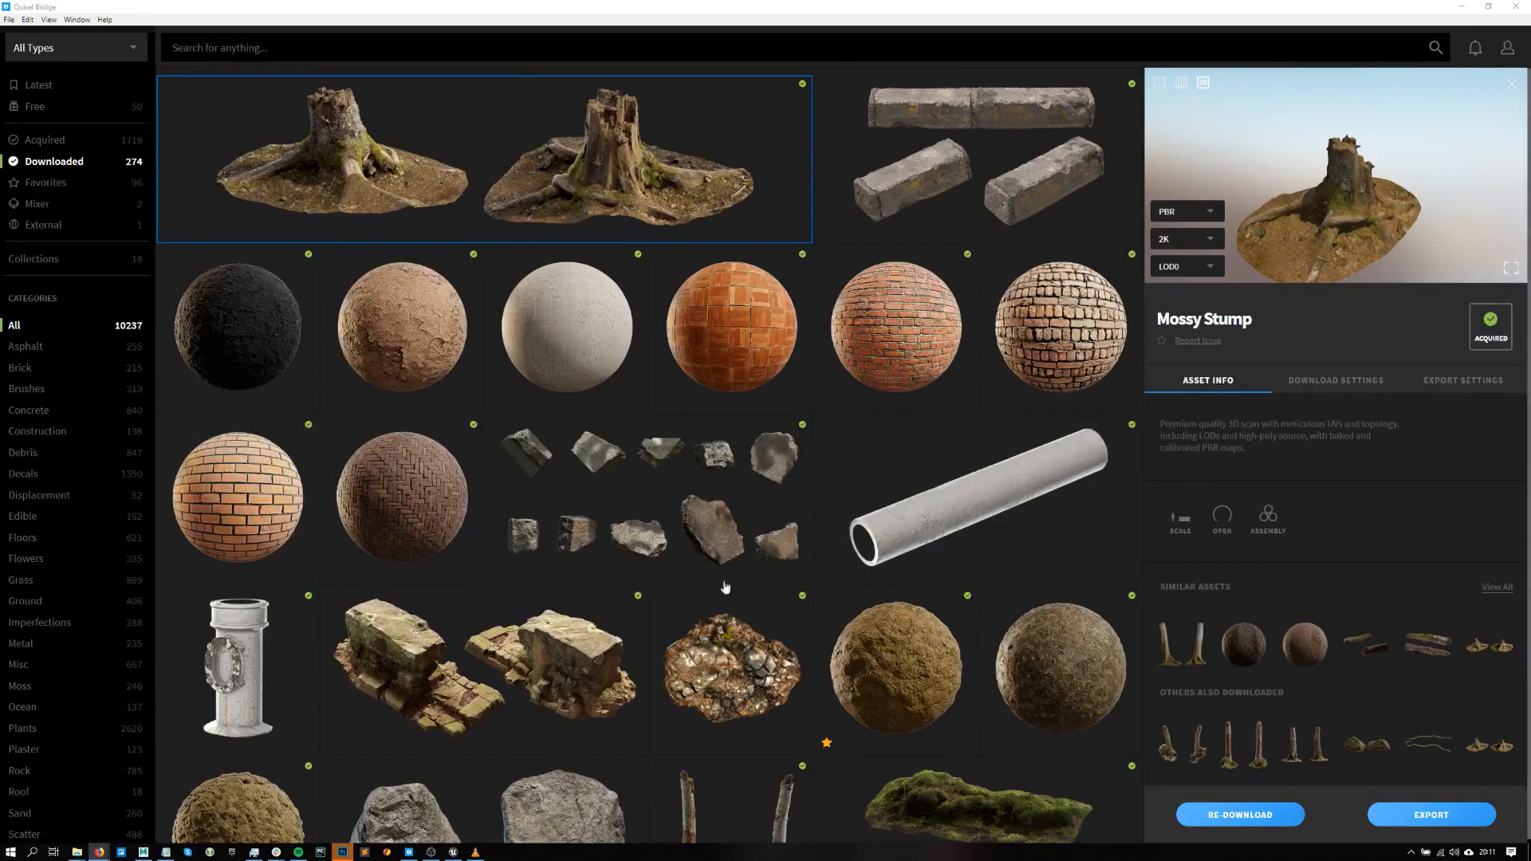
- Open the Mossy Stump's export settings, try Houdini as the export target, and restore Unreal Engine
left_click(1464, 389)
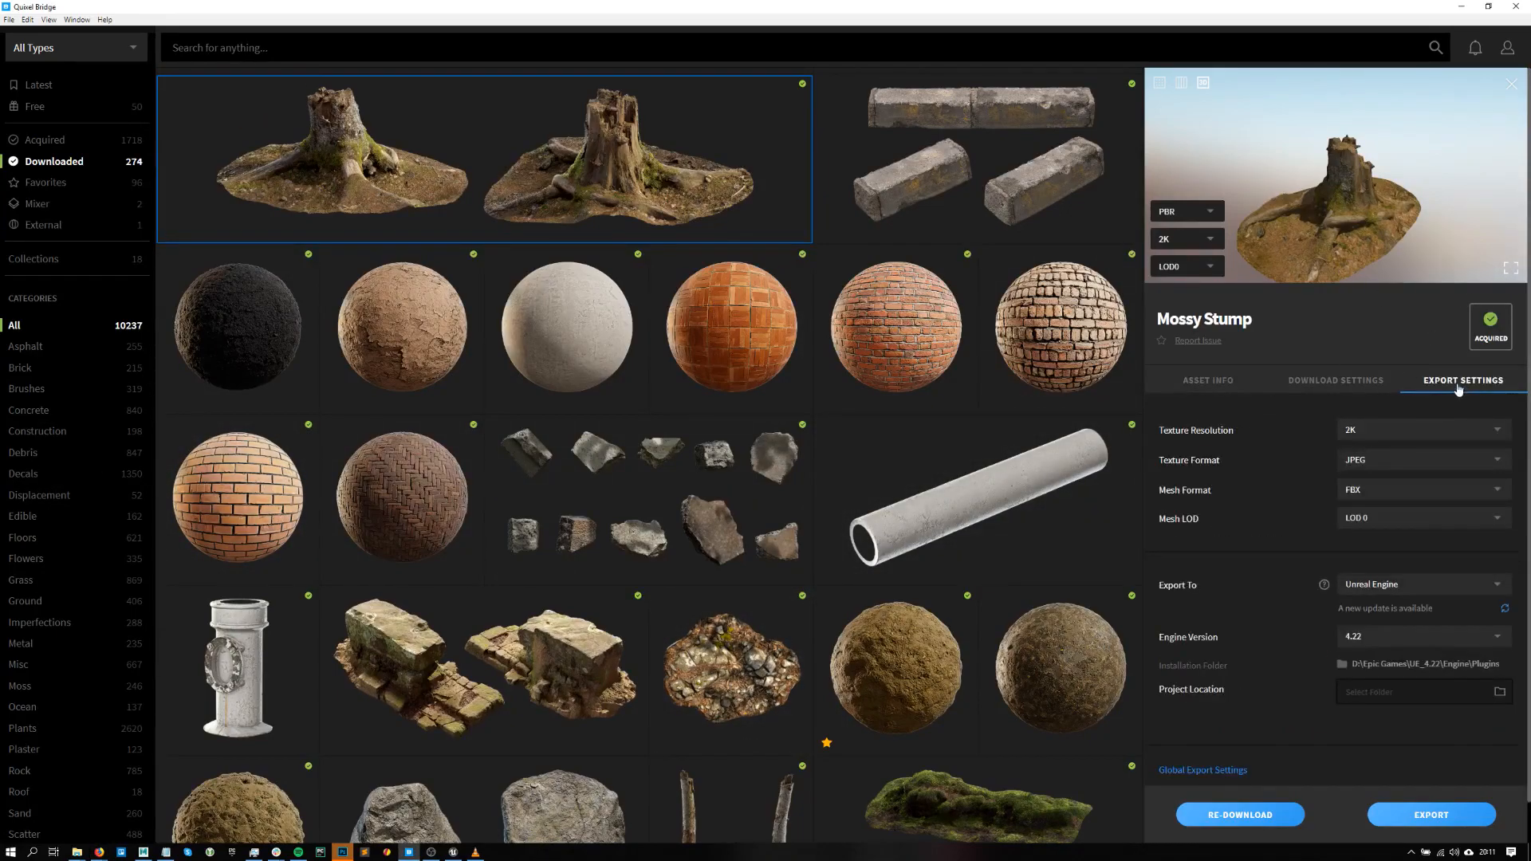
left_click(1420, 589)
scroll(1413, 567, "down", 3)
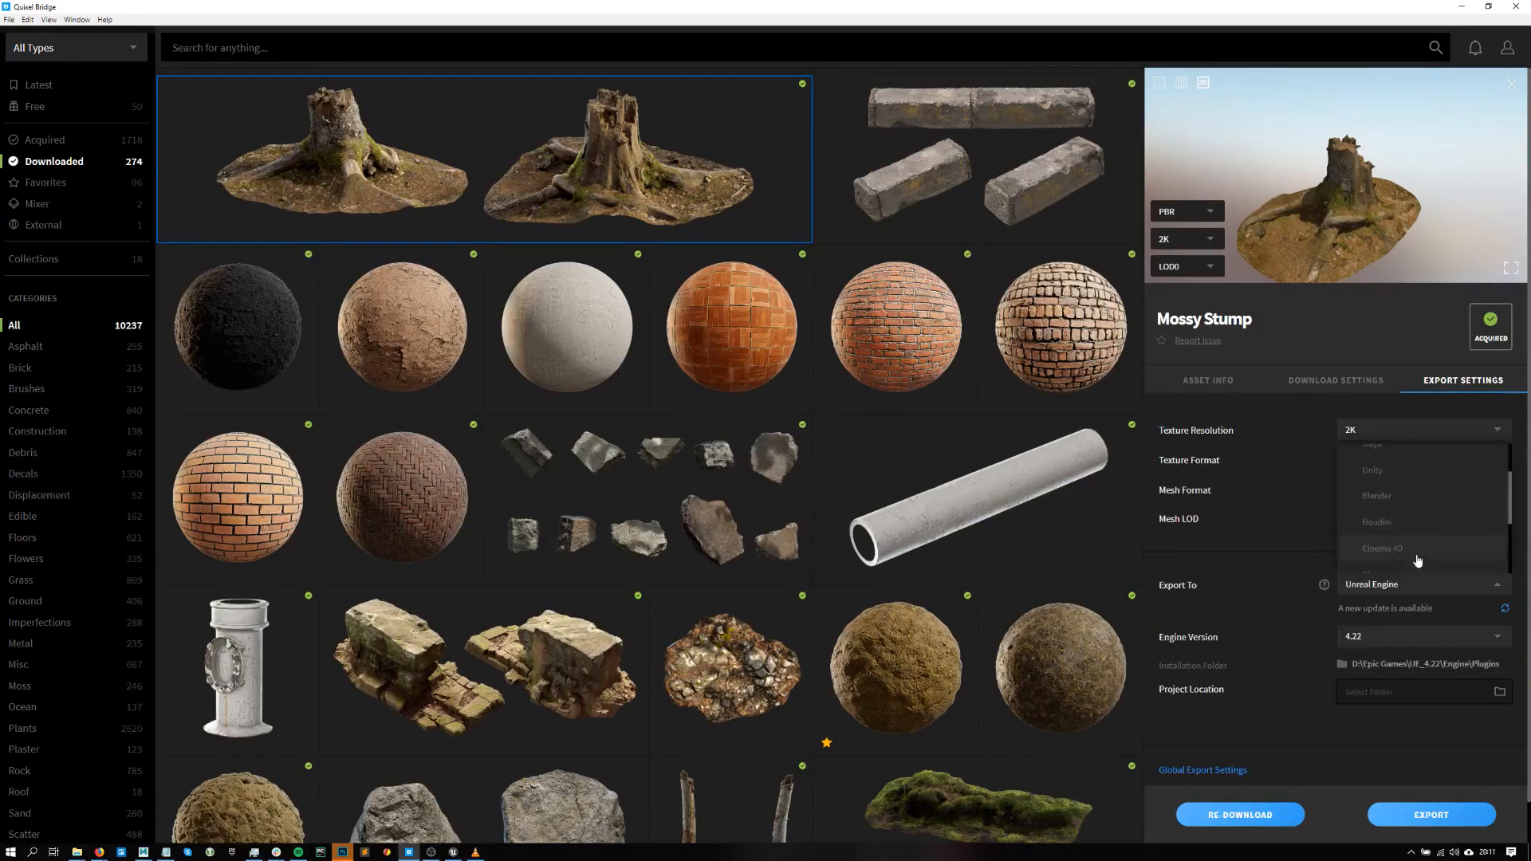
left_click(1418, 472)
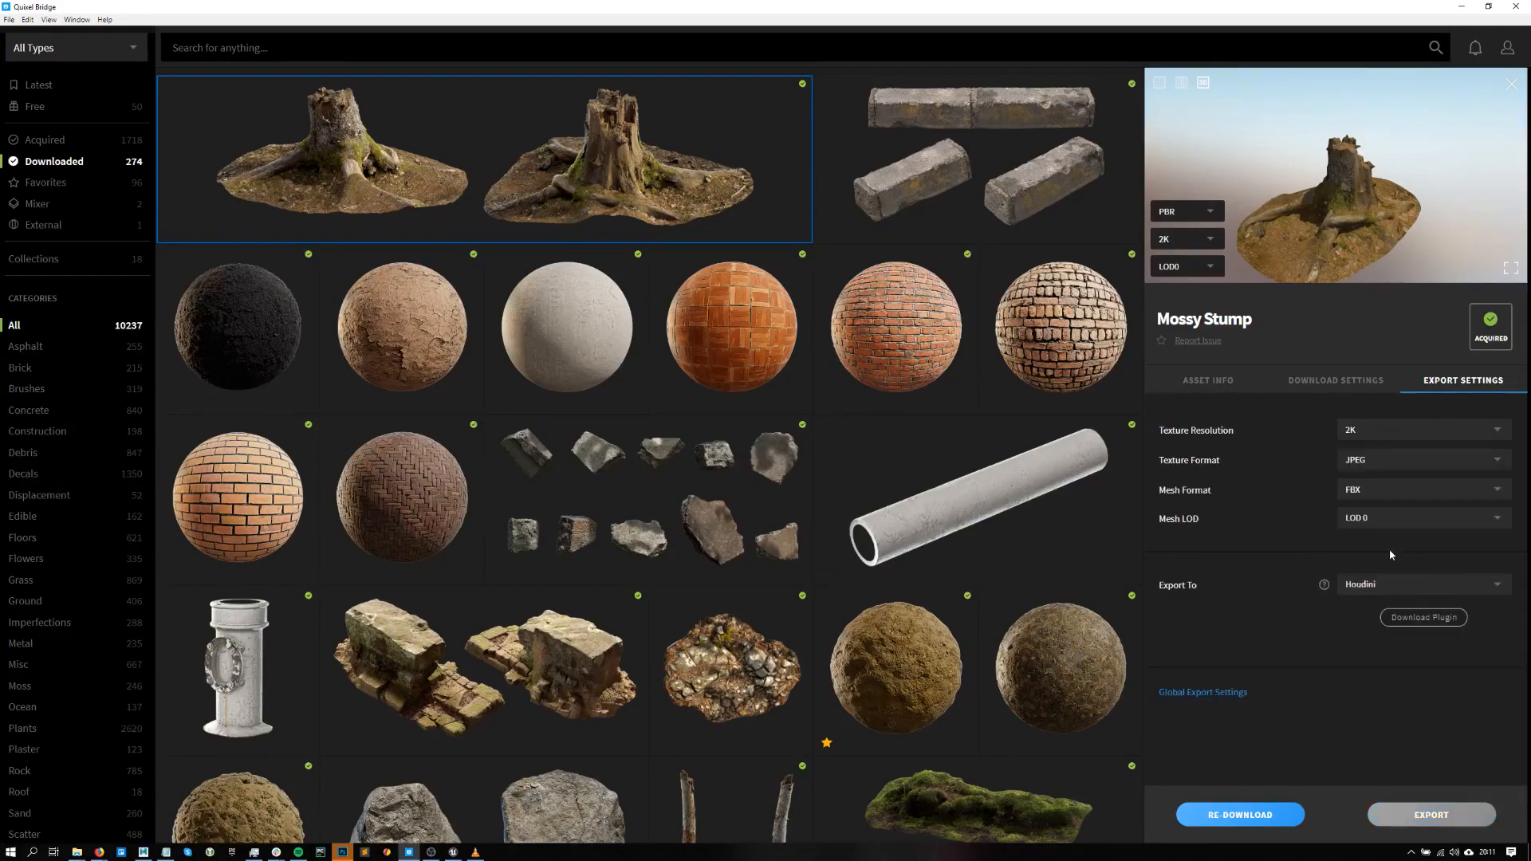
left_click(1413, 589)
scroll(1422, 544, "up", 3)
left_click(1434, 461)
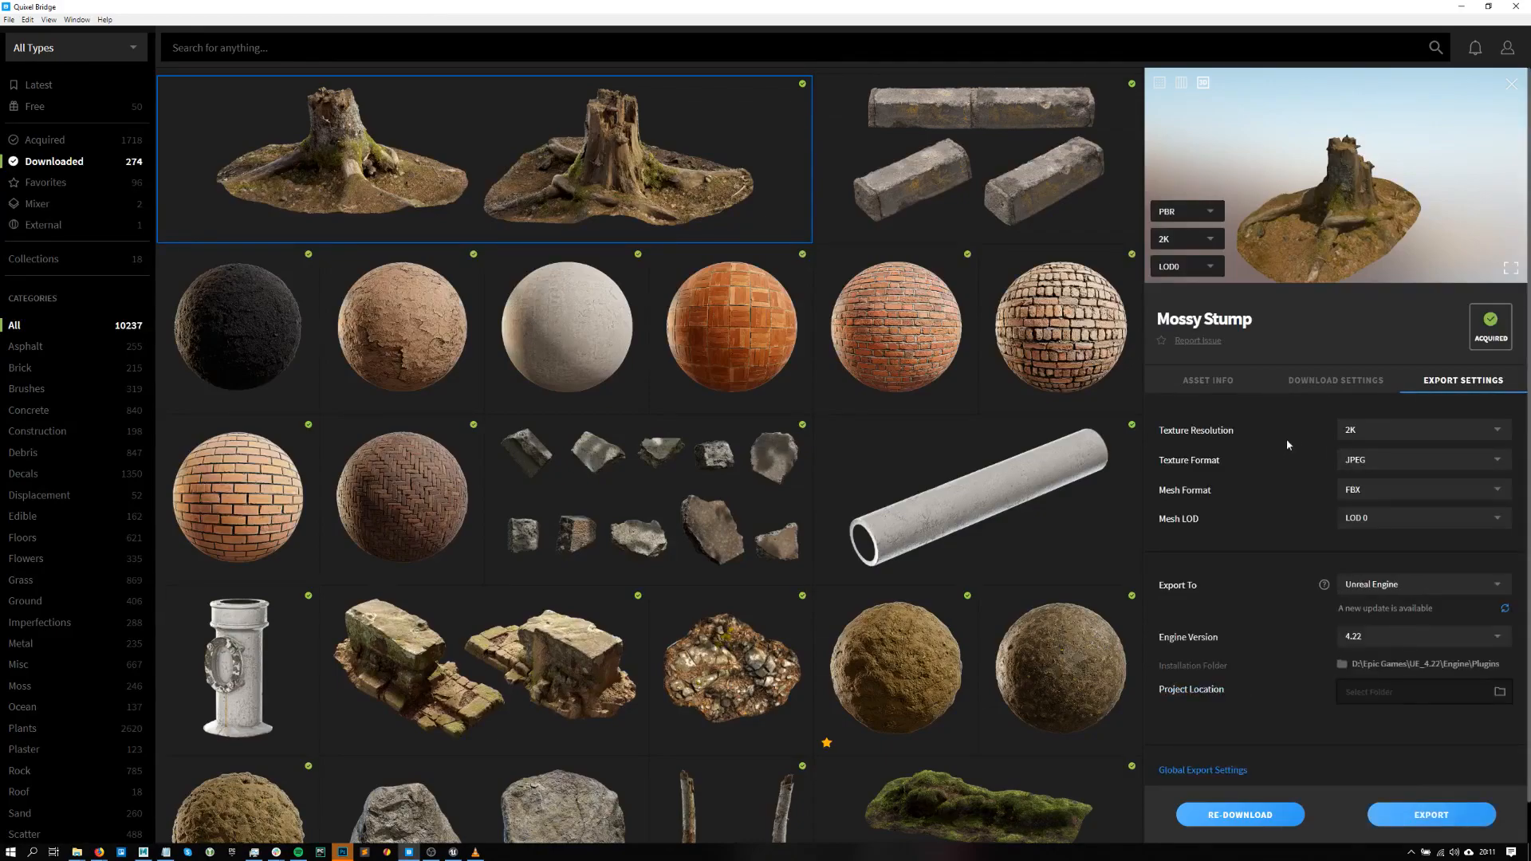
- Examine the Mossy Stump in the full-screen 3D preview from several sides and up close
left_click(1511, 269)
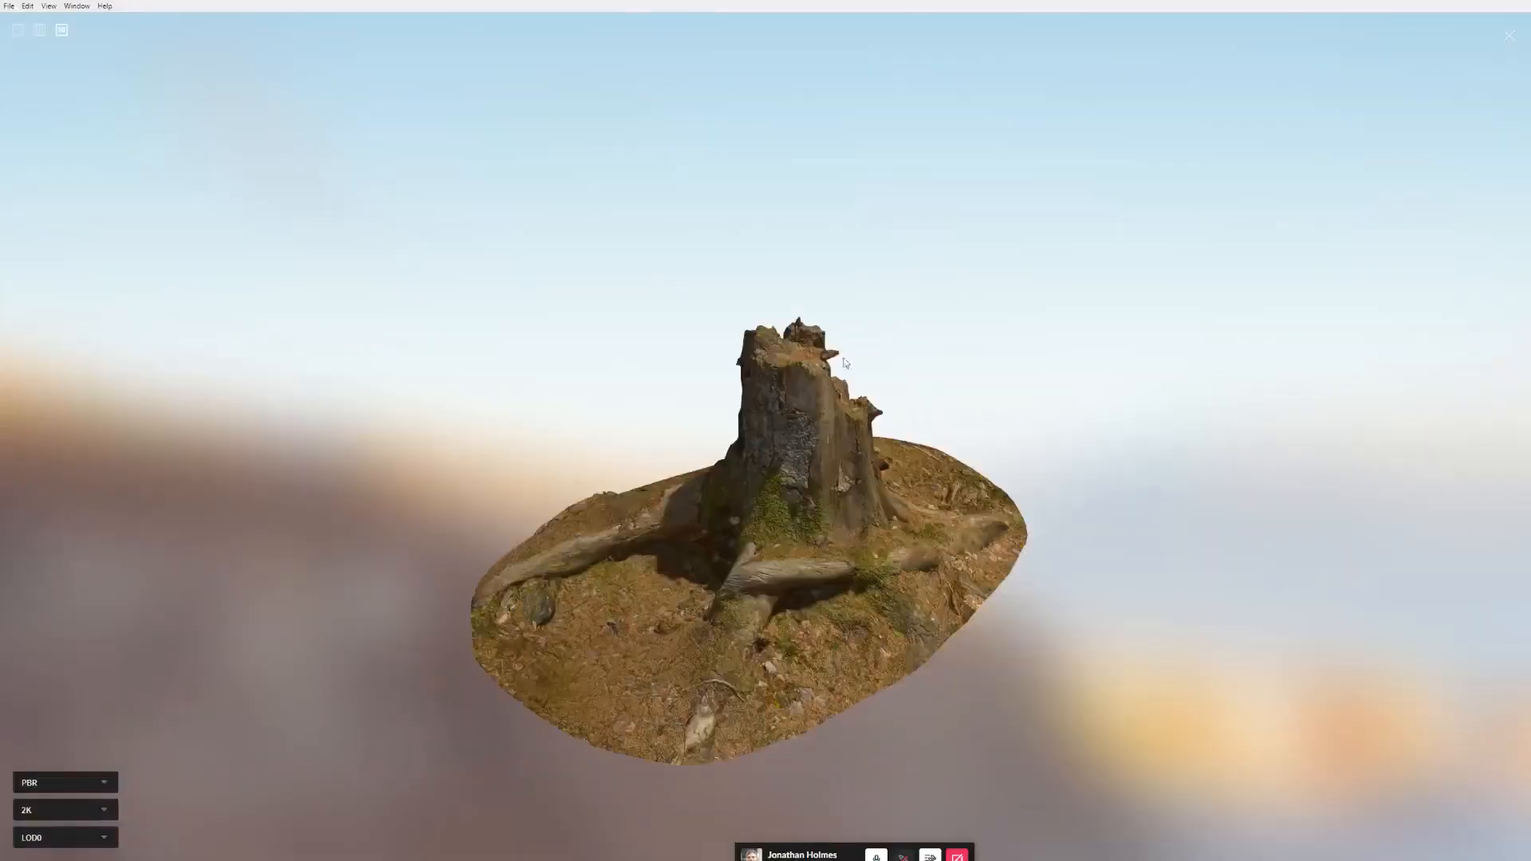
left_click_drag(826, 472, 322, 499)
left_click_drag(882, 439, 923, 485)
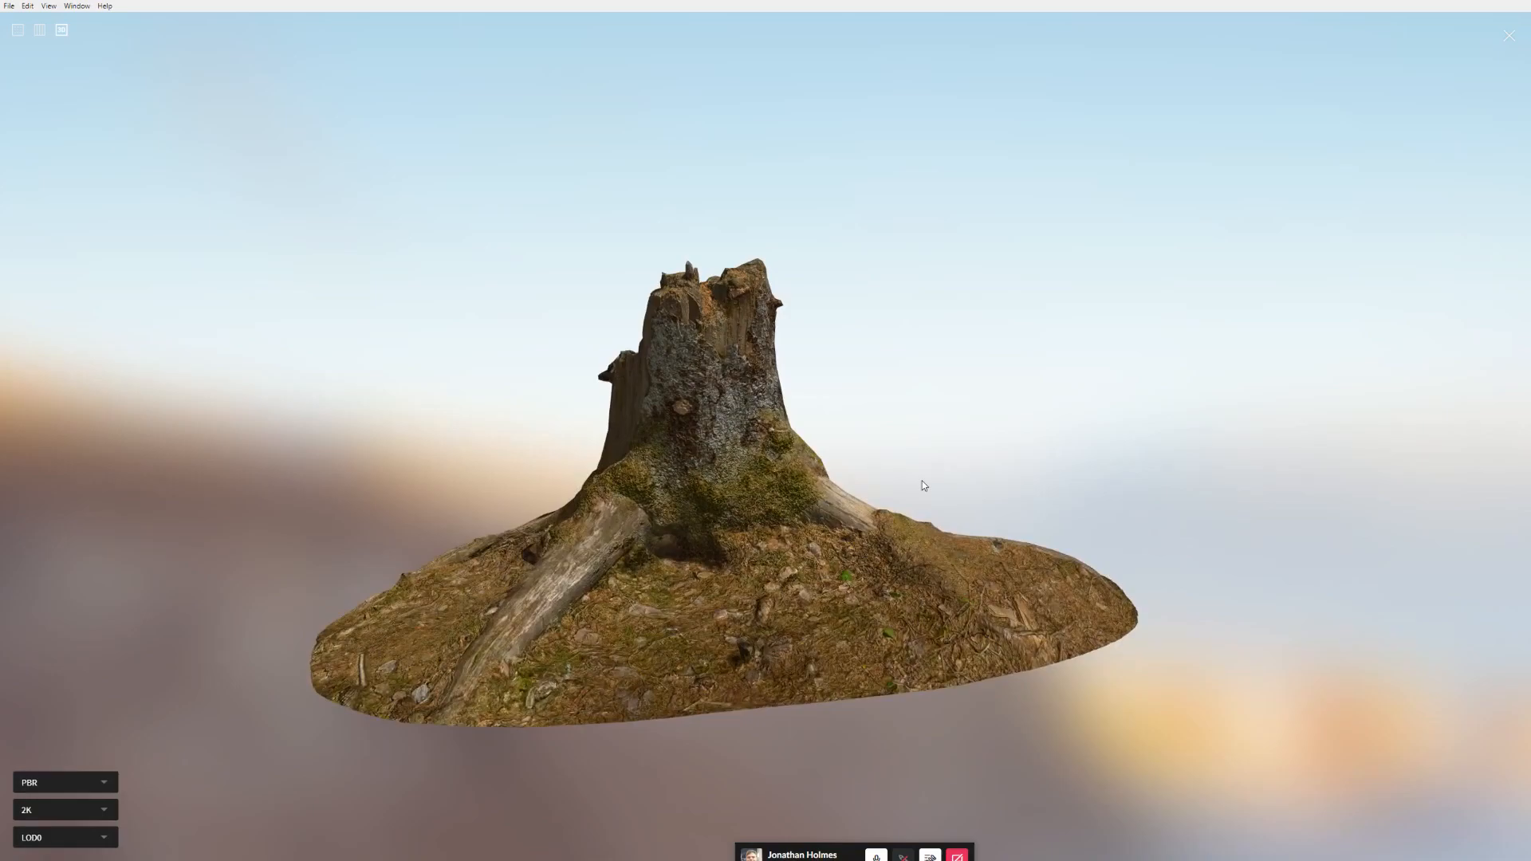
left_click_drag(922, 485, 1008, 578)
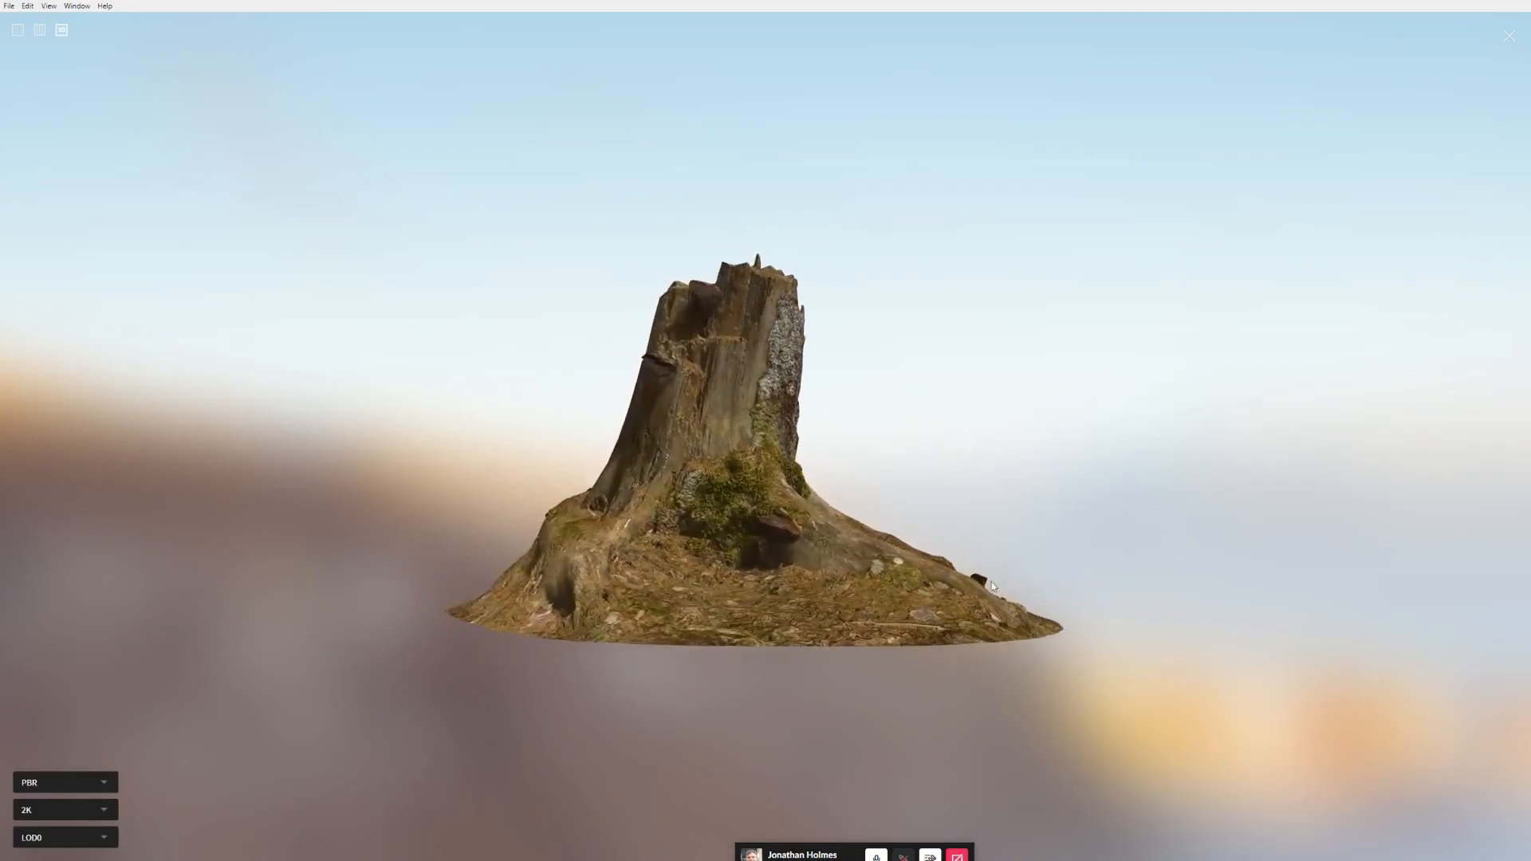
mouse_move(851, 621)
left_mouse_down()
mouse_move(824, 602)
mouse_move(824, 615)
left_mouse_up()
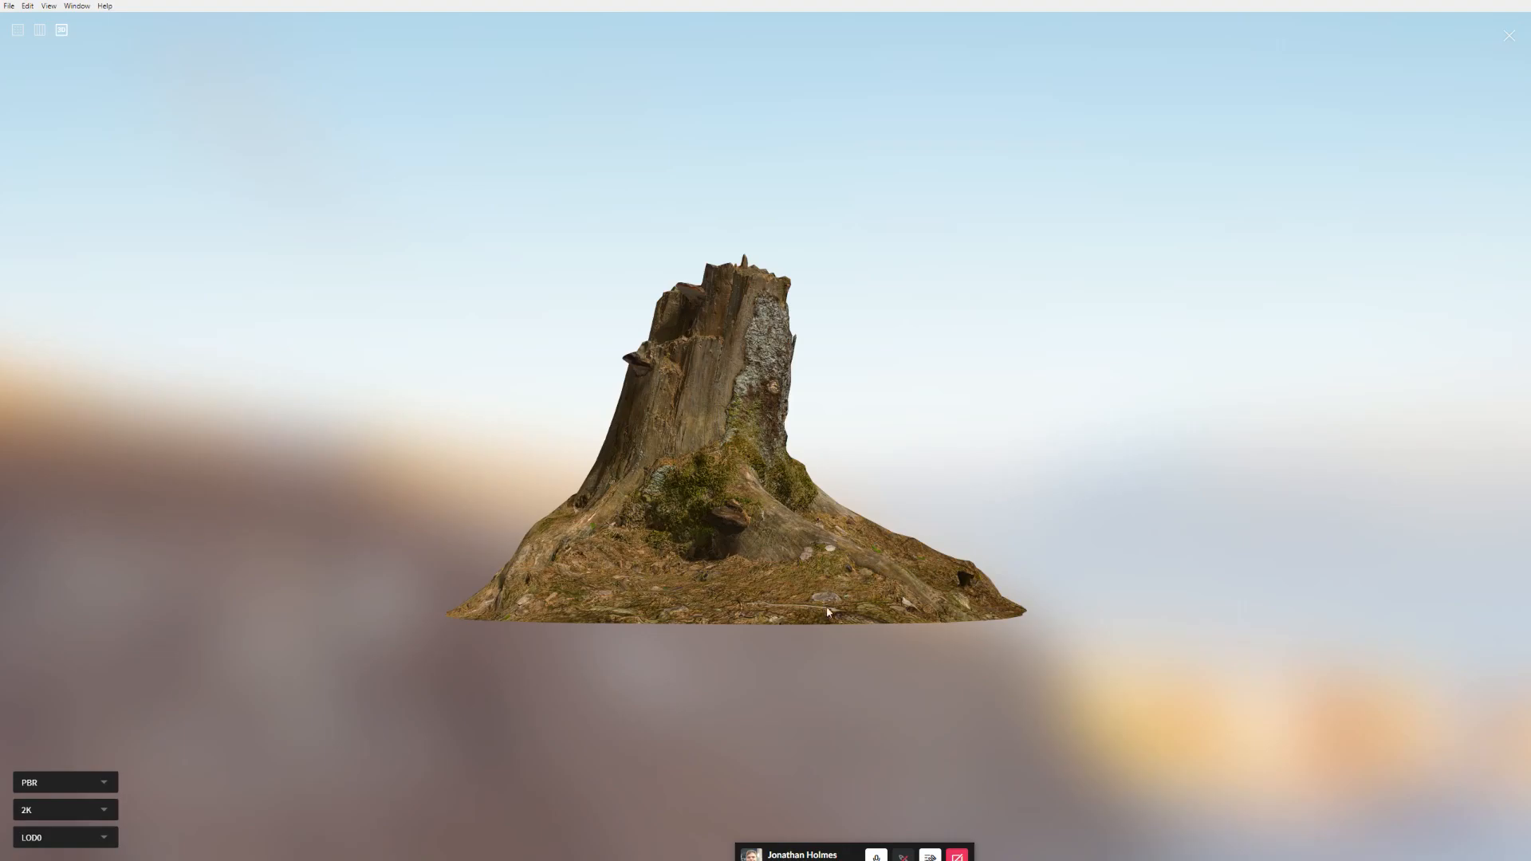
left_click_drag(1264, 555, 642, 520)
scroll(663, 439, "up", 3)
scroll(736, 510, "up", 2)
- Check the preview's texture resolution options, display the stump at LOD5 in wireframe mode, and leave the full-screen preview
left_click(100, 810)
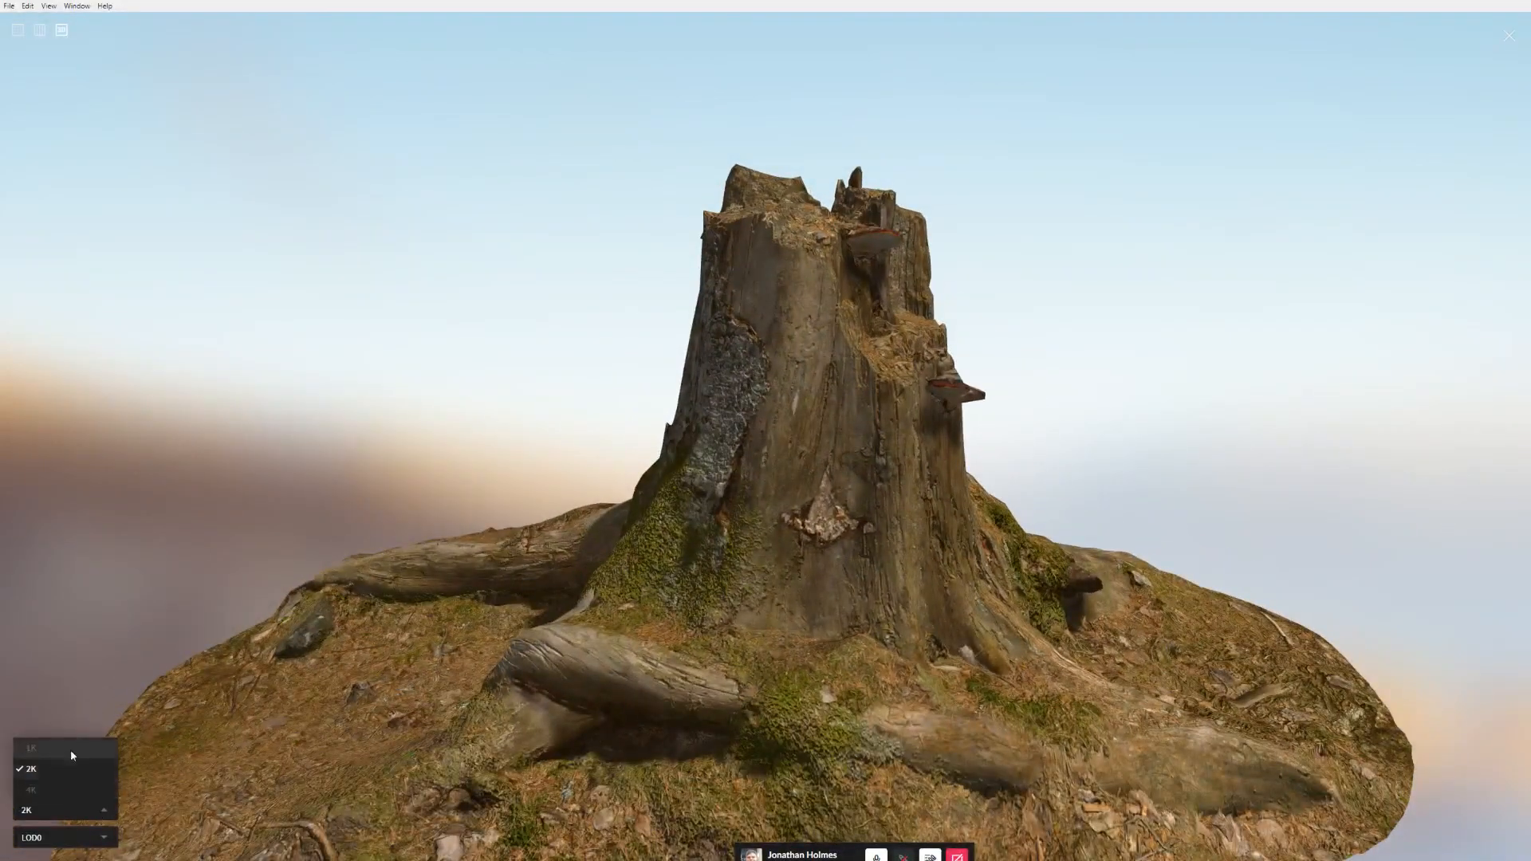
left_click(330, 592)
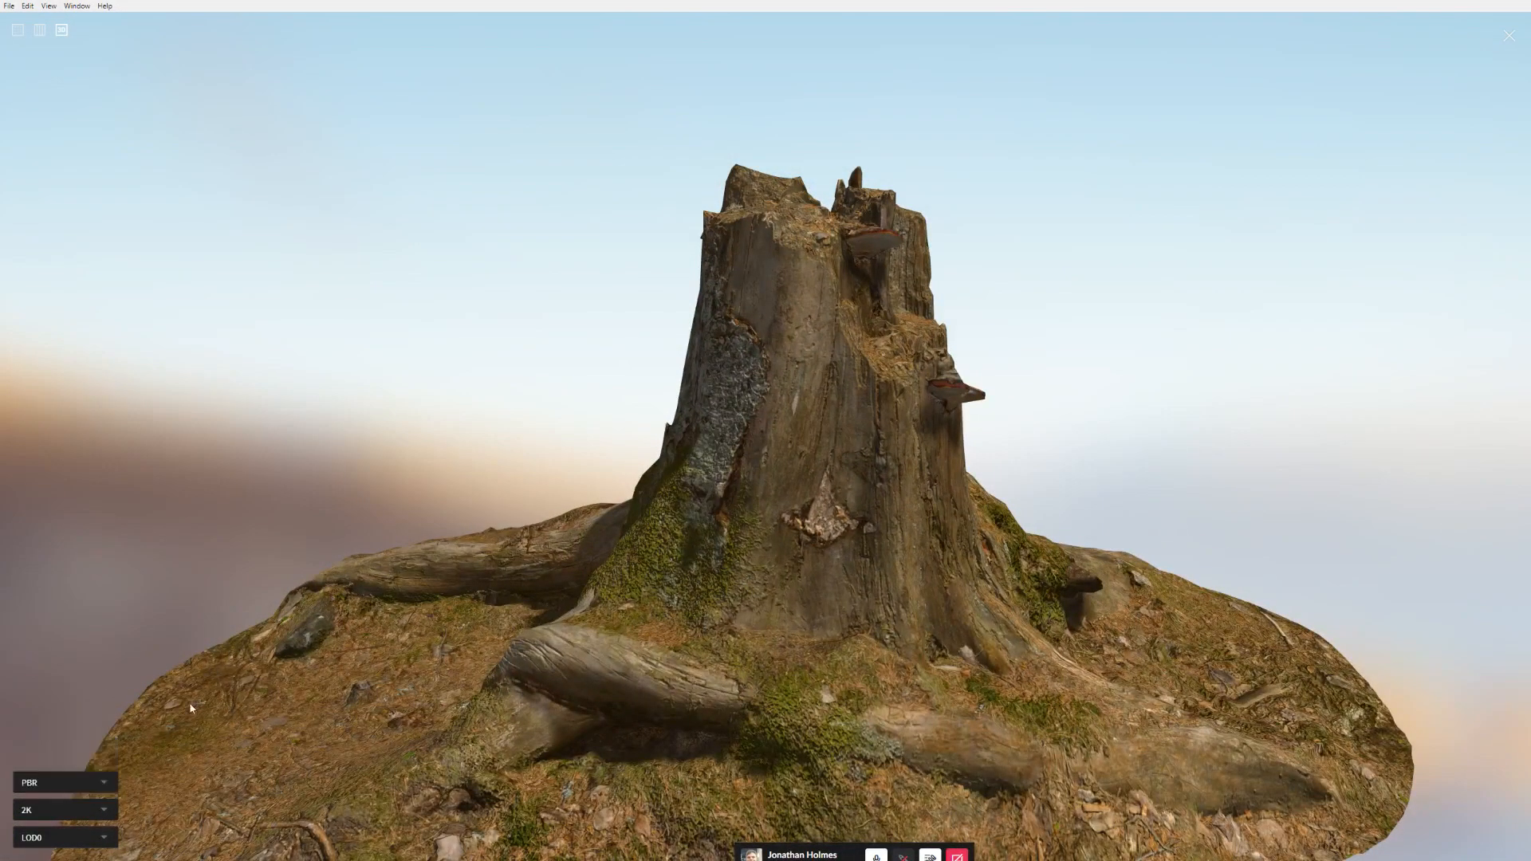
left_click(83, 849)
left_click(67, 818)
left_click_drag(724, 411, 587, 455)
scroll(802, 451, "down", 3)
left_click(75, 780)
left_click(75, 754)
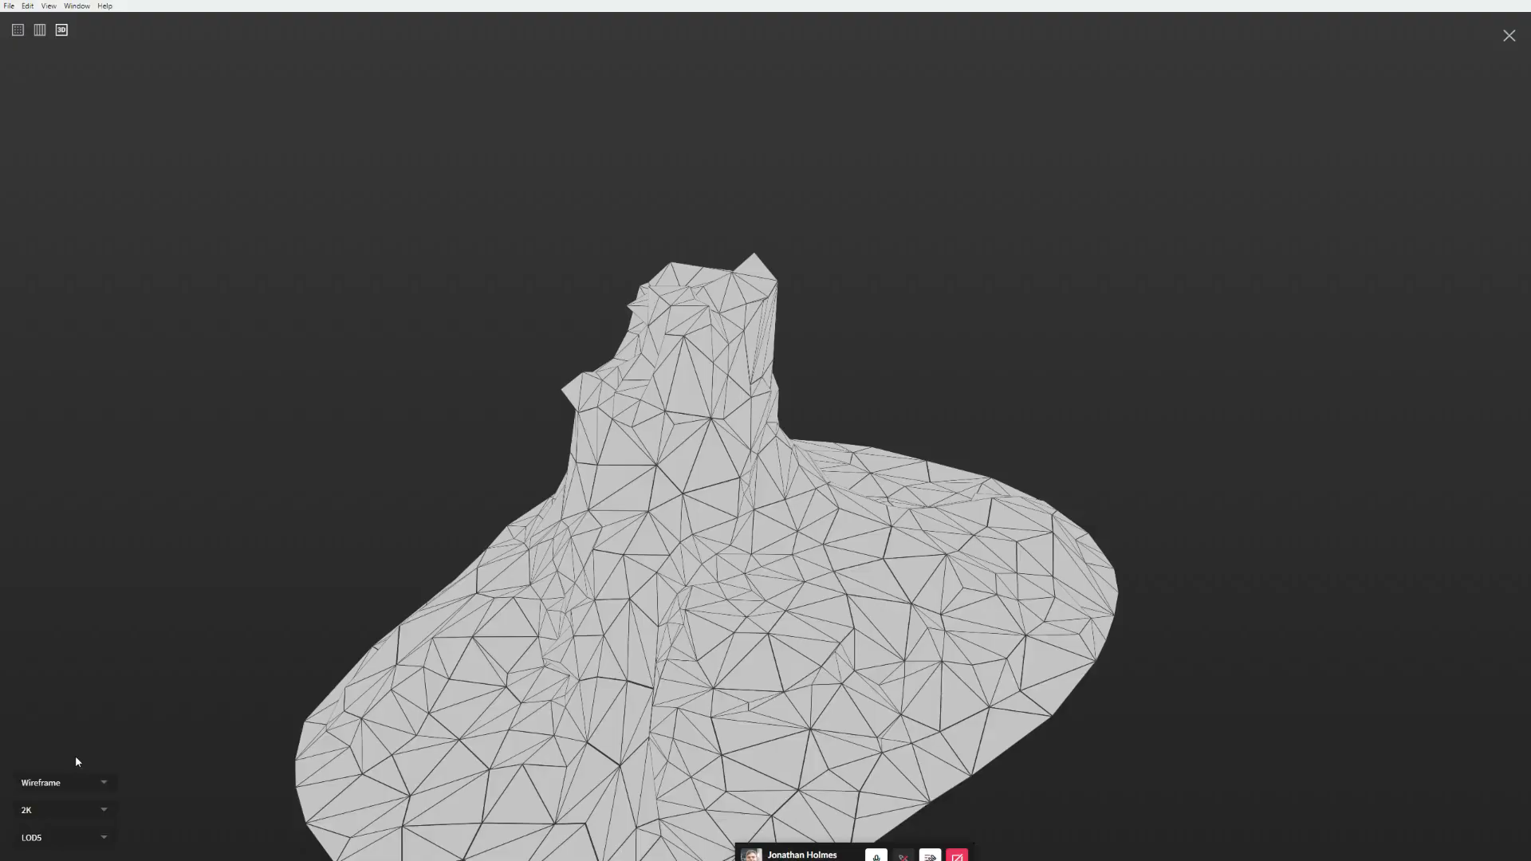
left_click_drag(909, 460, 988, 494)
left_click(1510, 35)
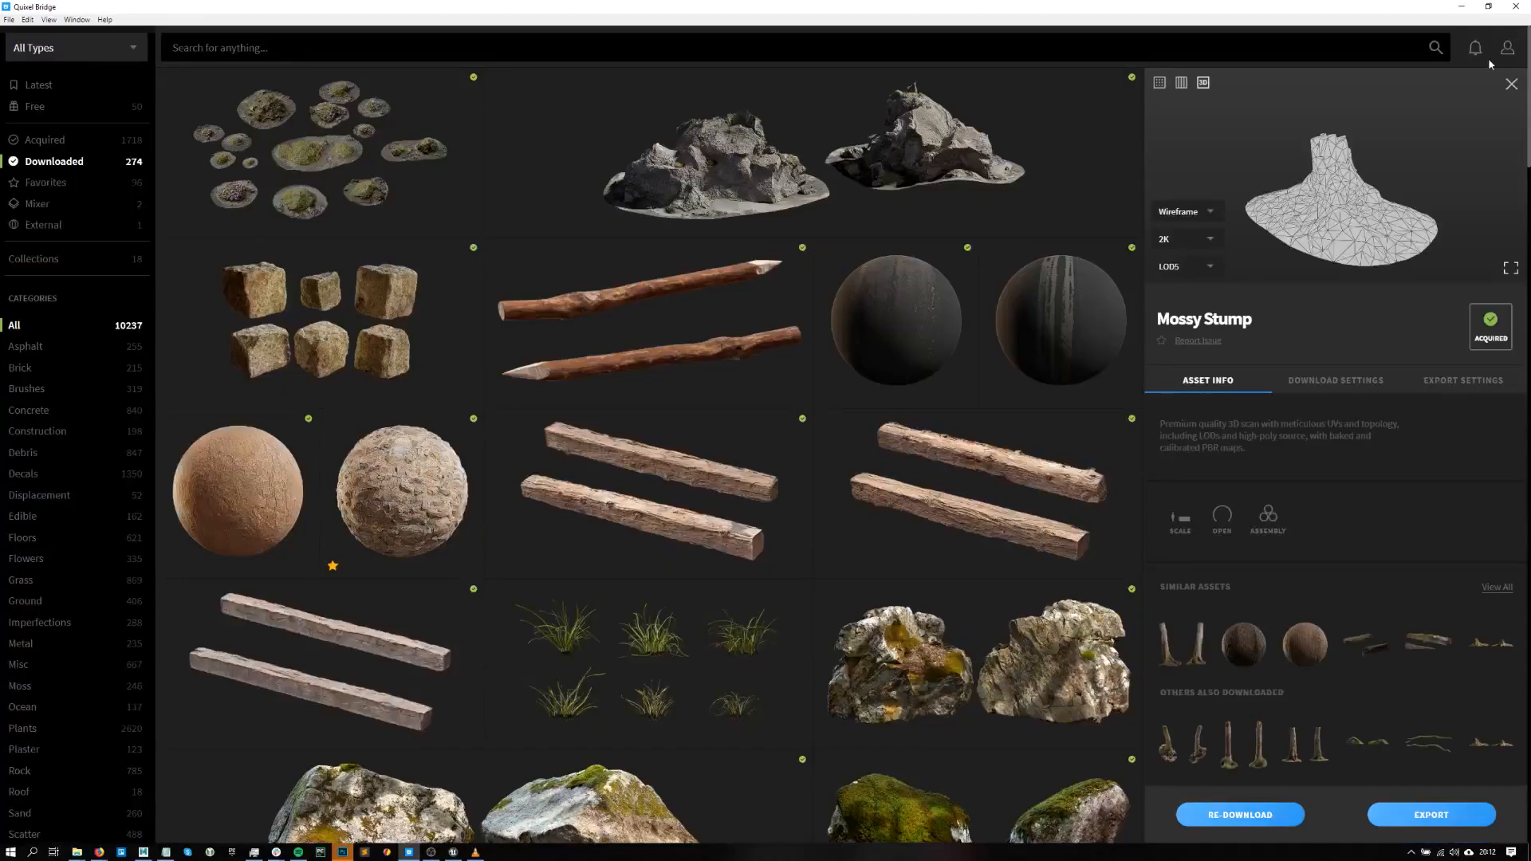
- Examine the stump's wireframe more closely and browse through the downloaded assets
scroll(1359, 214, "up", 5)
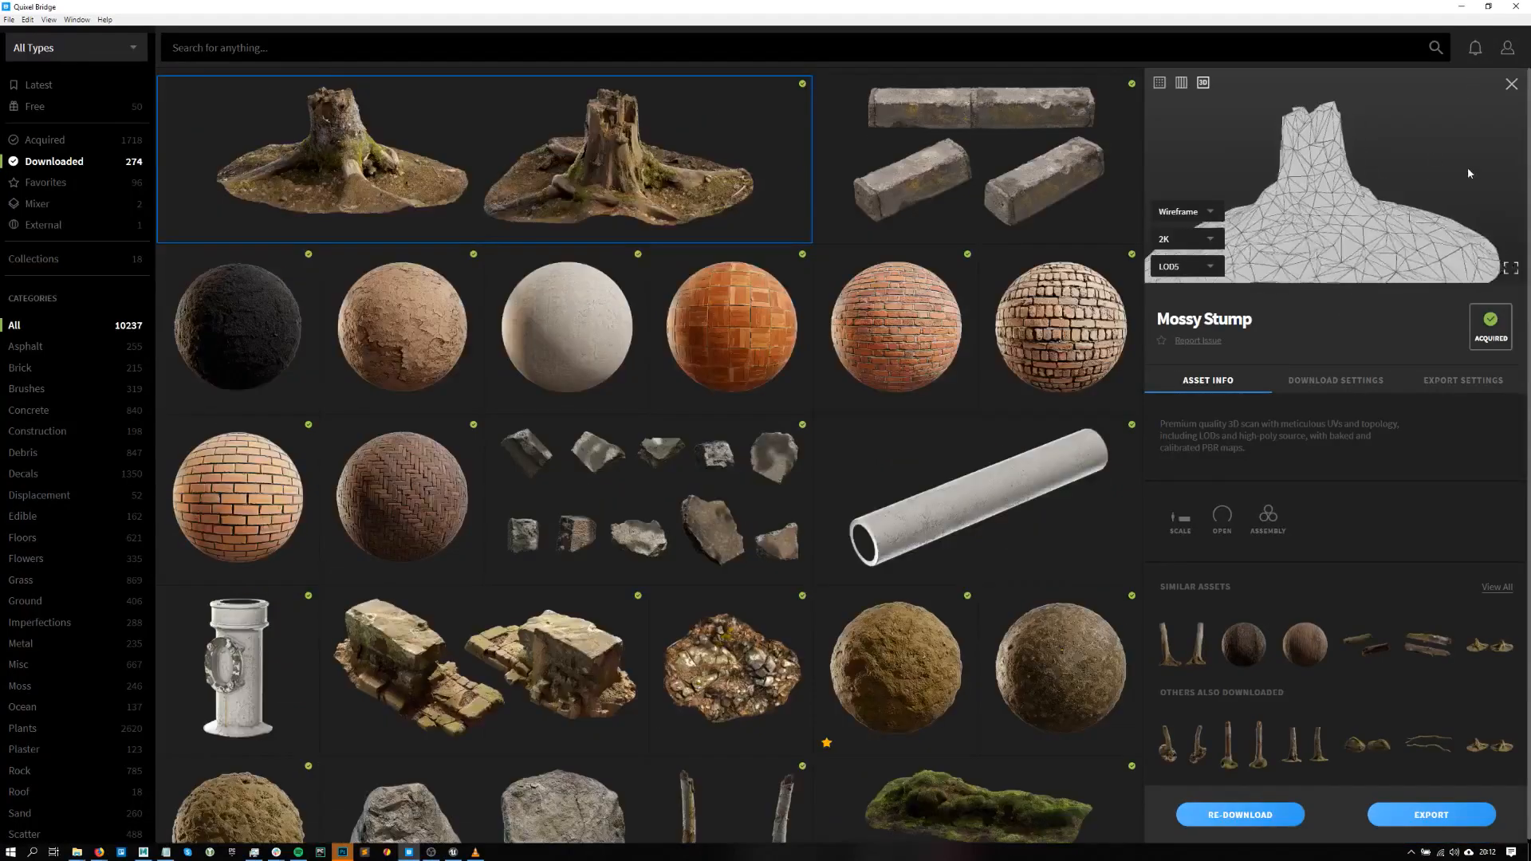
scroll(1392, 186, "up", 2)
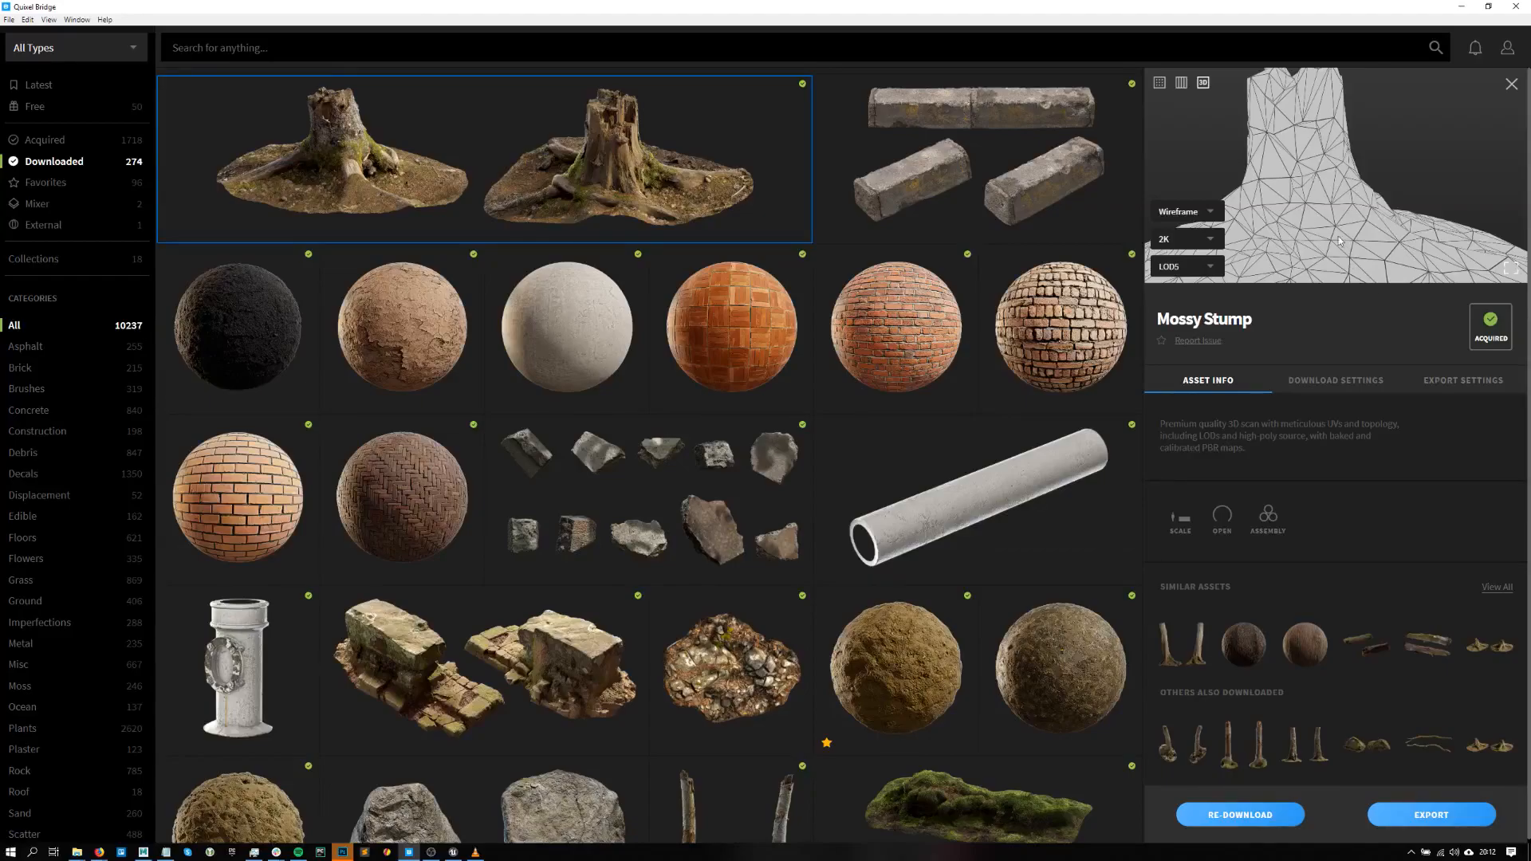
scroll(1004, 518, "down", 8)
scroll(660, 199, "down", 3)
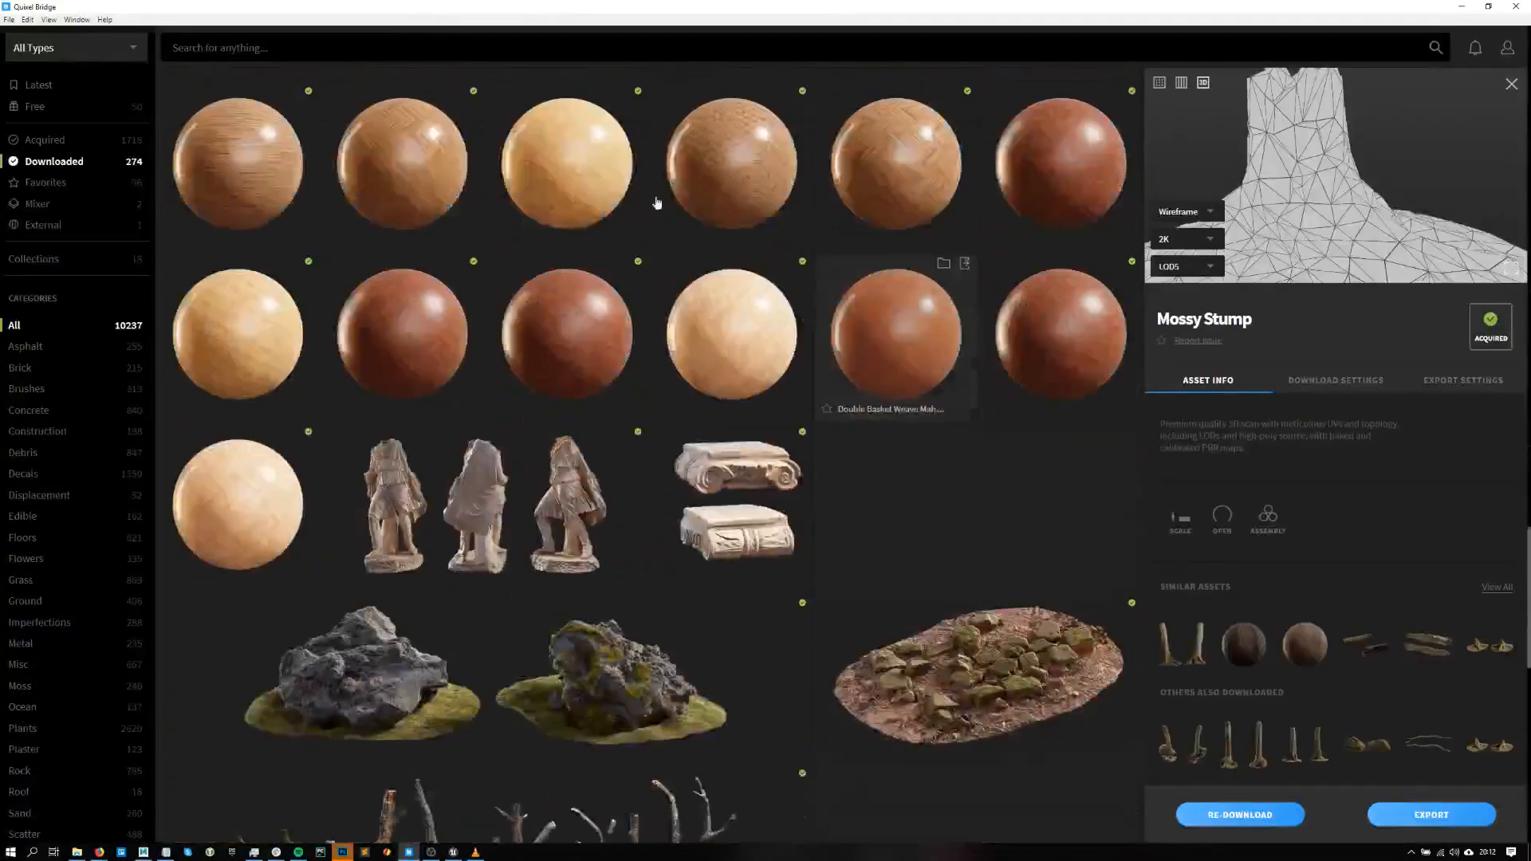
scroll(284, 248, "up", 10)
scroll(284, 248, "up", 15)
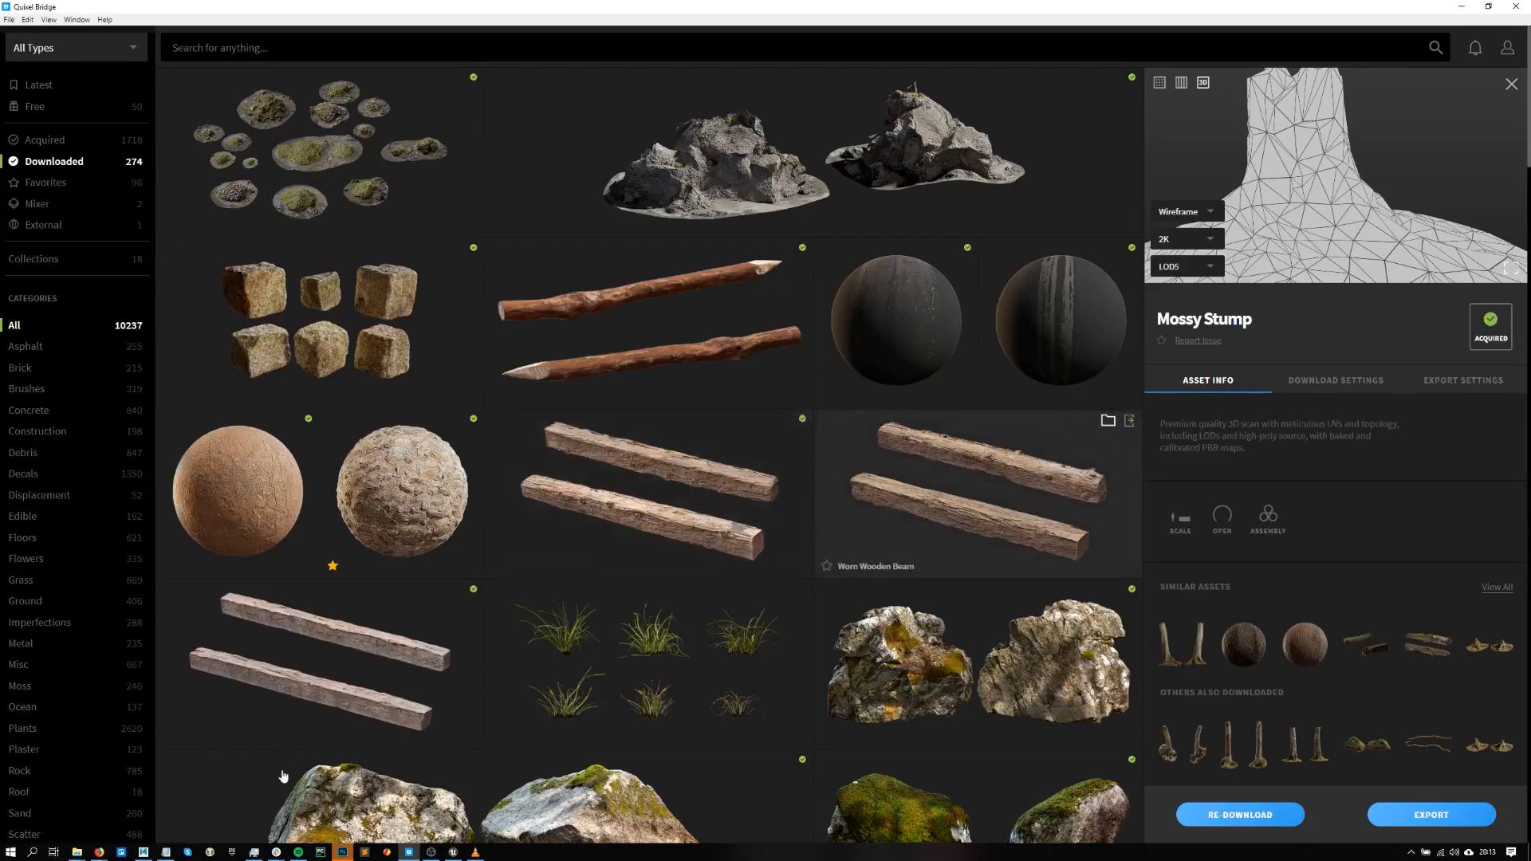
- Switch to Maya and import the tgnhcaafa_LOD0 beam mesh from the 3d_man made_tgnhcaafa folder
left_click(144, 852)
left_click(77, 852)
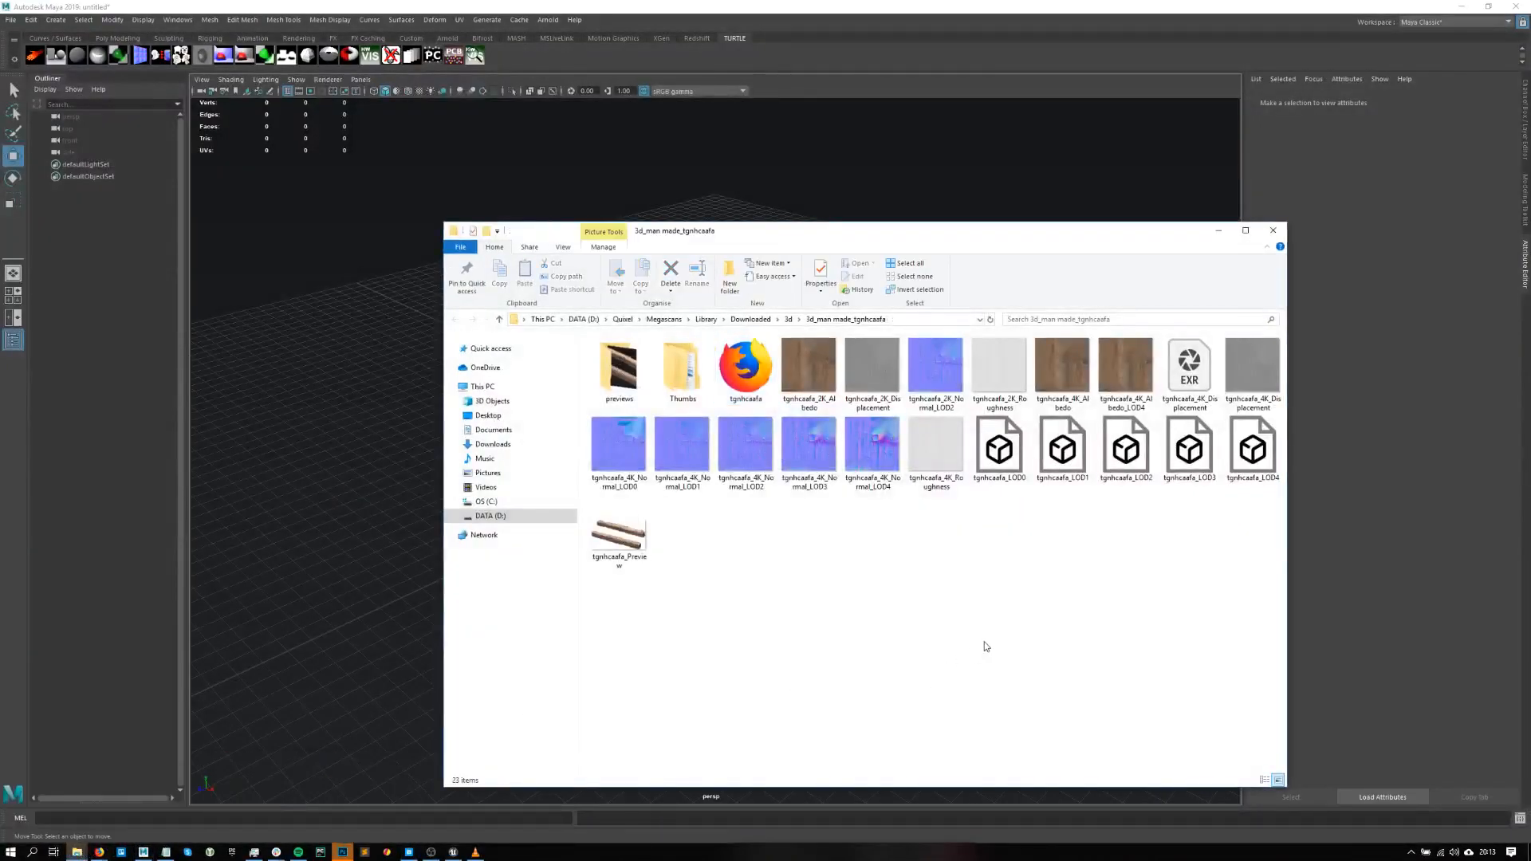
left_click_drag(1025, 459, 392, 429)
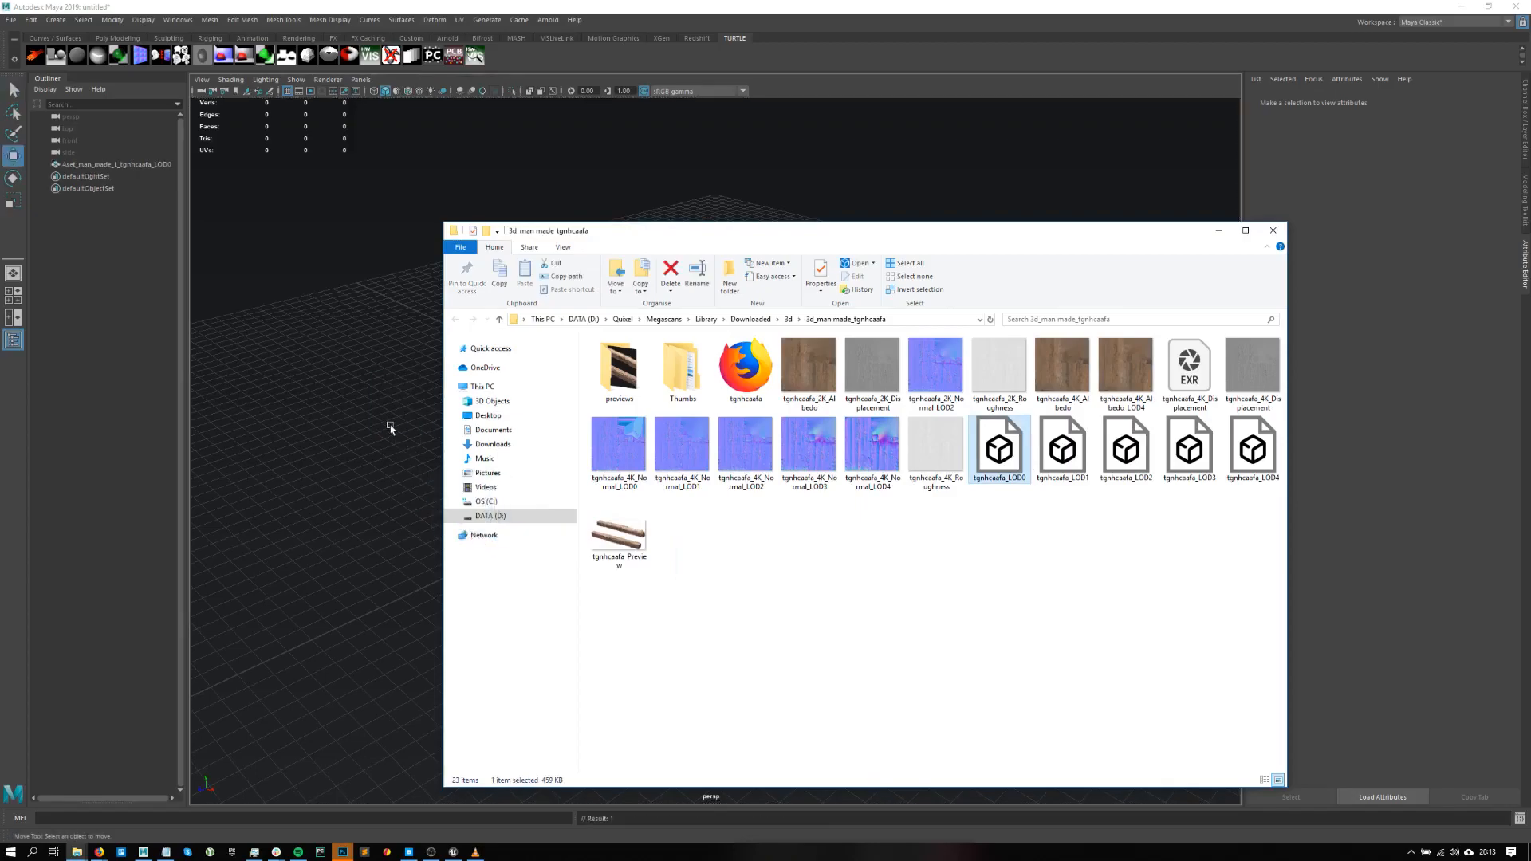
left_click(392, 428)
scroll(550, 435, "down", 4)
left_click_drag(646, 343, 836, 328, "alt")
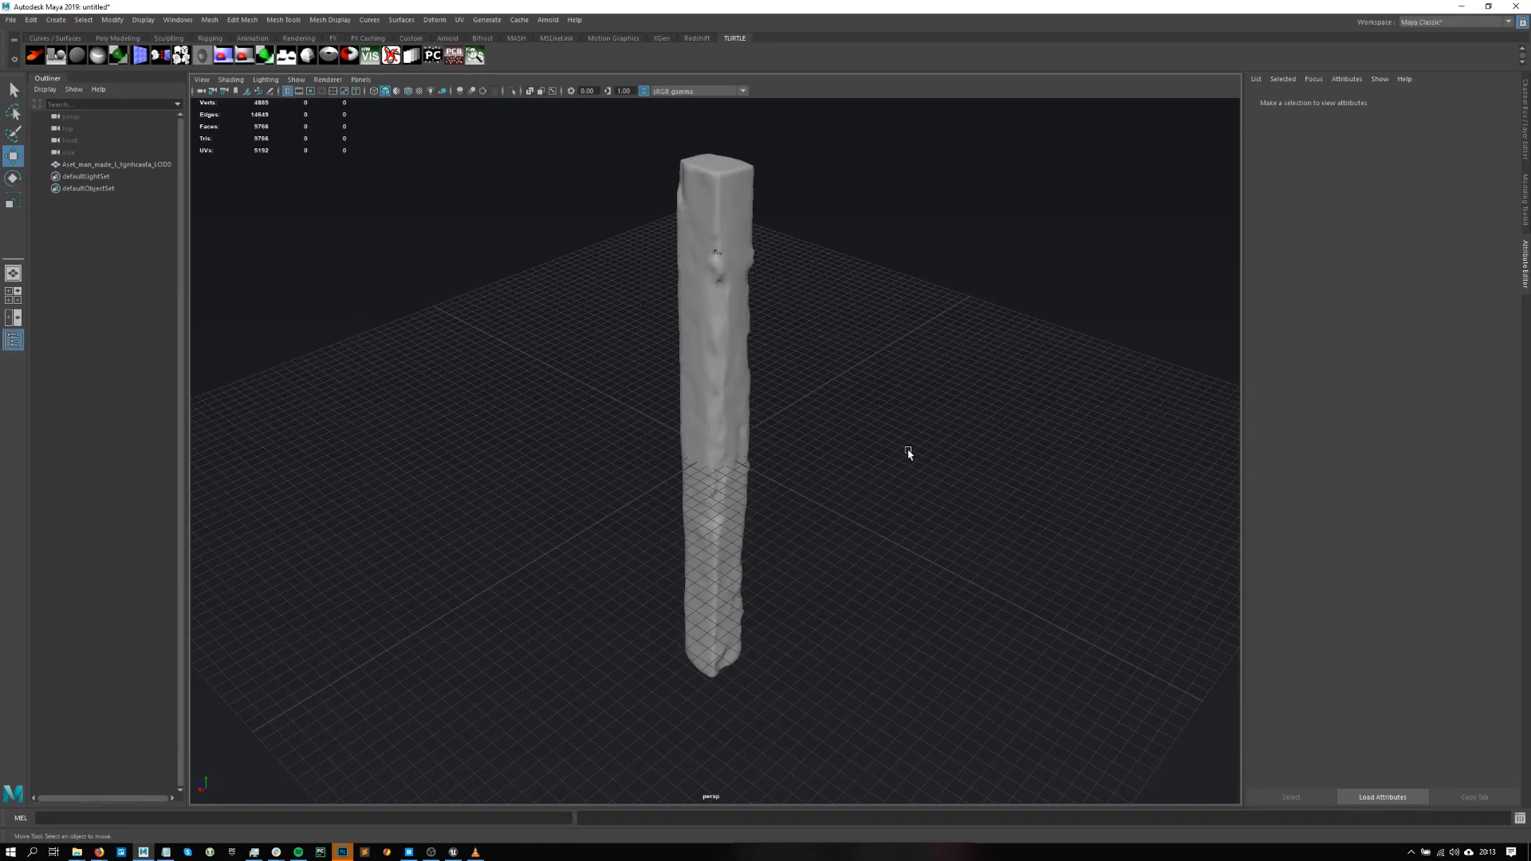
- Move the beam's pivot to its base and raise the beam so it stands on the grid
left_click_drag(900, 396, 591, 447)
scroll(830, 431, "down", 1)
mouse_move(752, 502)
left_mouse_down("alt")
mouse_move(790, 472)
mouse_move(765, 485)
left_mouse_up("alt")
key("d")
left_click_drag(717, 408, 716, 455)
key("f")
left_click_drag(733, 517, 866, 449, "alt")
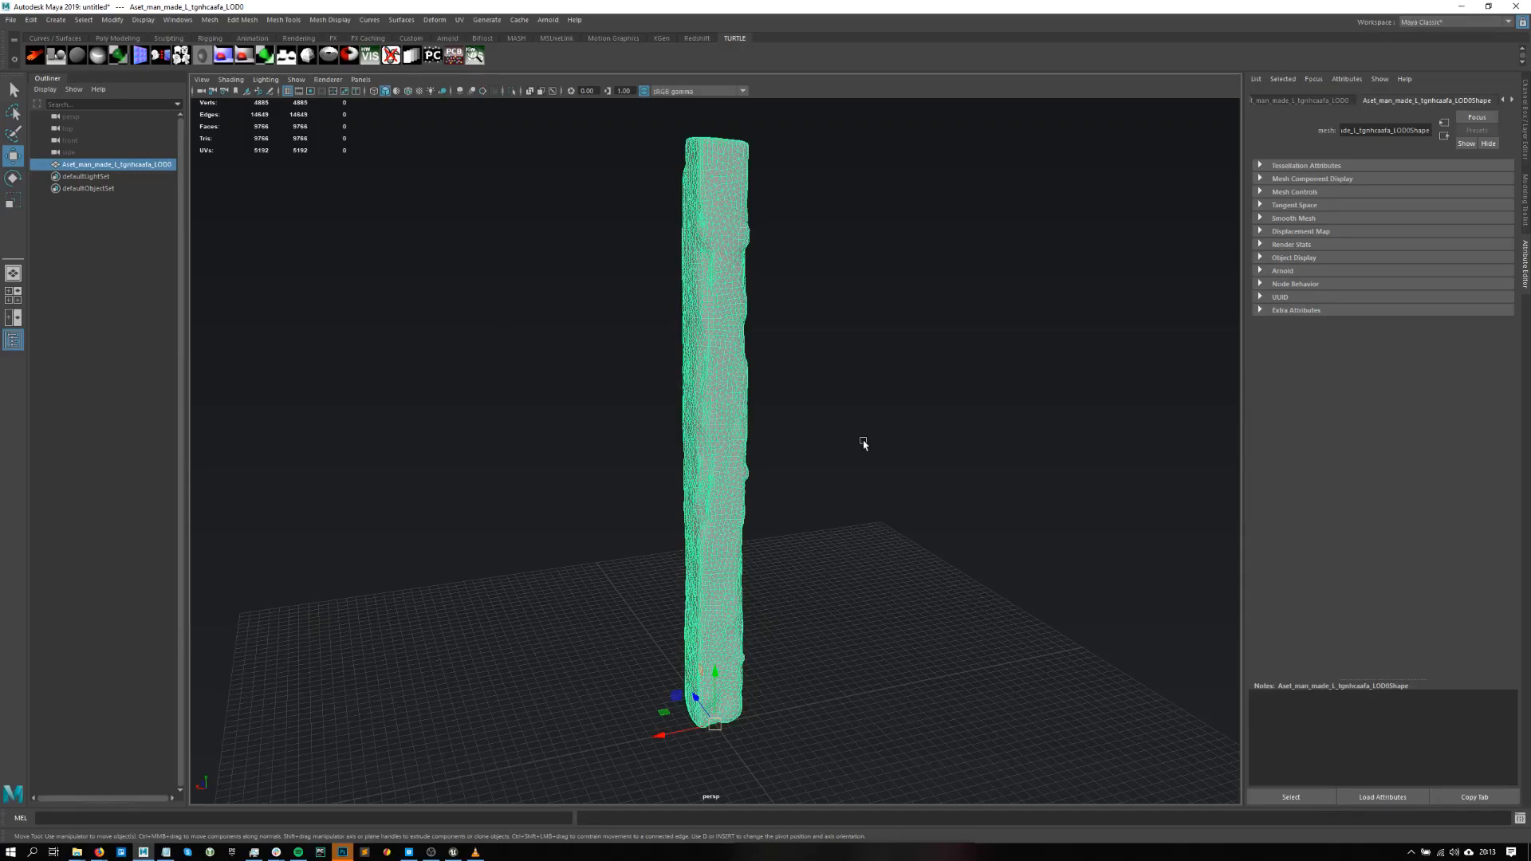
left_click_drag(583, 225, 640, 234, "alt")
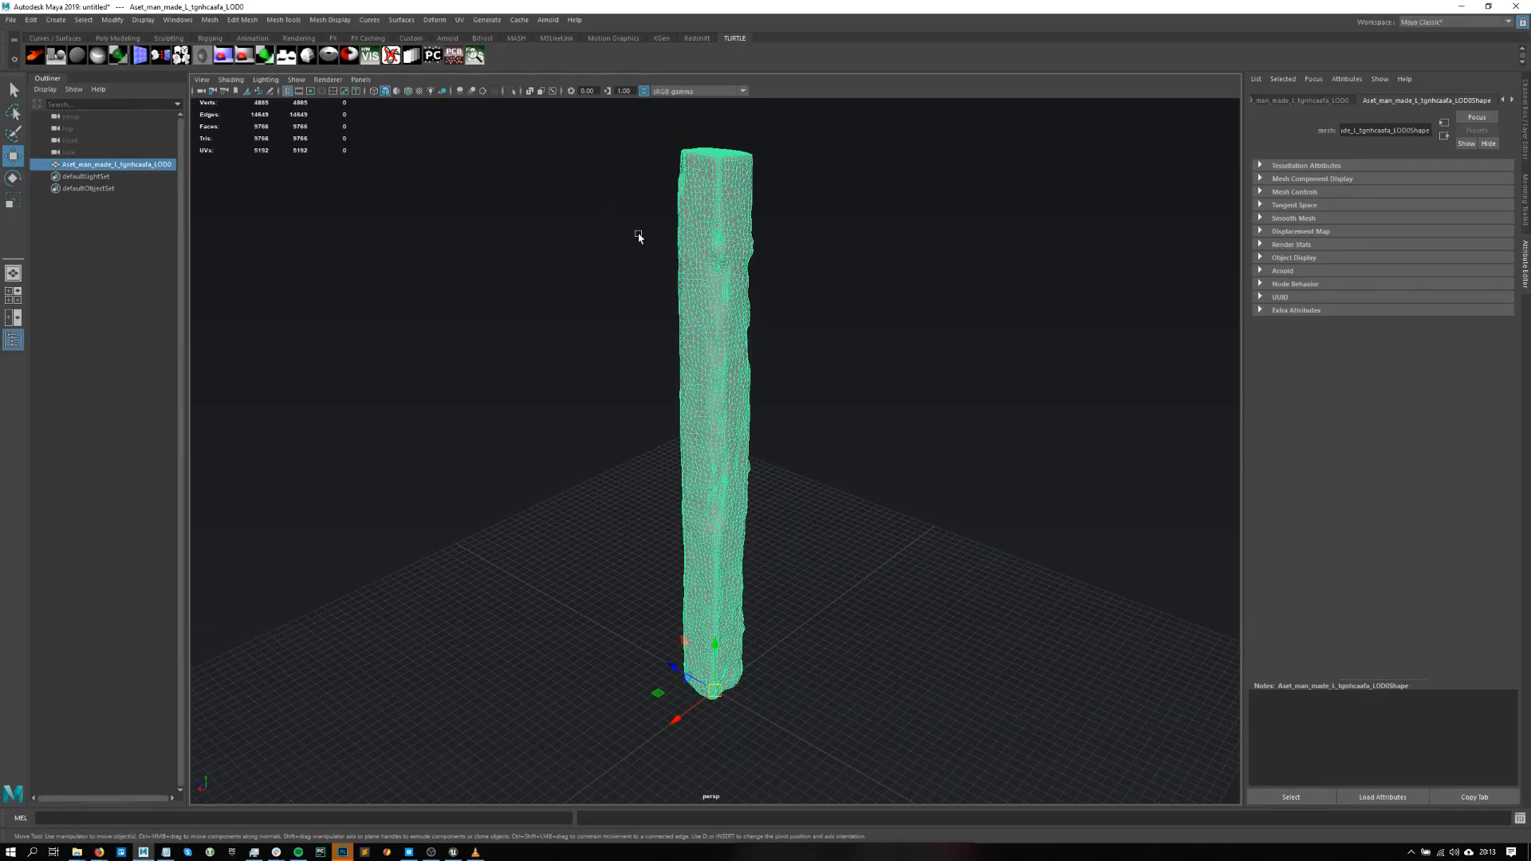
left_click_drag(502, 354, 821, 403, "alt")
left_click_drag(771, 316, 773, 371, "alt")
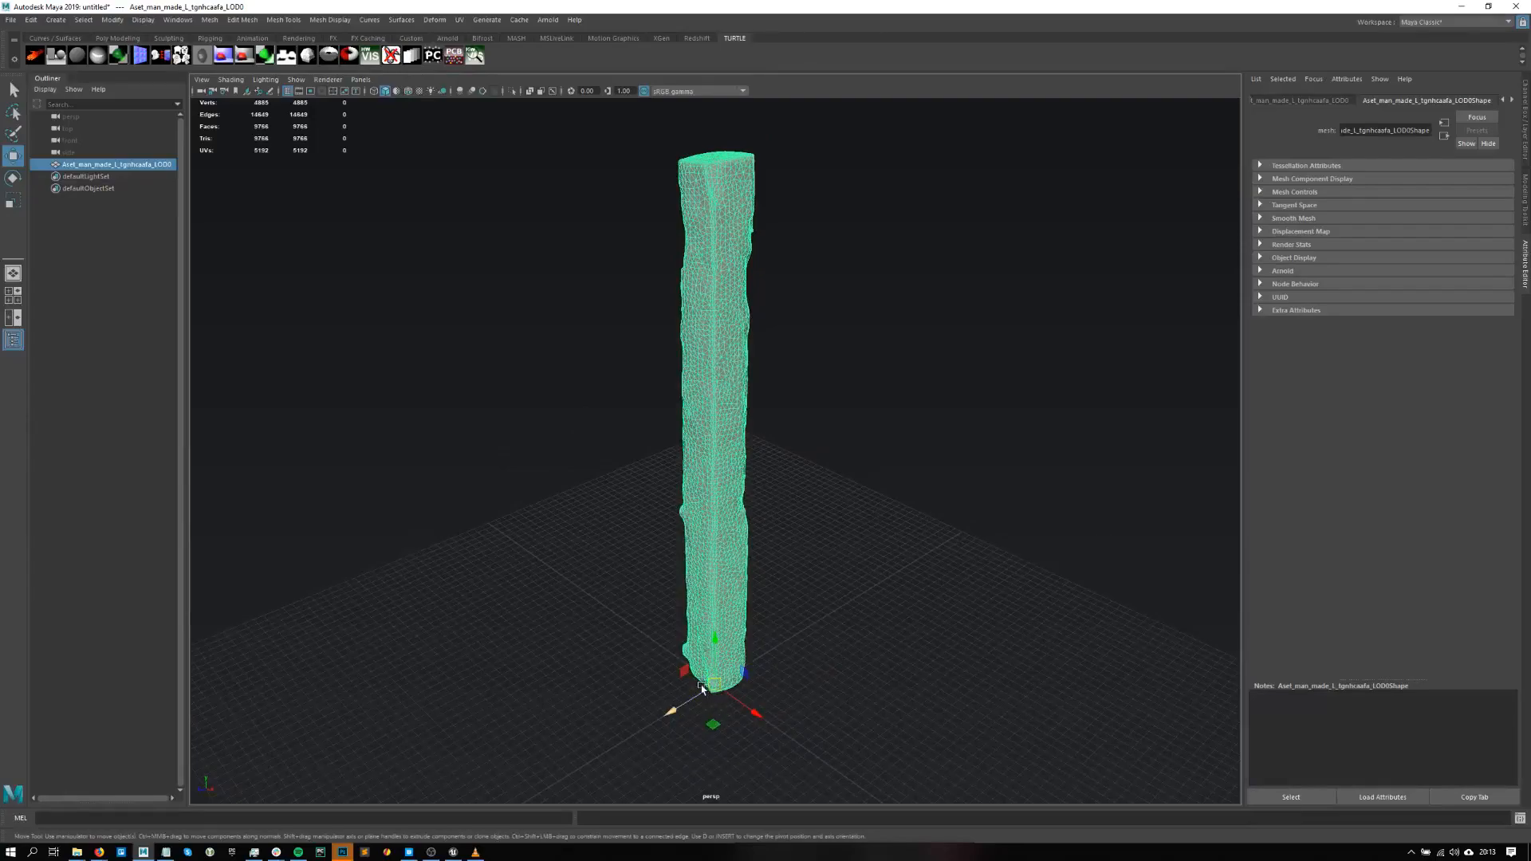
- Add a nonlinear Bend deformer to the beam and show its channel attributes
left_click(435, 20)
mouse_move(511, 199)
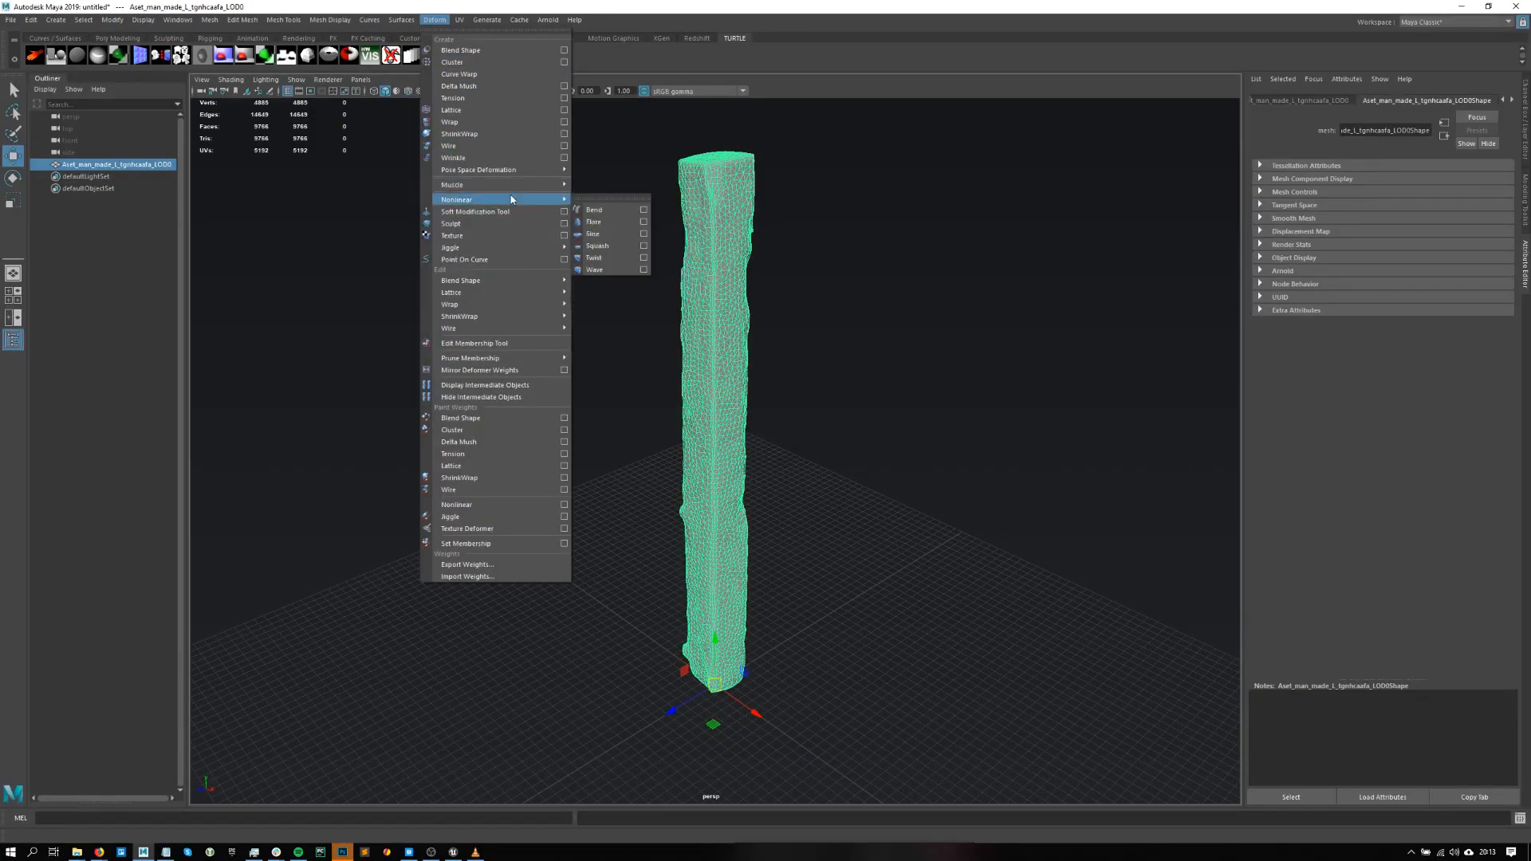
left_click(619, 211)
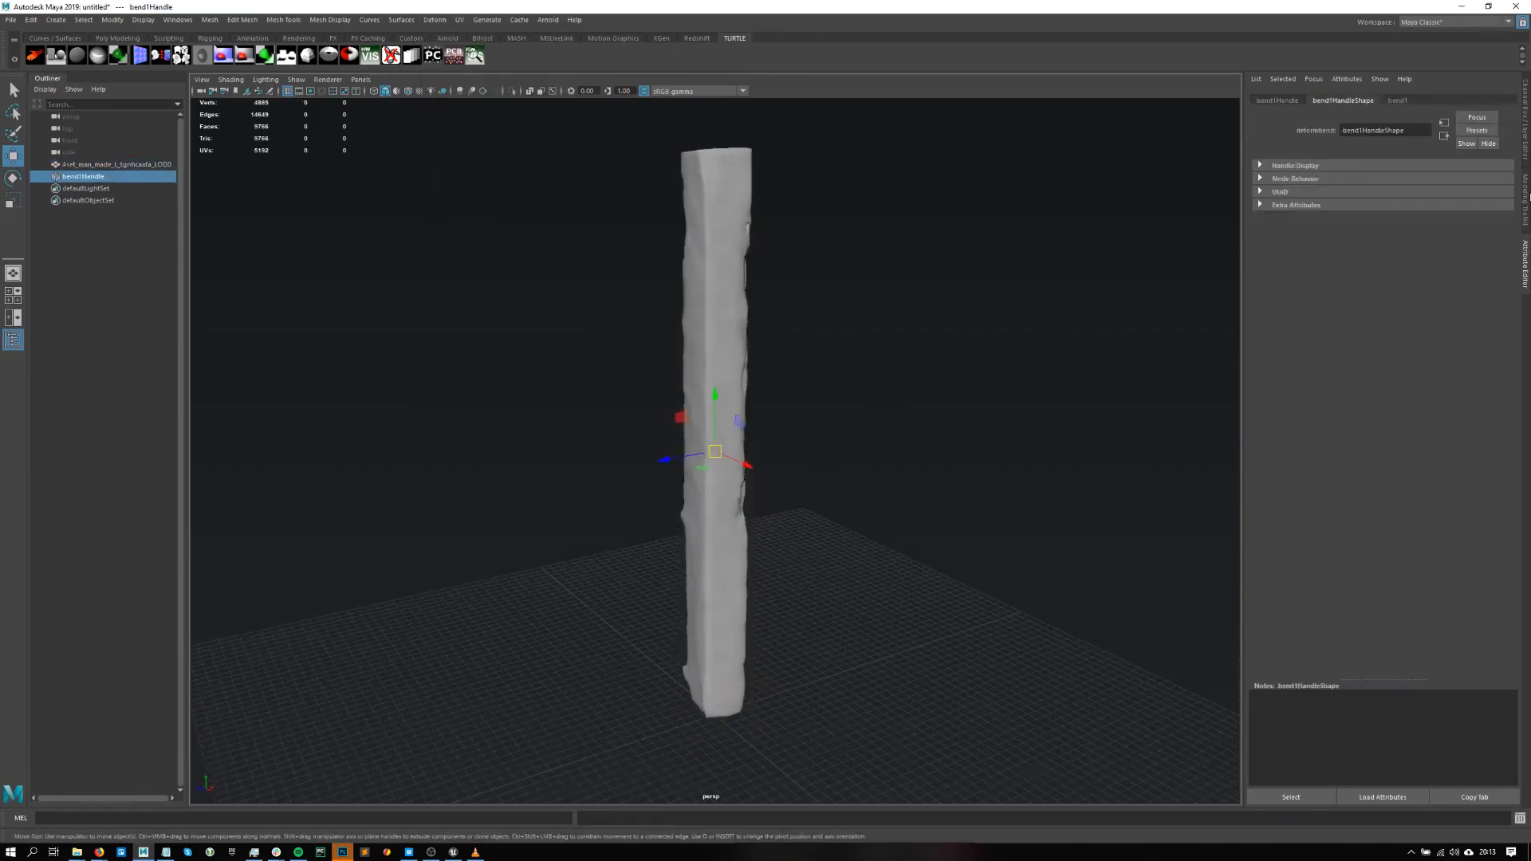
left_click(1526, 118)
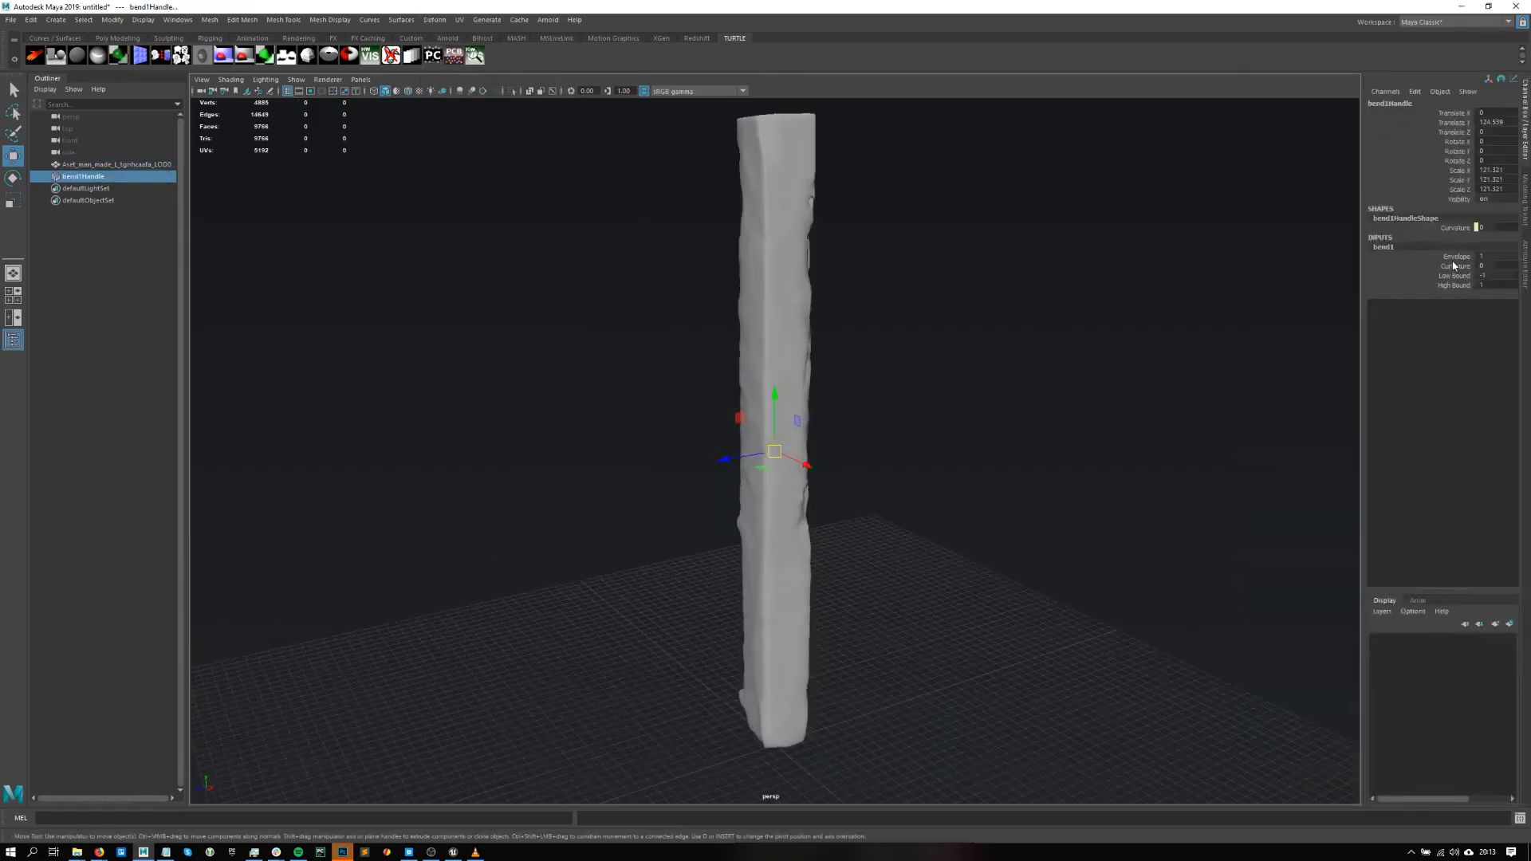
- Bend the beam into a C shape with the deformer's curvature, and undo the last curvature adjustment
left_click(1456, 284)
left_click(1455, 266)
middle_click_drag(1299, 294, 1033, 346)
left_click_drag(1033, 345, 1049, 371, "alt")
middle_click_drag(1049, 370, 1099, 376)
middle_click_drag(1099, 376, 1125, 351)
left_click_drag(1125, 351, 1076, 362, "alt")
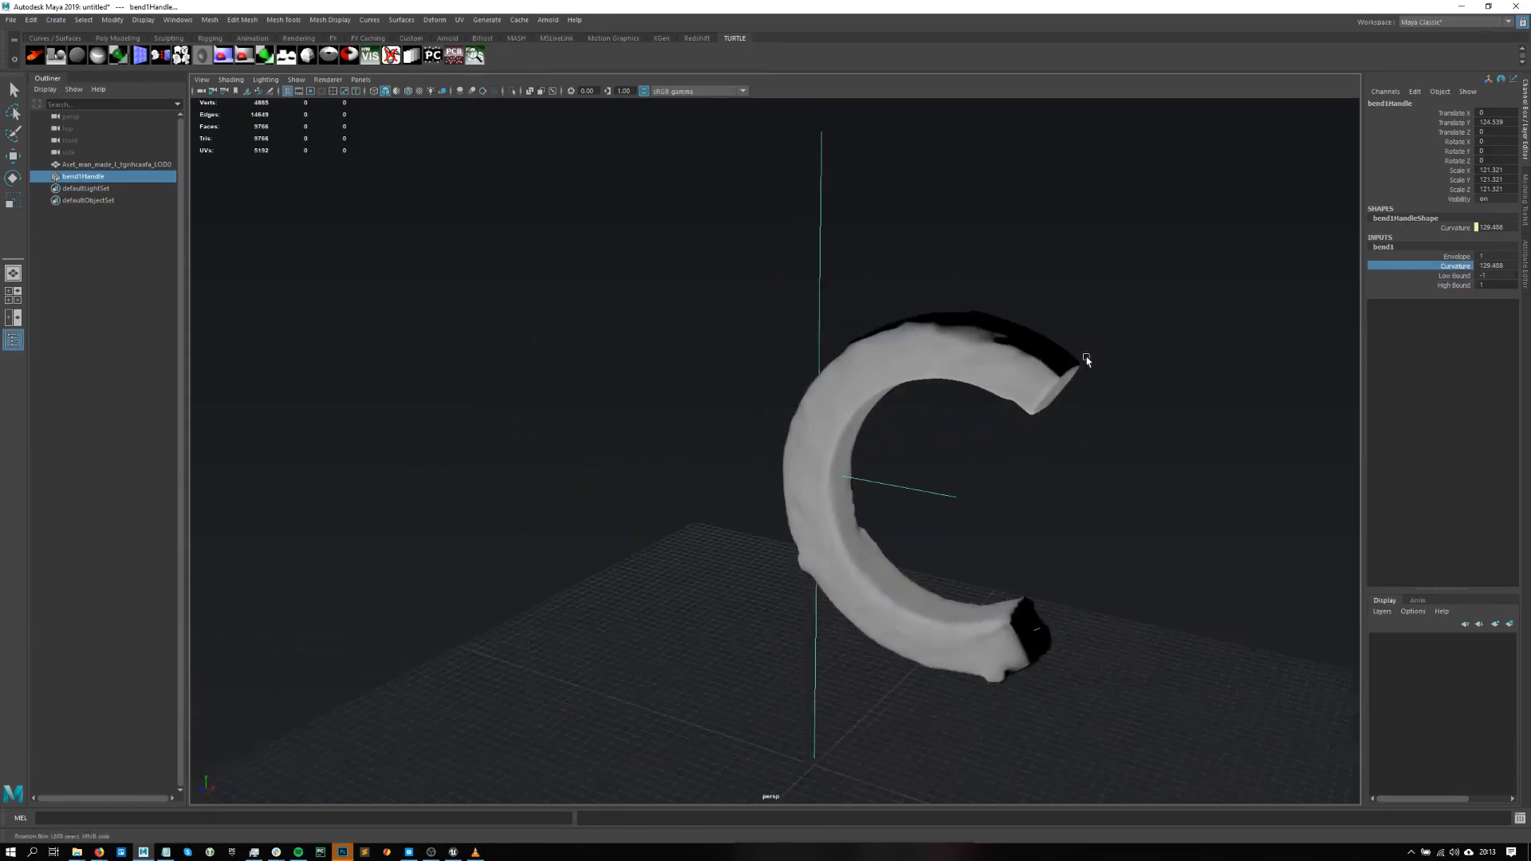
key("ctrl+z")
- Set the Bend deformer's high bound to 0.2 and its low bound to 0
left_click(1469, 286)
middle_click_drag(1053, 384, 1010, 376)
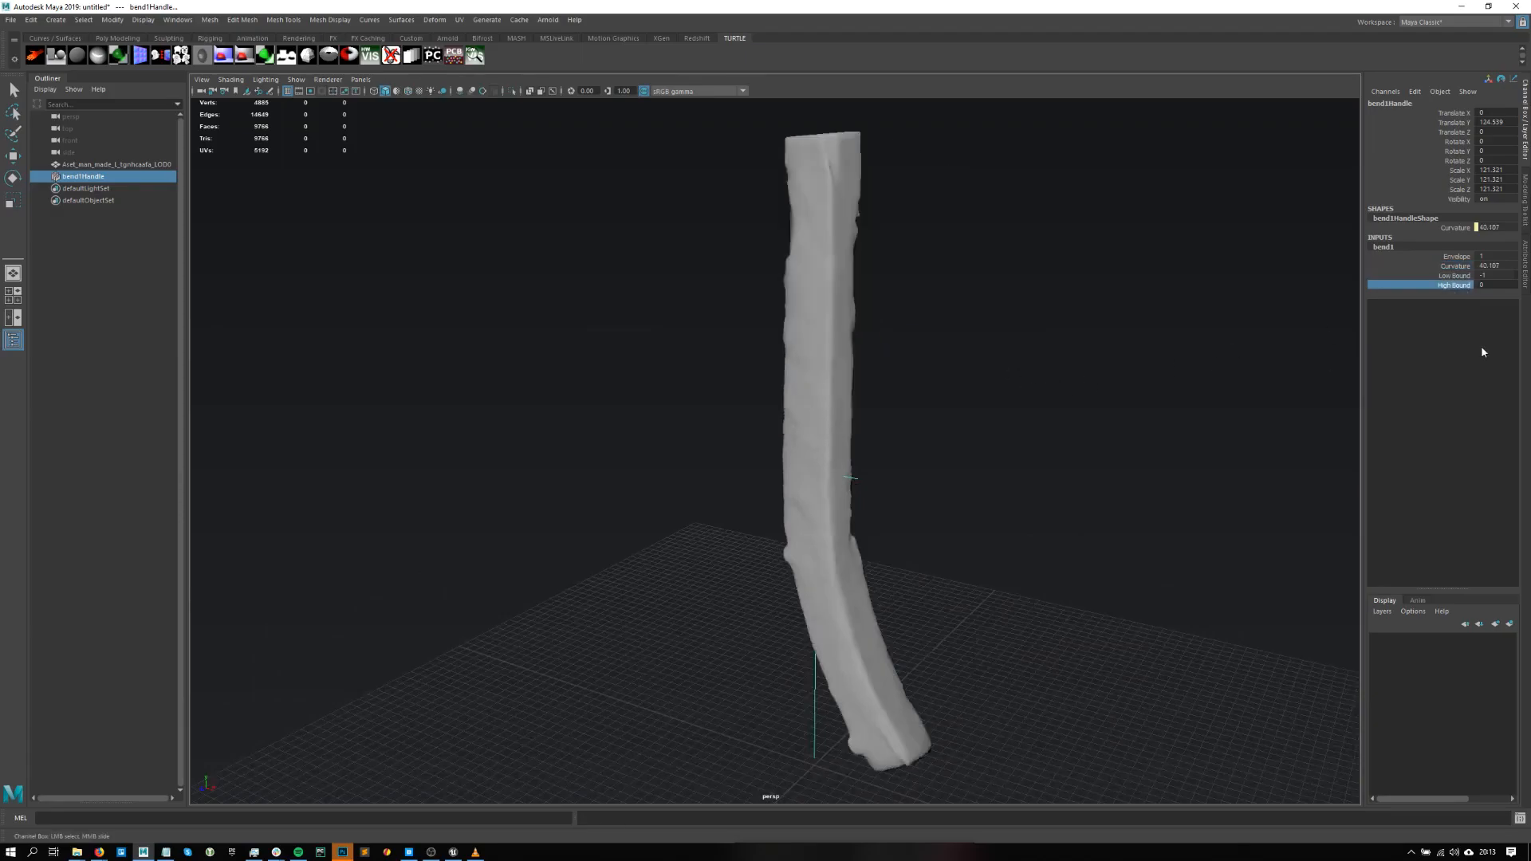
middle_click_drag(916, 386, 994, 399)
left_click(1456, 276)
middle_click_drag(1254, 369, 1293, 392)
- Increase the Bend deformer's curvature to about 100.8 so the beam's upper part curves over
left_click_drag(1294, 393, 1095, 326, "alt")
right_click_drag(1095, 325, 941, 368, "alt")
left_click(1456, 266)
middle_click_drag(1207, 325, 1054, 351)
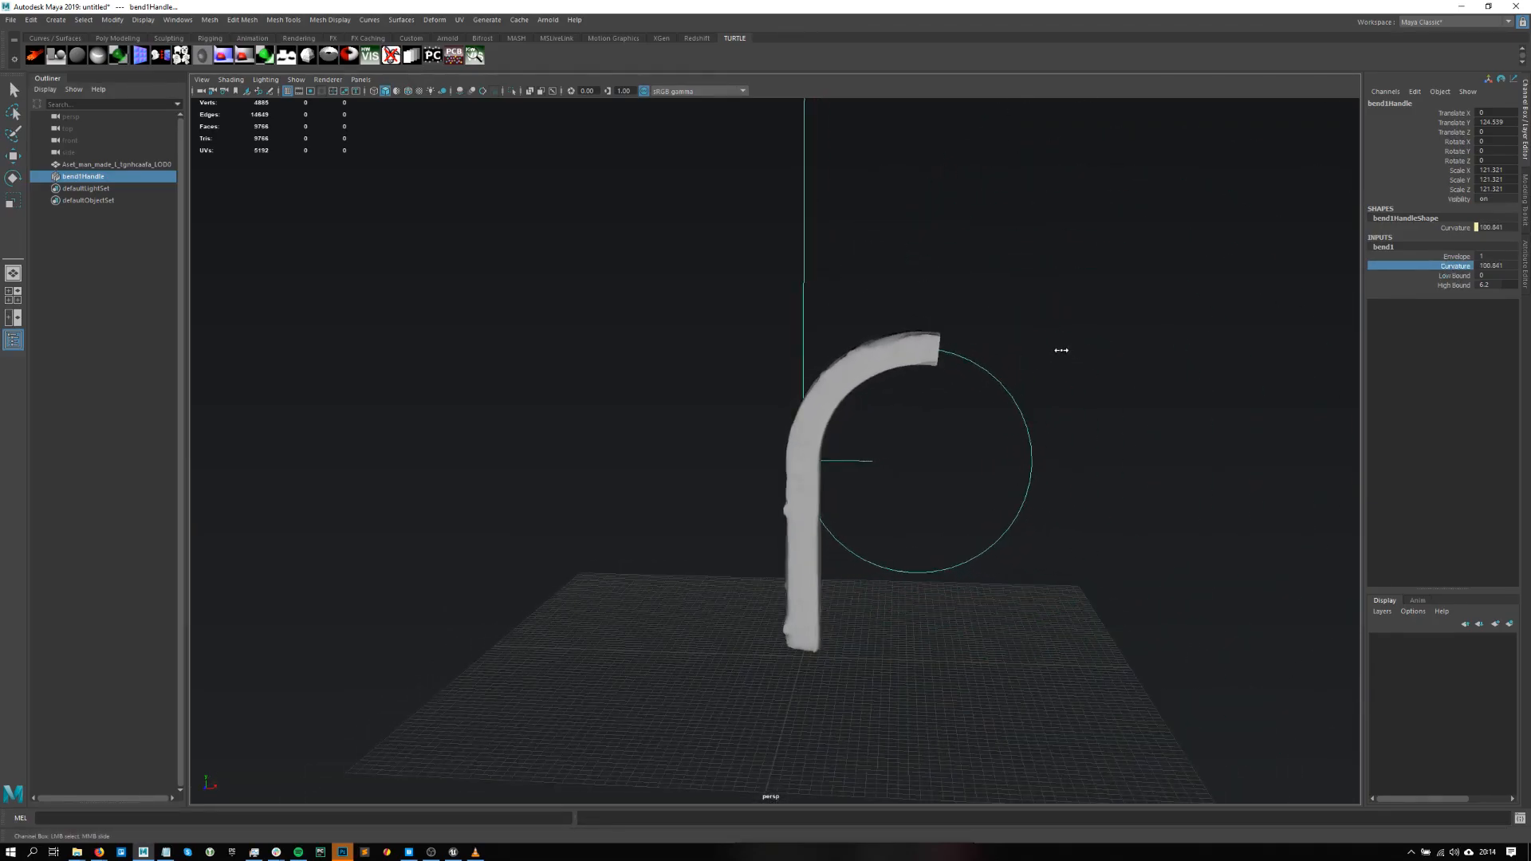
- Select and frame the bent beam, and examine its mesh from the opposite side
key("w")
key("f")
left_click(760, 733)
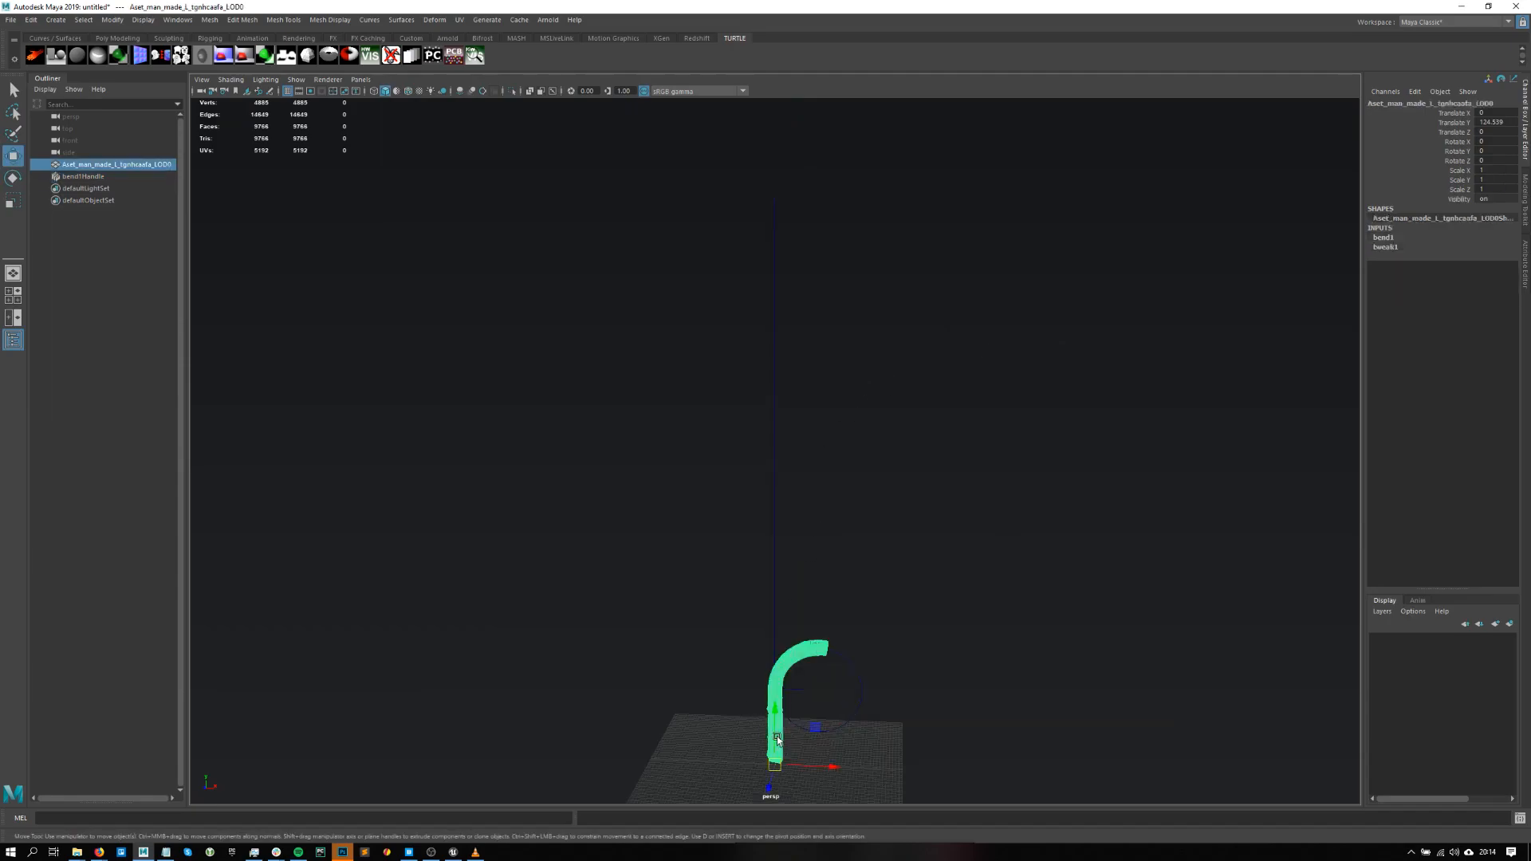
key("f")
left_click_drag(974, 489, 804, 587, "alt")
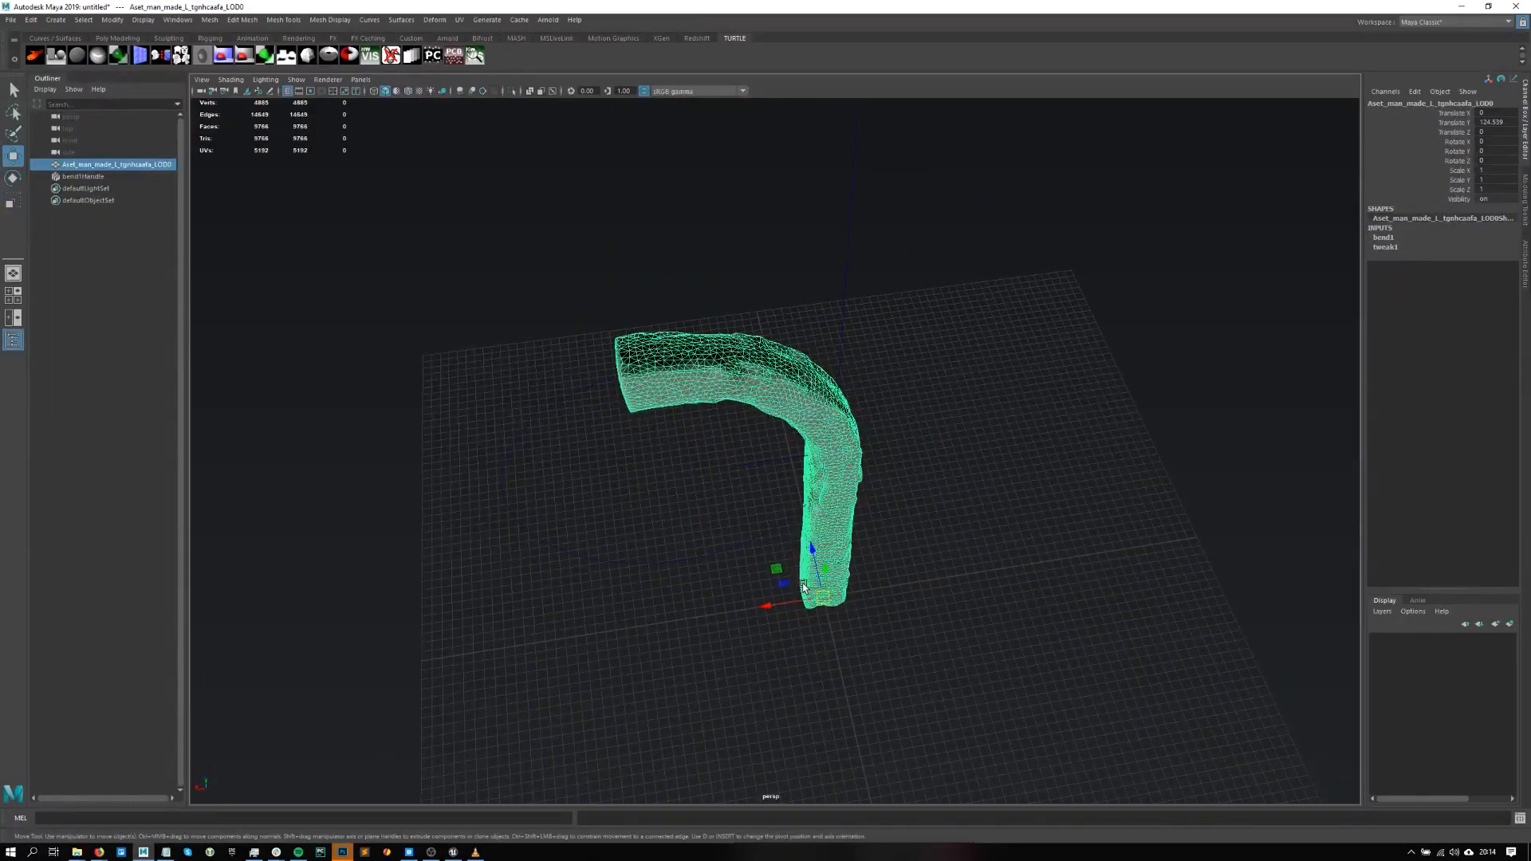
scroll(910, 434, "up", 5)
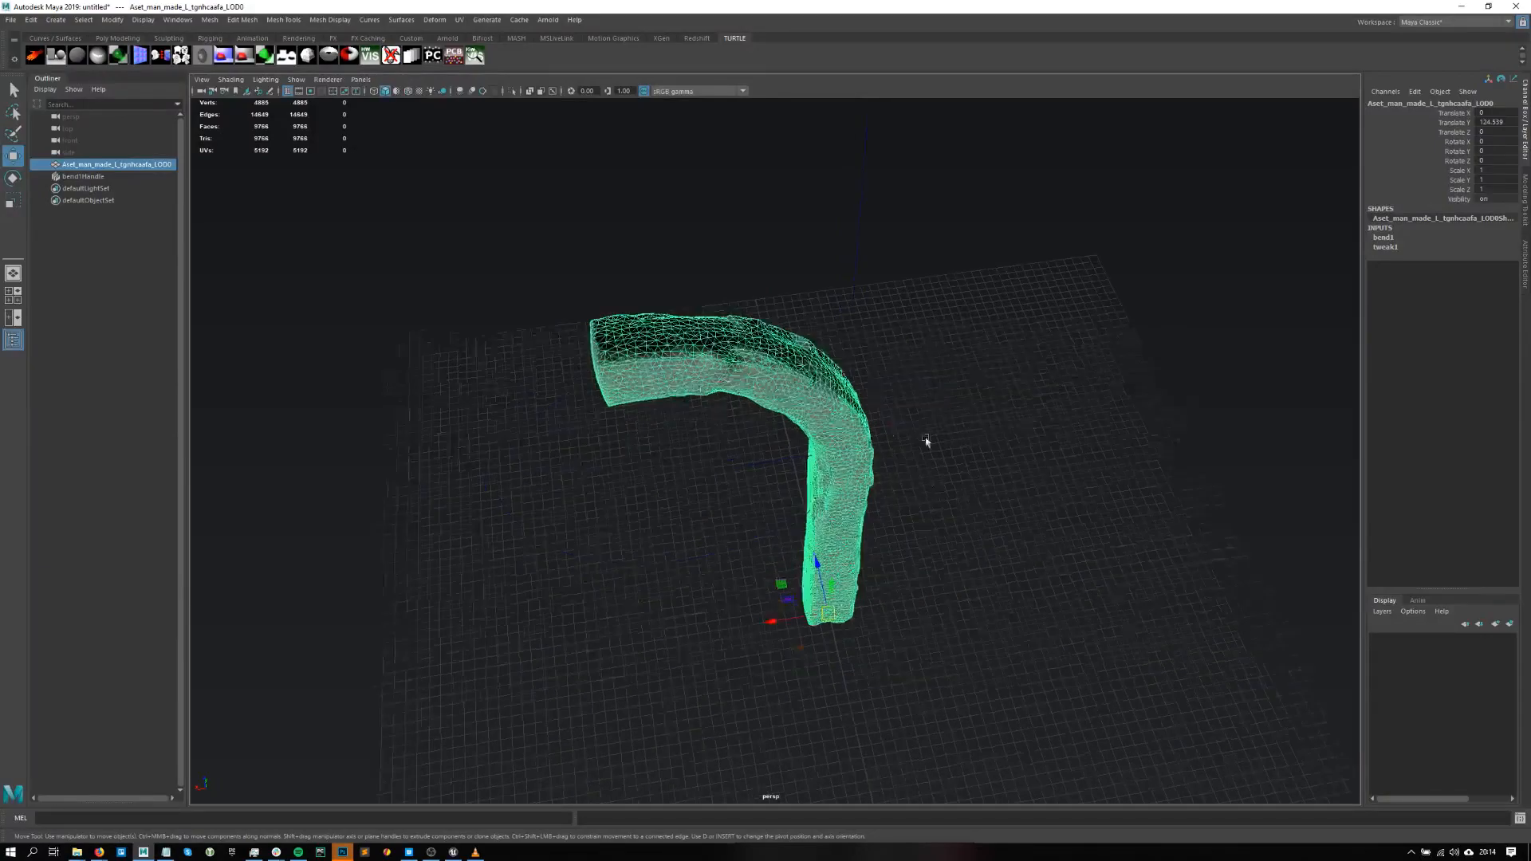
- Set the bent beam mesh's normals to face
left_click(991, 452)
scroll(991, 451, "up", 3)
left_click_drag(992, 452, 991, 564, "alt")
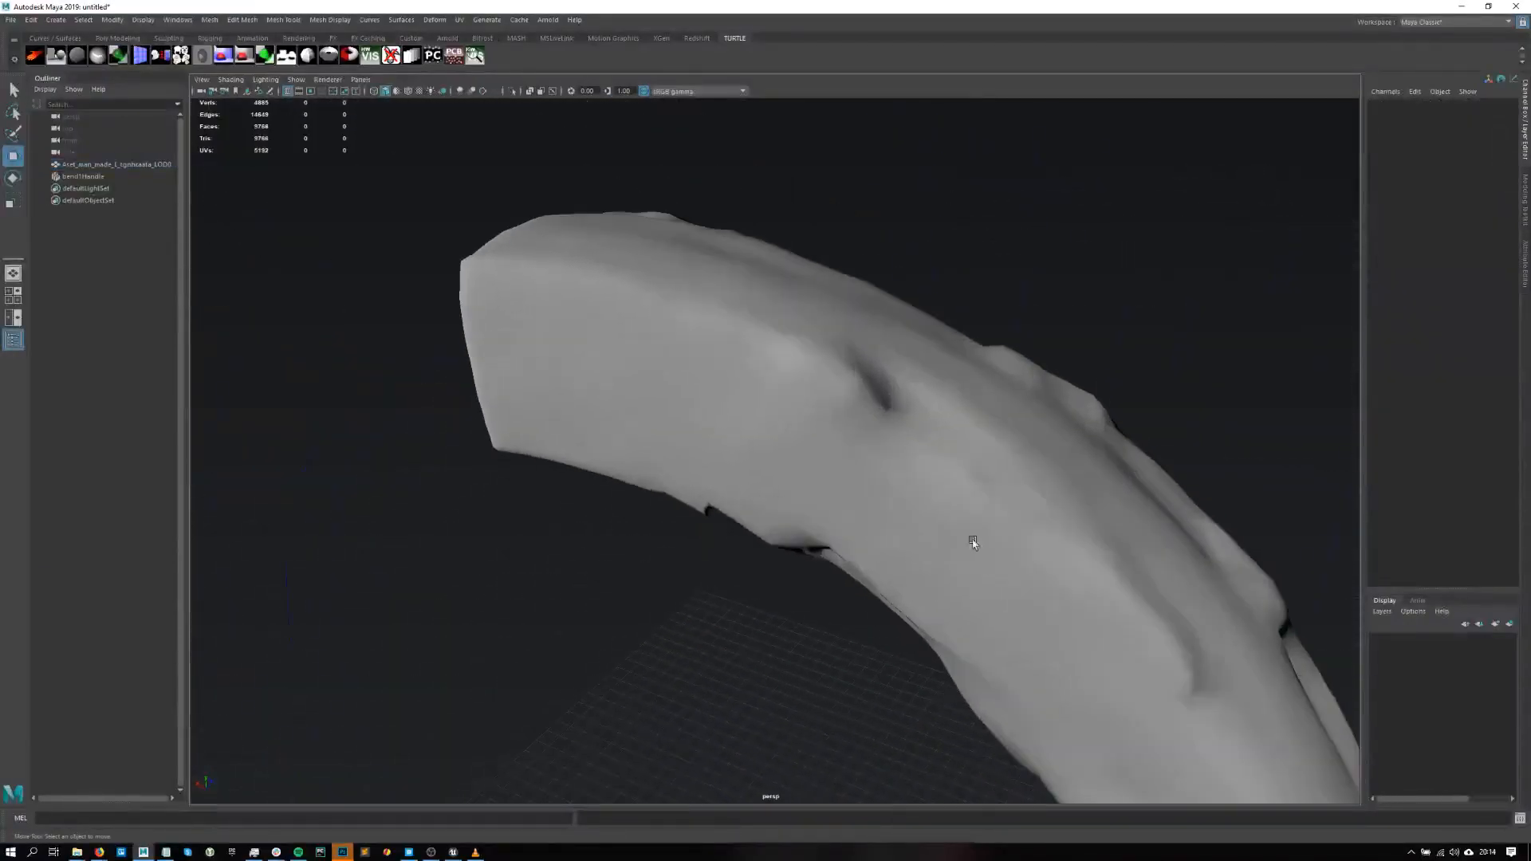
left_click(993, 566)
left_click(323, 24)
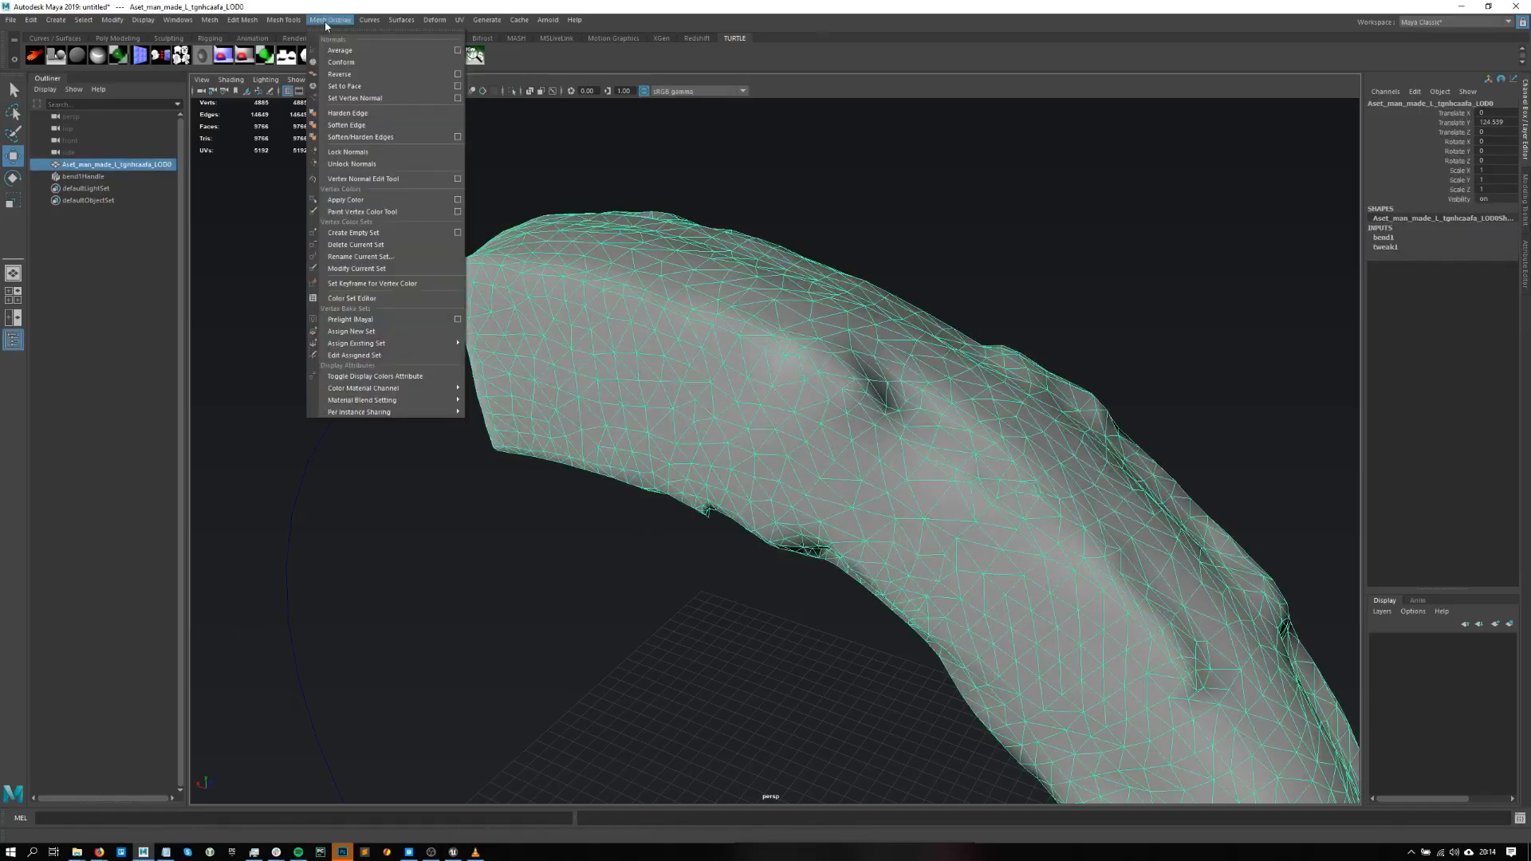
left_click(372, 90)
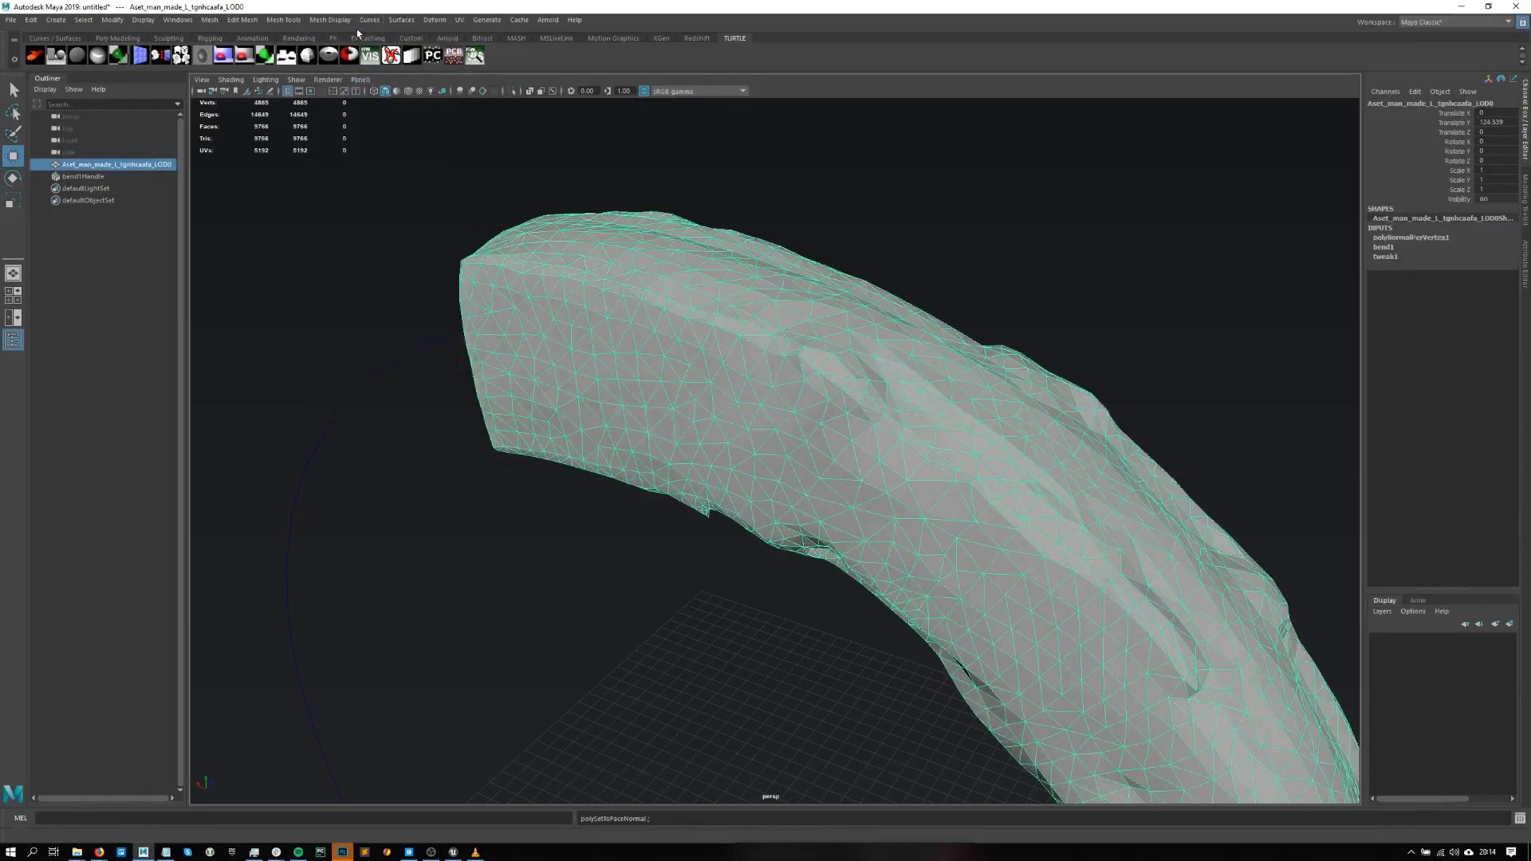
- Soften the bent beam's edges and inspect the shading over the whole shape
left_click(330, 19)
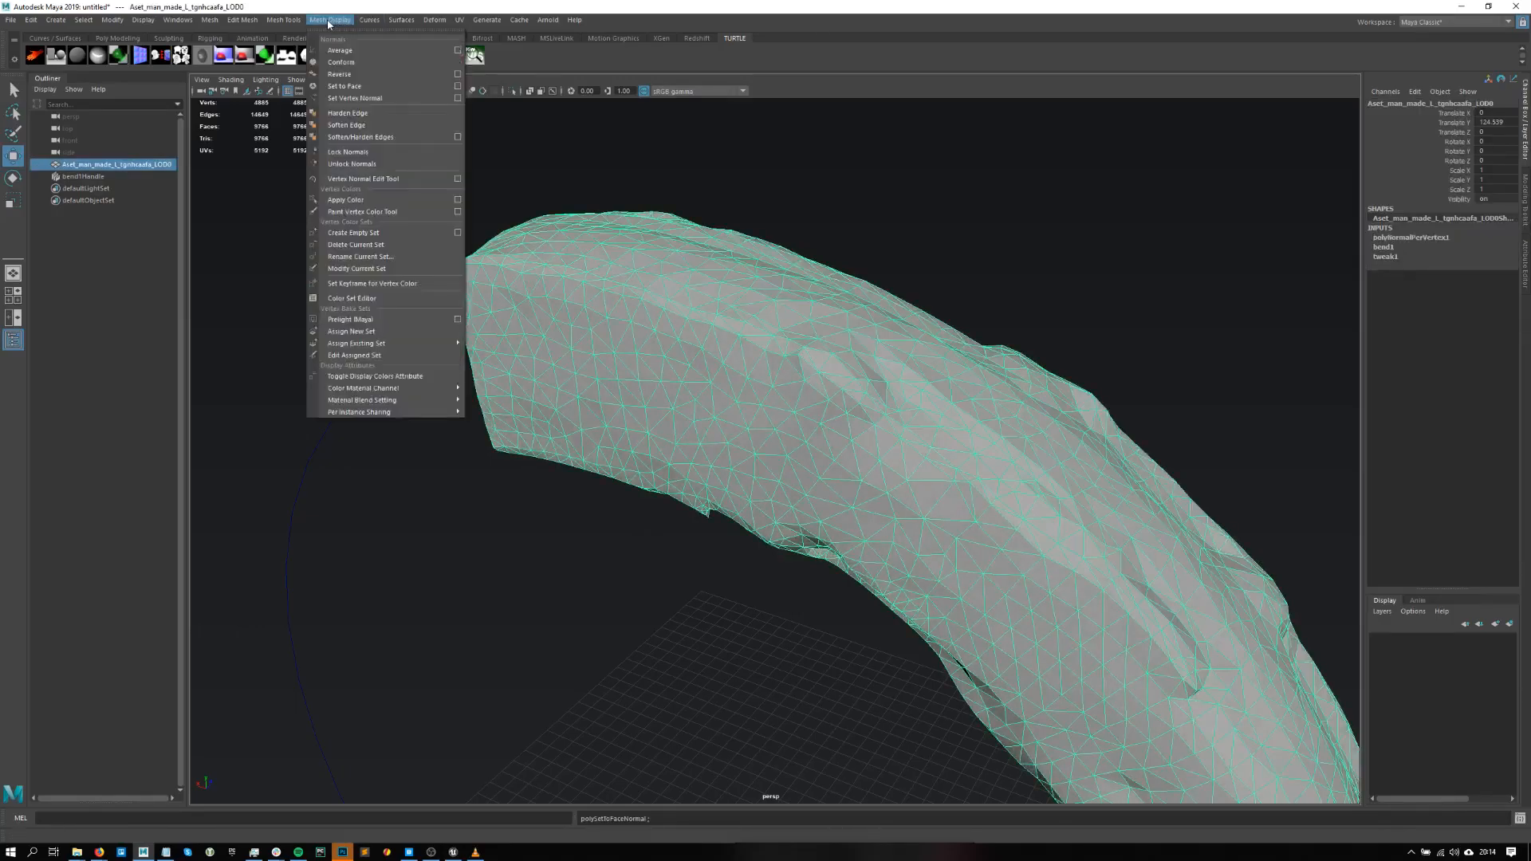
left_click(375, 126)
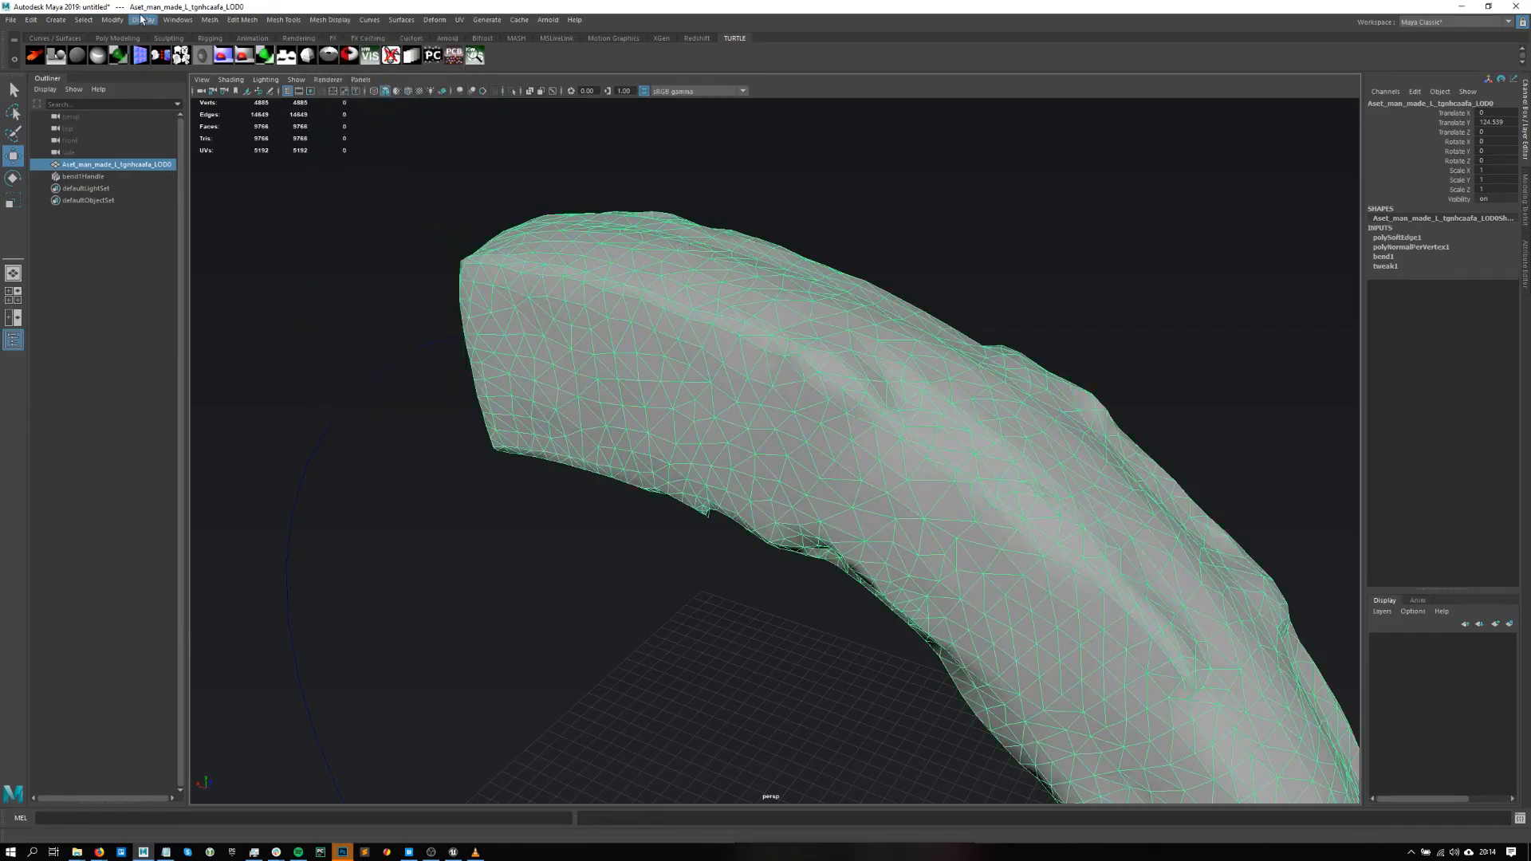
scroll(1011, 277, "down", 3)
key("f")
left_click(1009, 356)
left_click_drag(1009, 356, 885, 401, "alt")
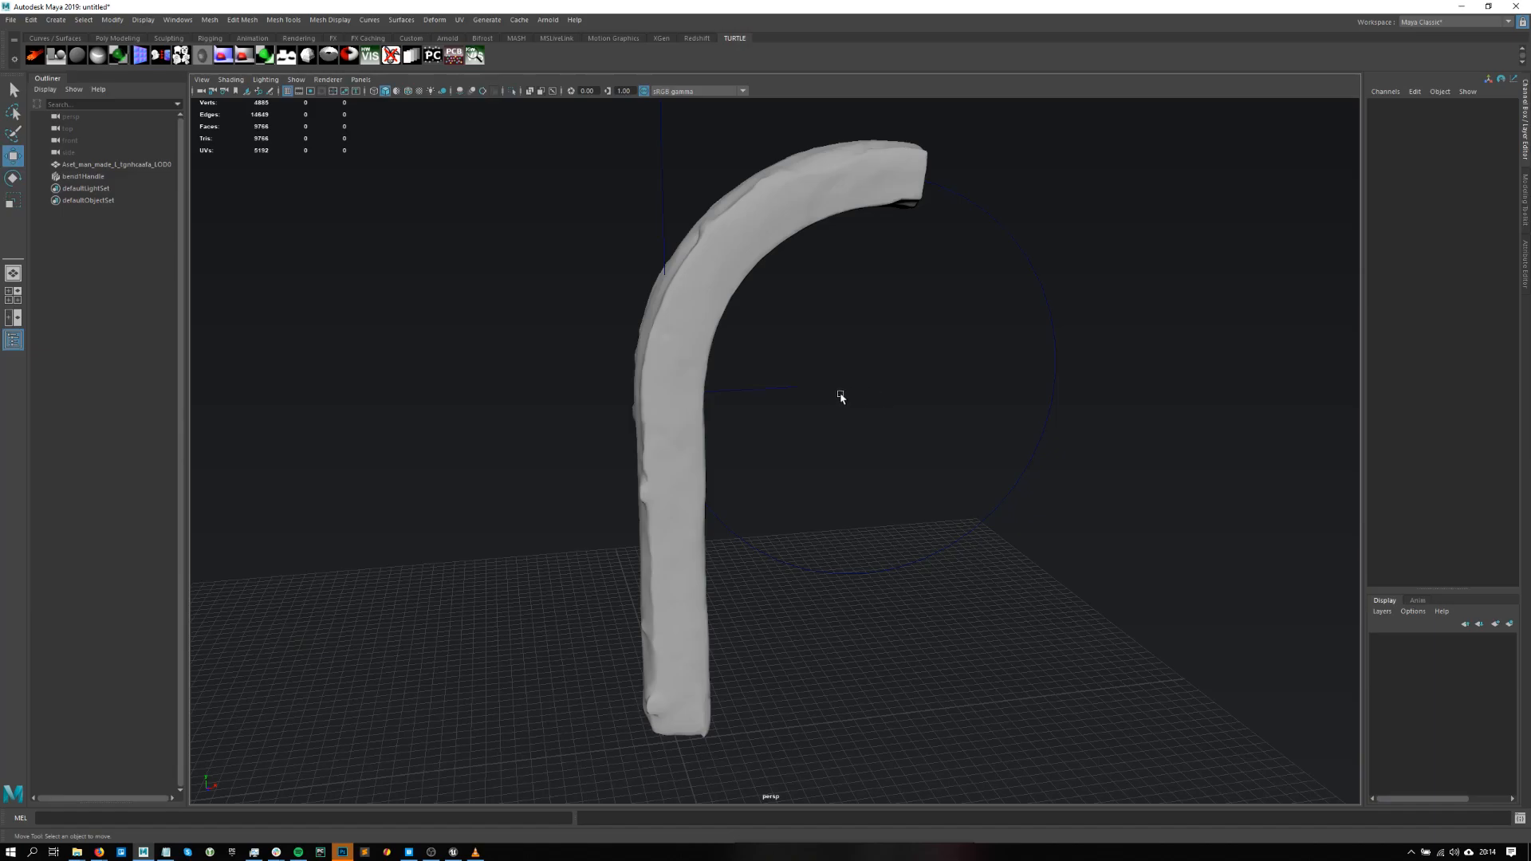
- Try rotating the Bend deformer handle to redirect the beam's curve, and undo the changes
left_click_drag(926, 346, 1015, 656)
scroll(745, 404, "down", 2)
key("e")
key("w")
left_click_drag(738, 405, 721, 510, "alt")
key("ctrl+z")
scroll(729, 481, "down", 2)
key("e")
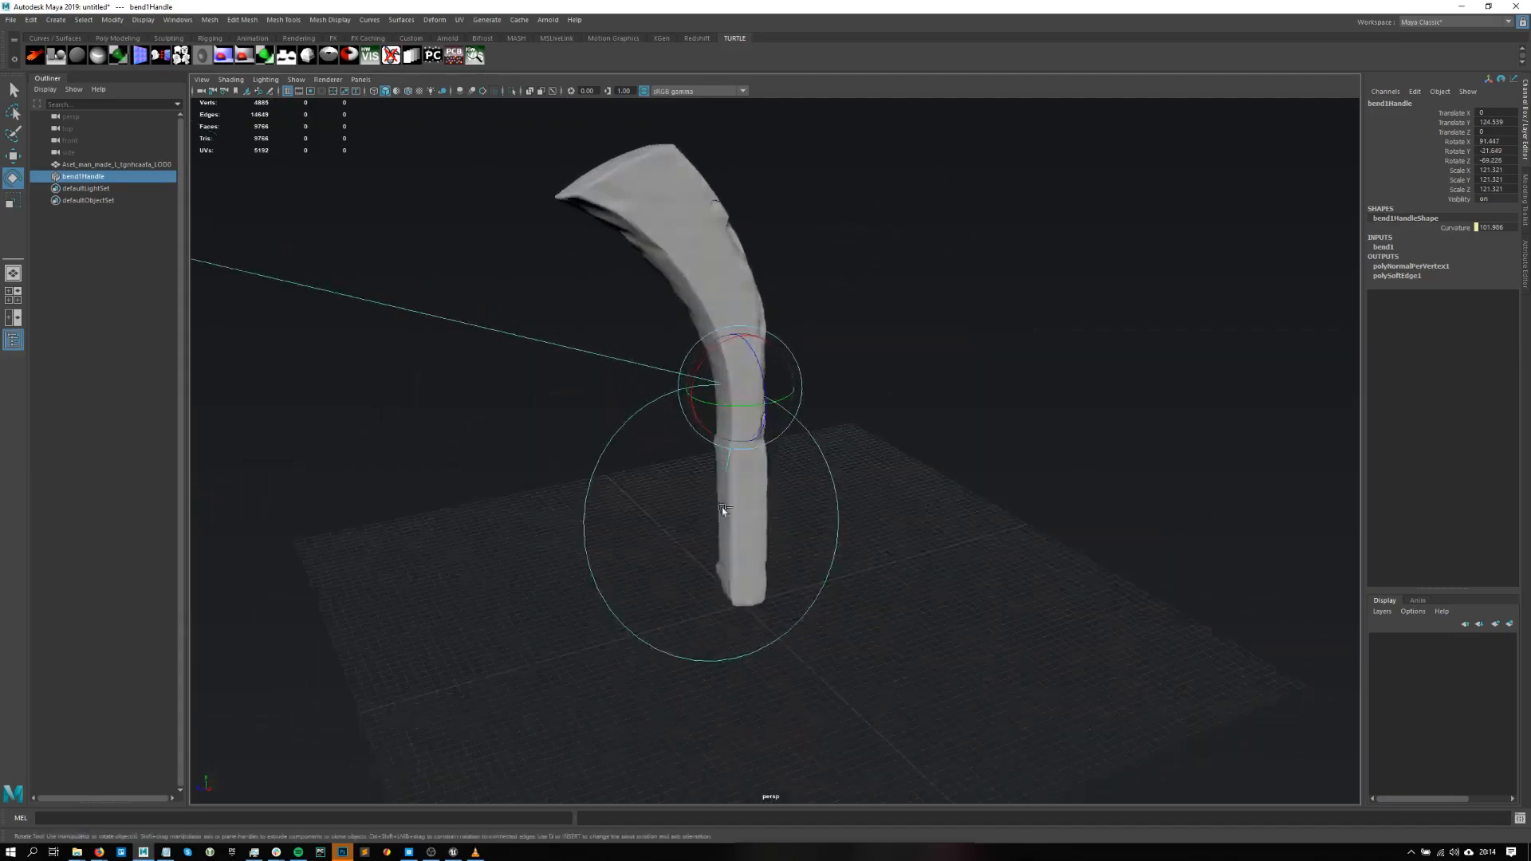
key("ctrl+z")
key("w")
- Delete the bent beam together with its Bend deformer handle from the scene
left_click(841, 490)
key("f")
scroll(664, 670, "up", 3)
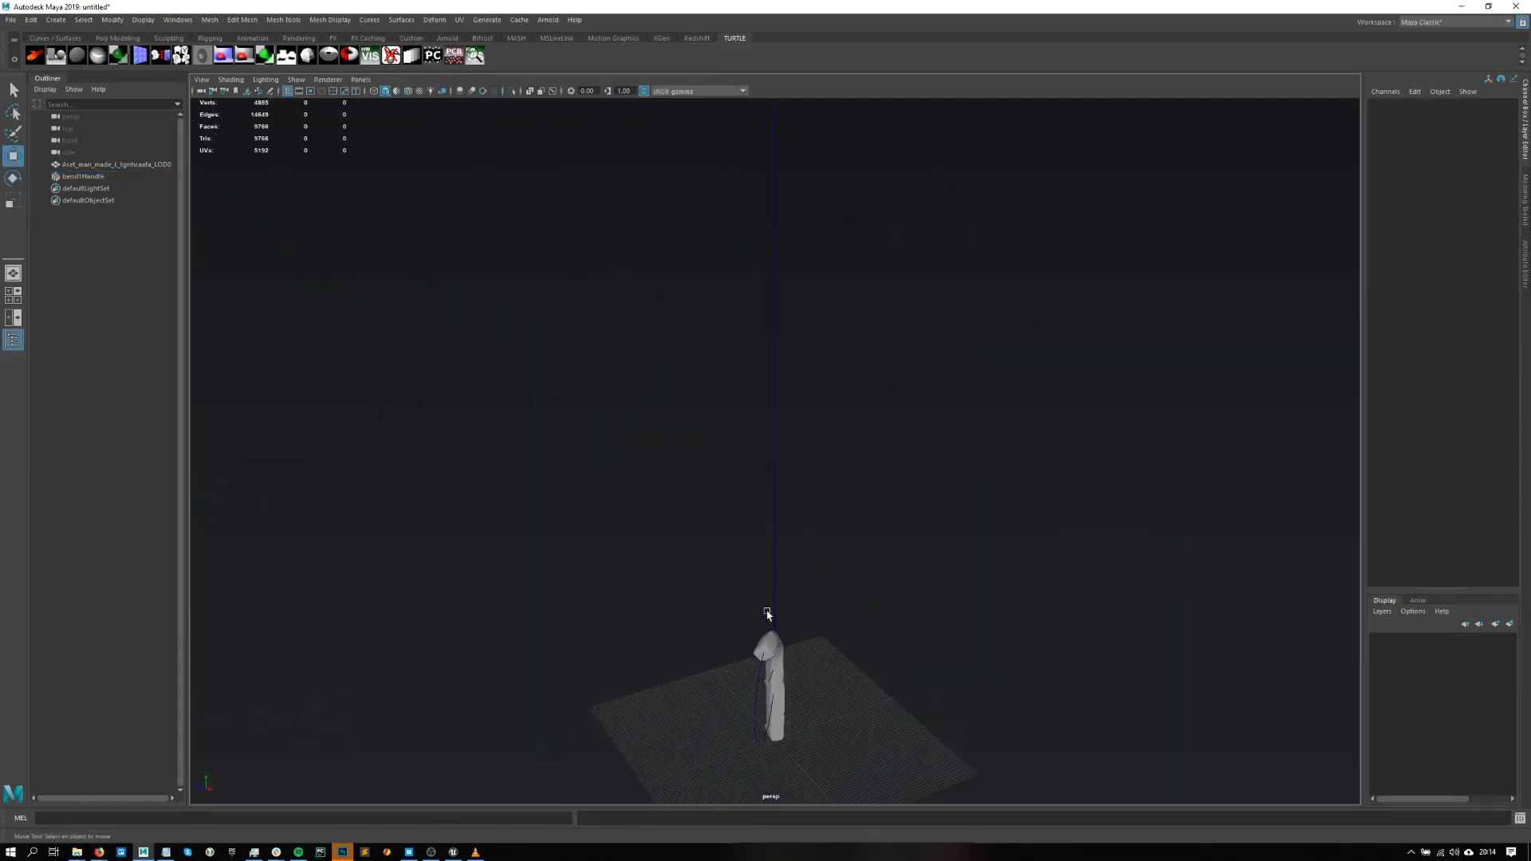
left_click_drag(906, 476, 529, 783)
key("Delete")
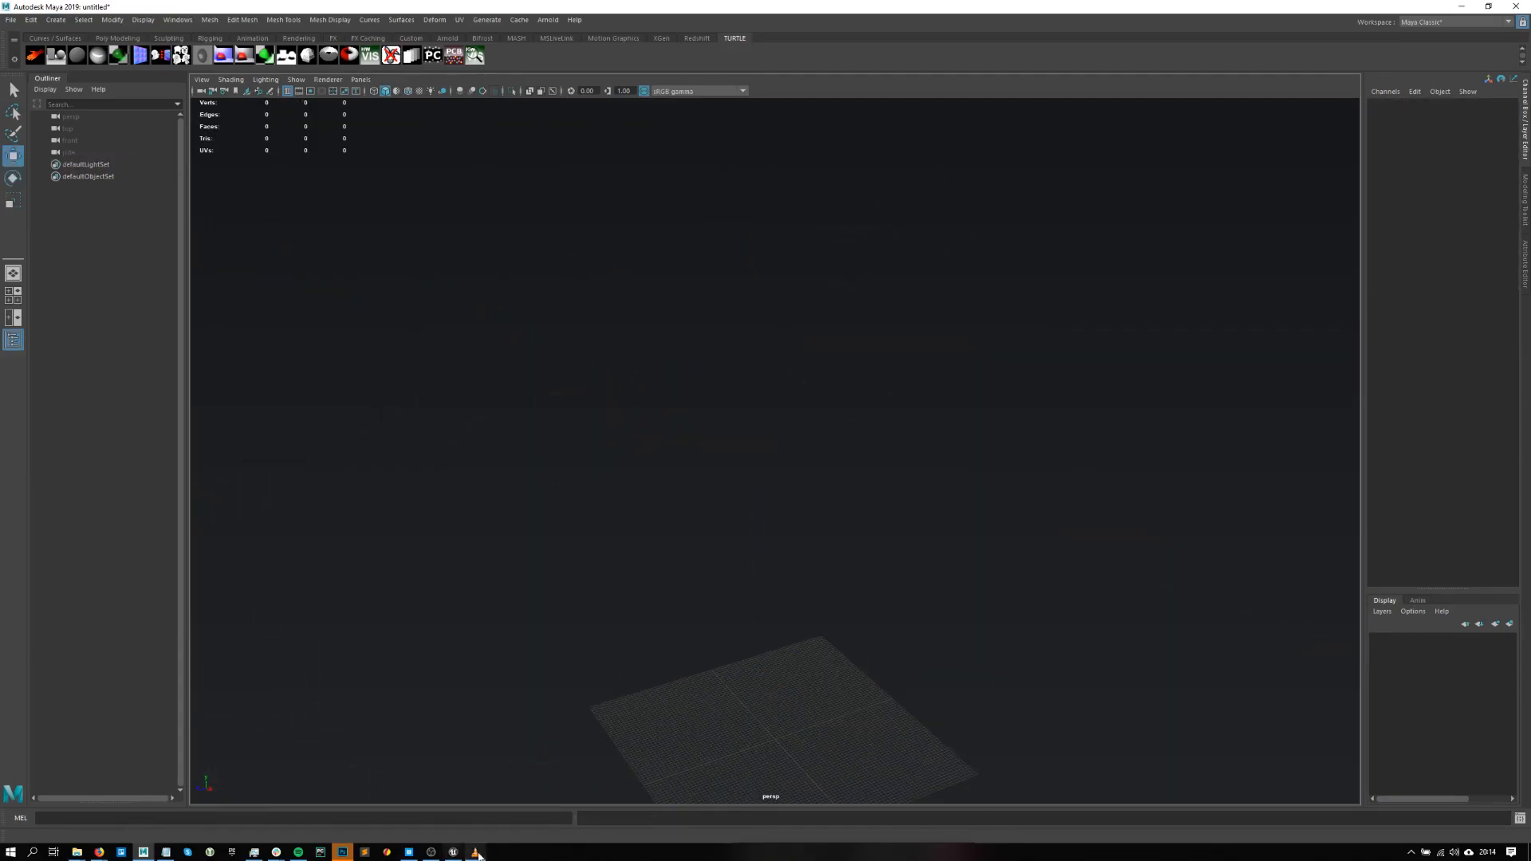
- Switch to VLC media player and examine the ivy-covered brick wall paused at 02:19 in MS_Ecosystem.mp4, including in full screen
left_click(475, 852)
left_click(563, 802)
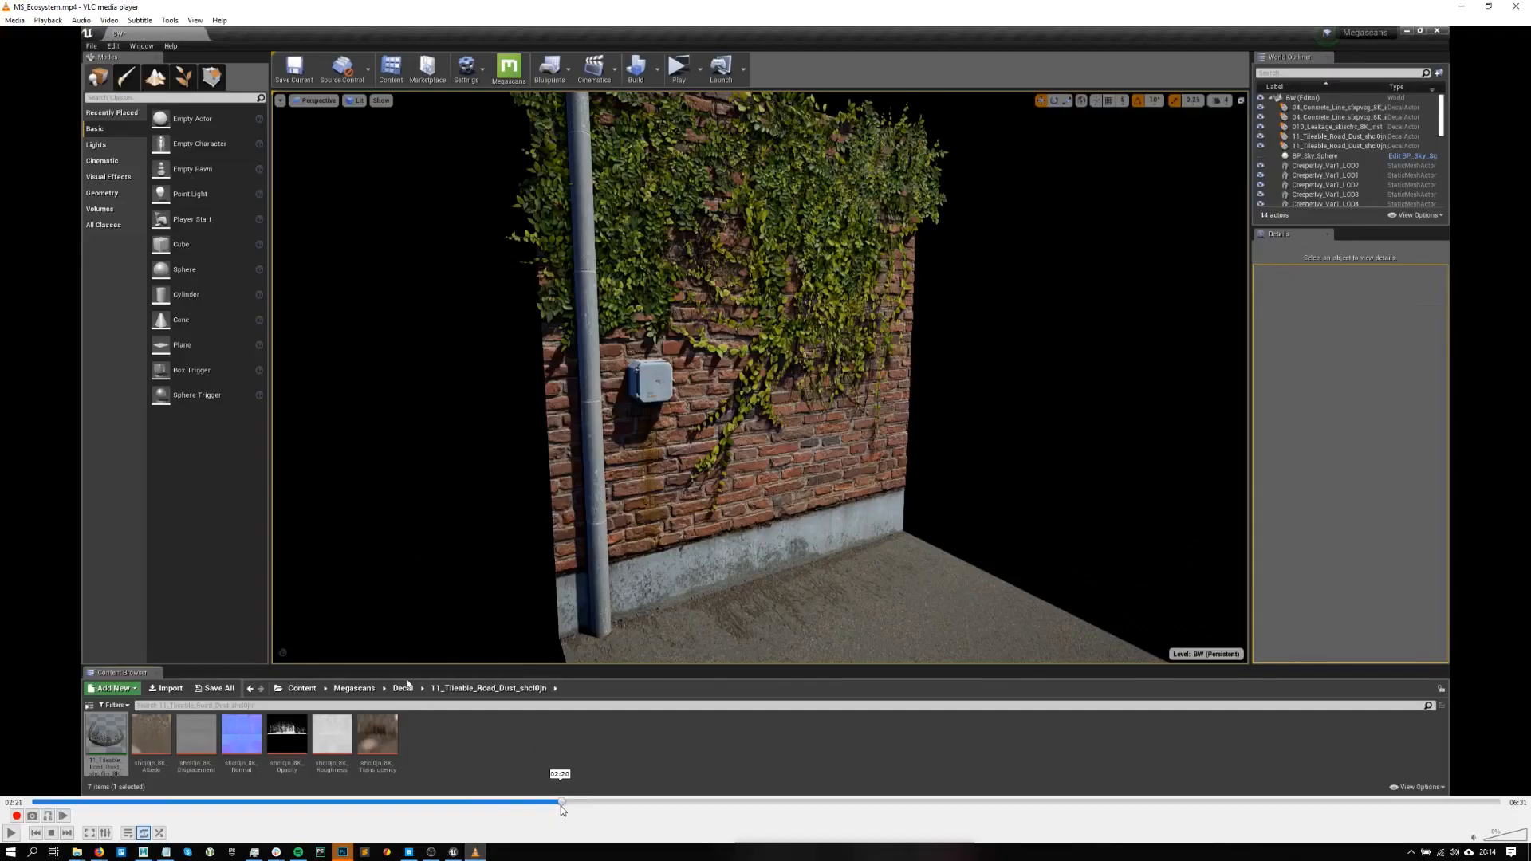
key("space")
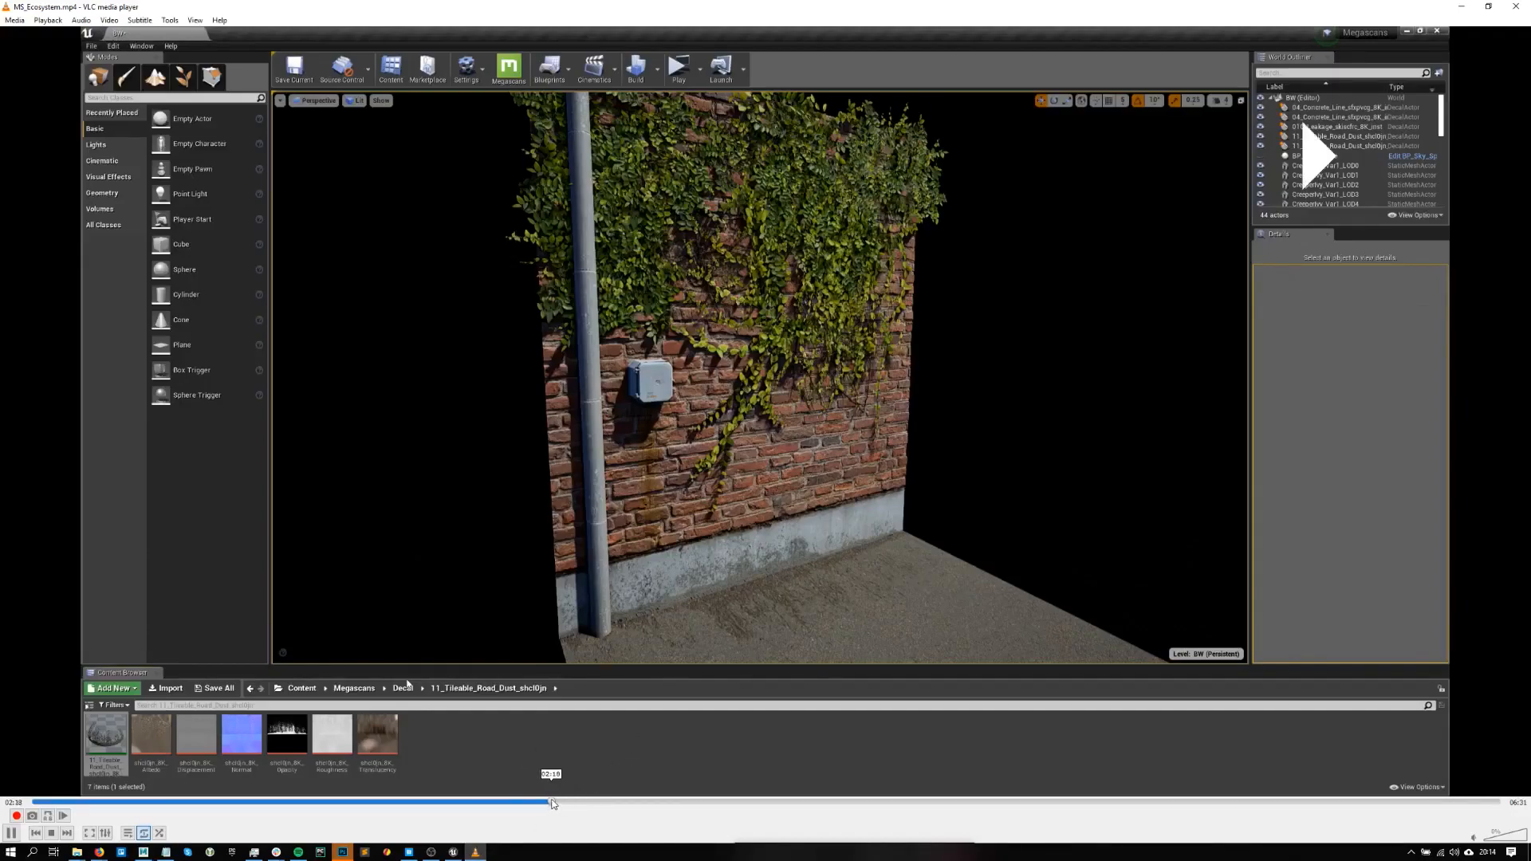
left_click(554, 803)
key("space")
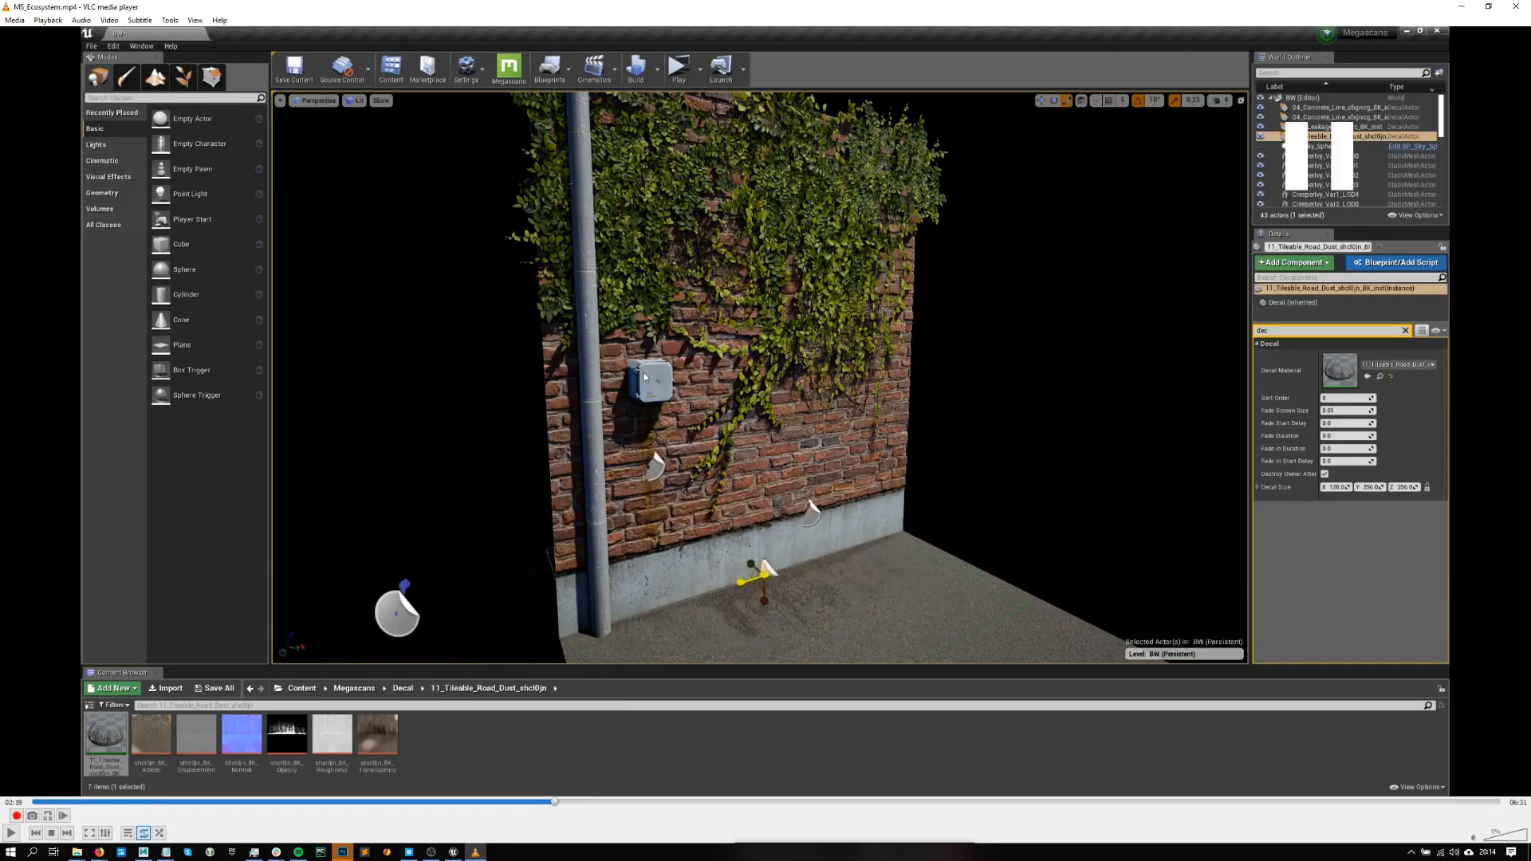
double_click(659, 392)
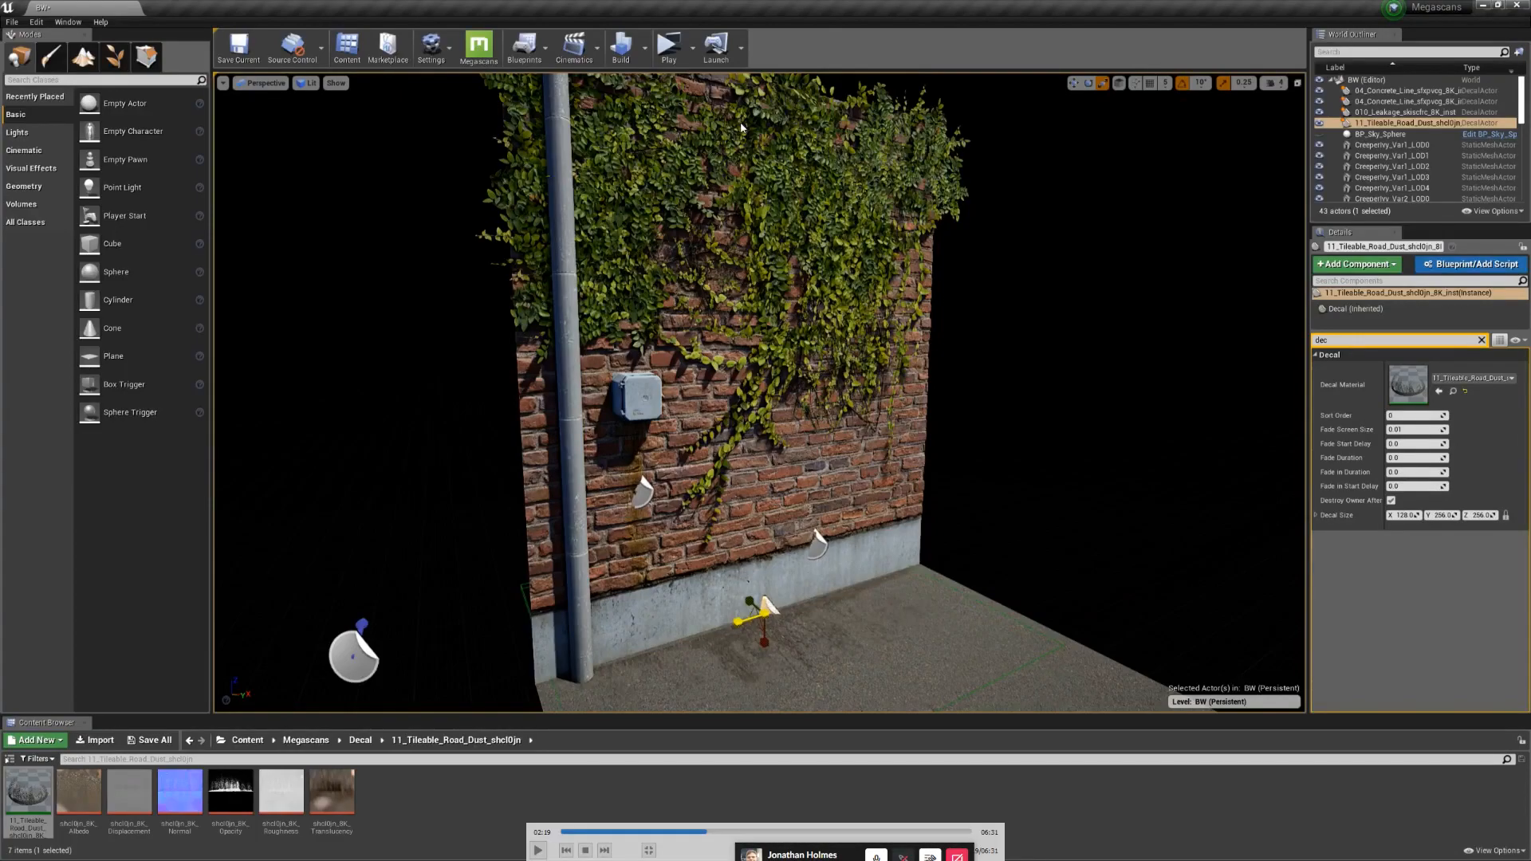
double_click(737, 182)
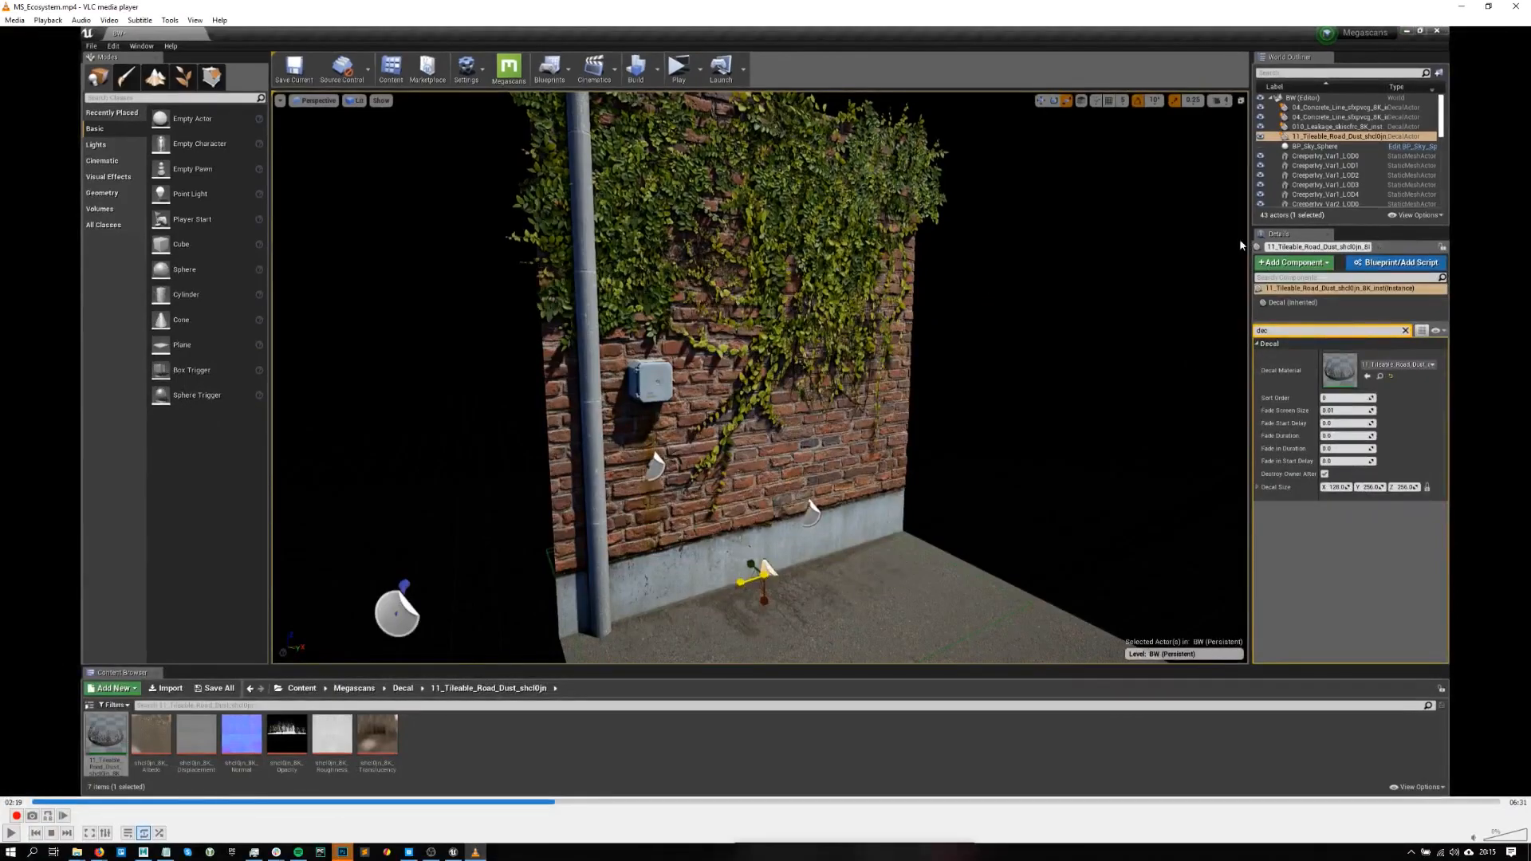
key("alt+Tab")
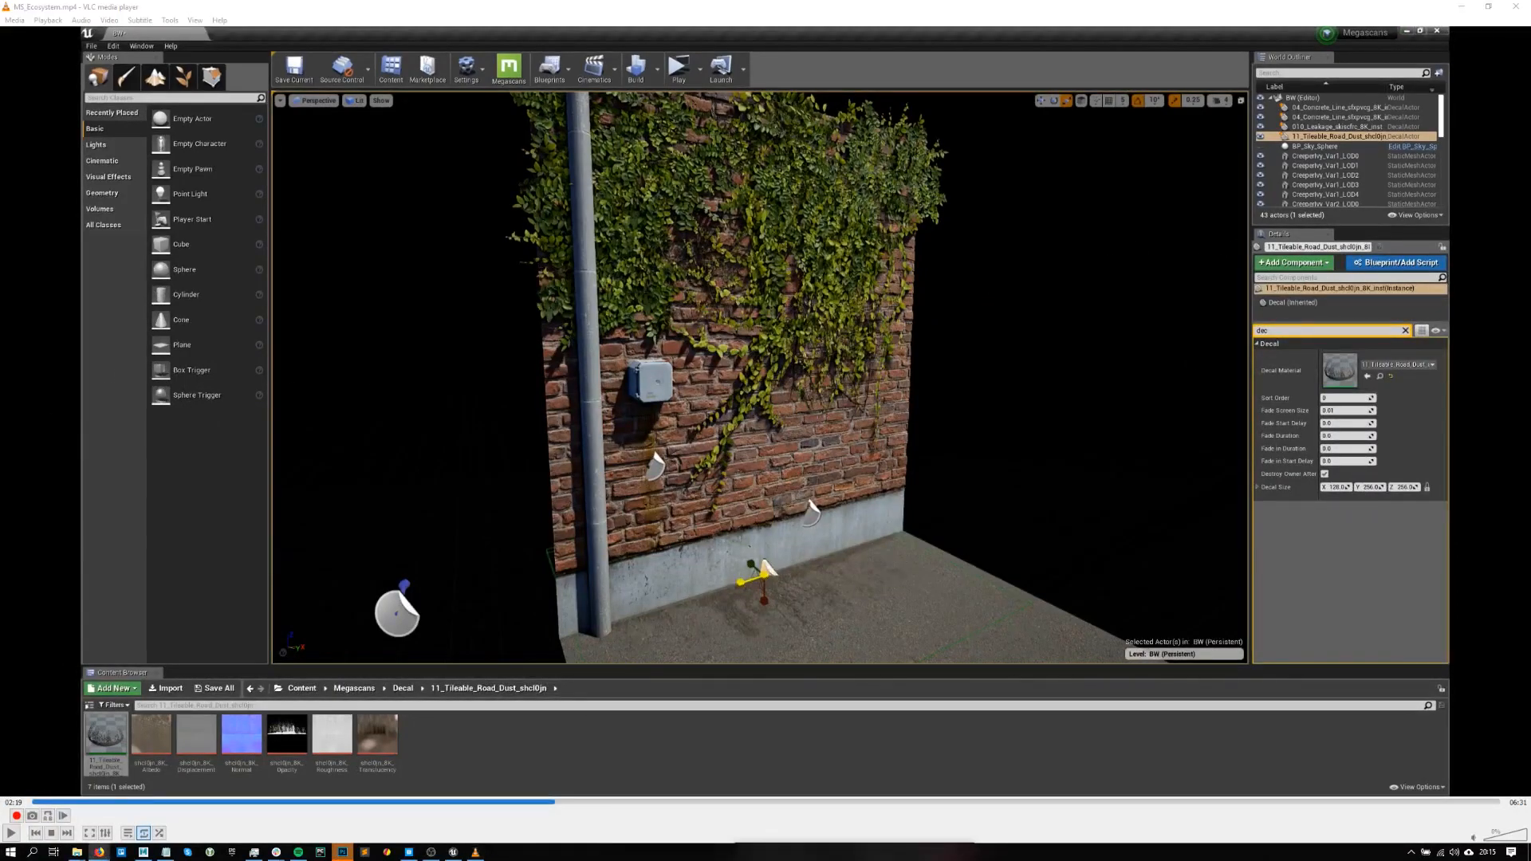
key("alt+Tab")
key("alt+Tab")
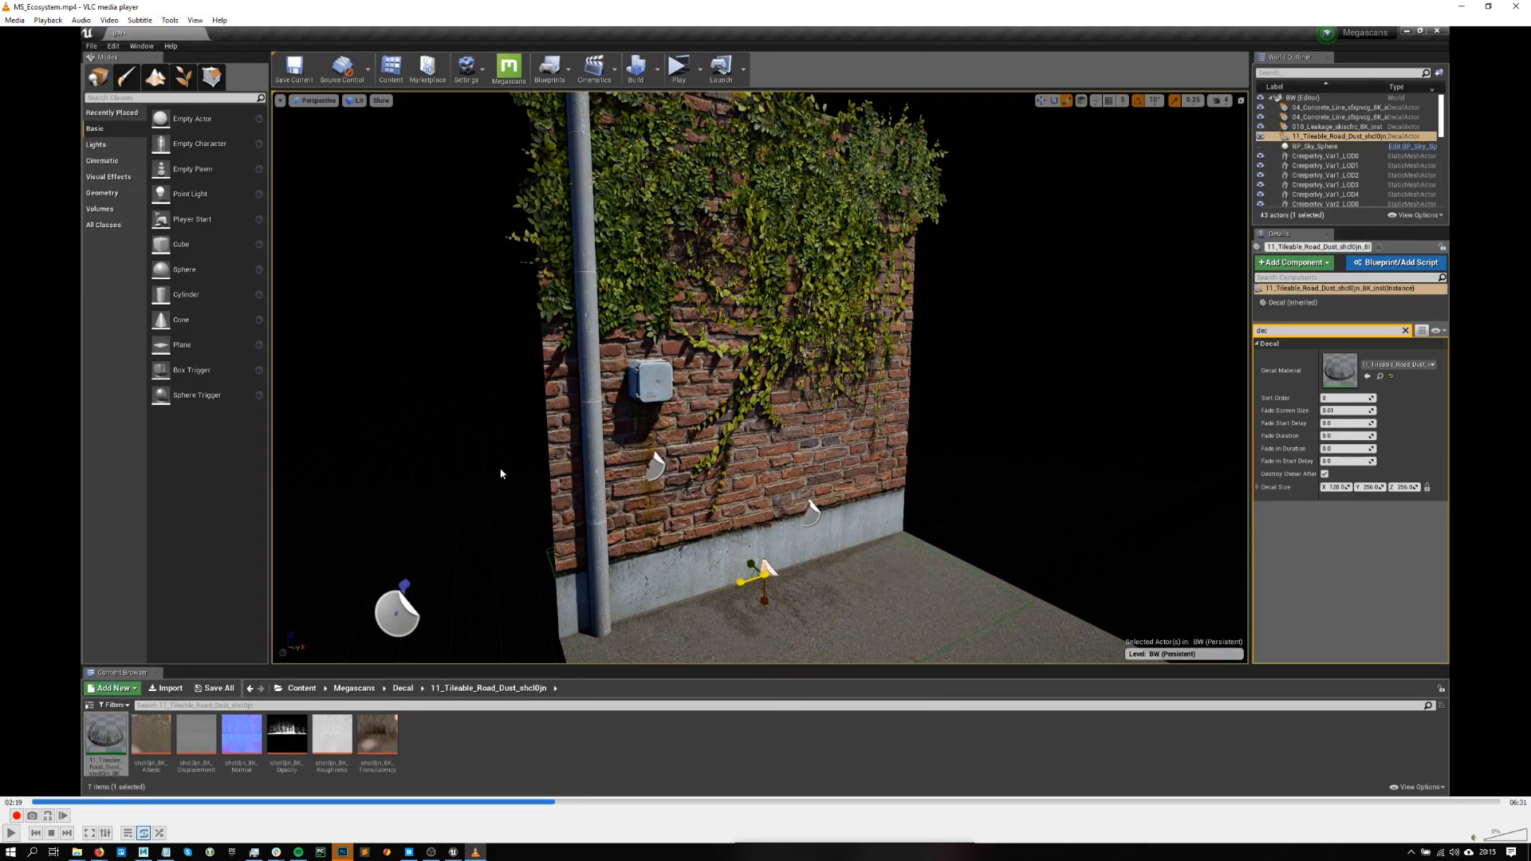
key("alt+Tab")
- Switch to Quixel Bridge, close the Mossy Stump details, and browse the downloaded assets for a 3D plant
left_click(411, 852)
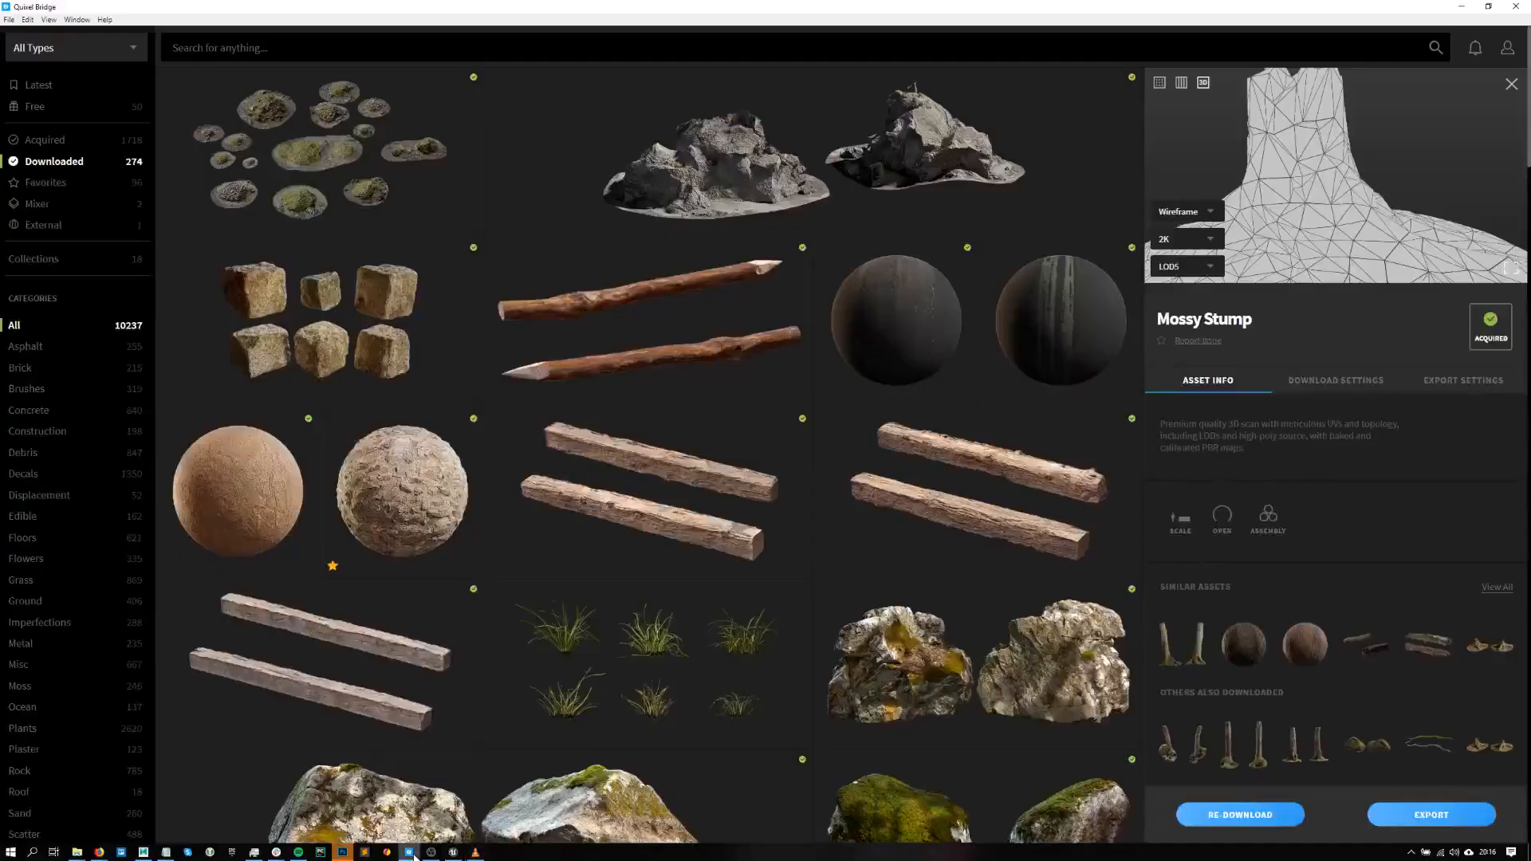
left_click(1510, 86)
scroll(735, 359, "up", 5)
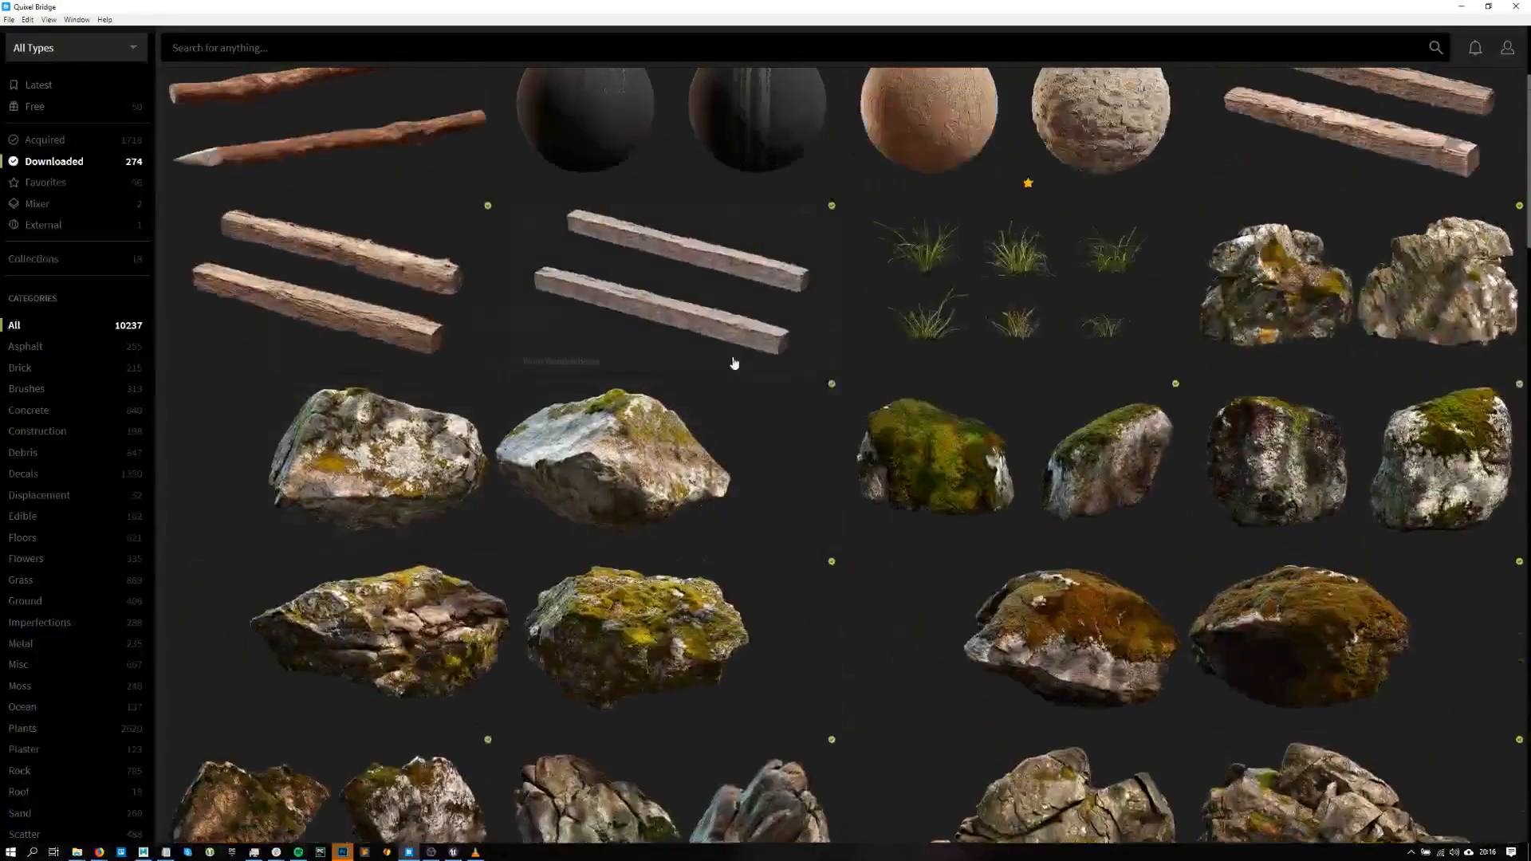
scroll(810, 376, "up", 3)
scroll(765, 400, "down", 10)
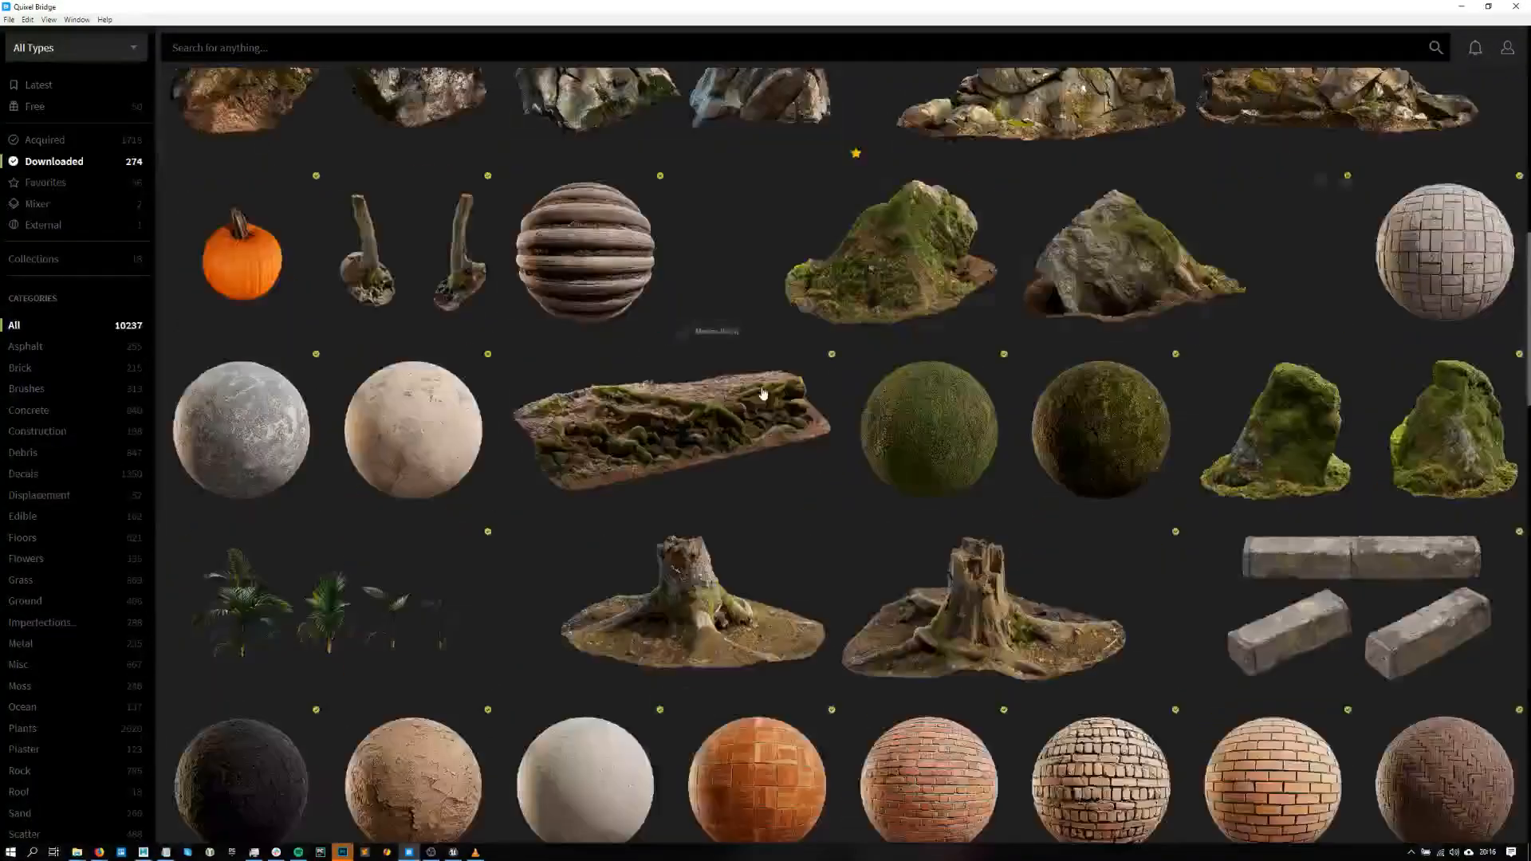
scroll(763, 393, "down", 5)
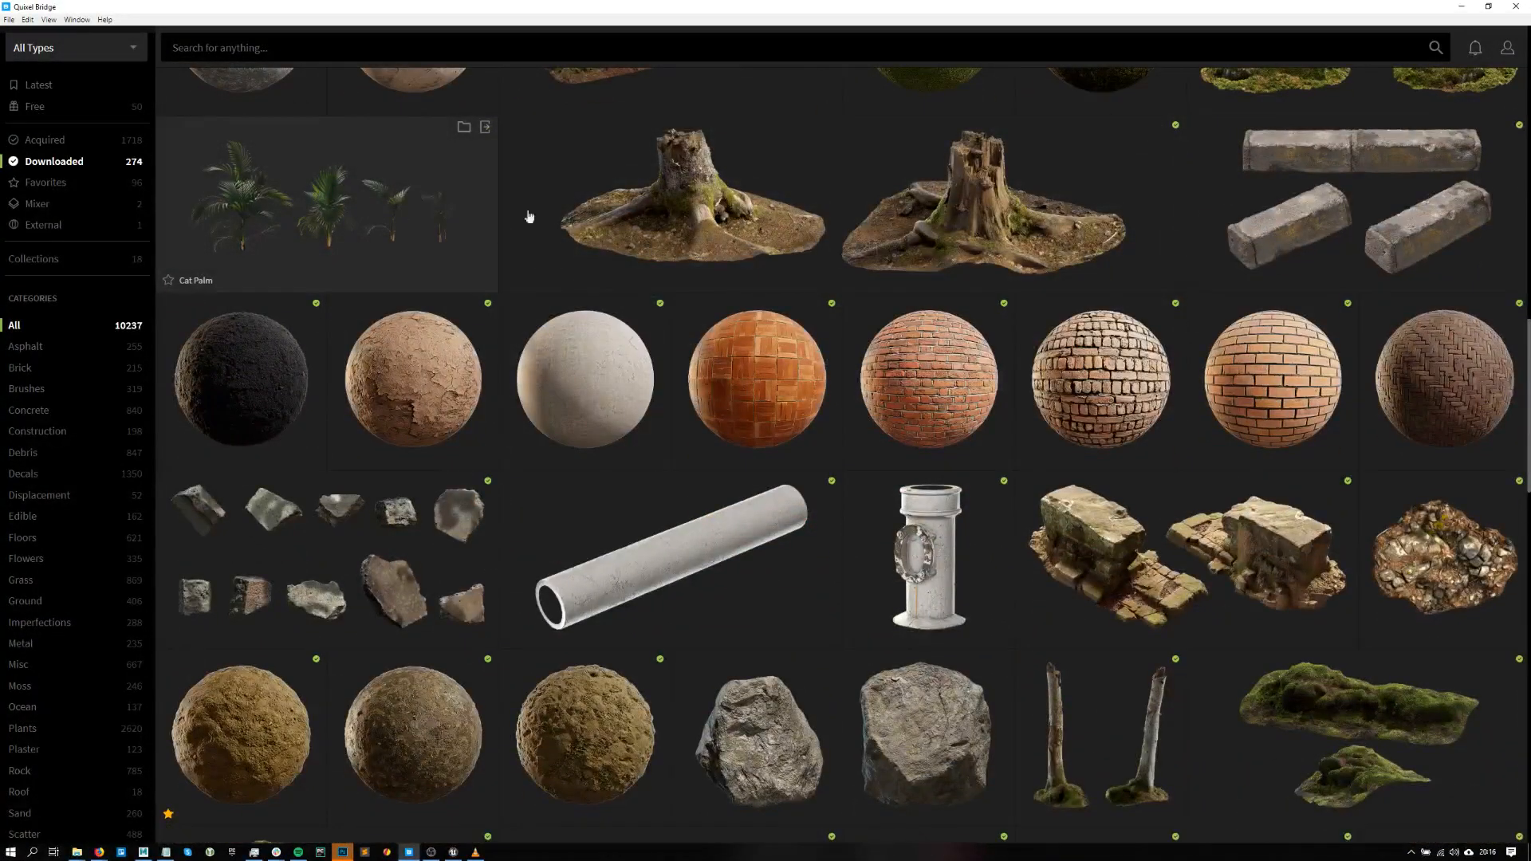
- Open the Cat Palm asset's preview in full screen and show it as a 3D model
left_click(496, 220)
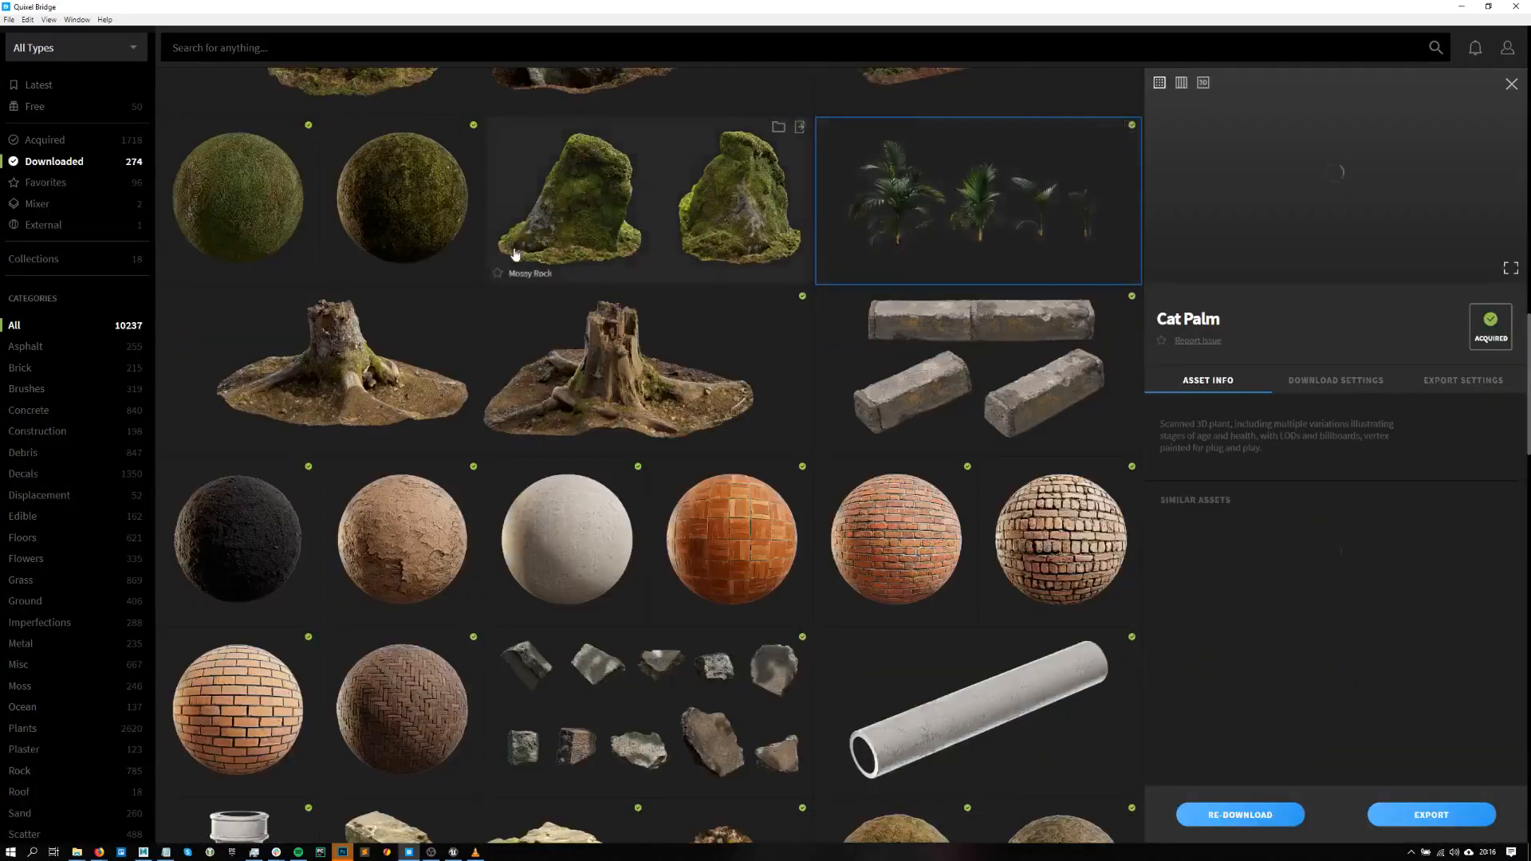
left_click(1510, 268)
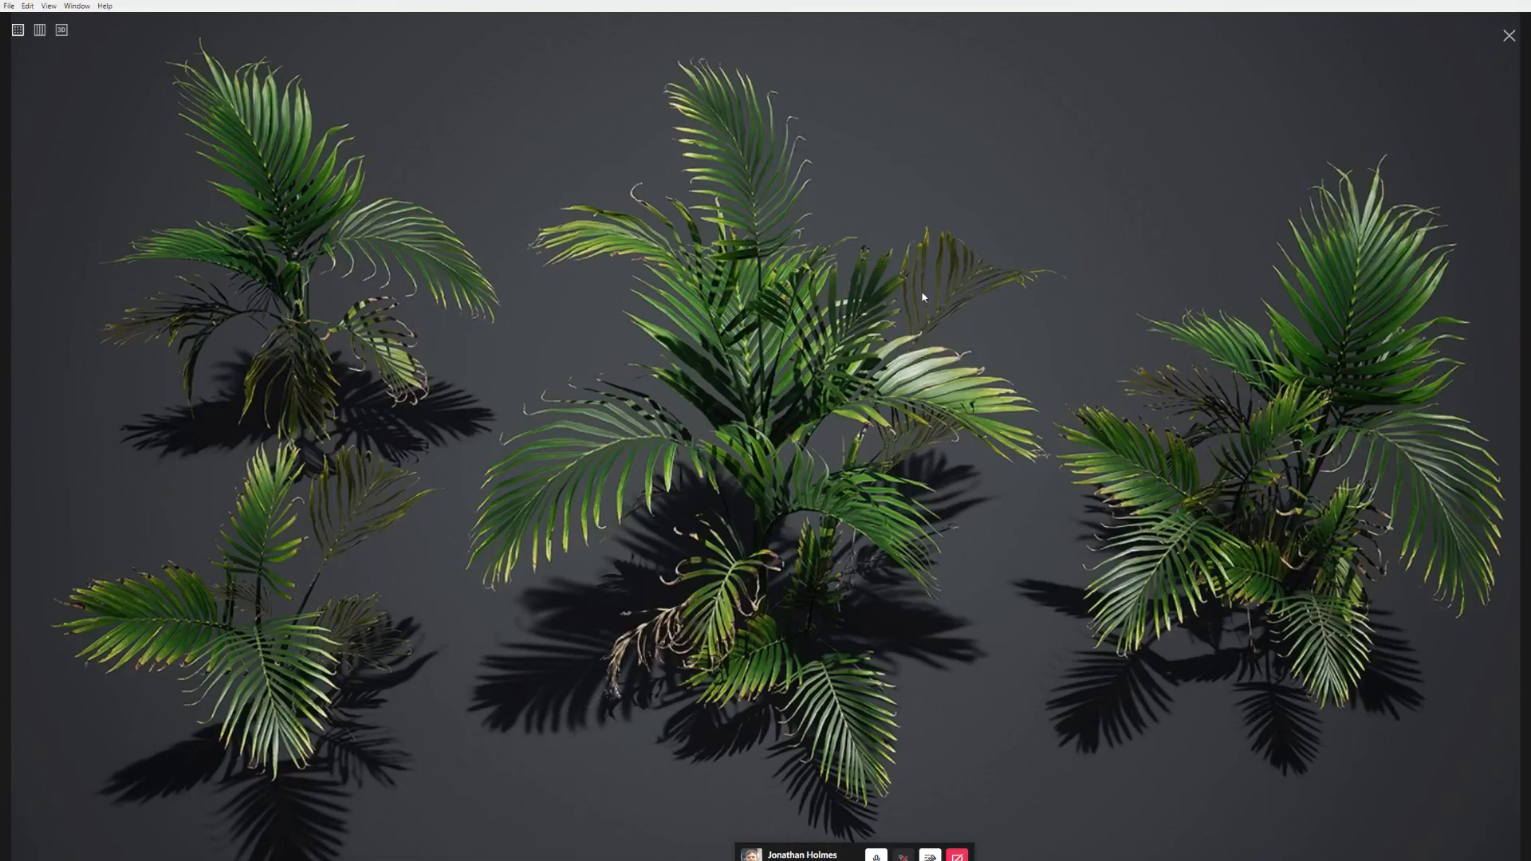
left_click(62, 29)
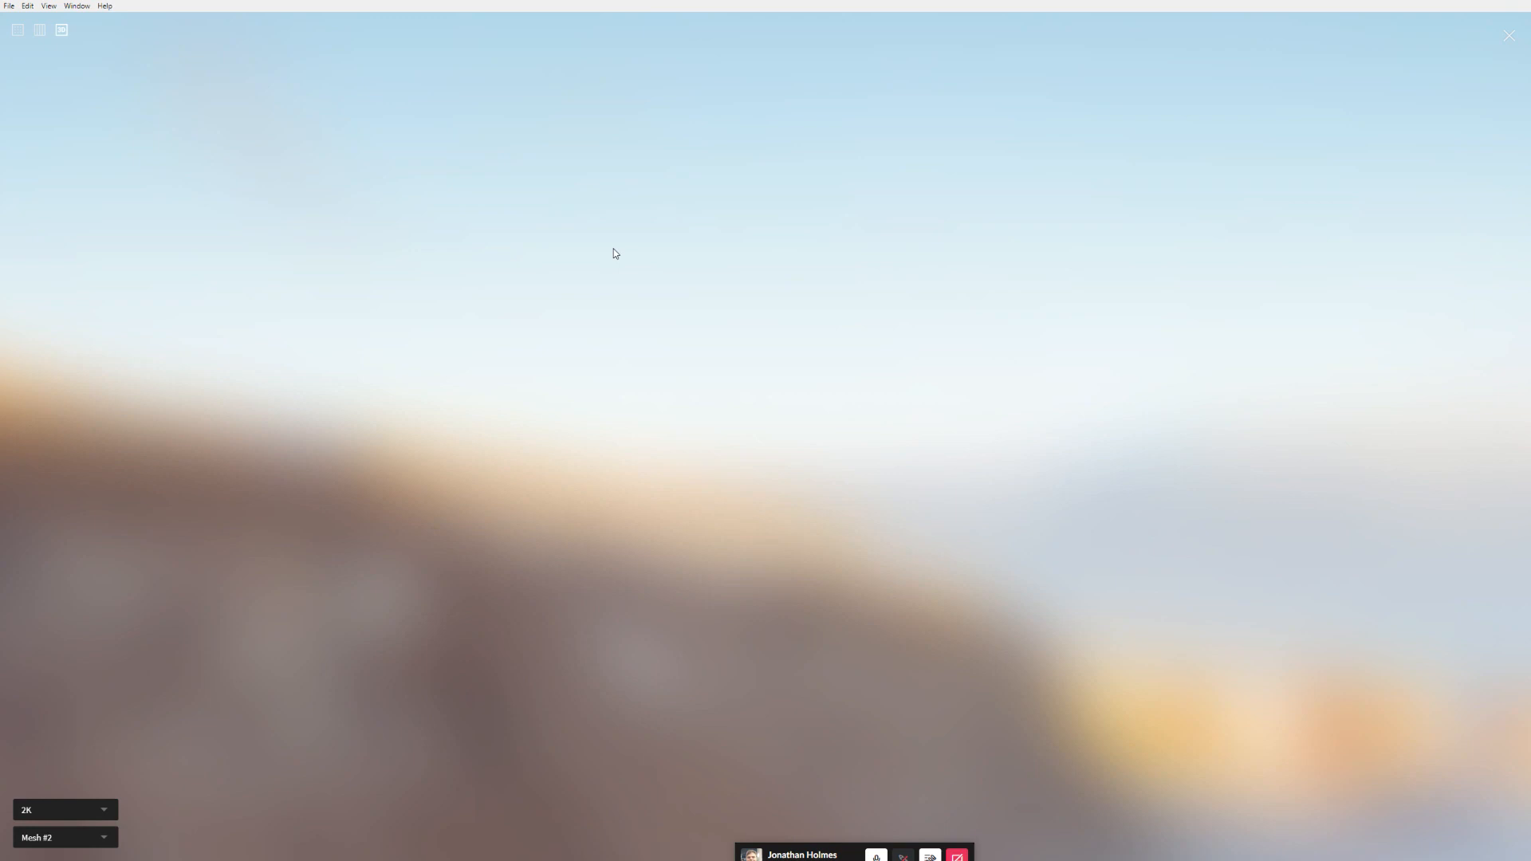
- Set the Cat Palm 3D preview to Mesh #1 at LOD0, and leave full screen
left_click(104, 837)
left_click(85, 755)
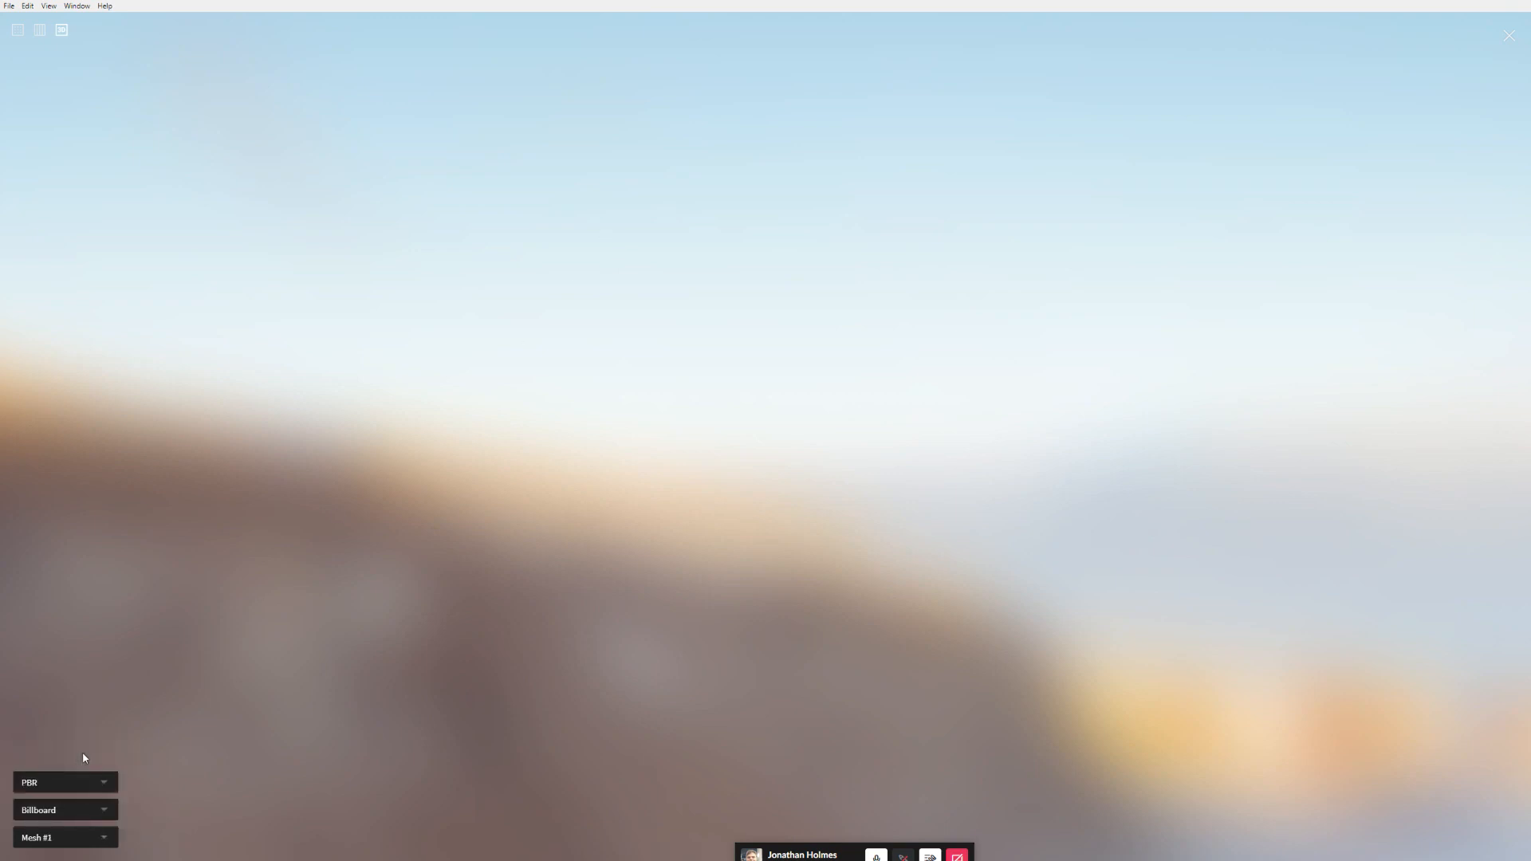
left_click(76, 811)
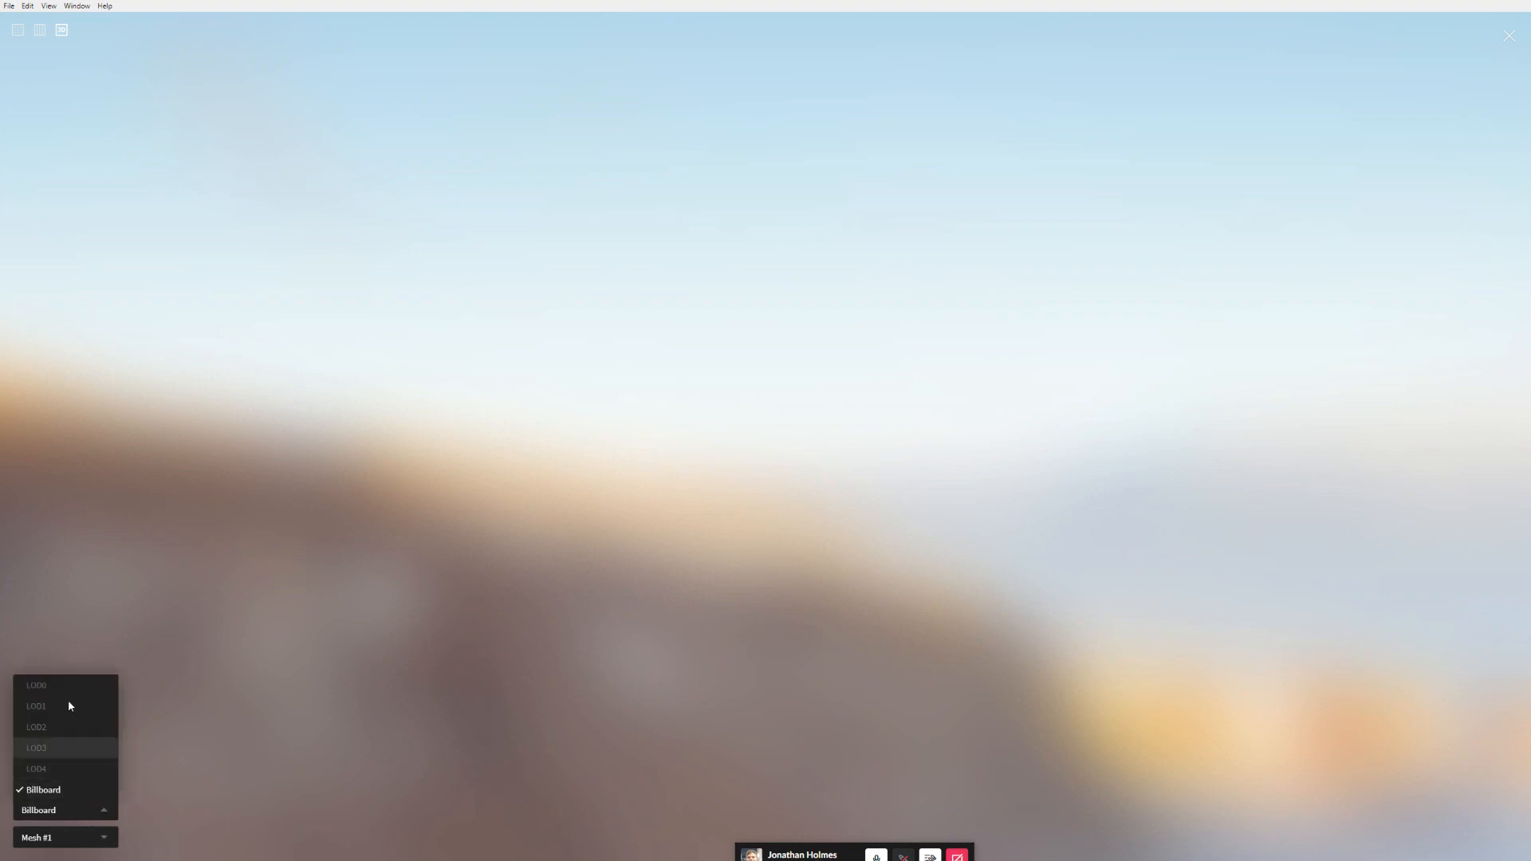
left_click(71, 685)
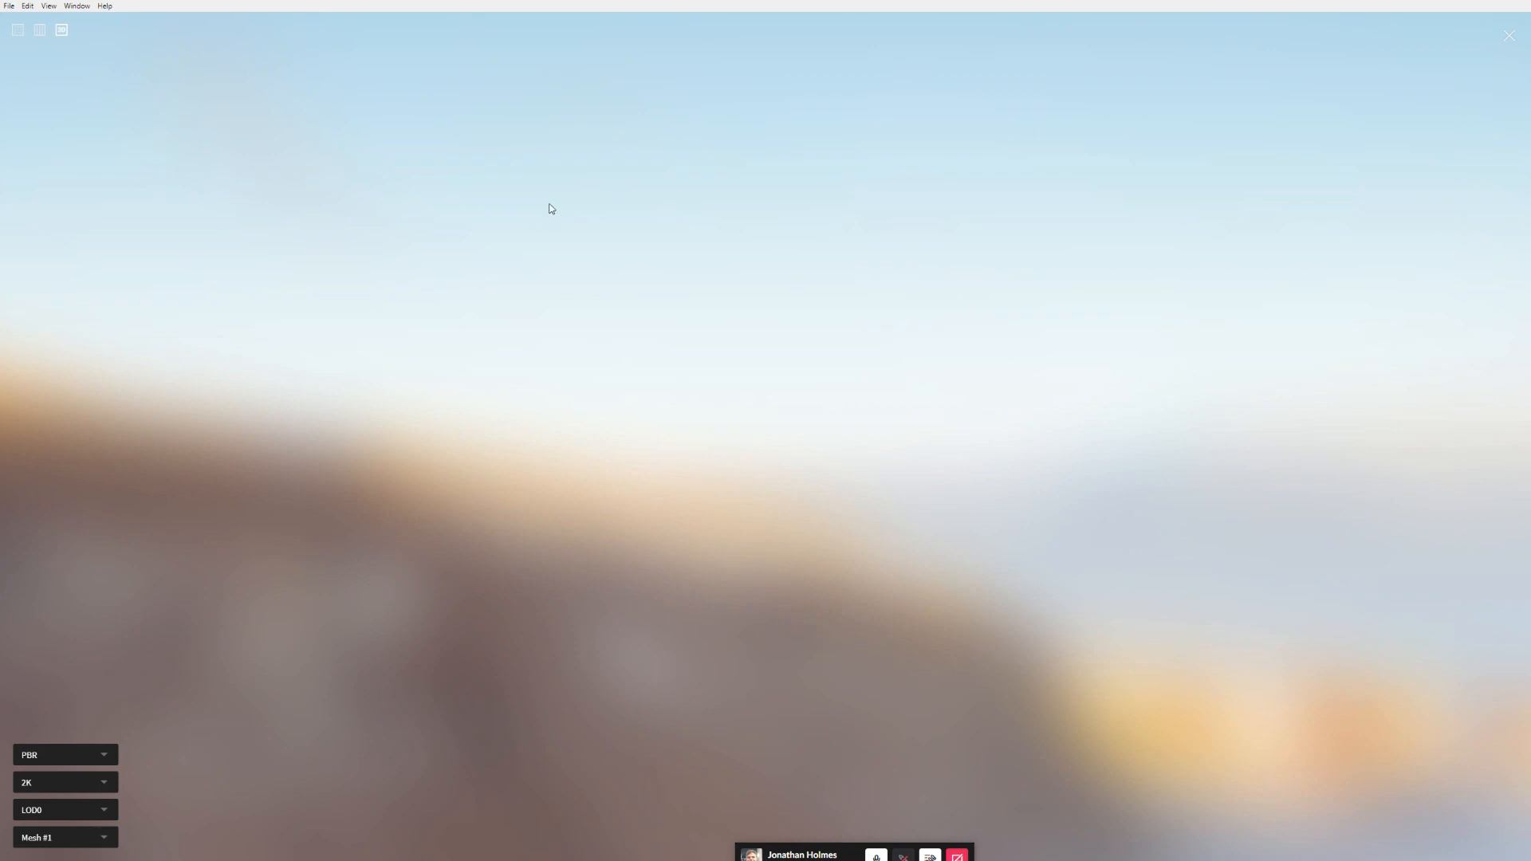
key("Escape")
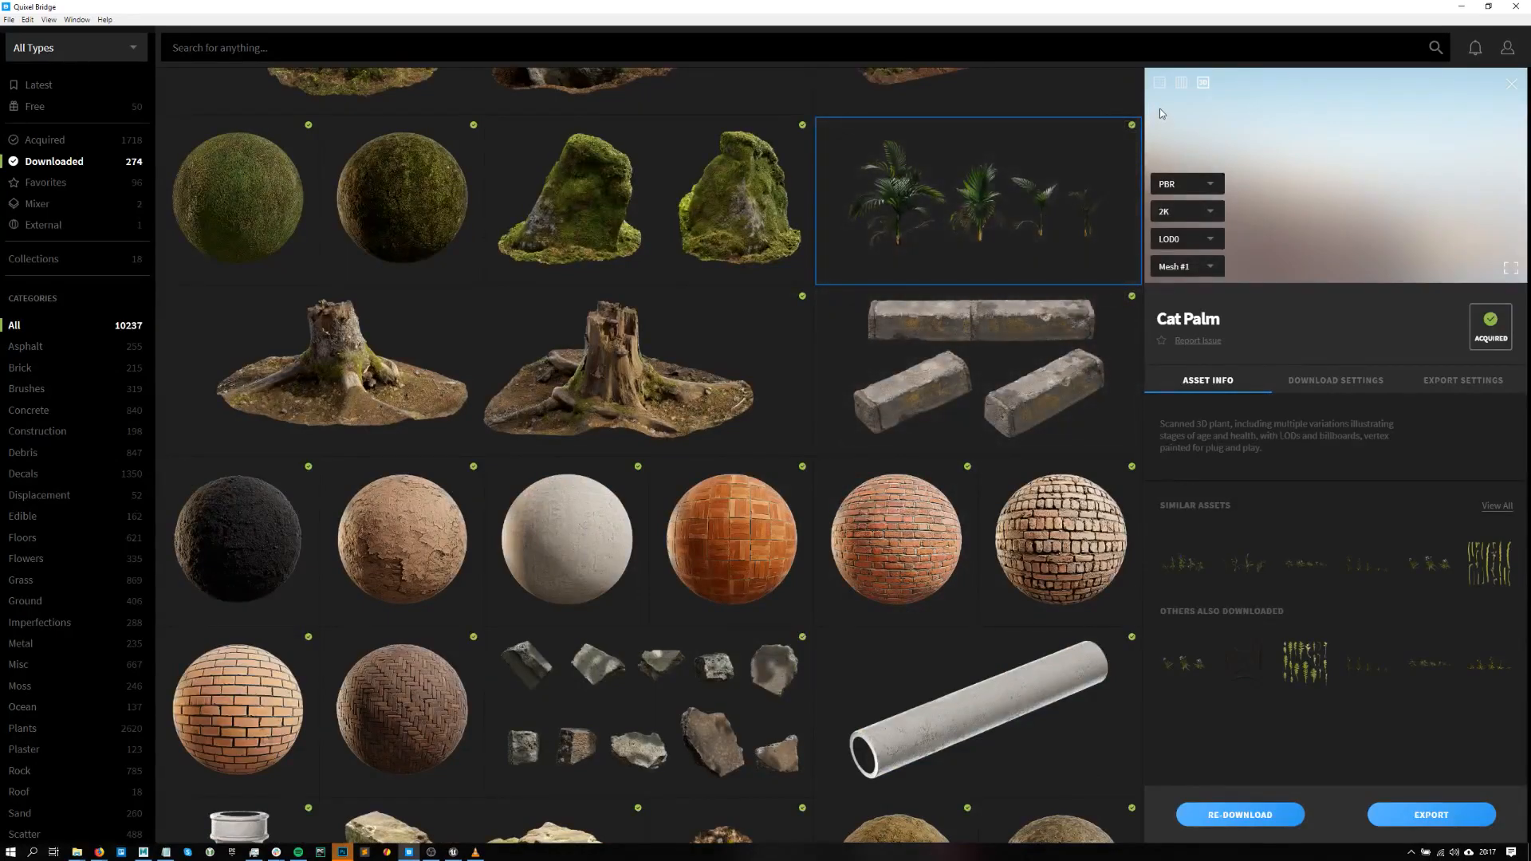
- Import the LOD0 mesh from the downloaded 3D plant's Var1 folder in File Explorer into the Maya scene
left_click(88, 850)
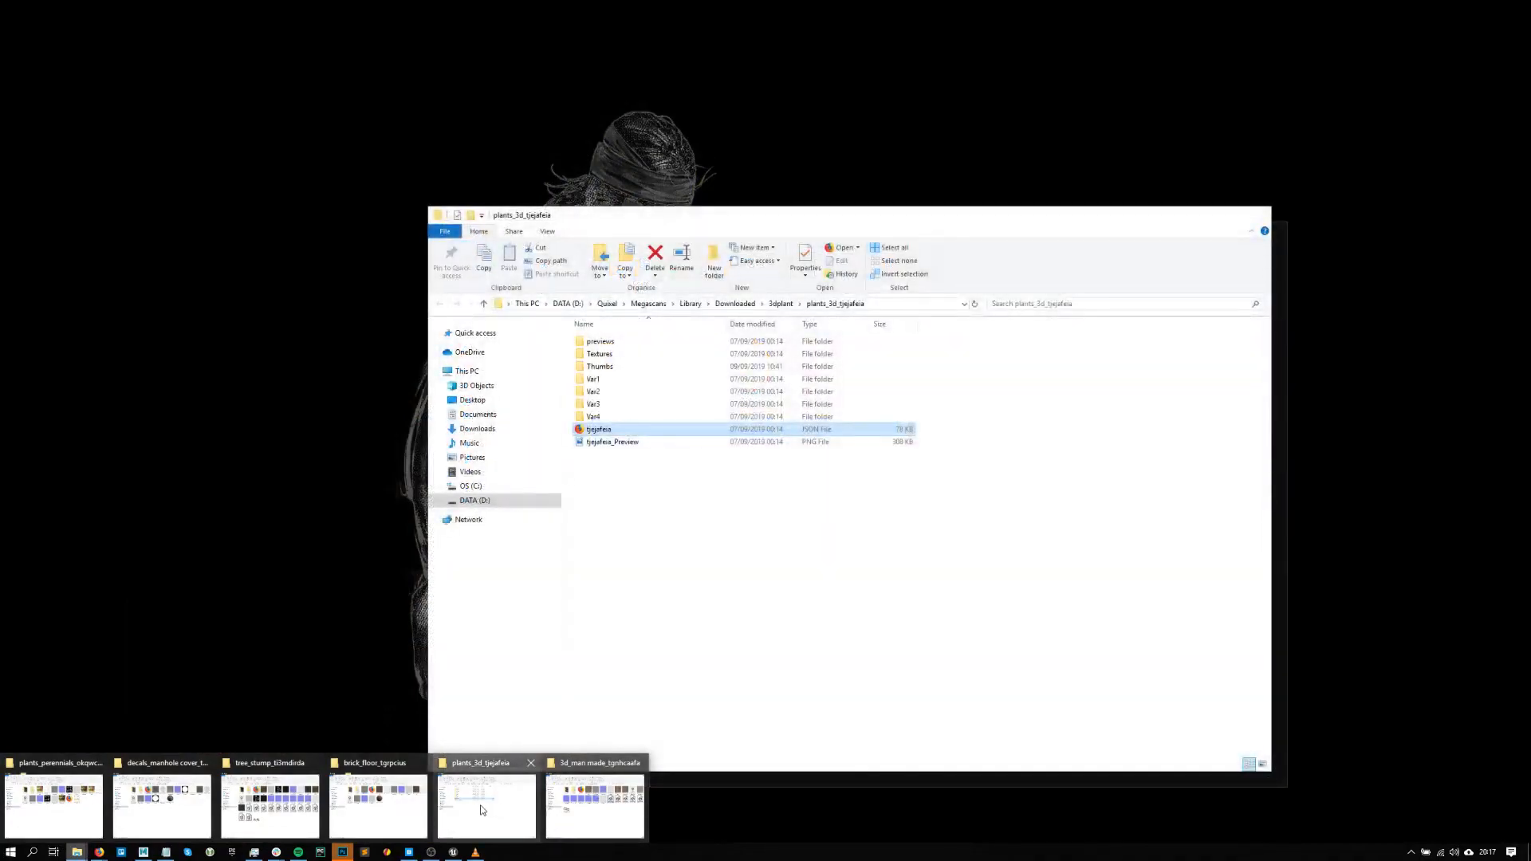
left_click(482, 811)
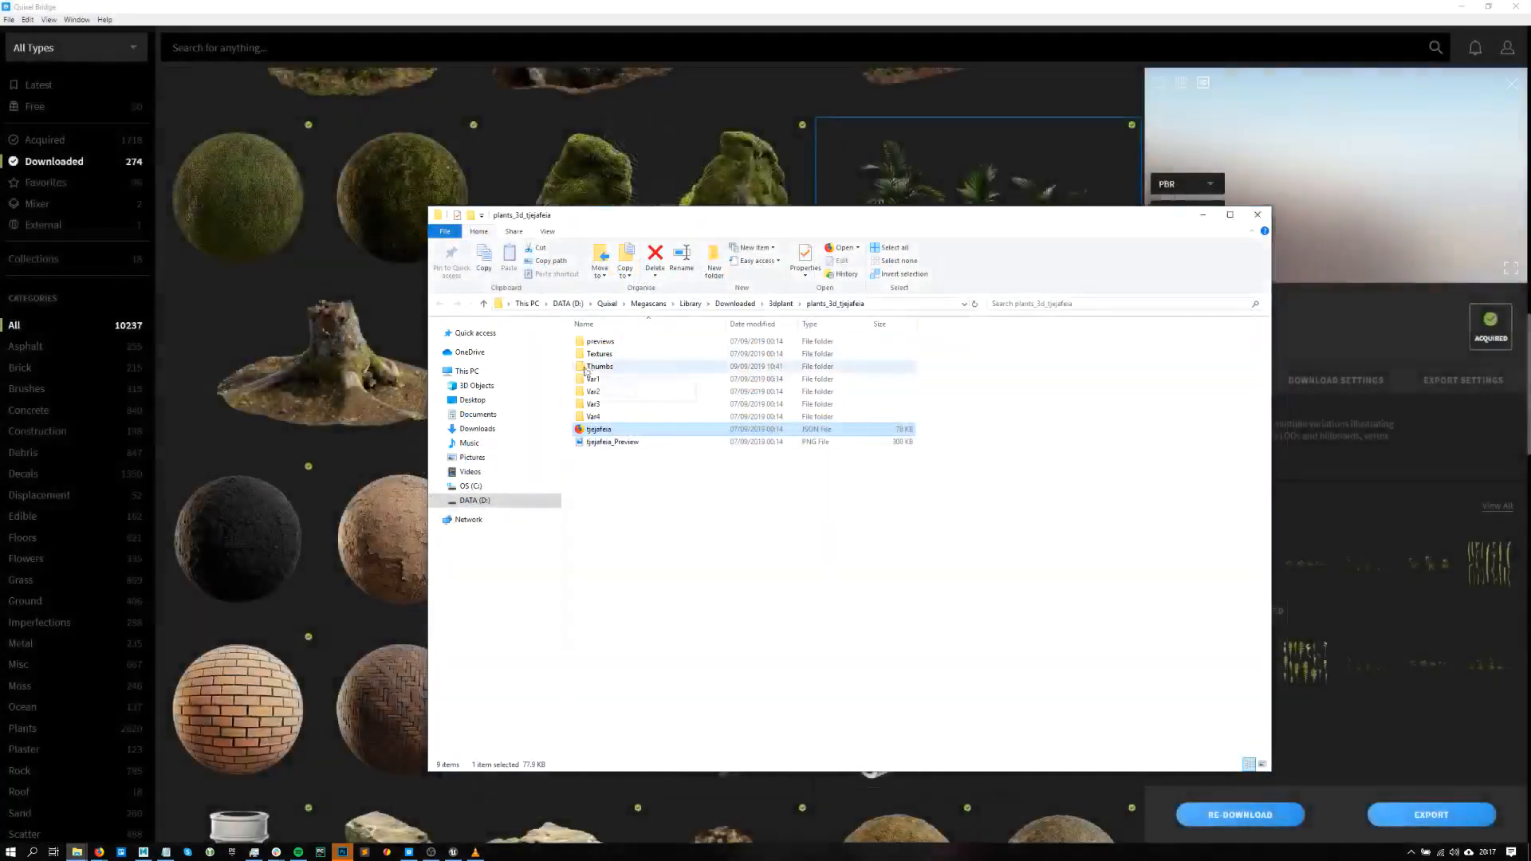
double_click(597, 379)
left_click_drag(614, 343, 685, 418)
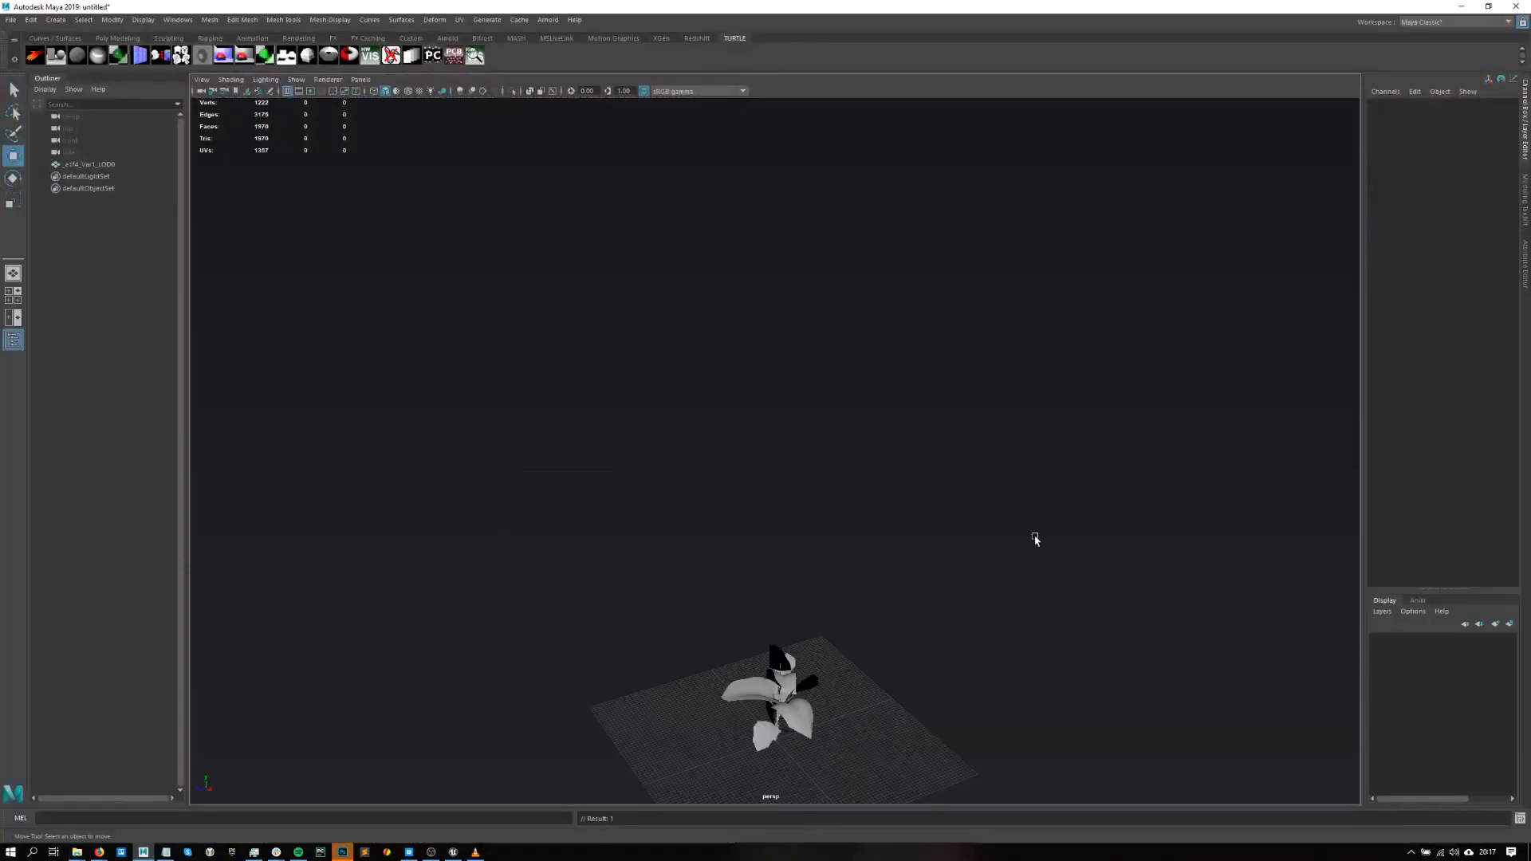
- Frame the imported plant and examine its leaf mesh from several sides
key("f")
scroll(820, 386, "up", 3)
middle_click_drag(817, 348, 724, 404, "alt")
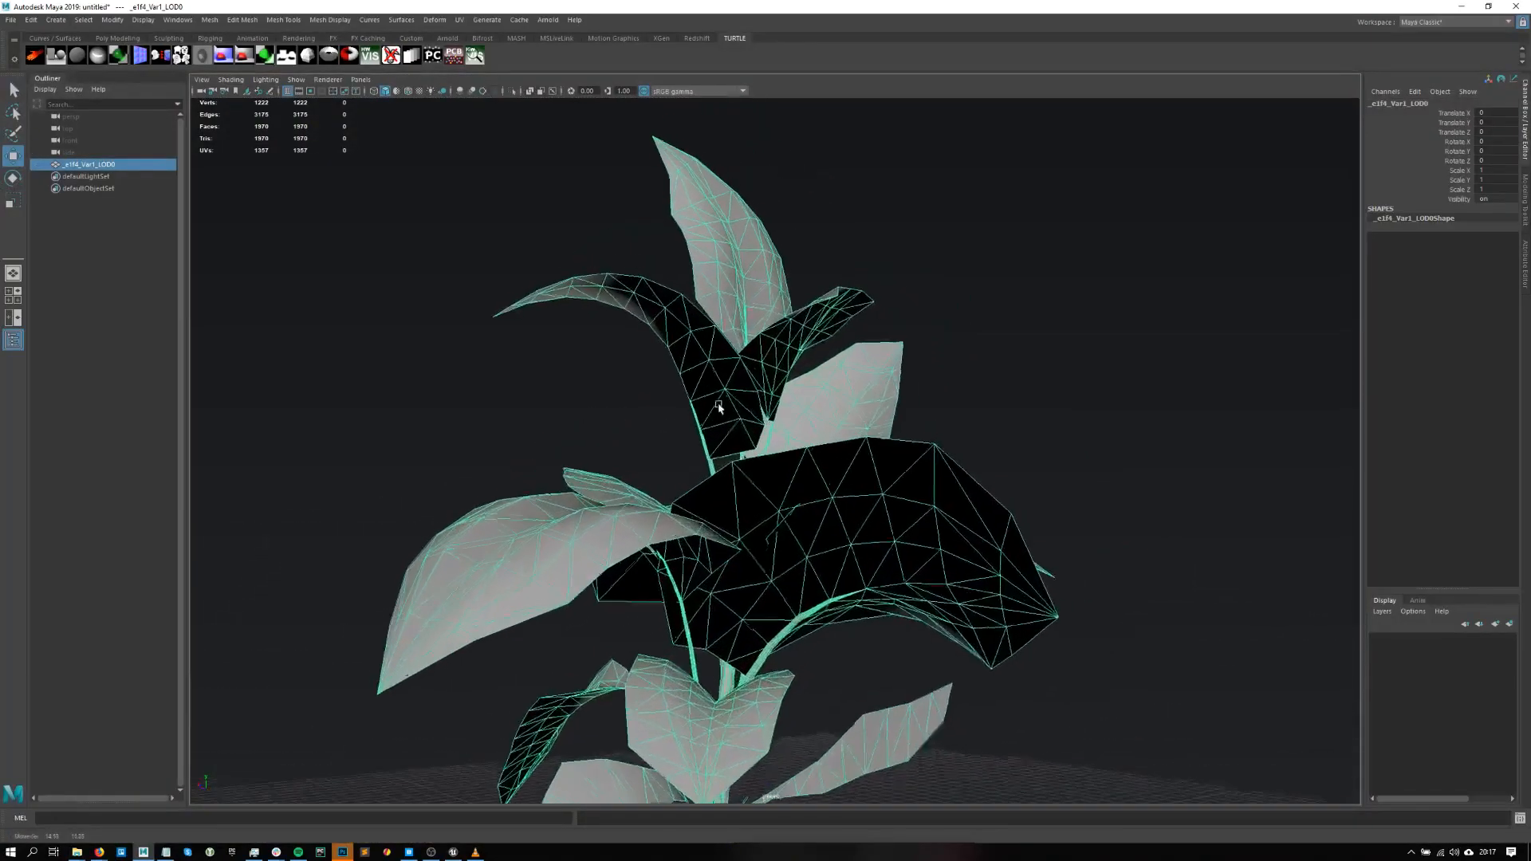
left_click(966, 329)
left_click_drag(861, 351, 799, 396, "alt")
scroll(798, 396, "down", 2)
- Turn on Display Colors in the plant shape's Mesh Component Display attributes
left_click(743, 435)
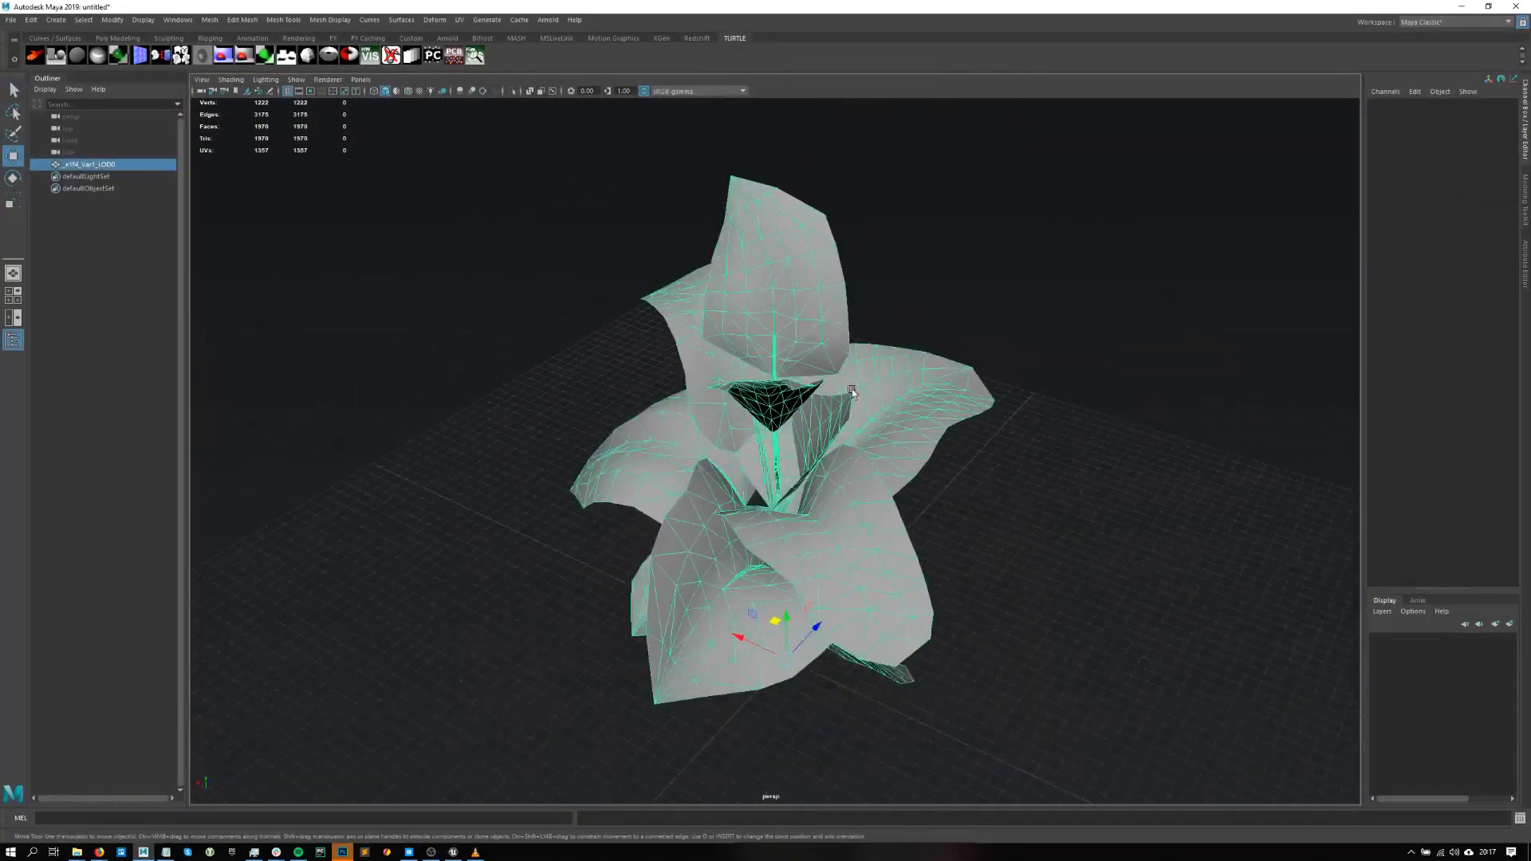
left_click(1526, 201)
left_click(1526, 123)
left_click(1527, 283)
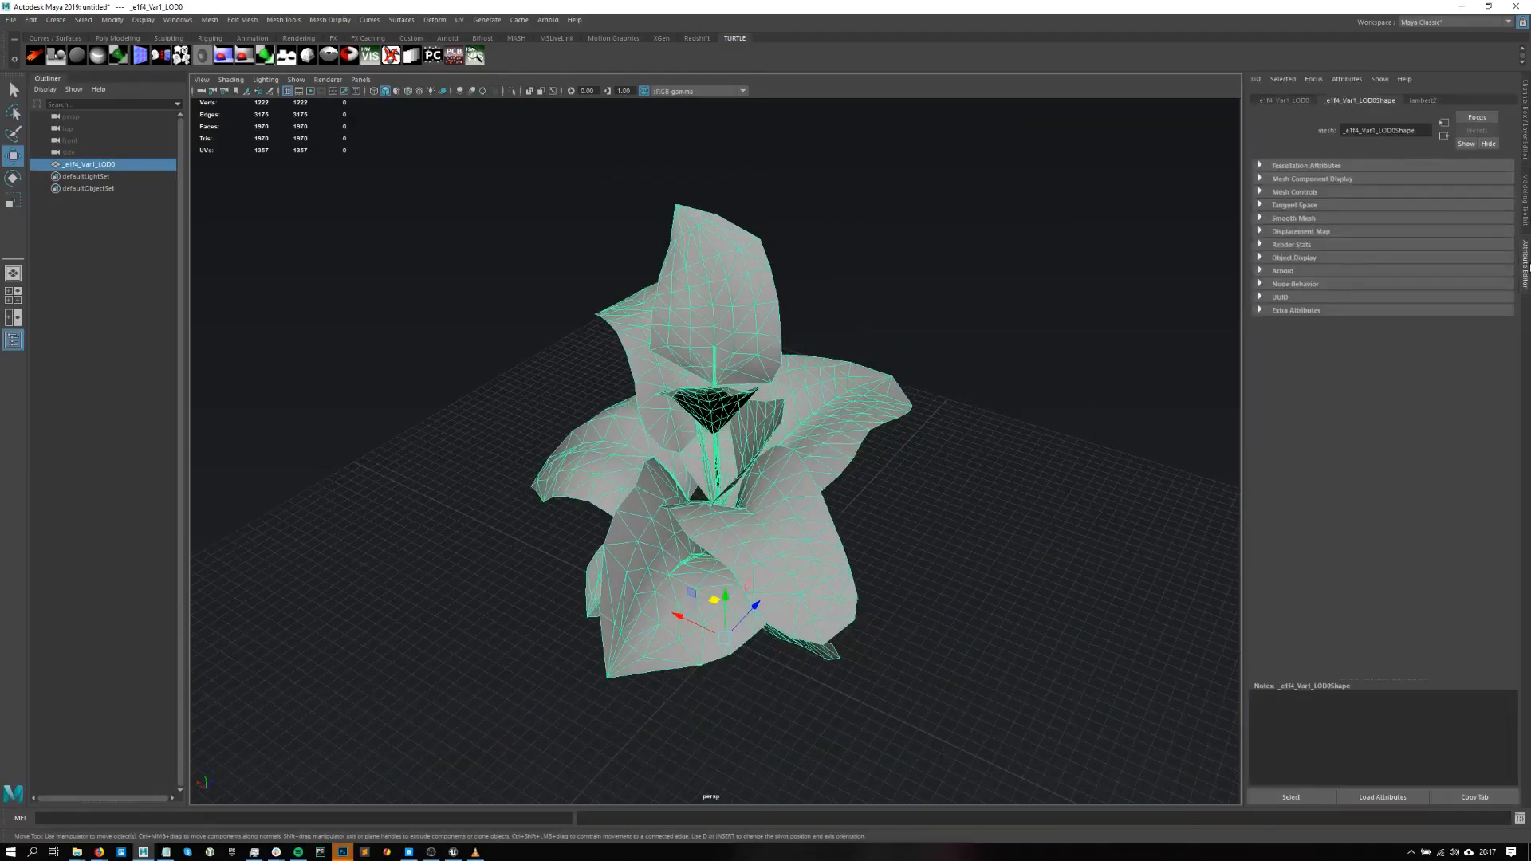
left_click(1348, 180)
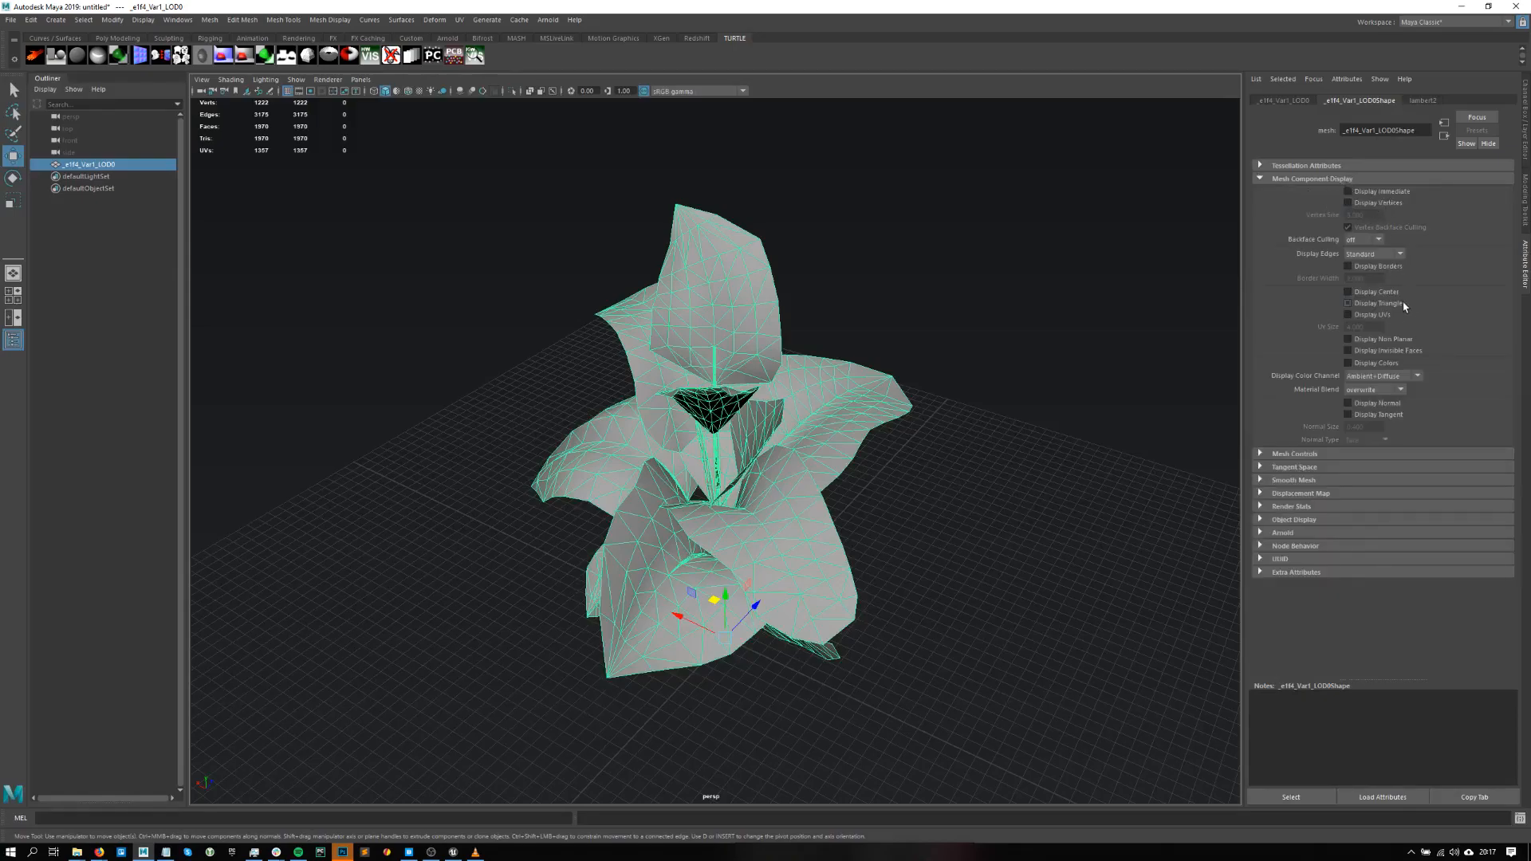
left_click(1376, 363)
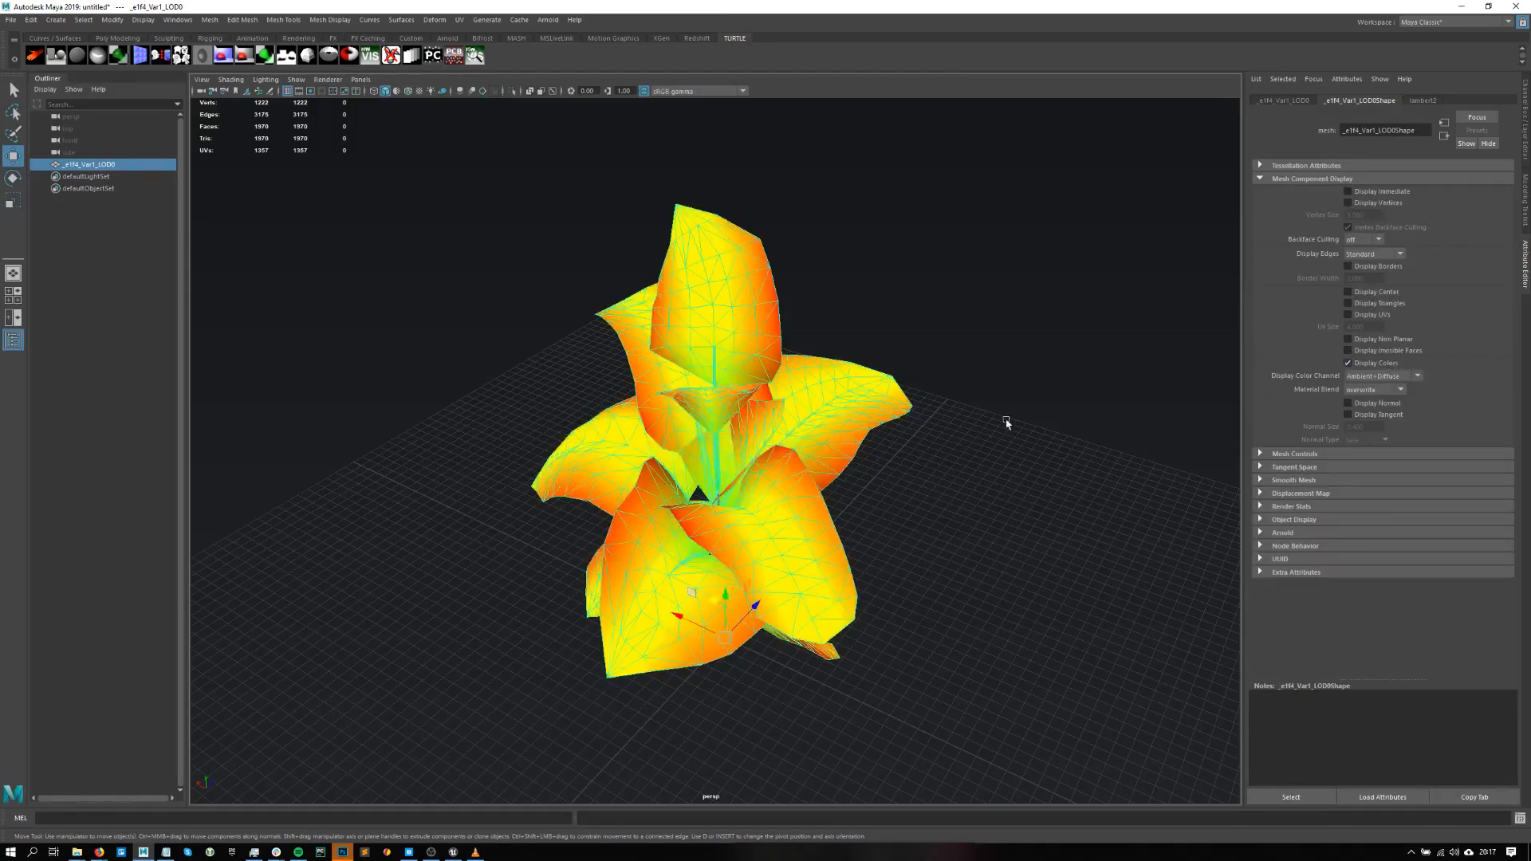
- Examine the vertex colors on the plant's leaves and stem from several sides and up close
scroll(878, 447, "up", 3)
left_click_drag(777, 482, 882, 444, "alt")
scroll(917, 494, "down", 3)
left_click(1031, 558)
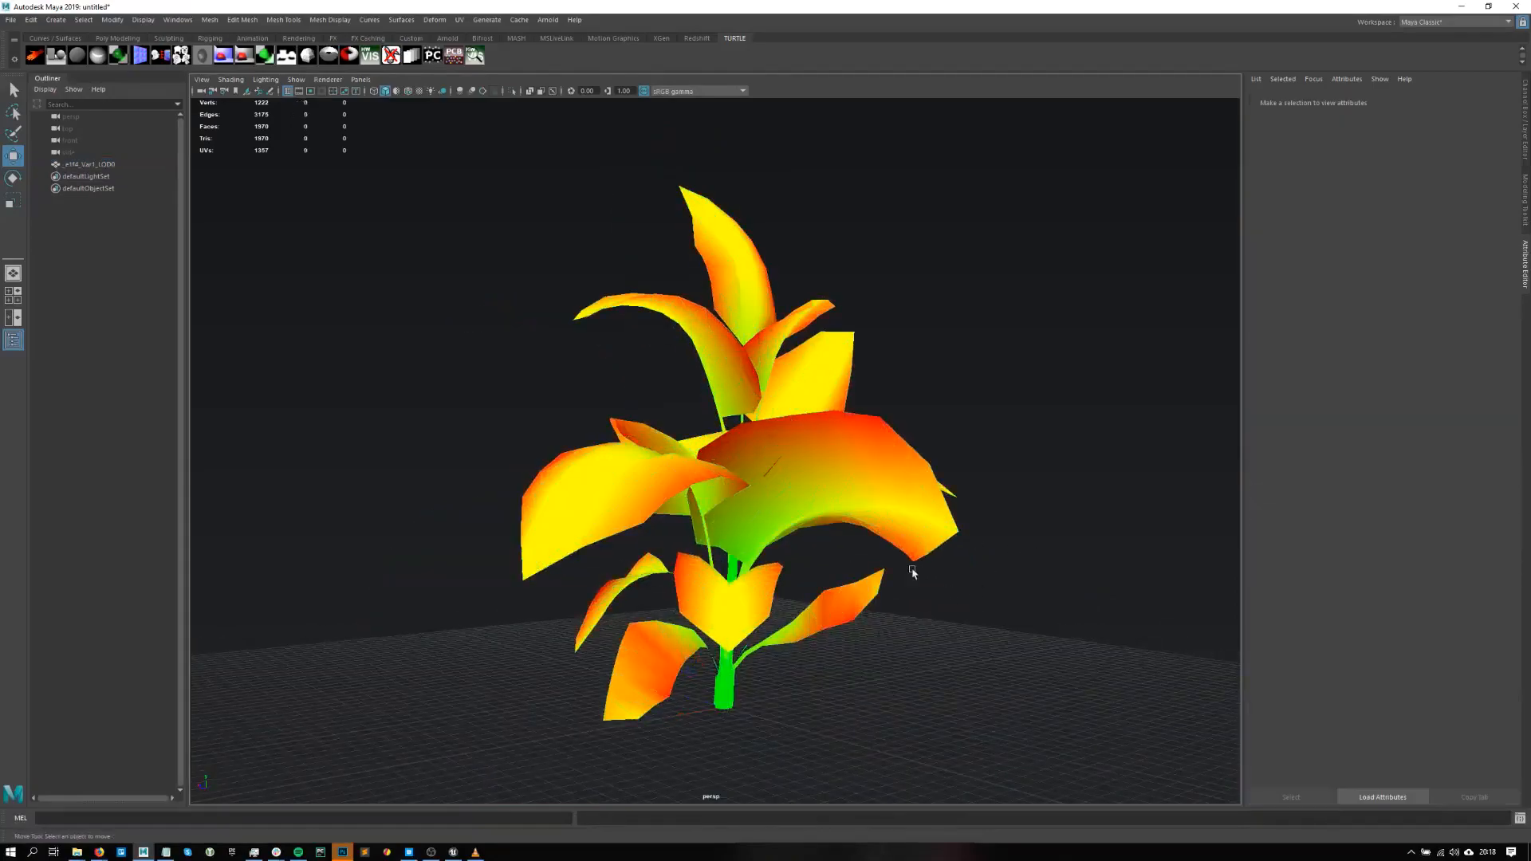
left_click_drag(917, 571, 837, 602, "alt")
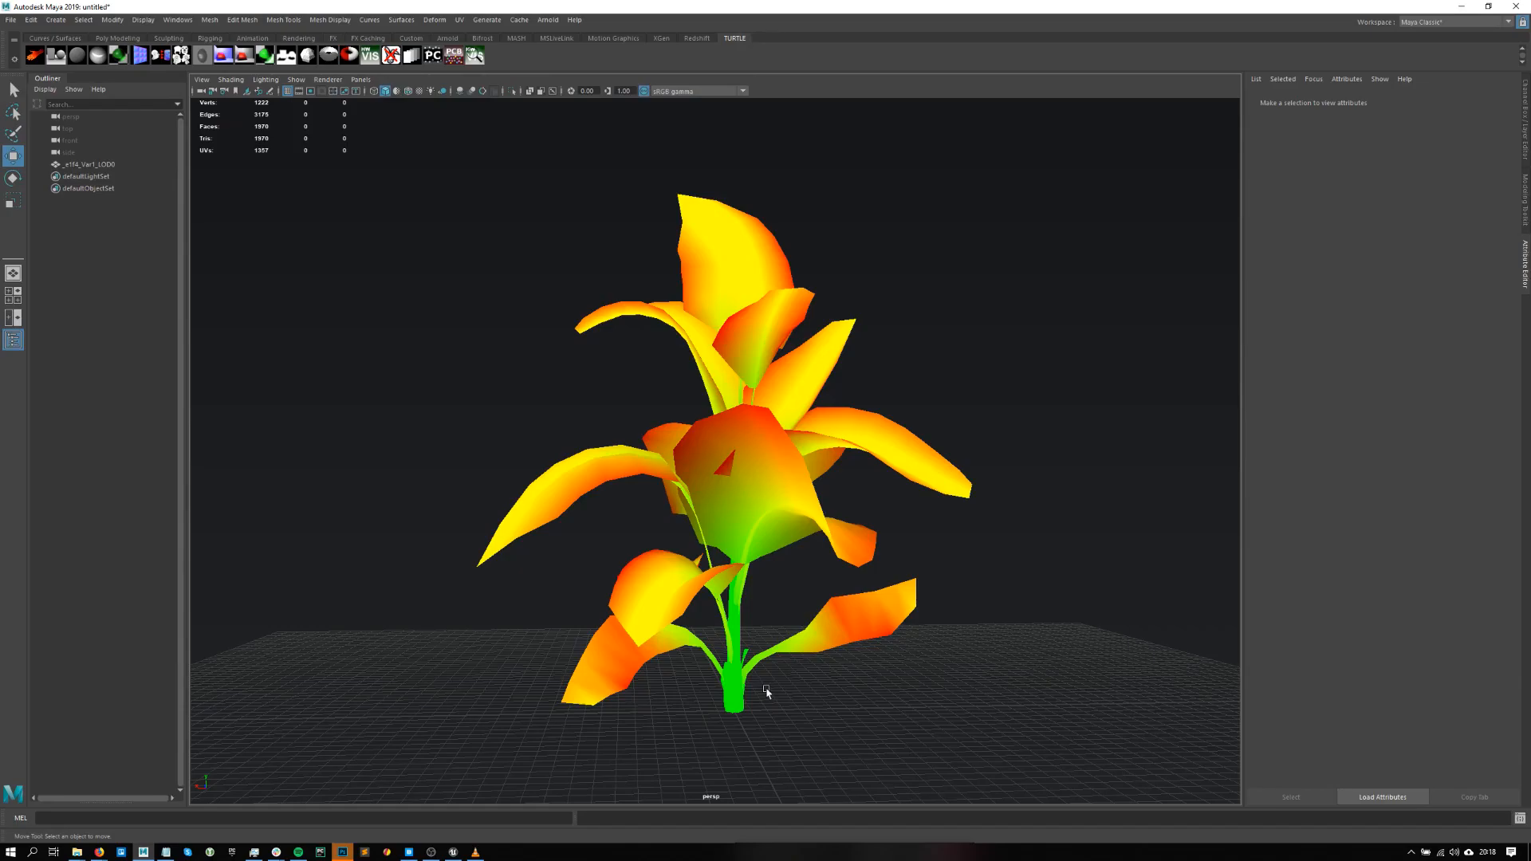
scroll(701, 421, "up", 5)
middle_click_drag(801, 327, 773, 538, "alt")
left_click_drag(781, 449, 782, 367, "alt")
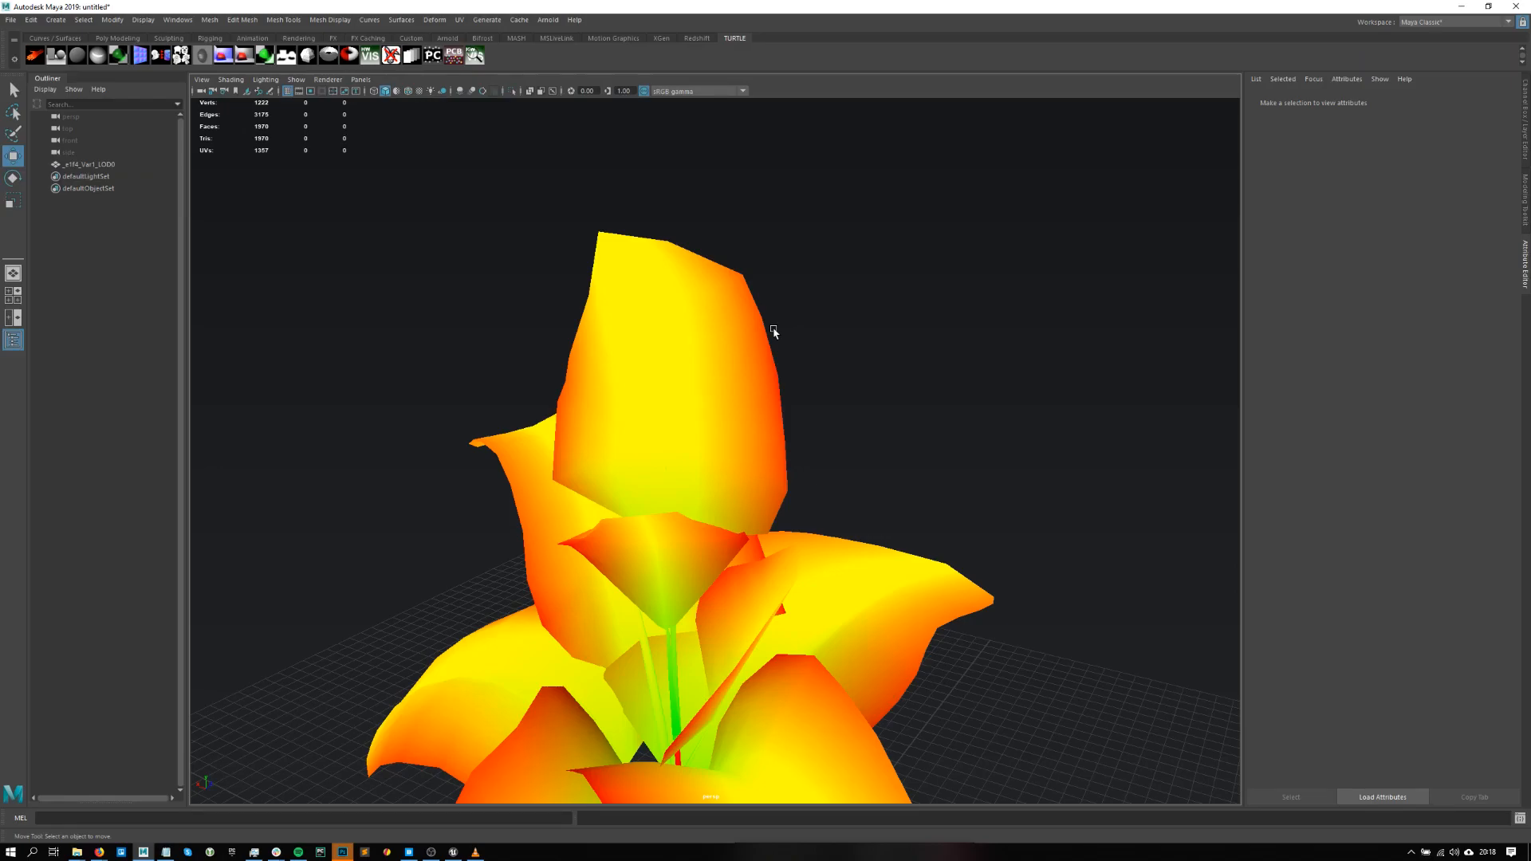
left_click_drag(774, 331, 795, 506, "alt")
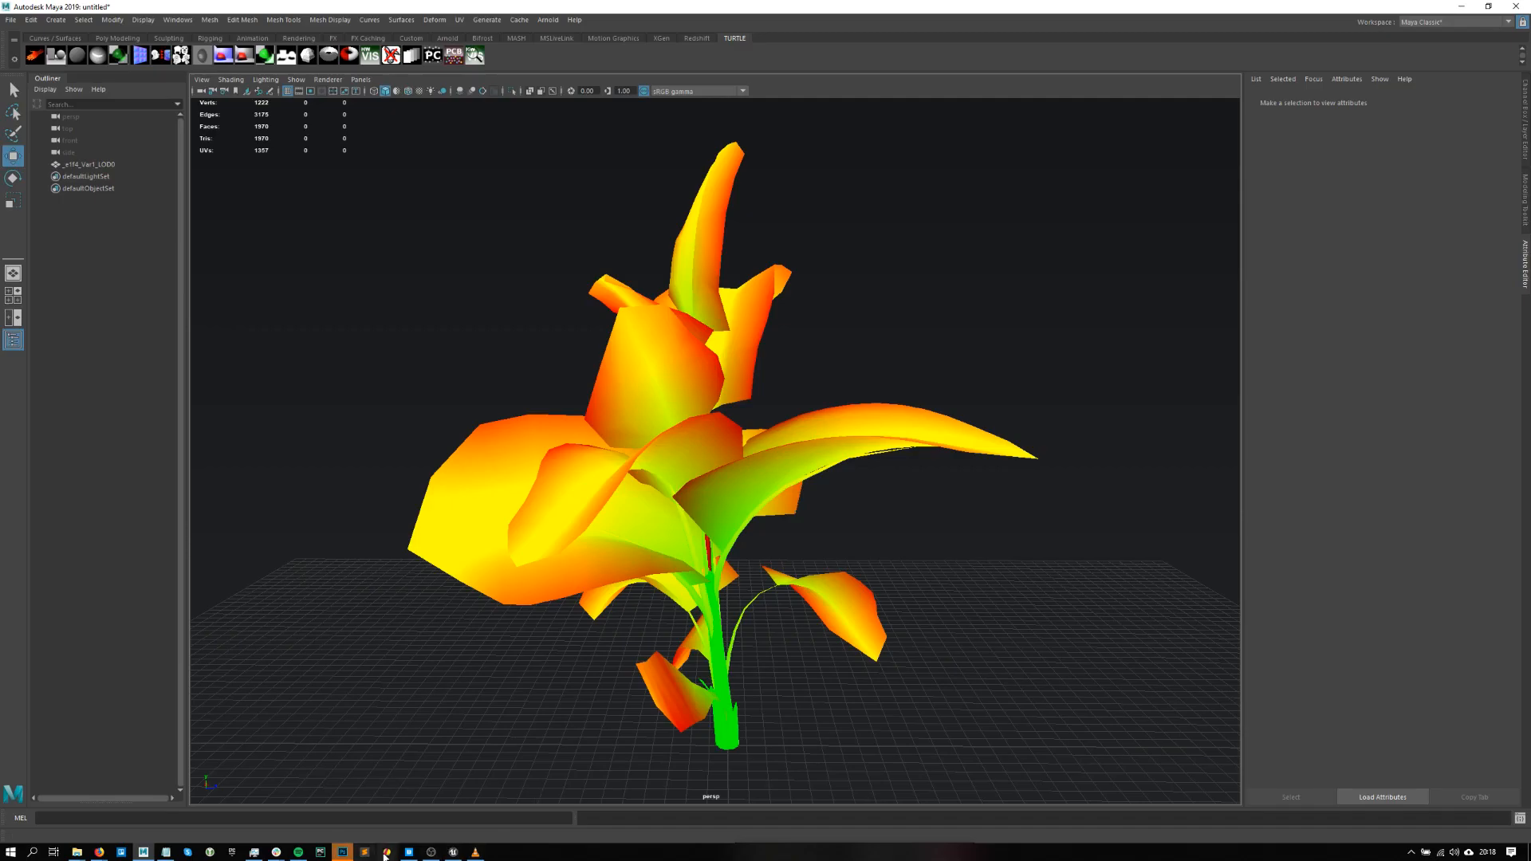
- In Quixel Bridge, try Unity as Cat Palm's export target, return it to Unreal Engine, and close the asset's details
left_click(409, 853)
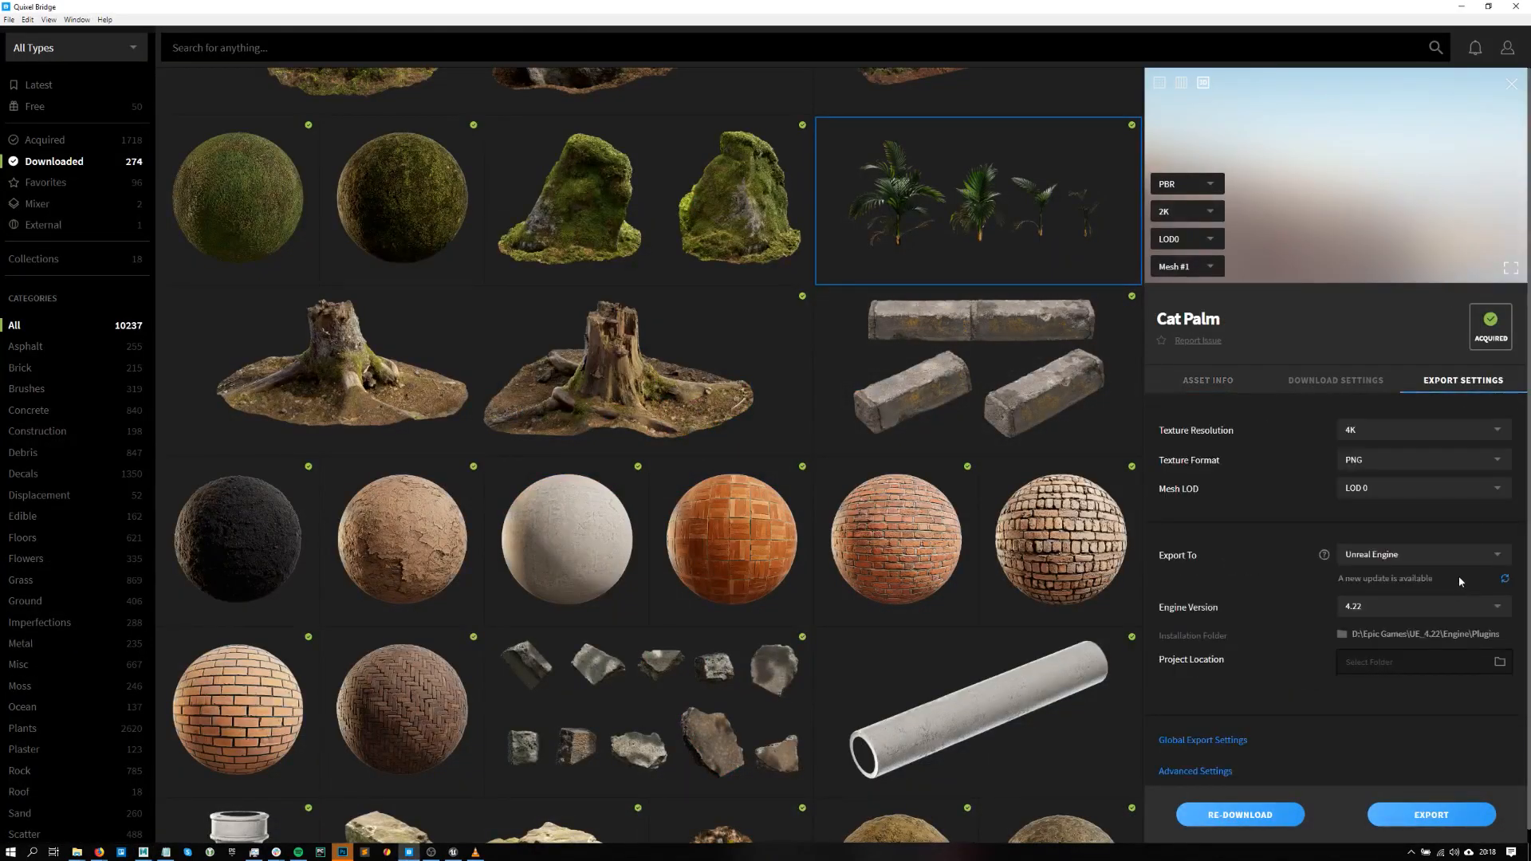
left_click(1408, 557)
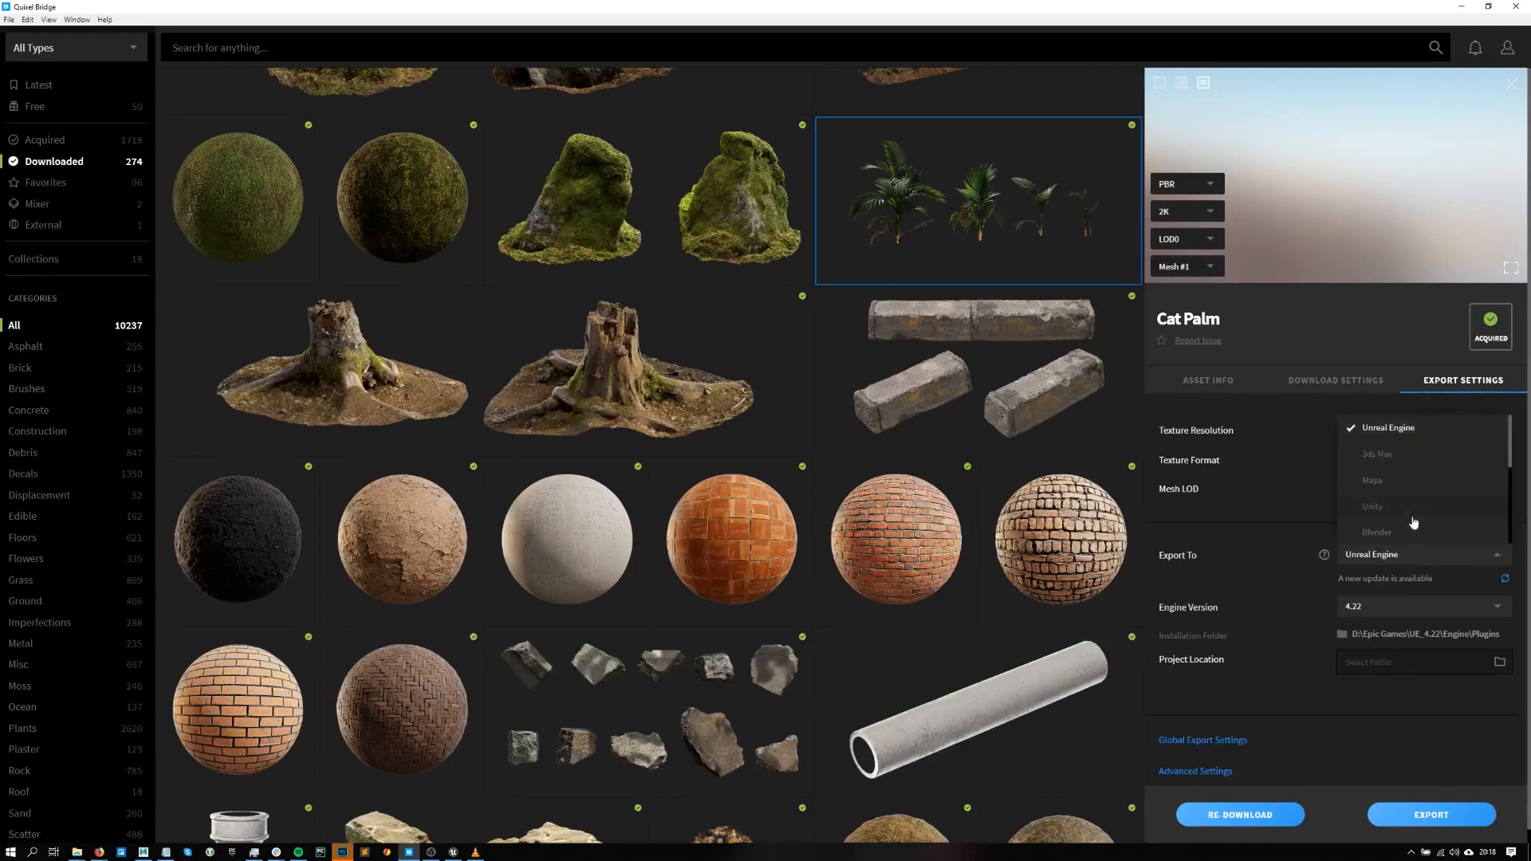
left_click(1413, 510)
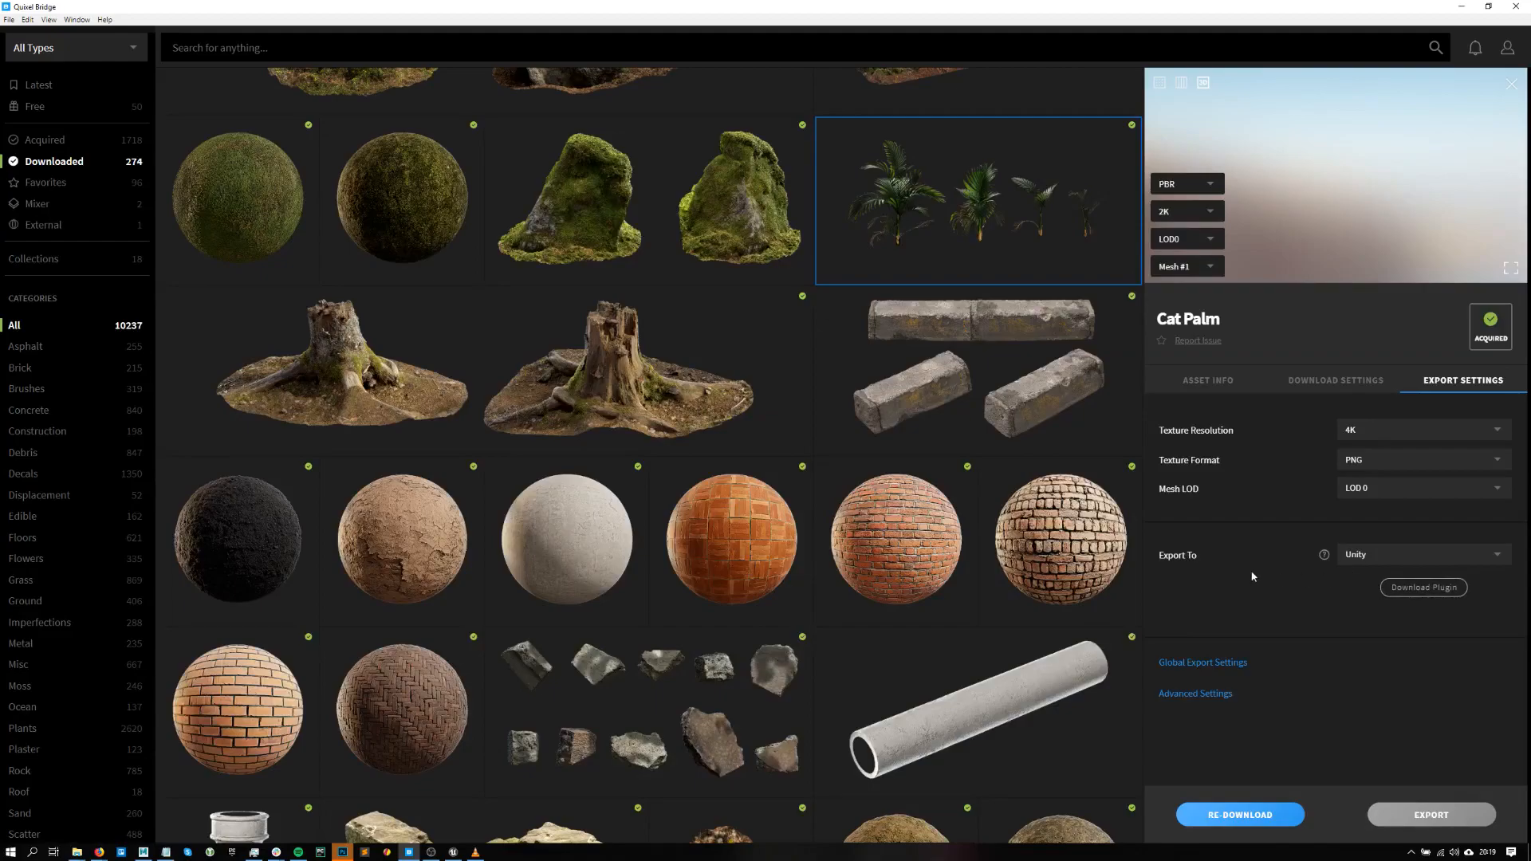
left_click(1447, 562)
left_click(1416, 434)
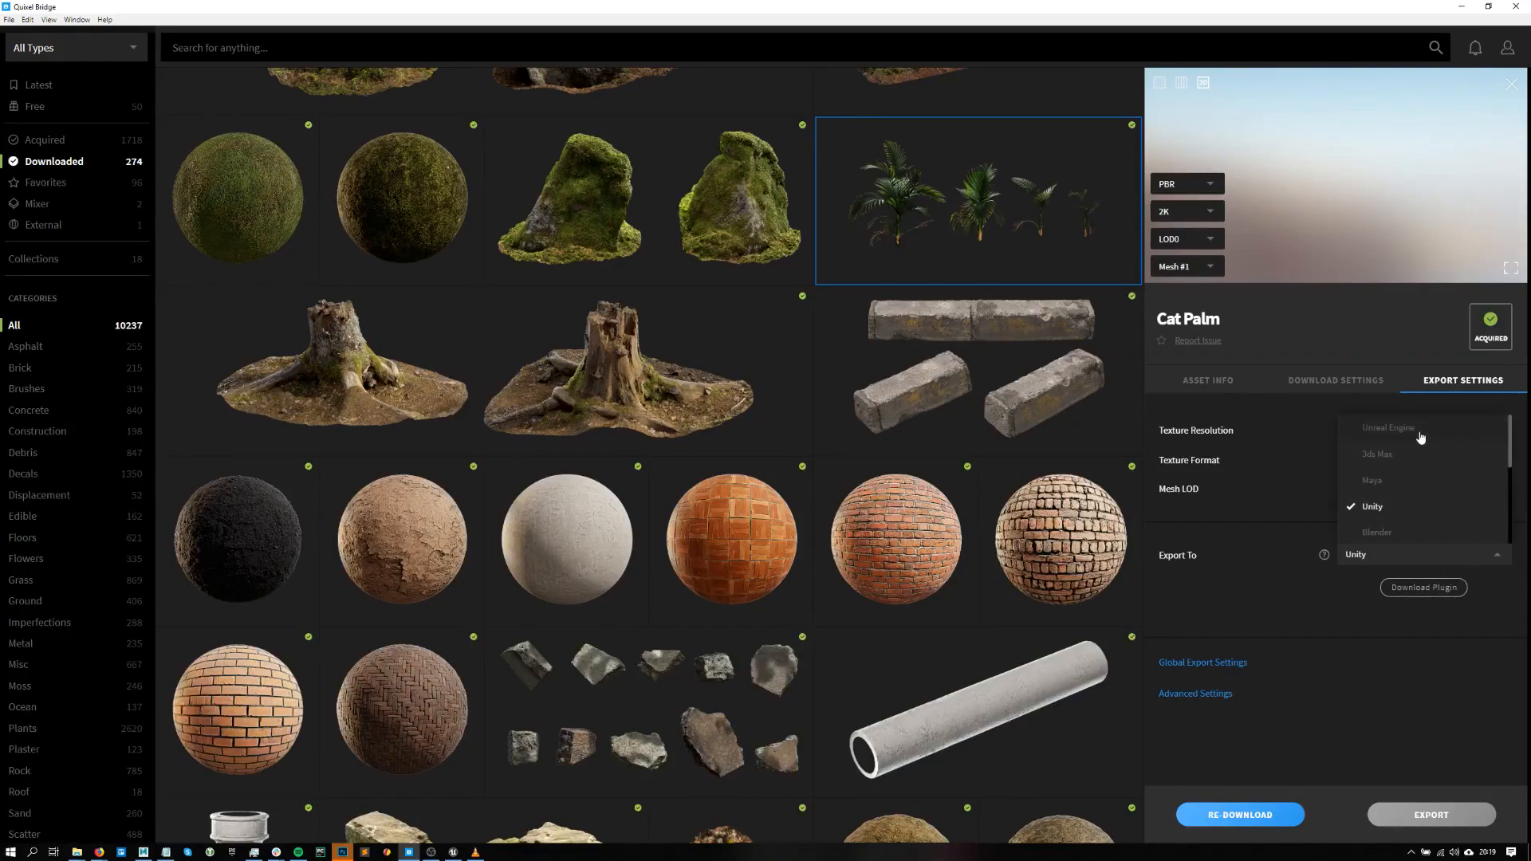
left_click(1160, 84)
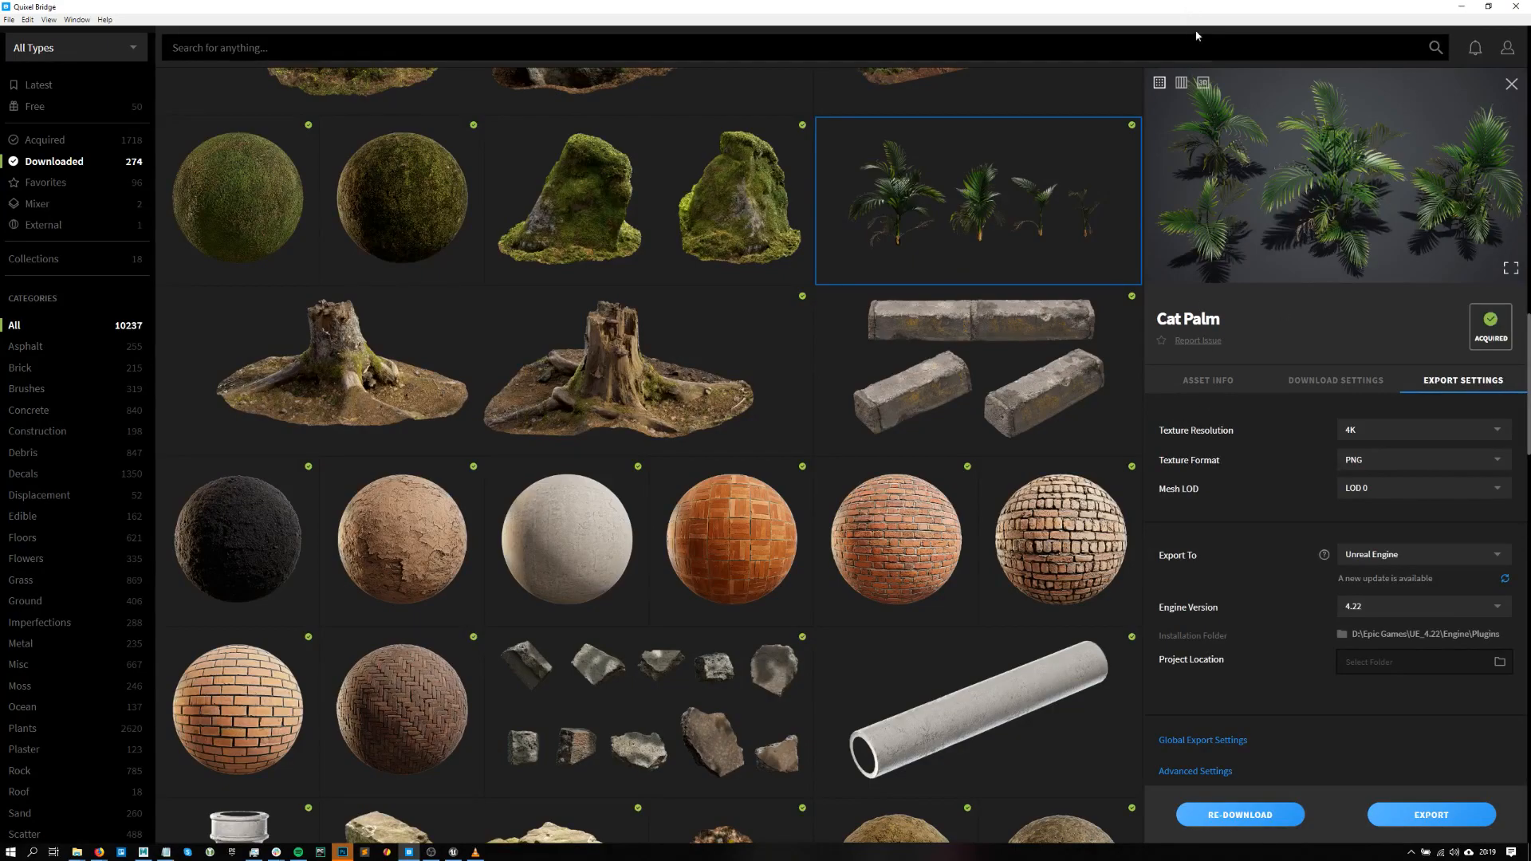
left_click(1511, 85)
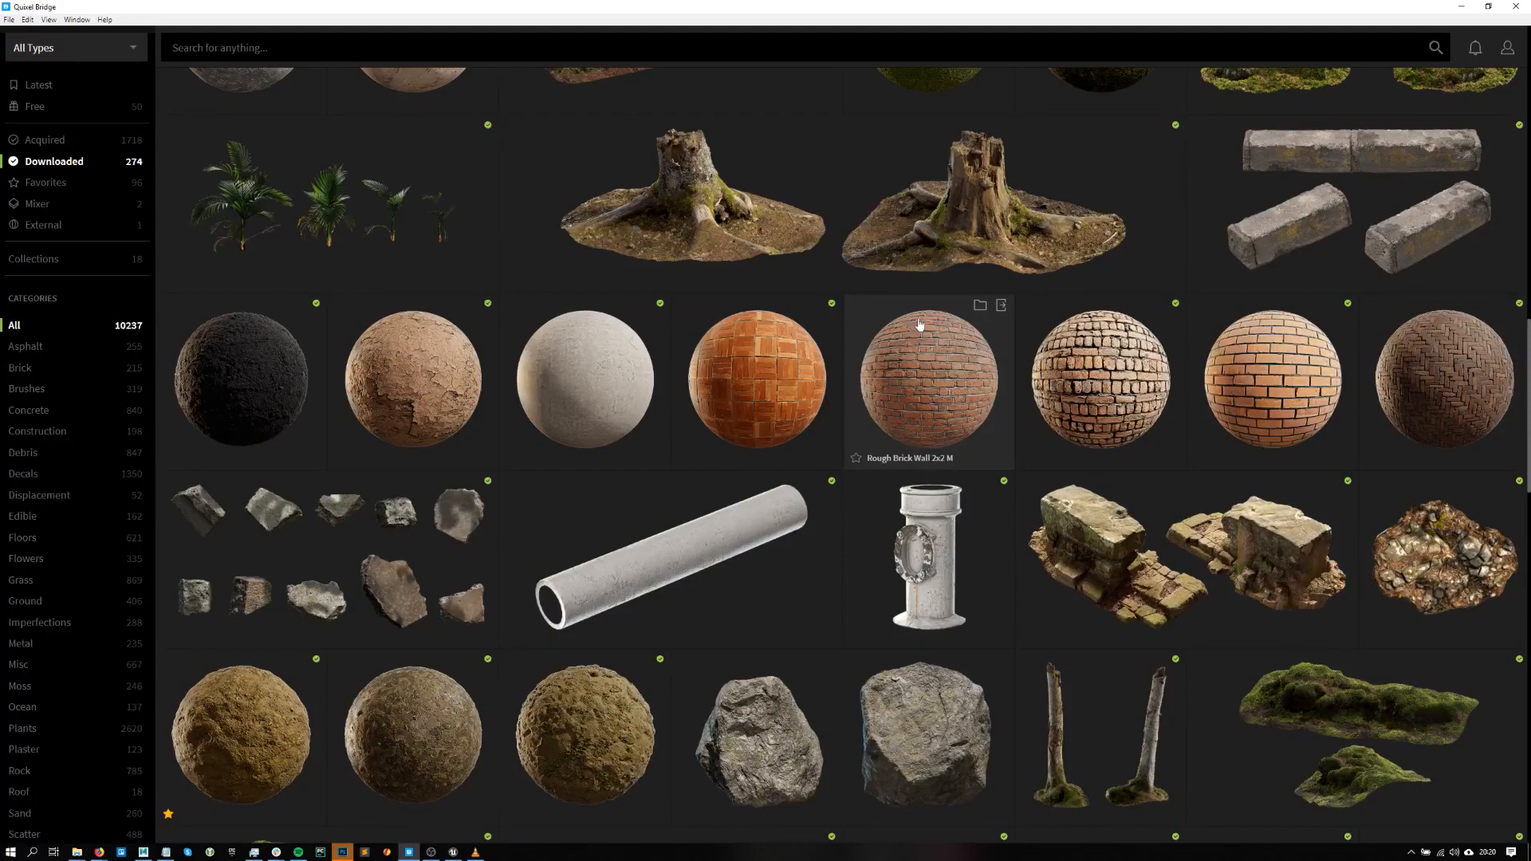
- Preview the Soil Mud surface in 3D, and open Herringbone Pavement 2x2 M's 3D preview in full screen
left_click(279, 699)
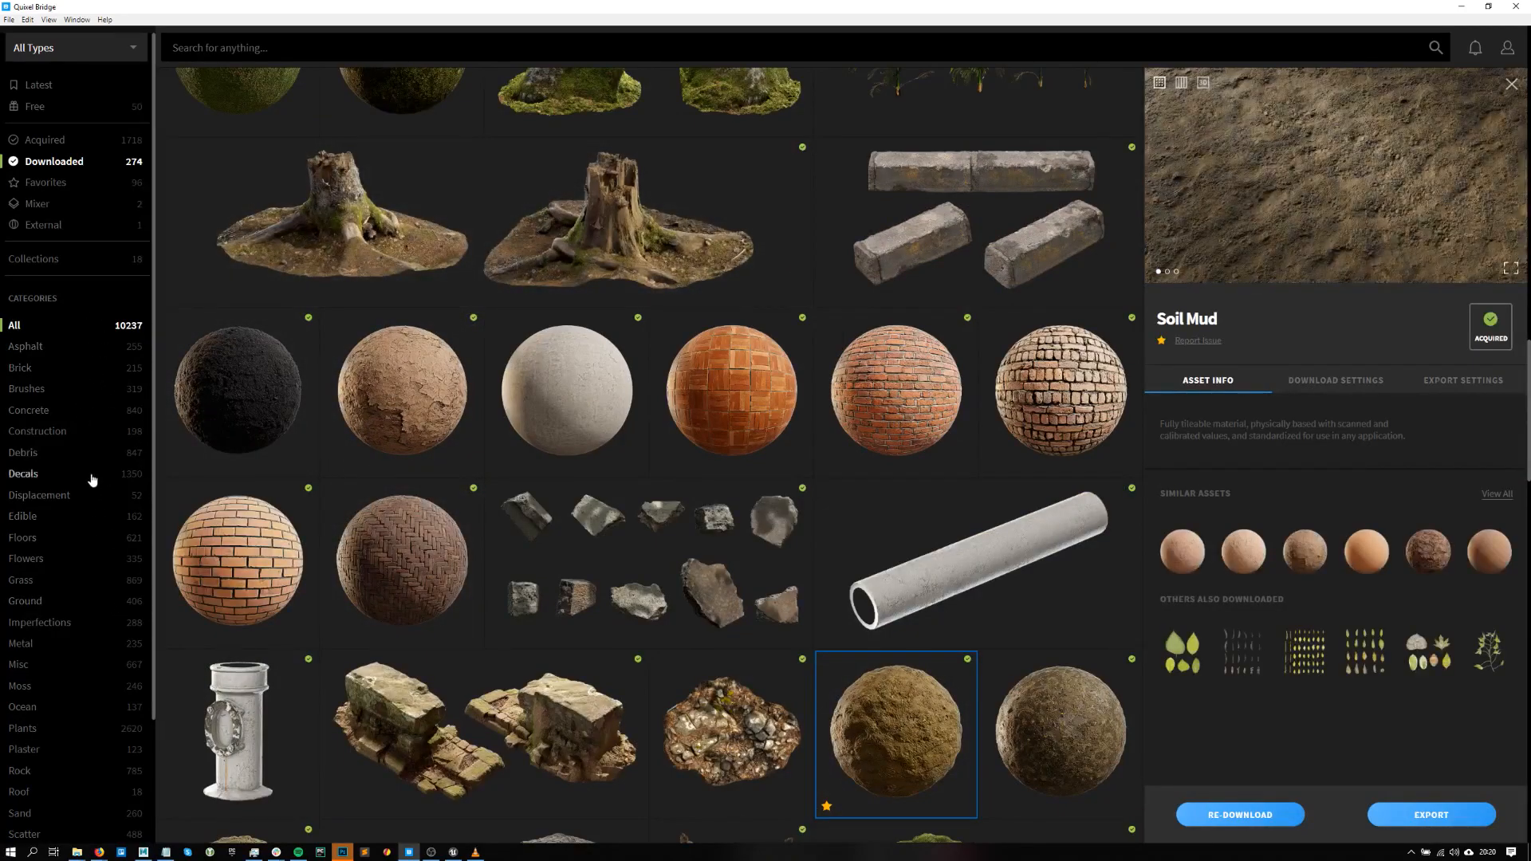
left_click(1203, 82)
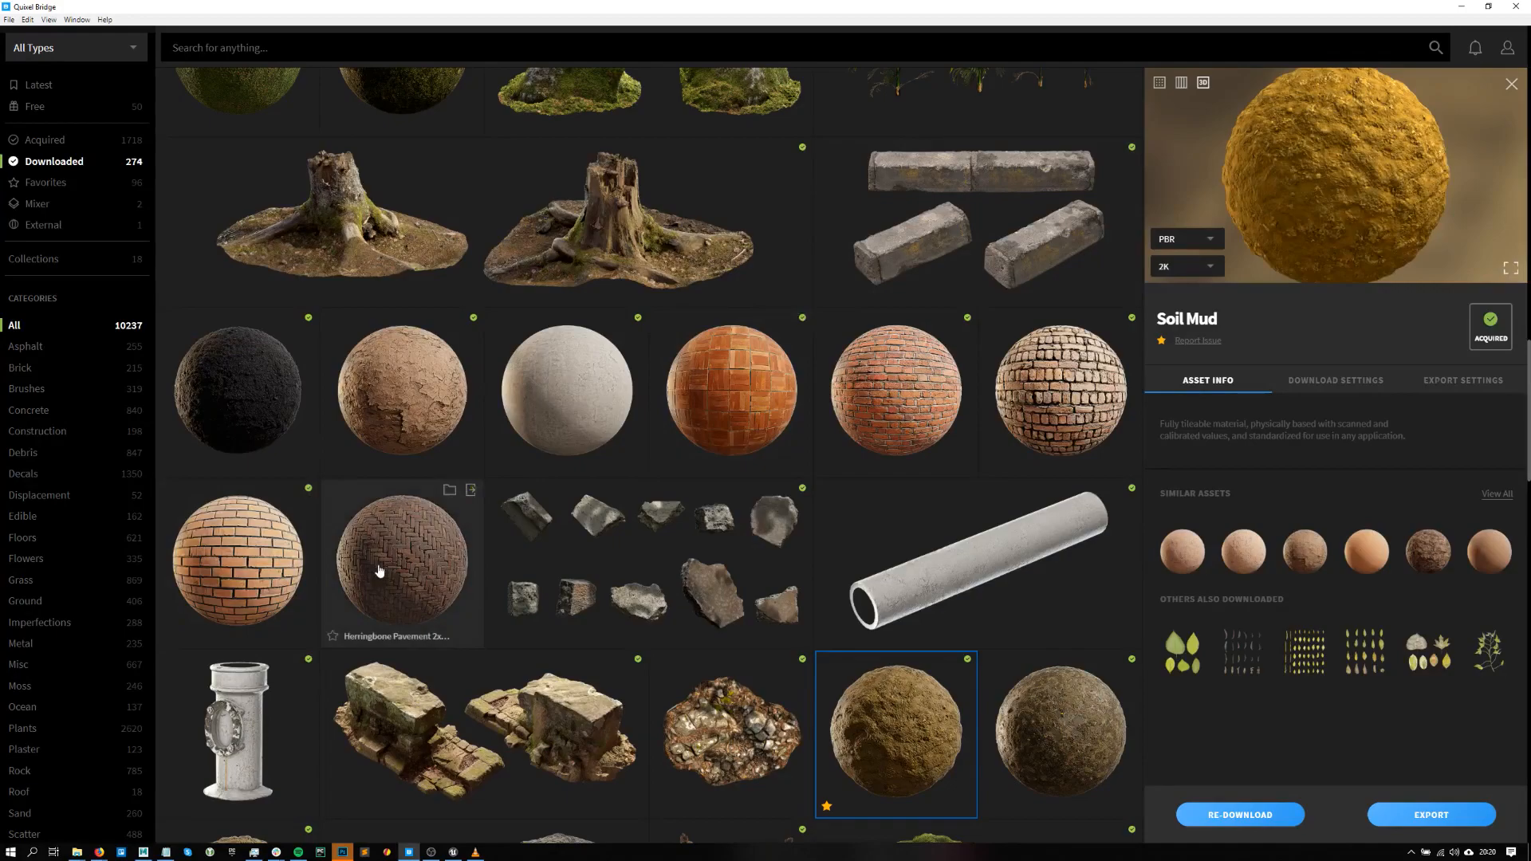
left_click(435, 512)
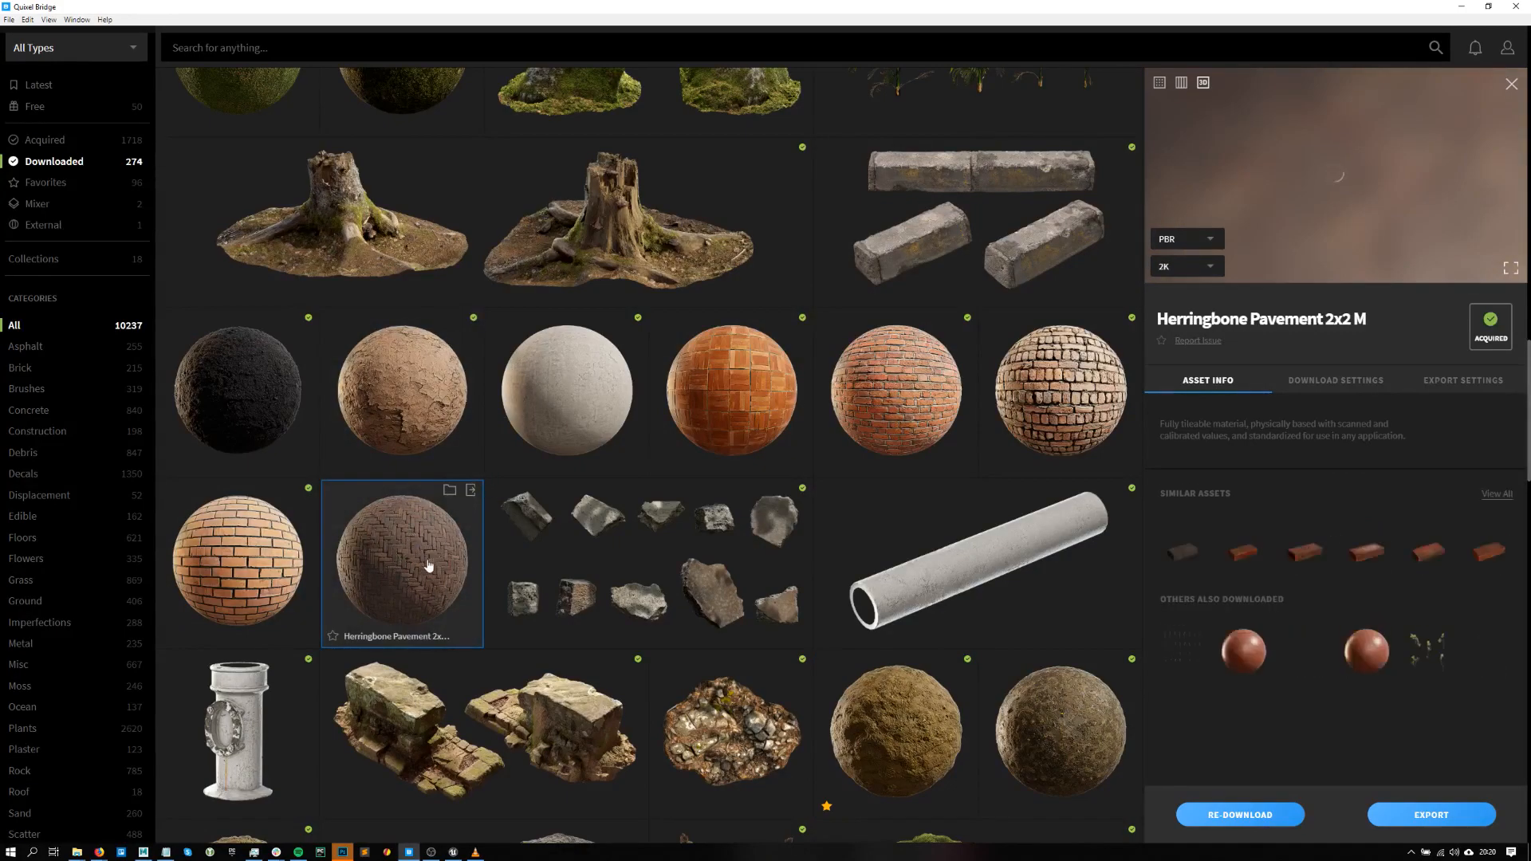
left_click(1510, 268)
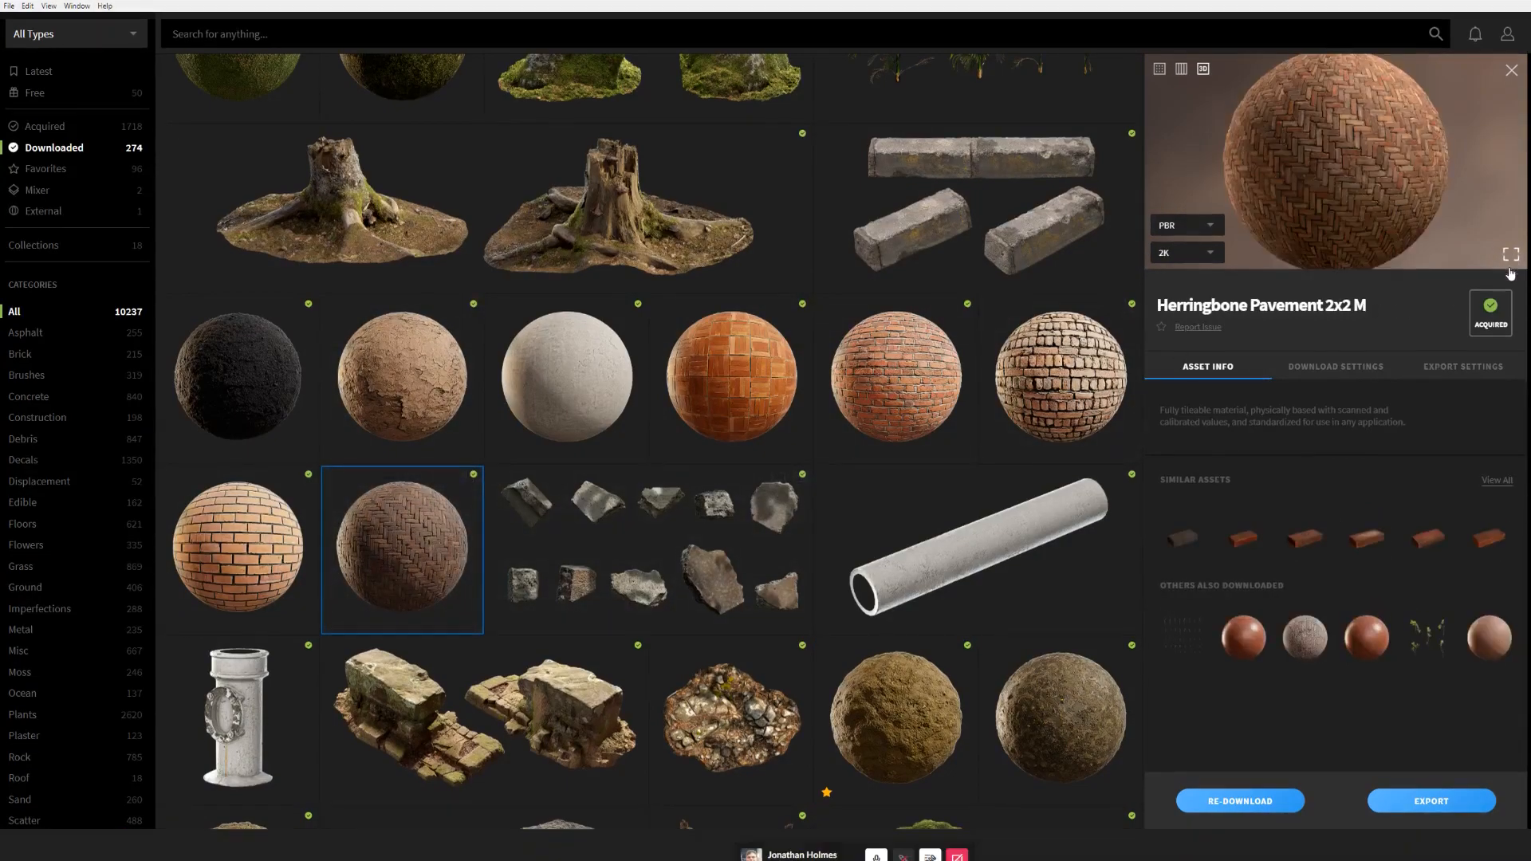
left_click_drag(828, 425, 360, 574)
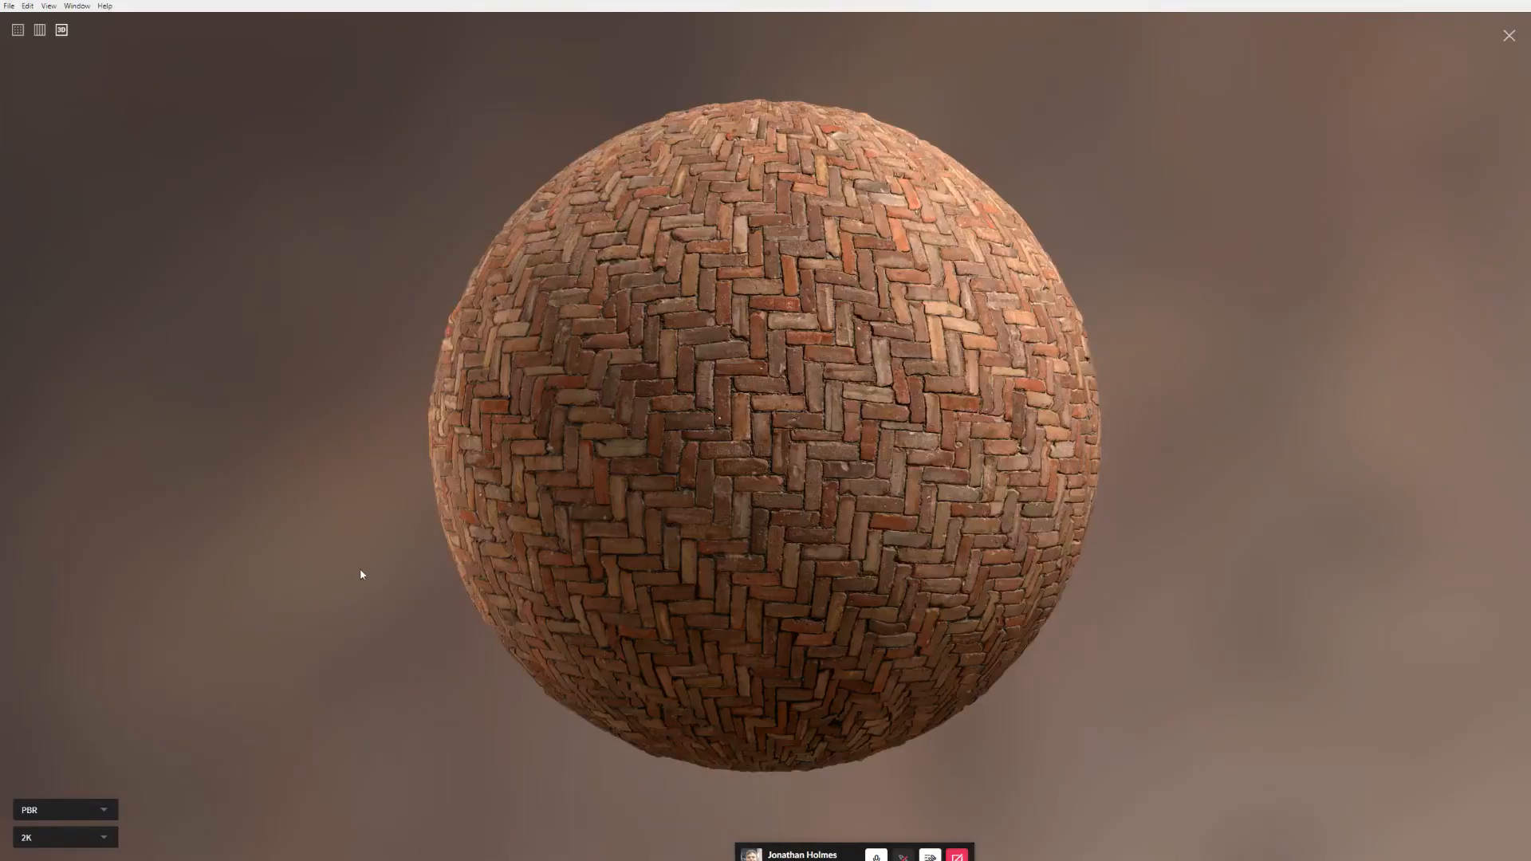
- Switch the herringbone sphere preview from PBR to the Albedo map
left_click(92, 808)
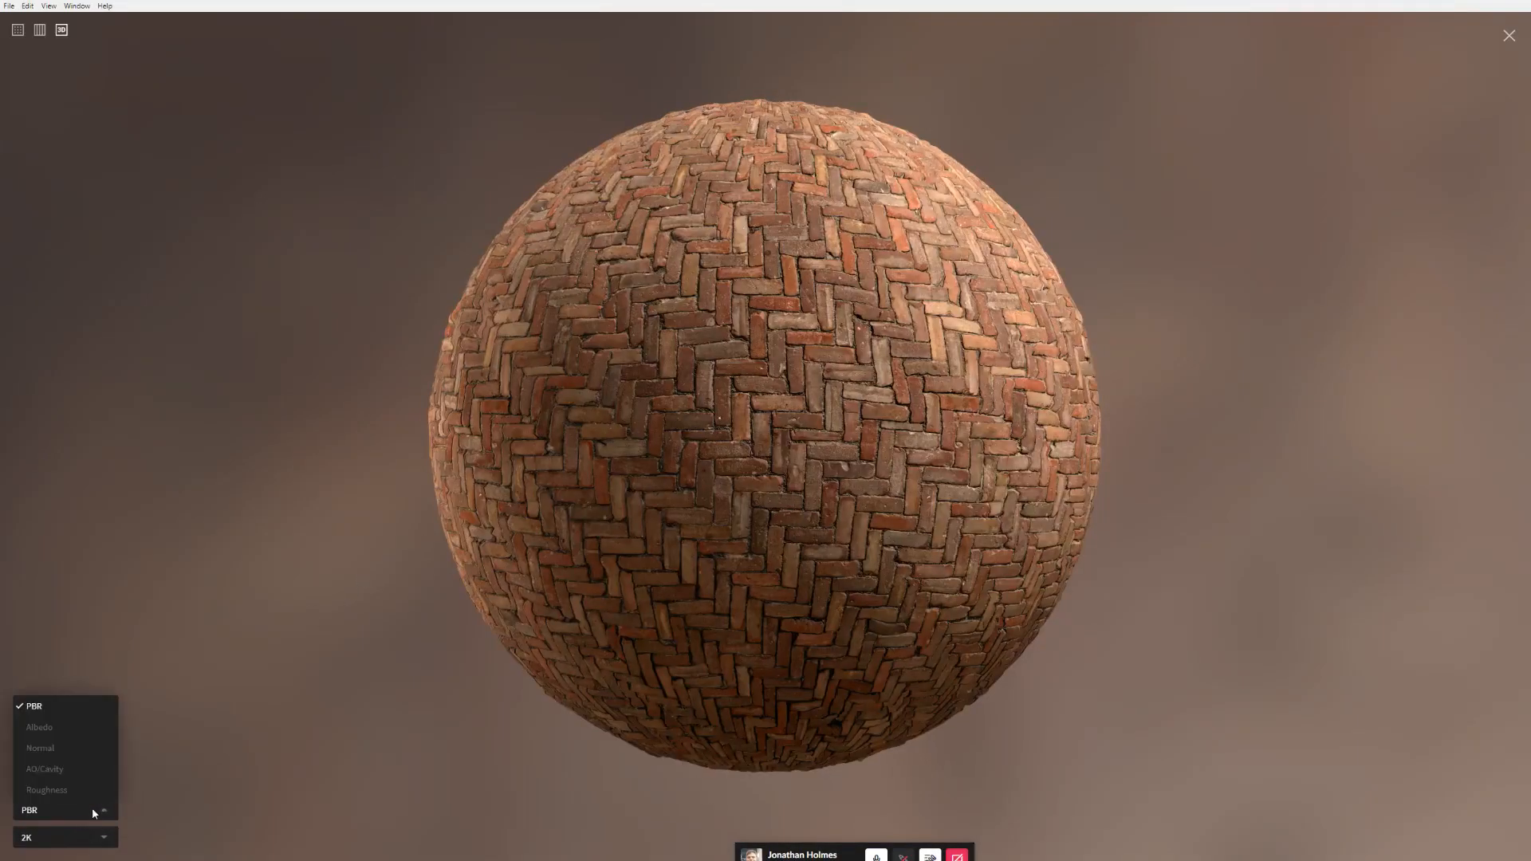
left_click(64, 729)
left_click_drag(809, 504, 629, 524)
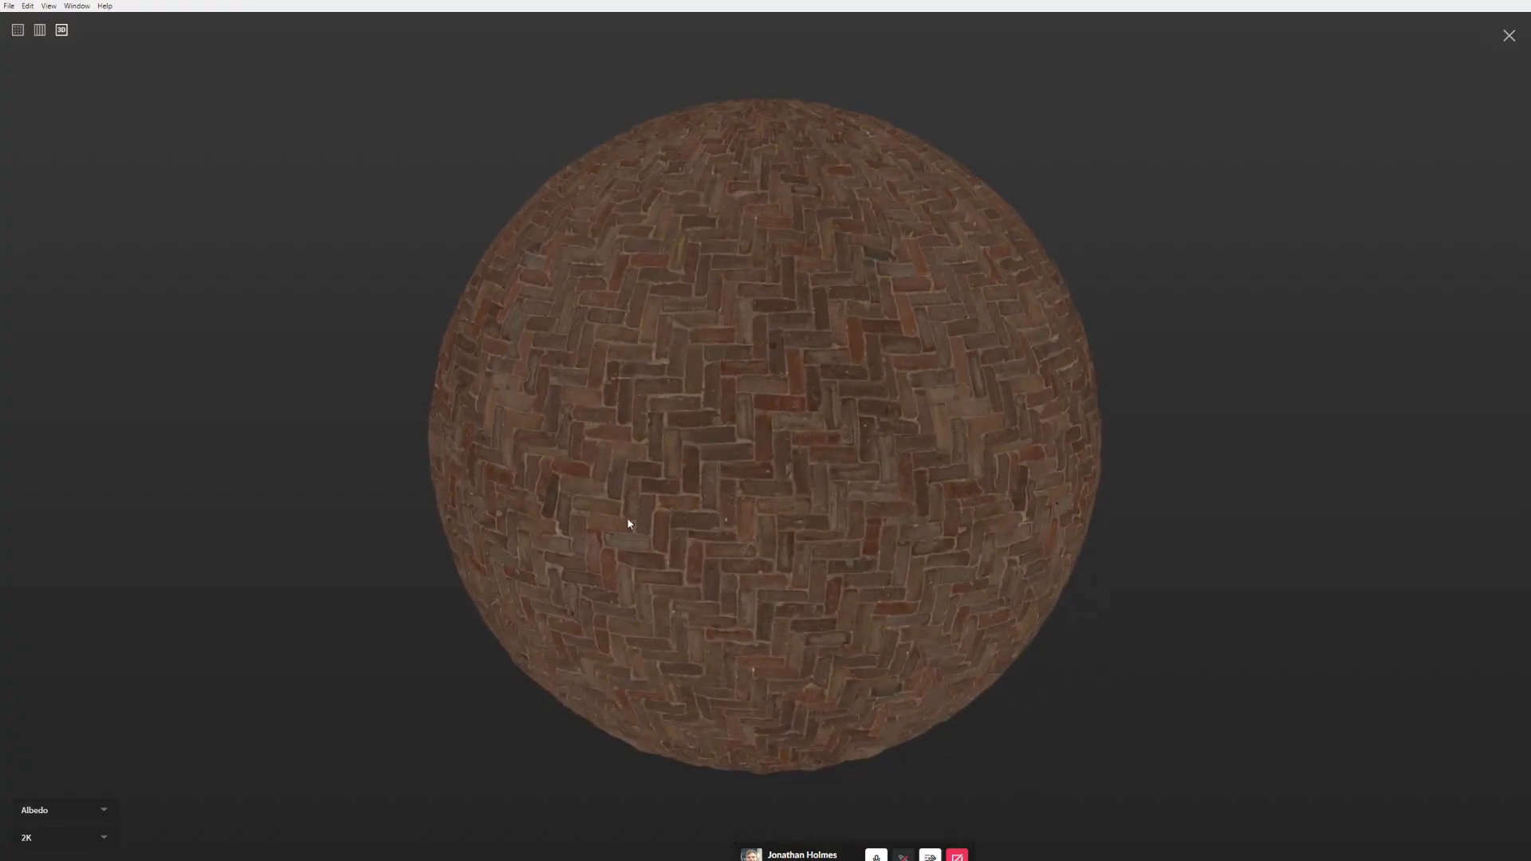
- Examine the albedo texture of the herringbone bricks up close and across the whole sphere
scroll(755, 405, "up", 10)
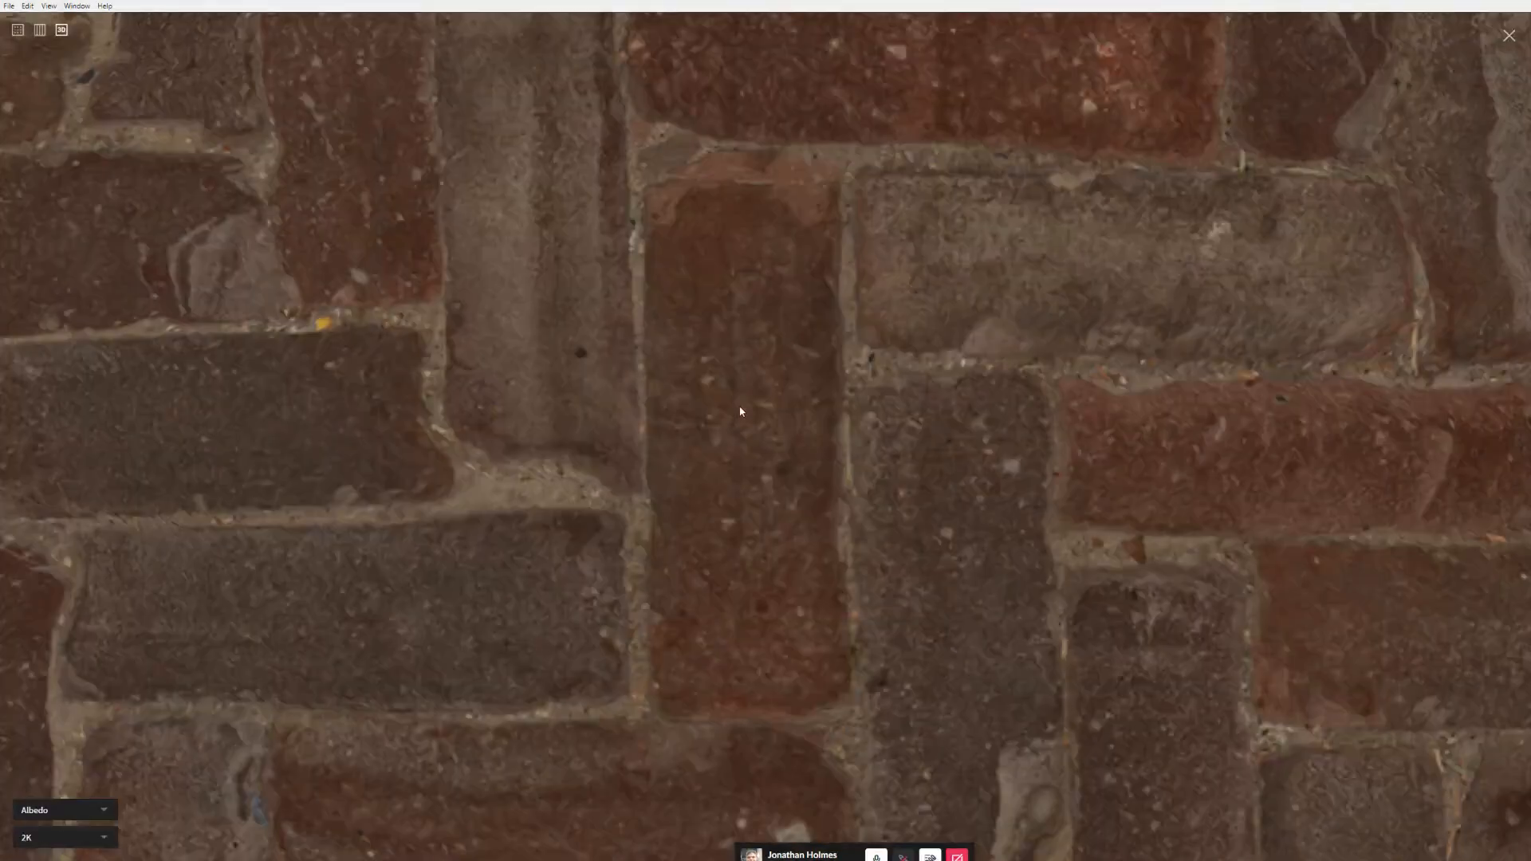
scroll(740, 410, "down", 2)
left_click_drag(733, 401, 750, 465)
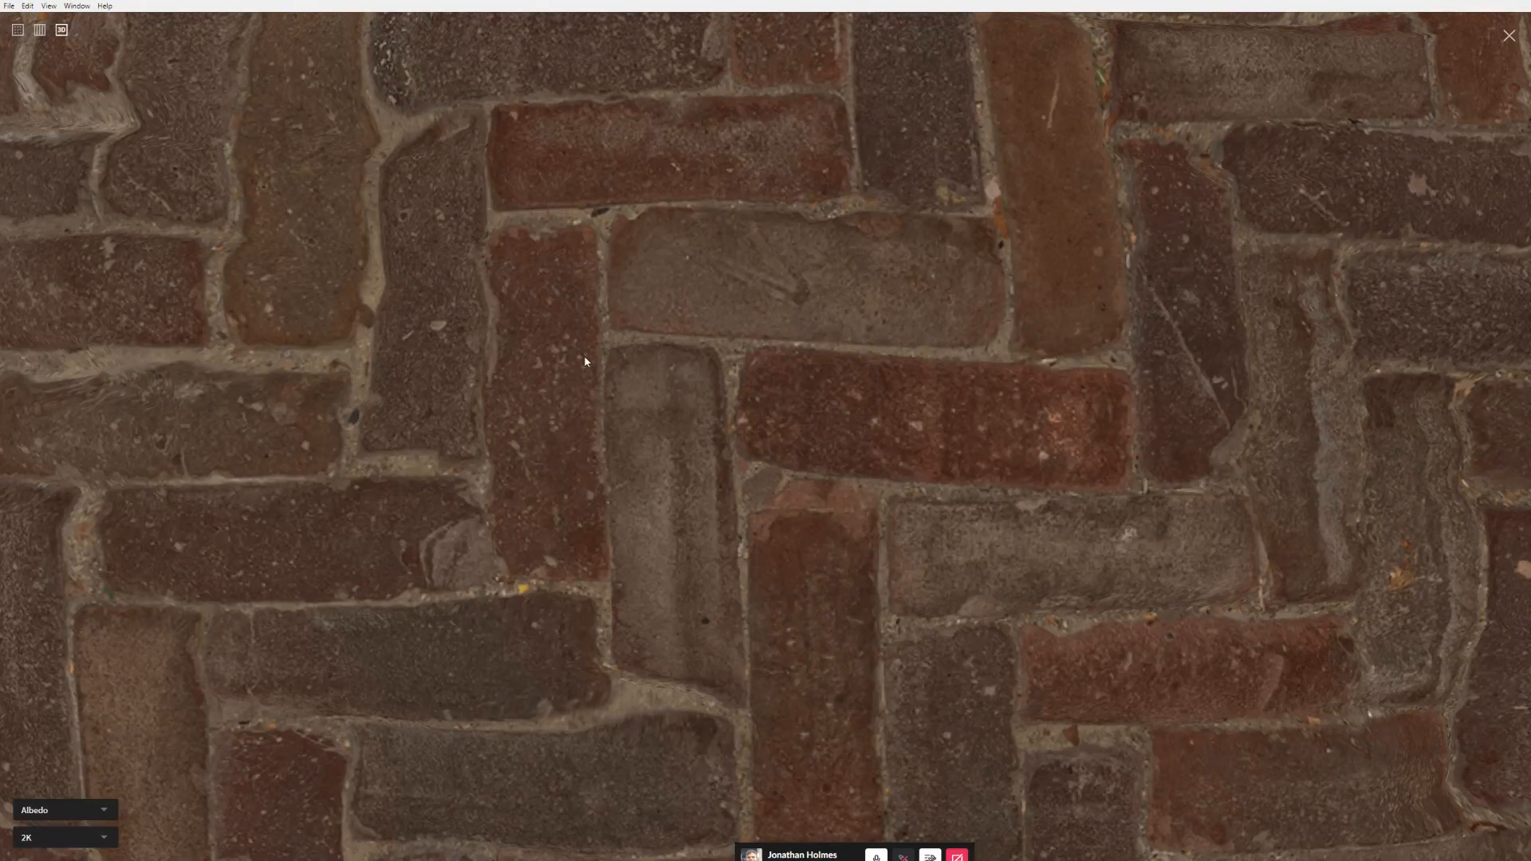
scroll(597, 371, "down", 4)
scroll(619, 395, "up", 4)
left_click_drag(873, 309, 745, 356)
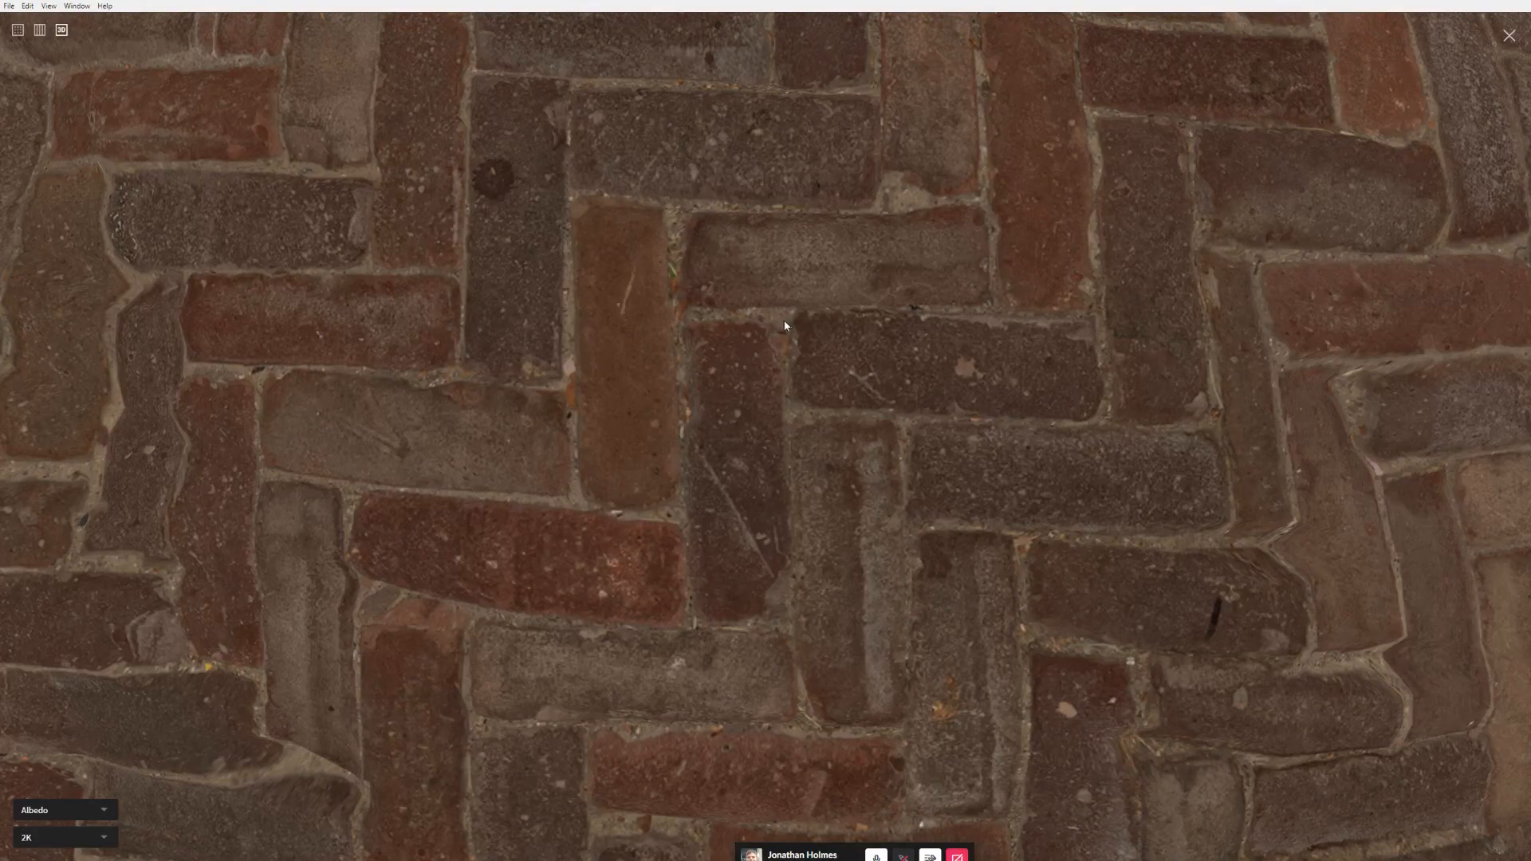
scroll(786, 326, "down", 5)
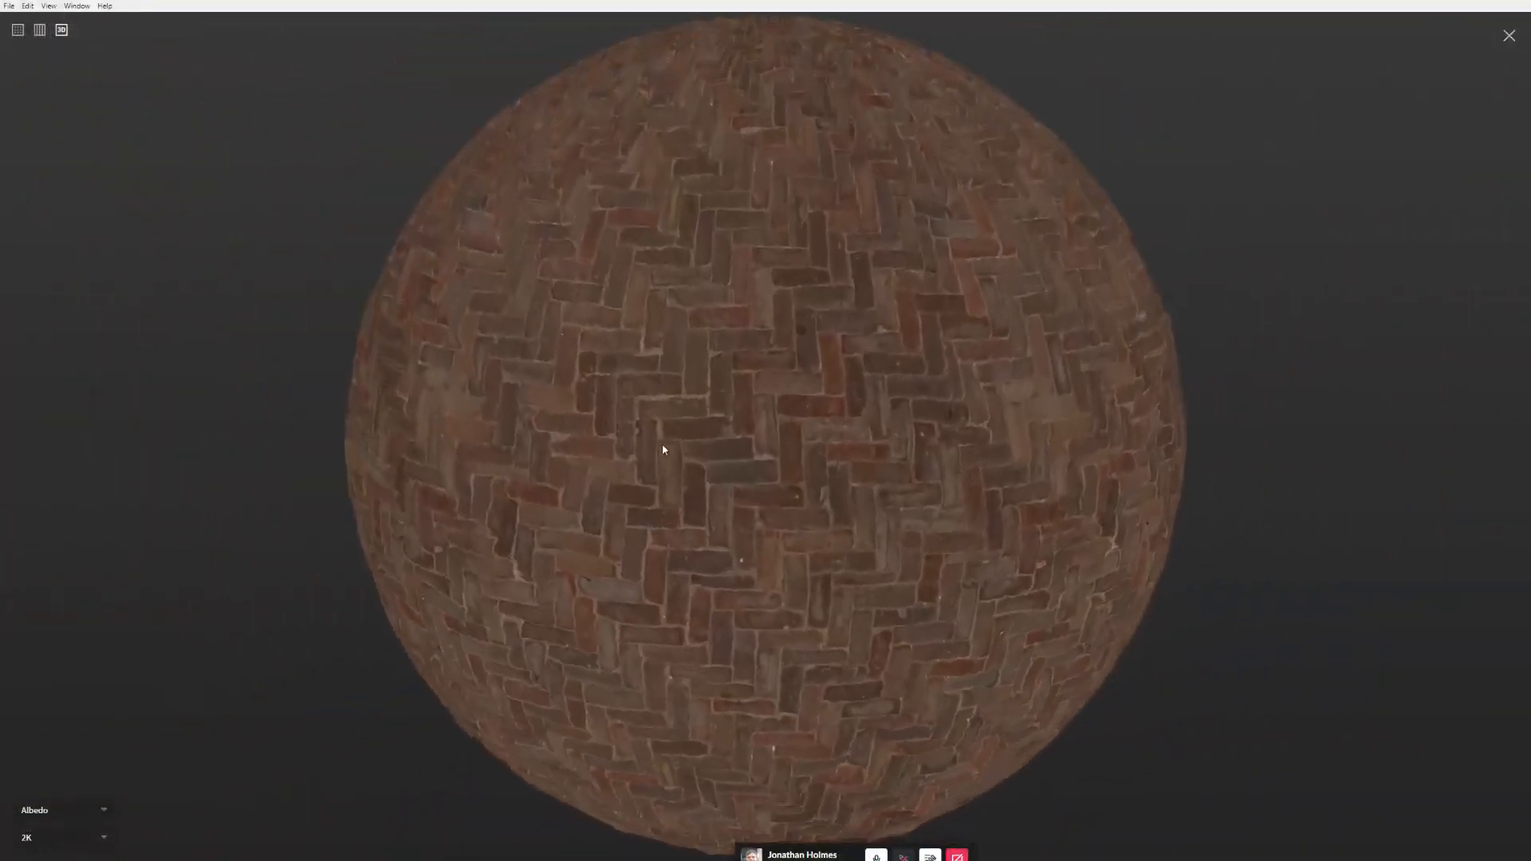
left_click_drag(663, 449, 667, 412)
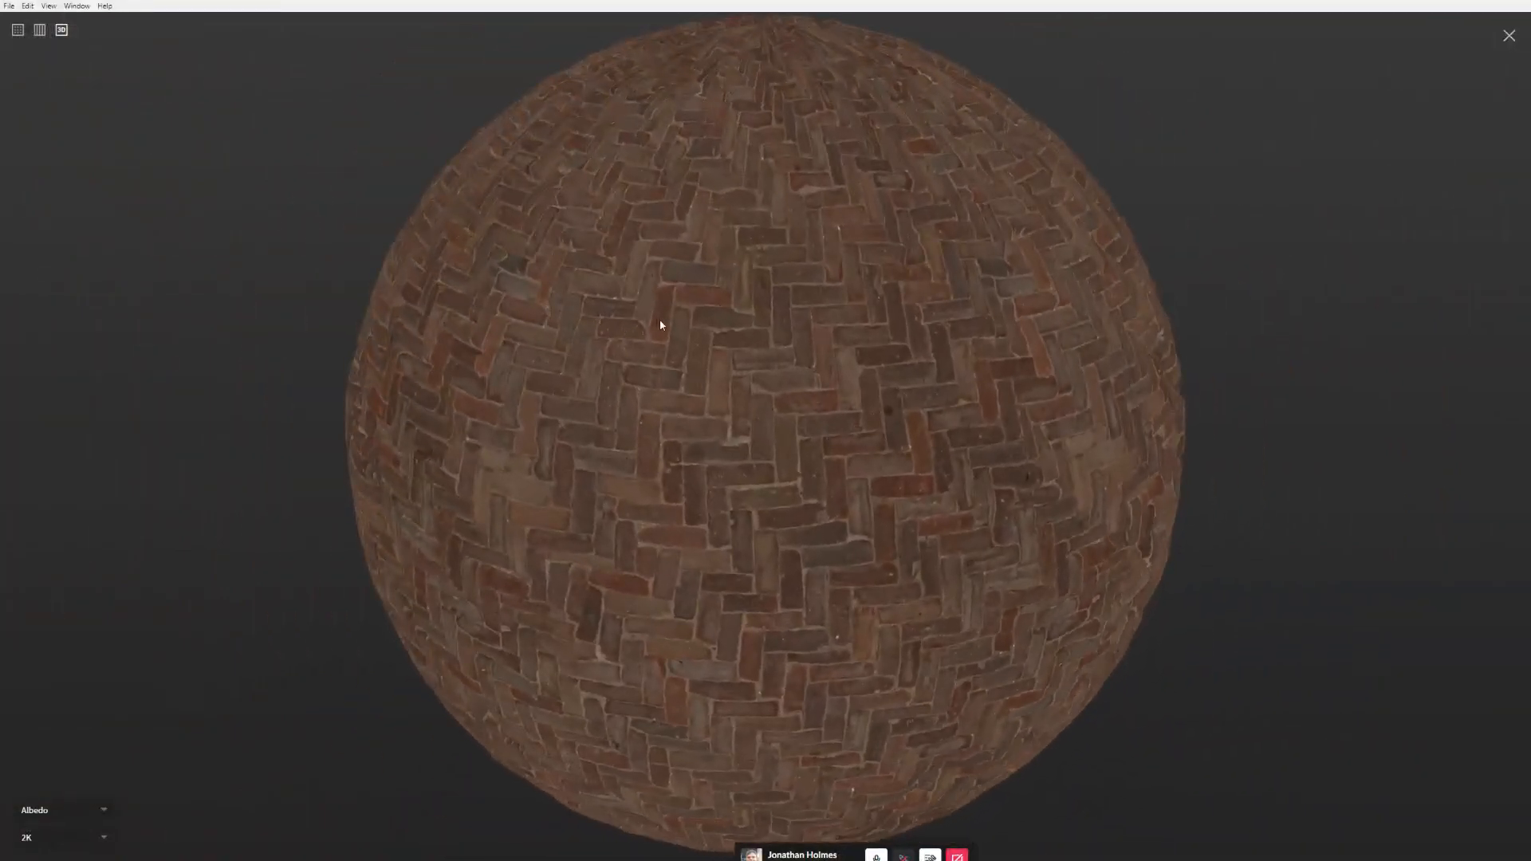
- View the first two still renders of Herringbone Pavement 2x2 M, and close the asset's preview and details
left_click(18, 30)
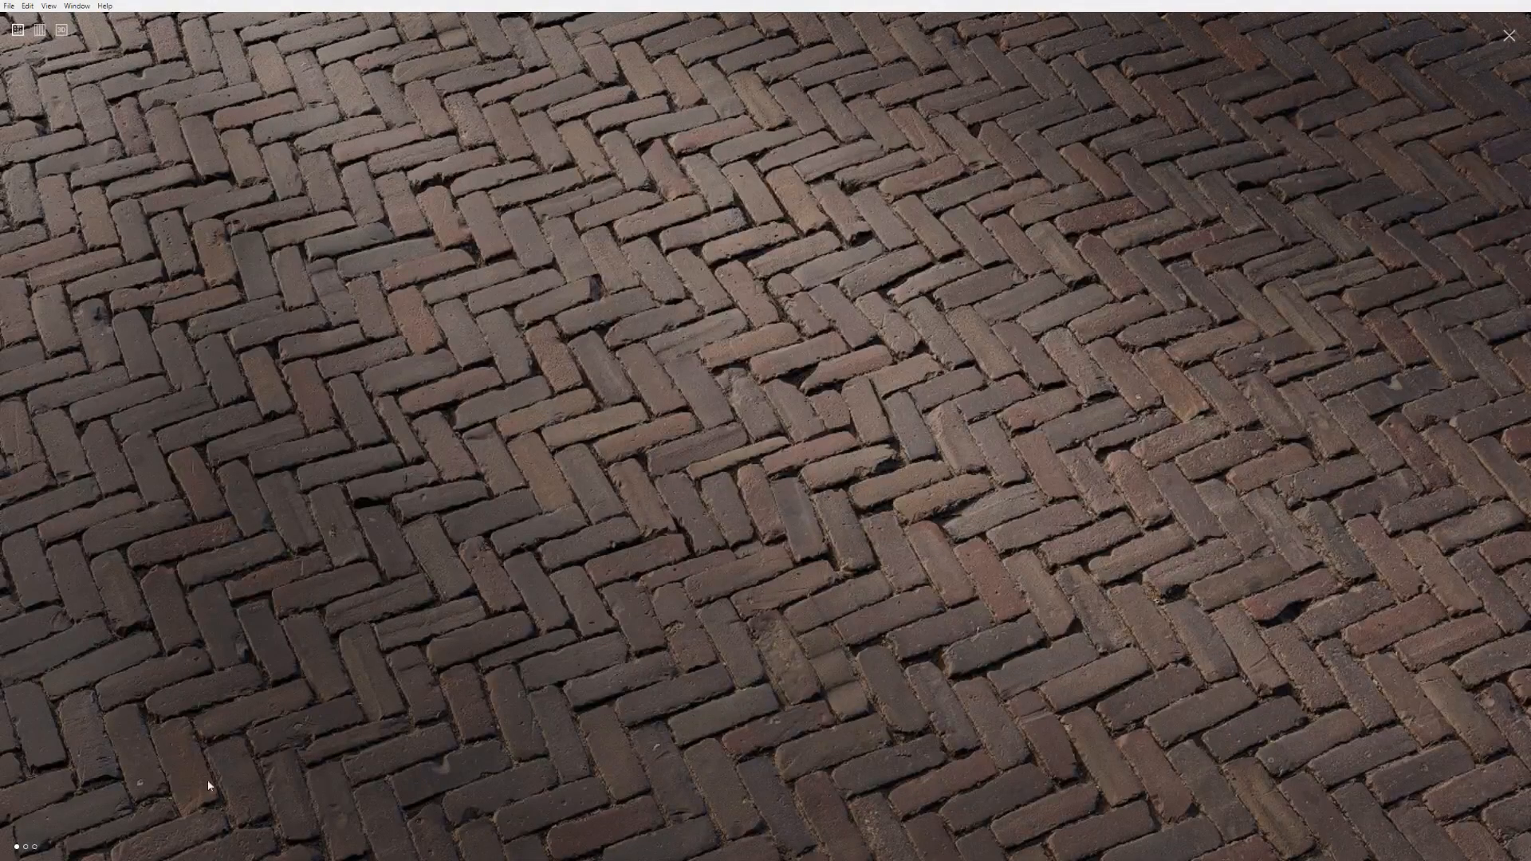
left_click(26, 848)
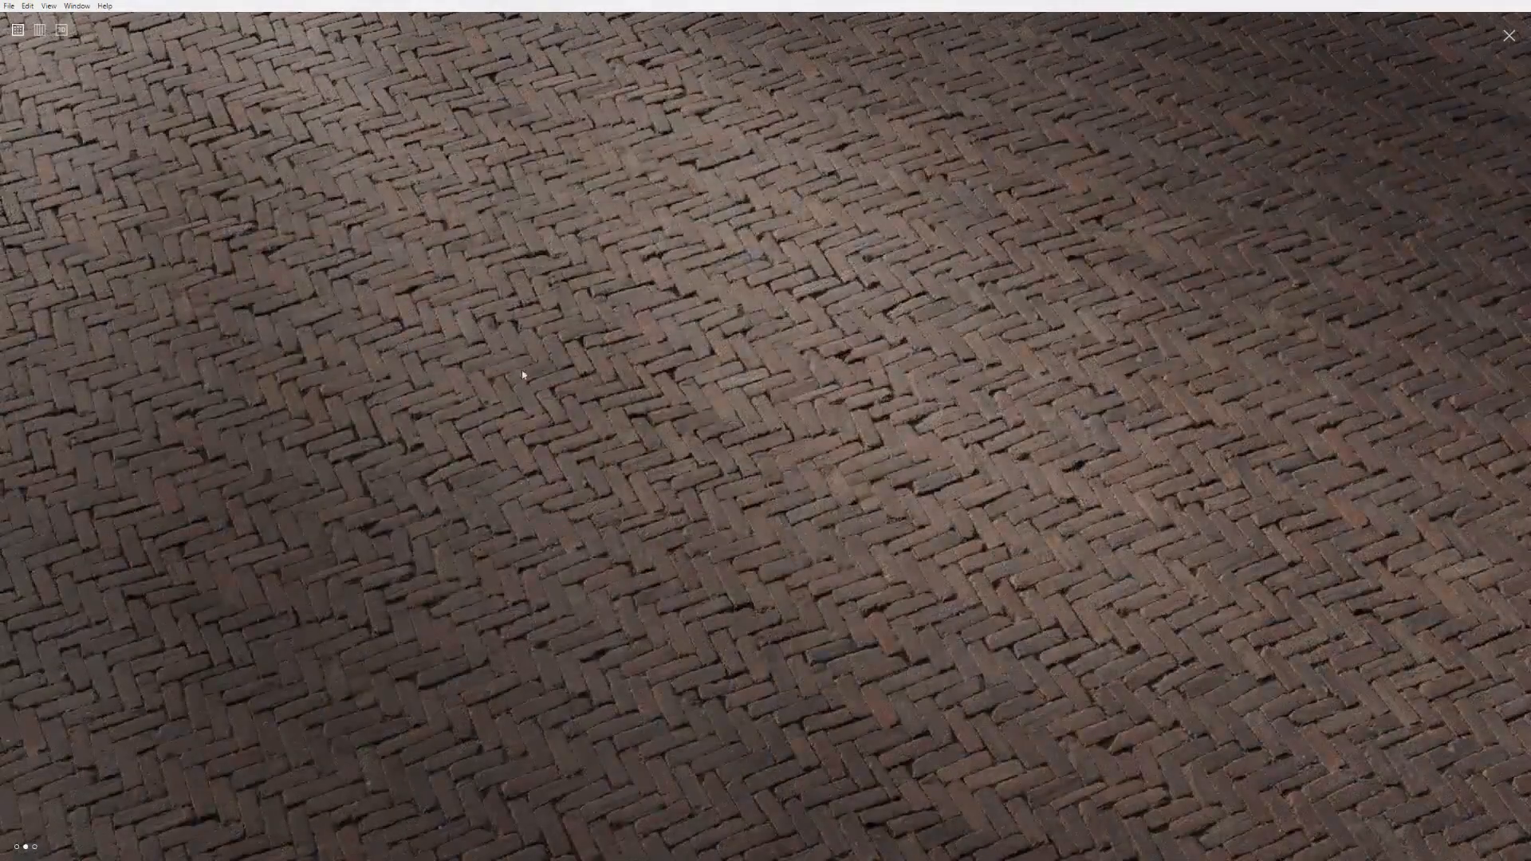
key("Escape")
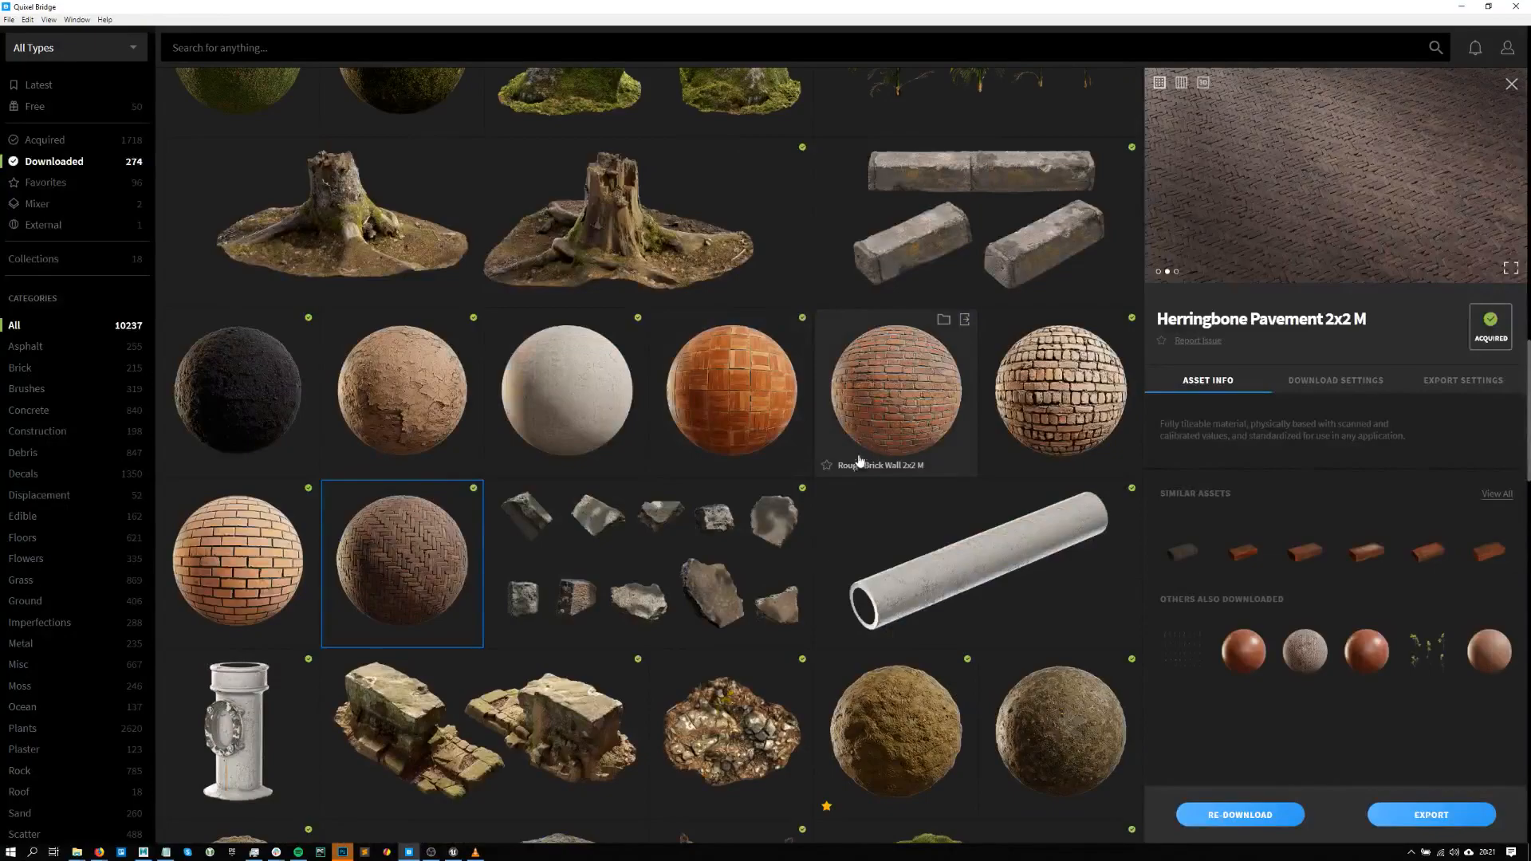
left_click(1512, 85)
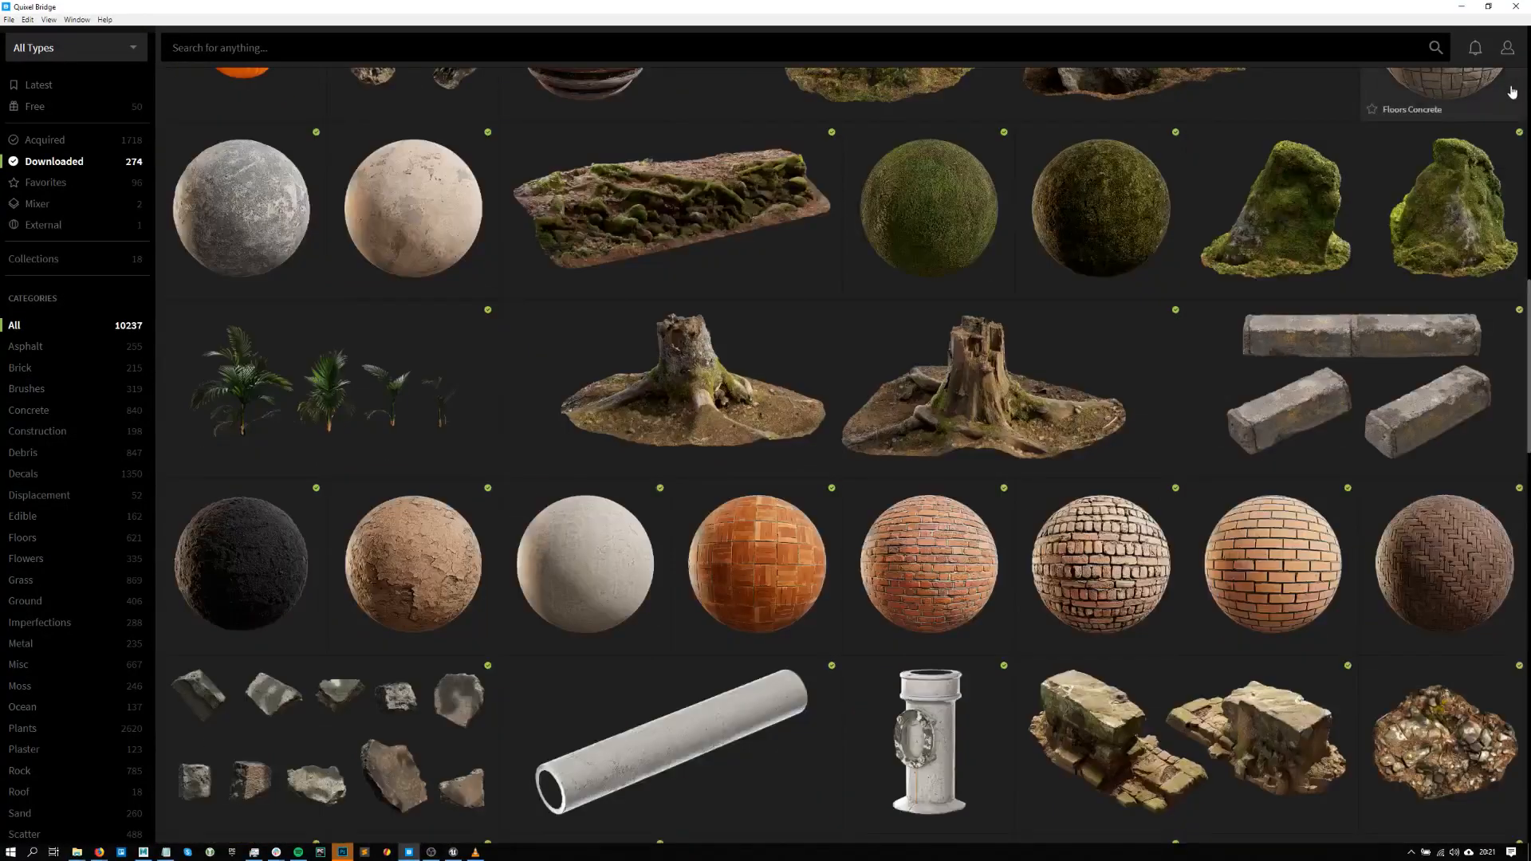
scroll(1036, 343, "up", 2)
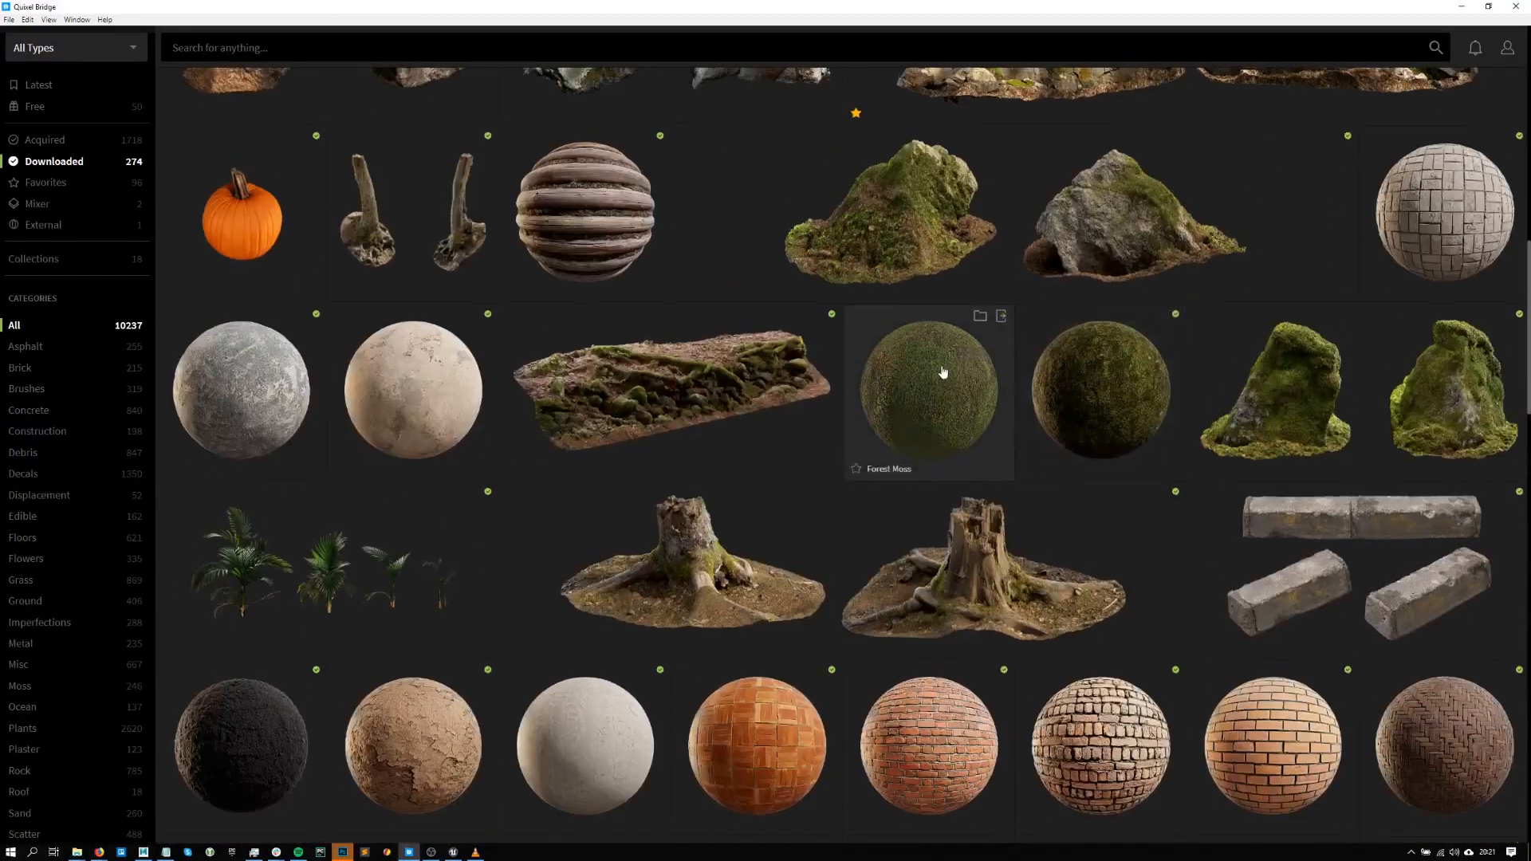
scroll(917, 367, "up", 3)
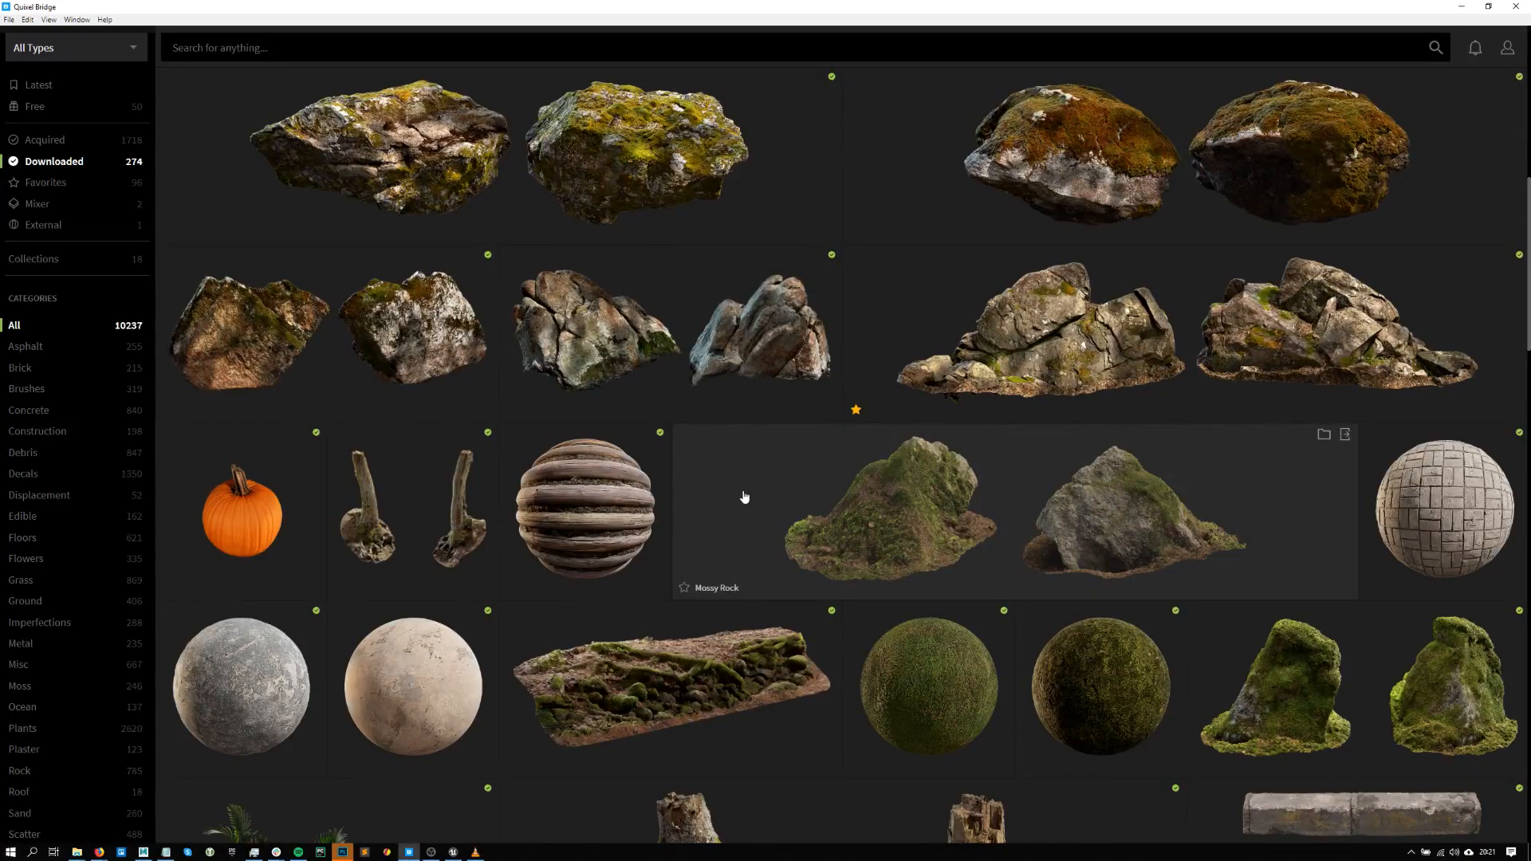
scroll(798, 478, "down", 3)
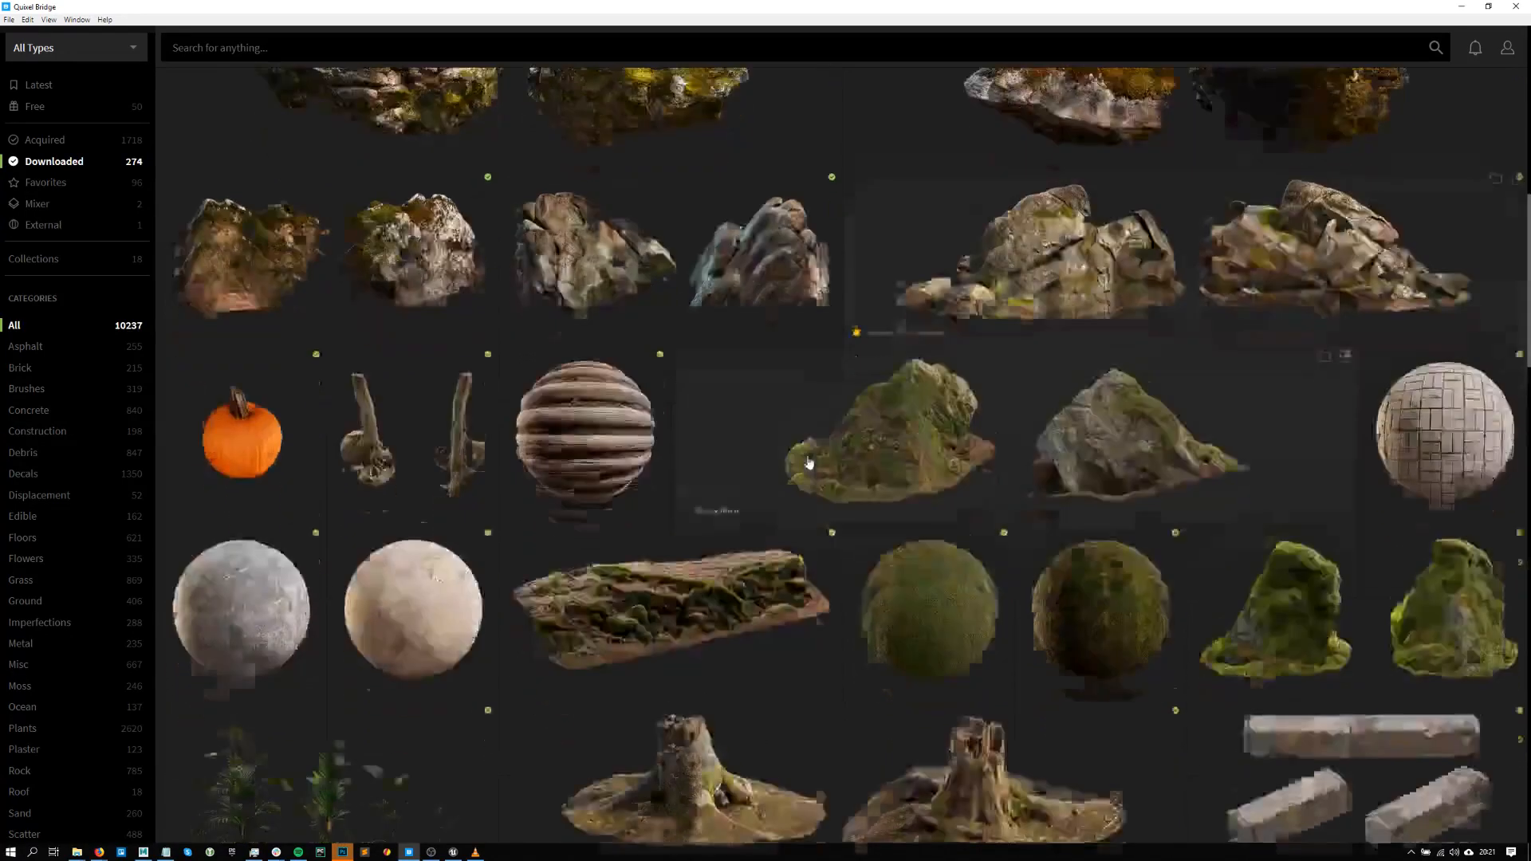
scroll(779, 490, "down", 3)
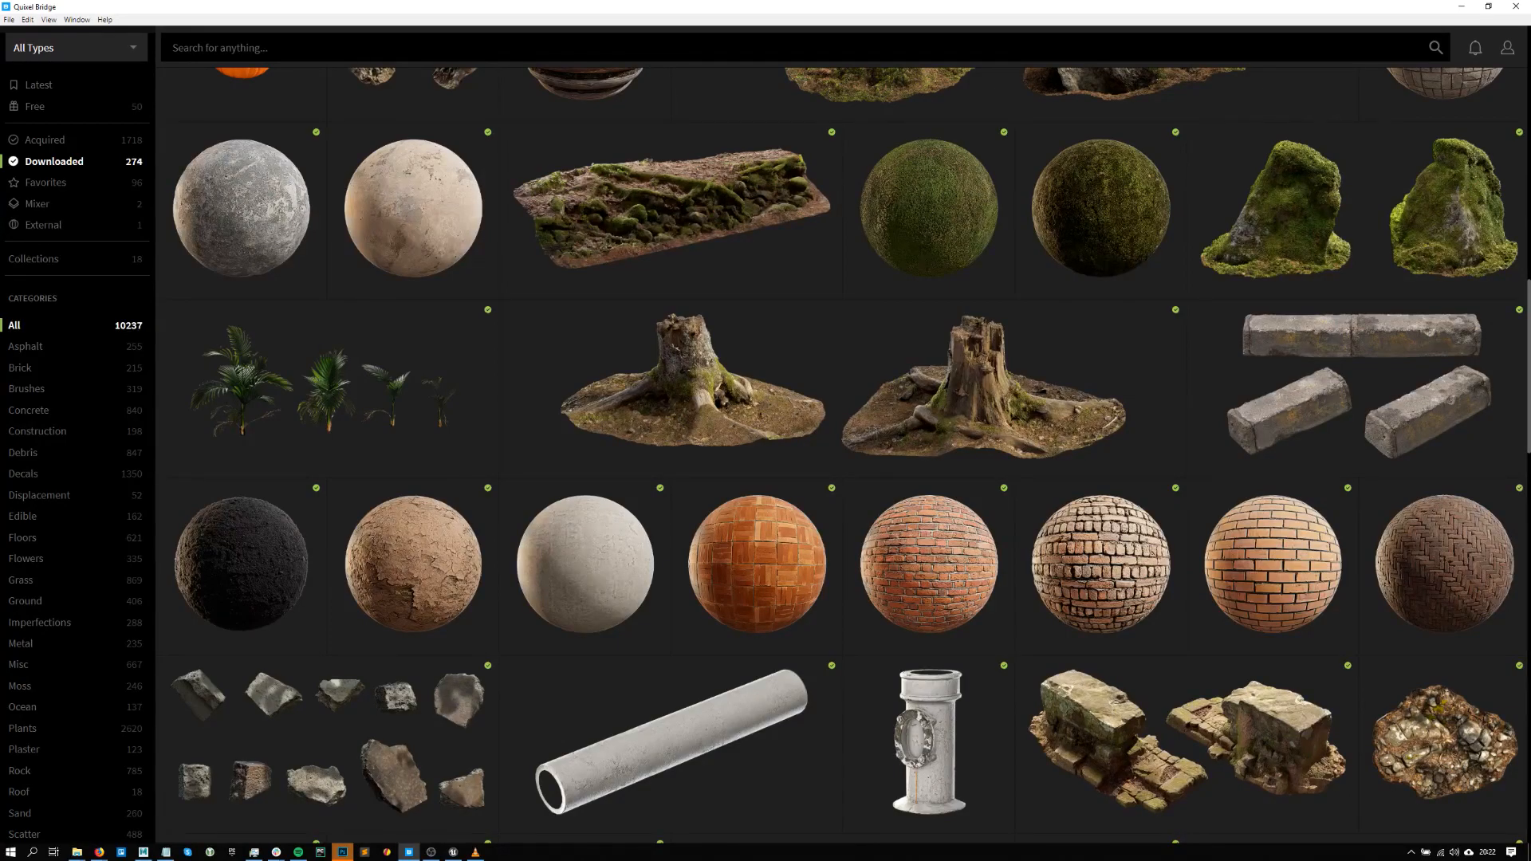
key("alt+Tab")
scroll(973, 410, "up", 2)
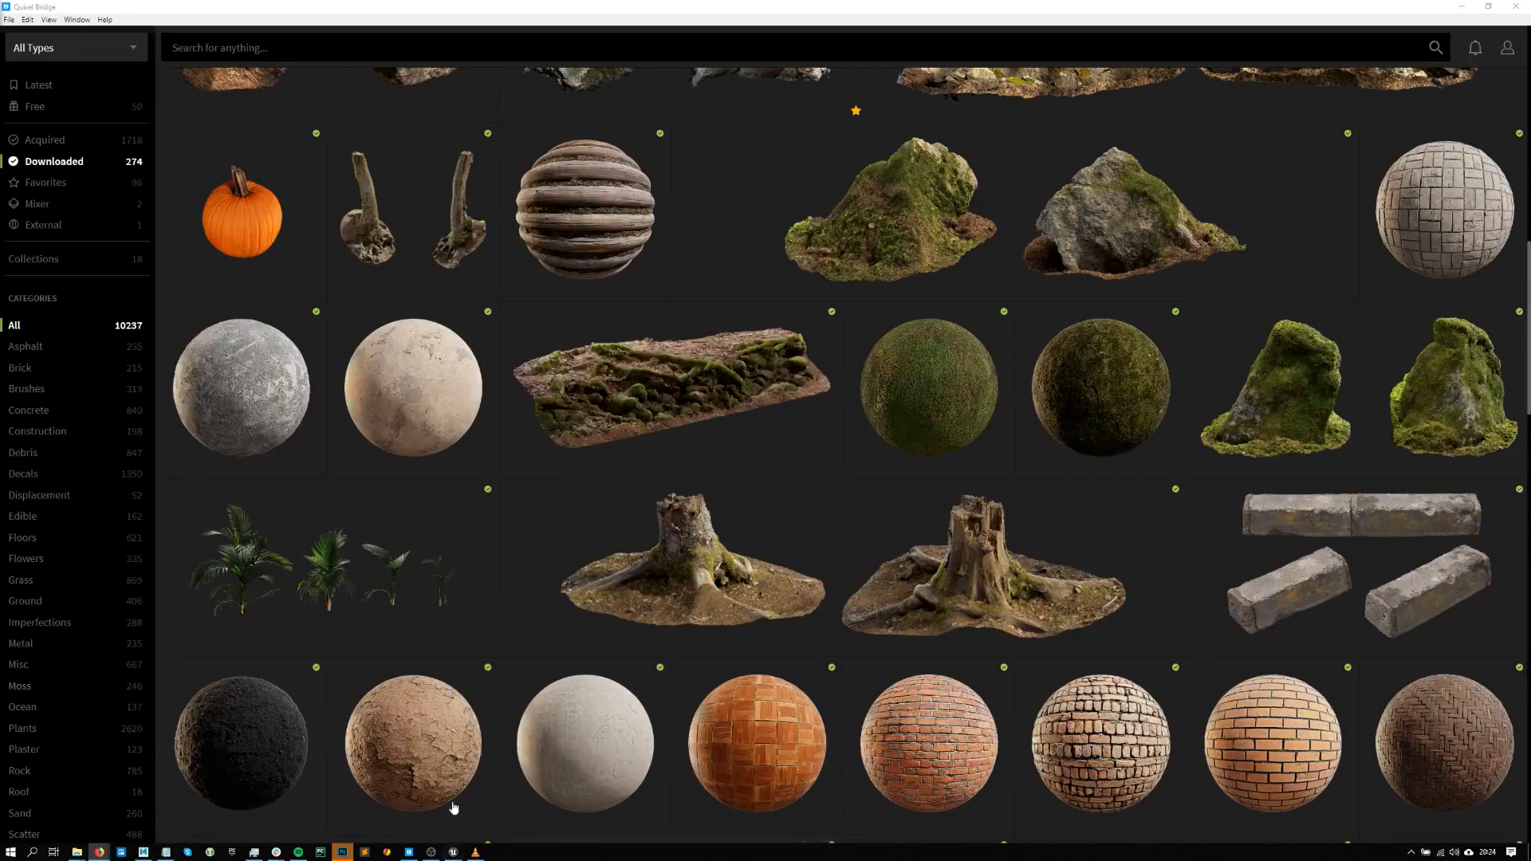
- Switch to Unreal Editor and place the 09_Leakage_skphbg3c decal instance from Megascans/Decal at the edge of the mossy ground
left_click(453, 851)
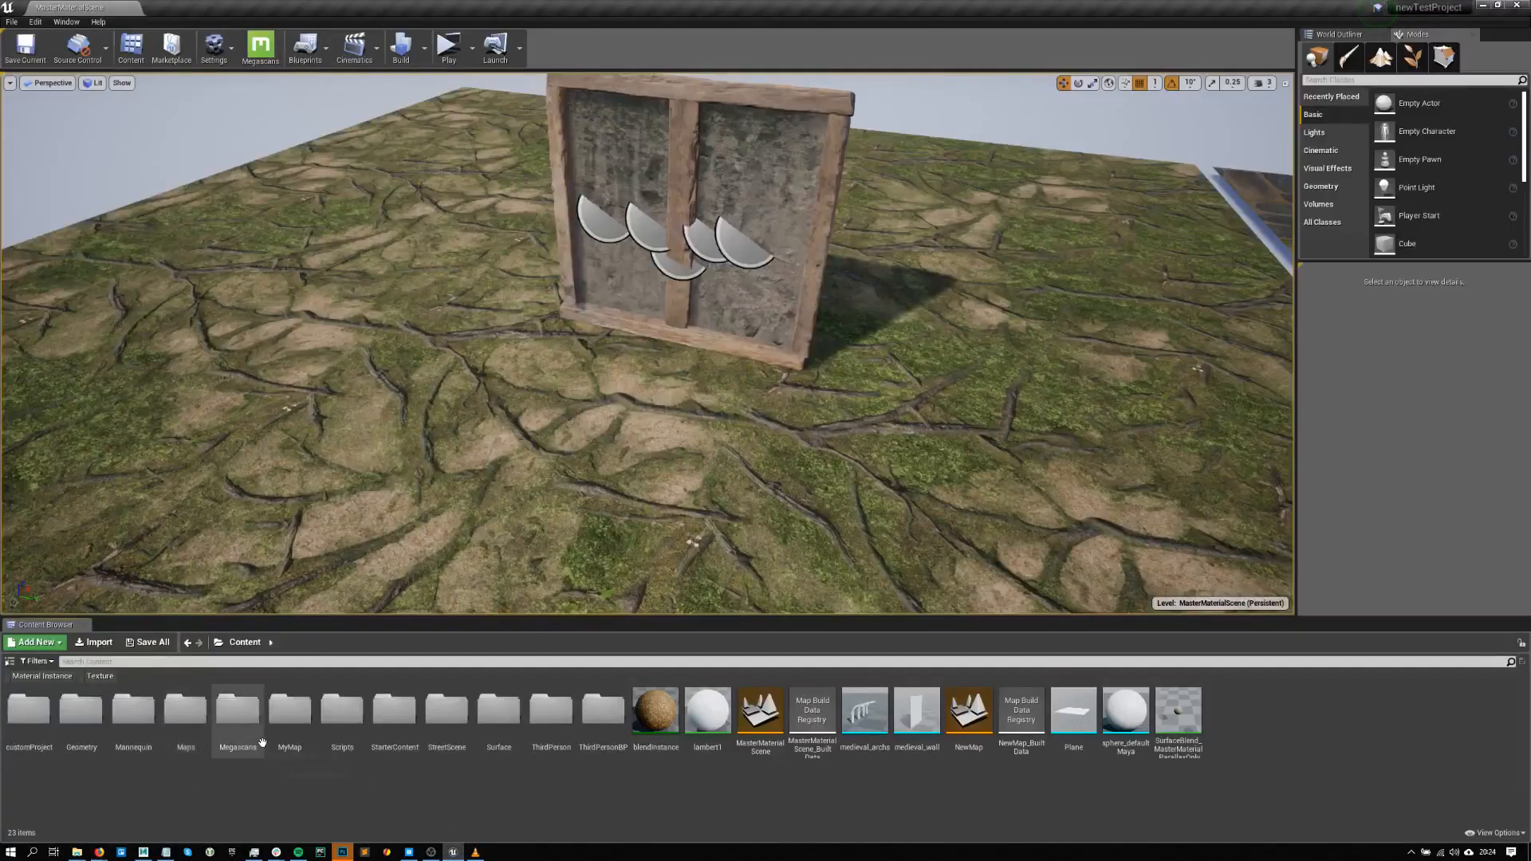
double_click(239, 722)
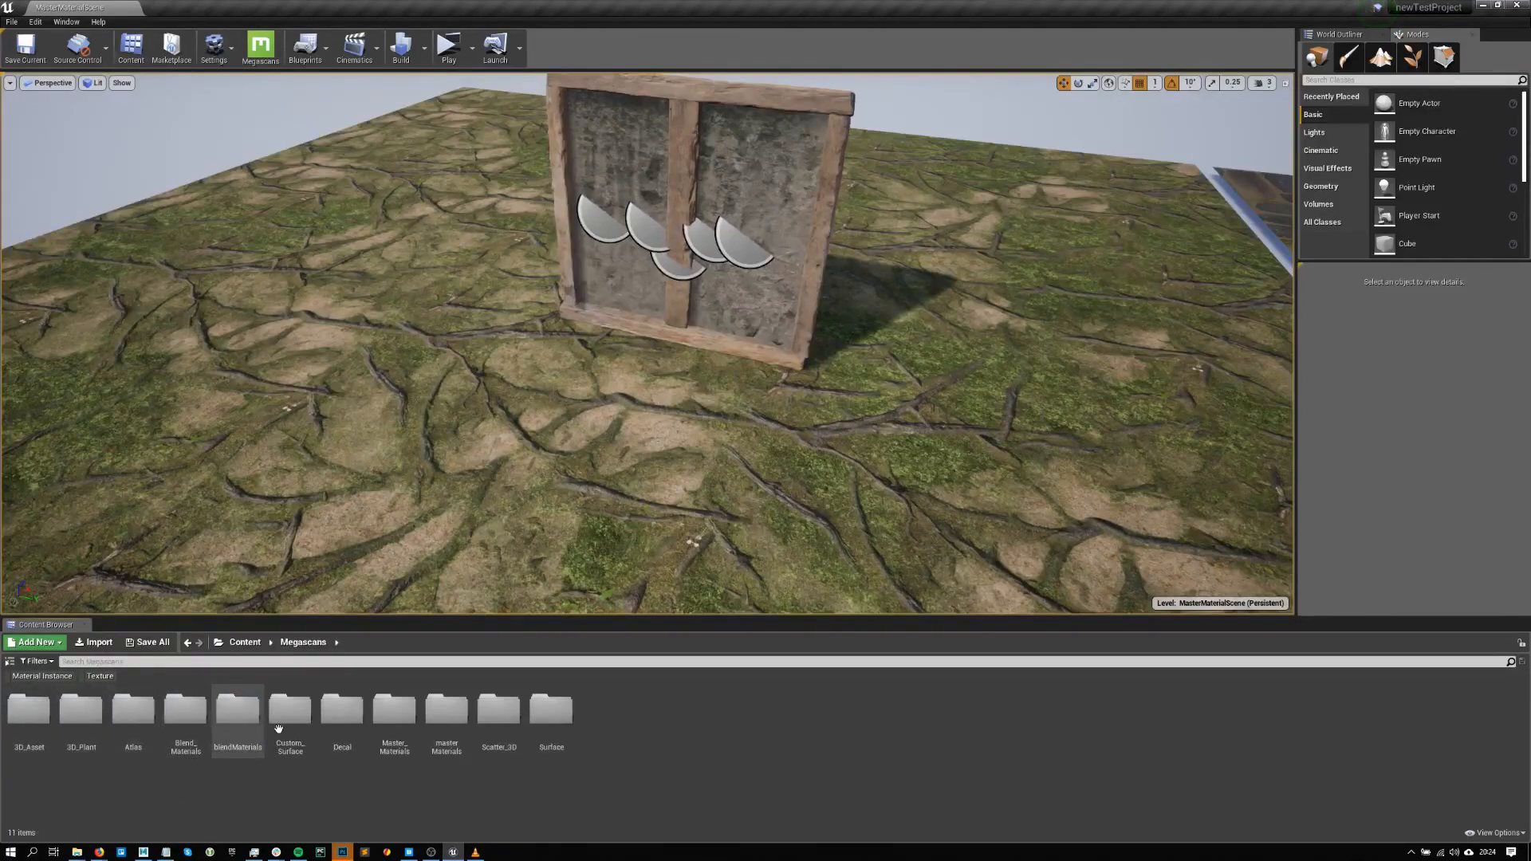
double_click(342, 717)
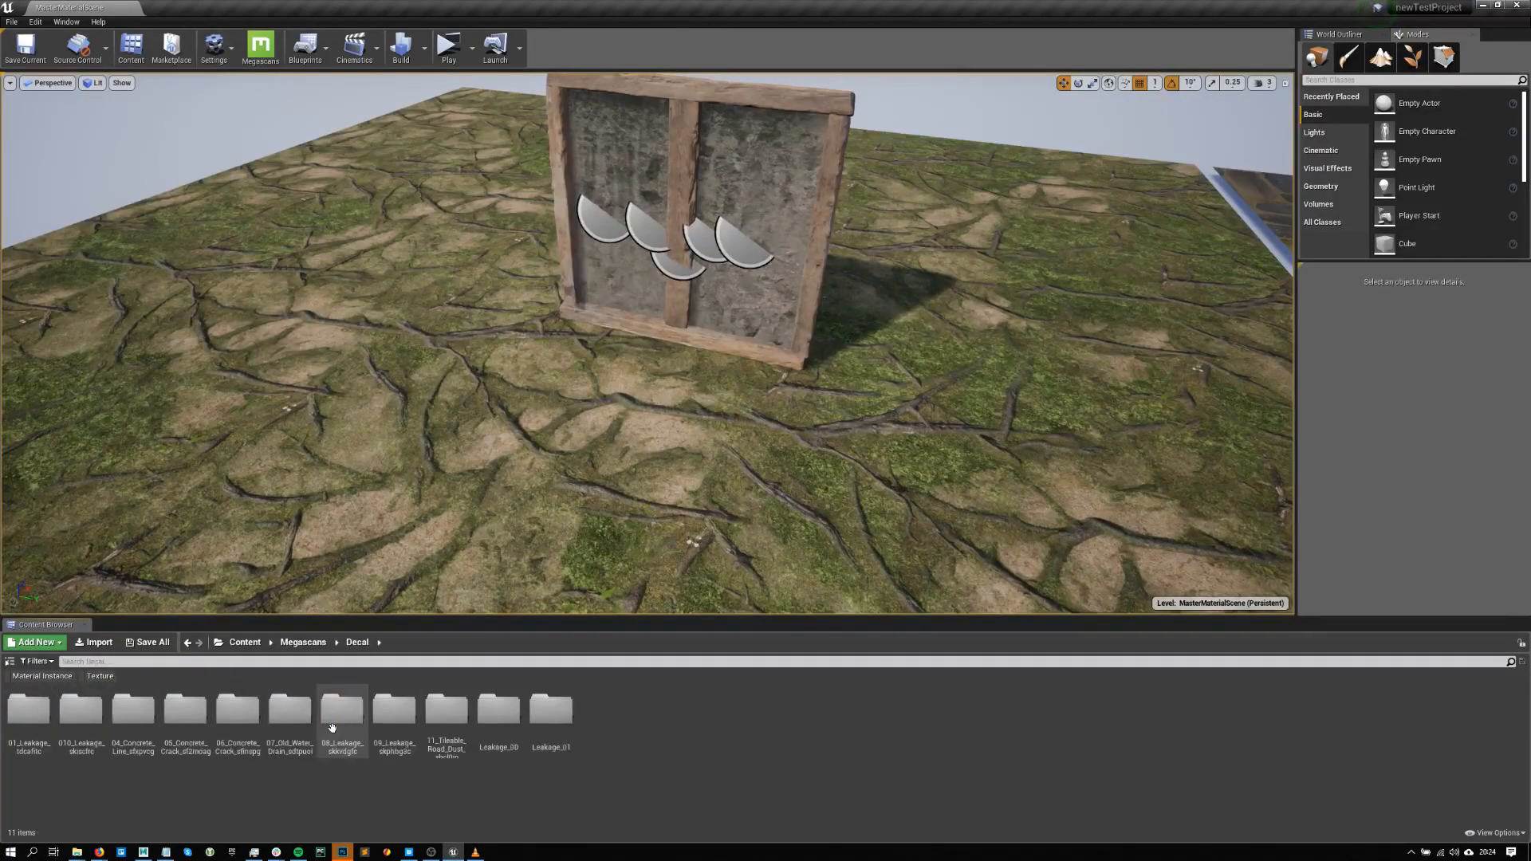
double_click(392, 717)
right_click_drag(447, 359, 493, 415)
left_click(47, 750)
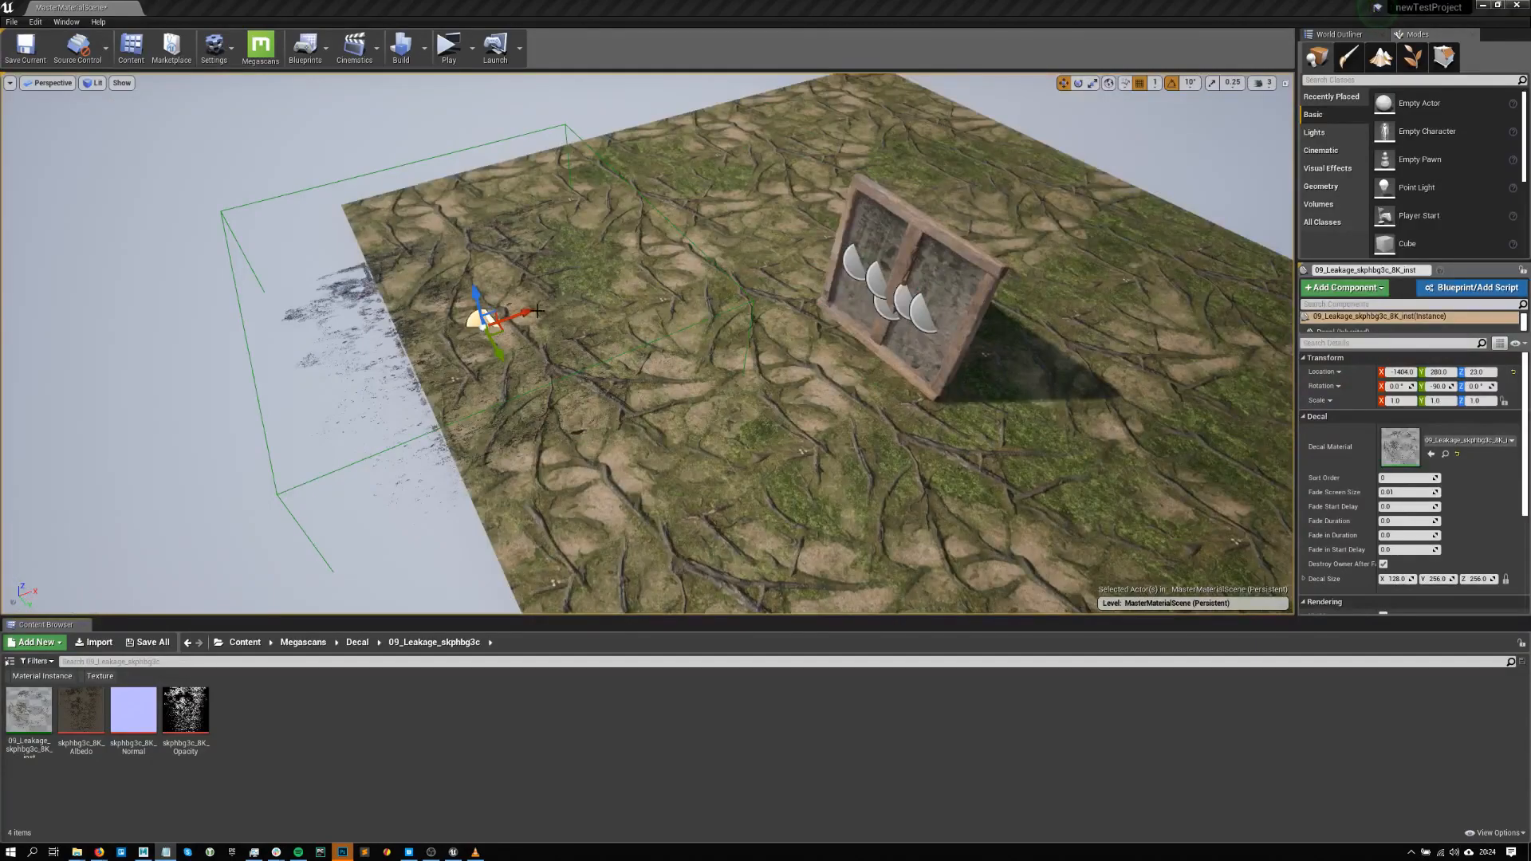
- Delete the leakage decal at the ground's edge and place a new 09_Leakage_skphbg3c instance farther onto the mossy ground
mouse_move(319, 343)
right_mouse_down()
mouse_move(335, 350)
mouse_move(319, 343)
right_mouse_up()
key("Delete")
left_click(11, 728)
left_click_drag(12, 727, 650, 368)
left_click_drag(705, 325, 574, 335, "alt")
right_click_drag(574, 359, 718, 360)
scroll(575, 360, "down", 6)
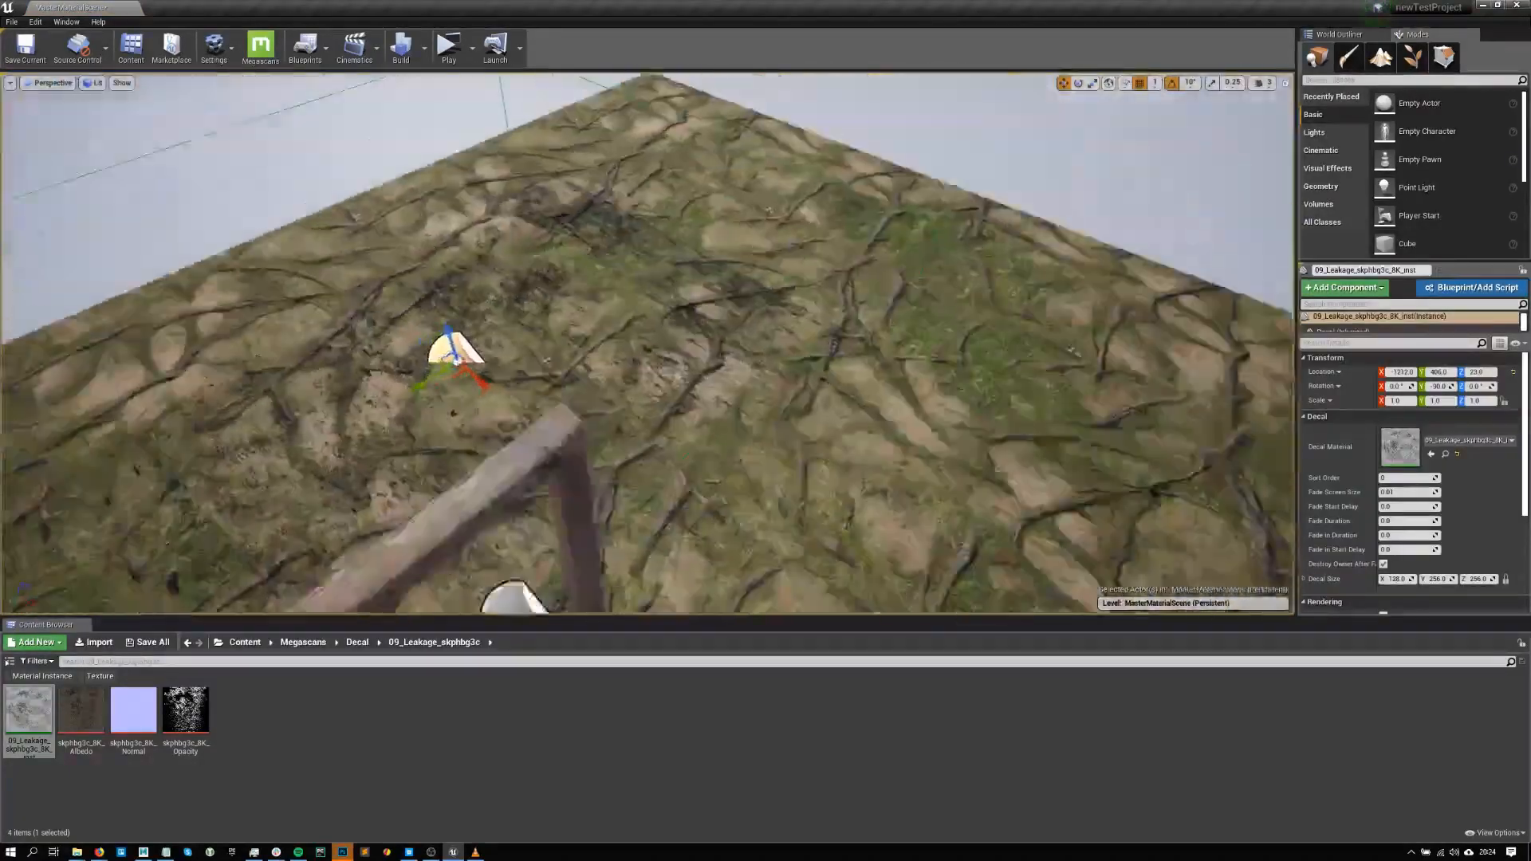
- Examine how the leakage decal projects onto the mossy ground, up close and from farther away
scroll(574, 360, "up", 8)
scroll(574, 360, "down", 6)
scroll(574, 359, "up", 3)
left_click_drag(574, 360, 554, 413, "alt")
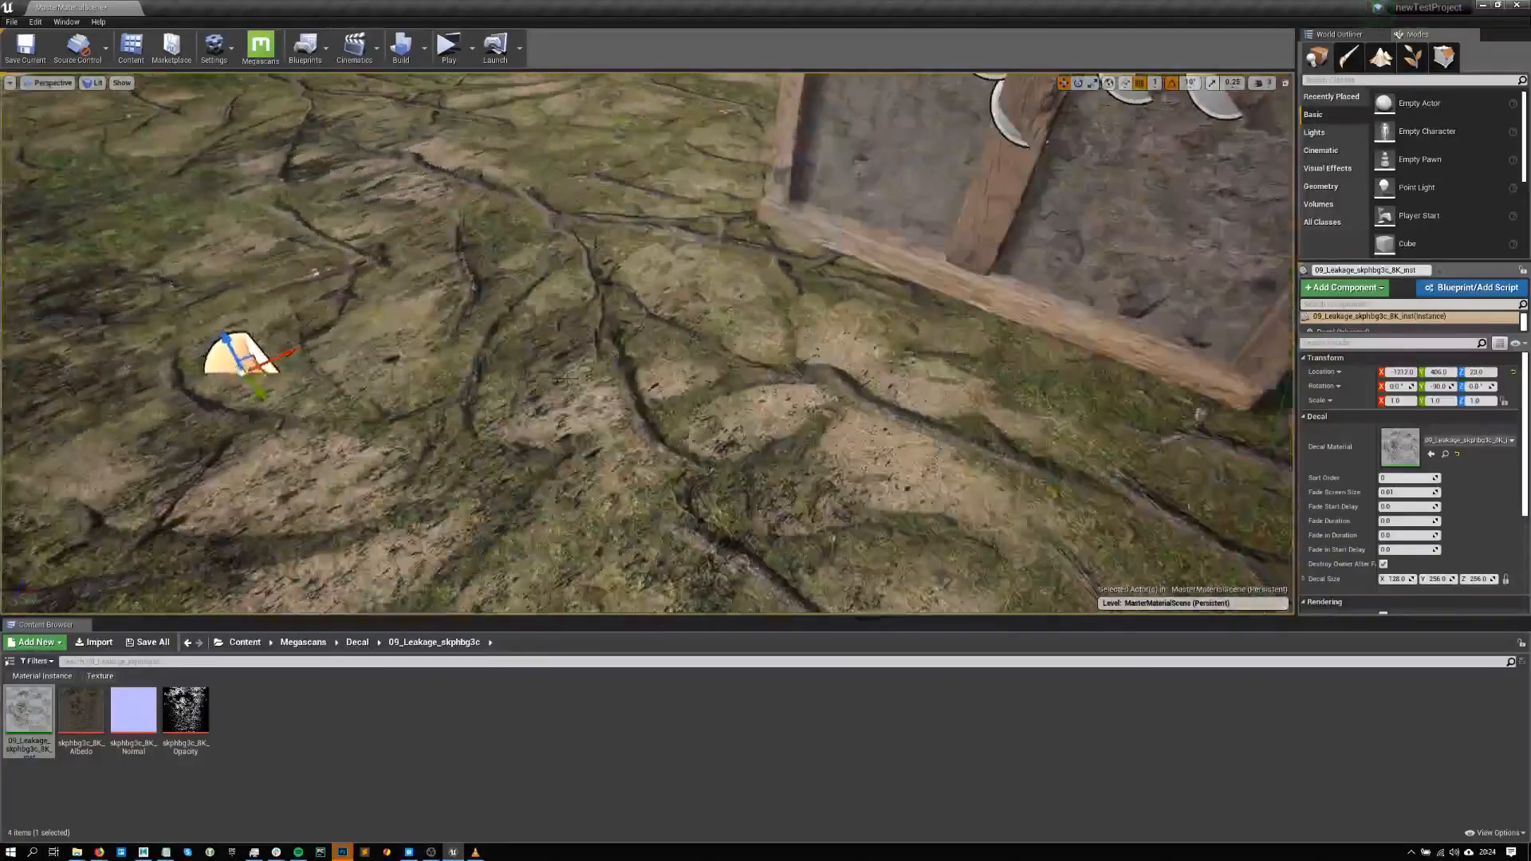
scroll(553, 413, "down", 4)
mouse_move(554, 413)
right_mouse_down()
mouse_move(630, 478)
mouse_move(553, 413)
right_mouse_up()
scroll(510, 403, "down", 5)
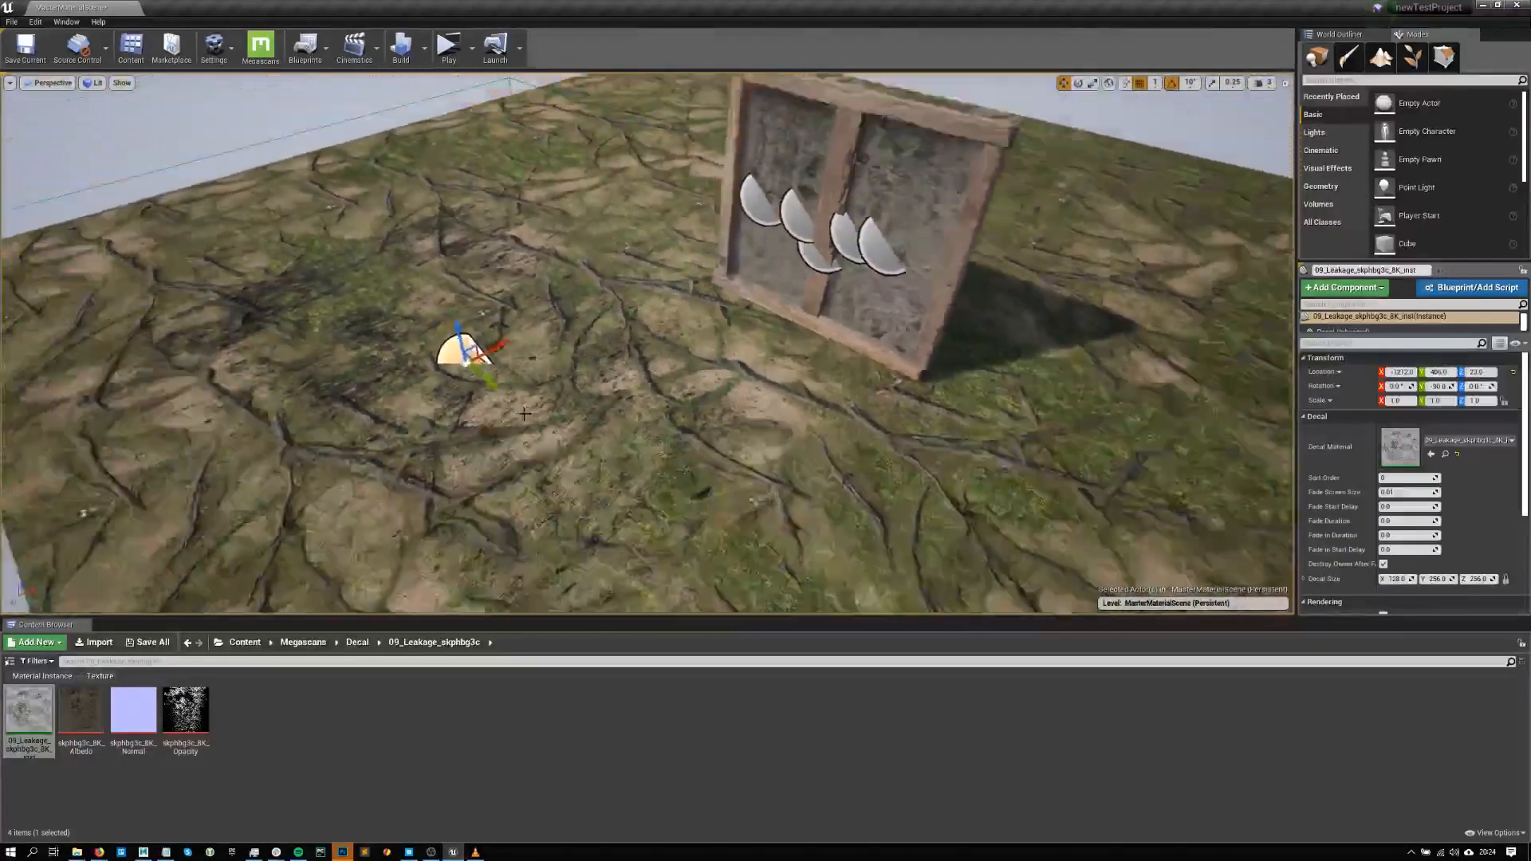
- Raise the leakage decal high above the mossy ground to a Z location of 197, and delete it
left_click_drag(490, 331, 487, 263)
left_click_drag(516, 315, 515, 264)
left_click_drag(502, 198, 686, 228, "alt")
scroll(502, 198, "up", 2)
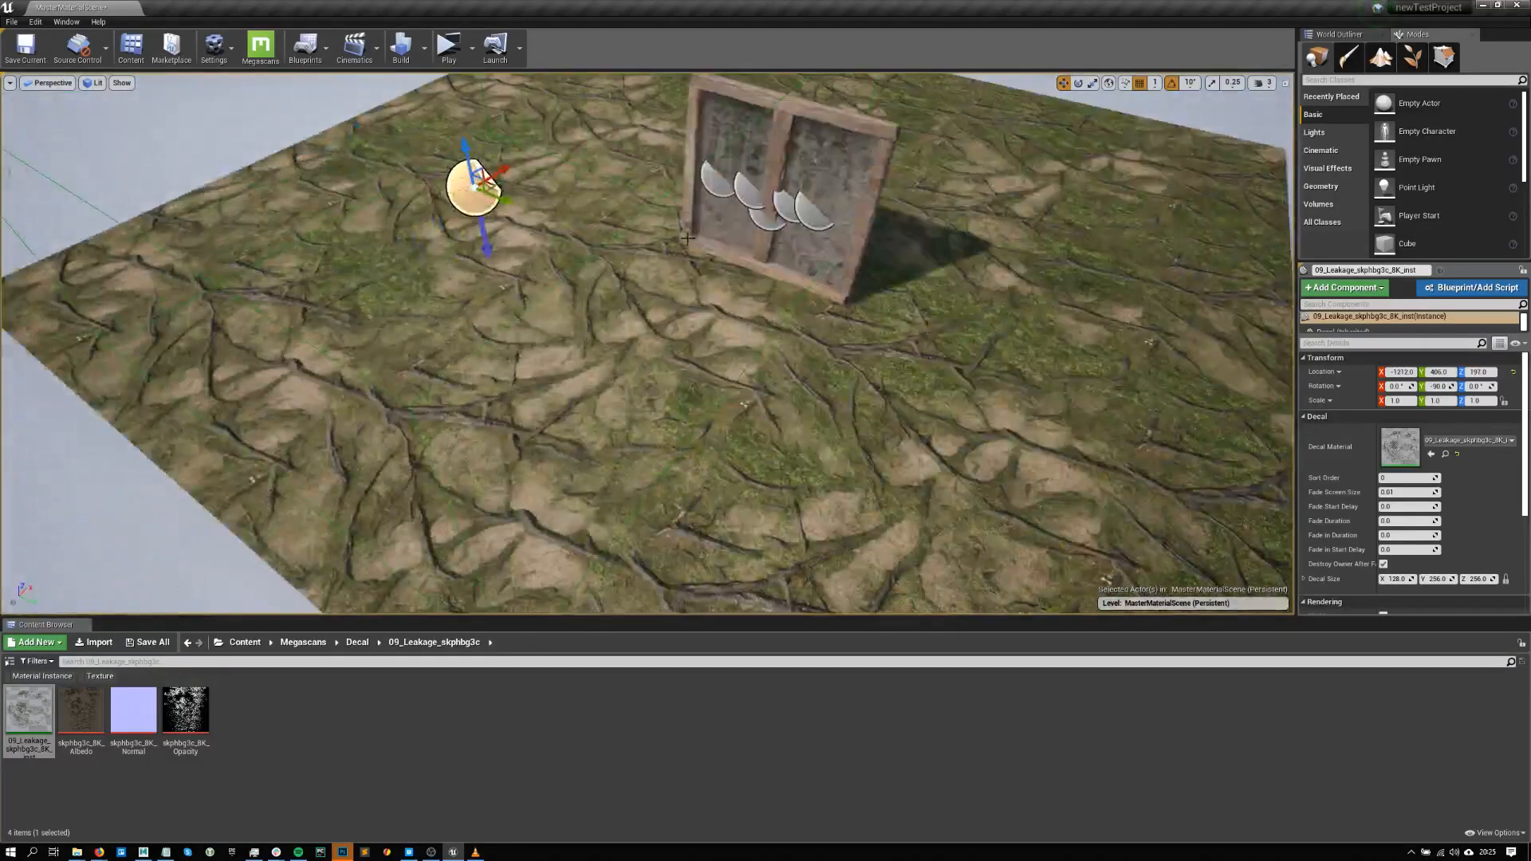
key("Delete")
left_click_drag(538, 296, 570, 315, "alt")
right_click_drag(547, 293, 598, 341)
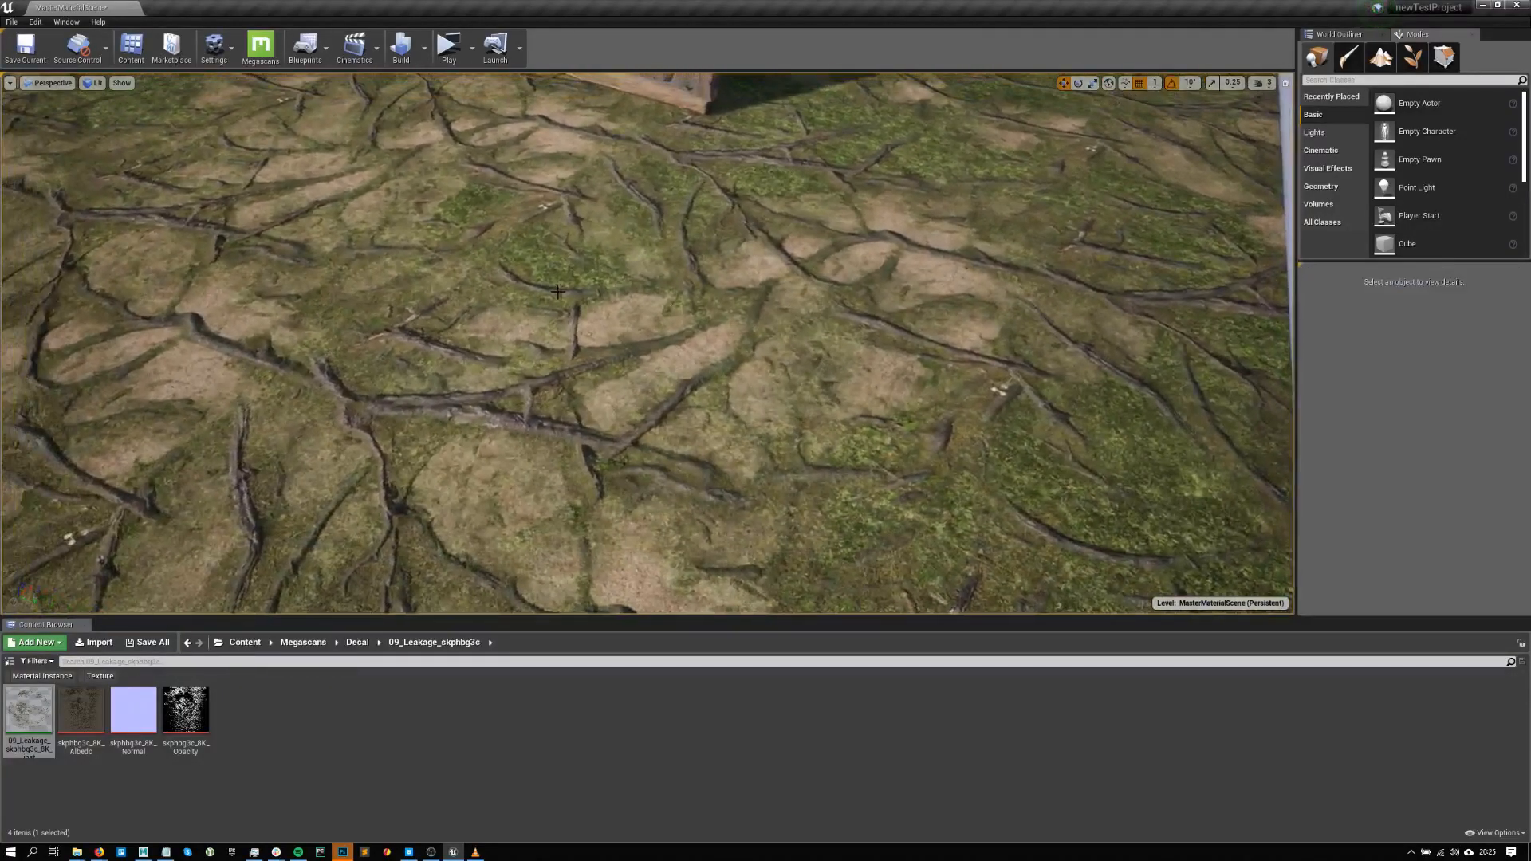
- Switch to Quixel Bridge and open the details of the Concrete Rubble asset
left_click(410, 852)
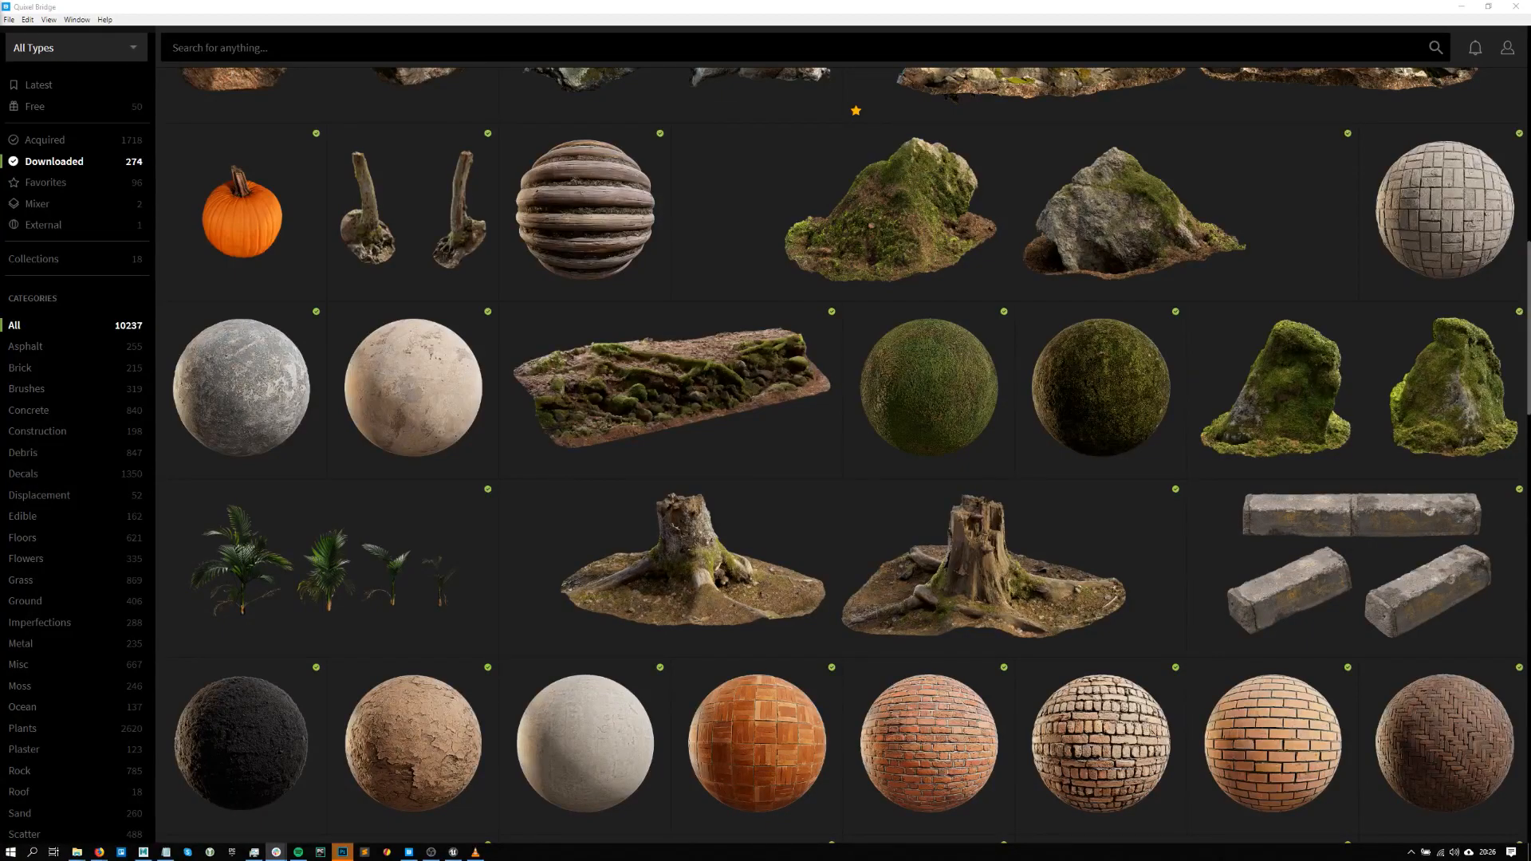
scroll(902, 386, "down", 5)
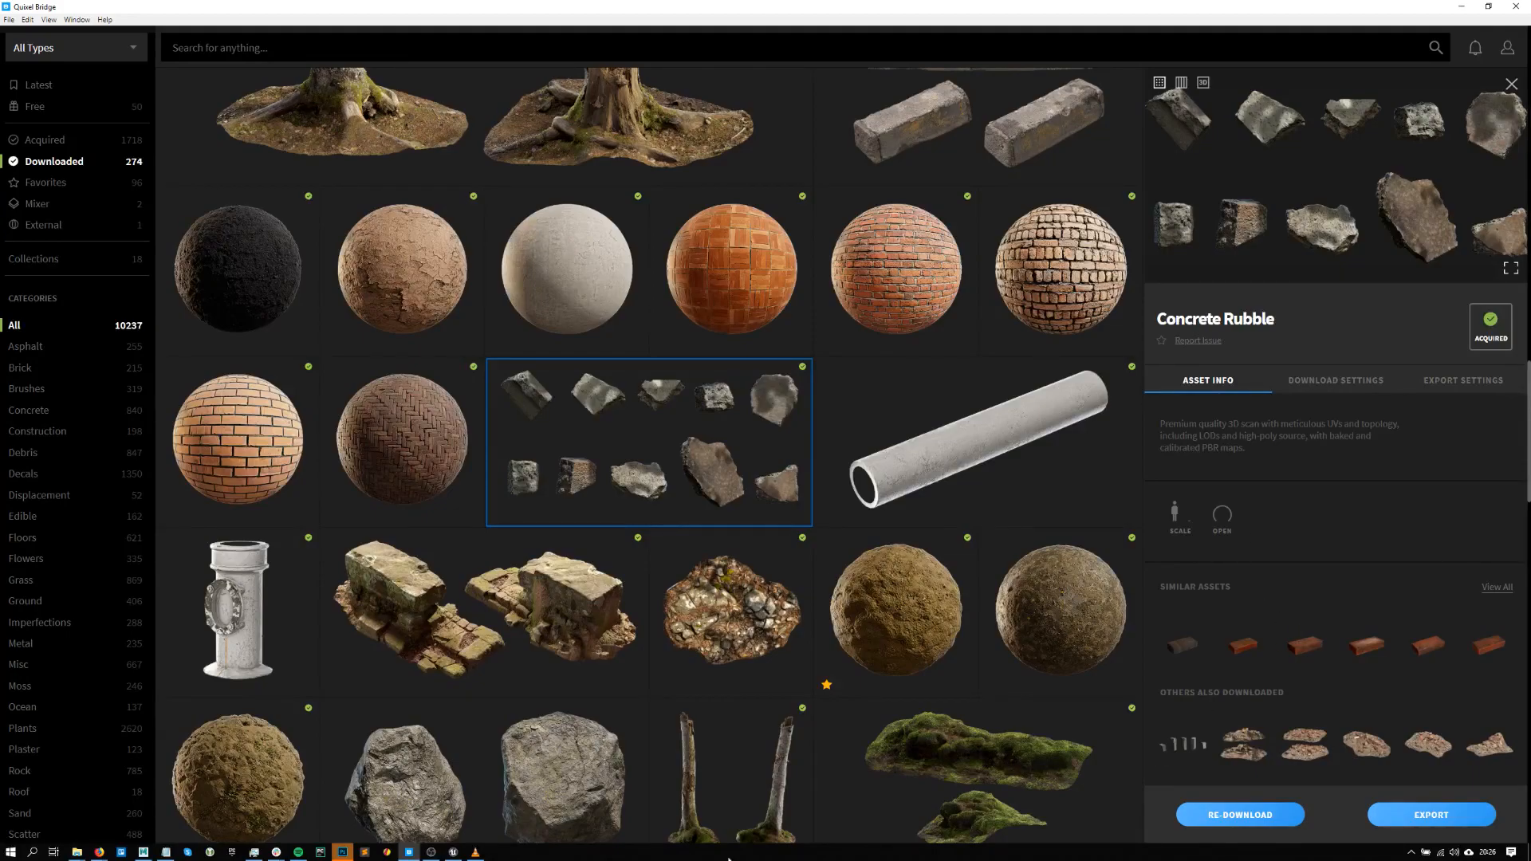
- Switch to Unreal Editor, look at the Foliage mode's mushroom types, and enable Auto-Populate Foliage Painter in the Megascans settings
left_click(453, 851)
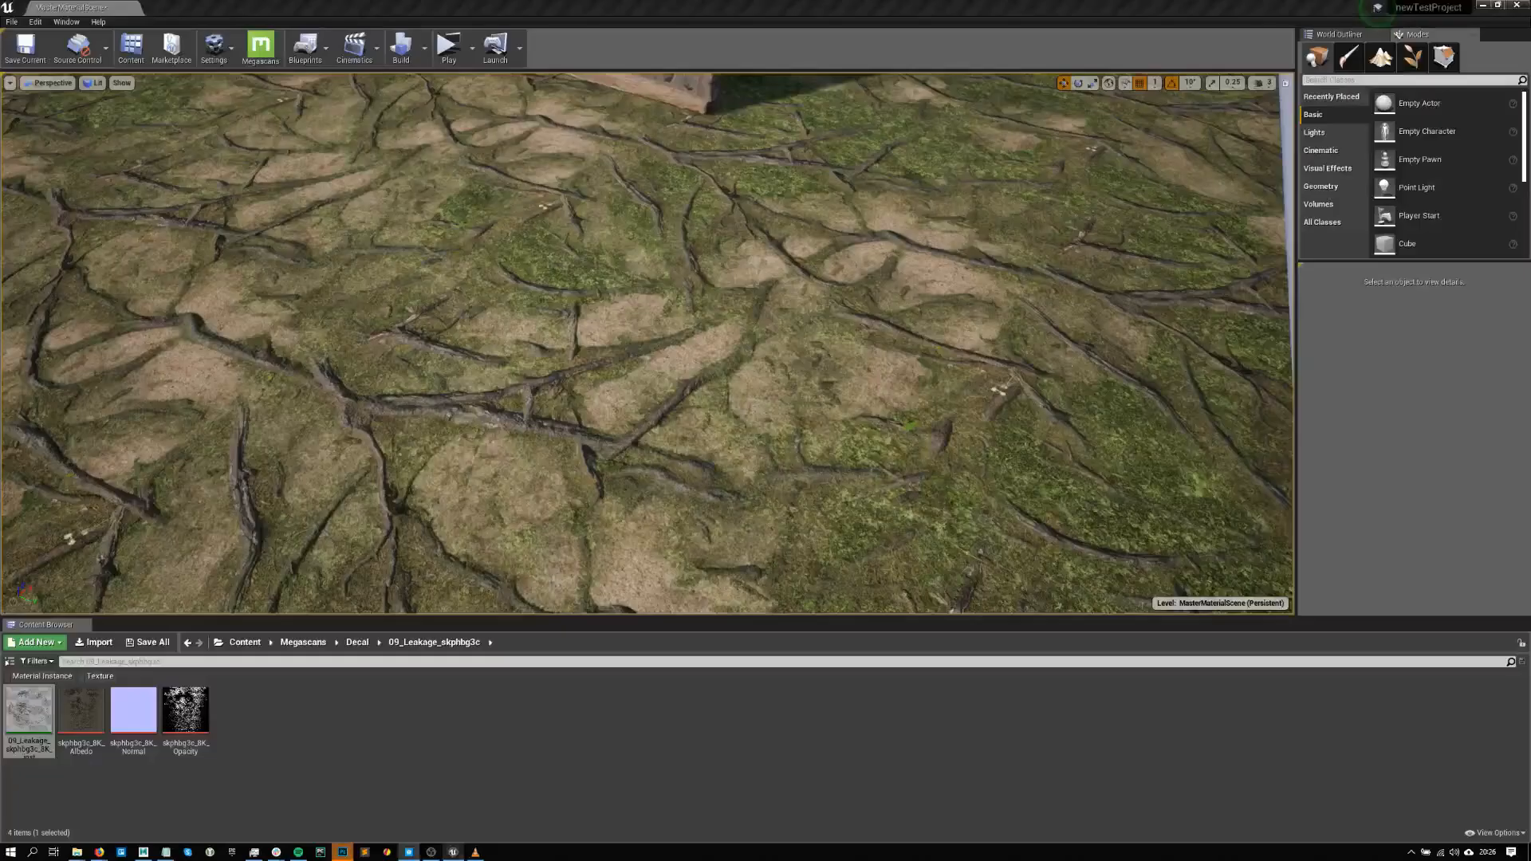
left_click(1412, 56)
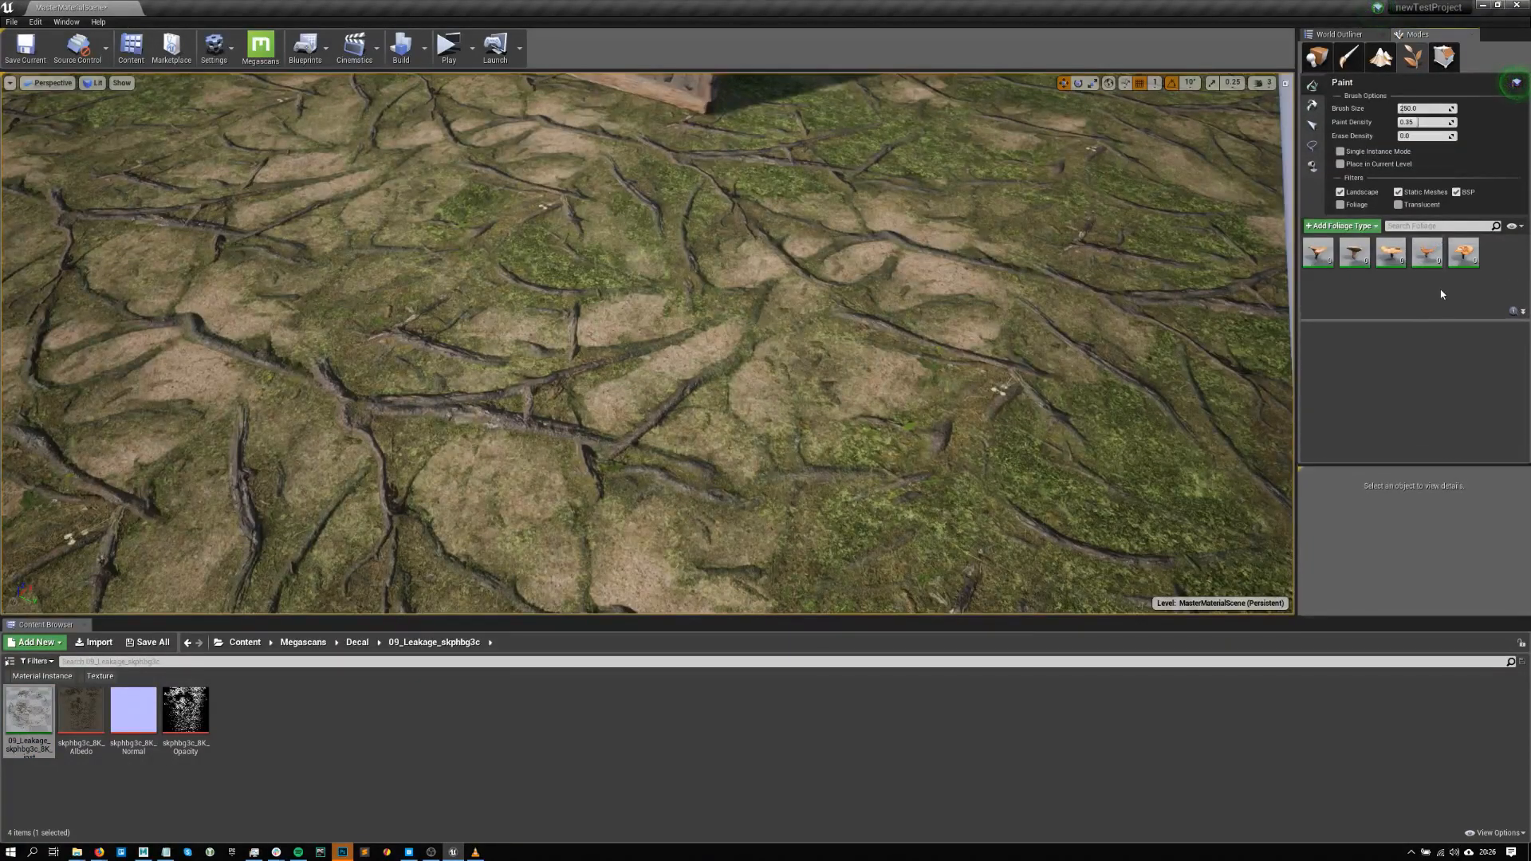
key("ctrl+a")
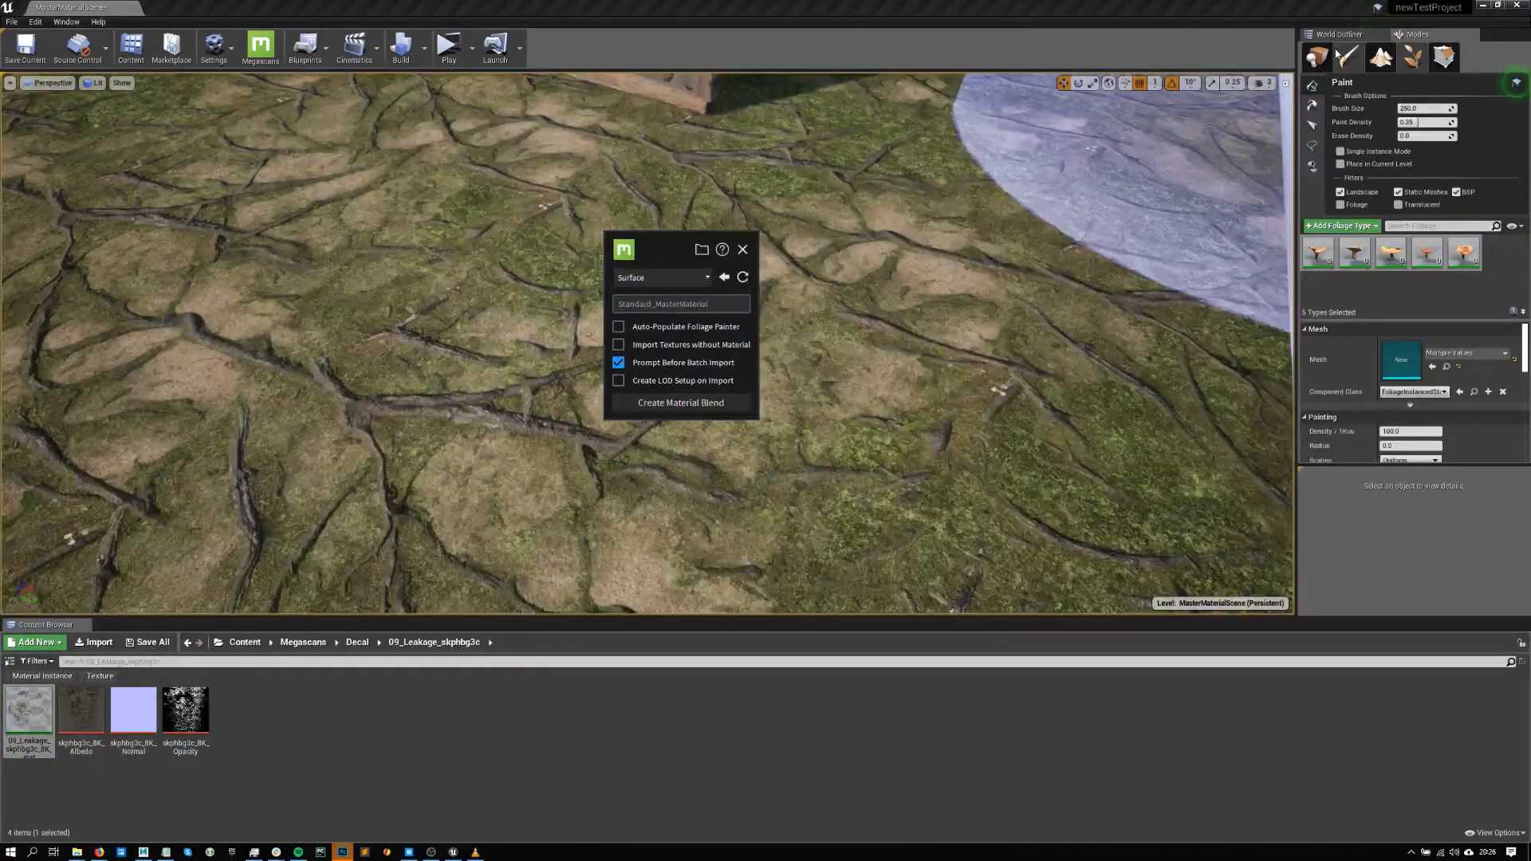
left_click(1317, 56)
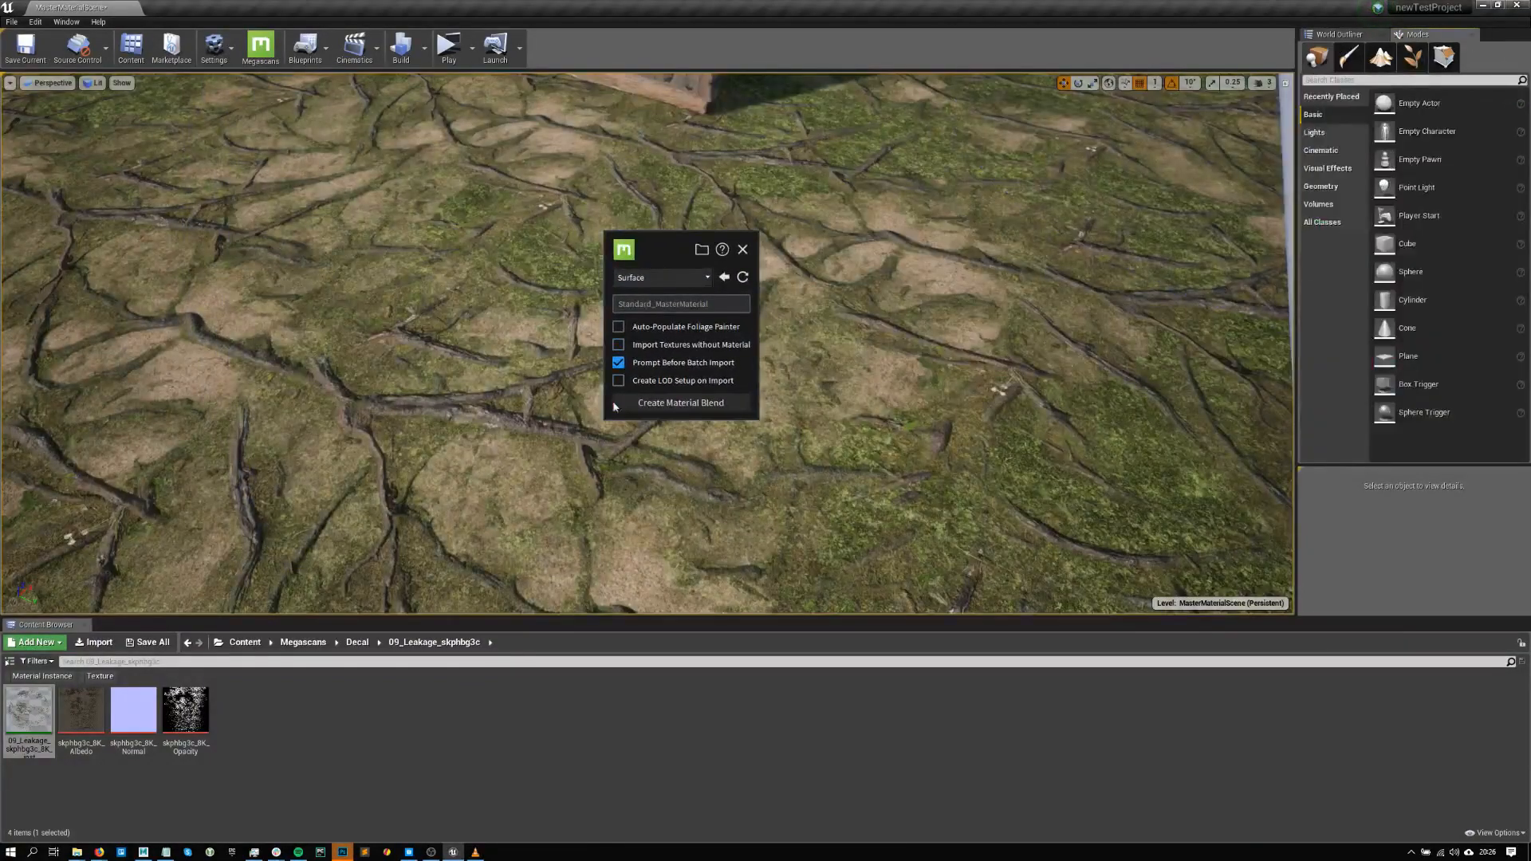
left_click(619, 326)
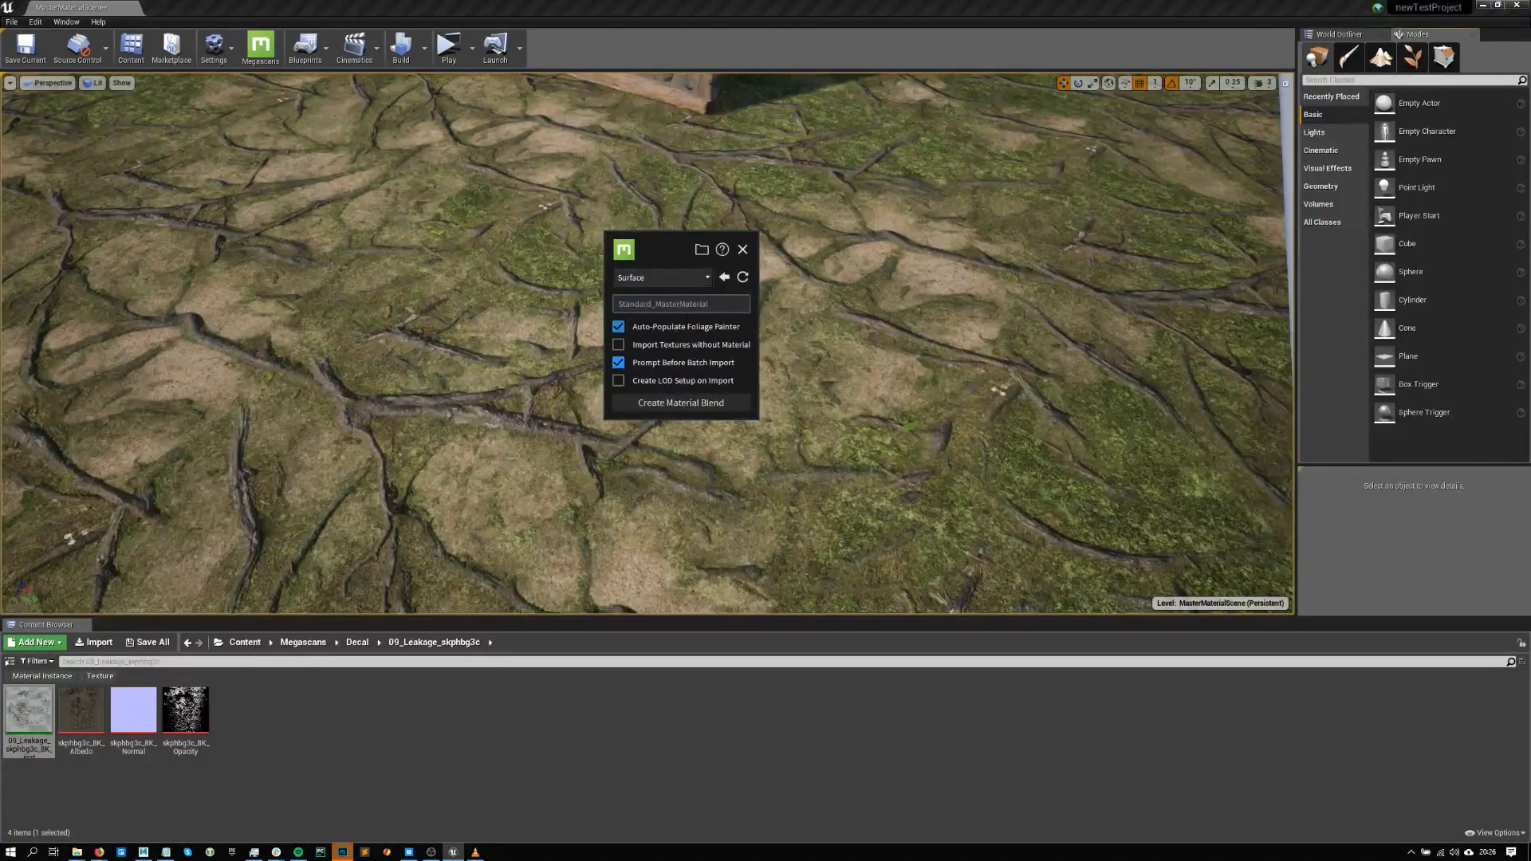
left_click_drag(670, 250, 642, 568)
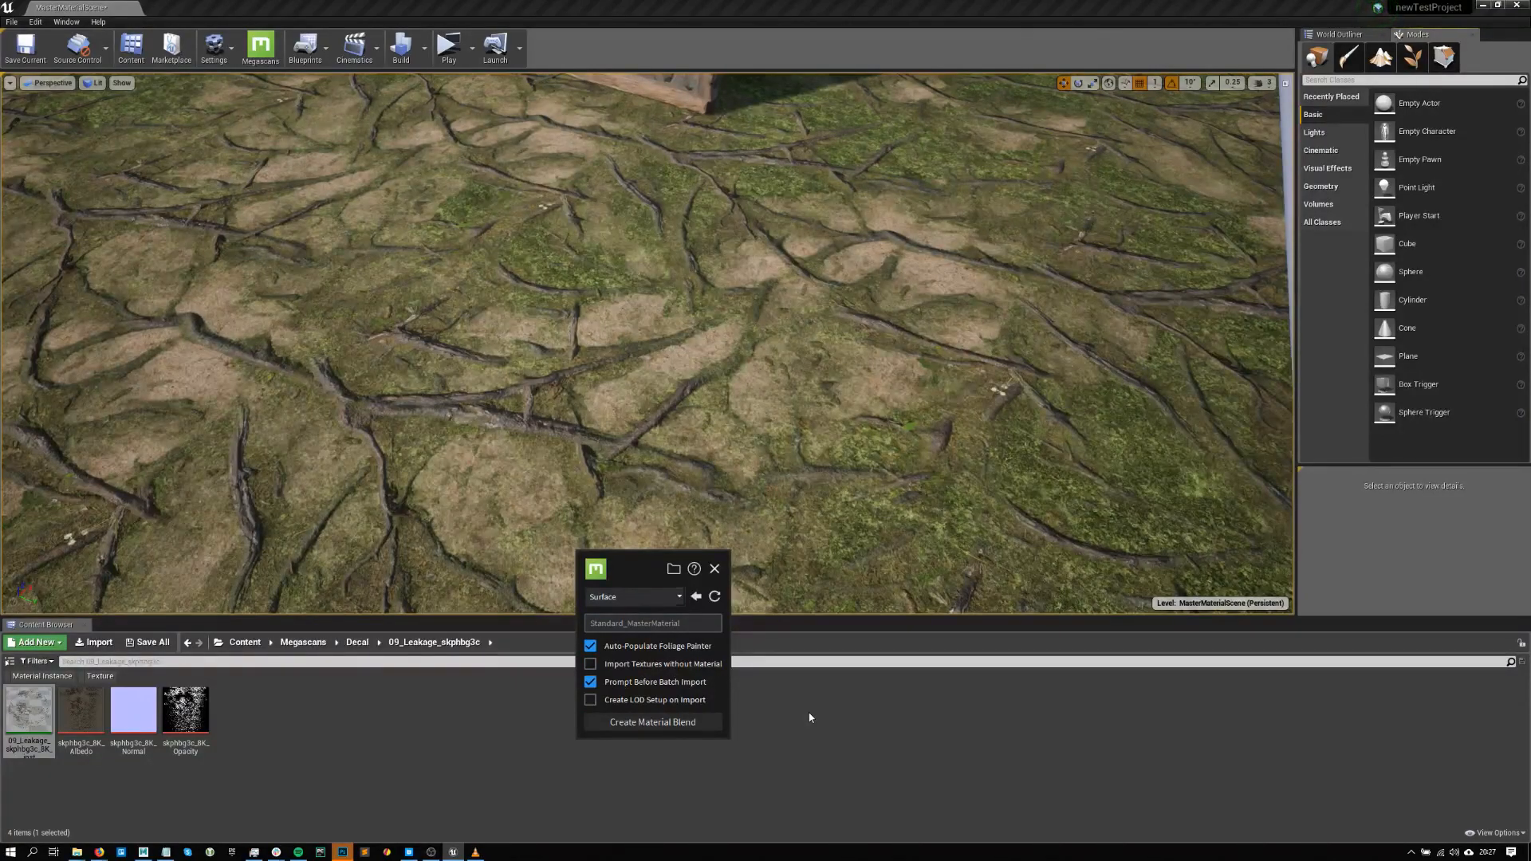
- Select all five mushroom foliage types for painting, and try a brush stroke on the mossy ground before erasing it
left_click(1413, 56)
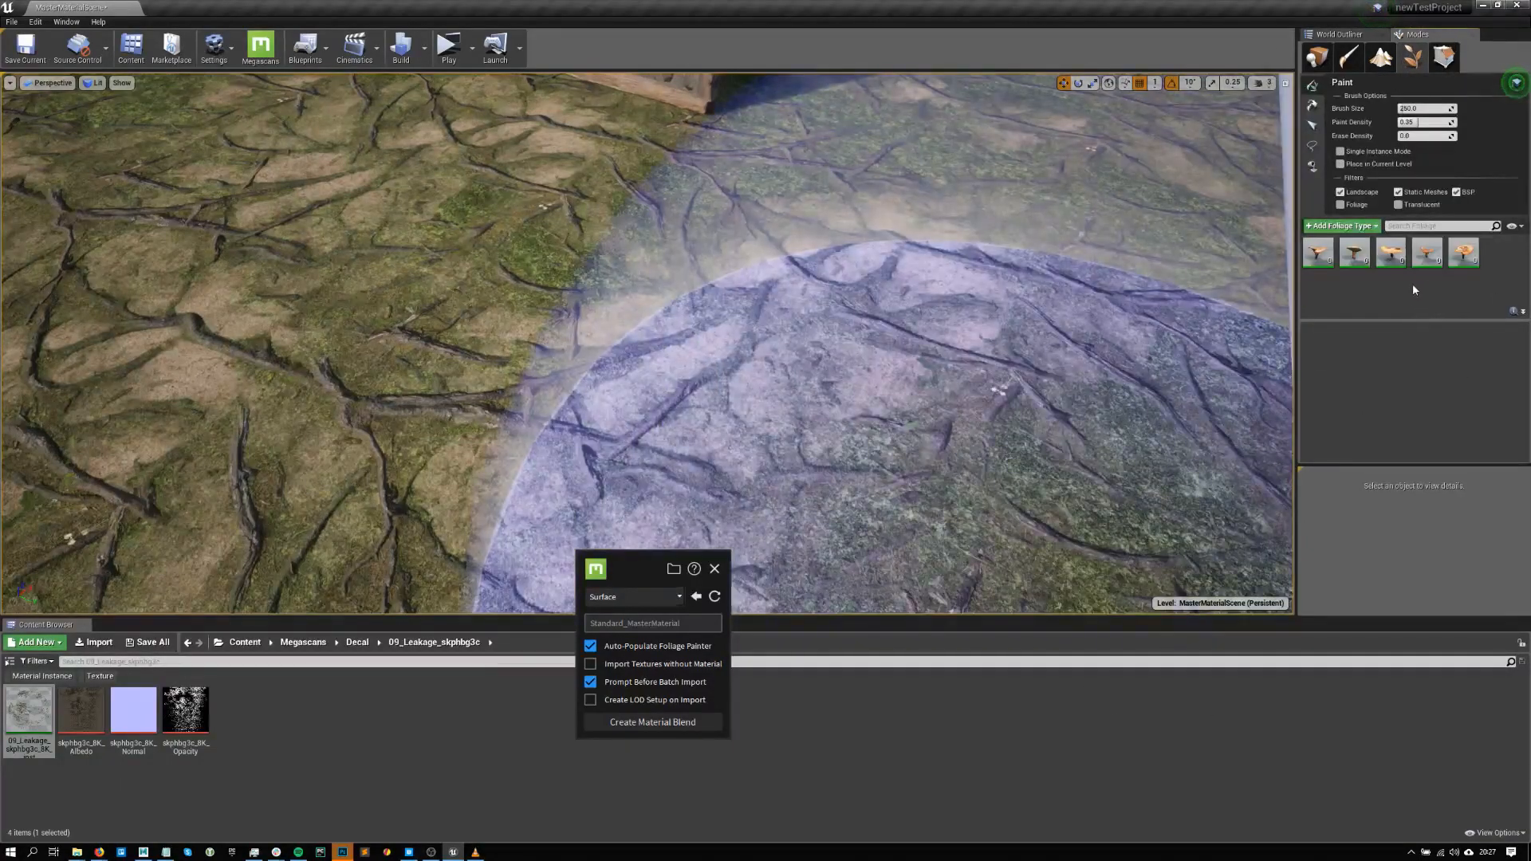
key("ctrl+a")
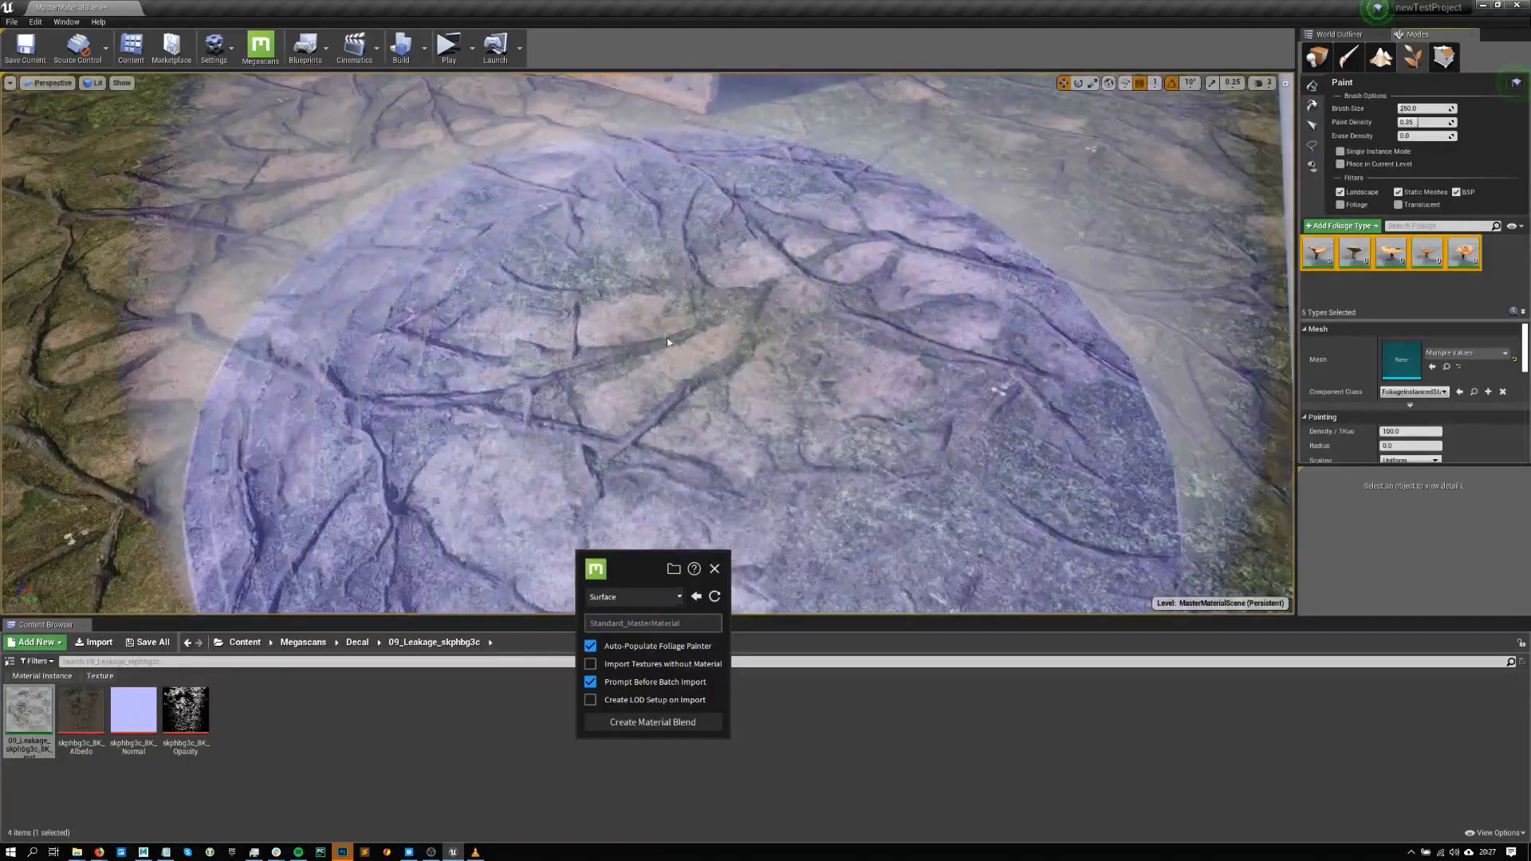
scroll(668, 343, "down", 5)
mouse_move(650, 345)
left_mouse_down()
mouse_move(335, 177)
mouse_move(653, 112)
mouse_move(787, 382)
mouse_move(327, 205)
mouse_move(633, 131)
mouse_move(512, 215)
left_mouse_up()
mouse_move(512, 216)
right_mouse_down()
mouse_move(510, 120)
mouse_move(520, 152)
right_mouse_up()
left_click(247, 397, "shift")
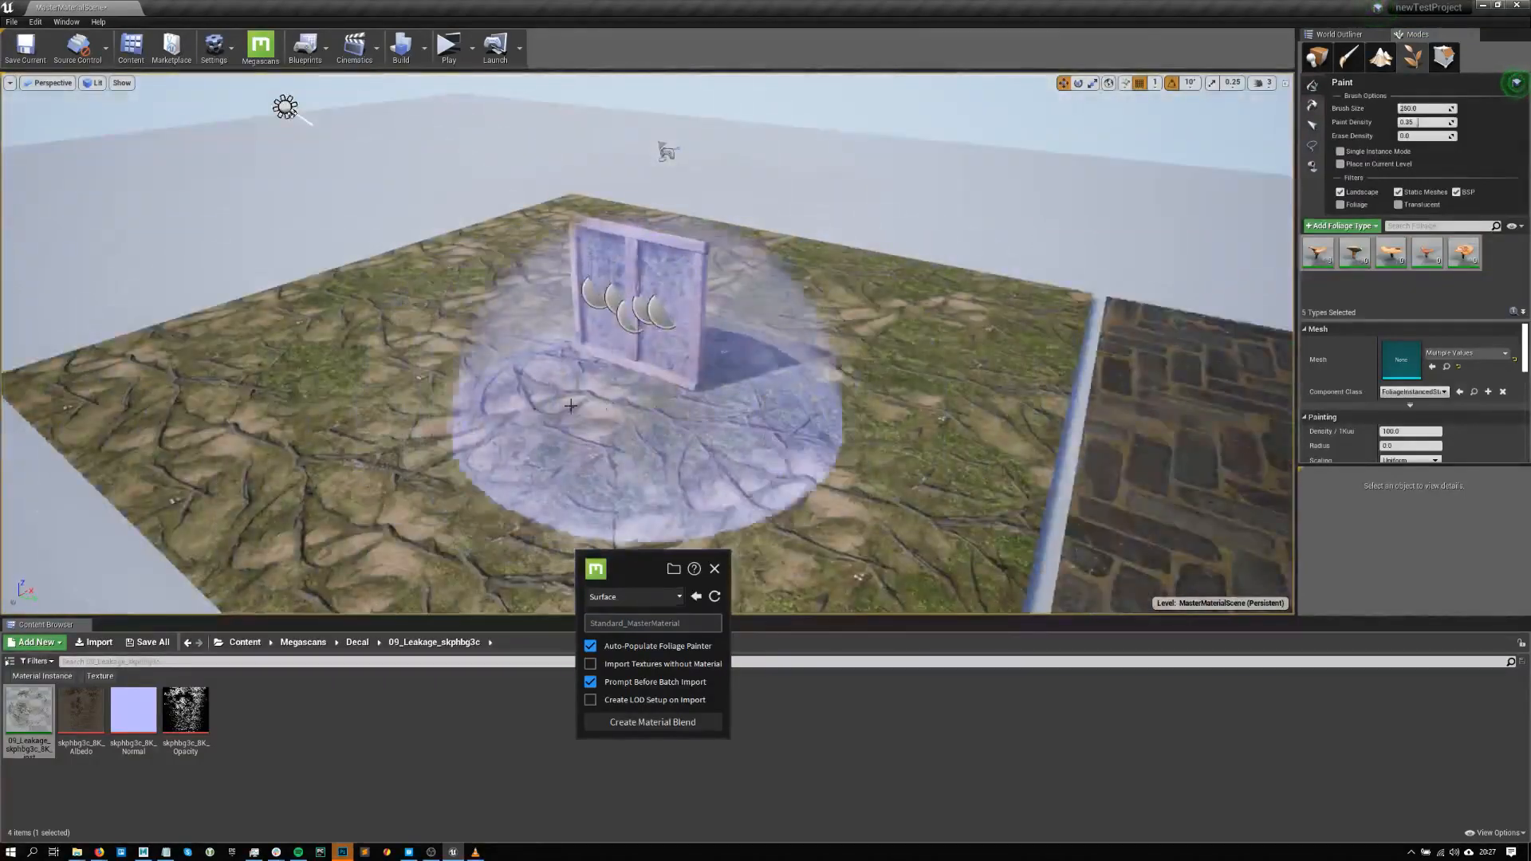
- Paint mushroom foliage across the mossy ground, inspect it, and erase the painted mushrooms
scroll(494, 376, "up", 3)
mouse_move(494, 376)
left_mouse_down()
mouse_move(700, 447)
mouse_move(274, 363)
mouse_move(991, 454)
mouse_move(818, 336)
left_mouse_up()
key("w")
mouse_move(818, 336)
right_mouse_down()
mouse_move(734, 407)
mouse_move(758, 367)
mouse_move(805, 359)
mouse_move(838, 374)
mouse_move(742, 343)
mouse_move(622, 367)
mouse_move(718, 367)
mouse_move(797, 327)
right_mouse_up()
key("s")
key("w")
key("s")
mouse_move(1005, 262)
left_mouse_down("shift")
mouse_move(849, 201)
mouse_move(239, 262)
mouse_move(797, 291)
mouse_move(255, 367)
left_mouse_up("shift")
mouse_move(255, 367)
right_mouse_down()
mouse_move(167, 423)
mouse_move(228, 403)
right_mouse_up()
key("w")
key("s")
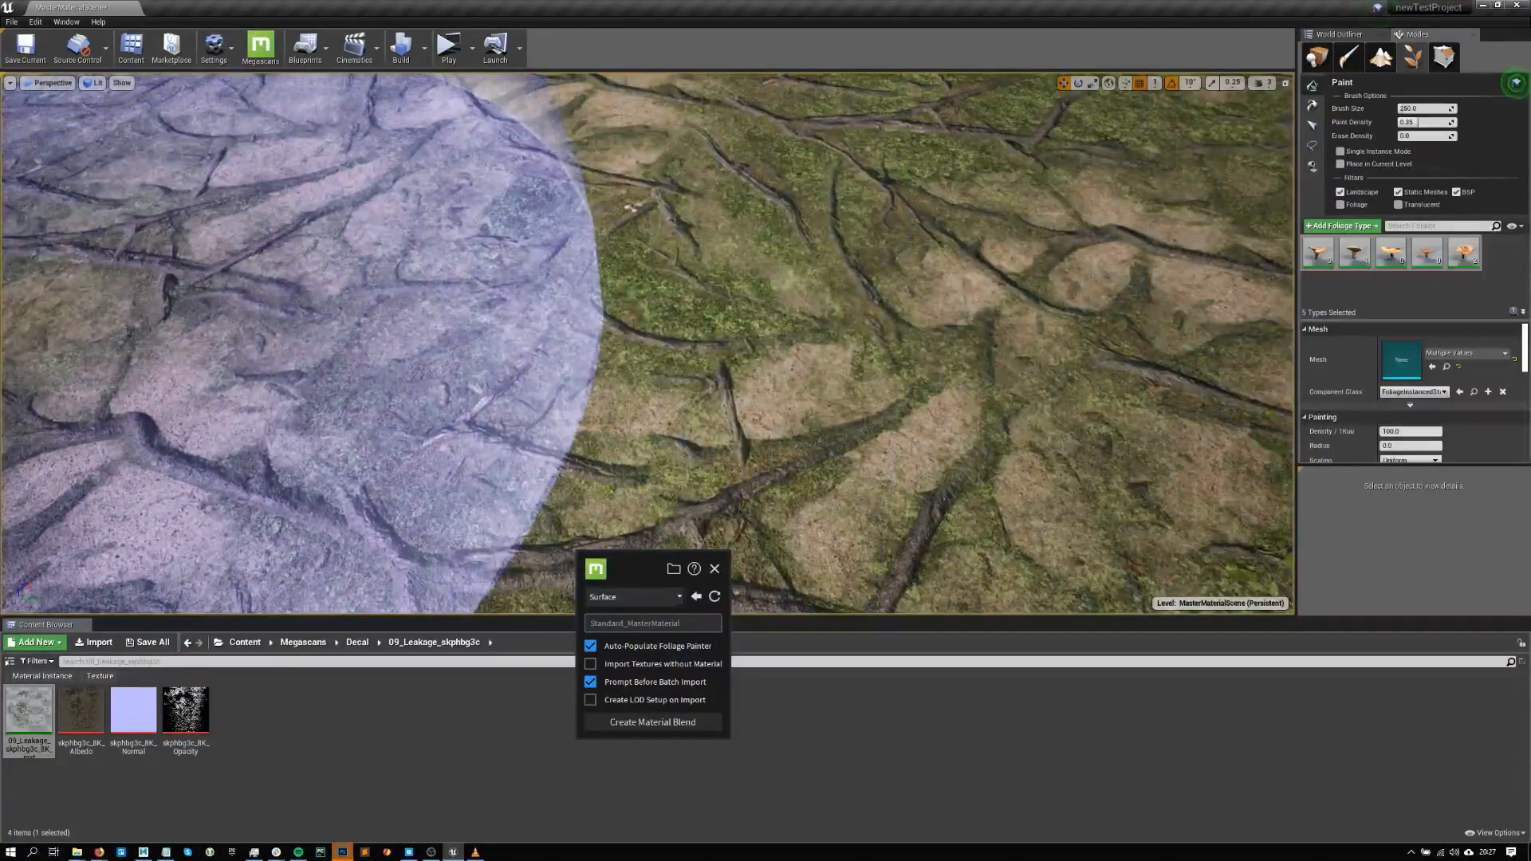
- Move the Megascans settings window over the viewport and close it
key("alt+Tab")
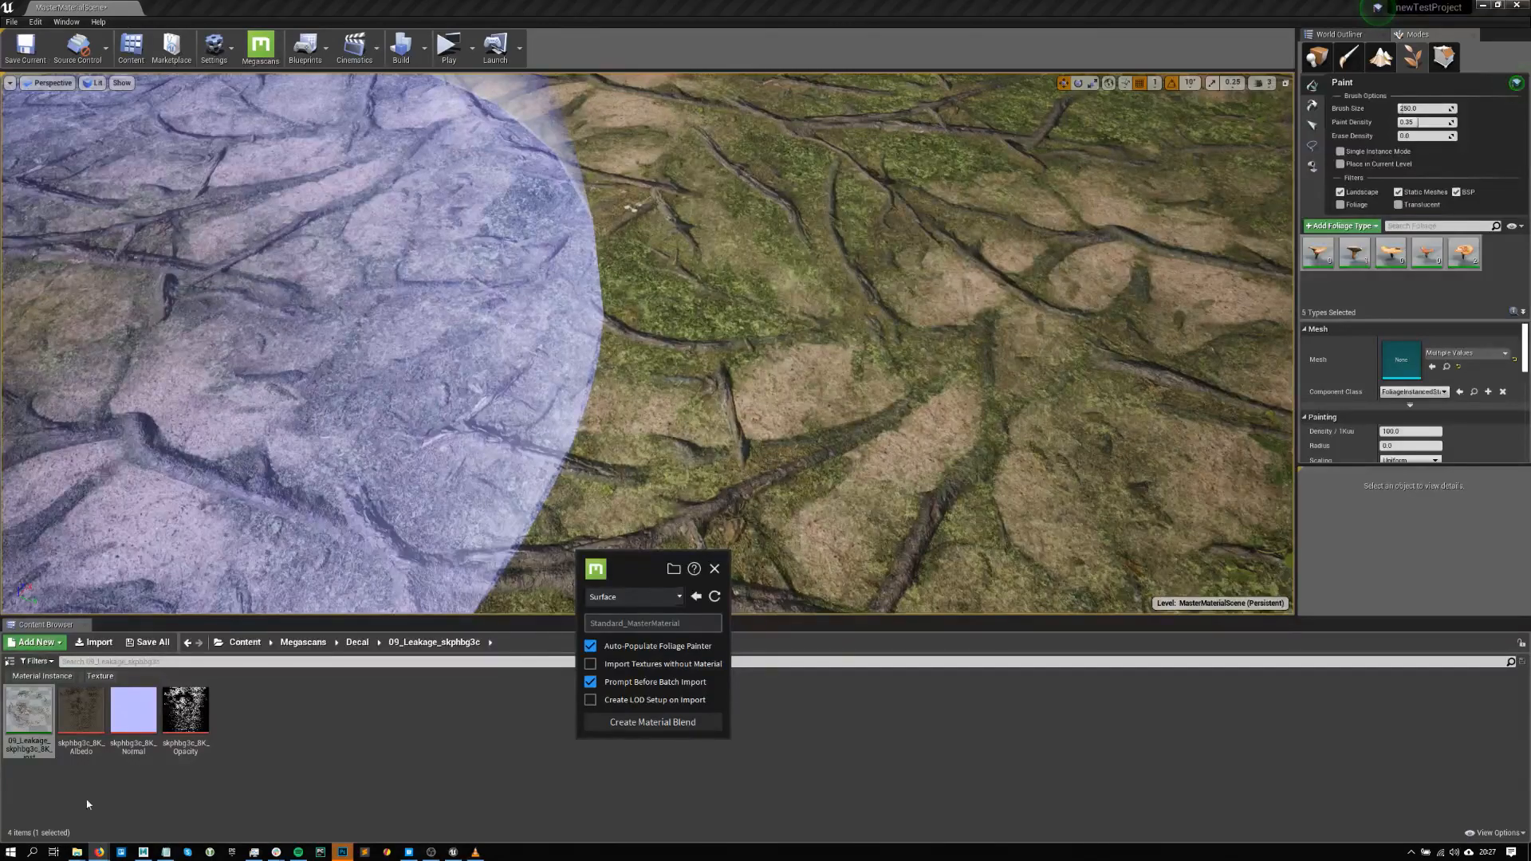
left_click(516, 813)
mouse_move(648, 570)
left_mouse_down()
mouse_move(688, 545)
mouse_move(699, 337)
mouse_move(561, 326)
mouse_move(593, 321)
left_mouse_up()
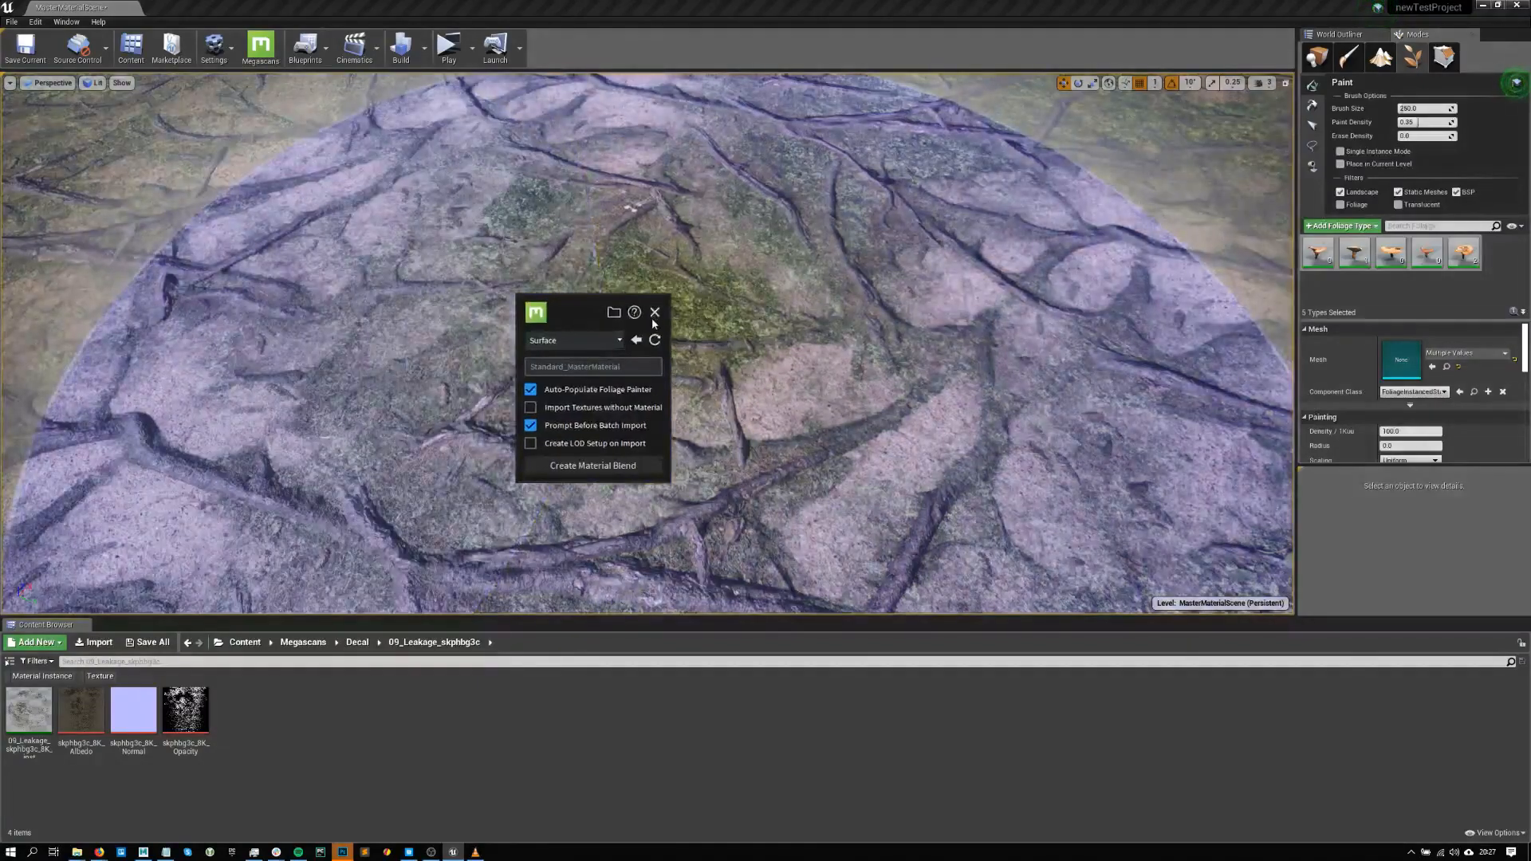
left_click(656, 319)
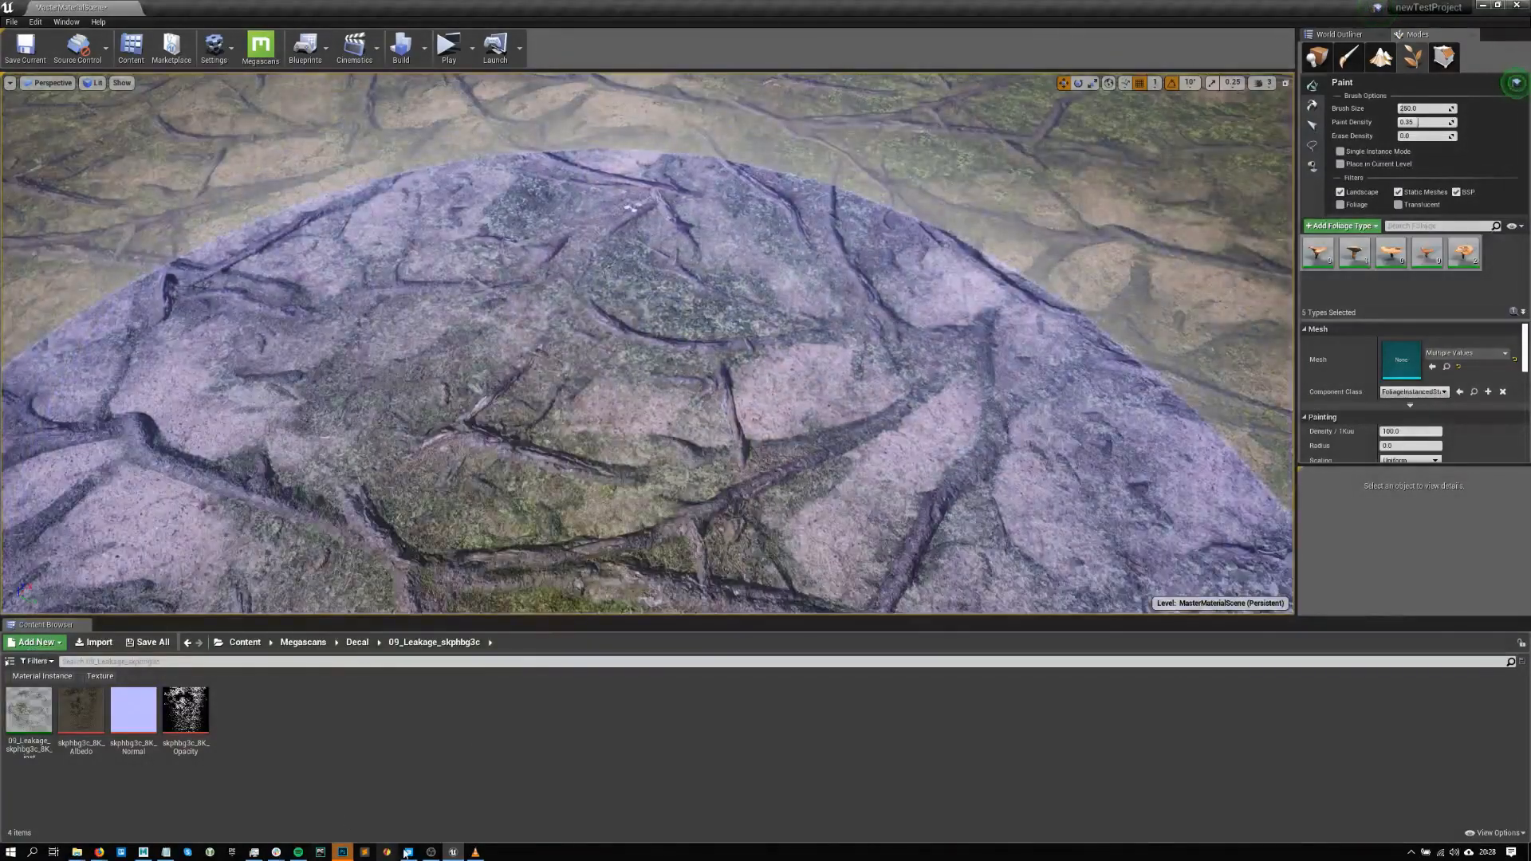
- Paint the five selected mushroom foliage types across the mossy ground in front of the wooden-framed panel
left_click(409, 852)
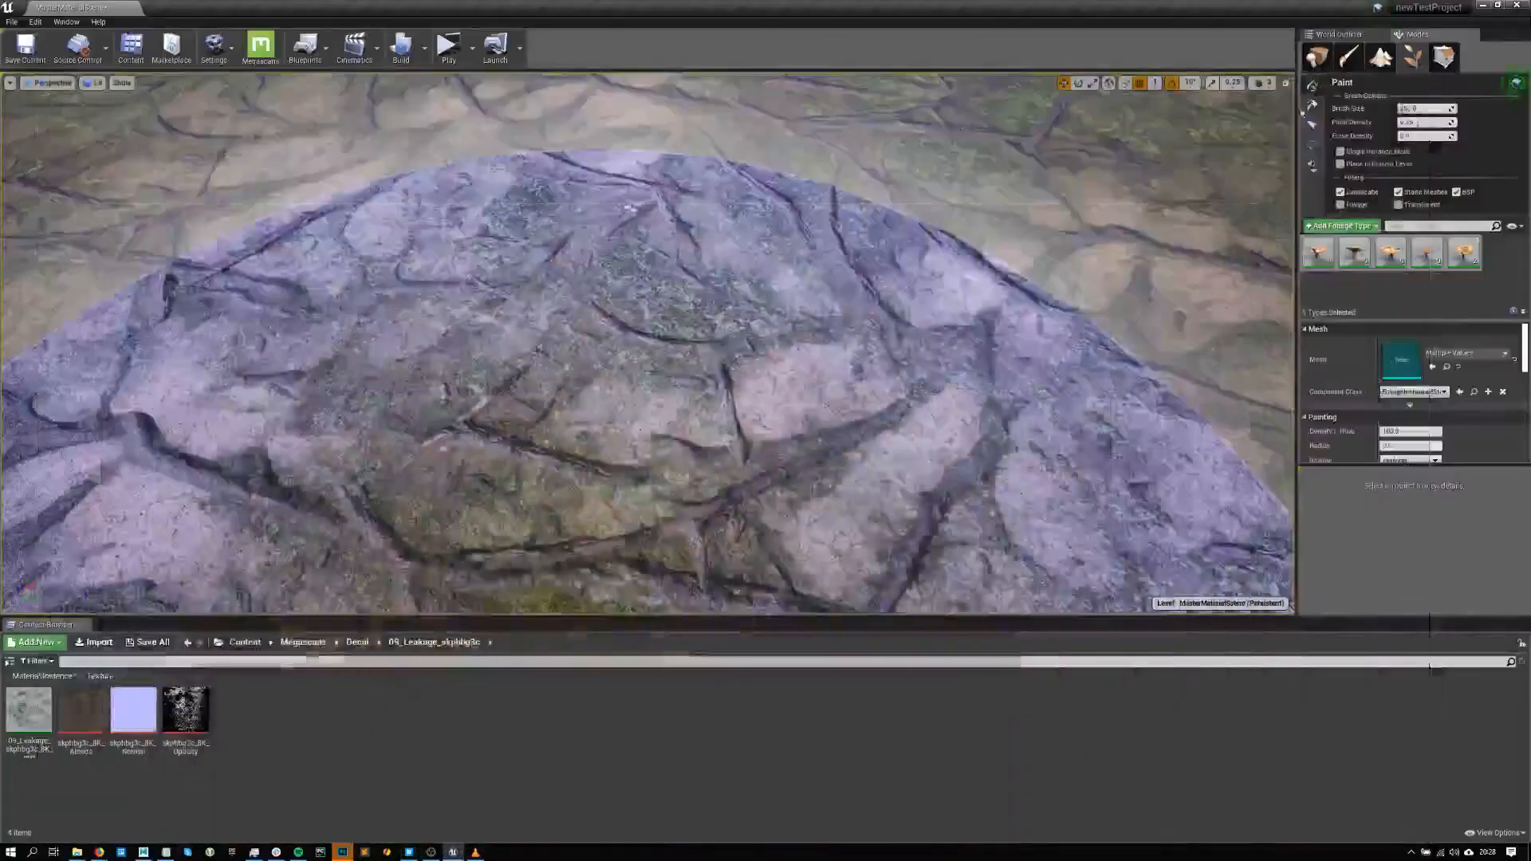
scroll(677, 349, "up", 5)
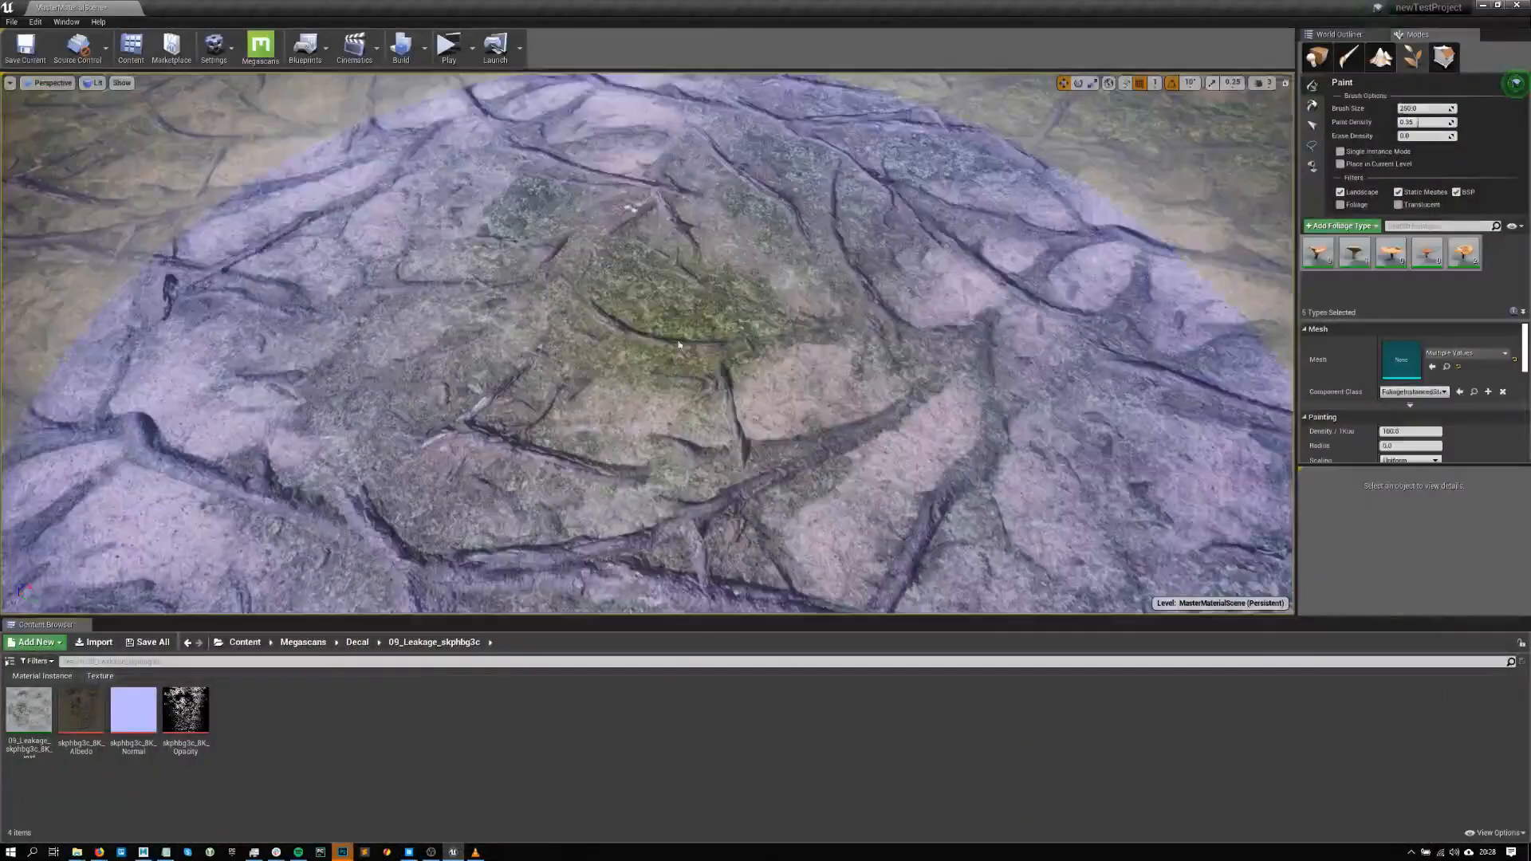
scroll(676, 350, "down", 6)
mouse_move(478, 275)
left_mouse_down()
mouse_move(439, 294)
mouse_move(953, 432)
mouse_move(312, 220)
mouse_move(718, 228)
mouse_move(614, 171)
left_mouse_up()
scroll(614, 307, "up", 2)
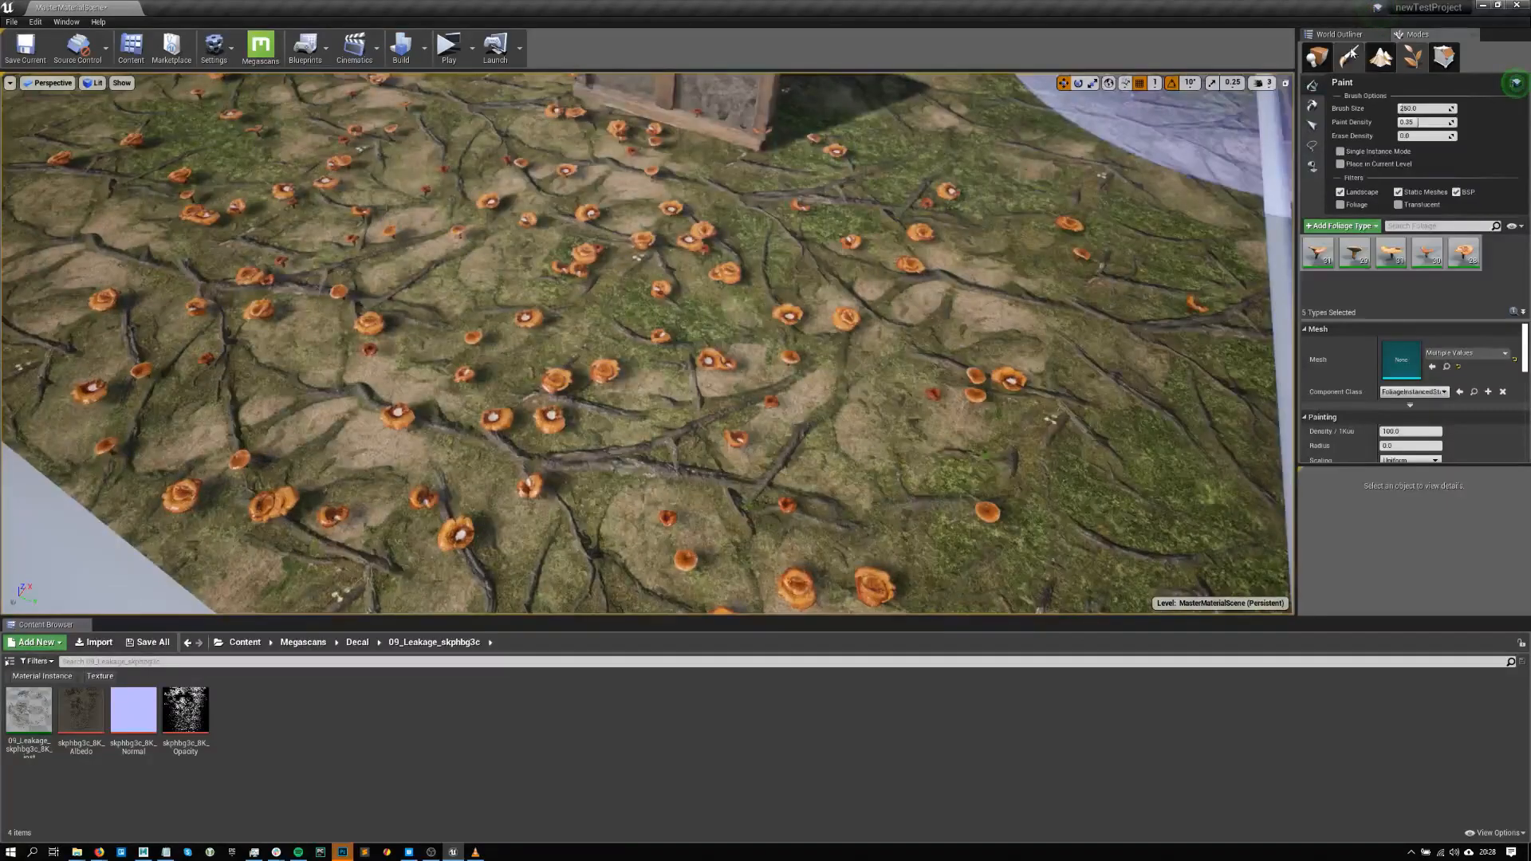
- Leave foliage painting for placement mode, examine individual orange mushrooms up close, and select the painted foliage
left_click(1319, 59)
right_click_drag(1029, 319, 925, 403)
key("w")
key("w")
key("w")
key("w")
key("s")
right_click_drag(567, 403, 566, 409)
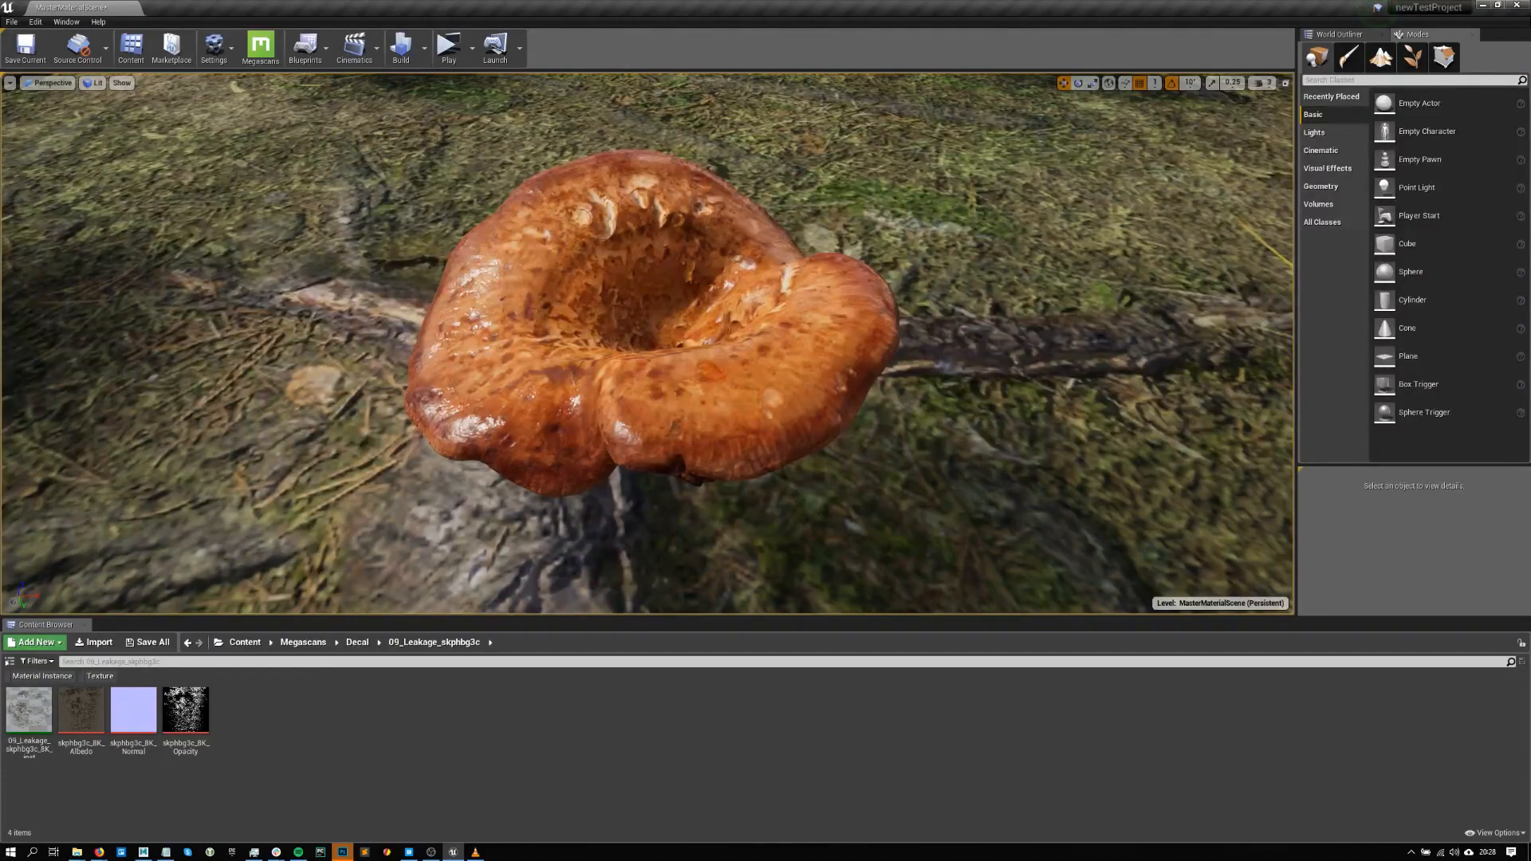
key("alt+Tab")
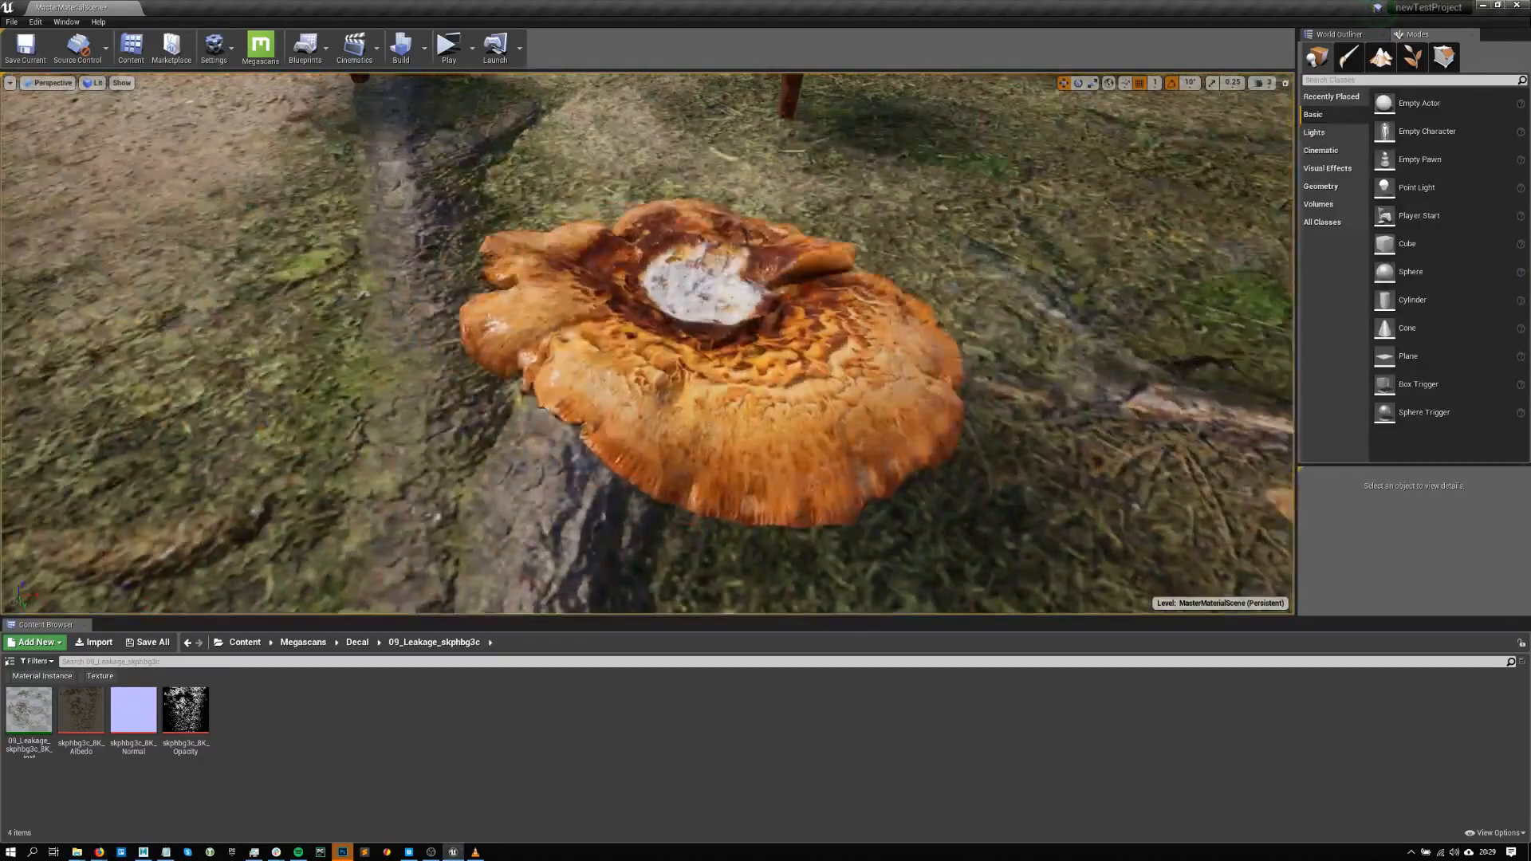
mouse_move(647, 318)
right_mouse_down("alt")
mouse_move(626, 319)
mouse_move(666, 318)
right_mouse_up("alt")
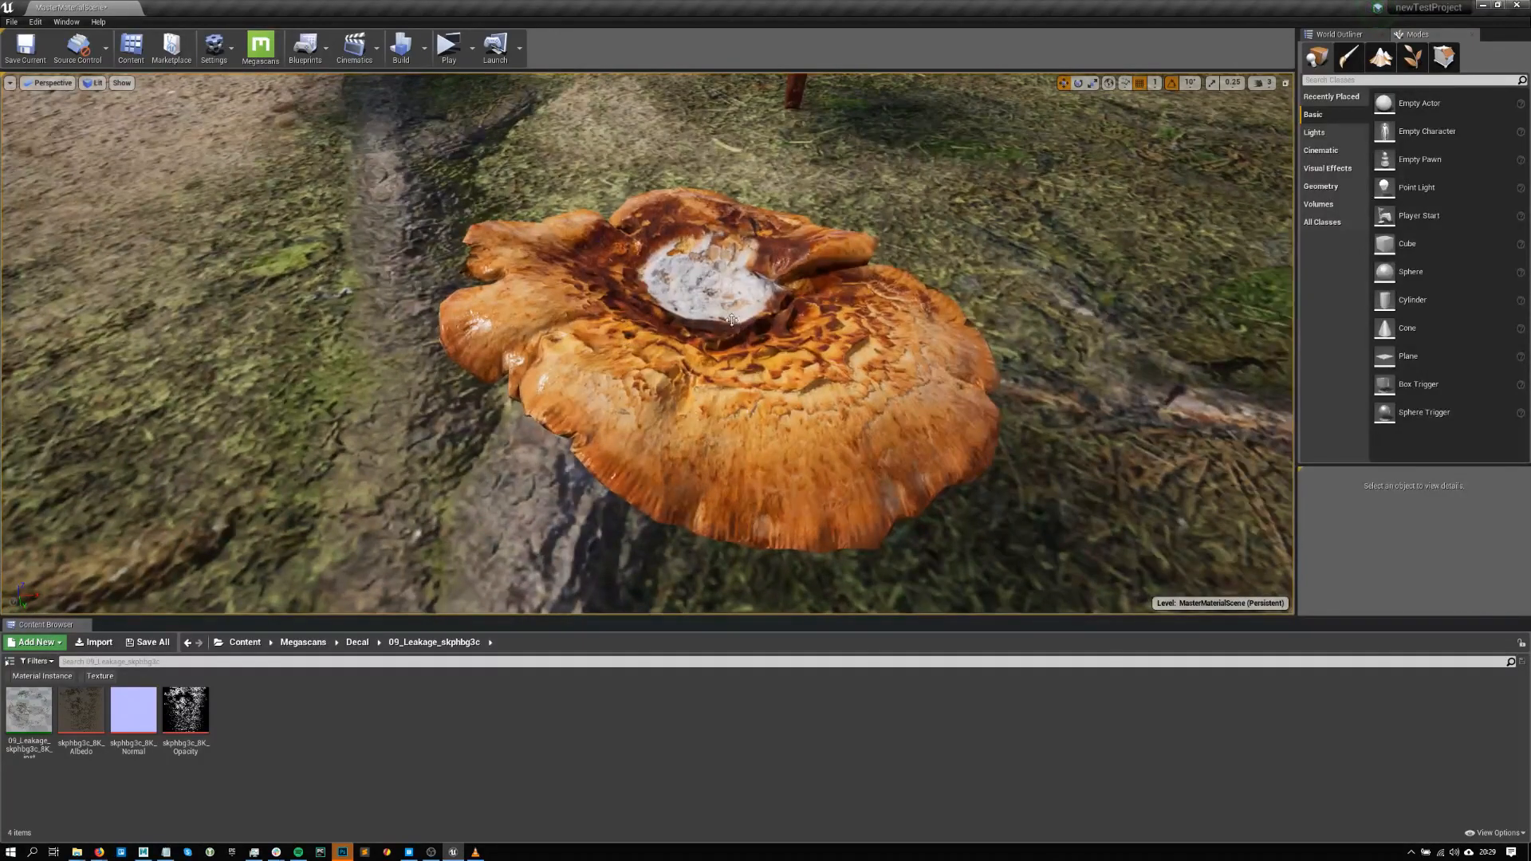
left_click(706, 358)
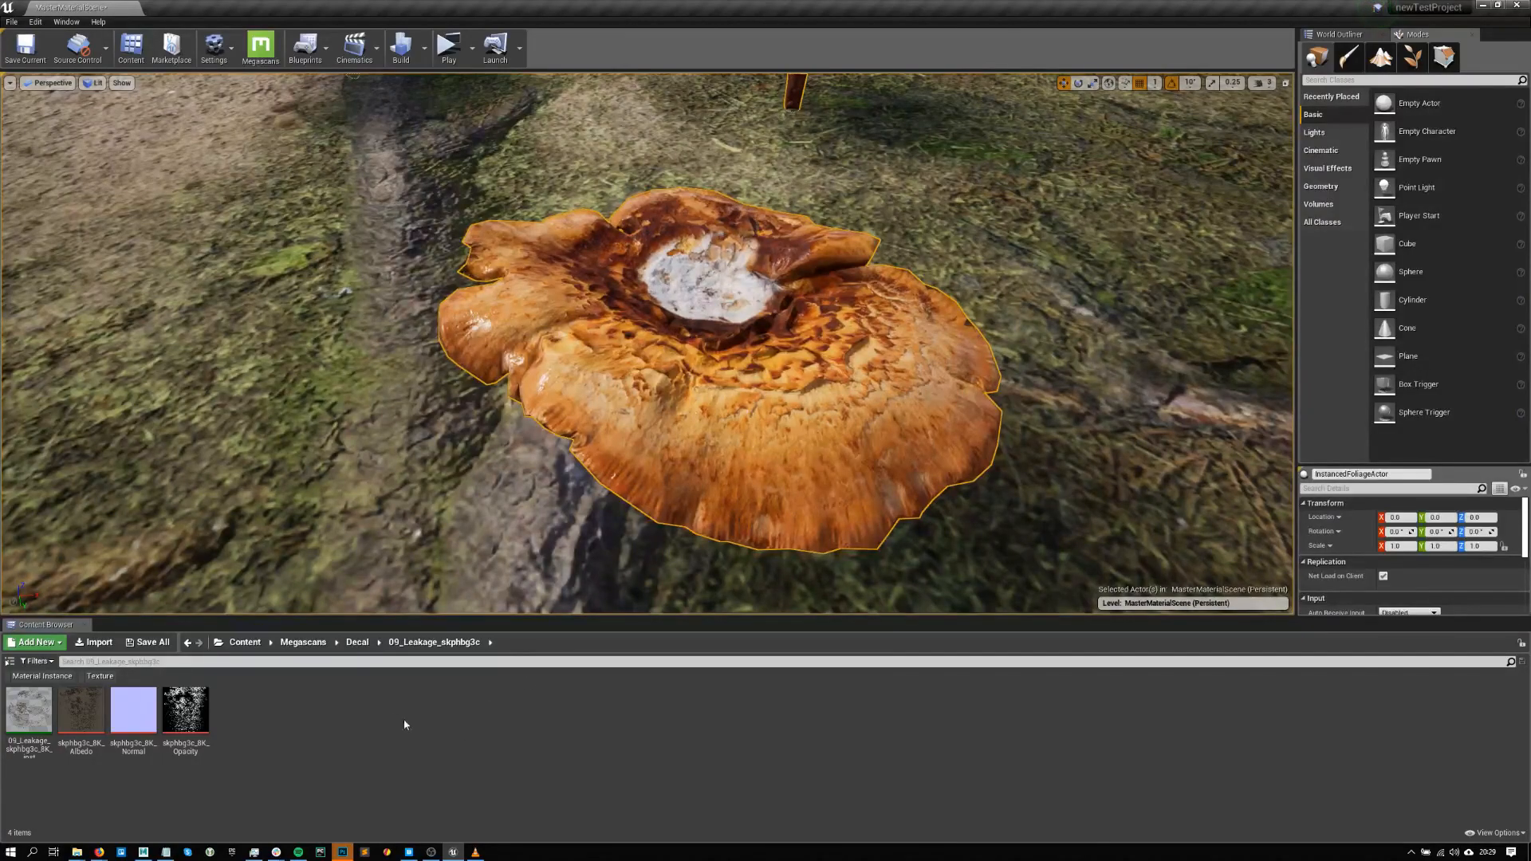
- Switch to Quixel Bridge and view the export settings of the Concrete Rubble asset
left_click(409, 852)
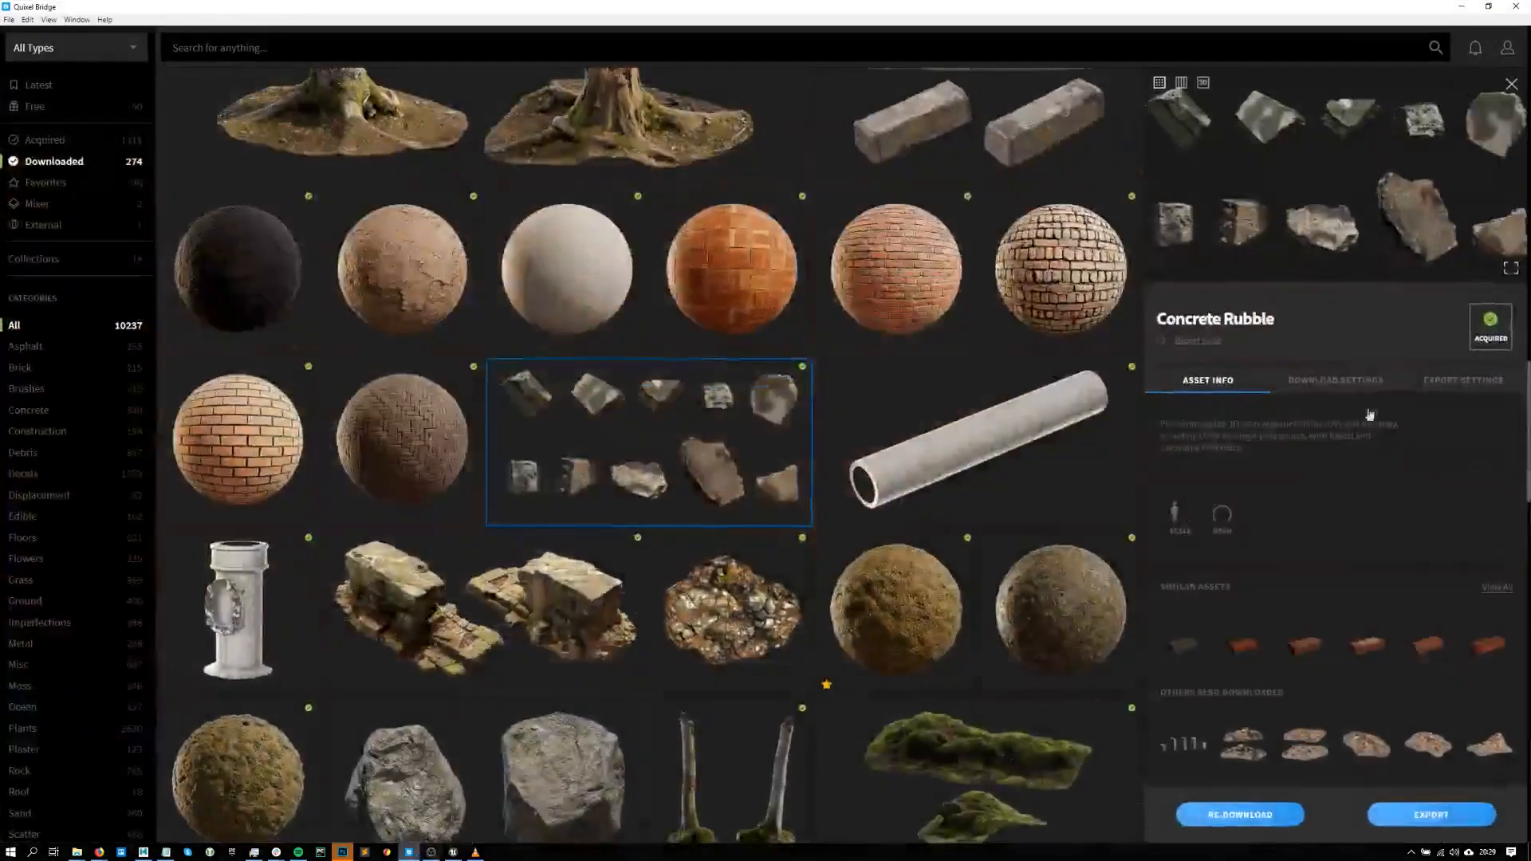
left_click(1444, 384)
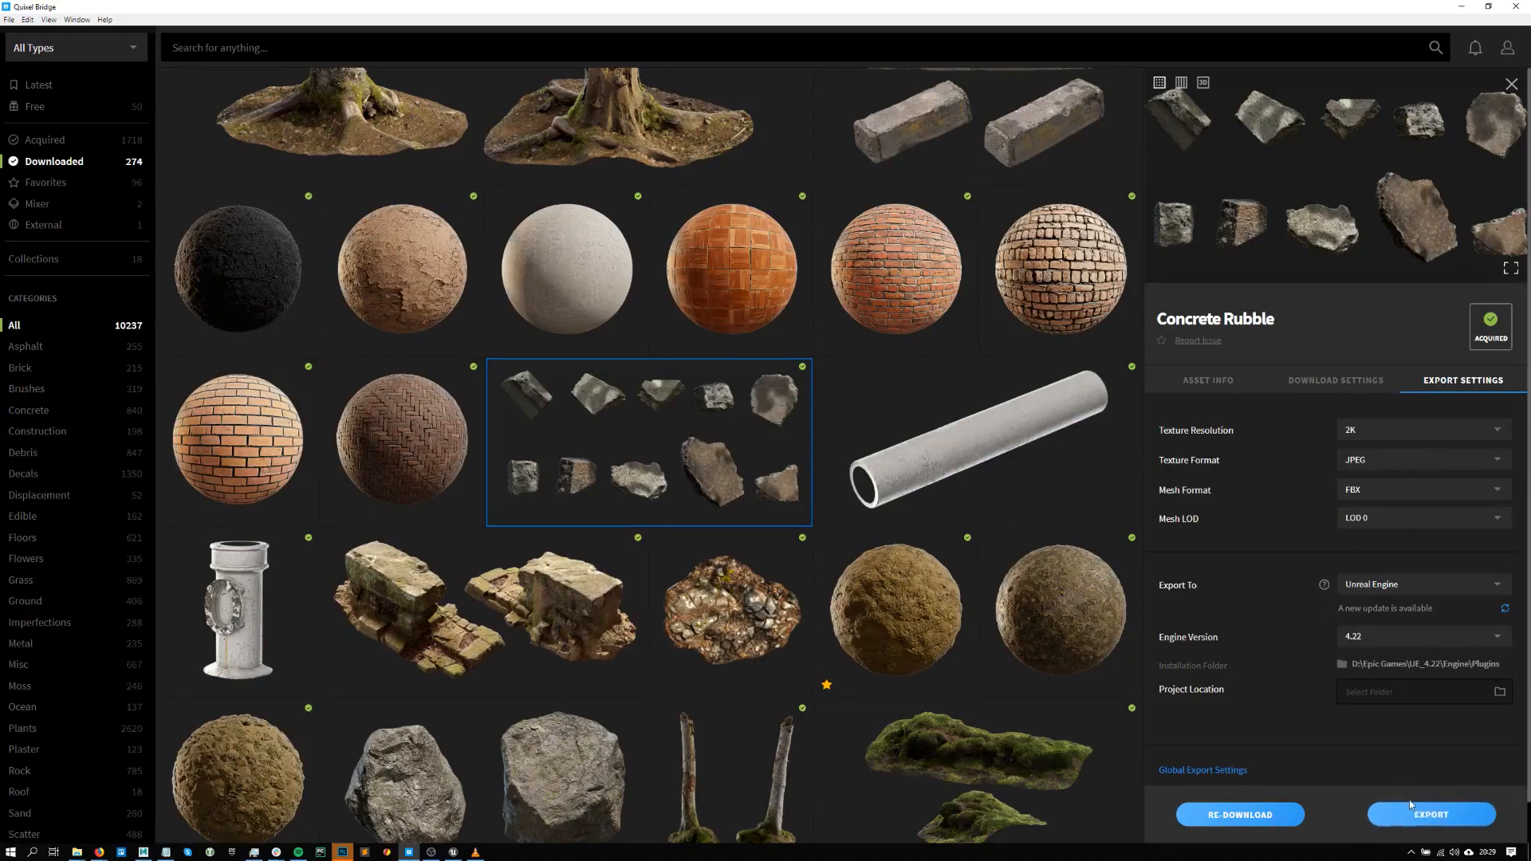
- Select twelve neighbouring assets, including Mossy Stump and Concrete Rubble, for batch export, and clear the selection
left_click_drag(1096, 481, 199, 106)
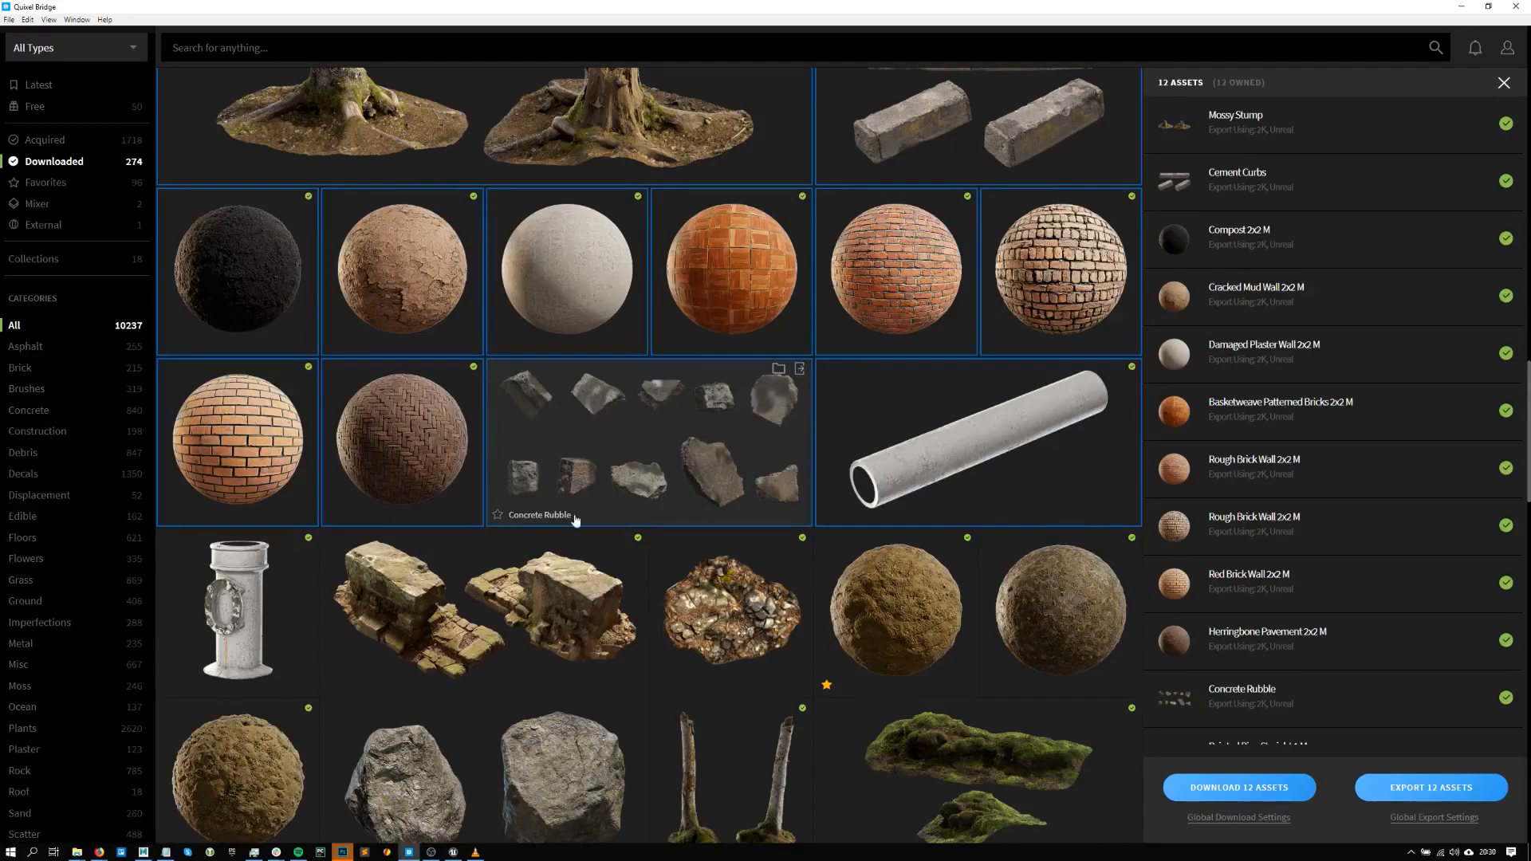
scroll(550, 335, "up", 2)
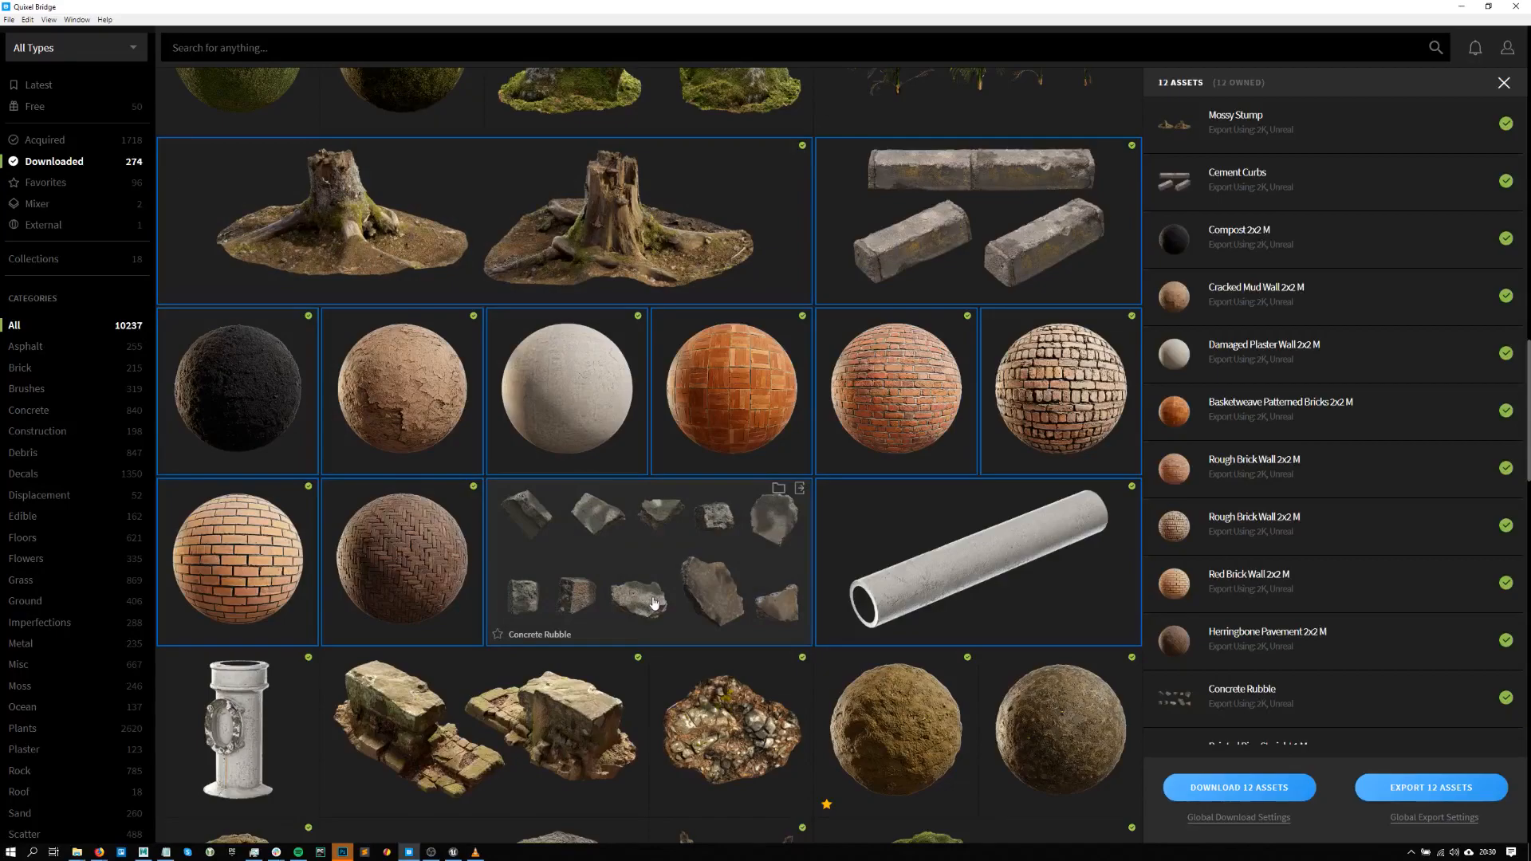
left_click(489, 306)
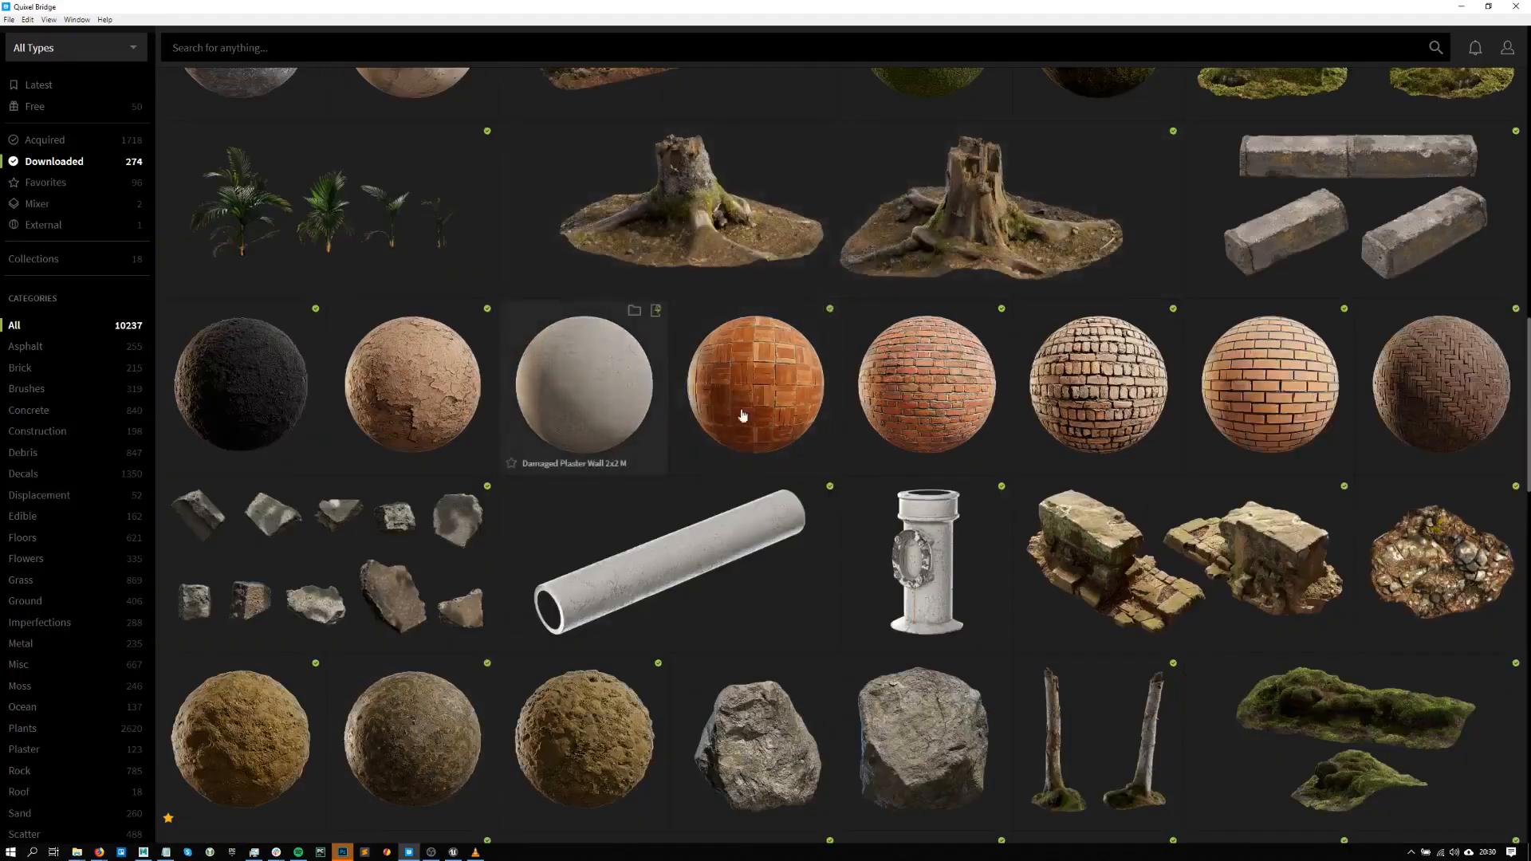
- Select only Concrete Rubble again and show its export settings
scroll(319, 317, "down", 3)
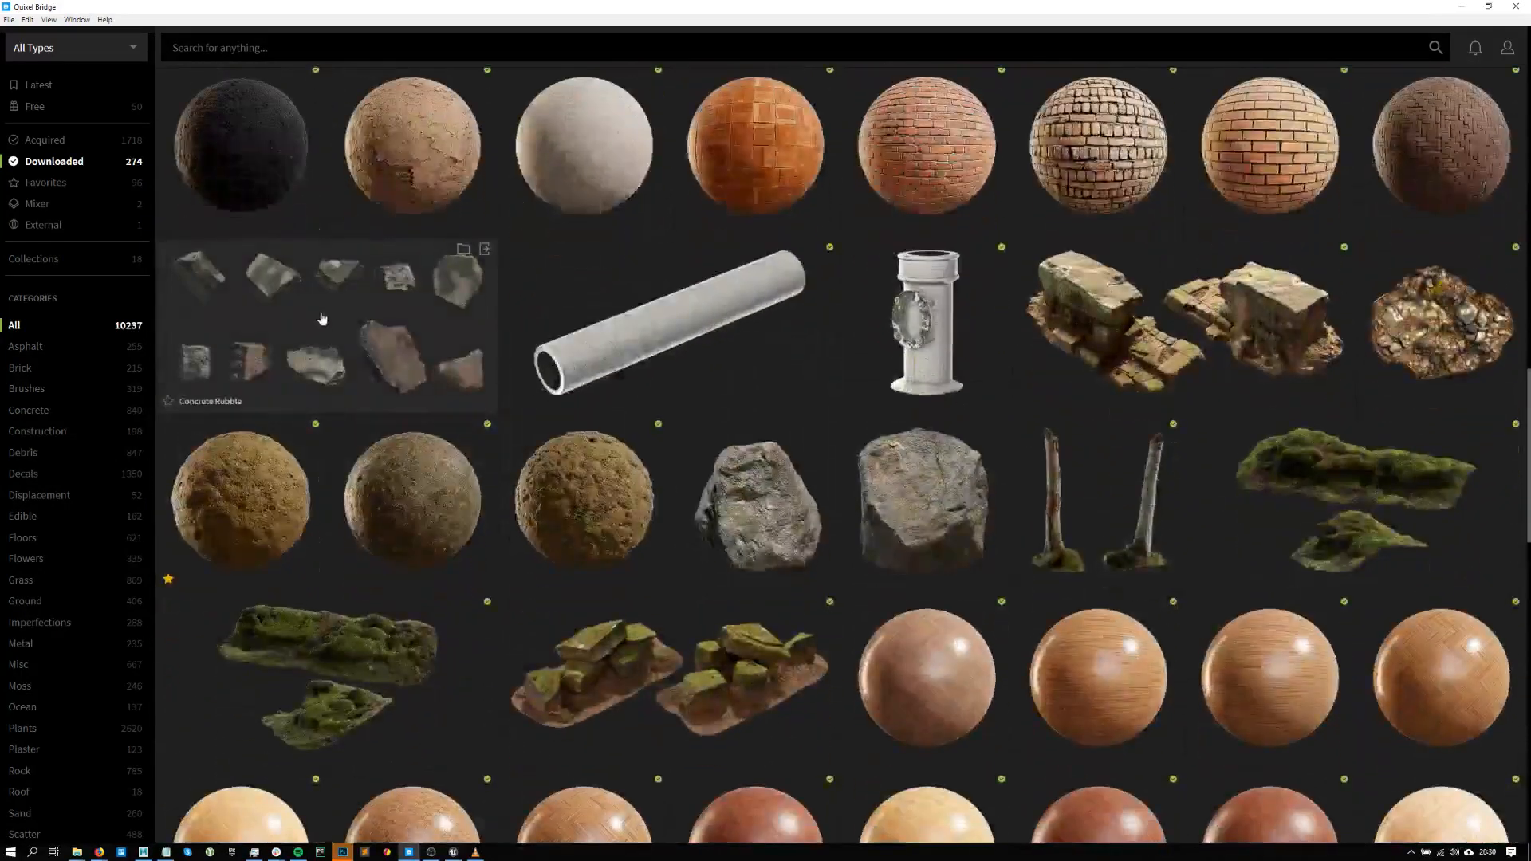
left_click(323, 322)
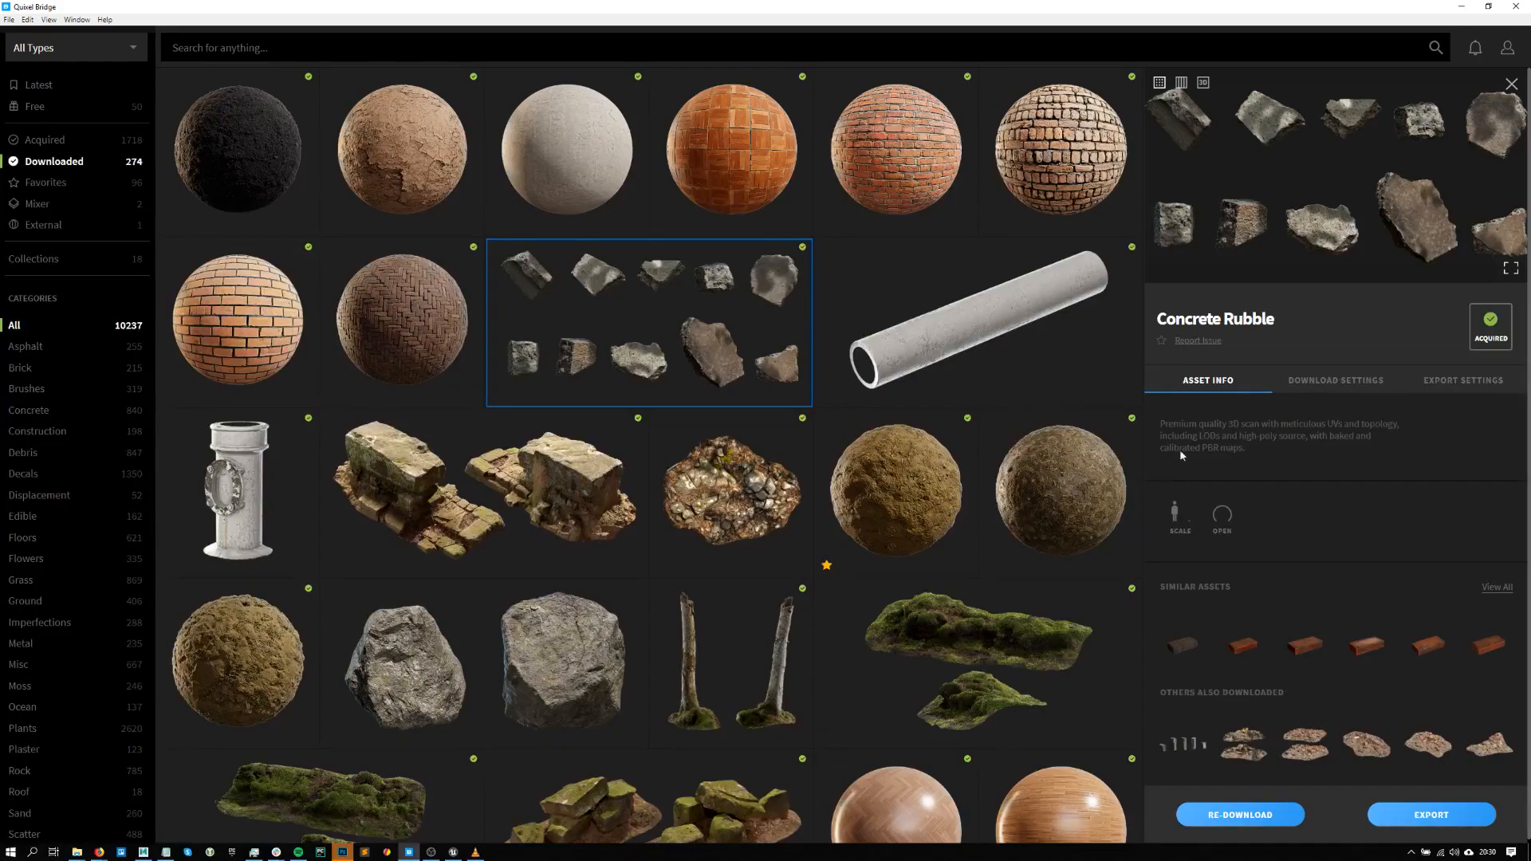
left_click(1442, 384)
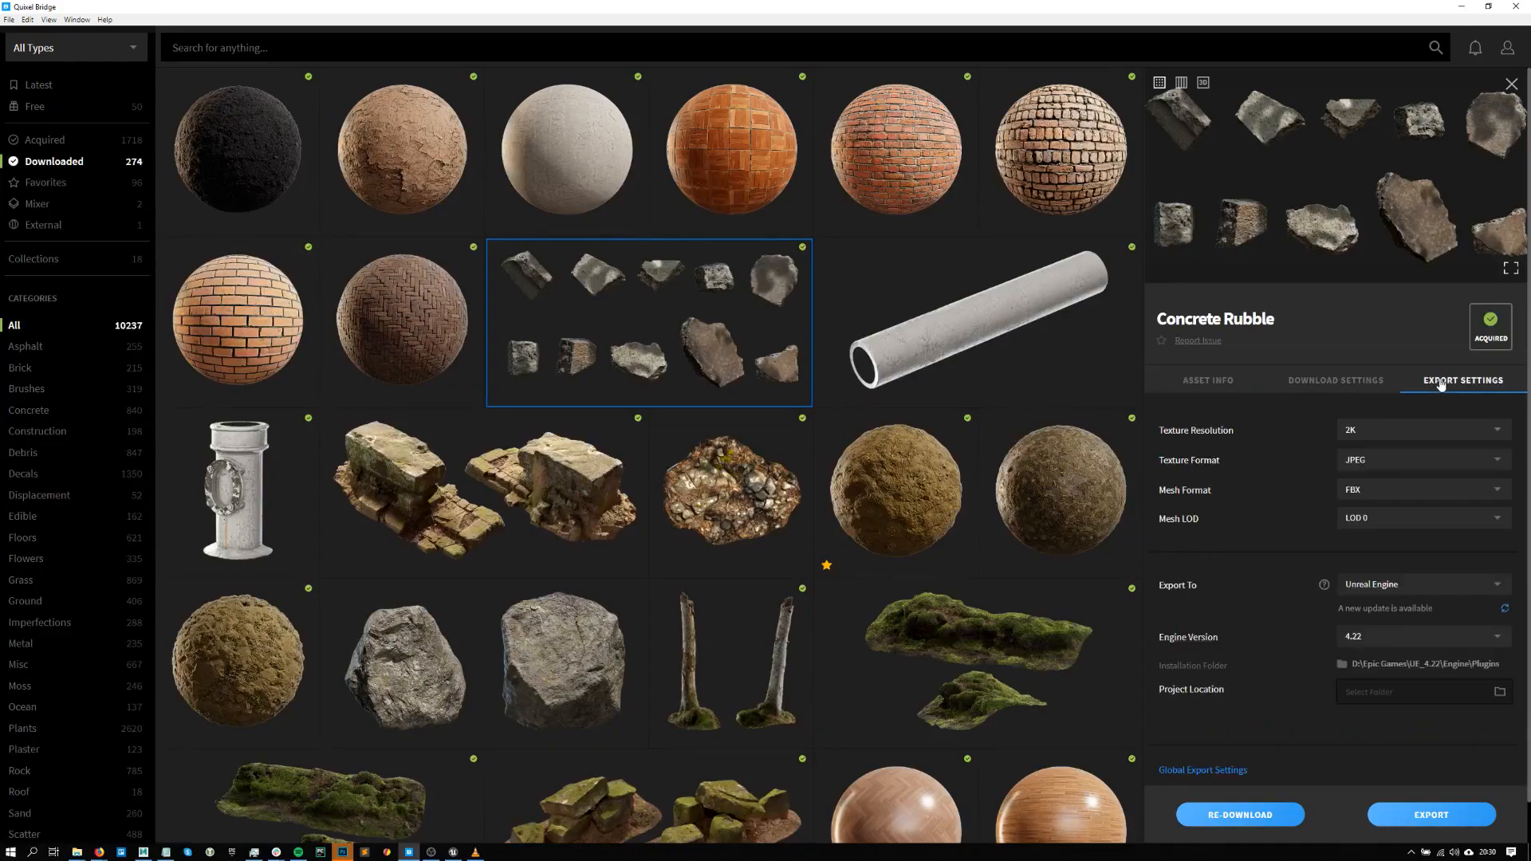
- Show the Concrete Rubble asset in the full-screen 3D preview, and rotate and zoom the mesh to inspect it
left_click(1372, 431)
left_click(1247, 452)
left_click(1405, 524)
left_click(1204, 82)
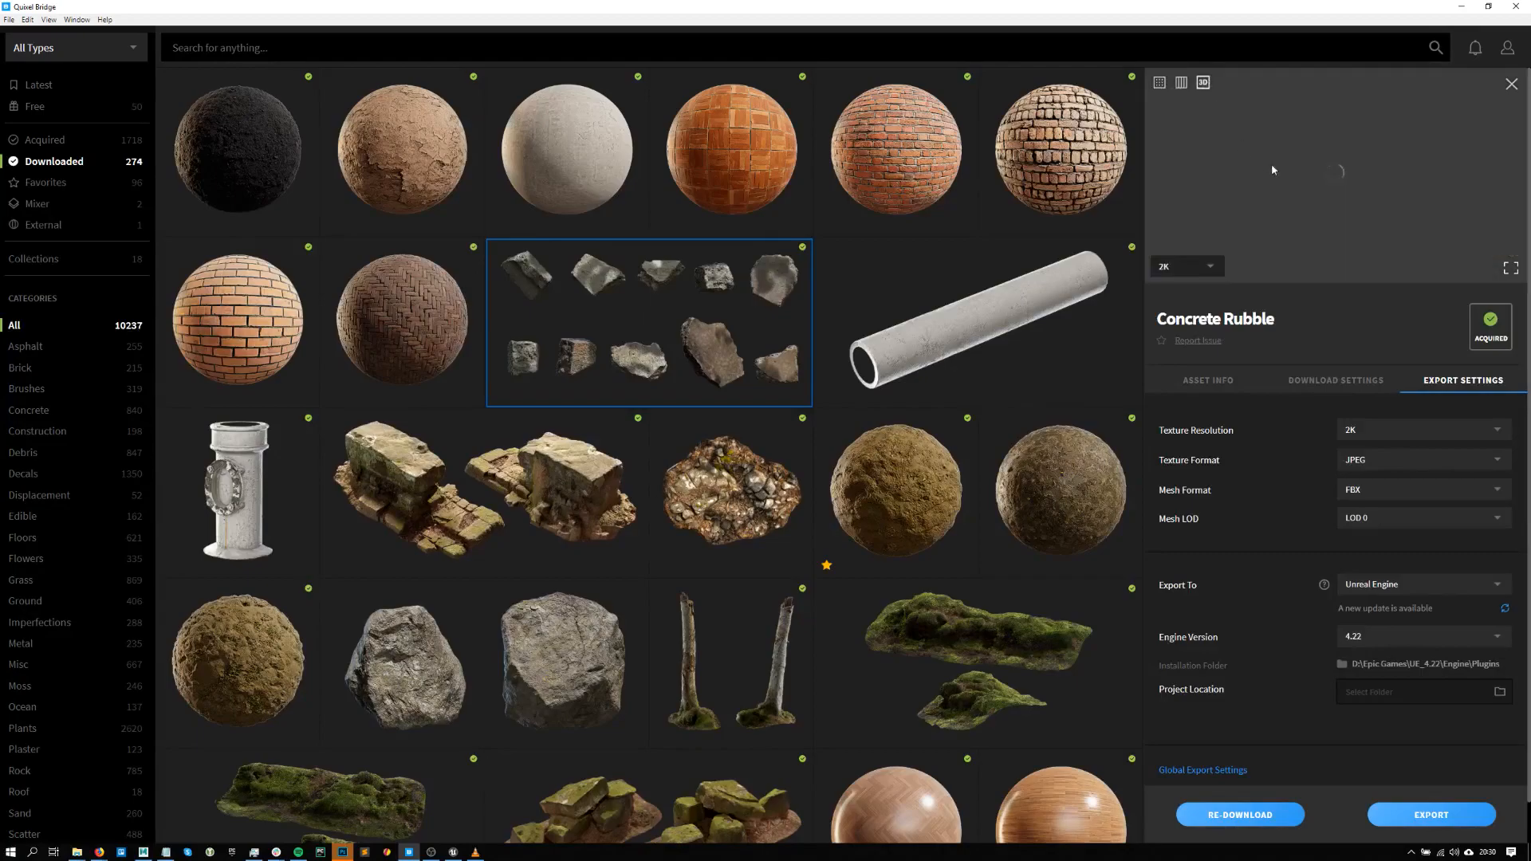
left_click(1510, 269)
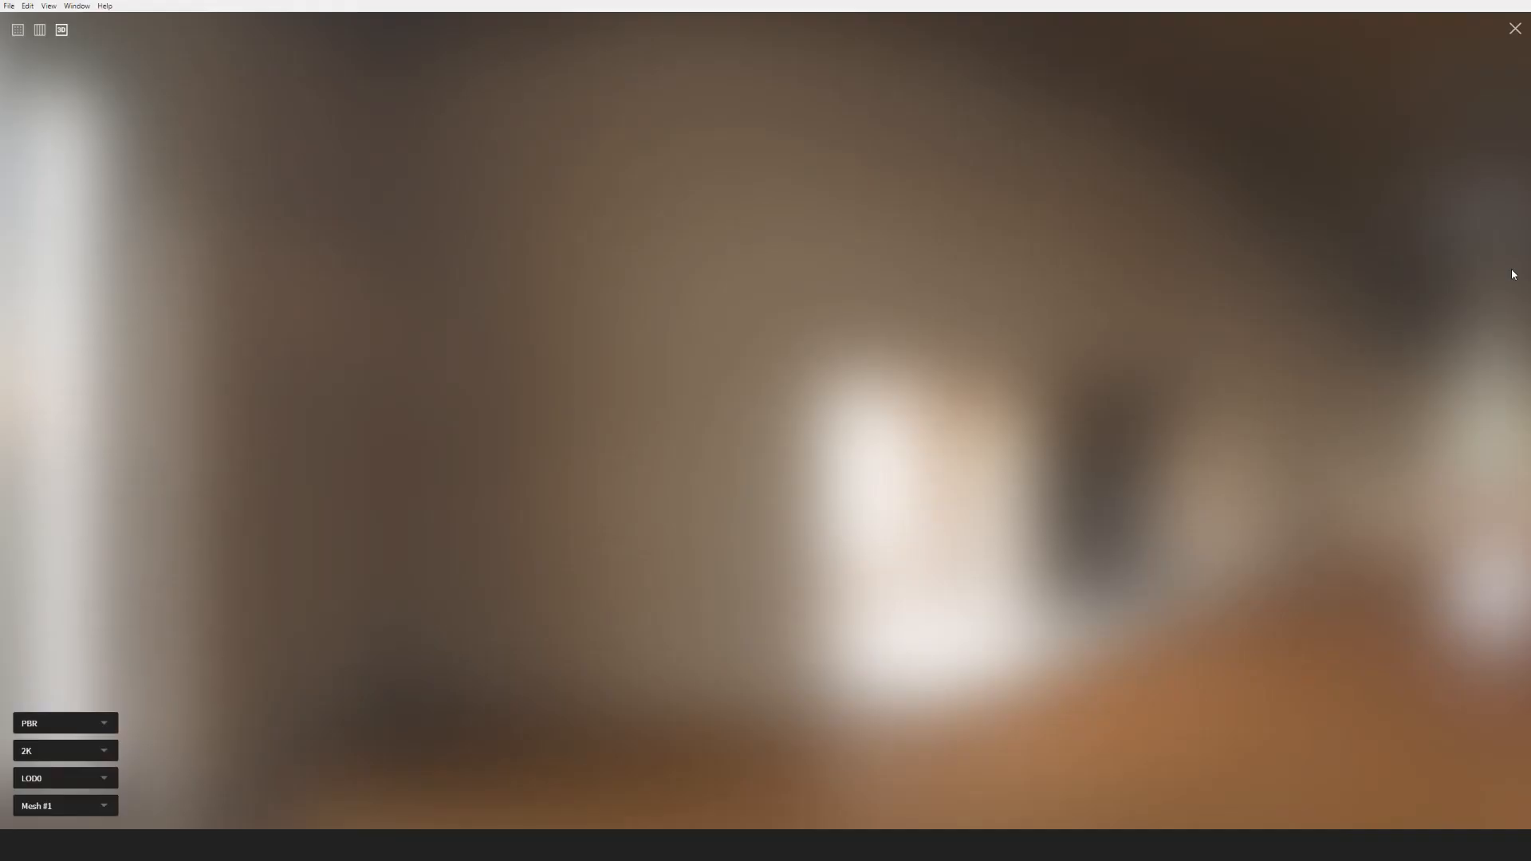
left_click_drag(751, 477, 569, 560)
scroll(750, 490, "up", 4)
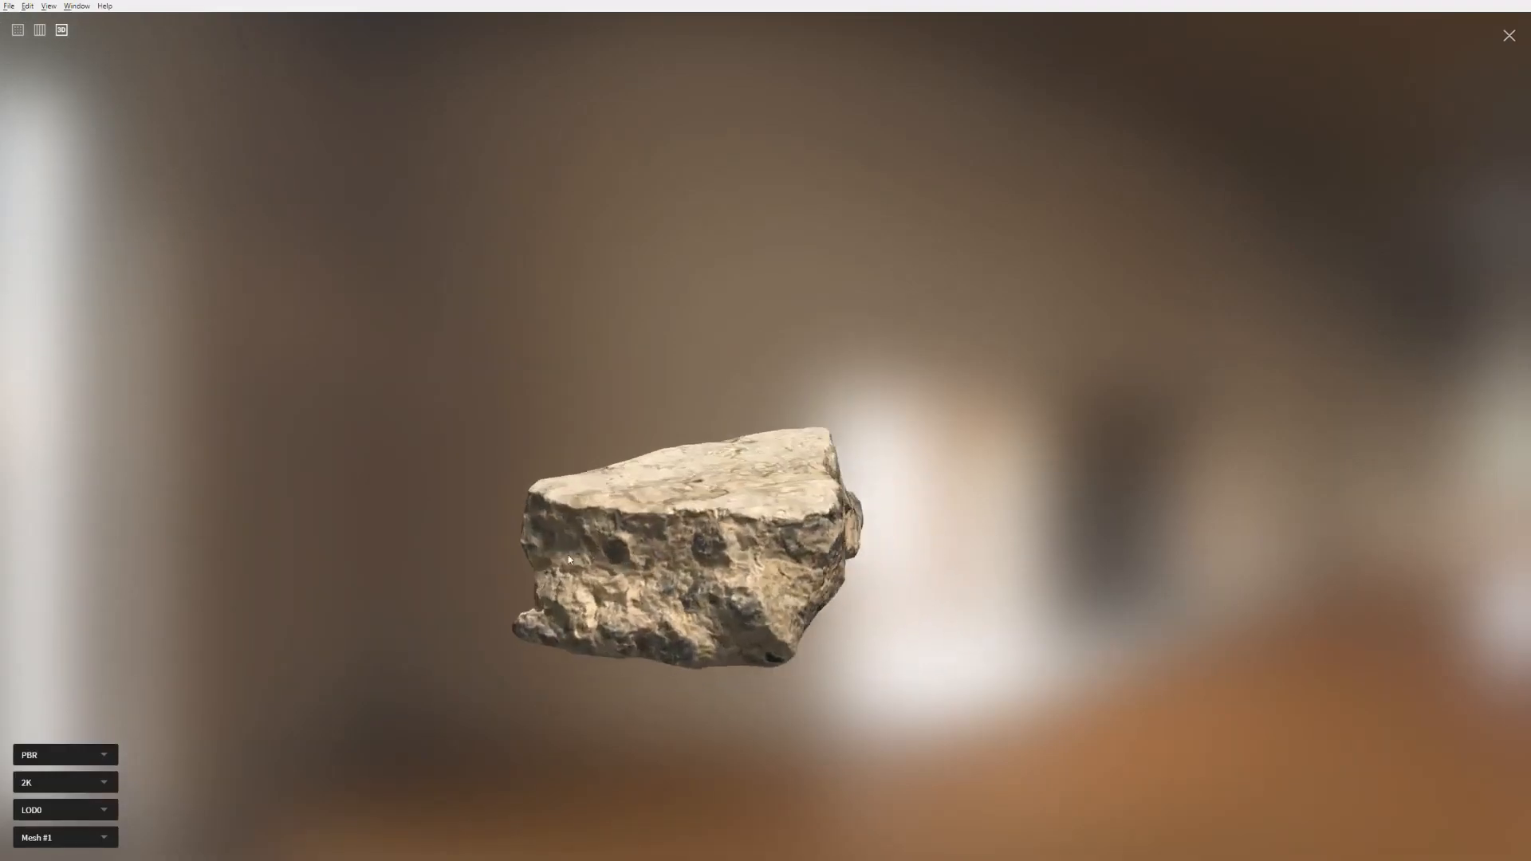
- View the Concrete Rubble mesh as Wireframe, compare its LOD0 topology with LOD5, and rotate it to examine the polygons
left_click(79, 756)
left_click(79, 736)
left_click_drag(744, 541, 777, 552)
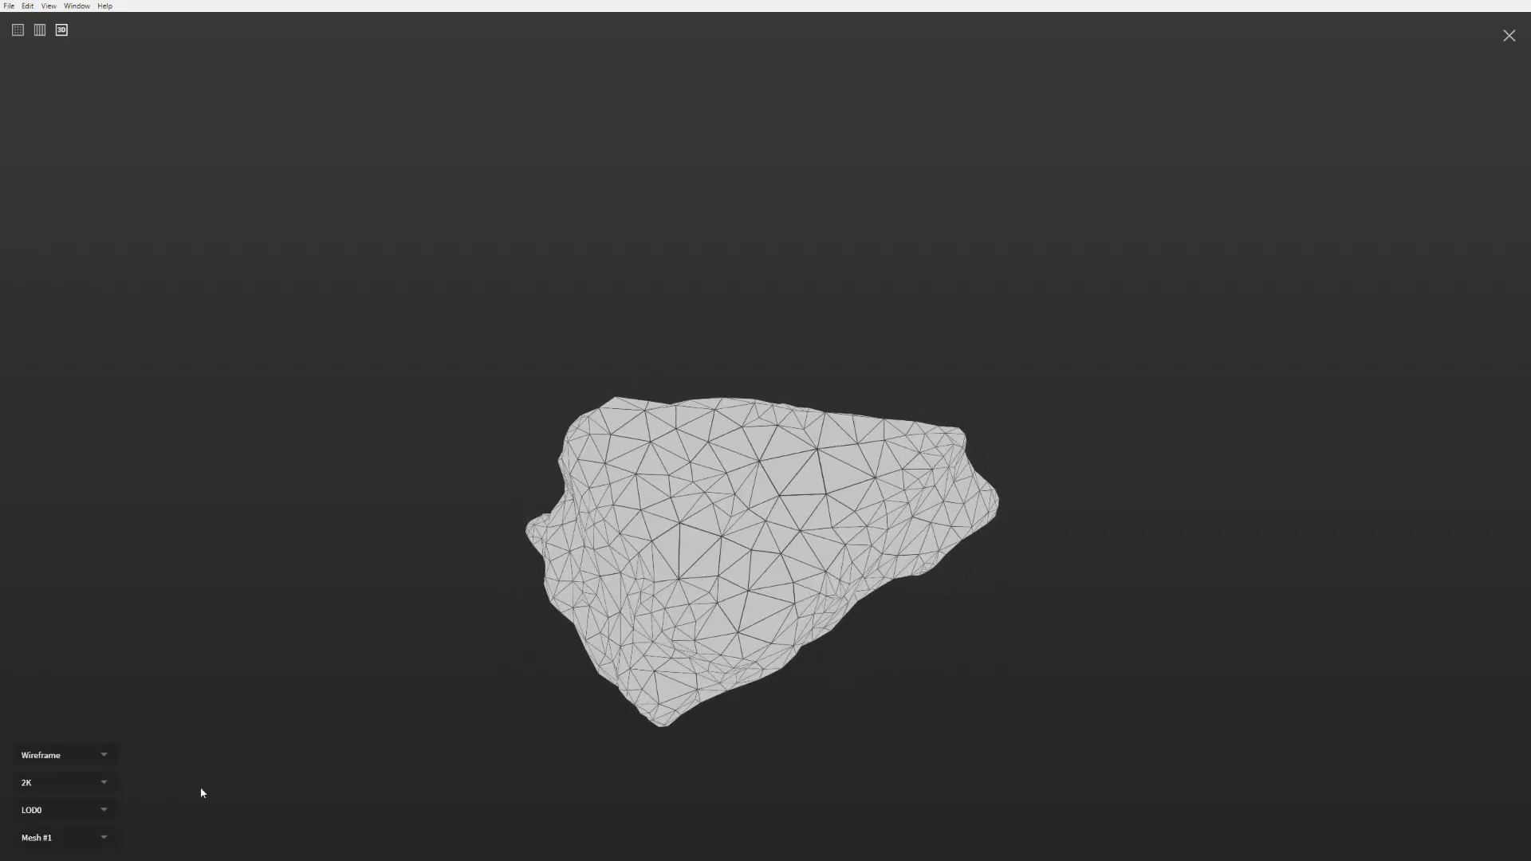
left_click(87, 814)
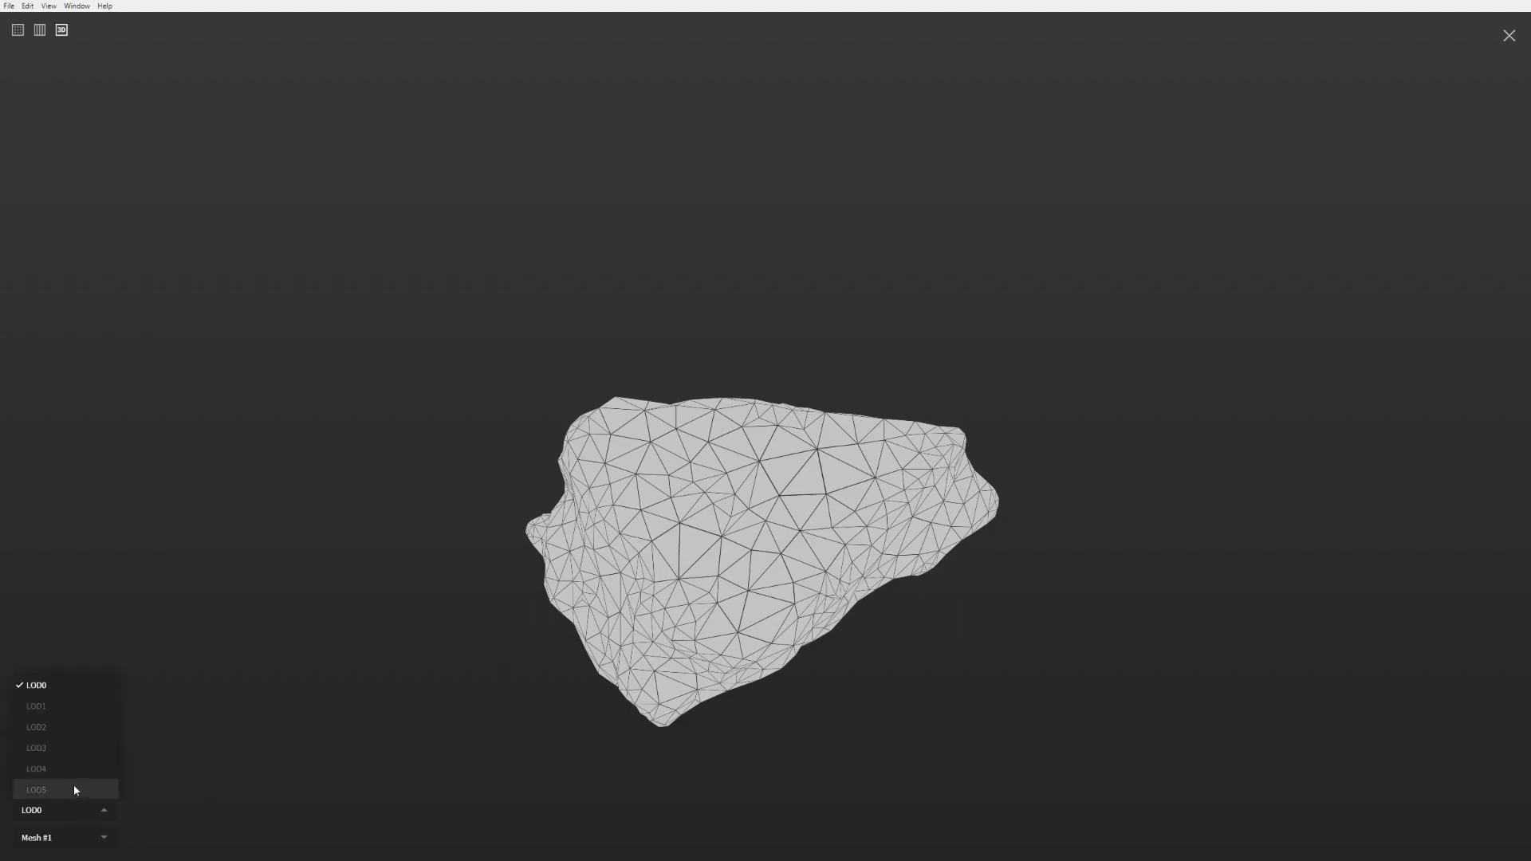
left_click(77, 789)
left_click_drag(998, 547, 262, 668)
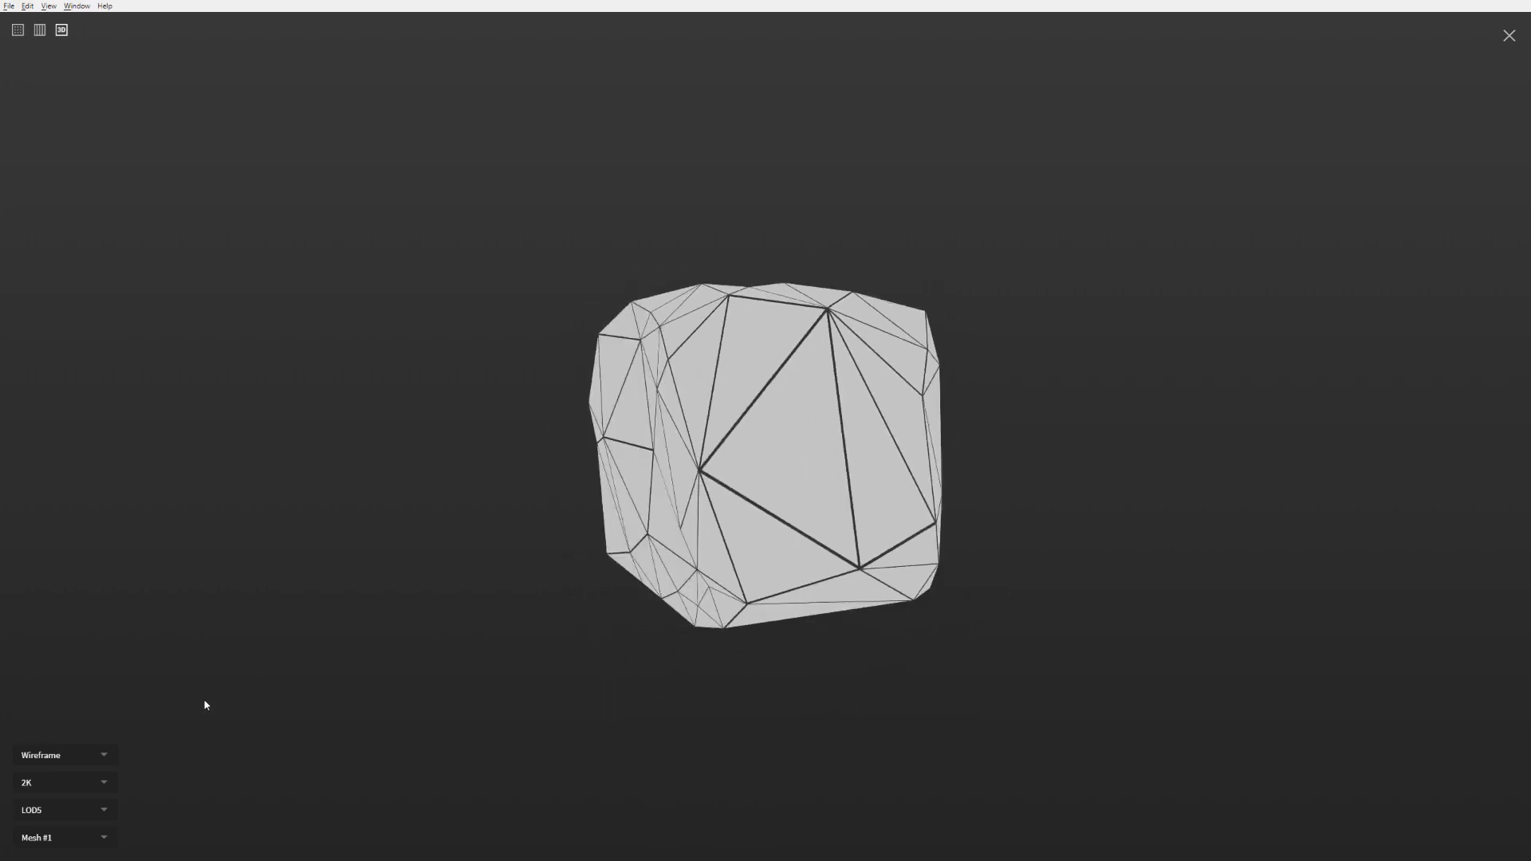
- Set the rubble preview to 1K textures with PBR shading, inspect the LOD5 mesh from several angles, and close the full-screen preview
left_click(92, 778)
left_click(80, 721)
left_click(63, 754)
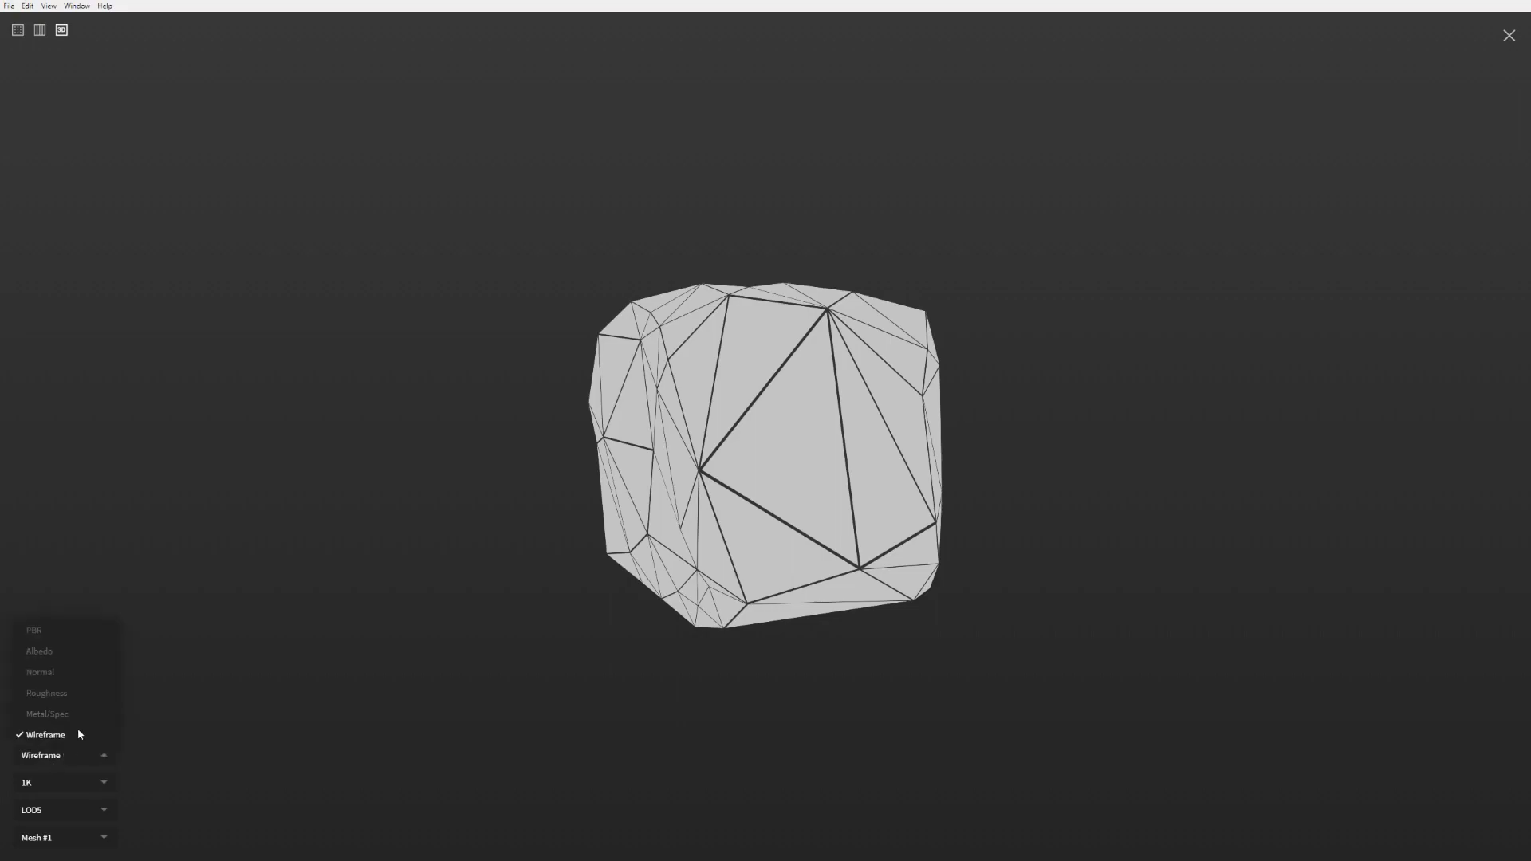
left_click(49, 628)
left_click_drag(796, 534, 764, 514)
scroll(906, 499, "up", 3)
scroll(702, 524, "down", 3)
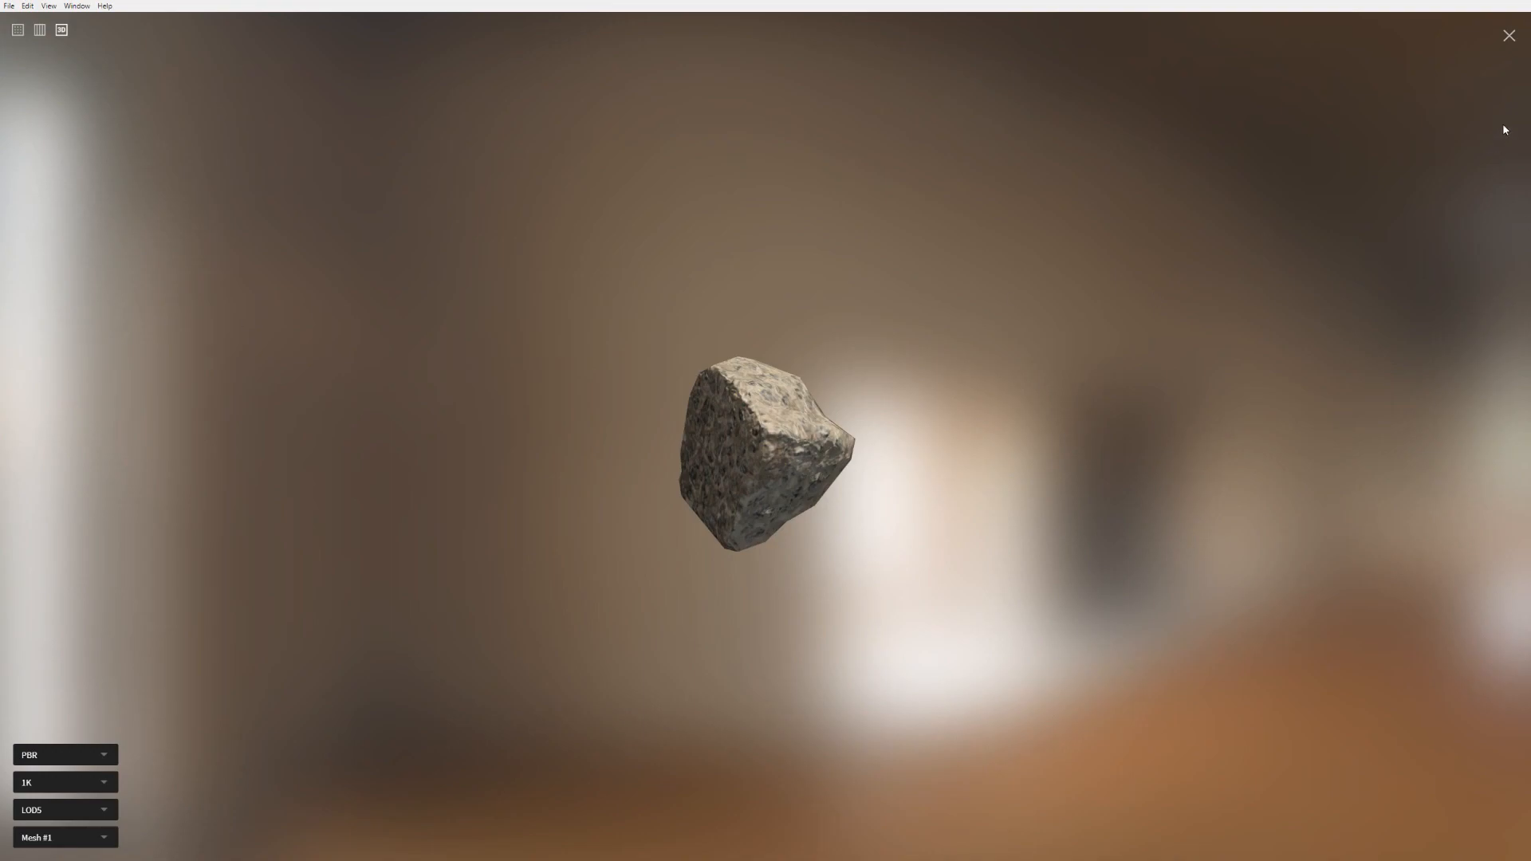
left_click(1509, 35)
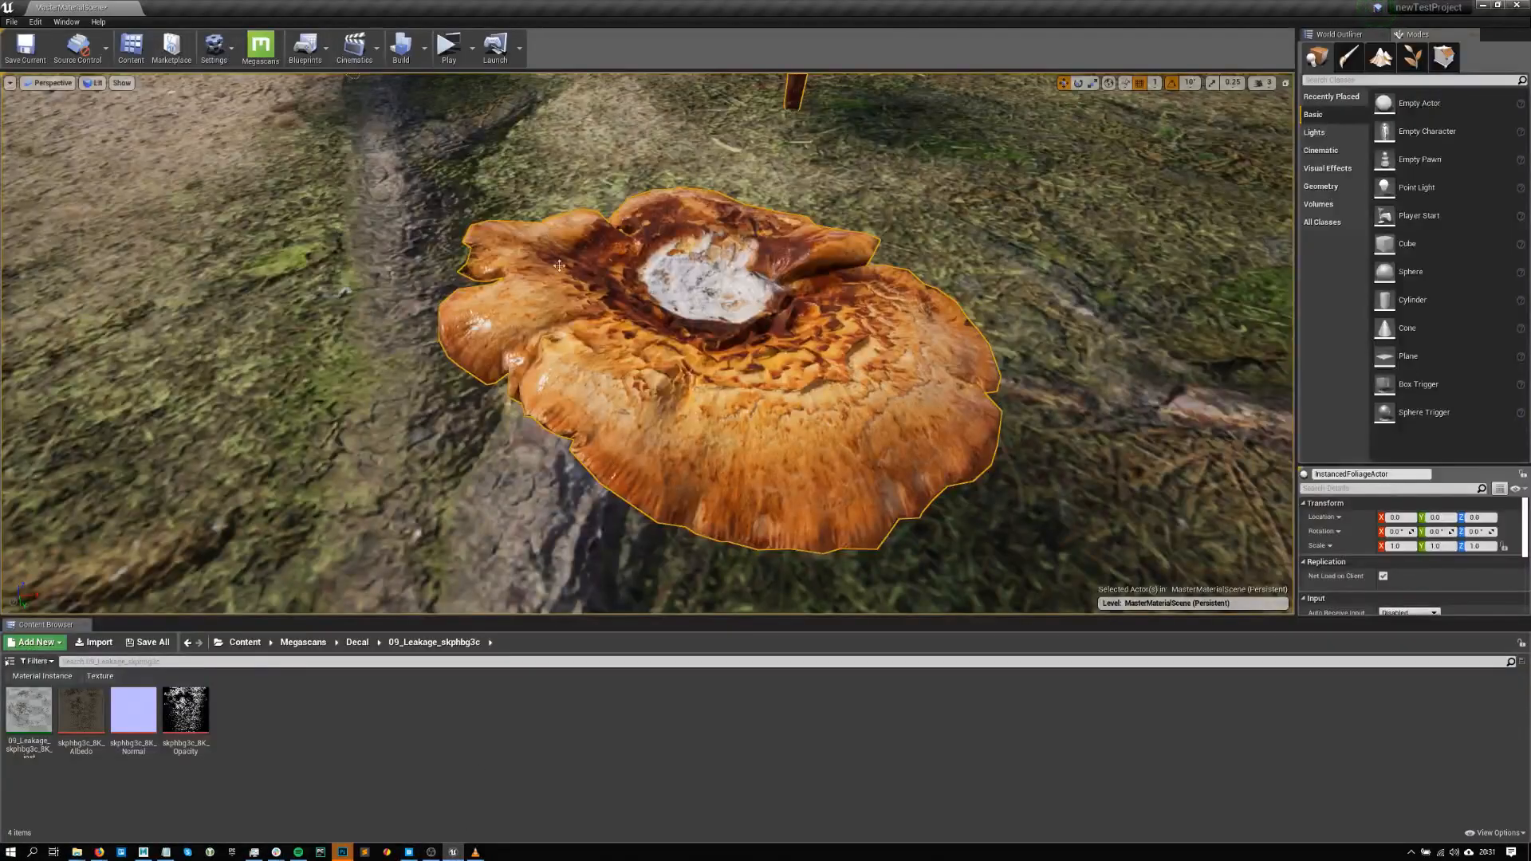
- In Unreal Engine, examine the painted orange mushrooms and the ground around them from near and far
mouse_move(545, 271)
right_mouse_down()
mouse_move(686, 231)
mouse_move(558, 239)
mouse_move(545, 271)
right_mouse_up()
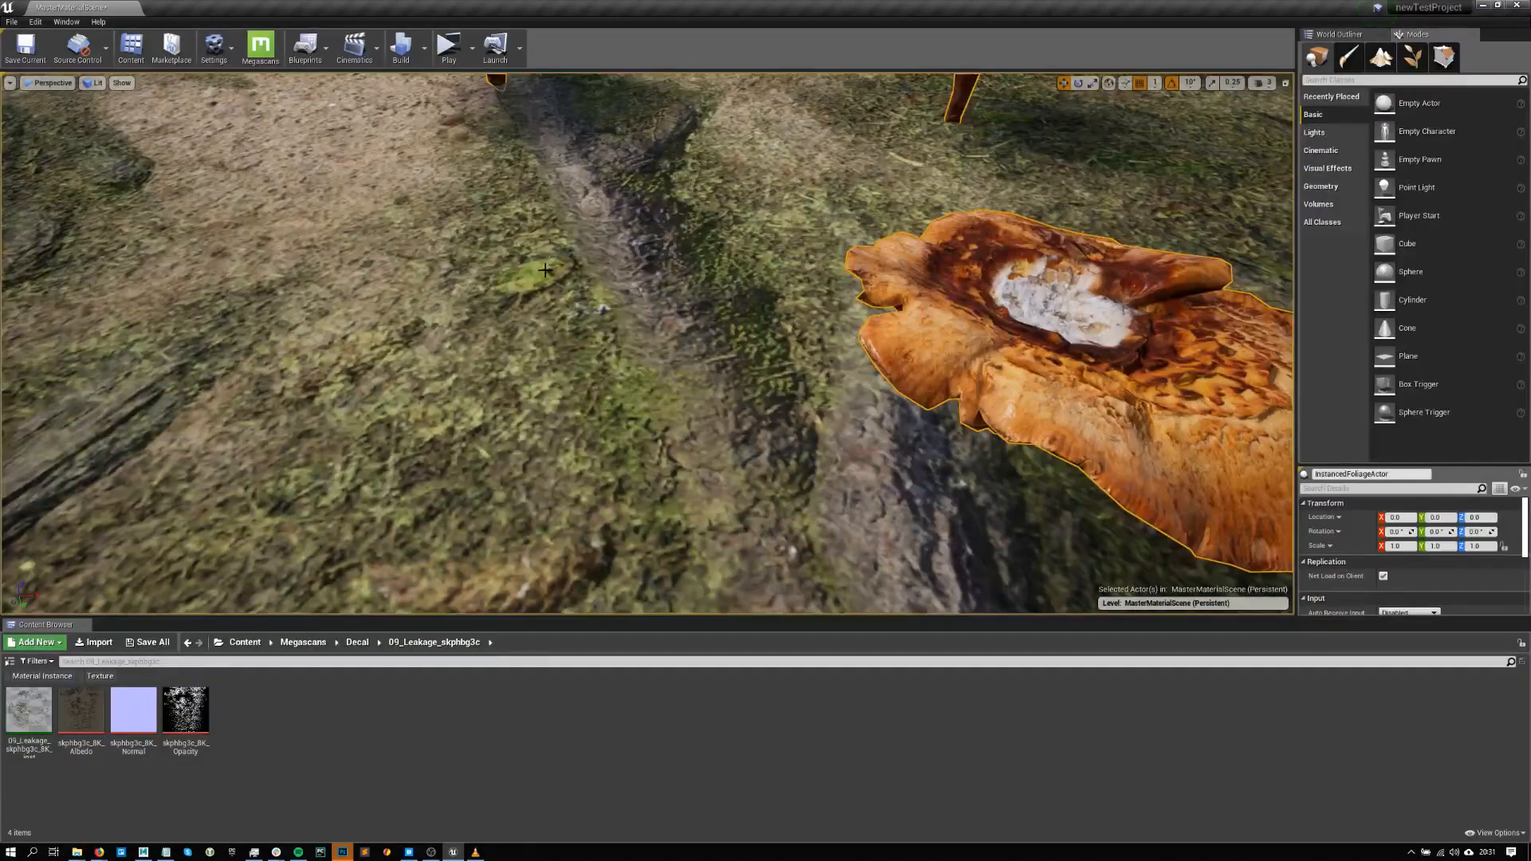
mouse_move(574, 372)
right_mouse_down()
mouse_move(686, 406)
mouse_move(670, 382)
mouse_move(568, 373)
right_mouse_up()
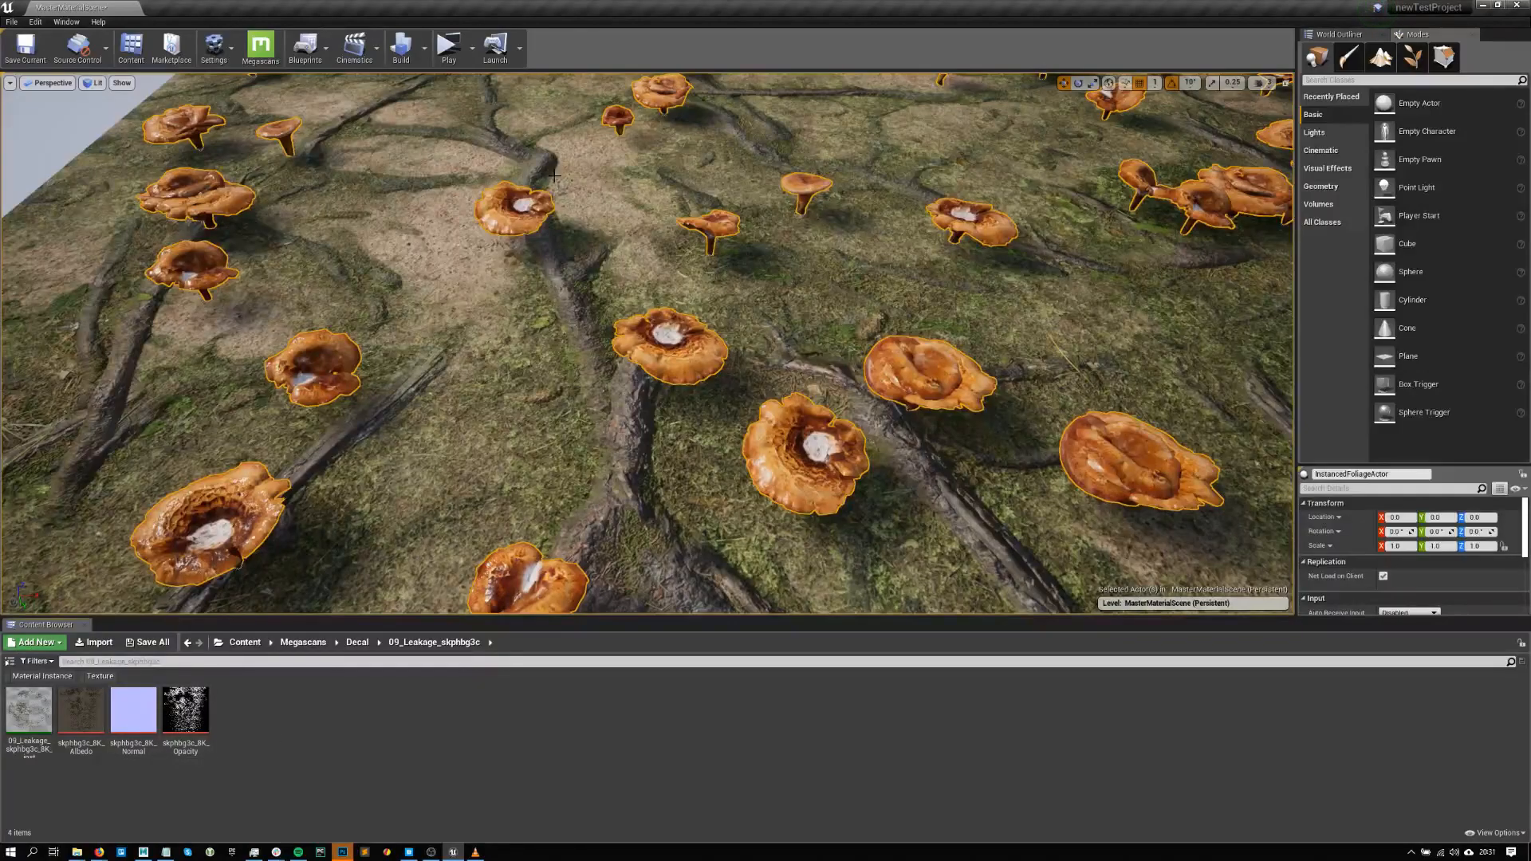
scroll(648, 343, "down", 5)
middle_click_drag(648, 343, 718, 406)
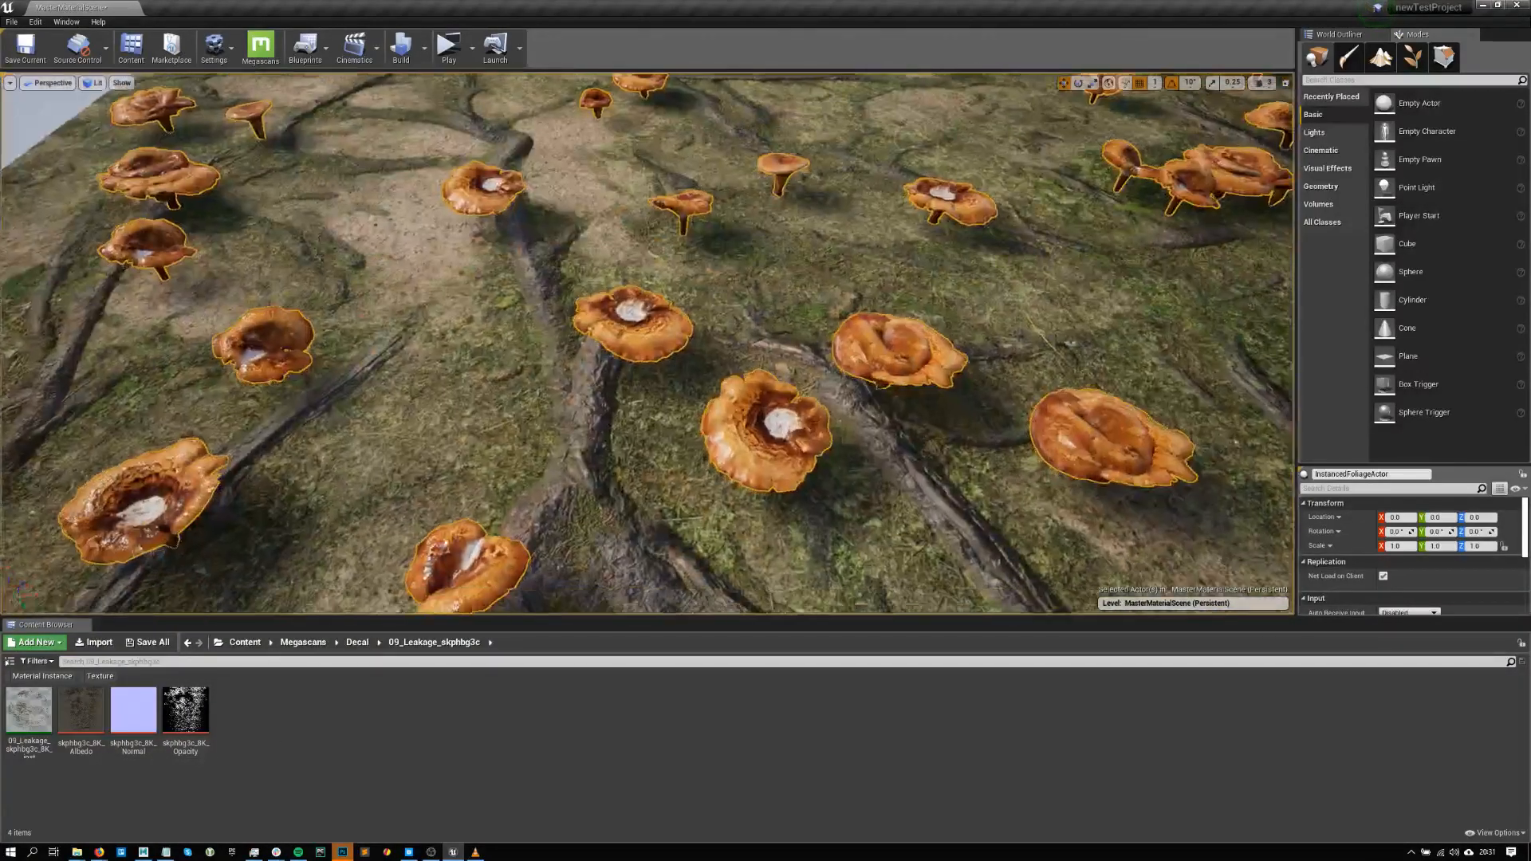
right_click_drag(647, 343, 590, 410)
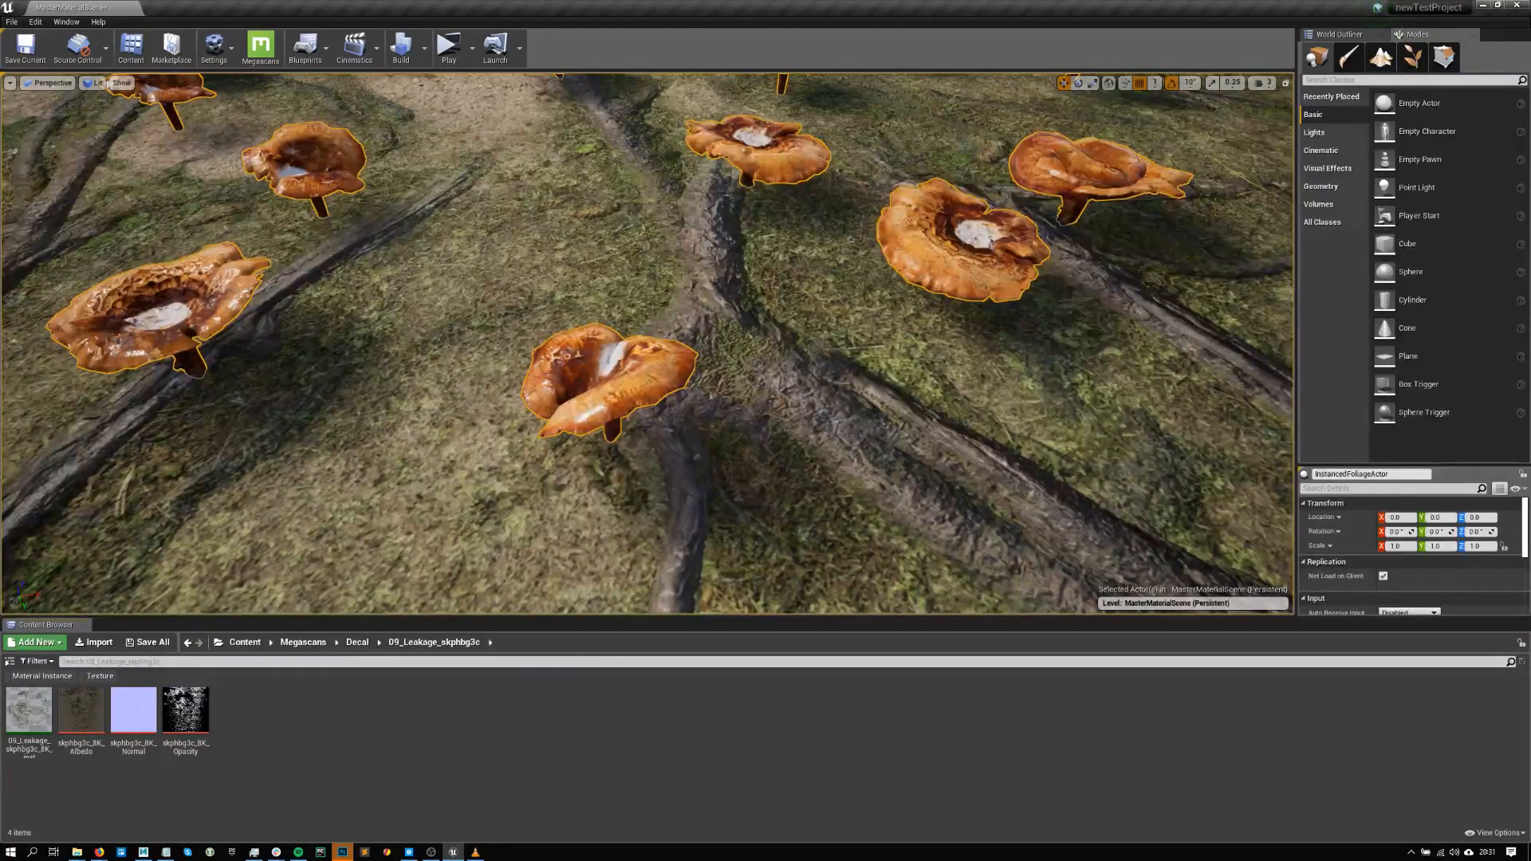
- Switch to Quixel Bridge and browse the latest assets in the library
left_click(408, 852)
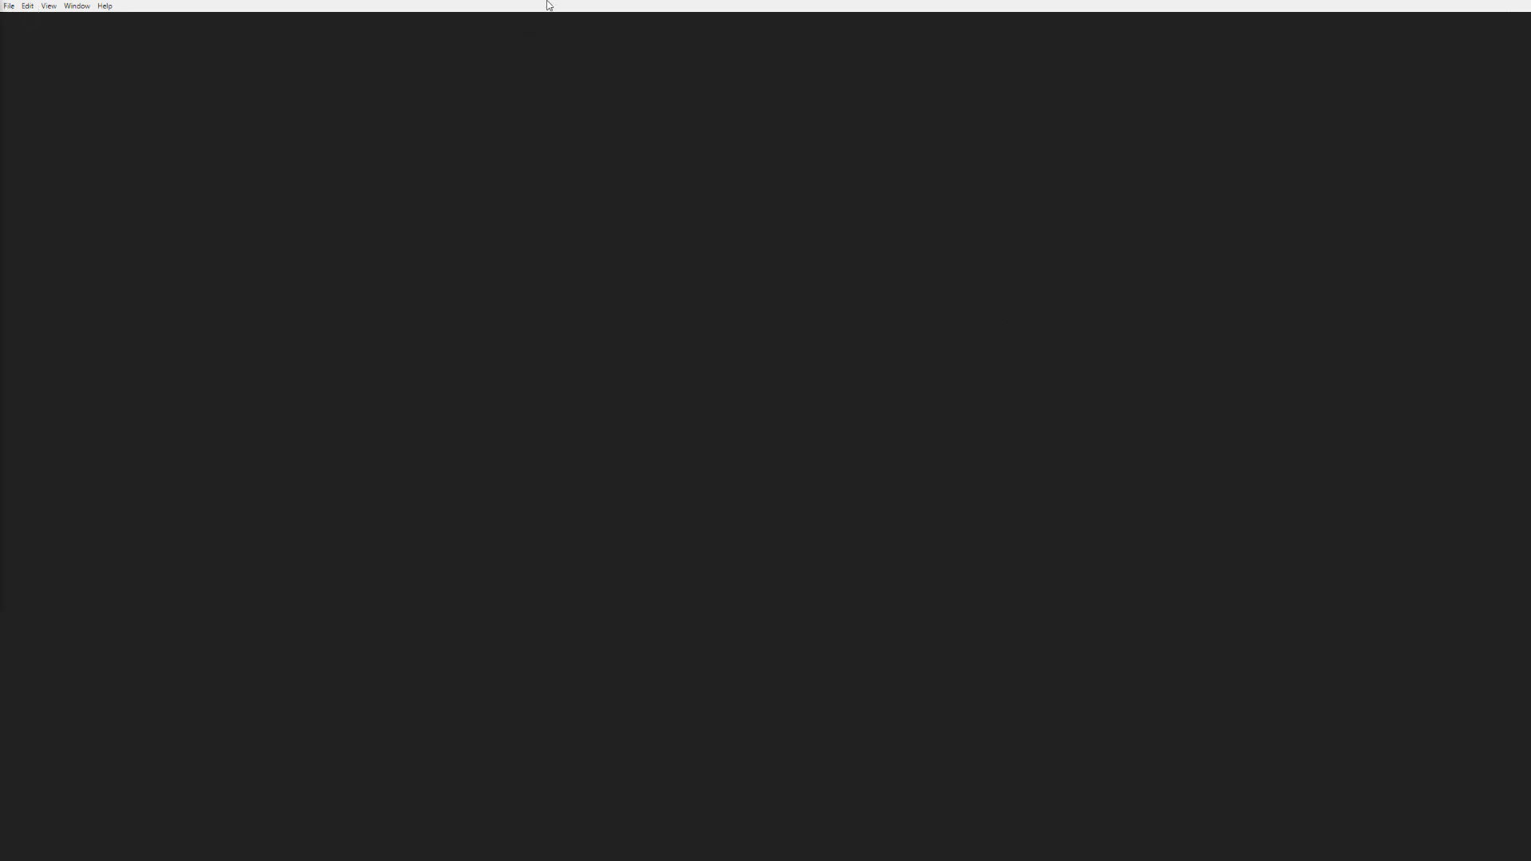
key("Escape")
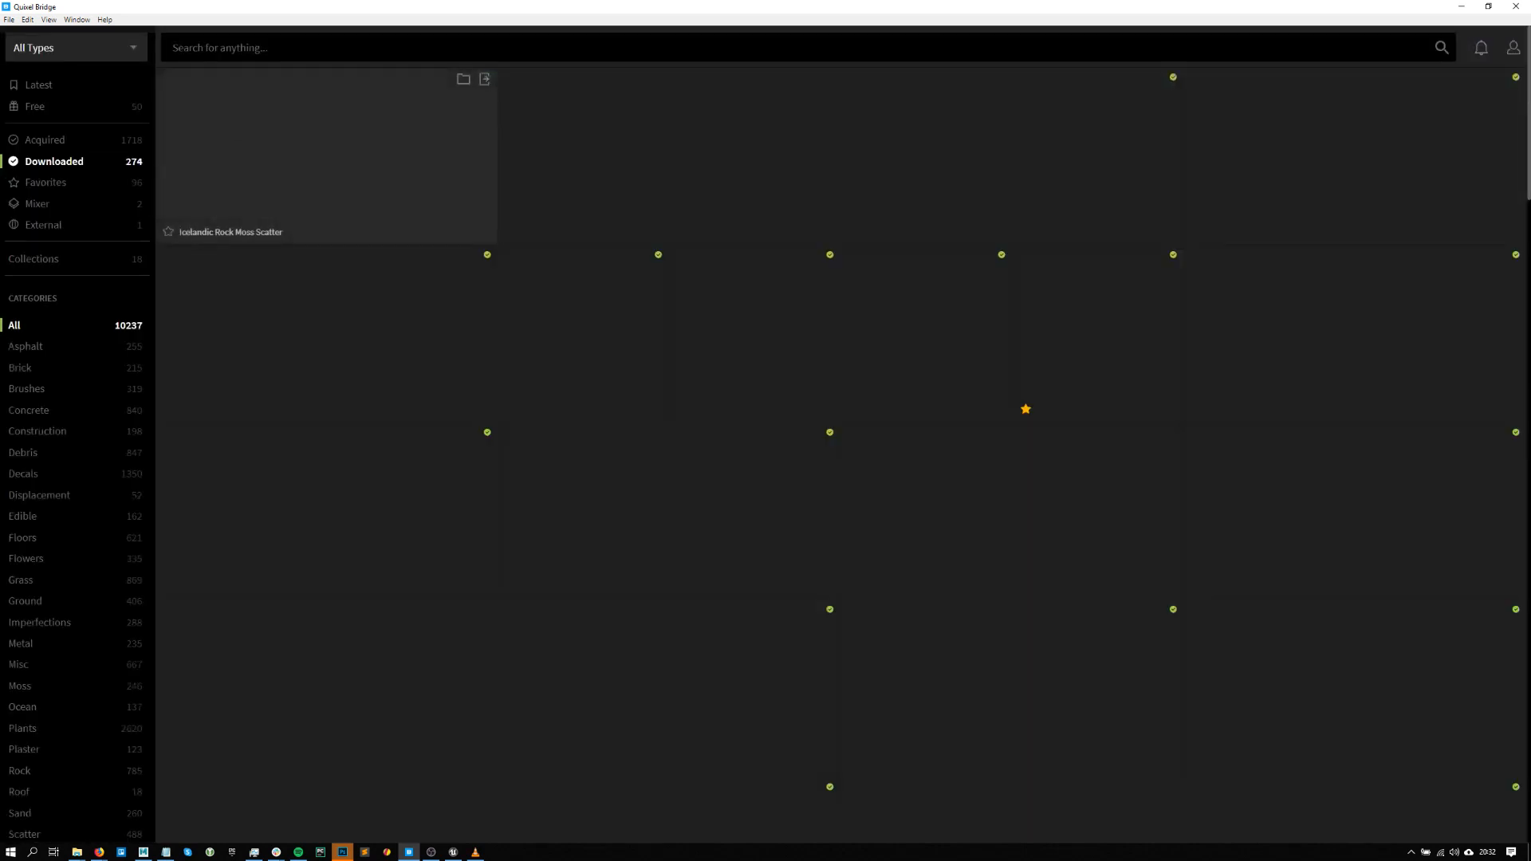
left_click(77, 92)
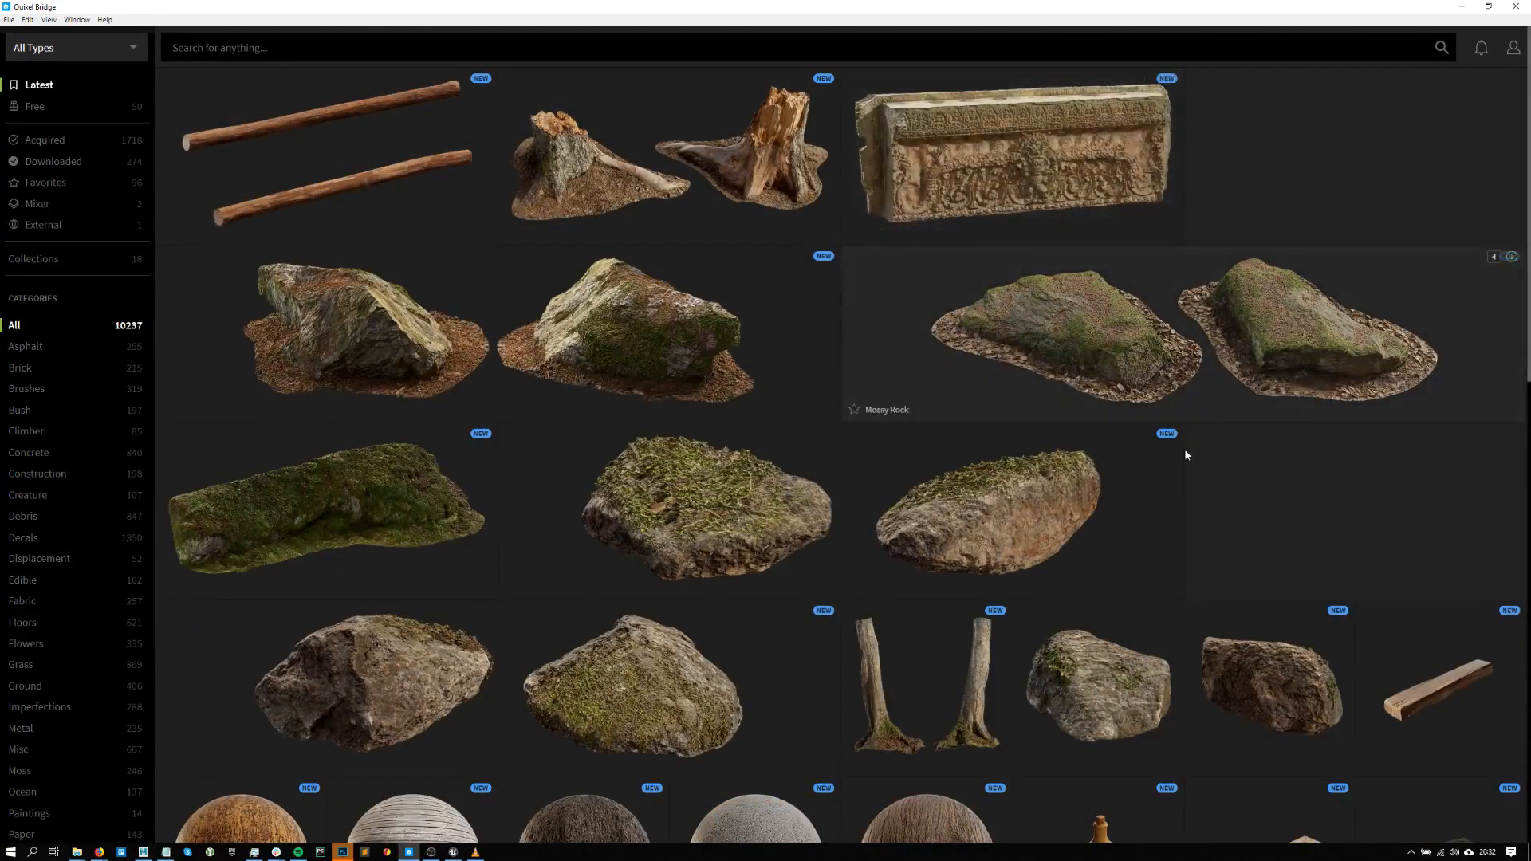
scroll(1045, 483, "down", 3)
scroll(1026, 478, "up", 3)
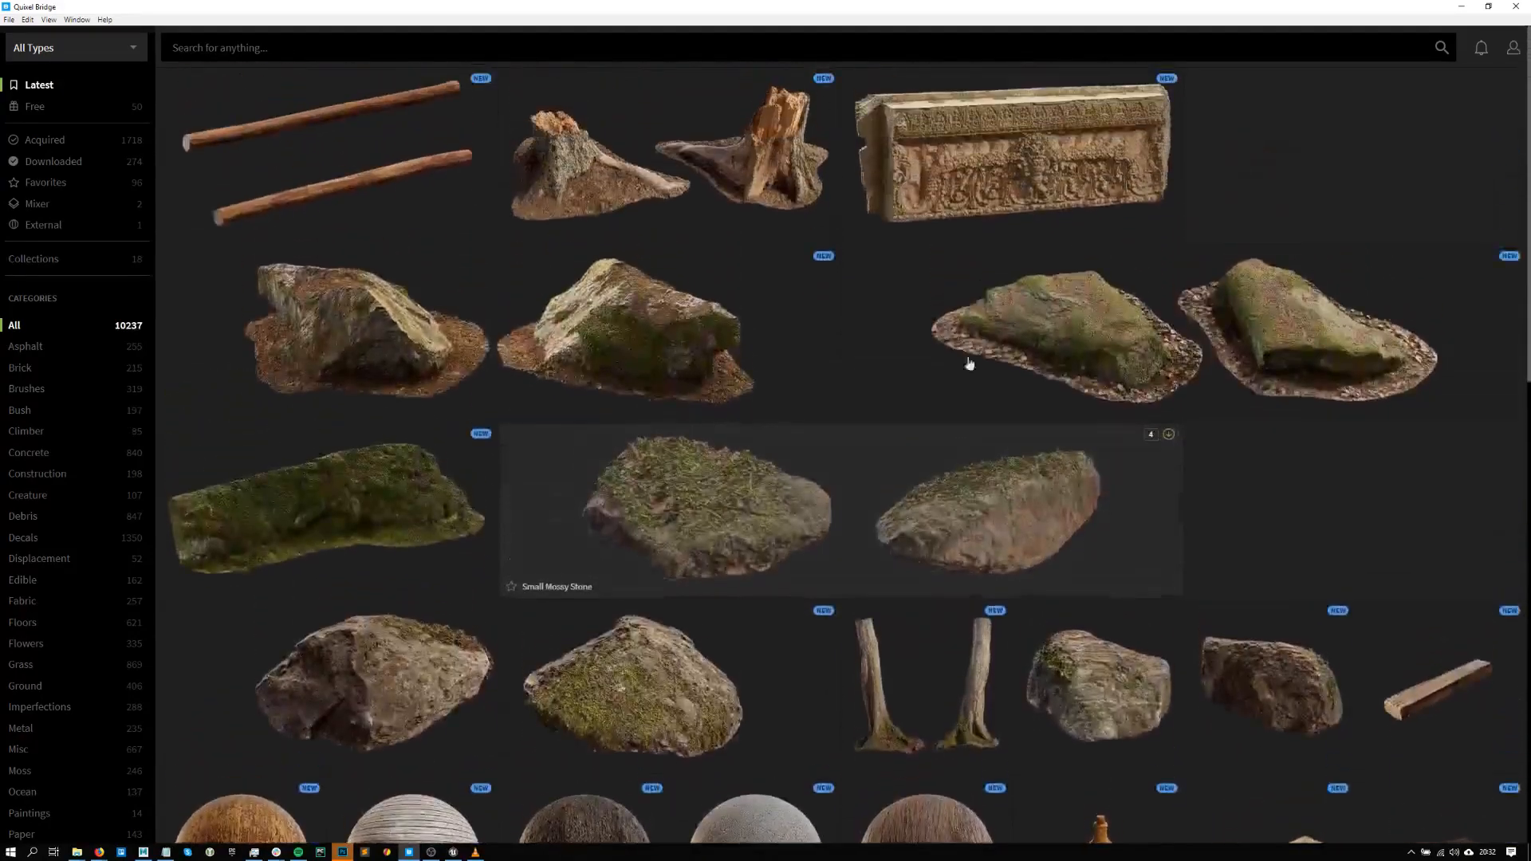
- Inspect the Angkor Wat Temple Lintel from front and back in the full-screen 3D preview, and leave the preview
left_click(988, 176)
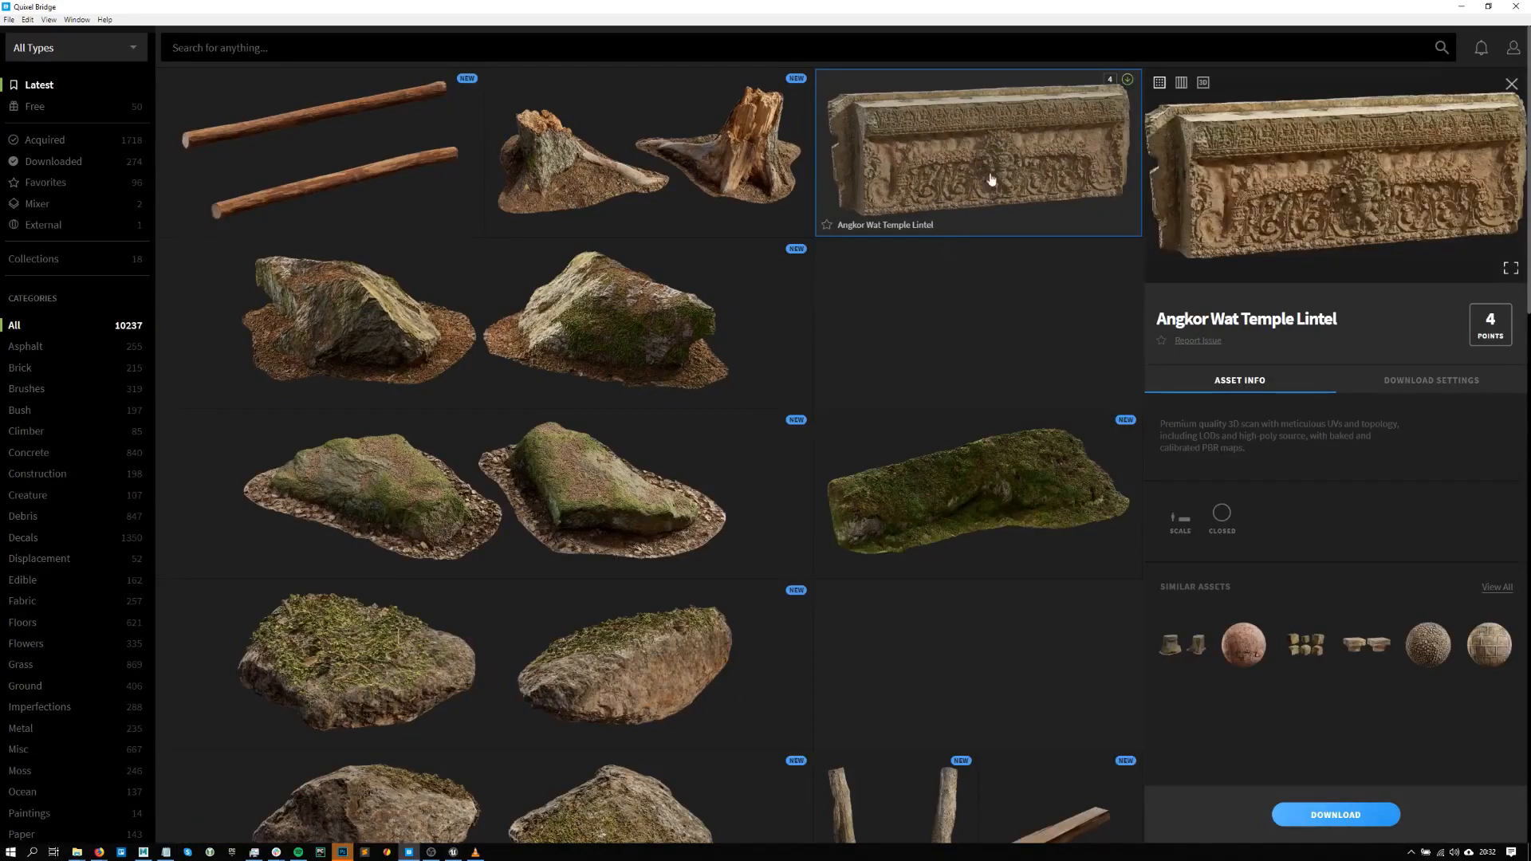
left_click(1203, 82)
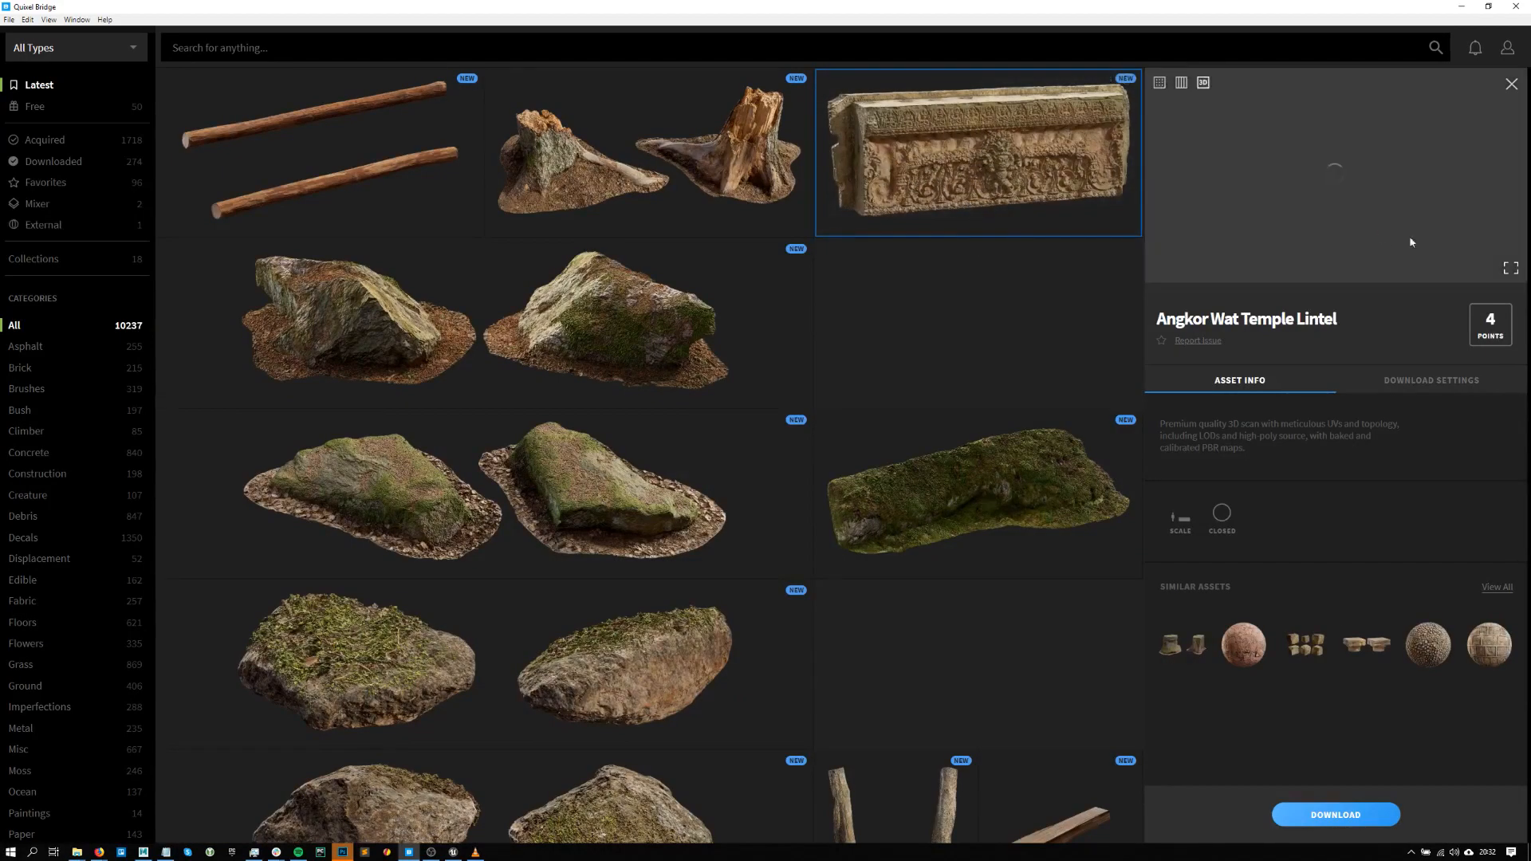
left_click(1509, 265)
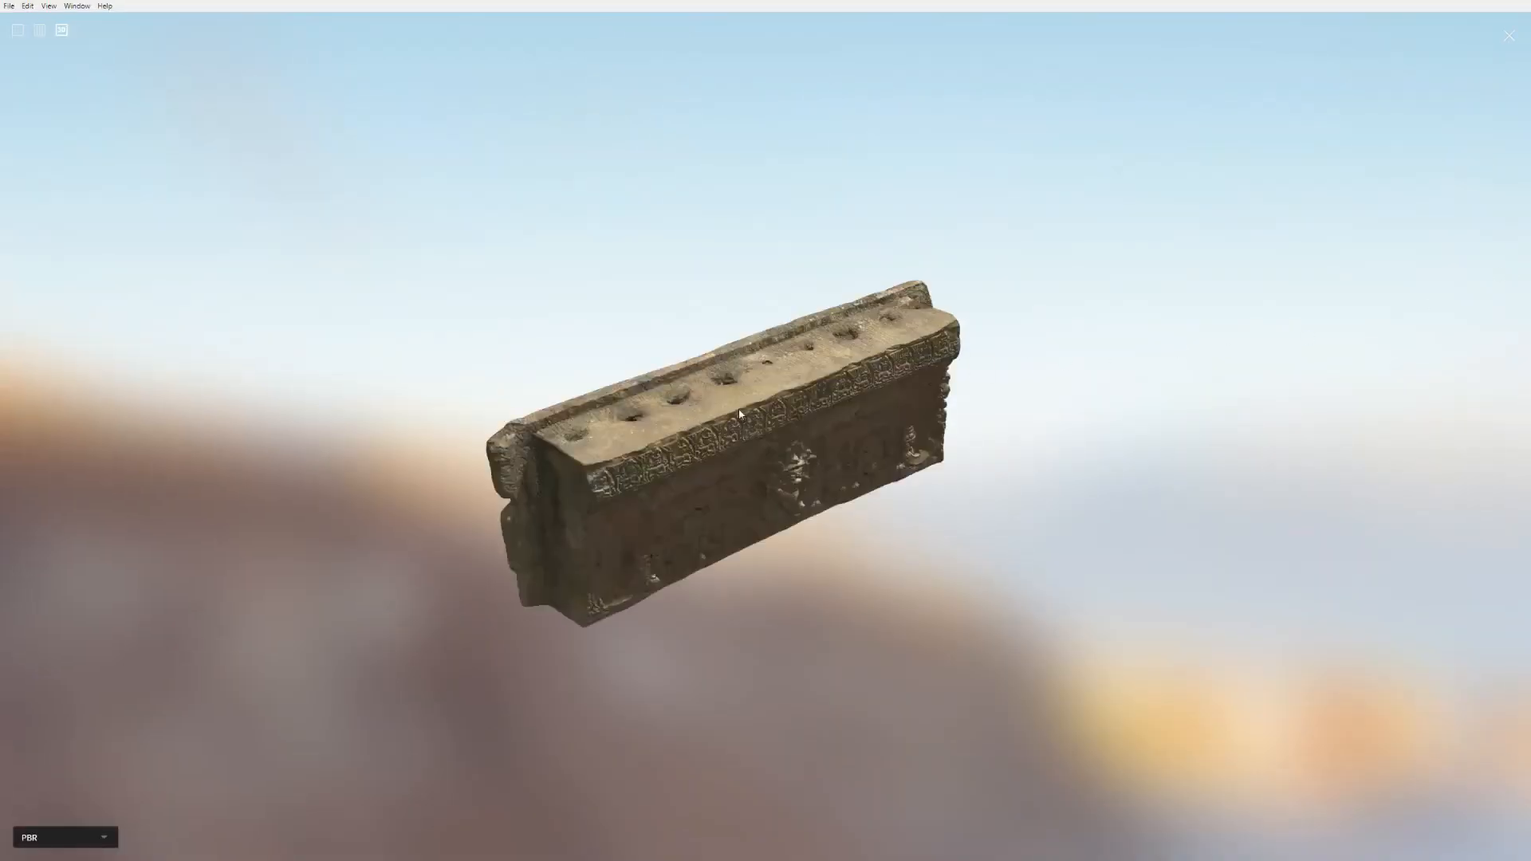
left_click_drag(606, 498, 770, 460)
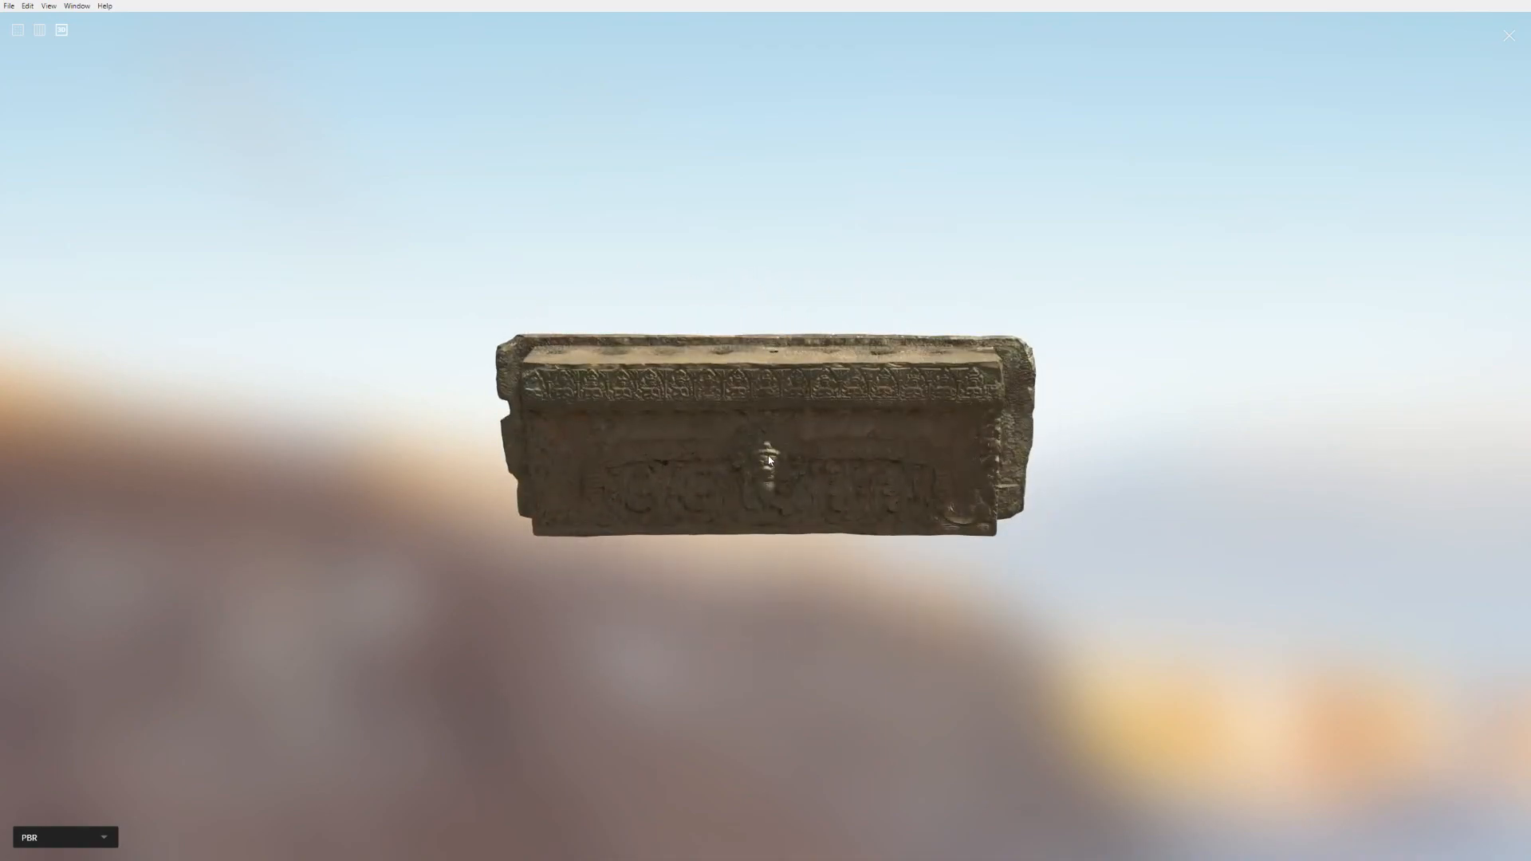
left_click_drag(879, 590, 666, 432, "shift")
scroll(850, 416, "down", 2)
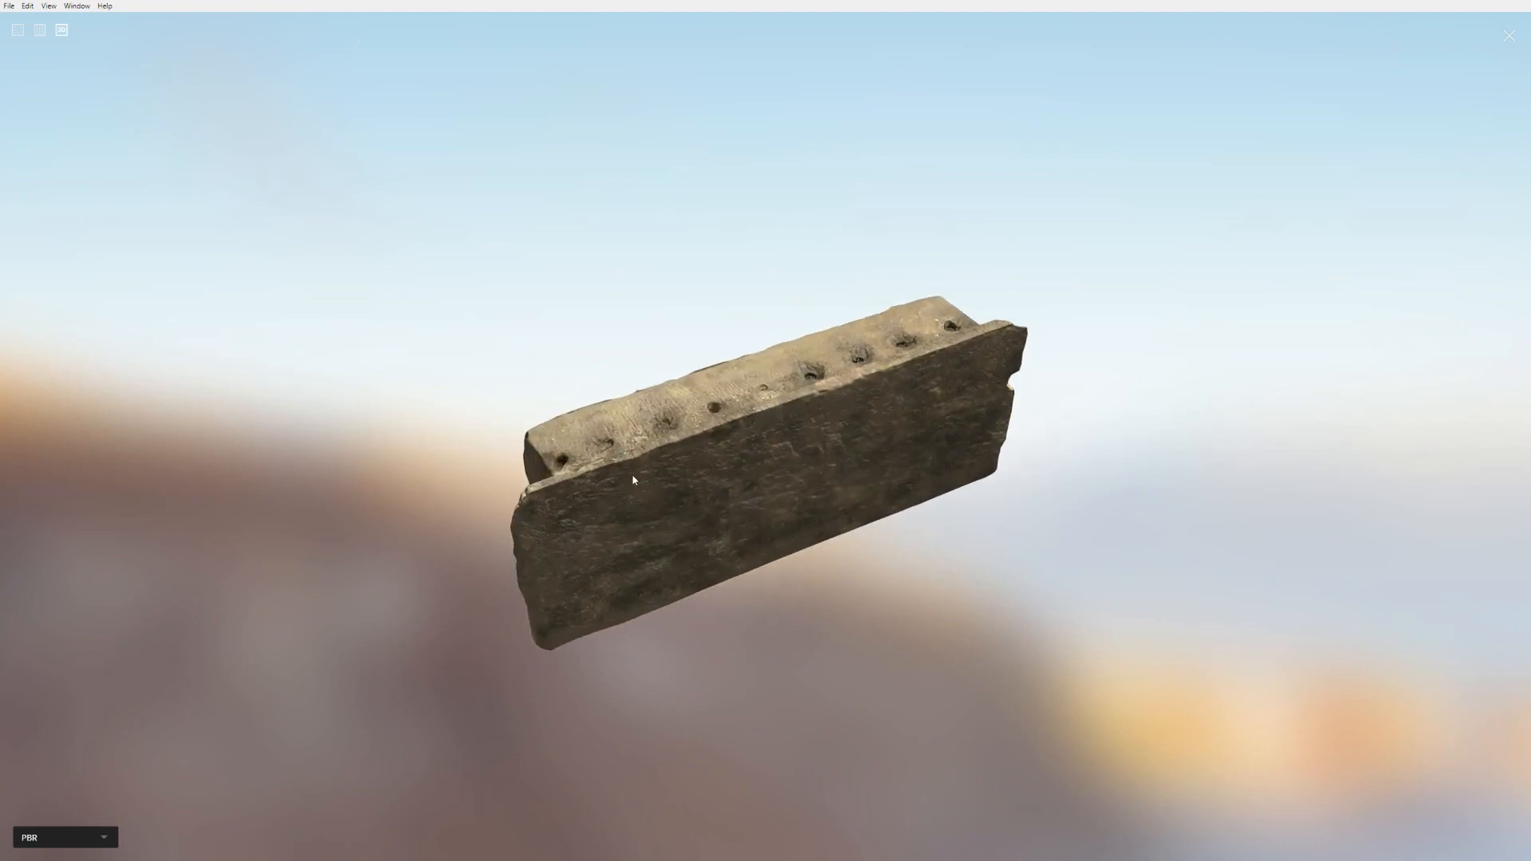
key("Escape")
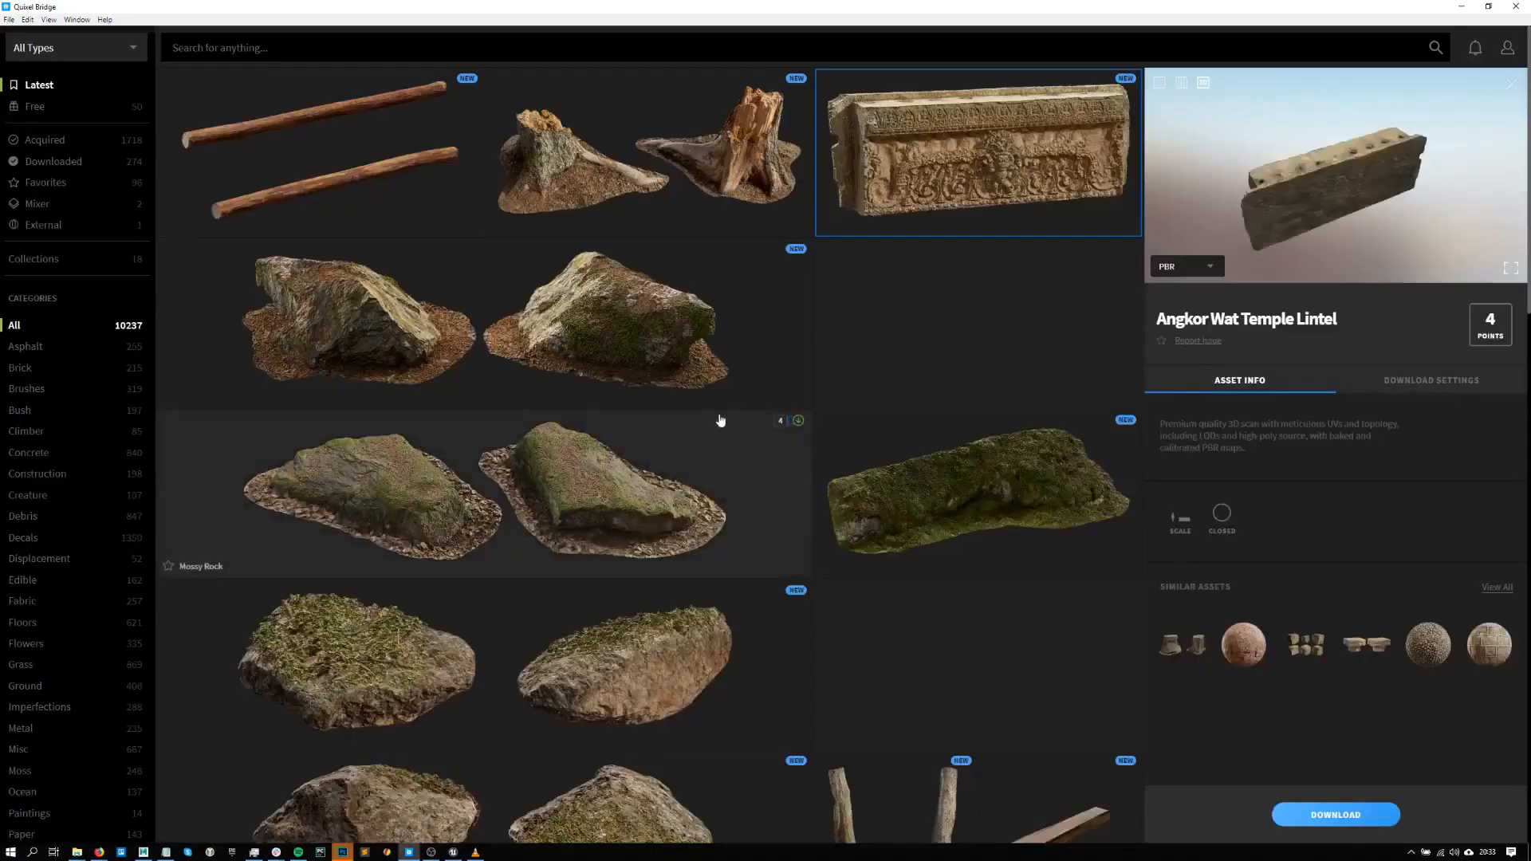
- Find Angkor Wat Temple Stones among the downloaded assets and open its 3D preview full screen
left_click(54, 161)
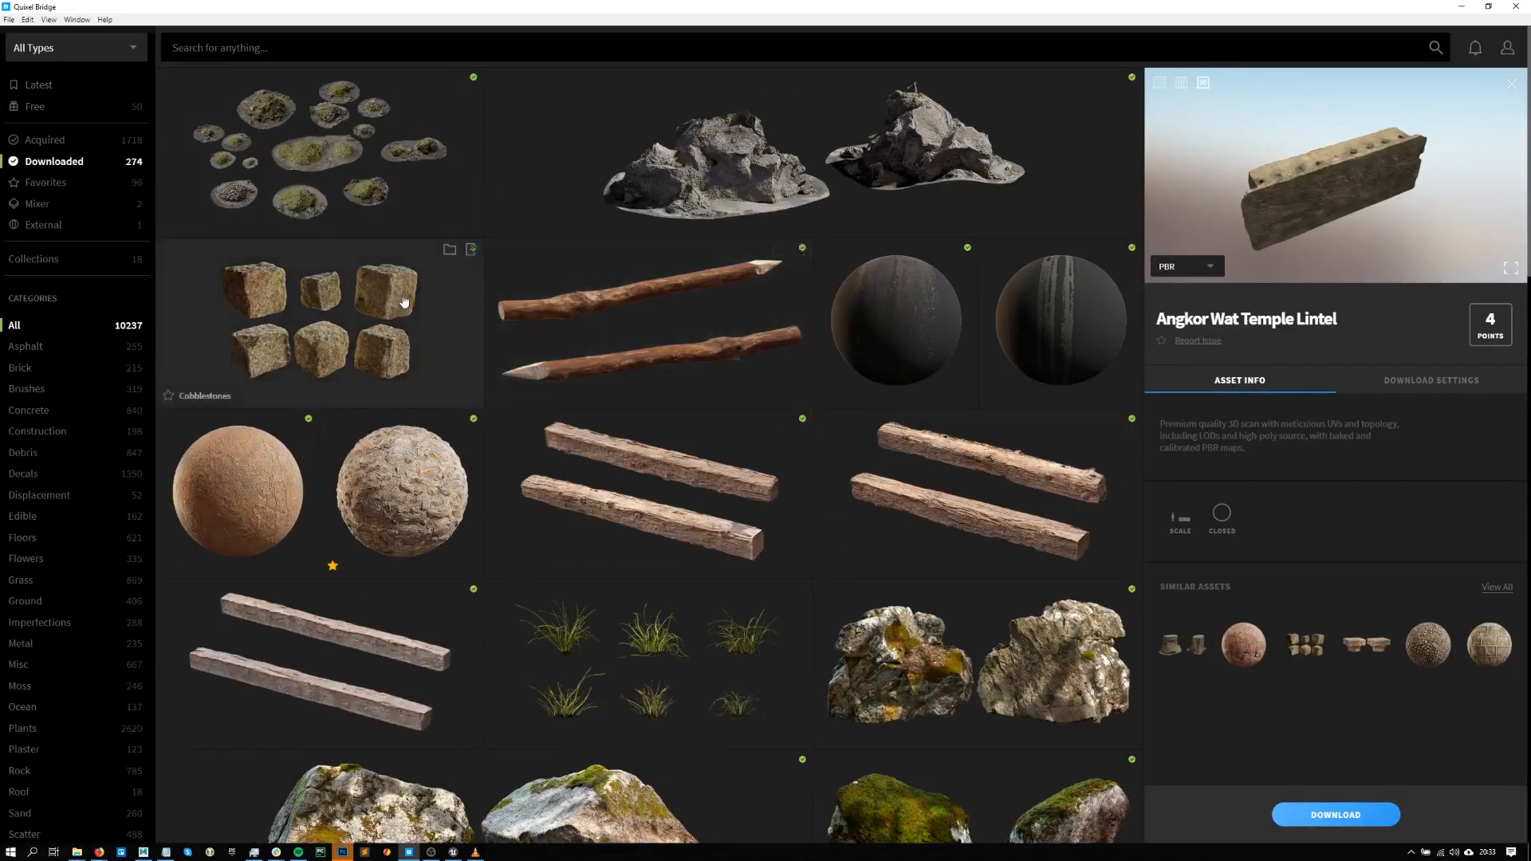
scroll(860, 386, "down", 2)
scroll(861, 386, "down", 9)
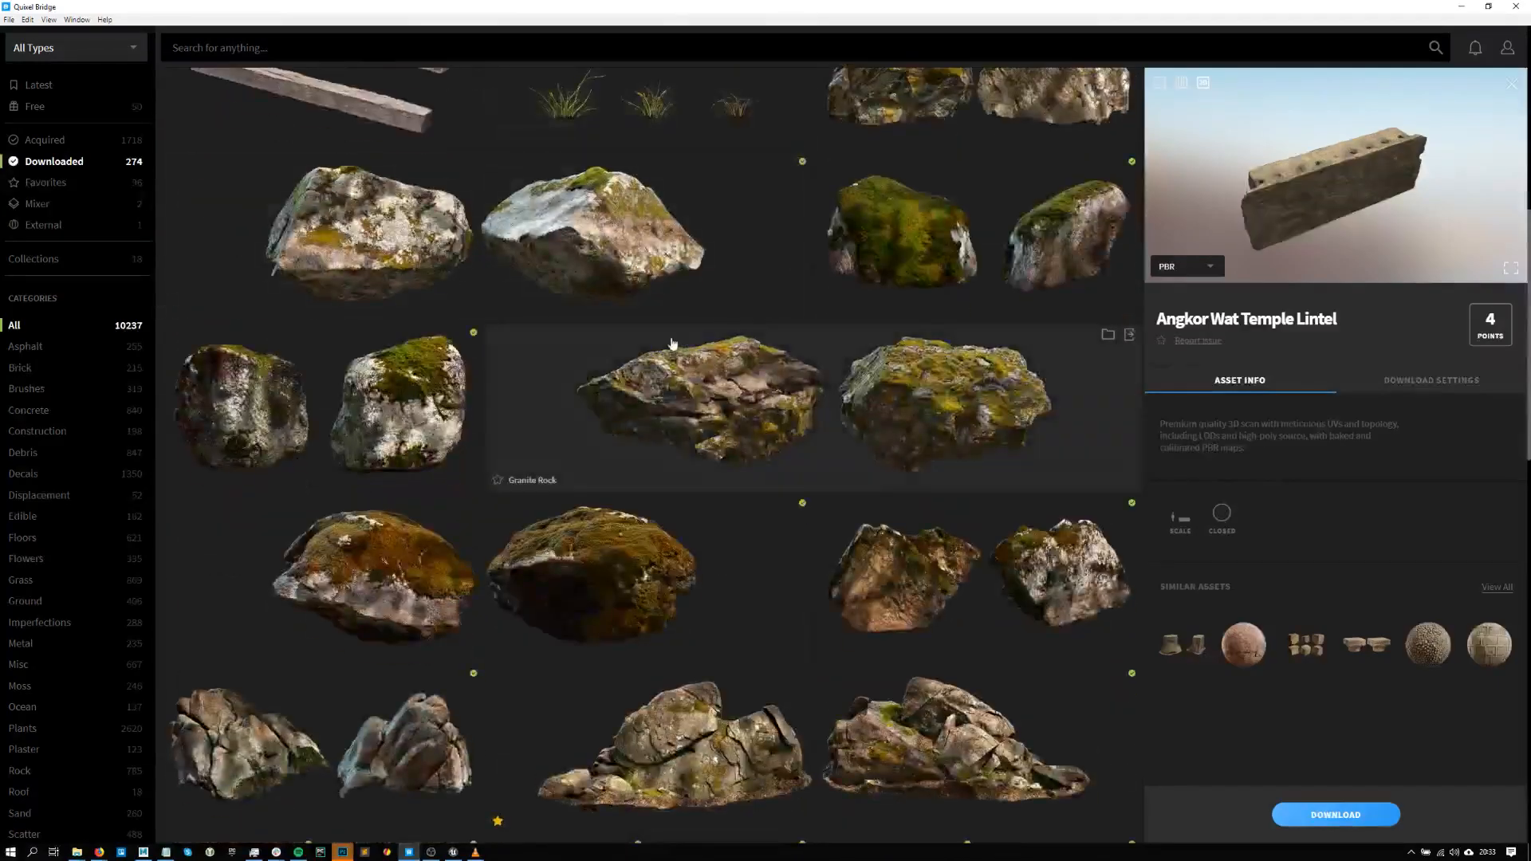
scroll(655, 339, "down", 10)
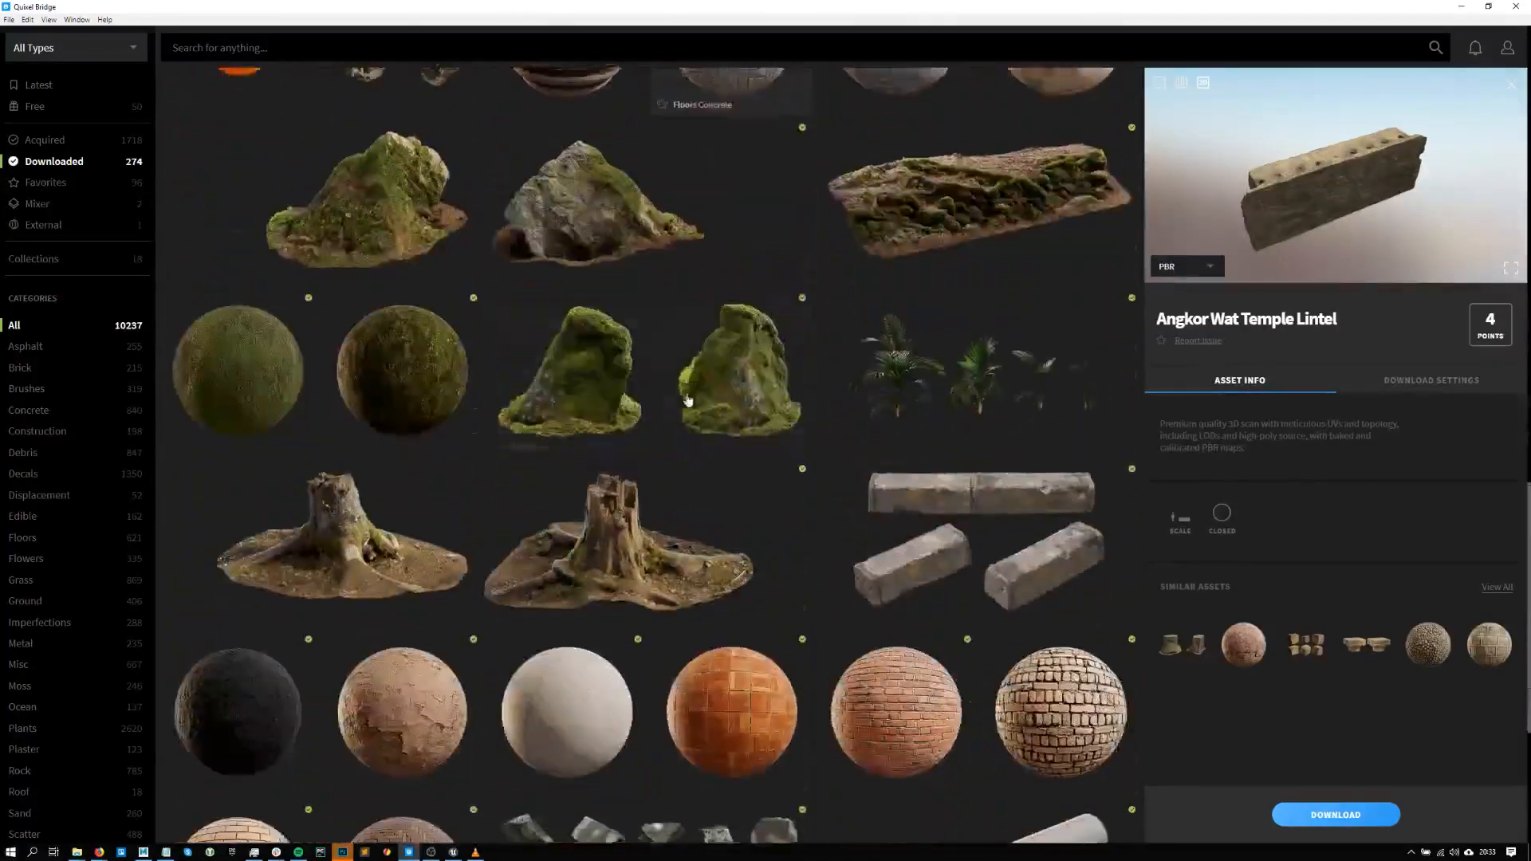
scroll(746, 423, "down", 2)
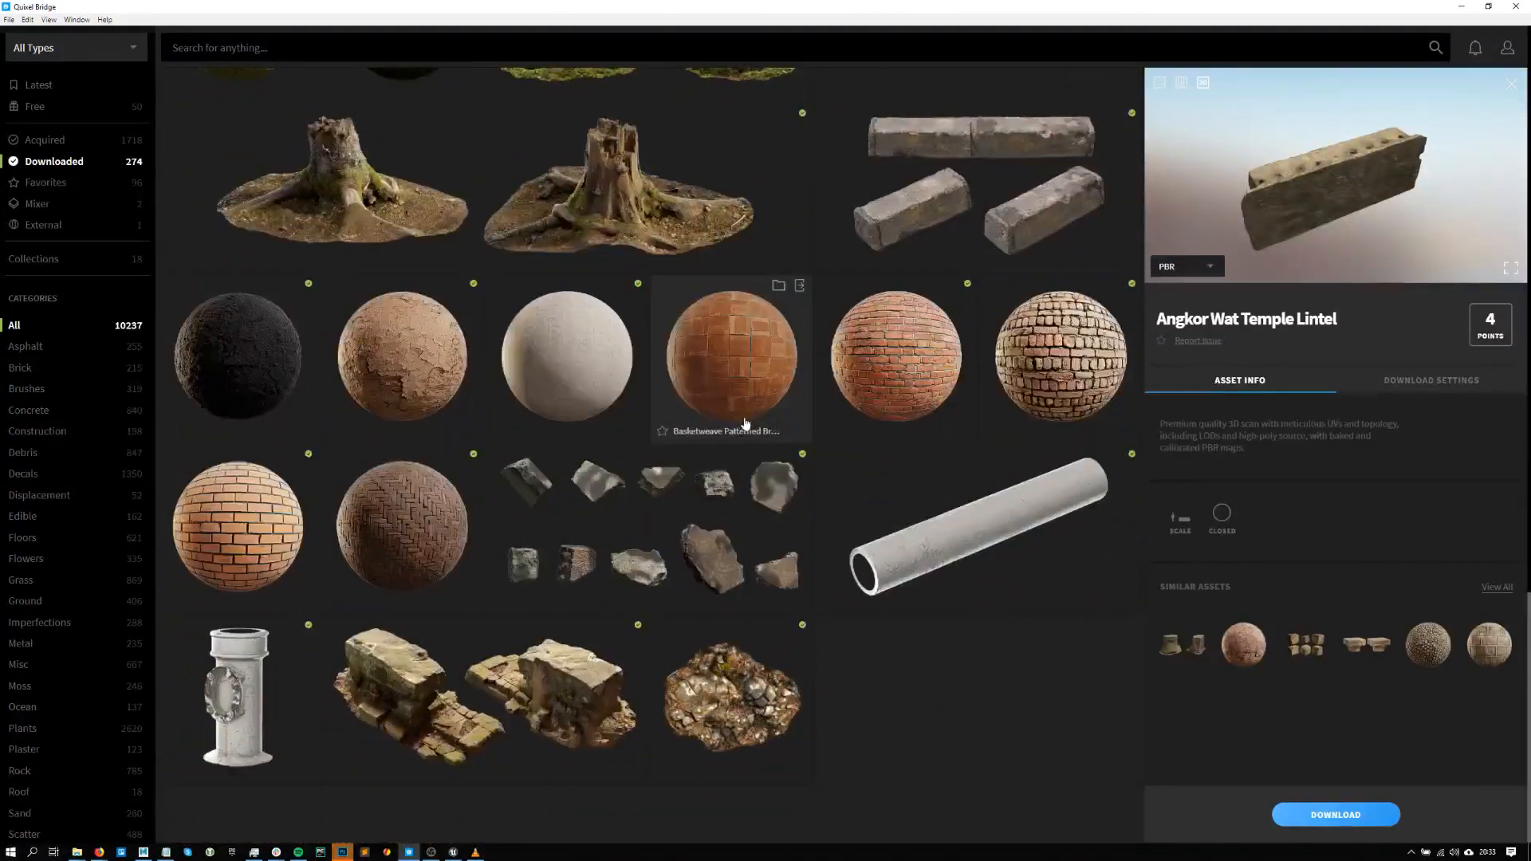
scroll(670, 550, "up", 2)
scroll(560, 673, "down", 1)
scroll(560, 673, "down", 1)
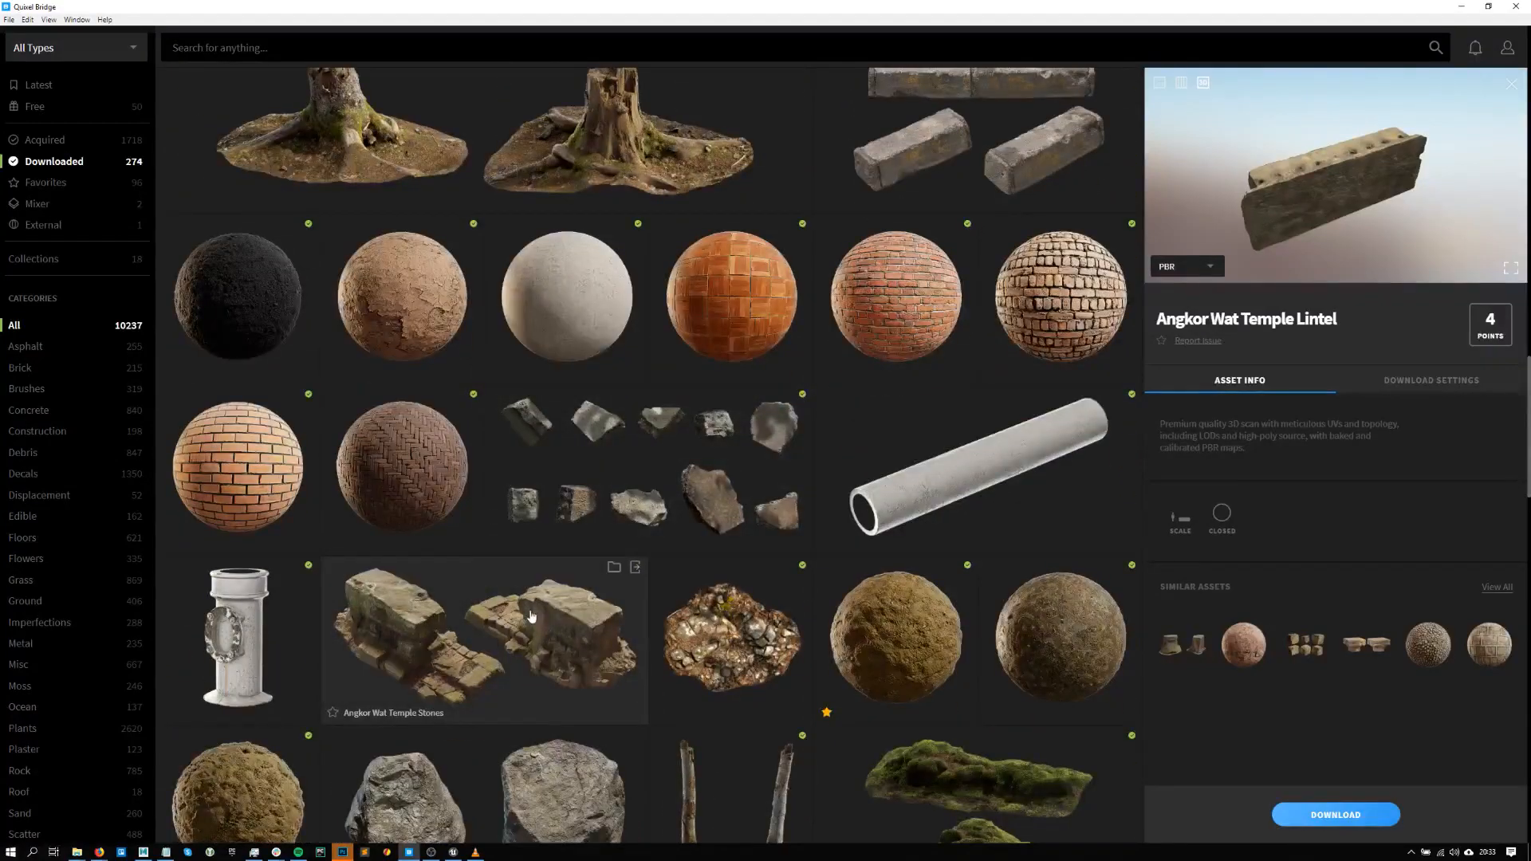
left_click(478, 713)
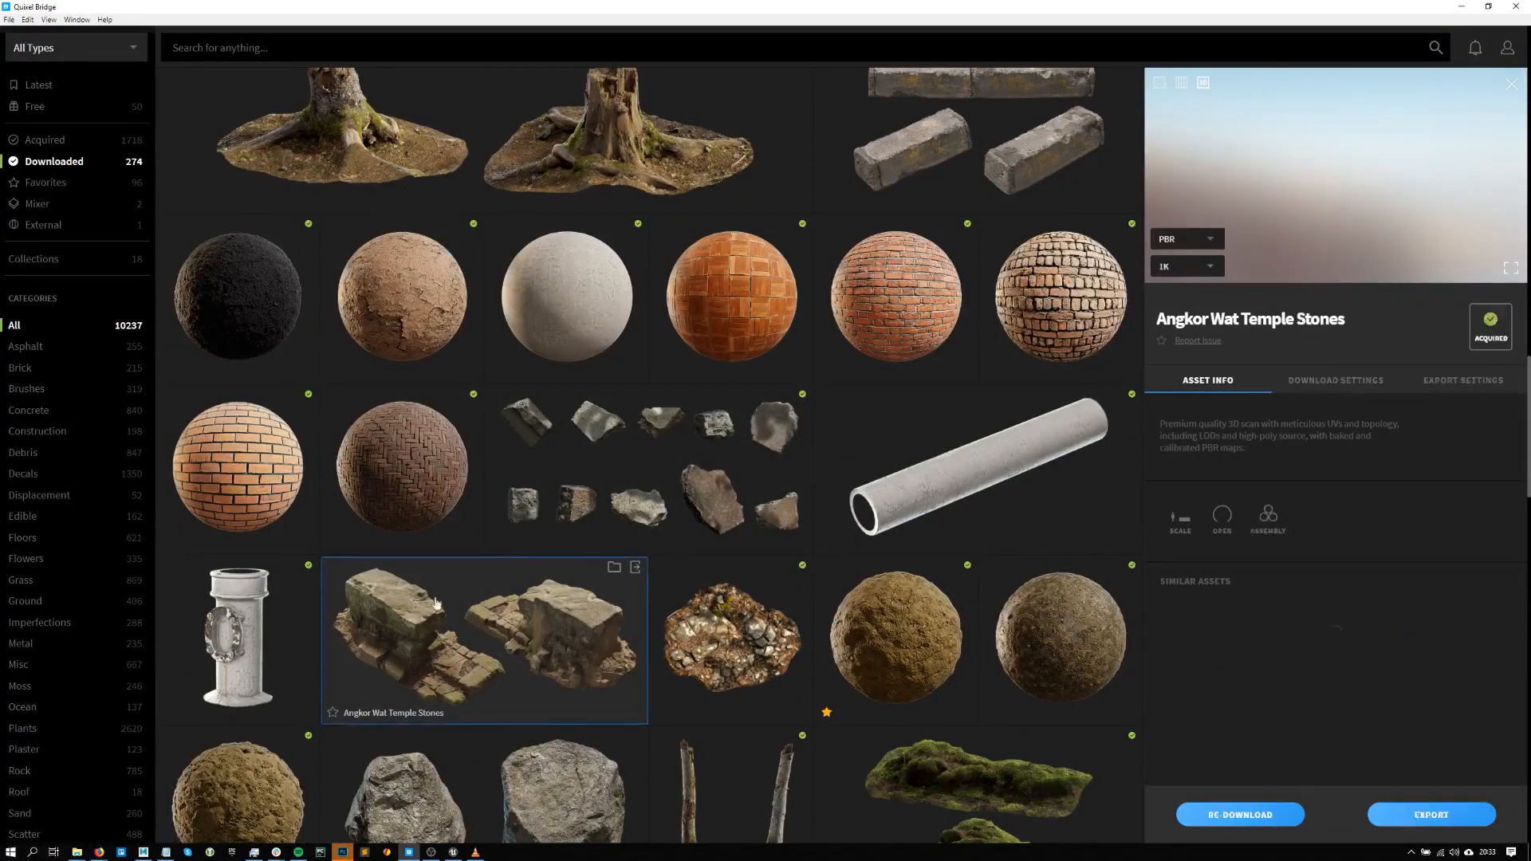
left_click(1509, 270)
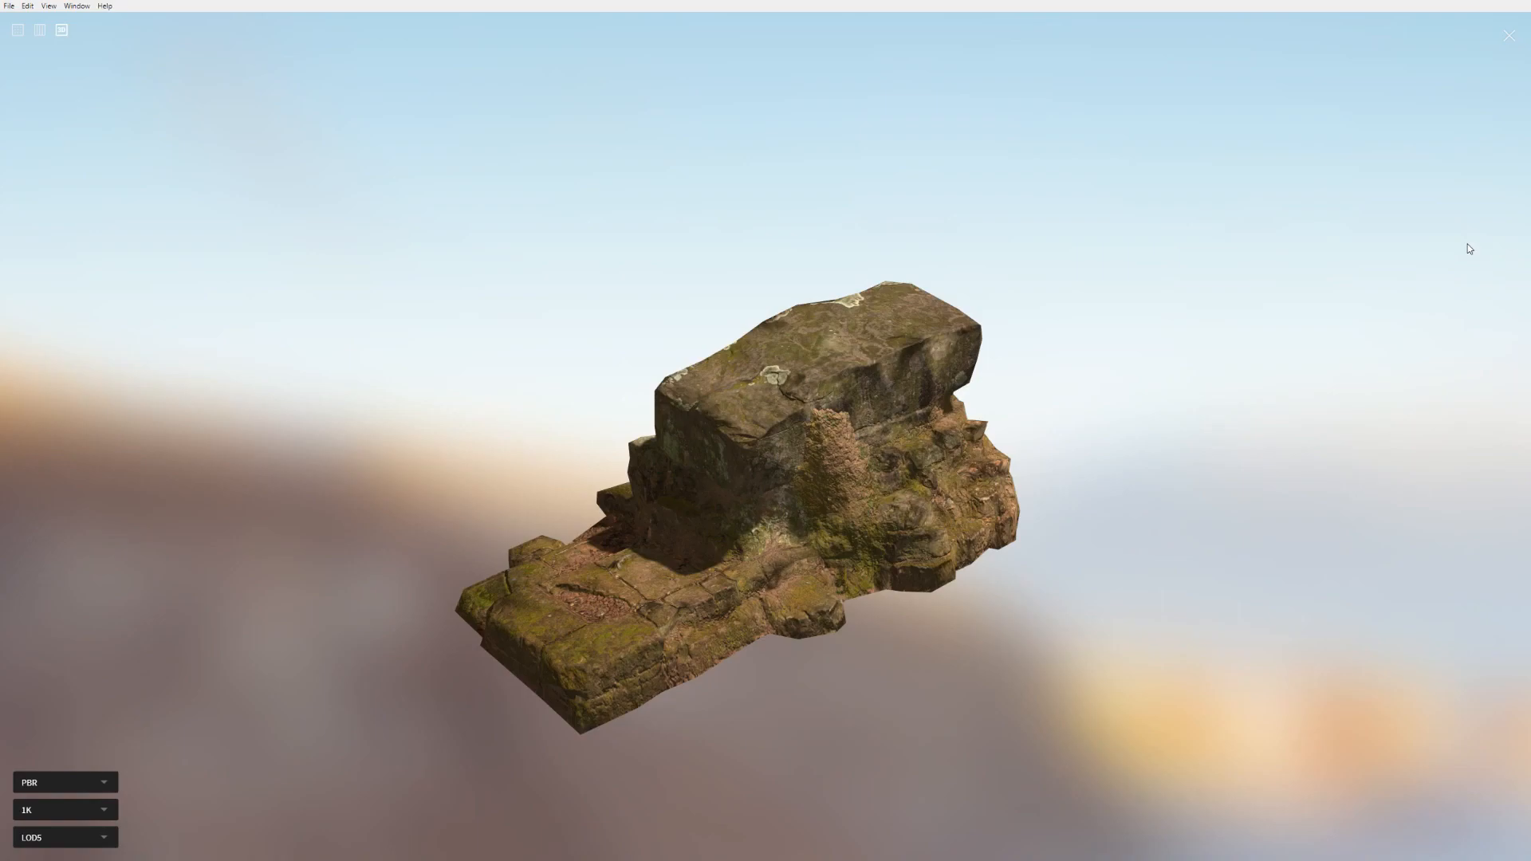
- Examine the temple stones up close from several sides, and set the preview to the LOD0 mesh with 2K textures
scroll(841, 482, "up", 5)
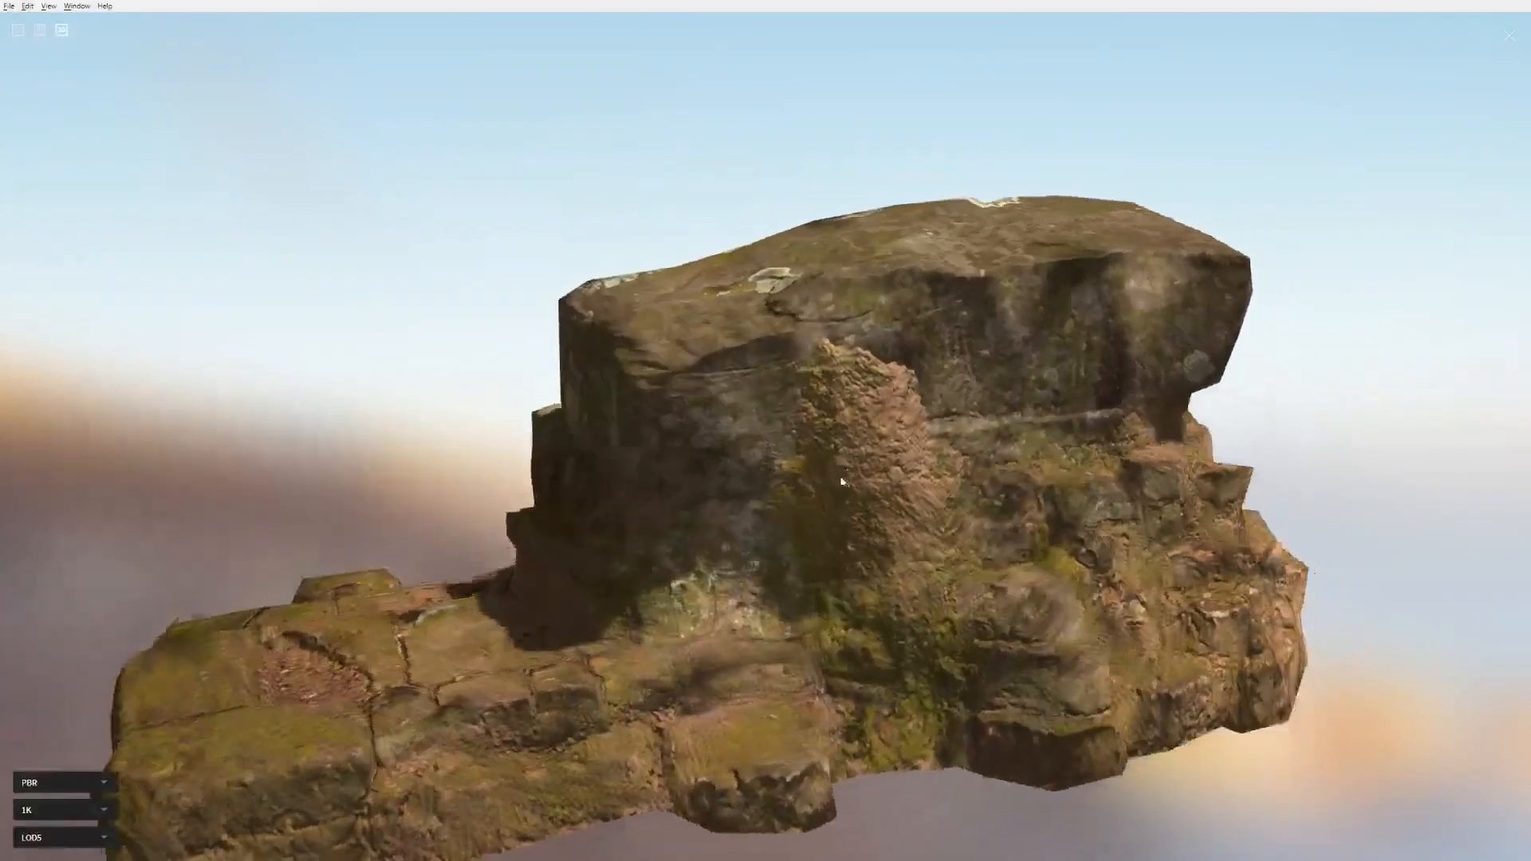
scroll(842, 482, "down", 2)
left_click_drag(841, 482, 547, 427)
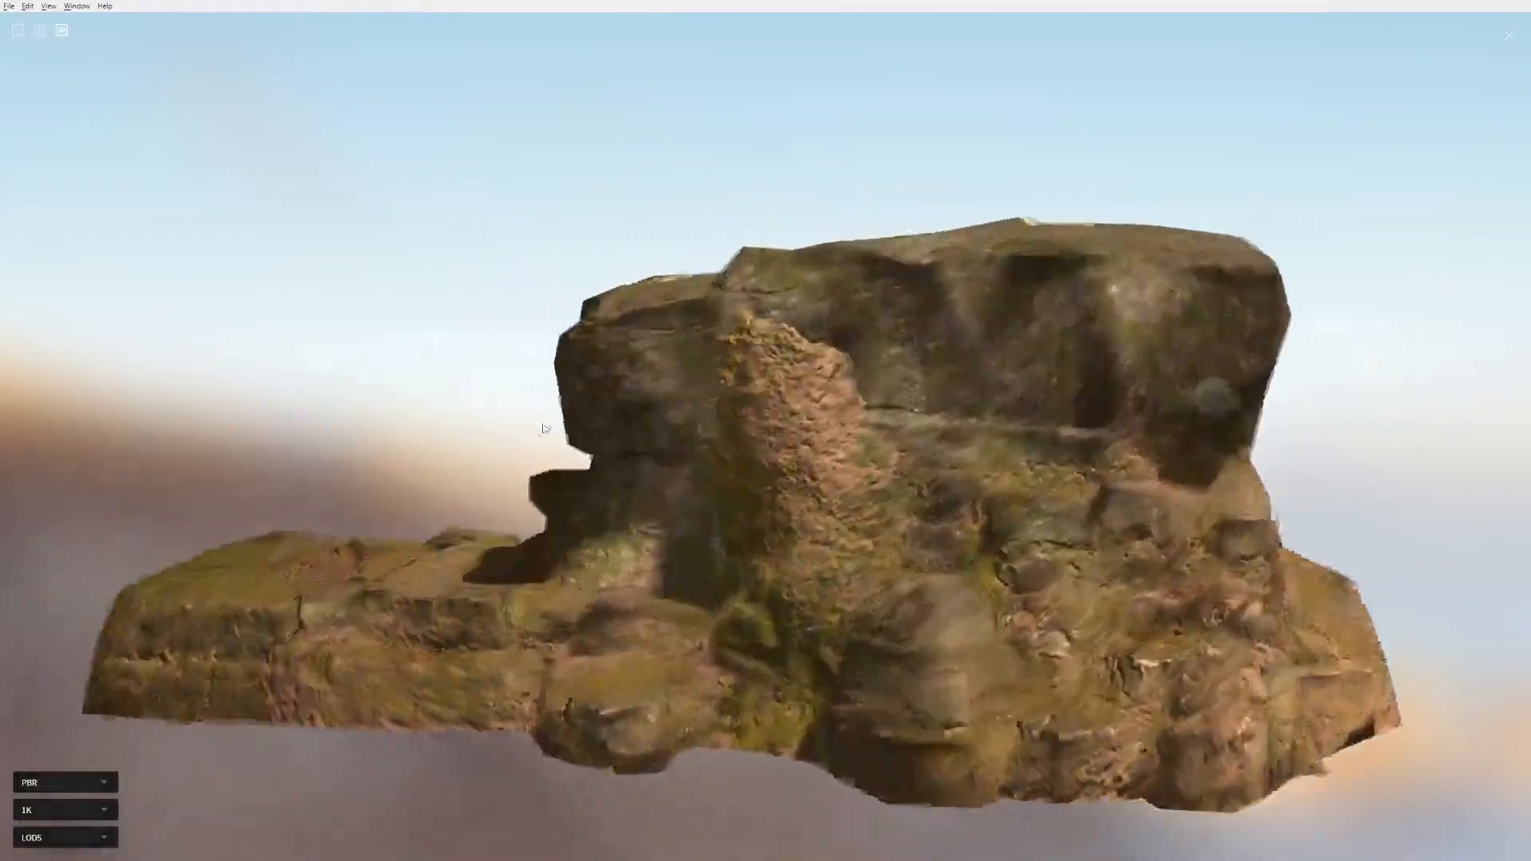
scroll(1066, 340, "up", 4)
left_click_drag(1066, 340, 488, 558)
left_click(76, 837)
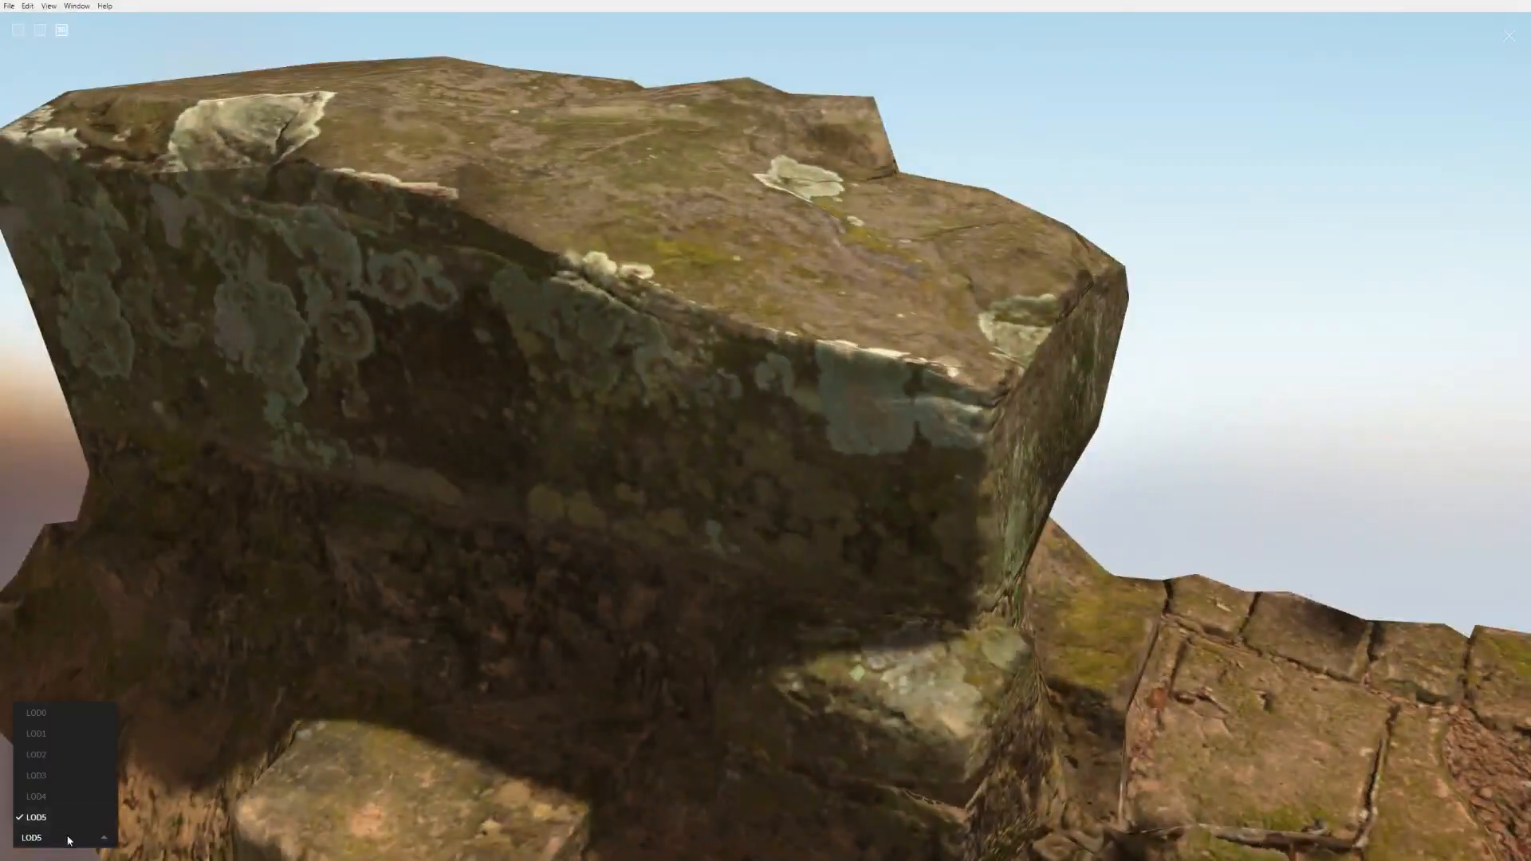
left_click(67, 714)
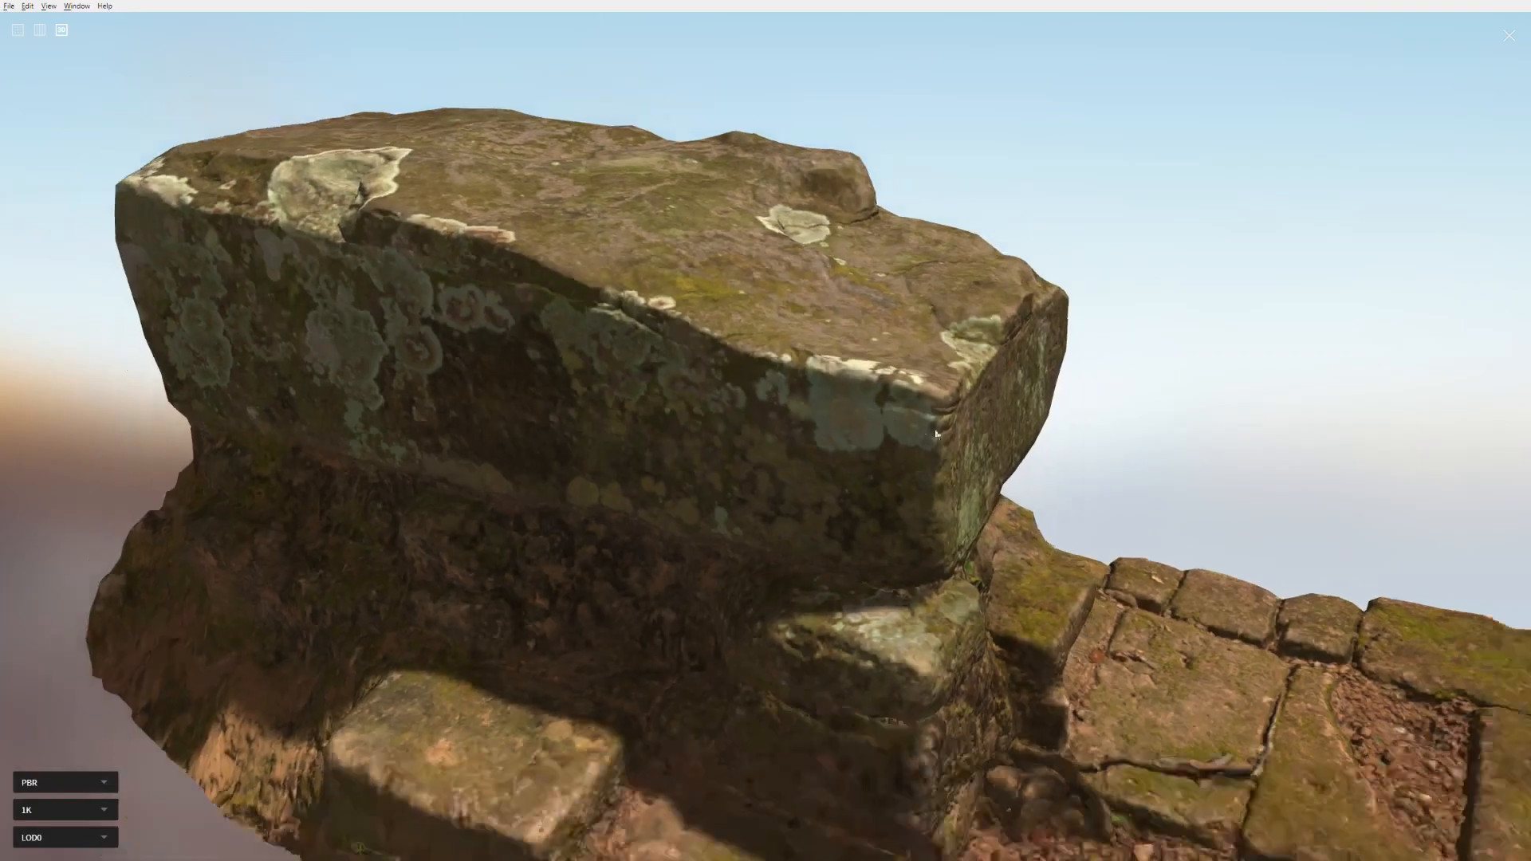
left_click(95, 810)
left_click(78, 766)
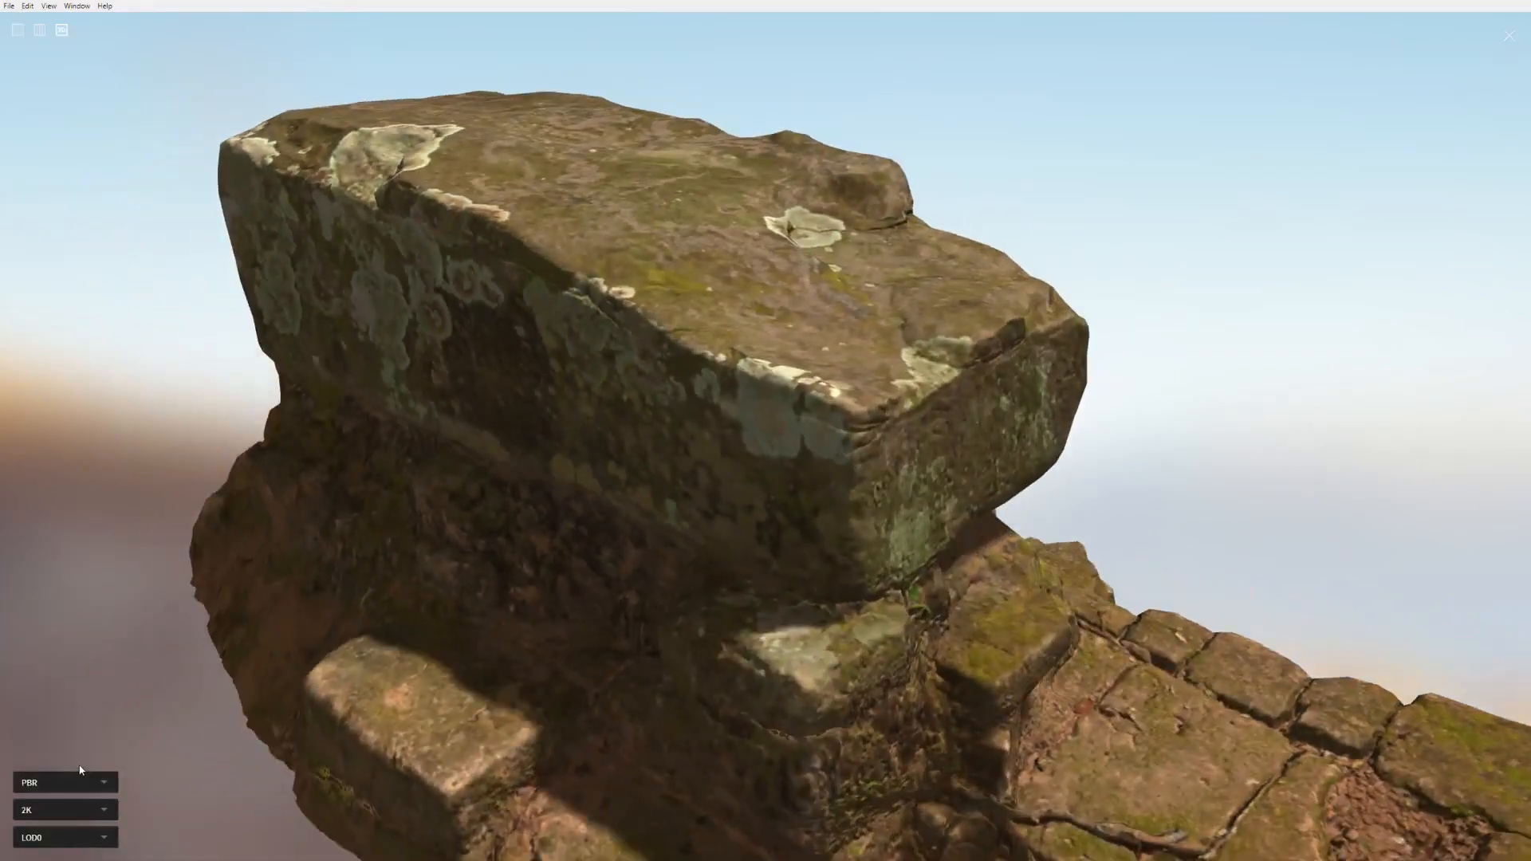
- Examine the temple stones from another side in the full-screen 3D preview, and return to the downloaded assets
left_click_drag(965, 498, 1053, 511)
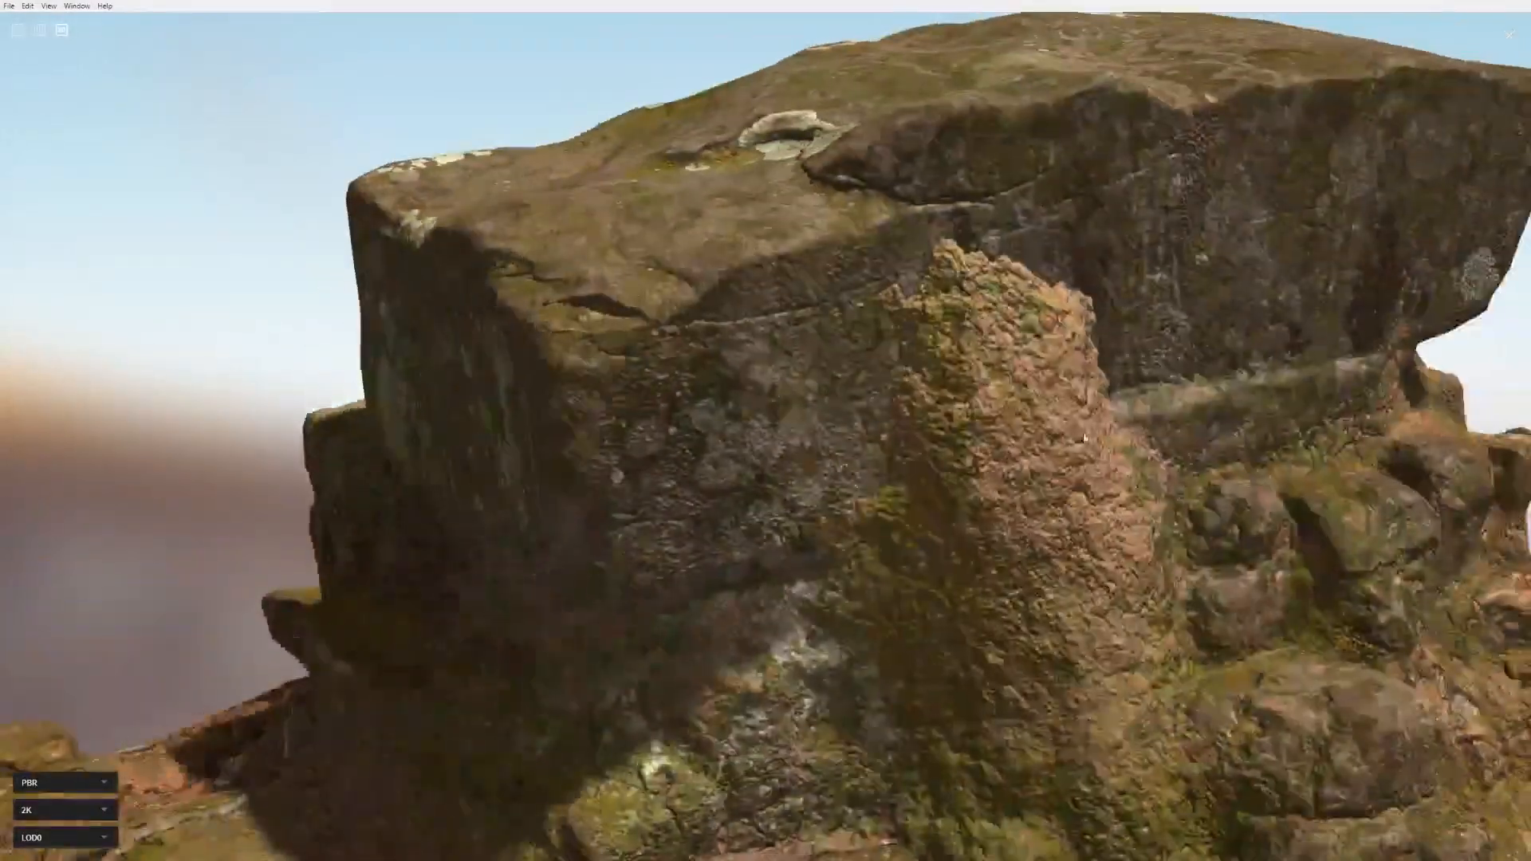
scroll(973, 454, "down", 5)
key("Escape")
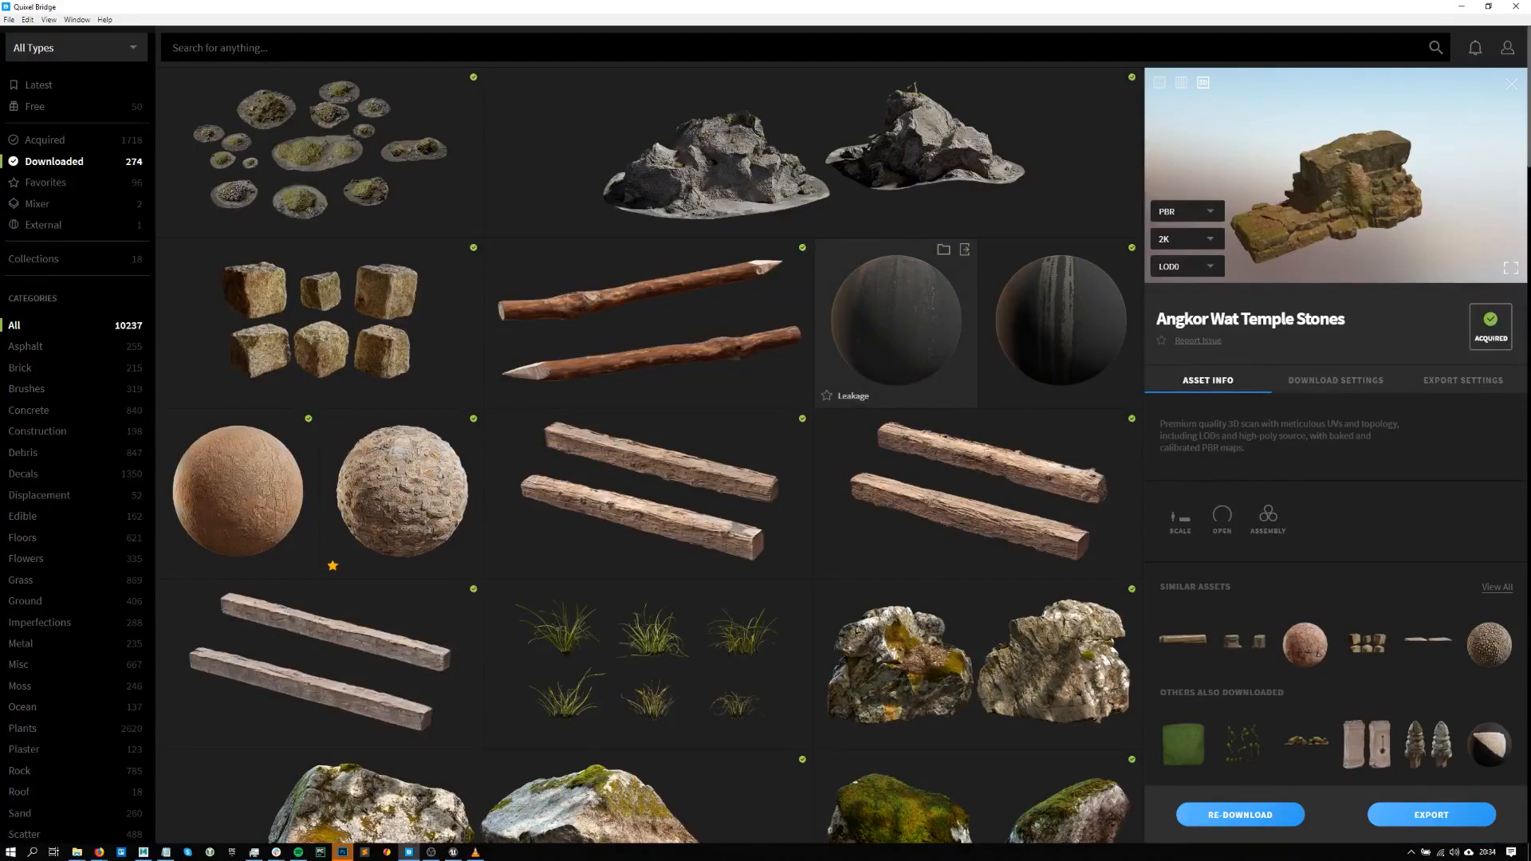
scroll(1320, 195, "up", 4)
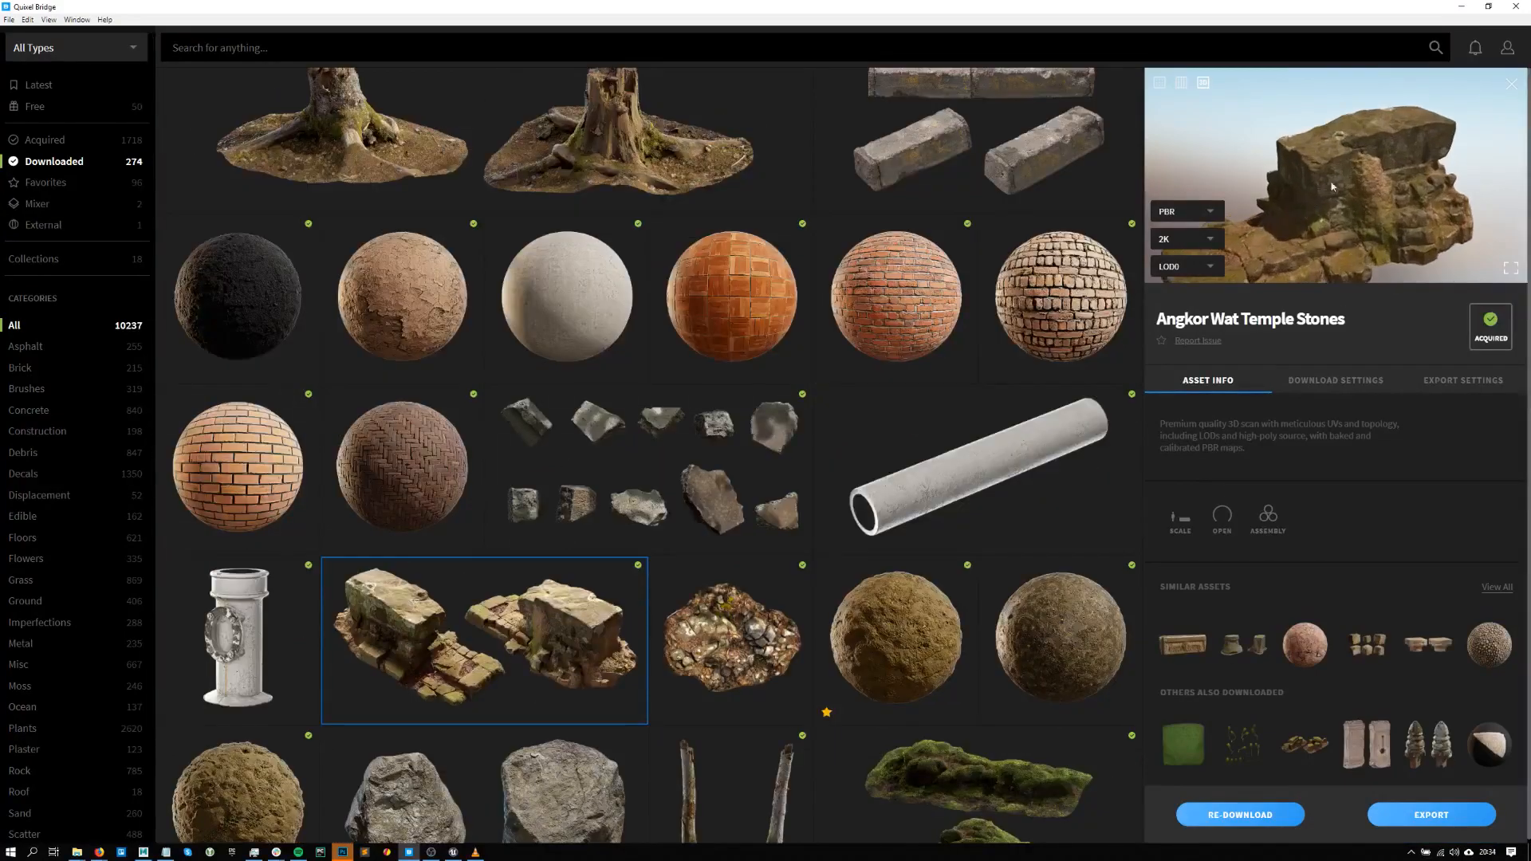
- Show the temple stones' texture maps and their rendered image, and close the asset's details
left_click(1181, 82)
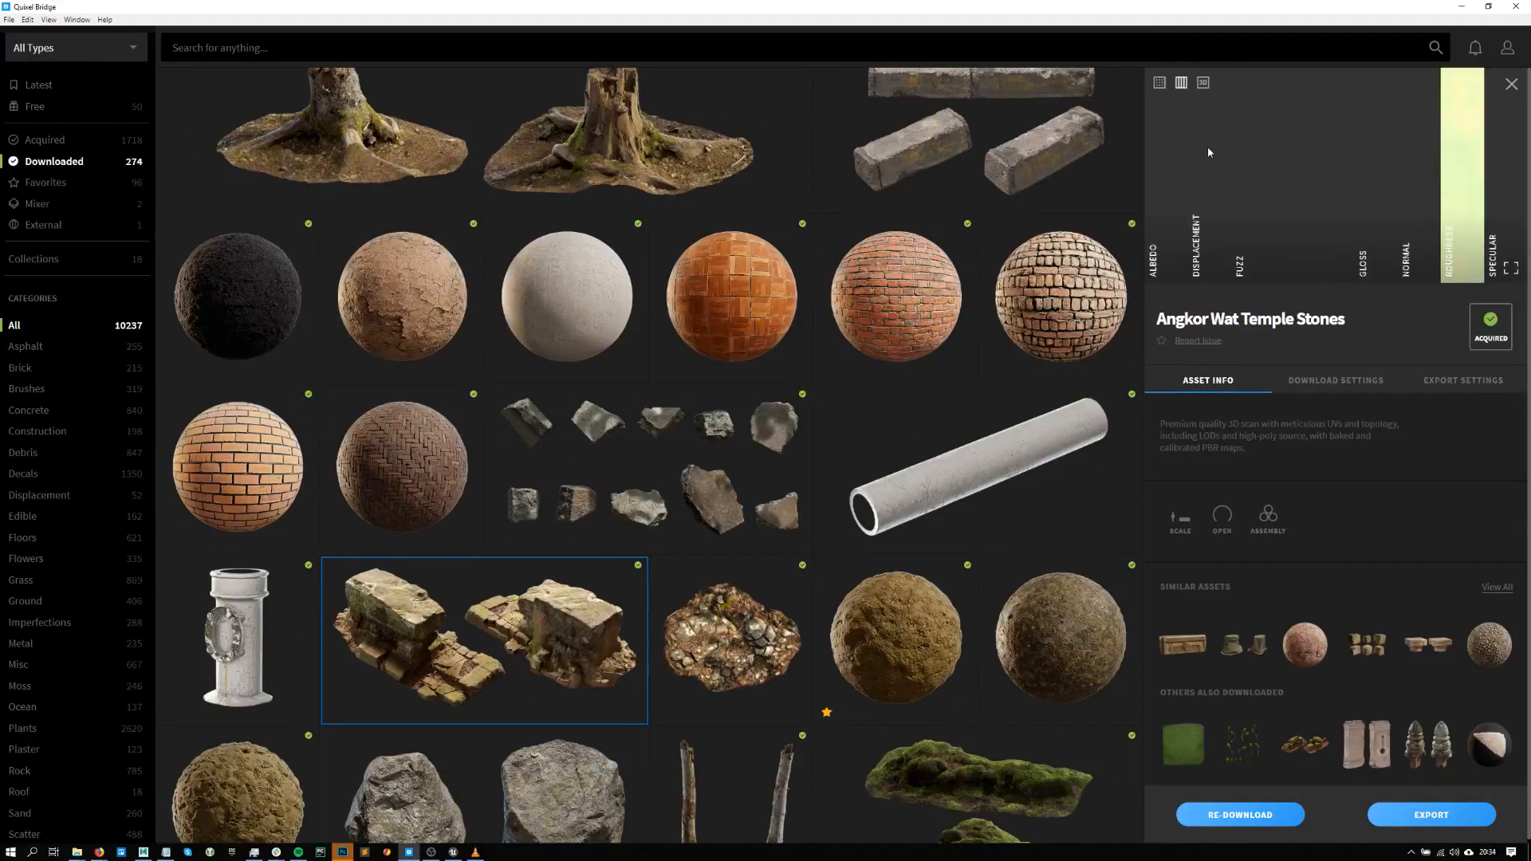
left_click(1160, 82)
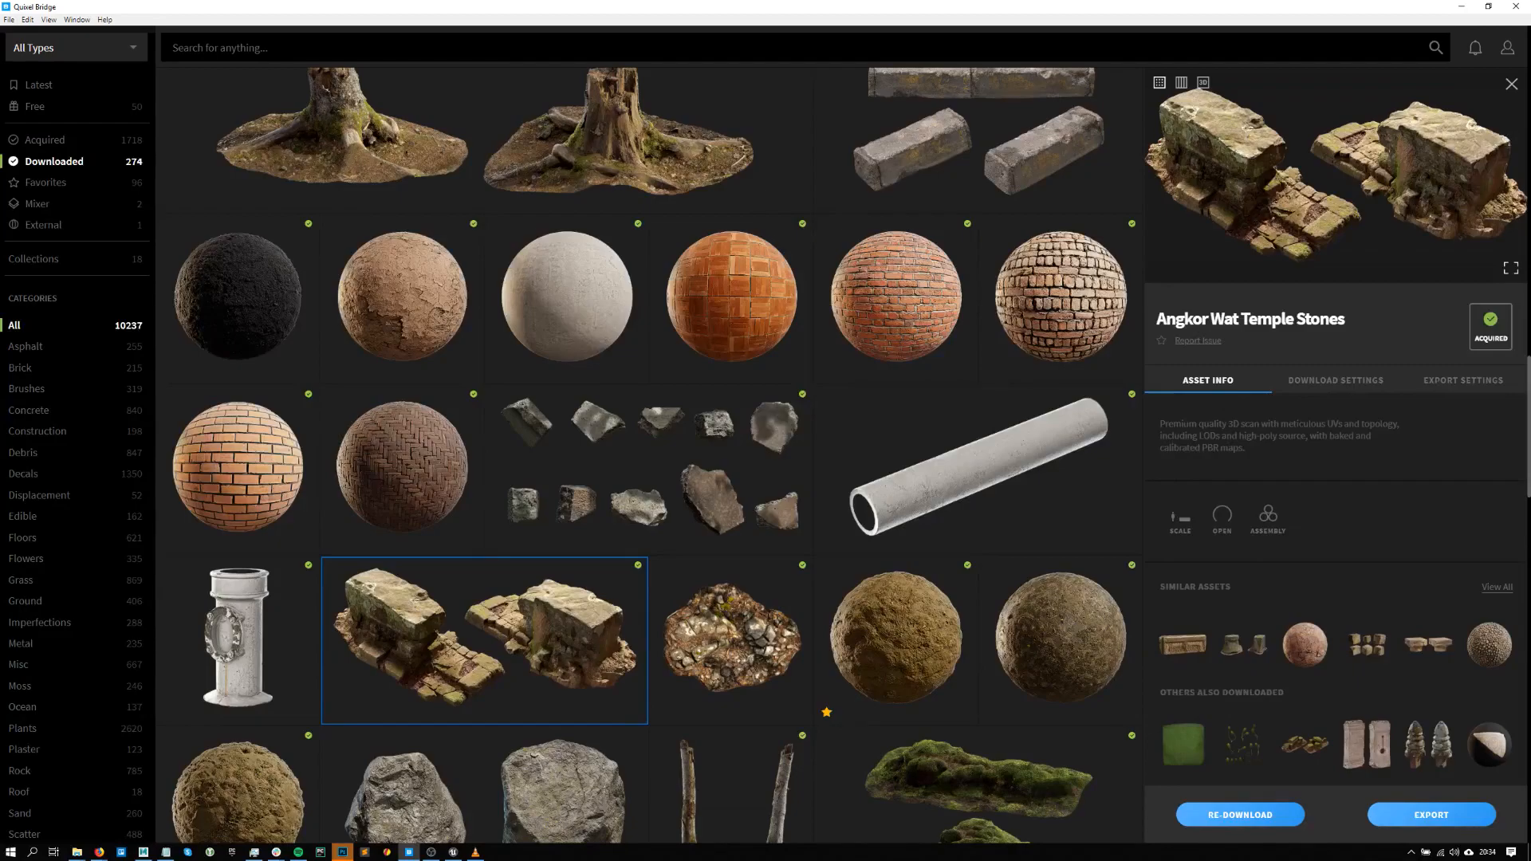
key("alt+Tab")
left_click(1511, 84)
- Browse further through the downloaded assets and search them for "decal"
scroll(1192, 367, "down", 10)
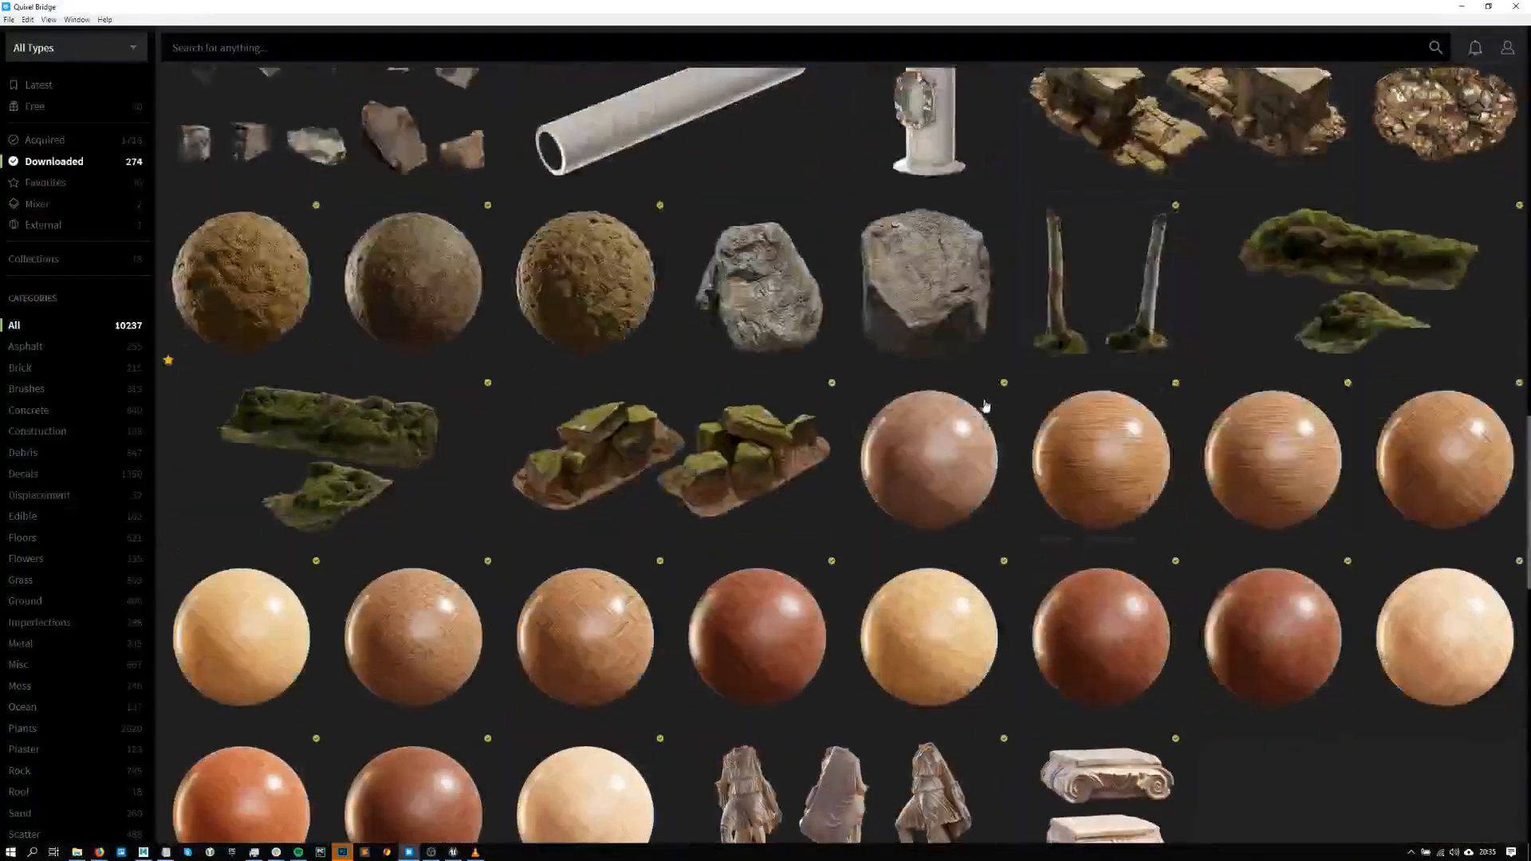
scroll(973, 416, "down", 5)
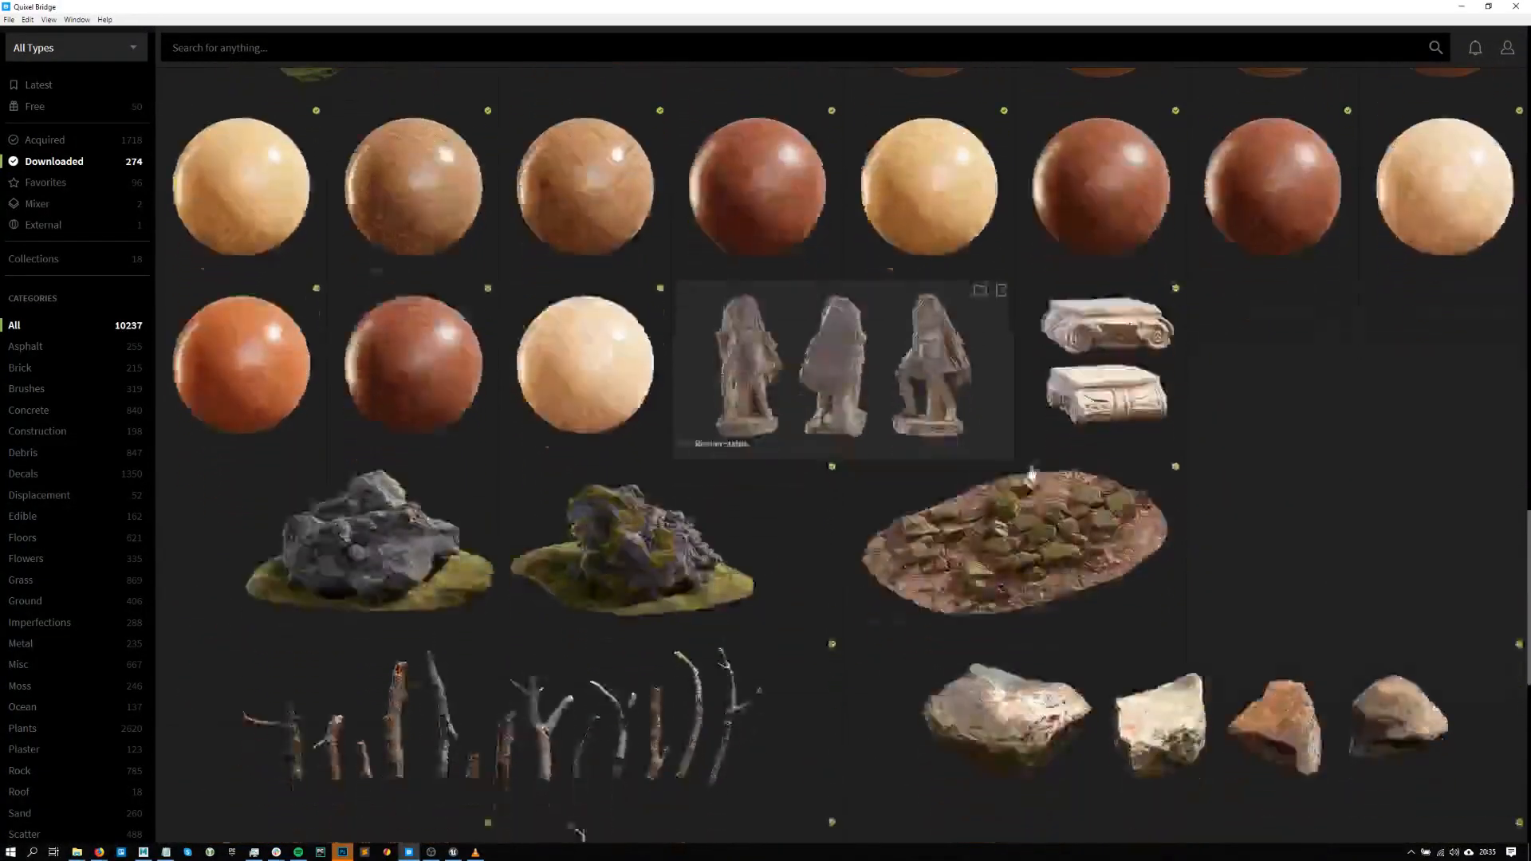
scroll(1000, 465, "down", 5)
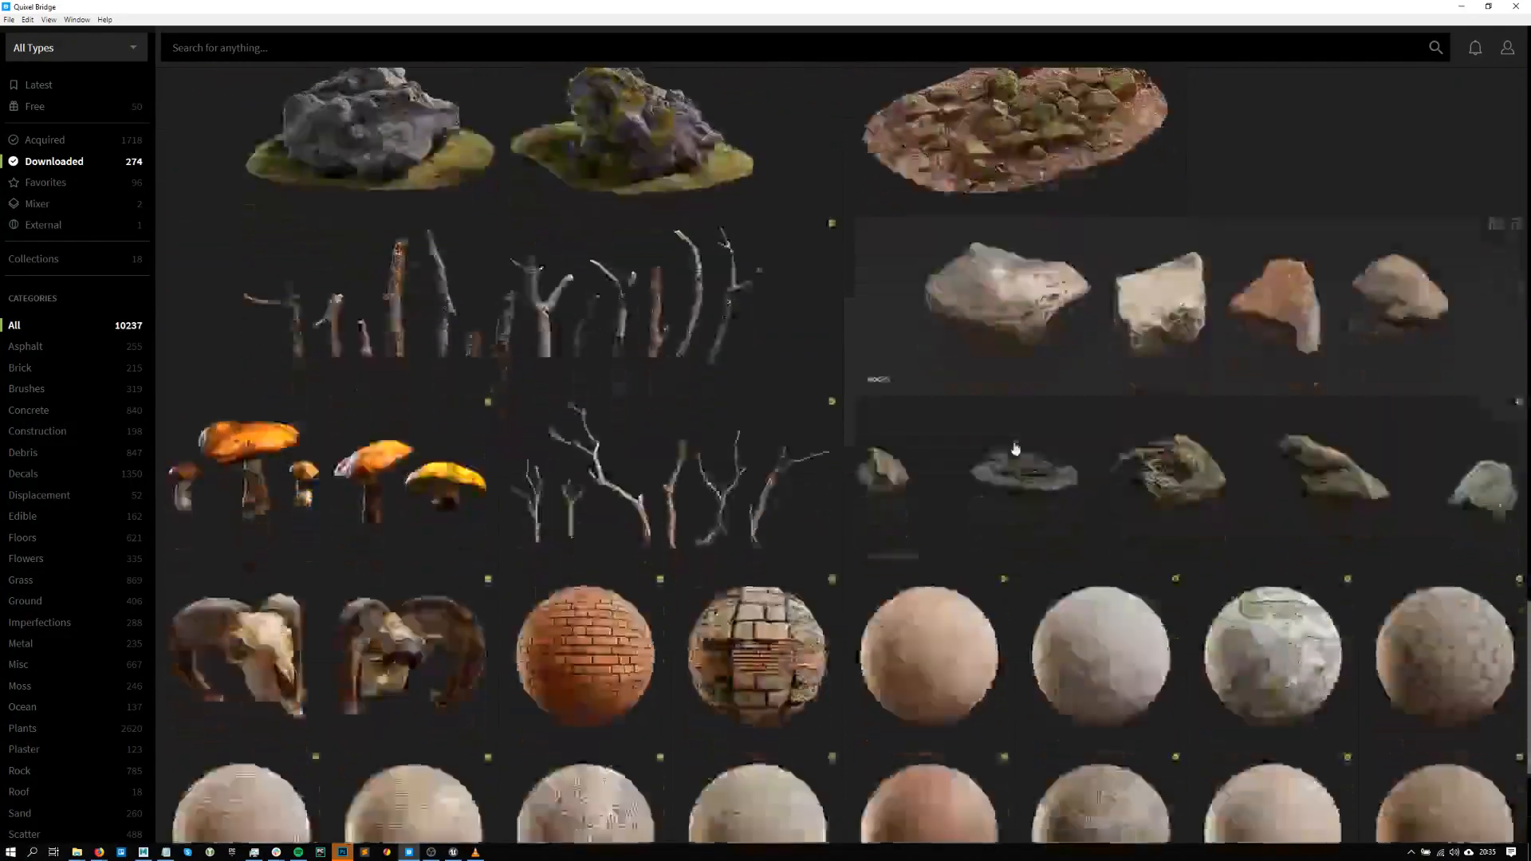
scroll(798, 327, "up", 4)
left_click(766, 48)
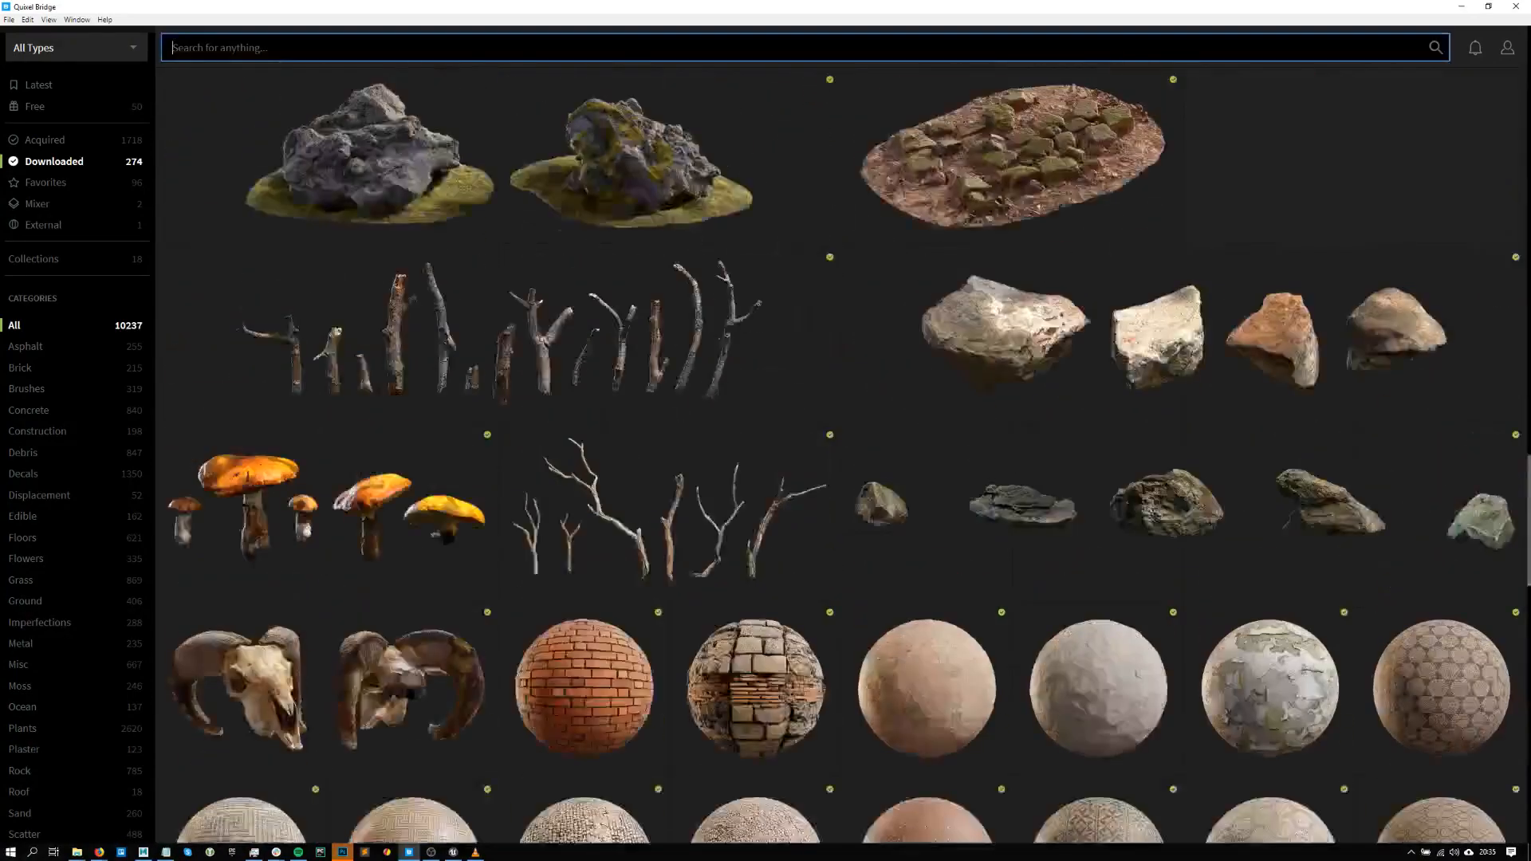
type("decal")
key("Return")
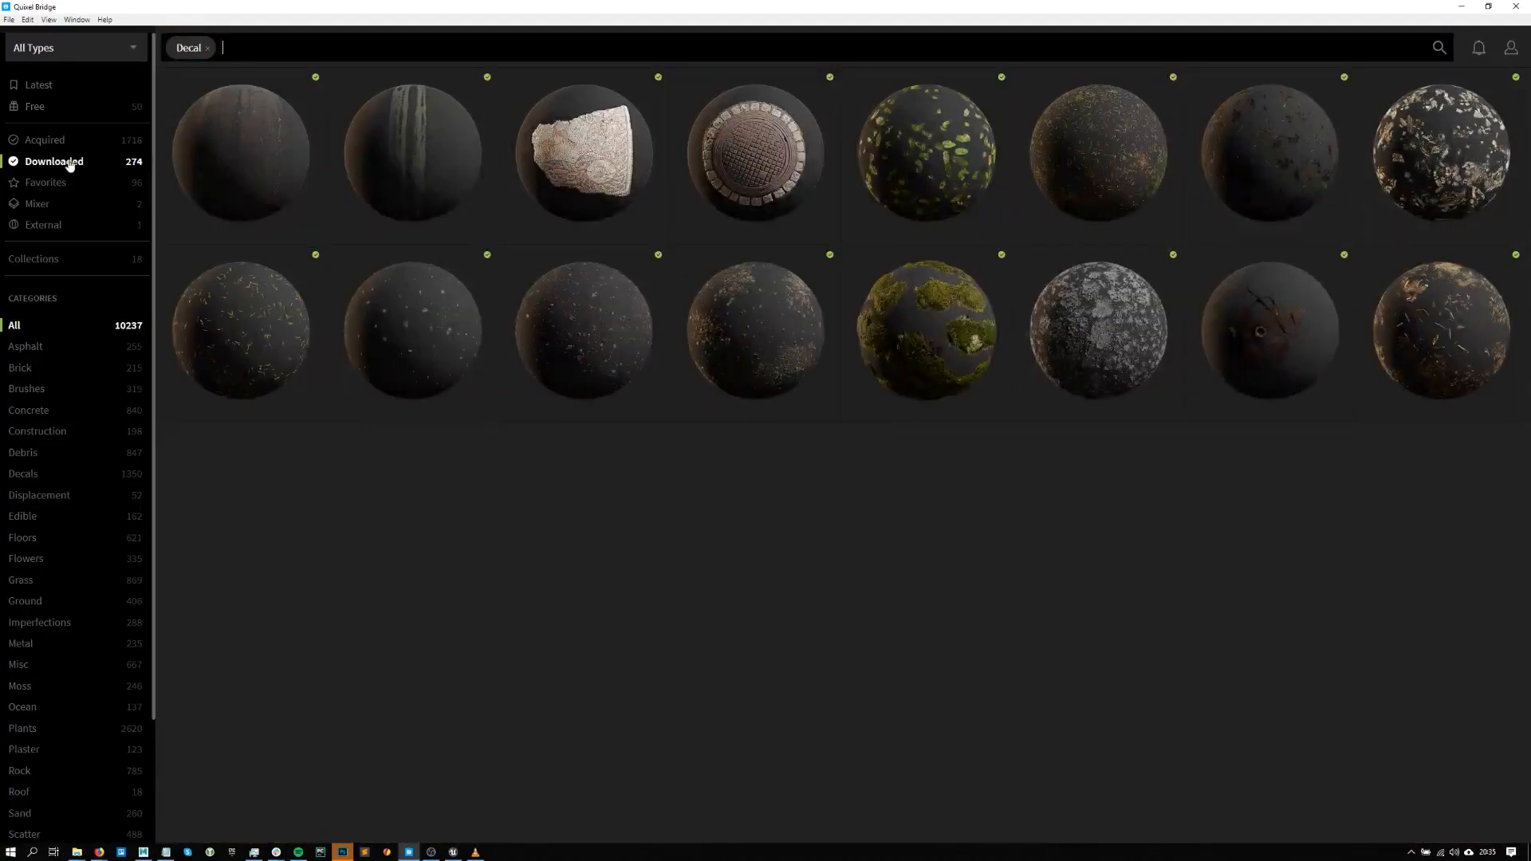
left_click(98, 853)
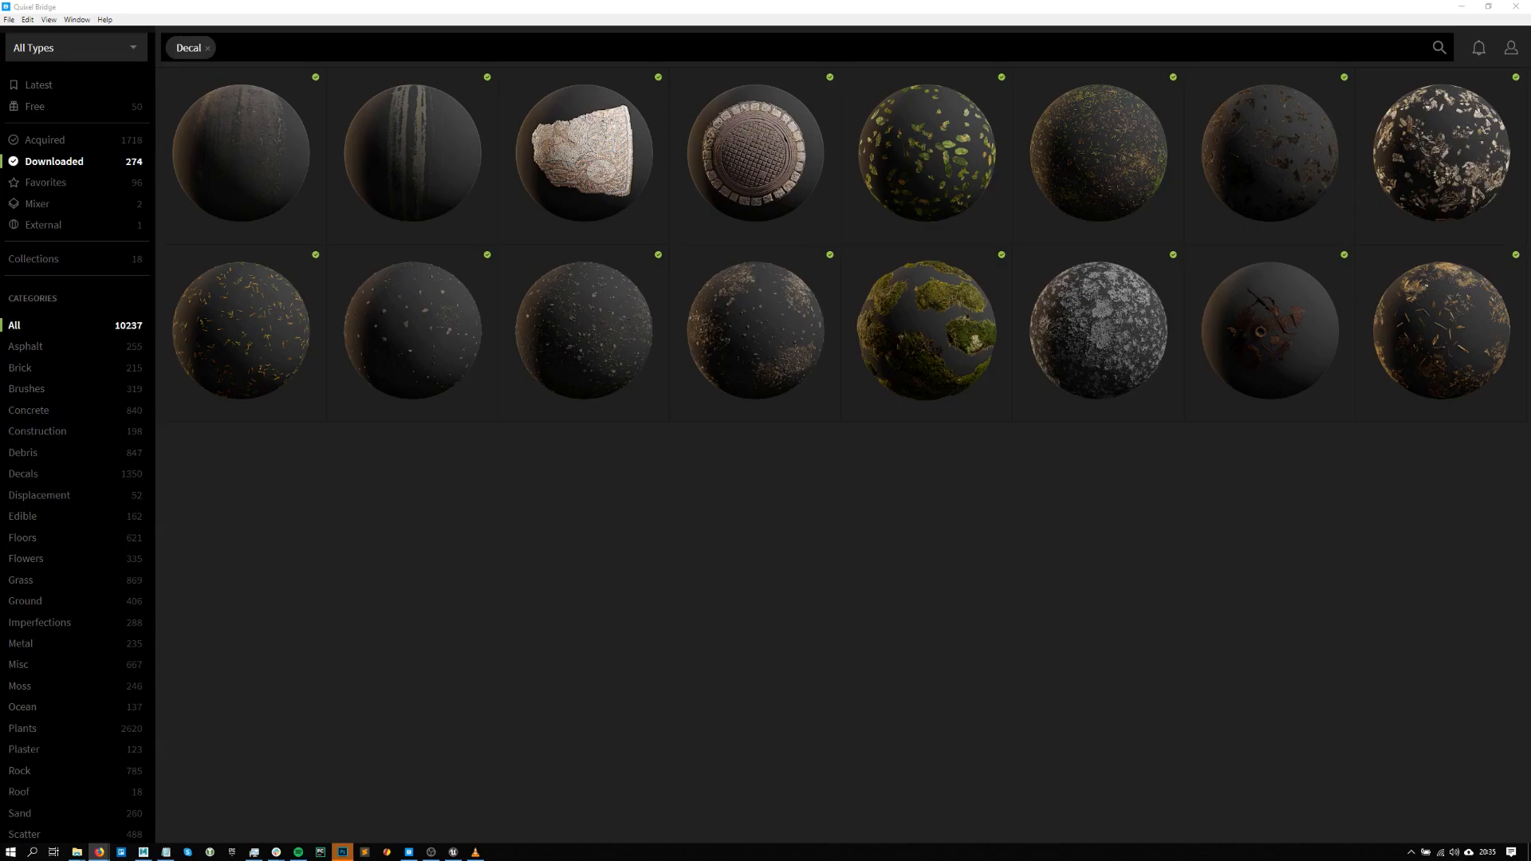
- Return to the unfiltered downloaded assets, open the Worn Wooden Beam's export settings and check its texture resolution options
left_click(81, 85)
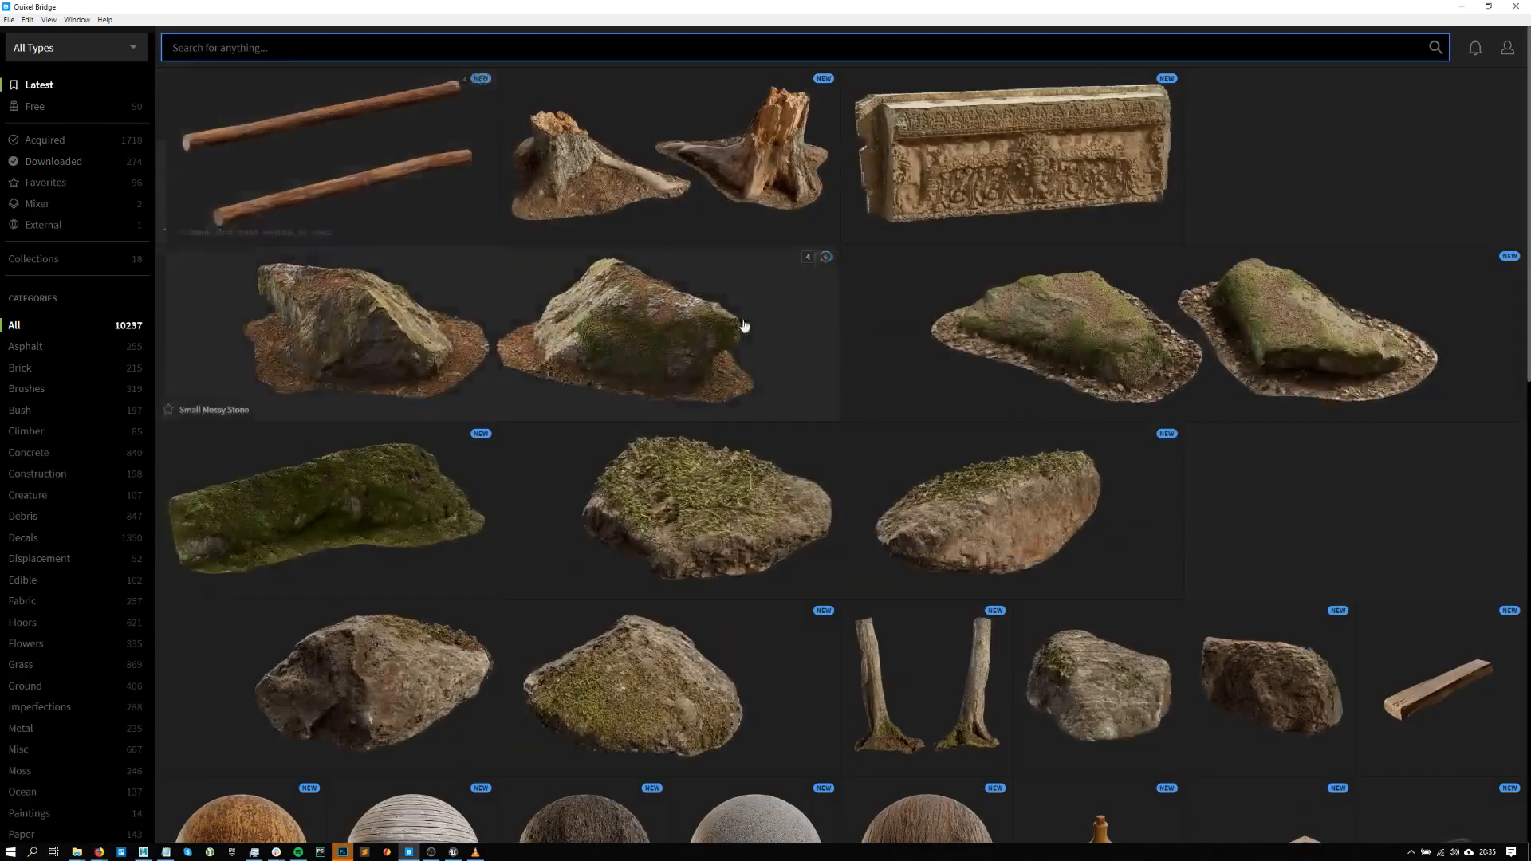
left_click(118, 168)
left_click(369, 489)
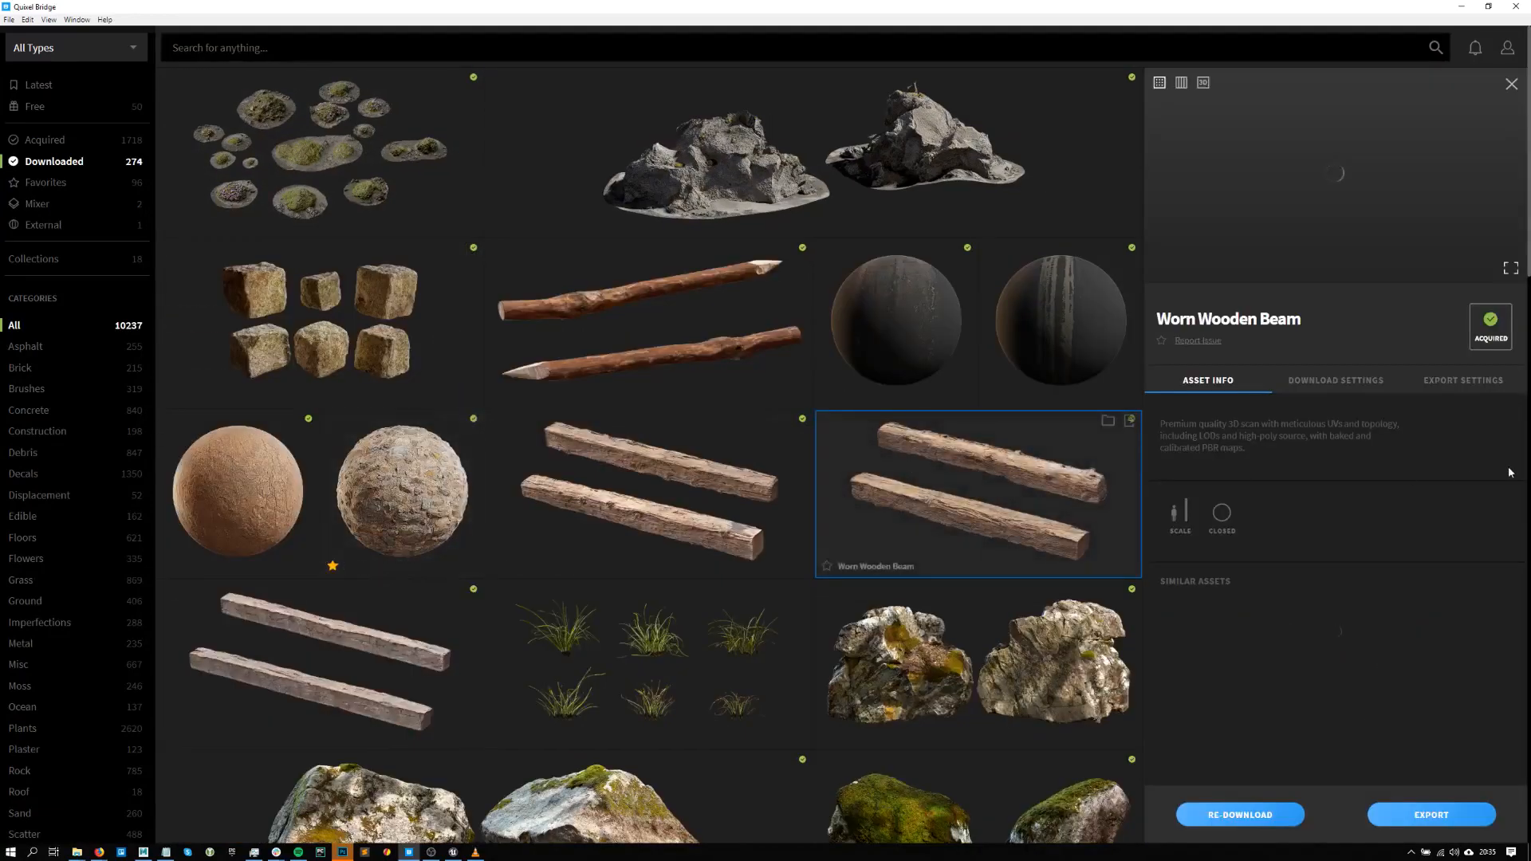
left_click(1464, 380)
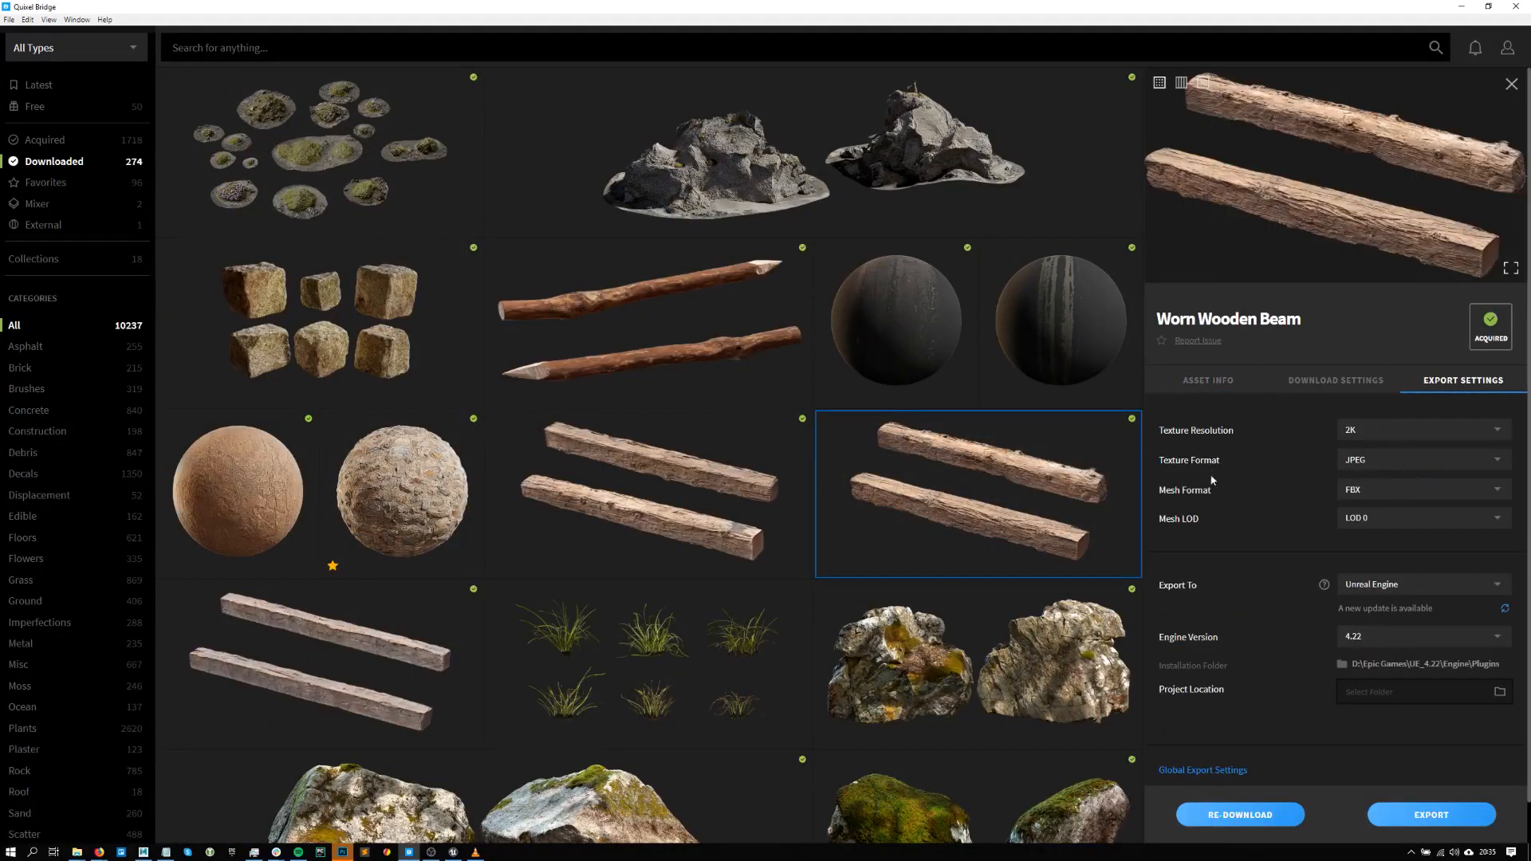
left_click(1426, 438)
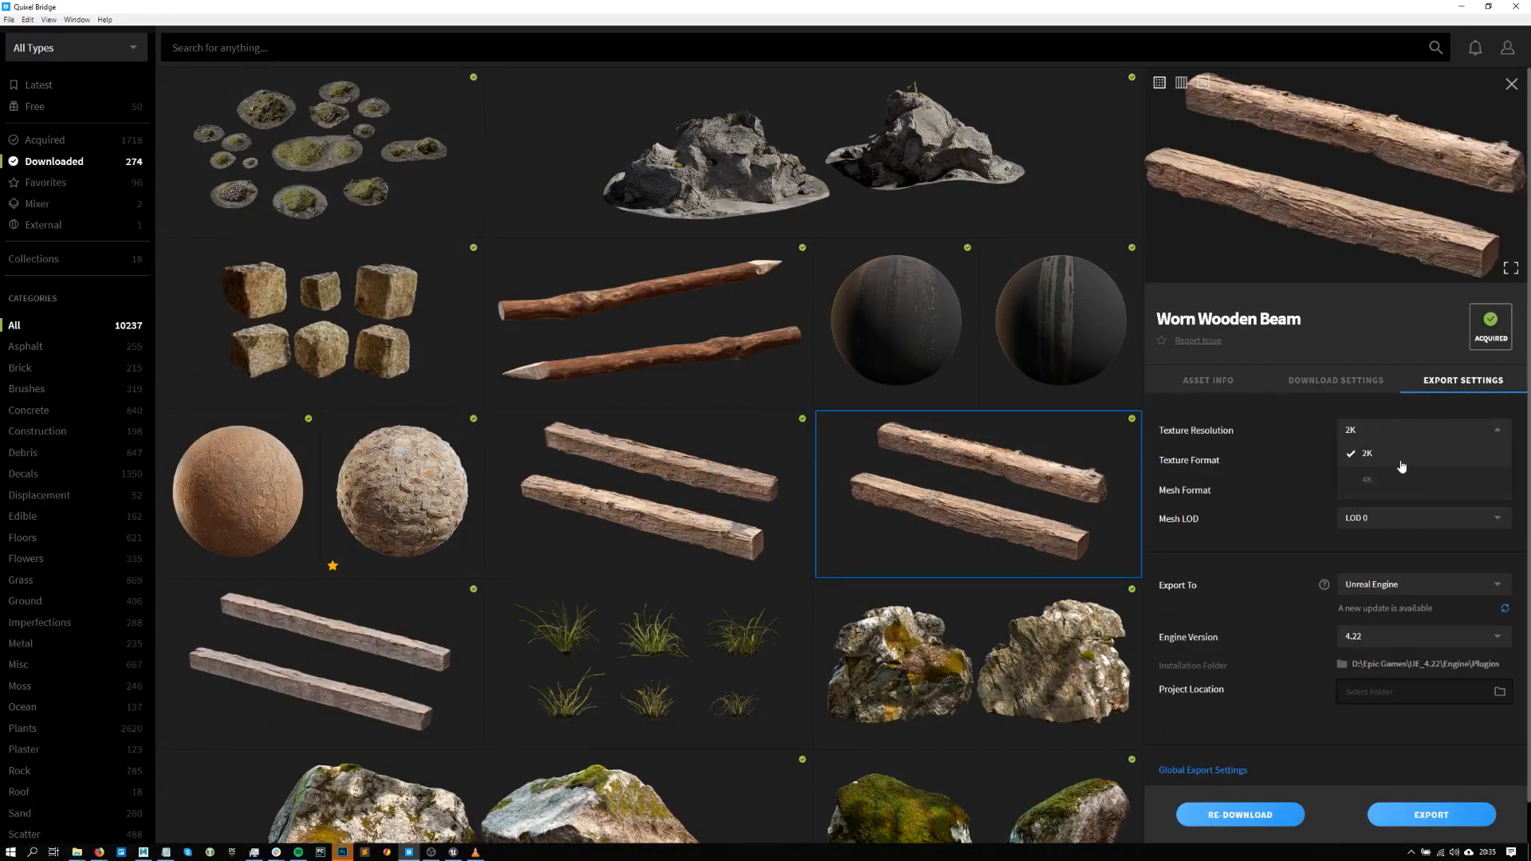
left_click(1308, 466)
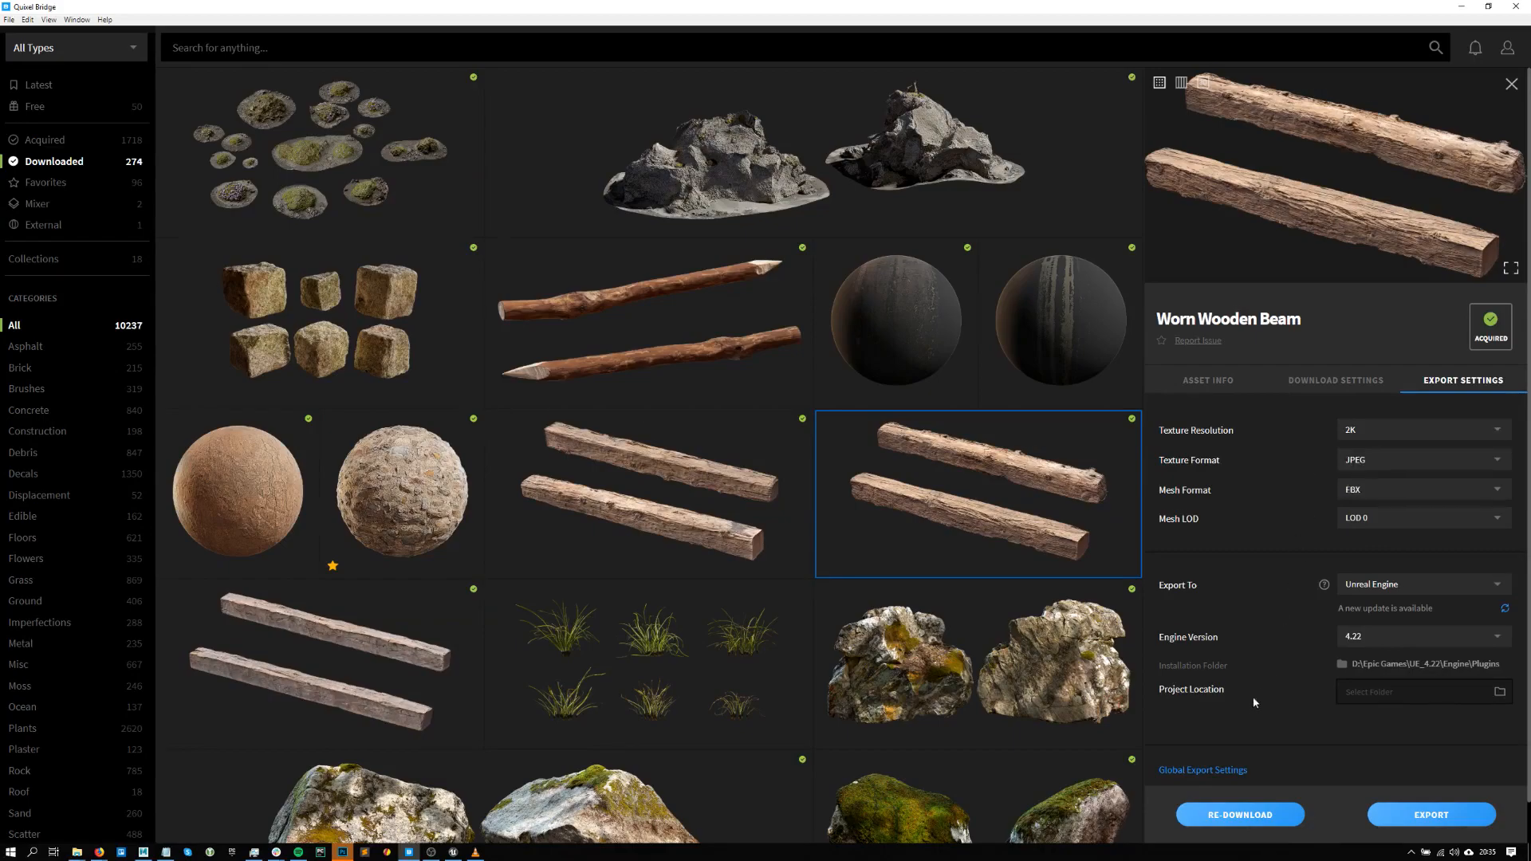
- Review the filename format and channel-packing map options in the advanced export settings, and close them without changes
scroll(1255, 693, "down", 1)
left_click(1218, 759)
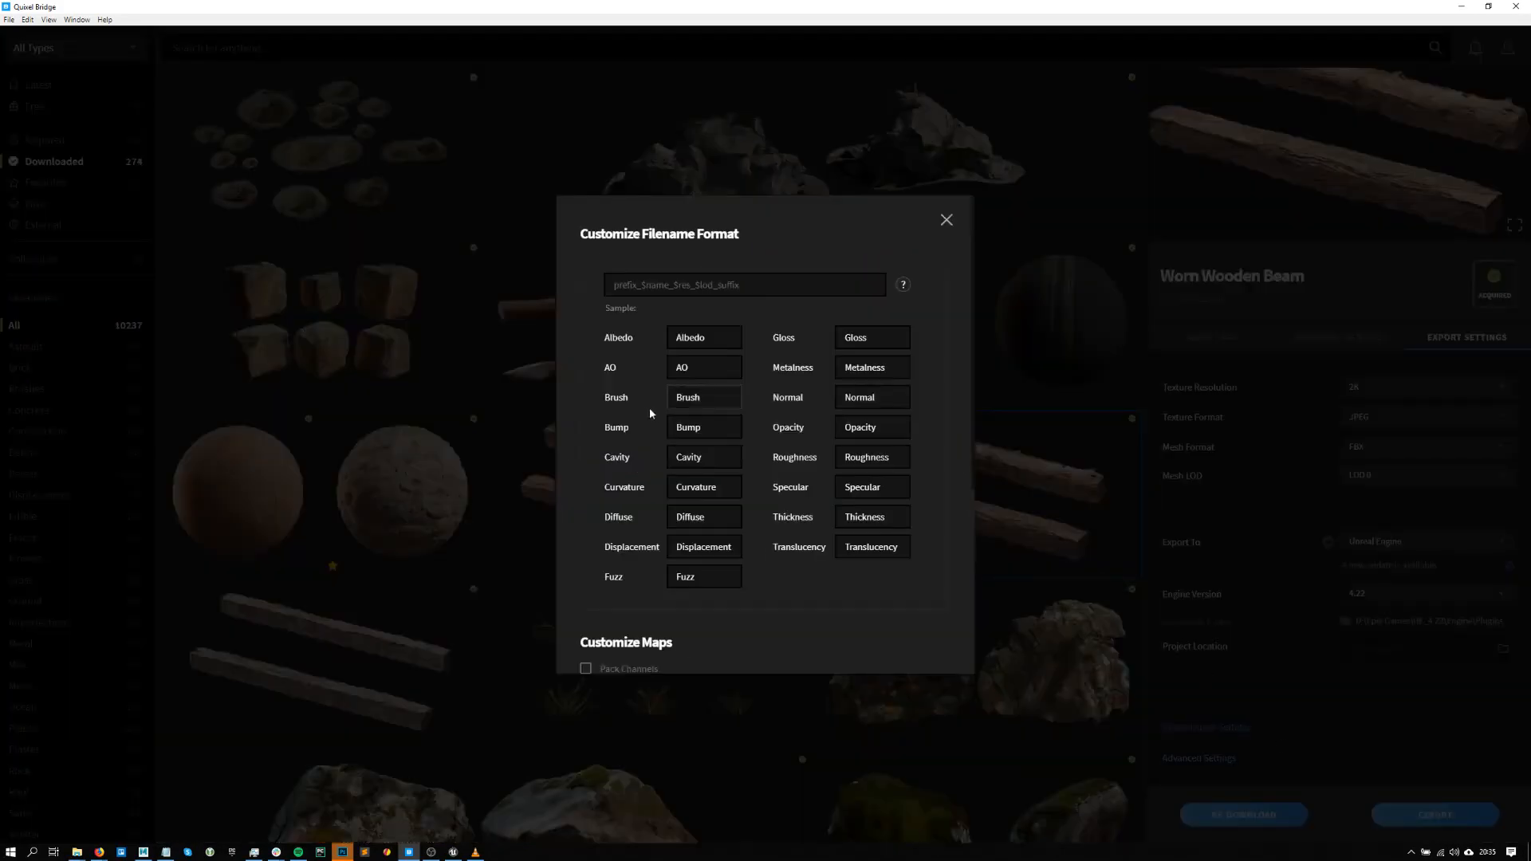
scroll(649, 405, "down", 3)
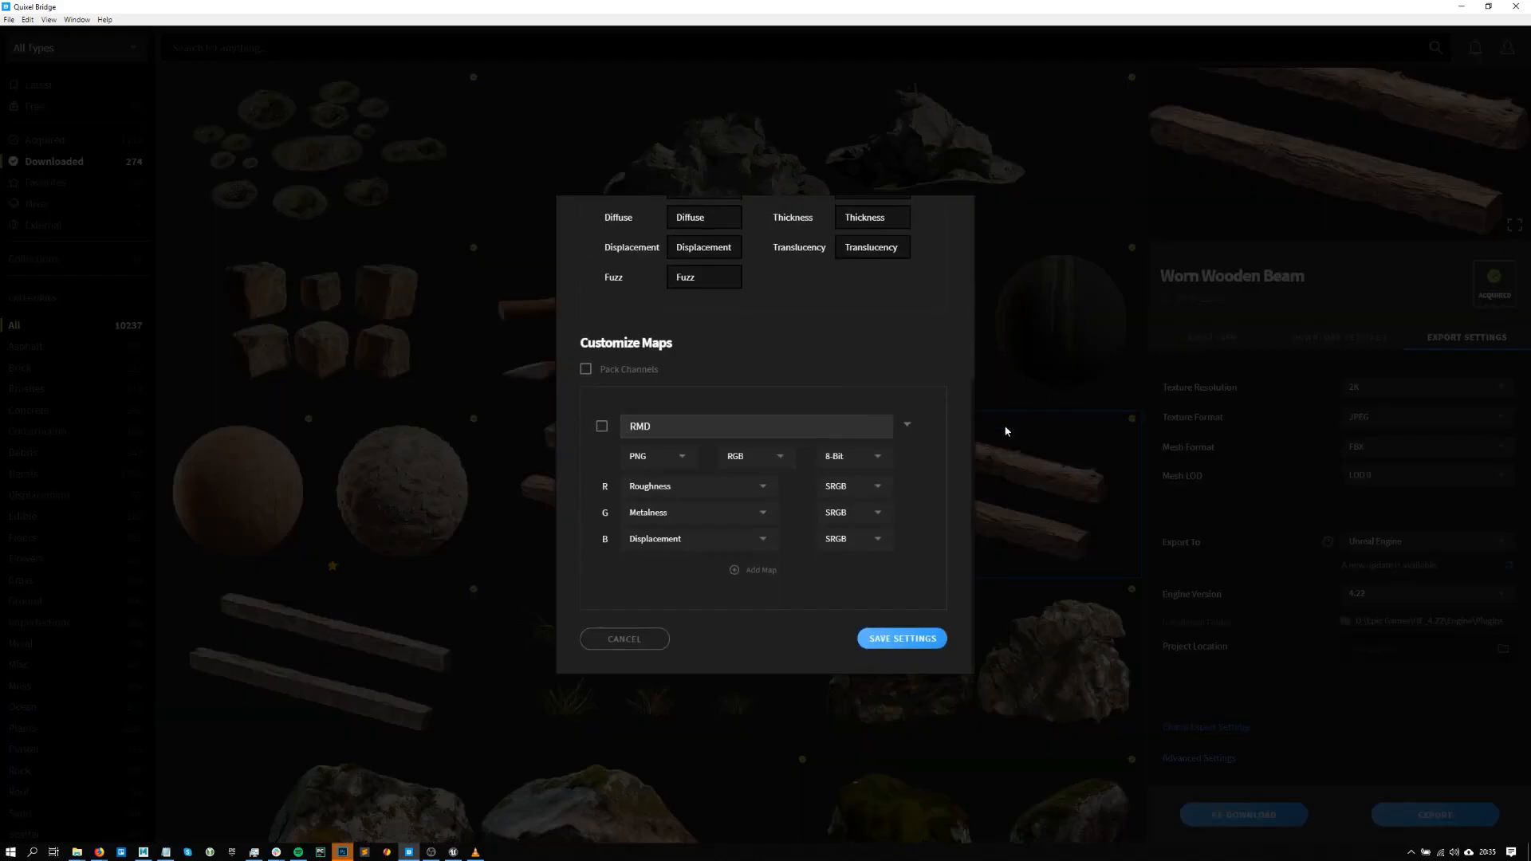
scroll(936, 352, "up", 3)
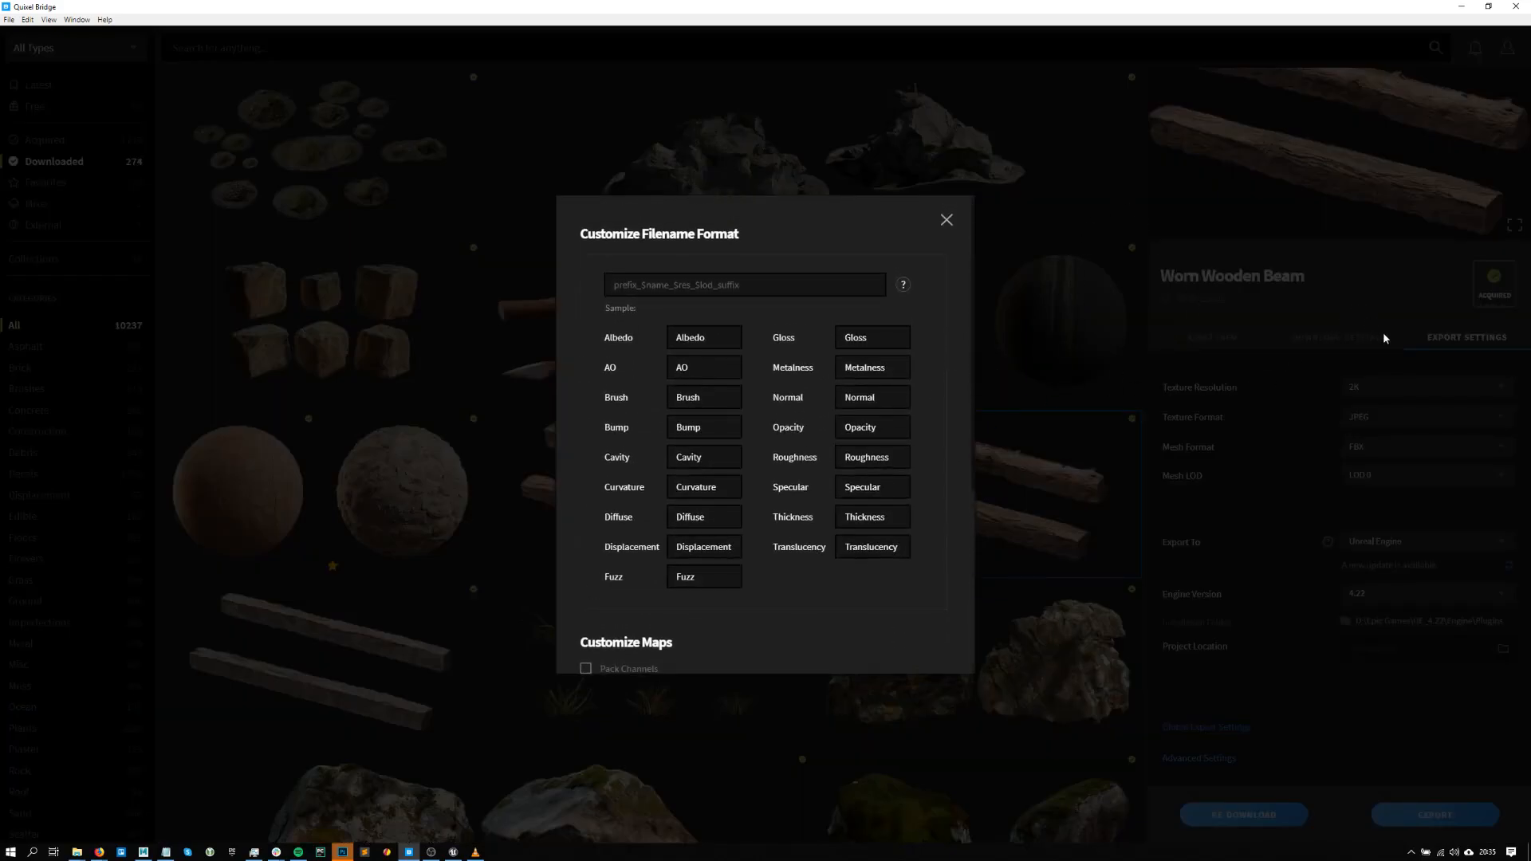
left_click(947, 219)
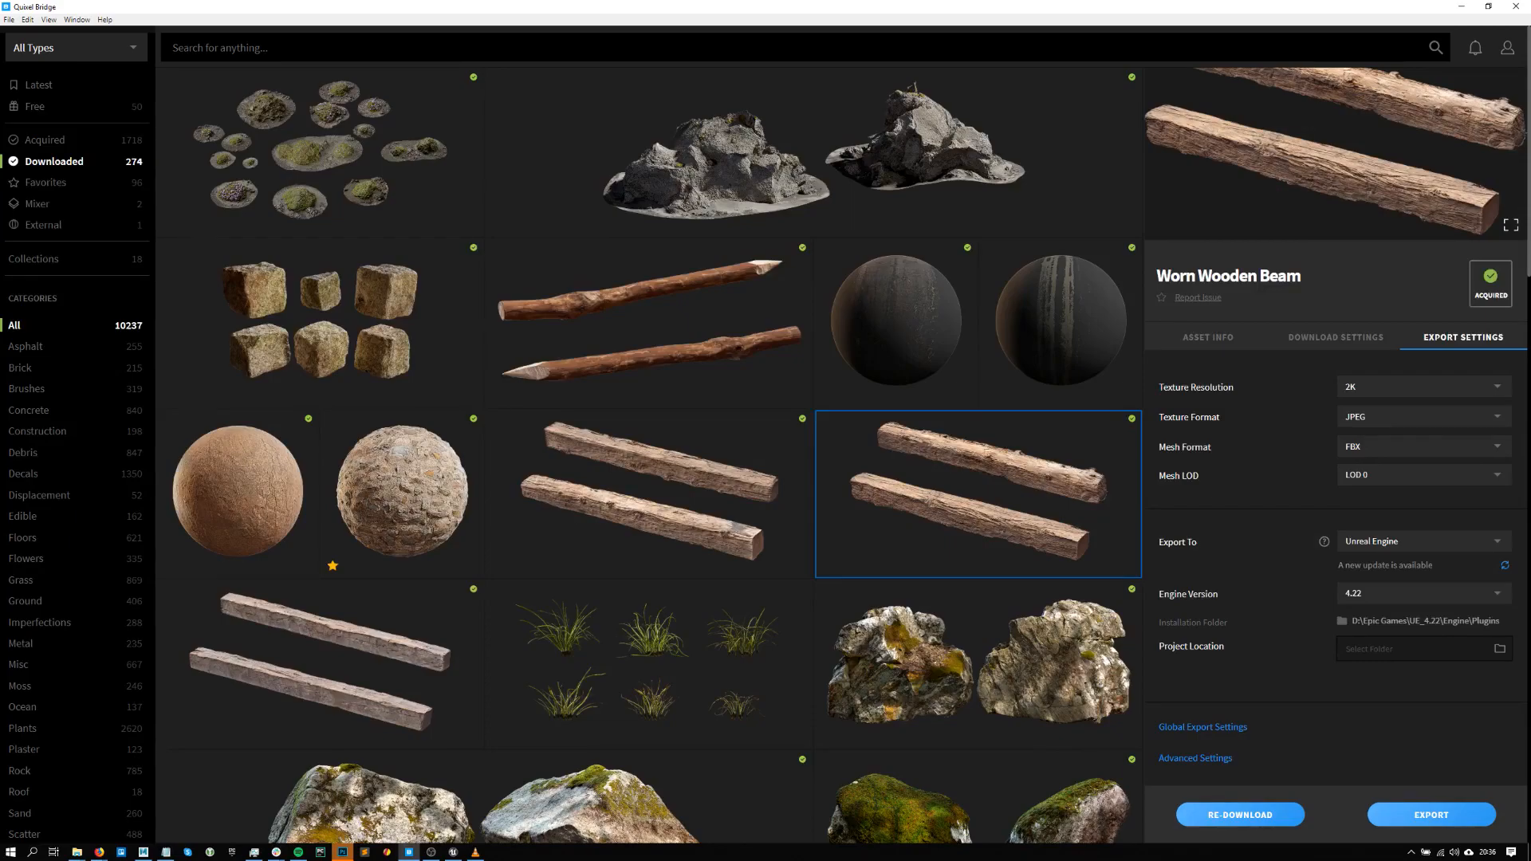
key("alt+Tab")
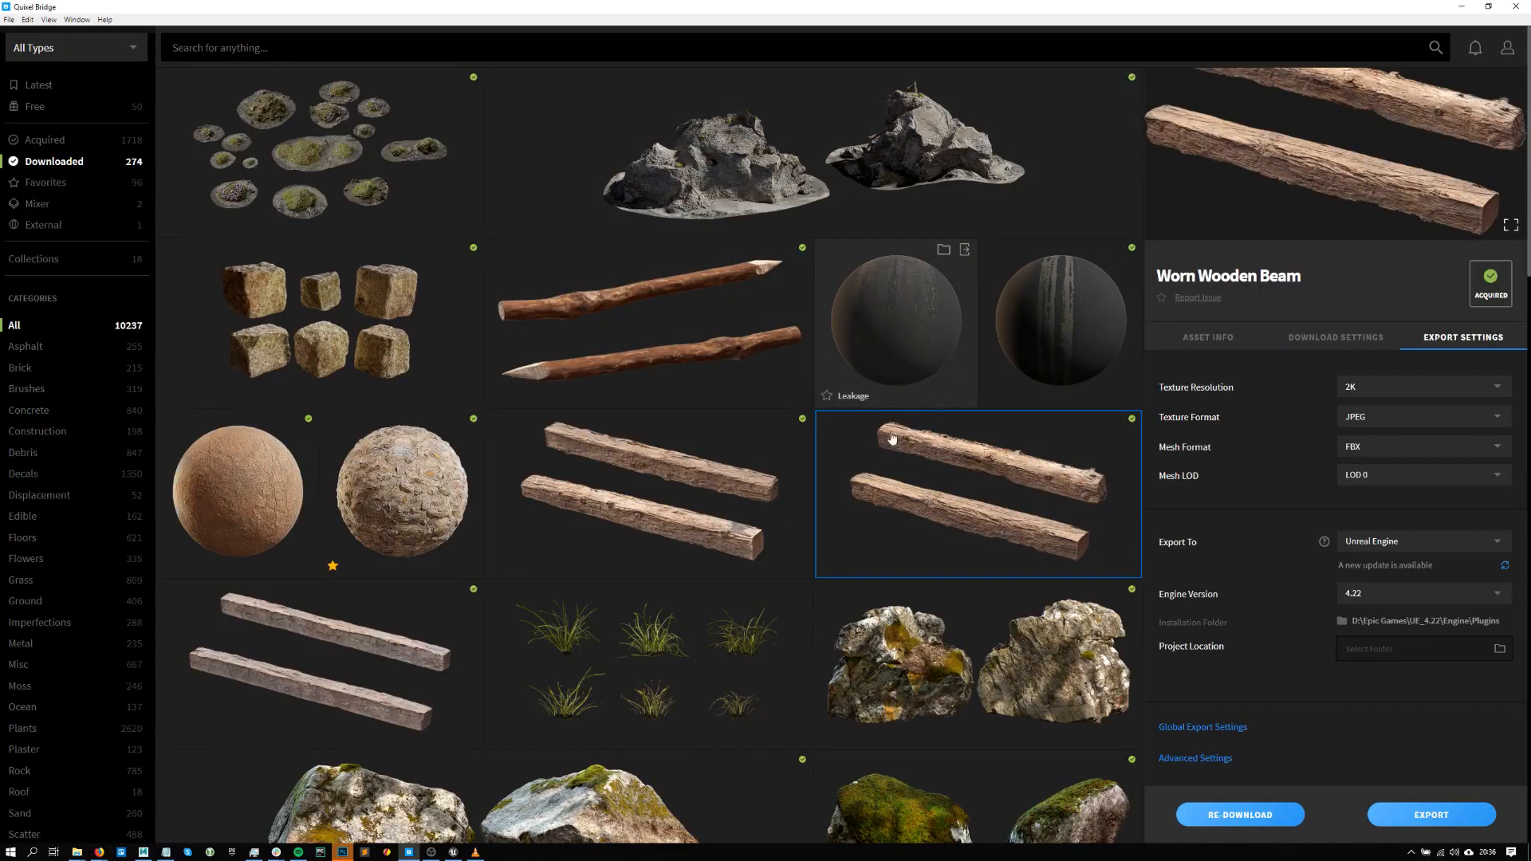
- Inspect the Leakage decal in the full-screen preview, and leave the preview
left_click(897, 399)
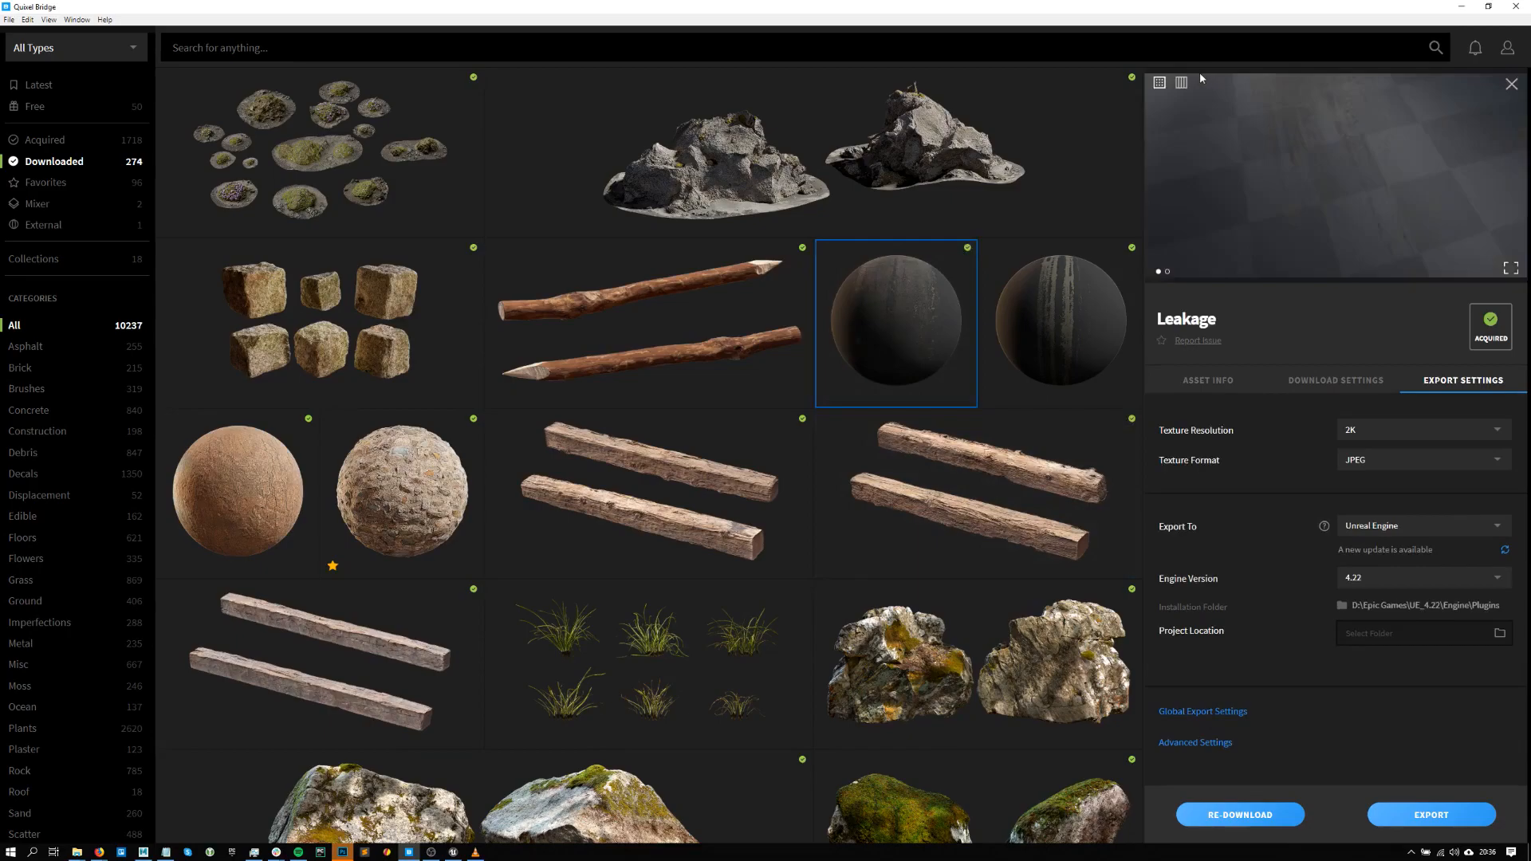
left_click(1509, 270)
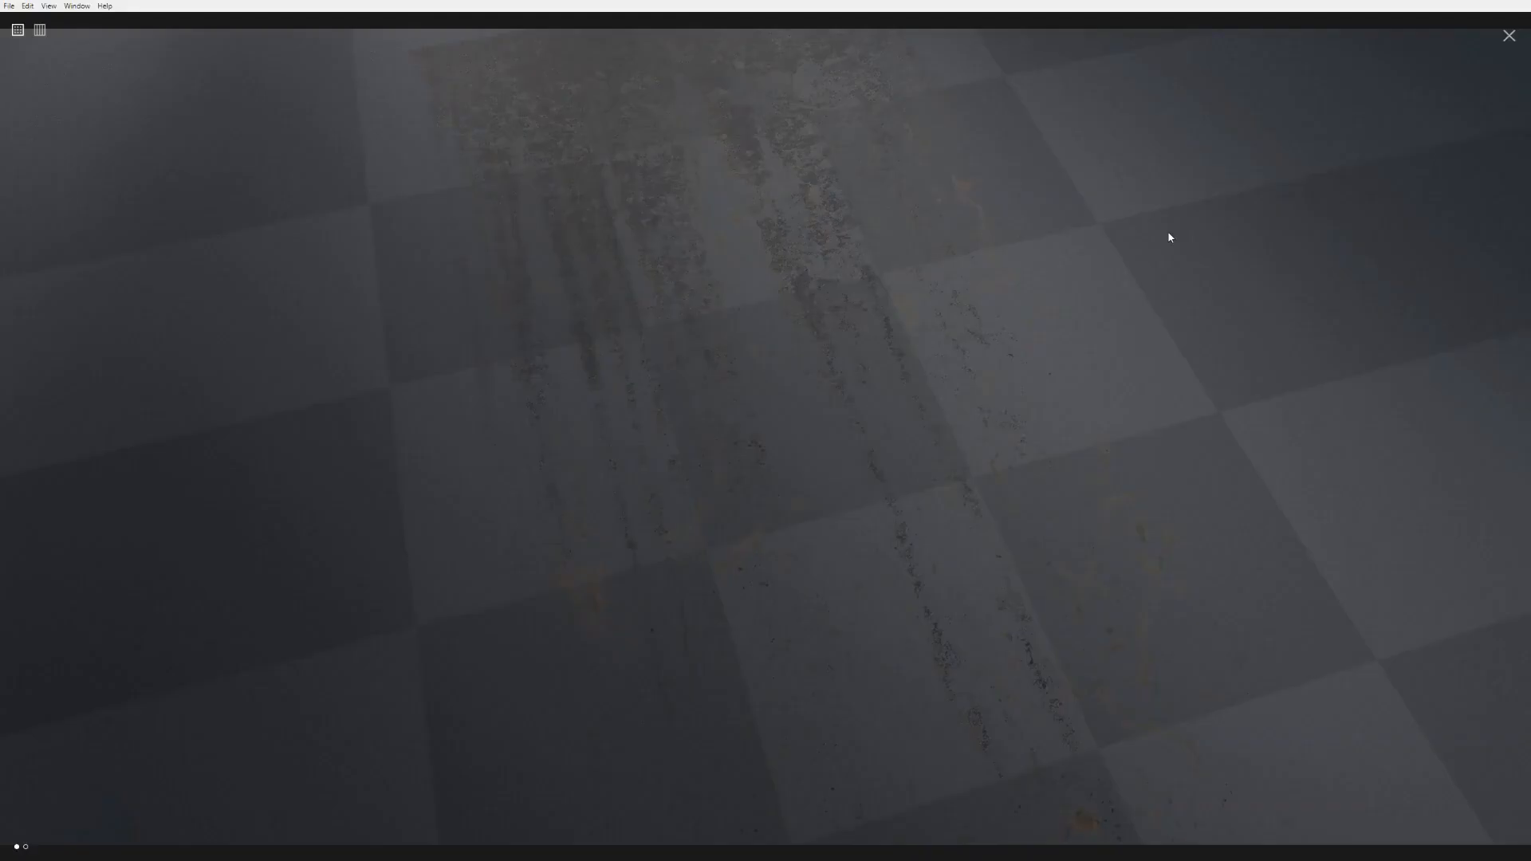
key("Escape")
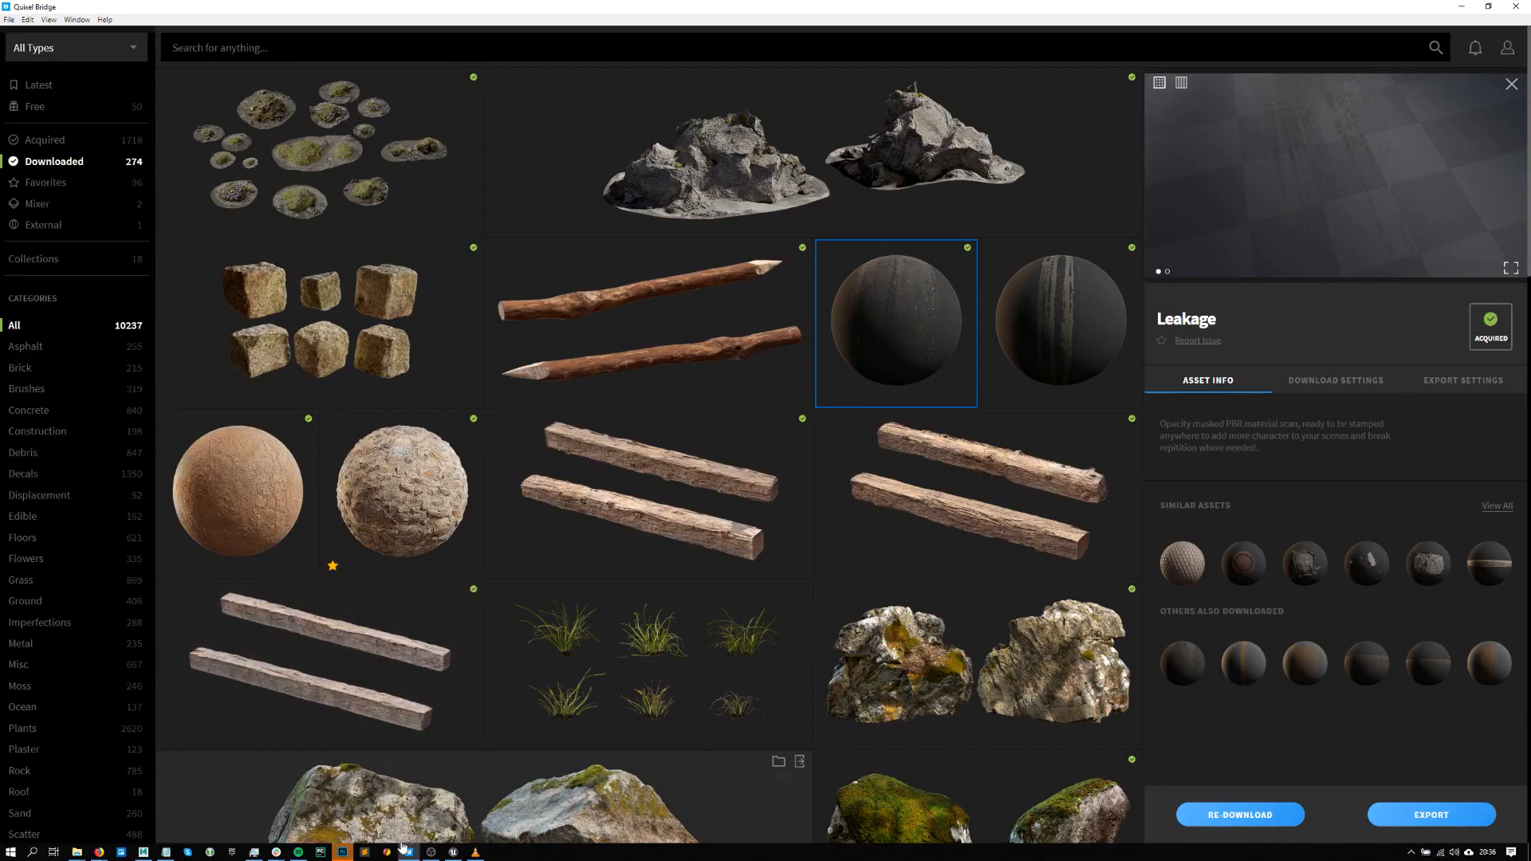
- Switch to Unreal Engine and delete the mushroom foliage from the scene
left_click(451, 852)
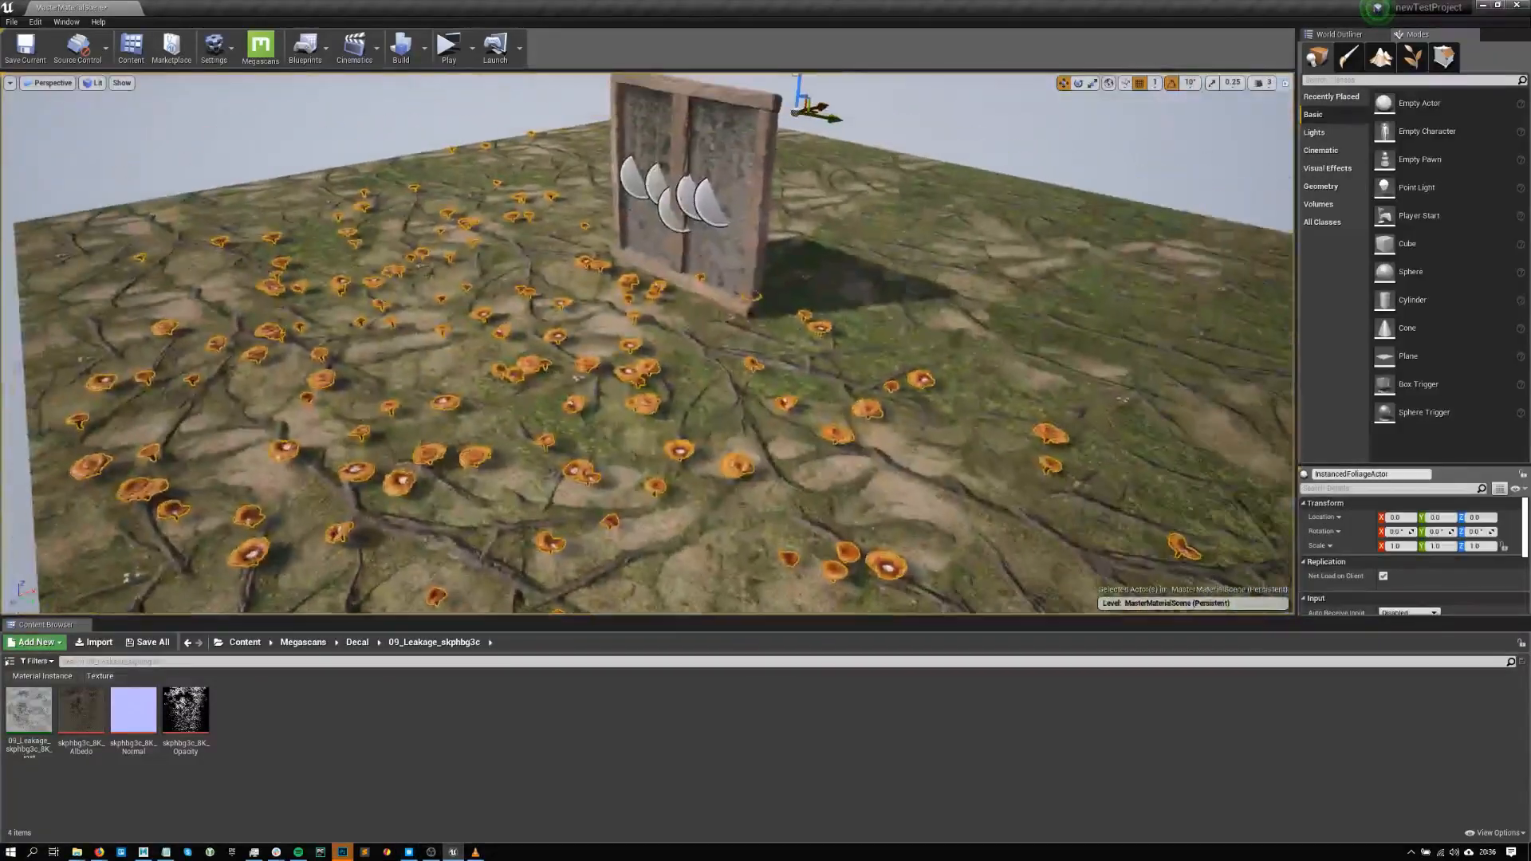
key("Delete")
- Select the wood-framed wall and examine its beams and leakage decals up close from a low angle
left_click(734, 155)
right_click_drag(702, 231, 8, 329)
right_click_drag(609, 383, 605, 310)
key("w")
right_click(608, 308)
key("s")
right_click_drag(845, 459, 828, 509)
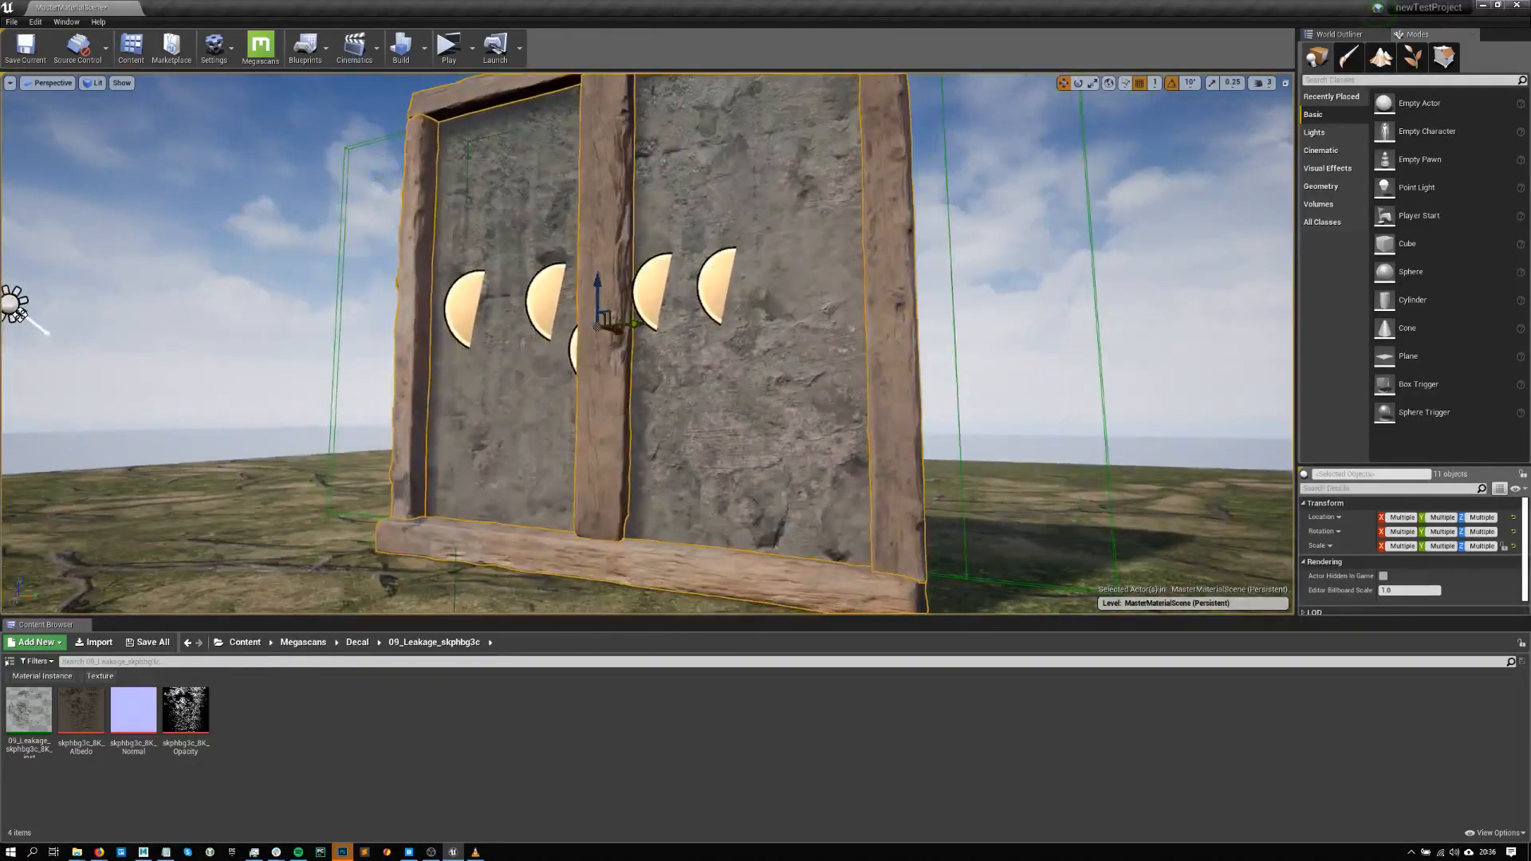
right_click_drag(735, 345, 633, 249)
key("w")
key("s")
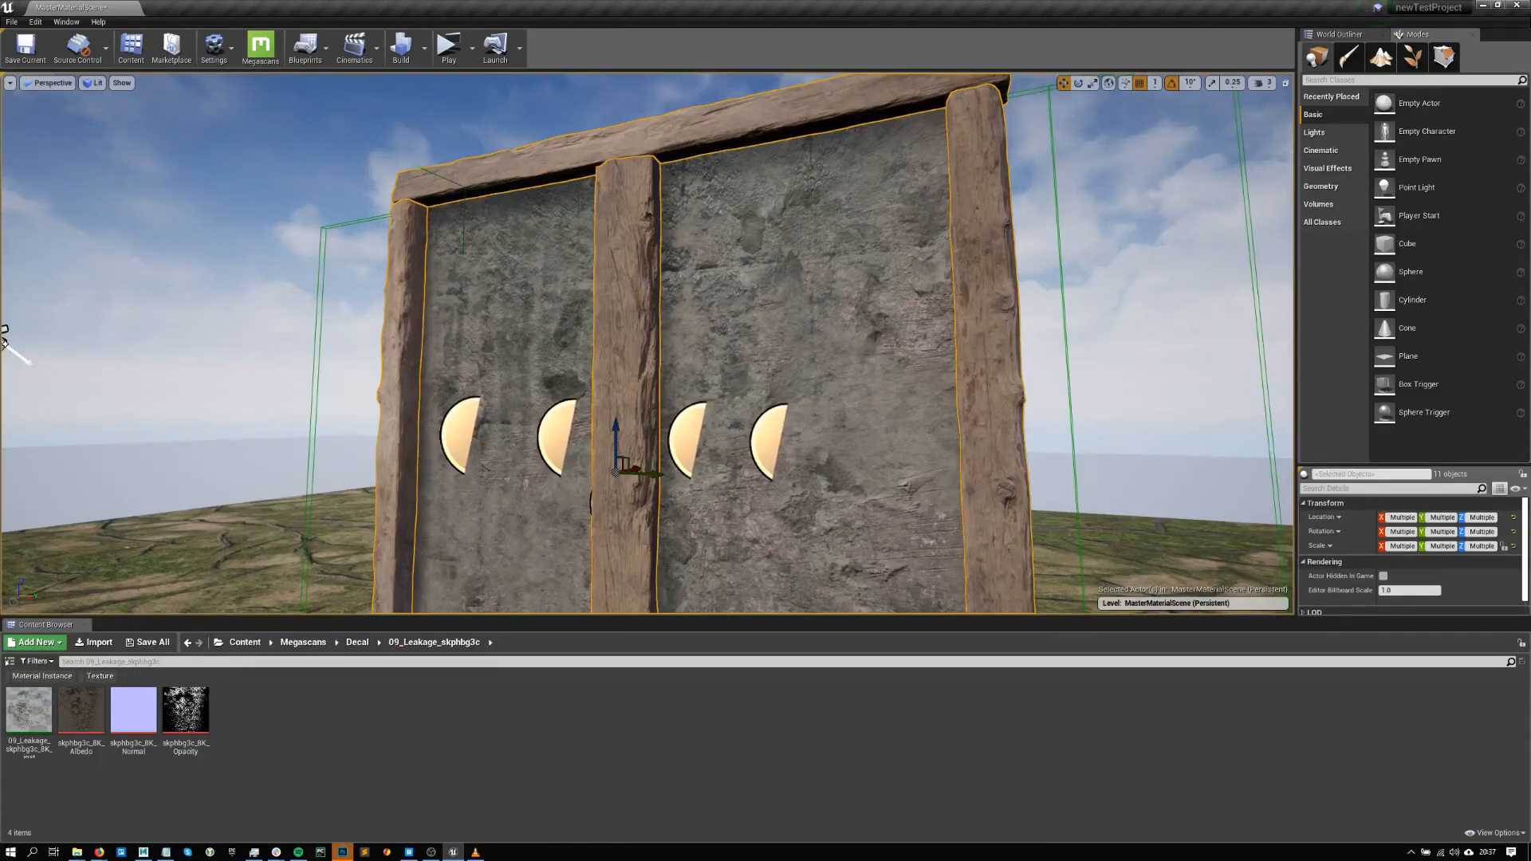
key("alt+Tab")
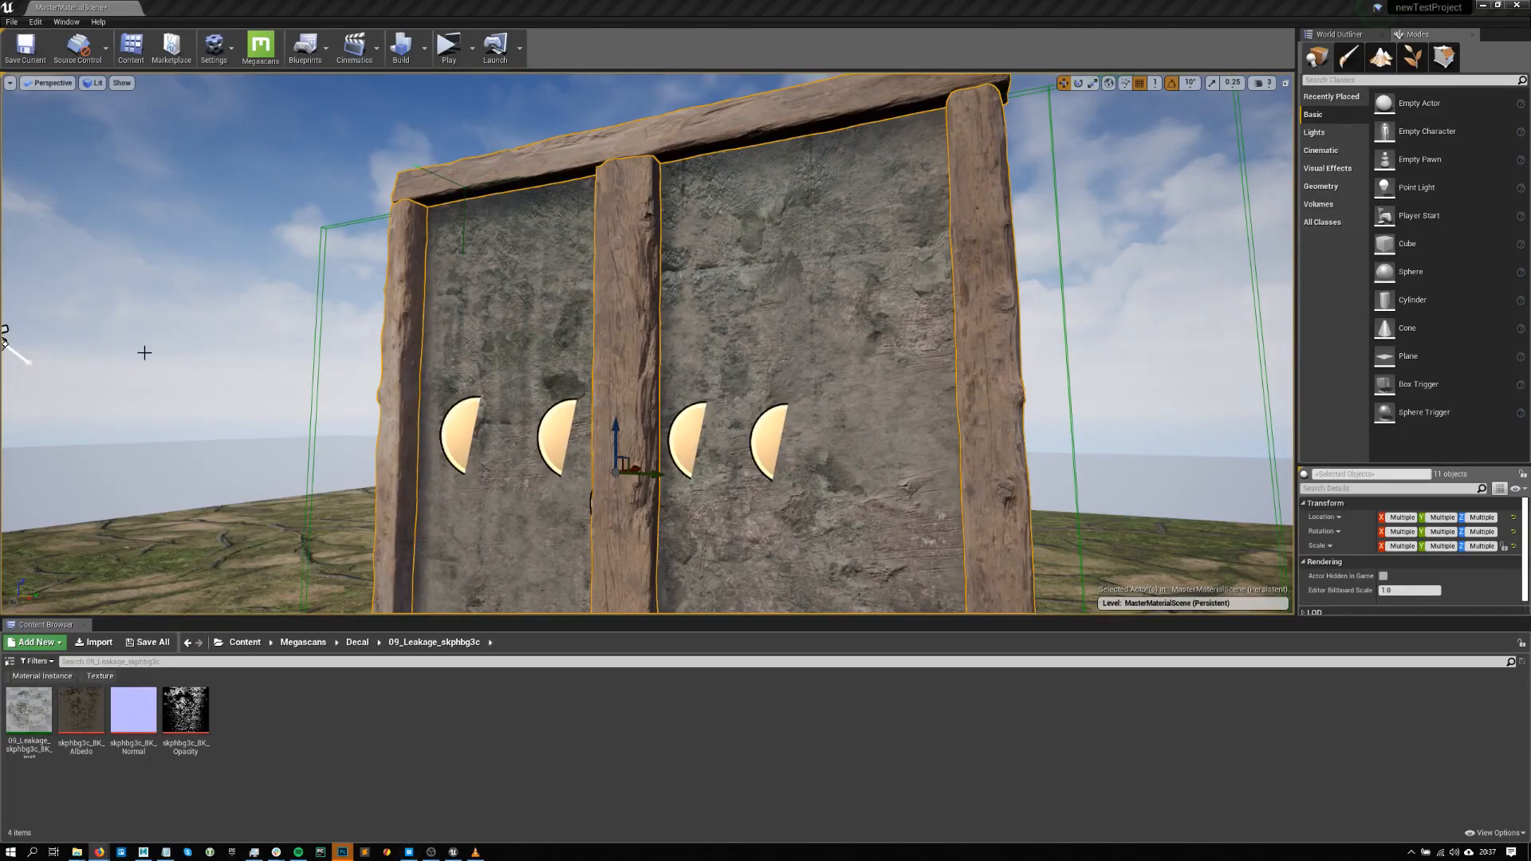
- Deselect the wall and view it together with the surrounding ground from farther away and above
middle_click_drag(430, 510, 462, 558)
key("s")
right_click_drag(599, 438, 487, 502)
key("Escape")
scroll(599, 438, "up", 4)
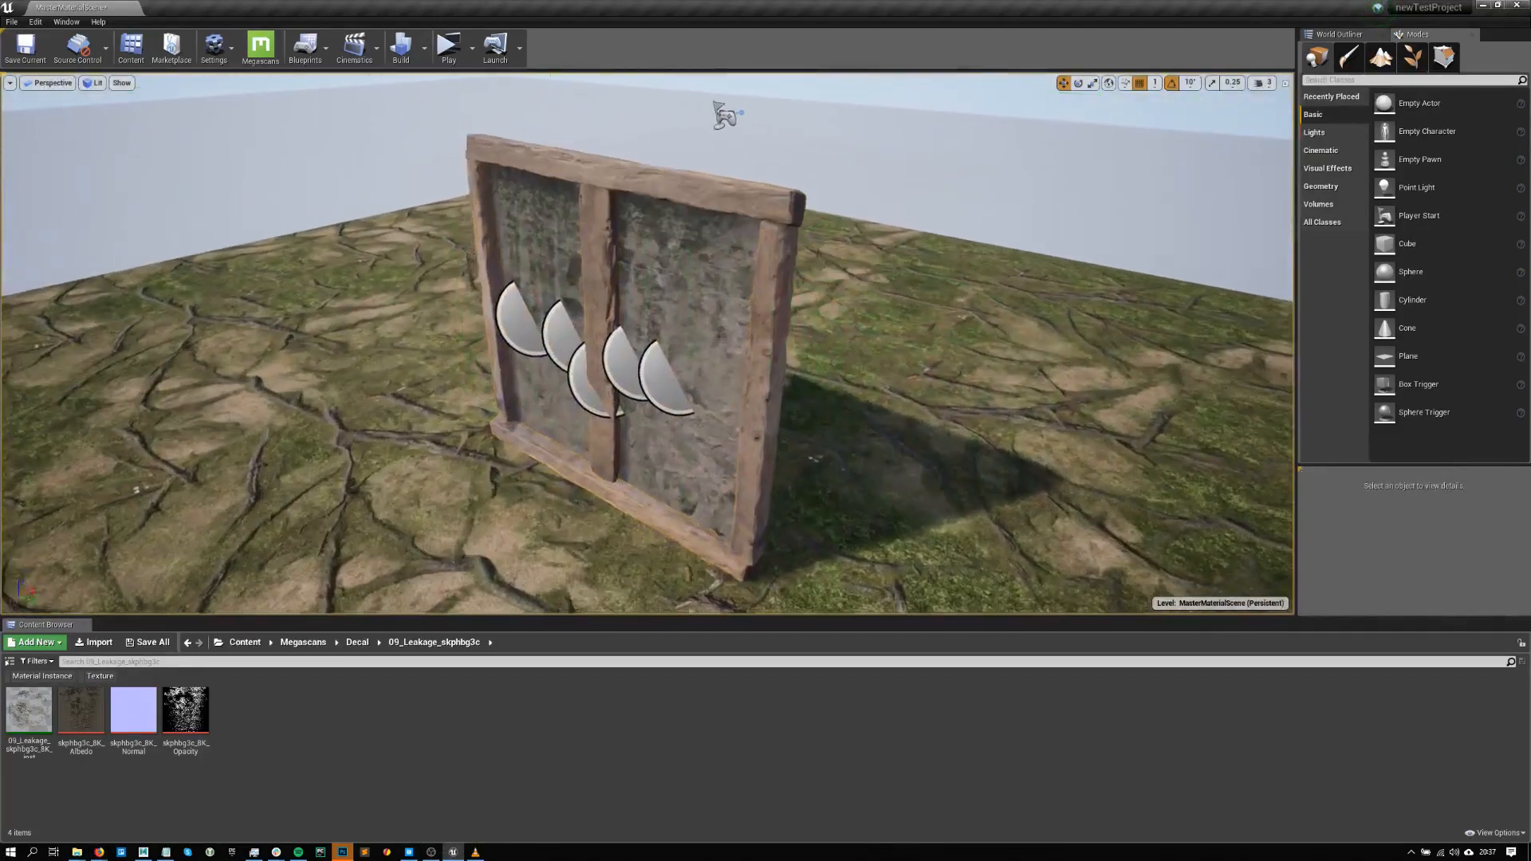
scroll(539, 510, "down", 2)
- Switch to Quixel Bridge, close the Leakage details, and browse the latest, free, acquired and downloaded assets in turn
left_click(408, 852)
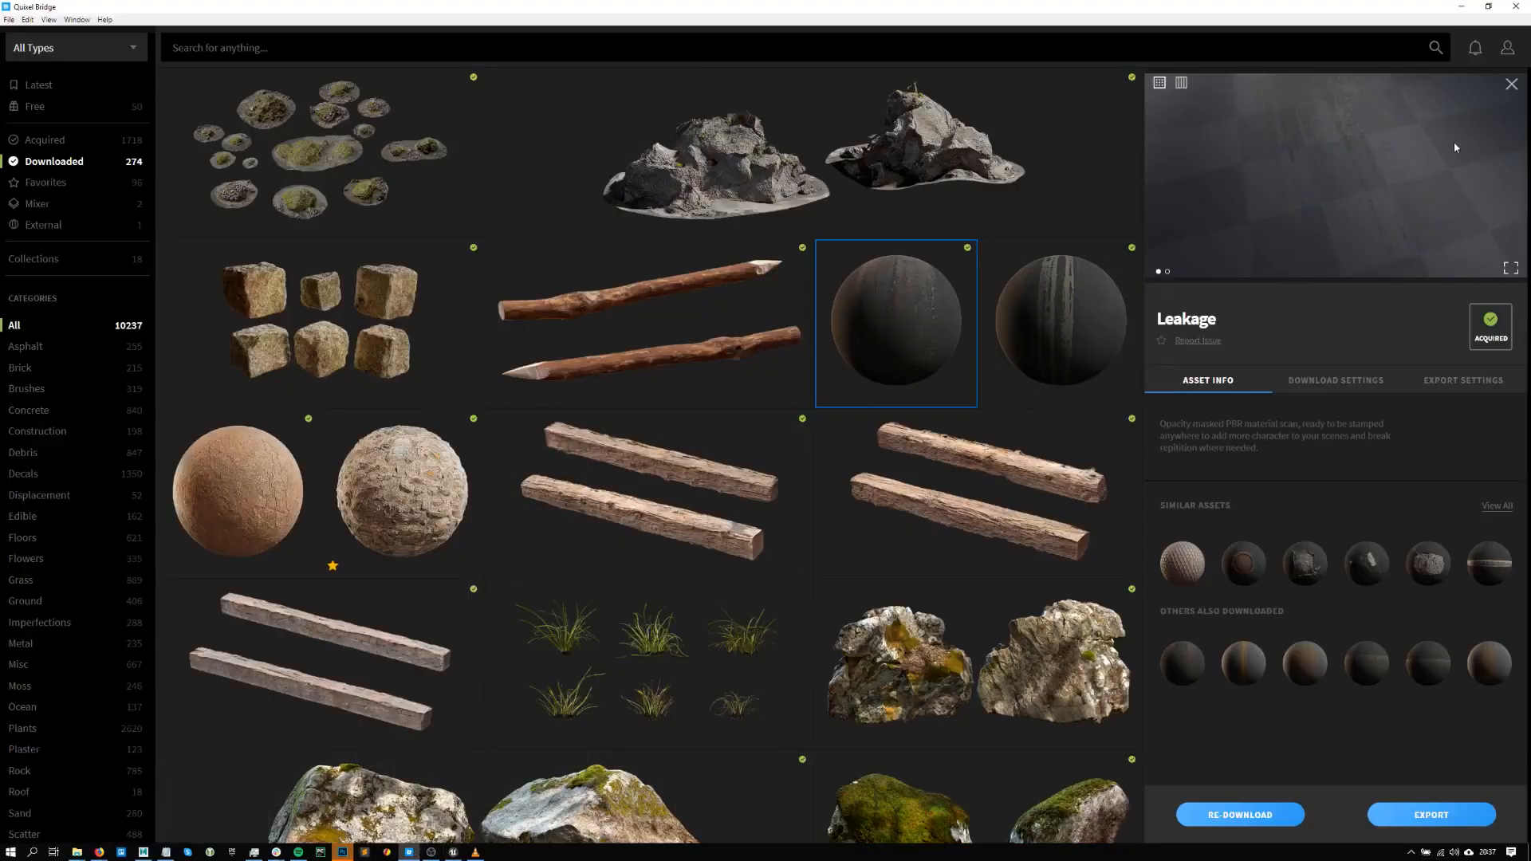
left_click(1512, 84)
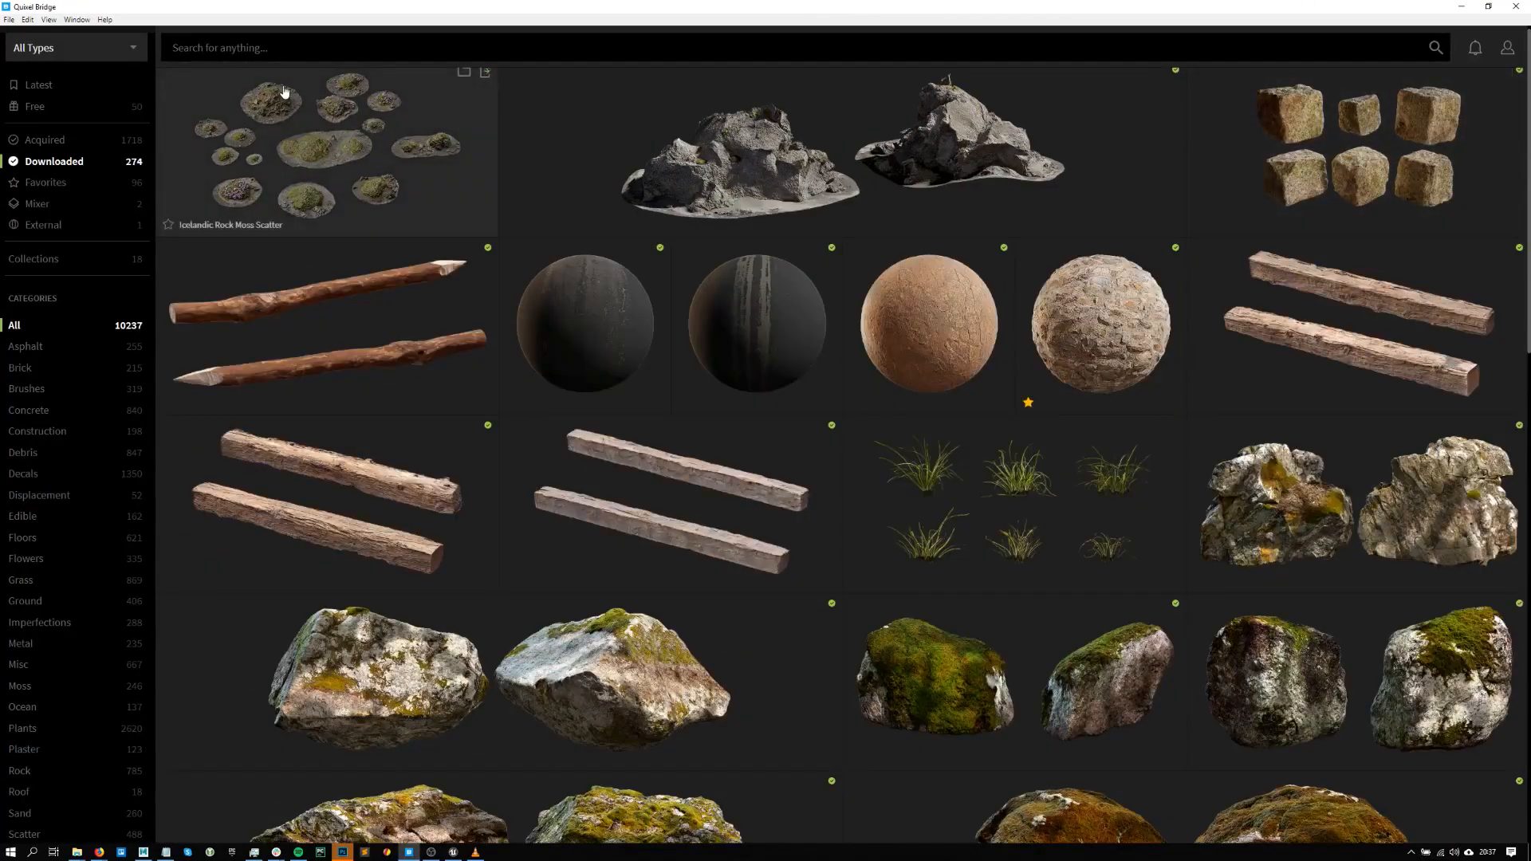
left_click(89, 85)
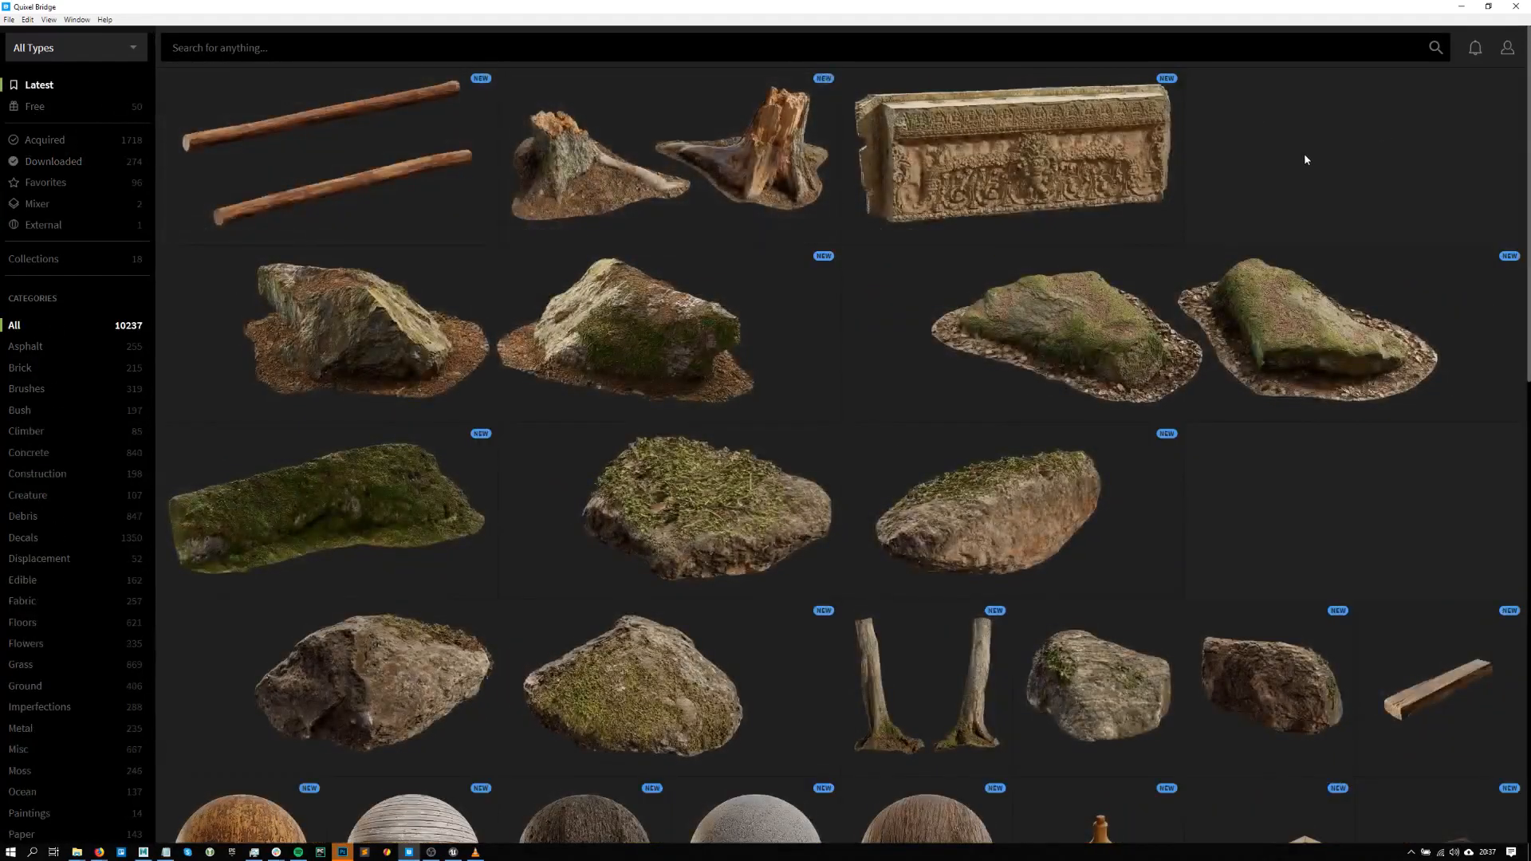
left_click(90, 112)
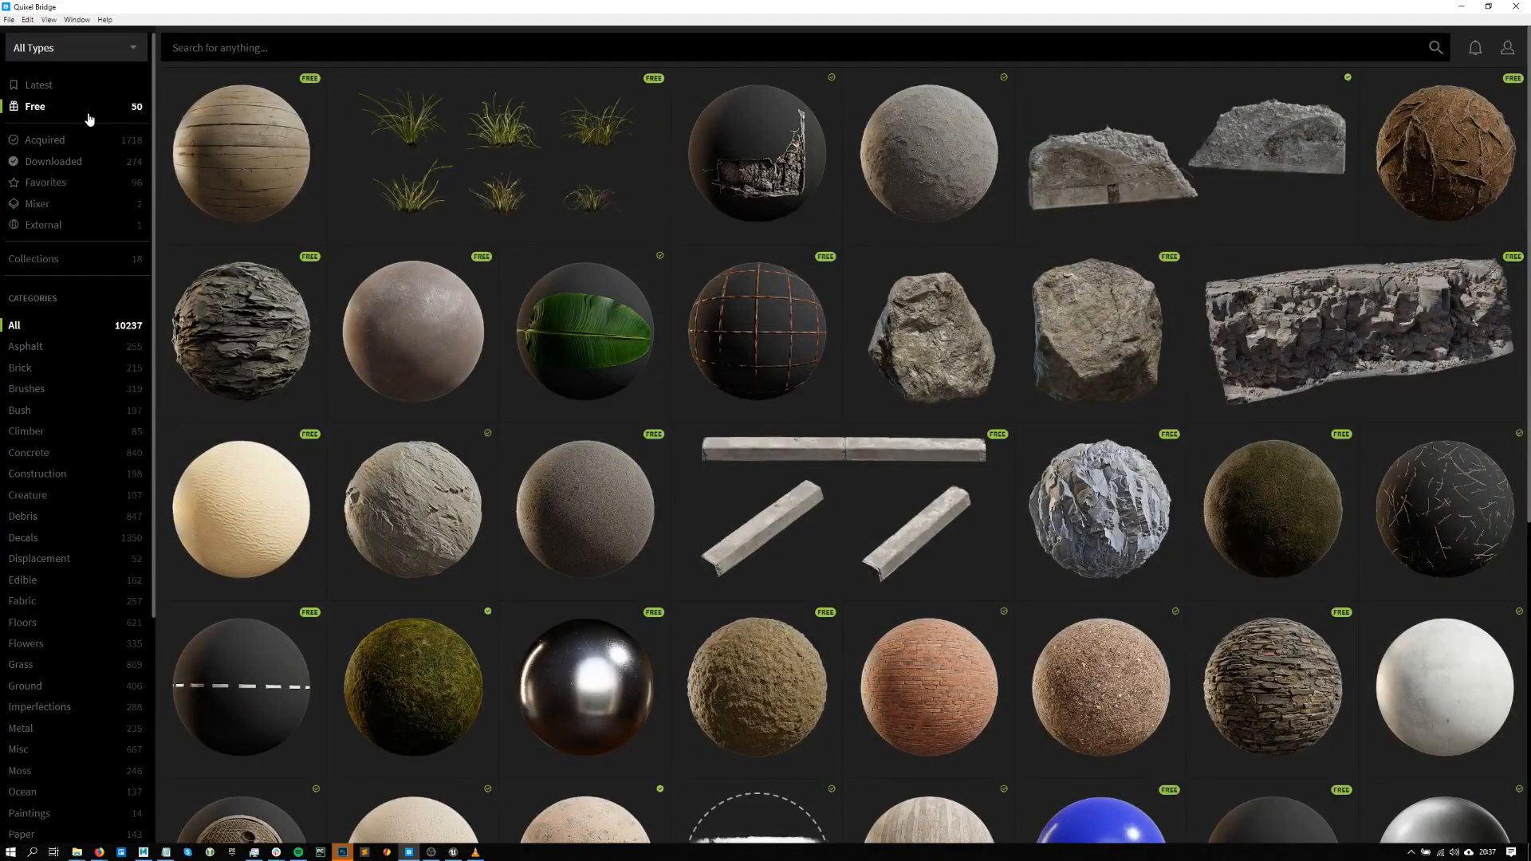
left_click(59, 142)
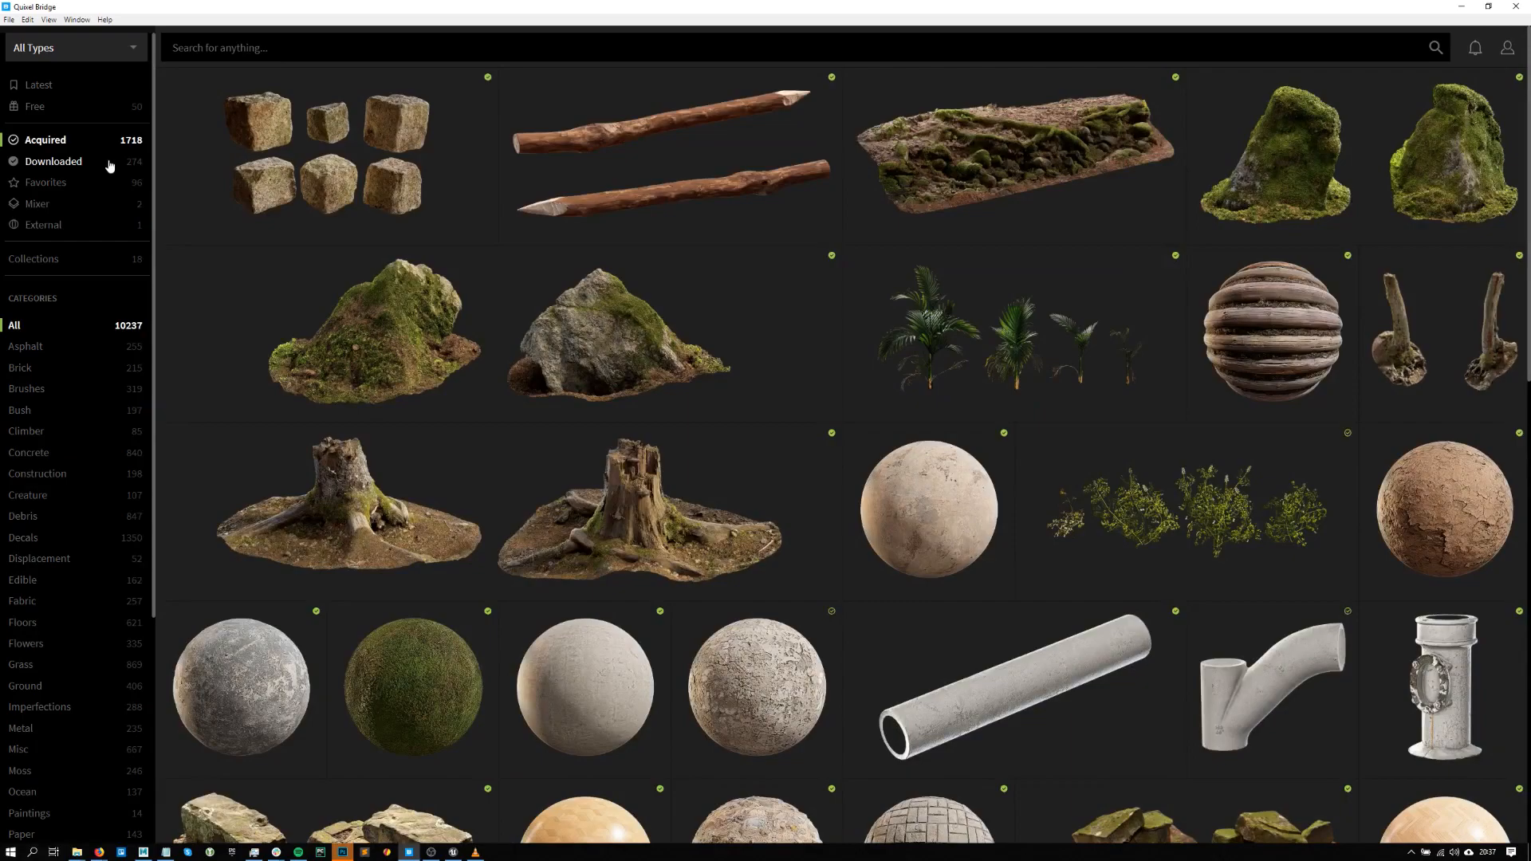
left_click(110, 163)
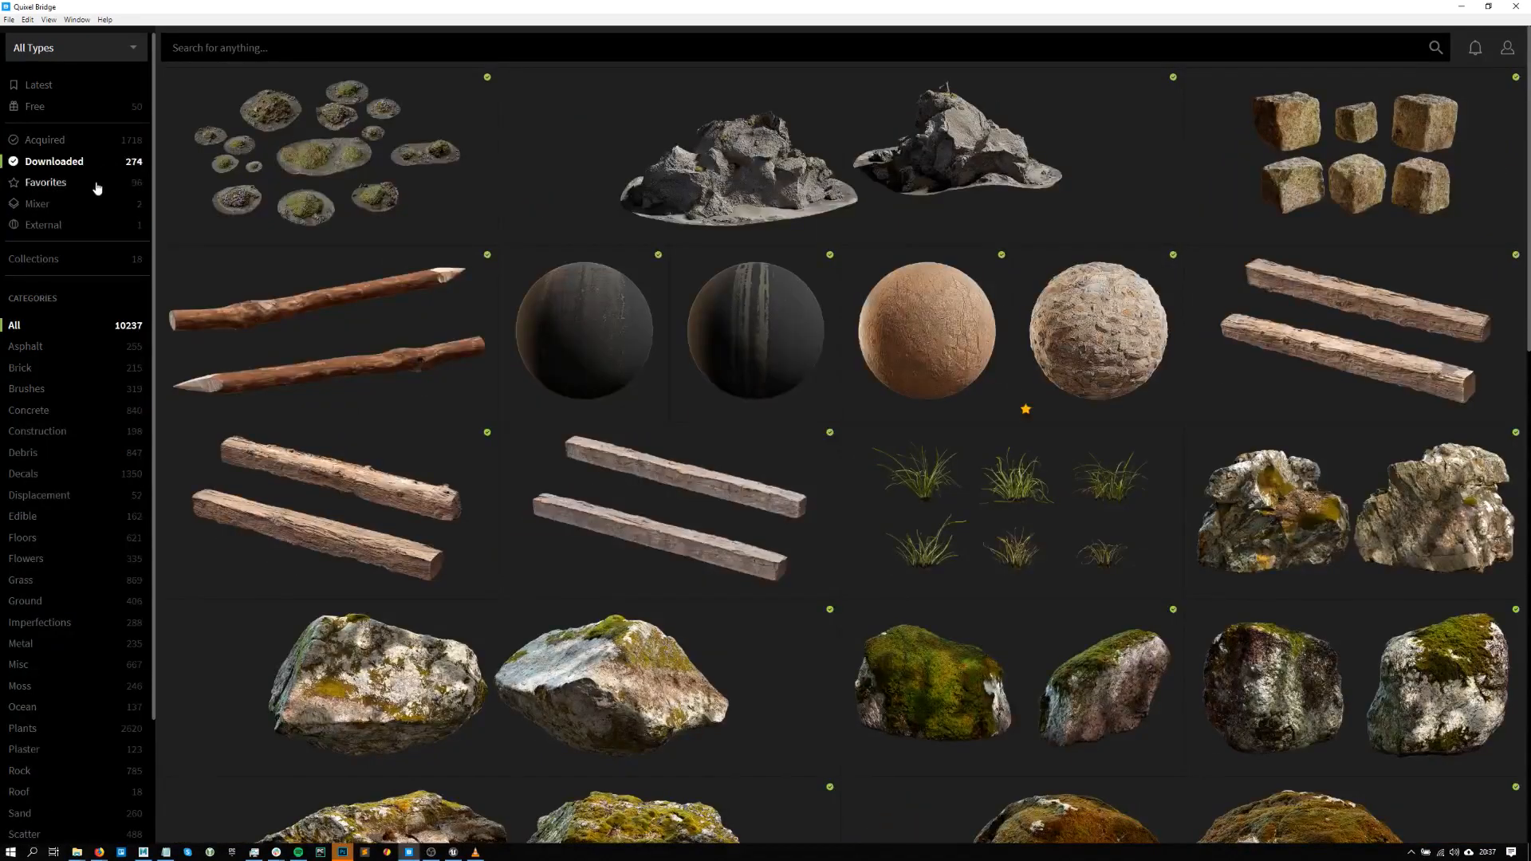
- Add the downloaded Angkor Wat Temple Stones to the favorites, and view the favorite and Mixer assets in turn
left_click(85, 185)
left_click(83, 162)
scroll(877, 559, "down", 5)
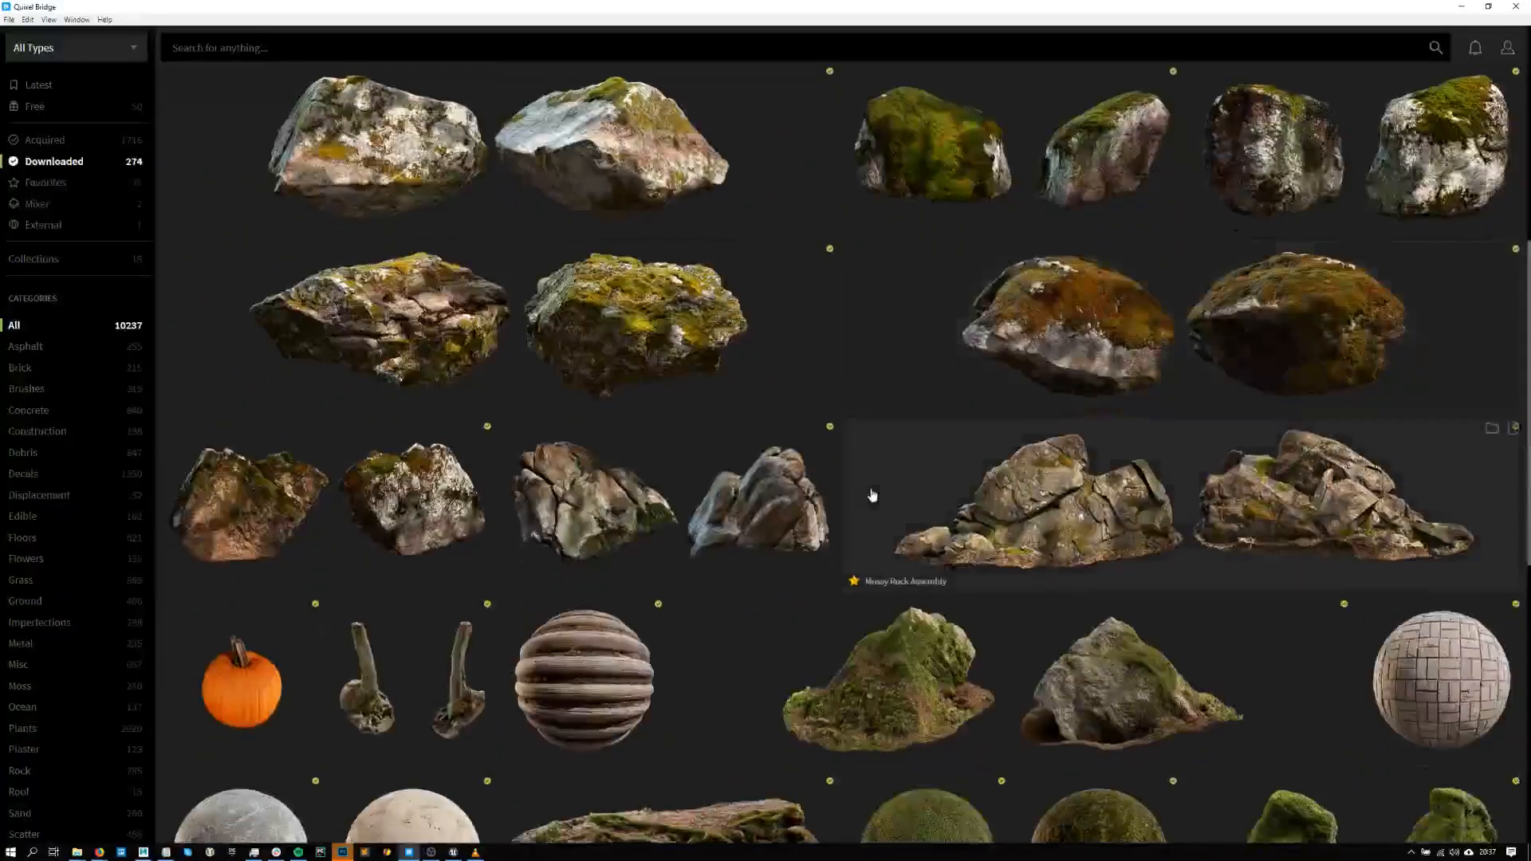
scroll(873, 495, "down", 8)
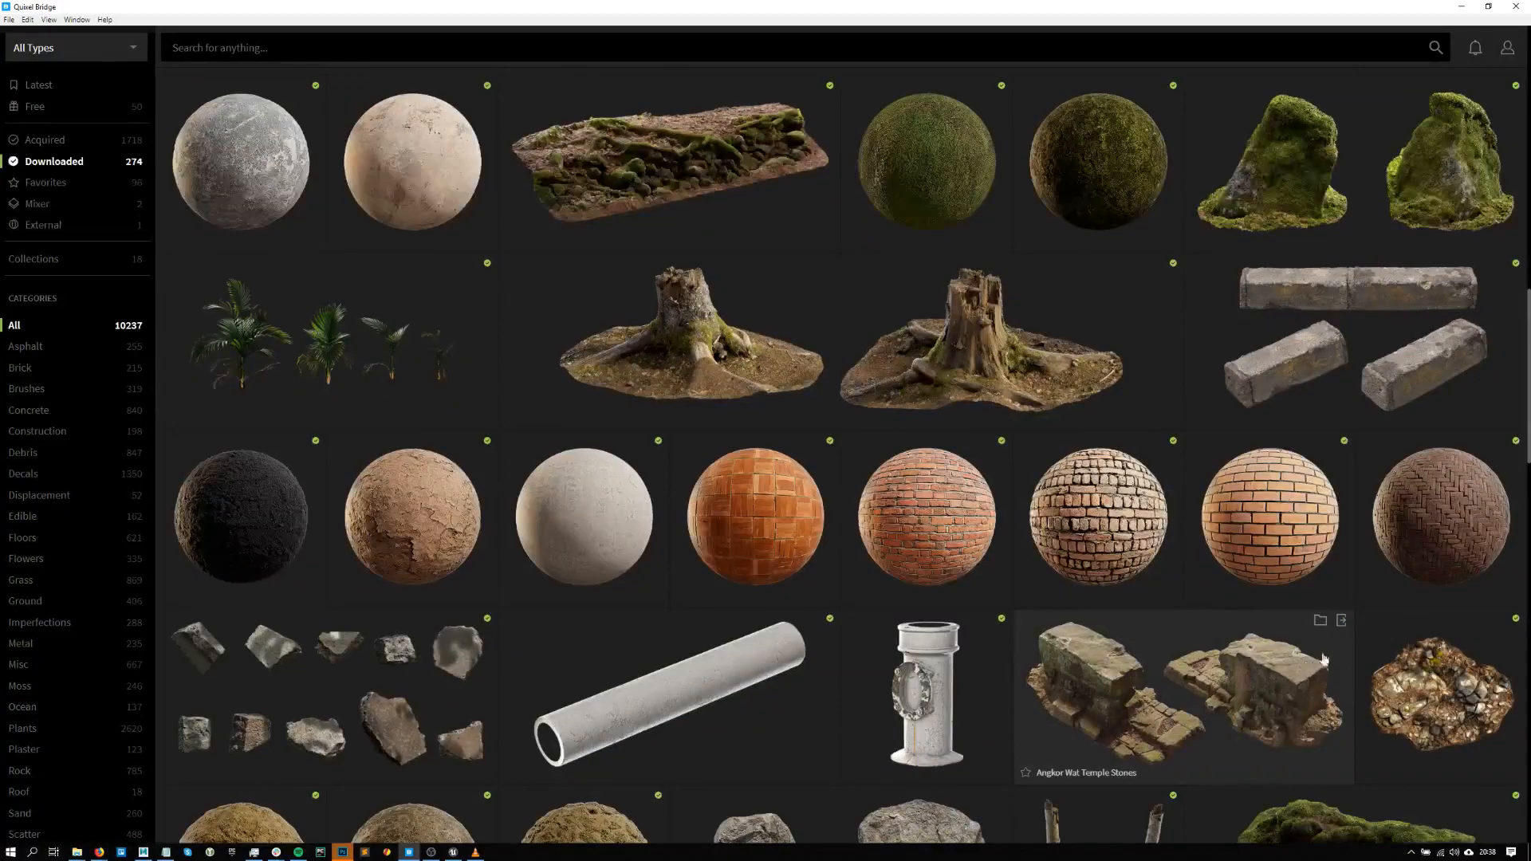
left_click(1026, 774)
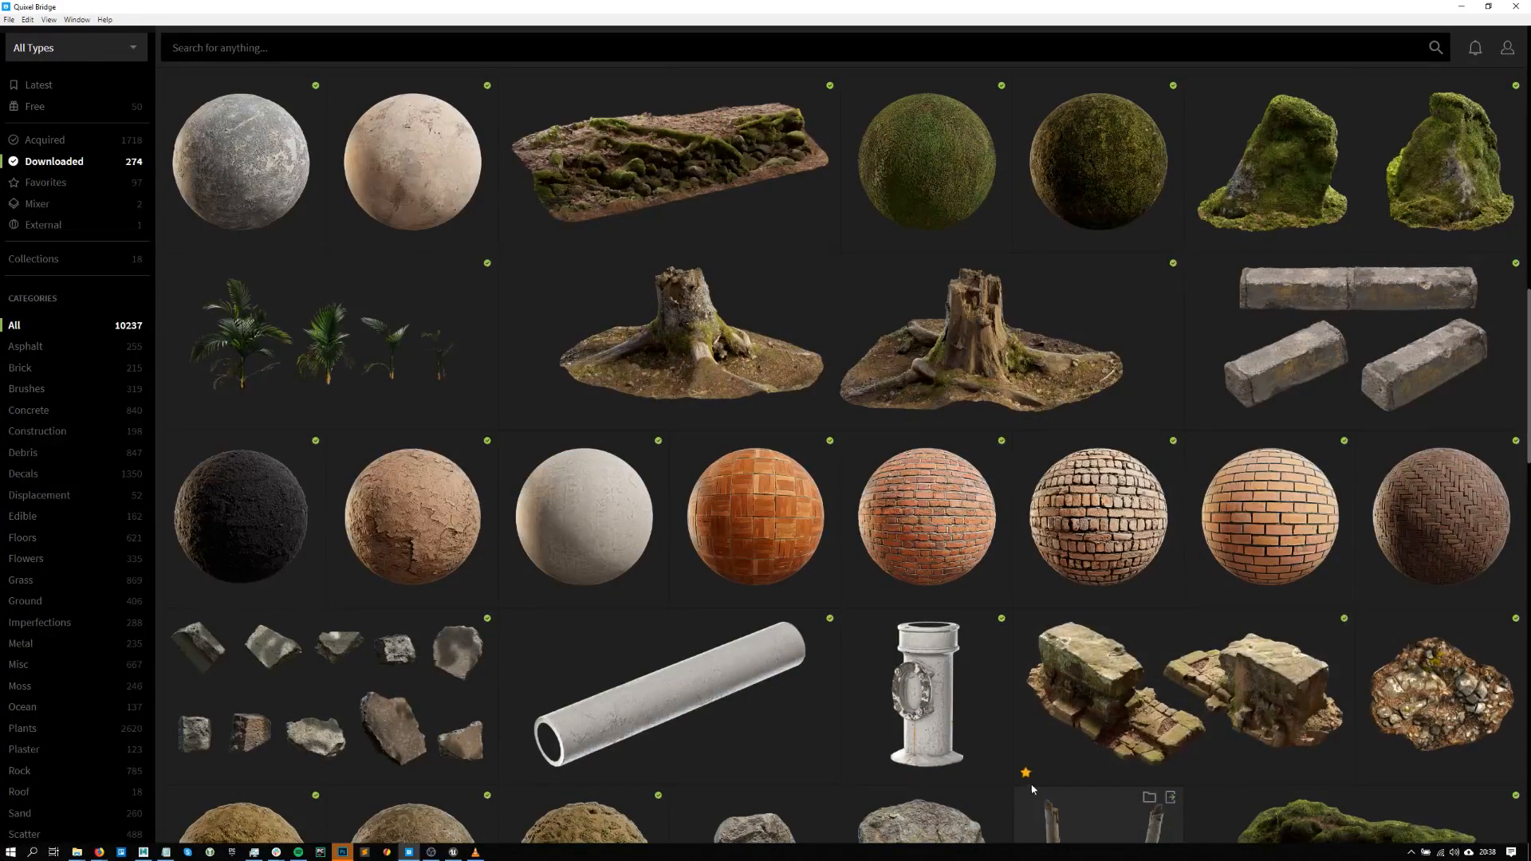
left_click(103, 192)
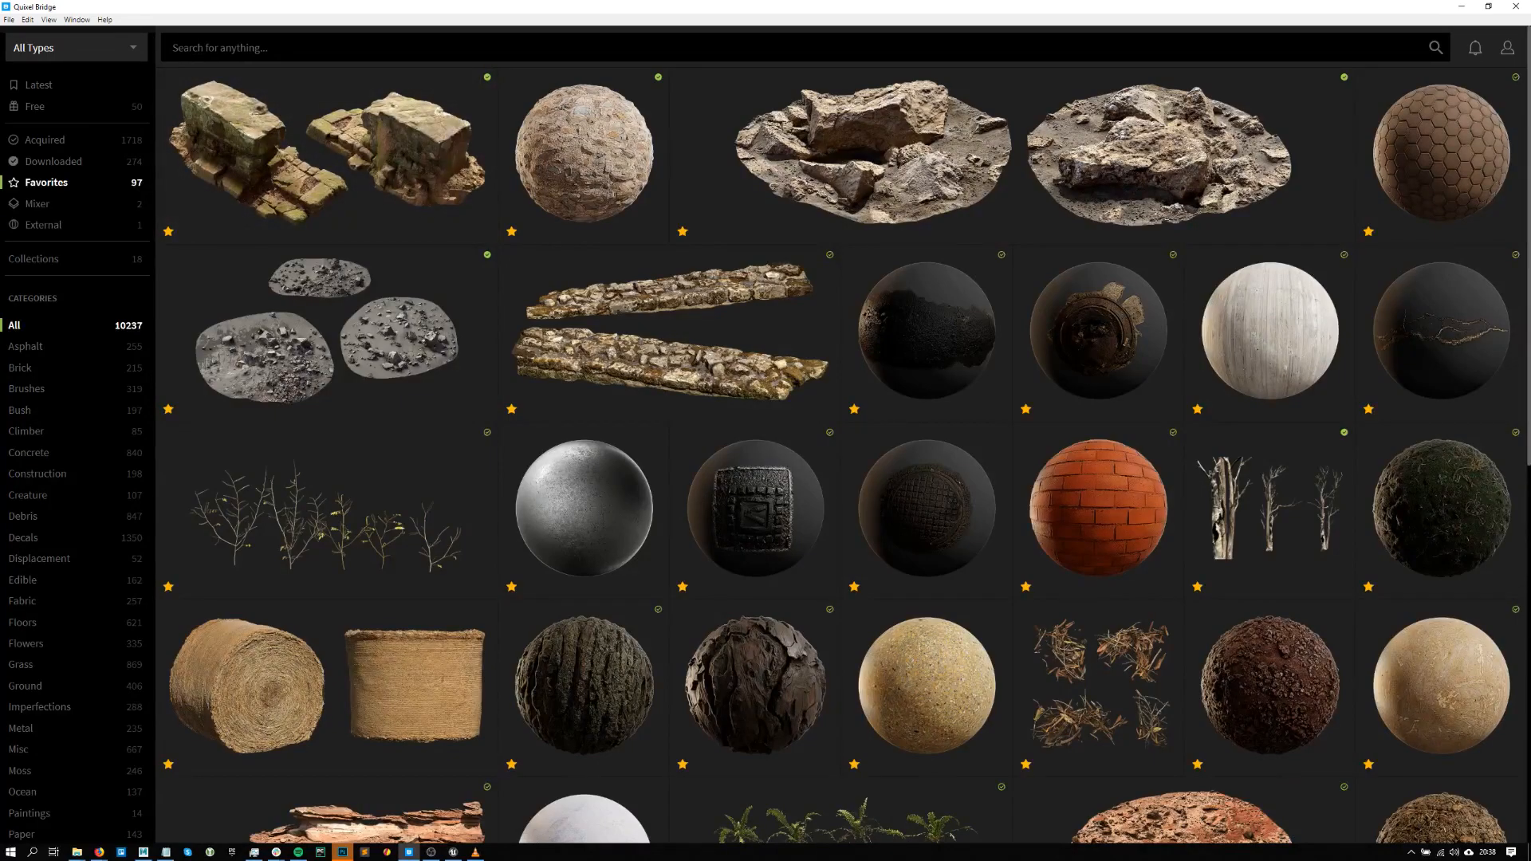
left_click(59, 209)
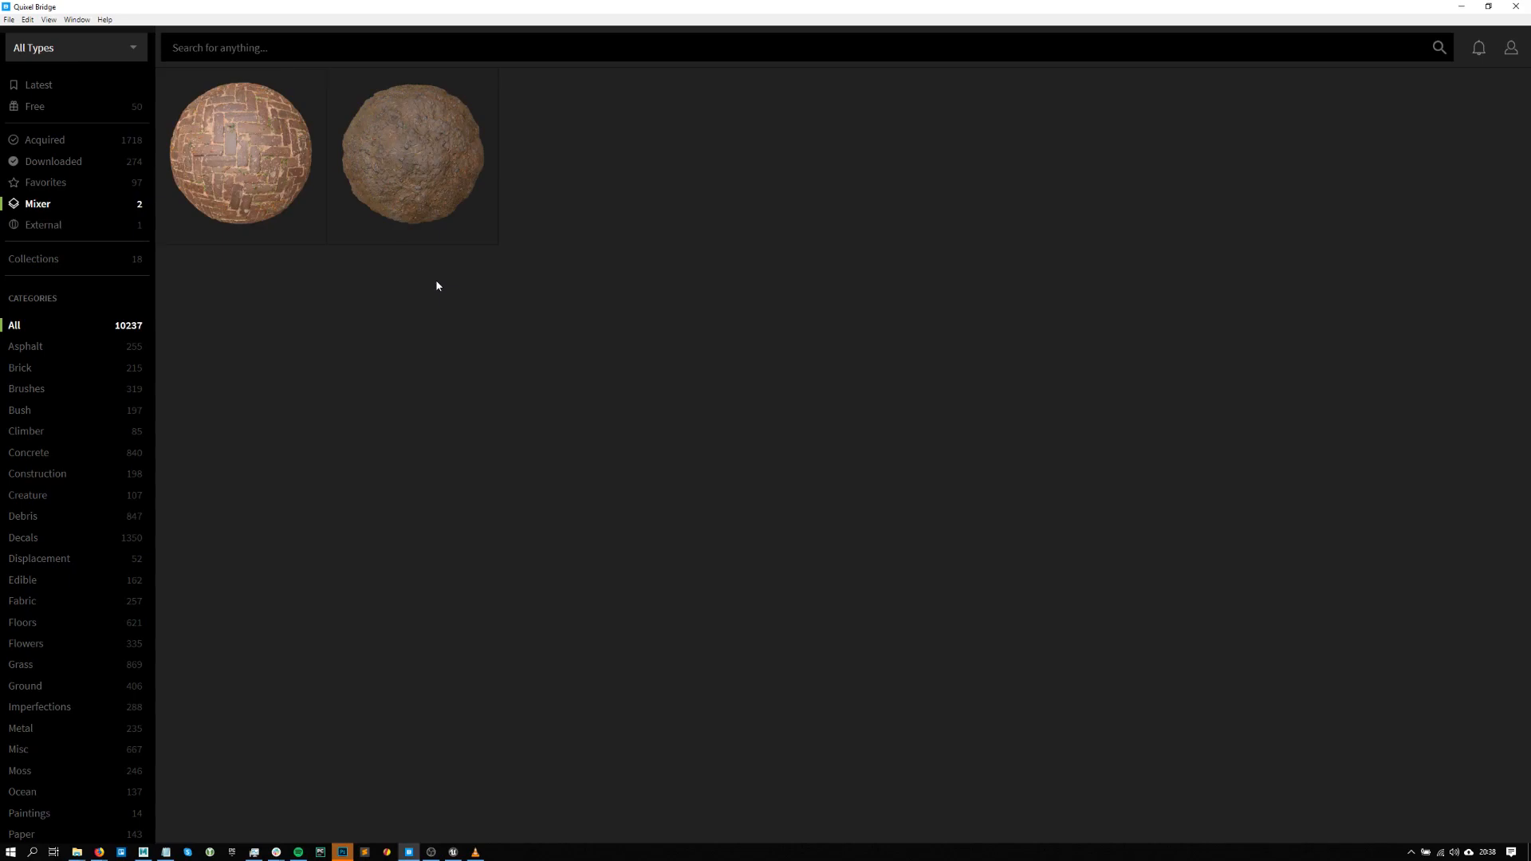
- Show Unreal Engine's top-level Content folder, select the 2K albedo, AO, displacement and normal maps in File Explorer's brick_floor_tgrpcius folder, and return to Unreal Engine
left_click(456, 852)
left_click(271, 643)
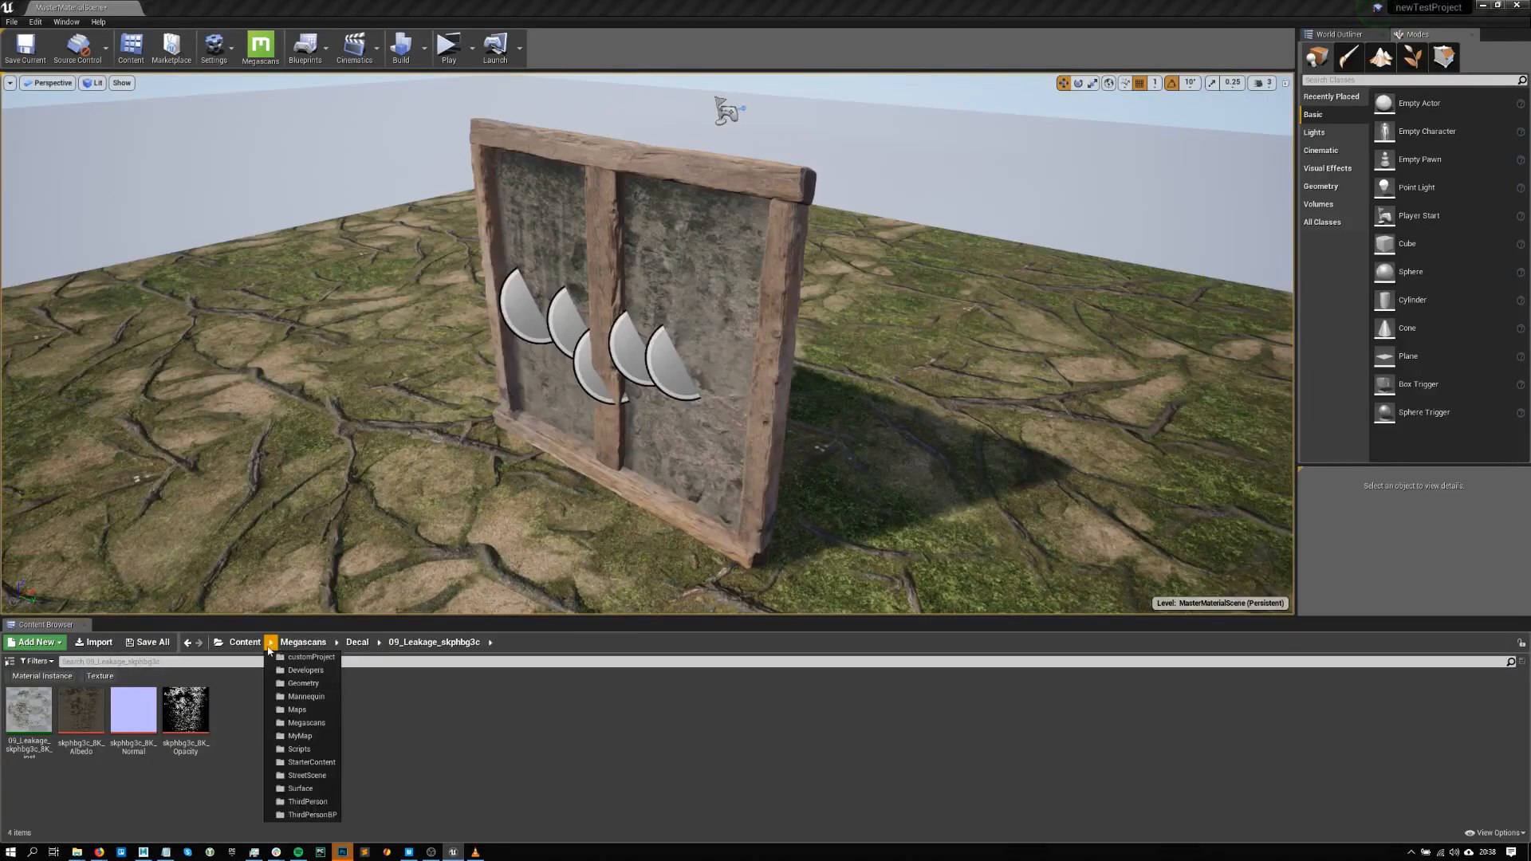
left_click(245, 642)
left_click(77, 852)
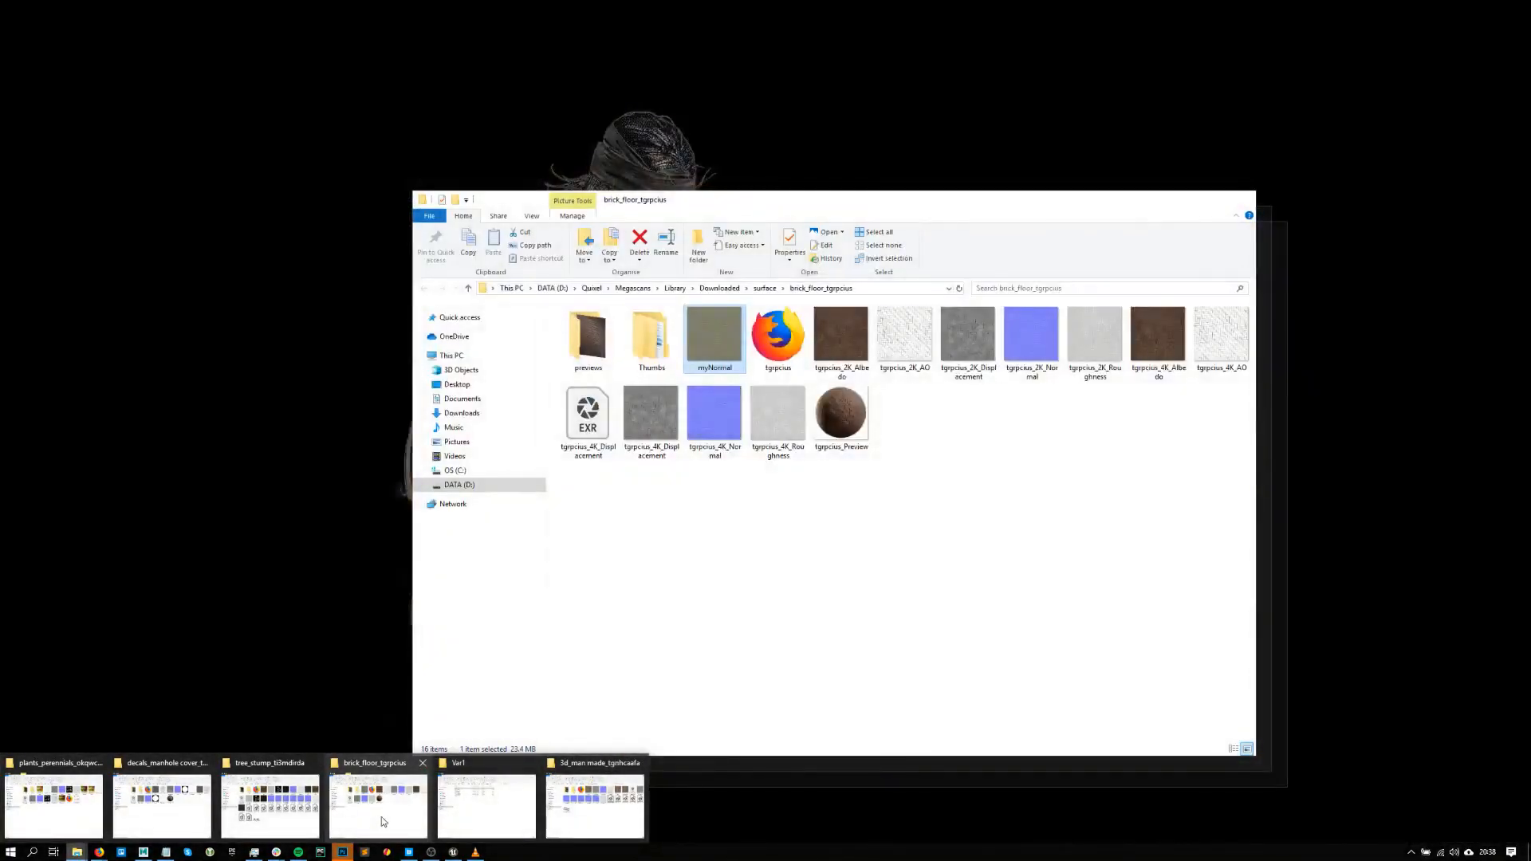
left_click(381, 817)
left_click(840, 339)
left_click(909, 351, "ctrl")
left_click(968, 343, "ctrl")
left_click(1034, 351, "ctrl")
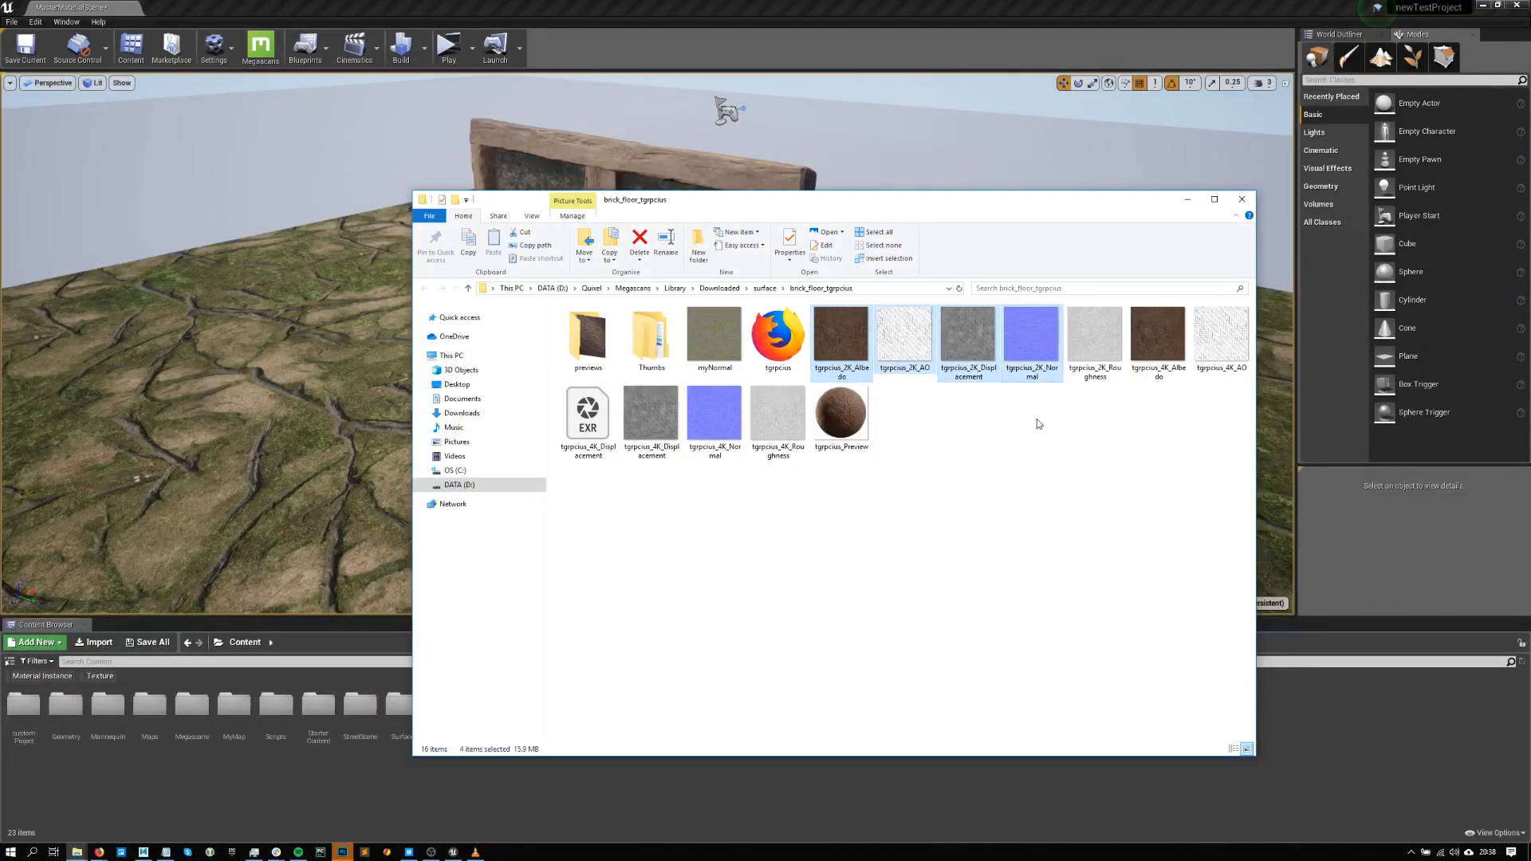
left_click(828, 367, "ctrl")
left_click_drag(848, 332, 800, 556)
left_click(636, 780)
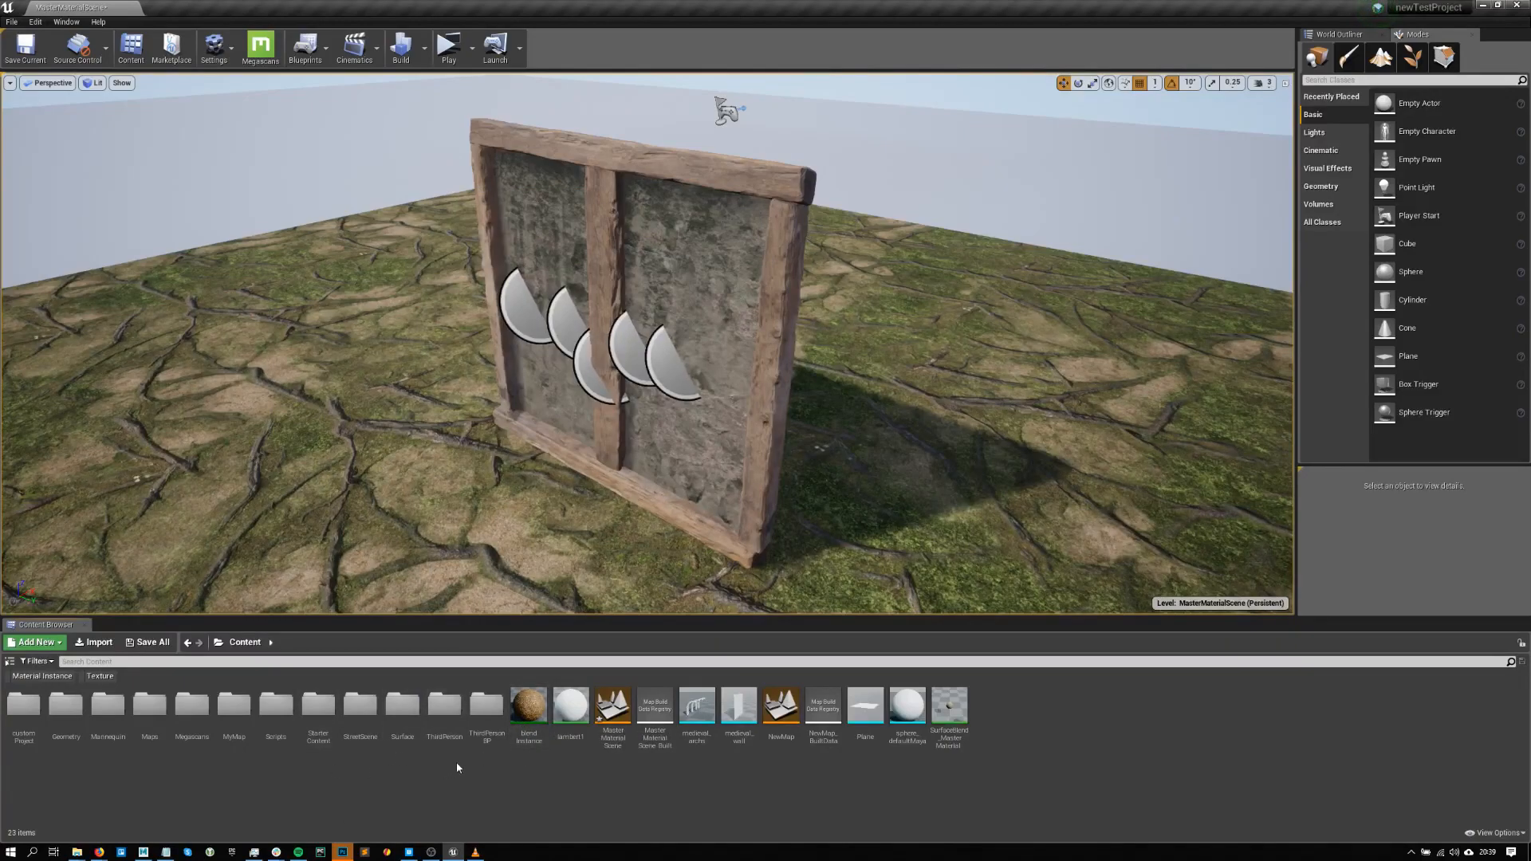
- Open the blendInstance material instance, examine its parameter groups and texture slots, and close it
left_click(537, 710)
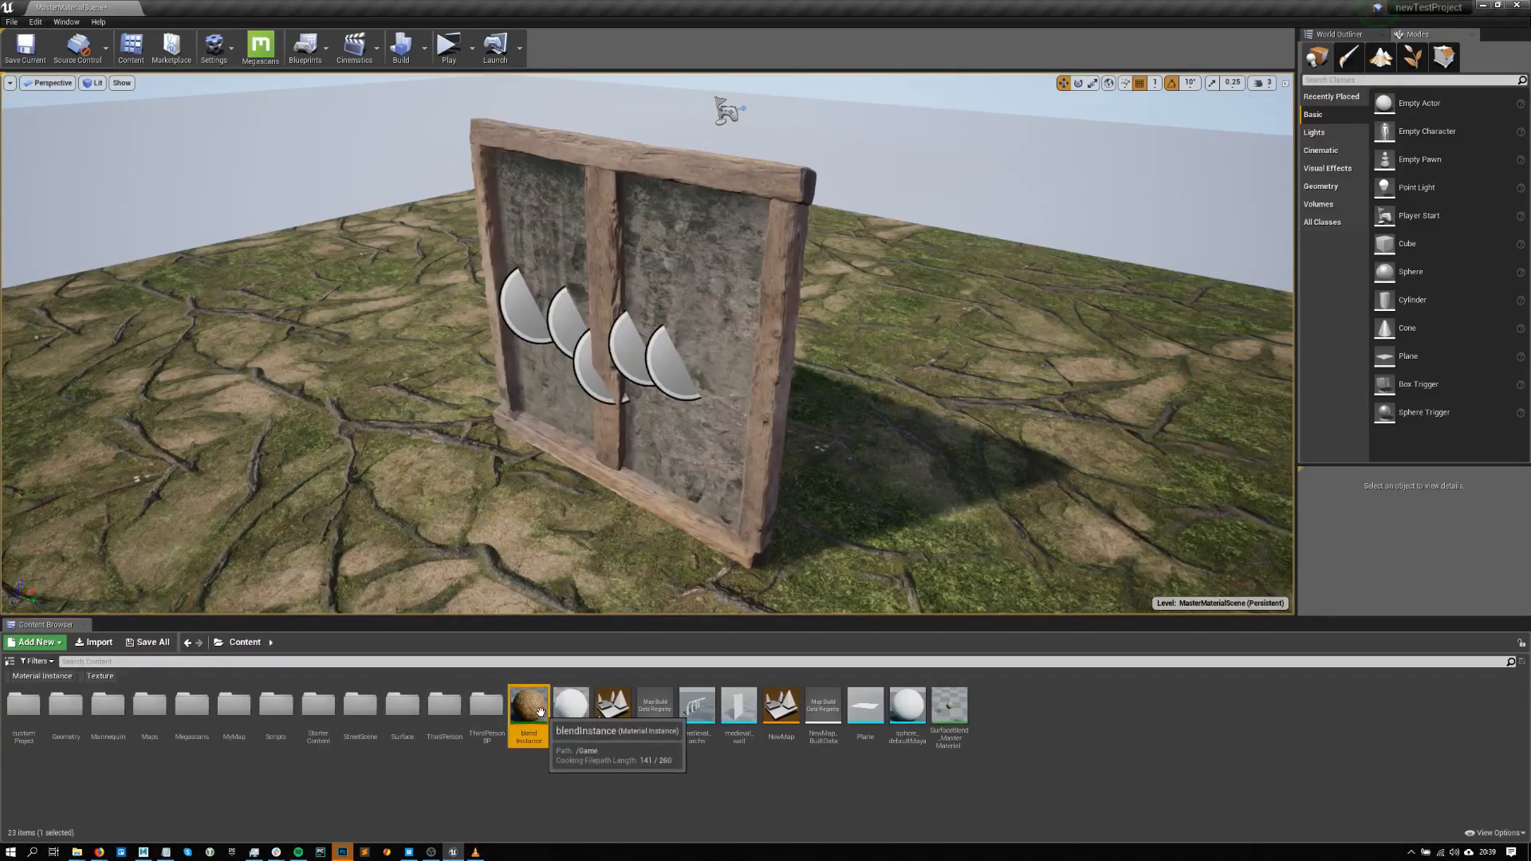
double_click(540, 709)
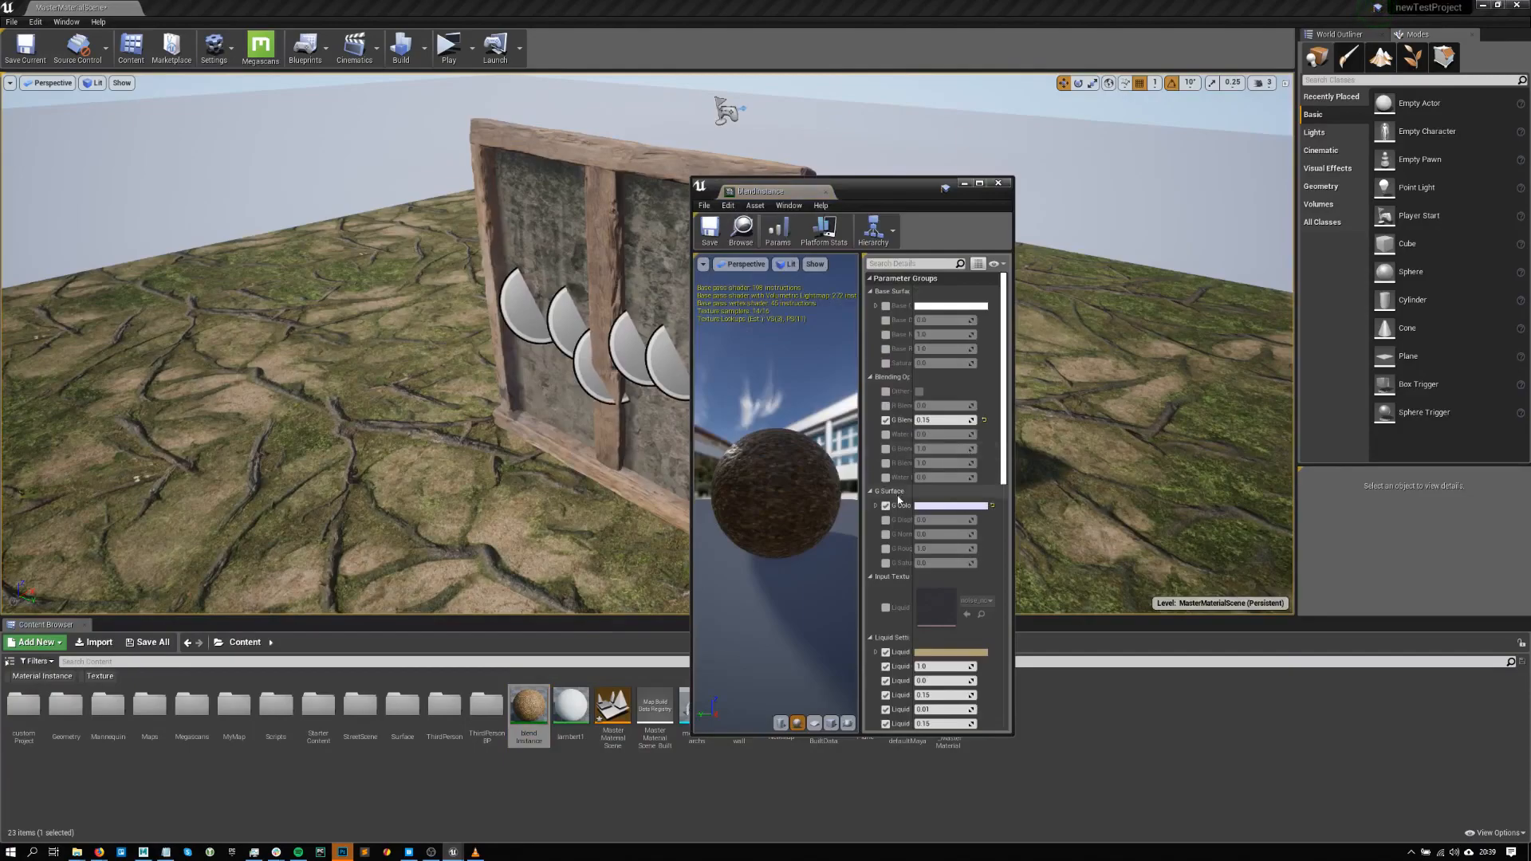
scroll(899, 499, "down", 10)
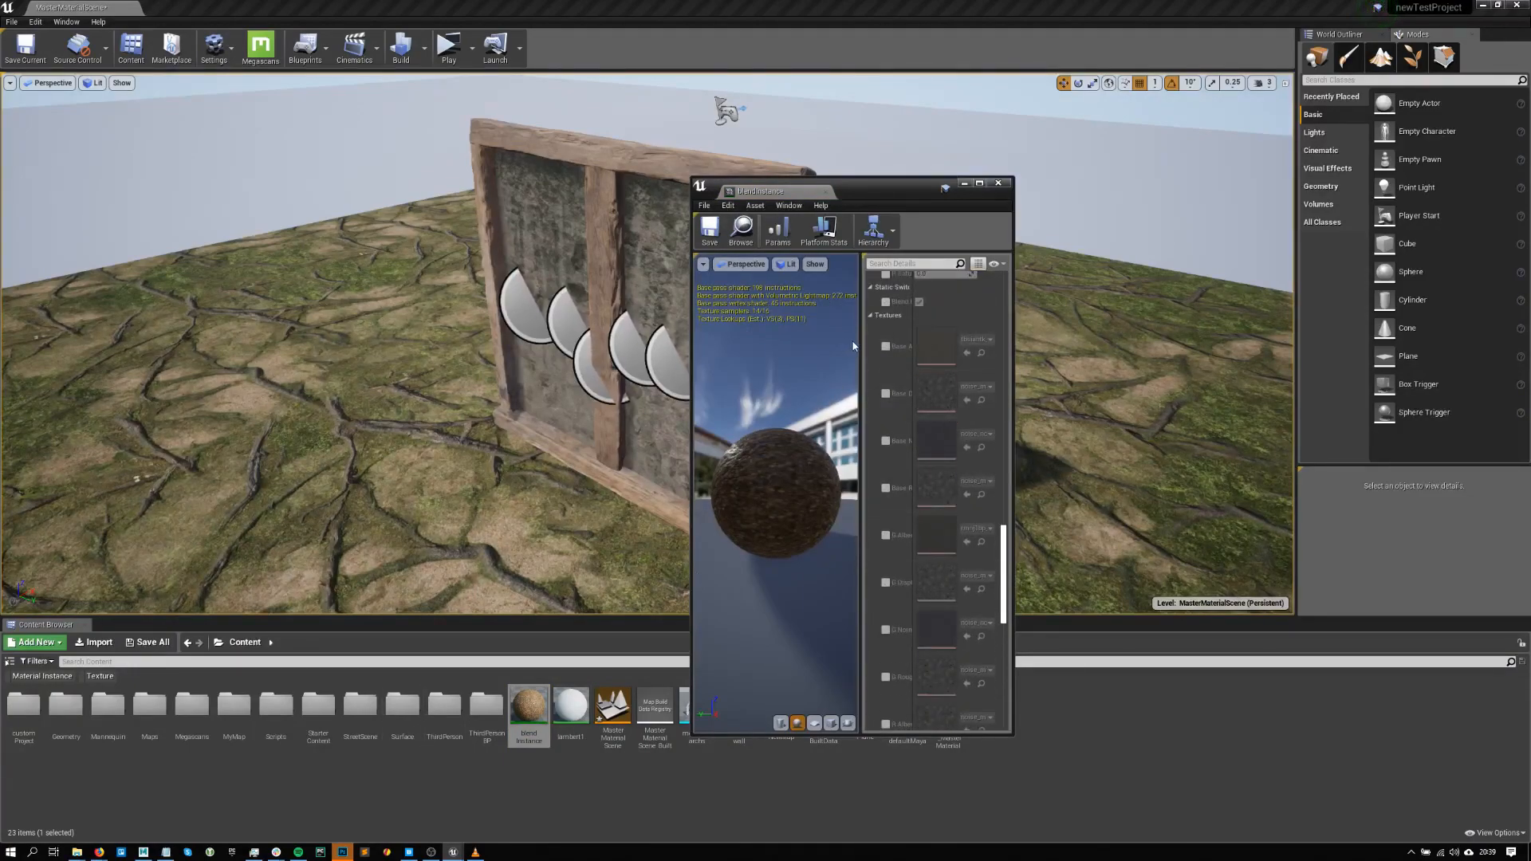
left_click(998, 183)
left_click(559, 778)
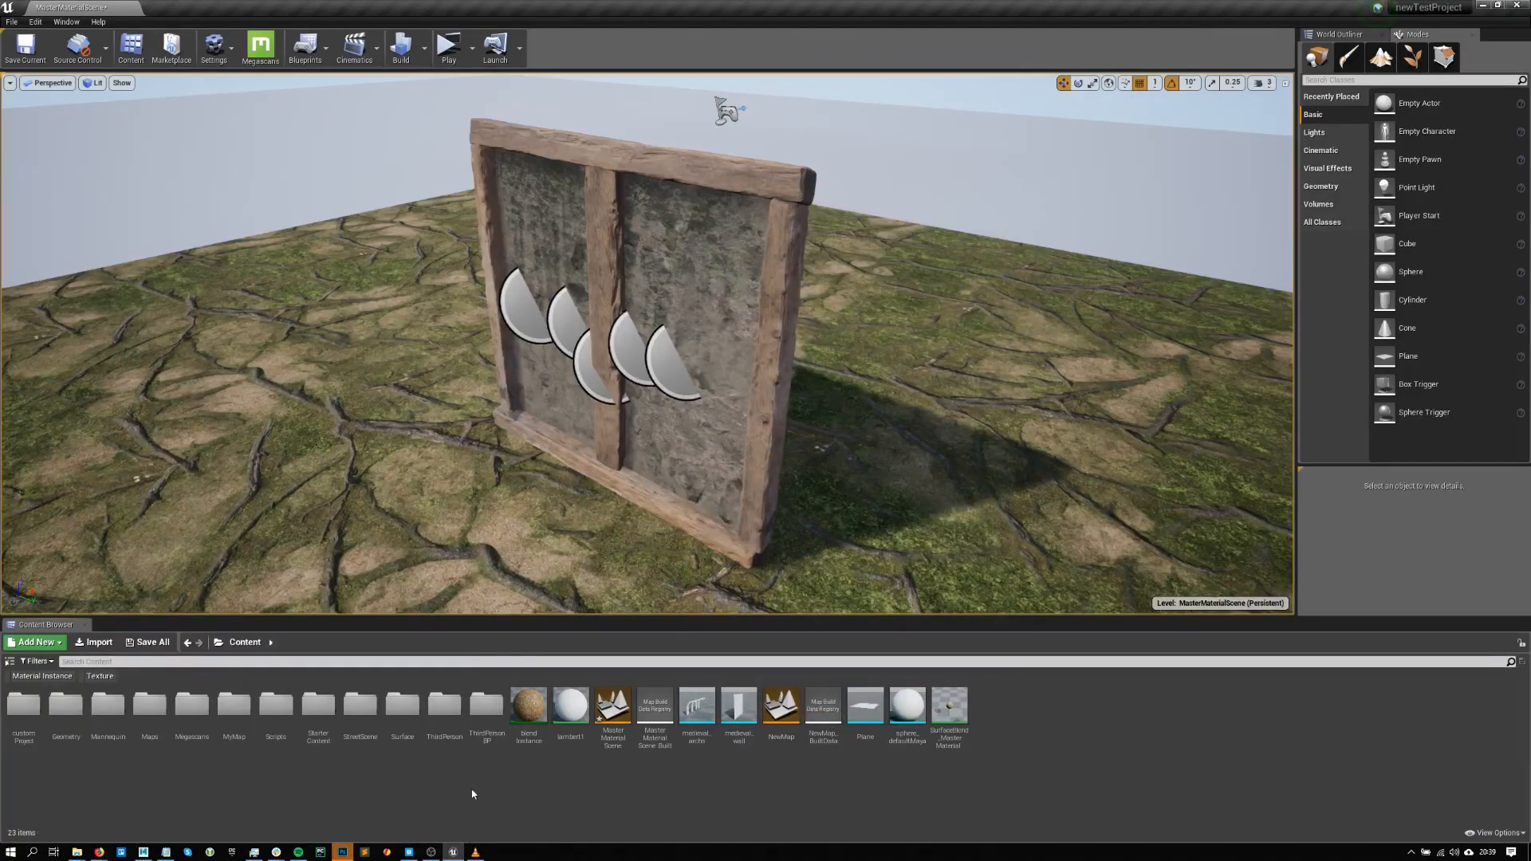
- Switch to Quixel Bridge's Mixer assets and launch Quixel Mixer
left_click(411, 853)
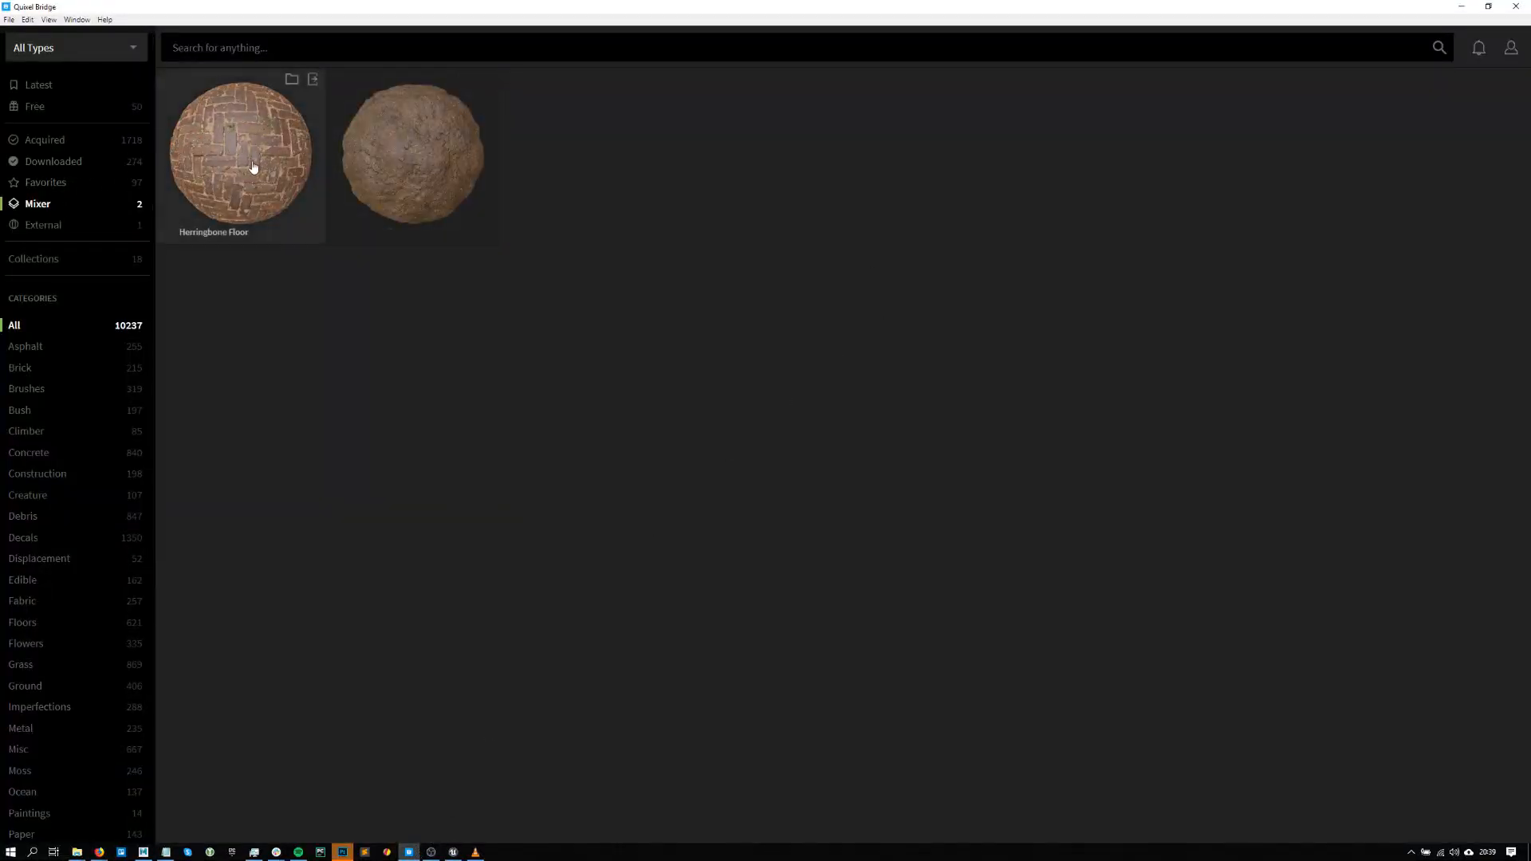
key("super")
type("mixer")
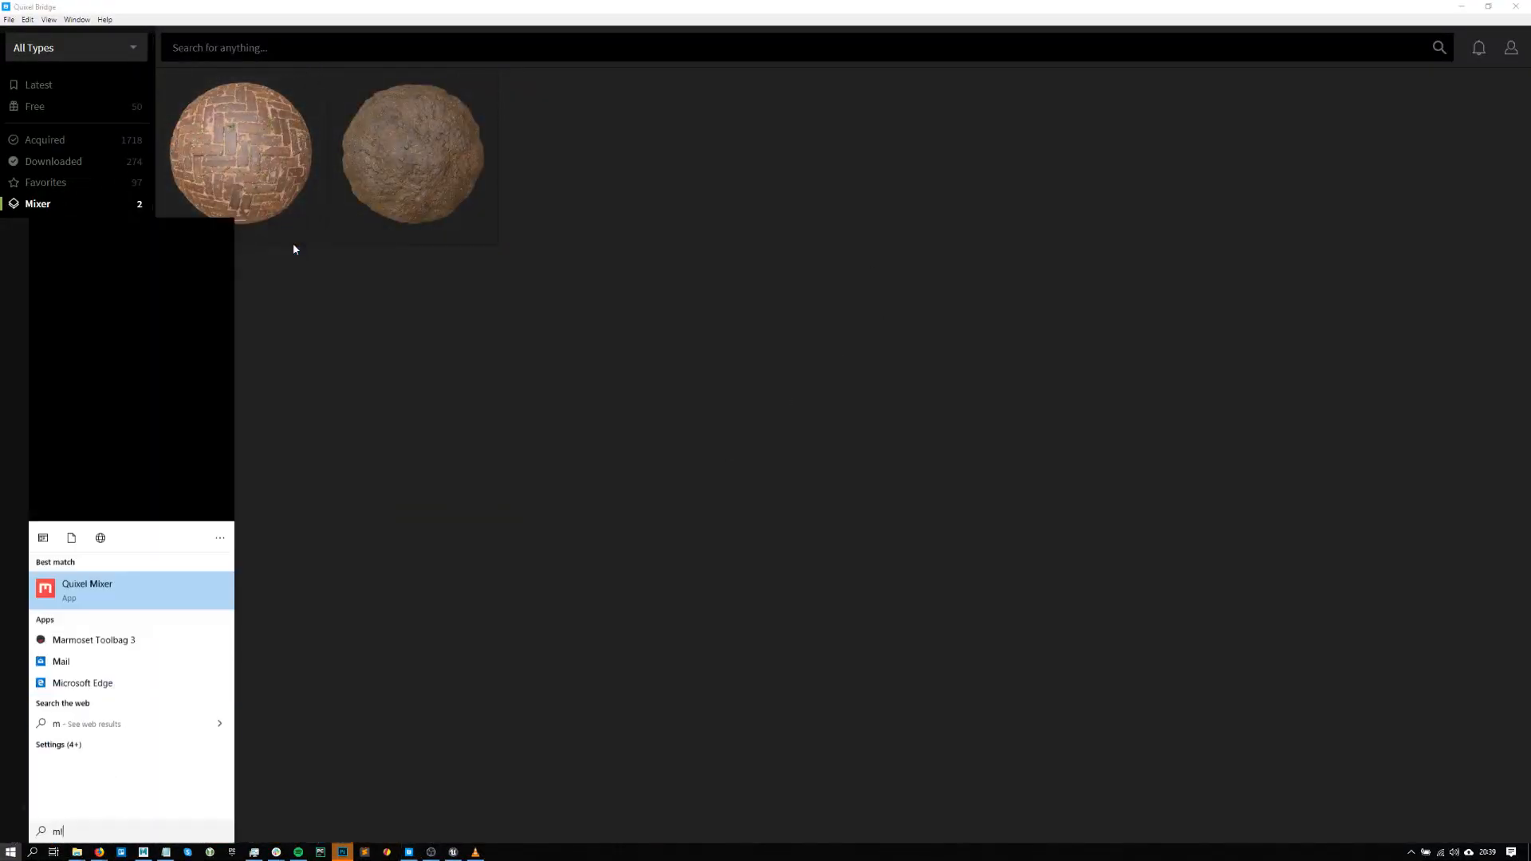
key("Return")
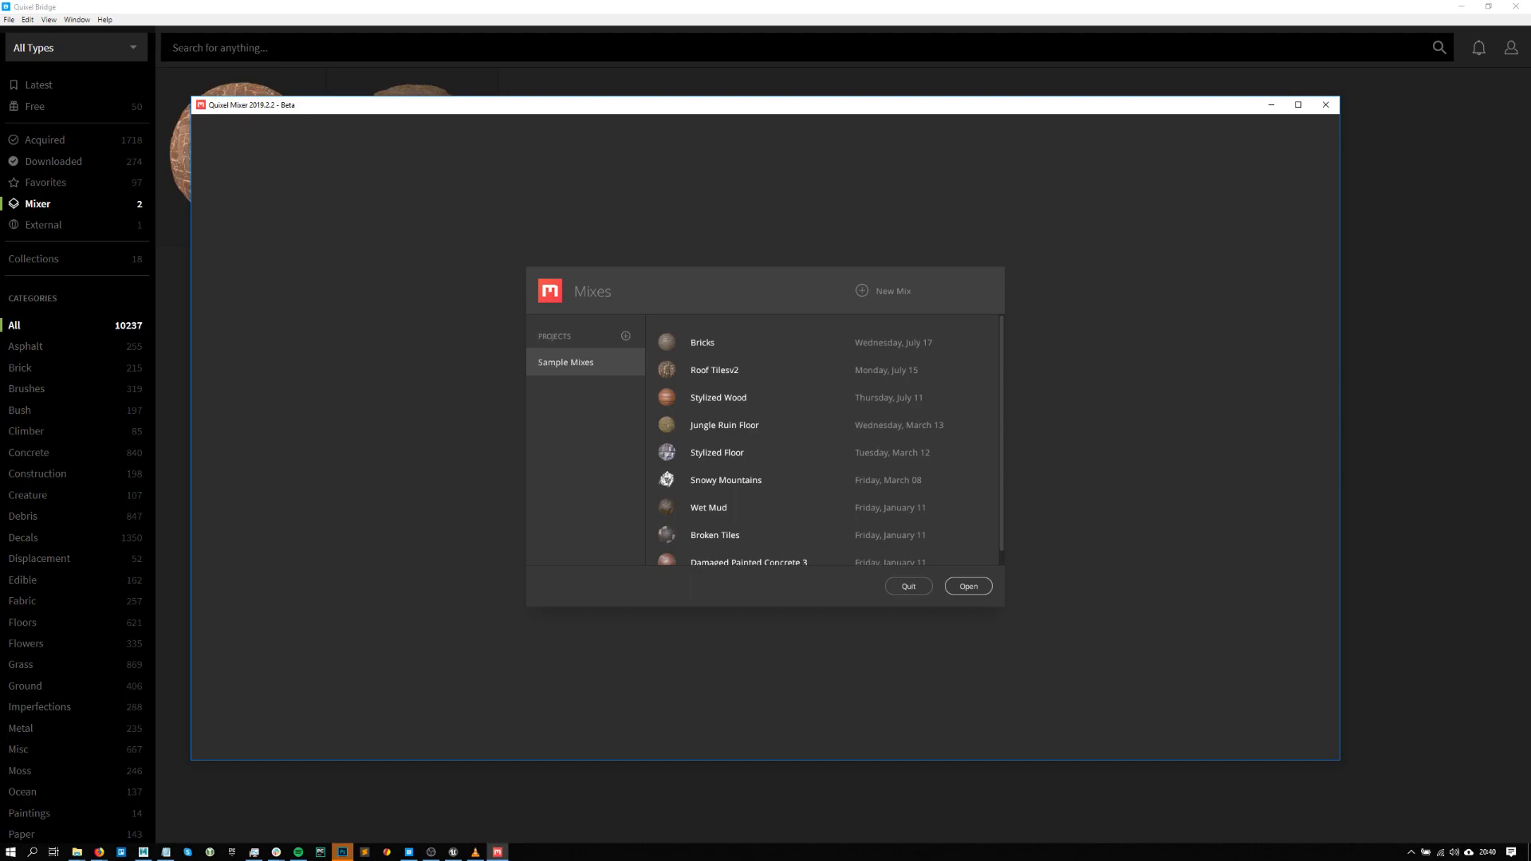
- Return to Quixel Bridge and view the external and downloaded assets in turn
key("alt+Tab")
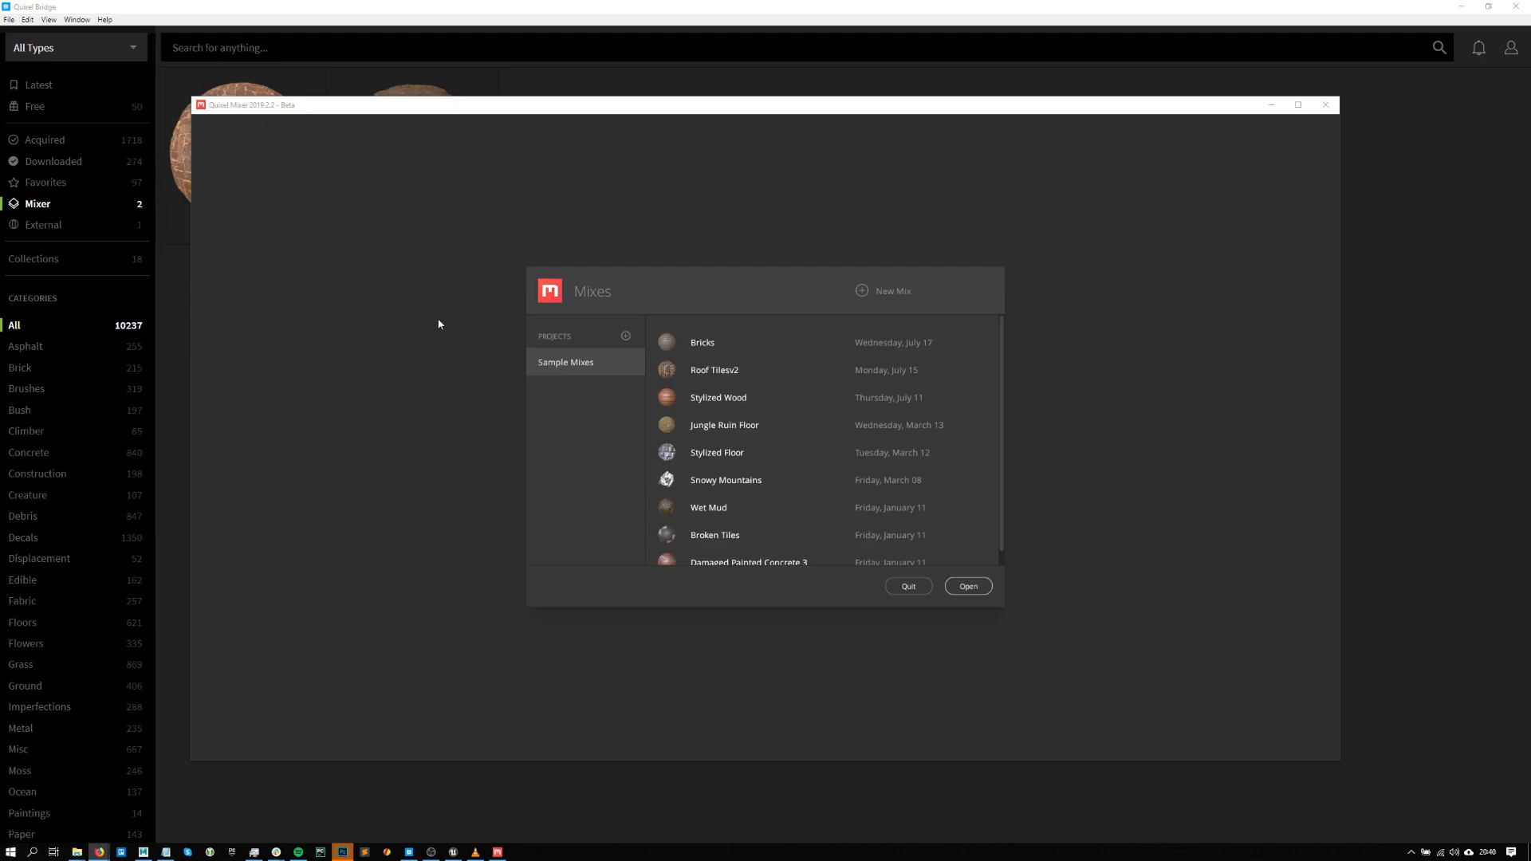
left_click(408, 4)
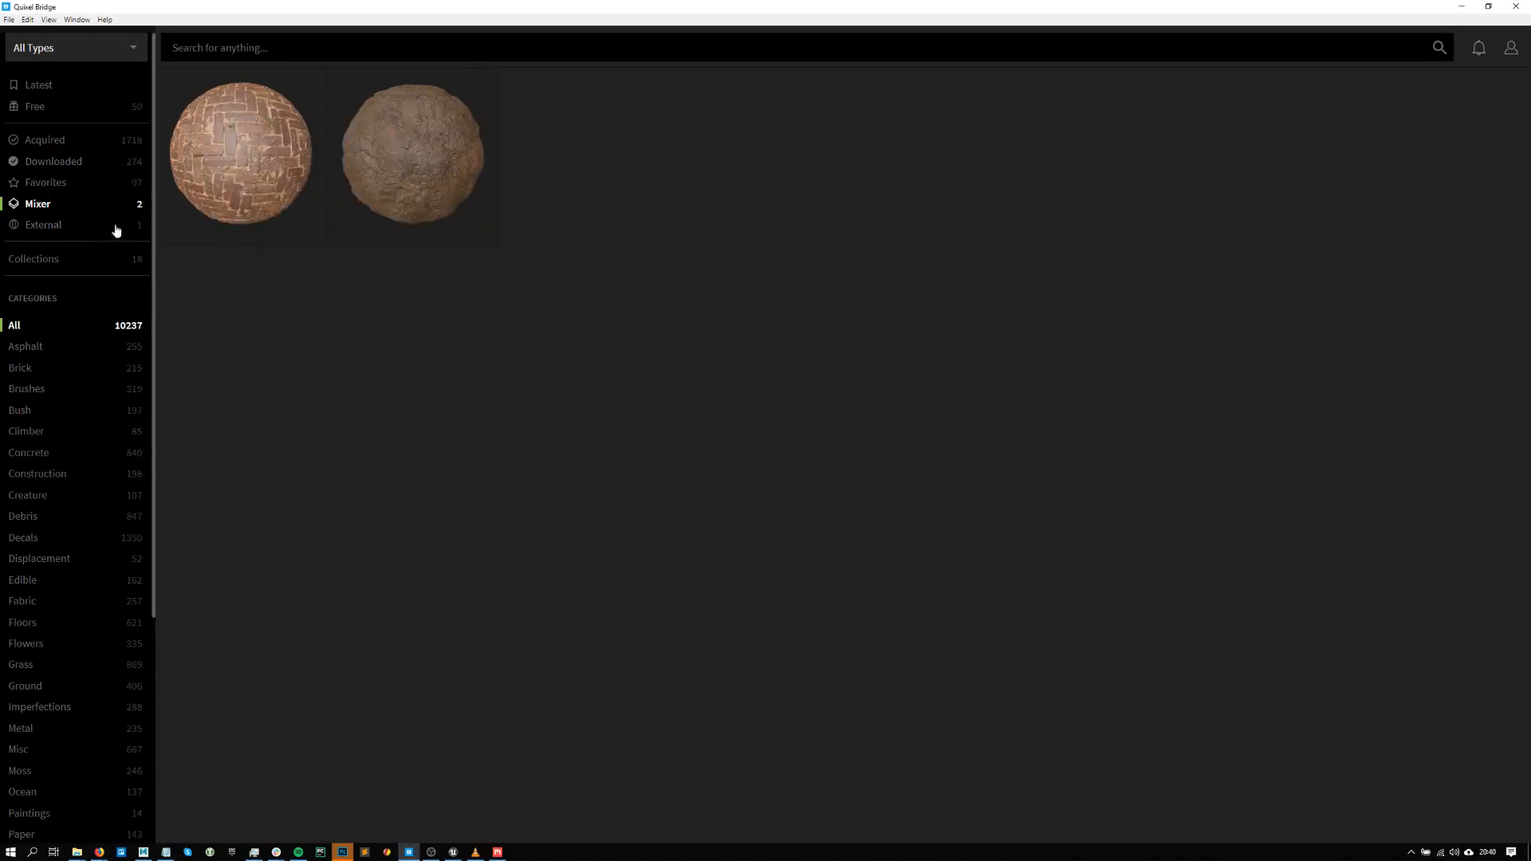
left_click(78, 227)
left_click(102, 163)
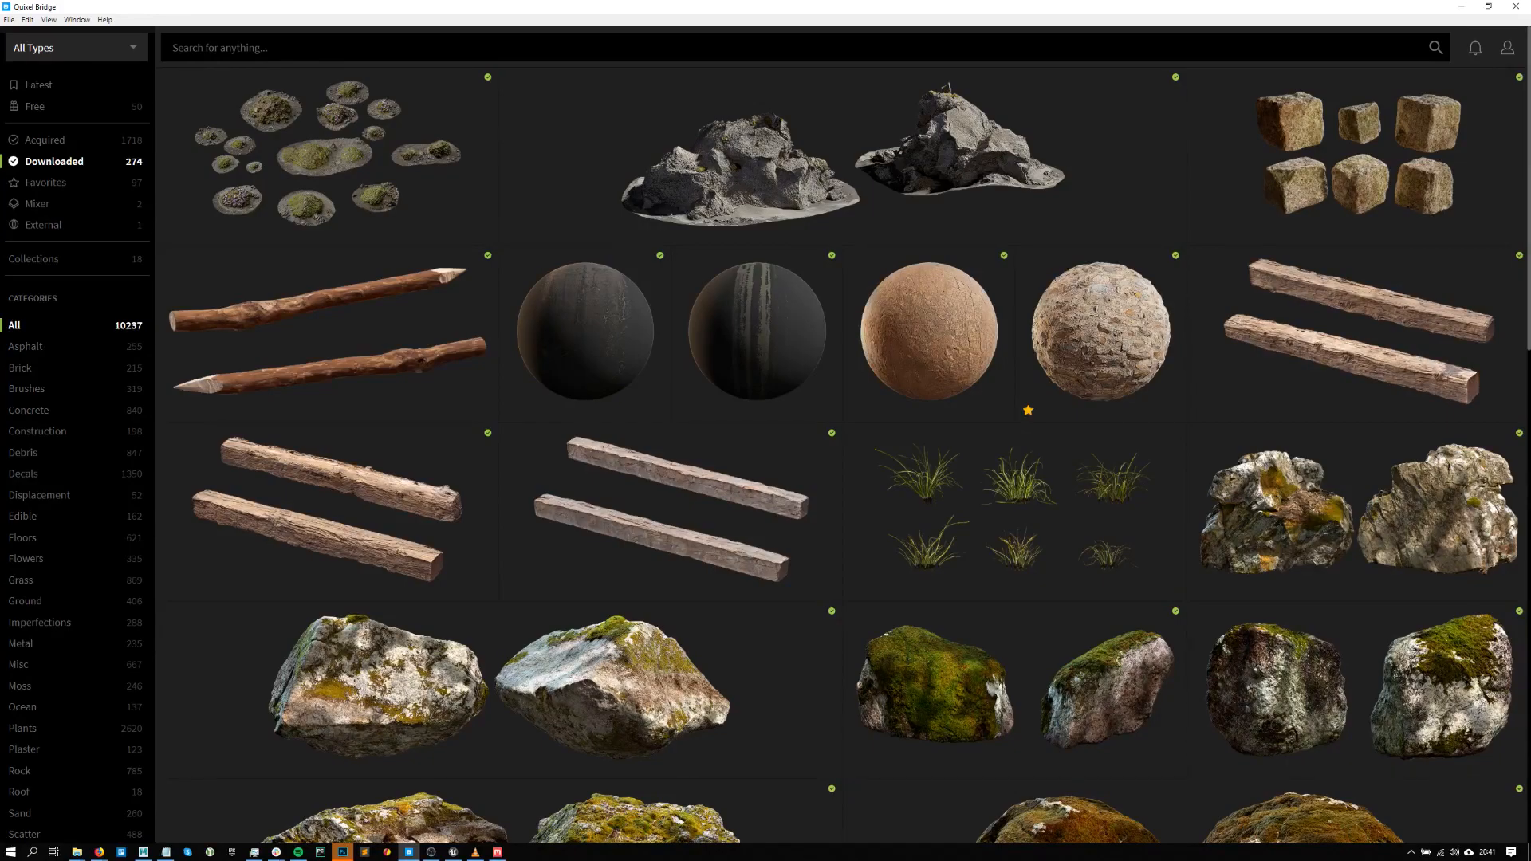
- Switch to Quixel Mixer, create a new mix in the maximized window, and review the available plane sizes
left_click(99, 852)
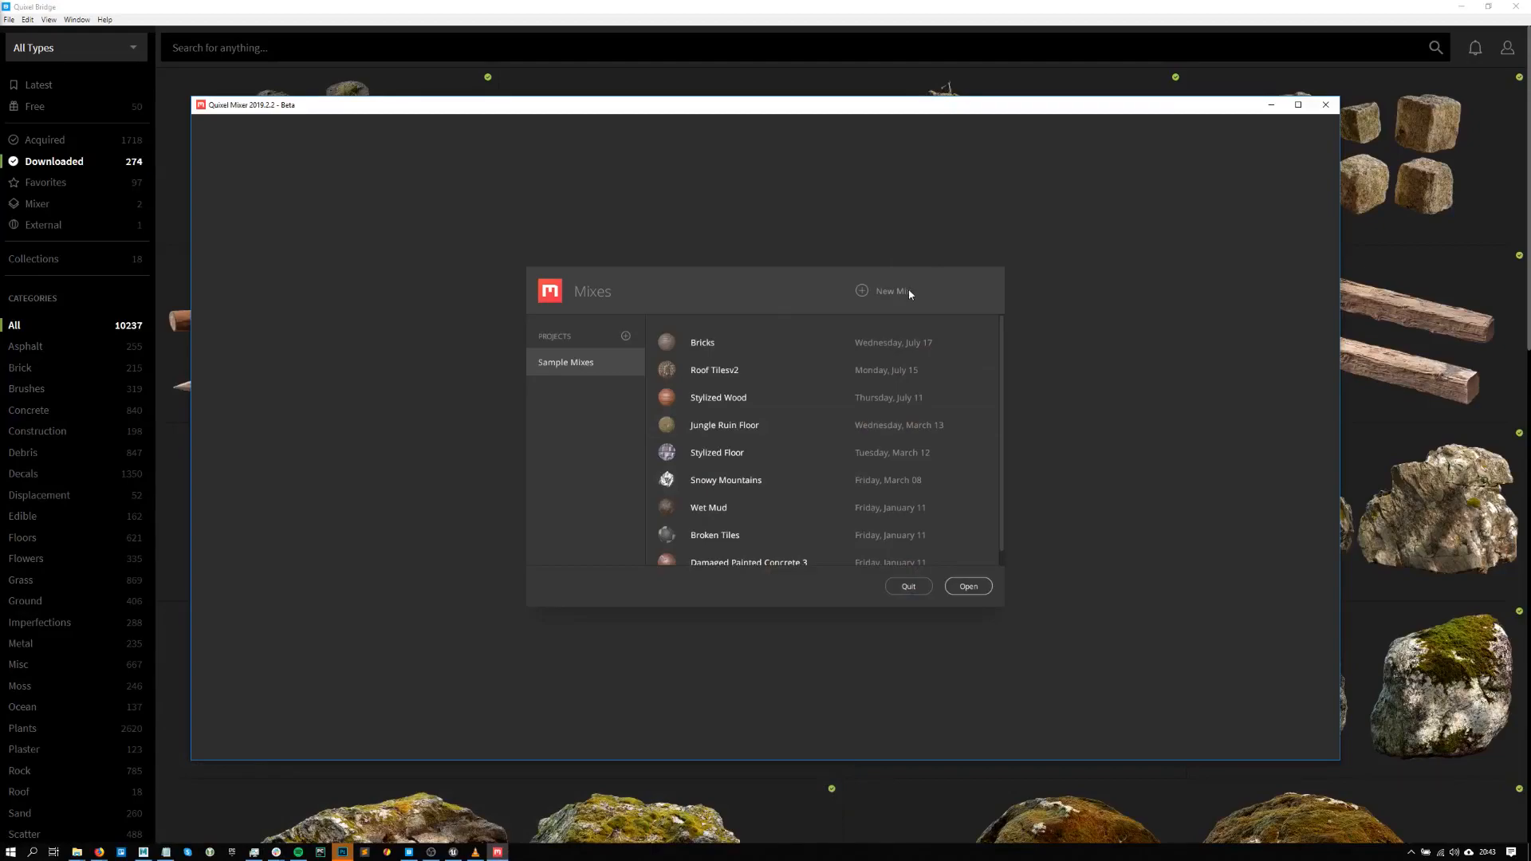
left_click(910, 292)
left_click(908, 520)
double_click(1161, 110)
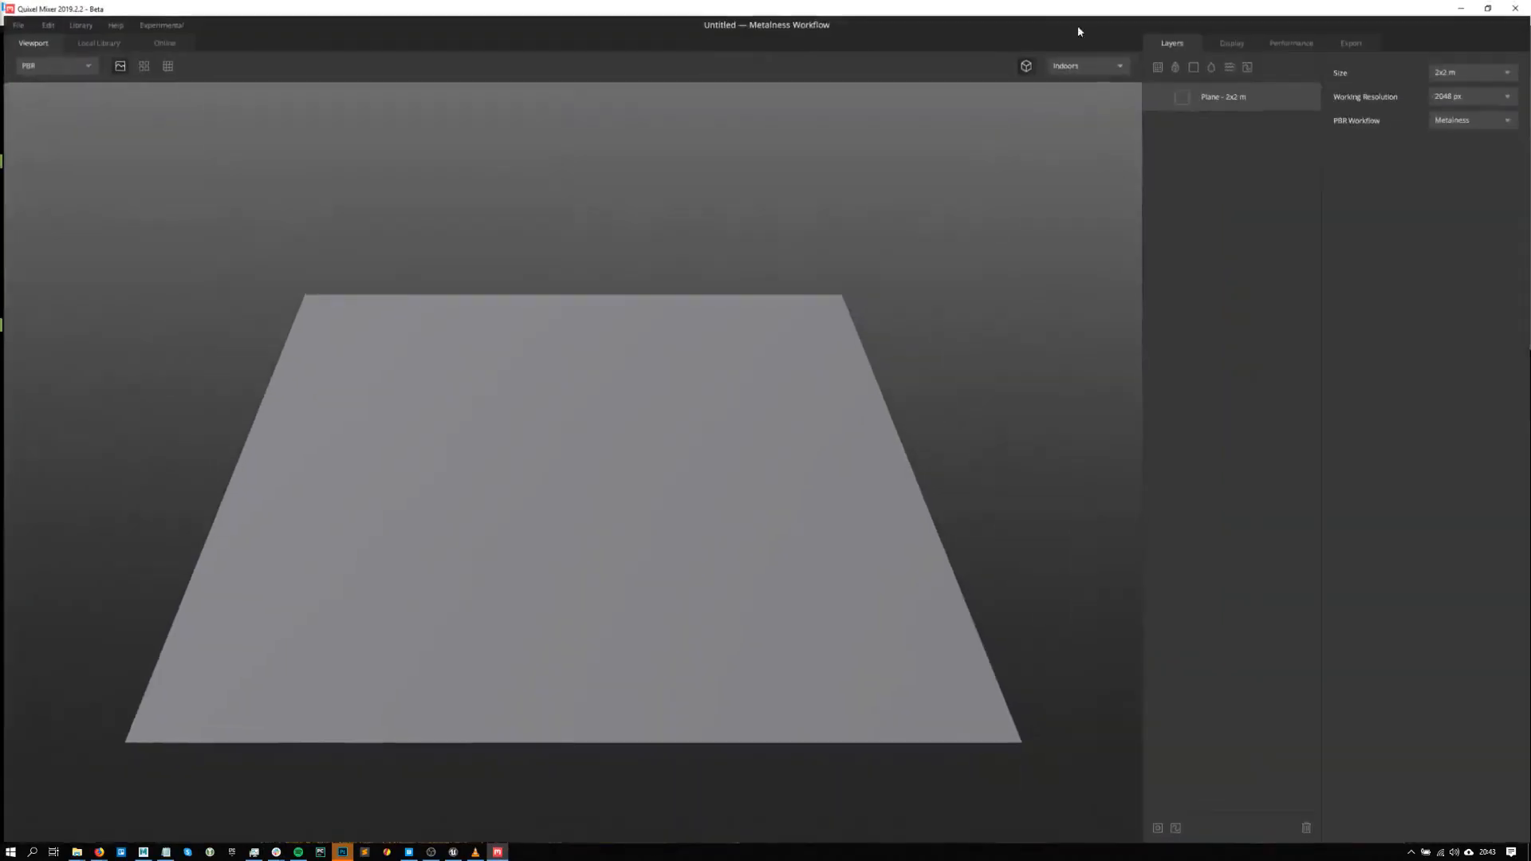
left_click(1464, 72)
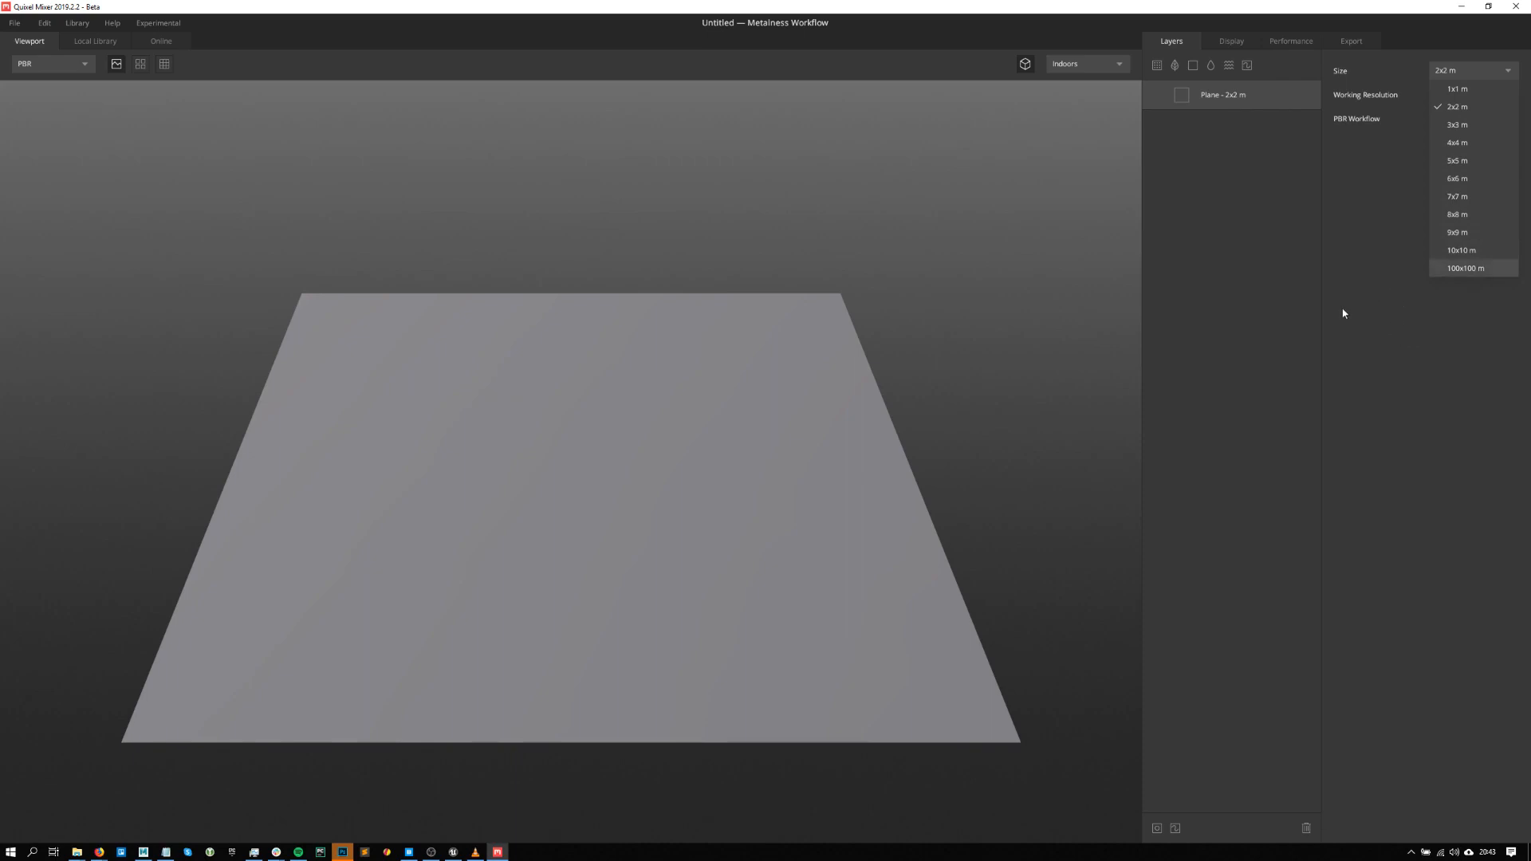
left_click(892, 413)
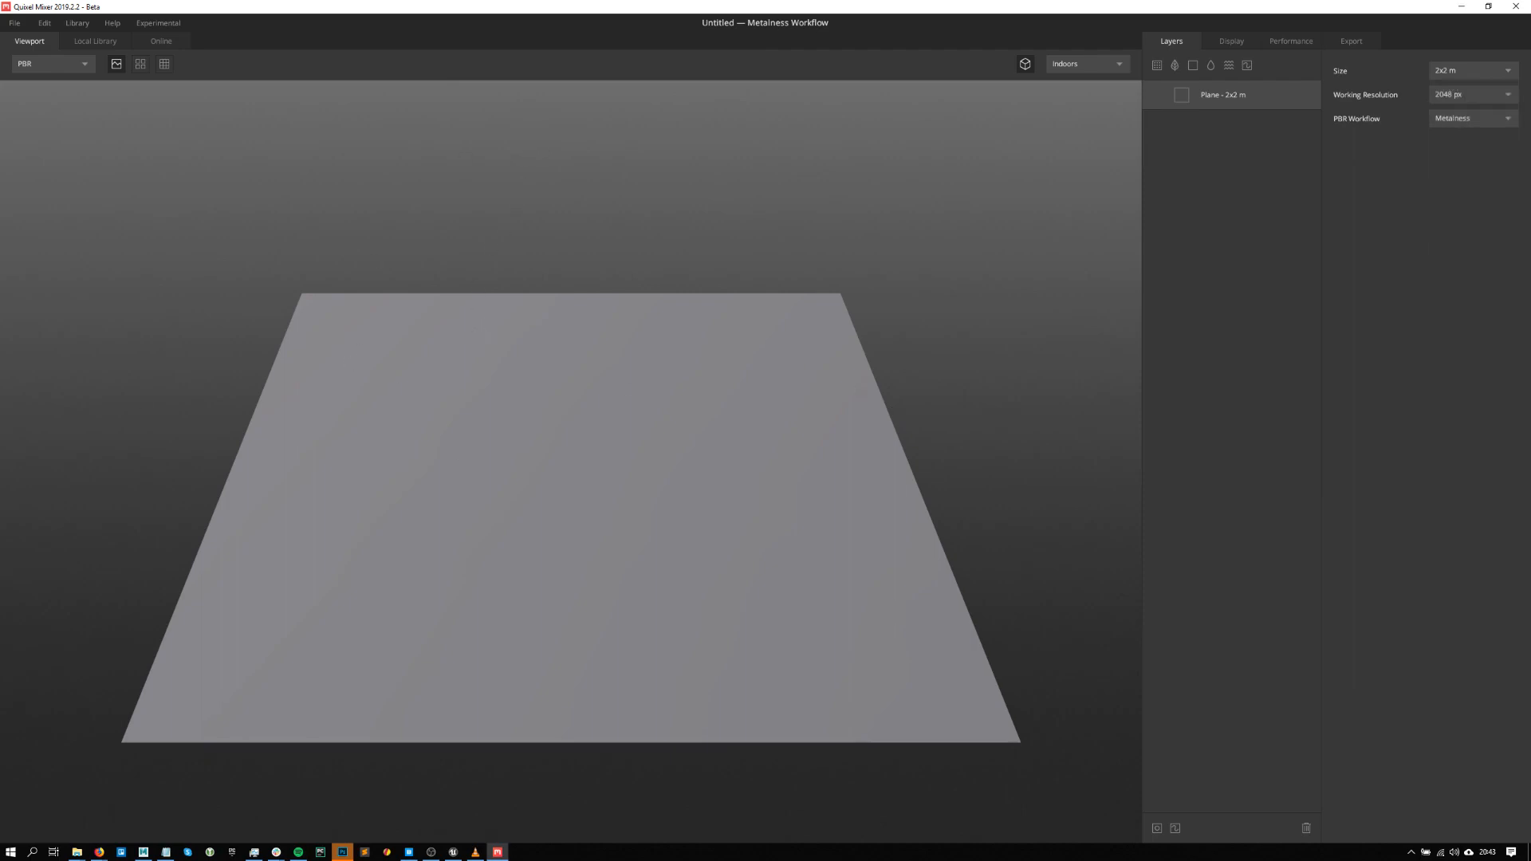
- Place File Explorer's brick_floor_tgrpcius folder and Quixel Mixer side by side, and widen Mixer's viewport slightly
key("alt+Tab")
mouse_move(77, 854)
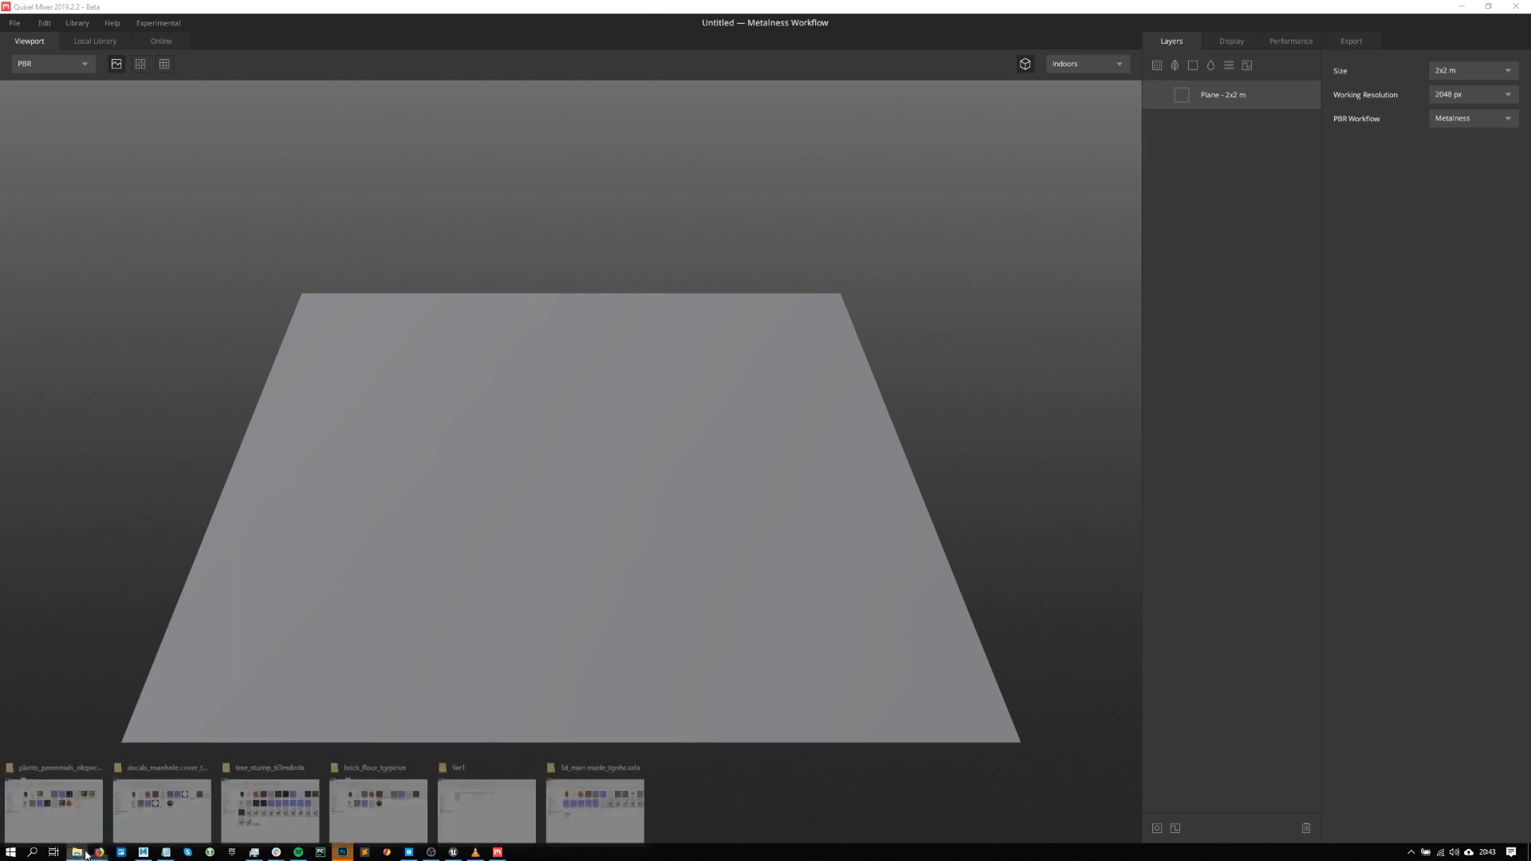
left_click(378, 804)
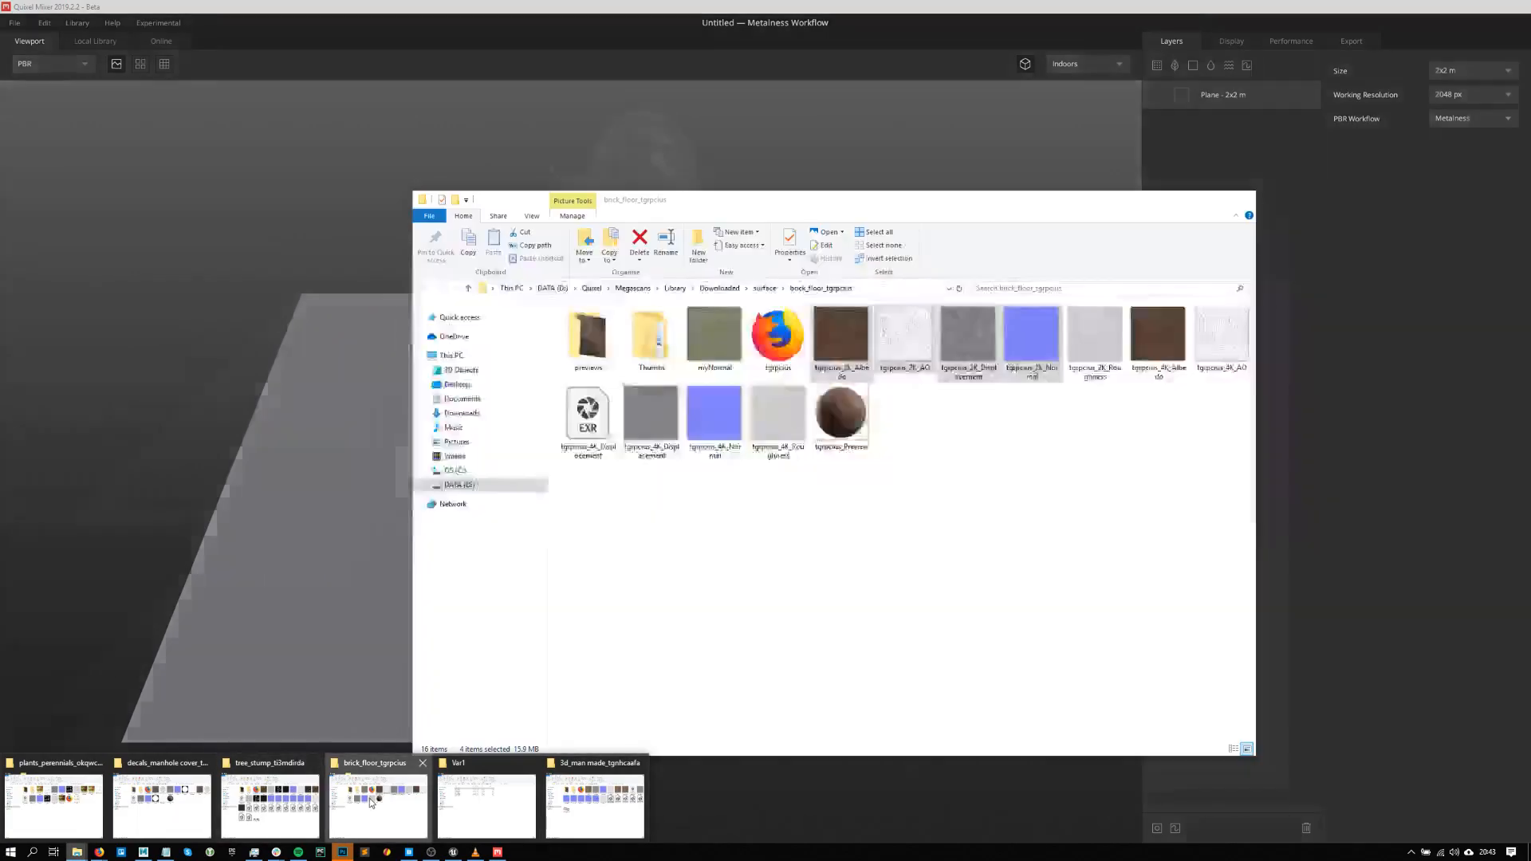
left_click_drag(893, 193, 0, 116)
left_click(1073, 114)
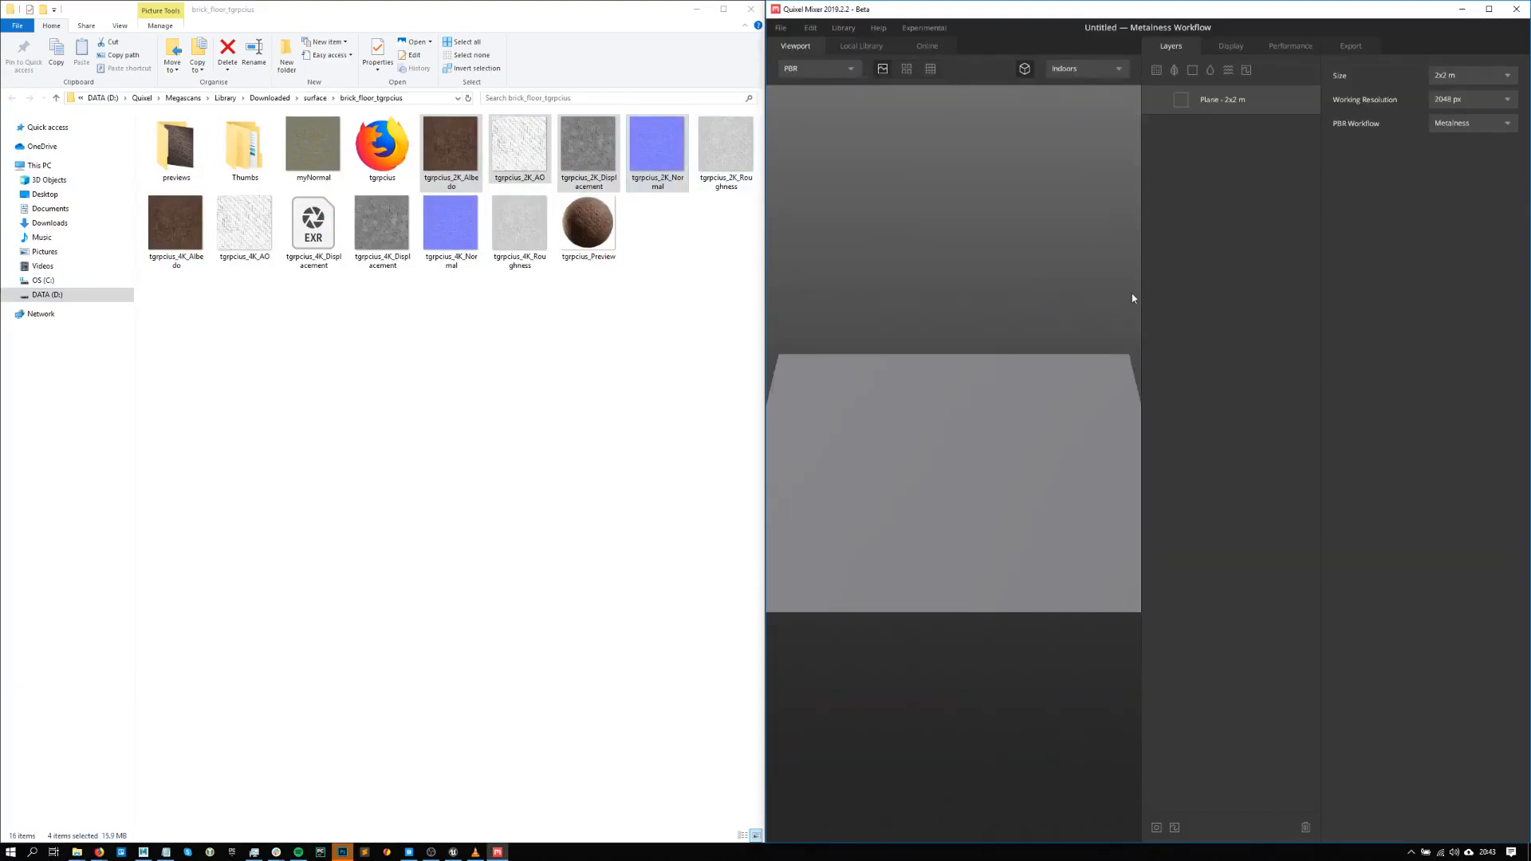
left_click_drag(1141, 292, 1171, 292)
left_click_drag(1013, 391, 993, 277)
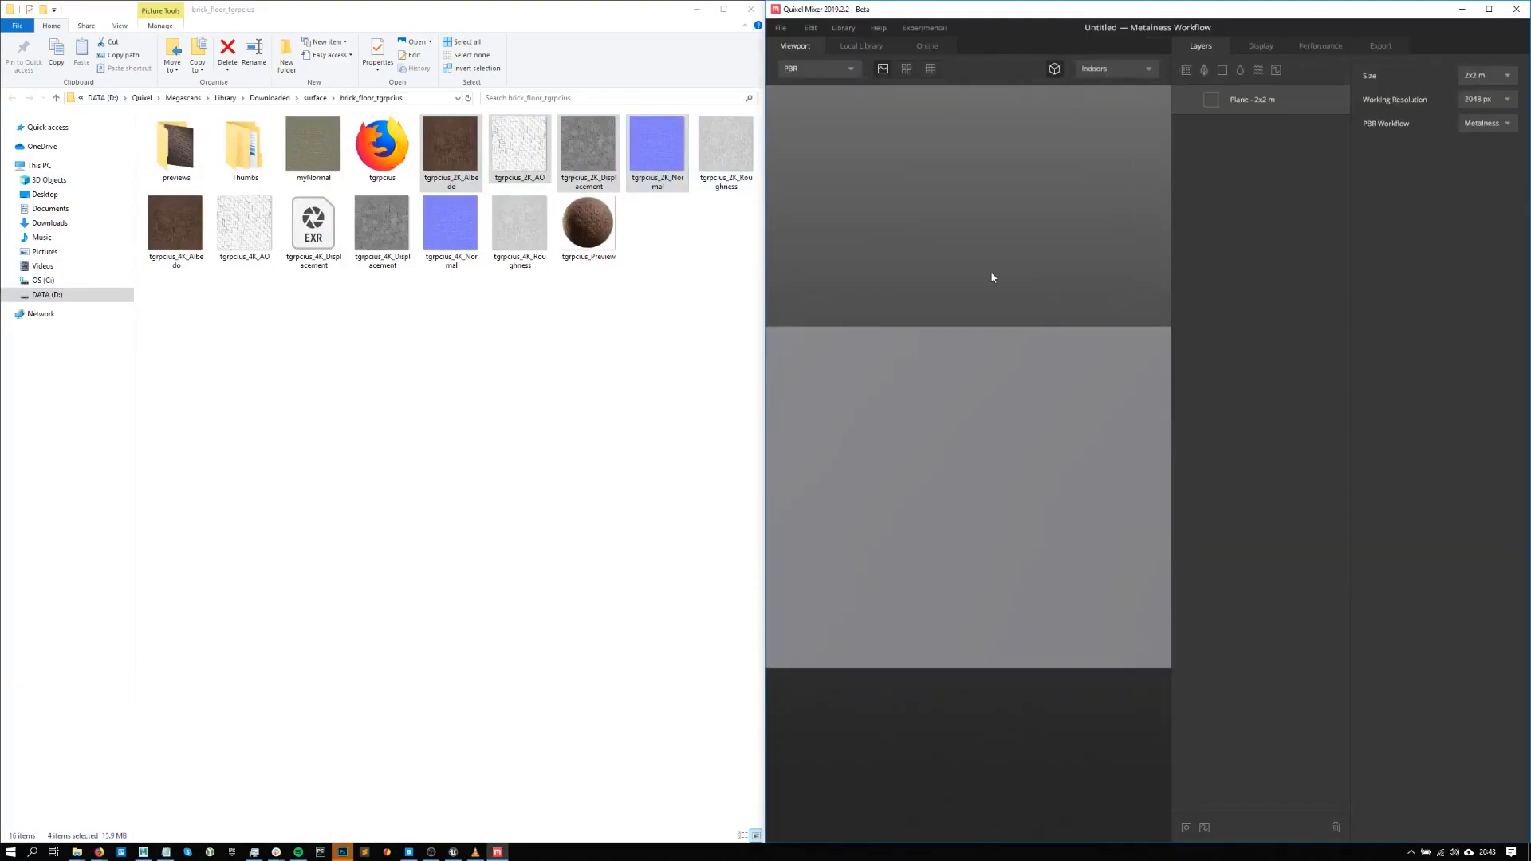
- Start a custom surface import and load tgrpcius_2K_Albedo from the brick_floor_tgrpcius folder as Diffuse, with Auto Populate filling the other maps
left_click(810, 29)
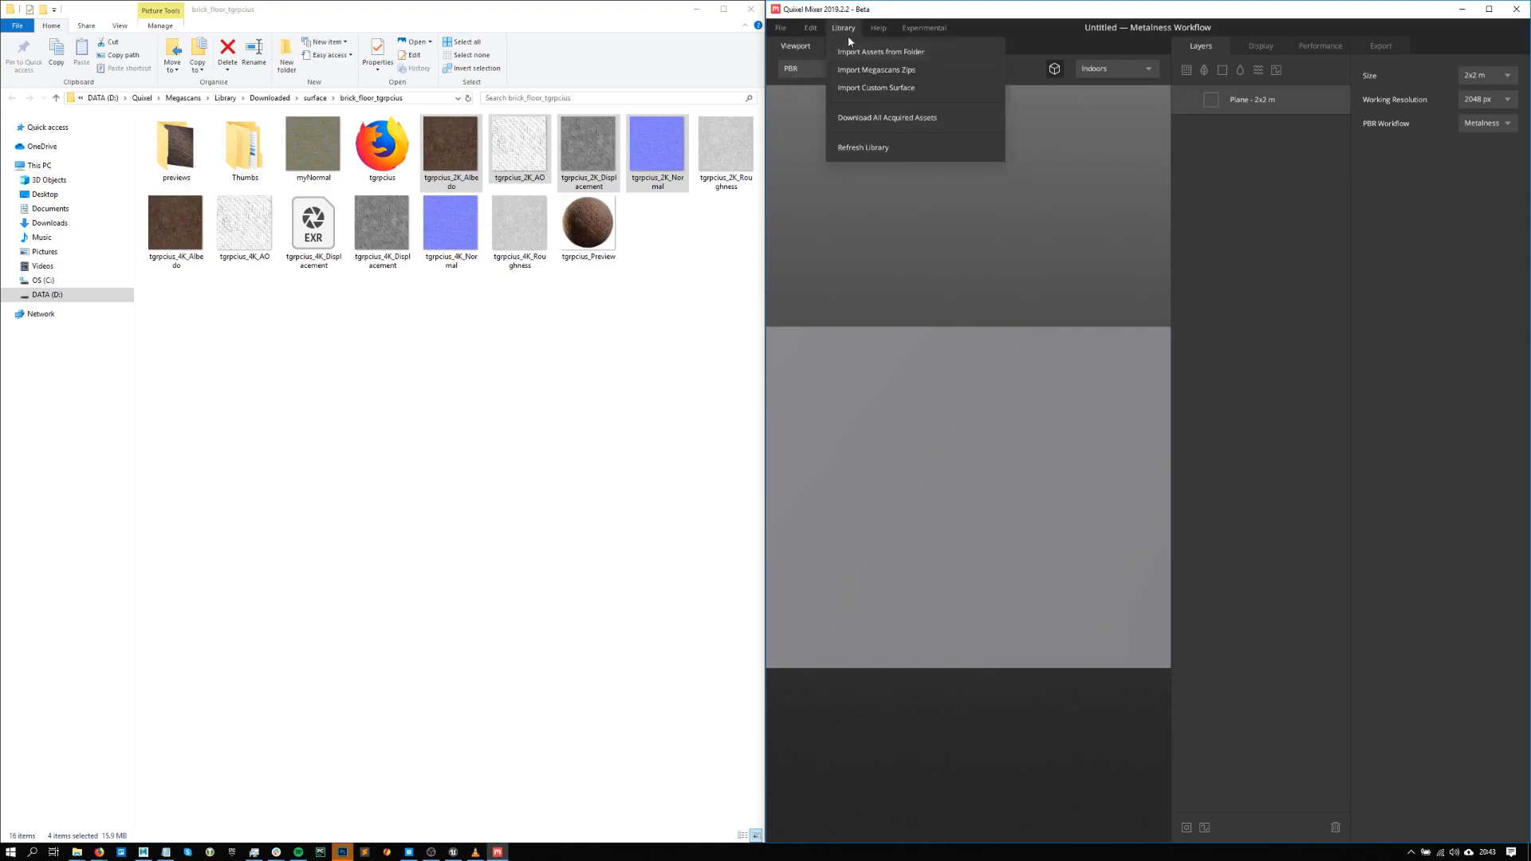
left_click(925, 86)
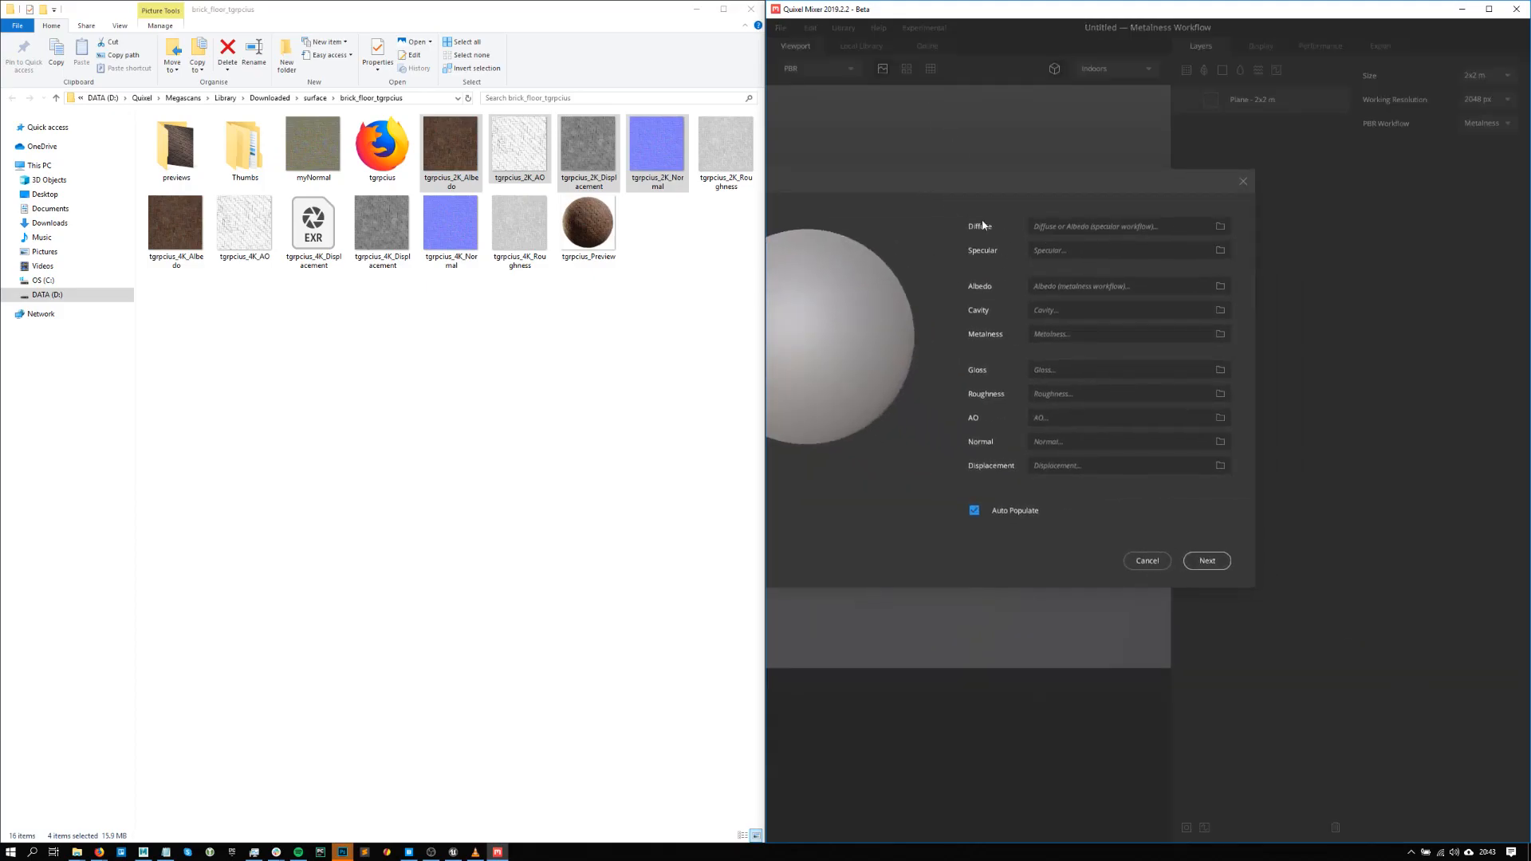
left_click(1221, 227)
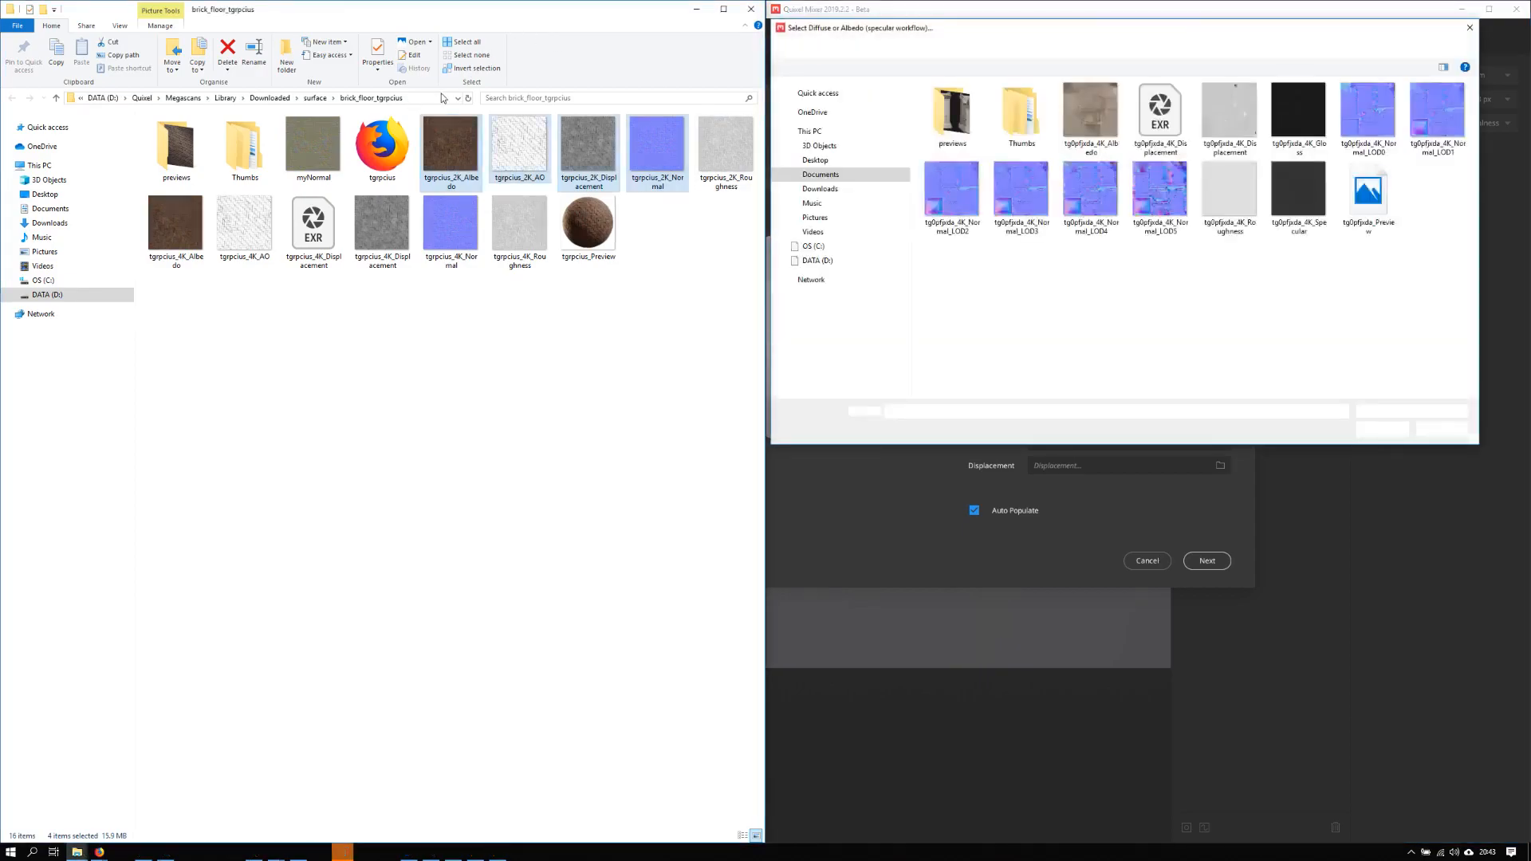
left_click(430, 97)
key("ctrl+c")
left_click(1233, 48)
key("ctrl+v")
key("Return")
left_click(1170, 134)
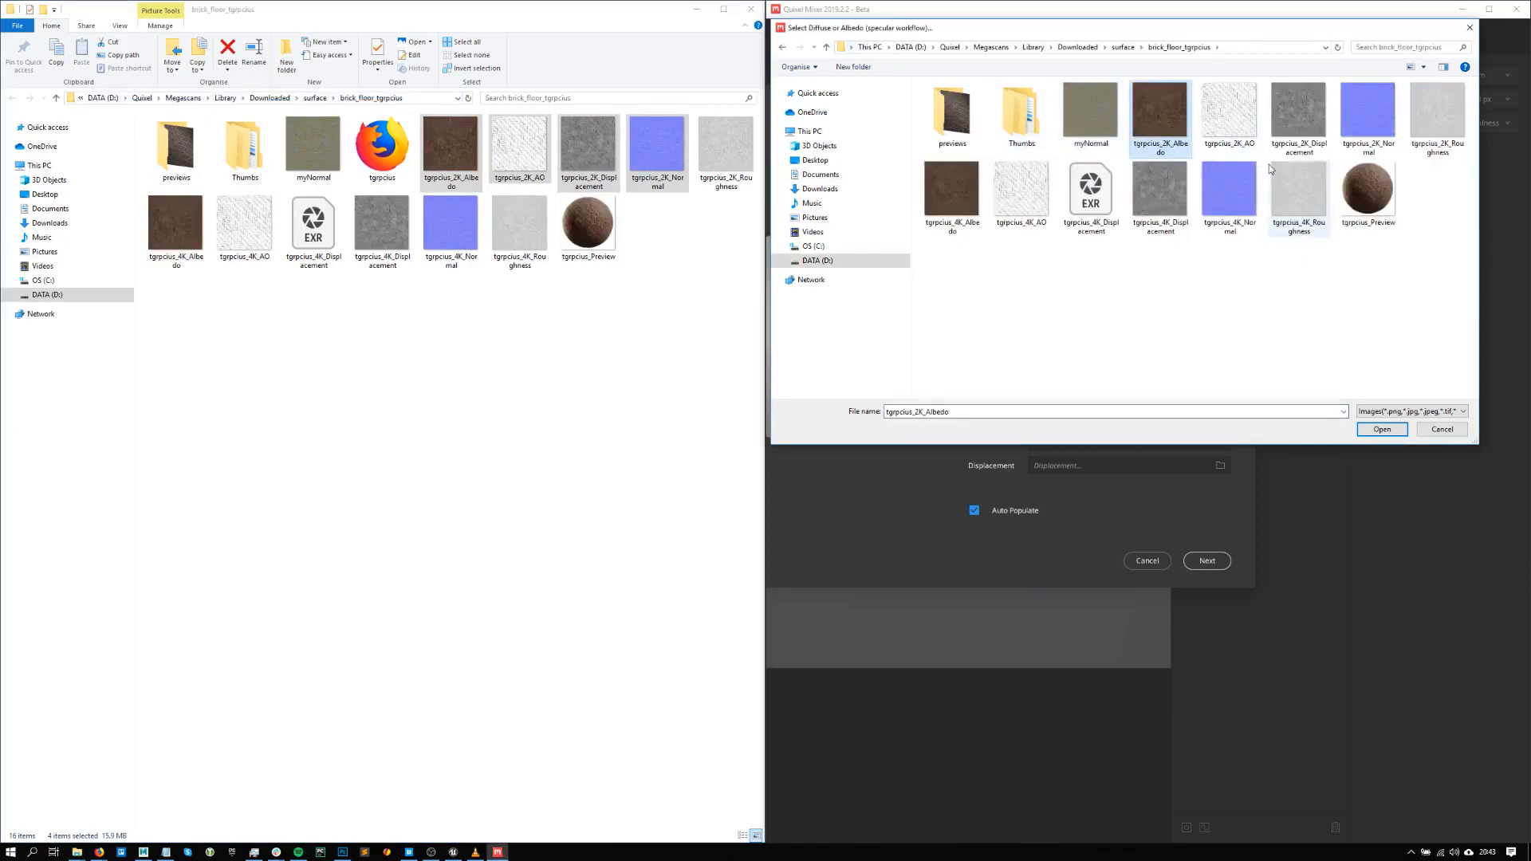
left_click(1382, 429)
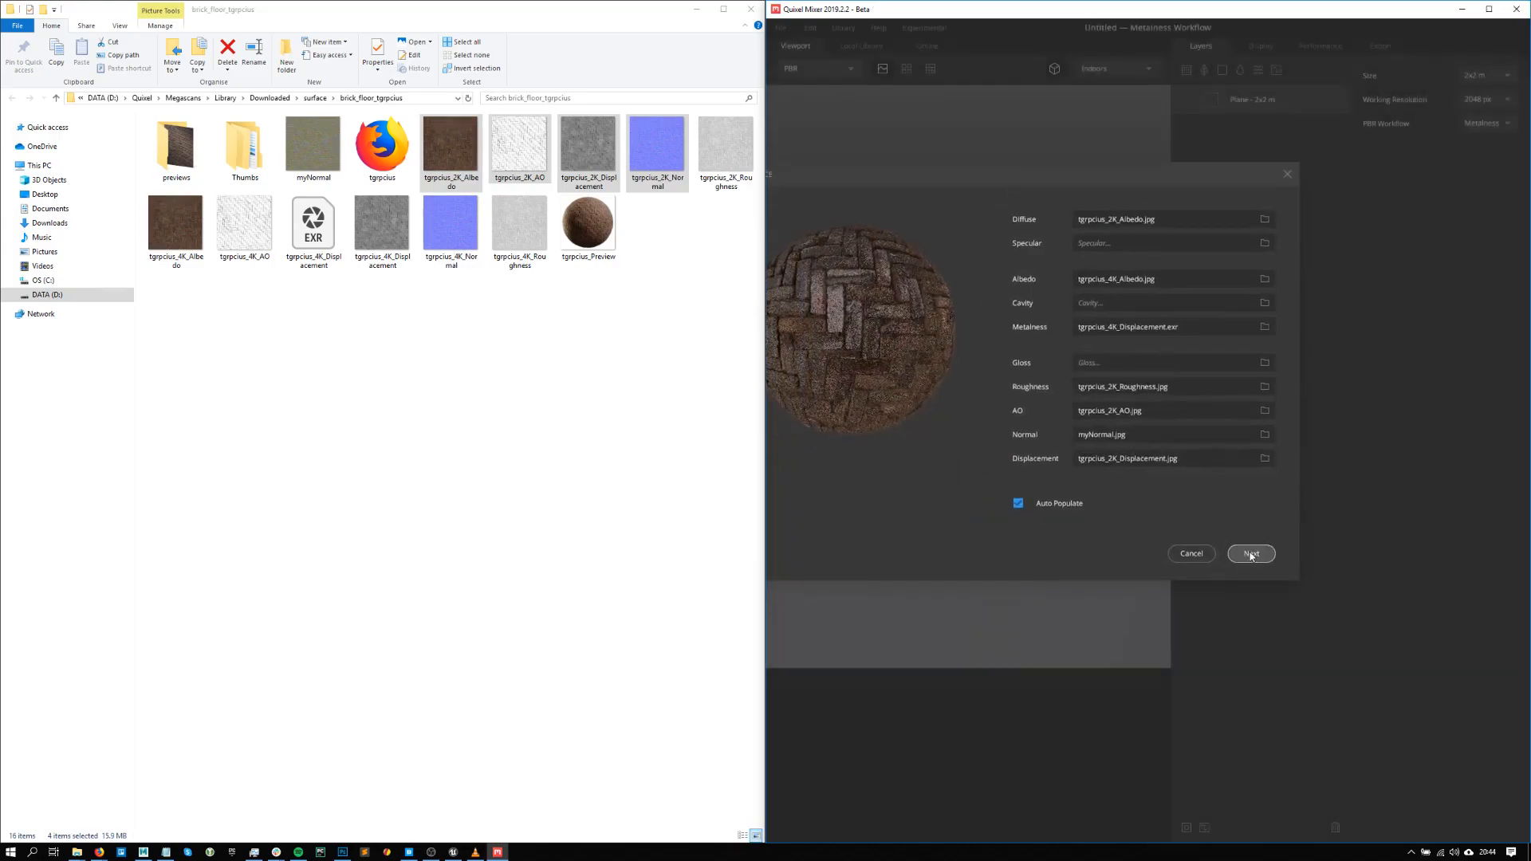
- Continue to the surface details, name the custom surface HBone and set its category to Debris
left_click(1251, 554)
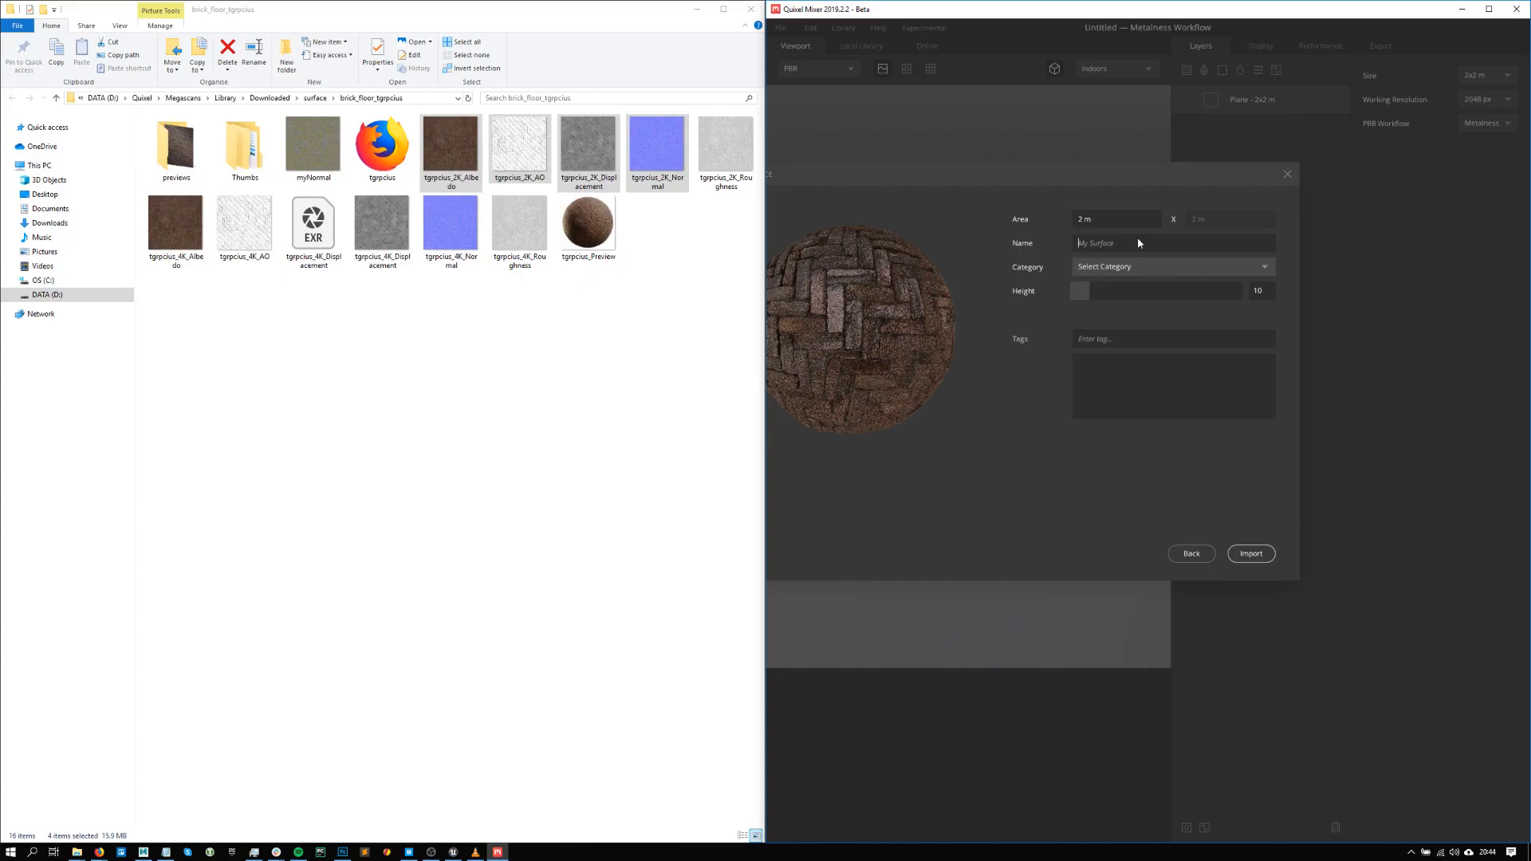
type("HBone")
left_click(1185, 266)
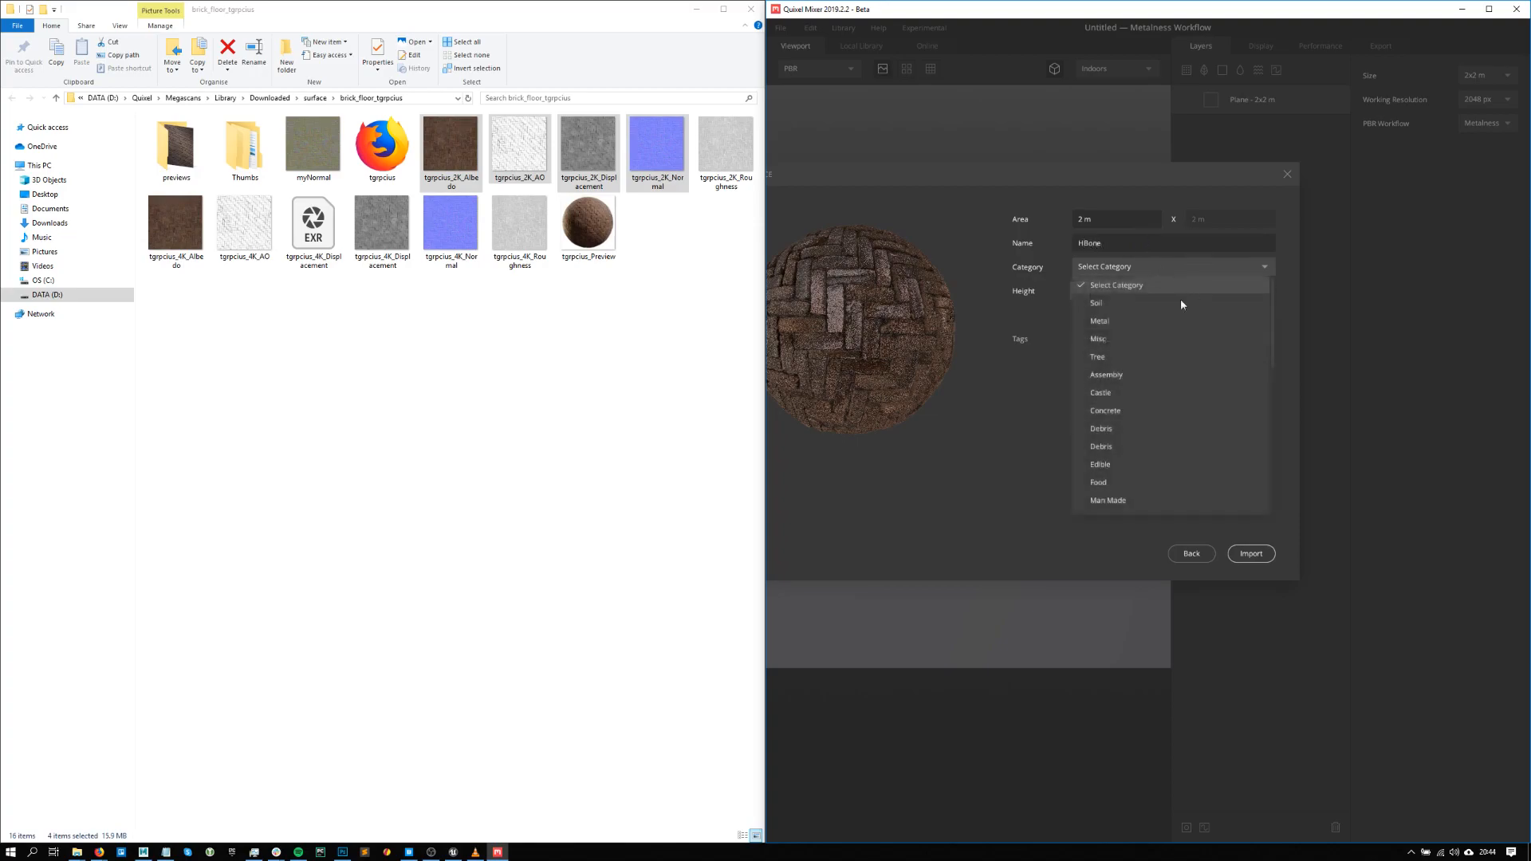
left_click(1127, 447)
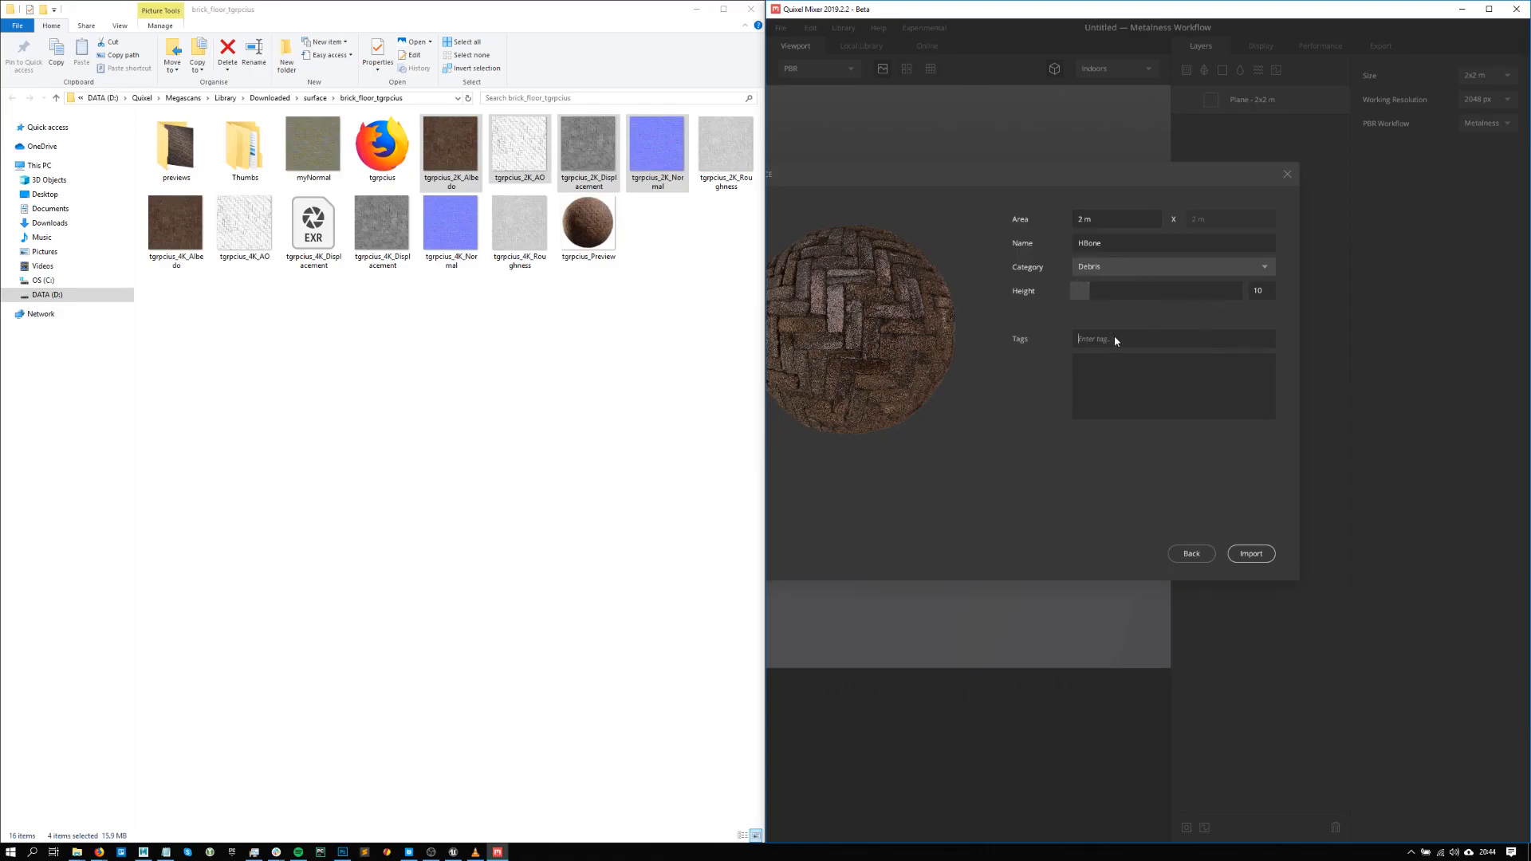
- Import the custom HBone surface and add it from the local library to the mix, viewing the bricks on the plane
left_click(1263, 558)
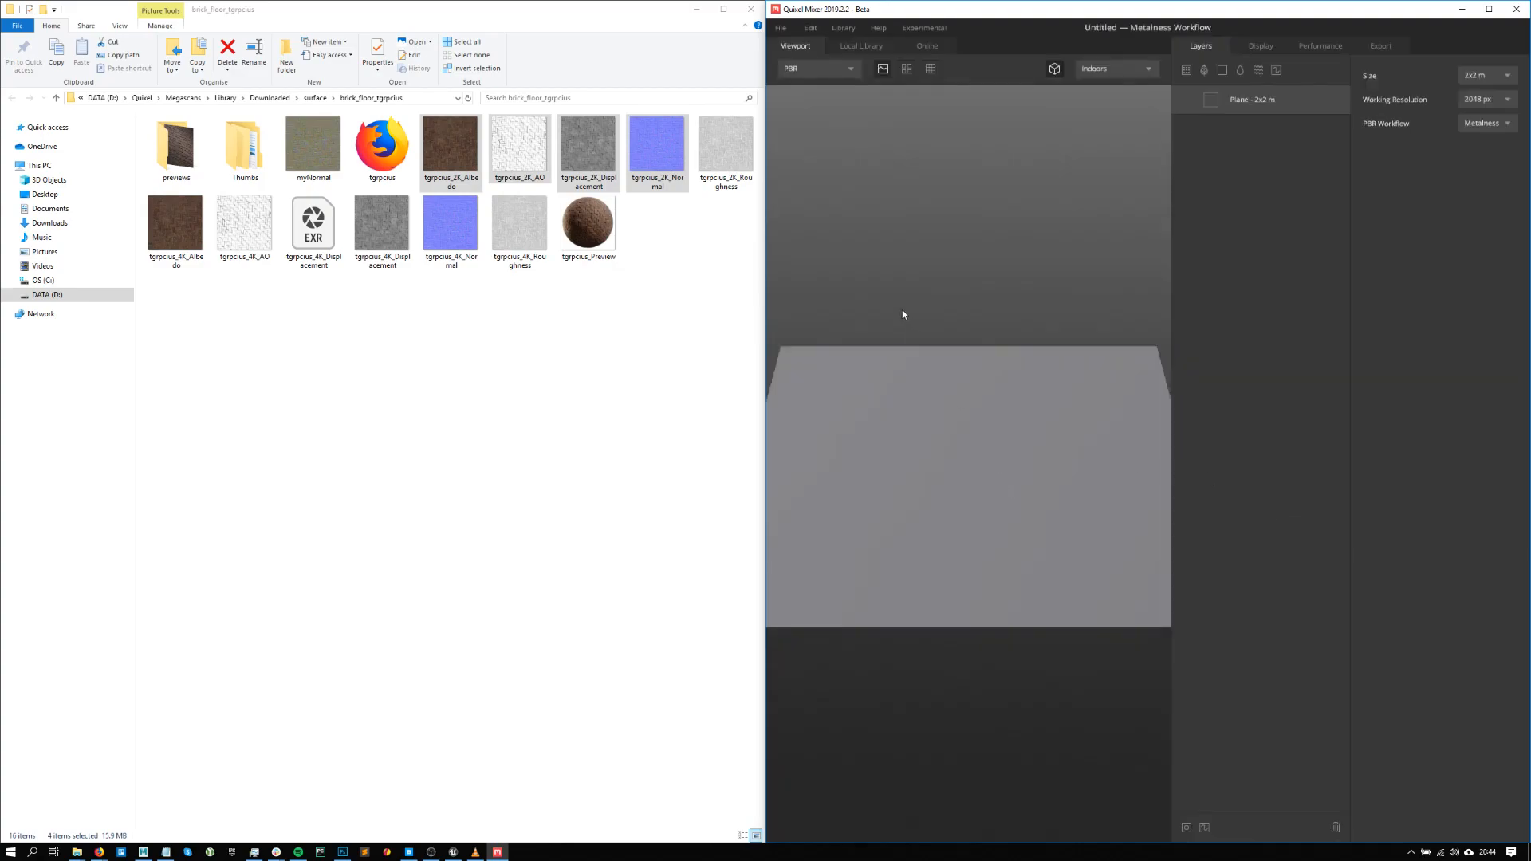
left_click(865, 48)
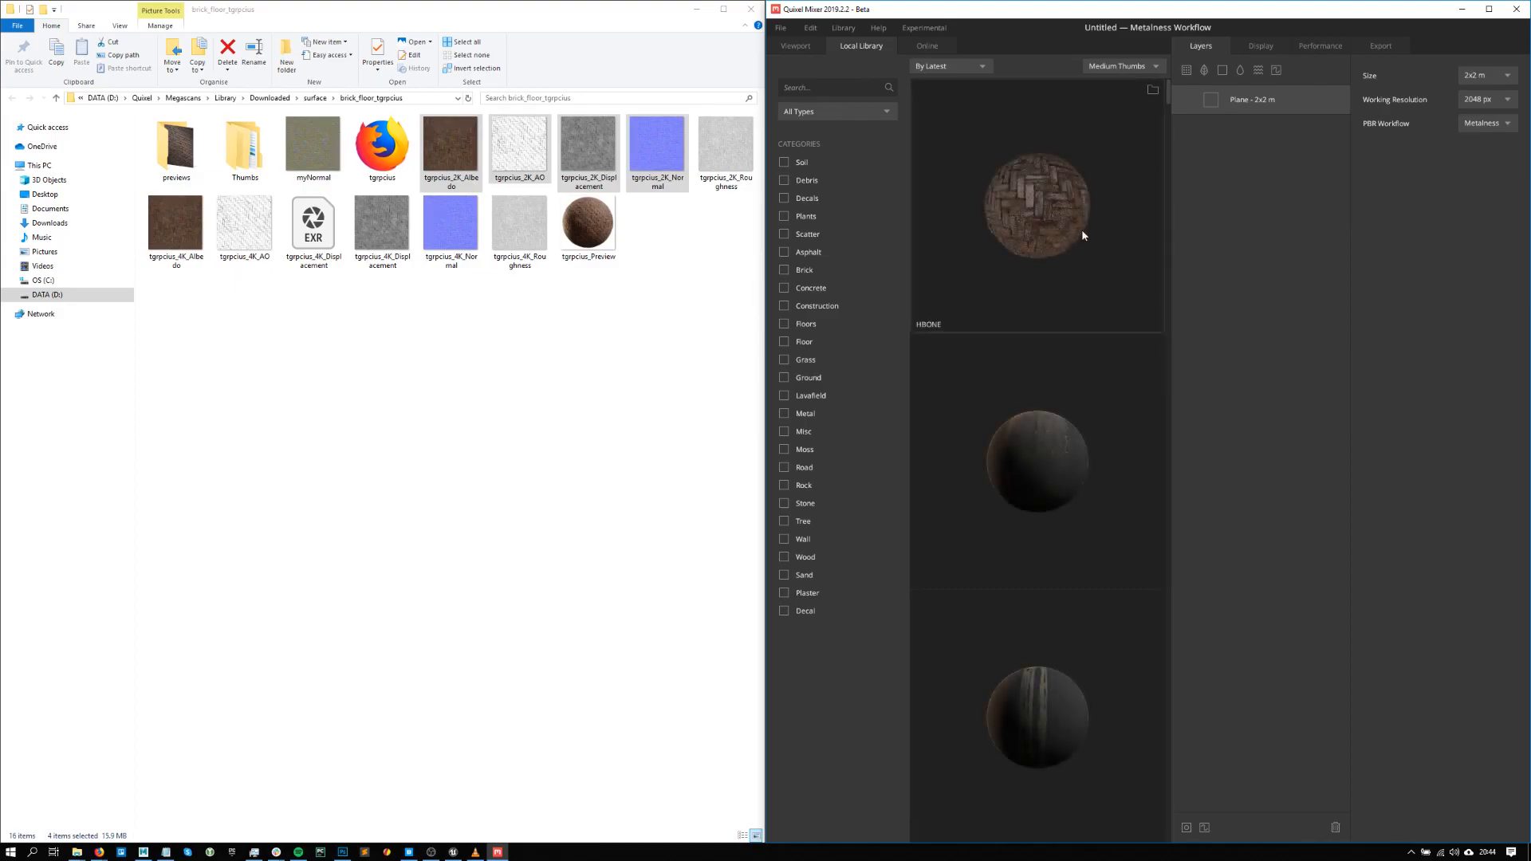
left_click(1160, 282)
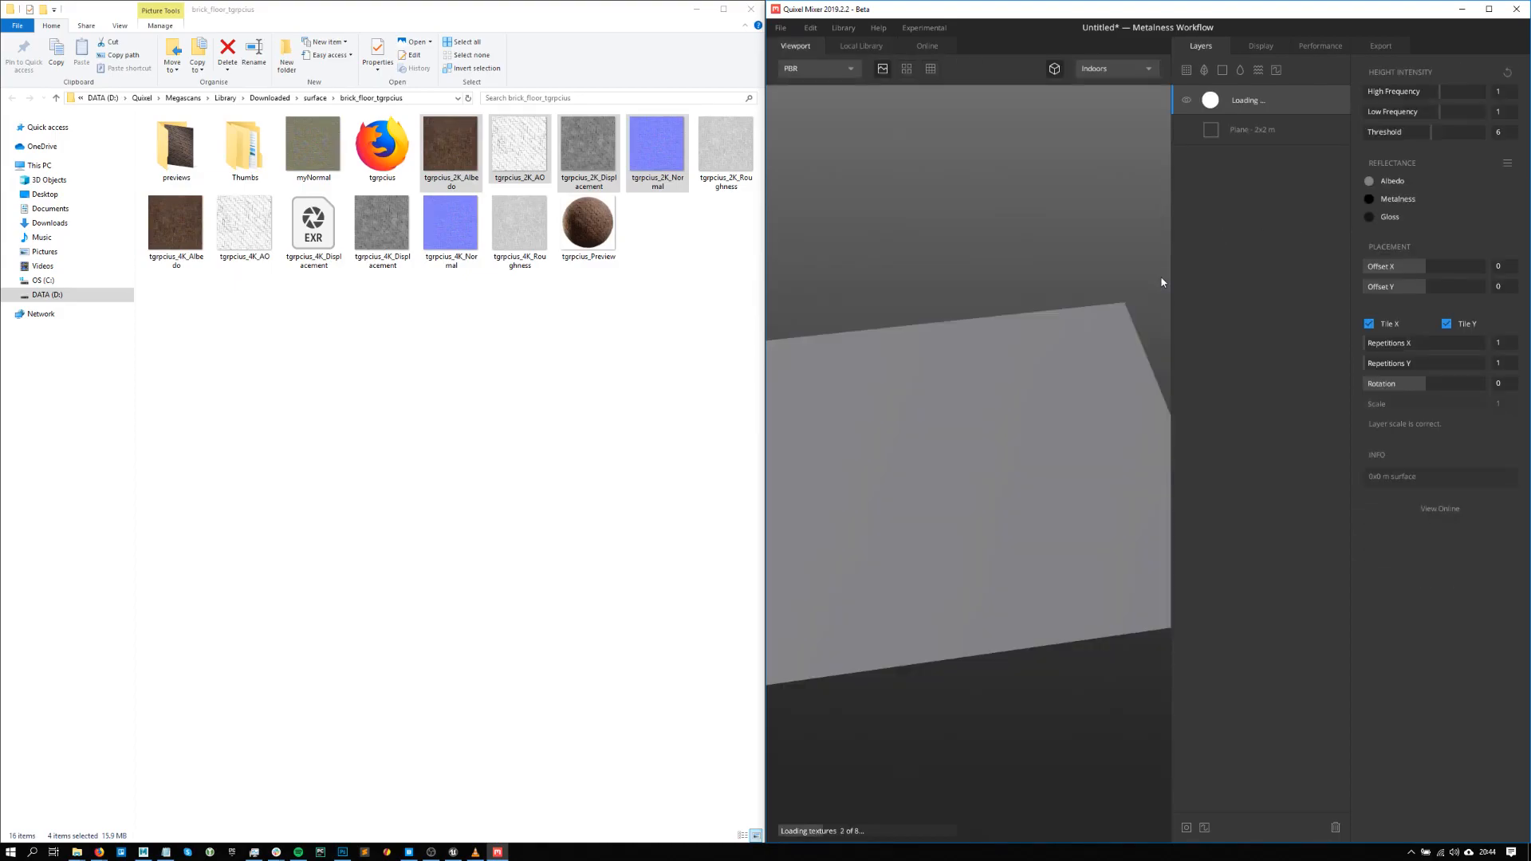
left_click_drag(1061, 353, 977, 343, "alt")
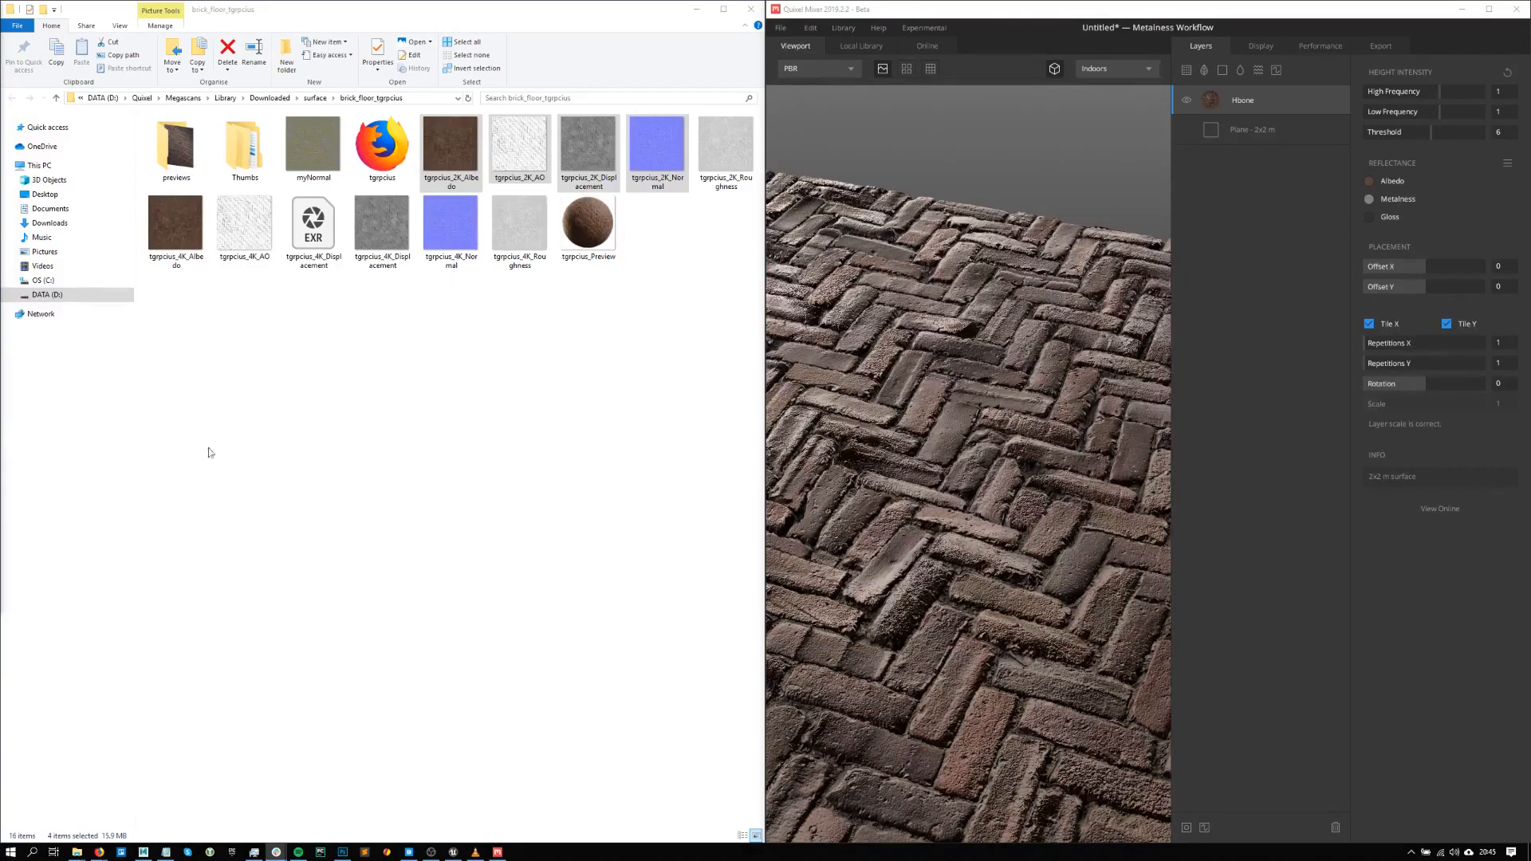
left_click_drag(941, 375, 1067, 368)
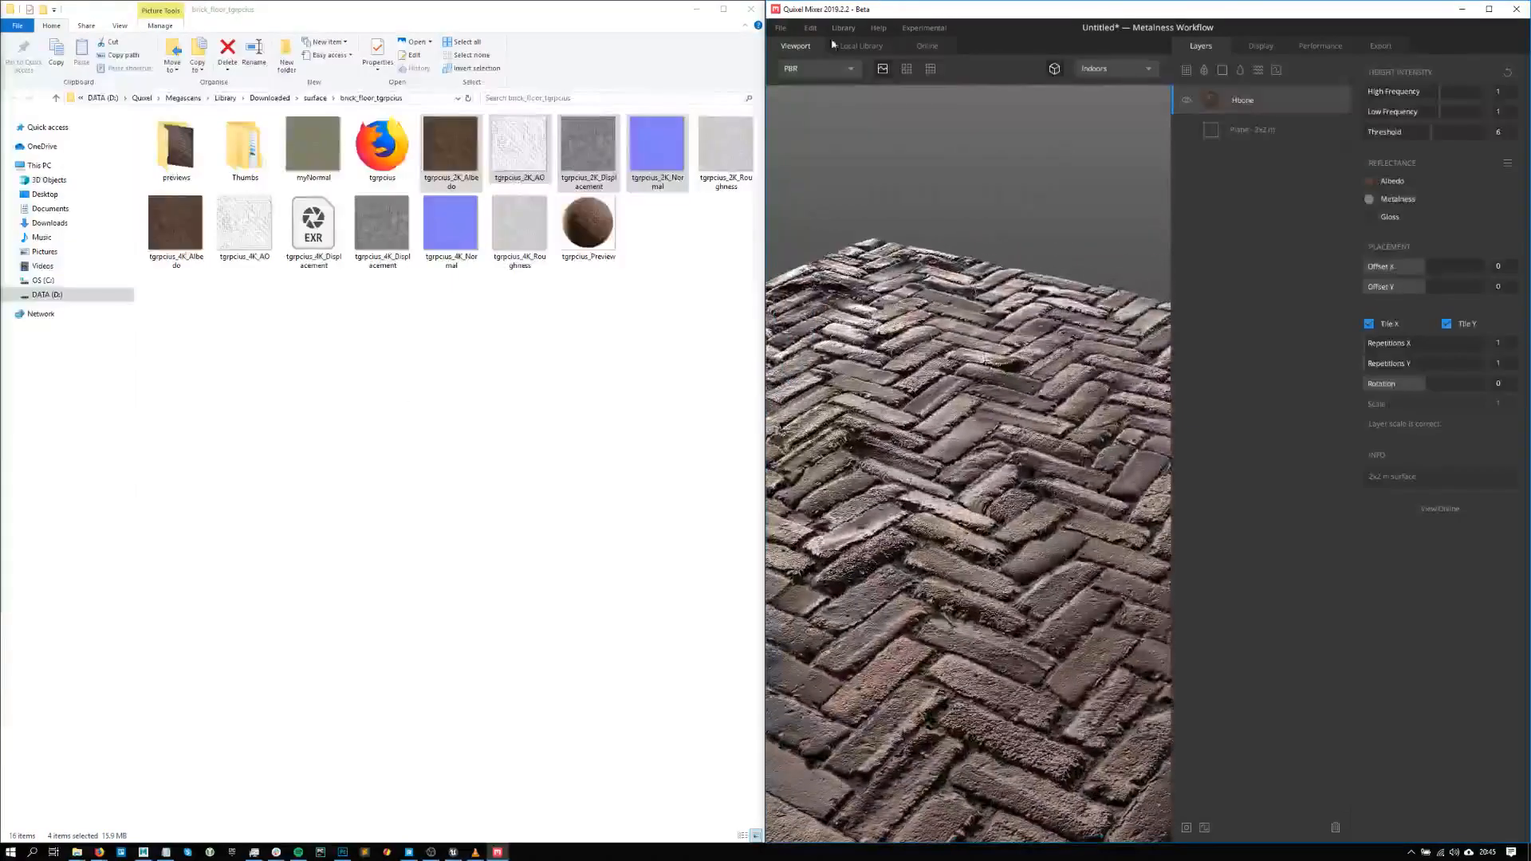
- Add the cracked plaster wall surface from the local library above HBone and set its blend Threshold to 0.029
left_click(862, 46)
scroll(1077, 442, "down", 5)
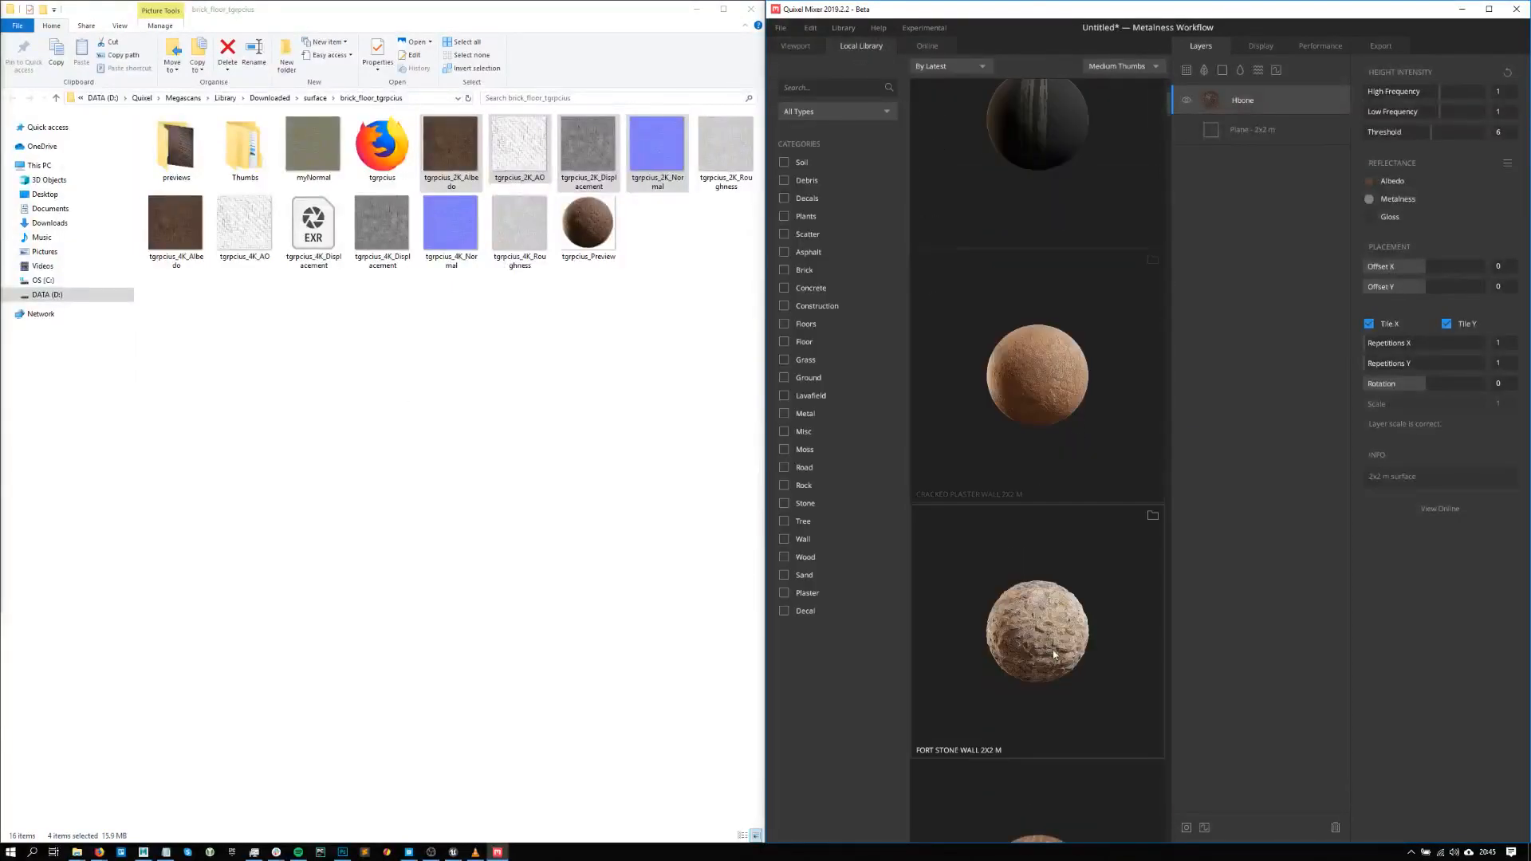
left_click(1087, 420)
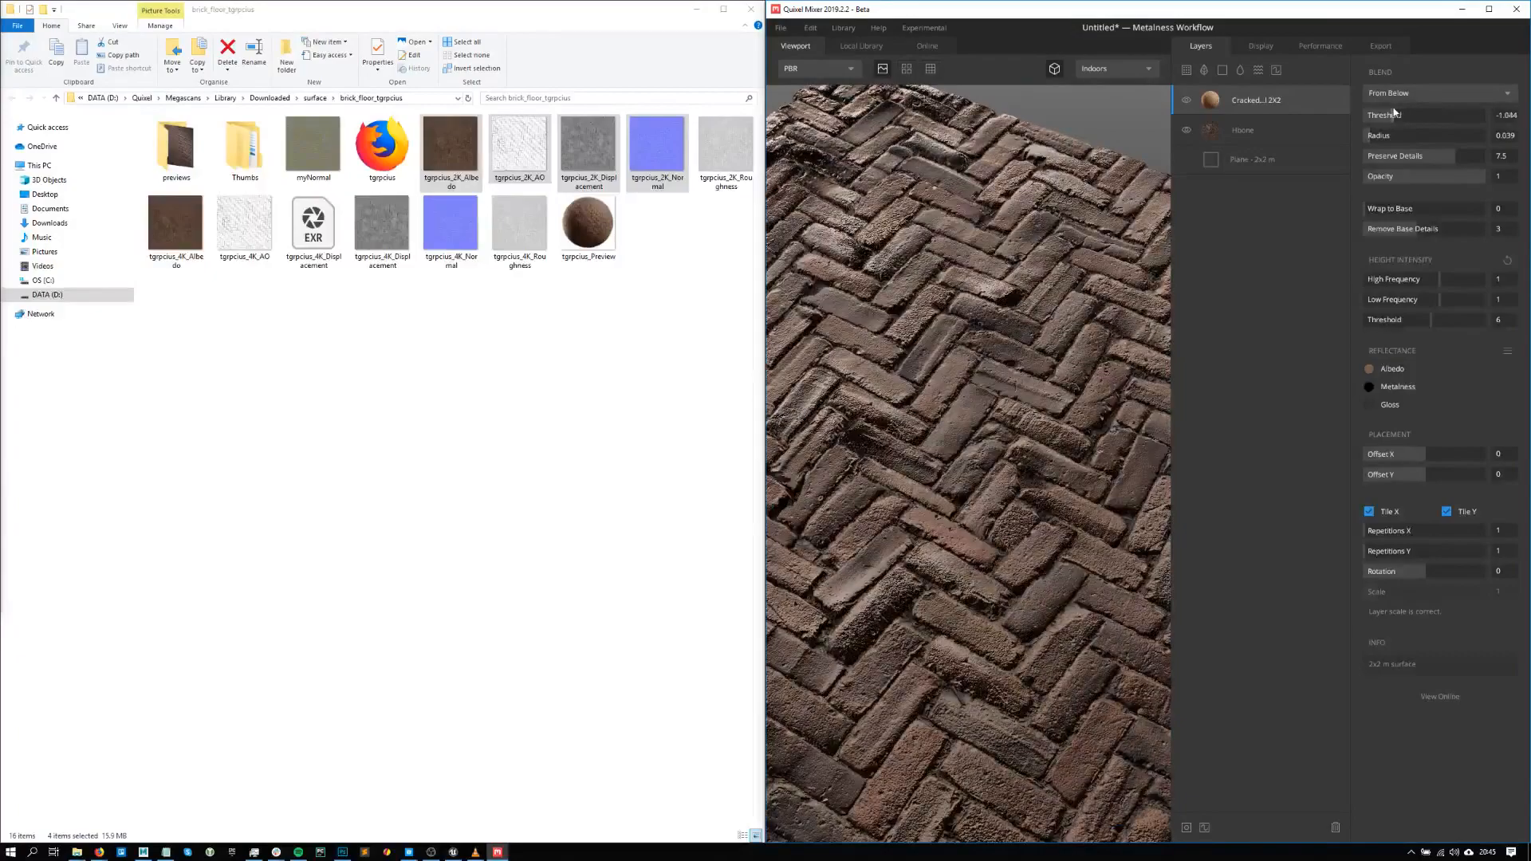
left_click(1425, 117)
left_click(1419, 115)
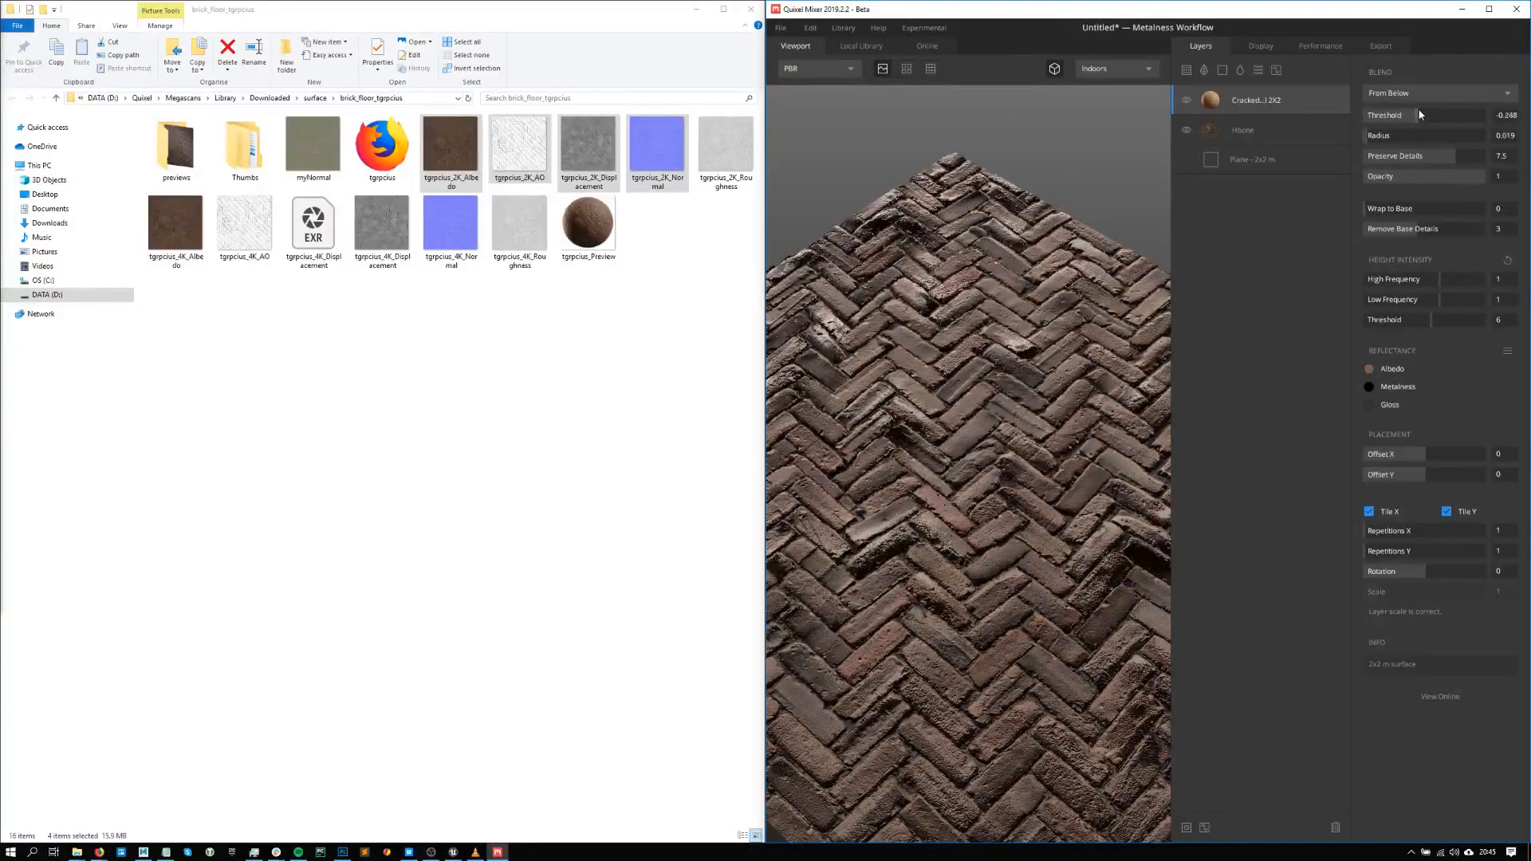
left_click(1424, 118)
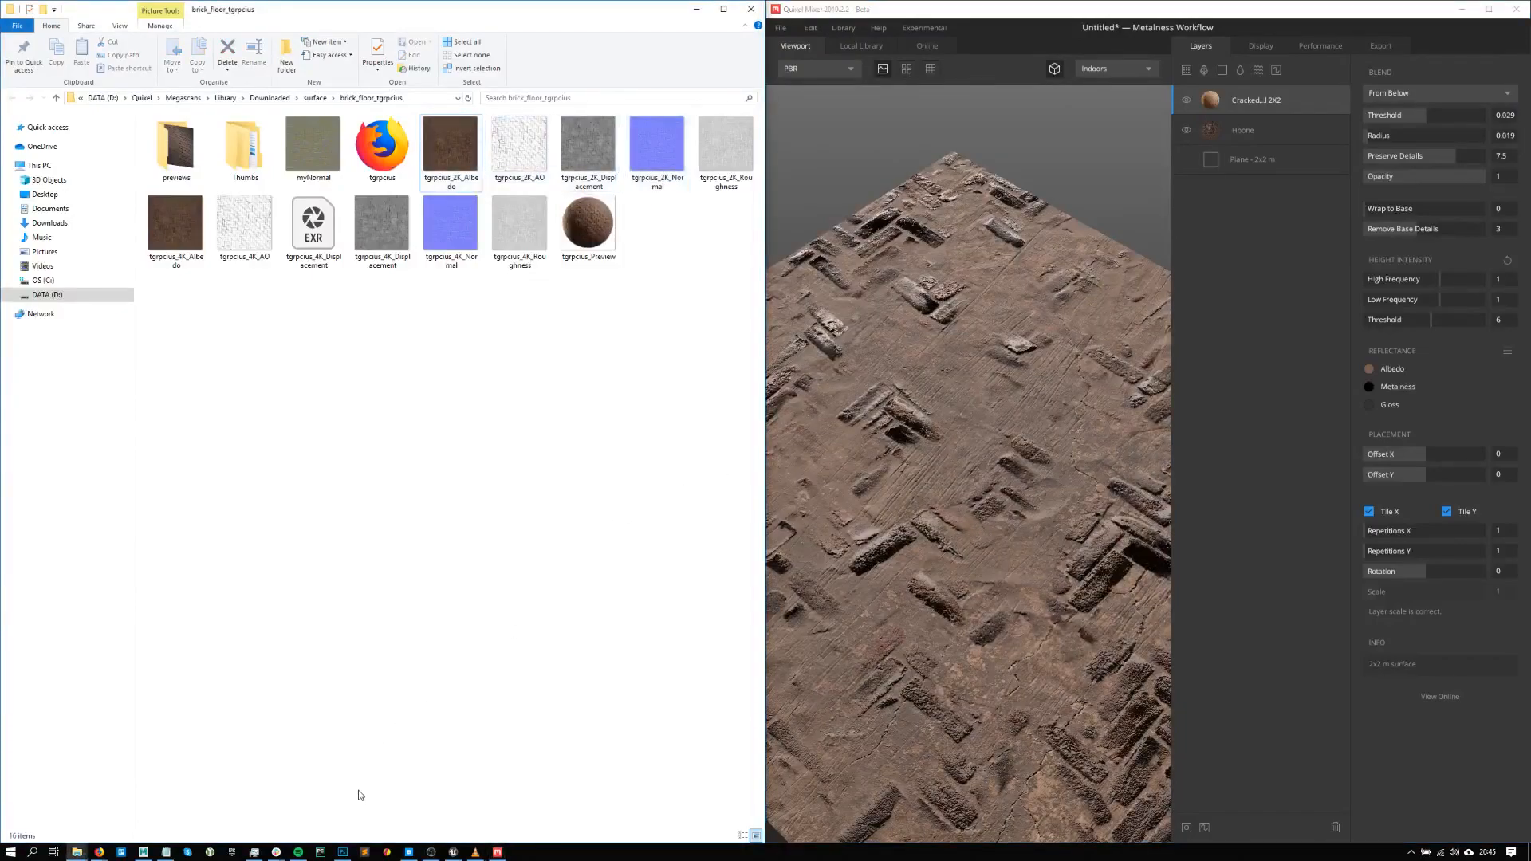
- Switch to Quixel Bridge, view the Mixer and External sections, and inspect the files in the Rock asset's folder
left_click(408, 851)
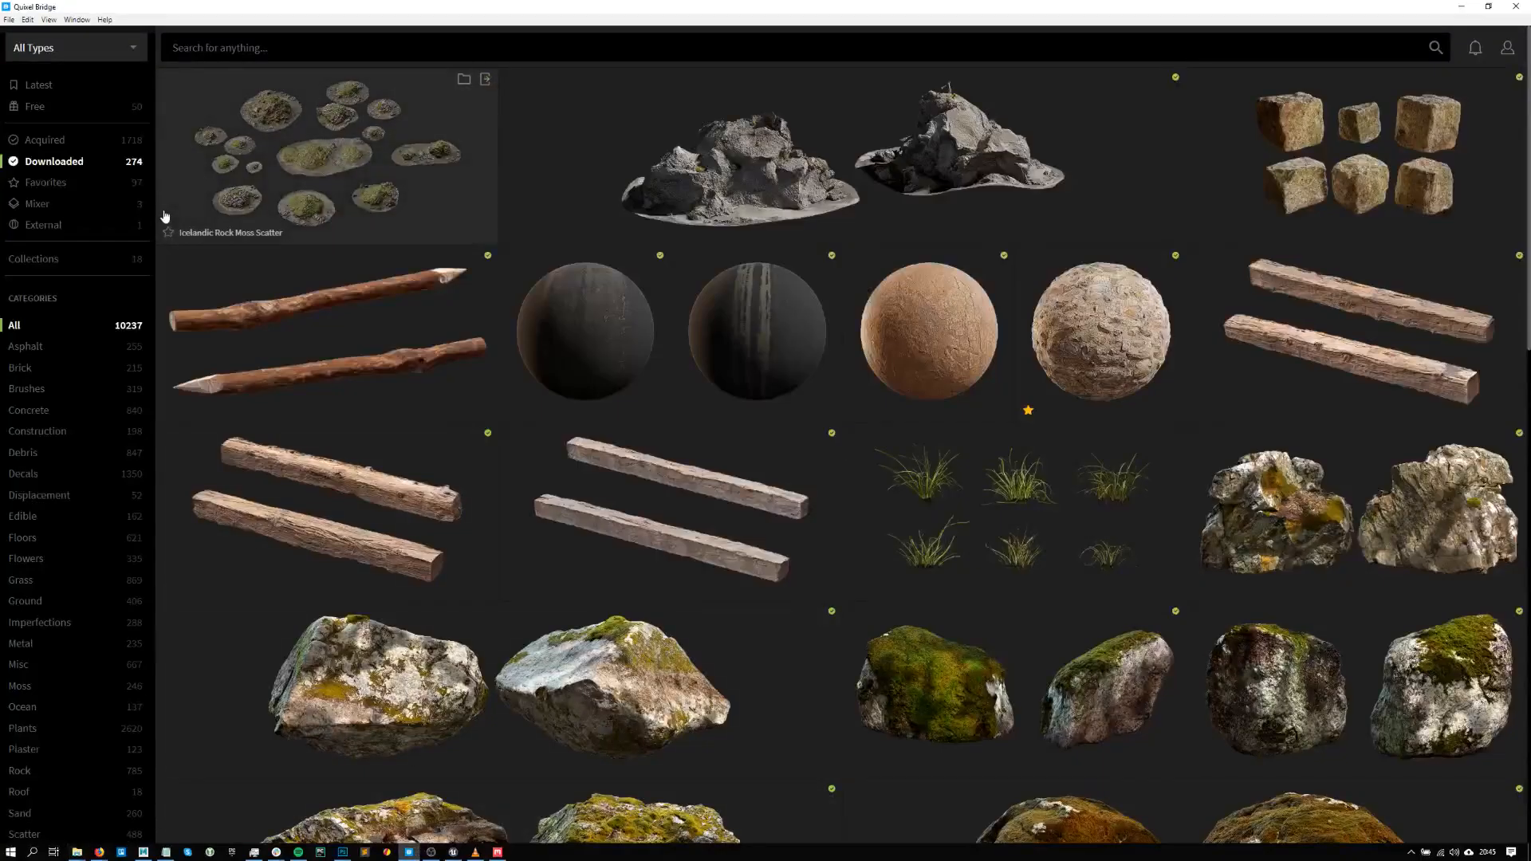
left_click(69, 204)
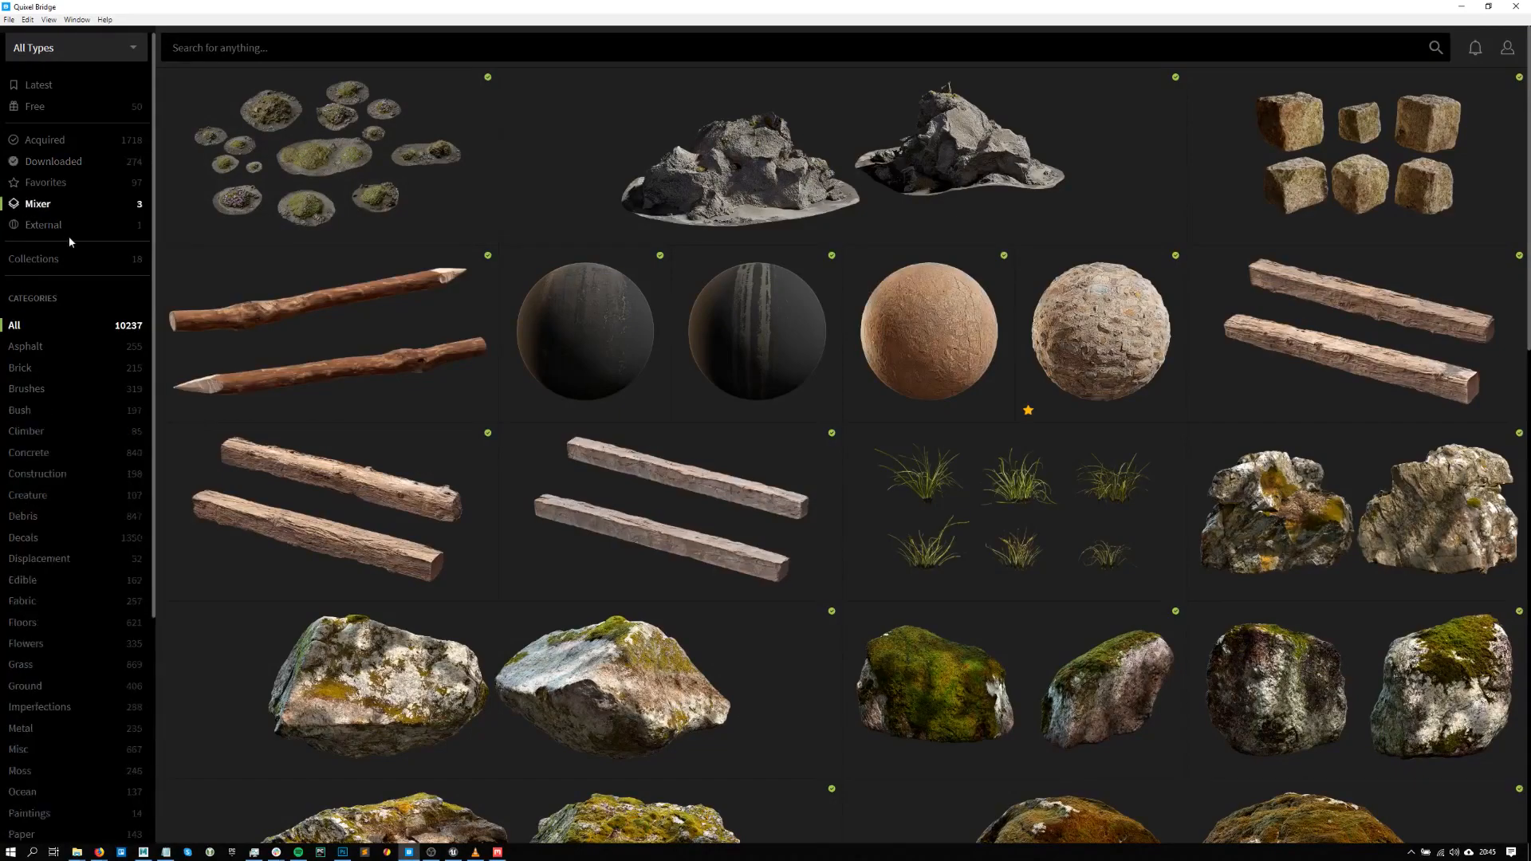
left_click(65, 224)
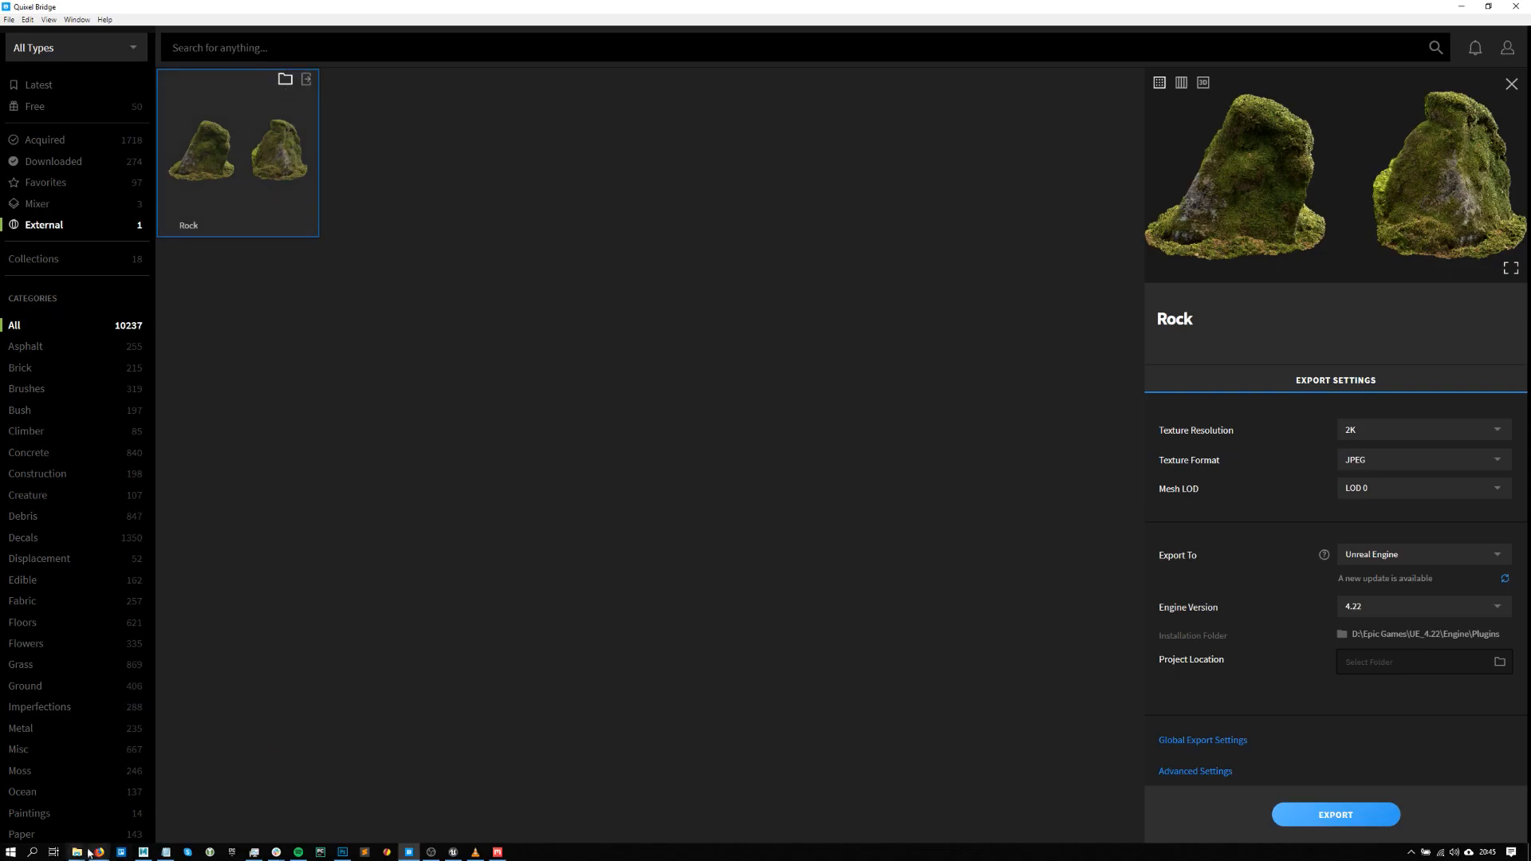
mouse_move(77, 855)
left_click(692, 805)
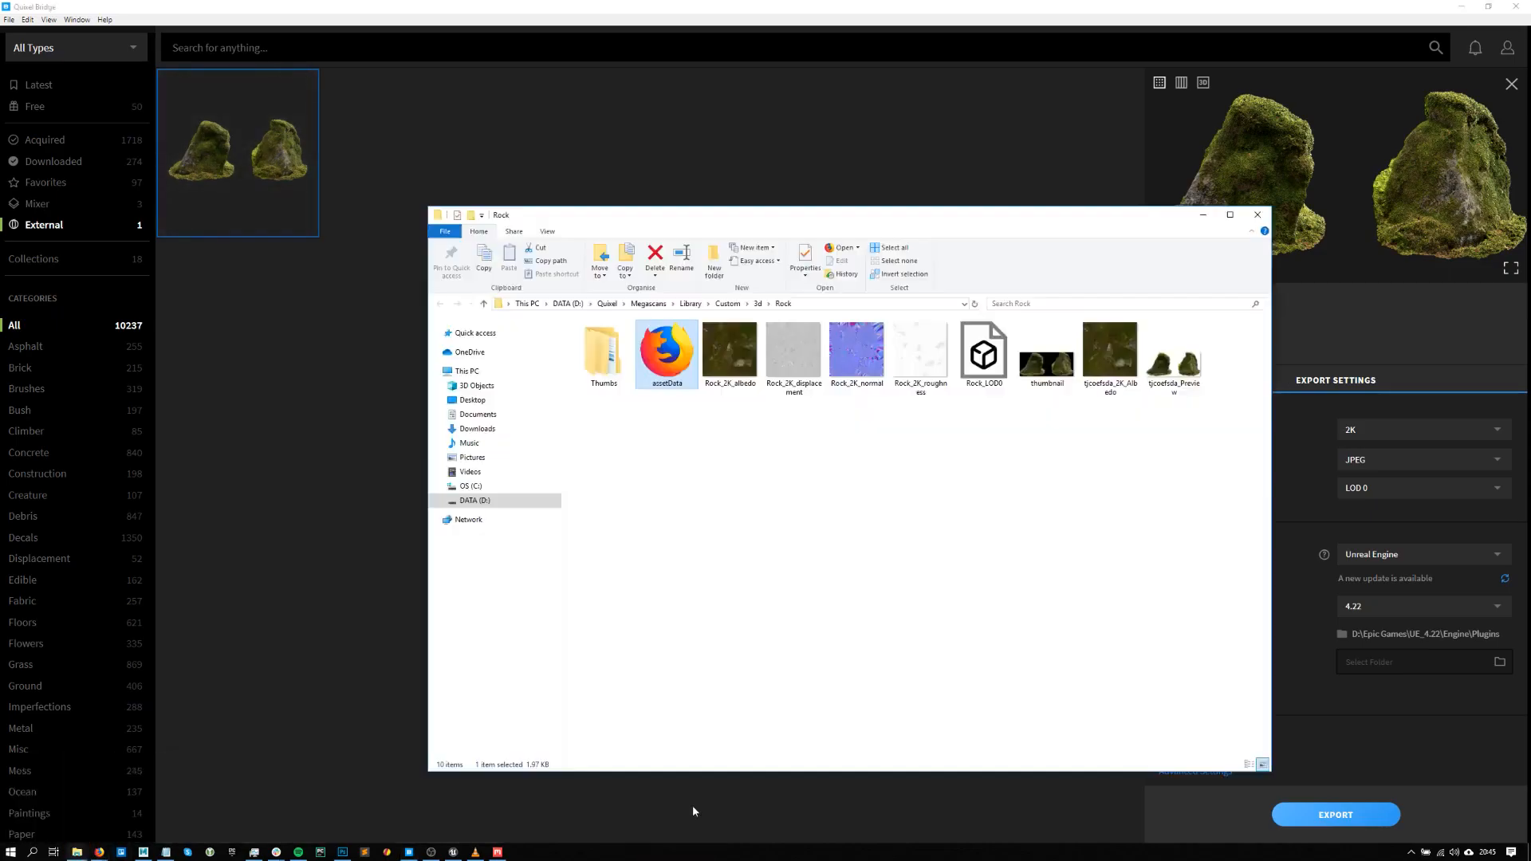
left_click_drag(941, 215, 698, 239)
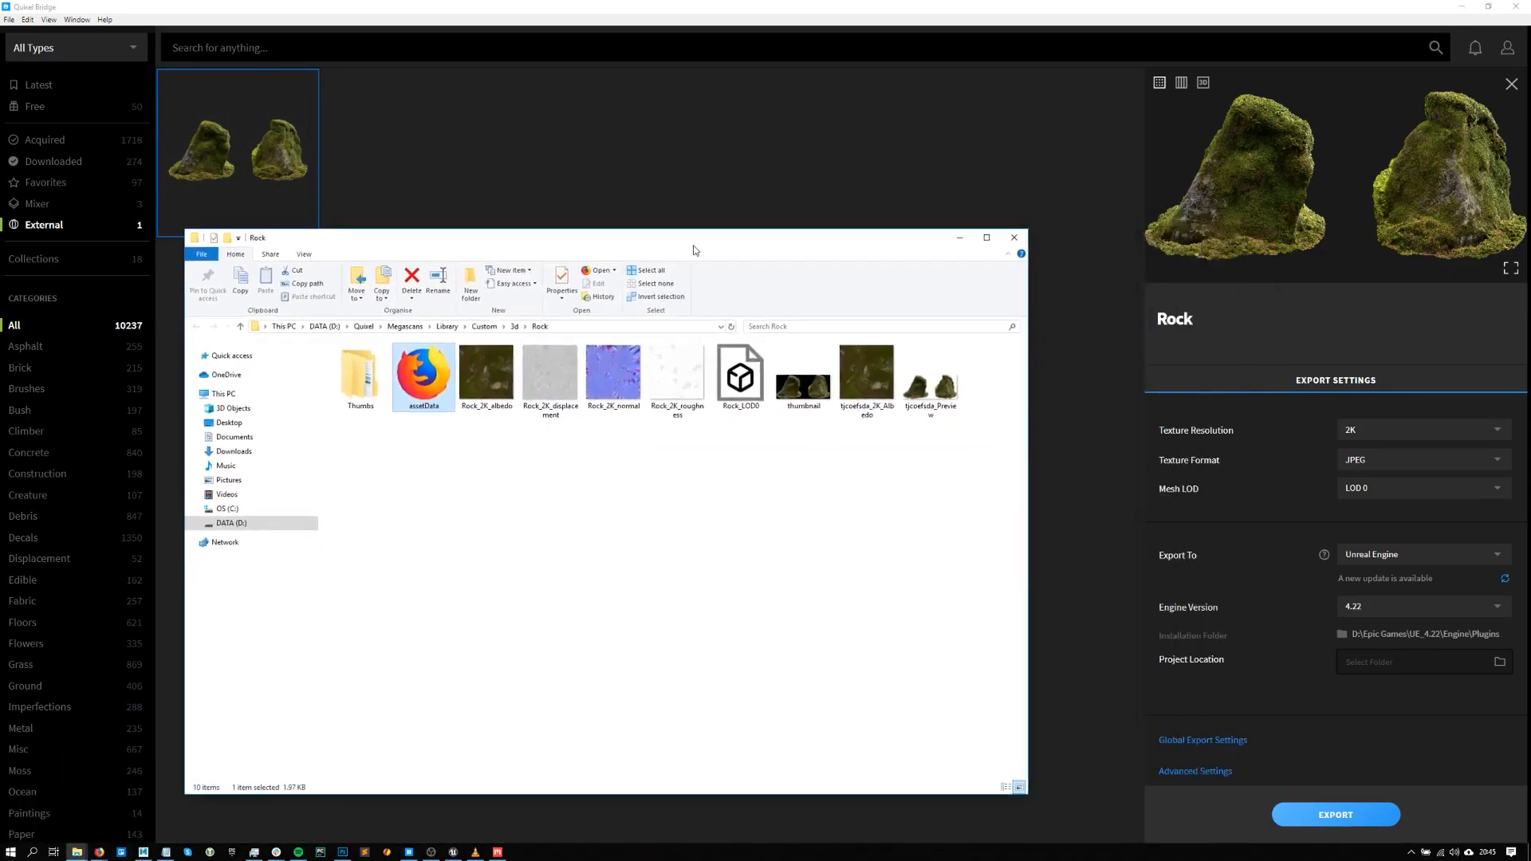
left_click(1013, 238)
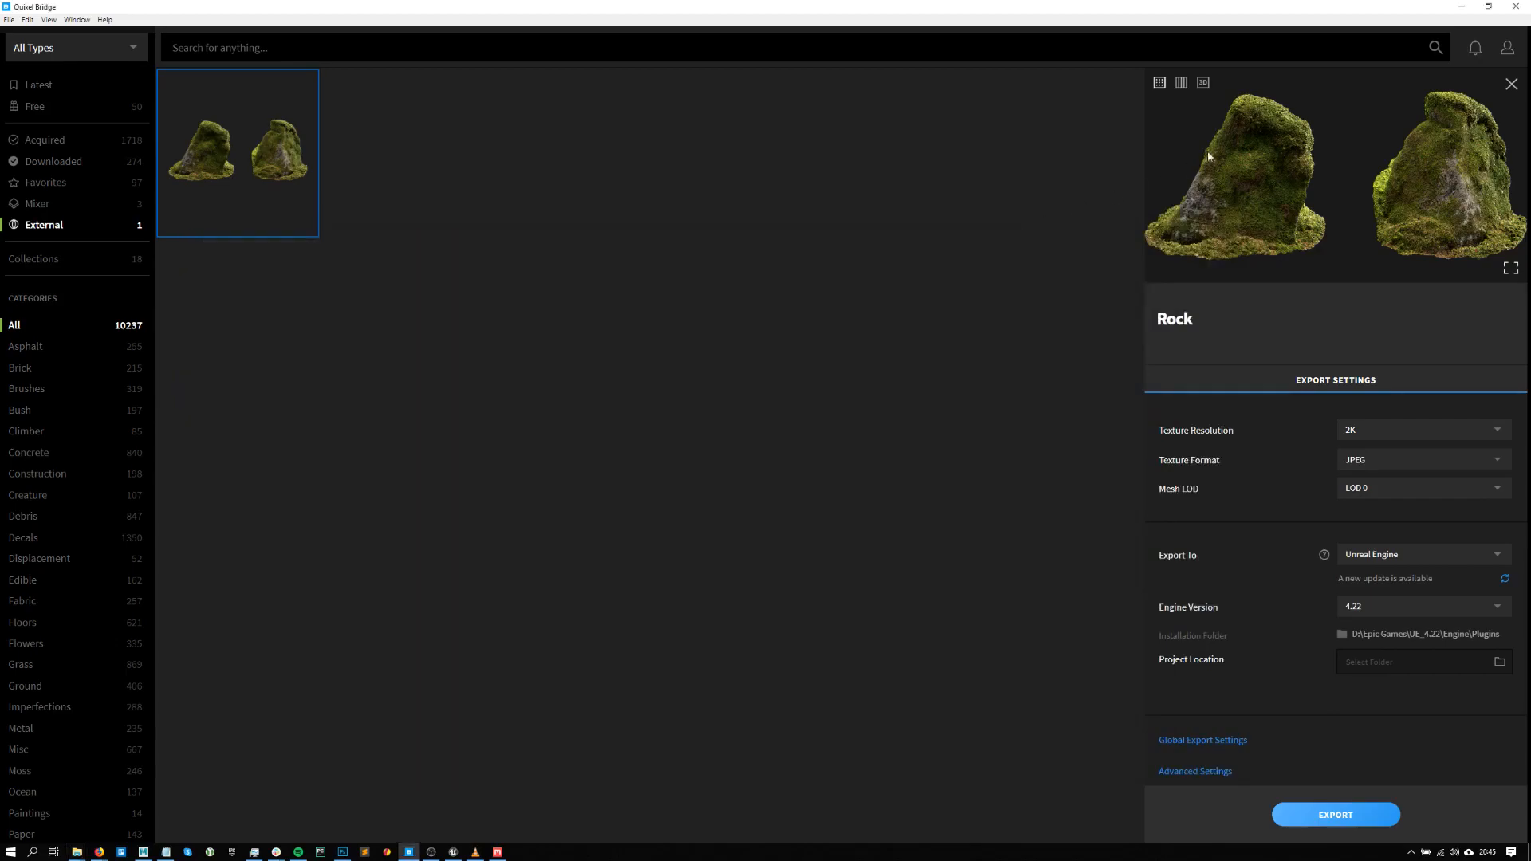
- Preview the Rock asset in 3D, rotate it, and close its details
left_click(1204, 83)
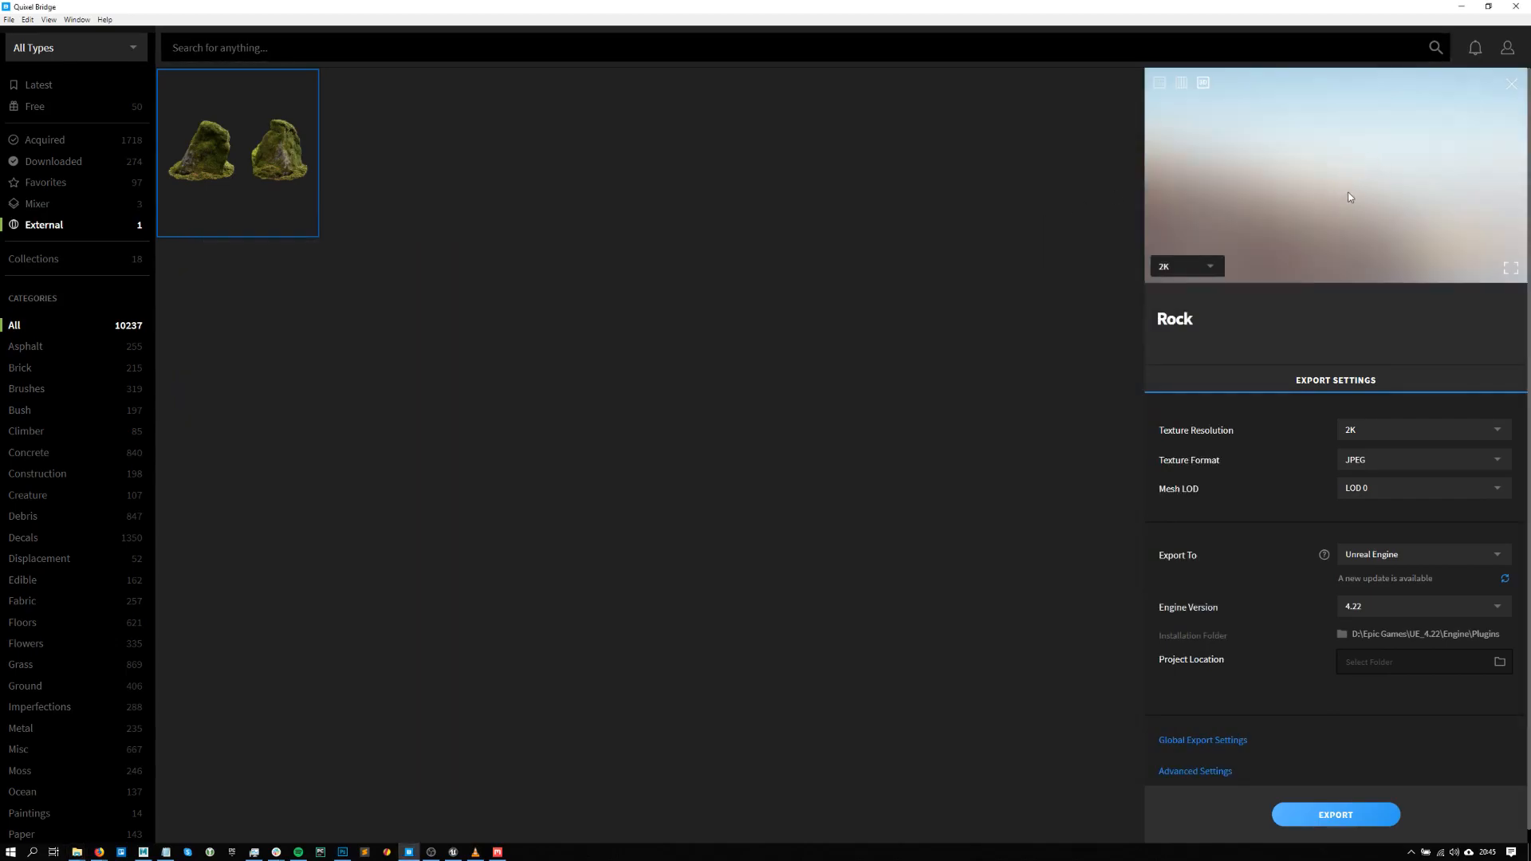
left_click_drag(1413, 205, 1317, 170)
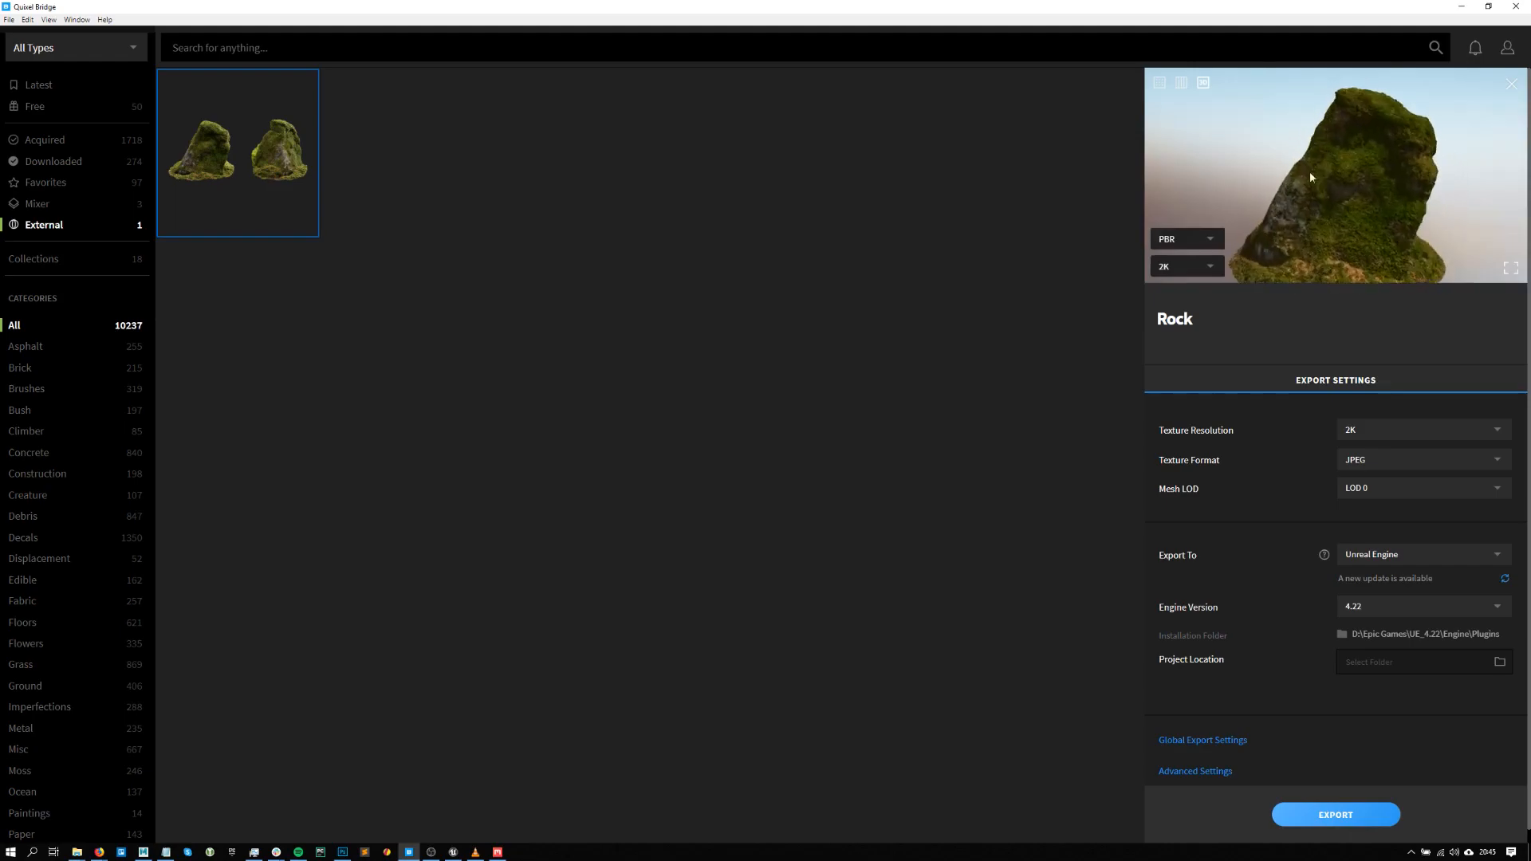
left_click(1512, 83)
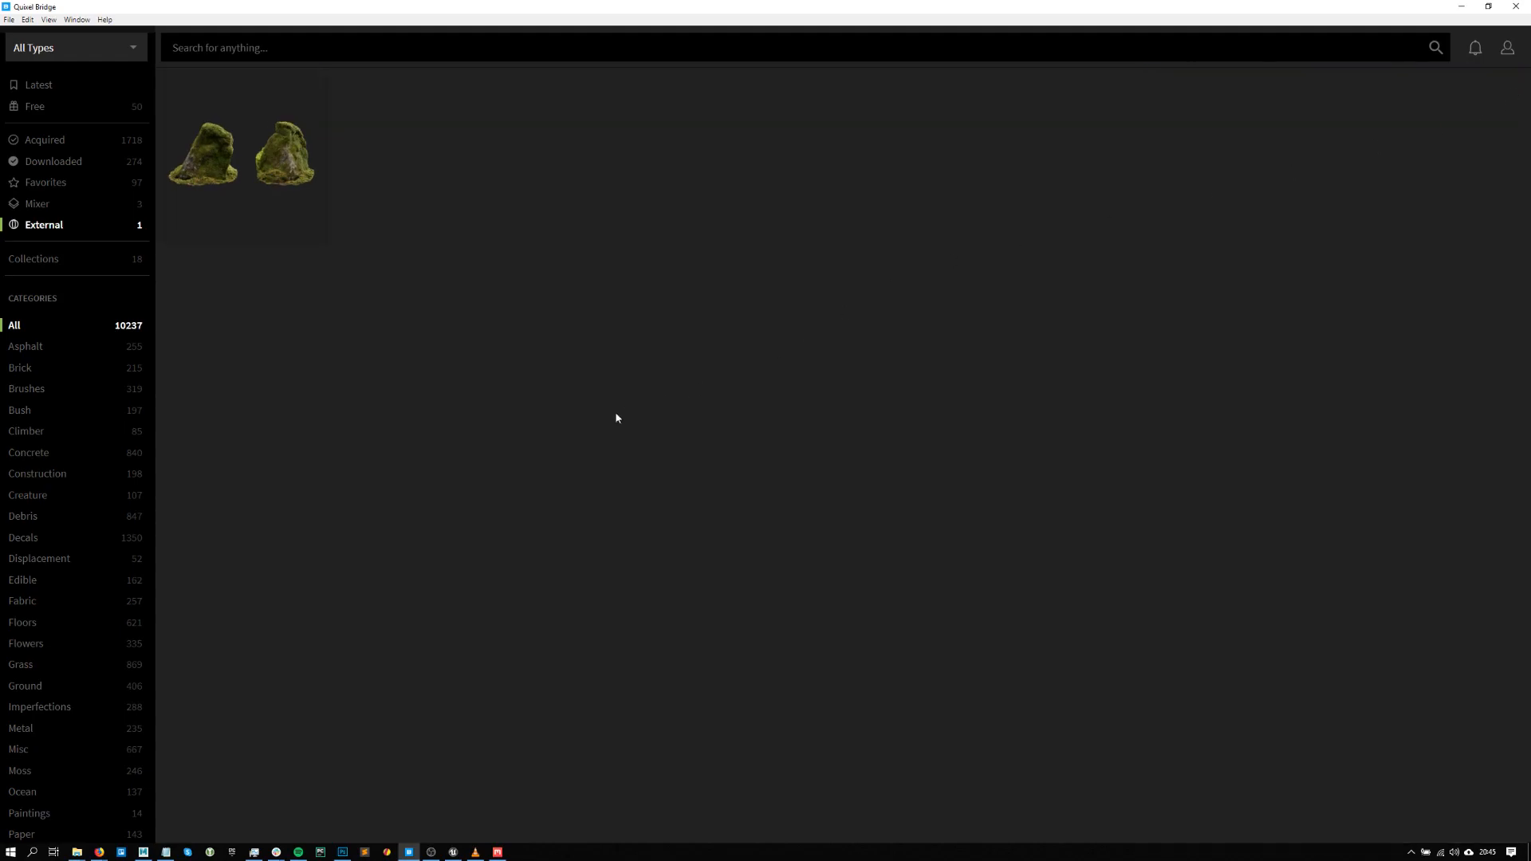
- Open the downloaded Granite Rock's folder and try to bring its LOD0 mesh into Bridge as a custom asset
left_click(77, 852)
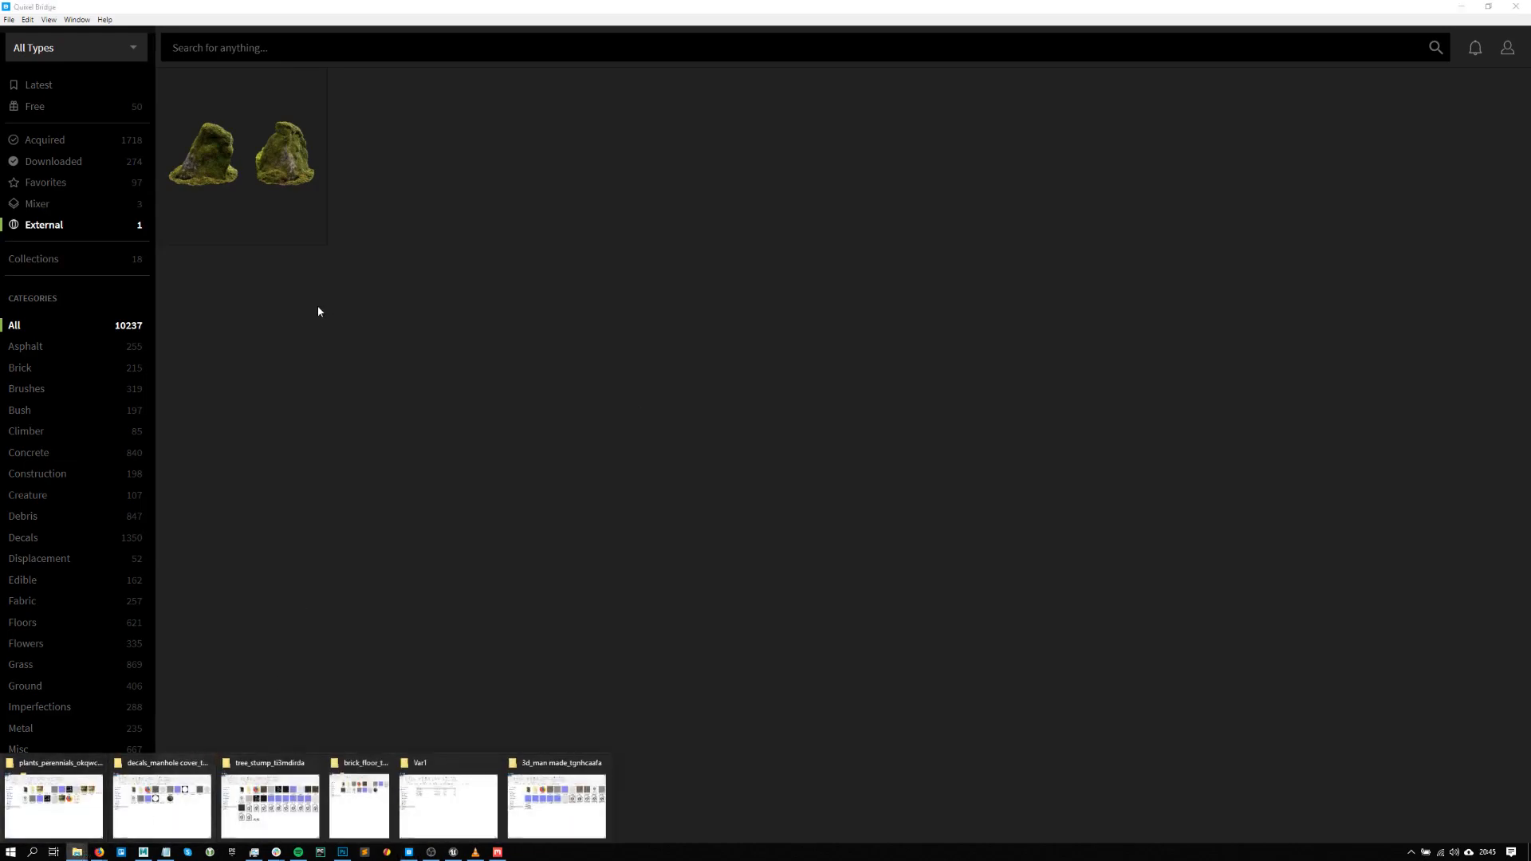
left_click(85, 160)
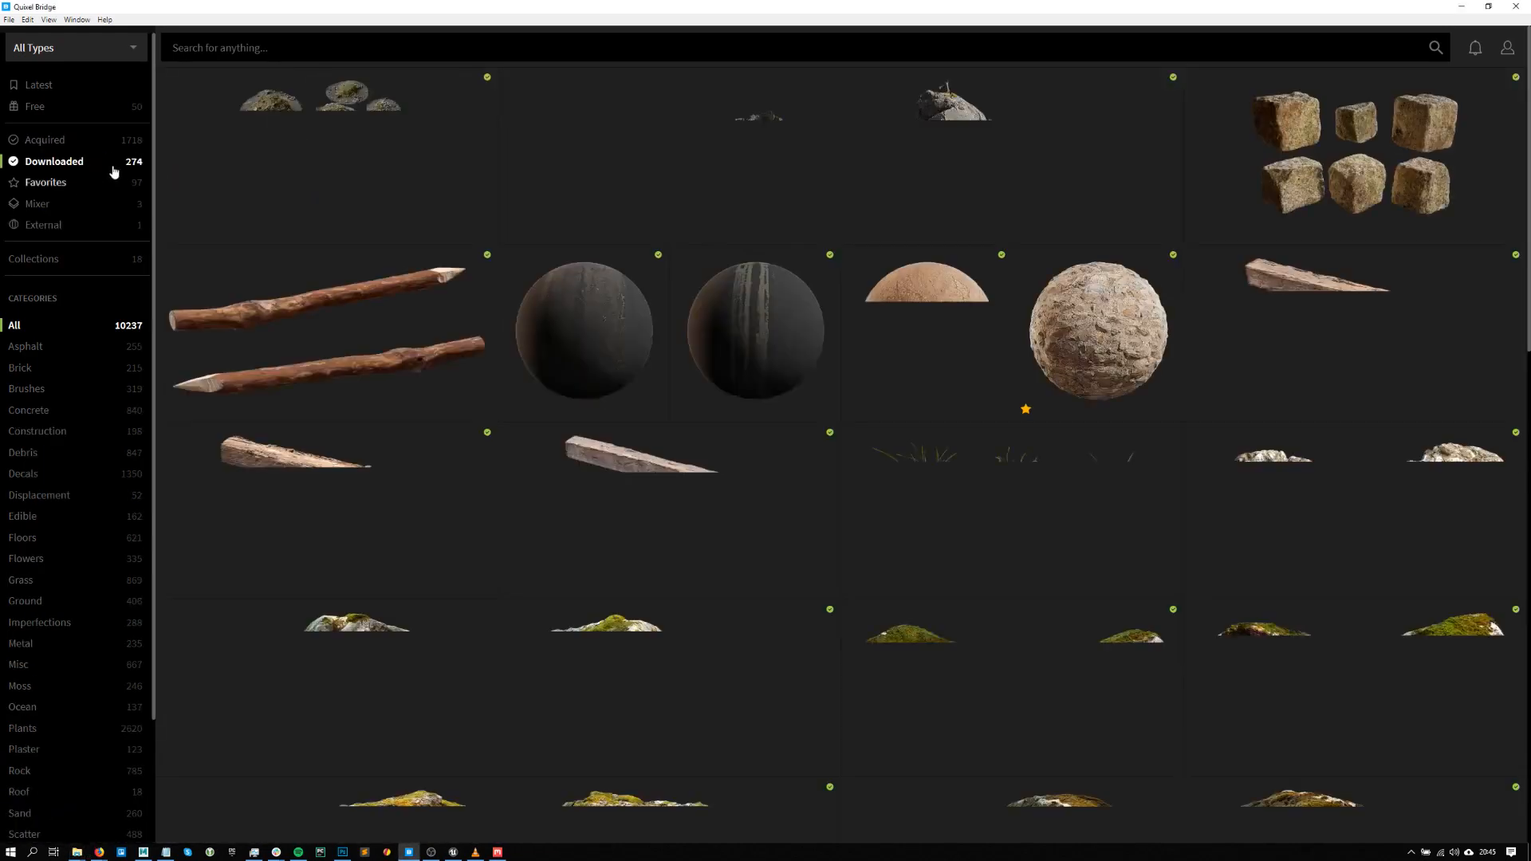
scroll(795, 328, "down", 3)
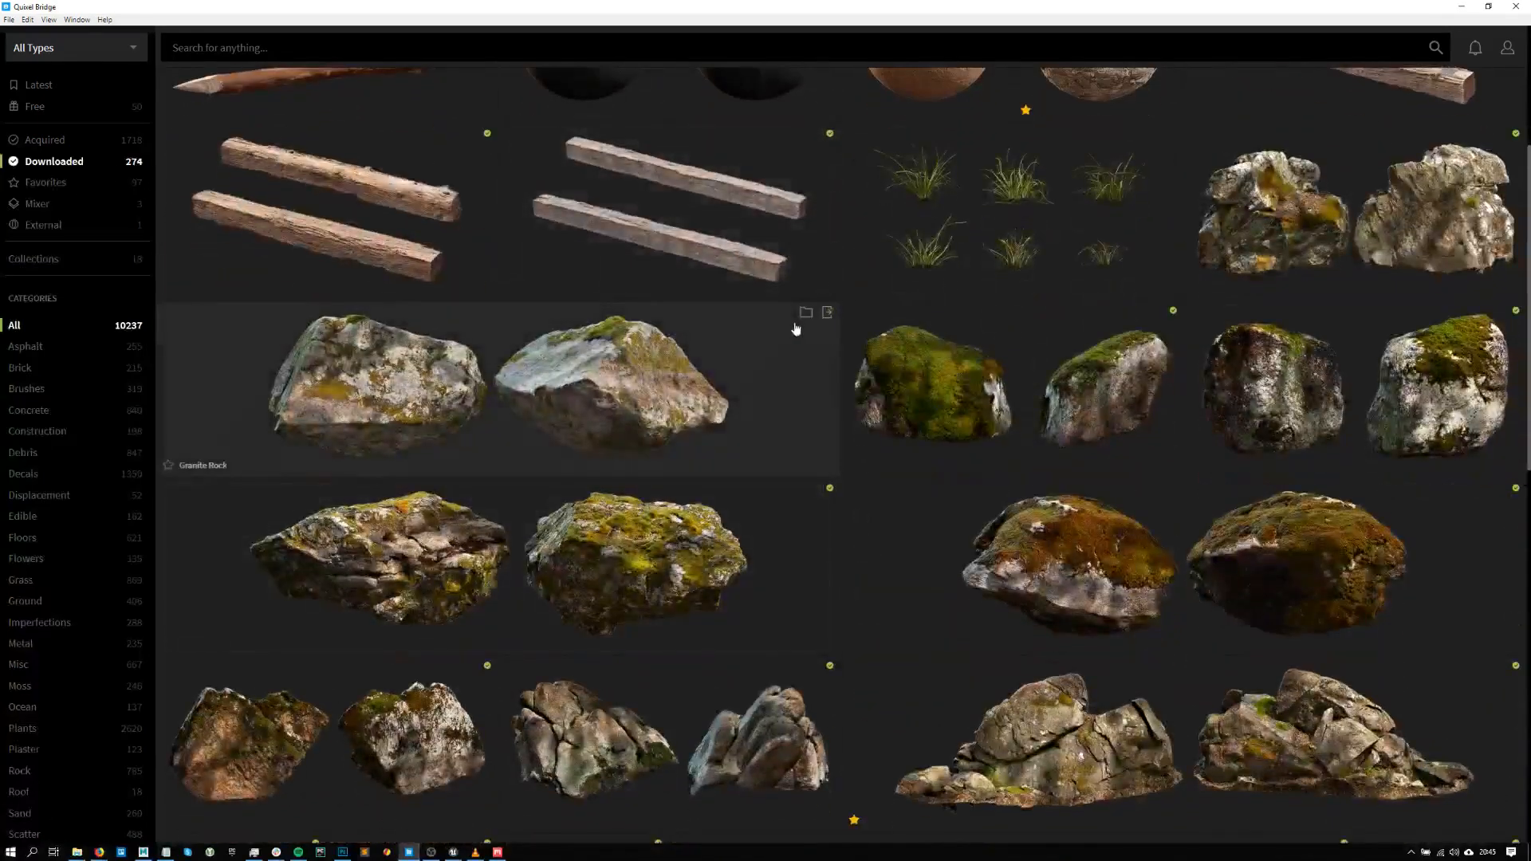
left_click(806, 312)
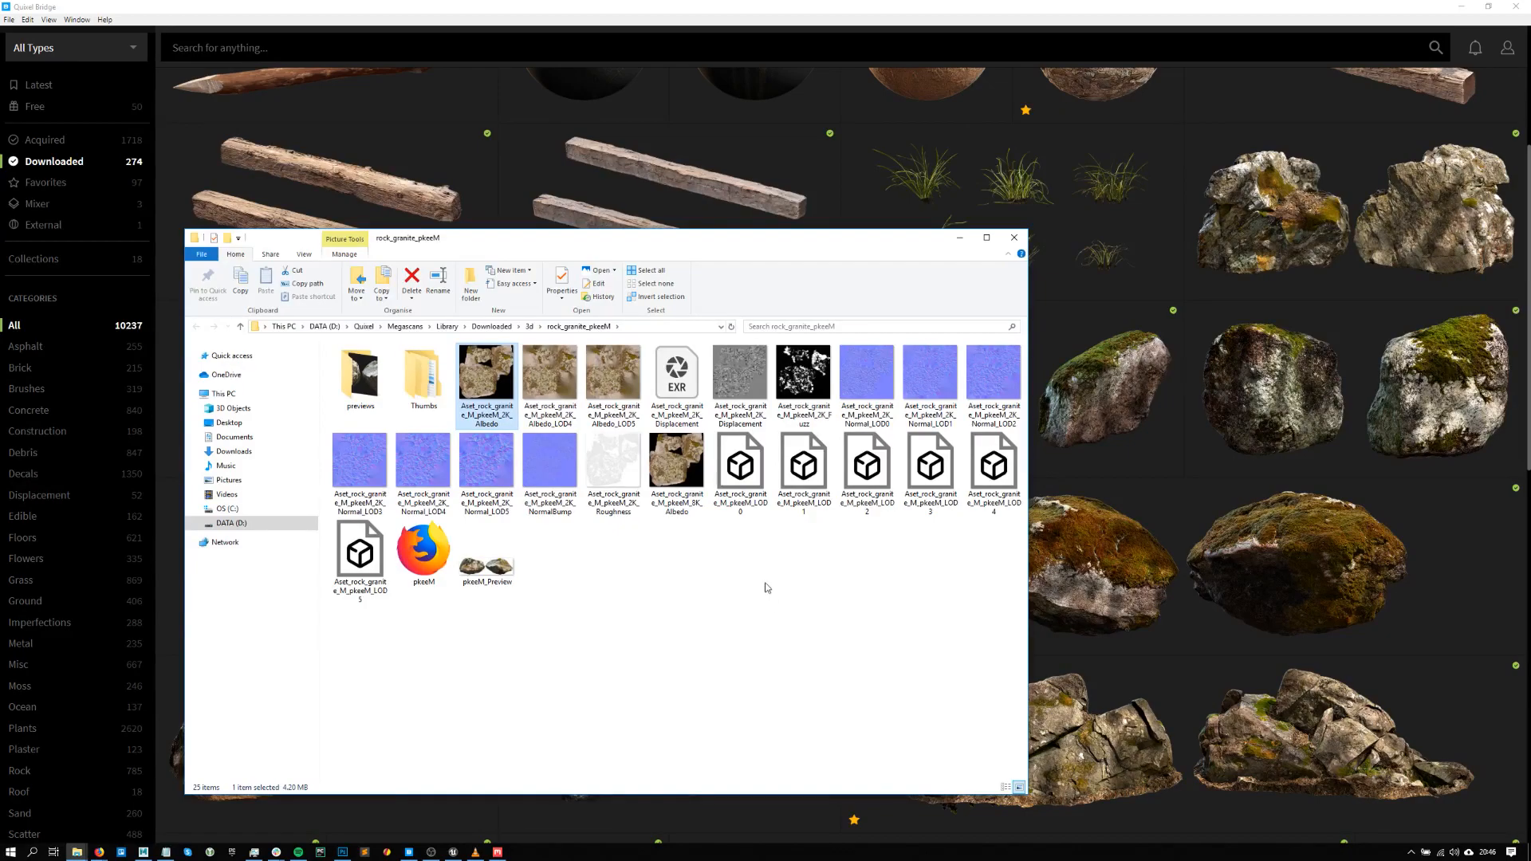
left_click_drag(667, 643, 757, 660)
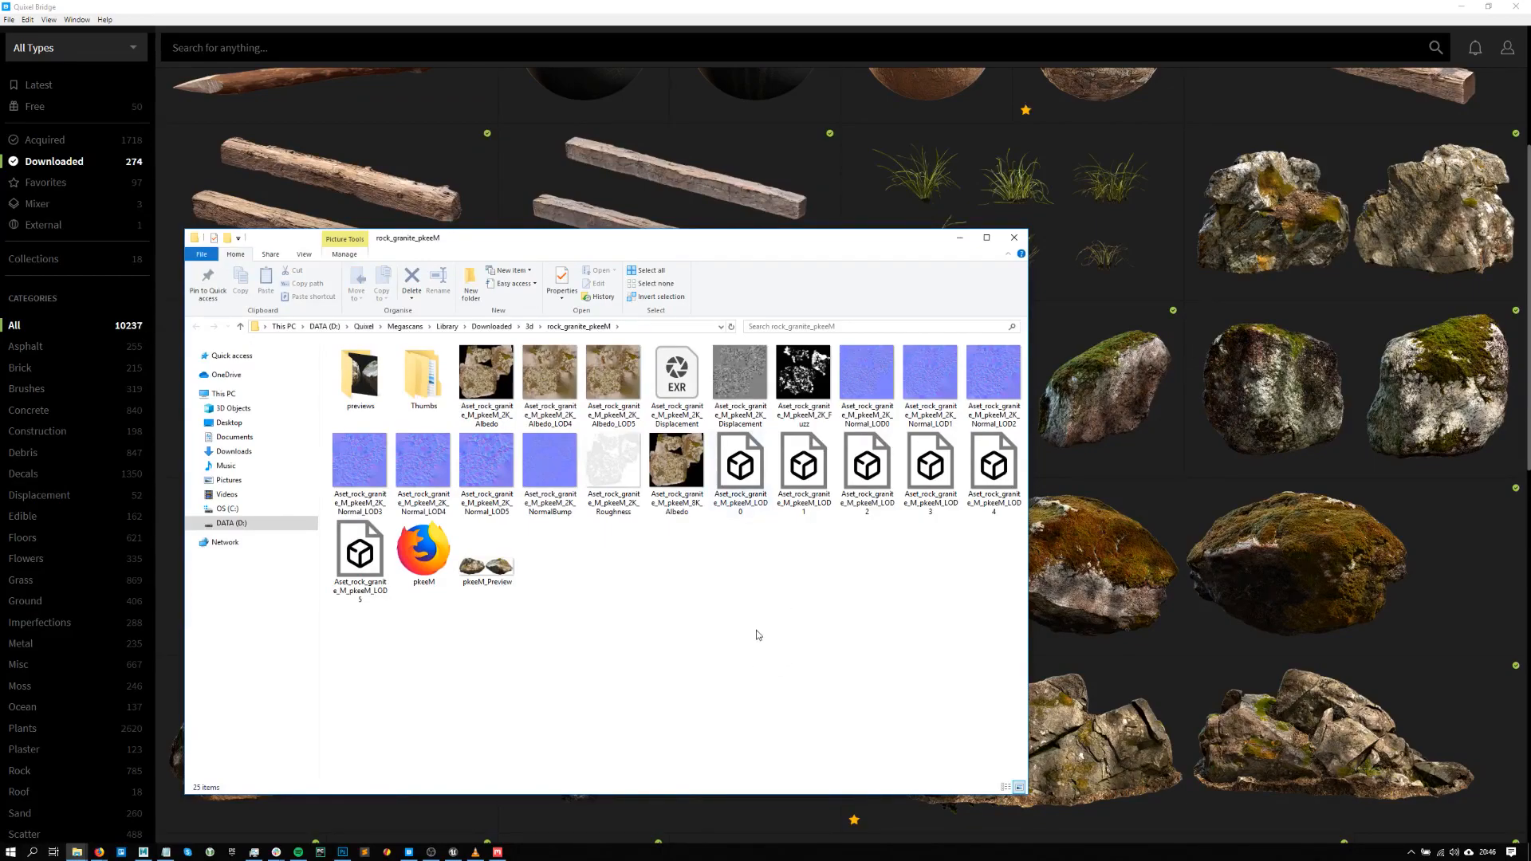
mouse_move(729, 563)
left_mouse_down()
mouse_move(735, 574)
mouse_move(735, 560)
left_mouse_up()
left_click_drag(748, 505, 1122, 199)
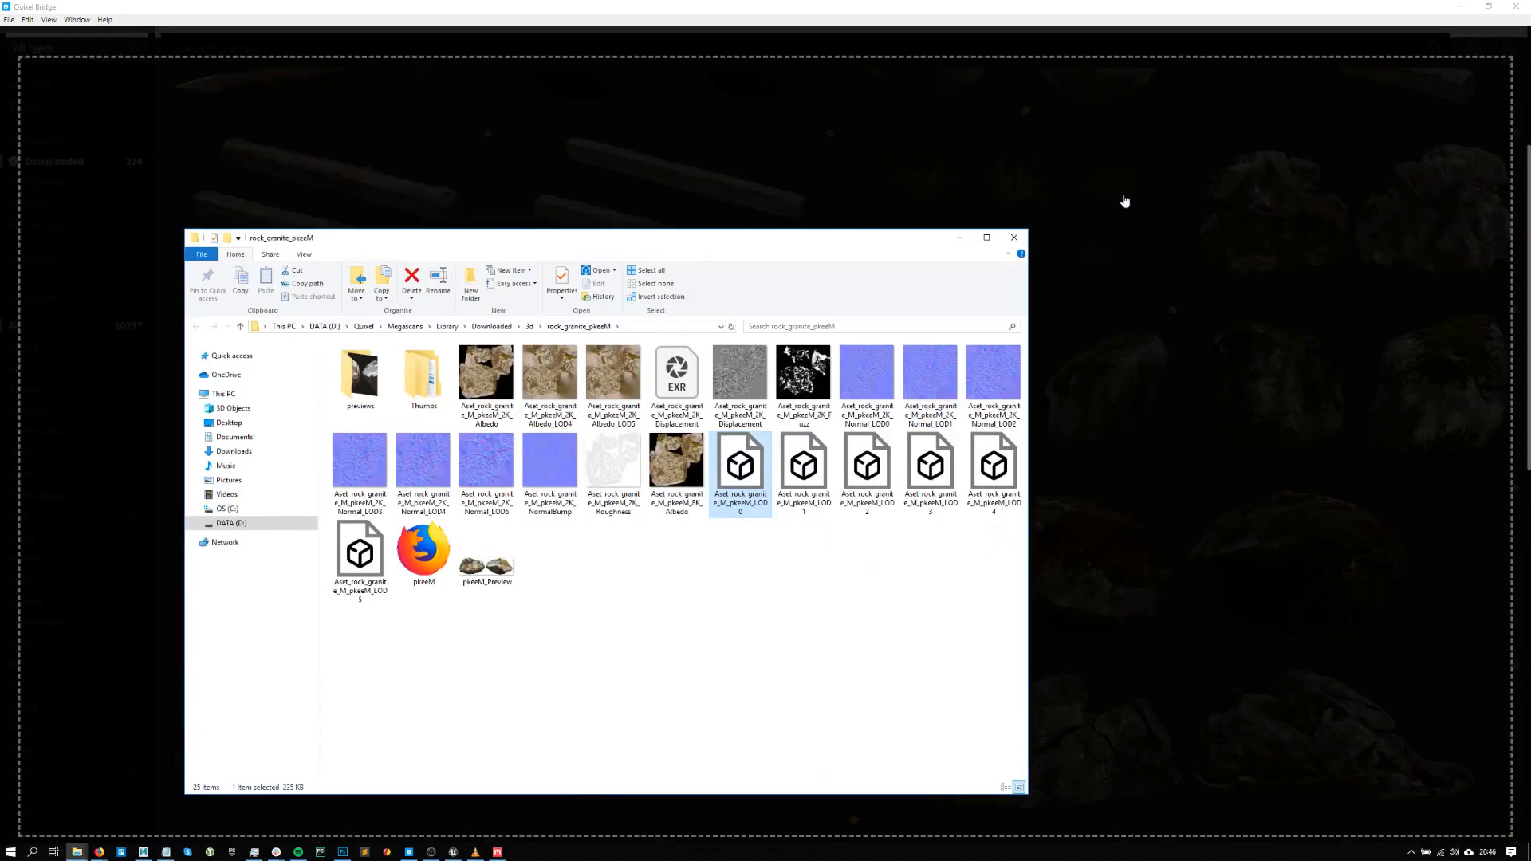
left_click(937, 6)
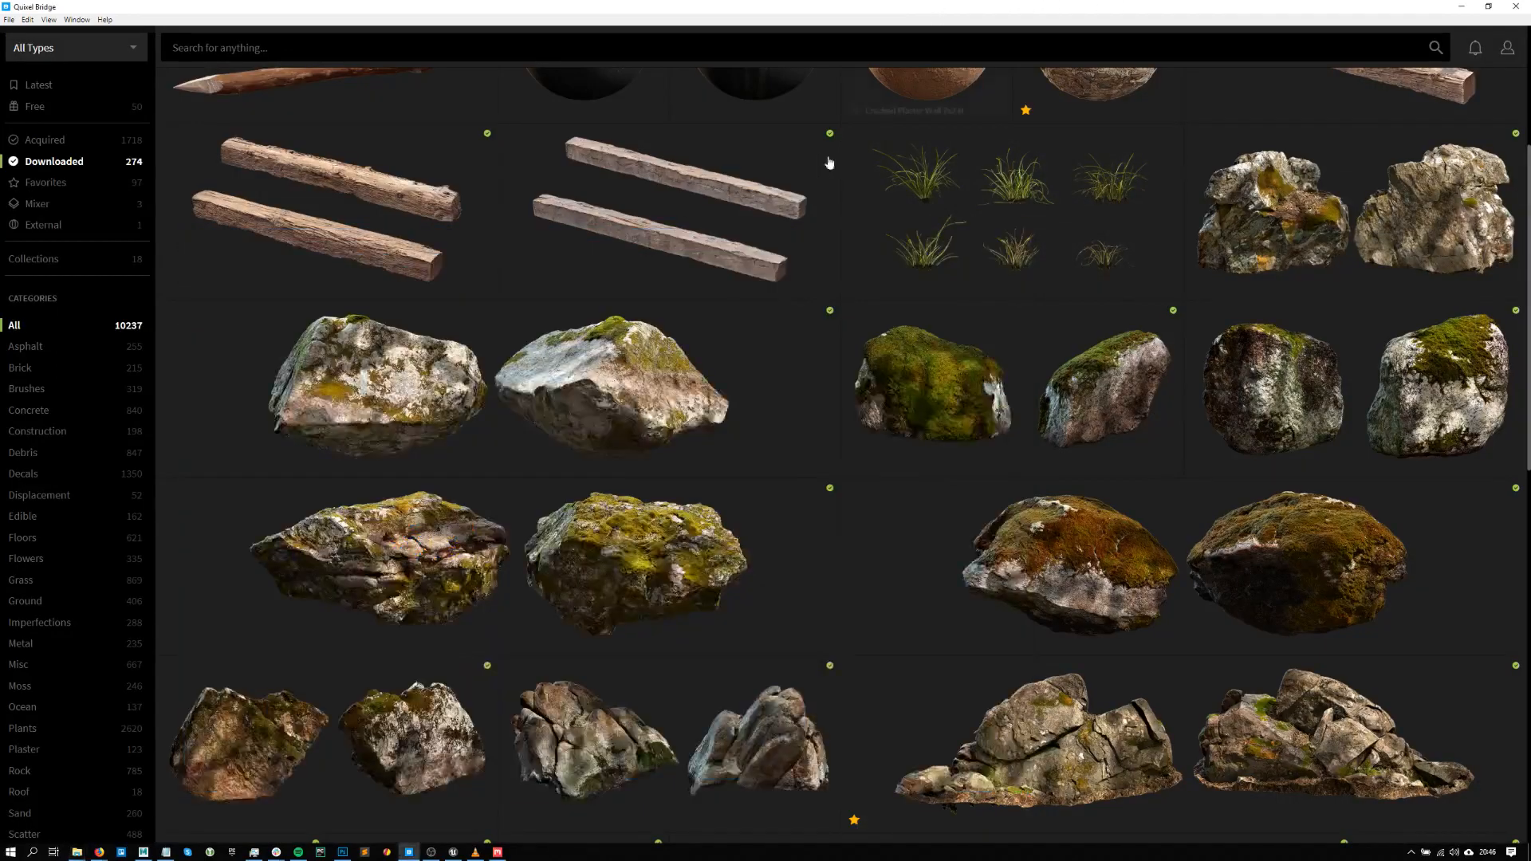
- View the Mixer and External sections, try importing the LOD0 mesh from rock_granite_pkeeM into External, and minimize the folder
left_click(42, 205)
left_click(71, 228)
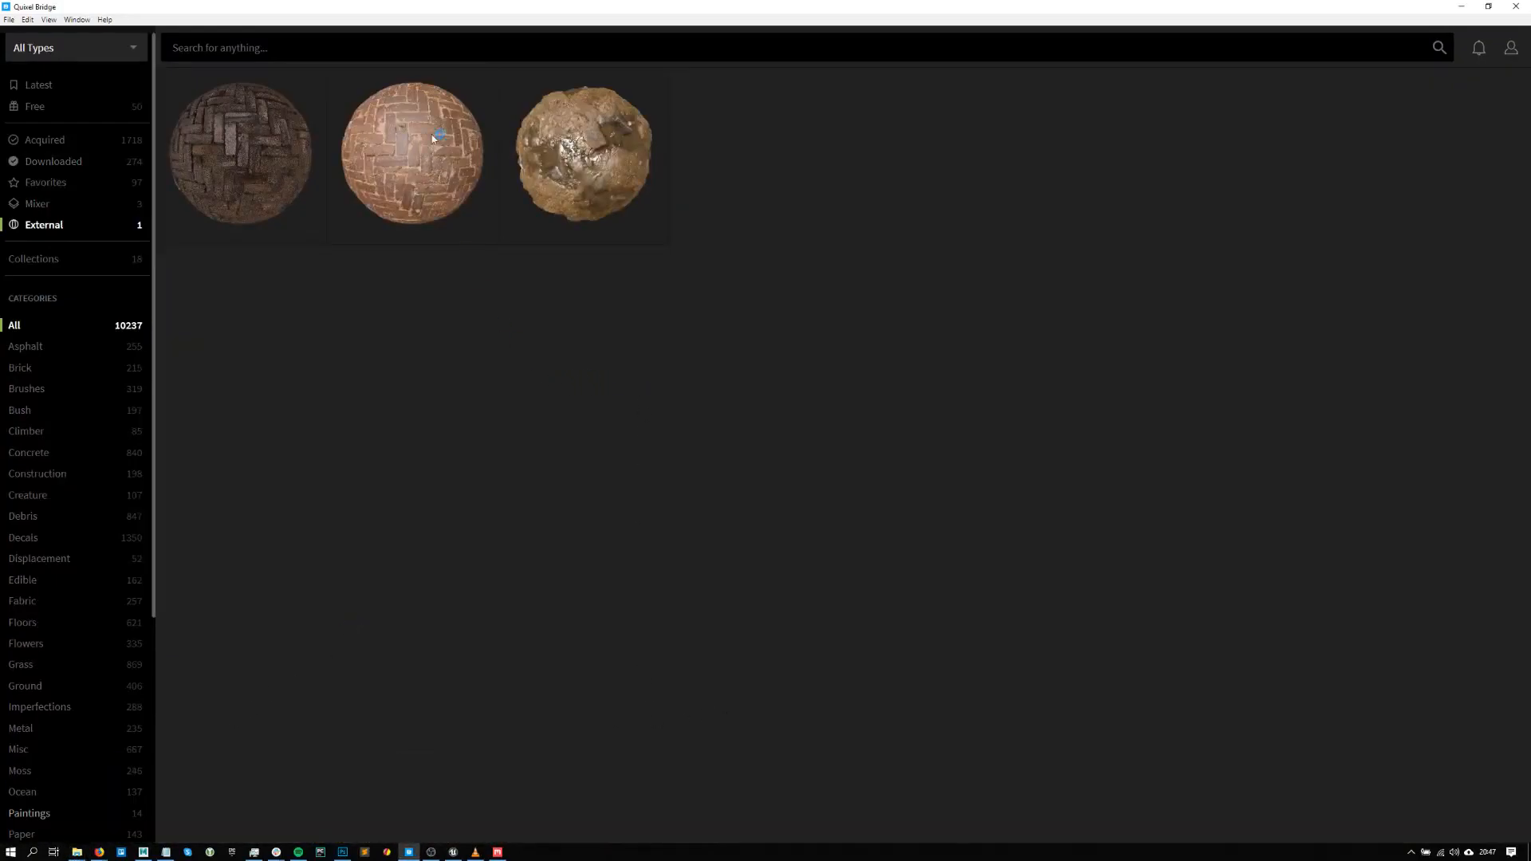
mouse_move(77, 852)
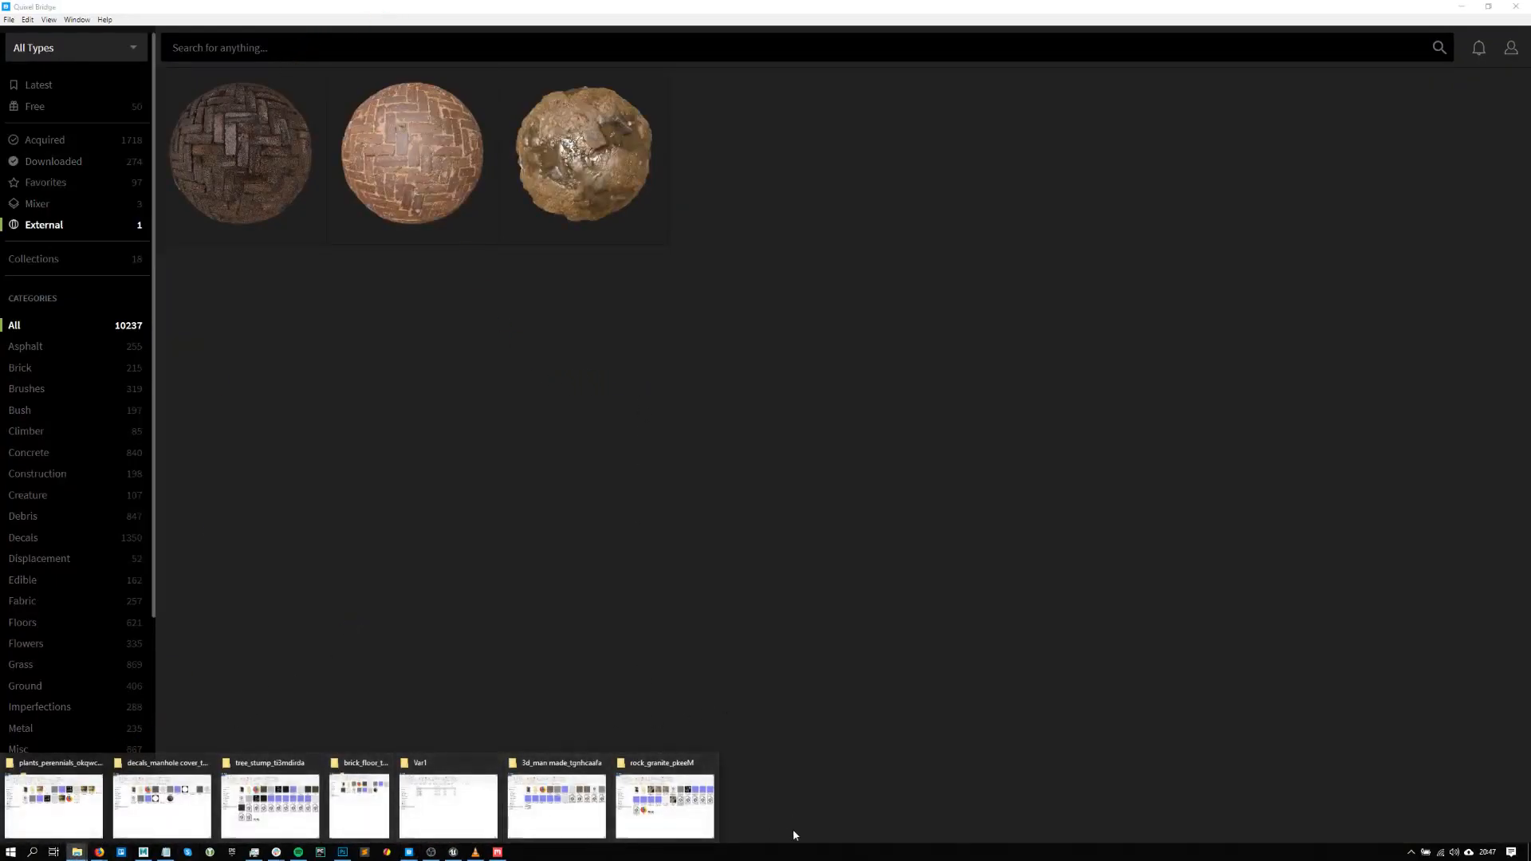
left_click(684, 827)
left_click_drag(812, 233, 907, 193)
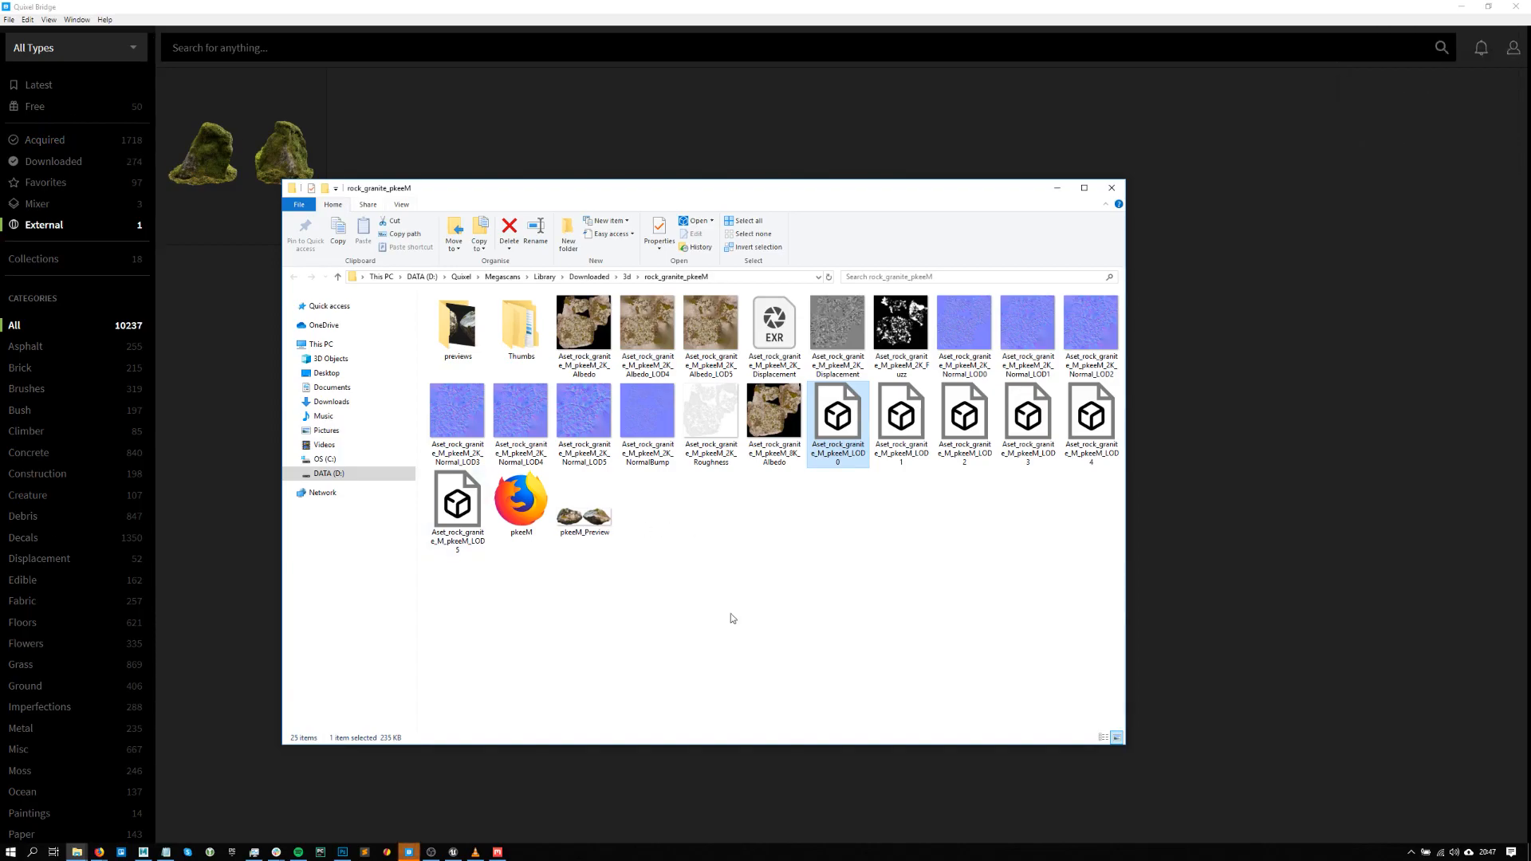
left_click_drag(852, 420, 1186, 287)
left_click(1057, 188)
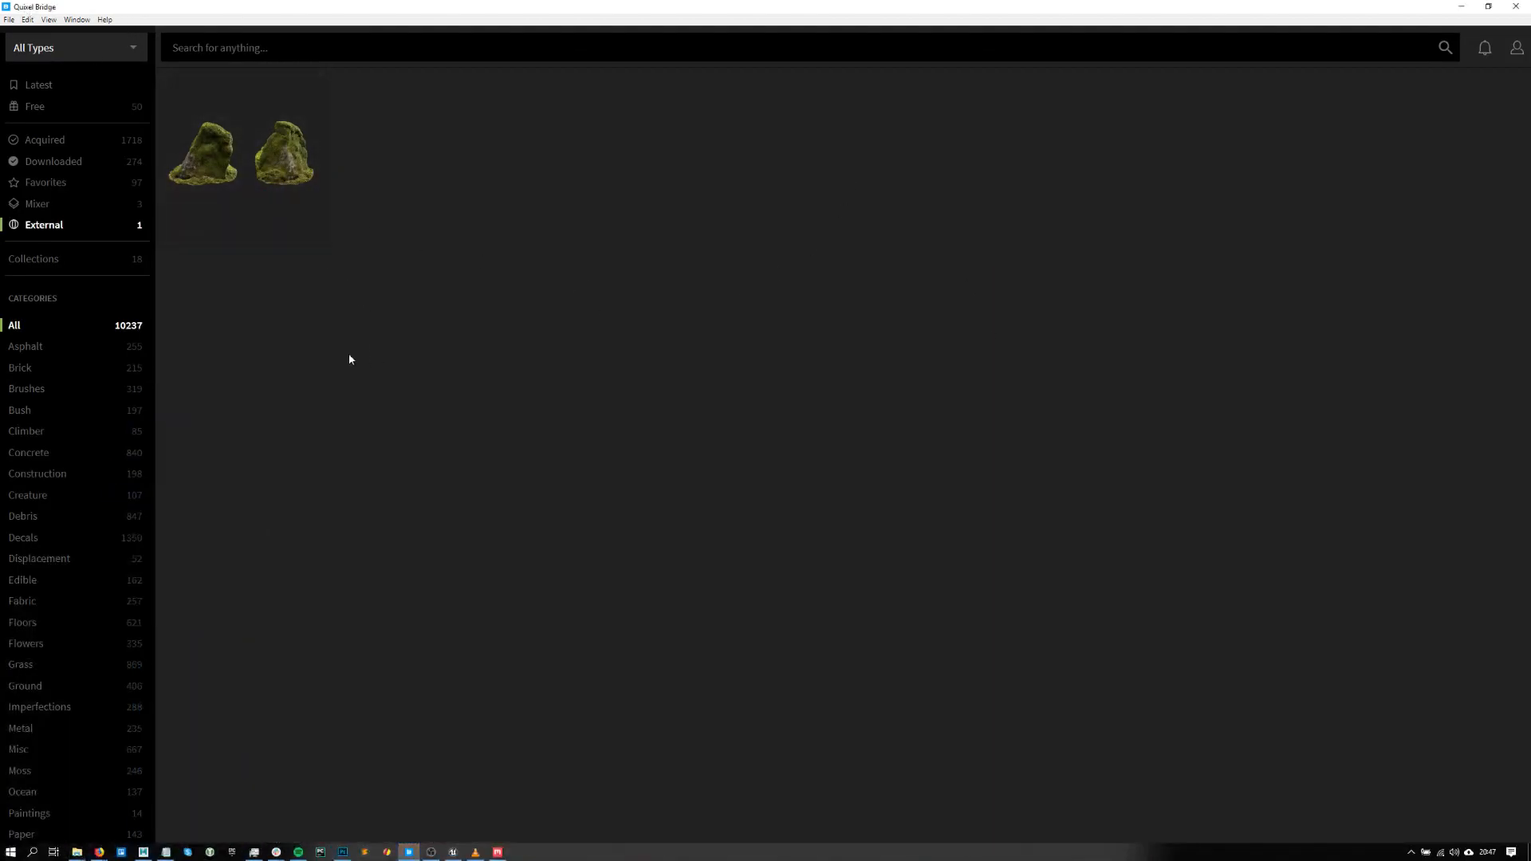
- Search the computer for Bridge, choose Bridge-Dev, and view Bridge's help options
key("super")
type("Bridge")
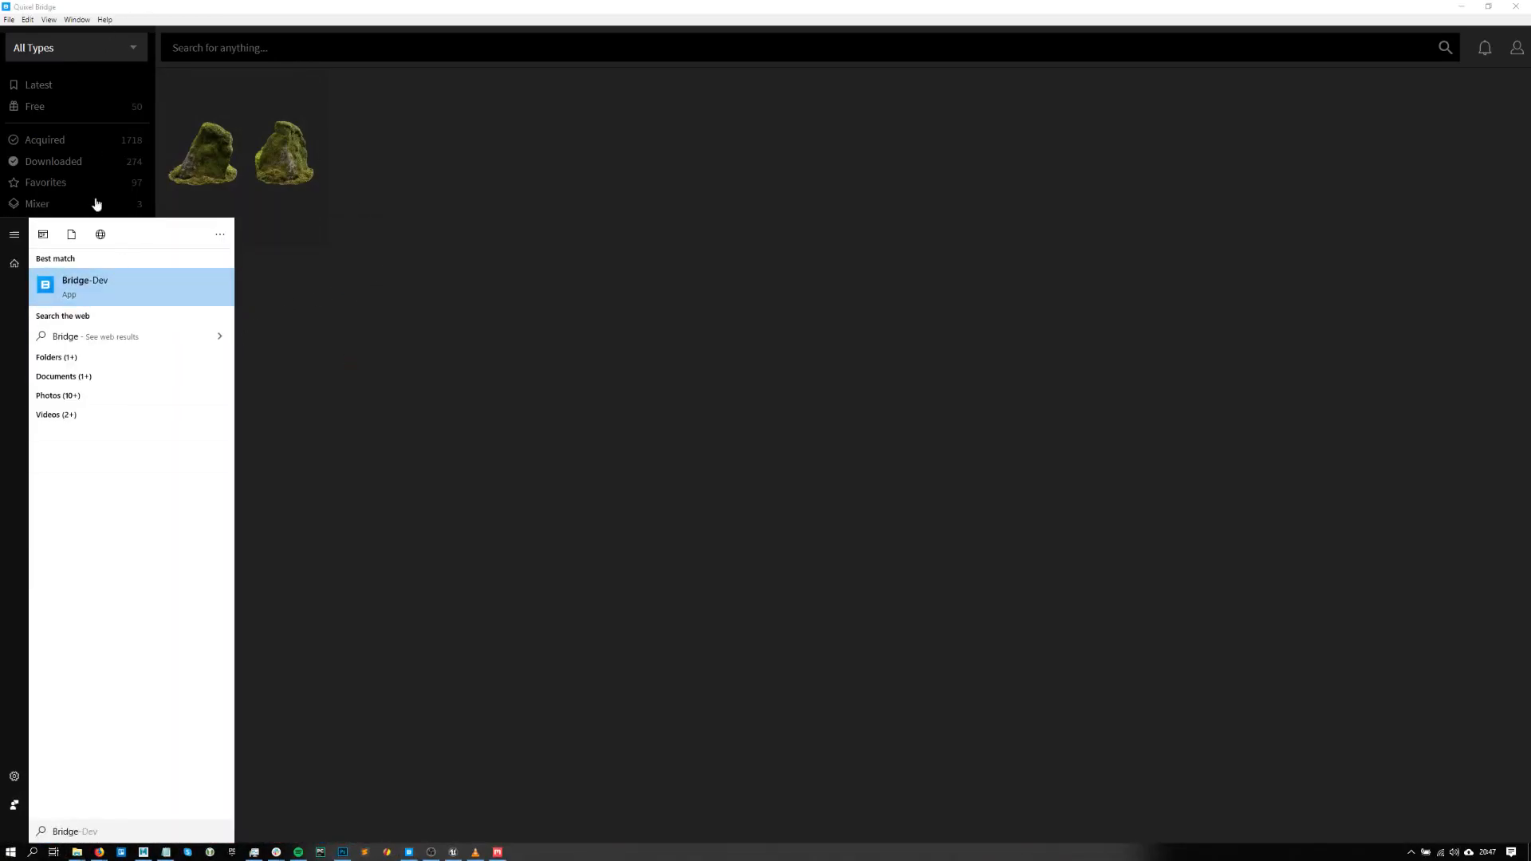
left_click(99, 283)
left_click(105, 19)
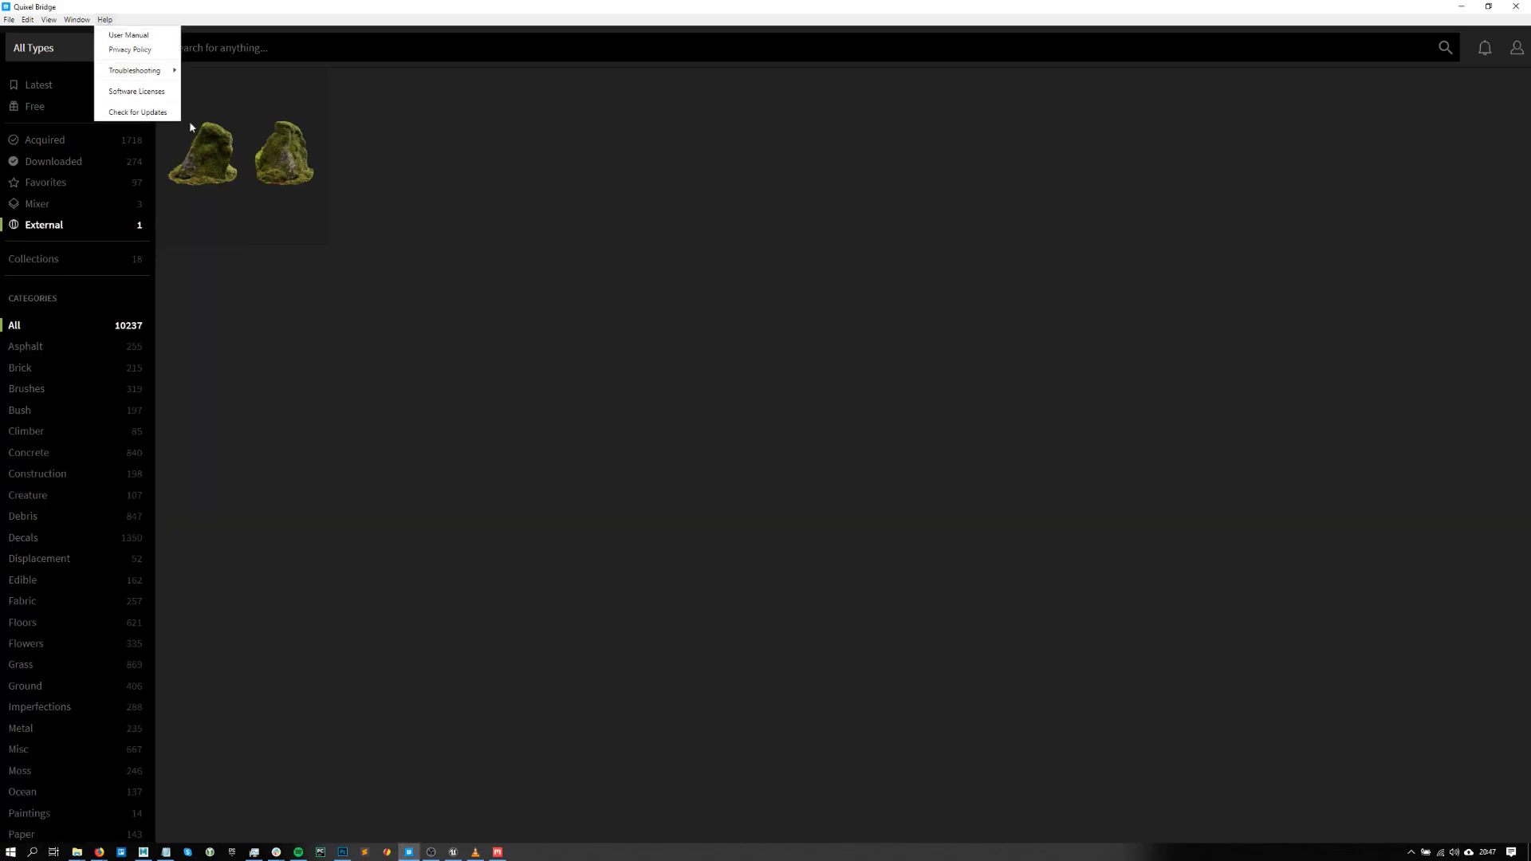
- Review the external Rock asset's Unreal Engine export settings and try to export it
left_click(496, 256)
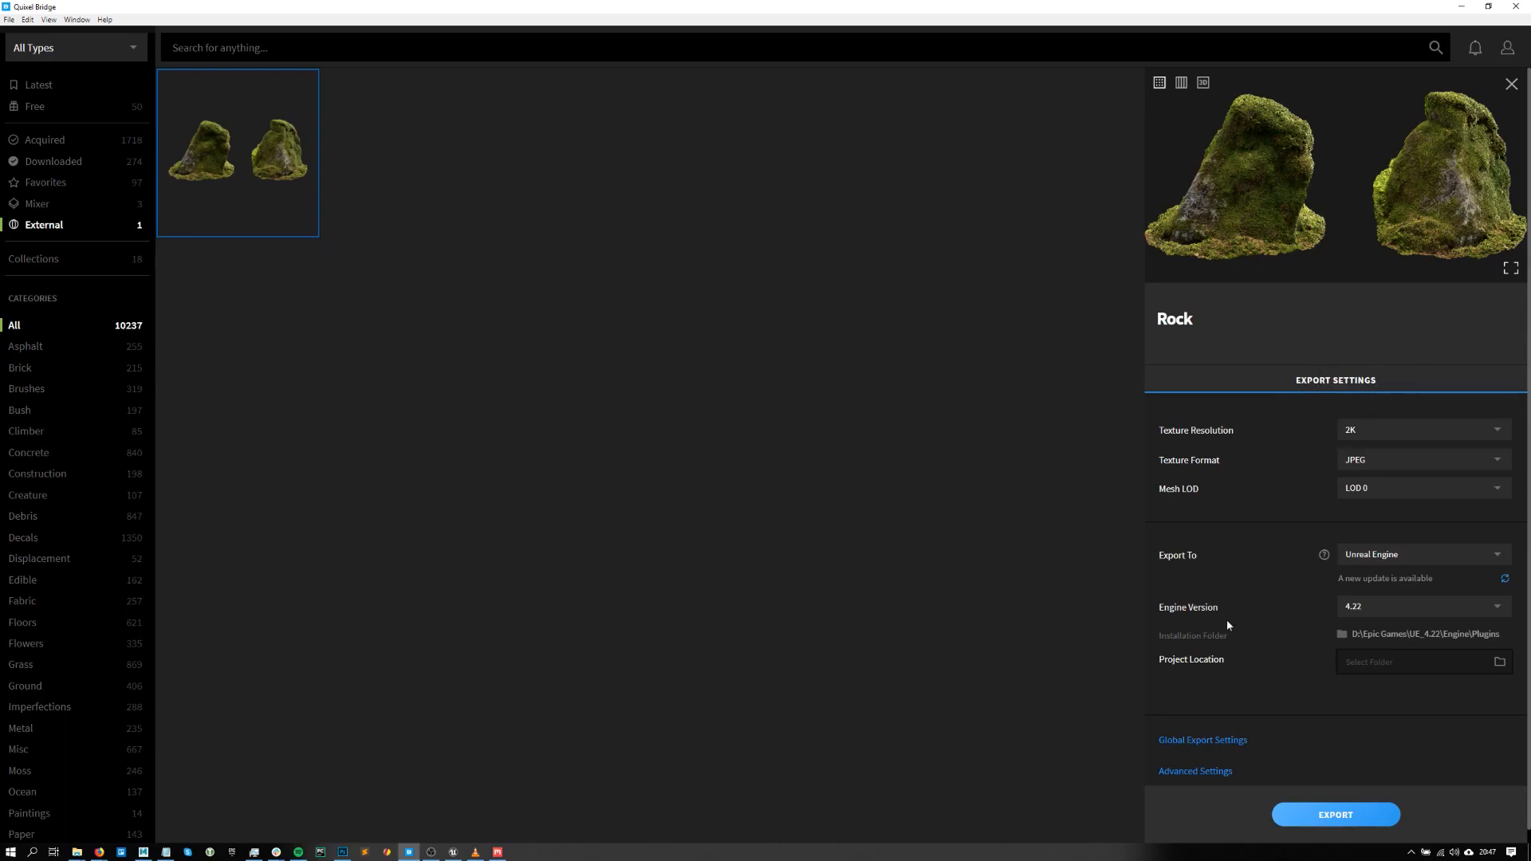
scroll(1228, 611, "down", 1)
left_click(1328, 815)
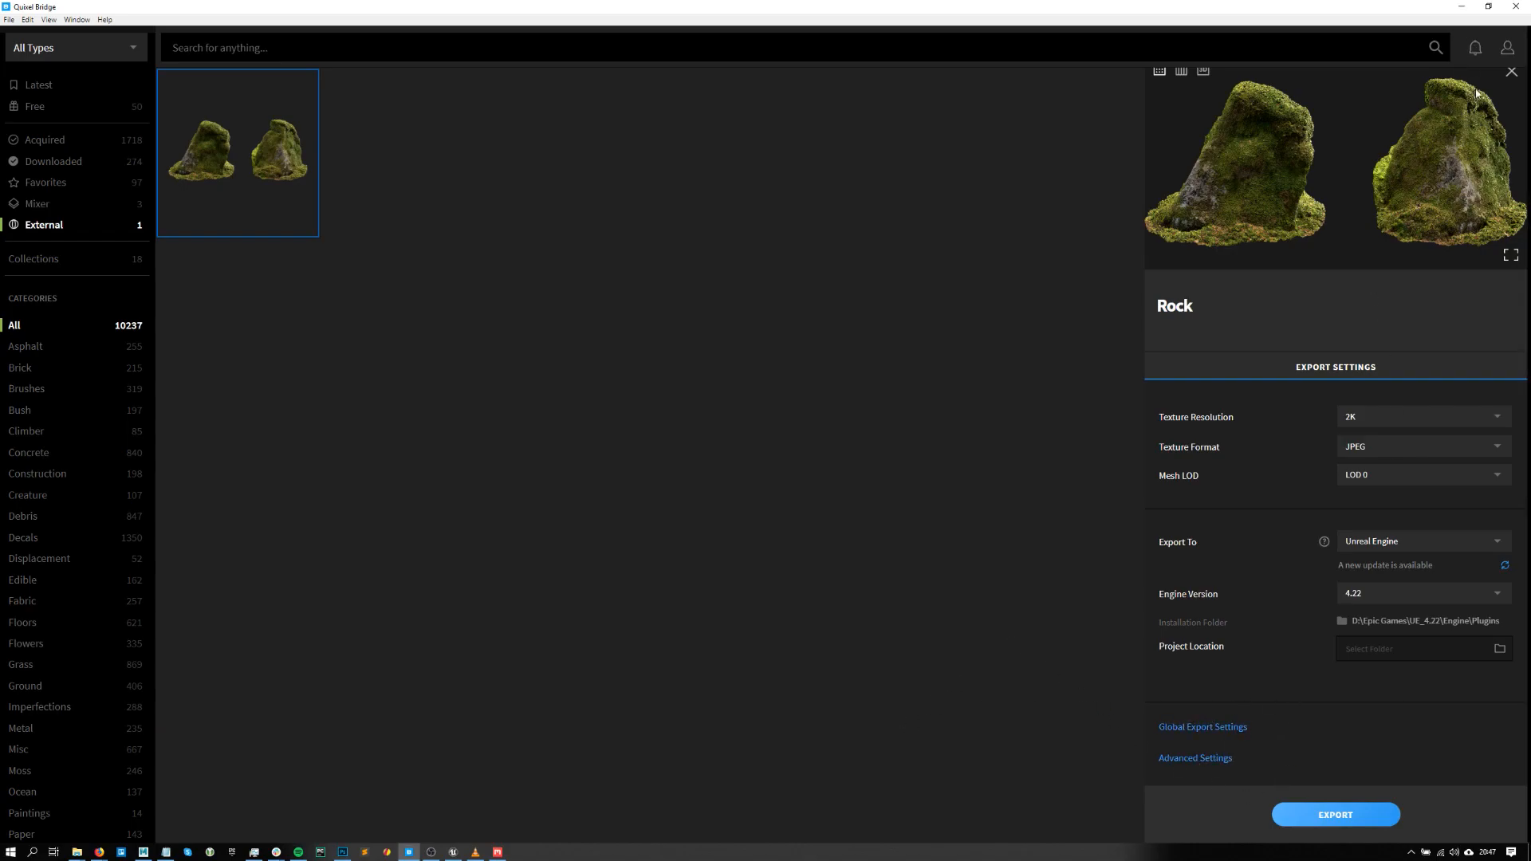
- Minimize Bridge, look around the framed wall scene in Unreal Engine, and return to Bridge
left_click(1461, 11)
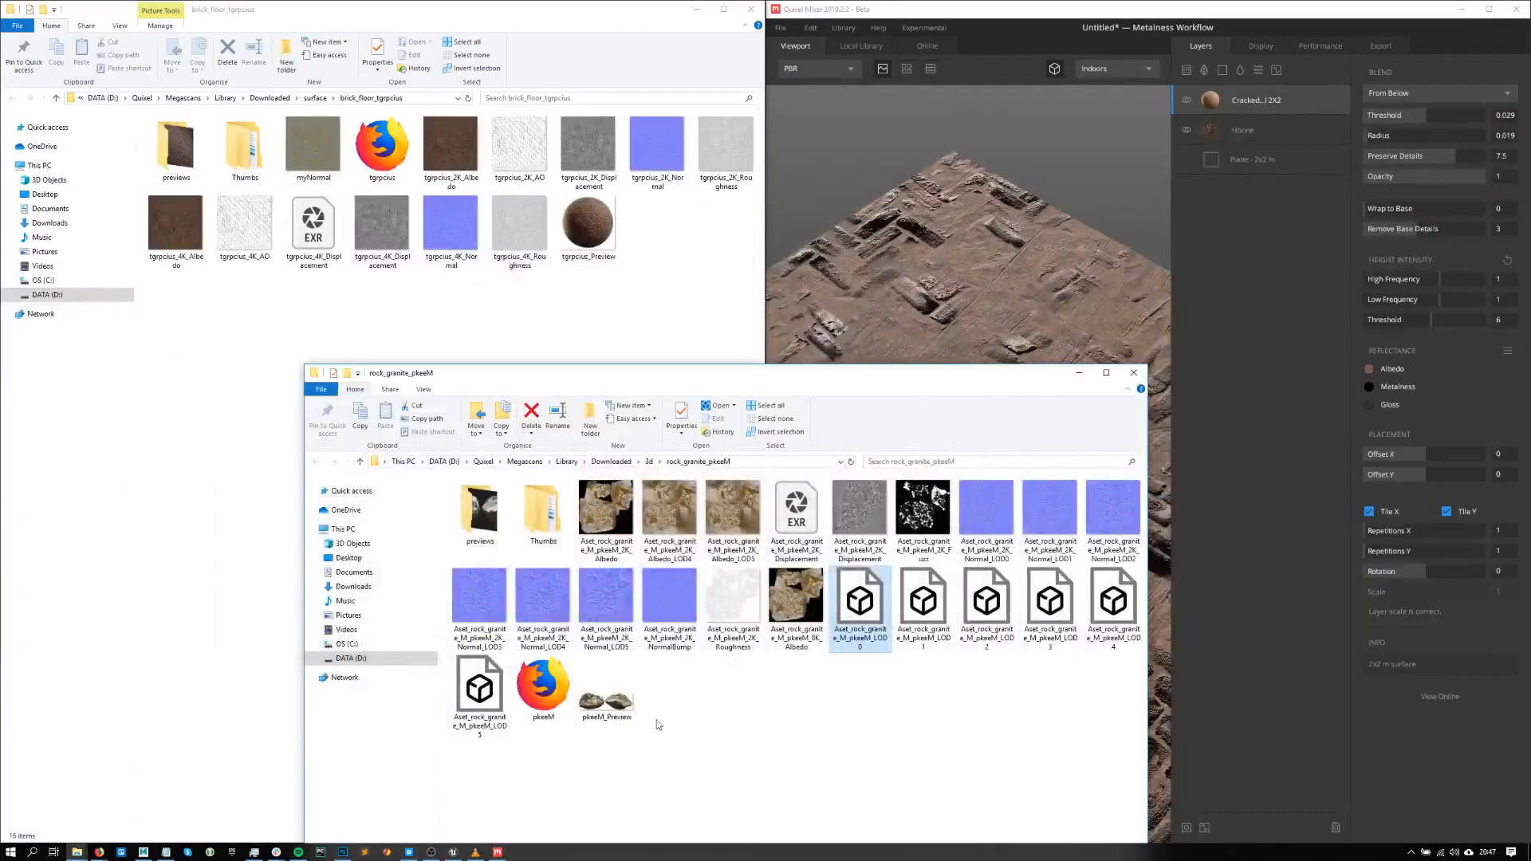
mouse_move(452, 856)
left_click(446, 810)
scroll(551, 511, "down", 5)
mouse_move(559, 479)
right_mouse_down()
mouse_move(590, 478)
mouse_move(578, 499)
right_mouse_up()
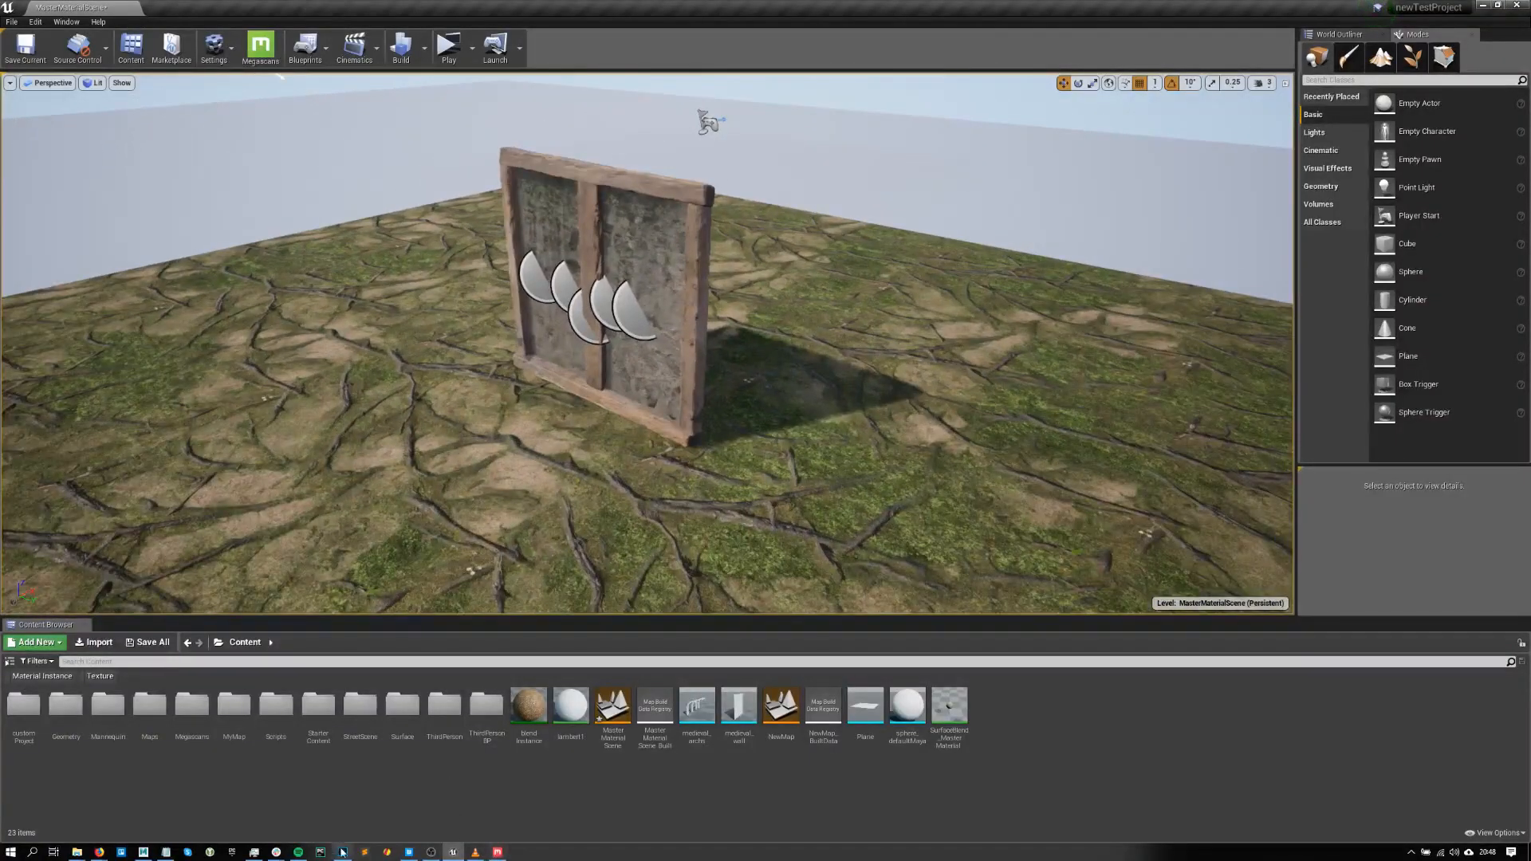
left_click(408, 852)
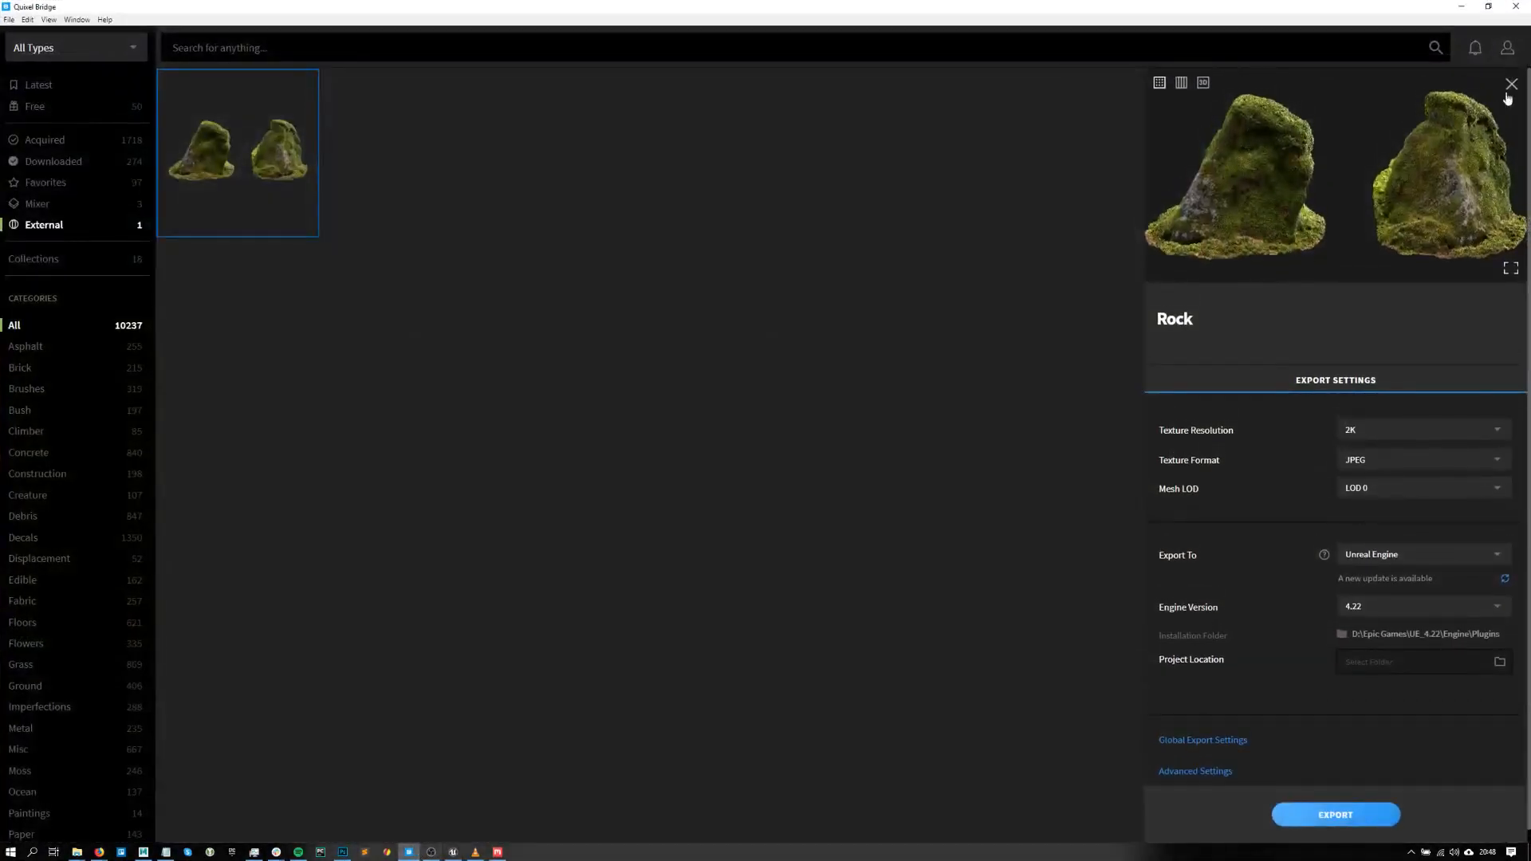
- Reopen the Rock asset's export settings and review the available texture resolution, mesh LOD and engine version options
left_click(1511, 86)
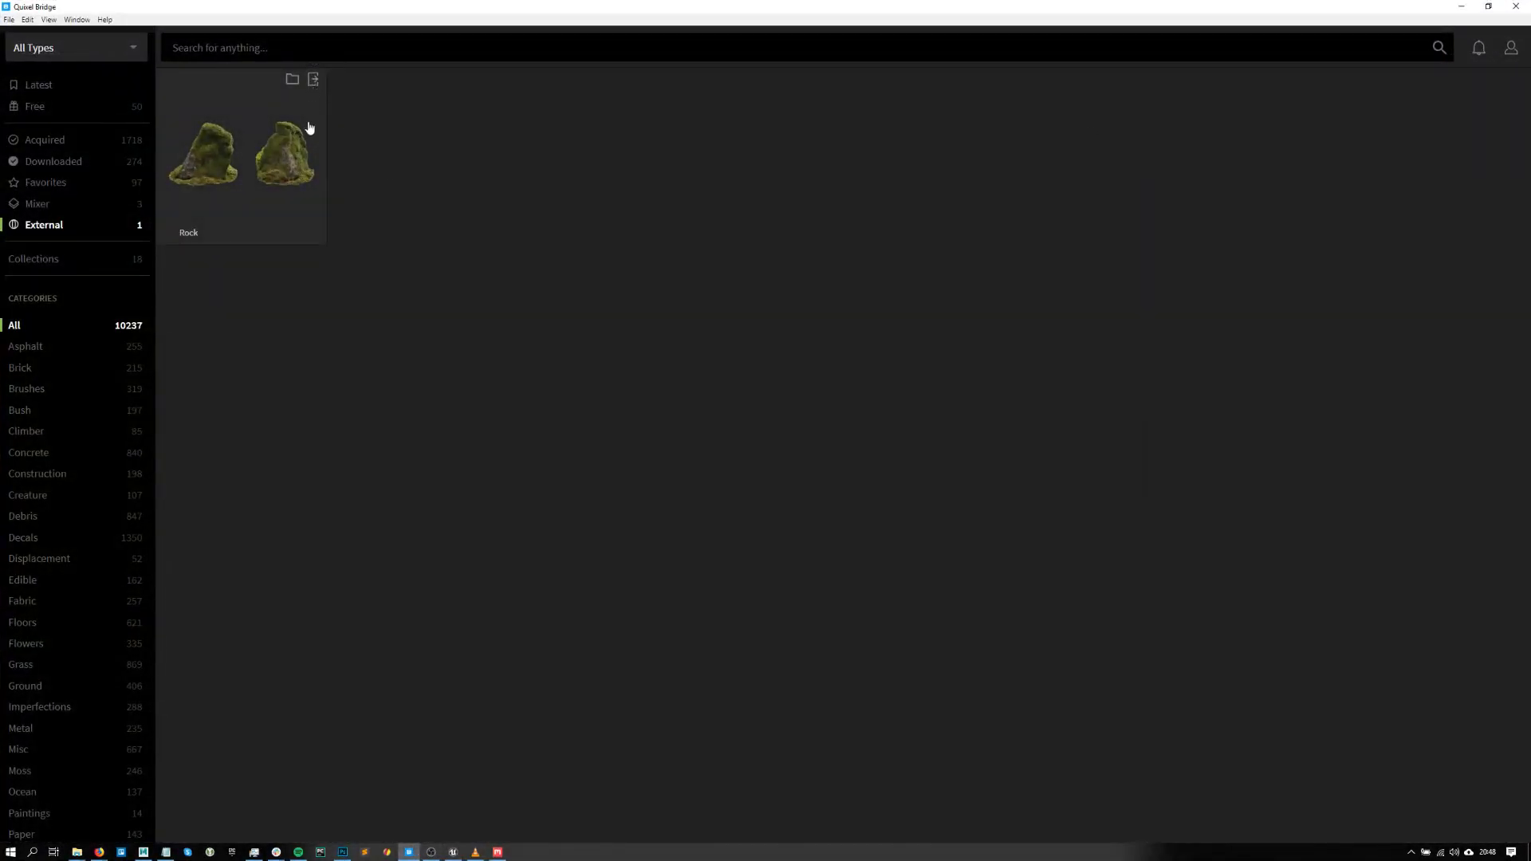
left_click(1408, 432)
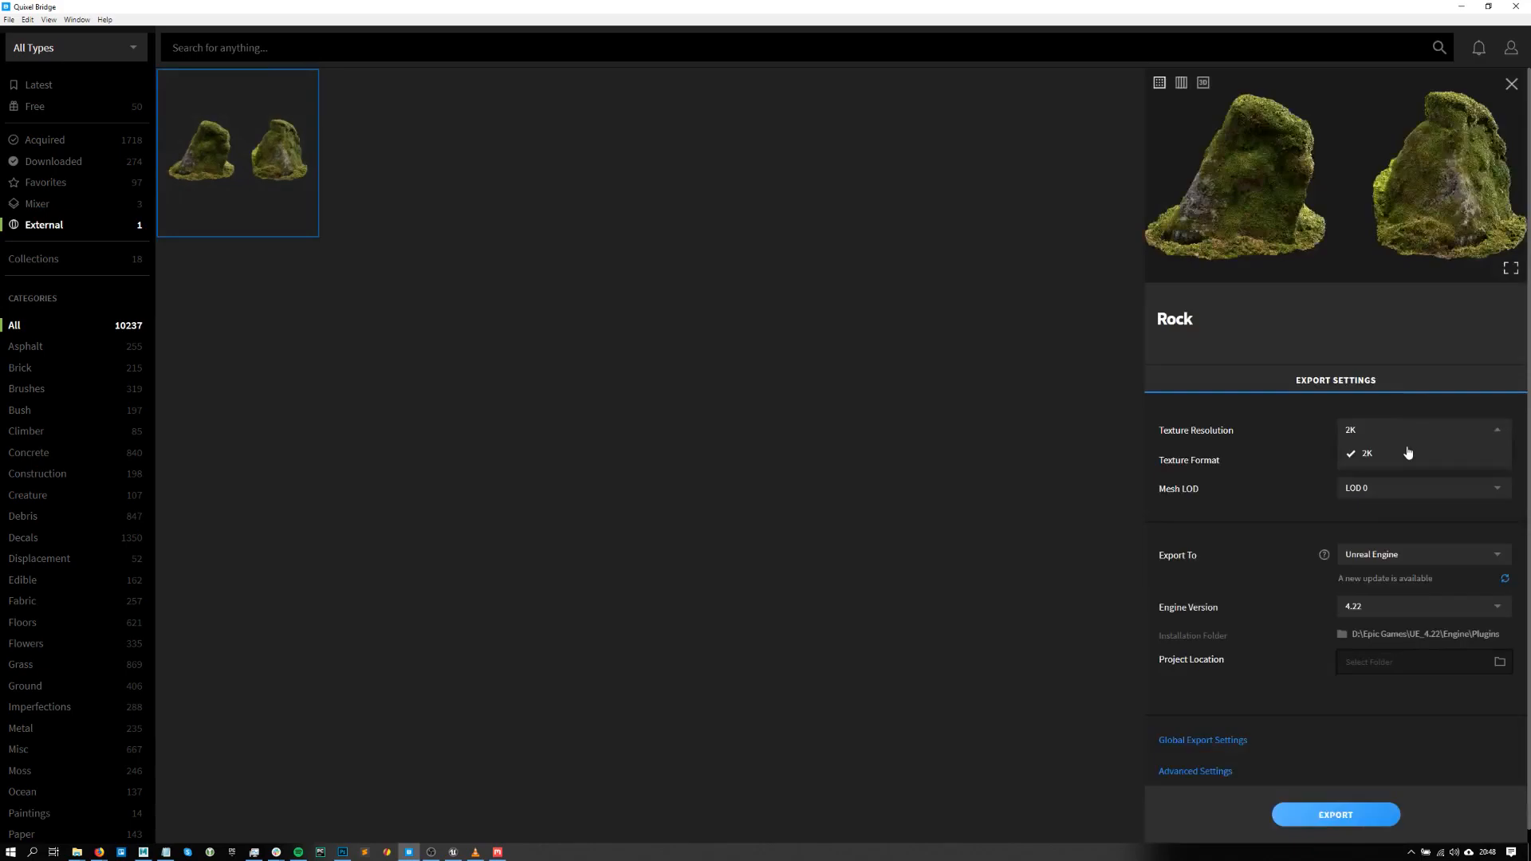
left_click(1405, 455)
left_click(1405, 487)
left_click(1391, 513)
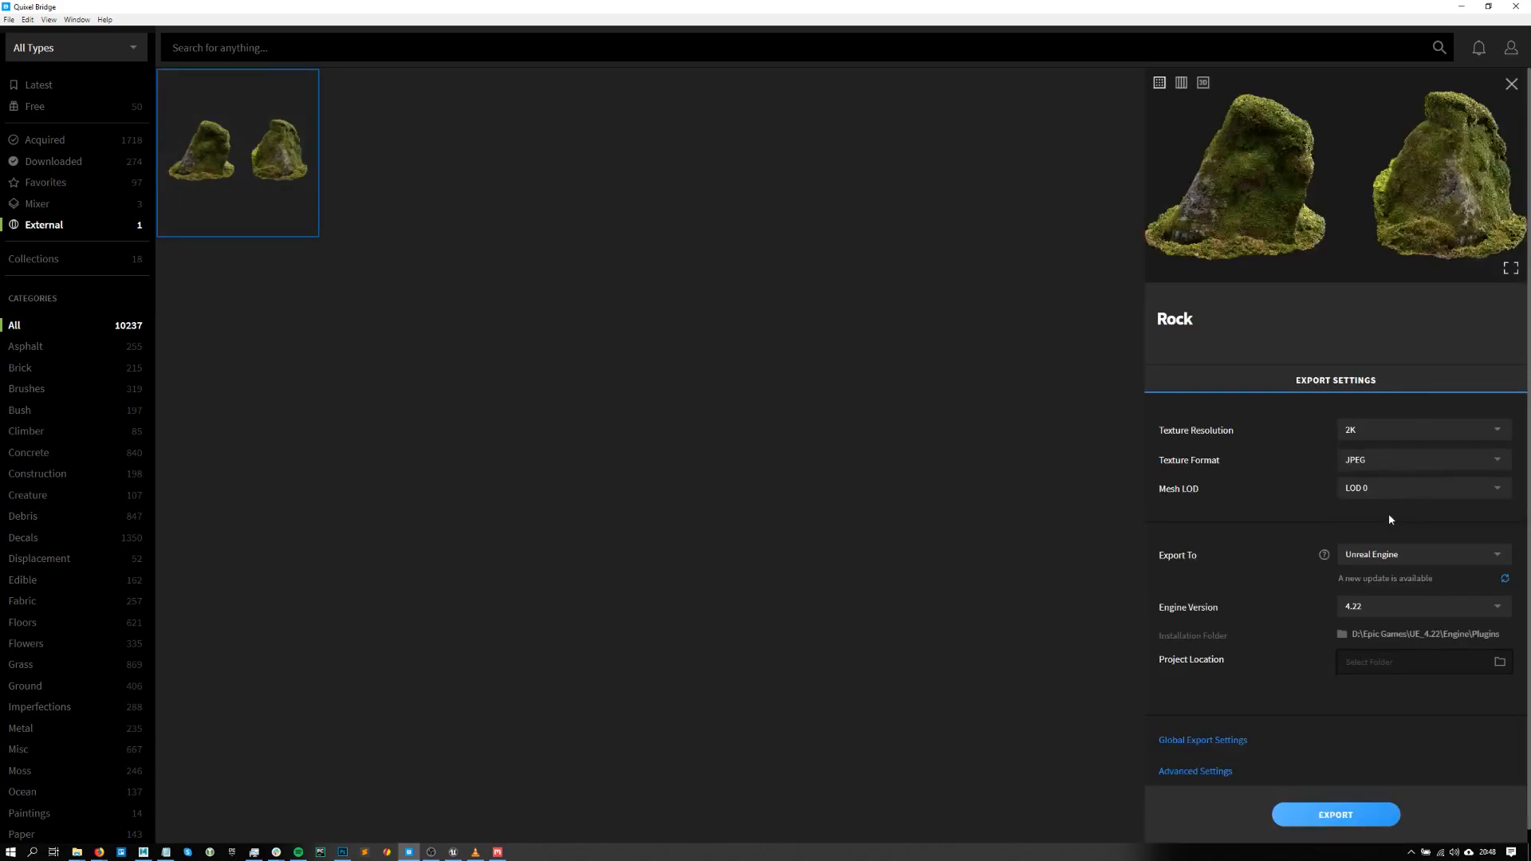
left_click(1374, 612)
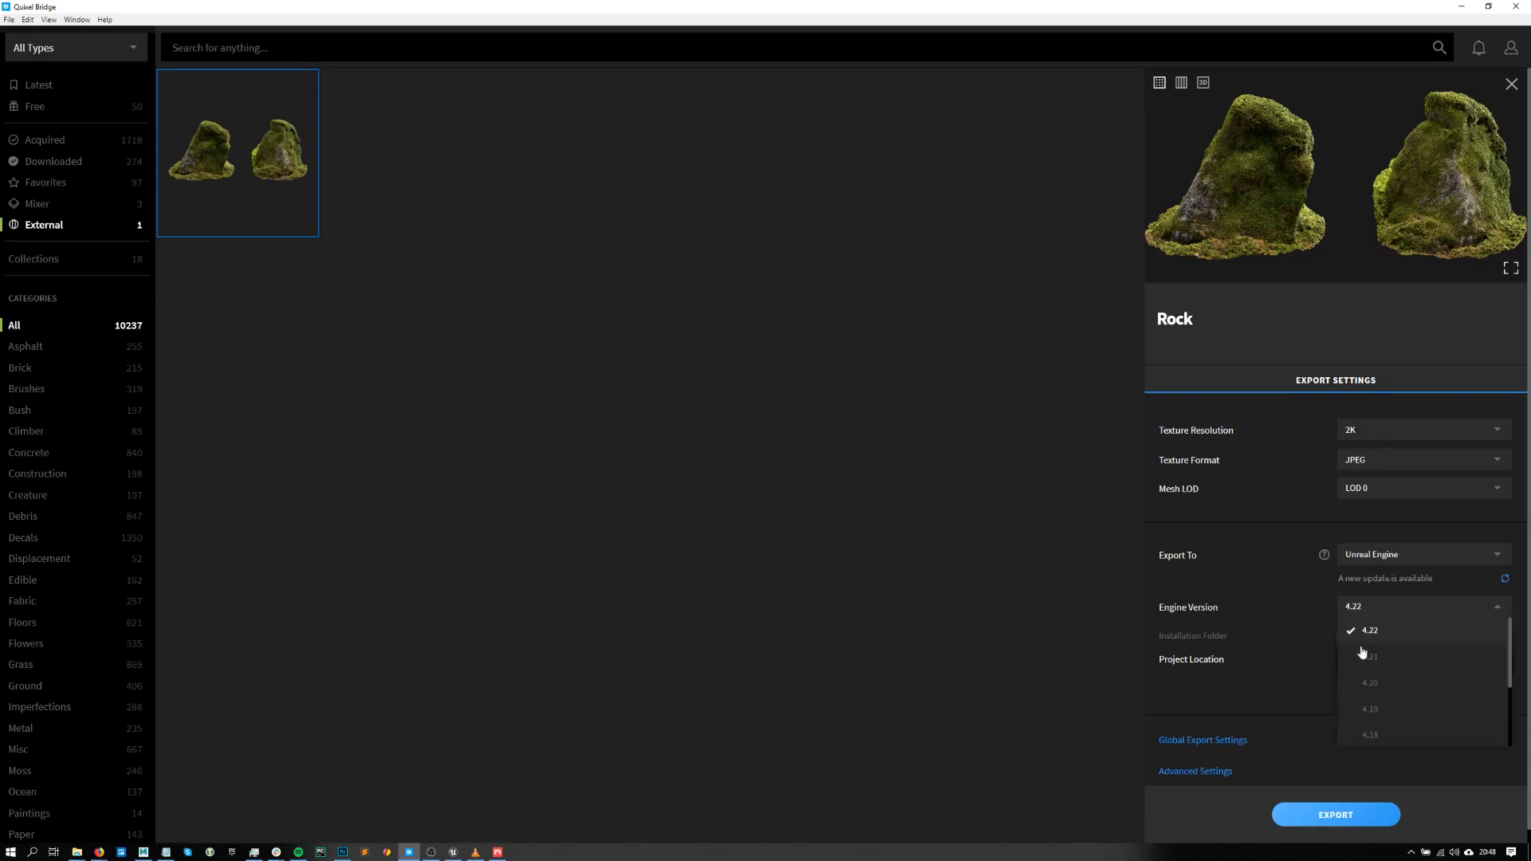
left_click(1283, 611)
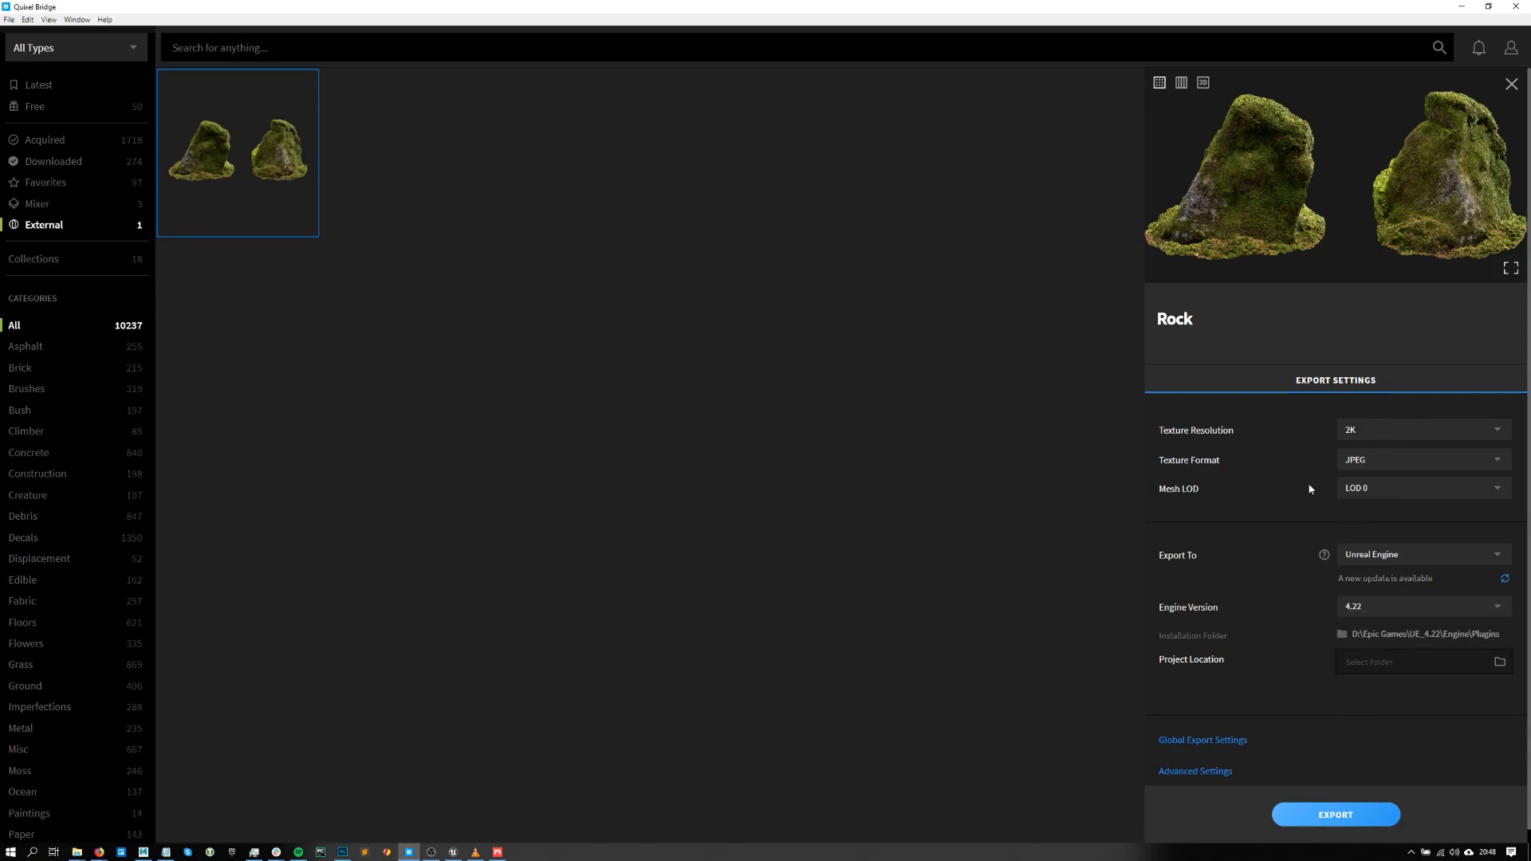
- Export the Rock asset to Unreal Engine with the current settings and dismiss the Skype window
left_click(1336, 813)
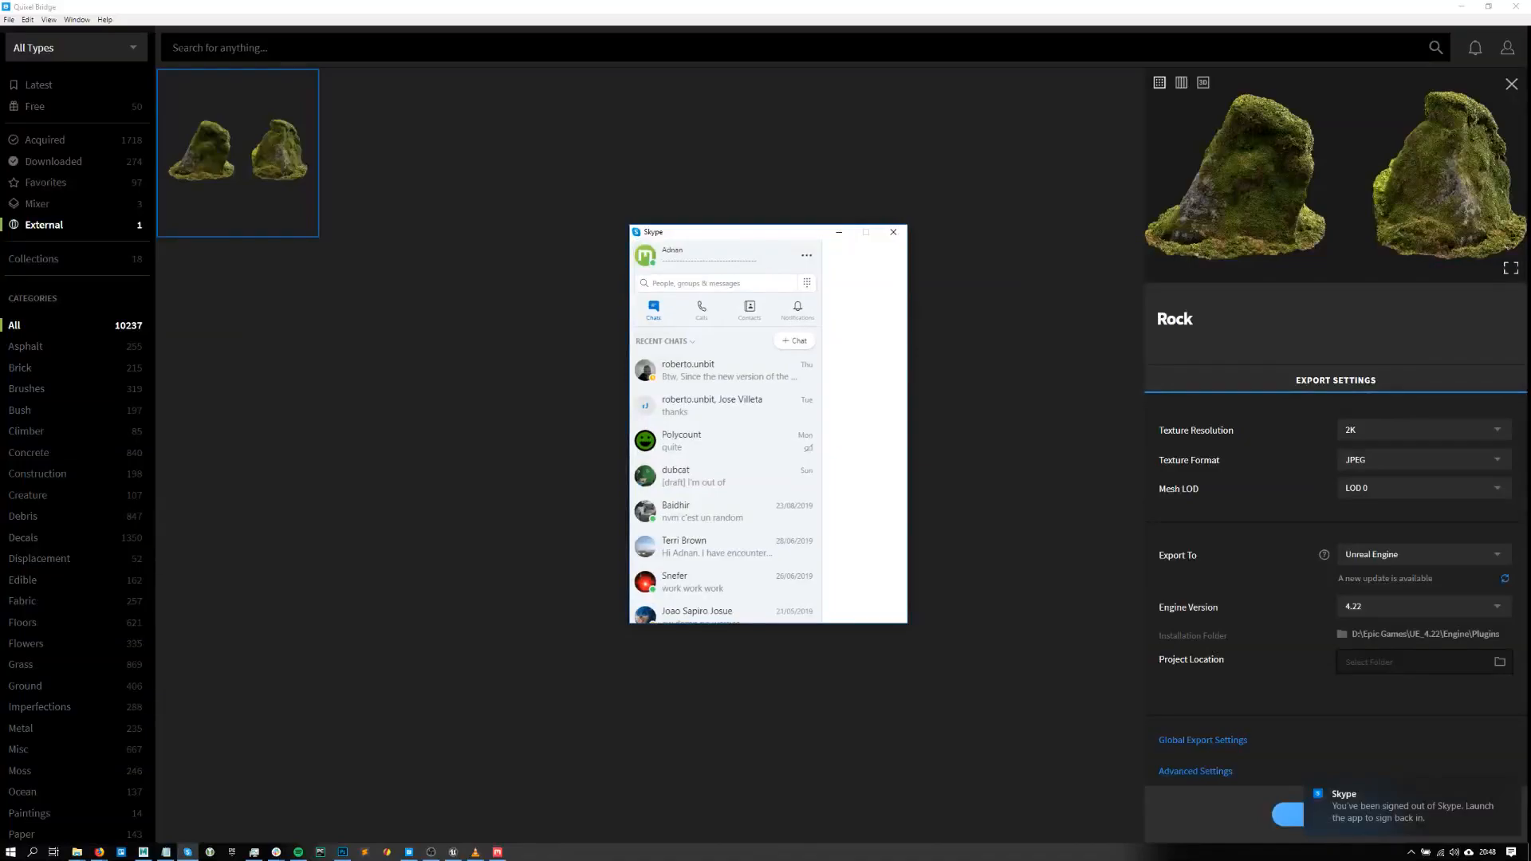
left_click(893, 232)
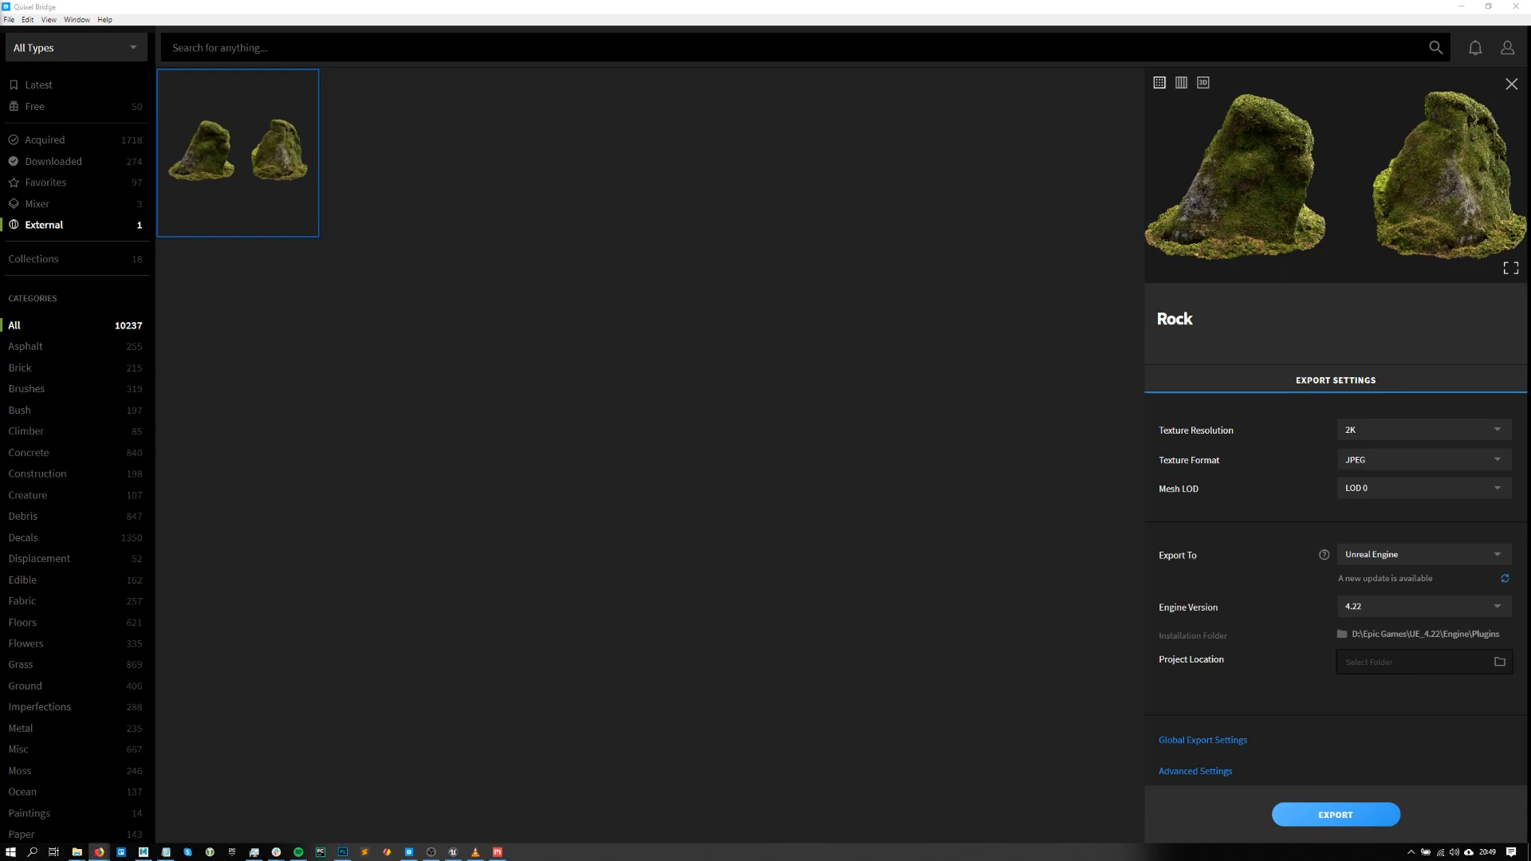
- Find the Mossy Rock Assembly among the downloaded assets and open its export settings
left_click(60, 106)
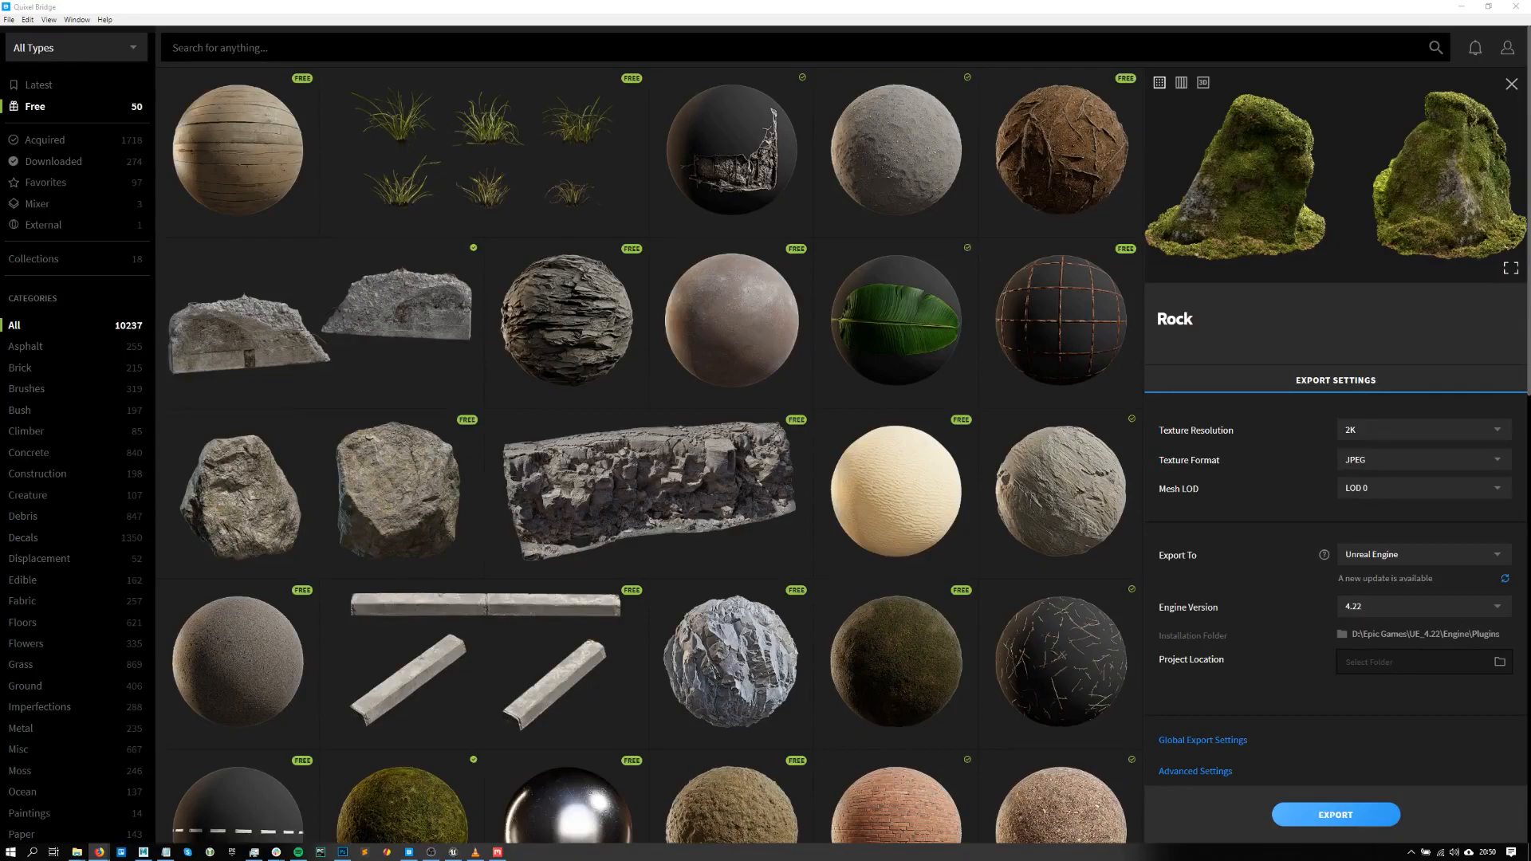
left_click(92, 163)
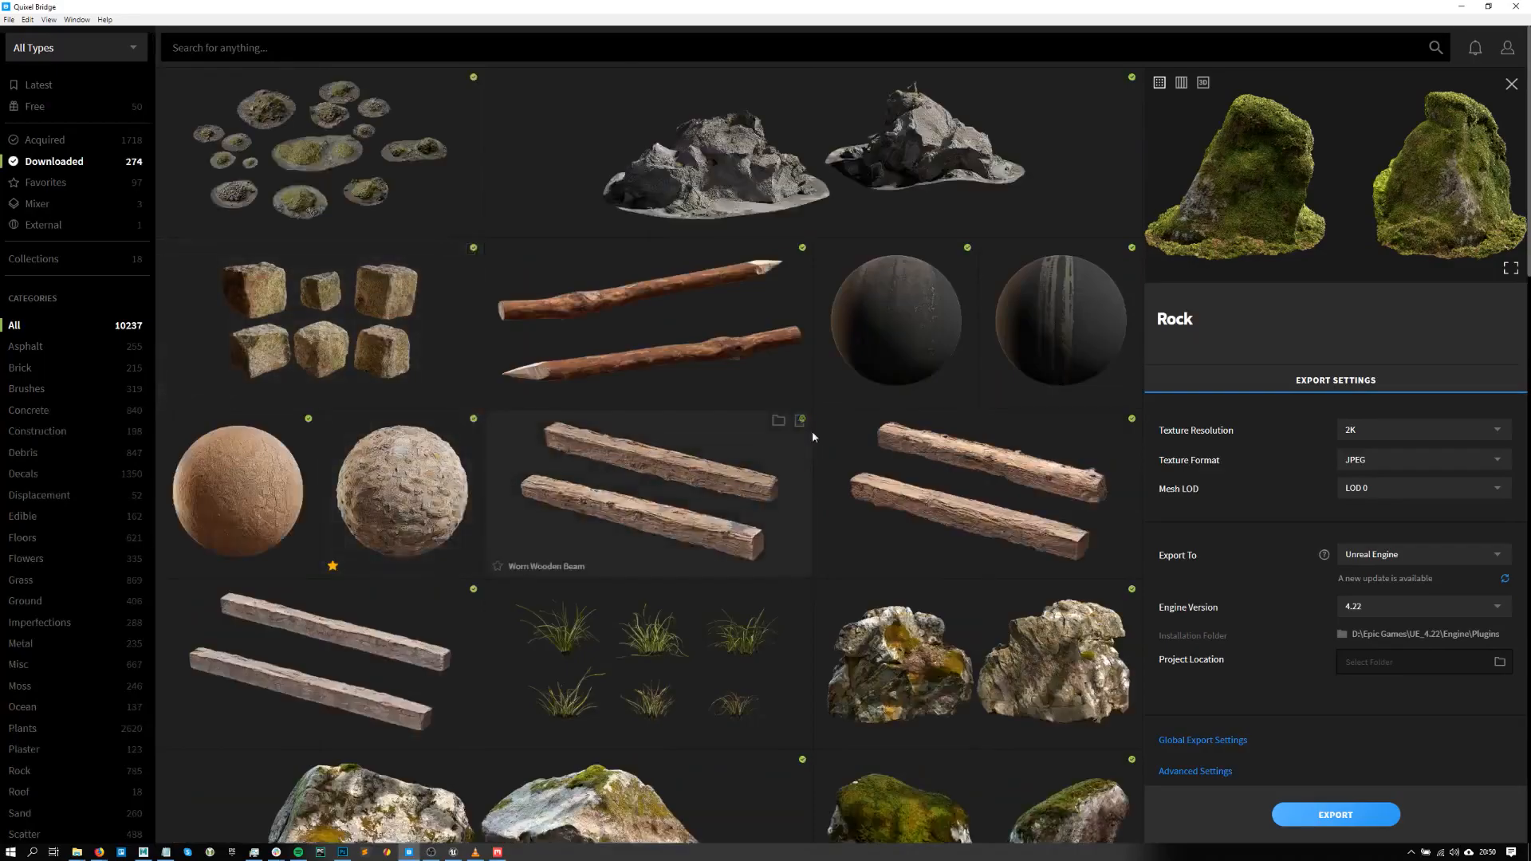
scroll(518, 366, "down", 5)
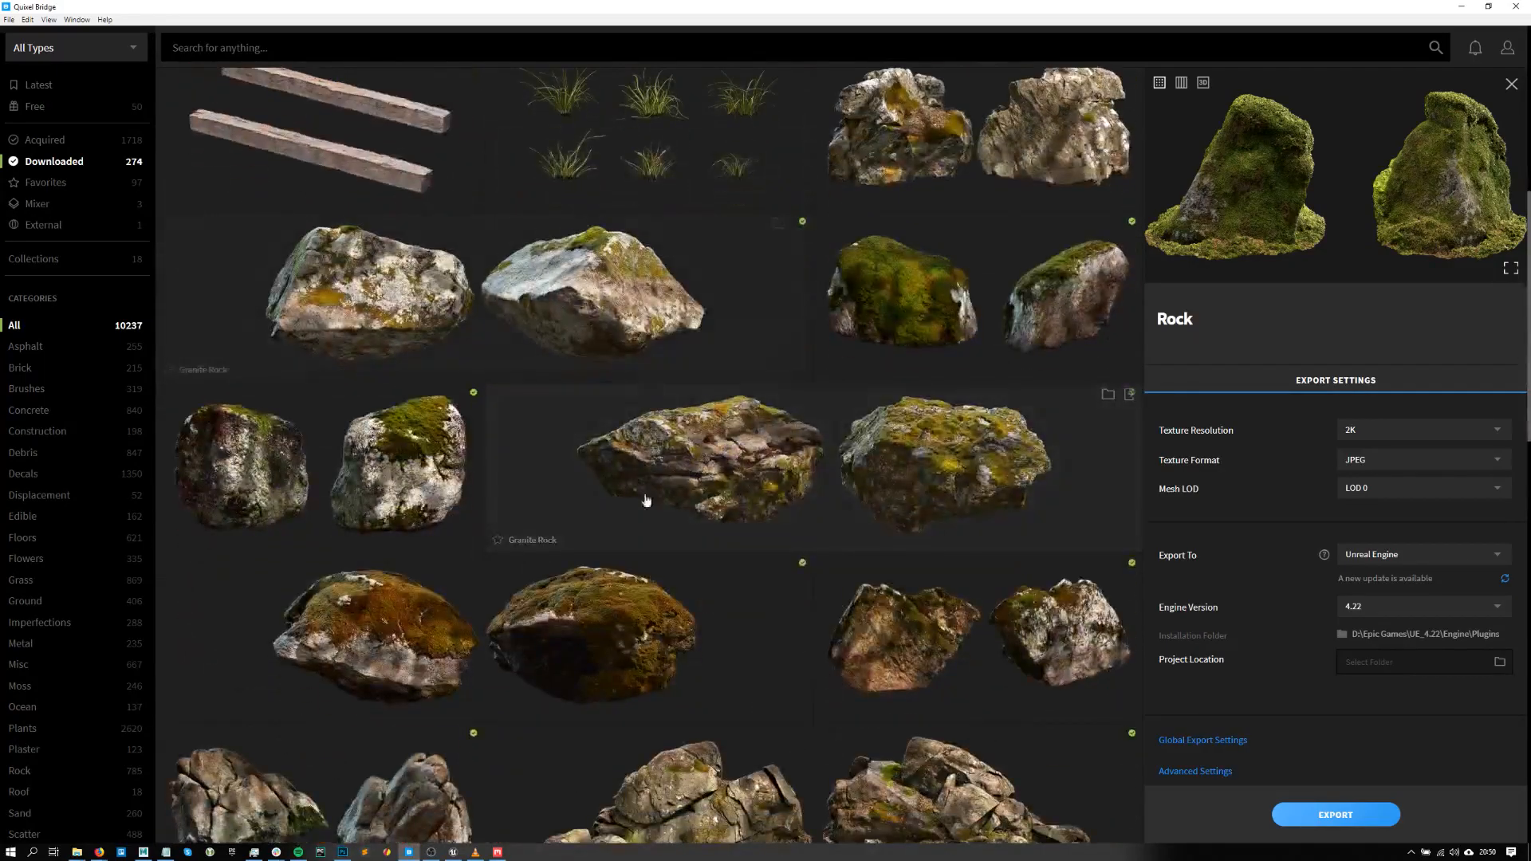
scroll(745, 389, "down", 4)
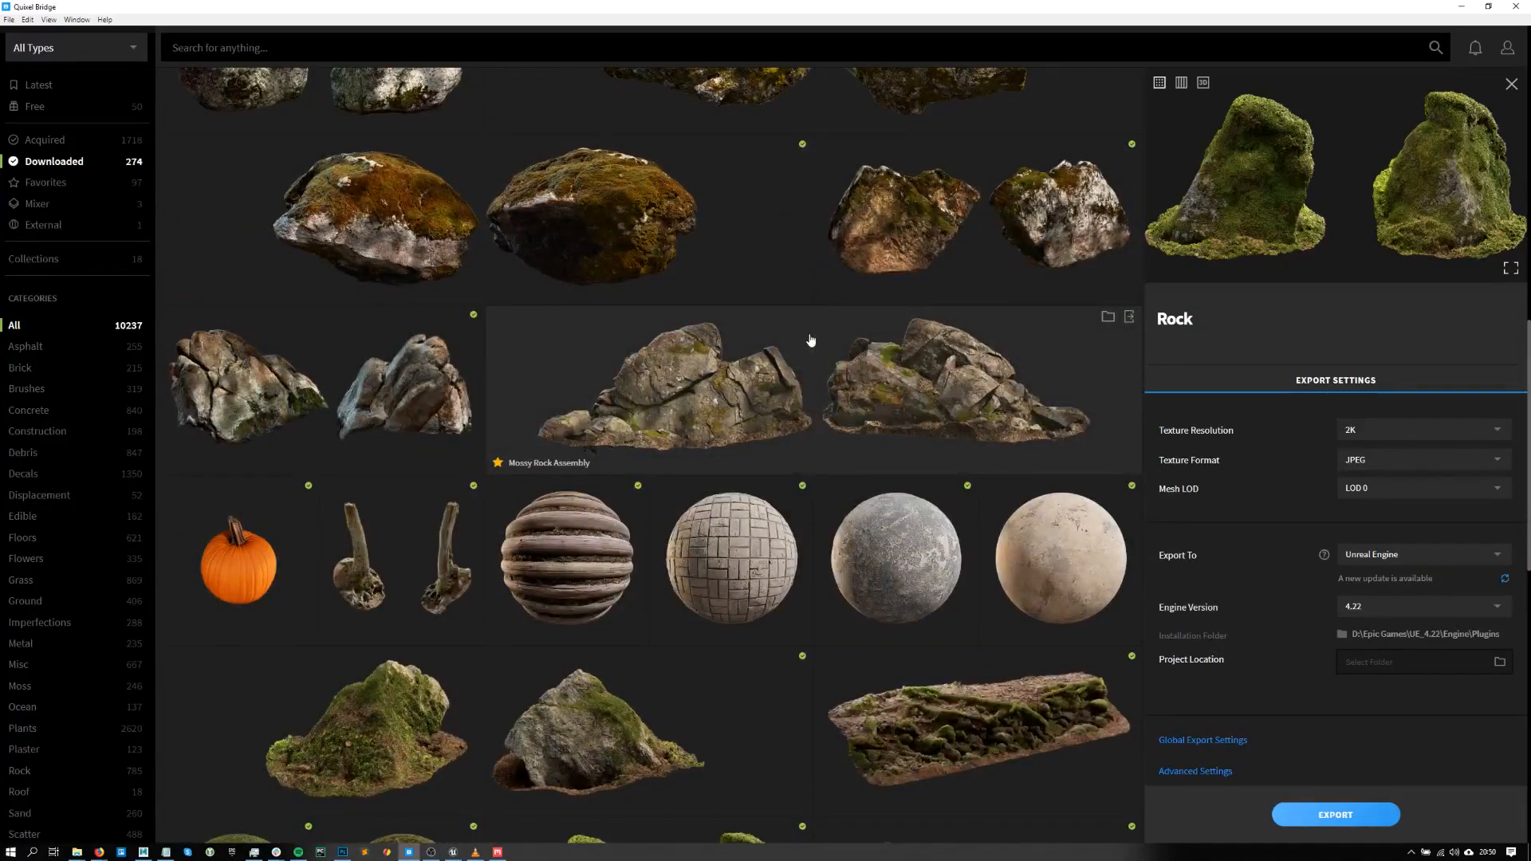
left_click(842, 414)
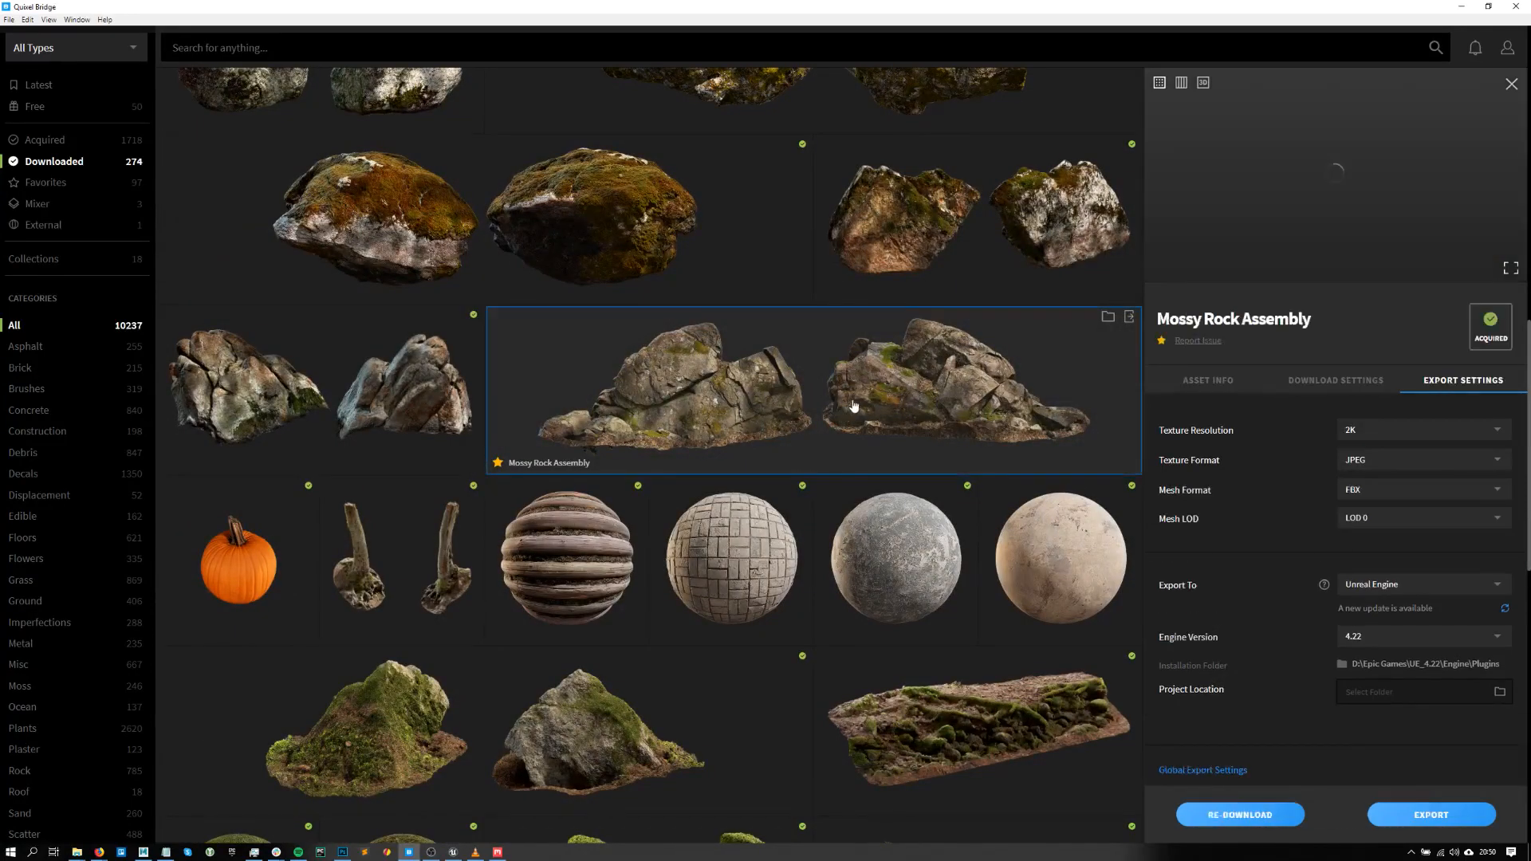
- Enable channel packing in the advanced export settings and assign AO to the green channel of the RMD map
scroll(852, 409, "down", 1)
scroll(1294, 549, "down", 1)
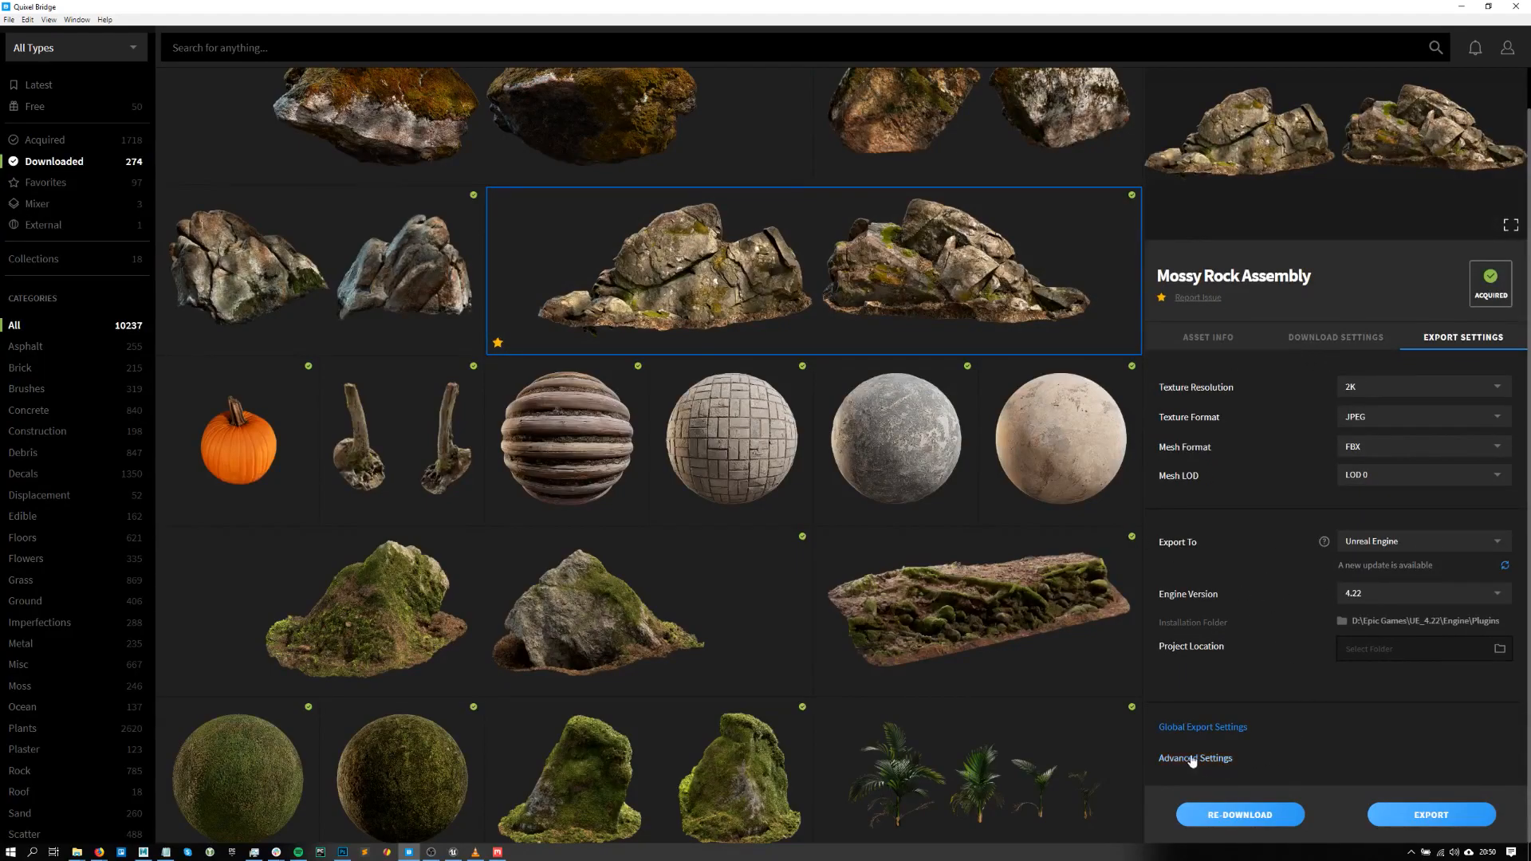
left_click(1225, 759)
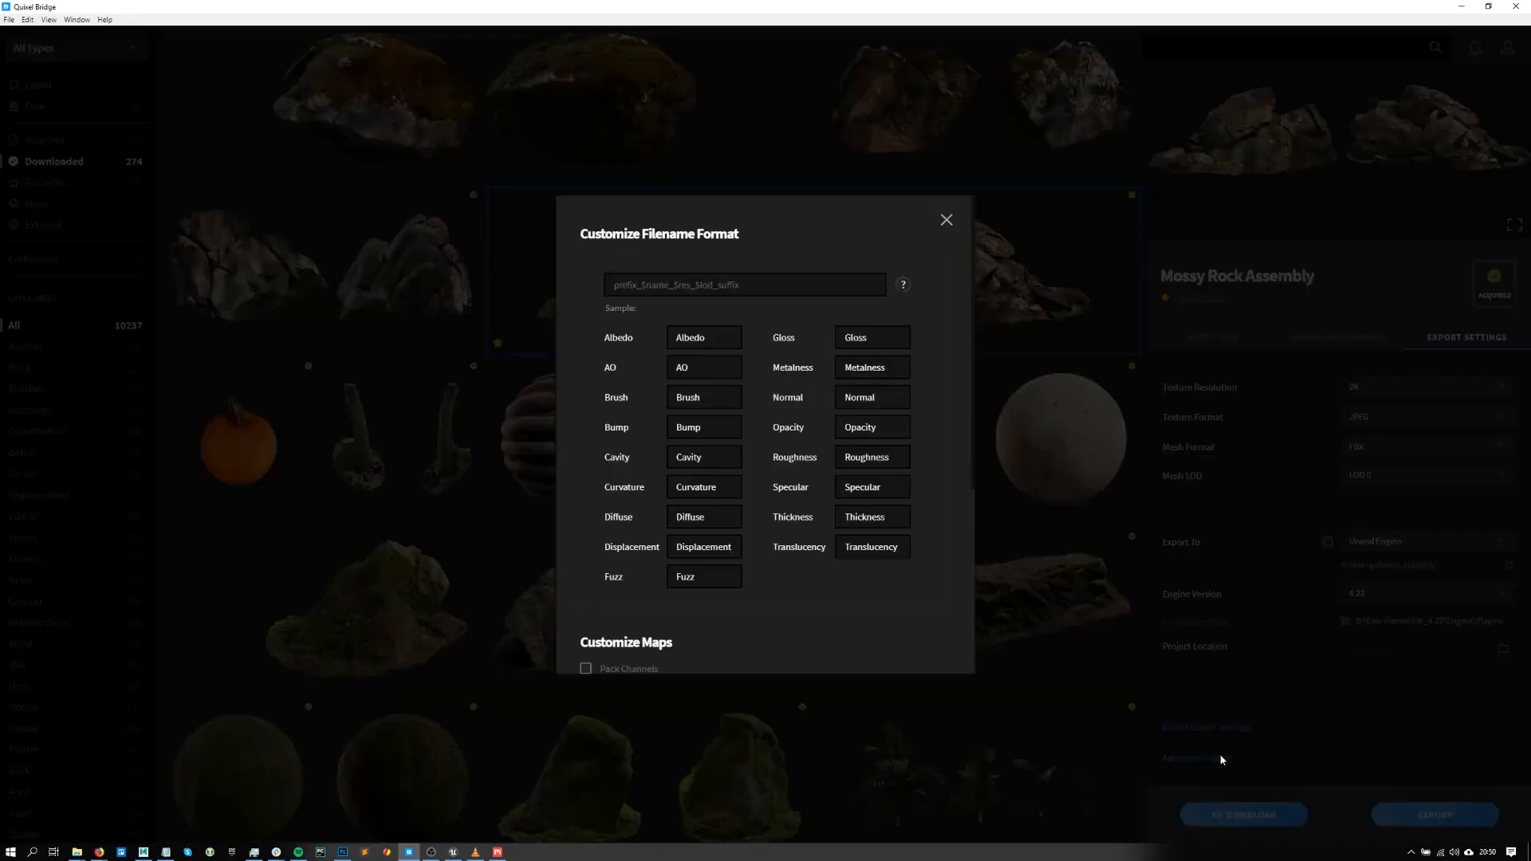
scroll(925, 522, "down", 4)
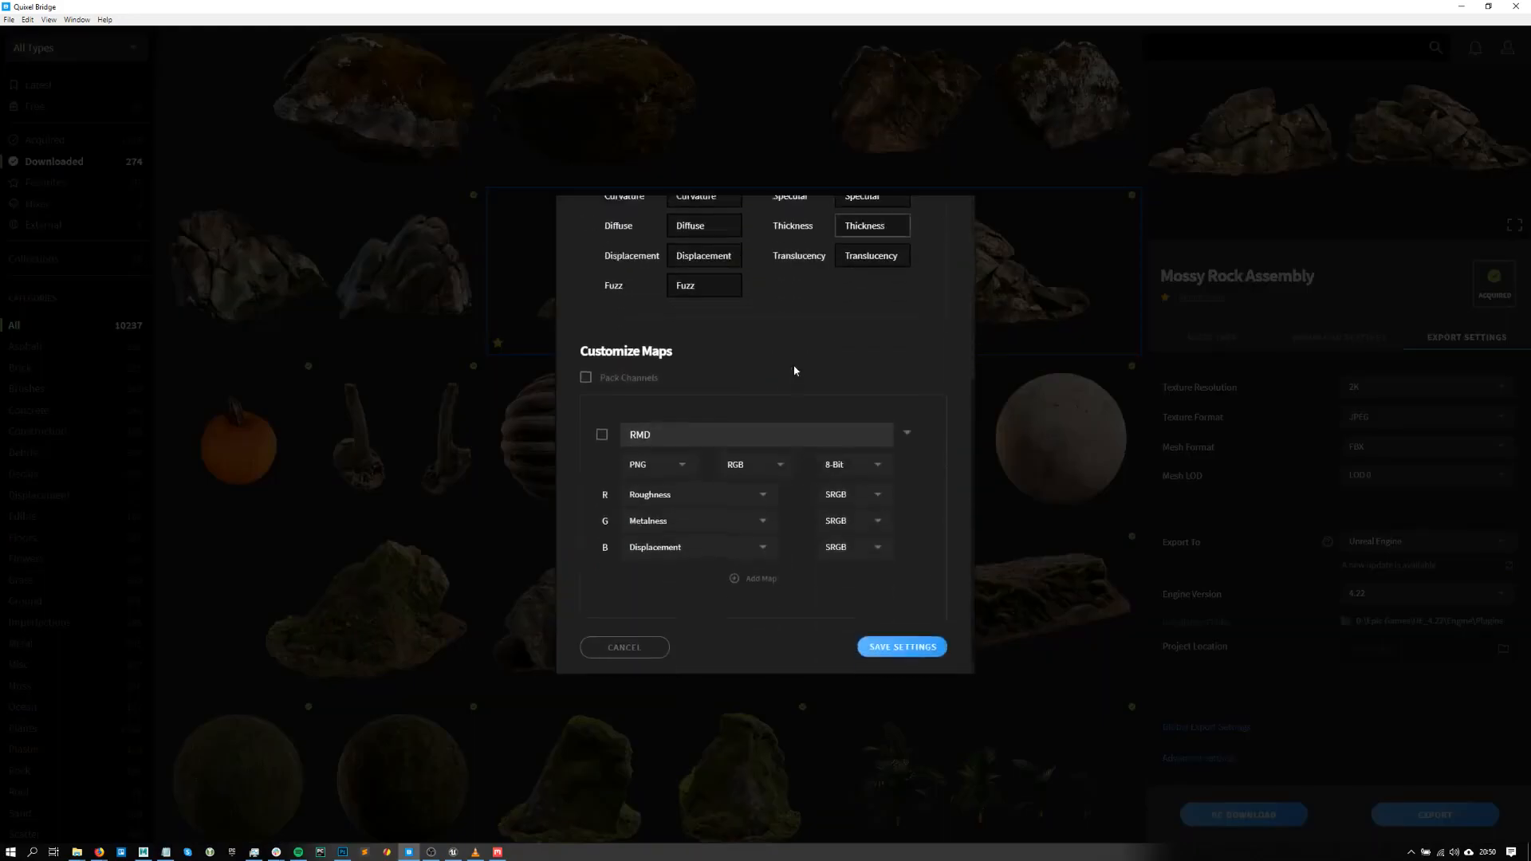
left_click(587, 369)
left_click(721, 487)
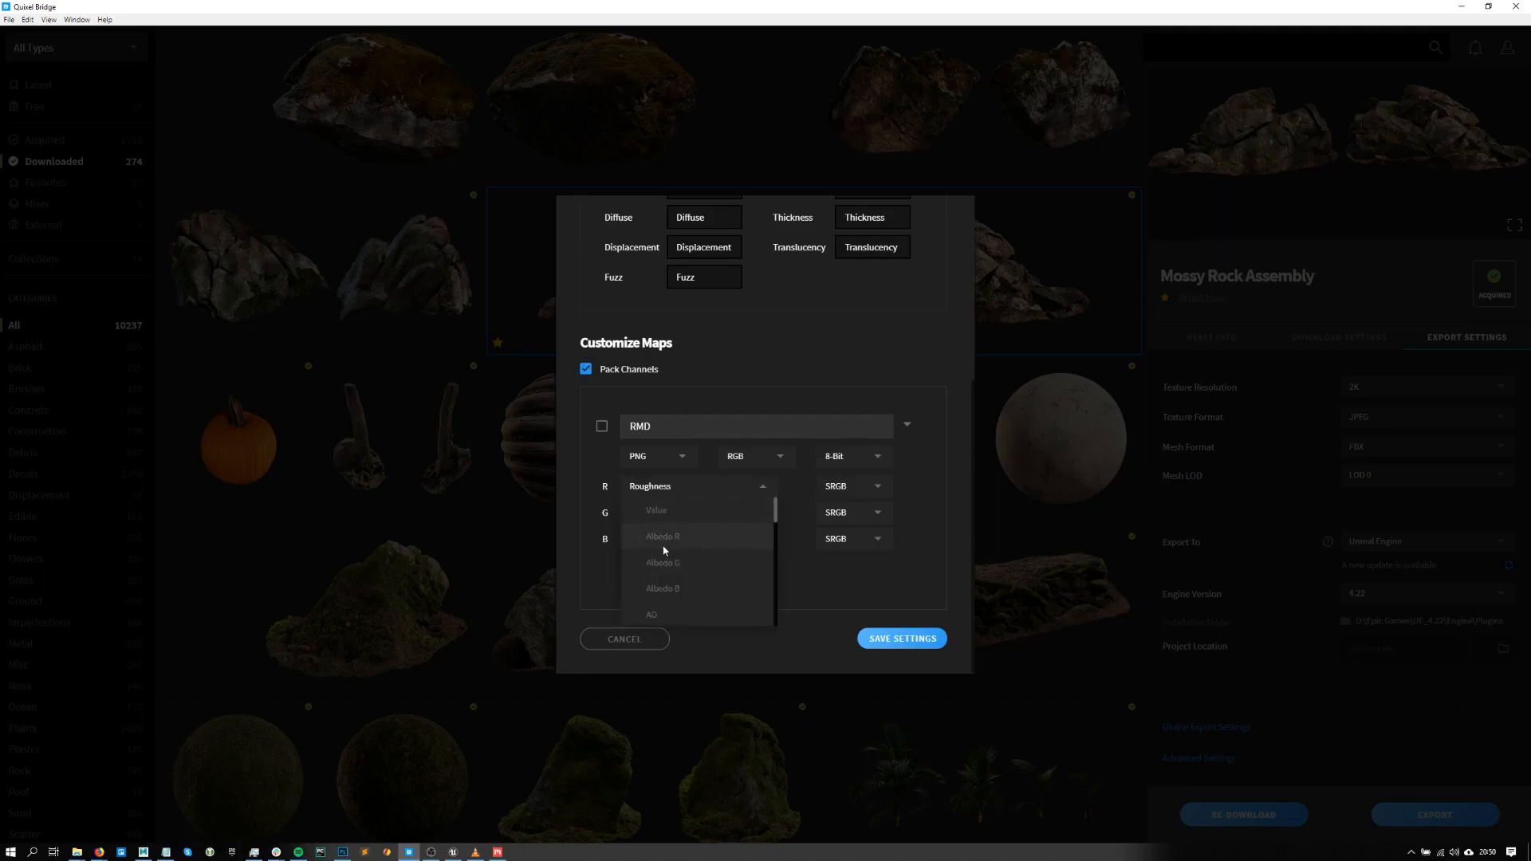
left_click(727, 489)
left_click(692, 515)
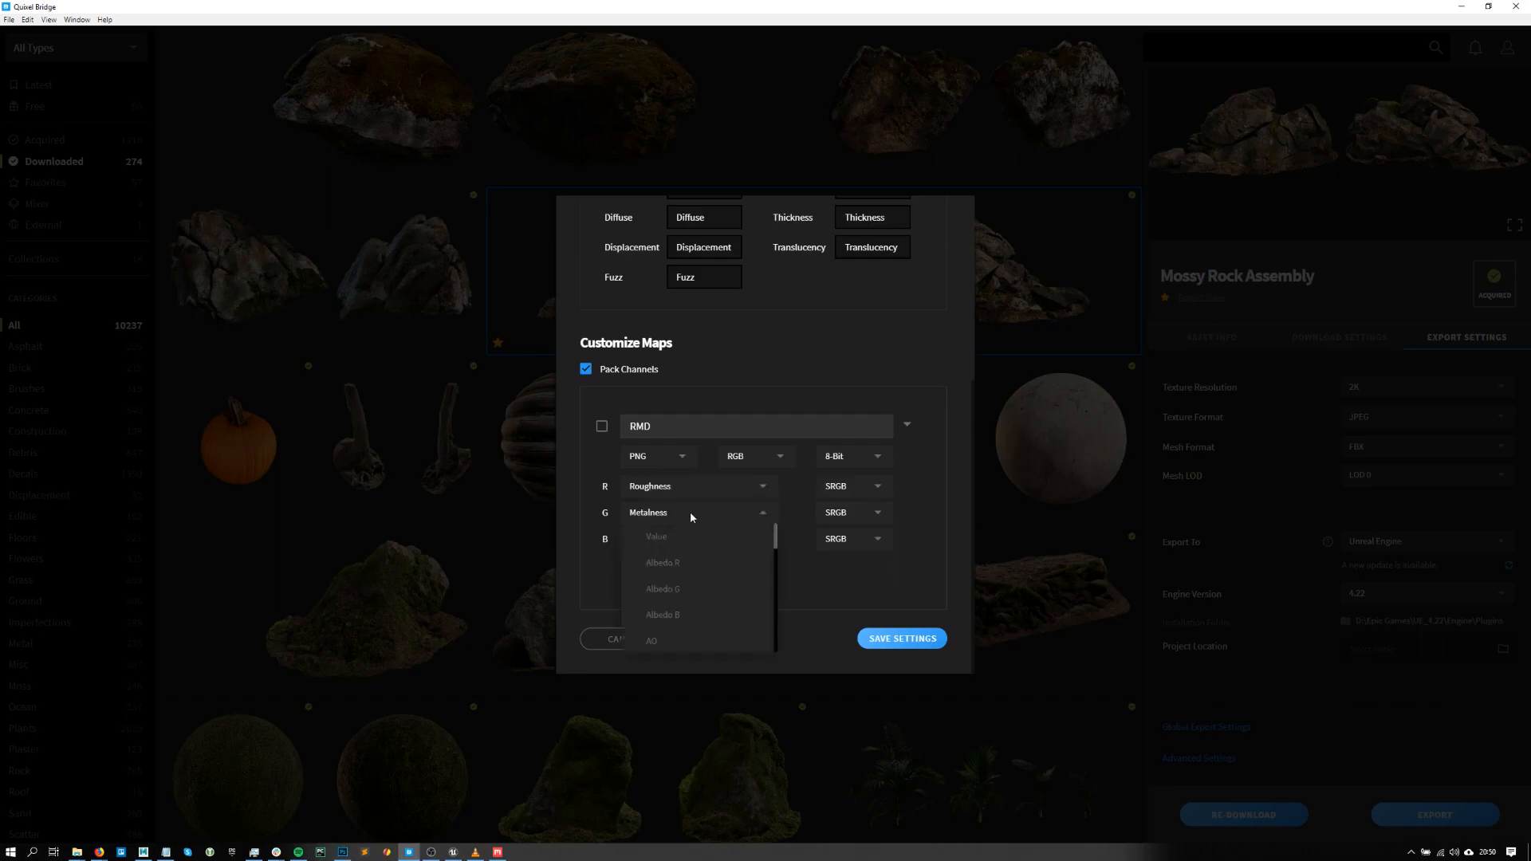
left_click(683, 640)
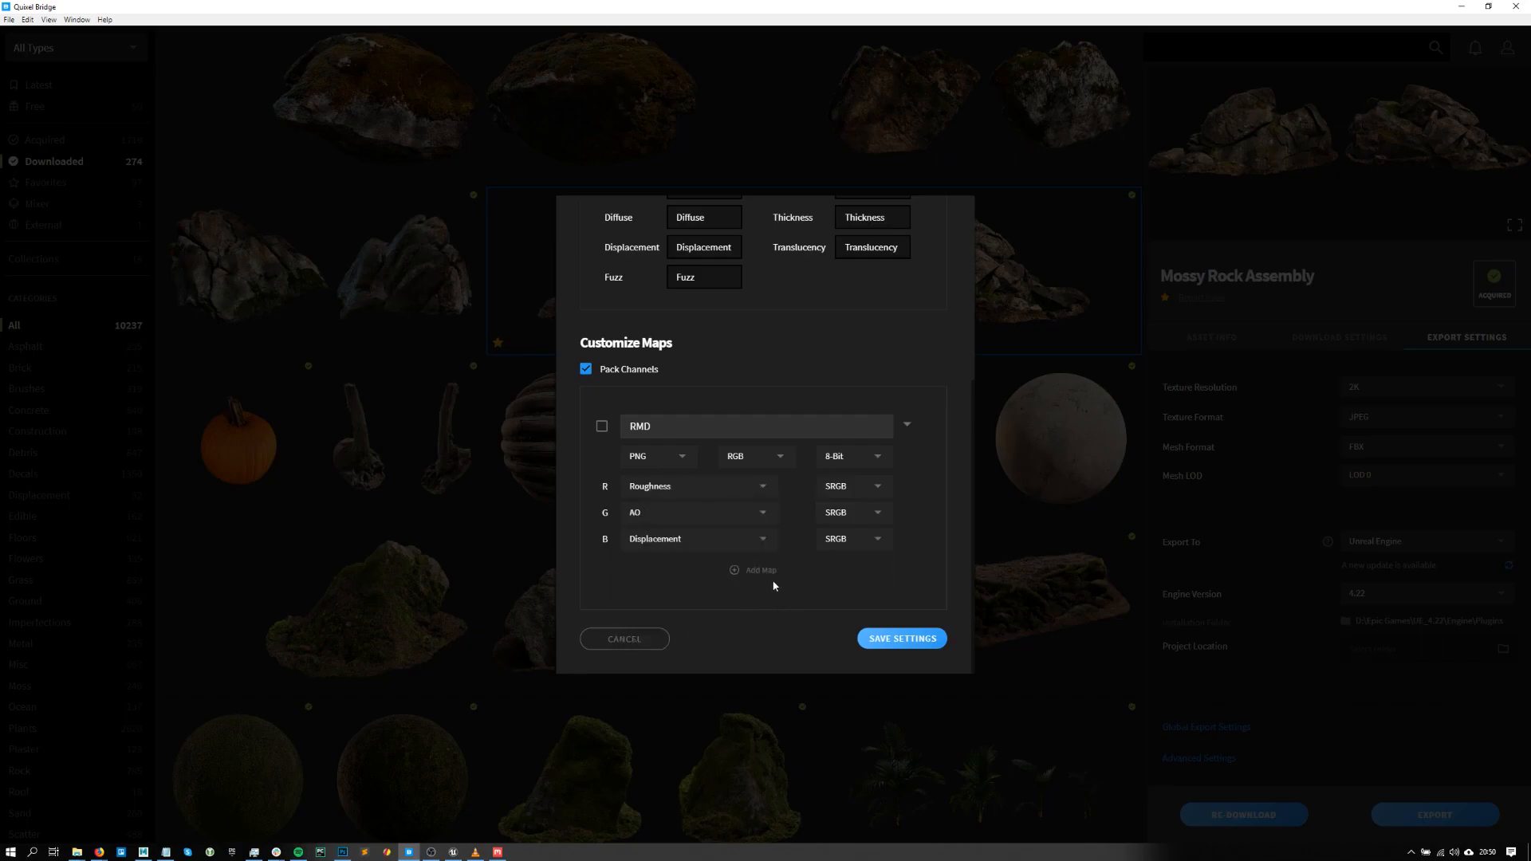
- Set the packed map to 16-Bit and switch its R, G and B channels to Linear
left_click(878, 456)
left_click(876, 507)
left_click(852, 488)
left_click(860, 540)
left_click(852, 513)
left_click(860, 565)
left_click(854, 590)
- Rename the packed map RAD, enable it for export, and close the advanced settings without saving
double_click(640, 426)
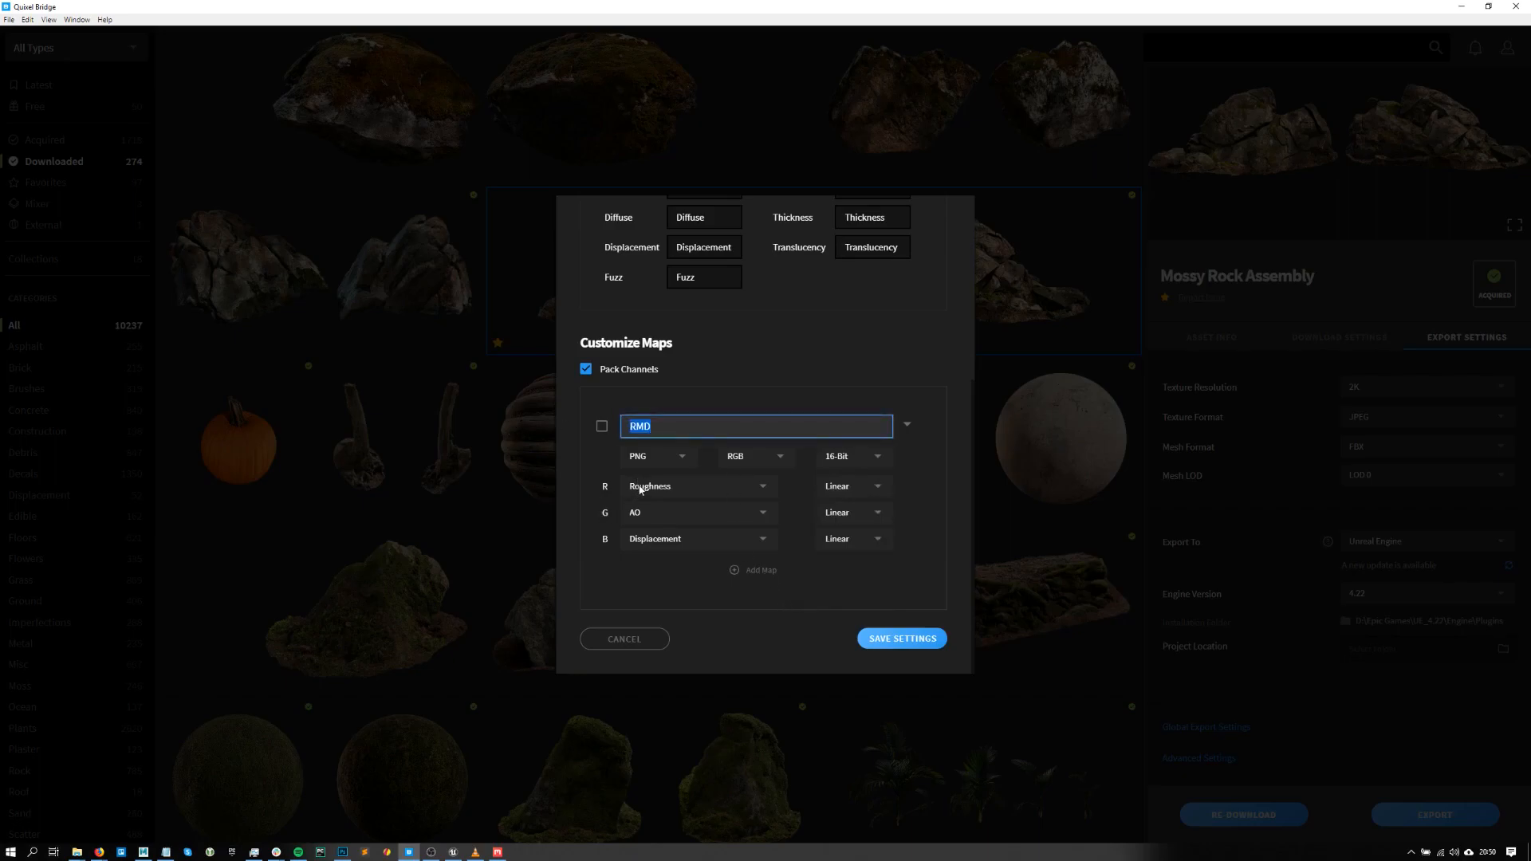
type("RAD")
left_click(602, 425)
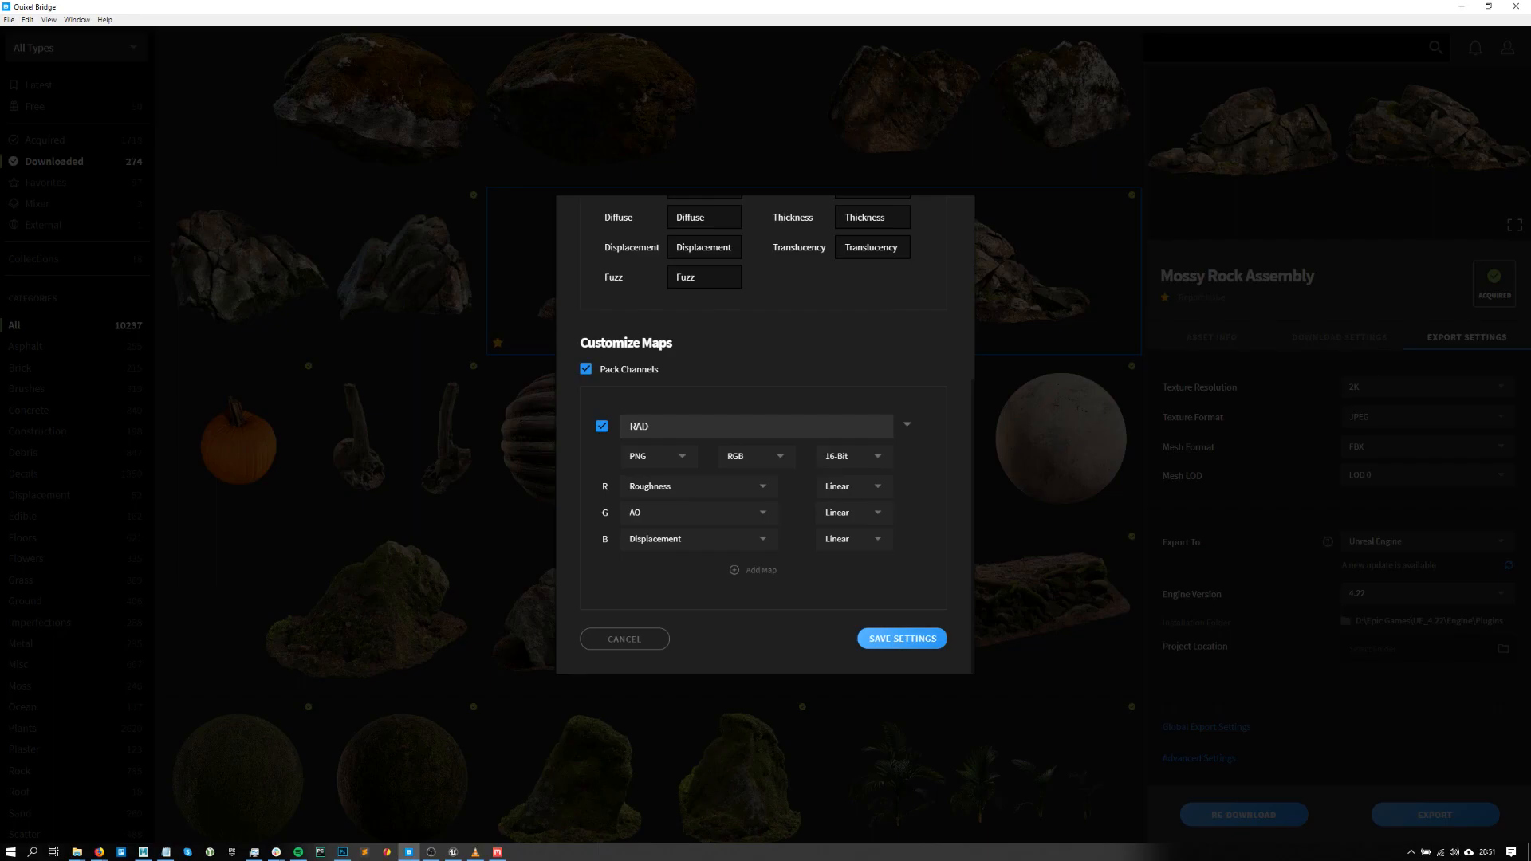
key("alt+Tab")
scroll(874, 333, "up", 4)
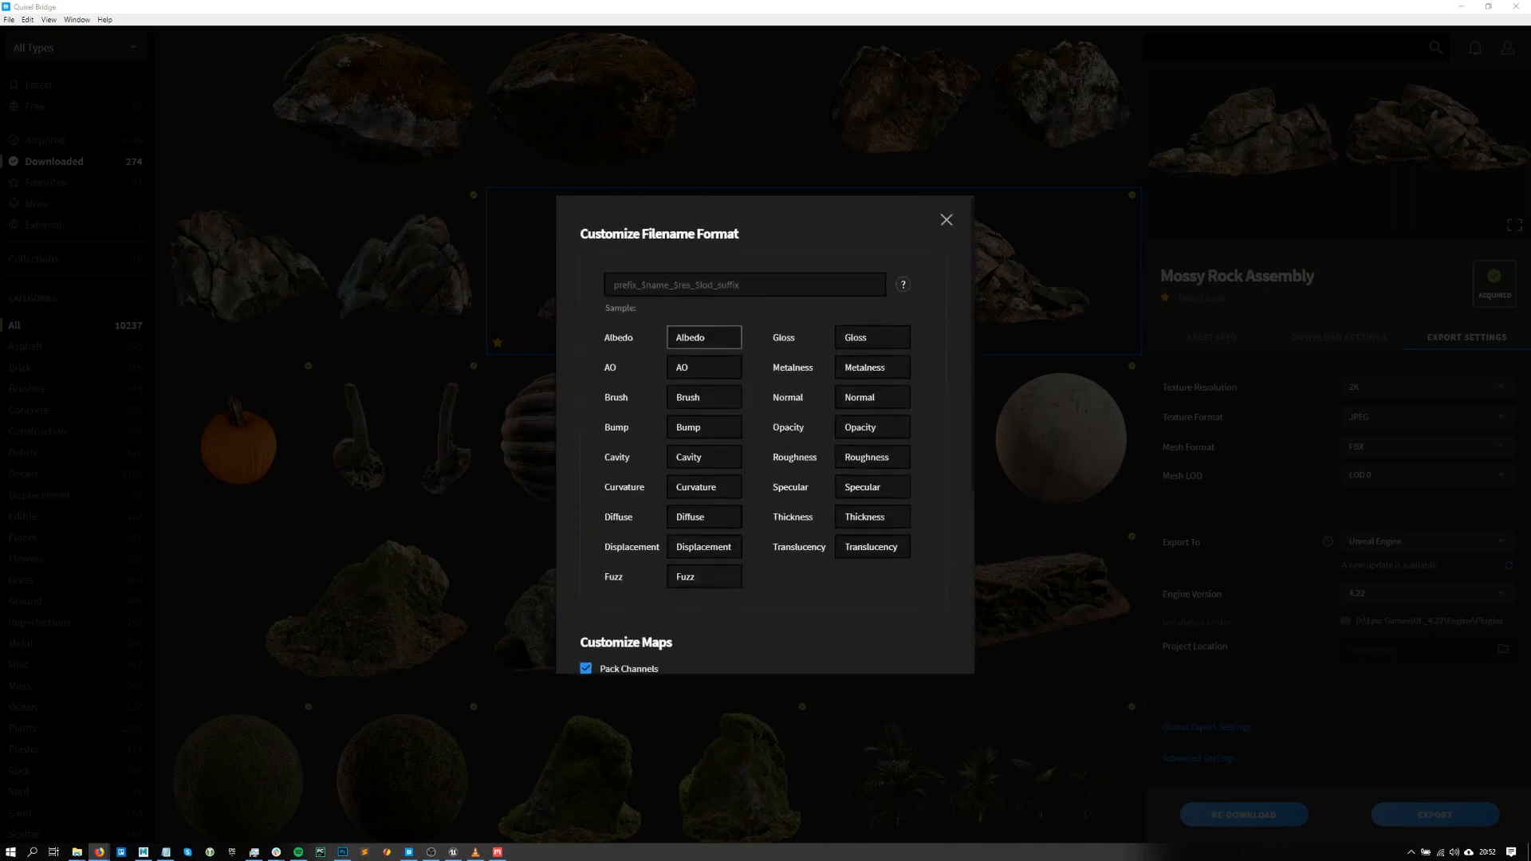
left_click(946, 221)
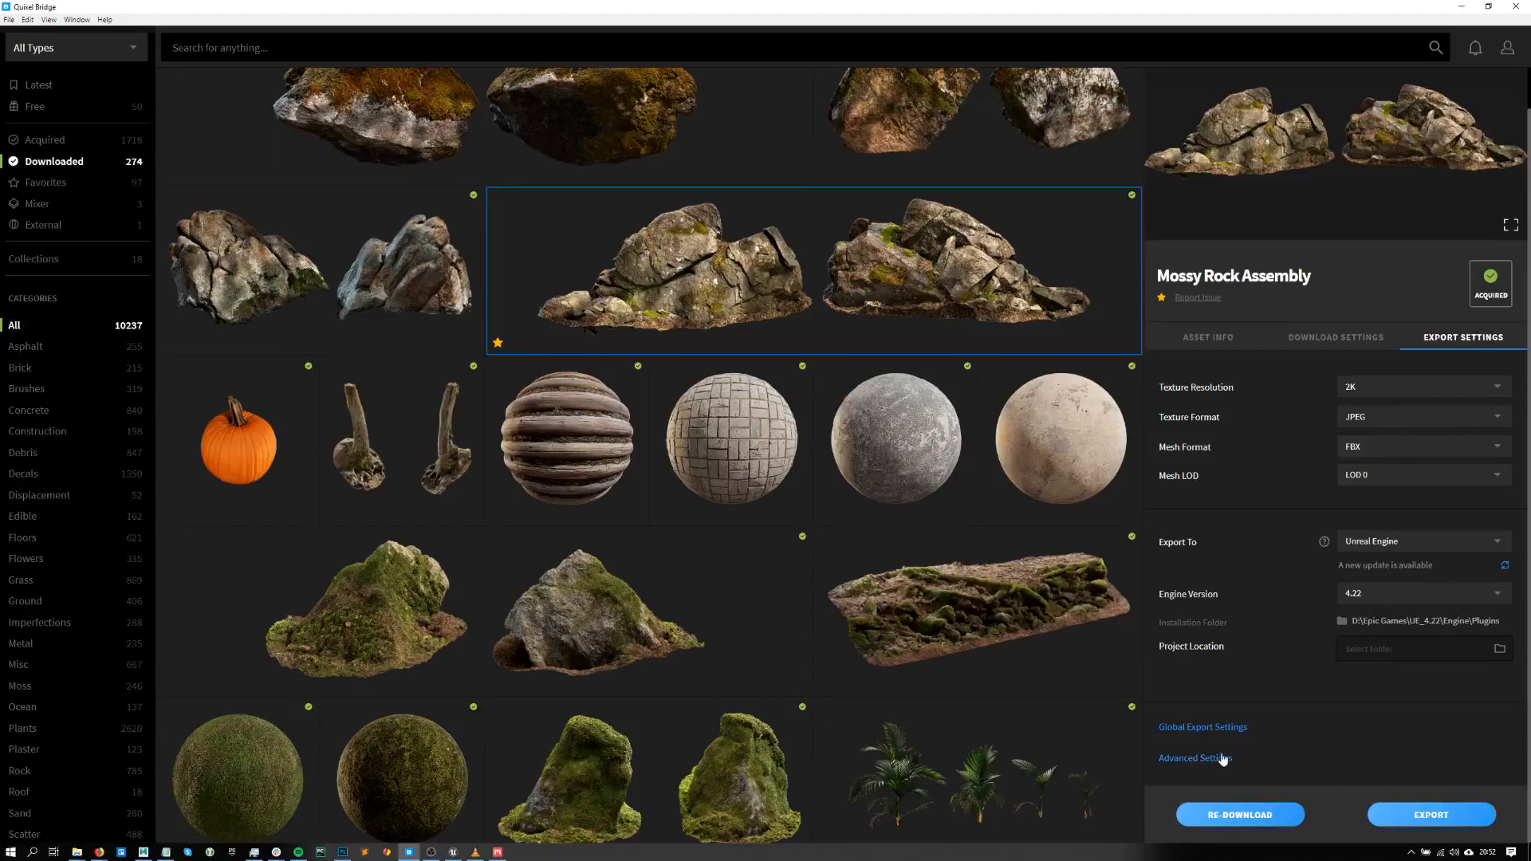
- Reopen the advanced export settings to check the Customize Maps section, and close them again
left_click(1218, 760)
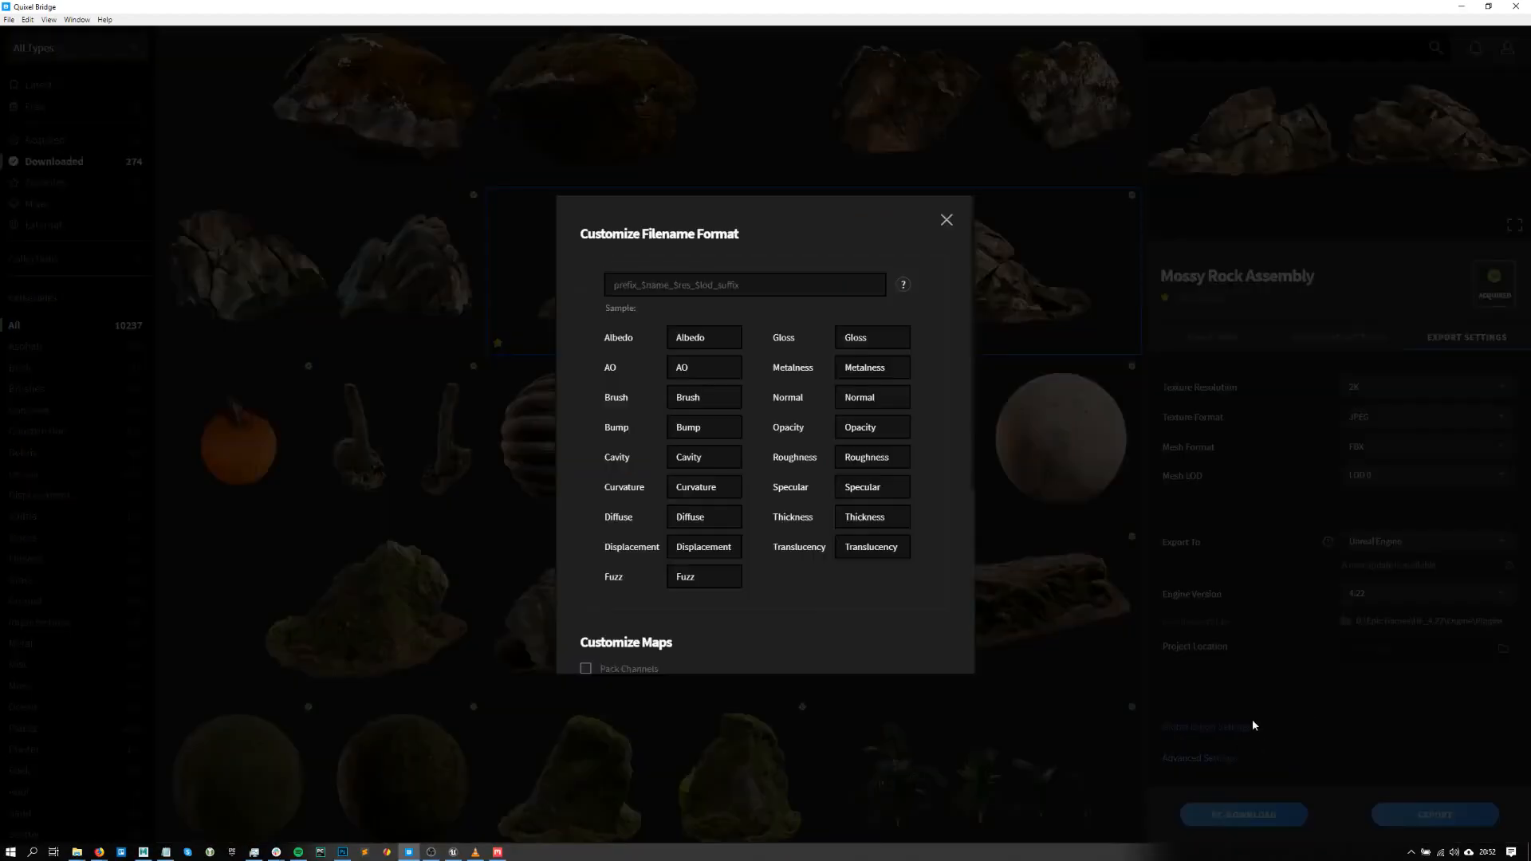
scroll(781, 508, "down", 4)
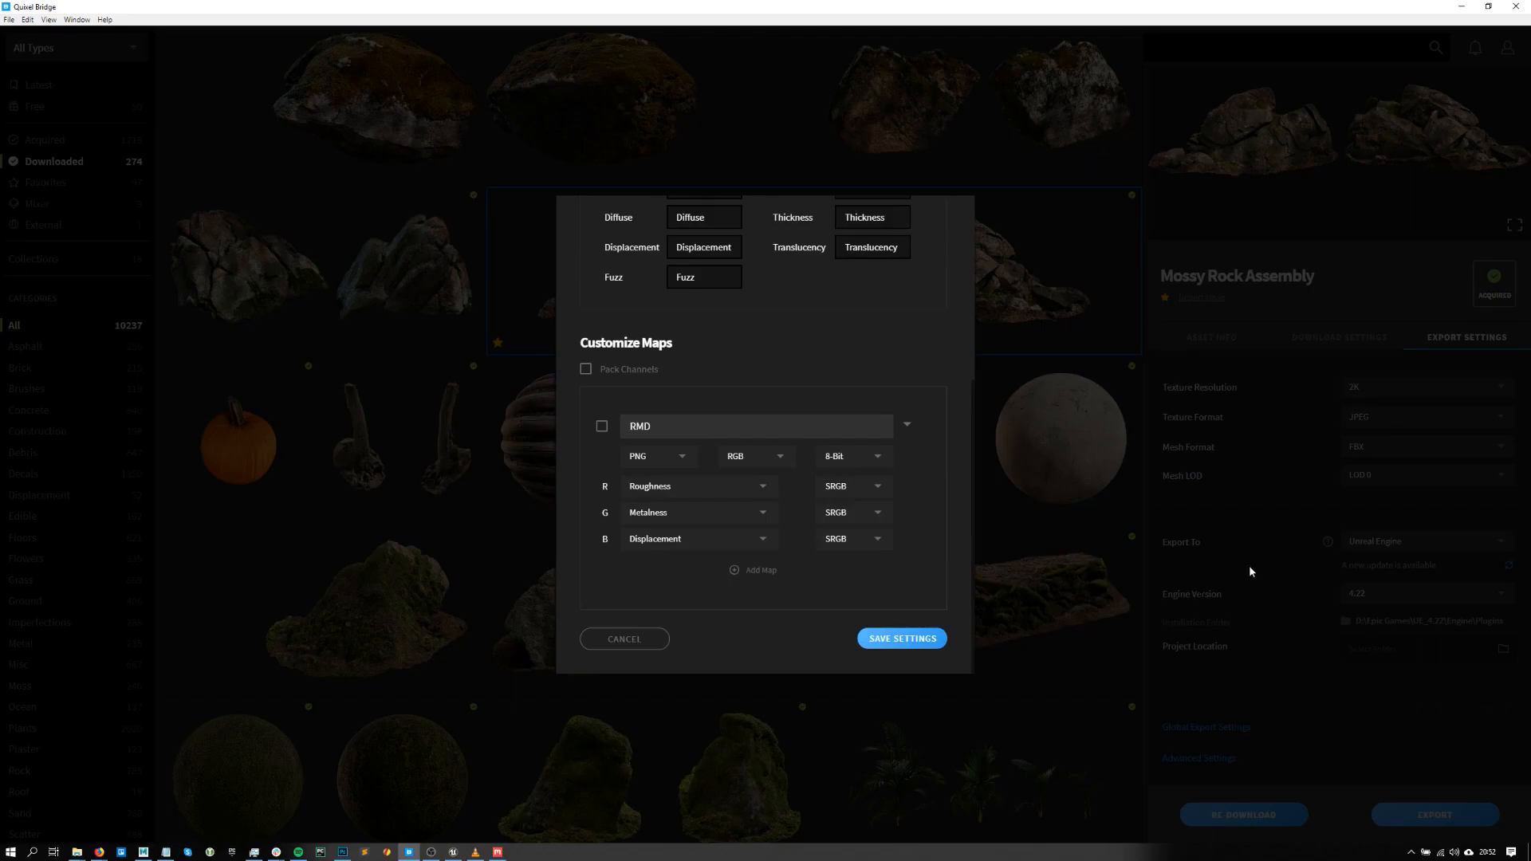
left_click(1284, 522)
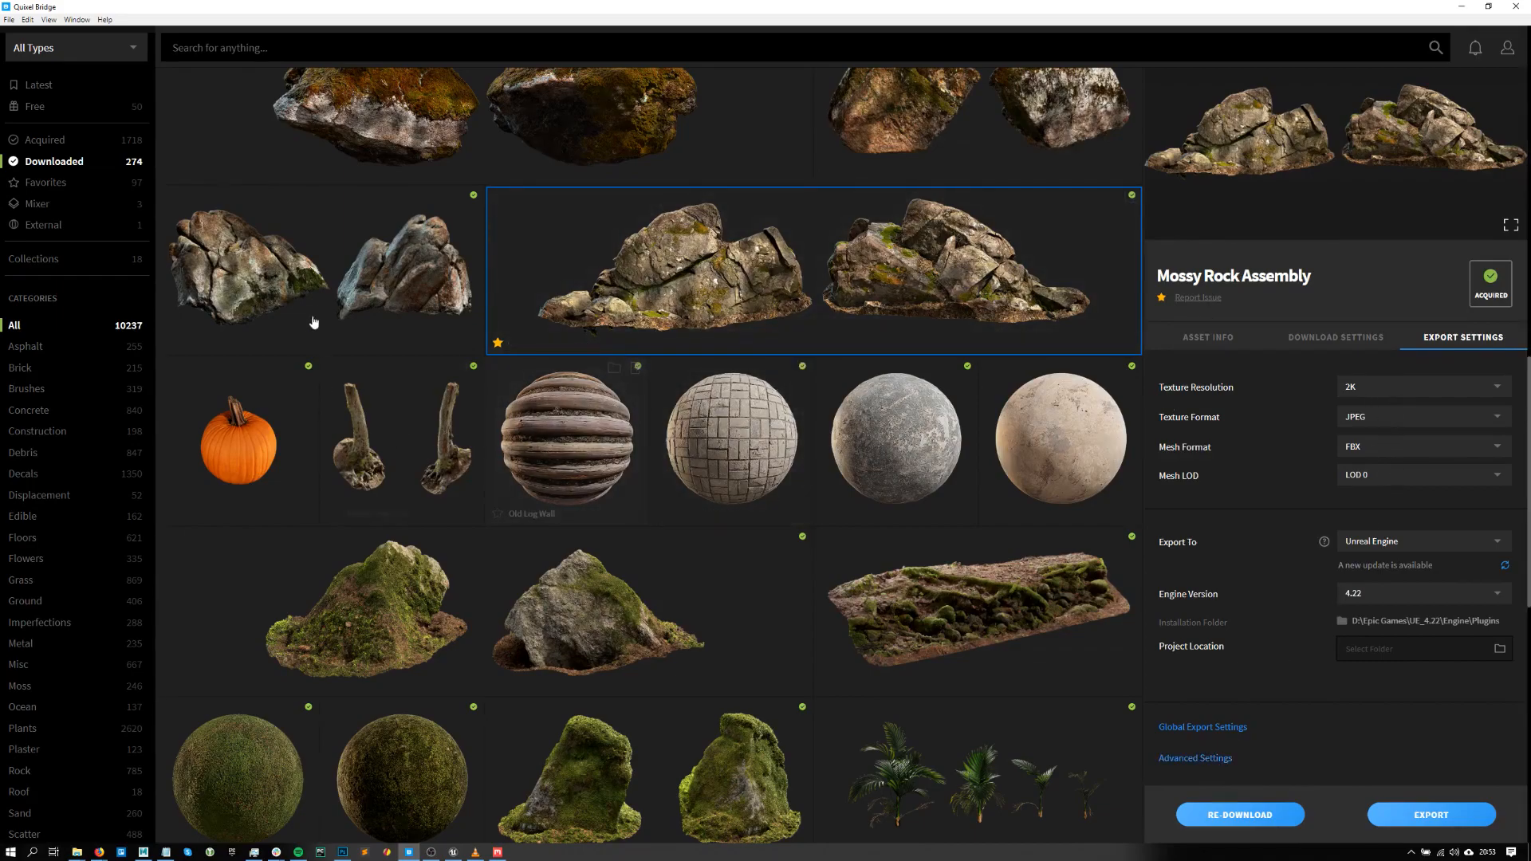
- Open the Pine Tree Stump from the latest assets and review its download settings, including material presets, LODs and texture maps
left_click(48, 88)
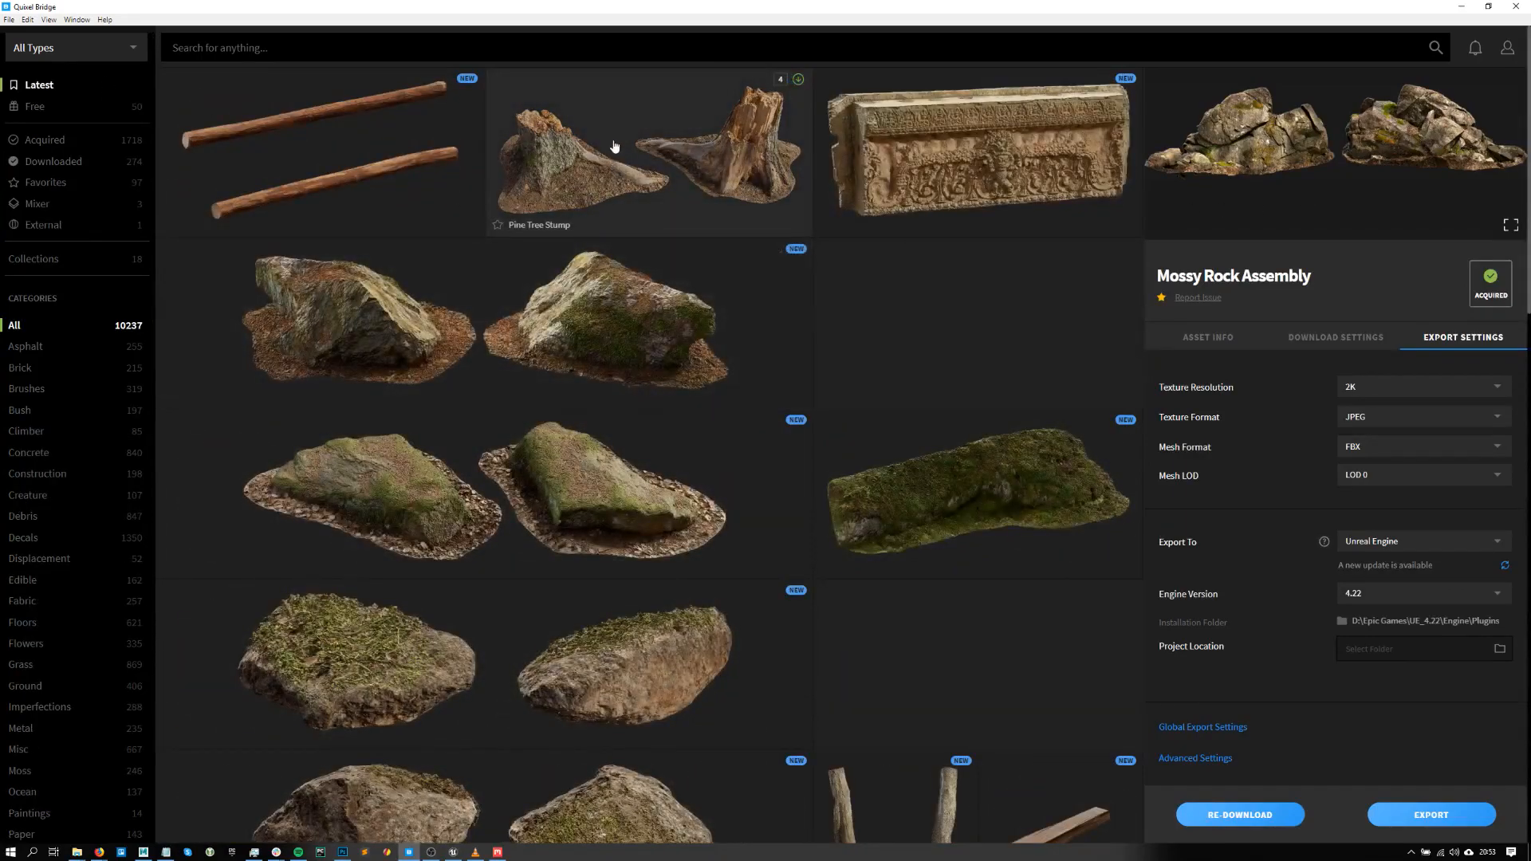
left_click(618, 148)
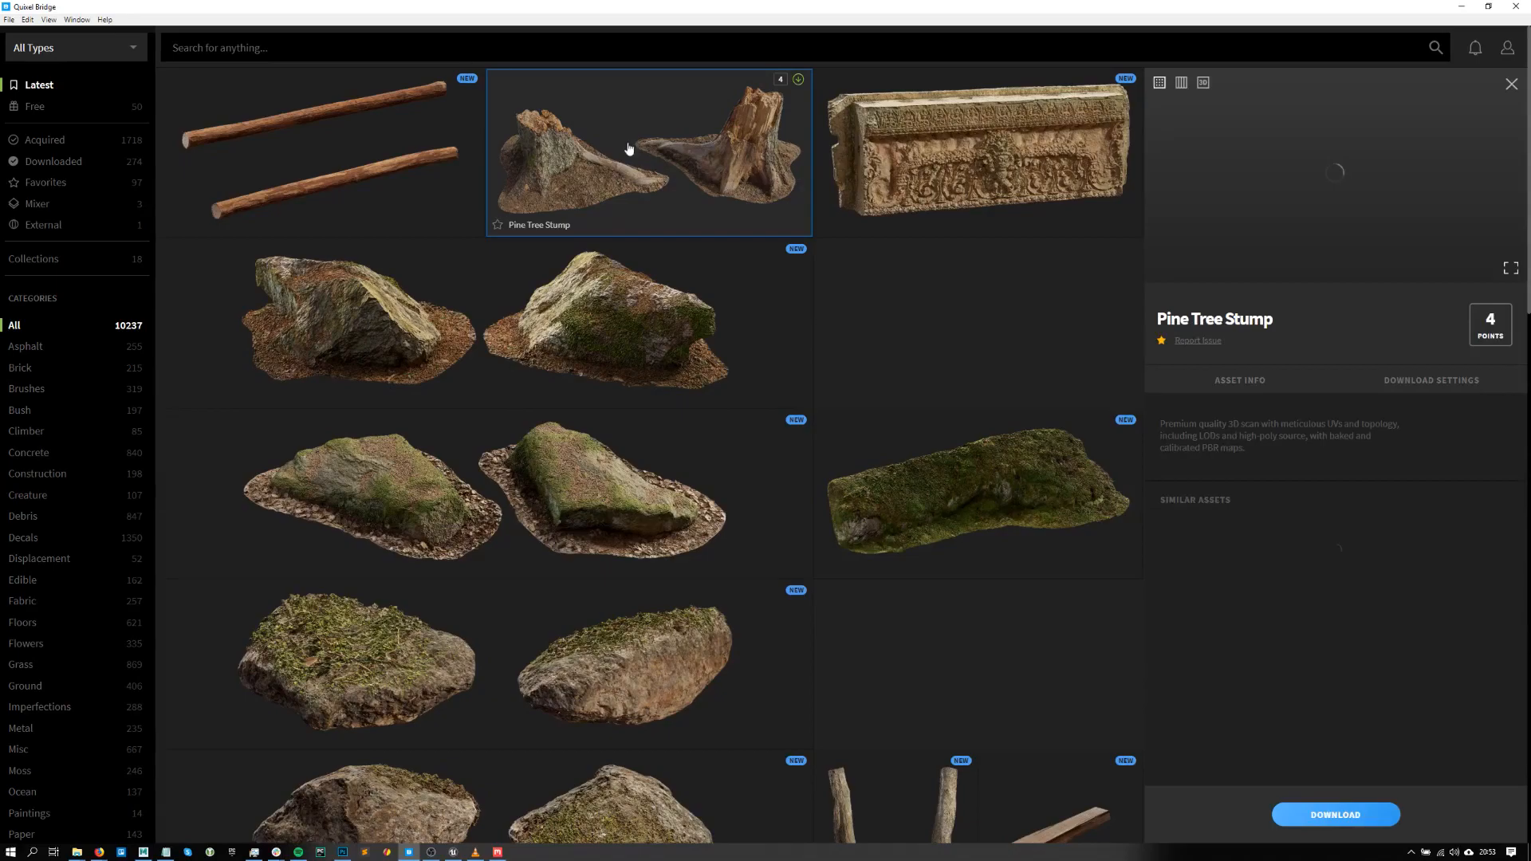
left_click(1421, 378)
left_click(1380, 461)
scroll(1428, 526, "down", 1)
scroll(1426, 546, "up", 1)
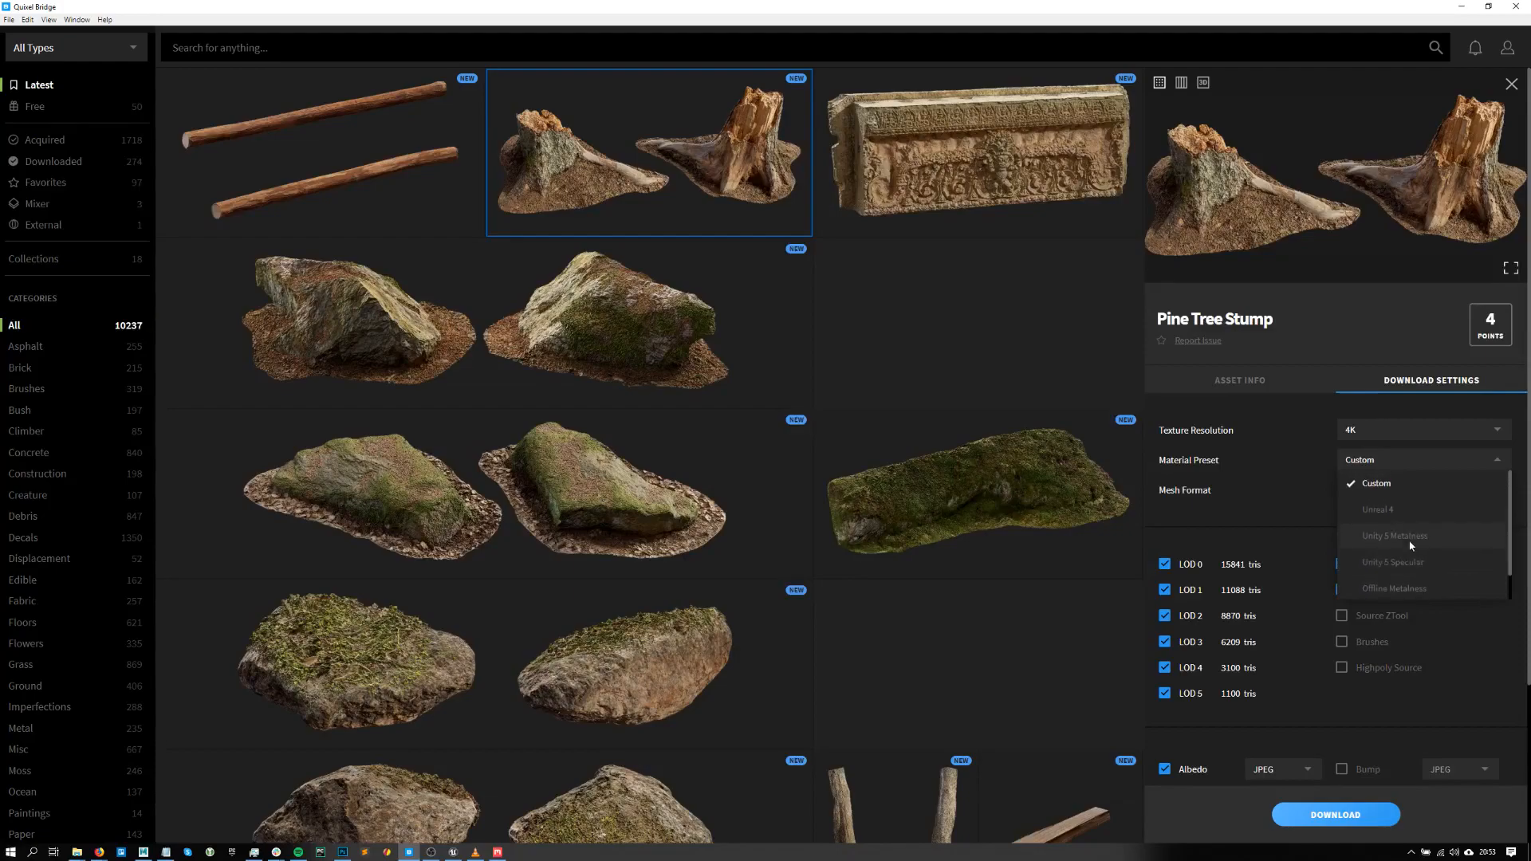
left_click(1272, 486)
scroll(1279, 672, "down", 2)
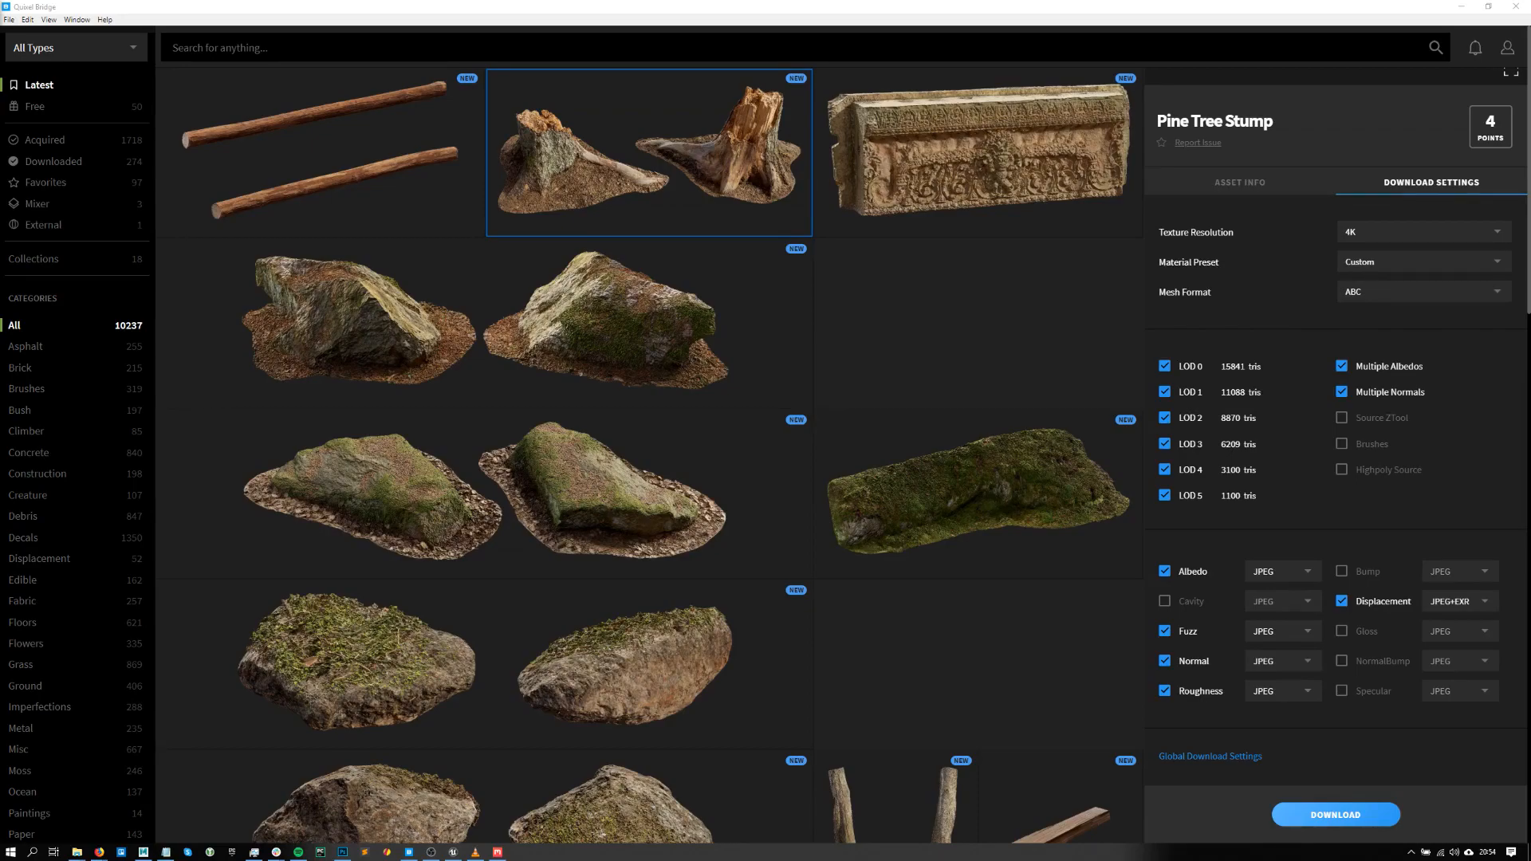
- Search the asset library for "roman" and close the asset details to view the full results
left_click(240, 48)
type("roman")
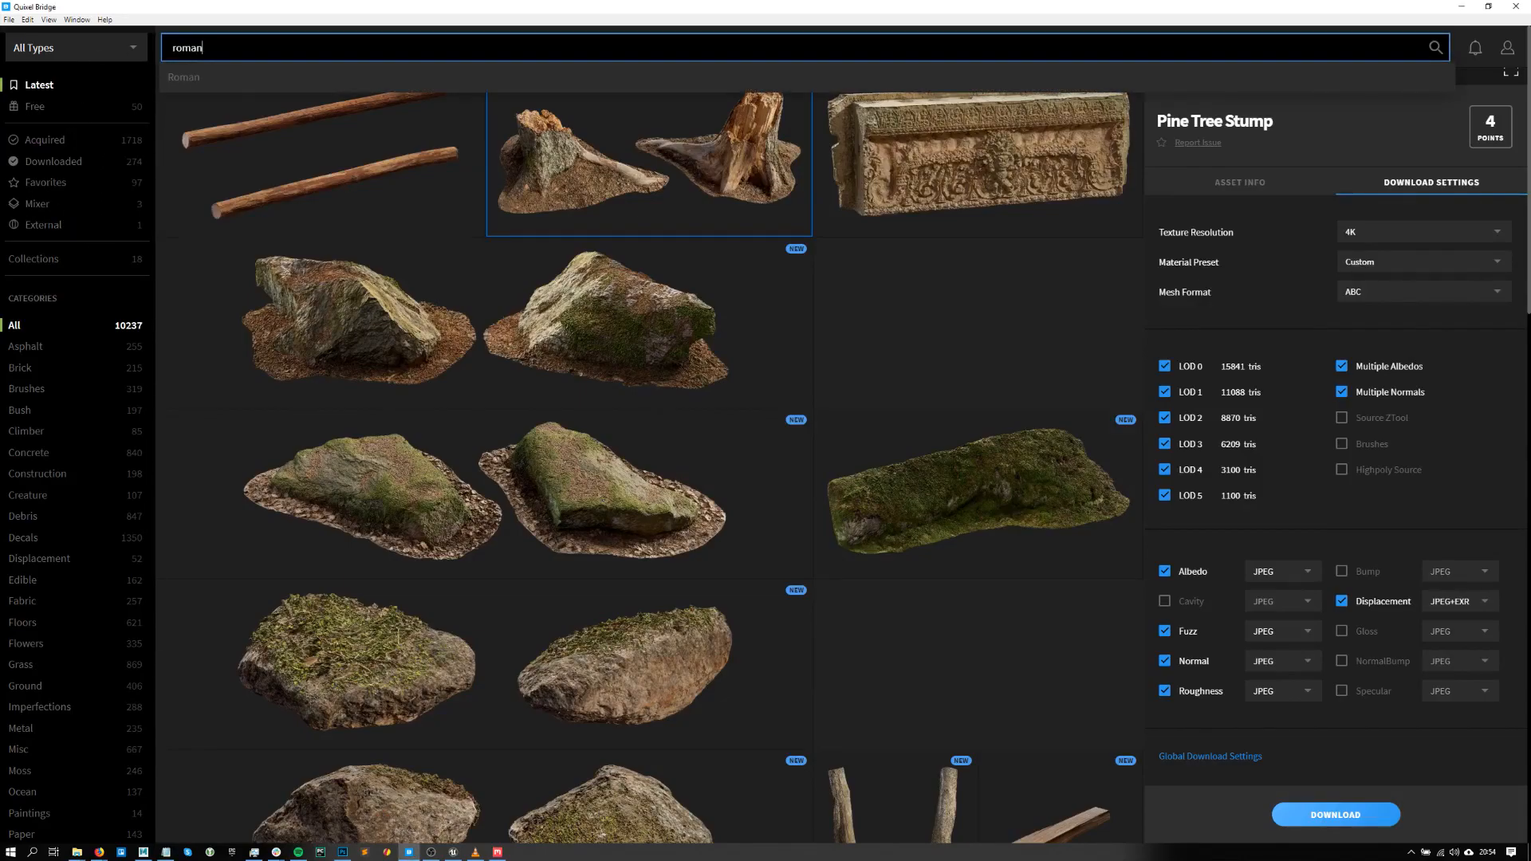
key("Return")
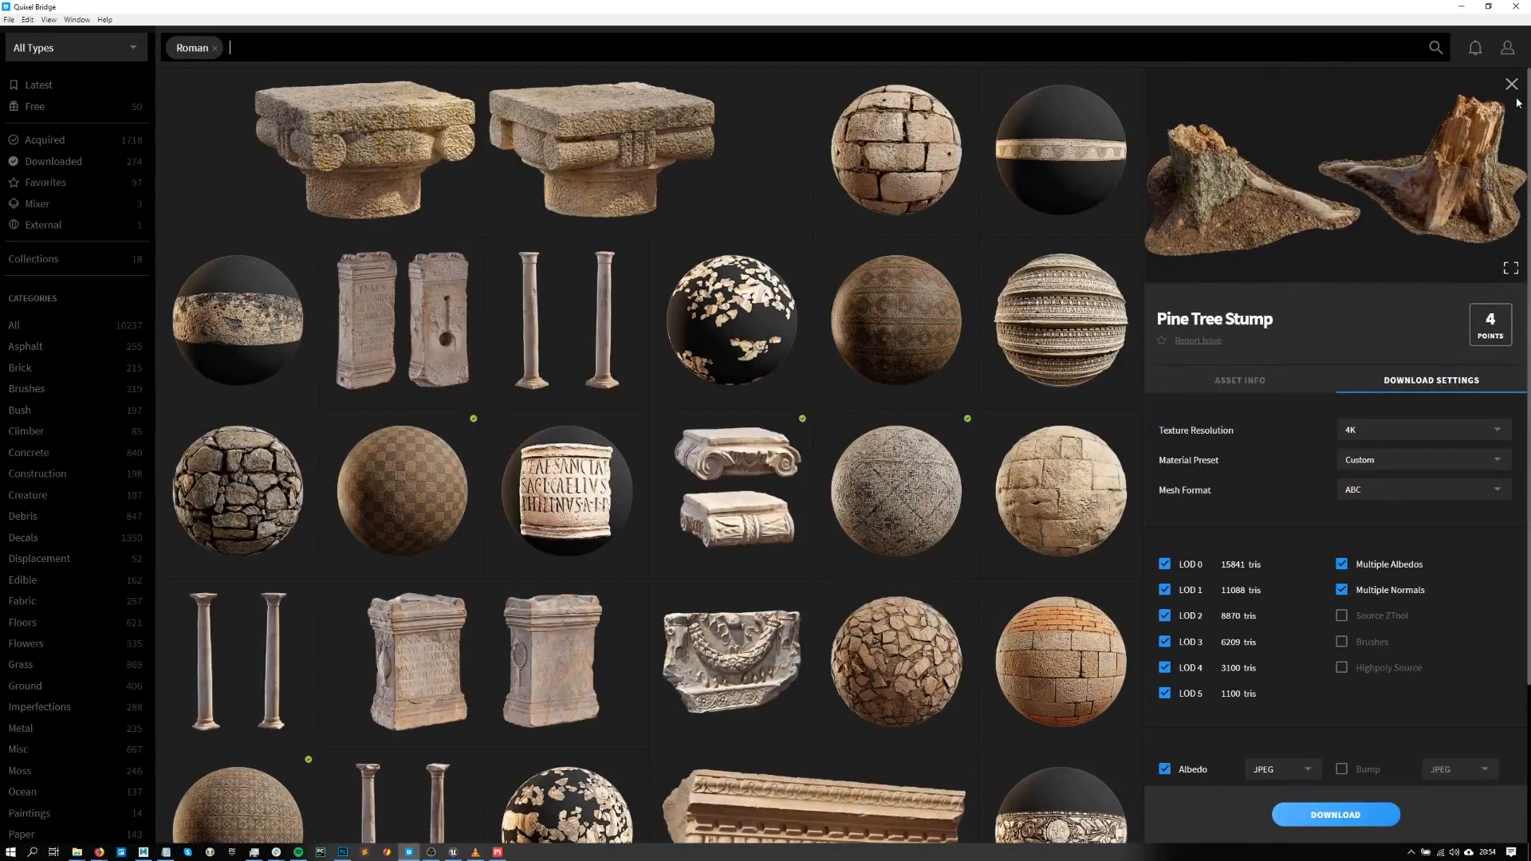
left_click(1512, 84)
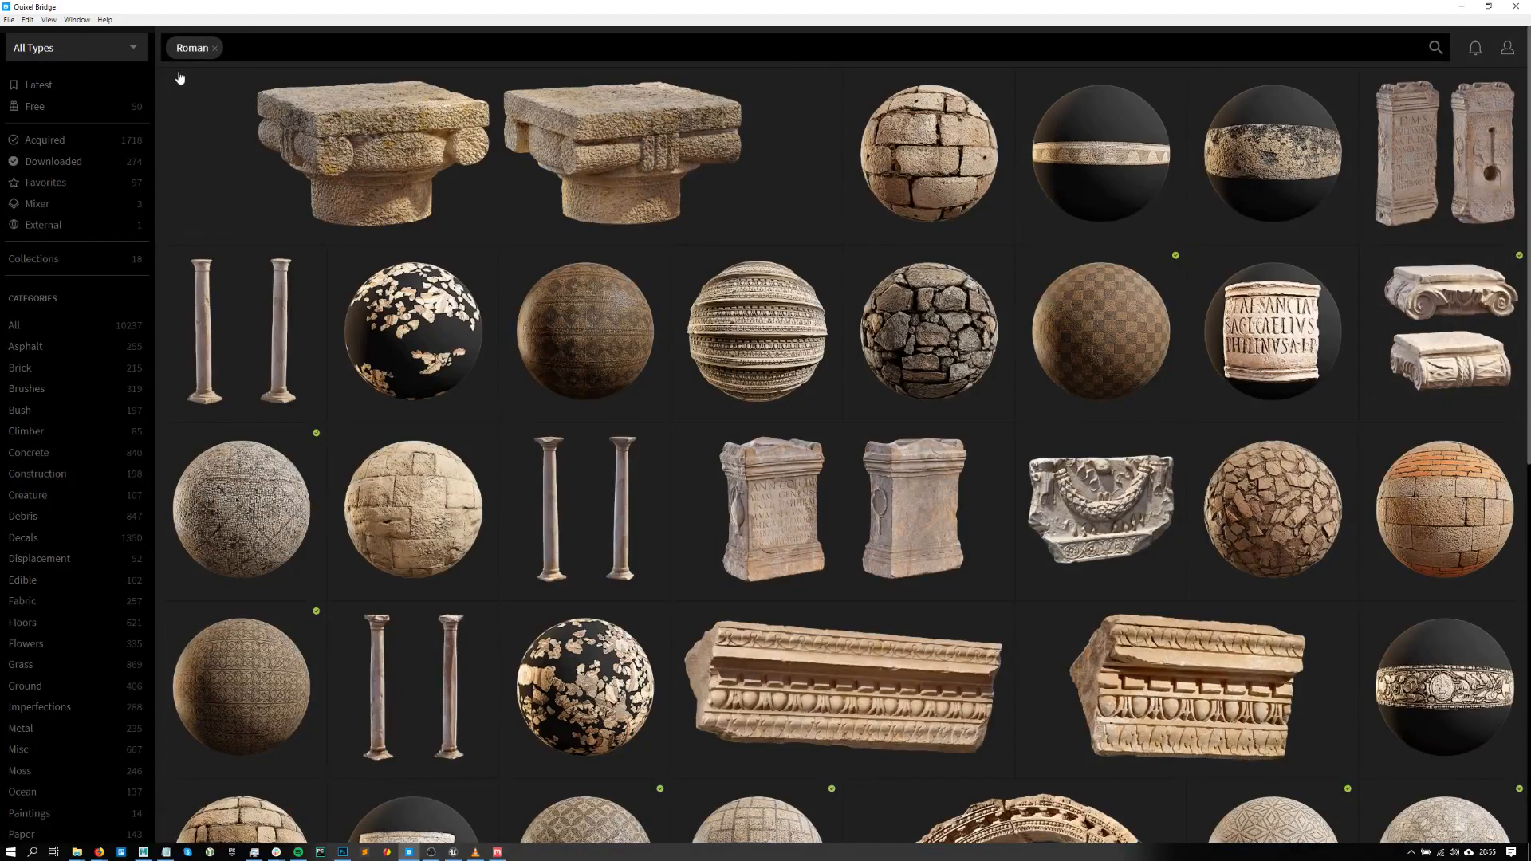
- Clear the Roman search and show the Angkor Wat Temple Lintel preview in full screen
left_click(215, 48)
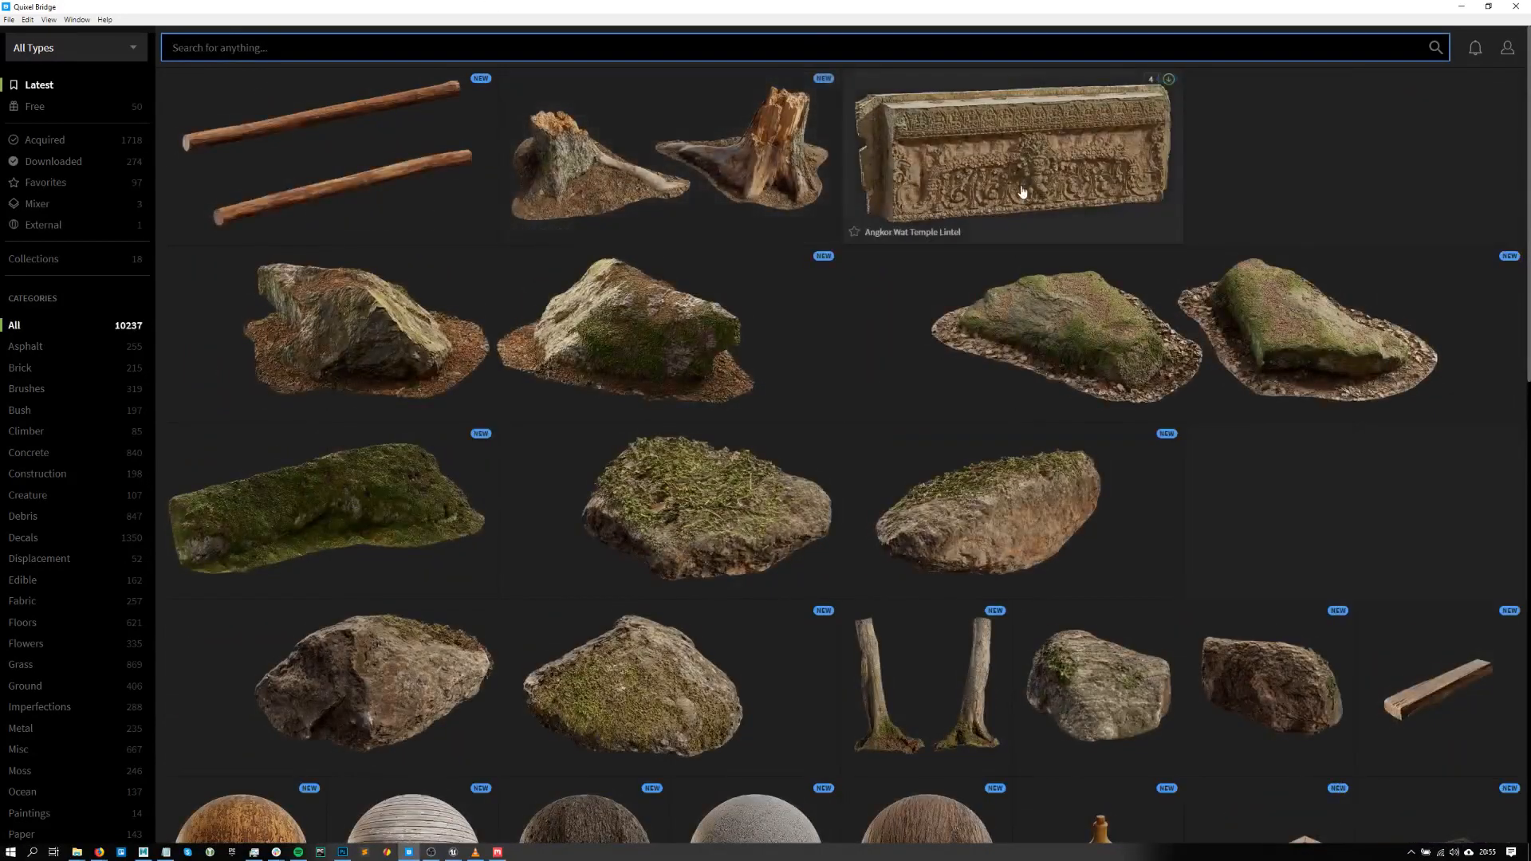
left_click(972, 160)
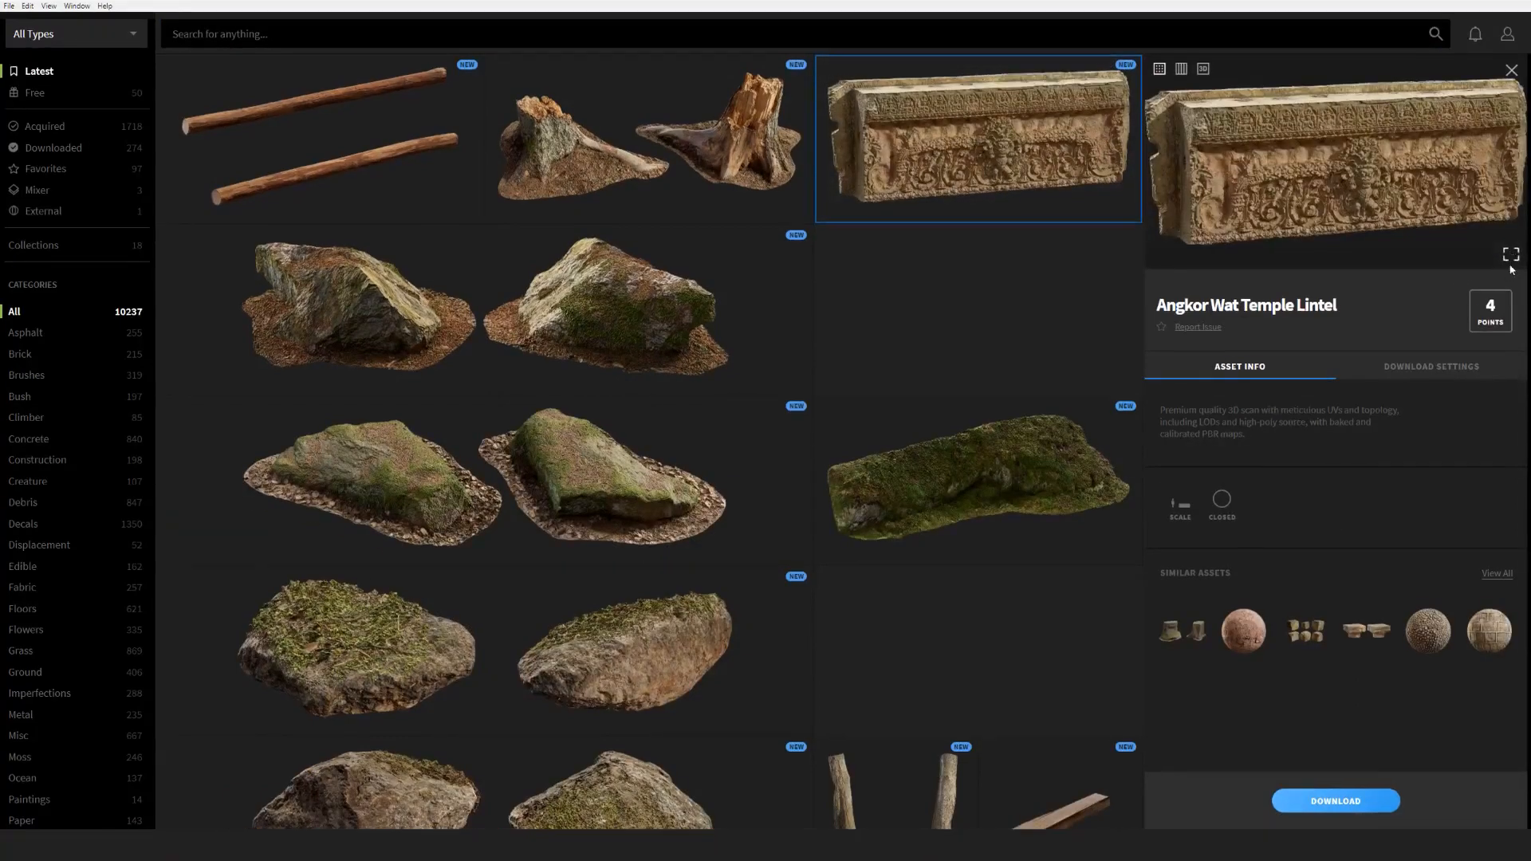
left_click(1511, 266)
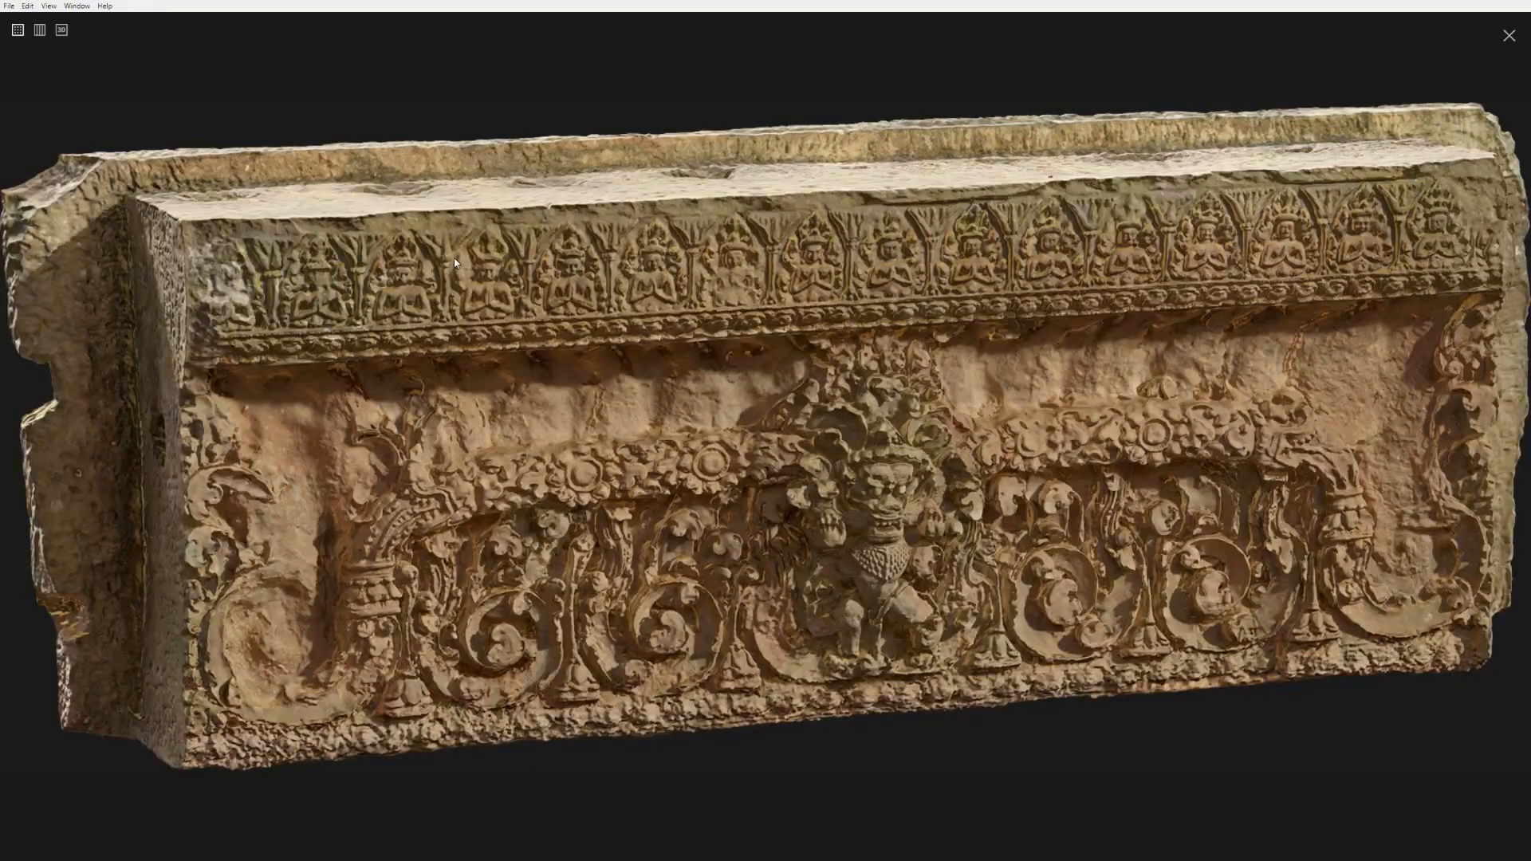
- Exit the full-screen preview, close the Angkor Wat Temple Lintel details and browse the downloaded assets
left_click(1510, 35)
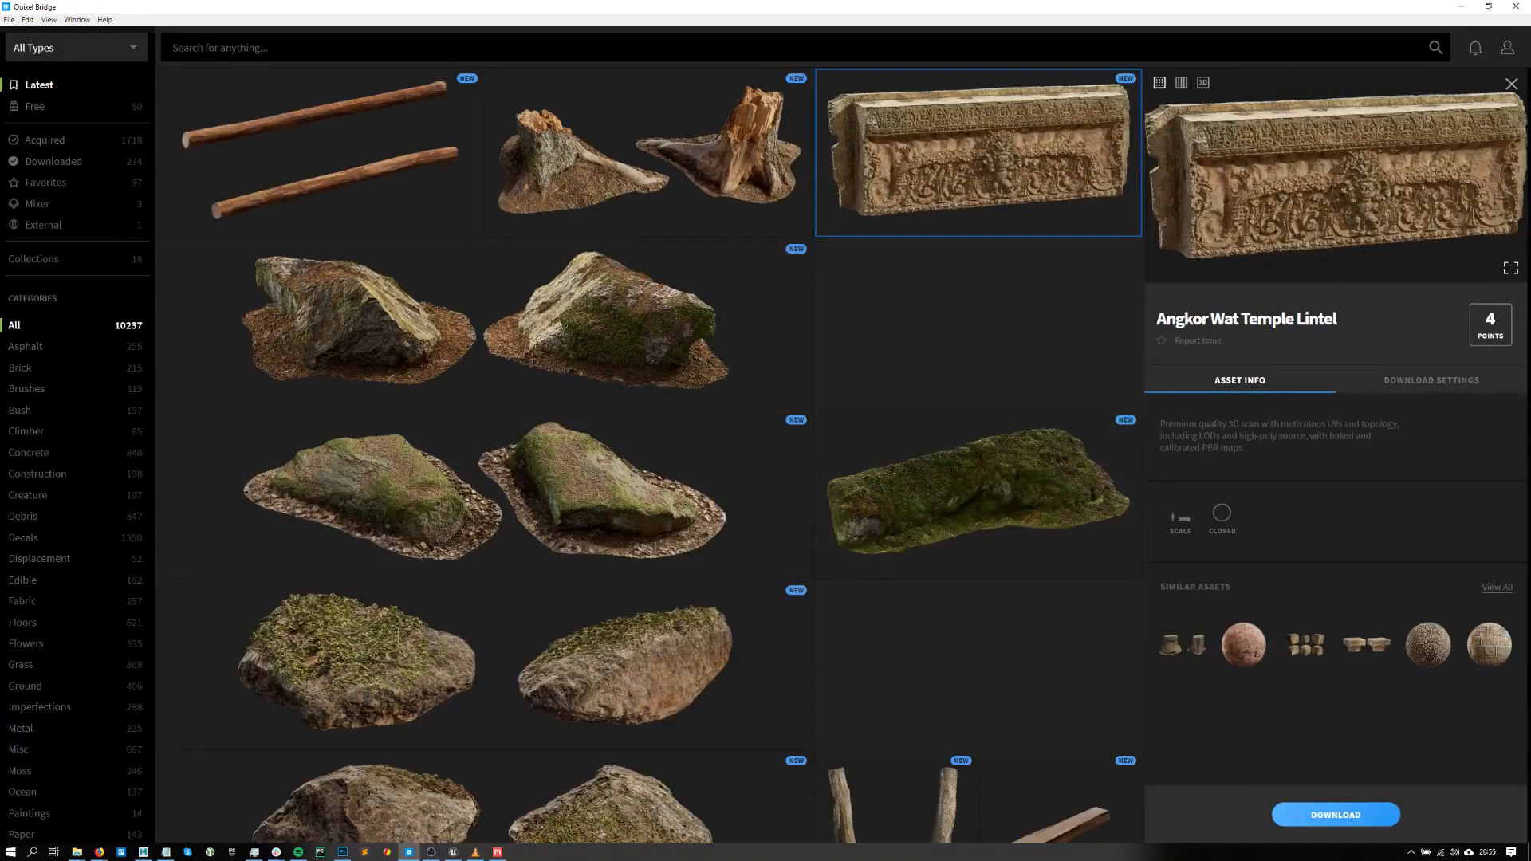
left_click(1510, 89)
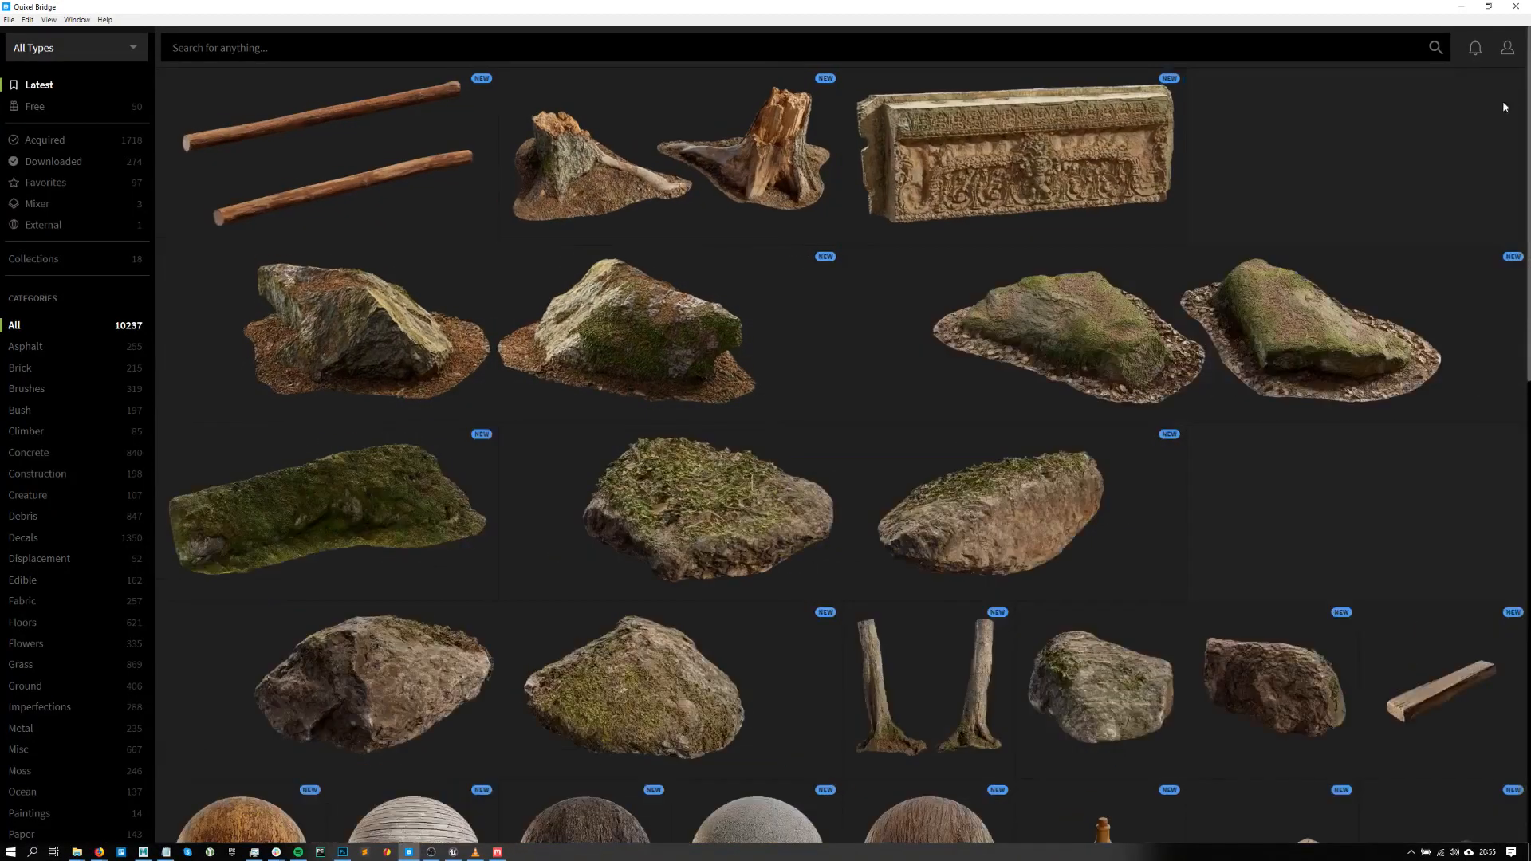
left_click(75, 163)
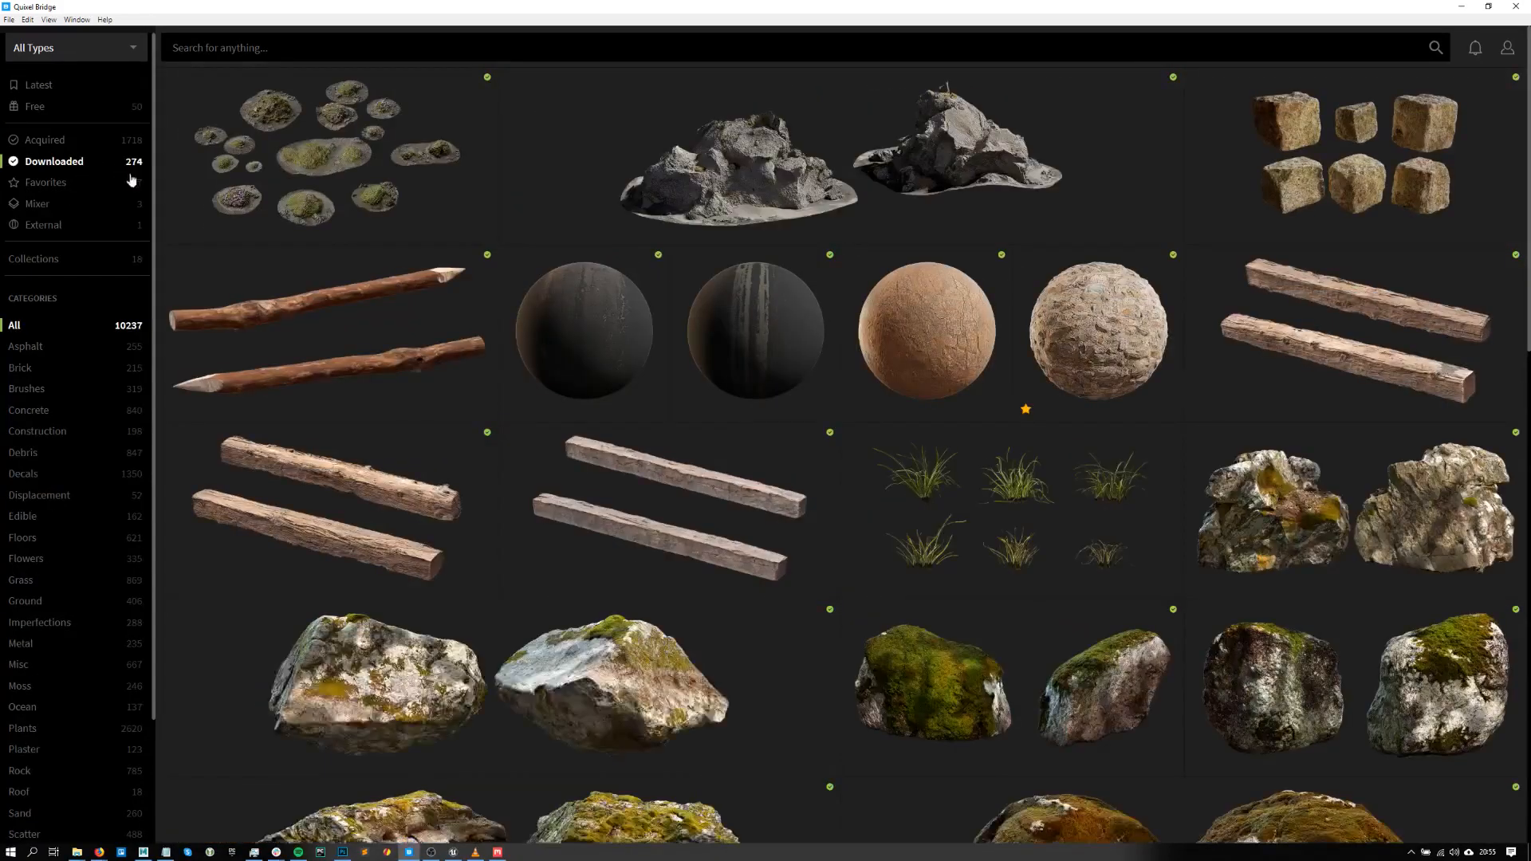
scroll(744, 447, "down", 5)
scroll(766, 441, "up", 5)
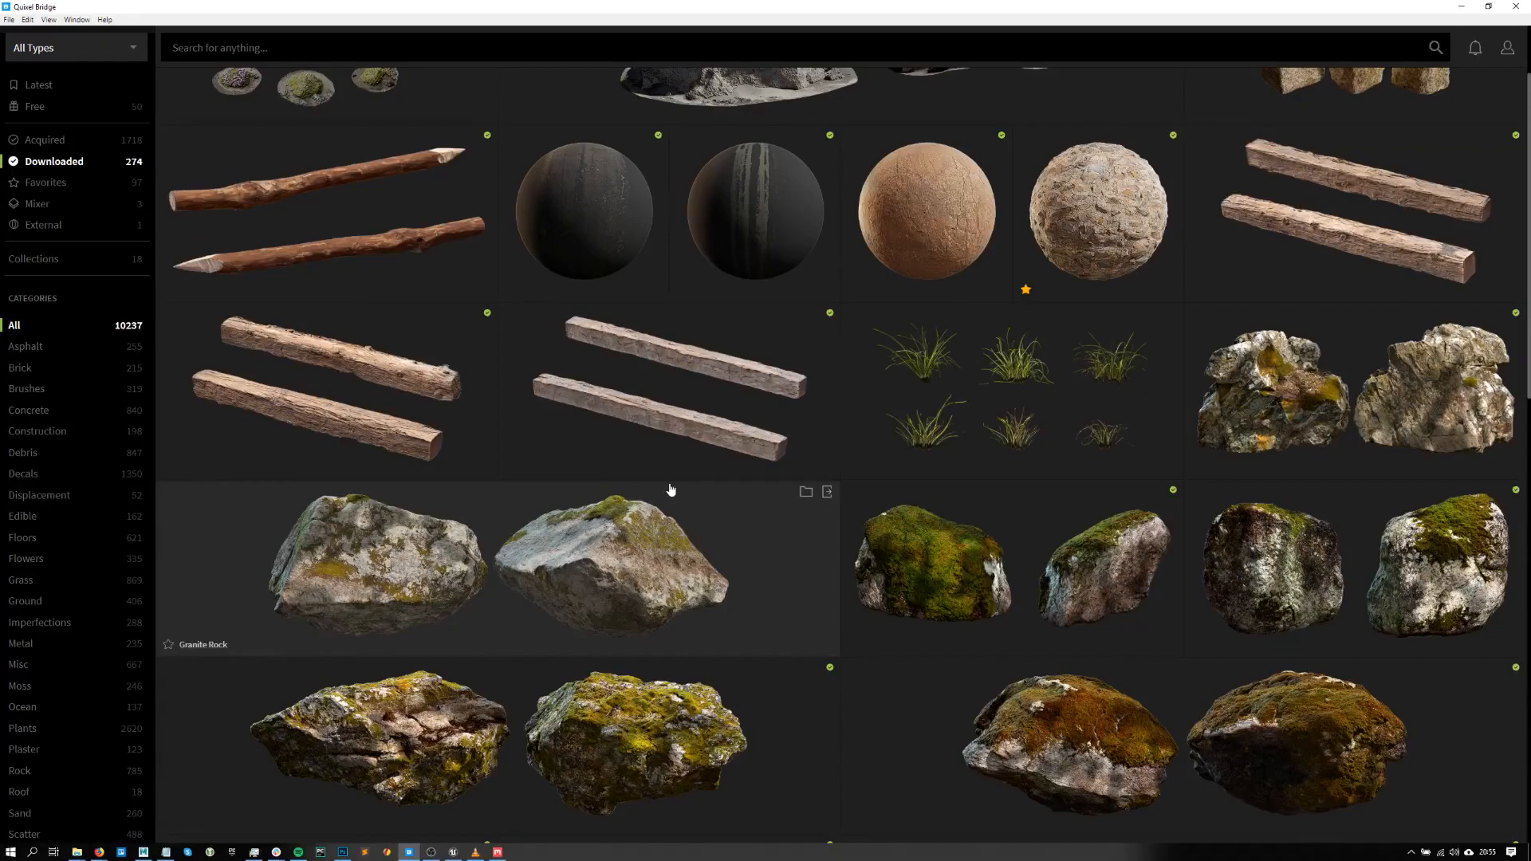
- Search the downloaded assets for "atlas"
left_click(319, 48)
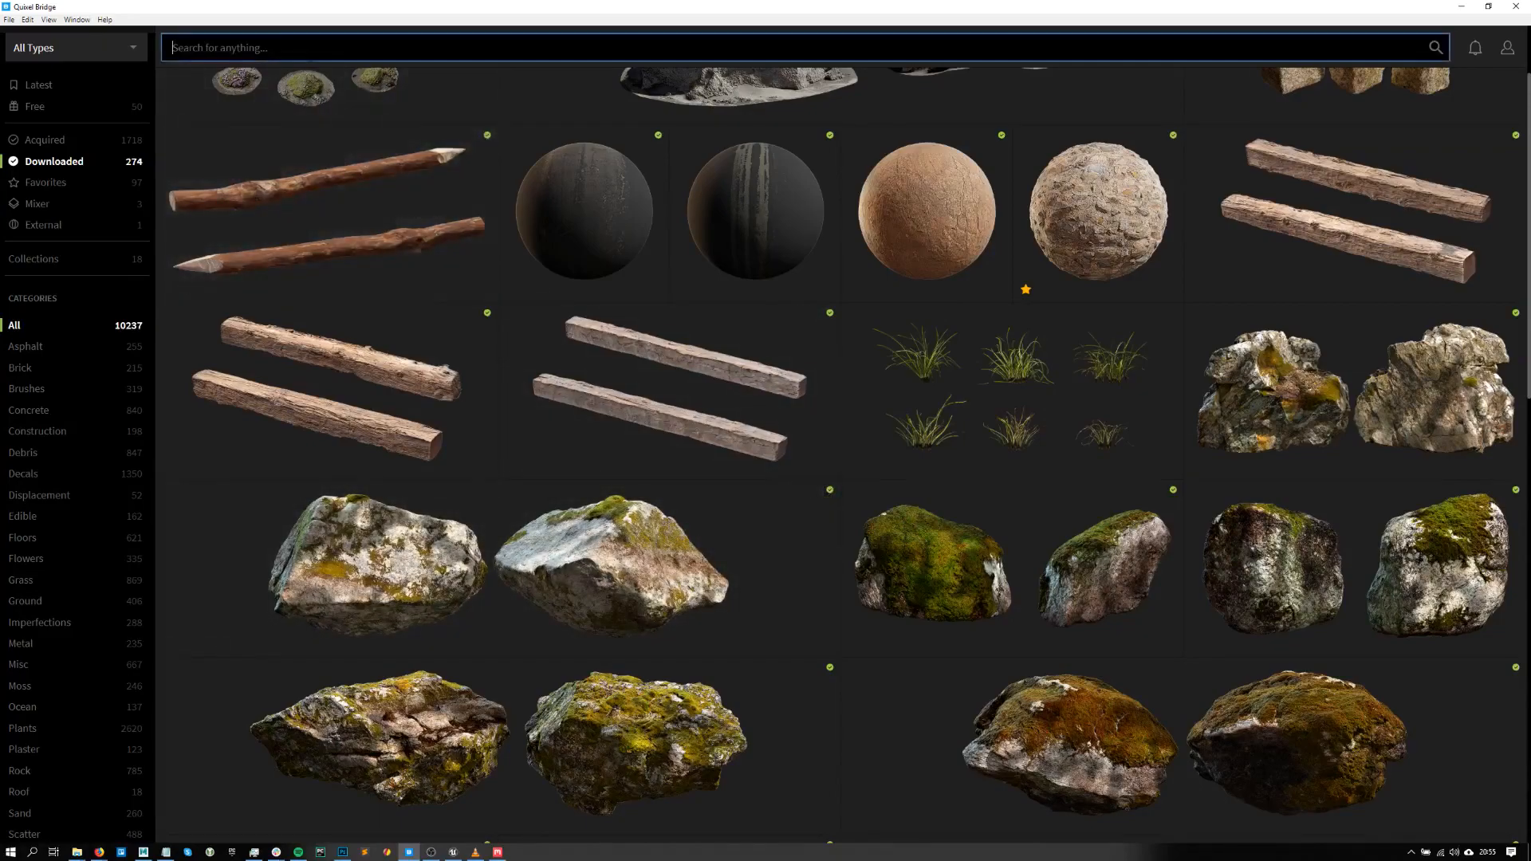
type("atlas")
key("Return")
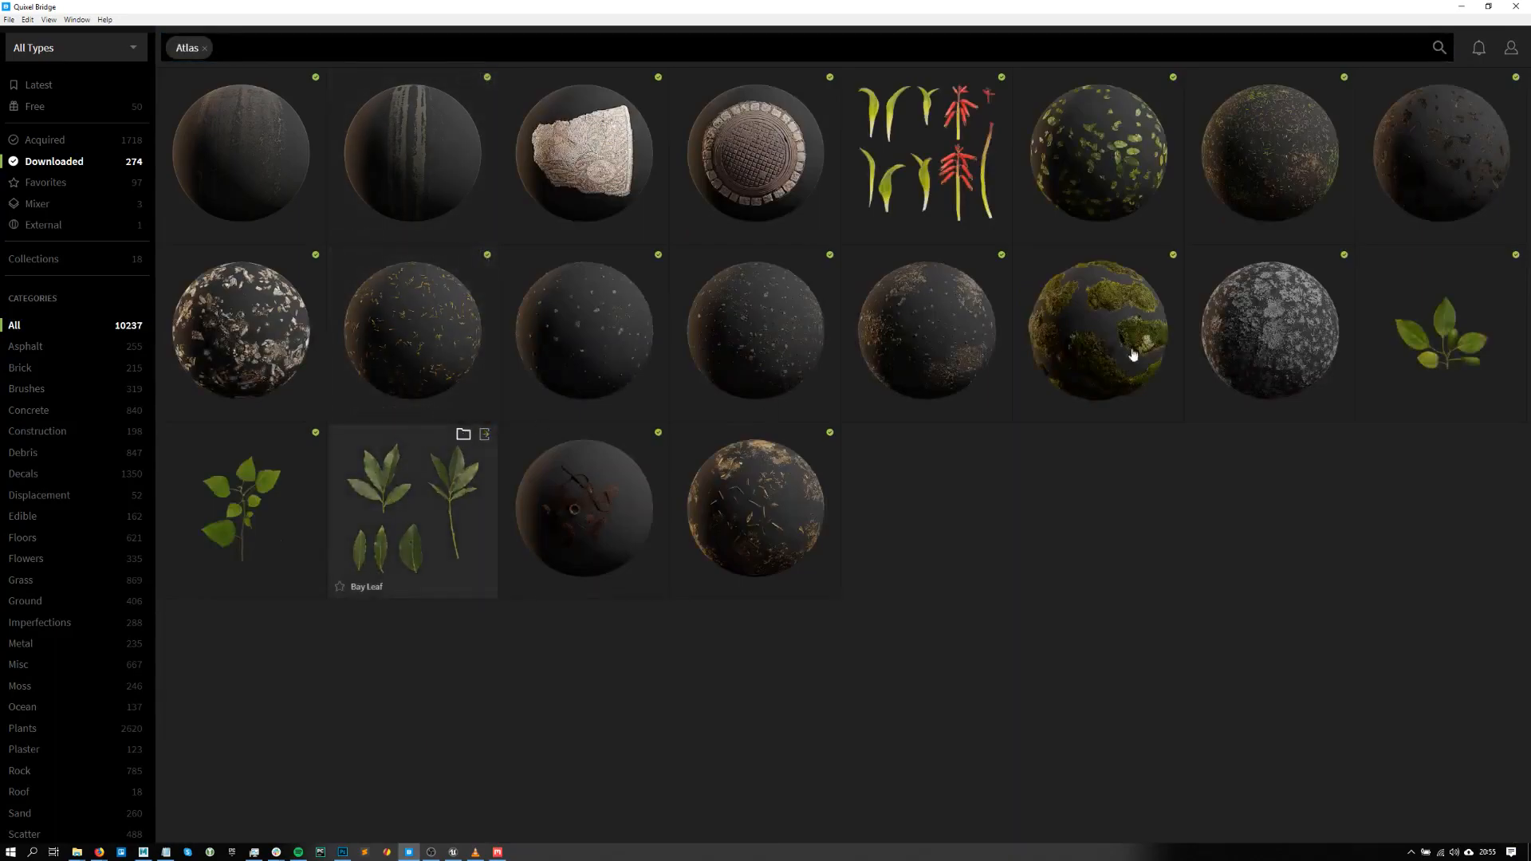
- Minimise Bridge and the file window, switch to Maya and delete the existing plant mesh from the scene
left_click(1461, 7)
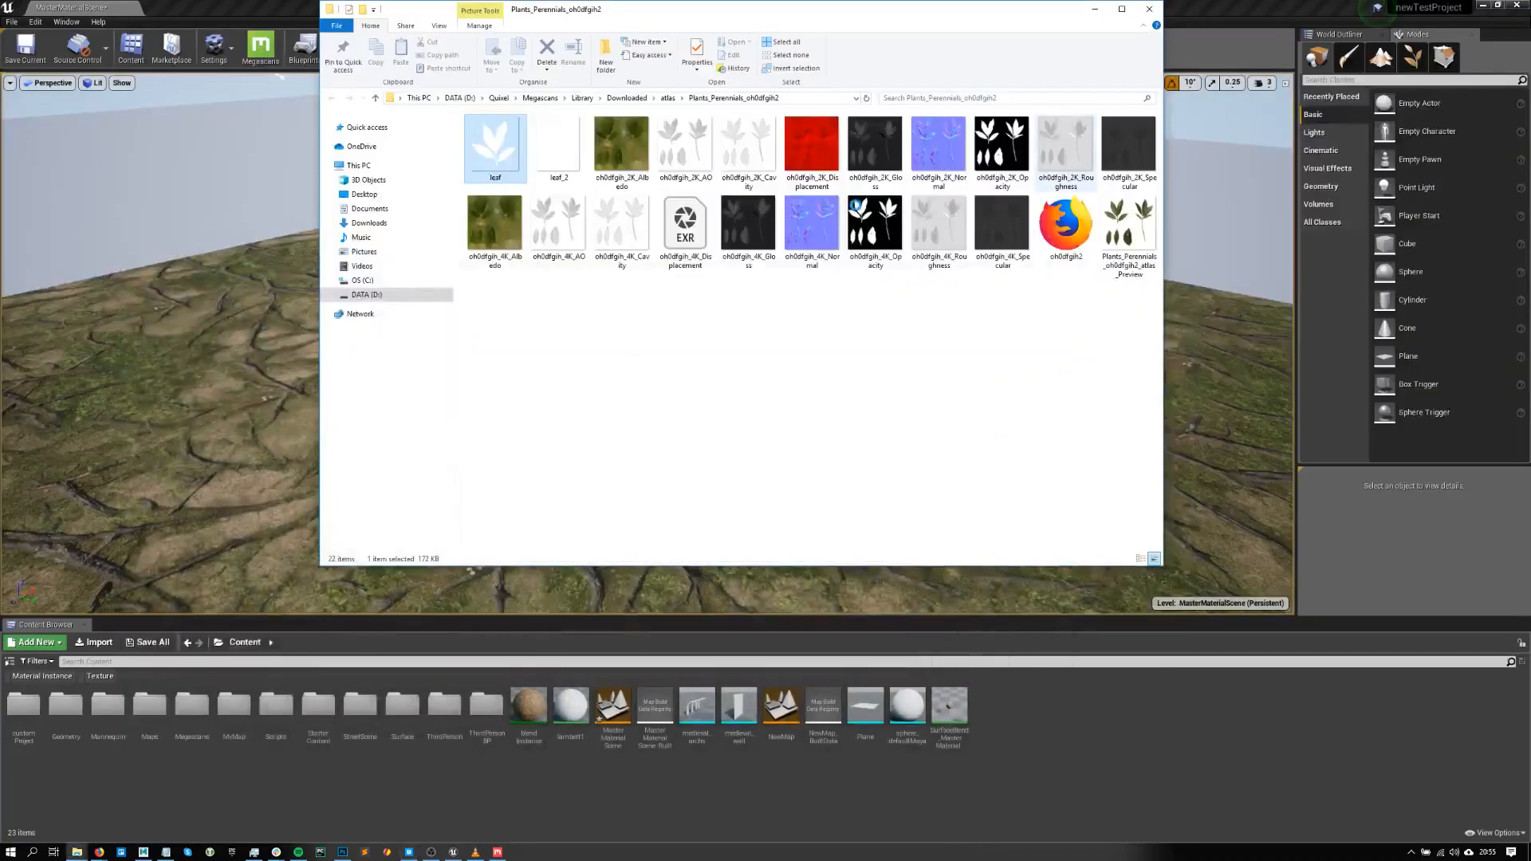
left_click(1095, 8)
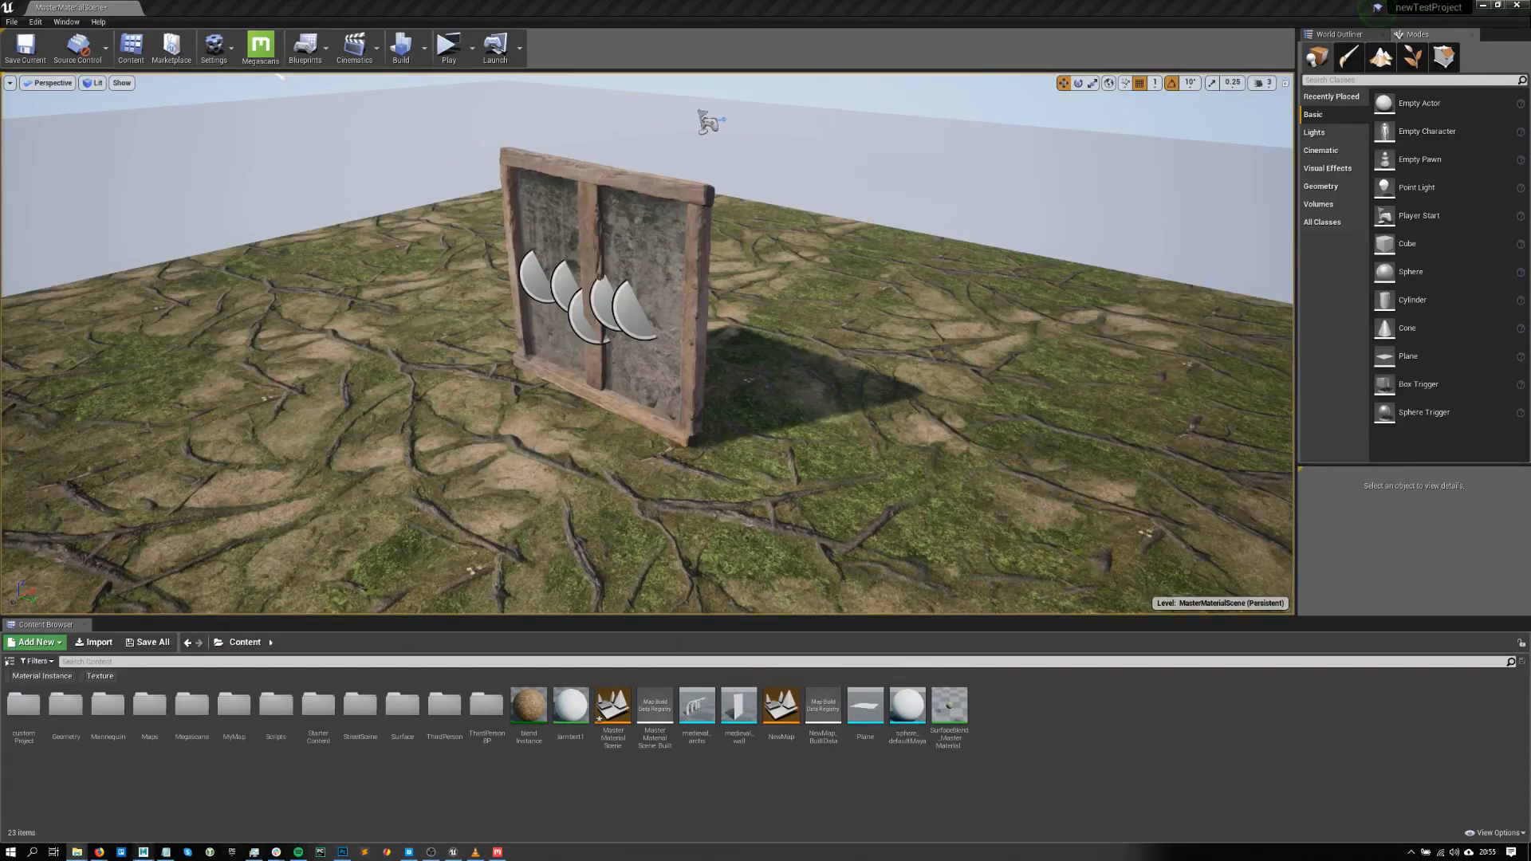
left_click(144, 852)
scroll(830, 294, "down", 3)
left_click_drag(883, 225, 504, 564)
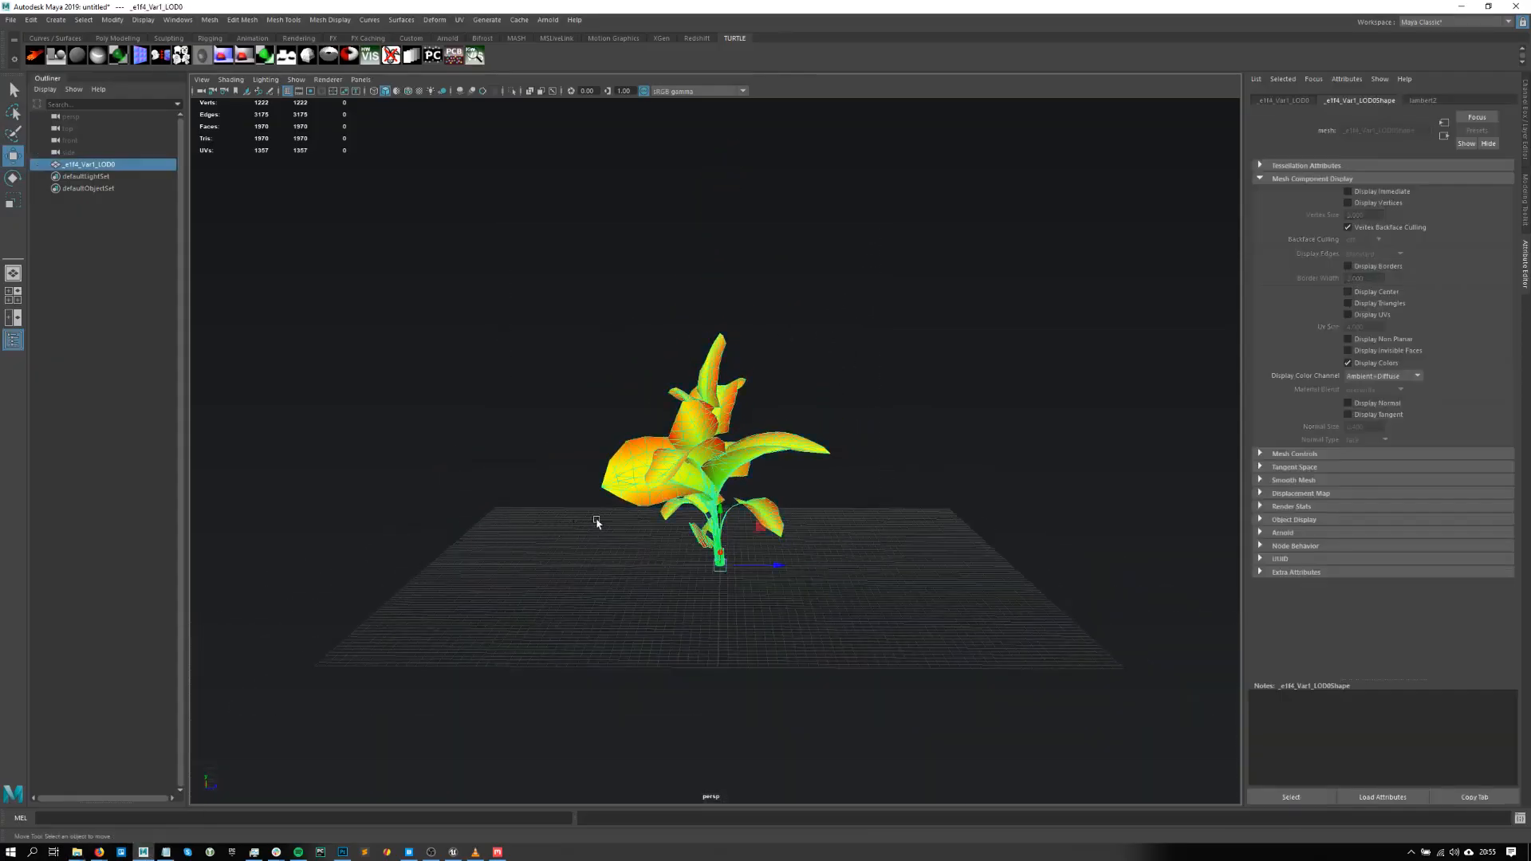
key("Delete")
left_click_drag(830, 484, 757, 462, "alt")
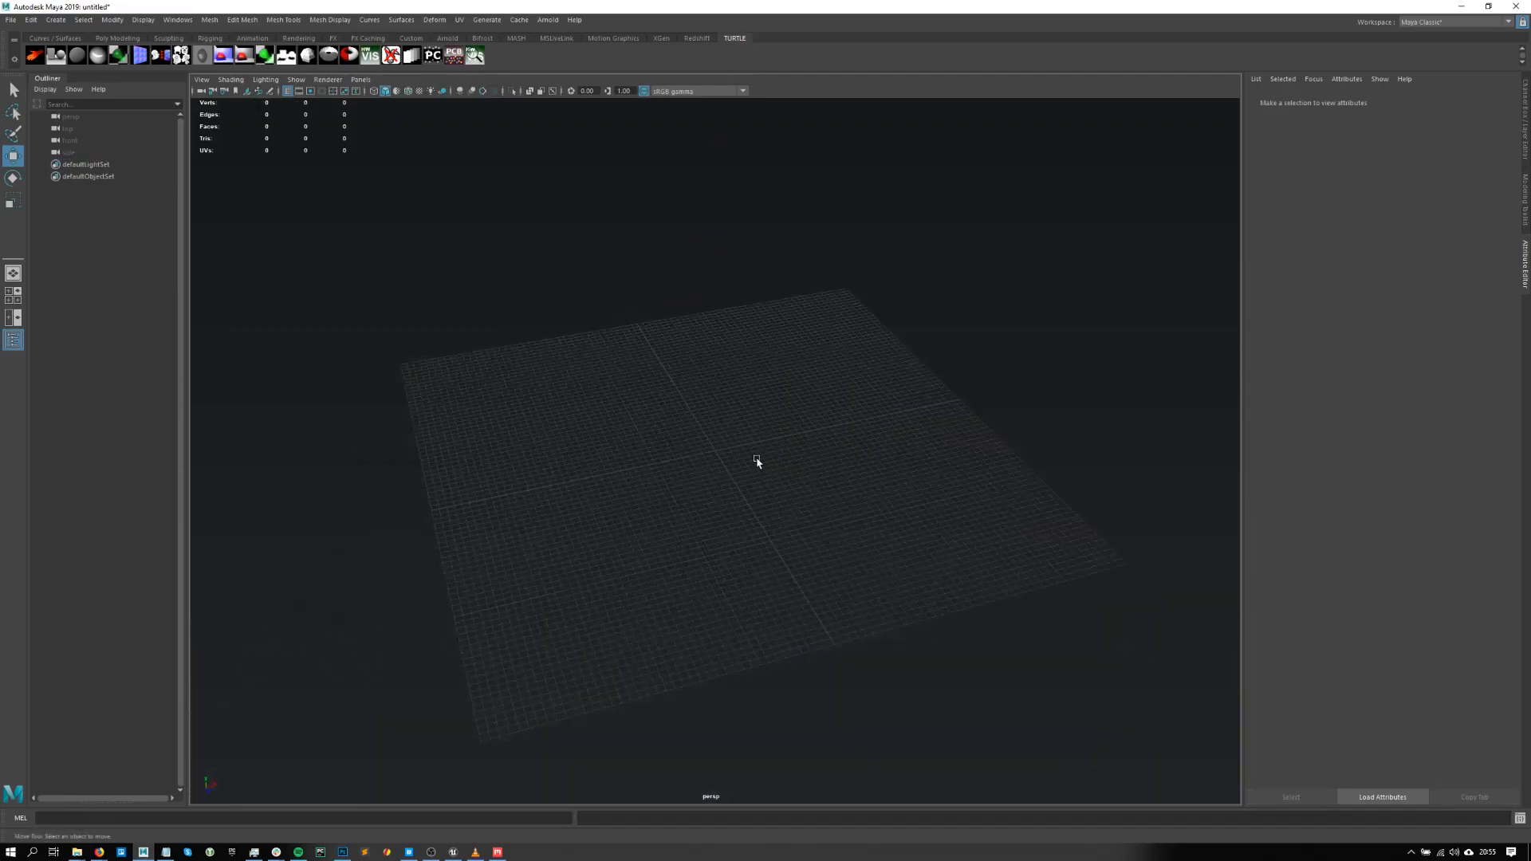
- Bring up the Plants_Perennials_oh0dfgih2 folder and enlarge its thumbnails to inspect the leaf atlas texture maps
left_click(77, 851)
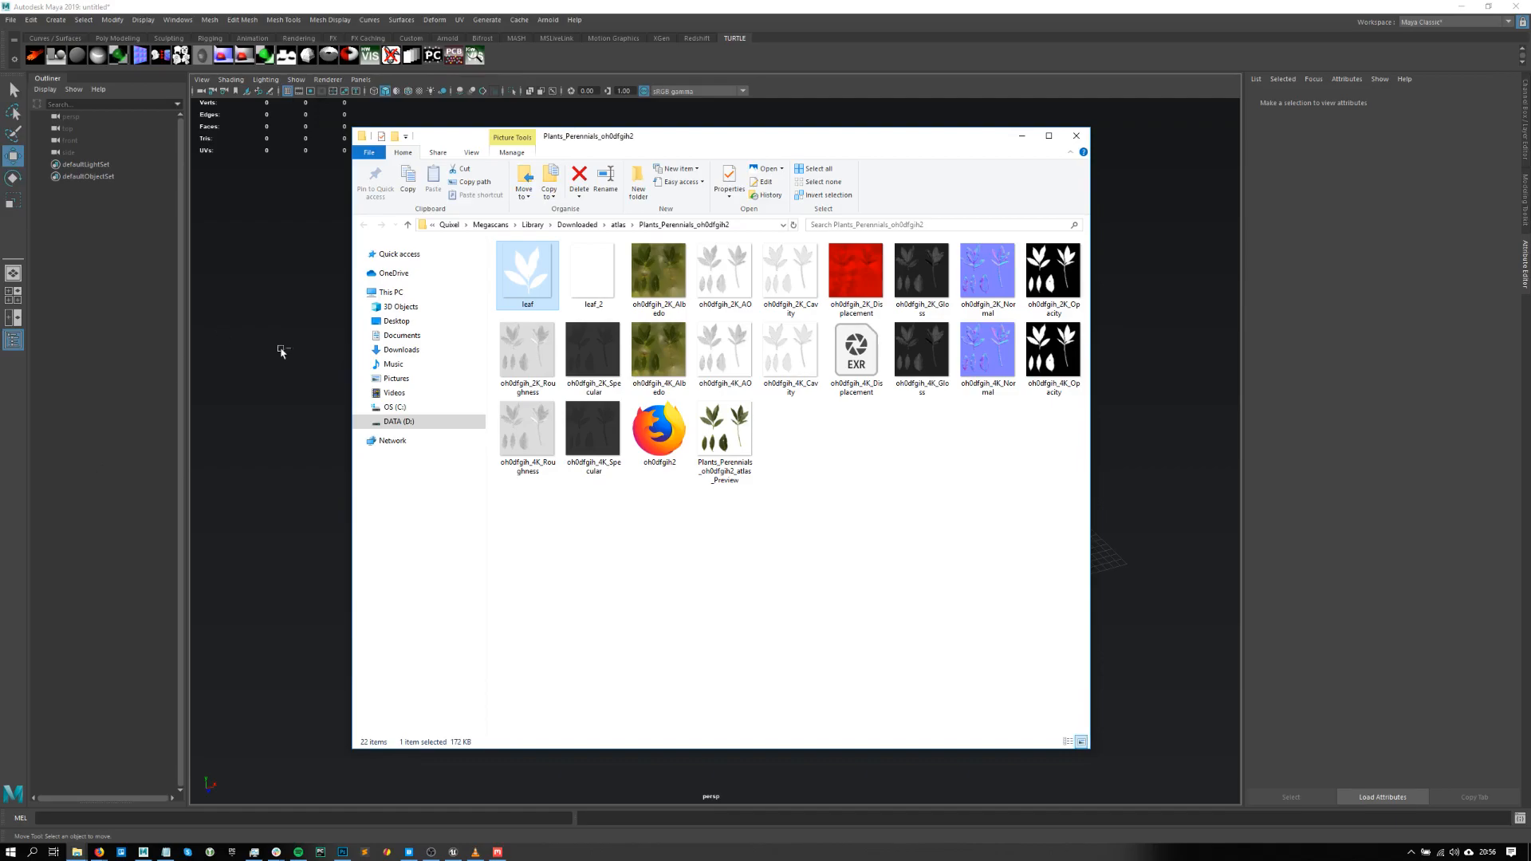
scroll(783, 493, "down", 1, "ctrl")
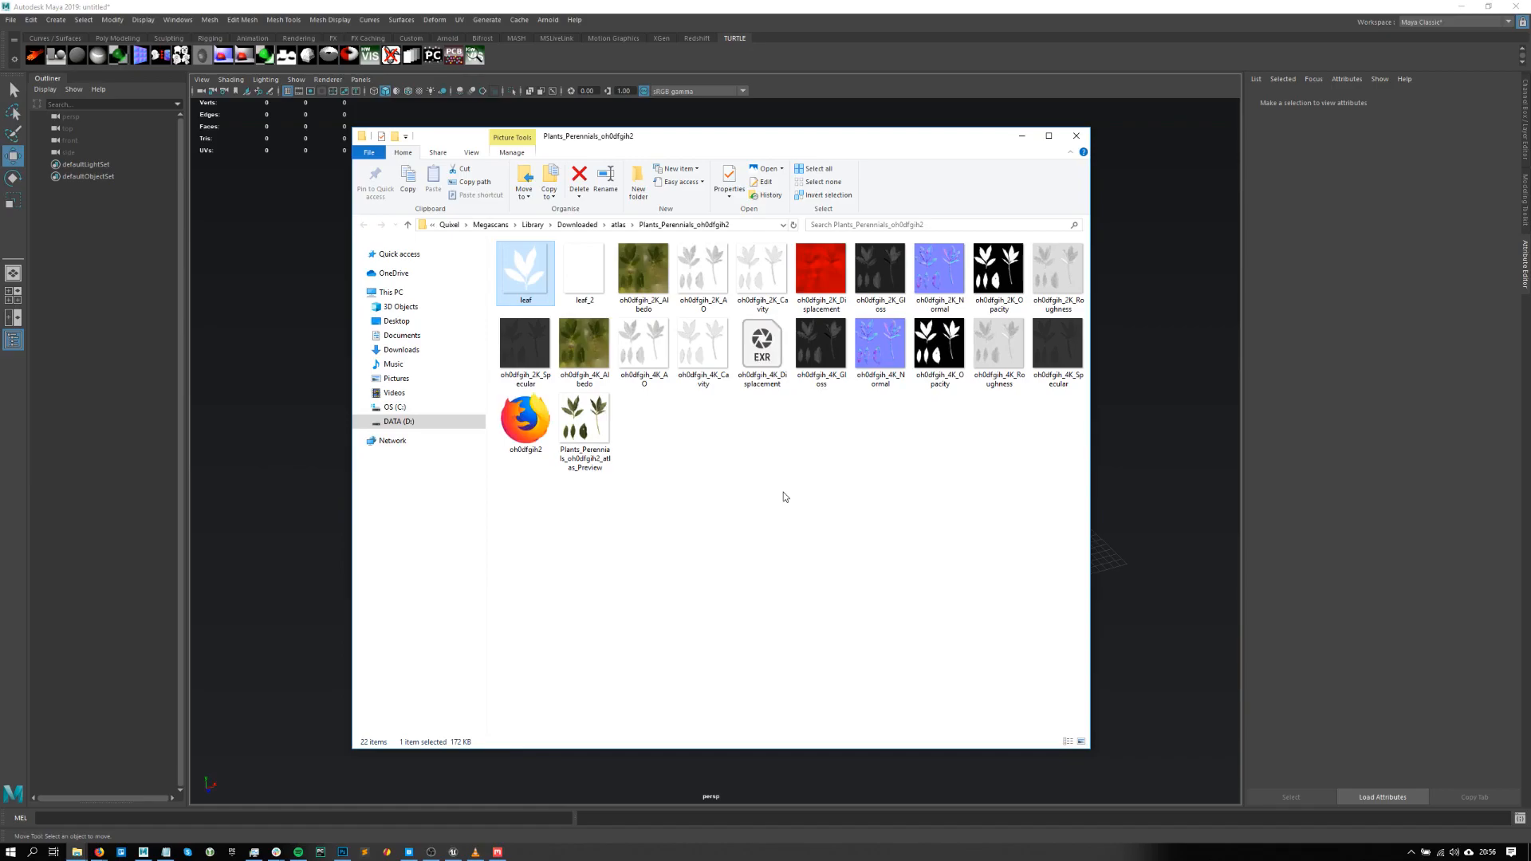
mouse_move(834, 431)
left_mouse_down()
mouse_move(737, 584)
mouse_move(825, 455)
left_mouse_up()
scroll(825, 456, "up", 1, "ctrl")
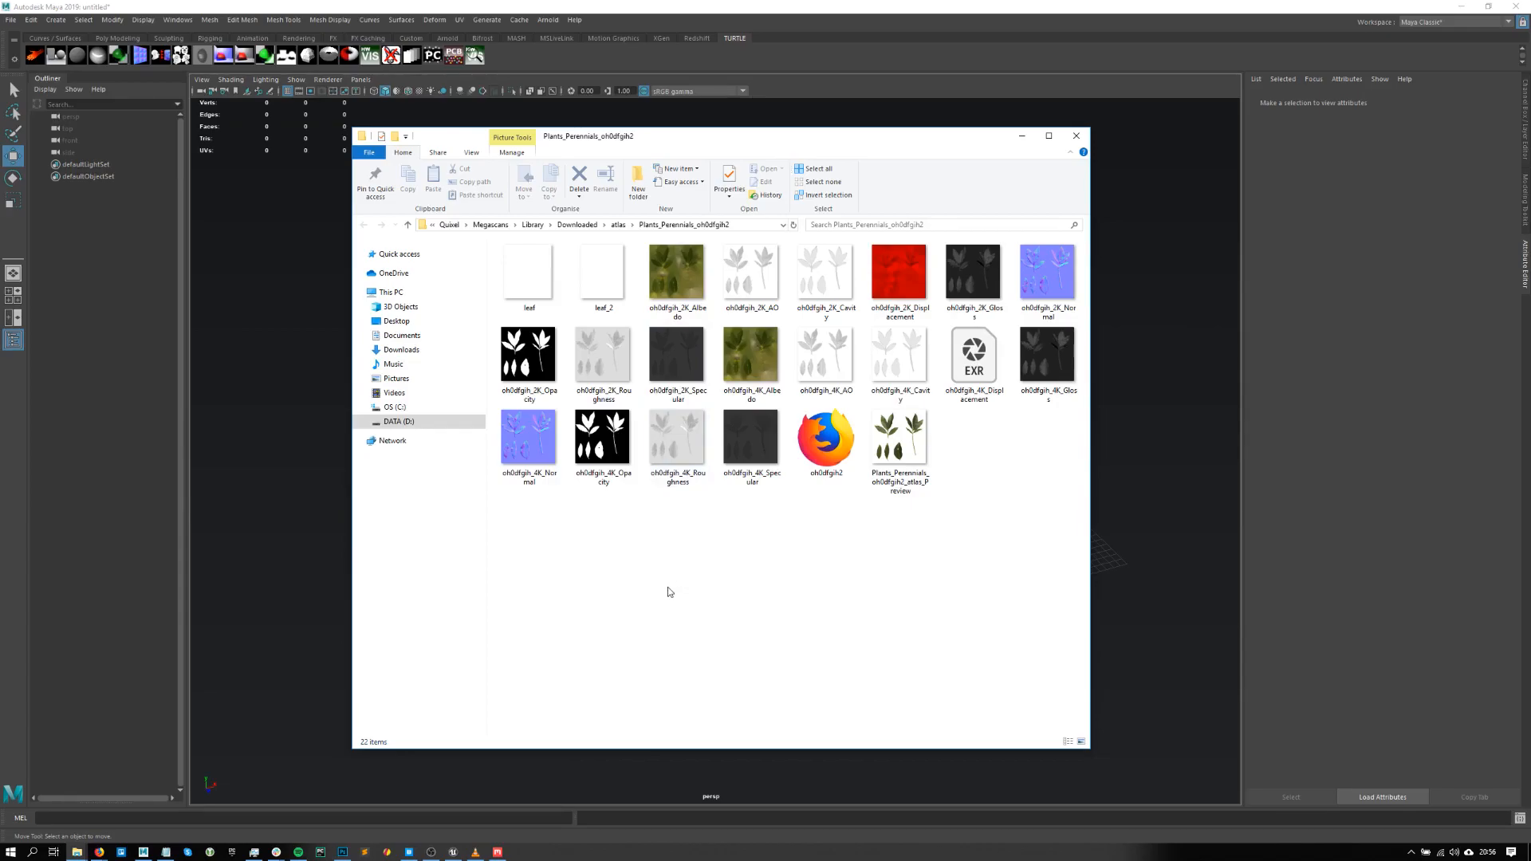
- Back in Maya, create a large polygon plane and snap it to the centre of the grid
left_click(1106, 368)
scroll(852, 397, "up", 5)
right_click_drag(850, 393, 606, 308, "shift")
scroll(638, 366, "down", 3)
left_click_drag(622, 349, 941, 452)
scroll(653, 349, "up", 3)
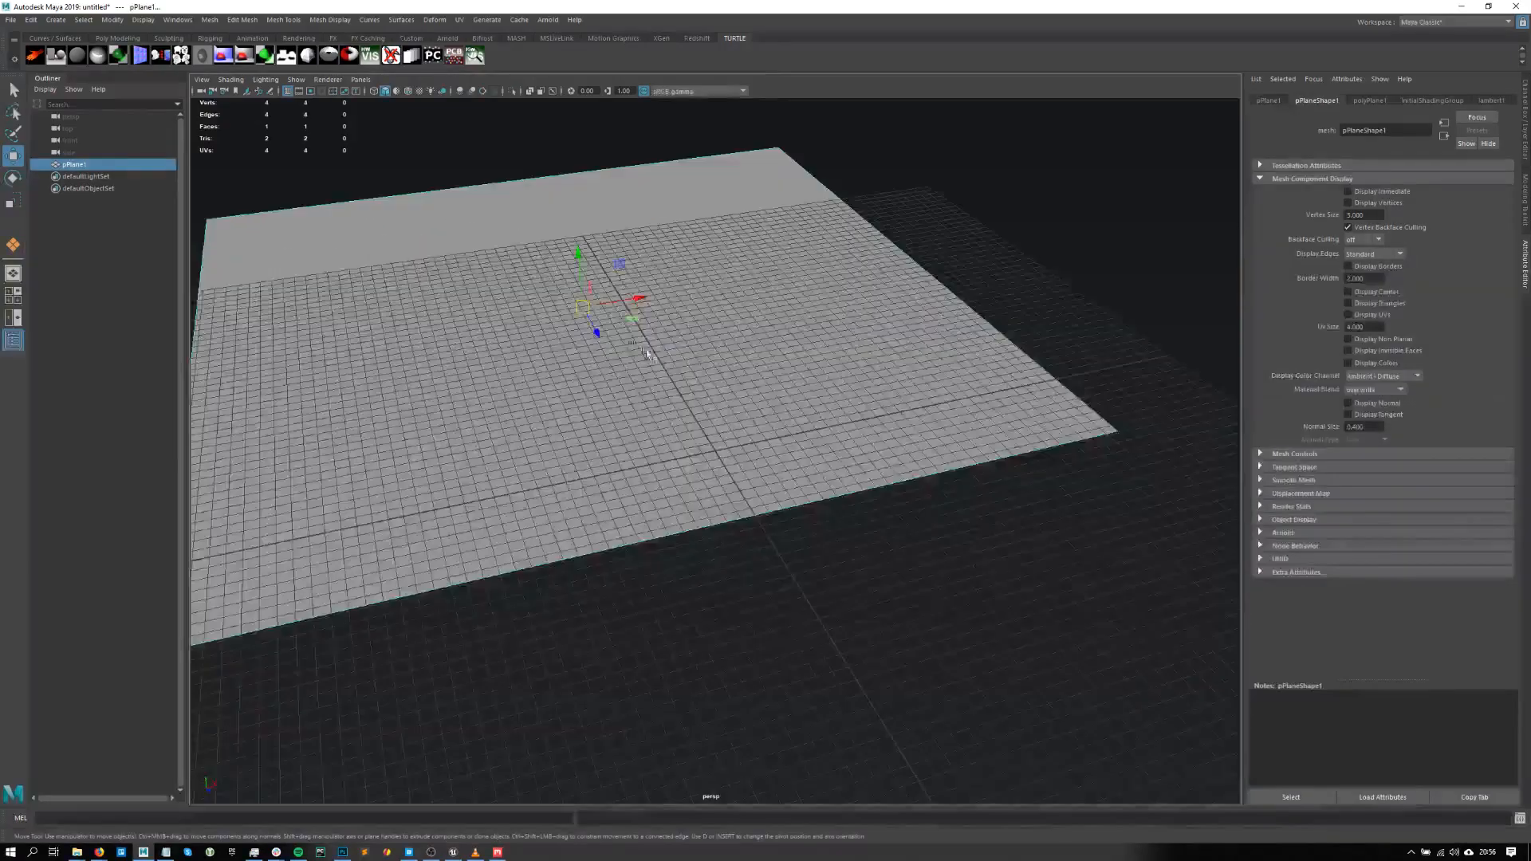
left_click_drag(584, 310, 717, 452)
scroll(790, 450, "down", 4)
left_click_drag(869, 375, 933, 383, "alt")
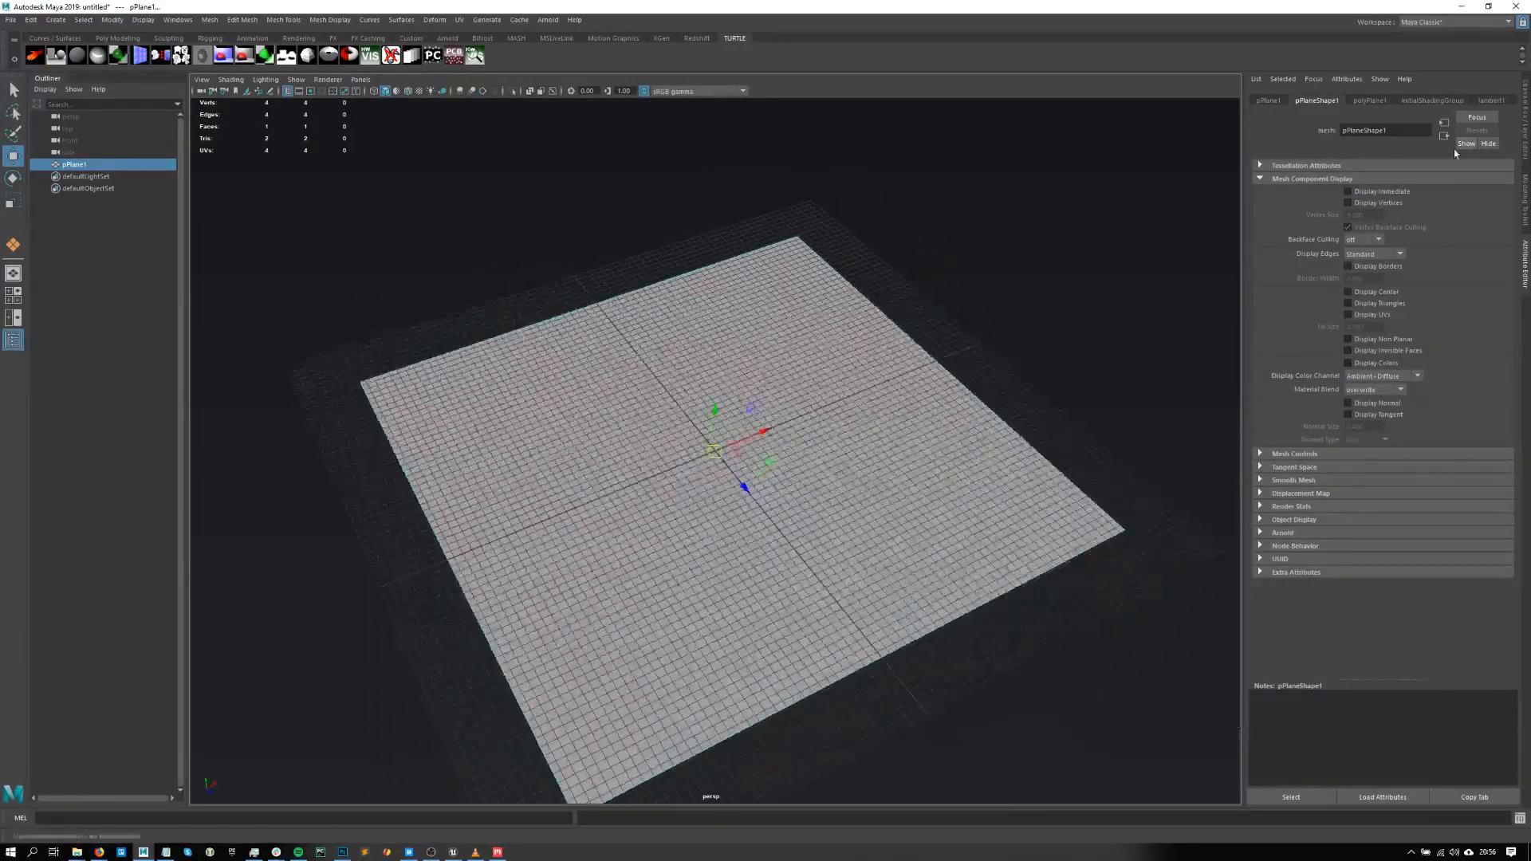
- Assign a new Lambert material to the plane and connect a File texture node to its Color
left_click(1416, 104)
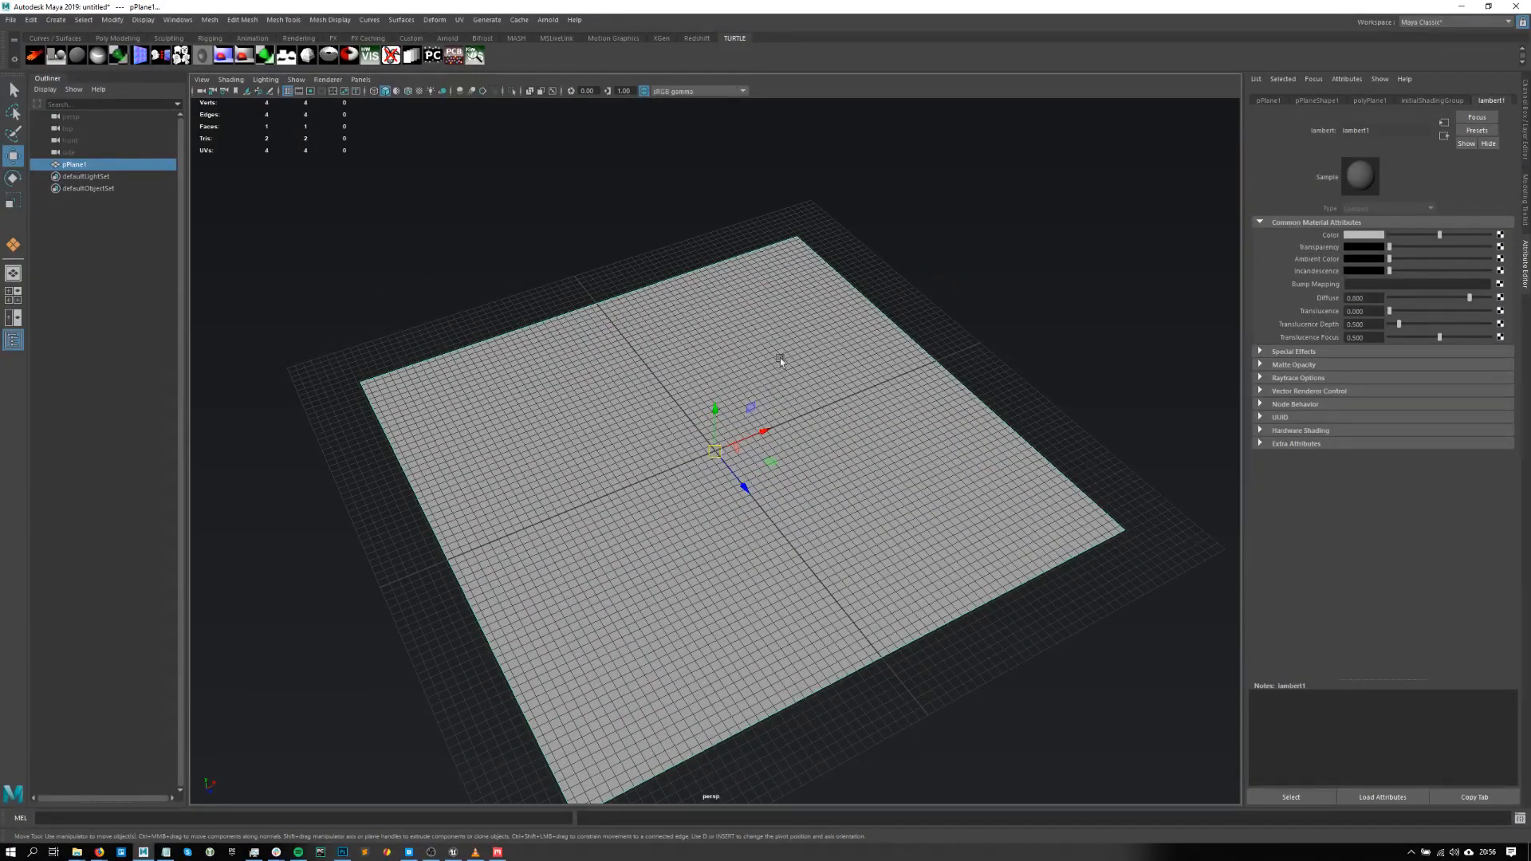
scroll(779, 359, "up", 5)
right_click_drag(783, 273, 874, 604)
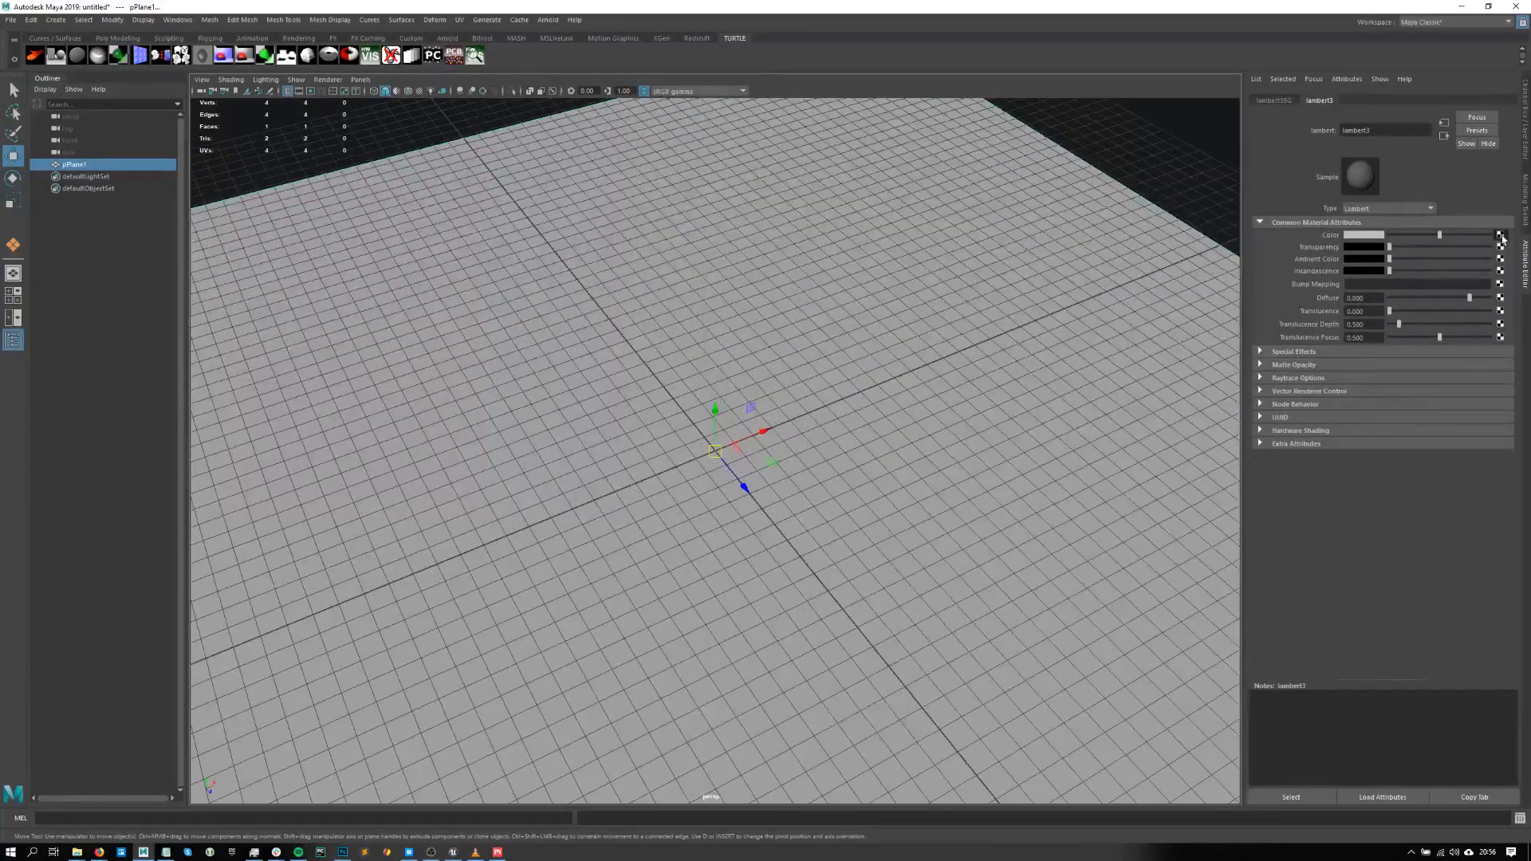
left_click(1500, 235)
left_click(634, 393)
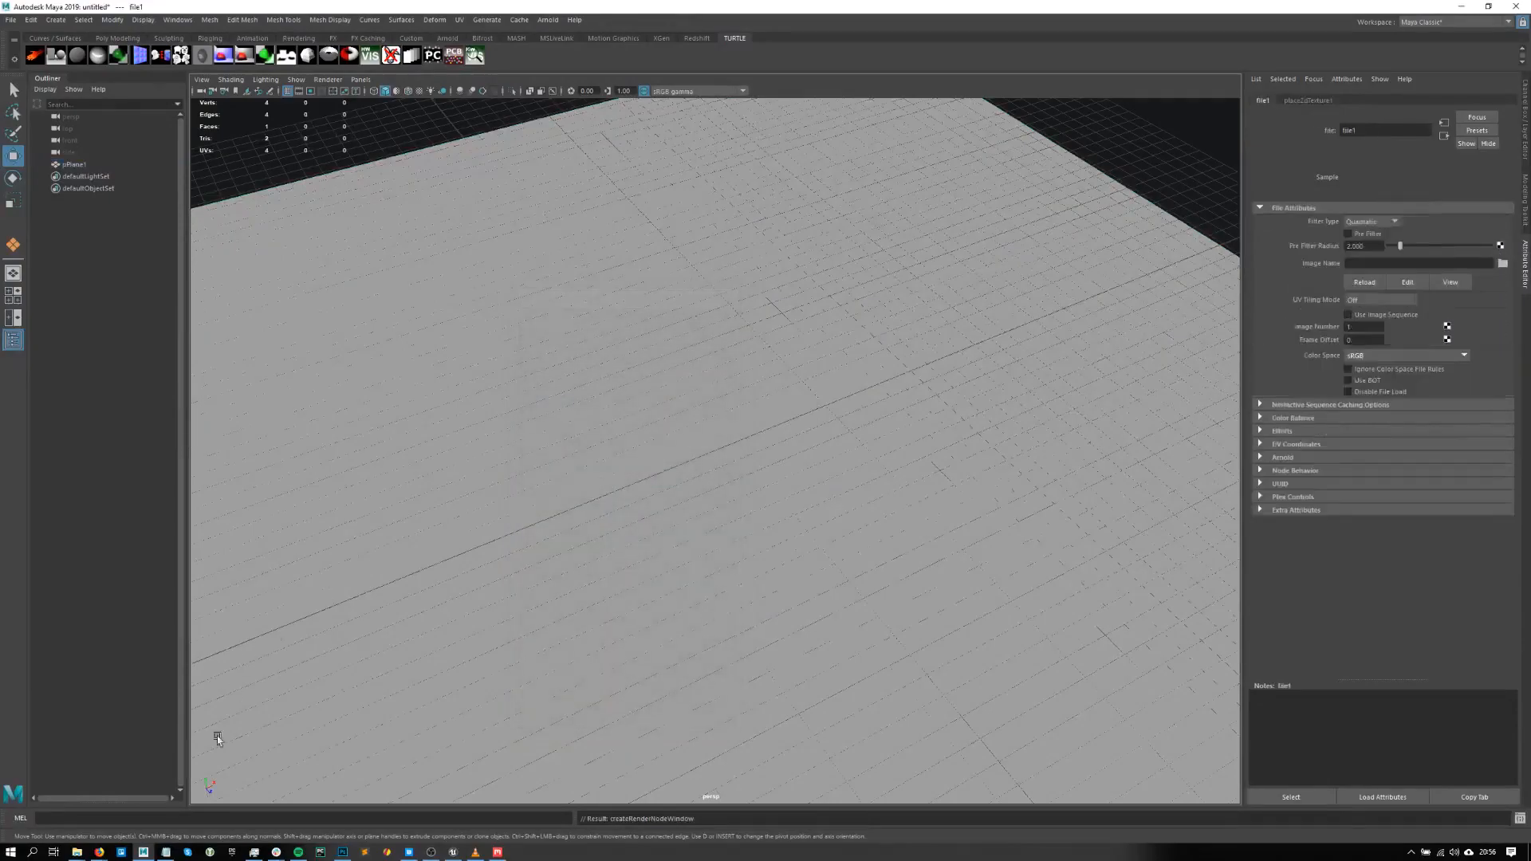
- Copy the leaf atlas folder's path and go to D:\Quixel\Megascans\Library\Downloaded\atlas\Plants_Perennials_oh0dfgih2 in the color texture's image browser
mouse_move(77, 852)
left_click(756, 788)
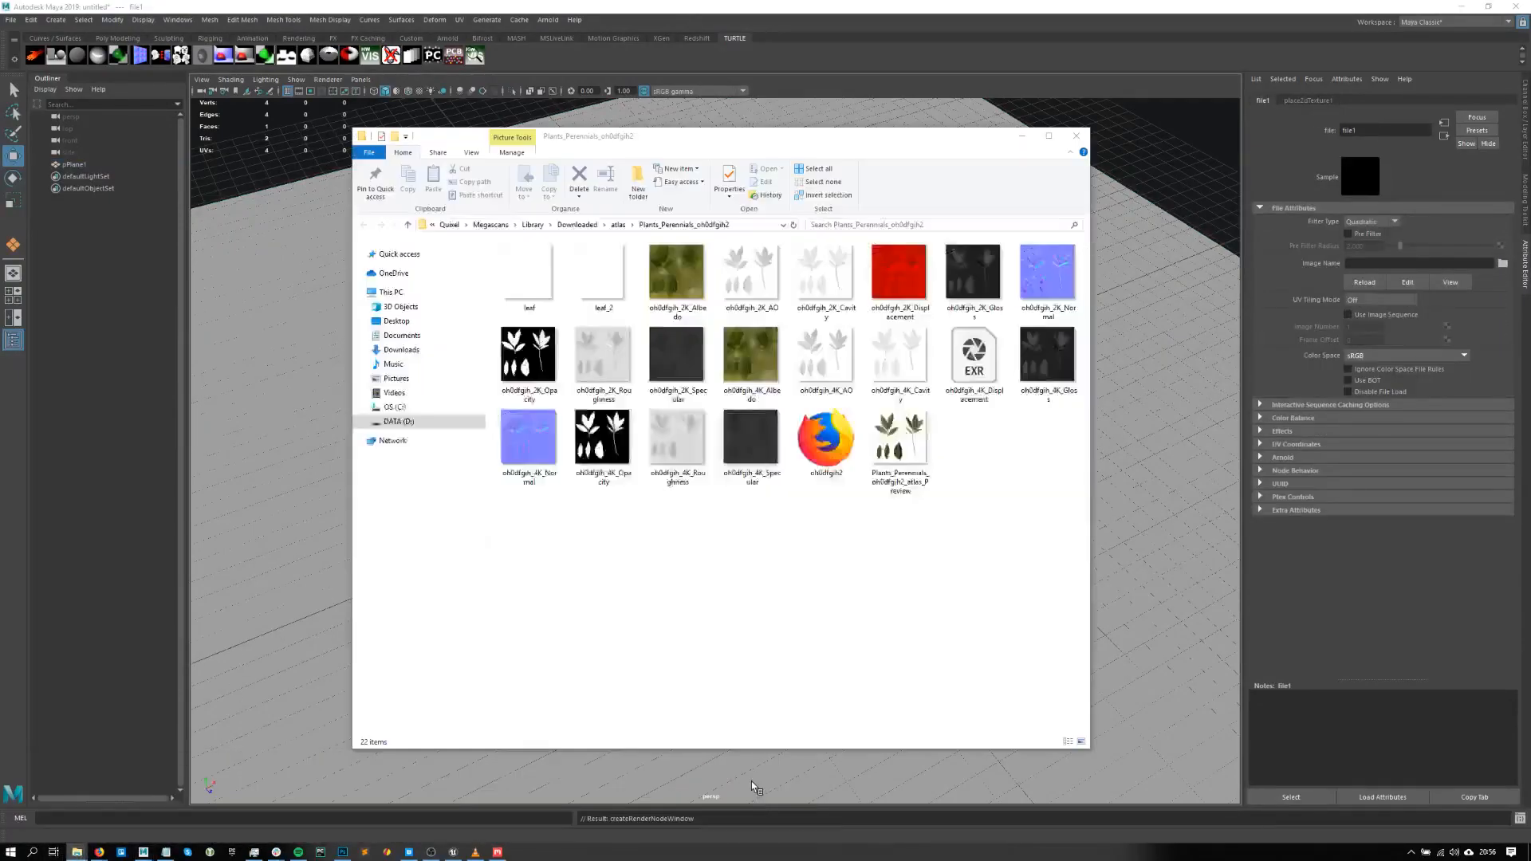
left_click(767, 226)
left_click(1068, 5)
left_click(1502, 263)
type("D:\\Quixel\\Megascans\\Library\\Downloaded\\atlas\\Plants_Perennials_oh0dfgih2")
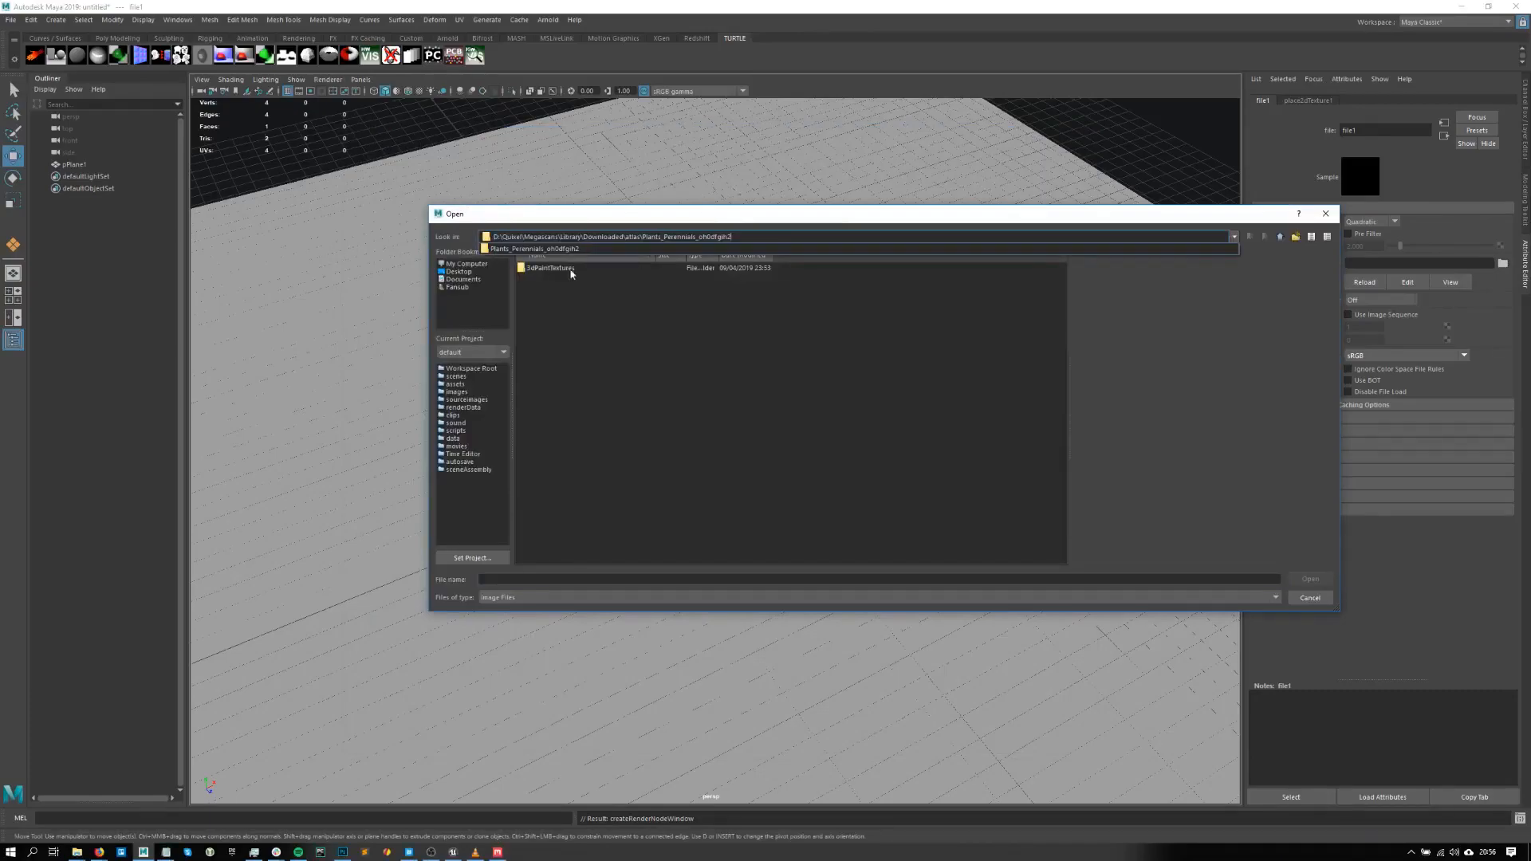
key("Return")
- Load oh0dfgih_2K_Albedo.jpg as the color texture's image
left_click_drag(579, 231, 364, 222)
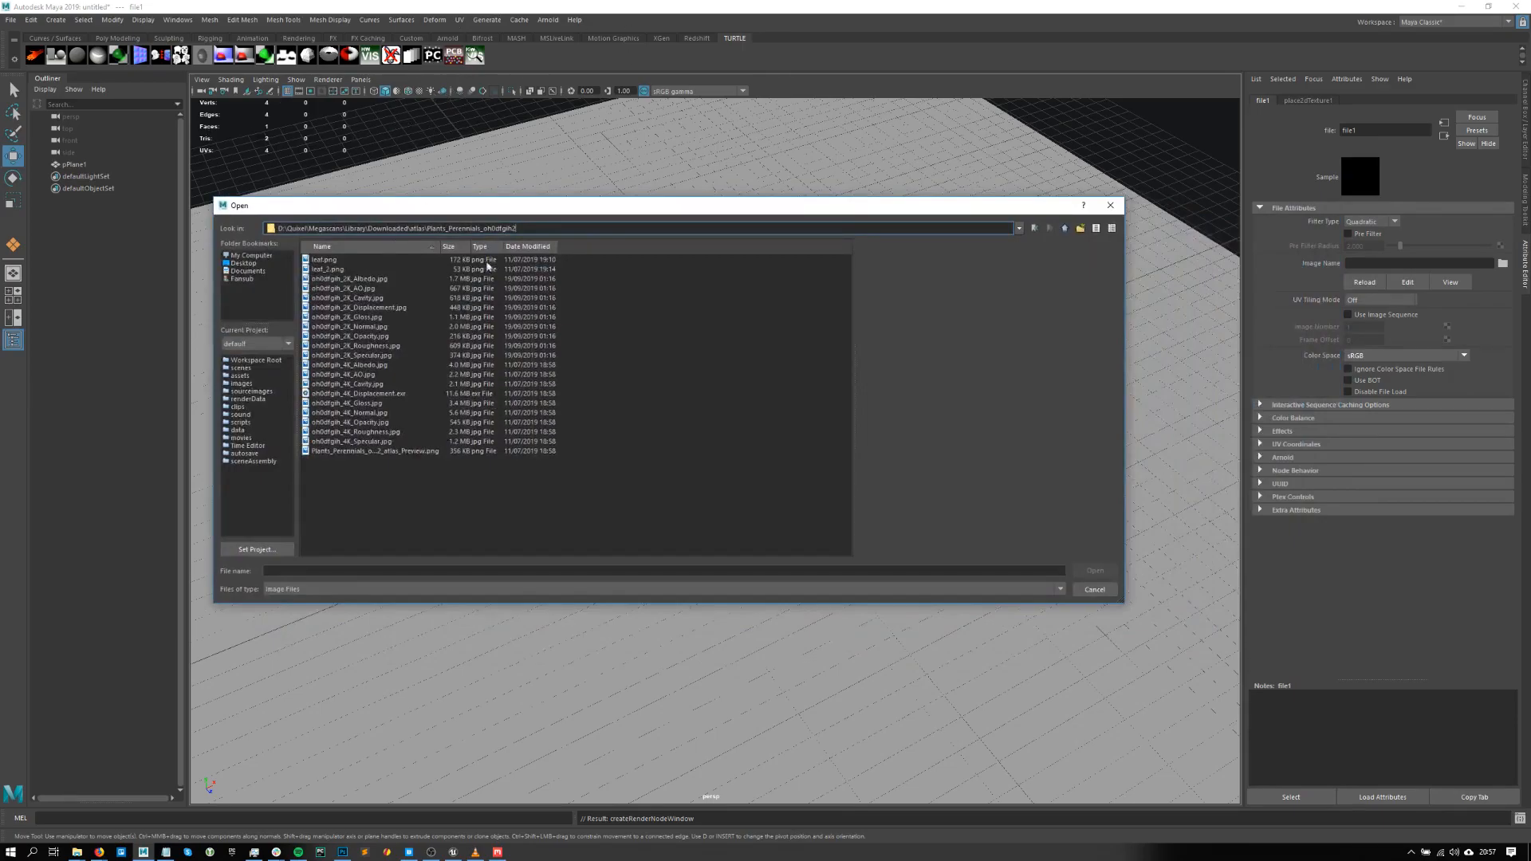
left_click(479, 504)
left_click_drag(426, 222, 416, 265)
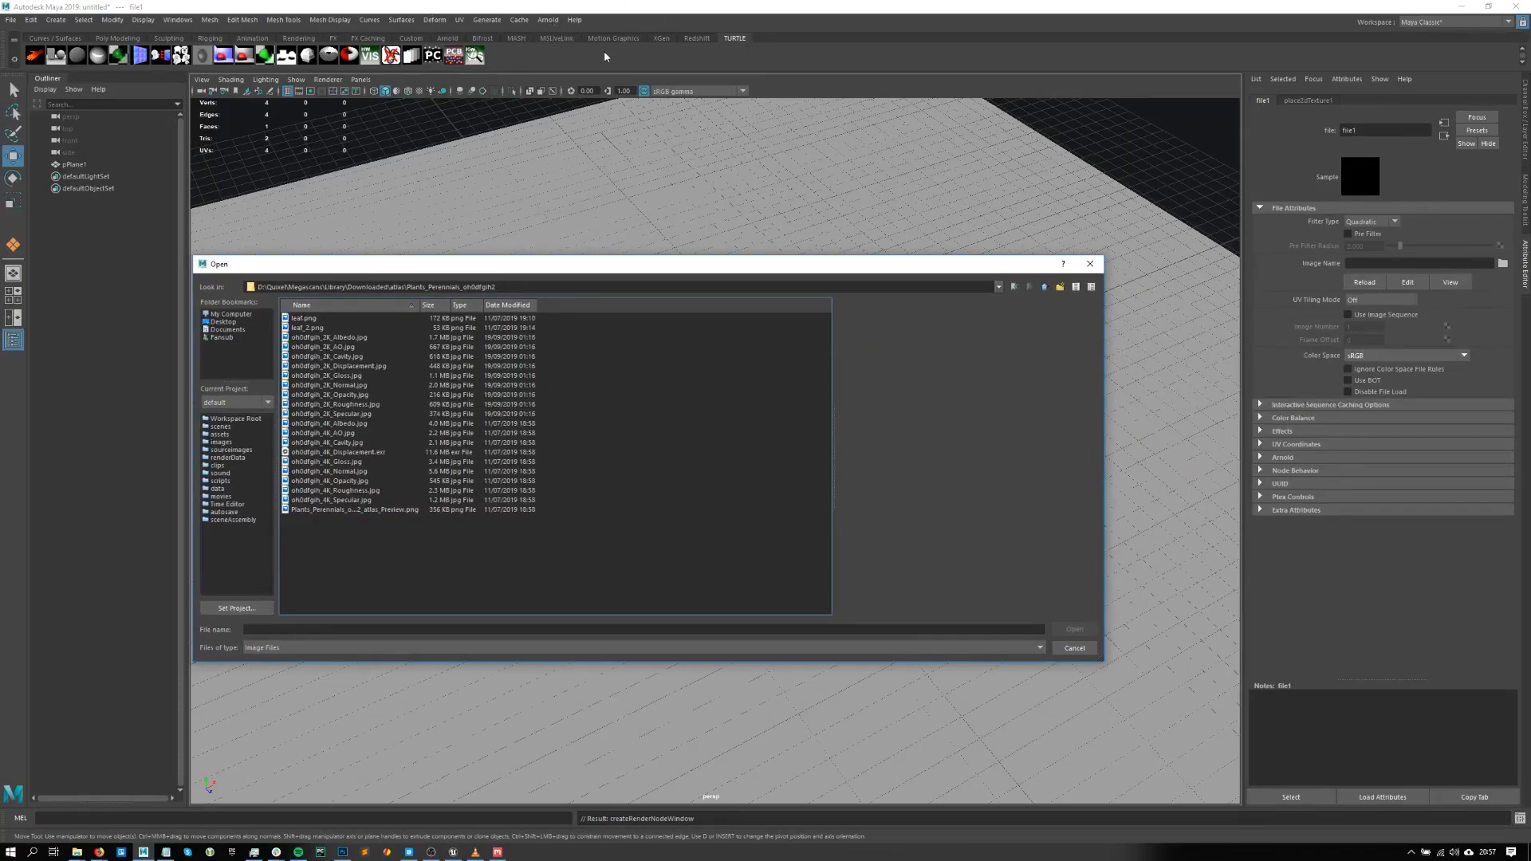
left_click_drag(531, 269, 570, 309)
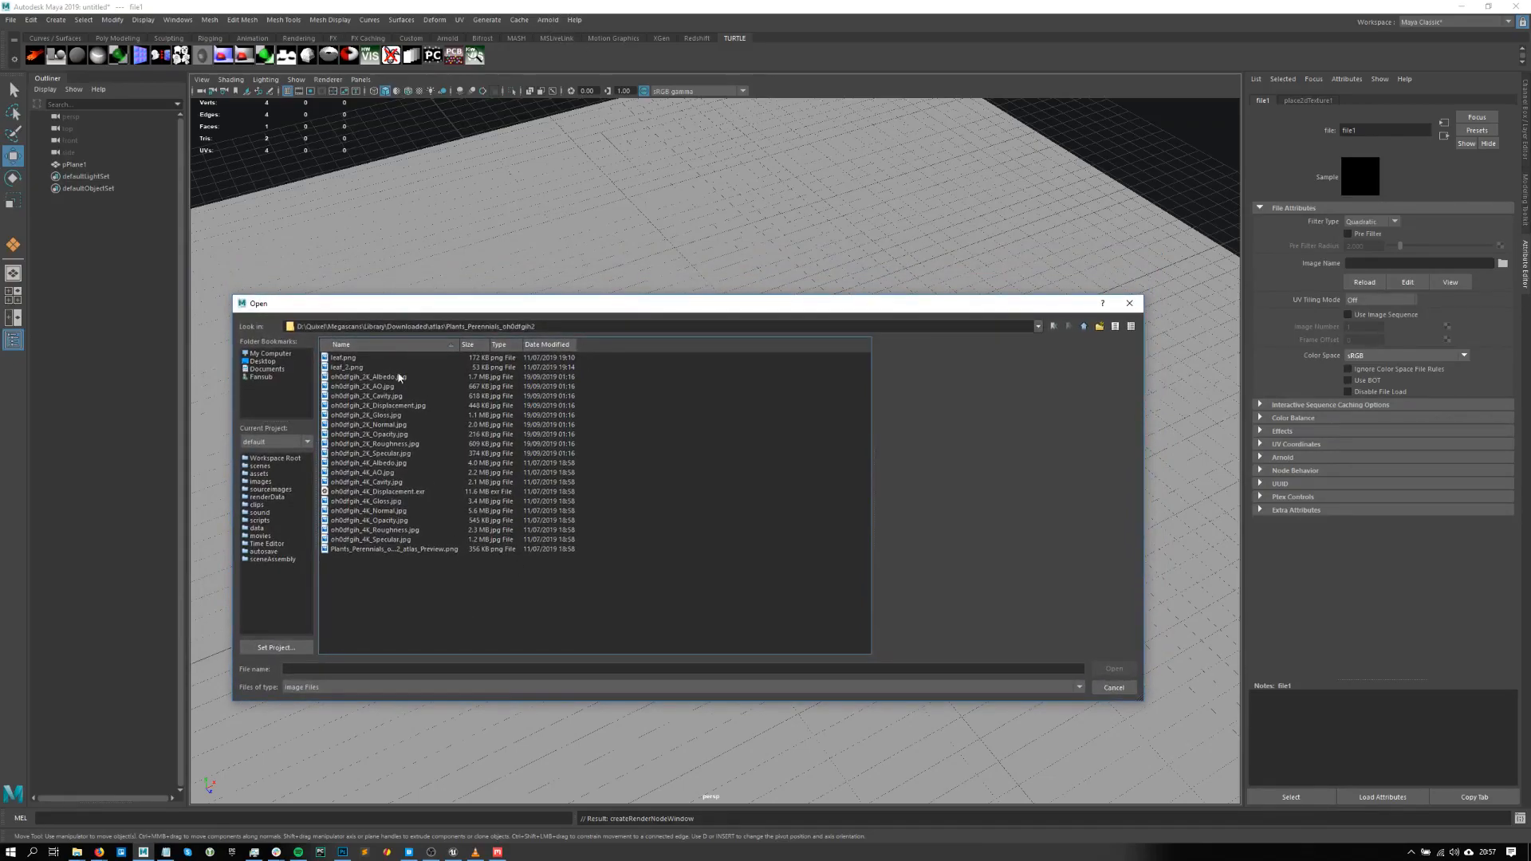
double_click(397, 379)
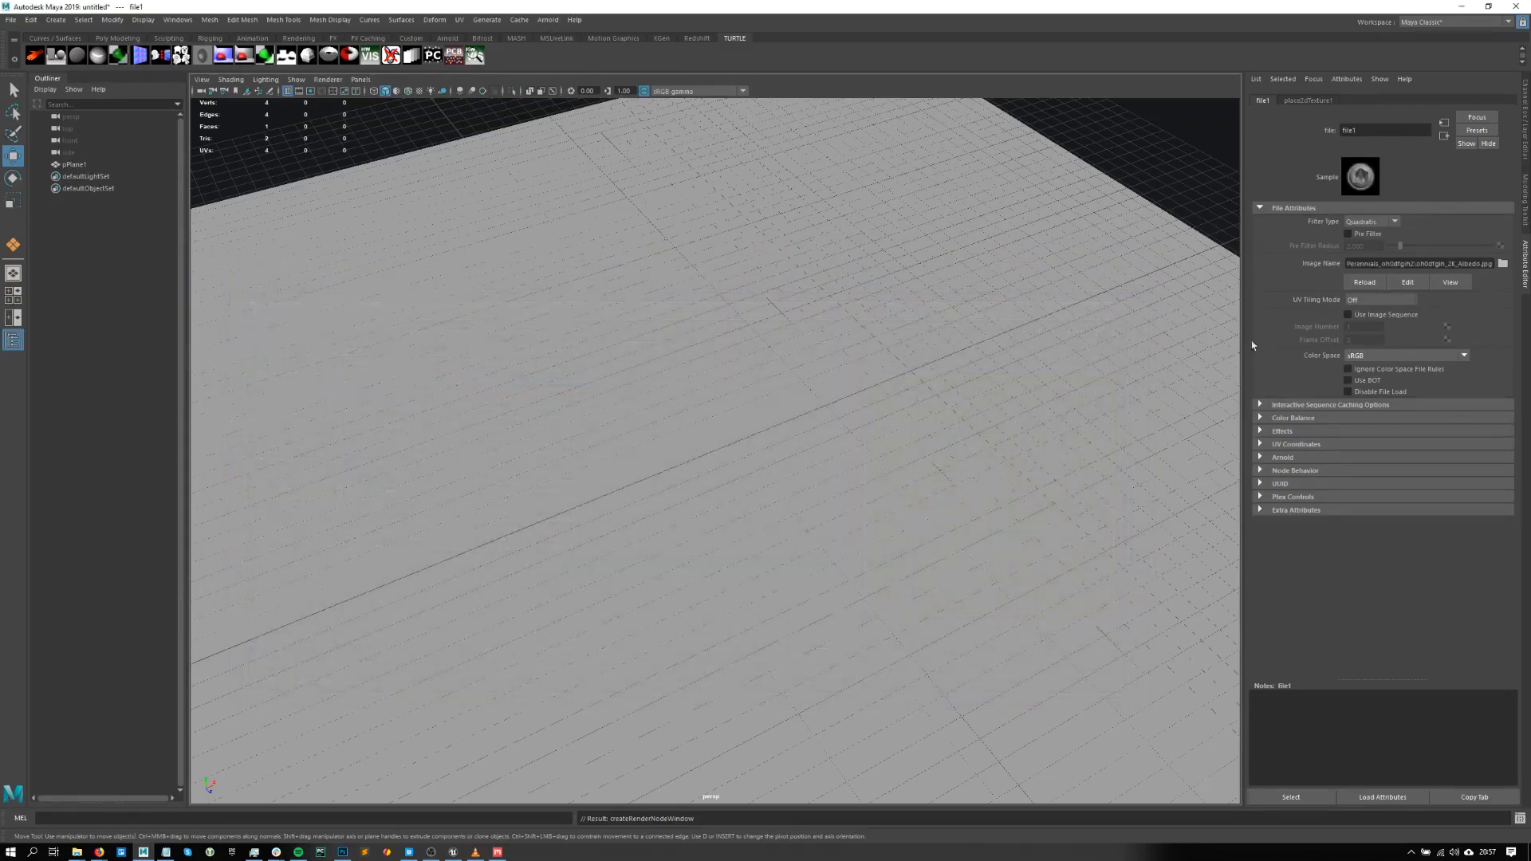
- Connect a File texture to the plane material's Transparency and load oh0dfgih_2K_Opacity.jpg into it
left_click(858, 360)
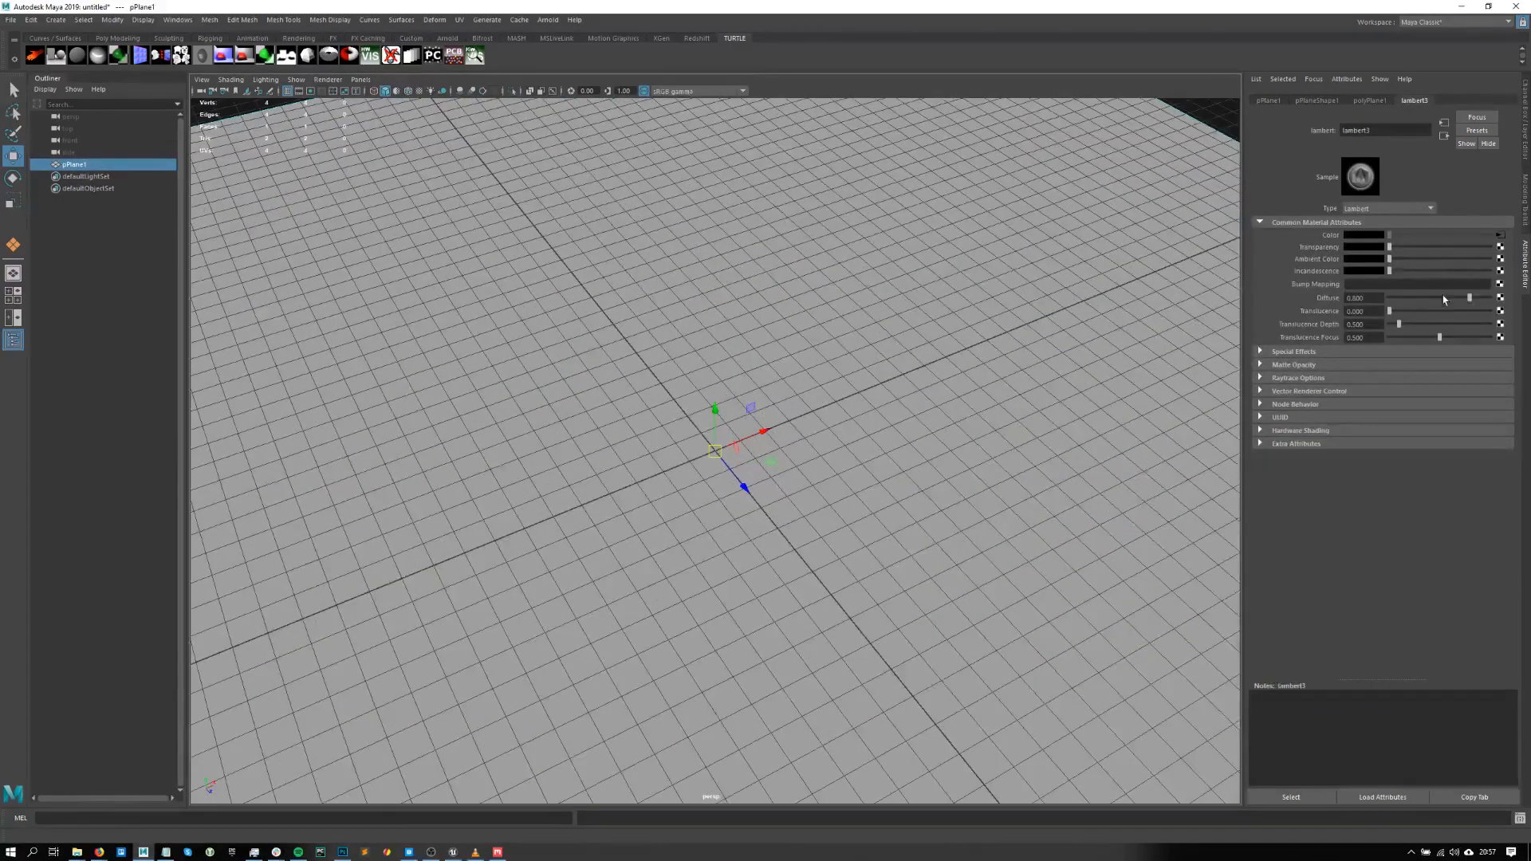
left_click(1500, 259)
left_click(649, 391)
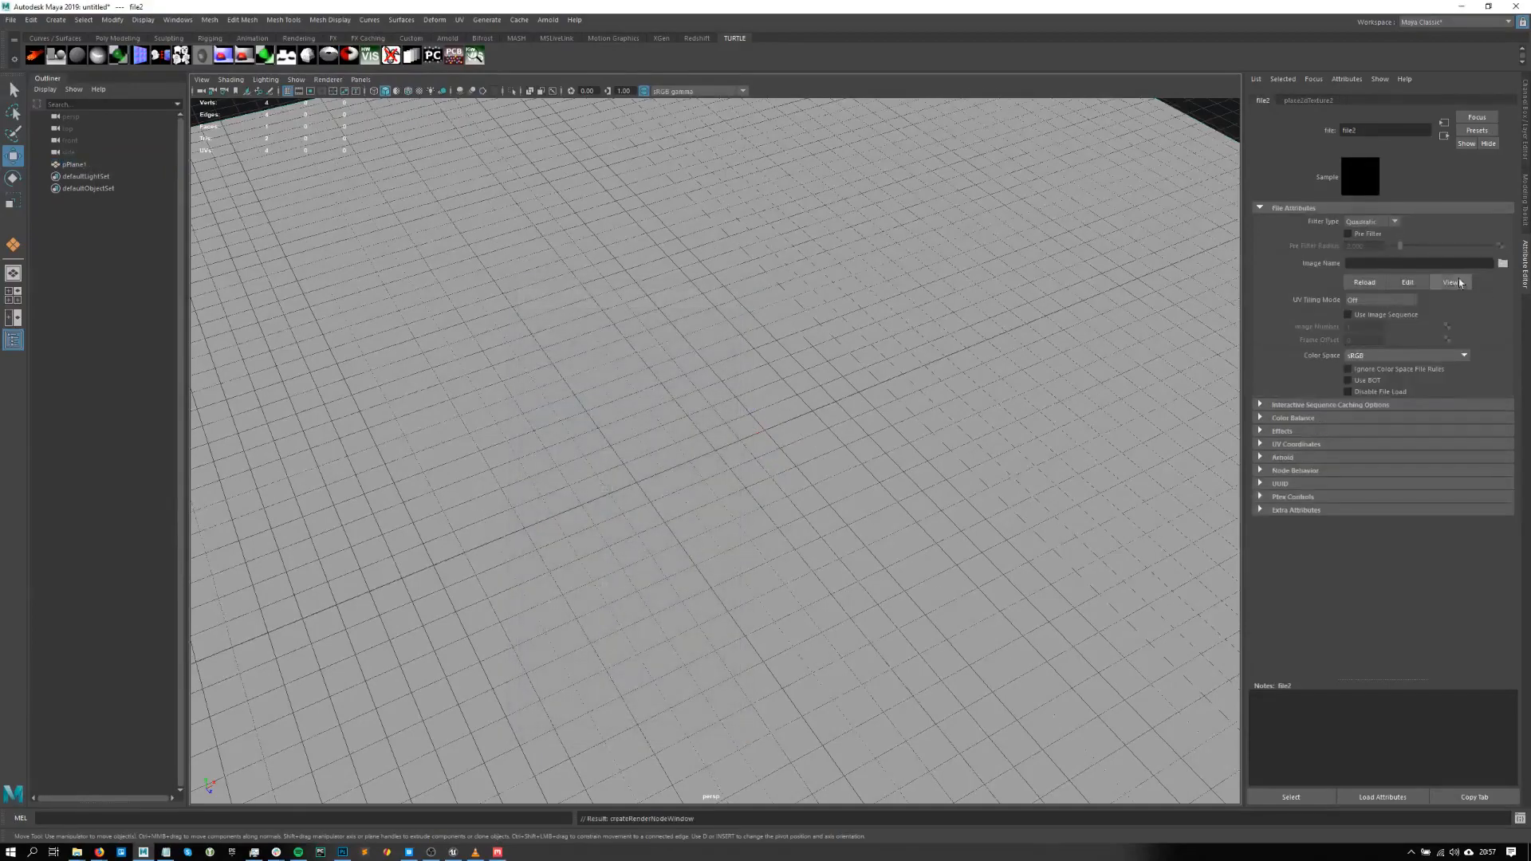
left_click(1502, 264)
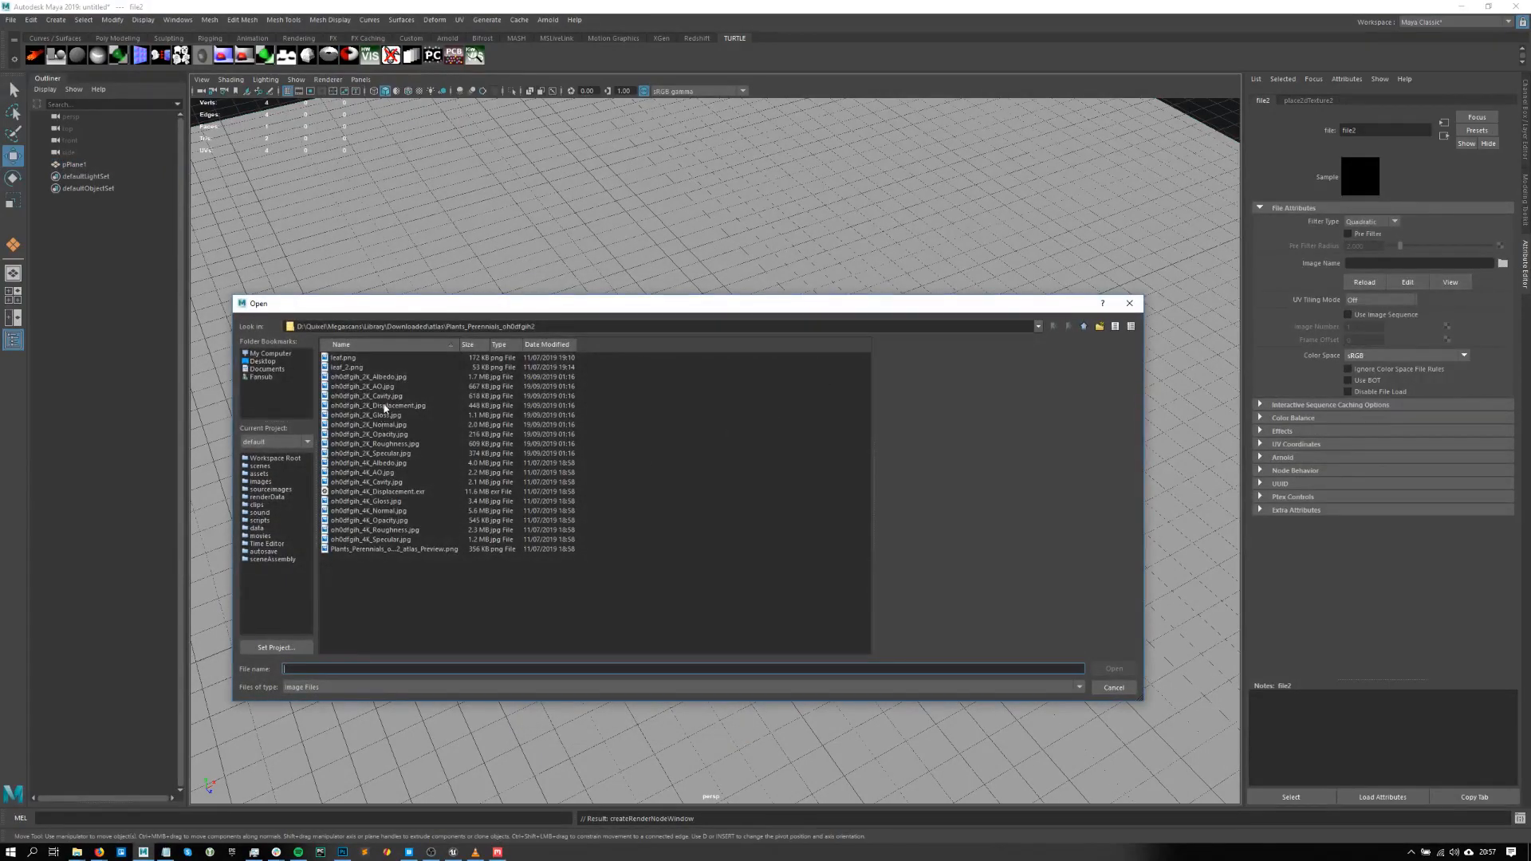
double_click(386, 435)
- Hide the viewport grid, turn on textured display and select the plane with its cut-out leaves
right_click_drag(682, 235, 493, 261, "alt")
left_click(288, 91)
left_click(420, 95)
scroll(558, 256, "down", 7)
mouse_move(594, 311)
left_mouse_down("alt")
mouse_move(602, 348)
mouse_move(797, 393)
mouse_move(657, 215)
left_mouse_up("alt")
scroll(622, 368, "up", 3)
left_click(641, 386)
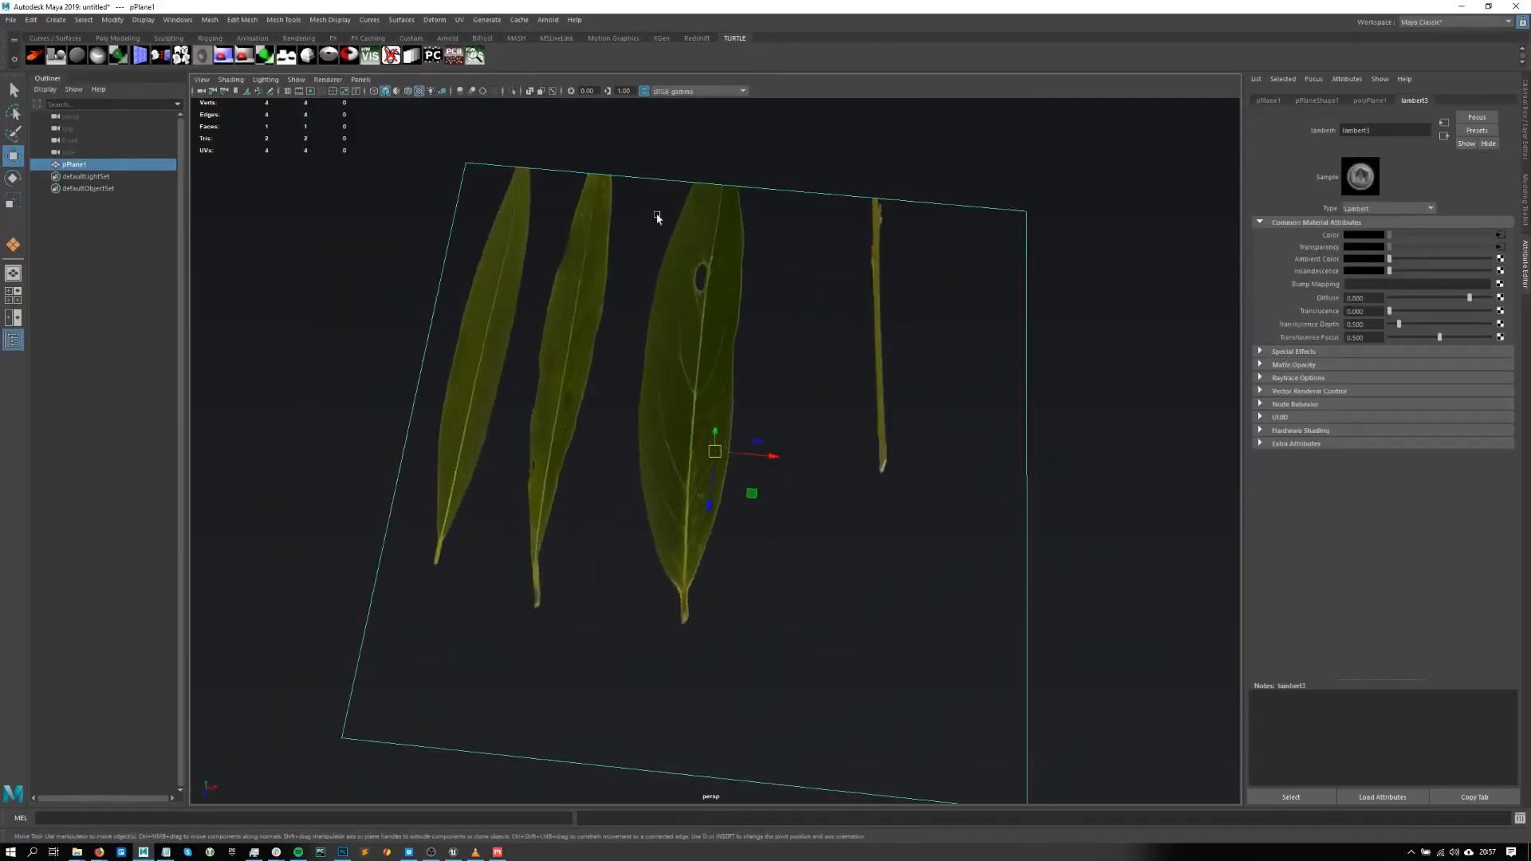
- Open the UV Editor for the plane, close the UV Toolkit and bring the U1V1 tile into view
left_click(568, 38)
left_click(247, 57)
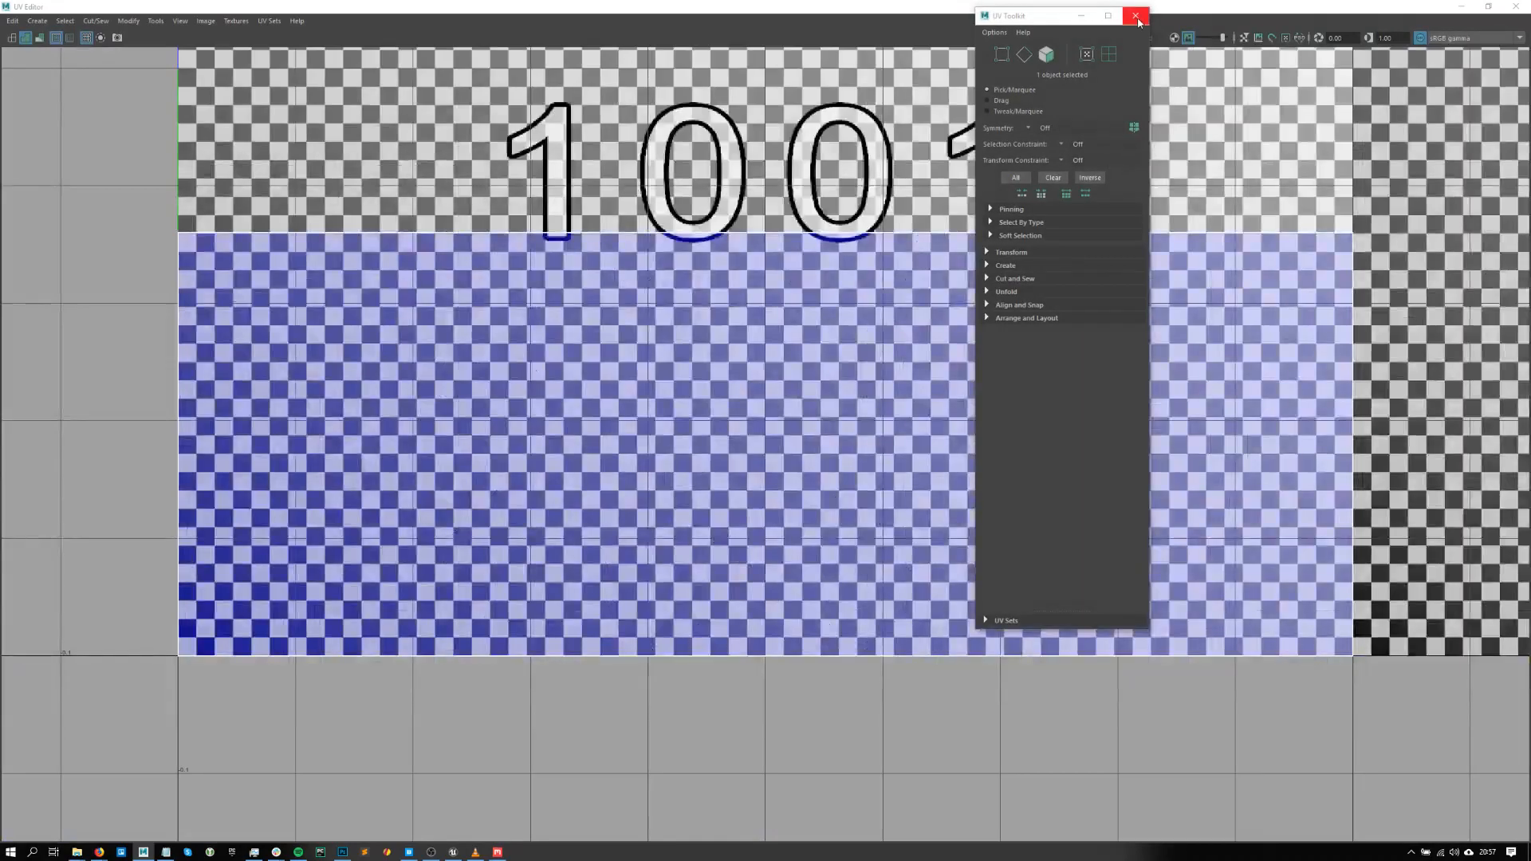
left_click(1139, 17)
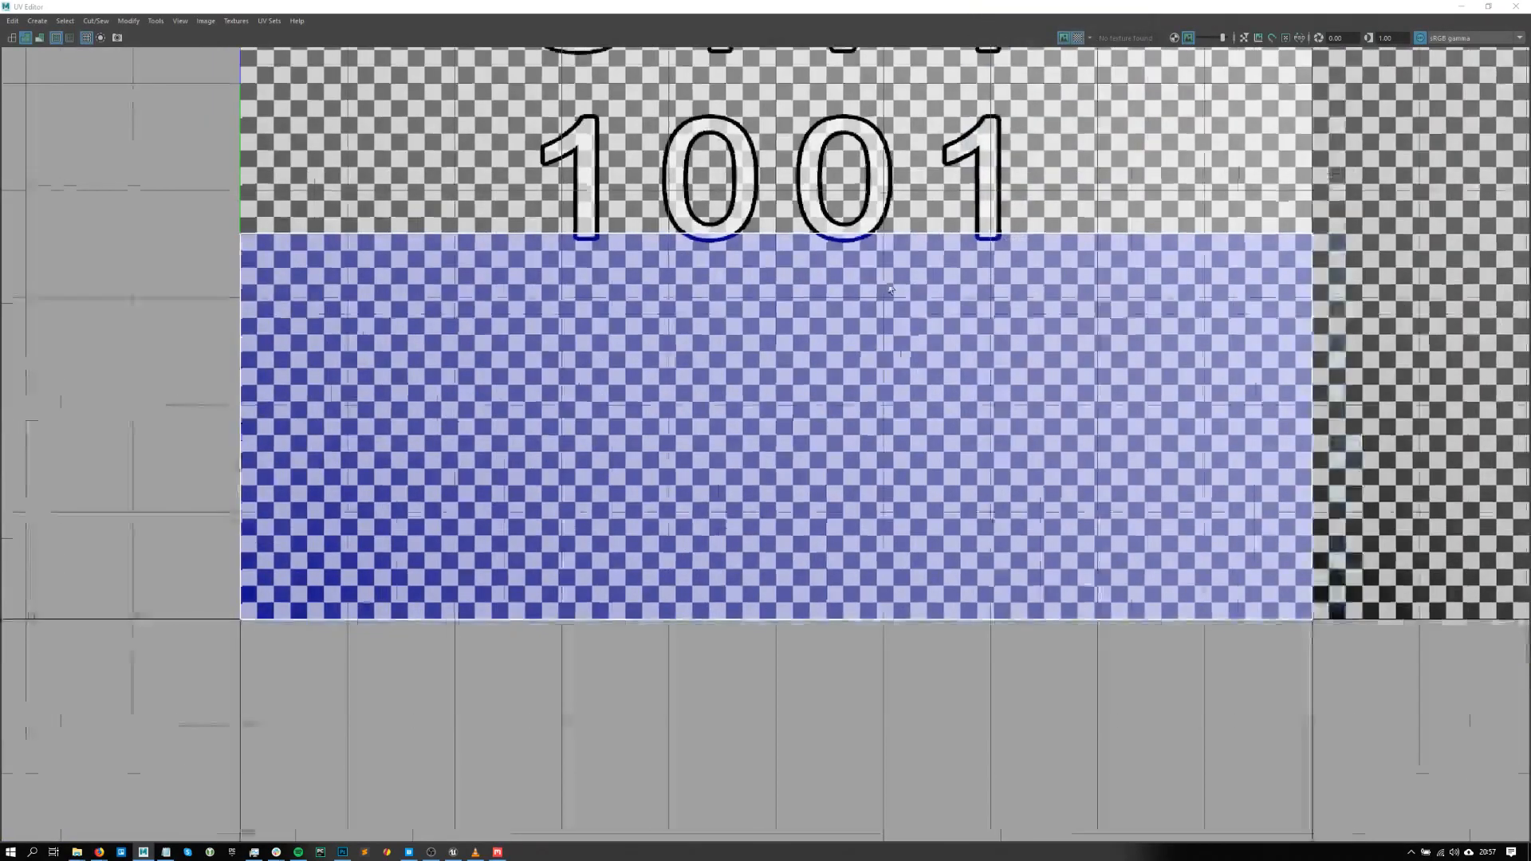
scroll(887, 276, "down", 4)
middle_click_drag(886, 279, 849, 465, "alt")
scroll(848, 465, "down", 2)
scroll(1024, 126, "up", 2)
middle_click_drag(1024, 126, 956, 311, "alt")
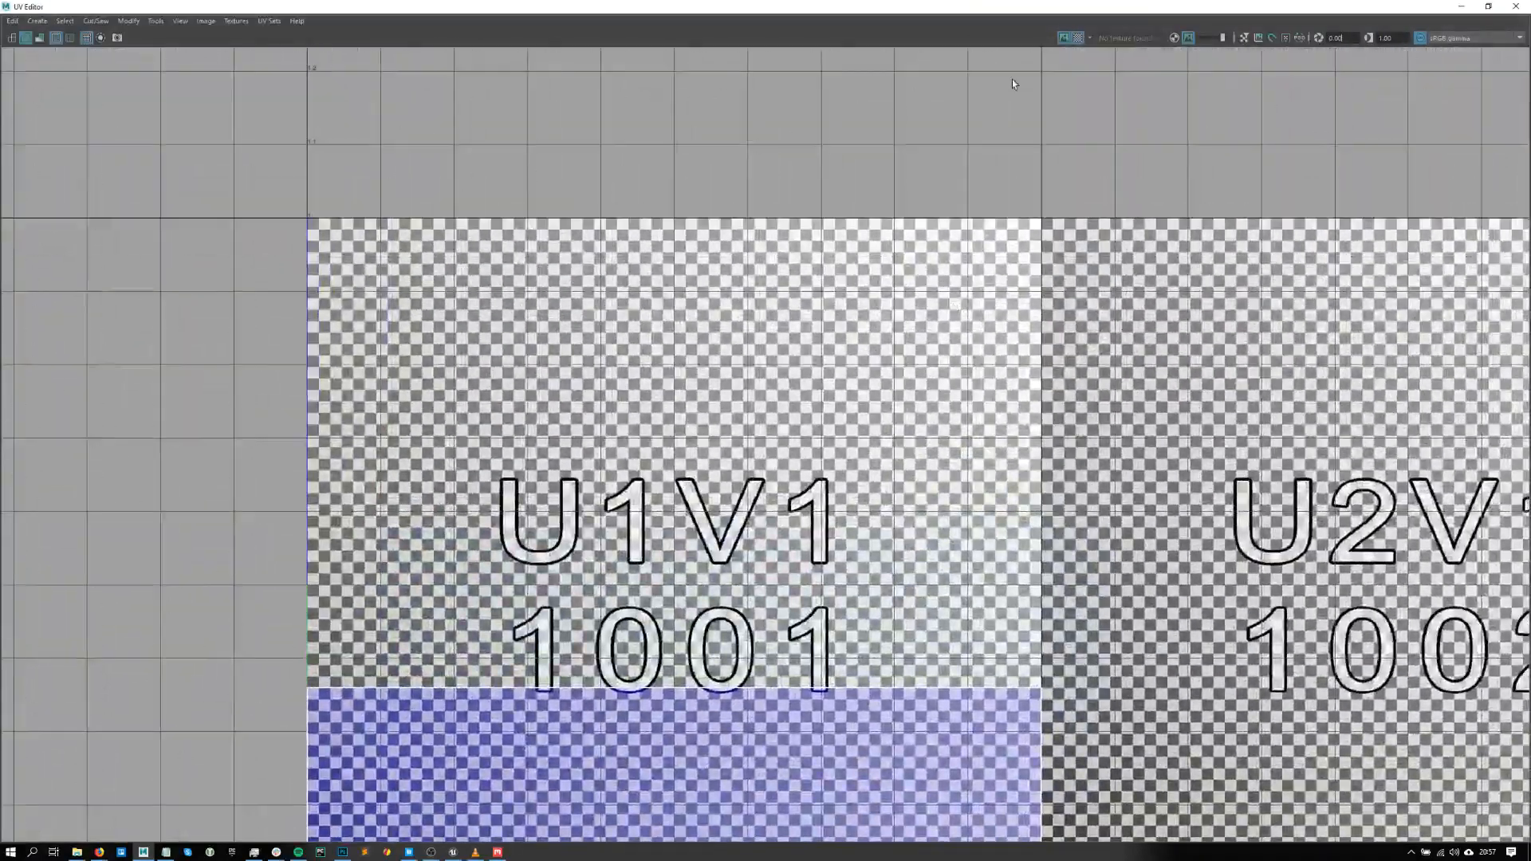
- Toggle the texture image and checker pattern displays off and on in the UV Editor, and hide its grid
left_click(1070, 39)
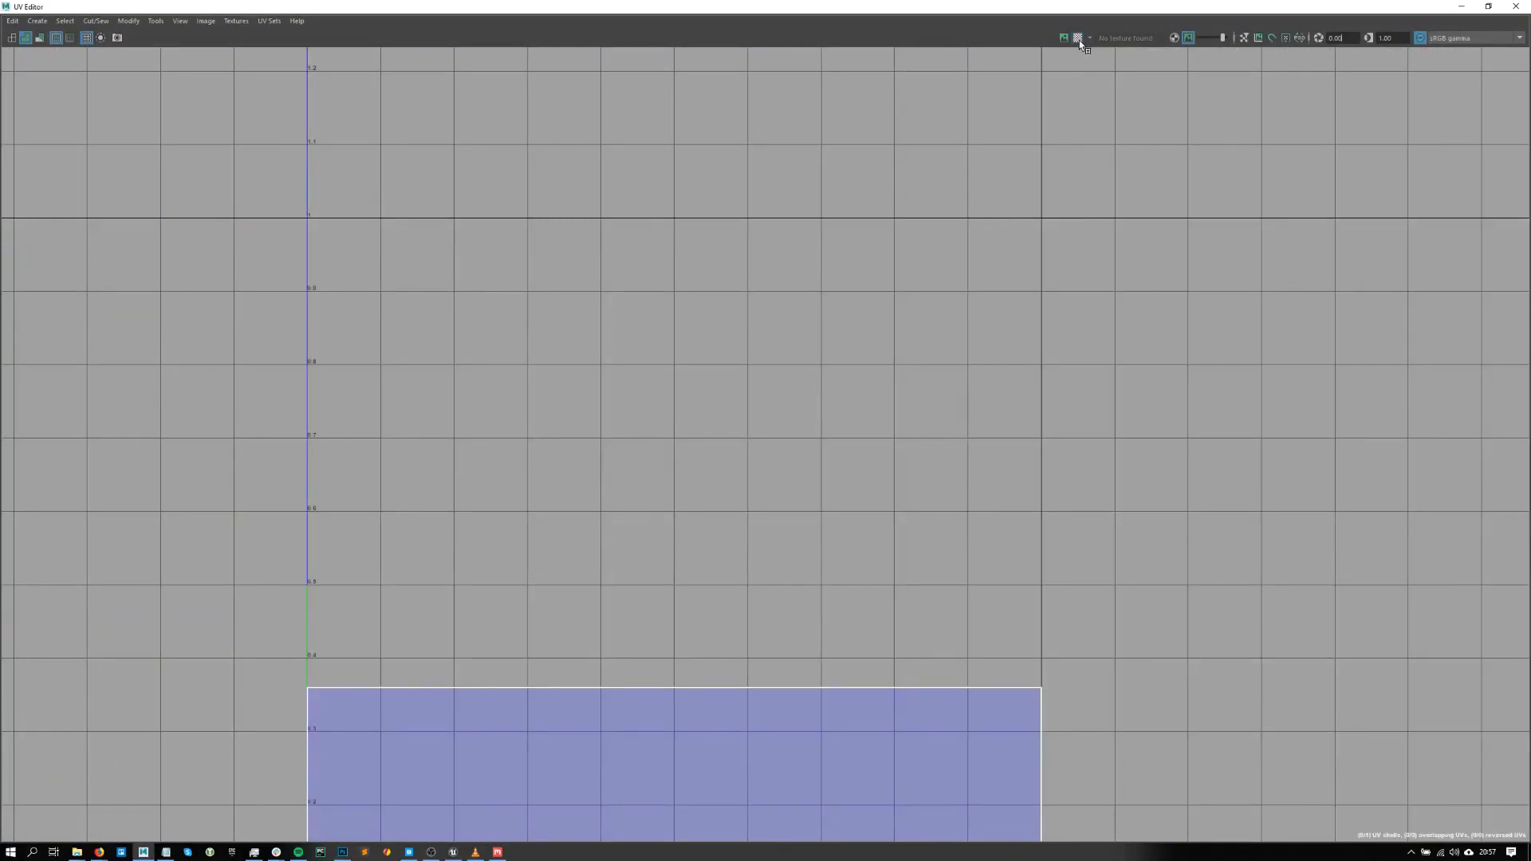
left_click(1067, 39)
left_click(1080, 40)
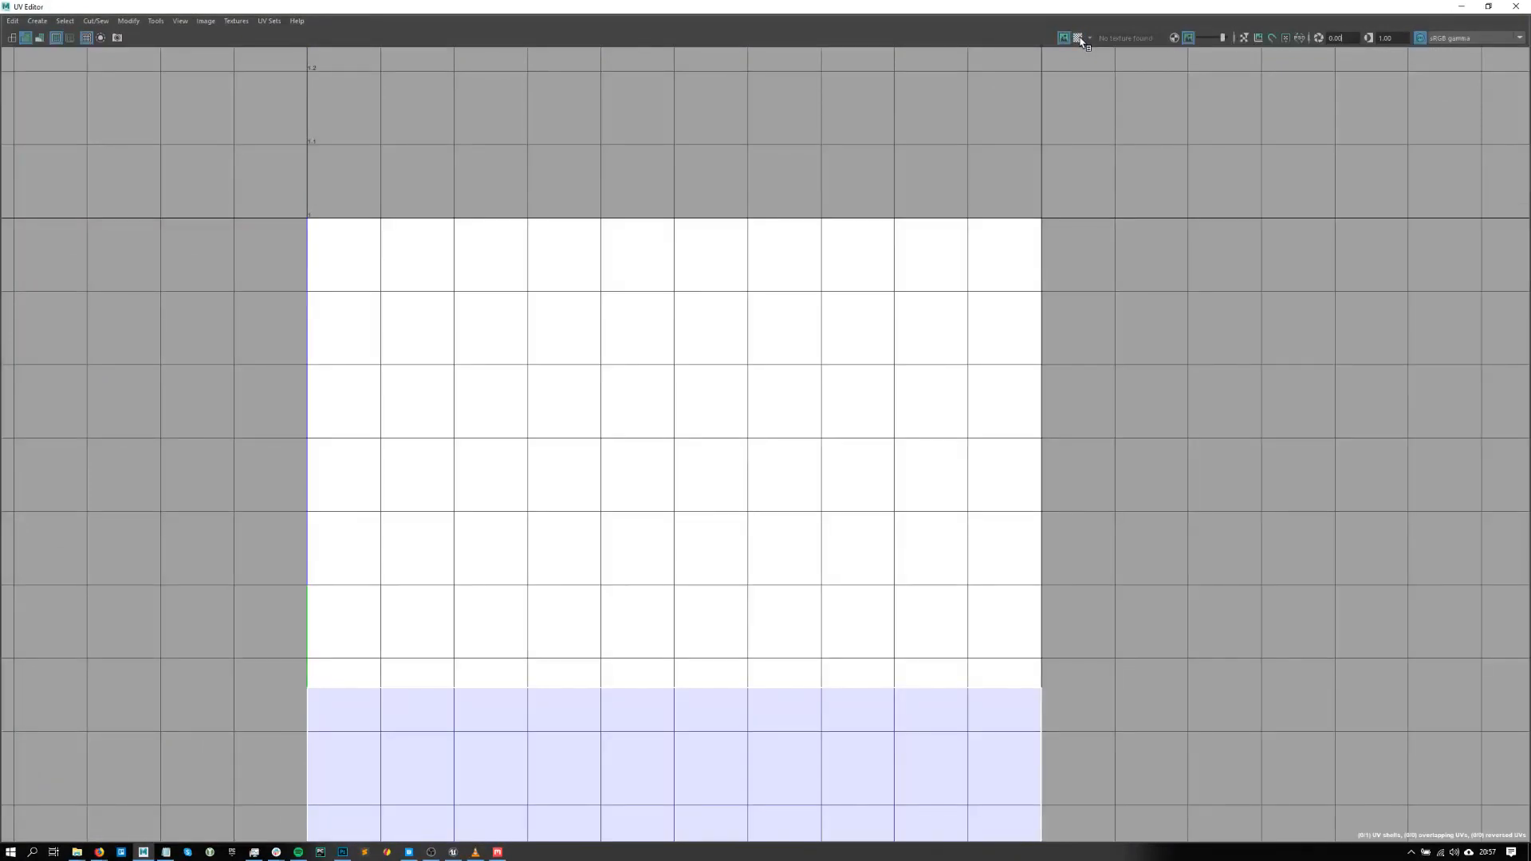
left_click(1078, 38)
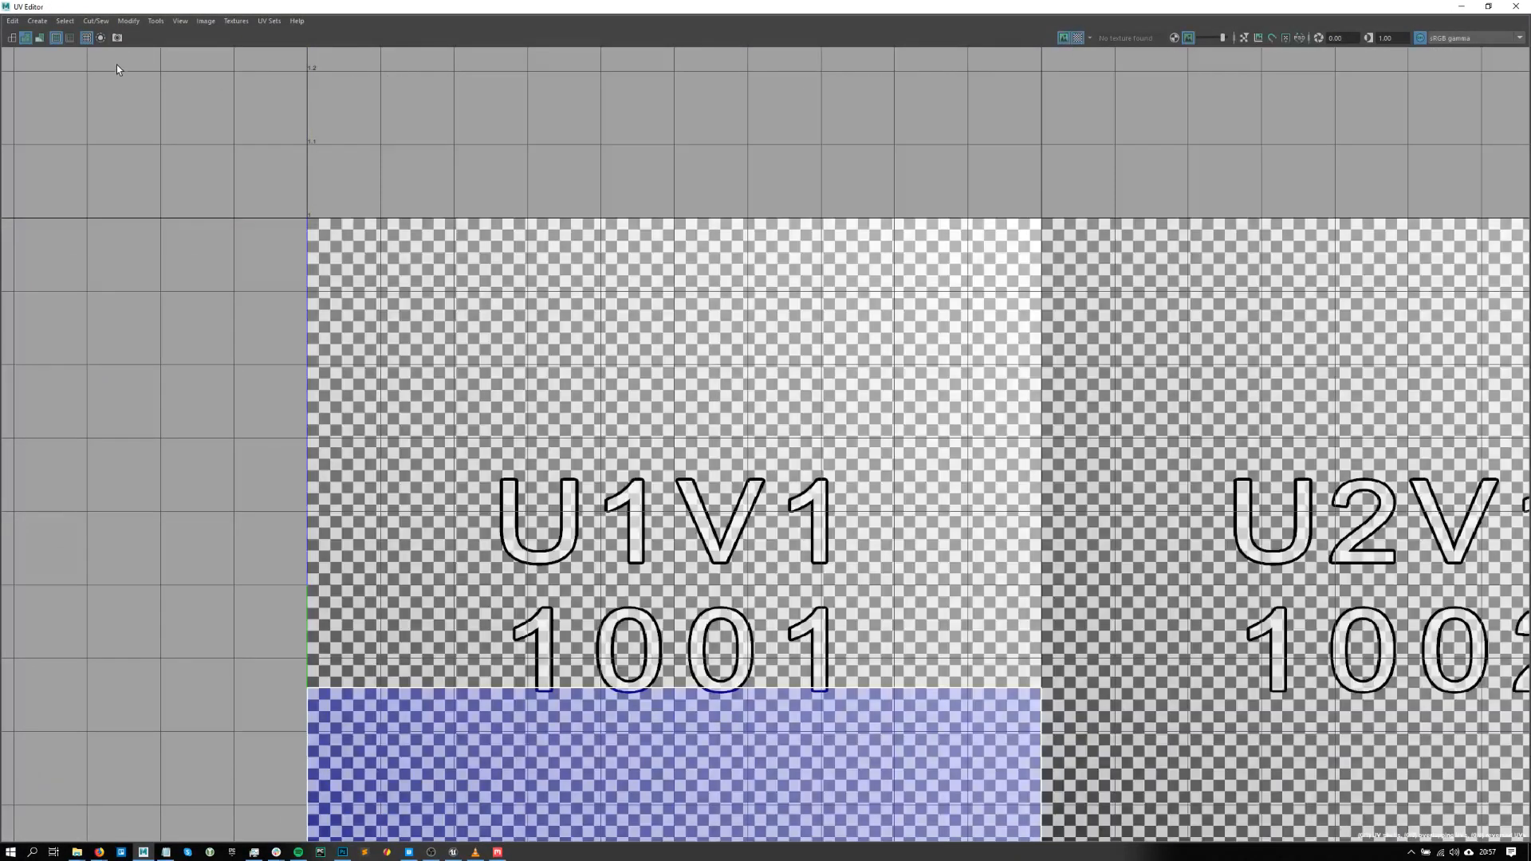
left_click(86, 37)
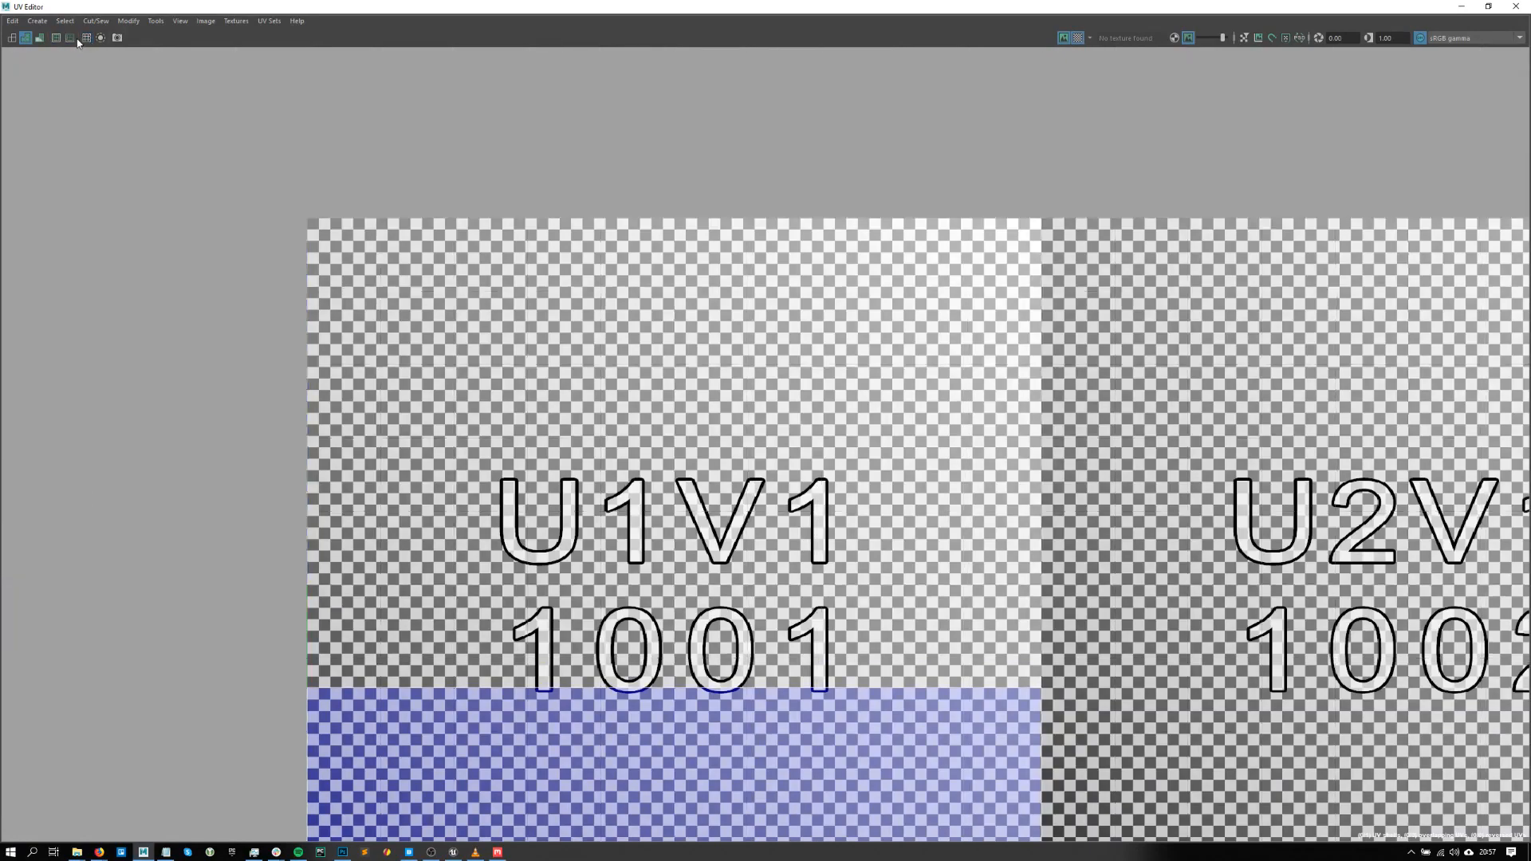
- Move the UV Editor window aside so the checkered plane can be seen next to it in the viewport
left_click(40, 39)
left_click(40, 39)
scroll(853, 403, "down", 3)
left_click_drag(877, 7, 1145, 125)
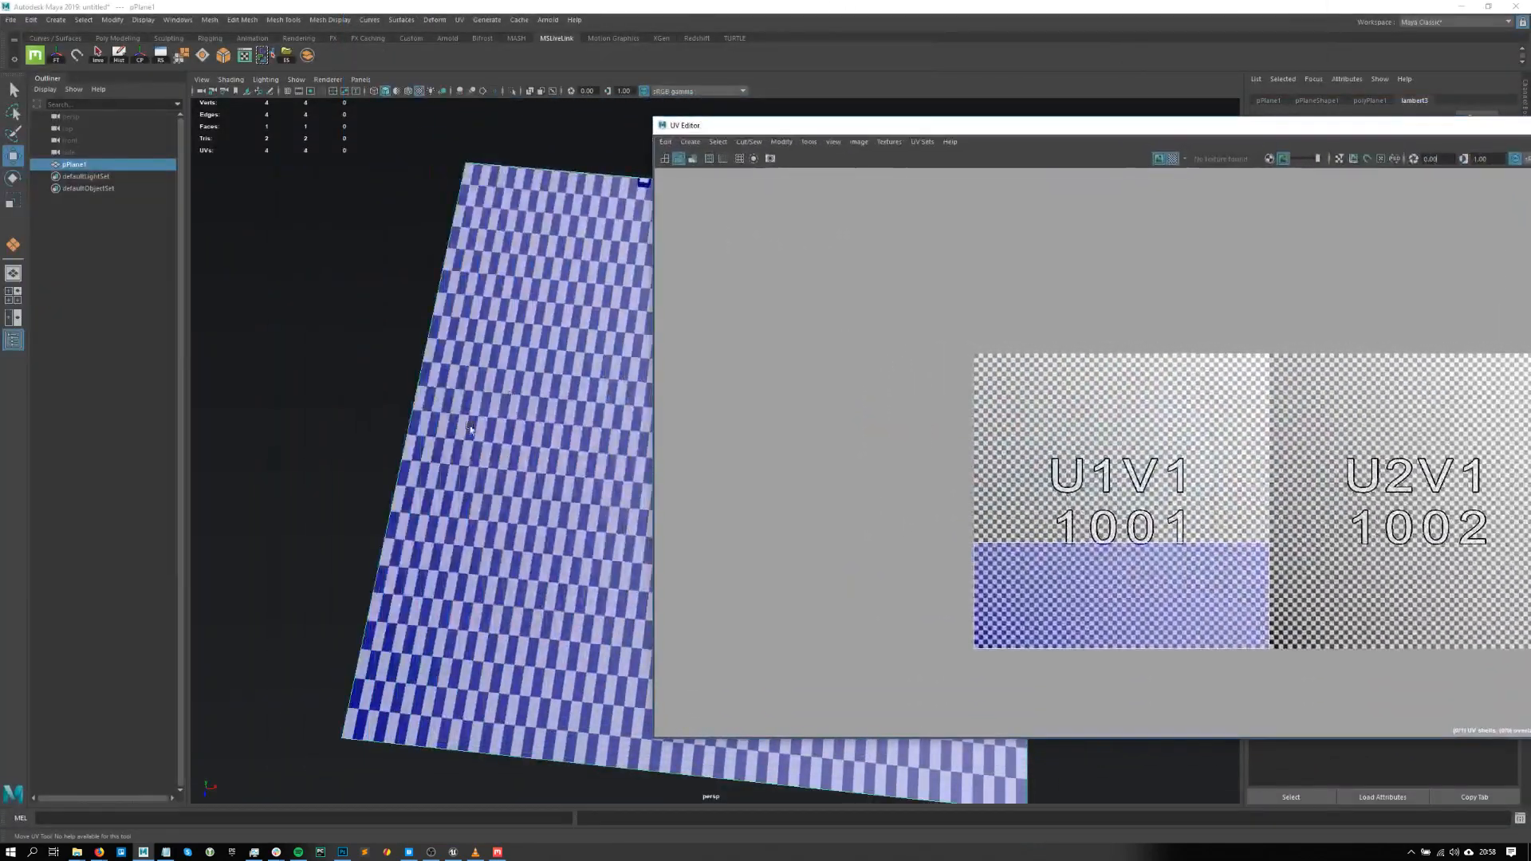
middle_click_drag(574, 343, 347, 275, "alt")
scroll(347, 275, "down", 3)
left_click_drag(347, 275, 415, 319, "alt")
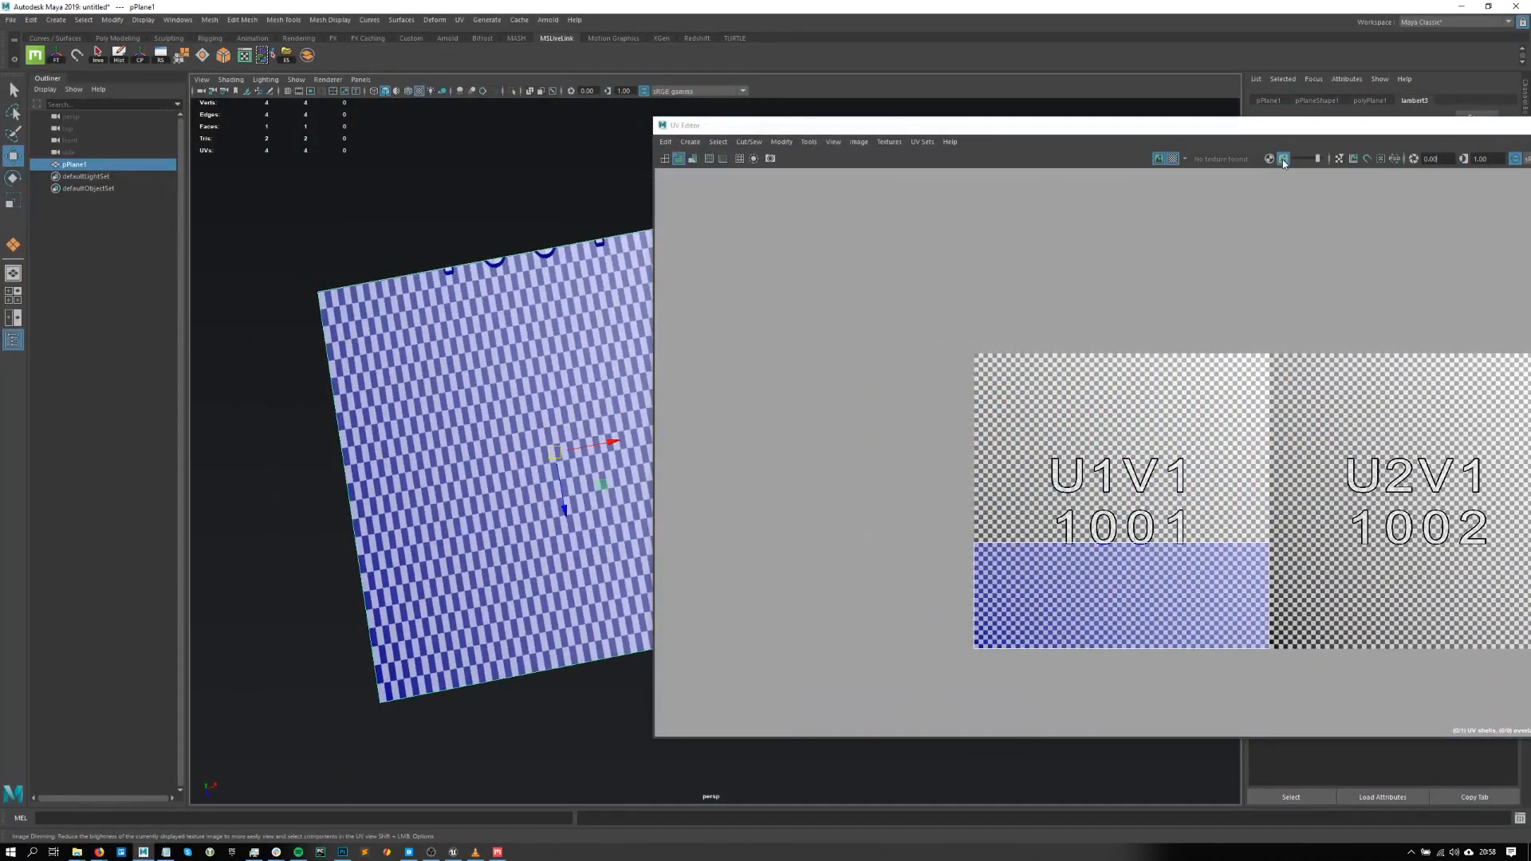
- Turn off the checker pattern and display the UV shell as a wireframe
left_click(1160, 159)
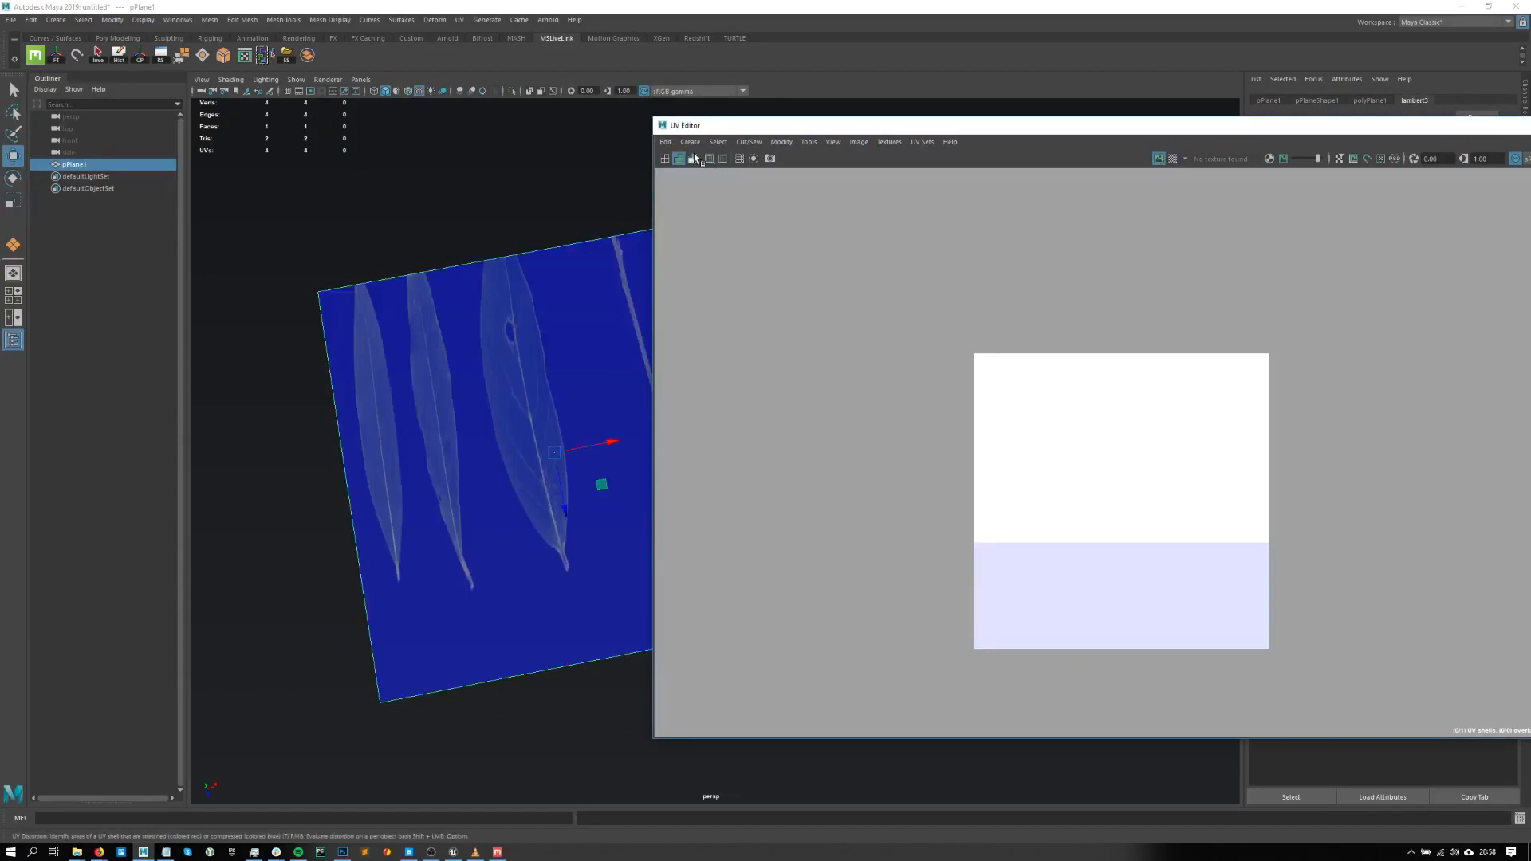
left_click(666, 159)
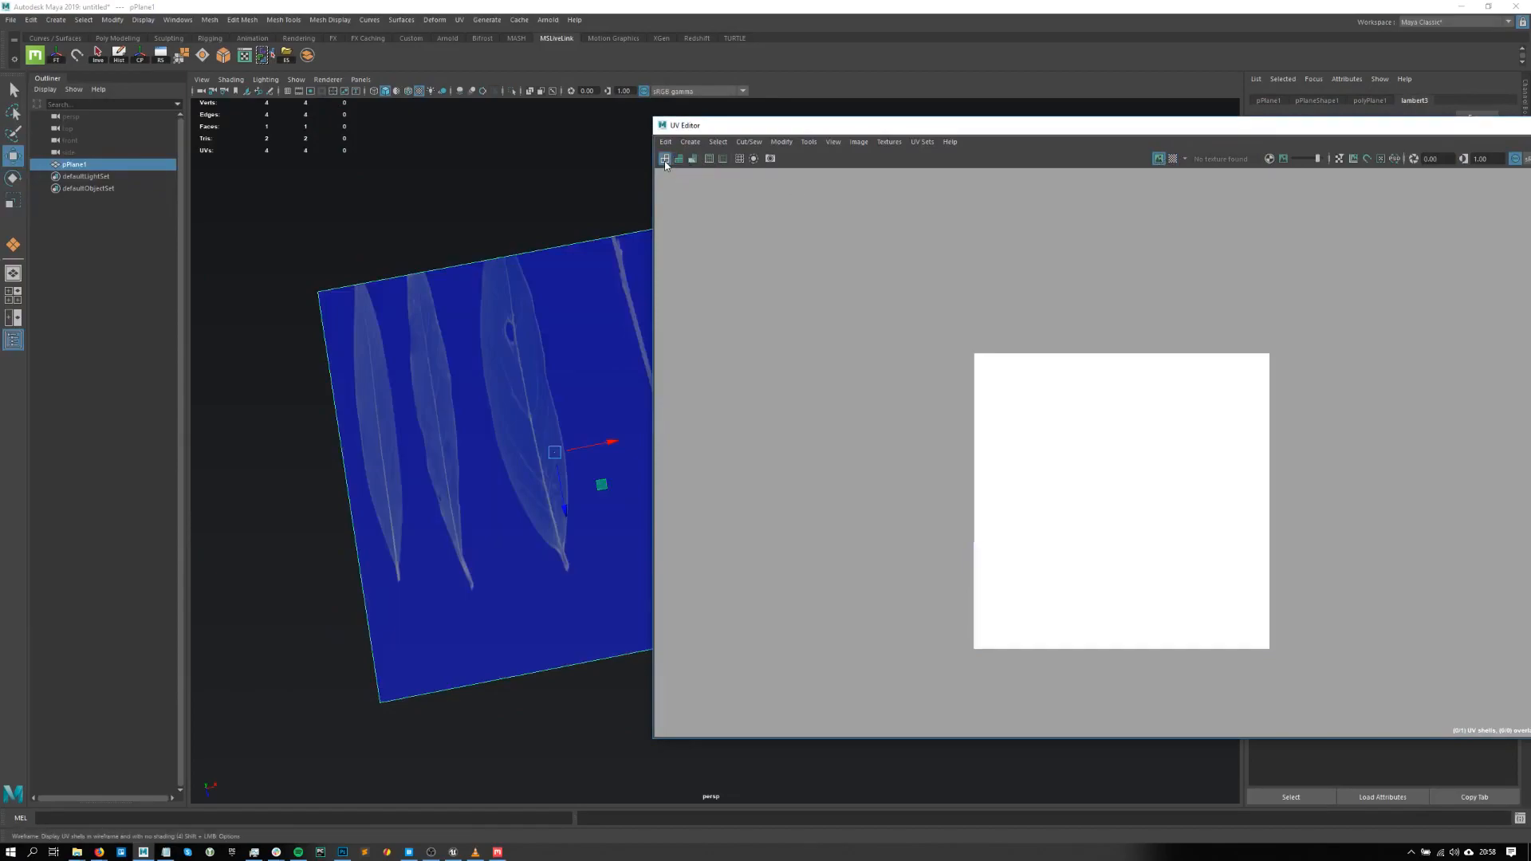
middle_click_drag(428, 436, 317, 395, "alt")
- Select the plane's UVs, shift them slightly and move the shell's right-hand UVs inward to crop out the thin stem
right_click_drag(512, 348, 550, 335)
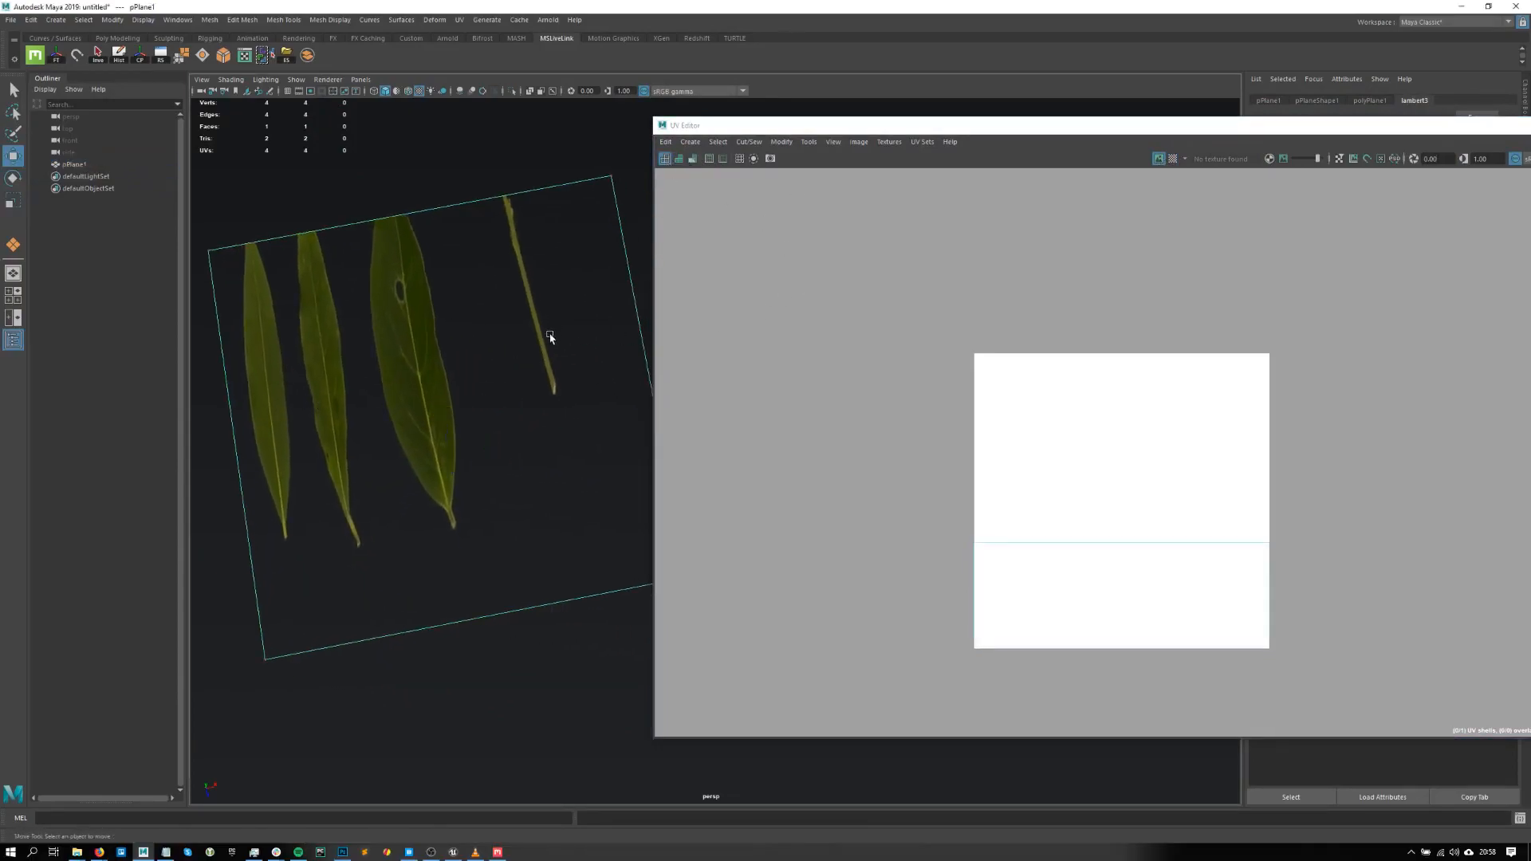
scroll(552, 334, "down", 3)
scroll(935, 344, "up", 1)
left_click_drag(808, 303, 1399, 731)
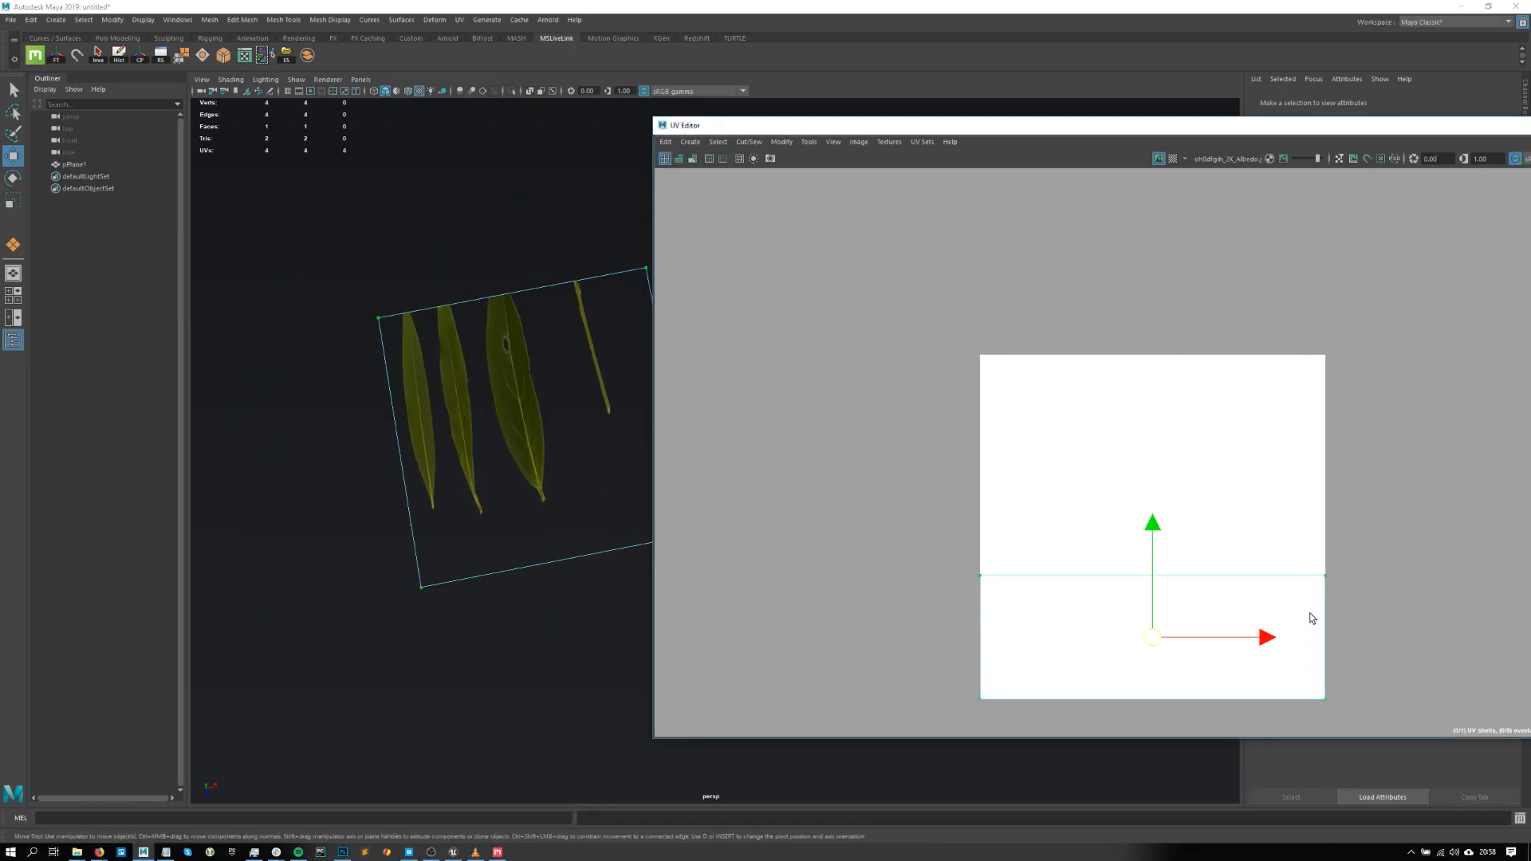
mouse_move(1153, 525)
left_mouse_down()
mouse_move(1150, 503)
mouse_move(1146, 515)
left_mouse_up()
key("r")
left_click_drag(1397, 458, 1260, 743)
key("w")
left_click_drag(1411, 621, 1334, 625)
- Move the shell's left-hand UVs inward and reposition the whole shell around the largest leaf
left_click_drag(1008, 679, 972, 565)
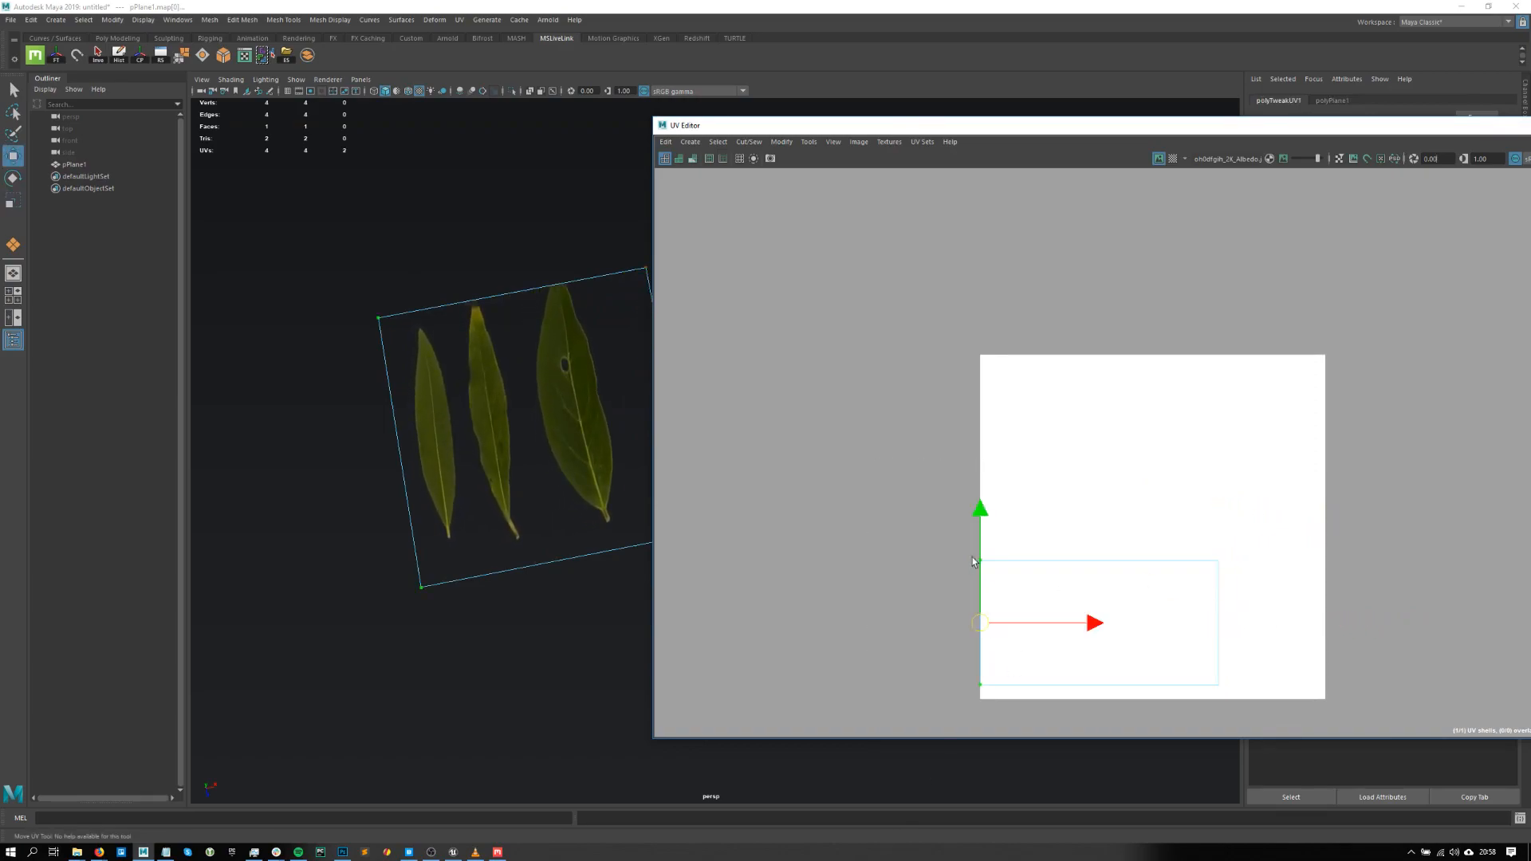
left_click_drag(1095, 634, 1180, 644)
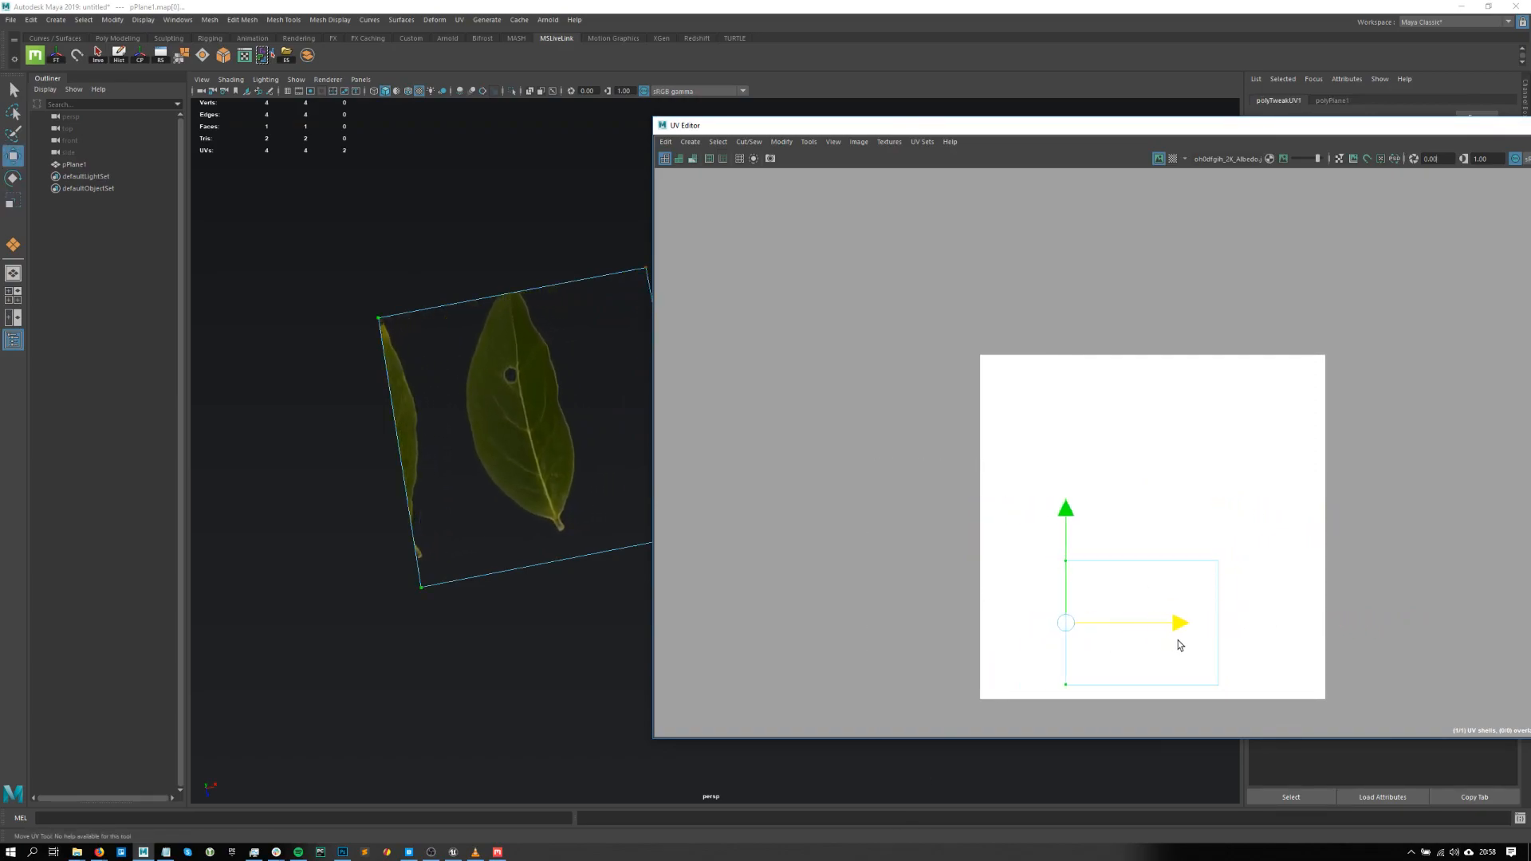
left_click_drag(1013, 716, 1232, 550)
mouse_move(1141, 626)
left_mouse_down()
mouse_move(1164, 634)
mouse_move(1137, 633)
left_mouse_up()
middle_click_drag(570, 484, 522, 491, "alt")
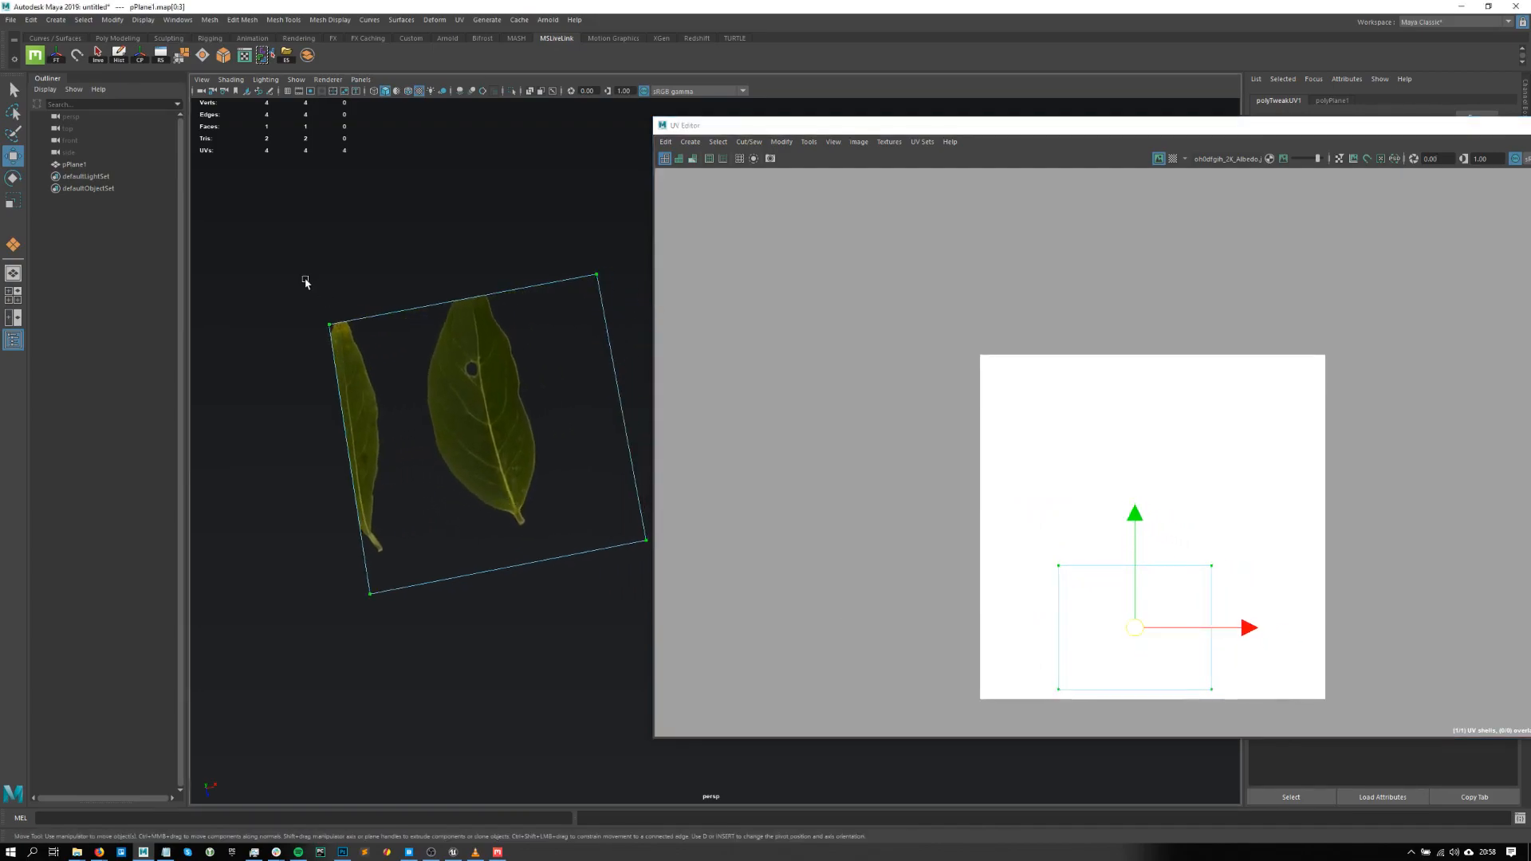
- Switch to object mode and scale the plane narrower across the leaf's width
key("r")
scroll(602, 429, "down", 1)
middle_click_drag(602, 429, 507, 465, "alt")
key("w")
left_click(559, 399)
right_click_drag(506, 390, 540, 350)
key("r")
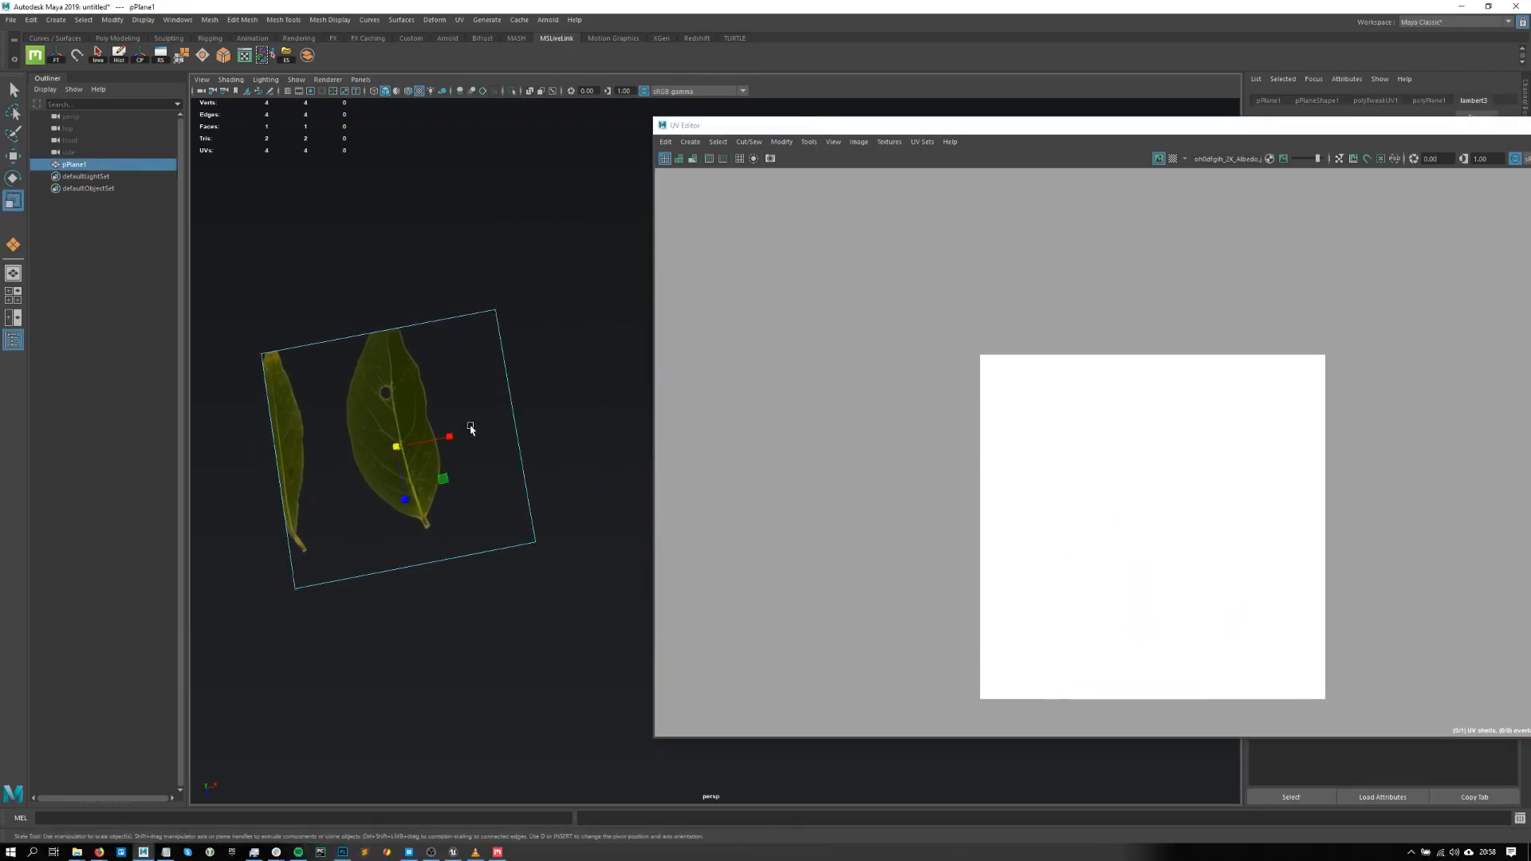
left_click_drag(446, 437, 427, 439)
key("w")
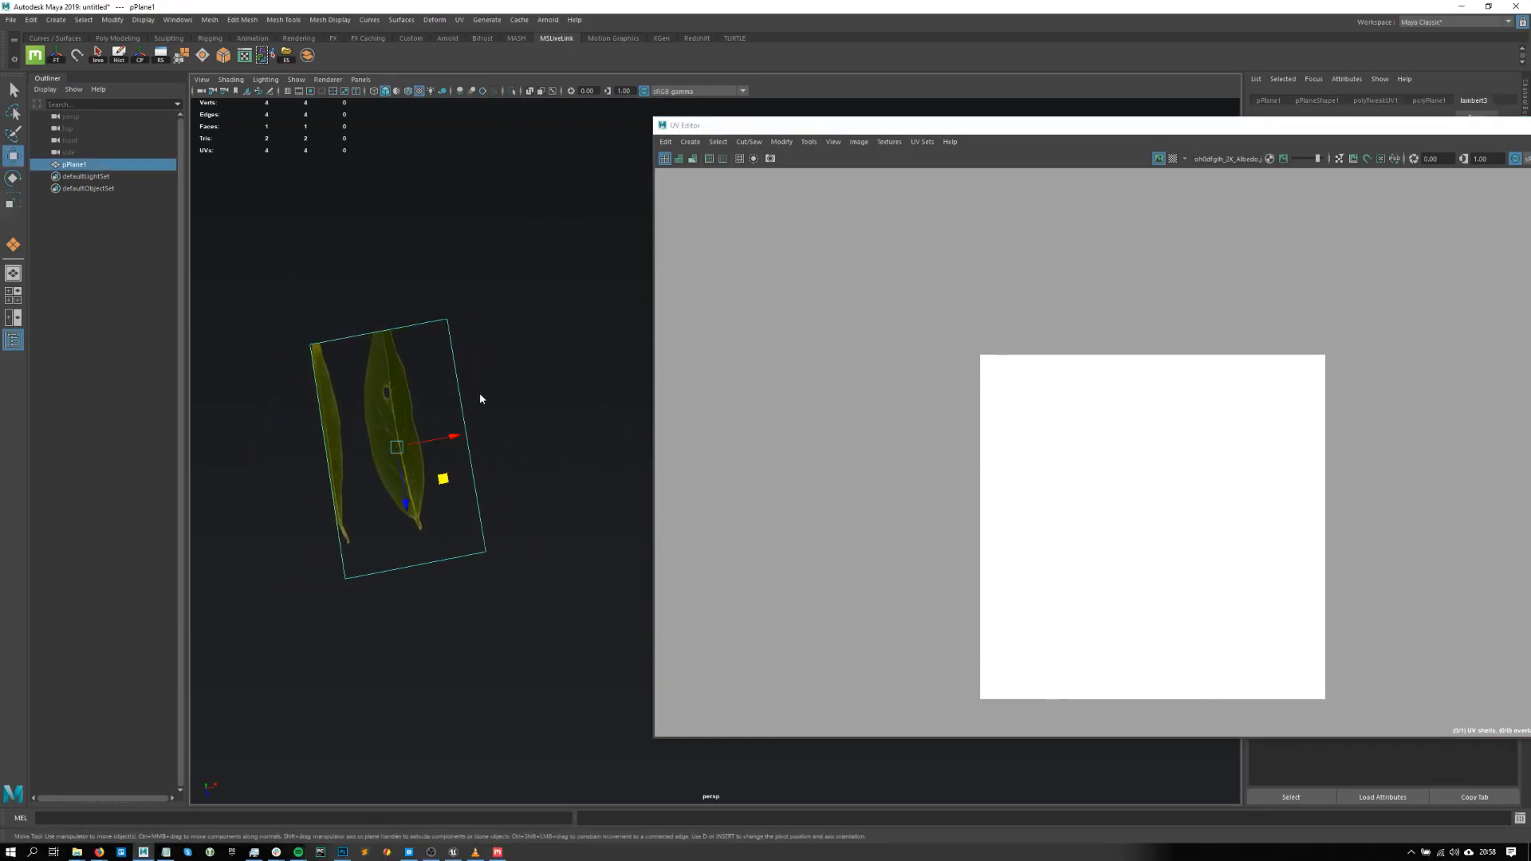
- Select all the plane's UVs, narrow the shell horizontally and centre it on the single large leaf
right_click_drag(485, 394, 480, 384)
left_click_drag(524, 247, 242, 672)
left_click_drag(1135, 527, 1134, 517)
key("r")
left_click_drag(1244, 618, 1208, 617)
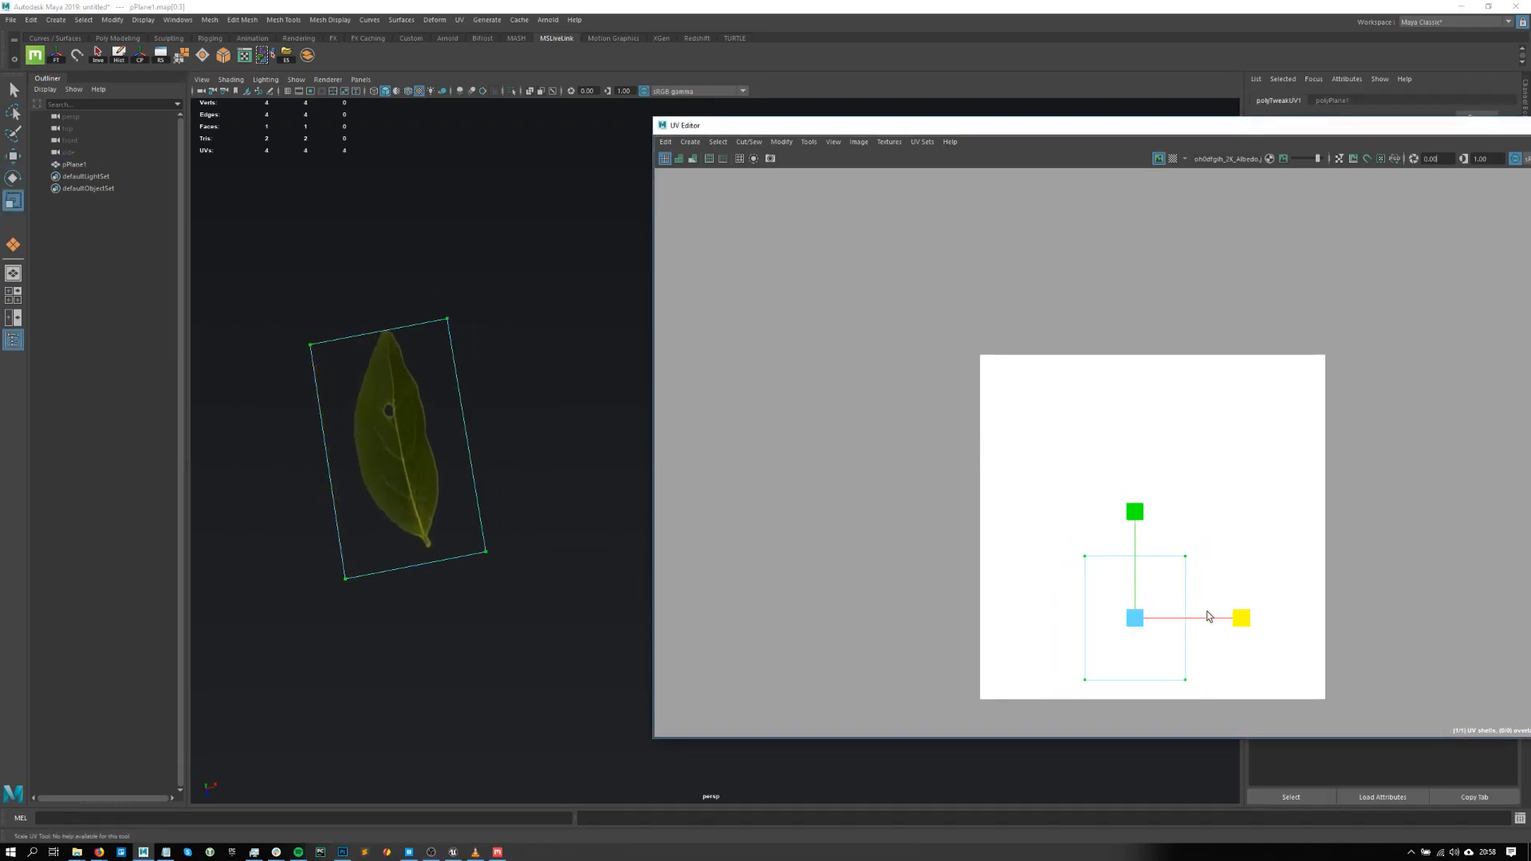
key("w")
left_click_drag(1133, 516, 1135, 512)
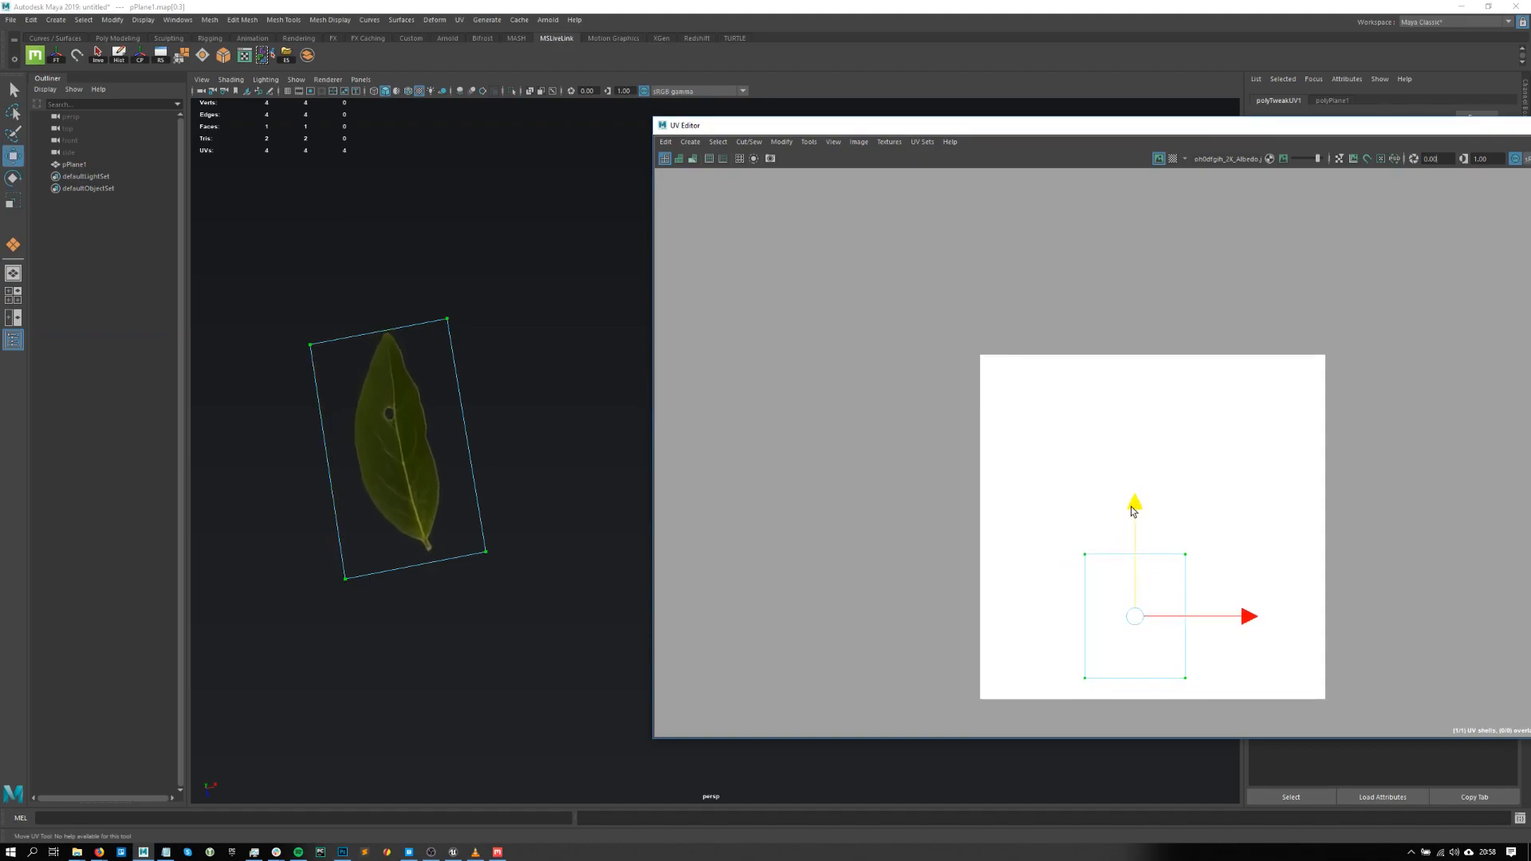
key("r")
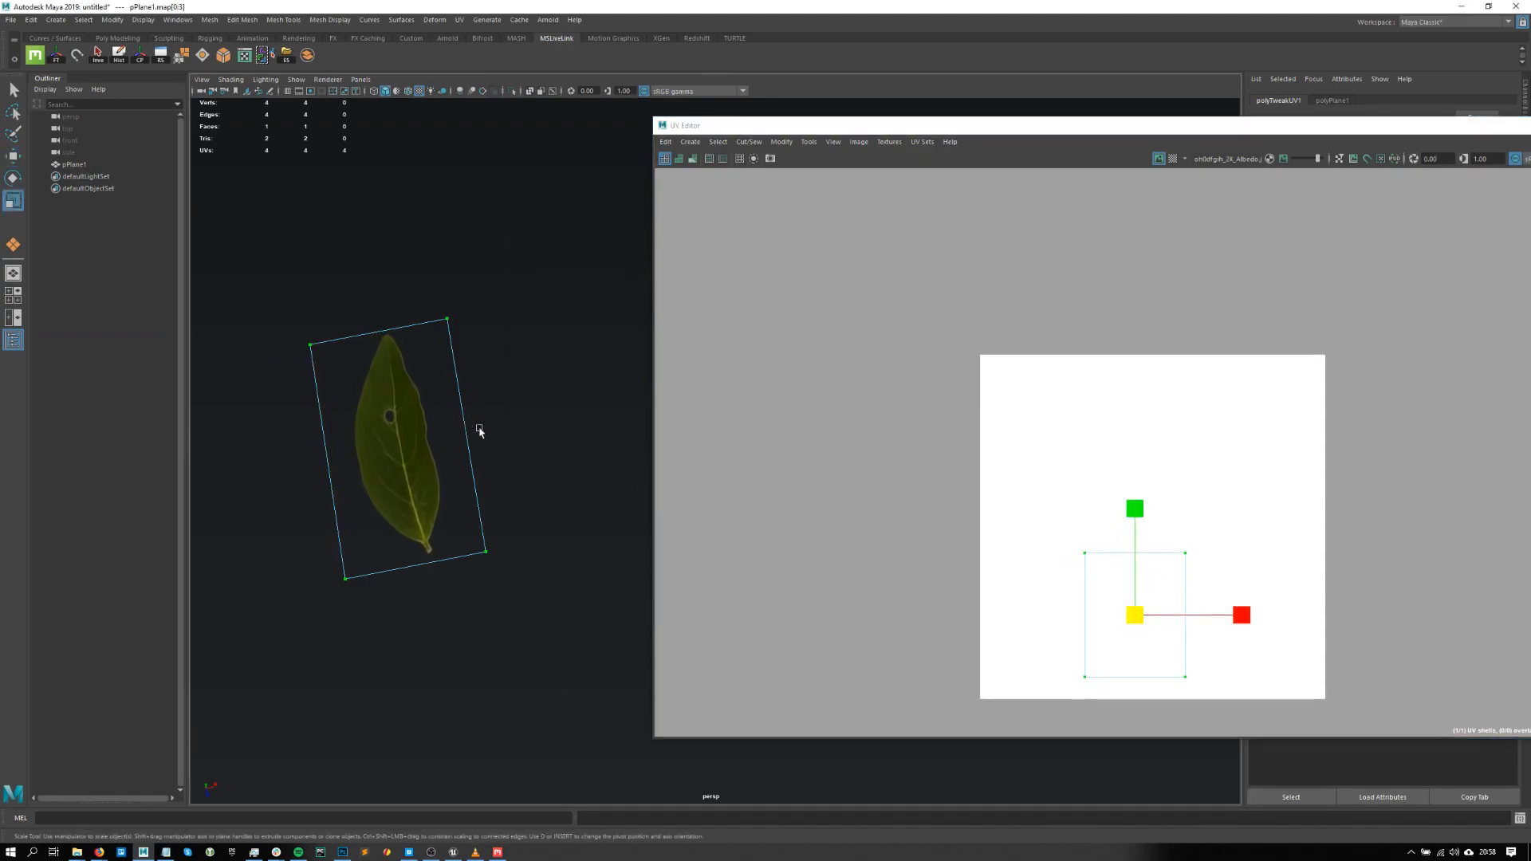
- Narrow the plane further in object mode and scale its UVs horizontally to match the leaf's proportions
key("F8")
left_click_drag(446, 443, 432, 436)
key("w")
right_click_drag(1029, 438, 1117, 438)
left_click_drag(1394, 376, 994, 766)
key("r")
left_click_drag(1240, 620, 1135, 620)
- Close the UV Editor and frame the leaf plane in the perspective viewport
left_click_drag(1417, 125, 1002, 155)
left_click(1197, 157)
left_click(659, 457)
right_click_drag(419, 471, 686, 182)
key("f")
left_click_drag(659, 287, 899, 454, "alt")
- Use Multi-Cut to insert one lengthwise centre loop and three evenly spaced crosswise loops in the leaf plane
key("ctrl+shift+x")
left_click(1064, 416, "ctrl+shift")
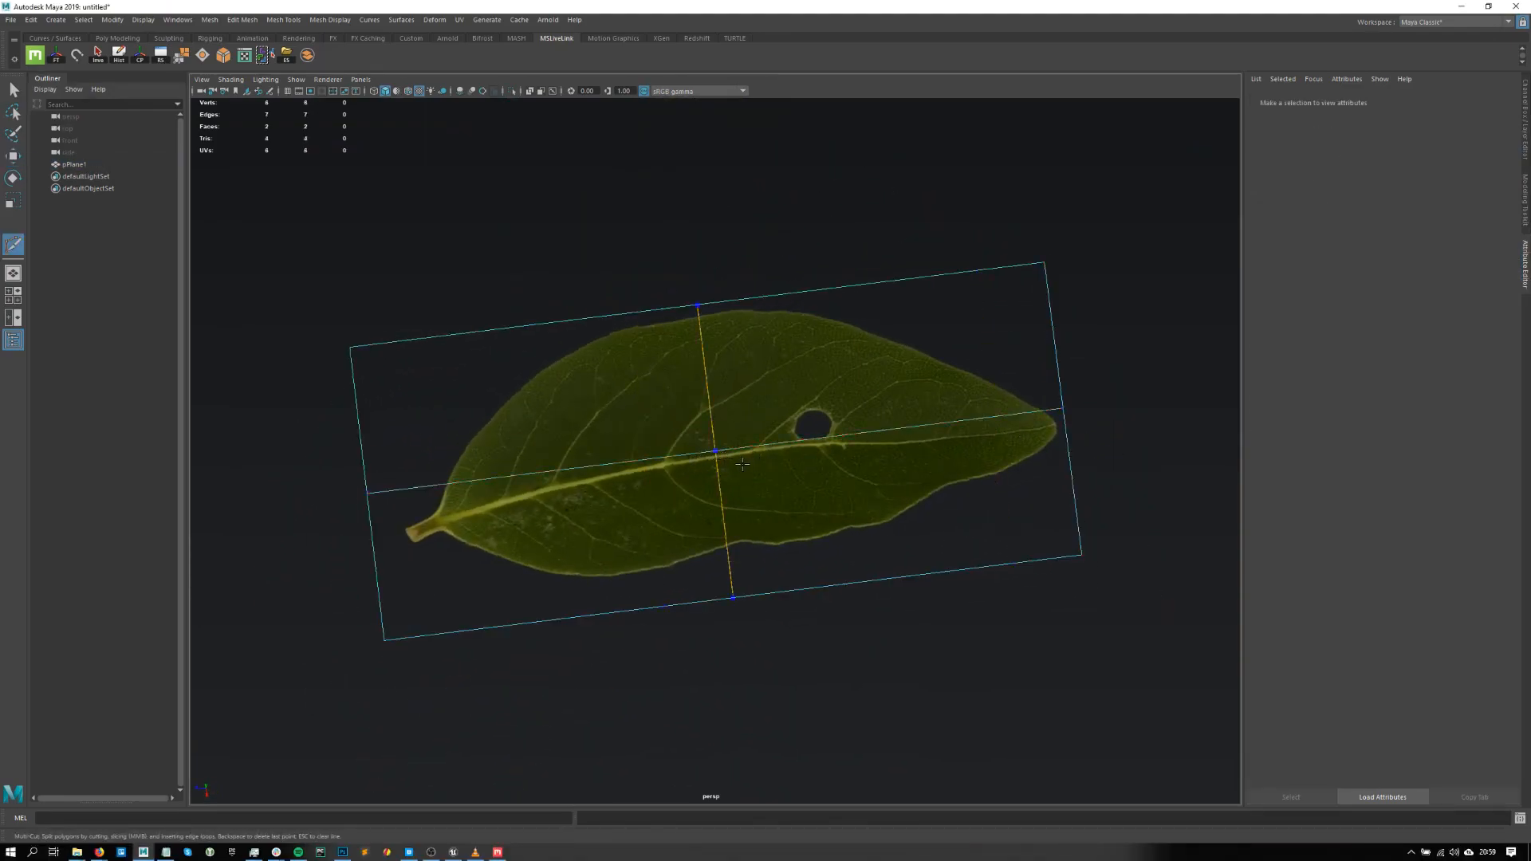
left_click(895, 451, "ctrl+shift")
left_click(542, 473, "ctrl+shift")
key("w")
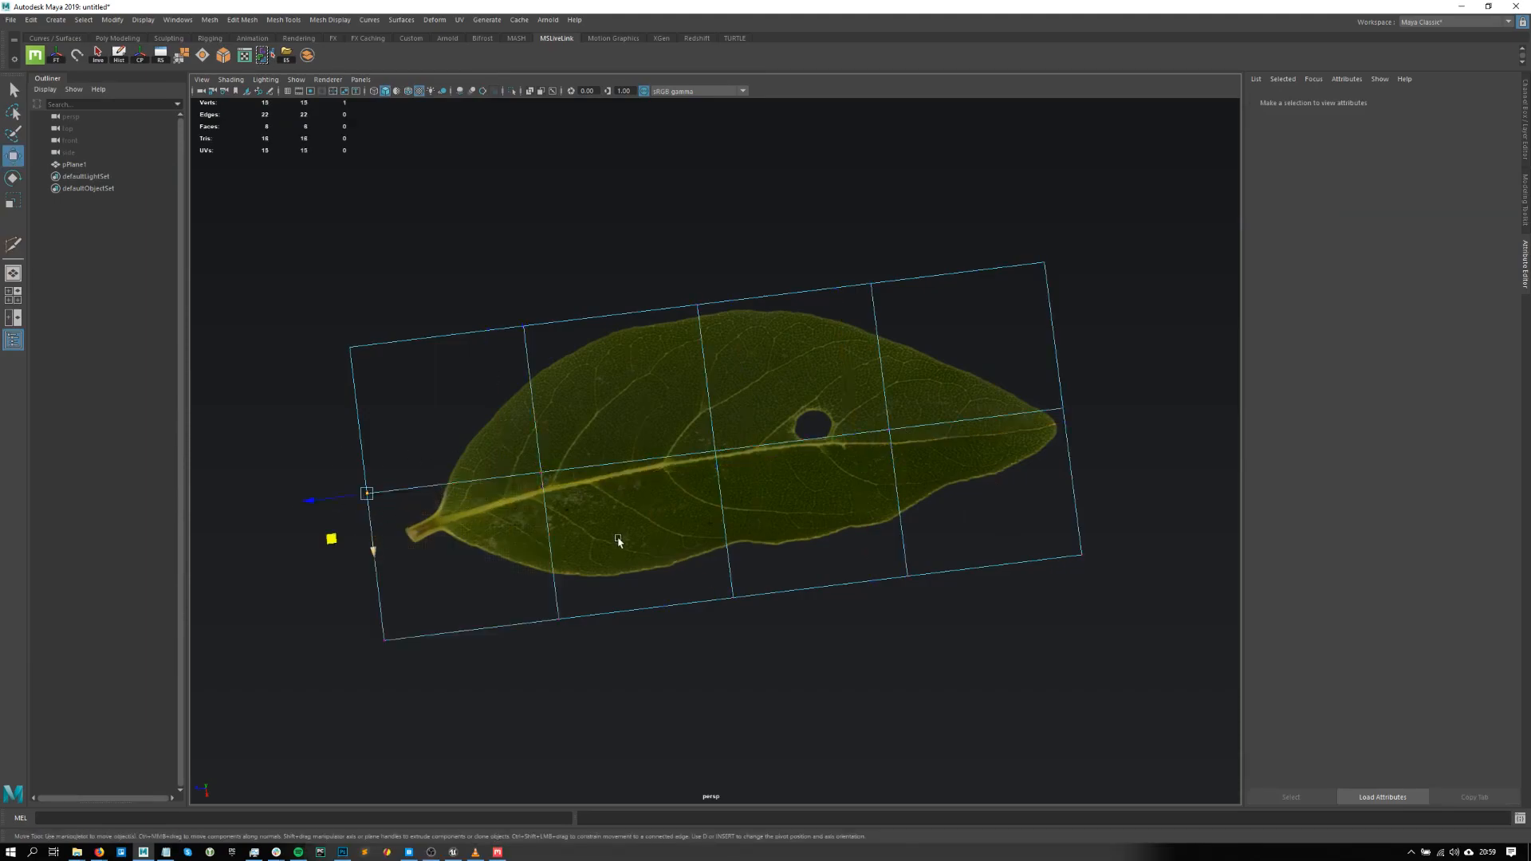
left_click_drag(617, 539, 615, 502, "alt")
- Try to move the centre-line vertex nearest the stem onto the leaf's midrib
left_click_drag(567, 391, 476, 480)
key("Right")
scroll(514, 515, "down", 3)
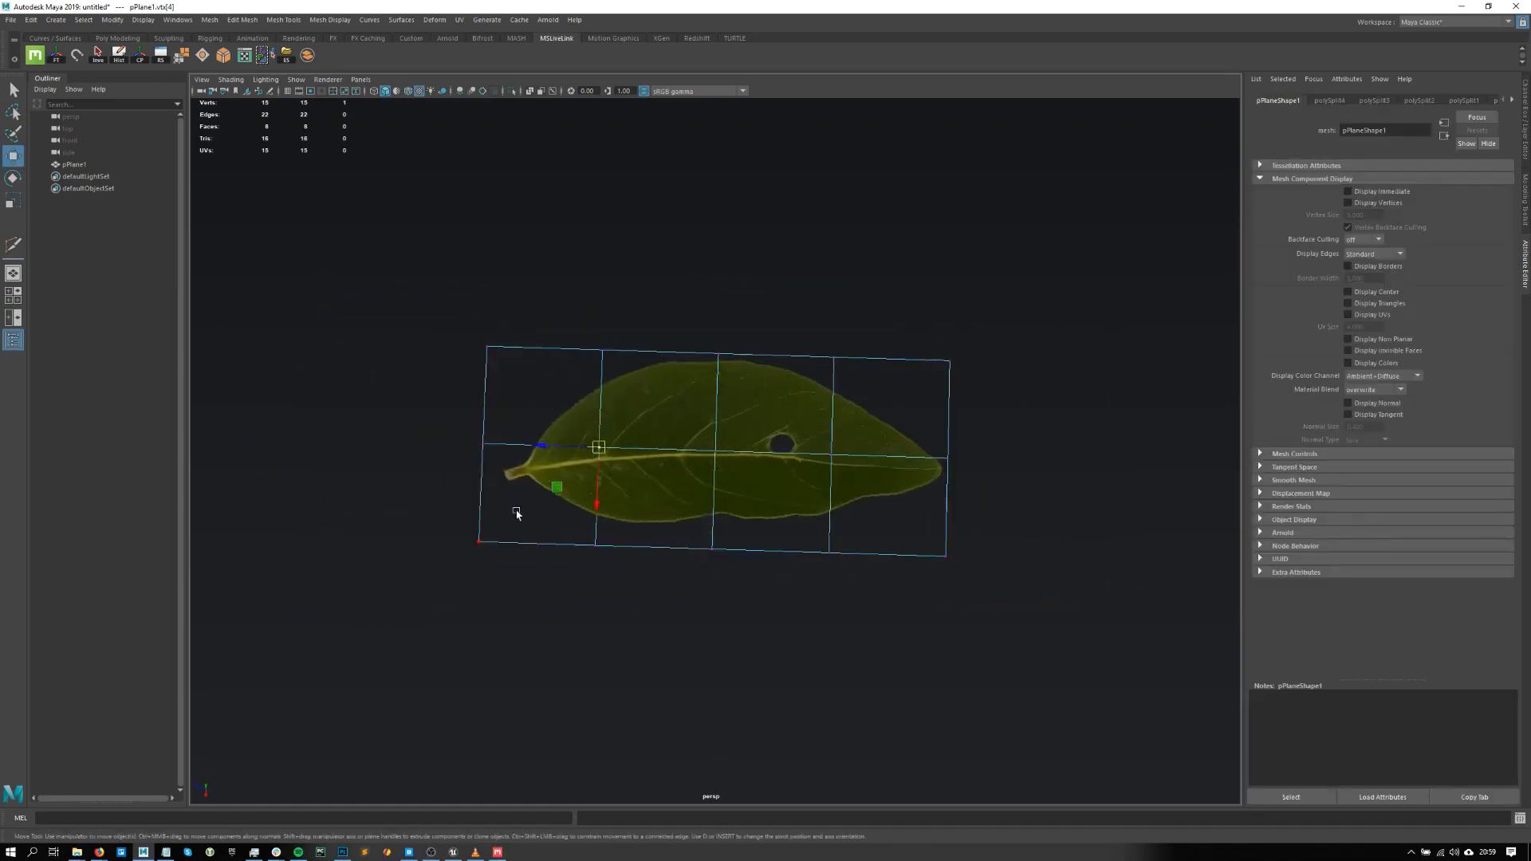
scroll(485, 530, "up", 4)
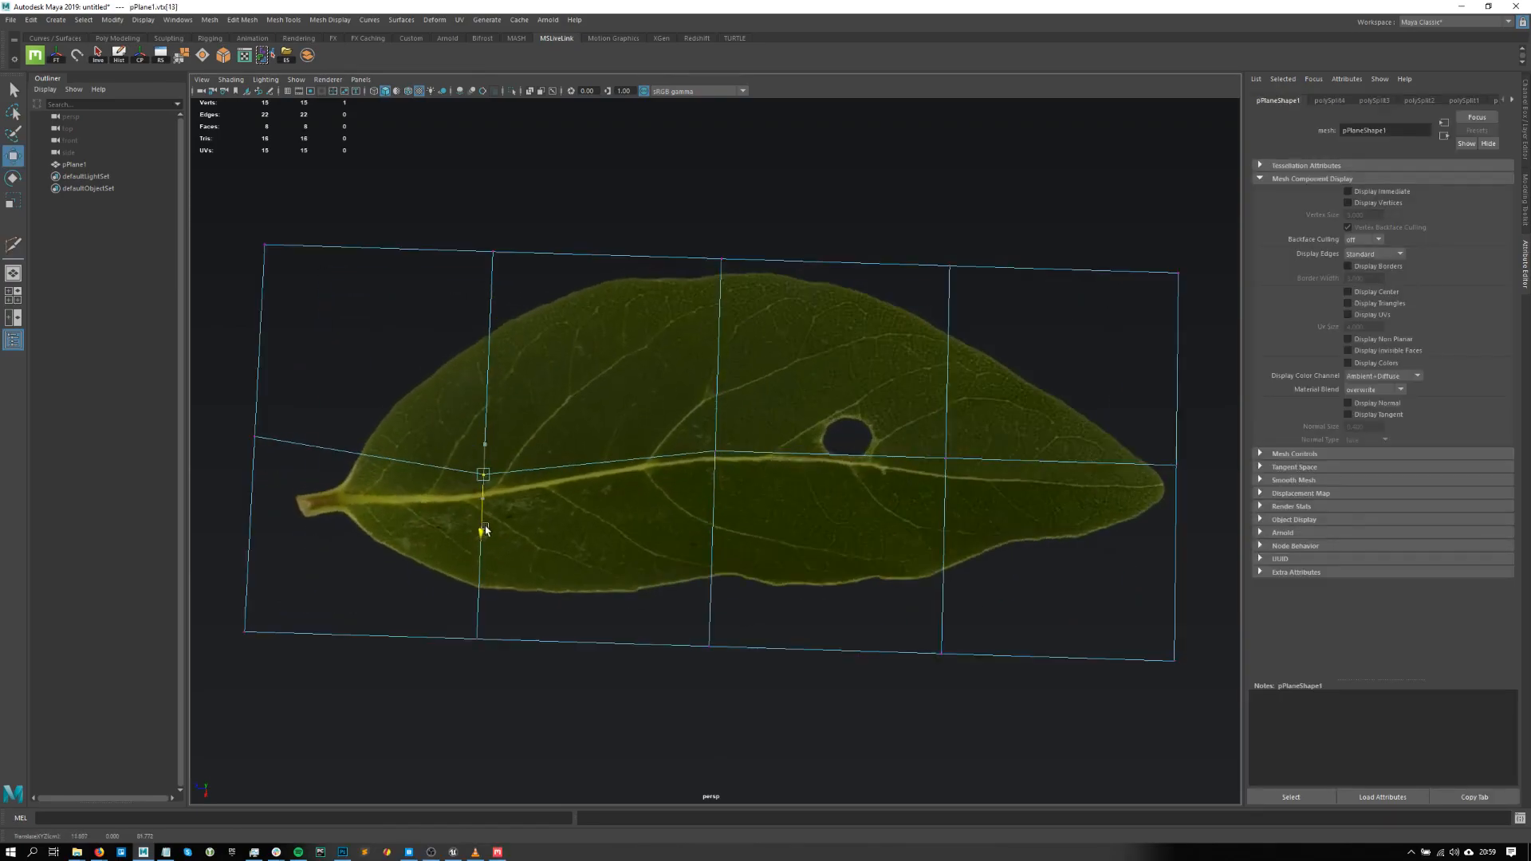
scroll(510, 417, "up", 3)
middle_click_drag(511, 417, 759, 403, "alt")
scroll(717, 335, "up", 2)
- Enable Preserve UVs for the Move tool and move the centre-line vertex nearest the stem onto the midrib
left_click(682, 267)
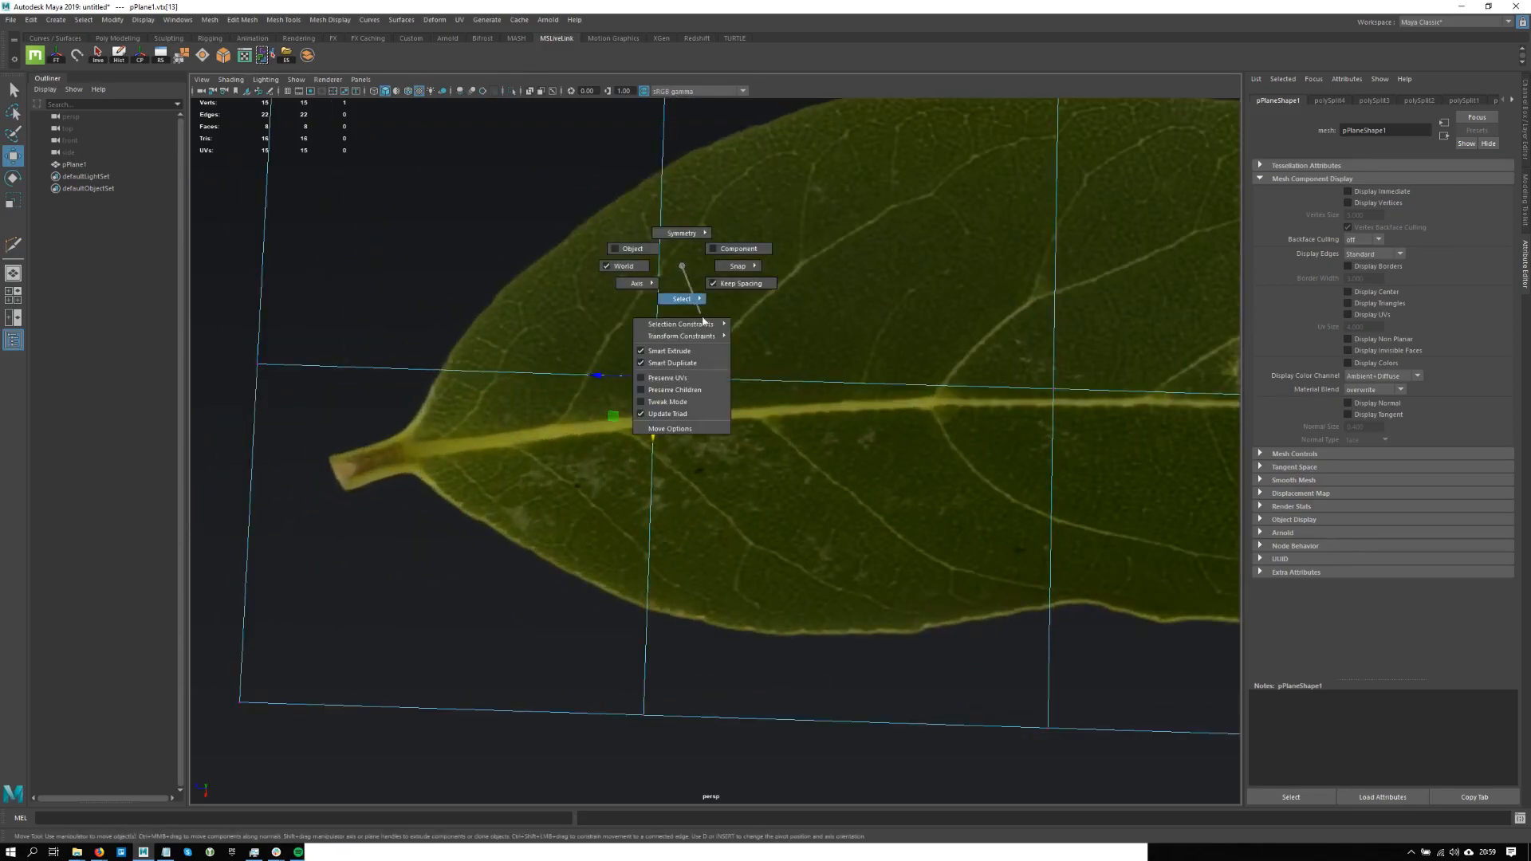
mouse_move(704, 338)
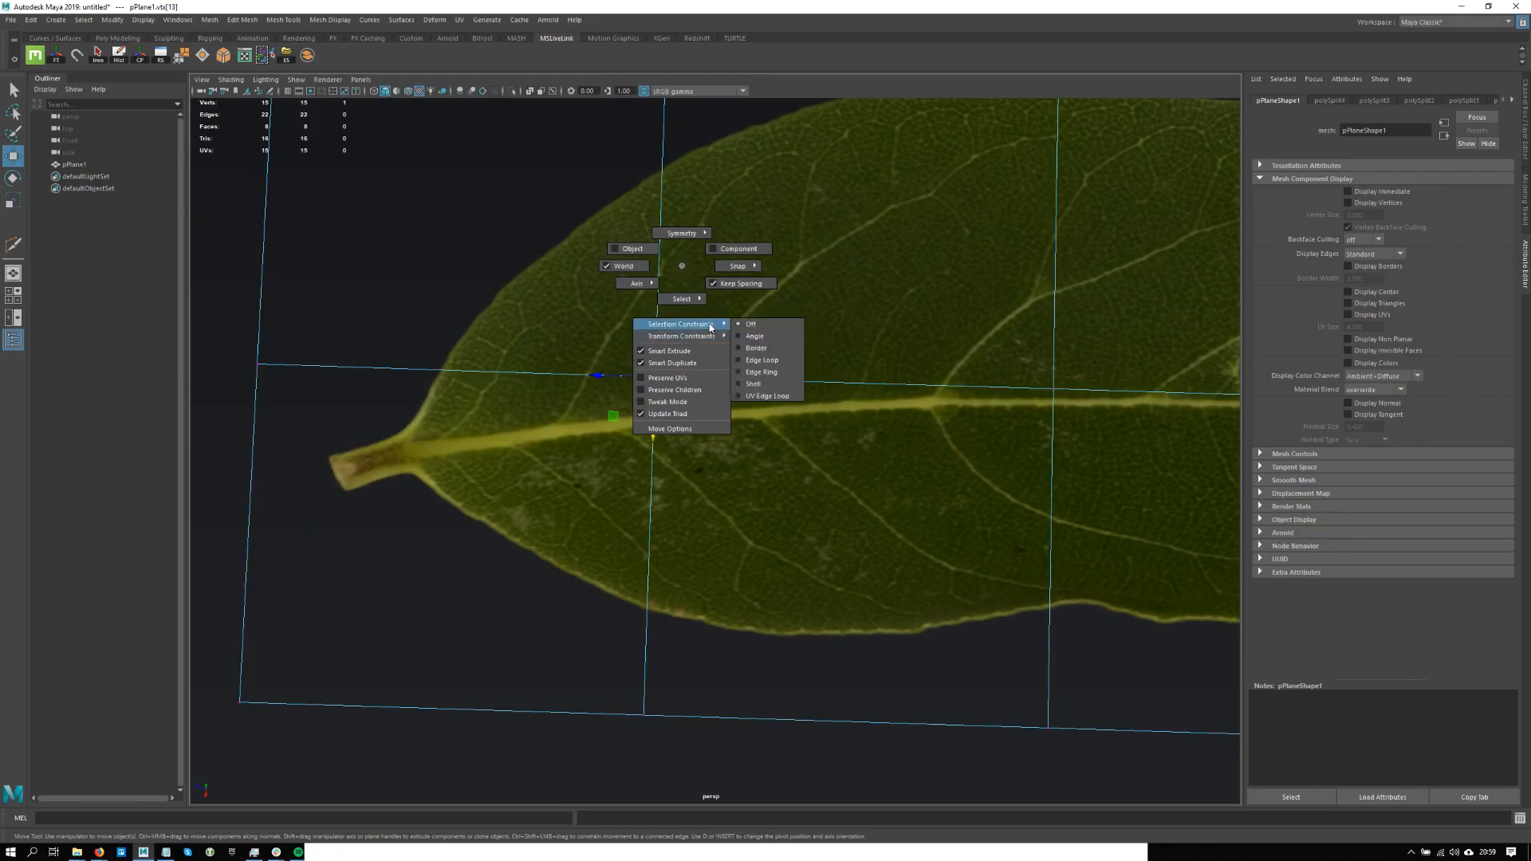
left_click(668, 380)
scroll(670, 453, "down", 5)
scroll(670, 451, "up", 4)
left_click_drag(670, 452, 676, 482)
- Align the centre-line vertices near and at the leaf's tip with the midrib
middle_click_drag(1210, 542, 597, 532, "alt")
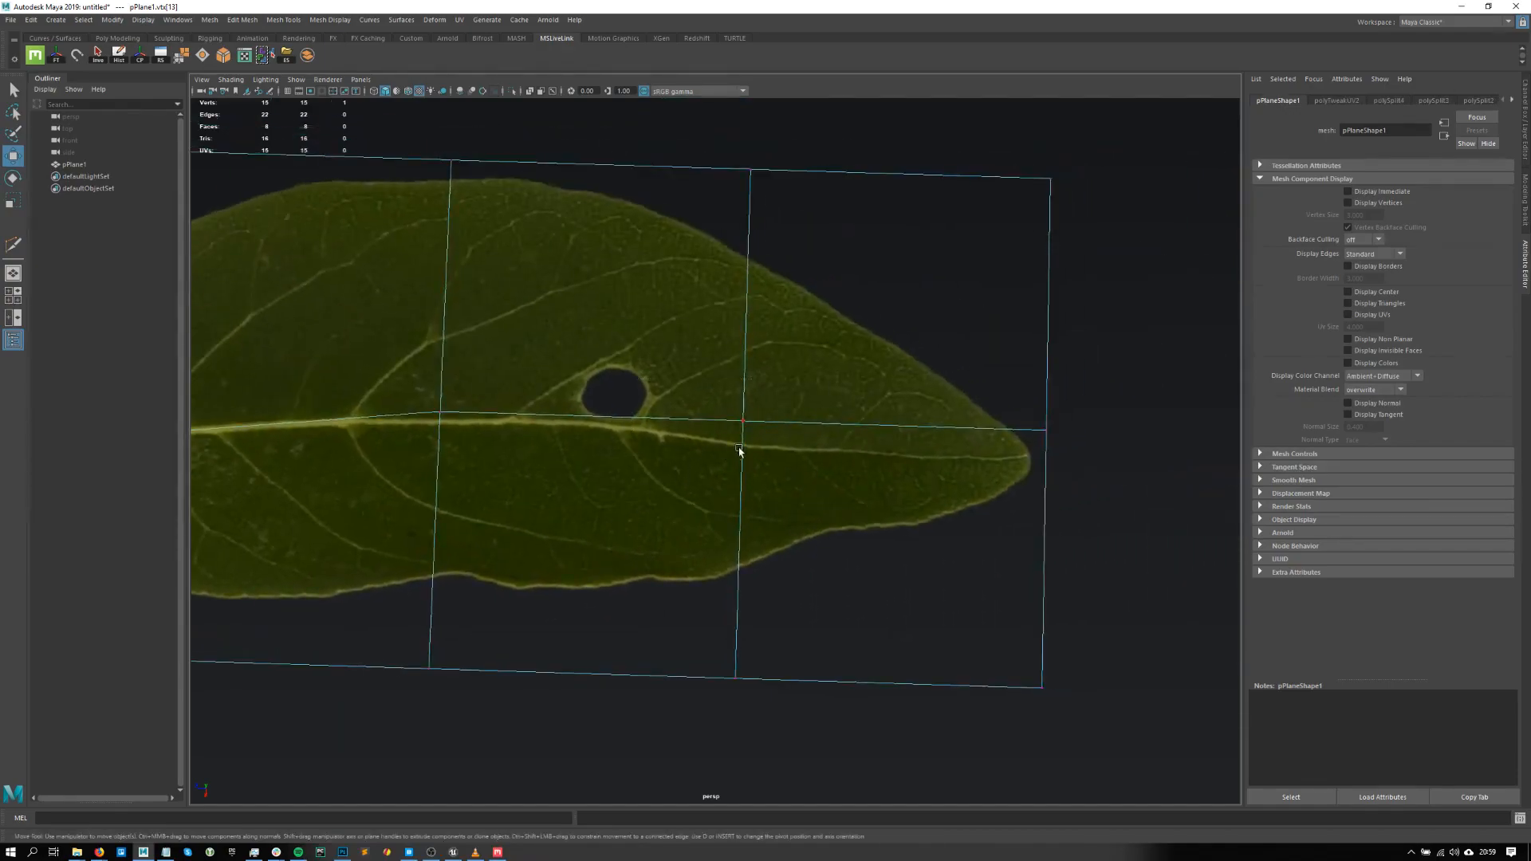
left_click_drag(698, 461, 702, 487)
left_click_drag(1137, 392, 989, 505)
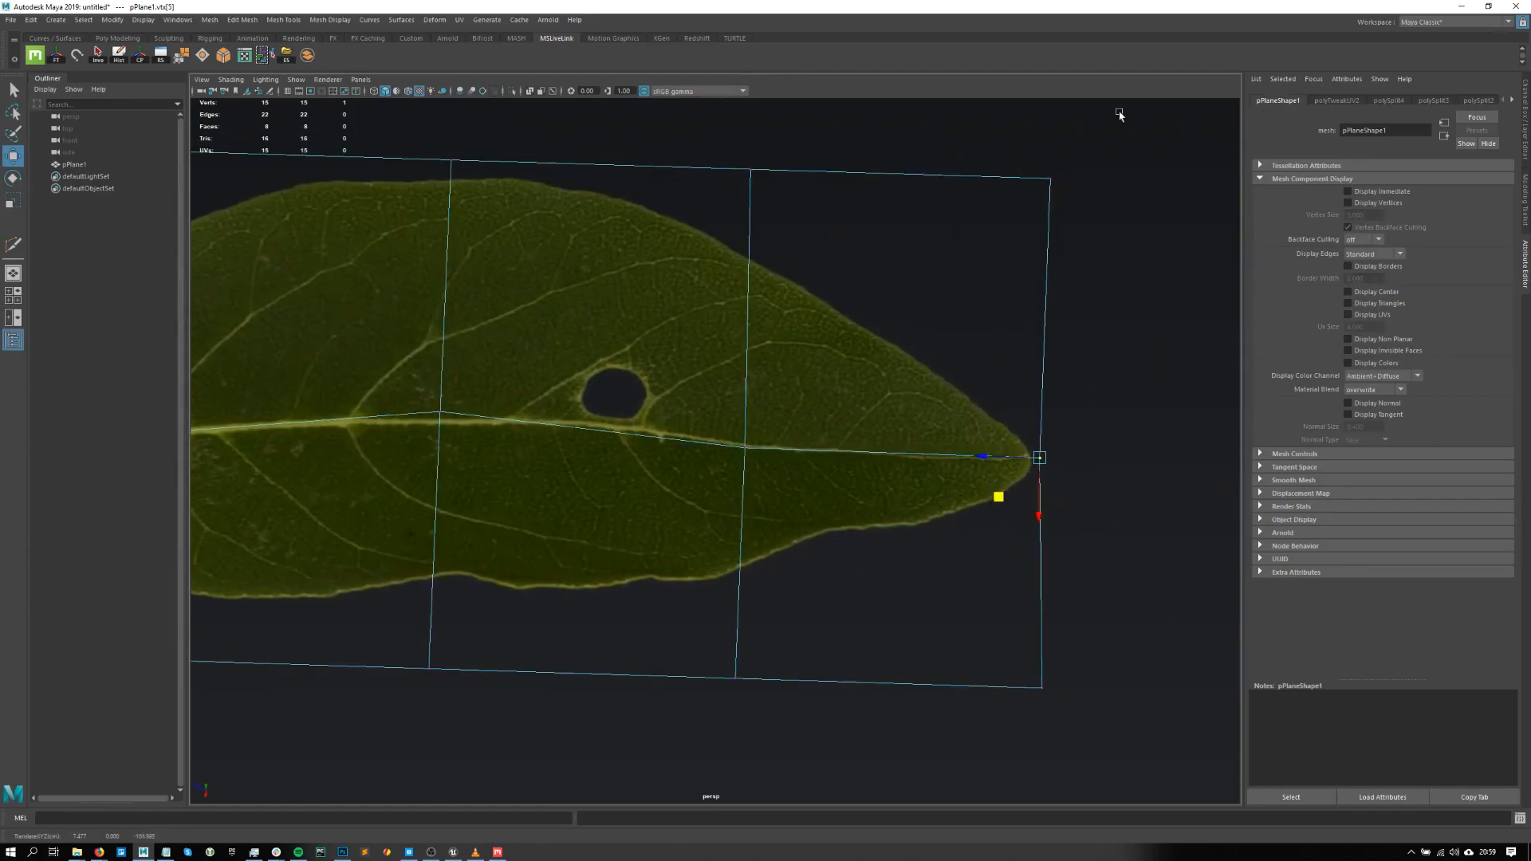
- Pull the corner and neighbouring border vertices at the leaf's tip end in towards the leaf outline
left_click_drag(1004, 224, 1061, 168)
left_click_drag(1008, 217, 887, 327)
left_click_drag(1120, 620, 893, 622)
left_click_drag(1077, 416, 1030, 463)
left_click_drag(835, 614, 730, 700)
scroll(662, 523, "down", 3)
middle_click_drag(656, 514, 952, 587, "alt")
- Fit the border vertices around the tip half of the leaf more closely to its silhouette
left_click_drag(850, 288, 806, 351)
left_click(1034, 310)
left_click_drag(989, 348, 949, 363)
left_click(1188, 386)
left_click_drag(1198, 386, 1094, 458)
left_click_drag(1231, 598, 1098, 654)
middle_click_drag(1106, 647, 974, 657, "alt")
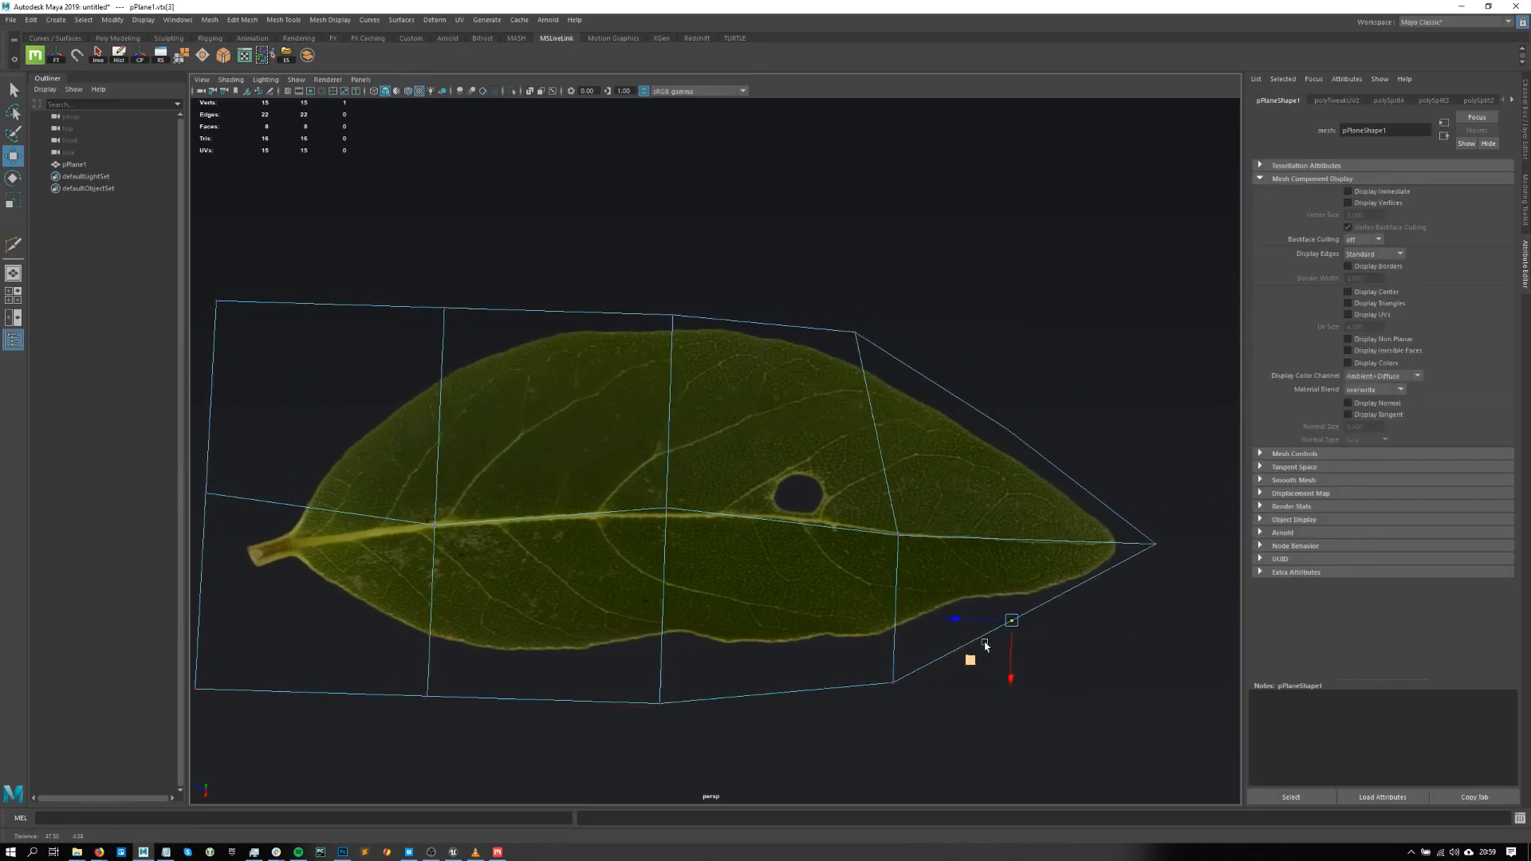
- Move the lower border vertices, from near the tip to the stem end, in towards the leaf's edge
left_click_drag(857, 721, 840, 700)
left_click_drag(718, 670, 628, 702)
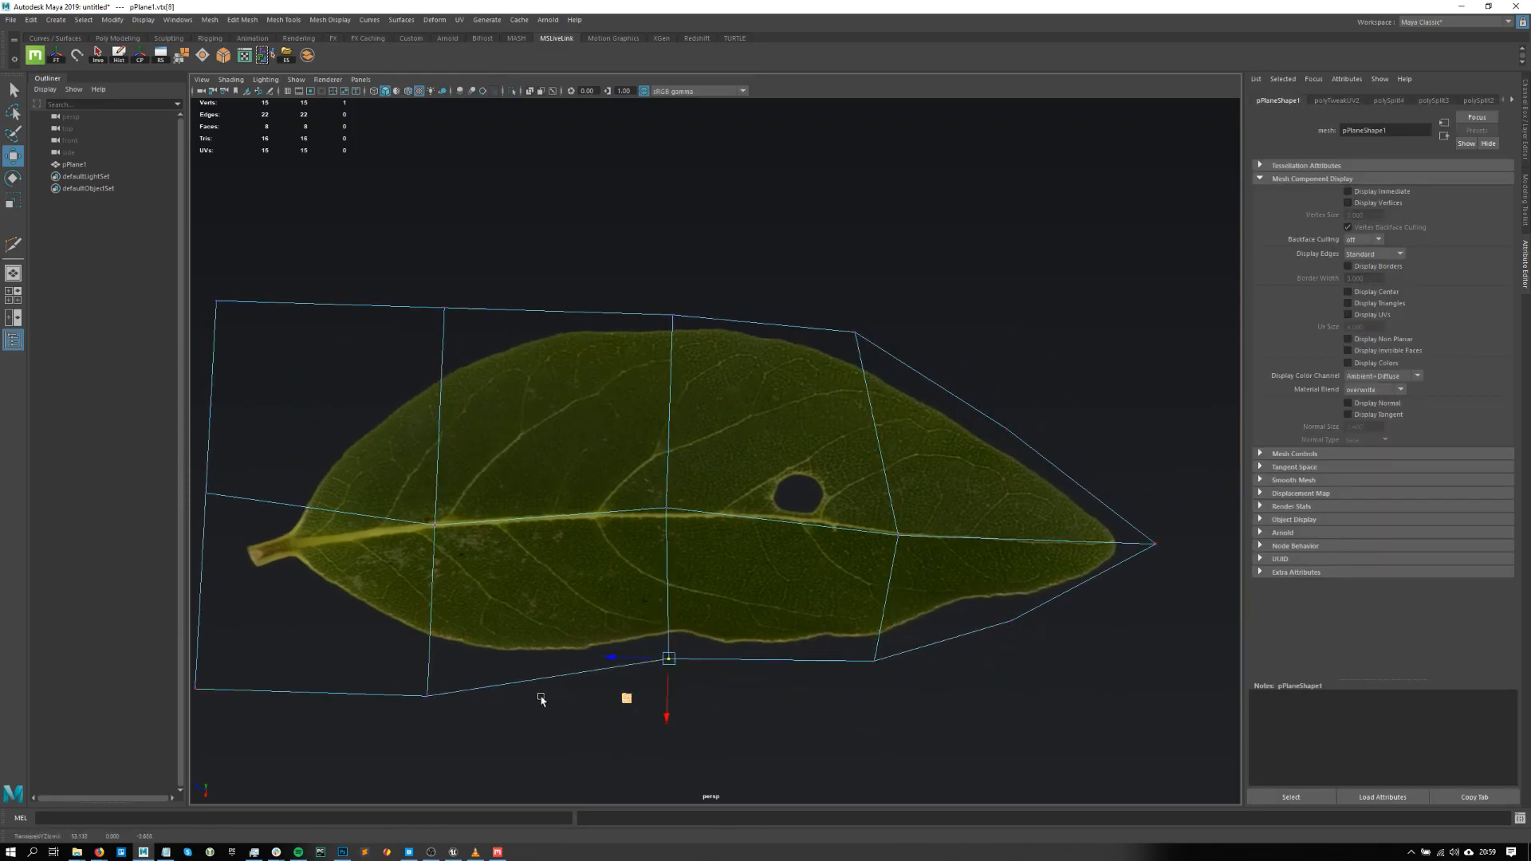
middle_click_drag(540, 701, 882, 694, "alt")
left_click_drag(819, 647, 740, 707)
left_click_drag(651, 643, 563, 674)
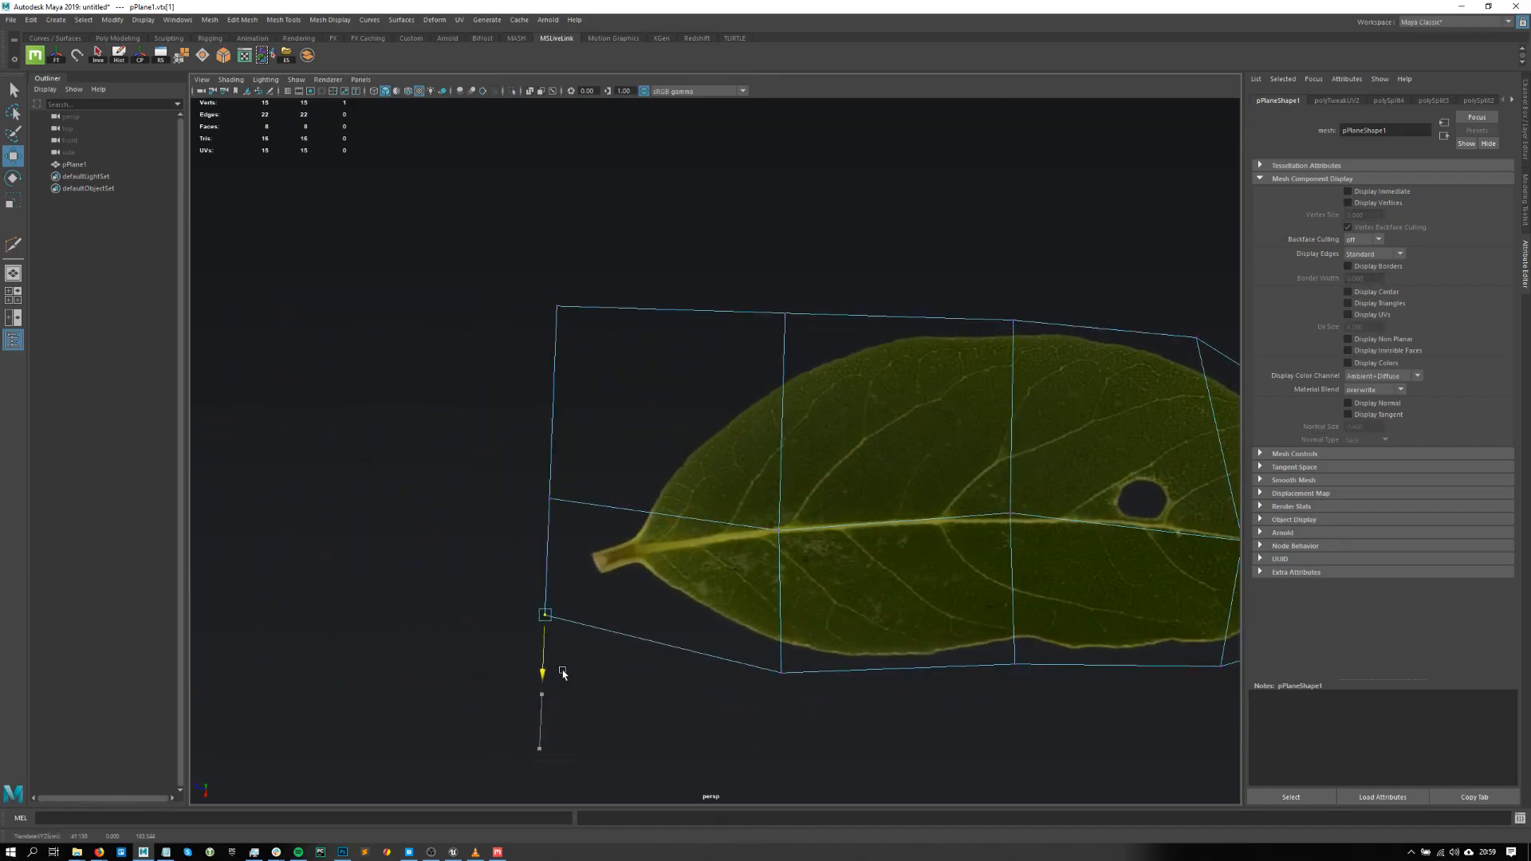
- Gather the stem-end vertices around the stem and pull the upper border vertex beside it in to the leaf's edge
left_click_drag(598, 272, 540, 606)
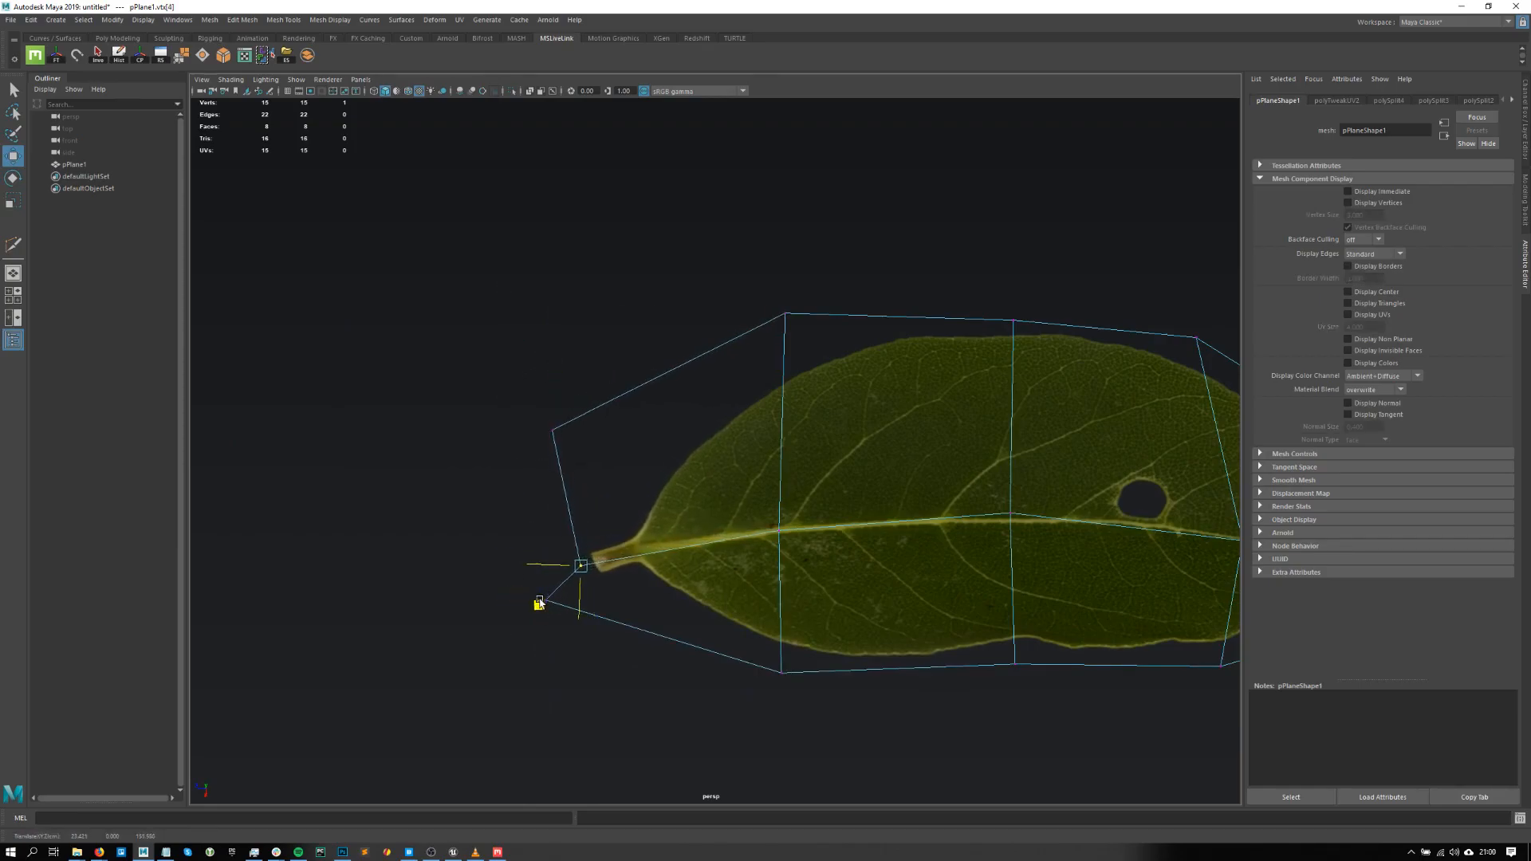
left_click_drag(554, 367, 522, 447)
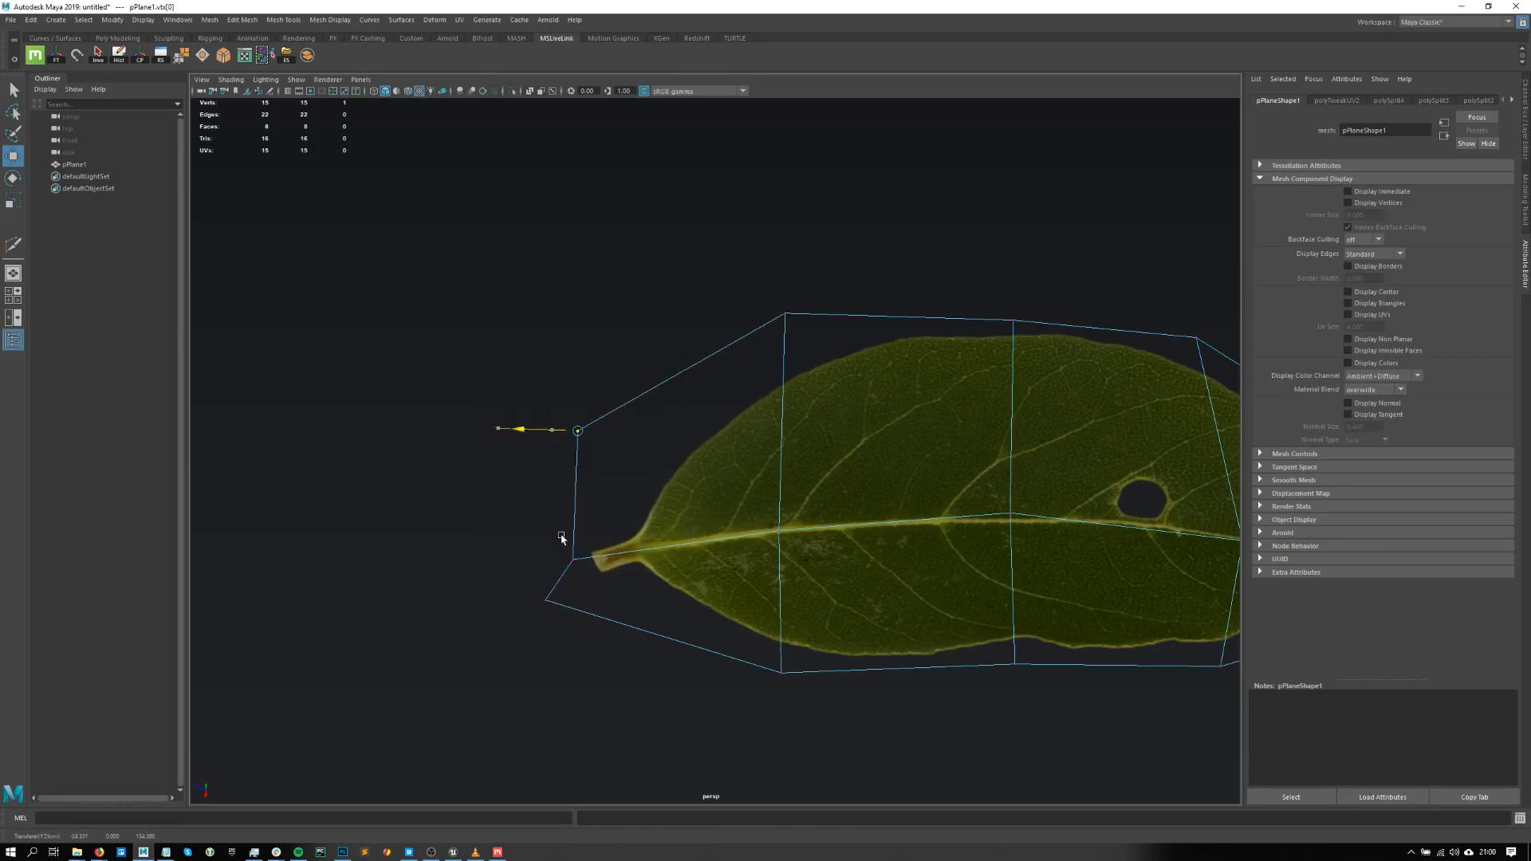
left_click_drag(476, 618, 502, 614)
left_click_drag(523, 488, 625, 588)
left_click_drag(638, 391, 578, 610)
left_click_drag(839, 262, 730, 386)
scroll(847, 367, "down", 2)
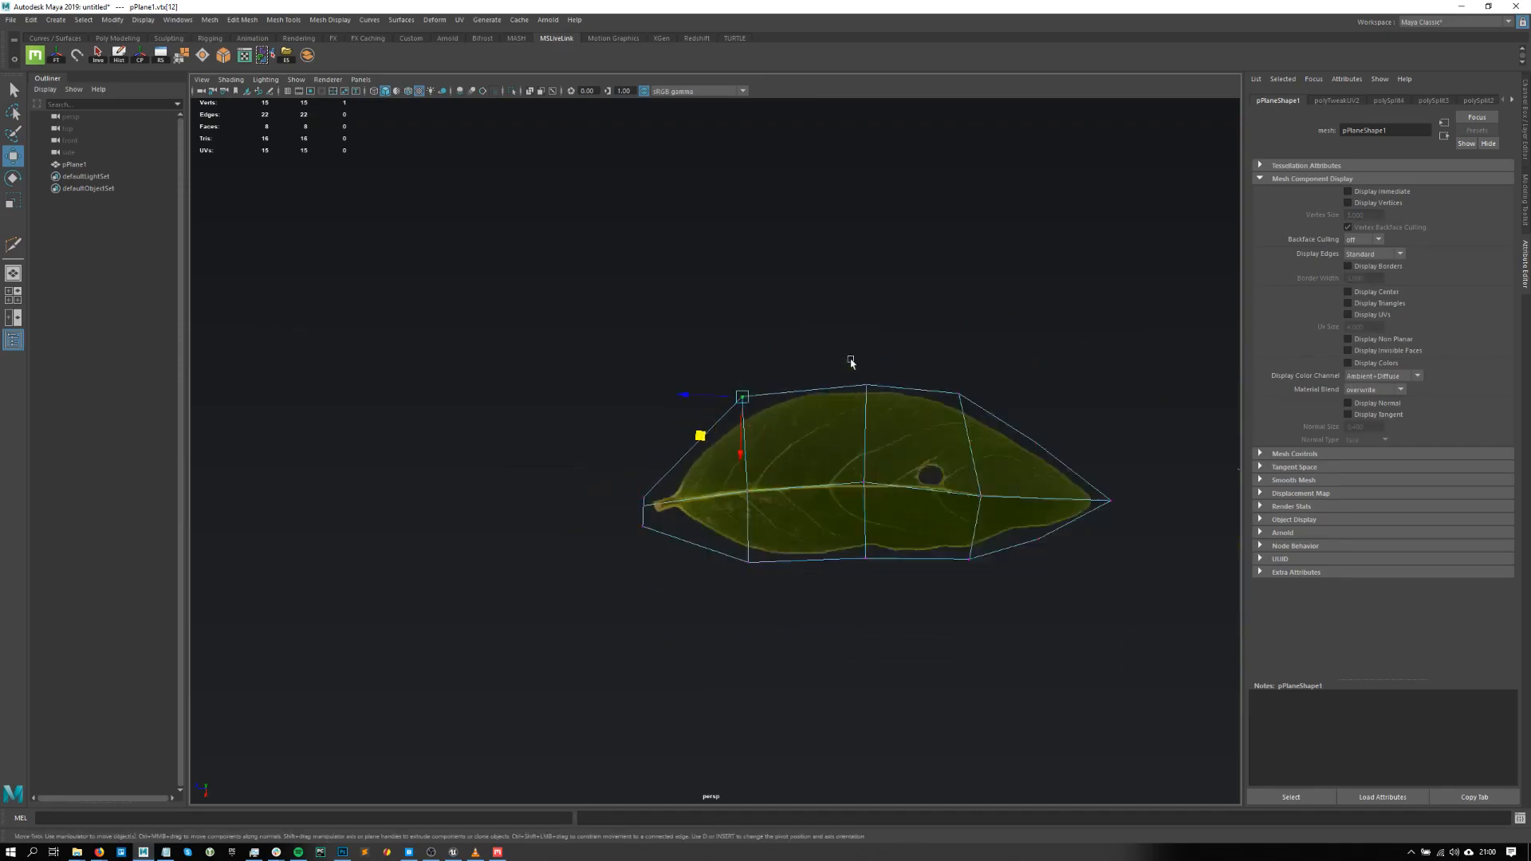
- Select the leaf in object mode and move its pivot to the end of the stem
scroll(847, 367, "down", 1)
right_click_drag(893, 527, 929, 503)
left_click(851, 420)
left_click_drag(851, 420, 713, 358, "alt")
scroll(714, 359, "up", 3)
key("d")
left_click_drag(592, 315, 894, 481)
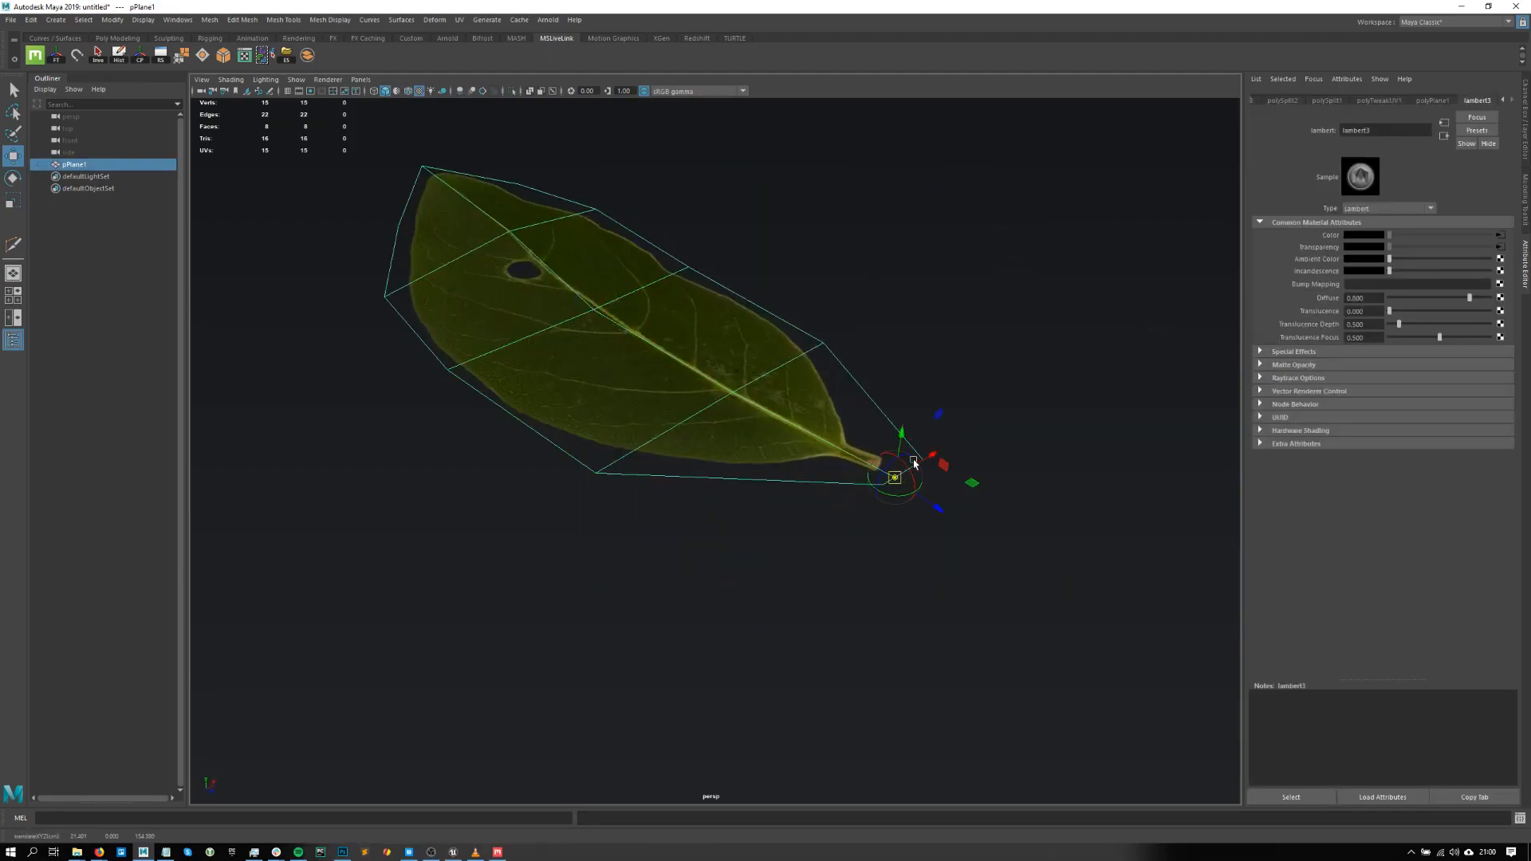
scroll(912, 468, "up", 2)
left_click_drag(1035, 522, 1001, 505)
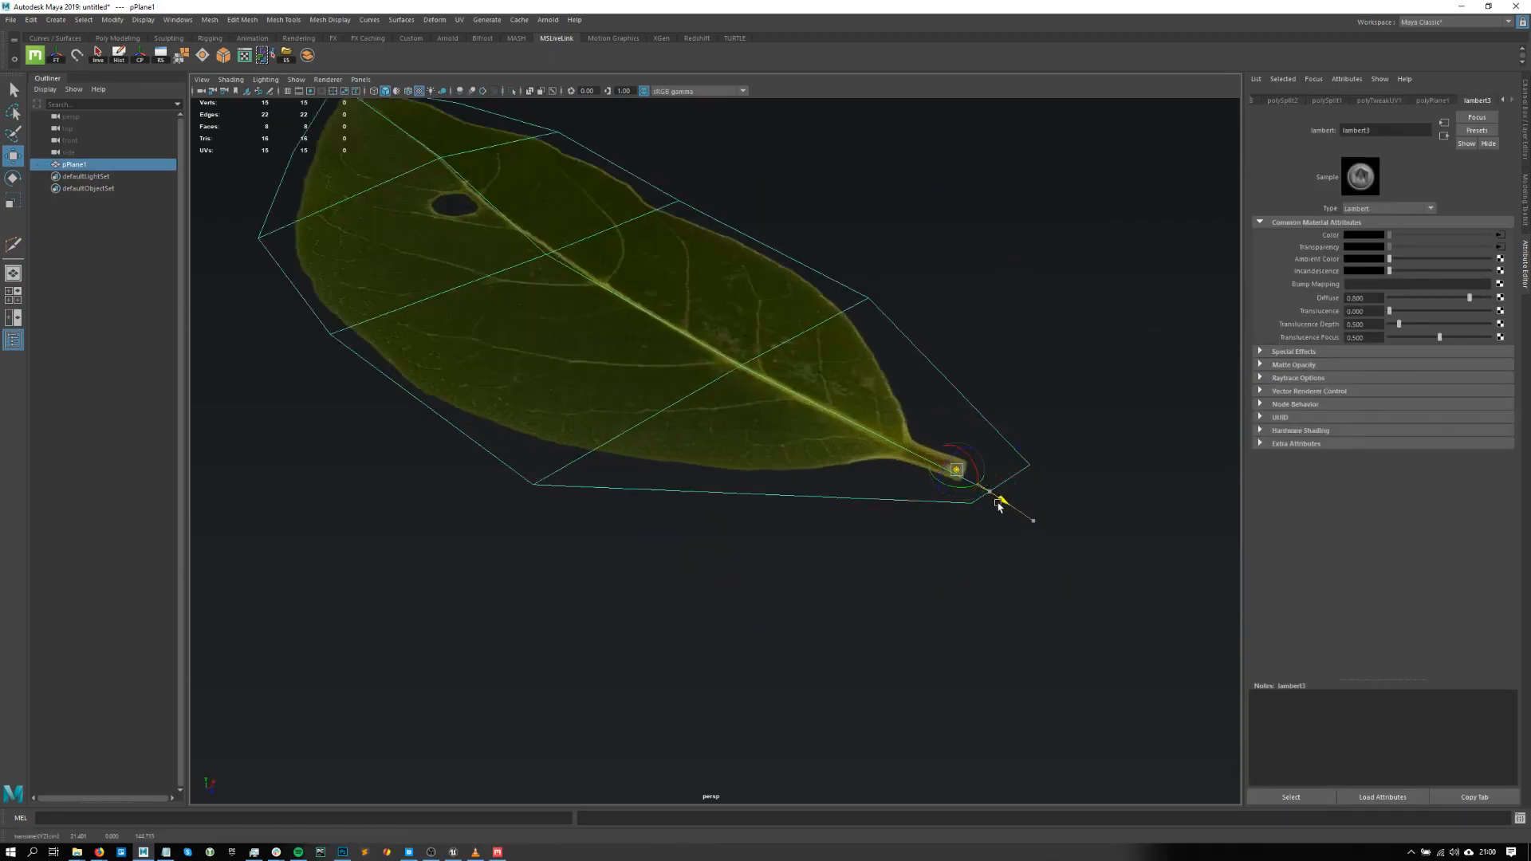
key("d")
scroll(831, 351, "down", 4)
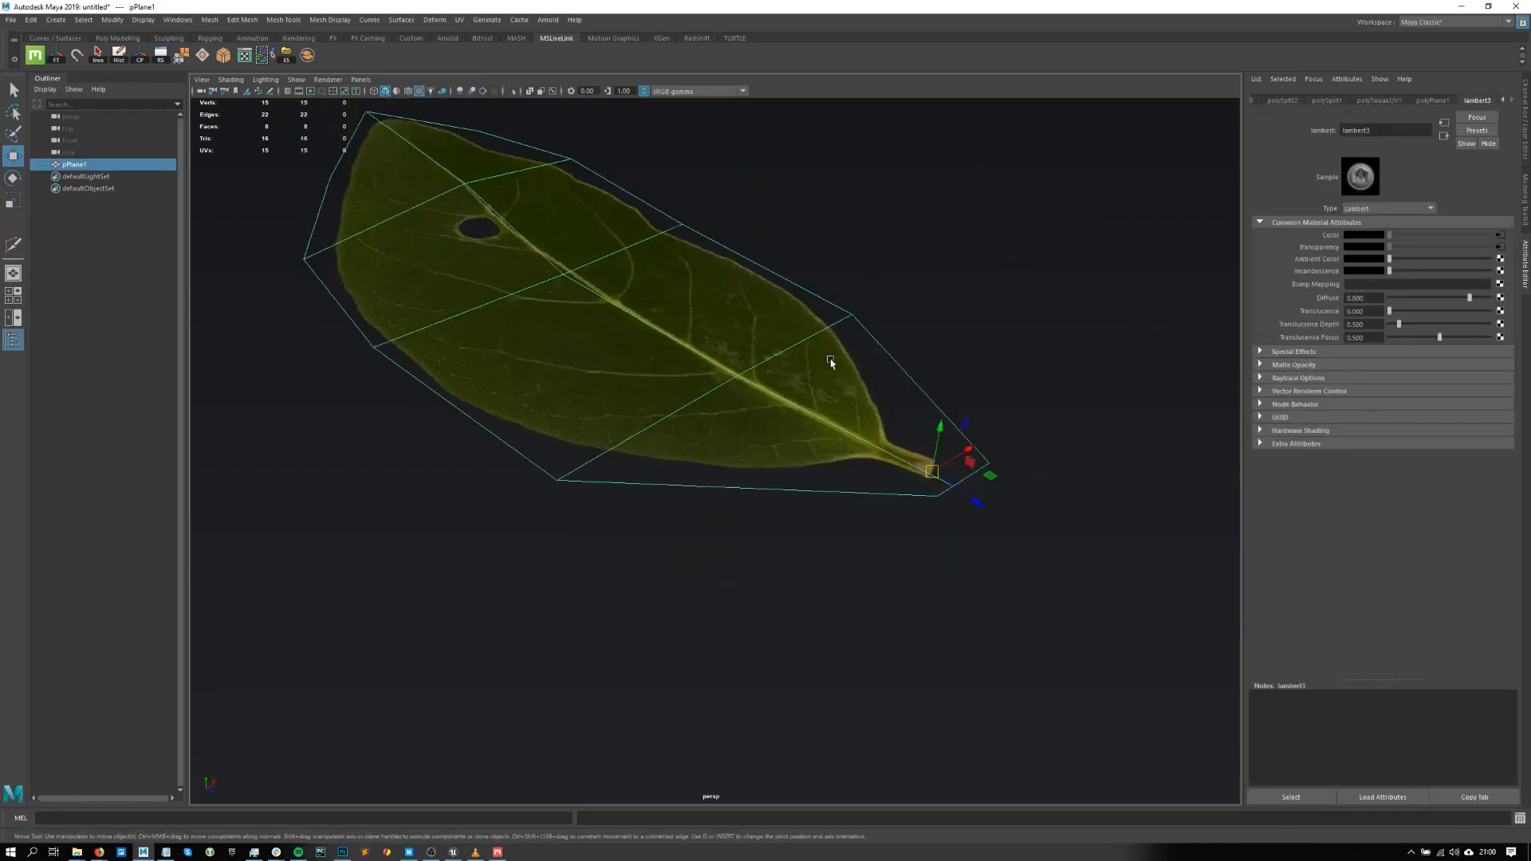
- Try to rotate the leaf about its new stem pivot, and undo the rotation
key("e")
mouse_move(886, 449)
left_mouse_down()
mouse_move(909, 479)
mouse_move(851, 468)
left_mouse_up()
key("ctrl+z")
key("ctrl+z")
key("w")
- Select the midrib edge loop, convert it to vertices, exclude the stem end and lower the rest to crease the leaf
key("f")
scroll(846, 471, "up", 3)
right_click_drag(794, 528, 775, 420)
double_click(742, 518)
left_click_drag(876, 499, 925, 569, "alt")
right_click_drag(1083, 598, 915, 628, "ctrl")
left_click_drag(917, 670, 753, 746, "ctrl")
scroll(801, 646, "up", 3)
left_click_drag(782, 571, 813, 471, "alt")
left_click_drag(730, 381, 734, 456)
- Raise two of the midrib vertices slightly and lift a vertex on the leaf's border for an uneven shape
left_click_drag(861, 599, 819, 710)
left_click_drag(842, 627, 843, 584)
left_click(736, 548)
left_click_drag(739, 496, 739, 483)
left_click(890, 483)
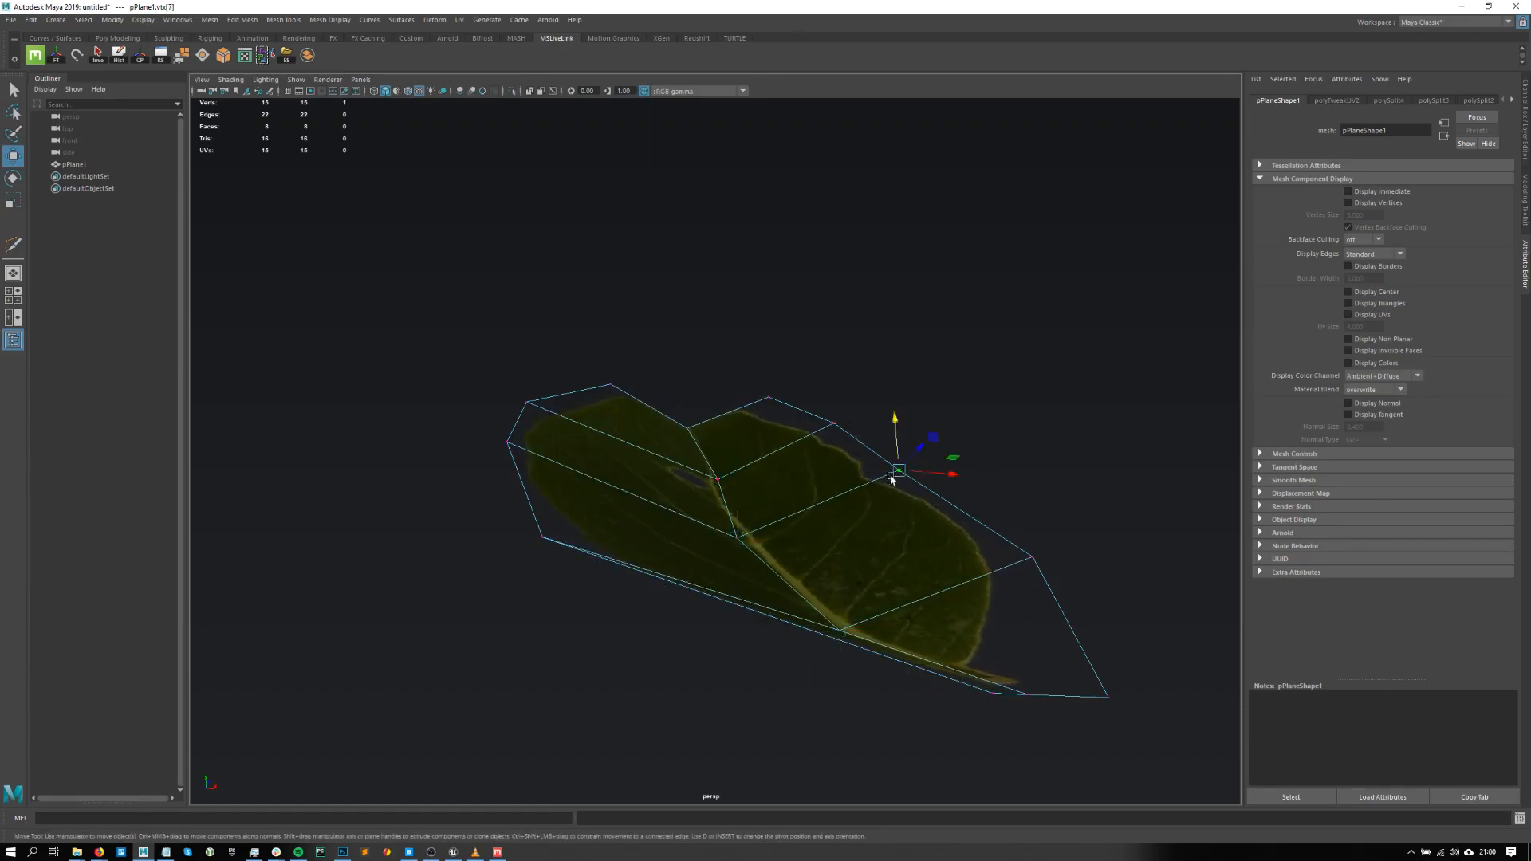
left_click_drag(894, 417, 906, 388)
- Select the leaf's tip vertices and rotate them using soft selection with a widened falloff to bend the leaf
scroll(1004, 453, "down", 4)
left_click_drag(1004, 453, 914, 473, "alt")
scroll(914, 473, "down", 2)
left_click(1015, 246)
left_click_drag(1015, 247, 850, 374)
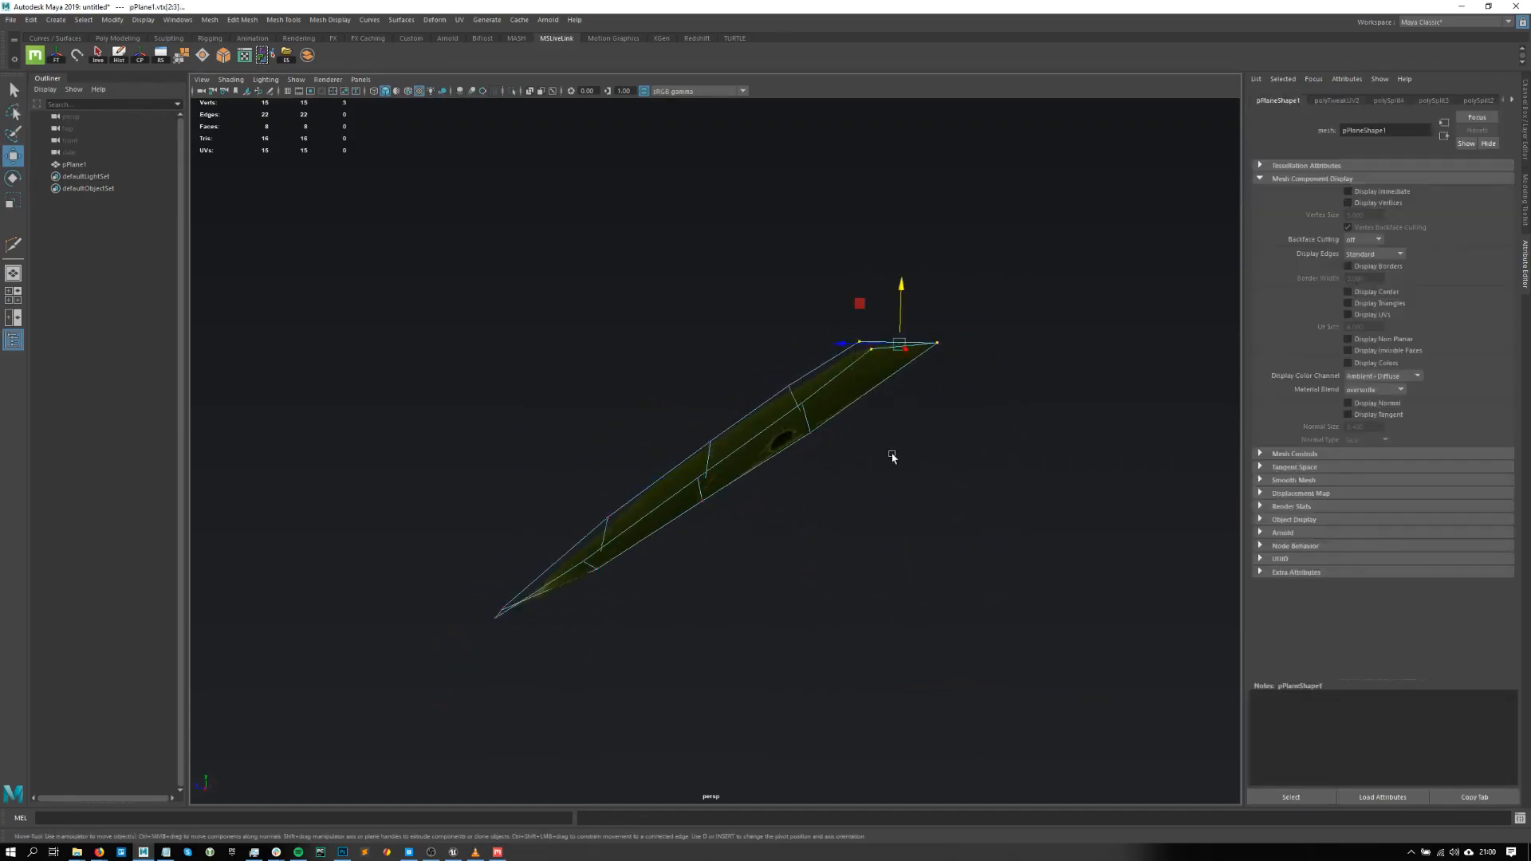
scroll(821, 477, "up", 1)
key("b")
middle_click_drag(715, 530, 1135, 513)
key("e")
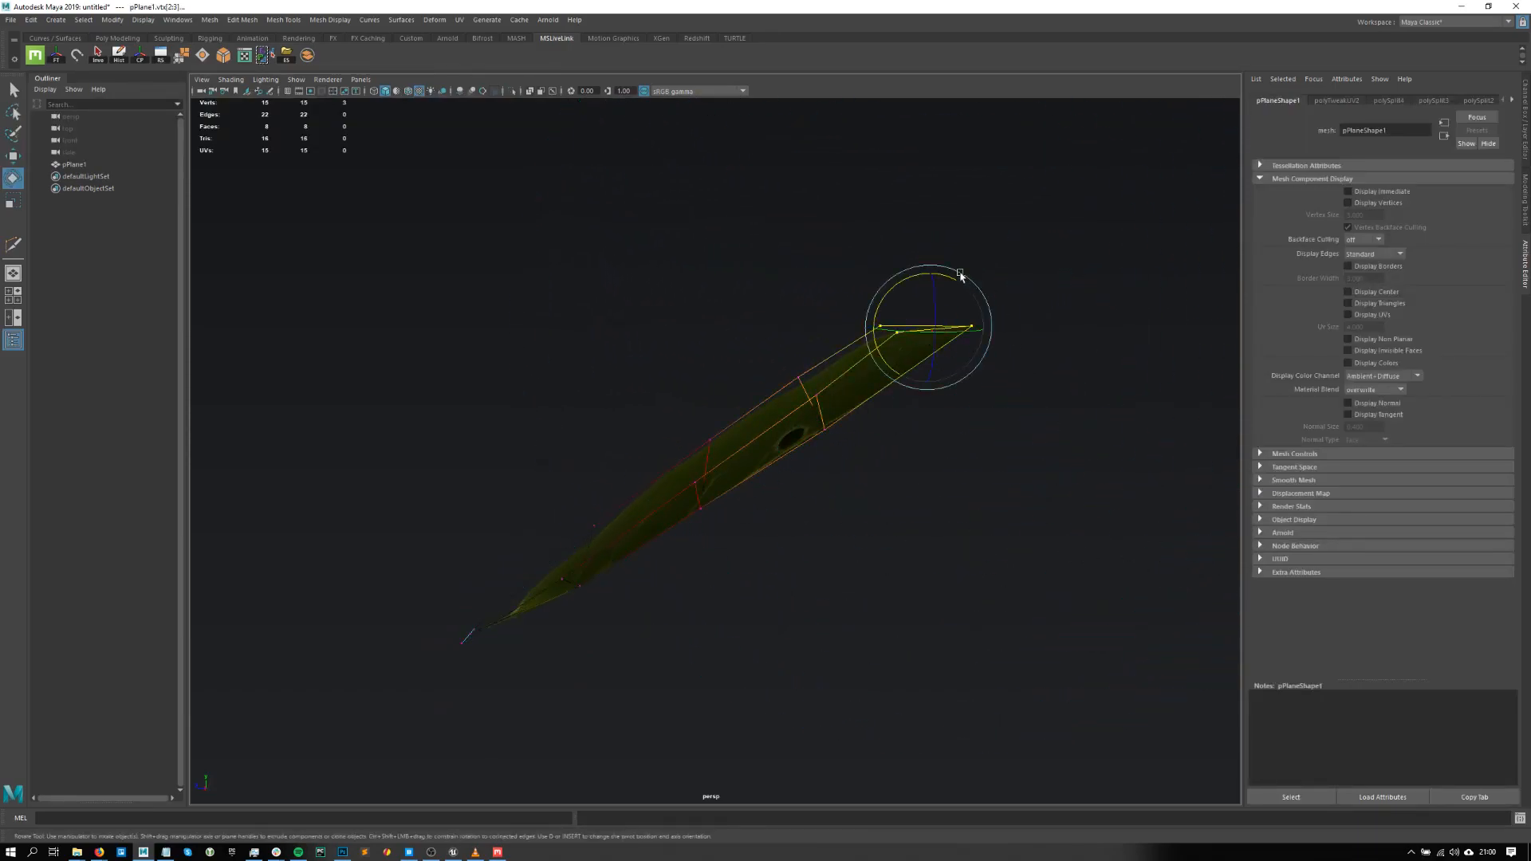
left_click_drag(955, 281, 969, 297)
- Adjust the vertices near the leaf's tip, return to object mode and deselect the leaf
key("w")
left_click_drag(875, 288, 937, 413)
left_click(838, 375)
key("F8")
middle_click_drag(785, 482, 736, 363, "alt")
left_click(1004, 619)
left_click_drag(600, 496, 796, 600, "alt")
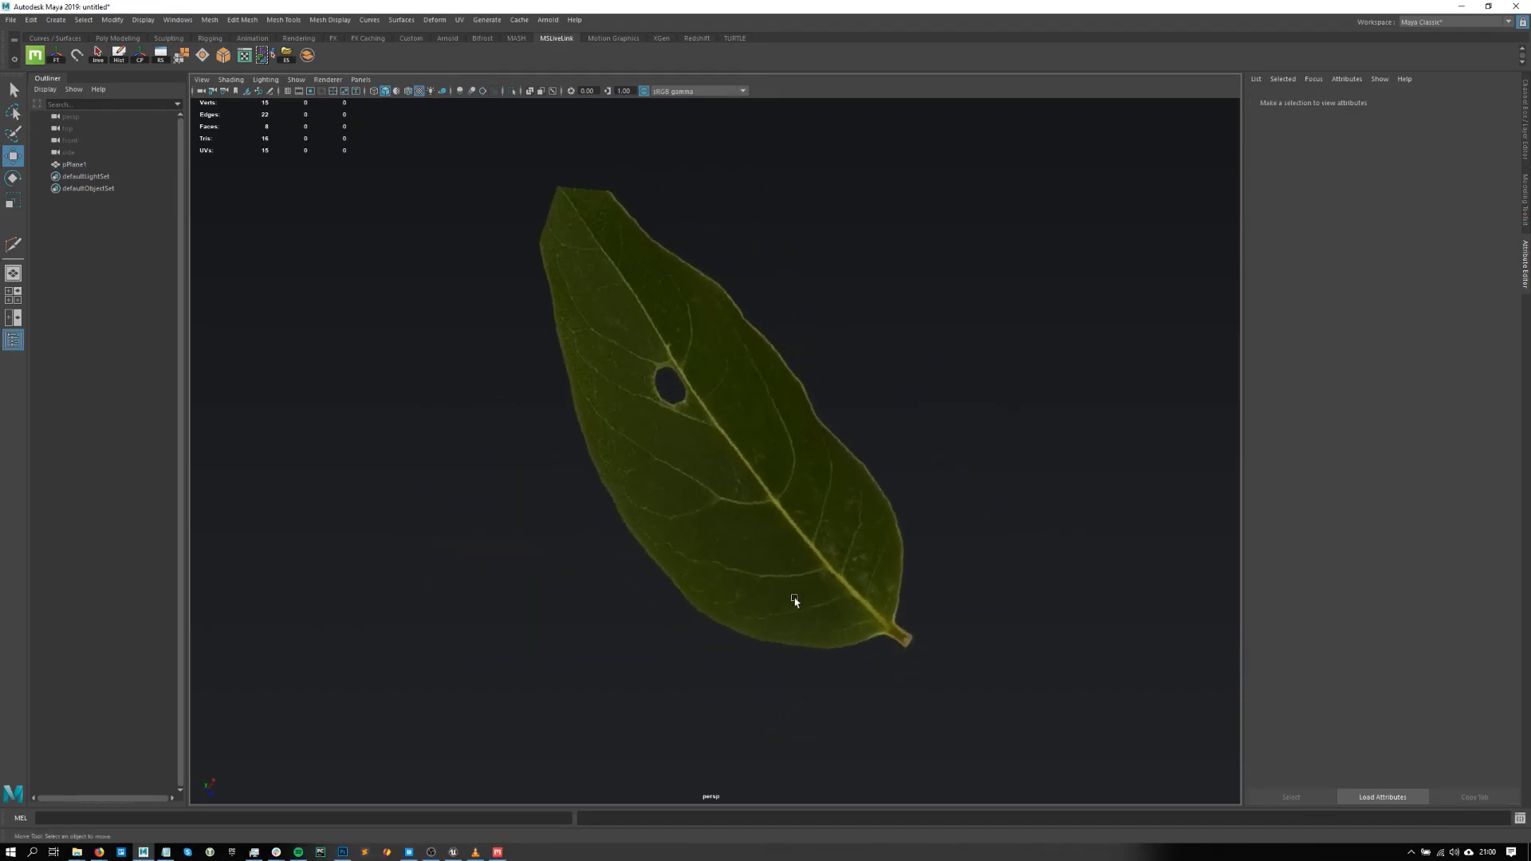
- Move the leaf mesh's tip vertex outward past the cropped tip and shift the neighbouring border vertex to follow the outline
scroll(795, 558, "up", 8)
left_click(834, 509)
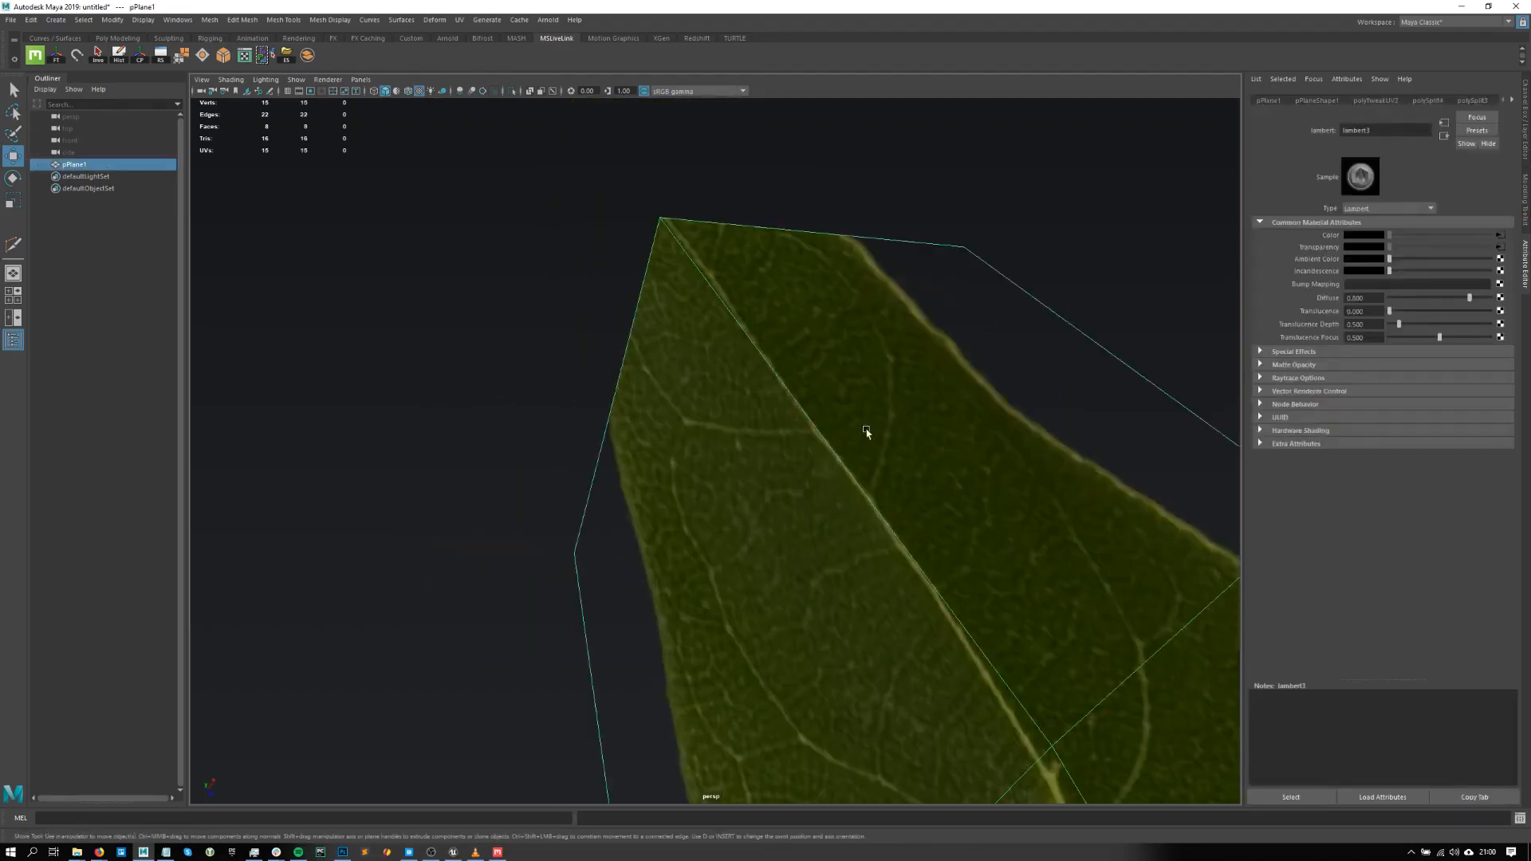
right_click_drag(863, 431, 722, 432)
scroll(742, 255, "up", 1)
left_click_drag(692, 147, 609, 222)
scroll(614, 247, "down", 3)
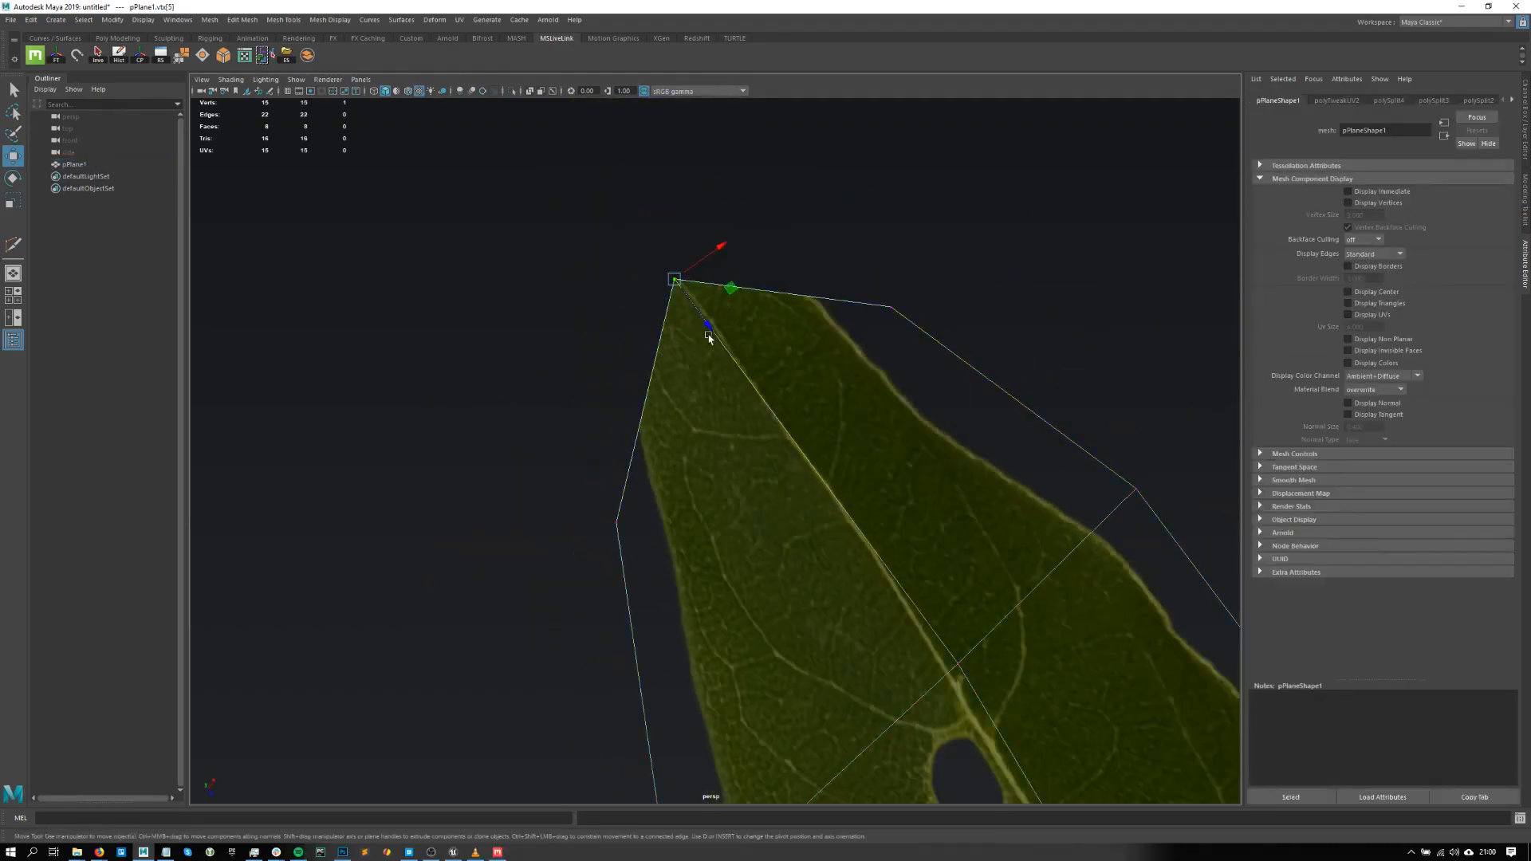
left_click_drag(708, 333, 603, 188)
left_click(890, 307)
left_click_drag(894, 308, 897, 275)
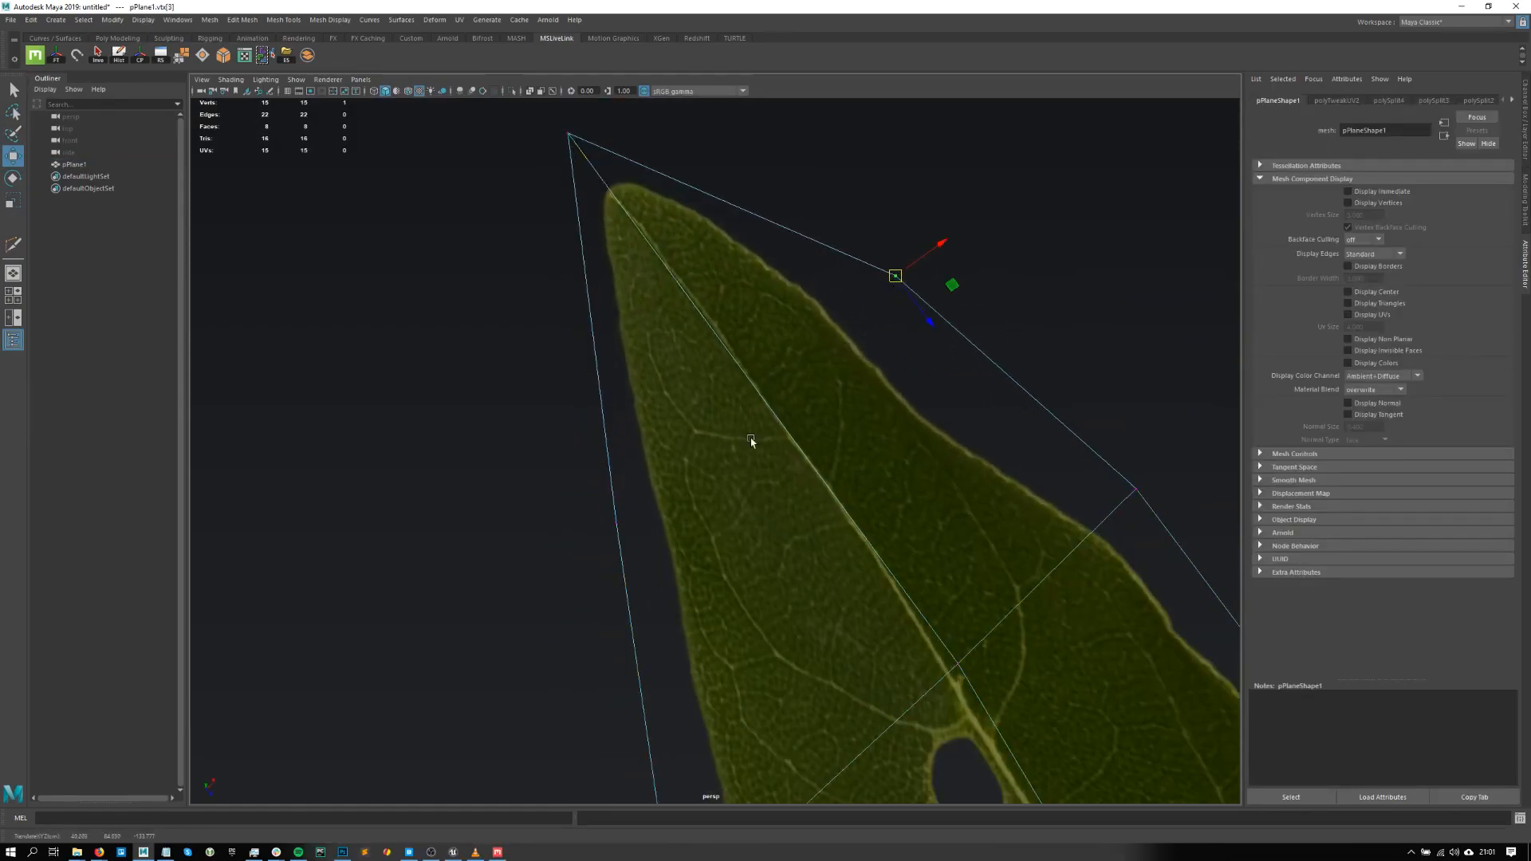
- Return to object mode, deselect the leaf and inspect its reshaped tip from several angles
scroll(769, 424, "down", 4)
right_click_drag(888, 553, 1053, 443)
key("f")
left_click(1012, 514)
left_click_drag(1012, 515, 879, 473, "alt")
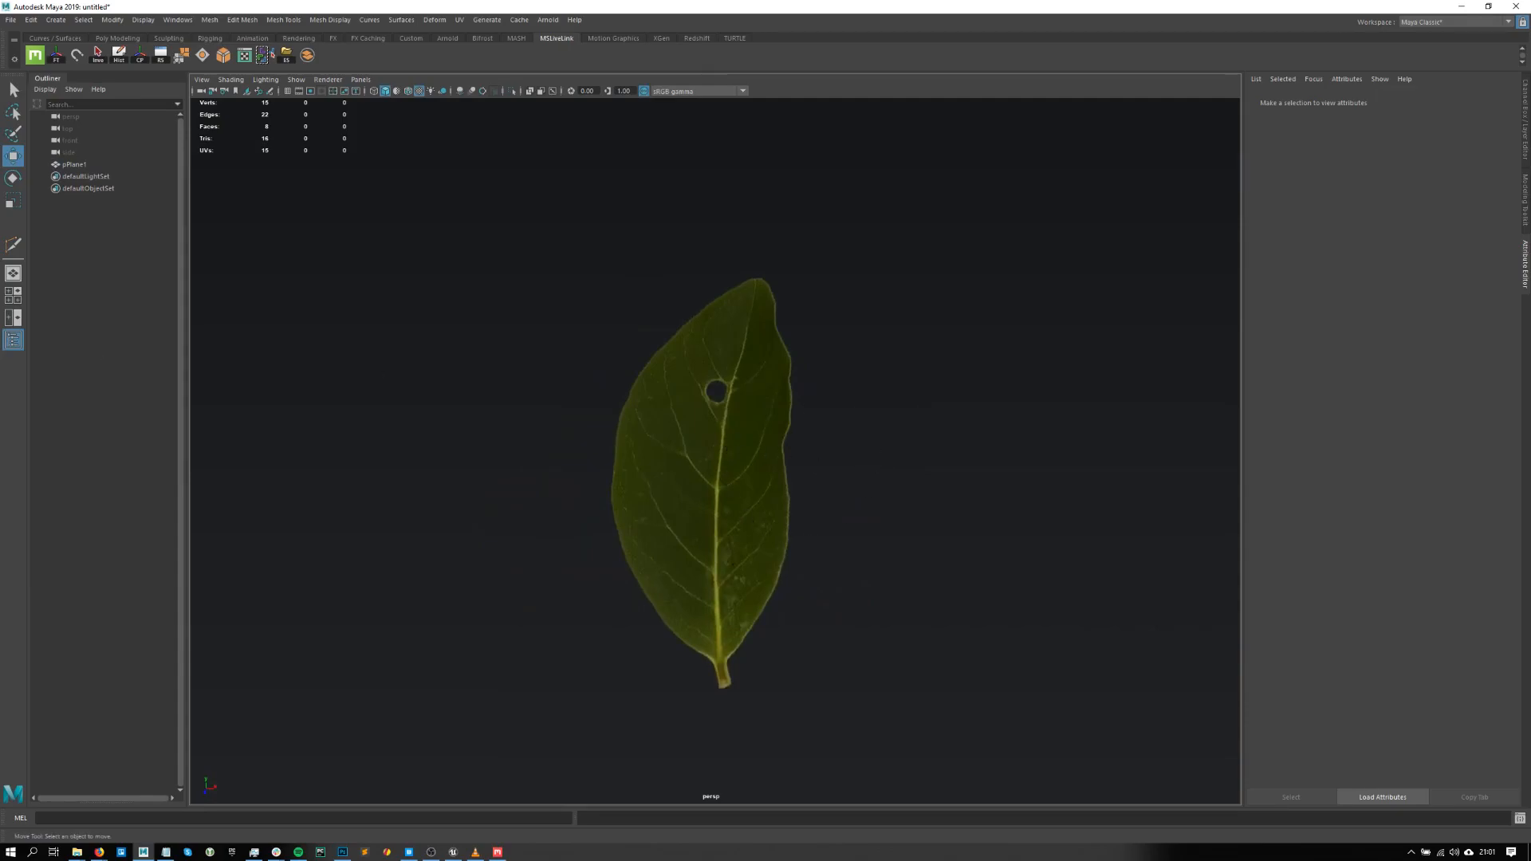
scroll(640, 422, "up", 2)
left_click_drag(654, 437, 850, 410, "alt")
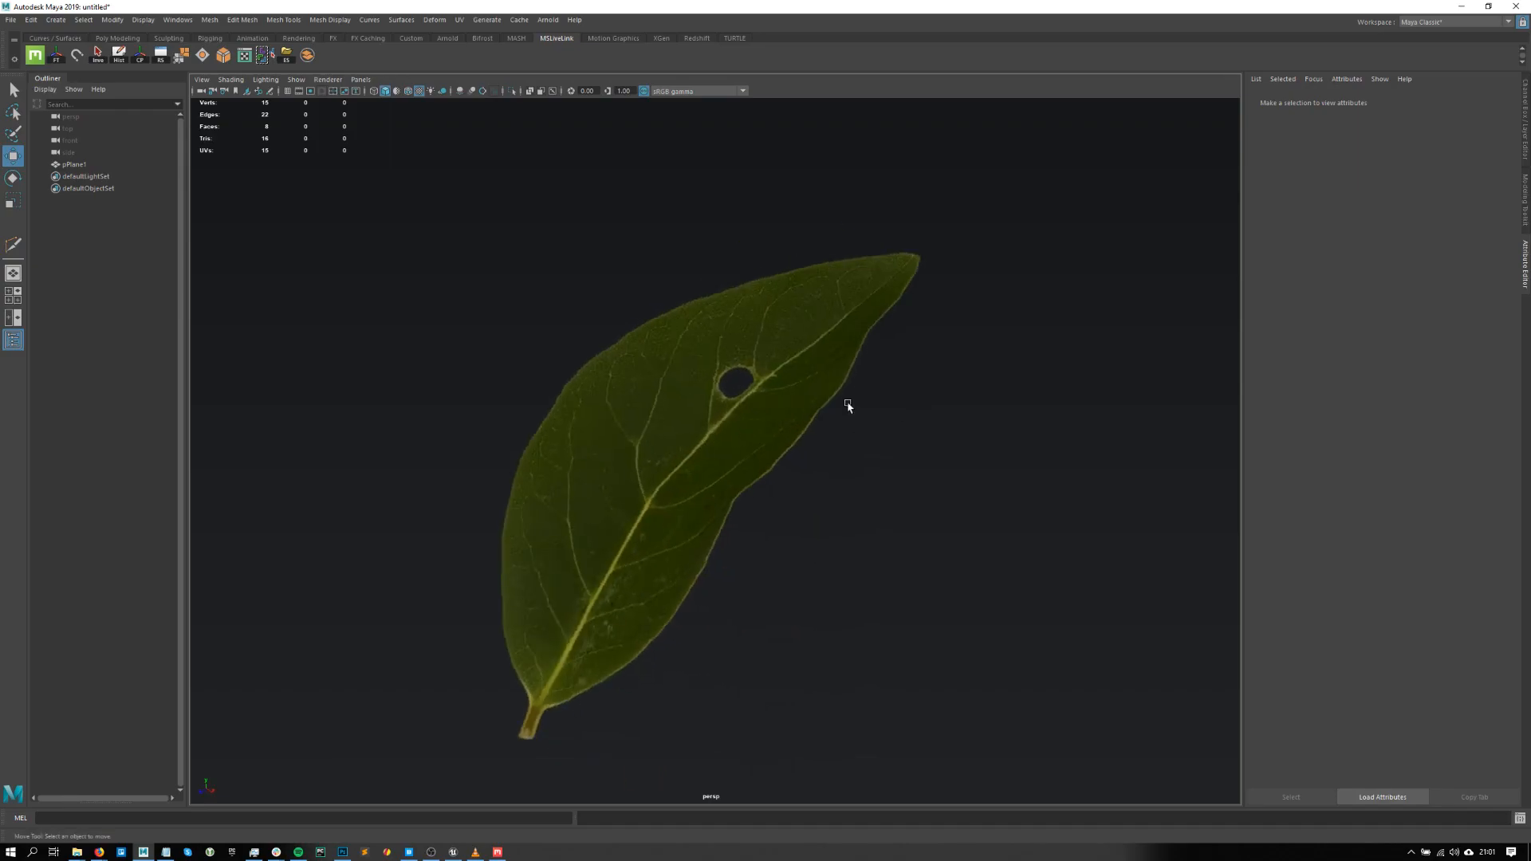
- Turn off Preserve UVs for the Move tool, try moving a vertex on the leaf's border and undo the move
left_click(660, 515)
scroll(652, 307, "up", 5)
right_click_drag(651, 307, 639, 318)
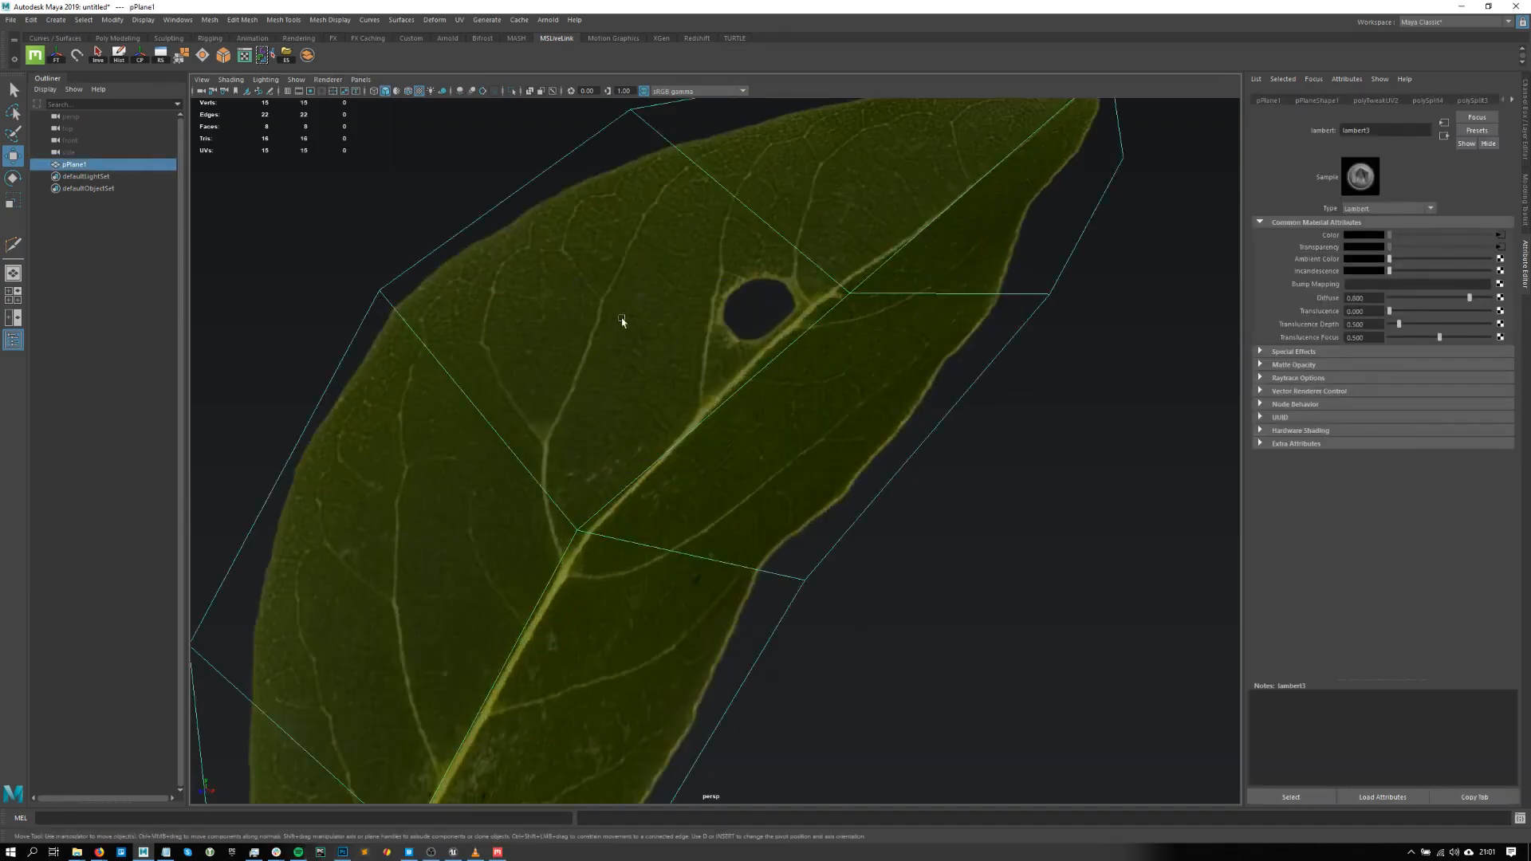
left_click_drag(546, 276, 547, 278)
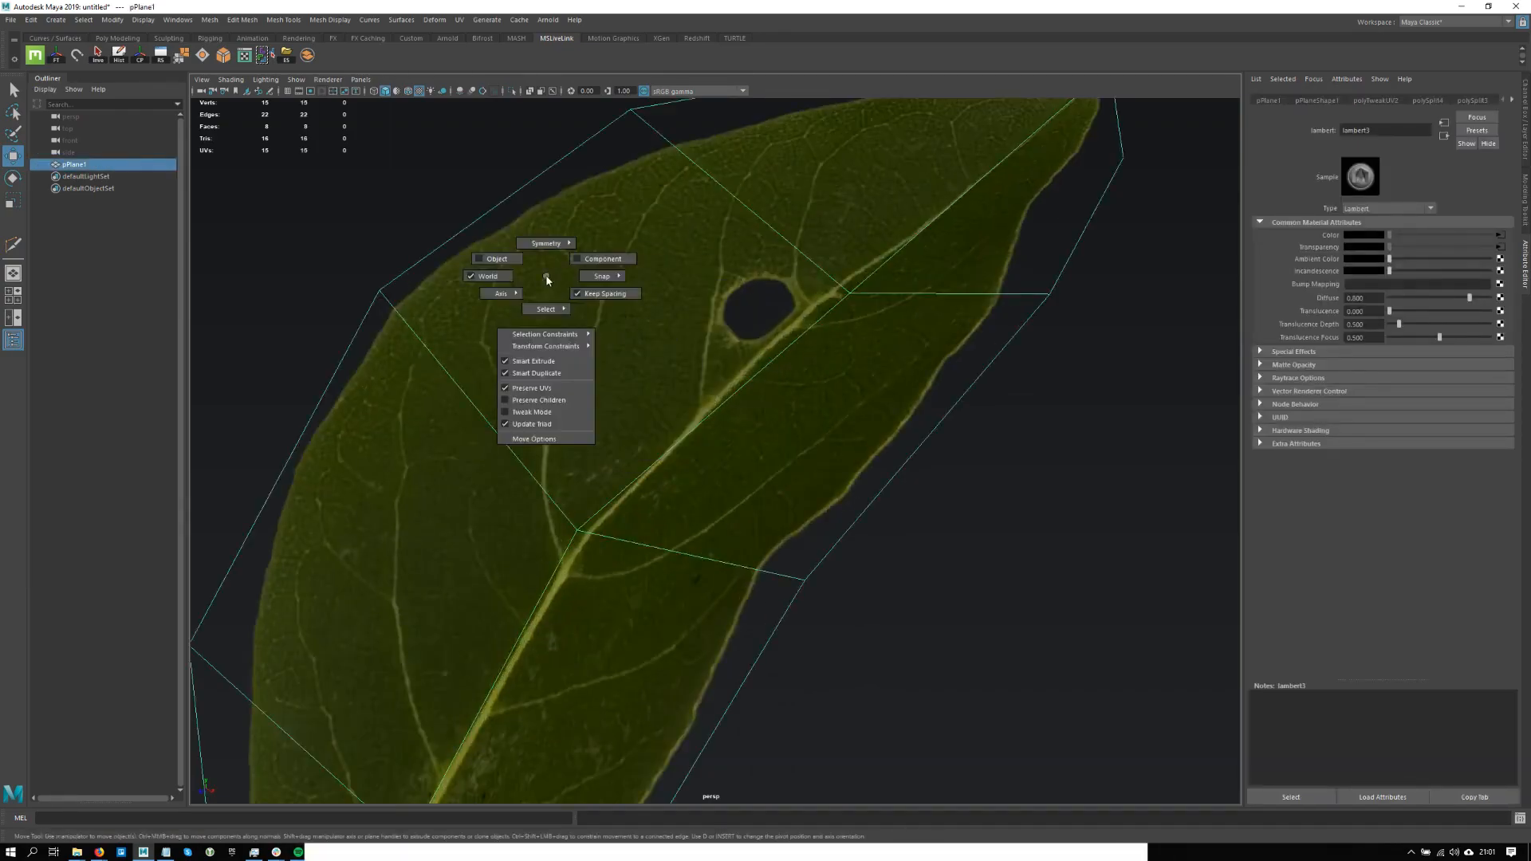
left_click_drag(535, 331, 549, 393)
scroll(1037, 298, "down", 3)
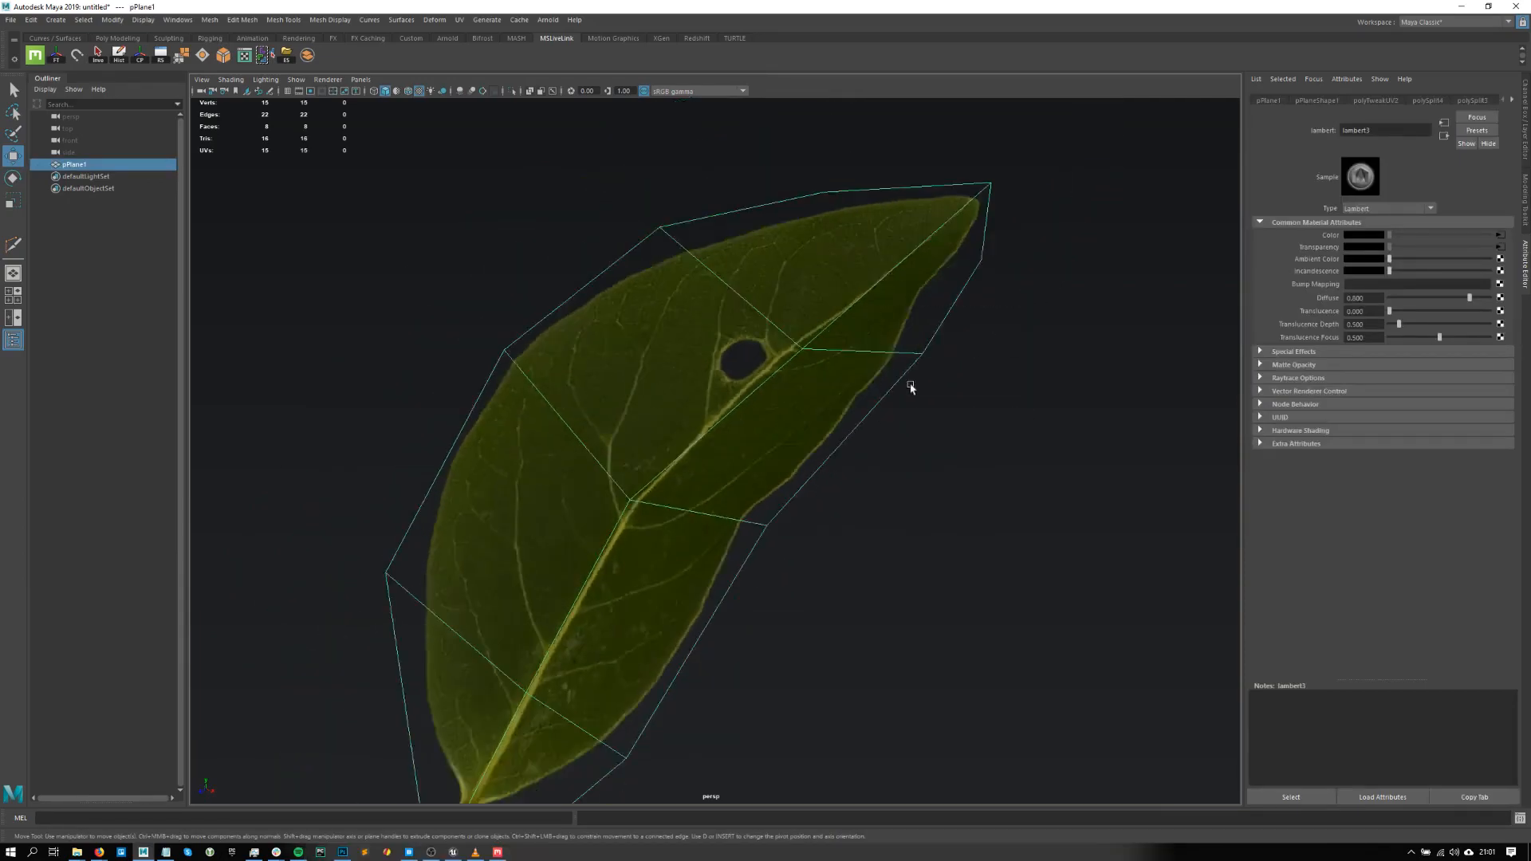
left_click(927, 358)
left_click_drag(931, 363, 1131, 536)
key("ctrl+z")
- Turn Preserve UVs back on, try moving the same border vertex again, undo the move and clear the selection
left_click_drag(757, 288, 751, 388)
key("w")
left_click_drag(791, 311, 792, 314)
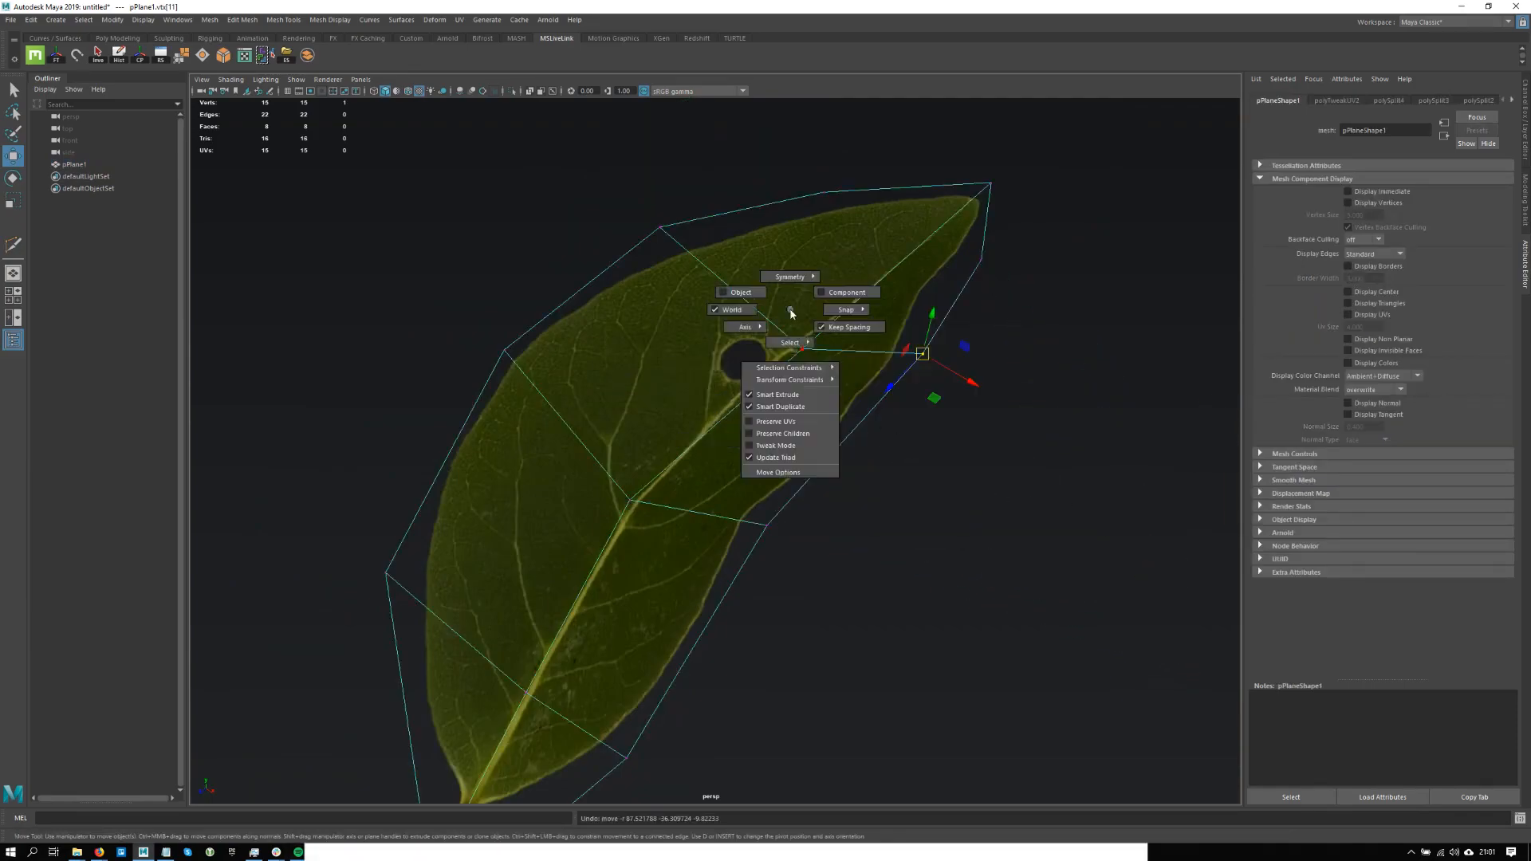
left_click_drag(799, 428, 798, 425)
left_click_drag(919, 361, 1005, 532)
key("ctrl+z")
left_click(812, 552)
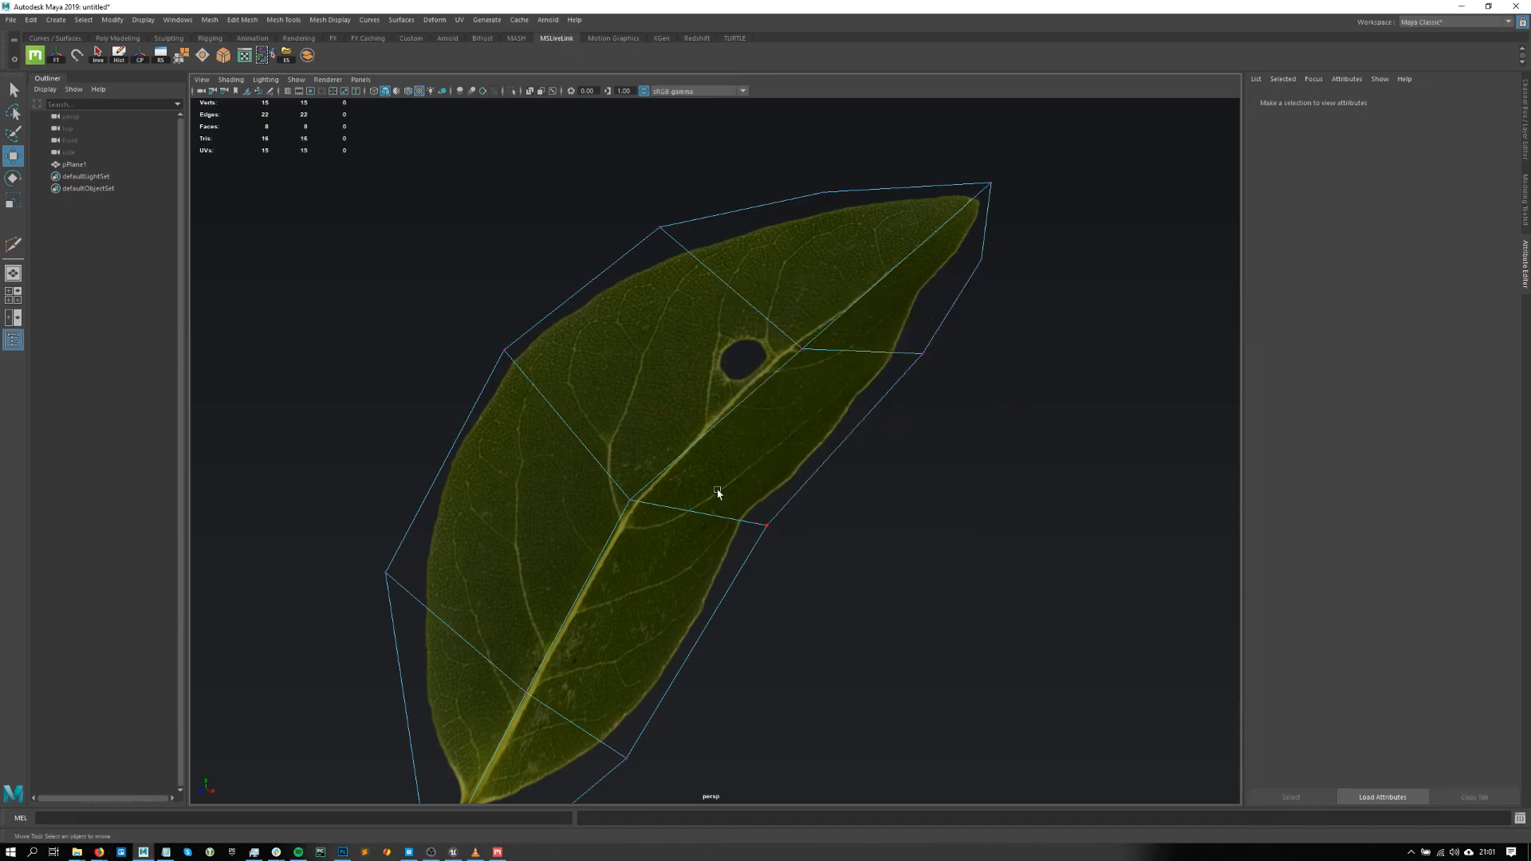
- Select the whole leaf, display it with smooth mesh preview and deselect it to check the rounded outline
left_click(930, 200)
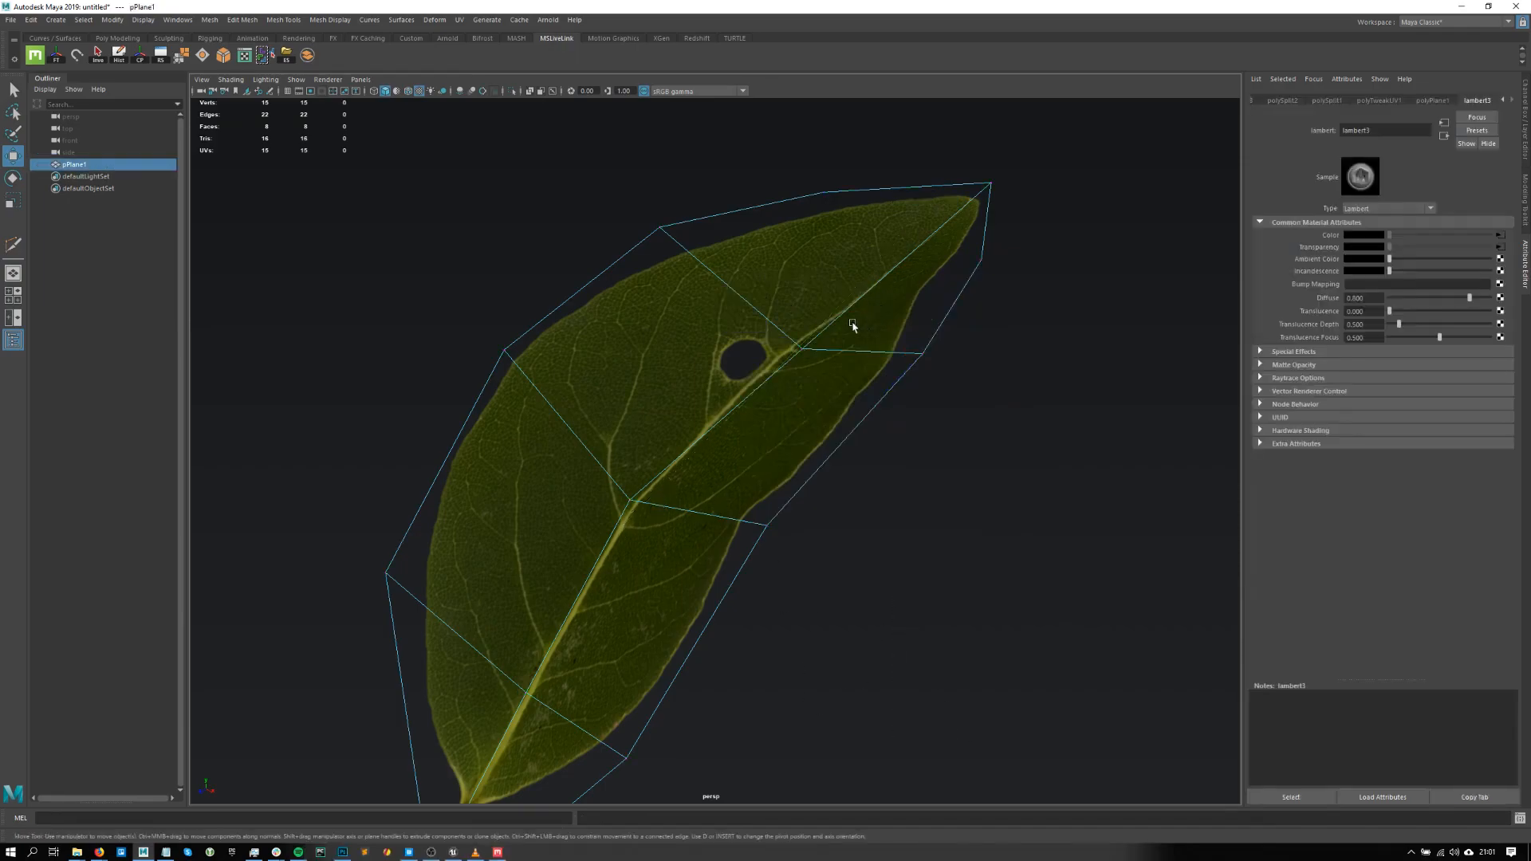
scroll(853, 307, "down", 3)
scroll(842, 294, "up", 3)
key("3")
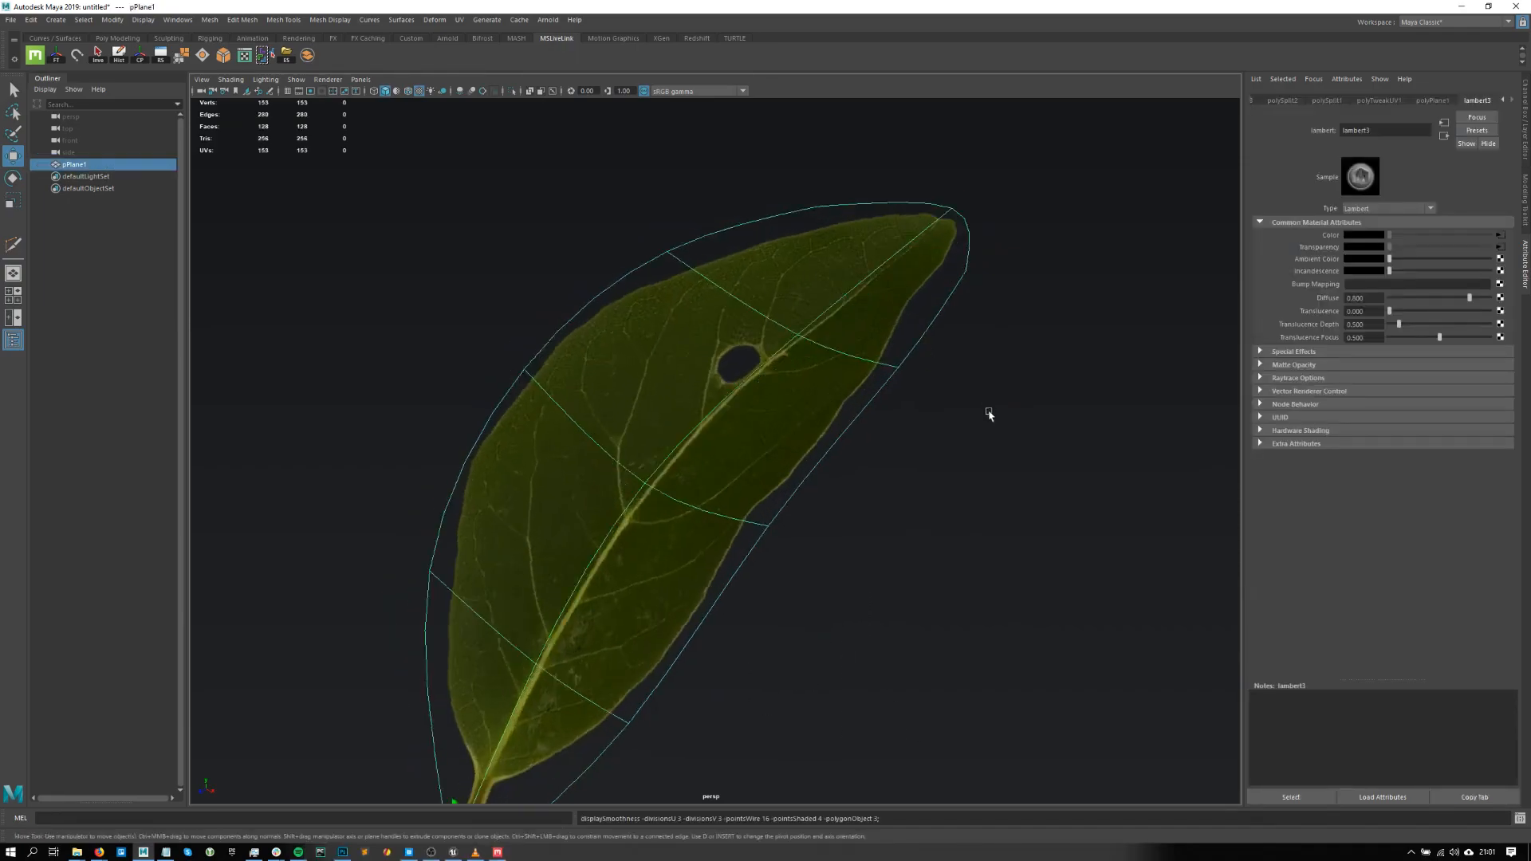
left_click(988, 406)
left_click_drag(559, 494, 694, 515, "alt")
scroll(734, 477, "down", 3)
- Inspect the smoothed leaf from several angles and switch it back to the unsmoothed display
left_click(855, 524)
left_click_drag(854, 524, 882, 503, "alt")
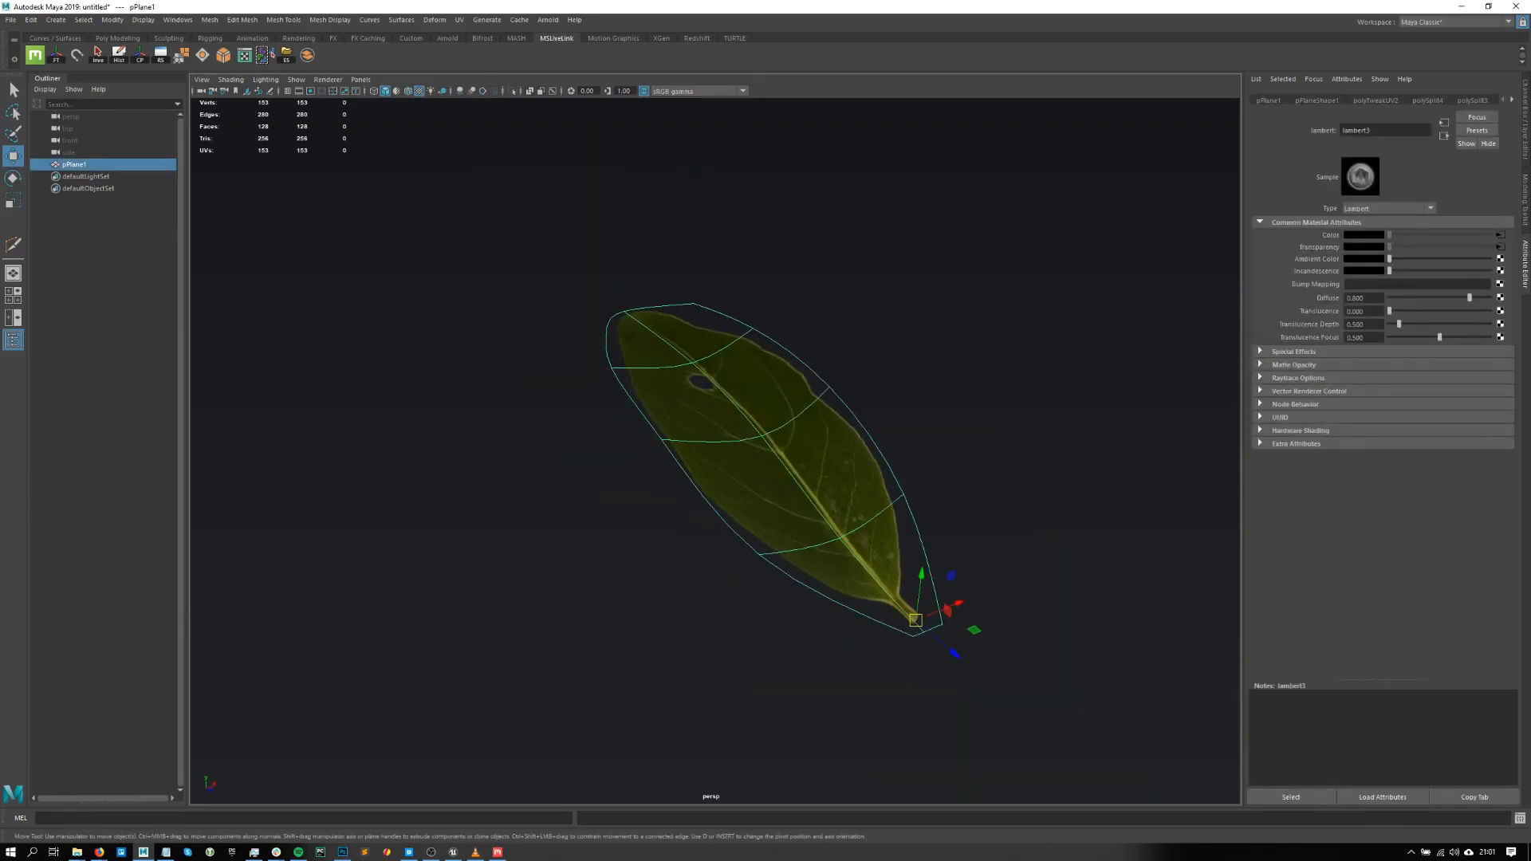
left_click_drag(882, 502, 913, 512, "alt")
left_click(899, 480)
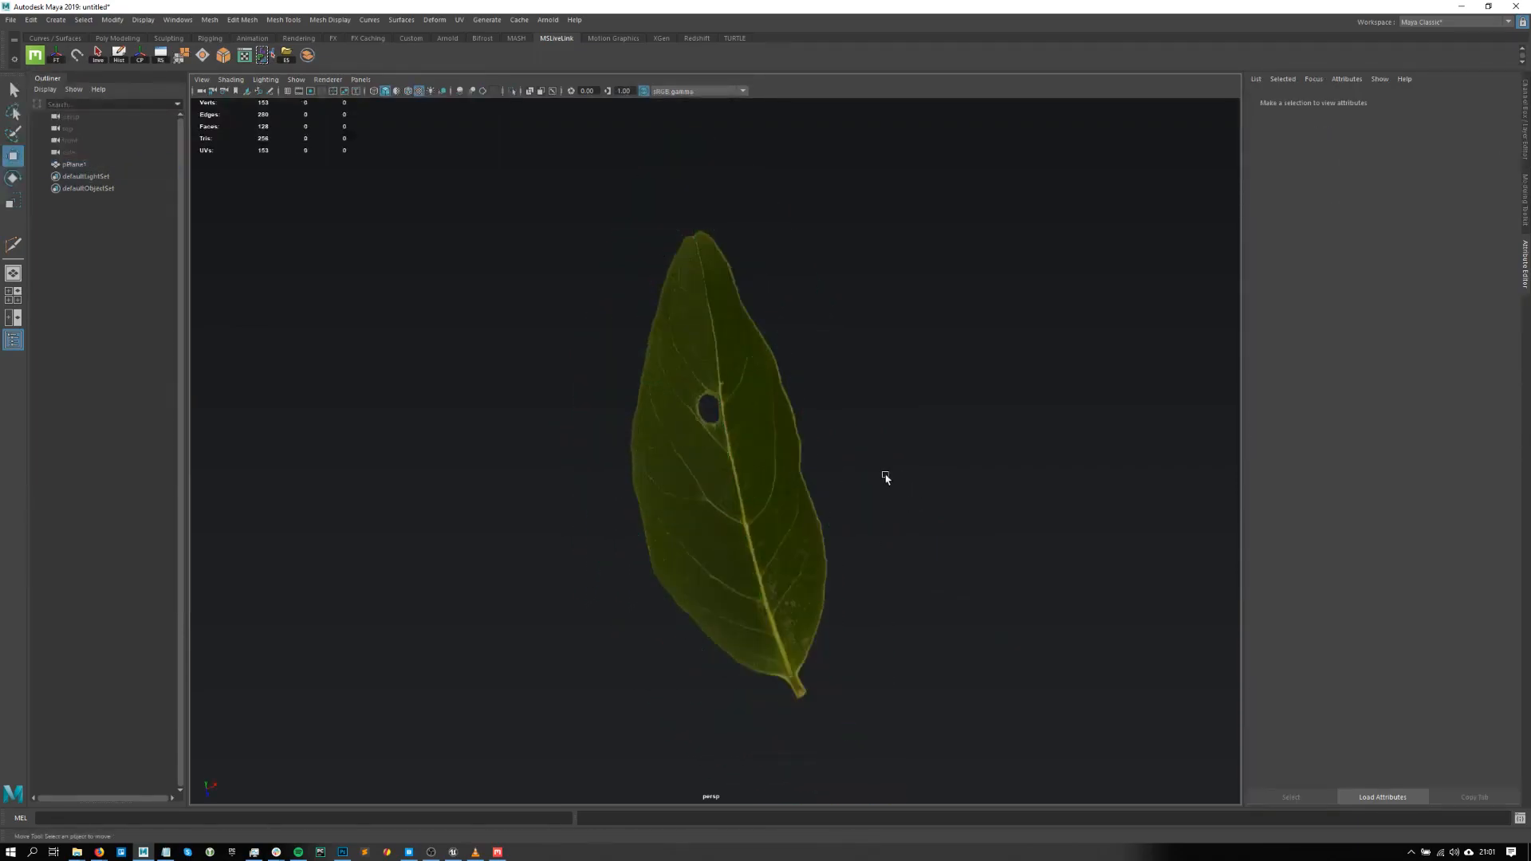
scroll(797, 417, "up", 1)
left_click(712, 461)
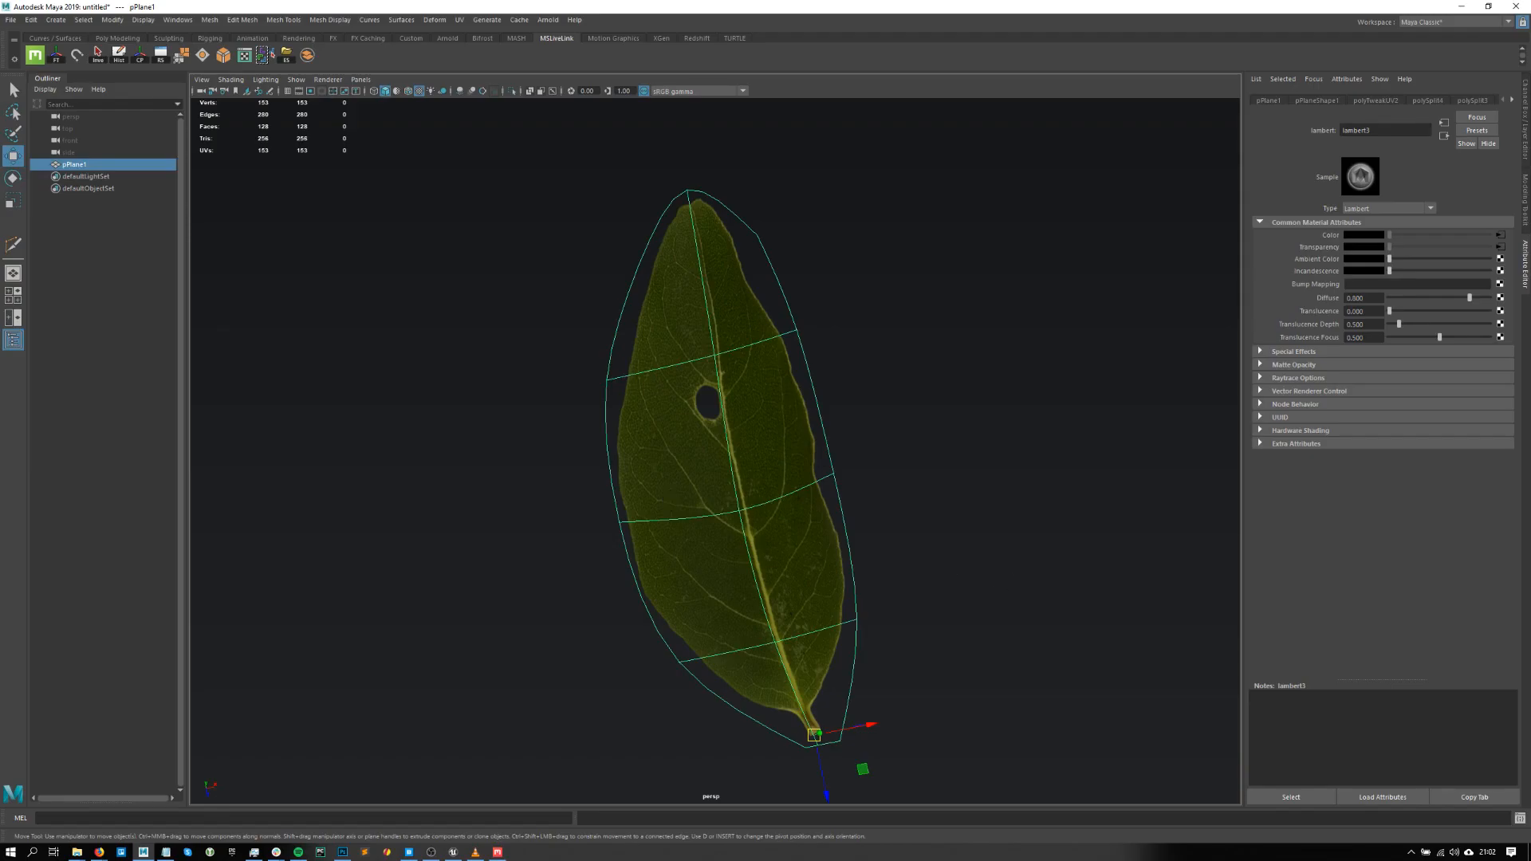
key("alt+Tab")
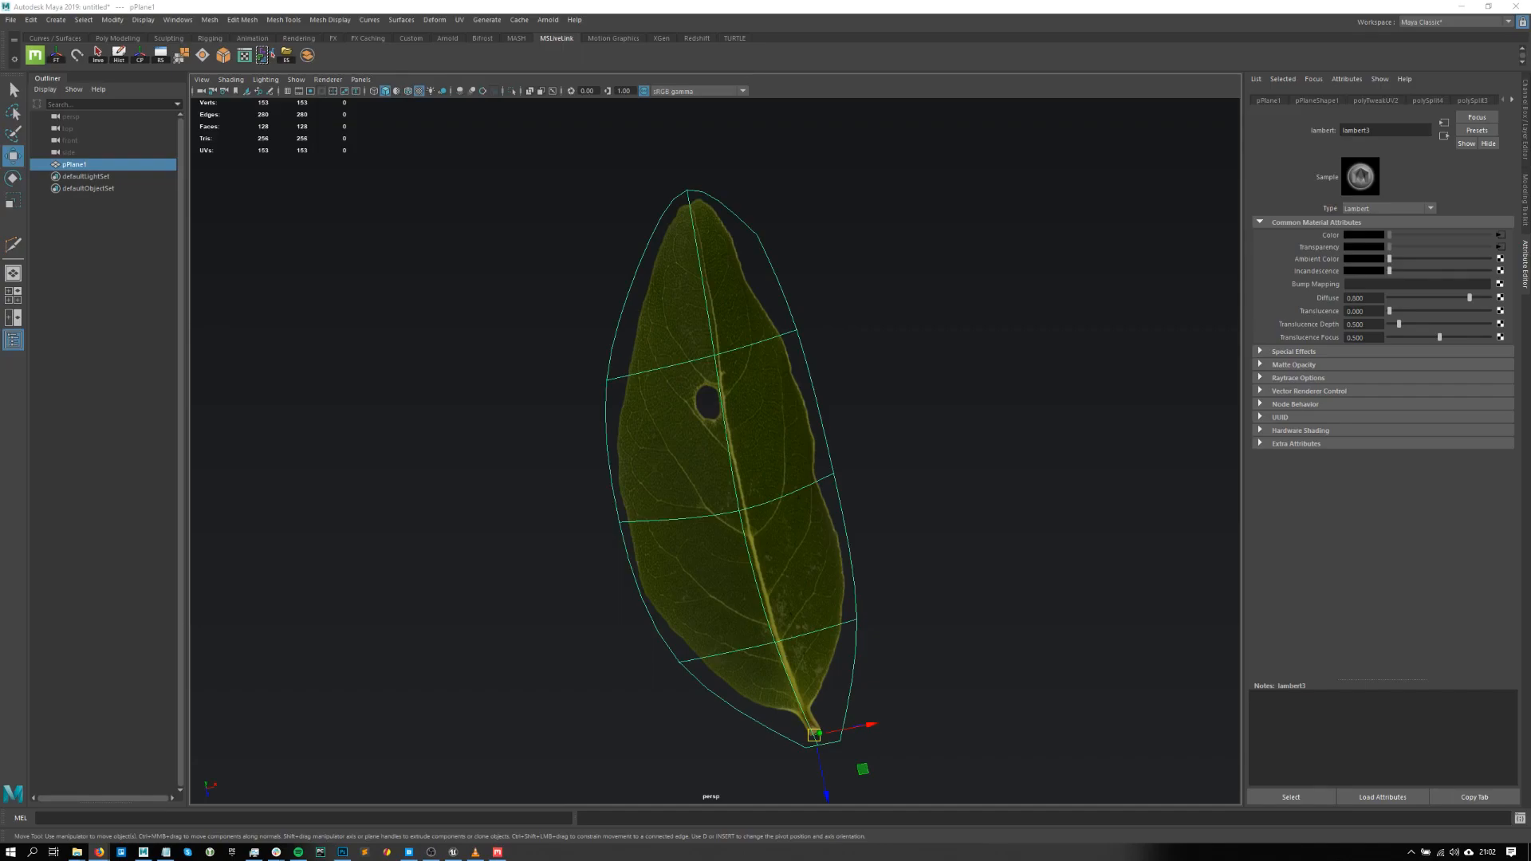
left_click_drag(1011, 329, 952, 419, "alt")
key("1")
- Reselect the leaf, keep the mesh display commands open in a floating window and apply a vertex color to the whole mesh
left_click(804, 438)
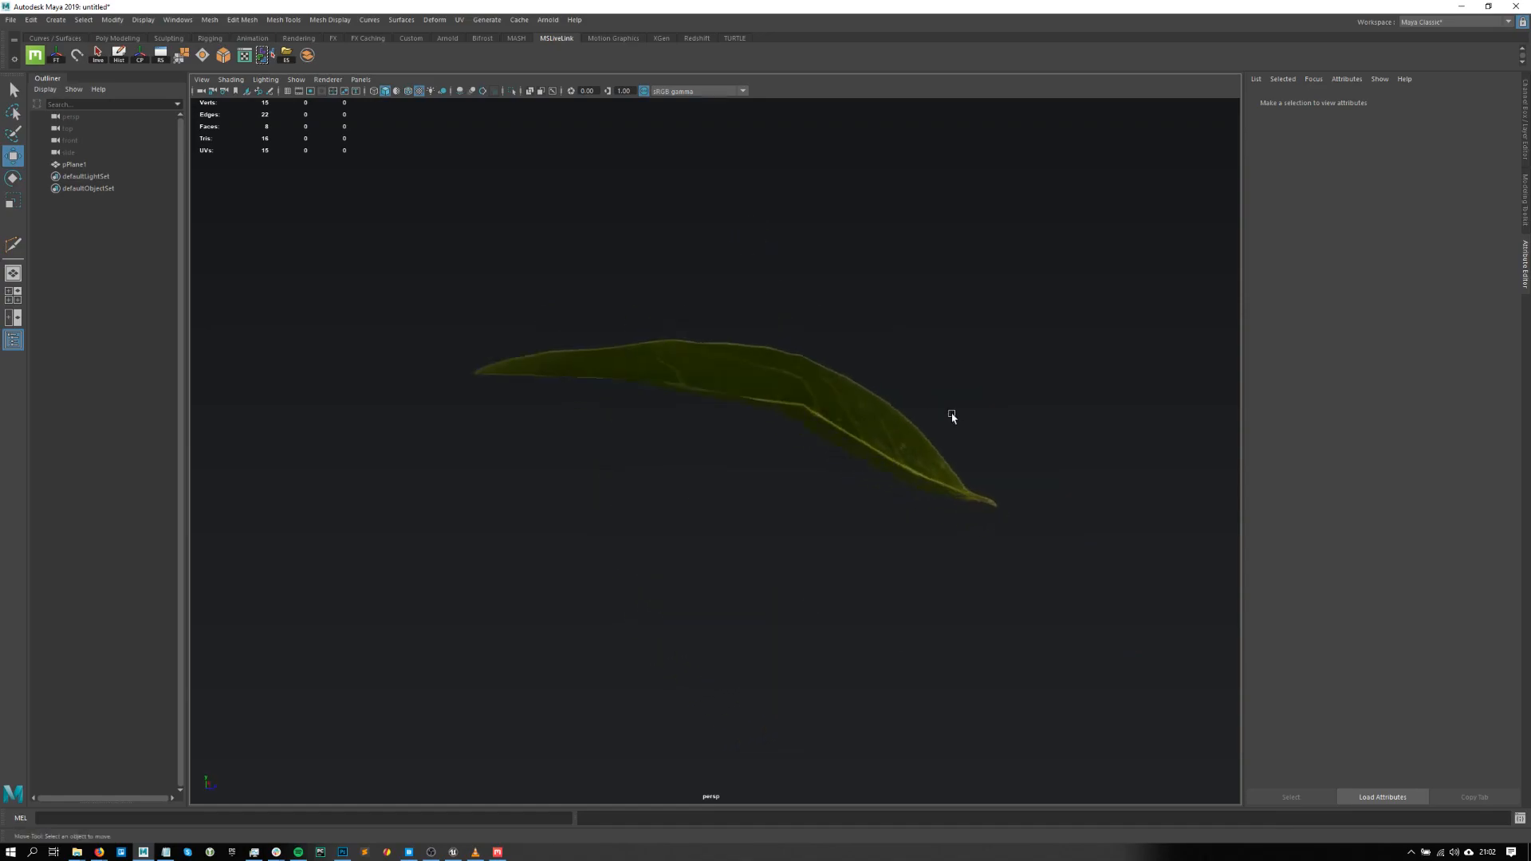
left_click_drag(960, 323, 629, 474)
left_click_drag(996, 429, 775, 473, "alt")
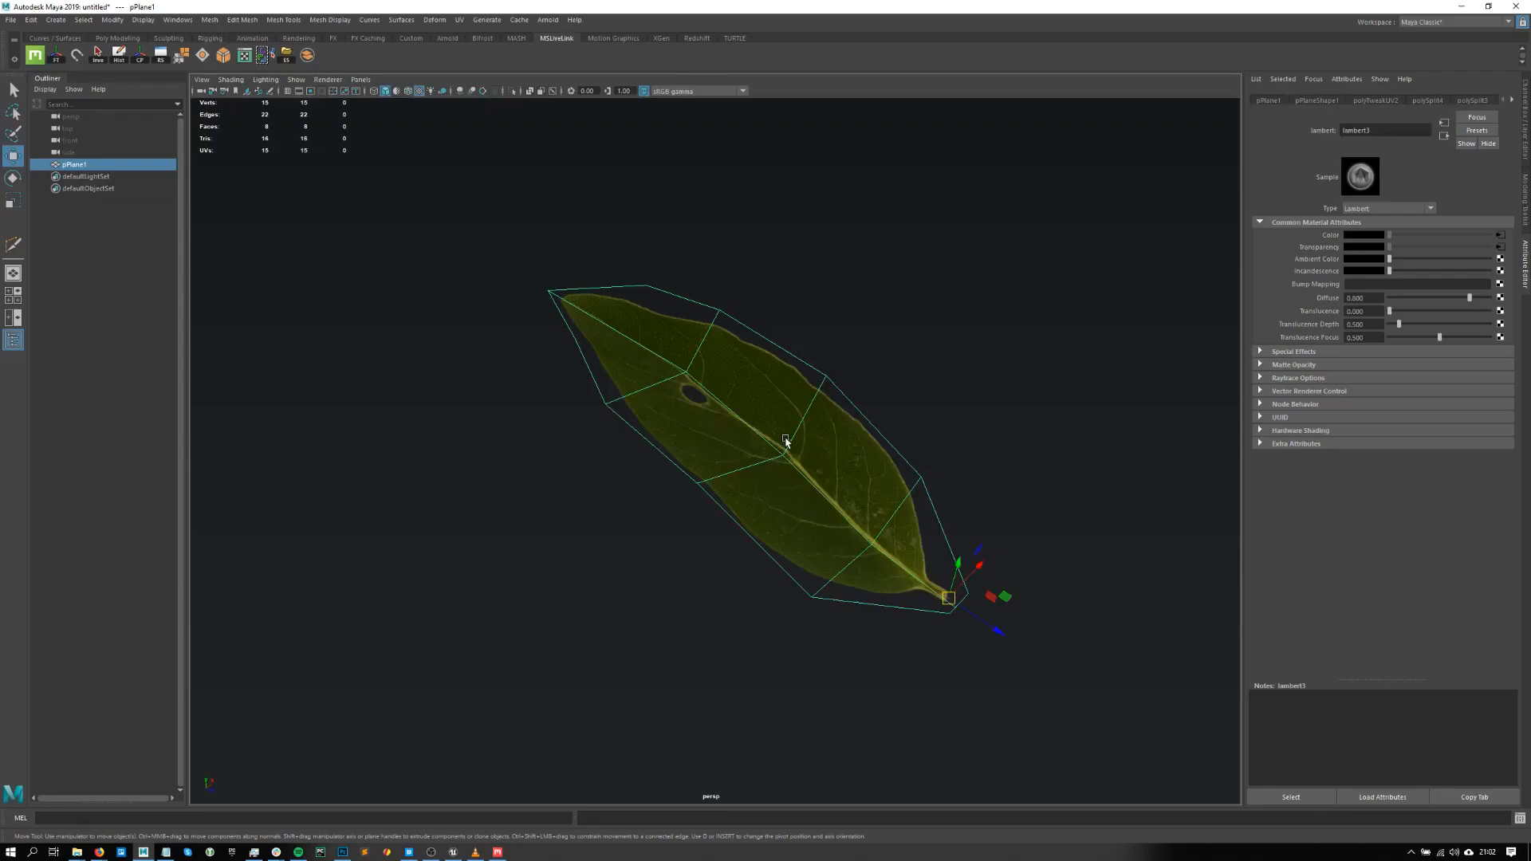
scroll(786, 331, "up", 1)
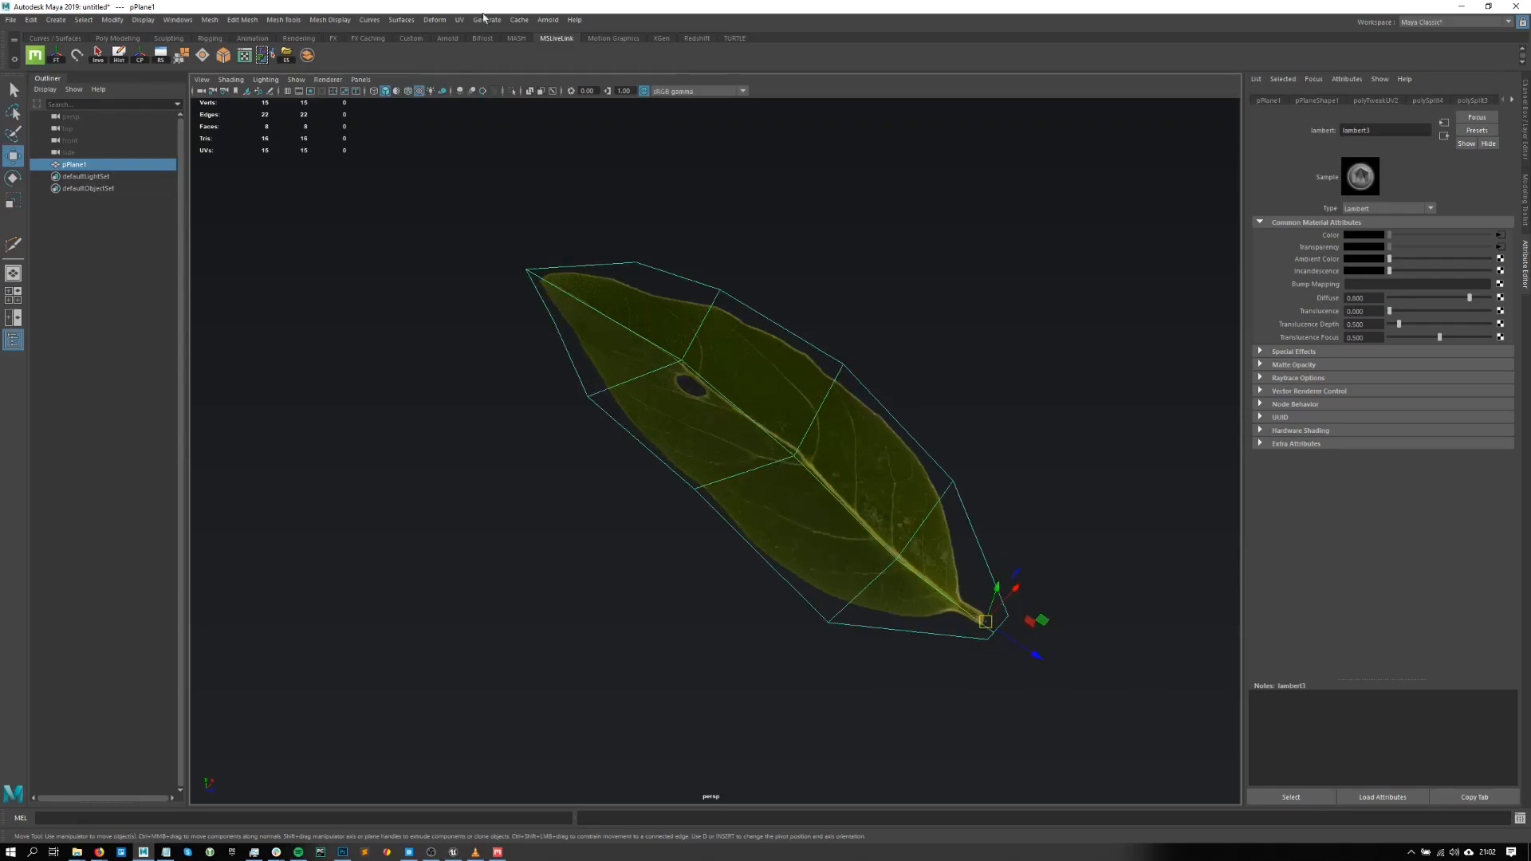
left_click(330, 19)
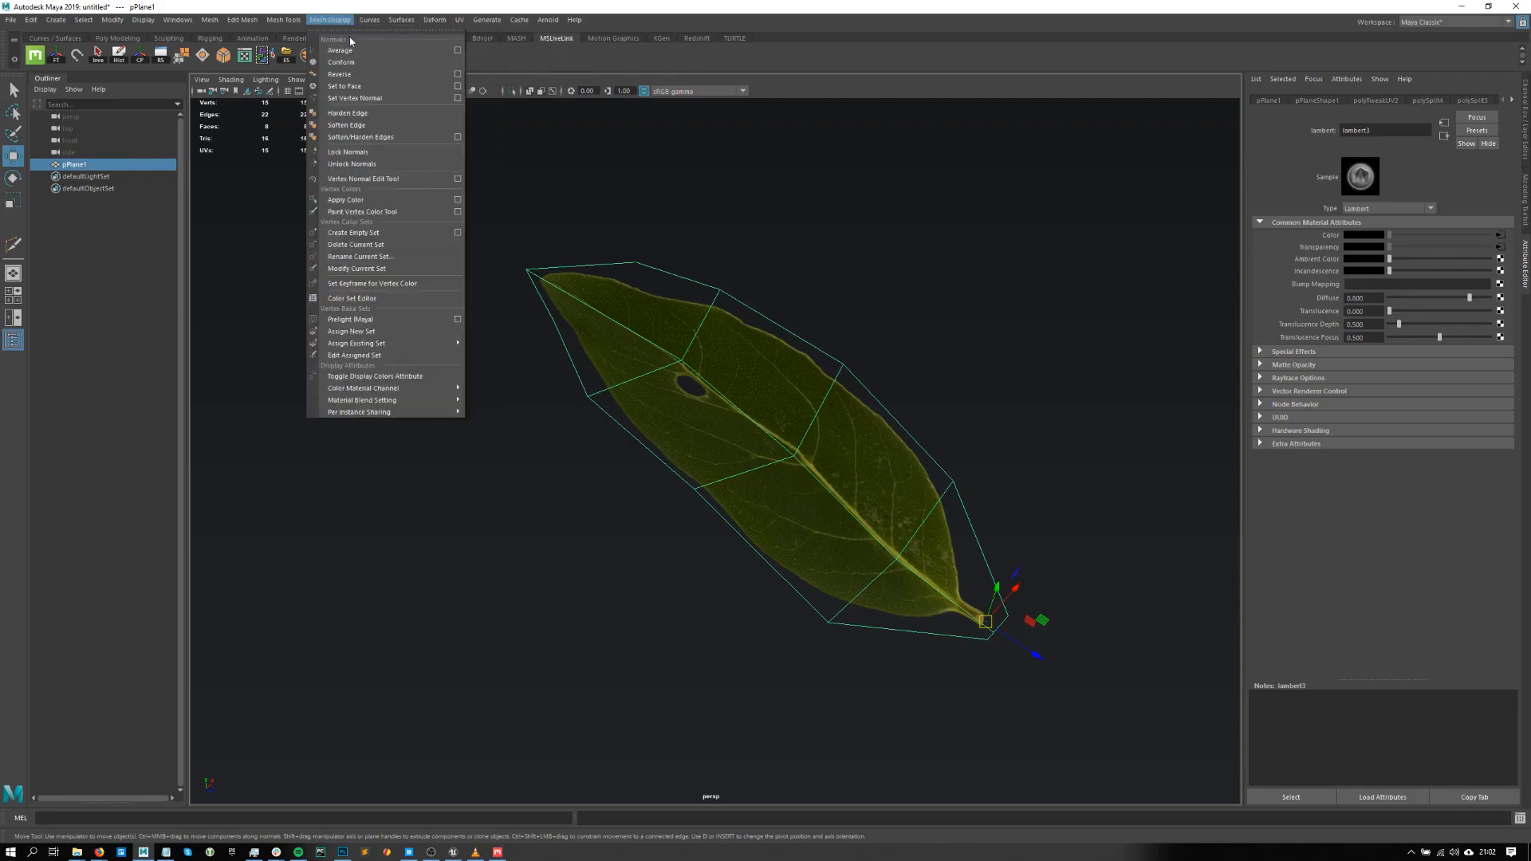
left_click(359, 30)
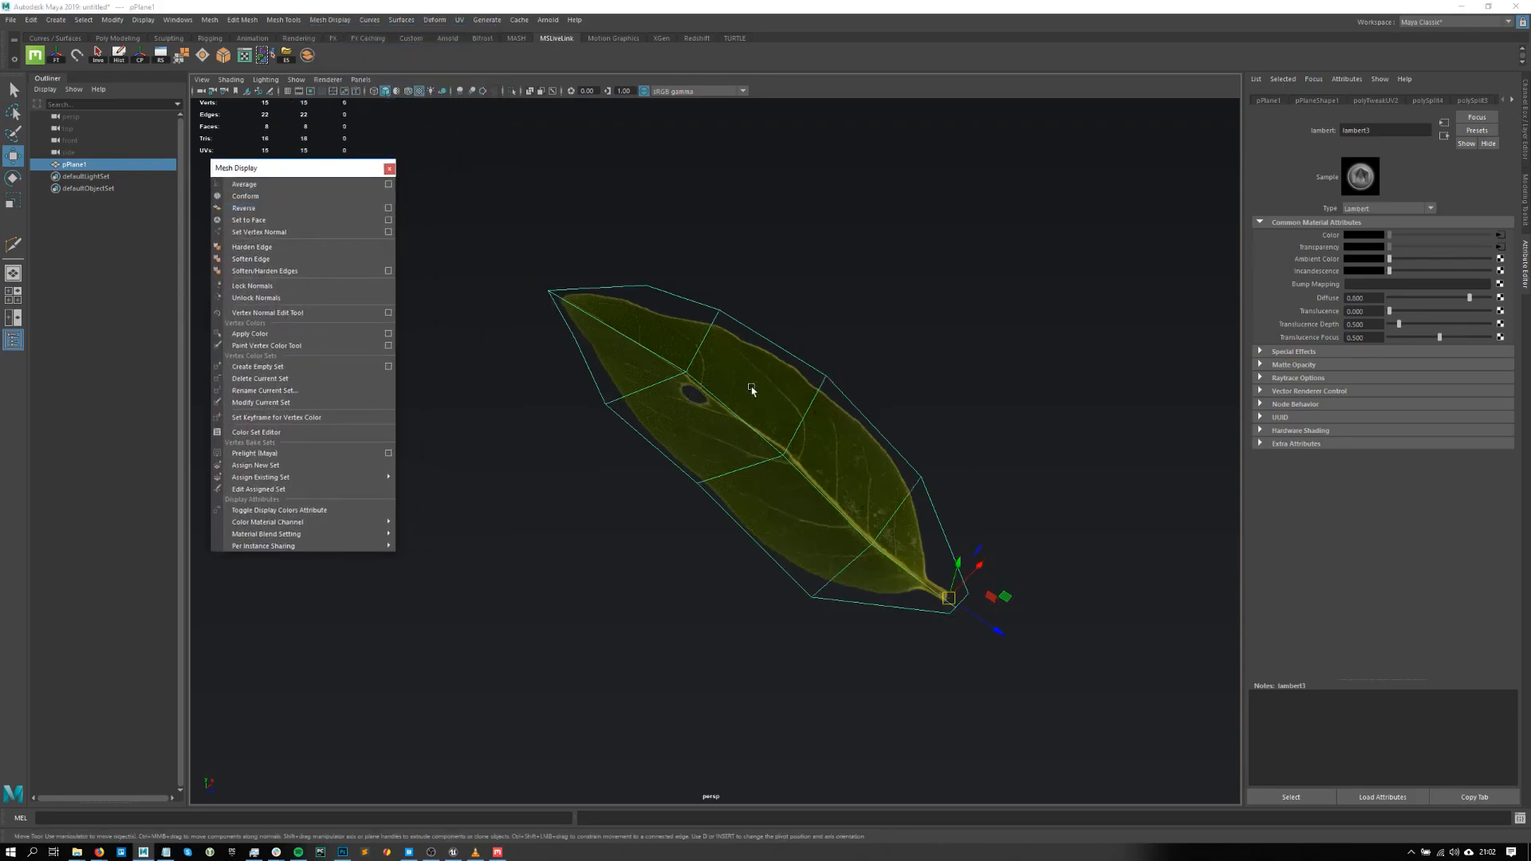
scroll(748, 385, "up", 1)
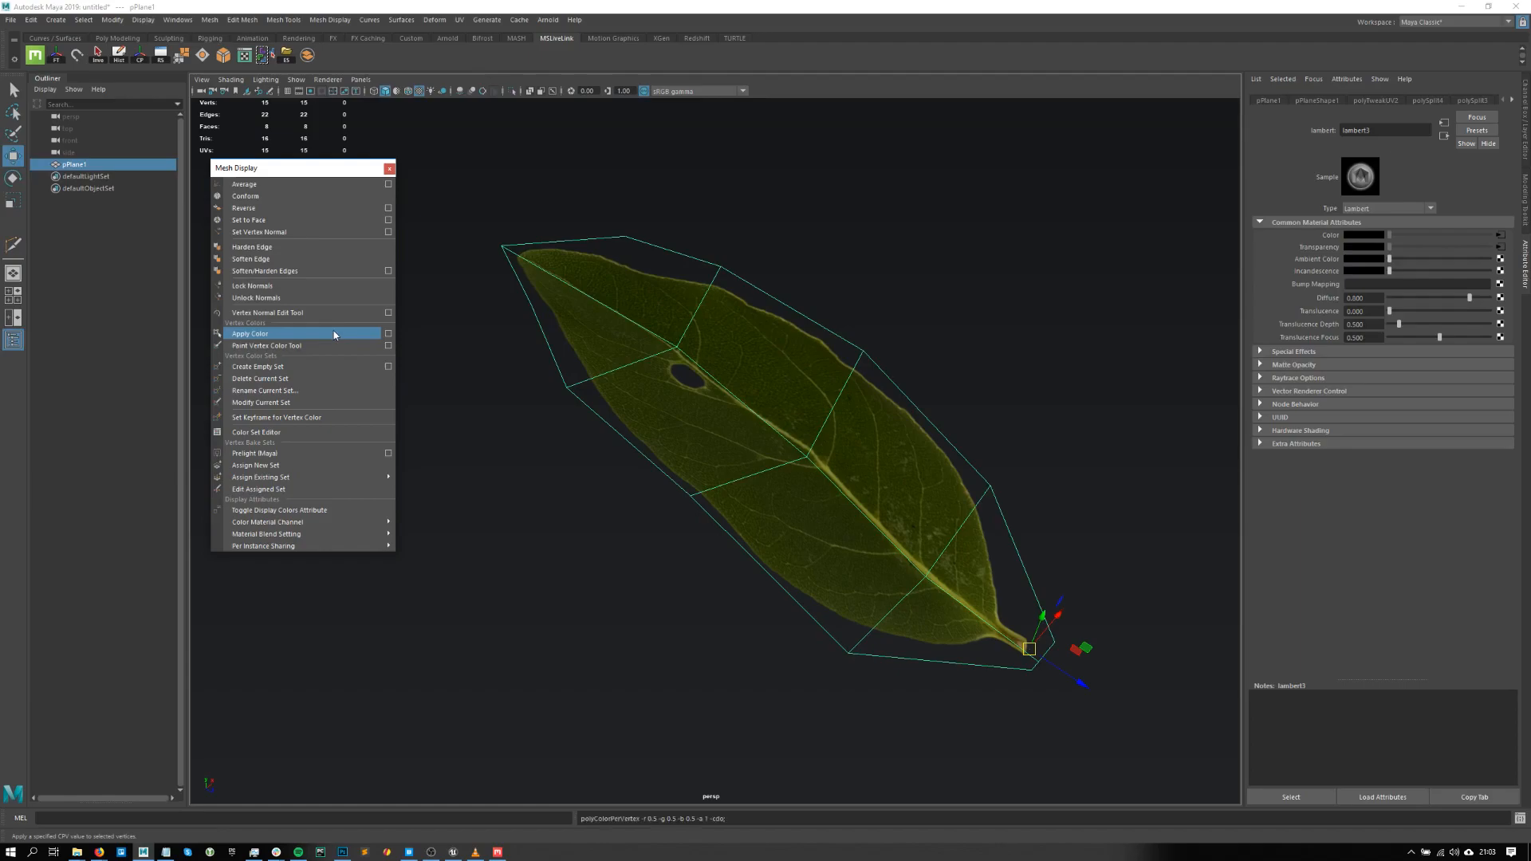
left_click(334, 334)
- Deselect and reselect the coloured leaf, enter vertex mode and pick individual vertices at its tip and stem end
left_click_drag(899, 441, 766, 332, "alt")
left_click(617, 190)
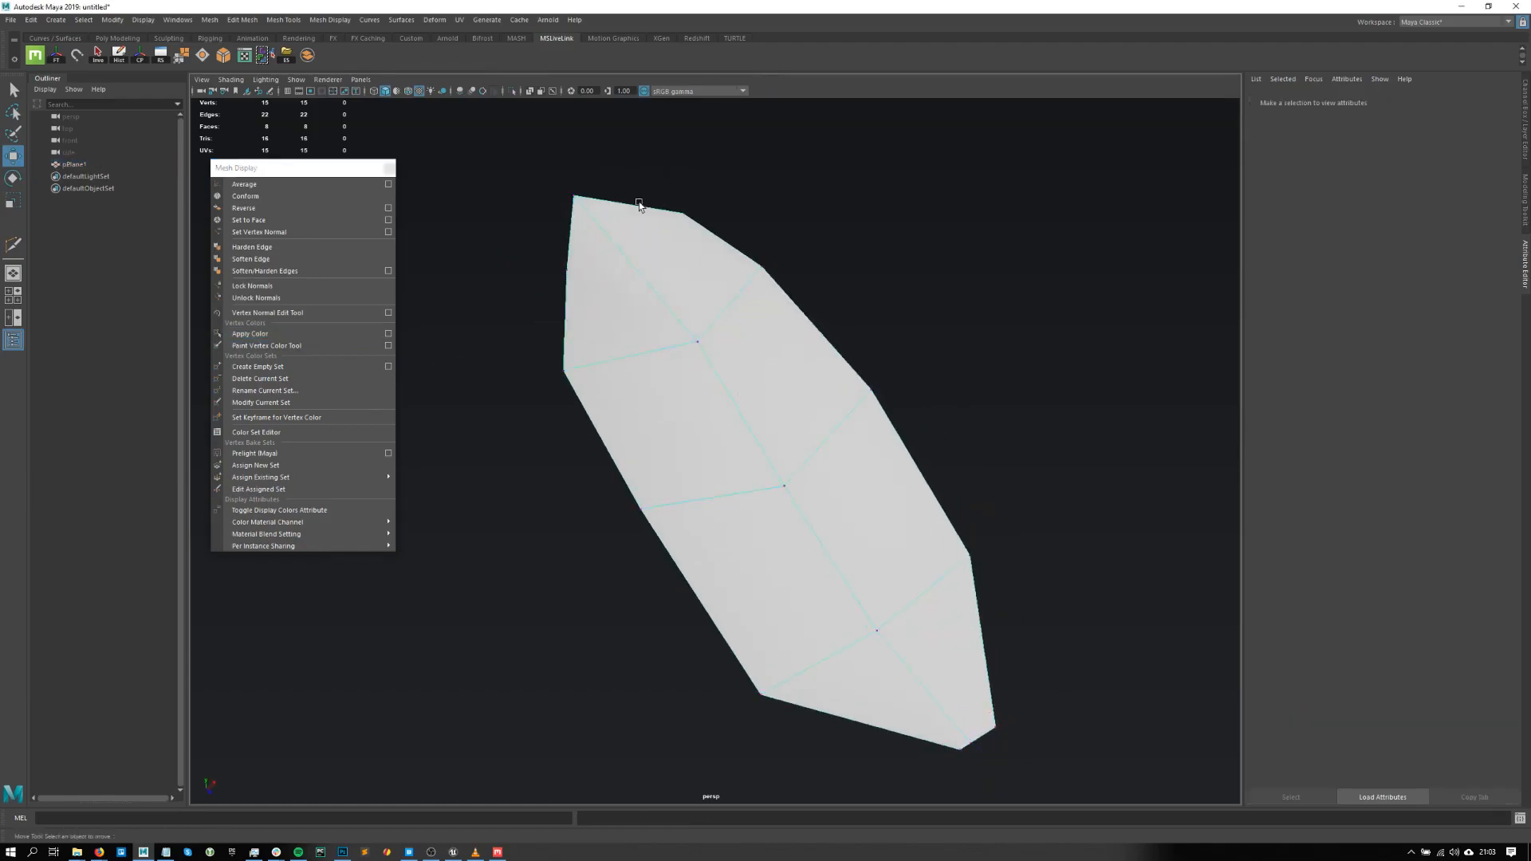
scroll(717, 376, "down", 1)
left_click(778, 335)
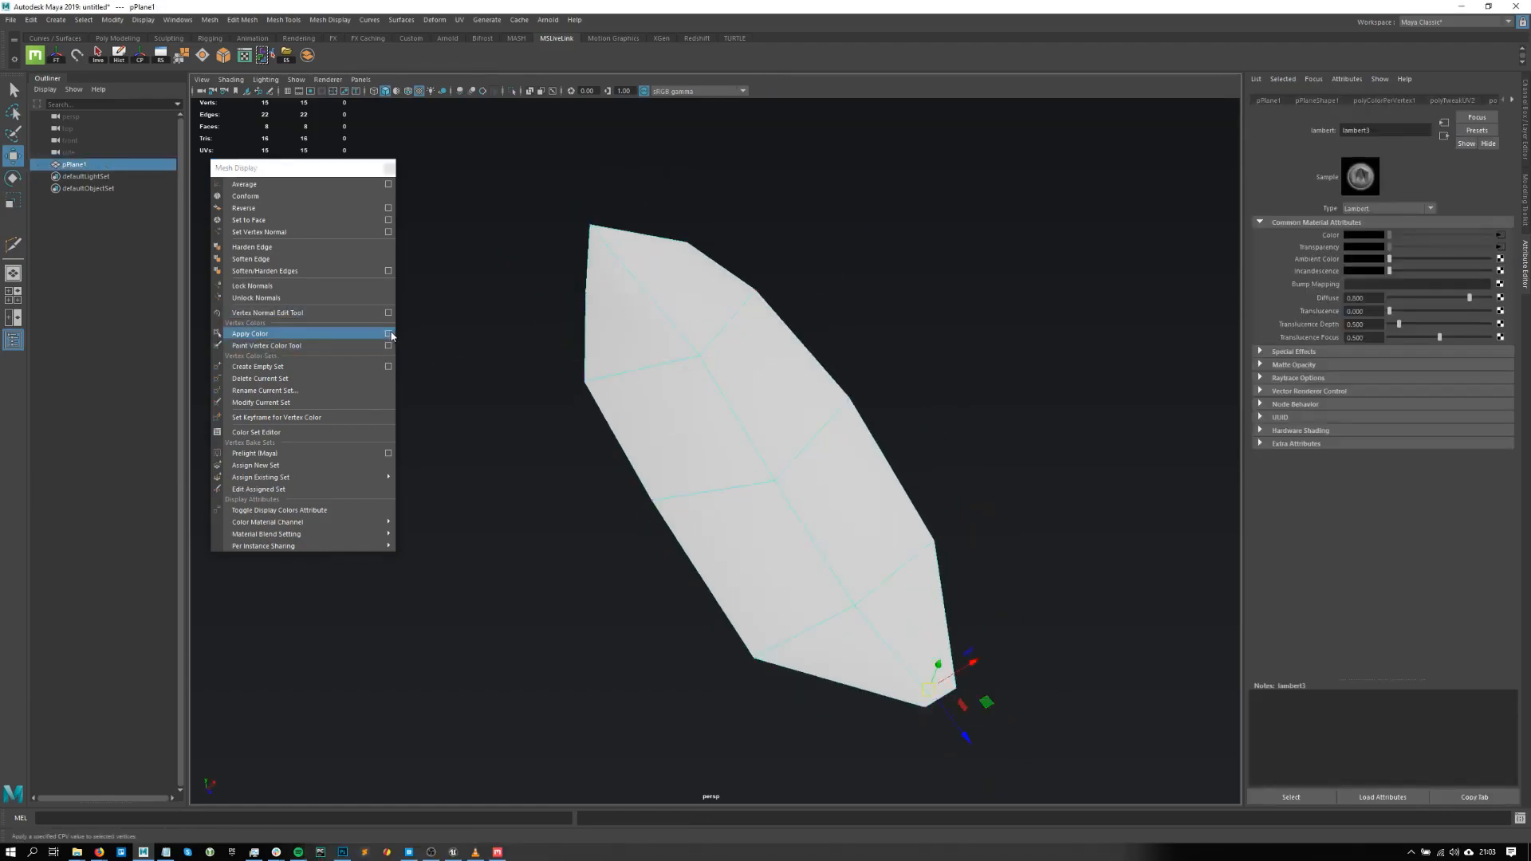
key("F9")
left_click_drag(625, 191, 522, 259)
left_click_drag(955, 687, 932, 702)
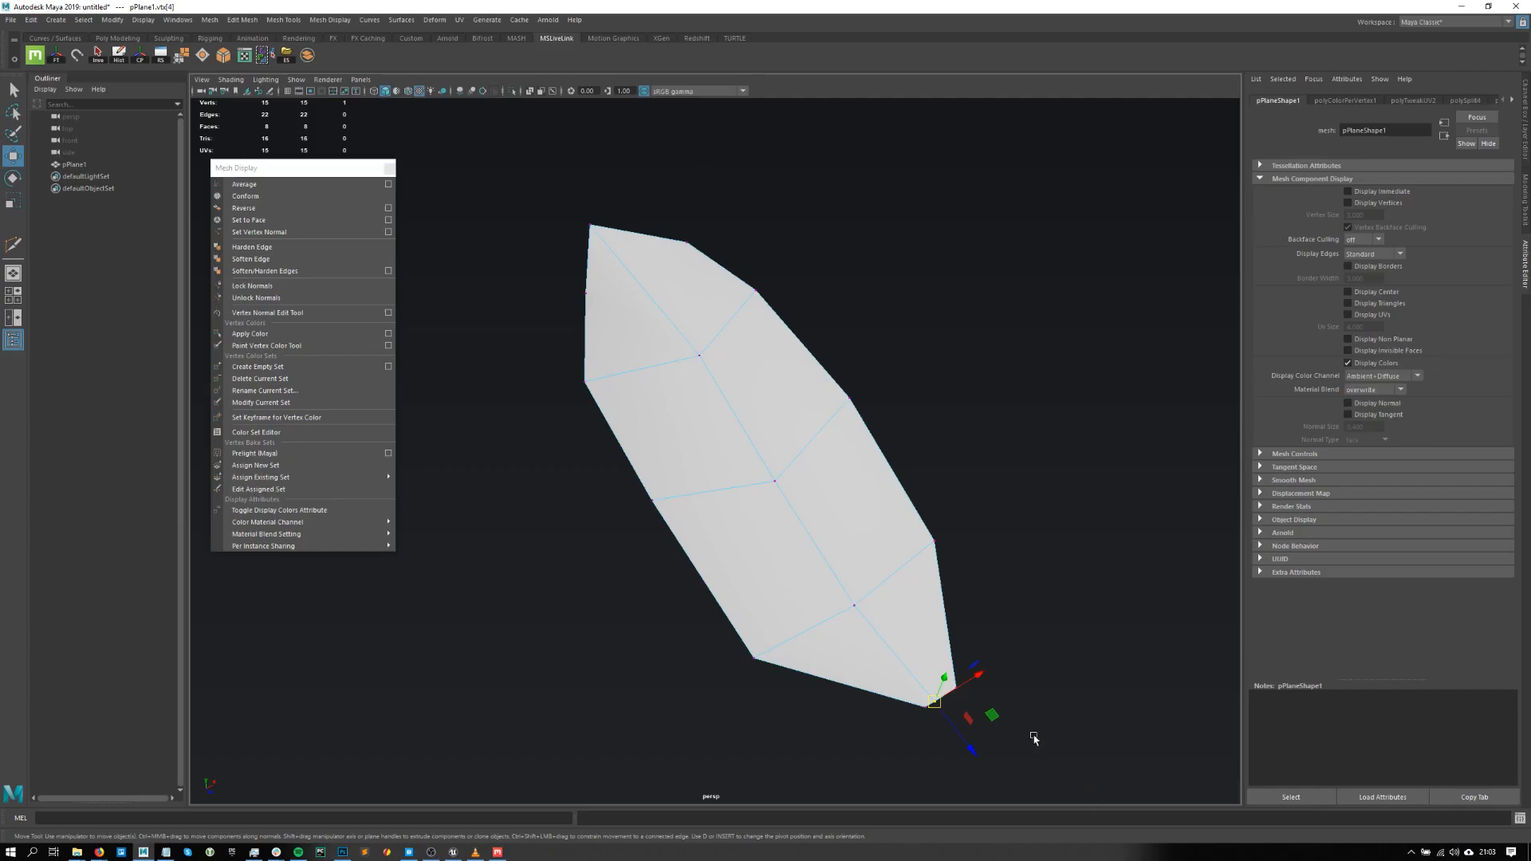
left_click_drag(815, 475, 617, 325, "alt")
- Select the three stem-end vertices, open the Apply Color options and apply a dark grey with Replace color
left_click_drag(974, 626, 958, 660)
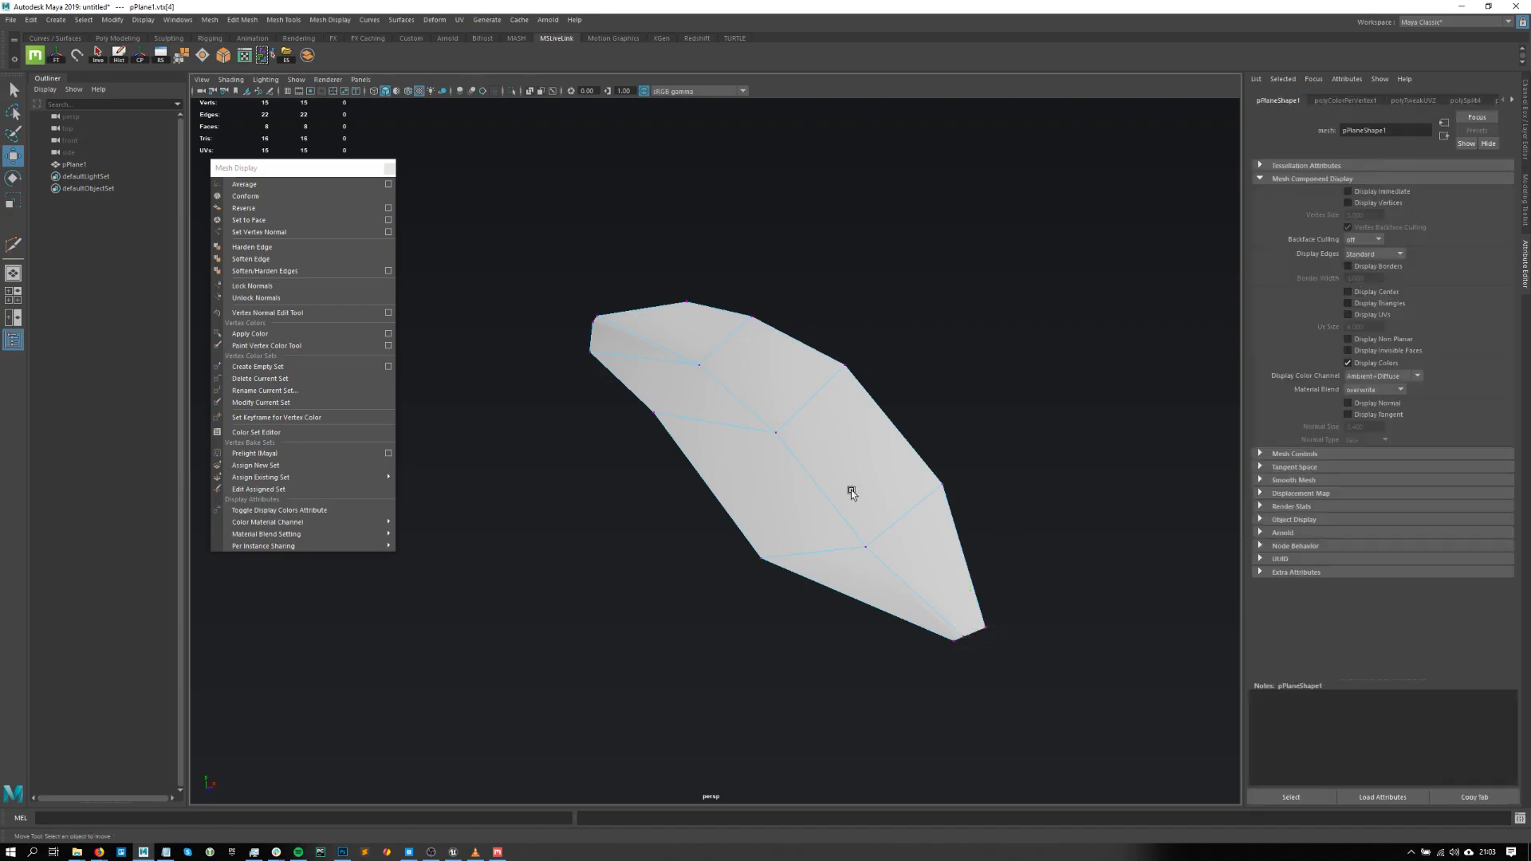
right_click_drag(909, 510, 919, 537)
right_click_drag(1028, 598, 961, 597)
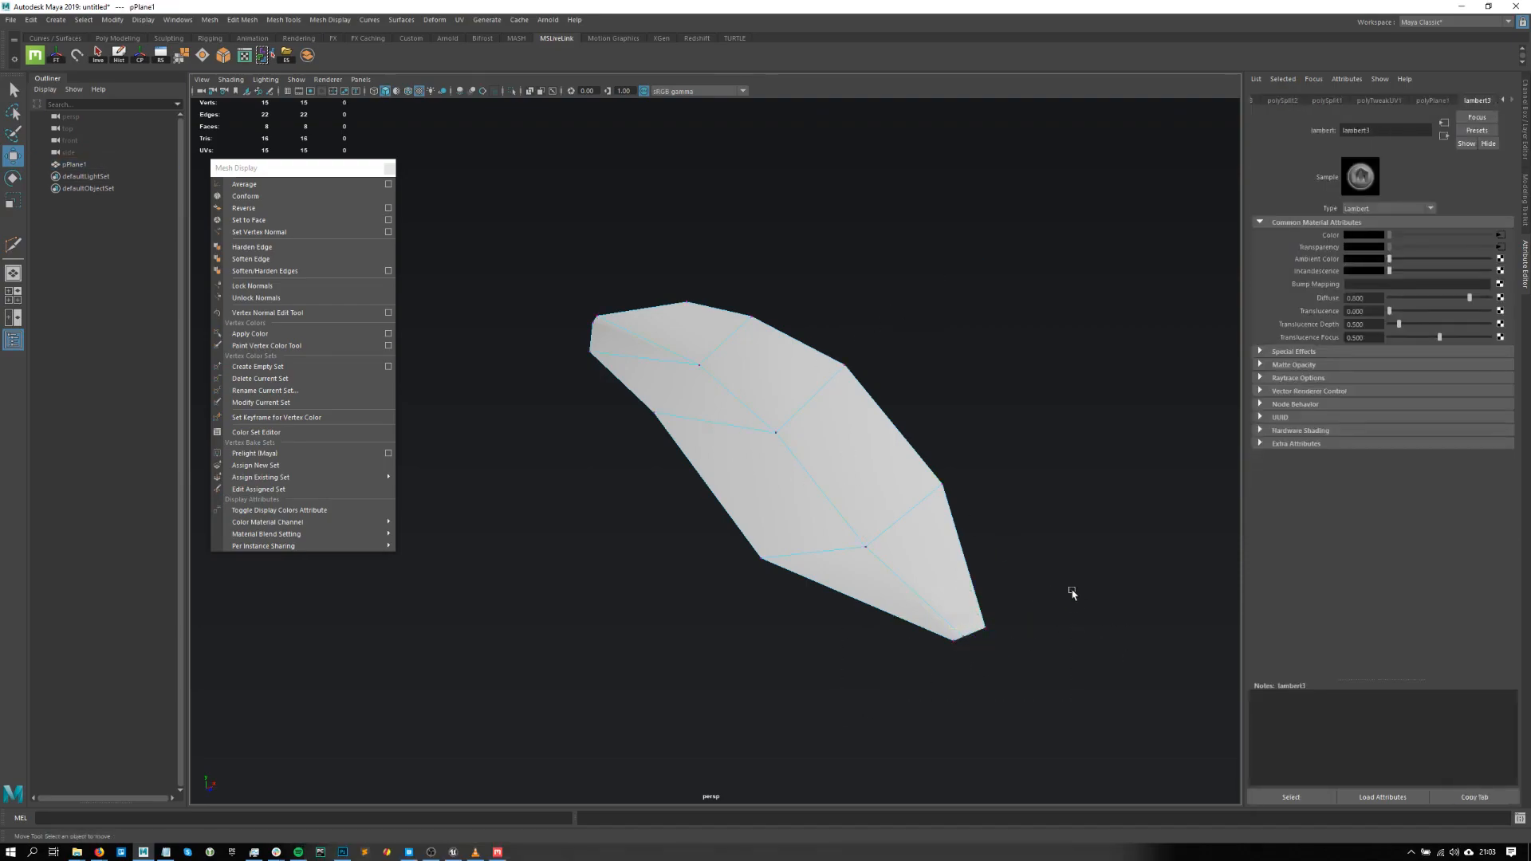
left_click_drag(1053, 594, 860, 679)
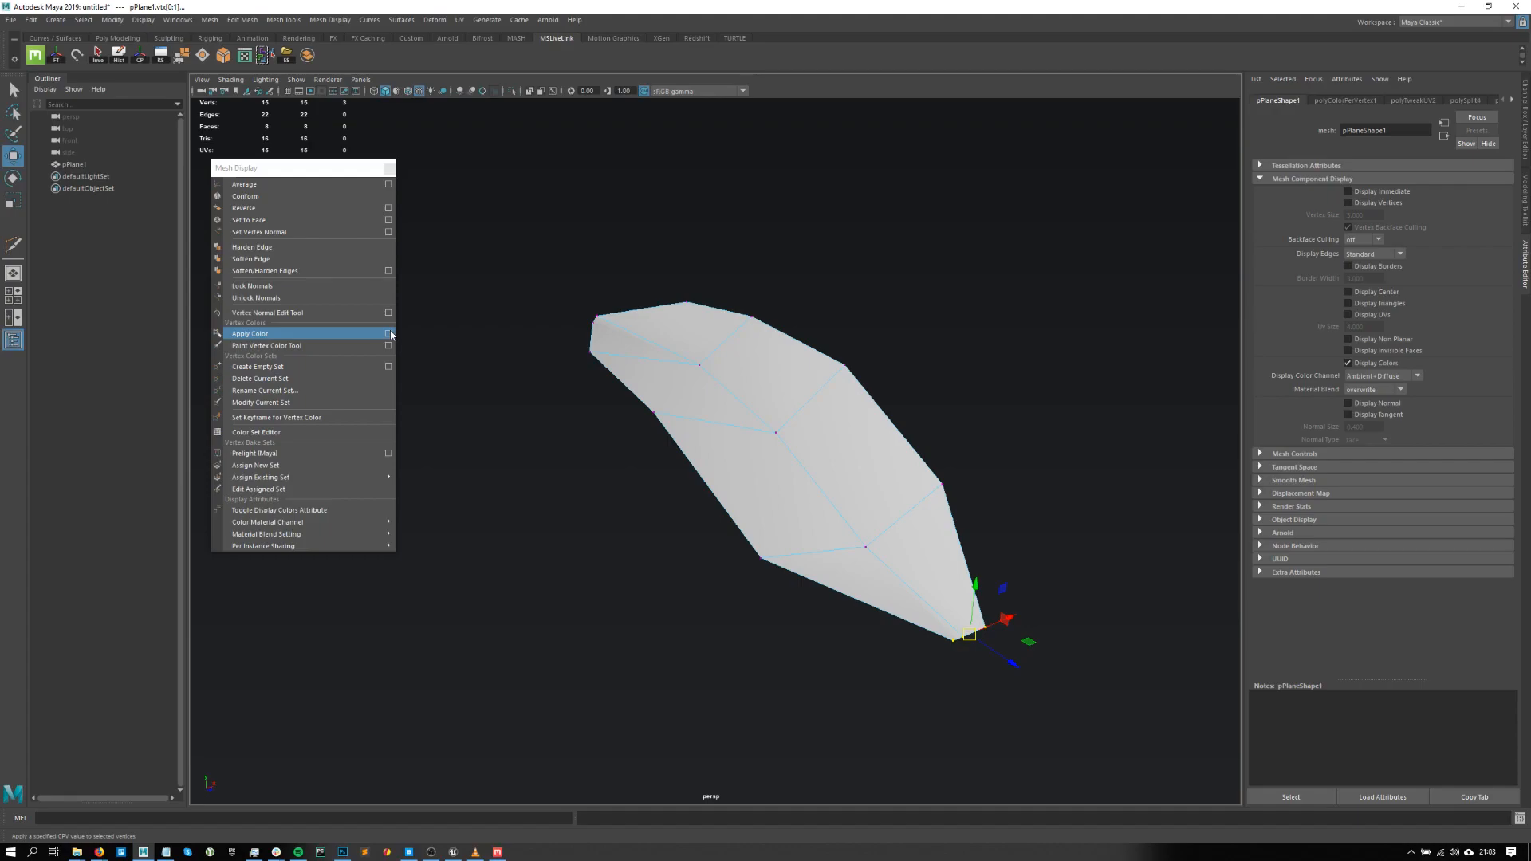
left_click(272, 348)
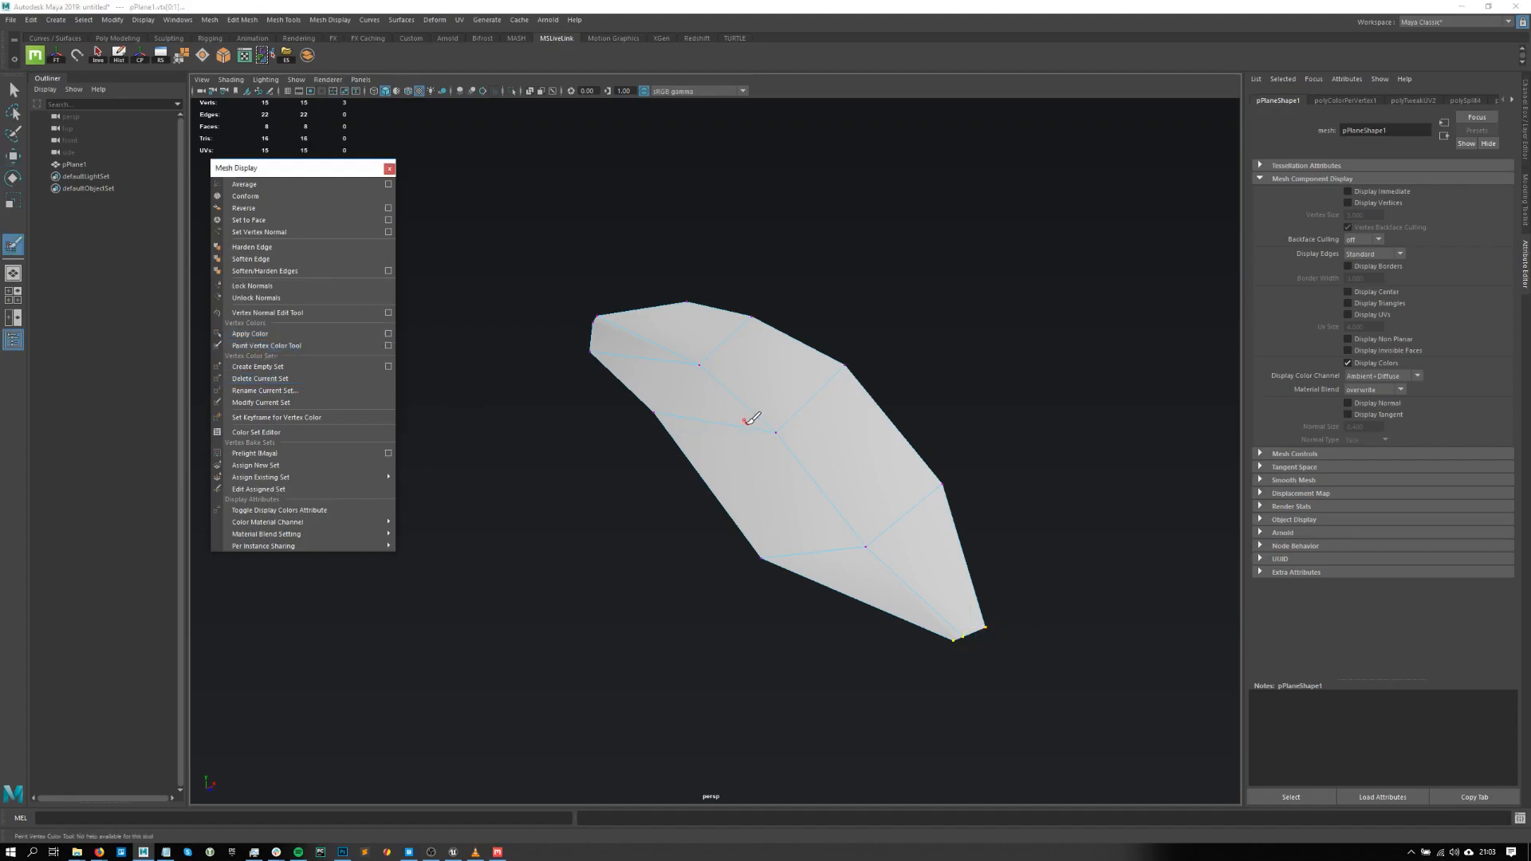
left_click_drag(748, 423, 768, 626, "alt")
left_click(388, 334)
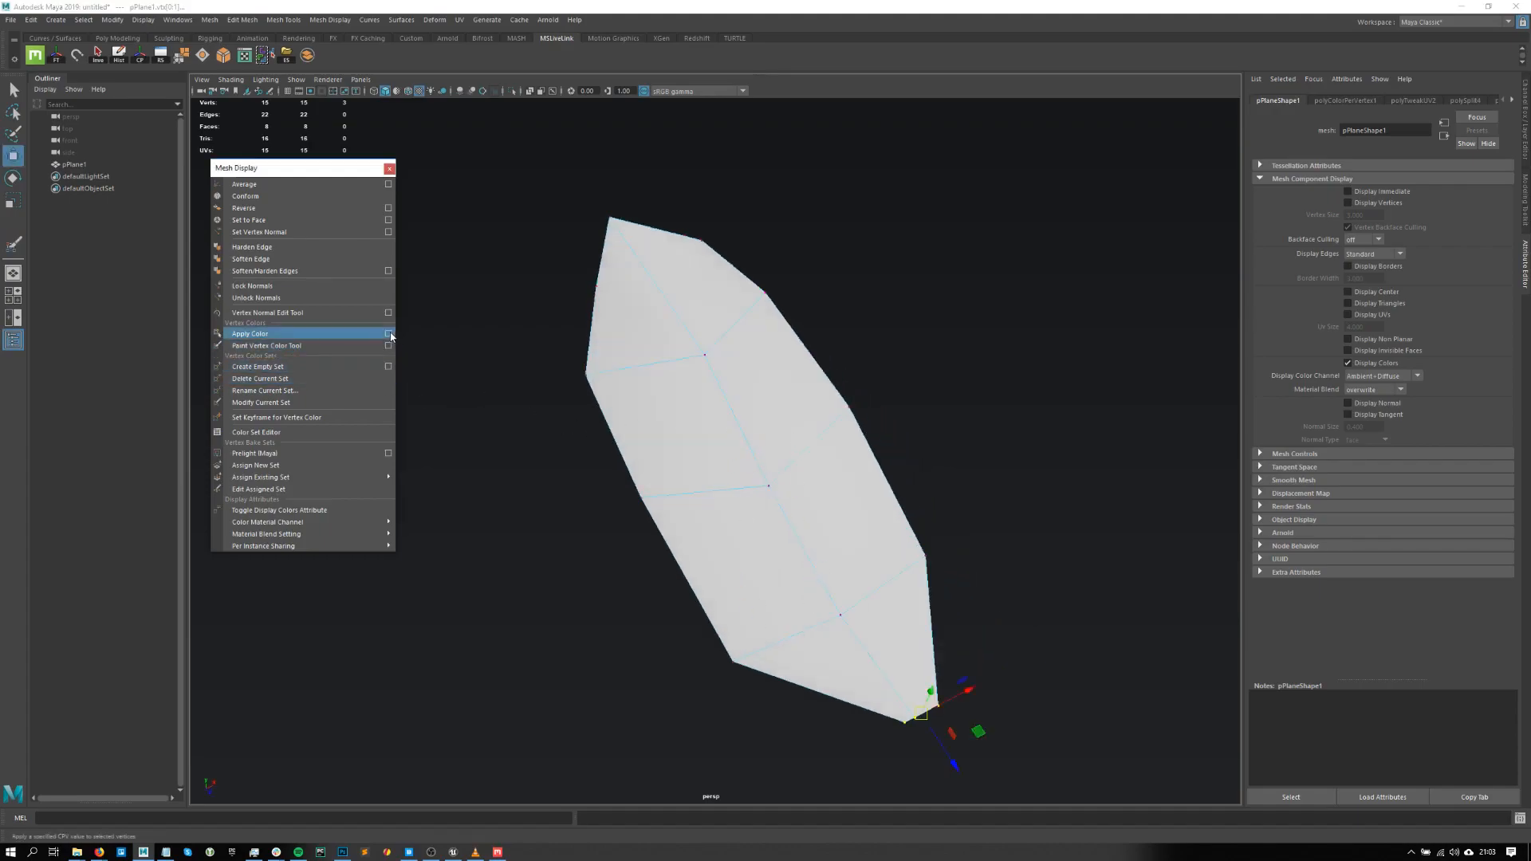
left_click_drag(766, 279, 720, 278)
left_click(723, 357)
- Darken the vertex color to nearly black and reapply it to the stem-end vertices
left_click_drag(959, 568, 889, 568, "alt")
left_click_drag(720, 278, 702, 277)
left_click(722, 363)
left_click(722, 359)
- Select the vertices from the leaf's middle row down to the stem end and apply a nearly black vertex color
left_click_drag(960, 598, 576, 691)
key("ctrl+z")
left_click(692, 290)
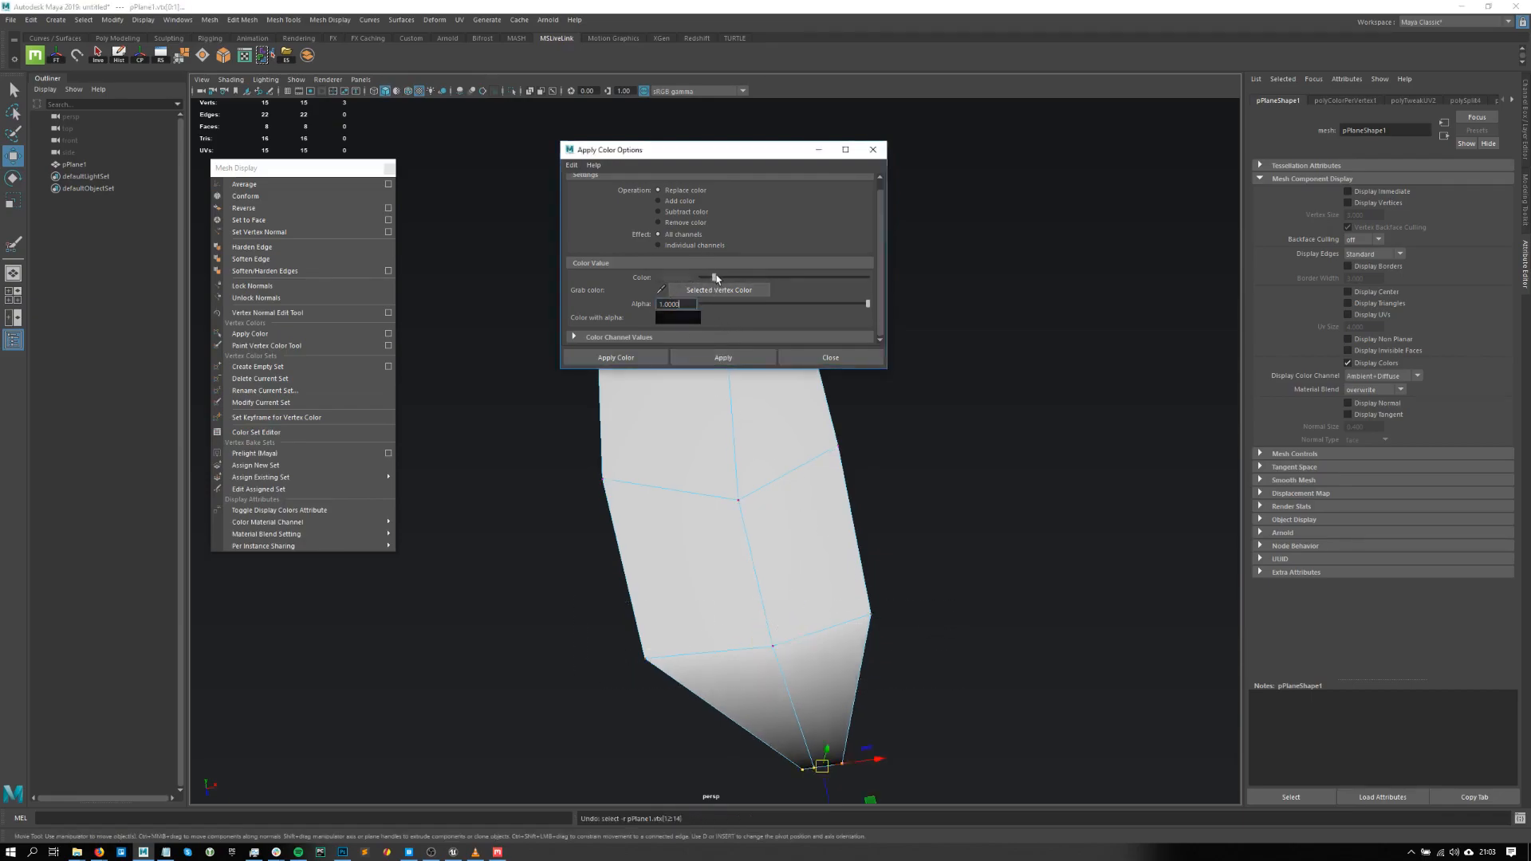
left_click(739, 356)
left_click_drag(876, 425, 521, 802)
left_click_drag(727, 280, 706, 279)
left_click(723, 358)
- Apply gradually lighter dark greys to the vertices in the leaf's middle row
left_click_drag(904, 407, 574, 539)
left_click(714, 277)
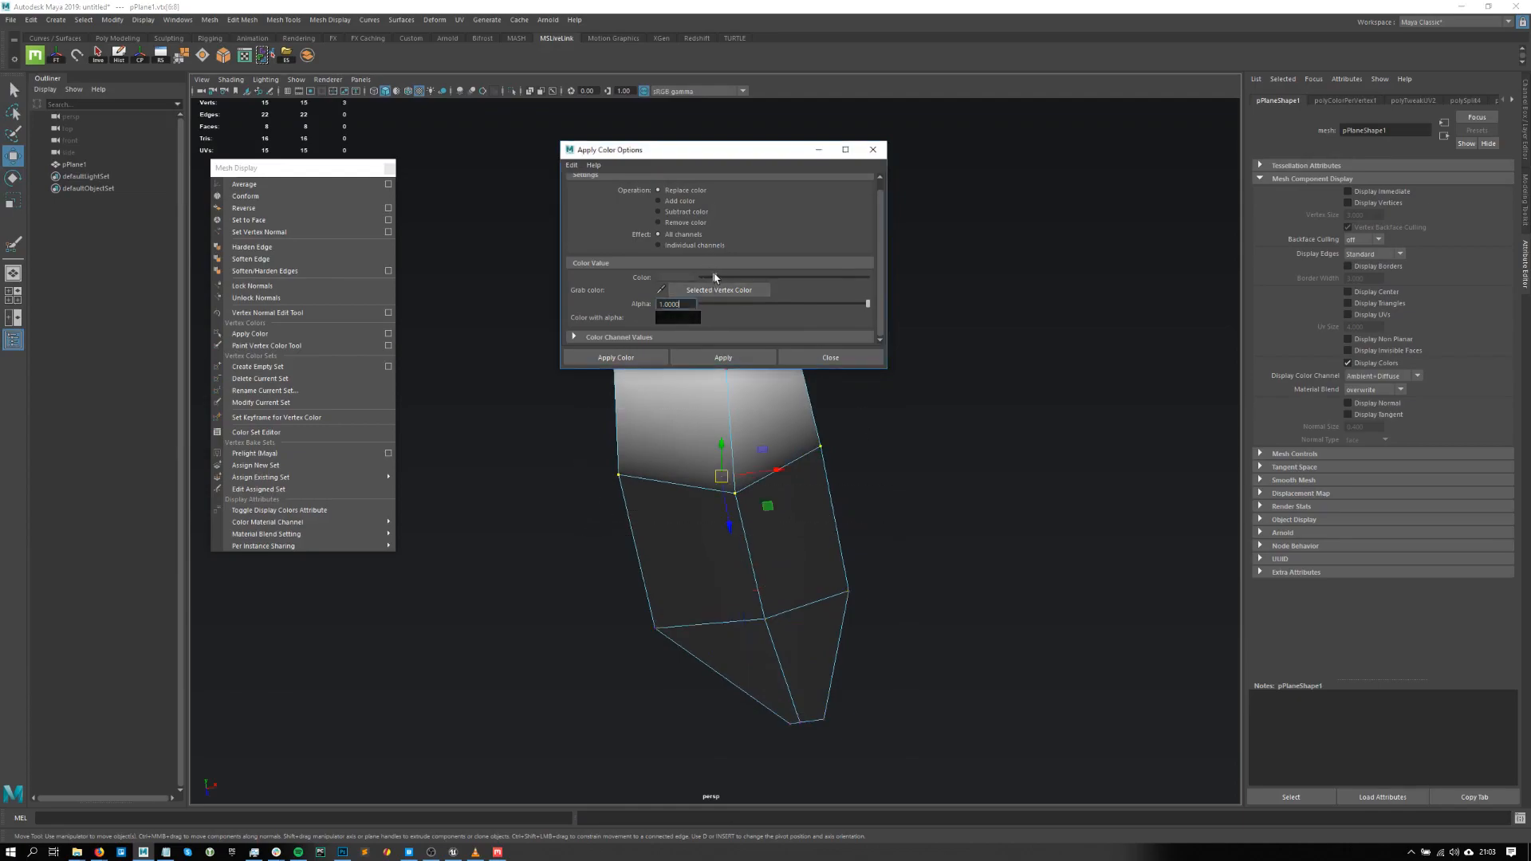
left_click(734, 355)
left_click(925, 571)
left_click_drag(924, 569, 895, 614, "alt")
scroll(895, 614, "up", 3)
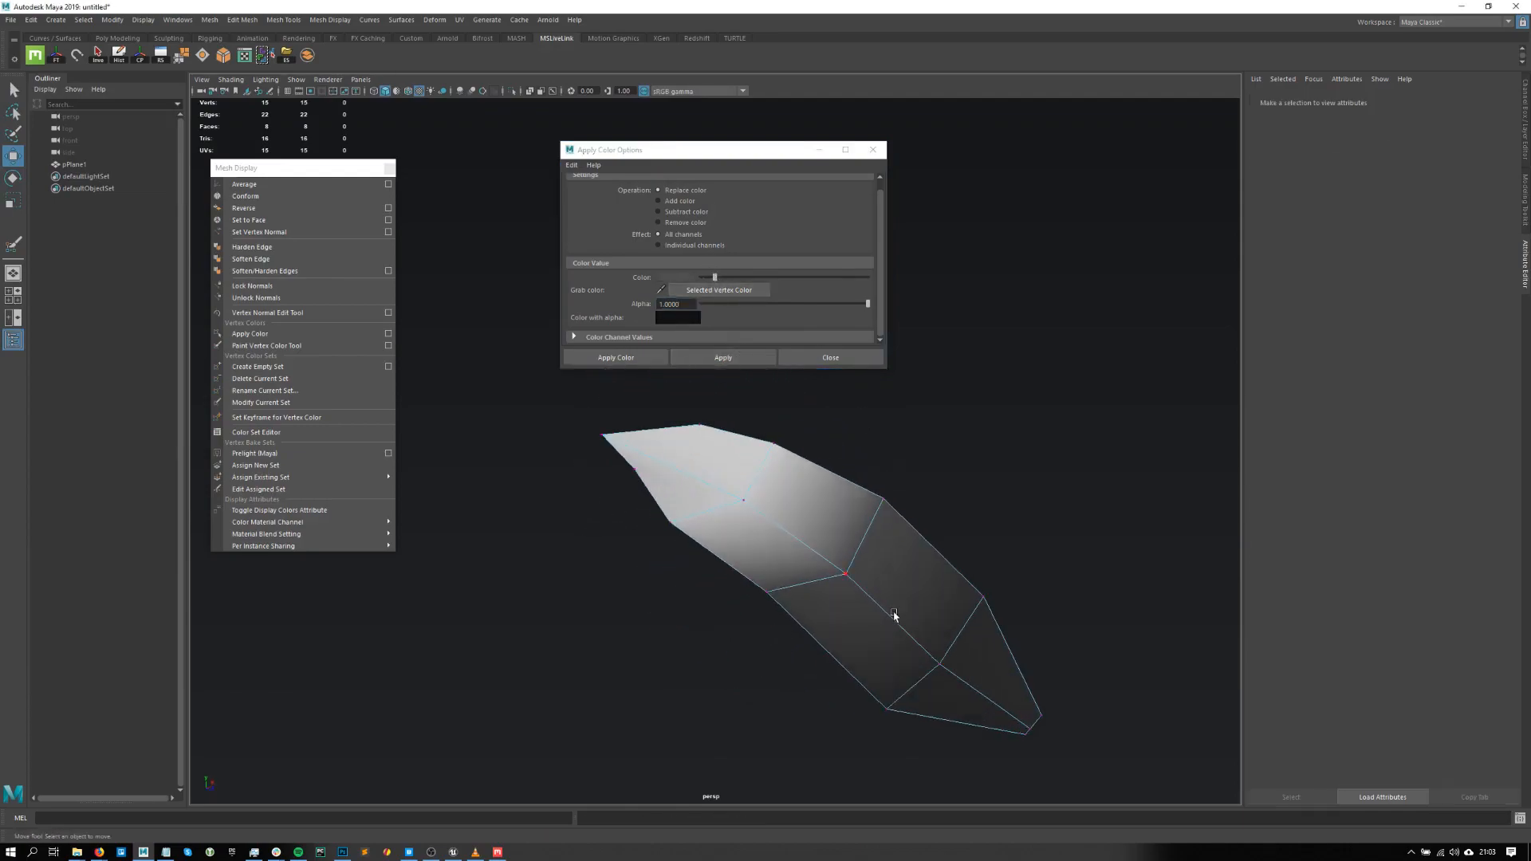
left_click_drag(957, 439, 858, 645)
left_click_drag(715, 278, 721, 278)
left_click(723, 357)
- Select the row of vertices next to the stem end, apply a slightly lighter dark grey and deselect them
middle_click_drag(1014, 652, 942, 587, "alt")
left_click_drag(988, 521, 932, 576)
left_click_drag(918, 613, 772, 712, "shift")
left_click_drag(722, 278, 726, 278)
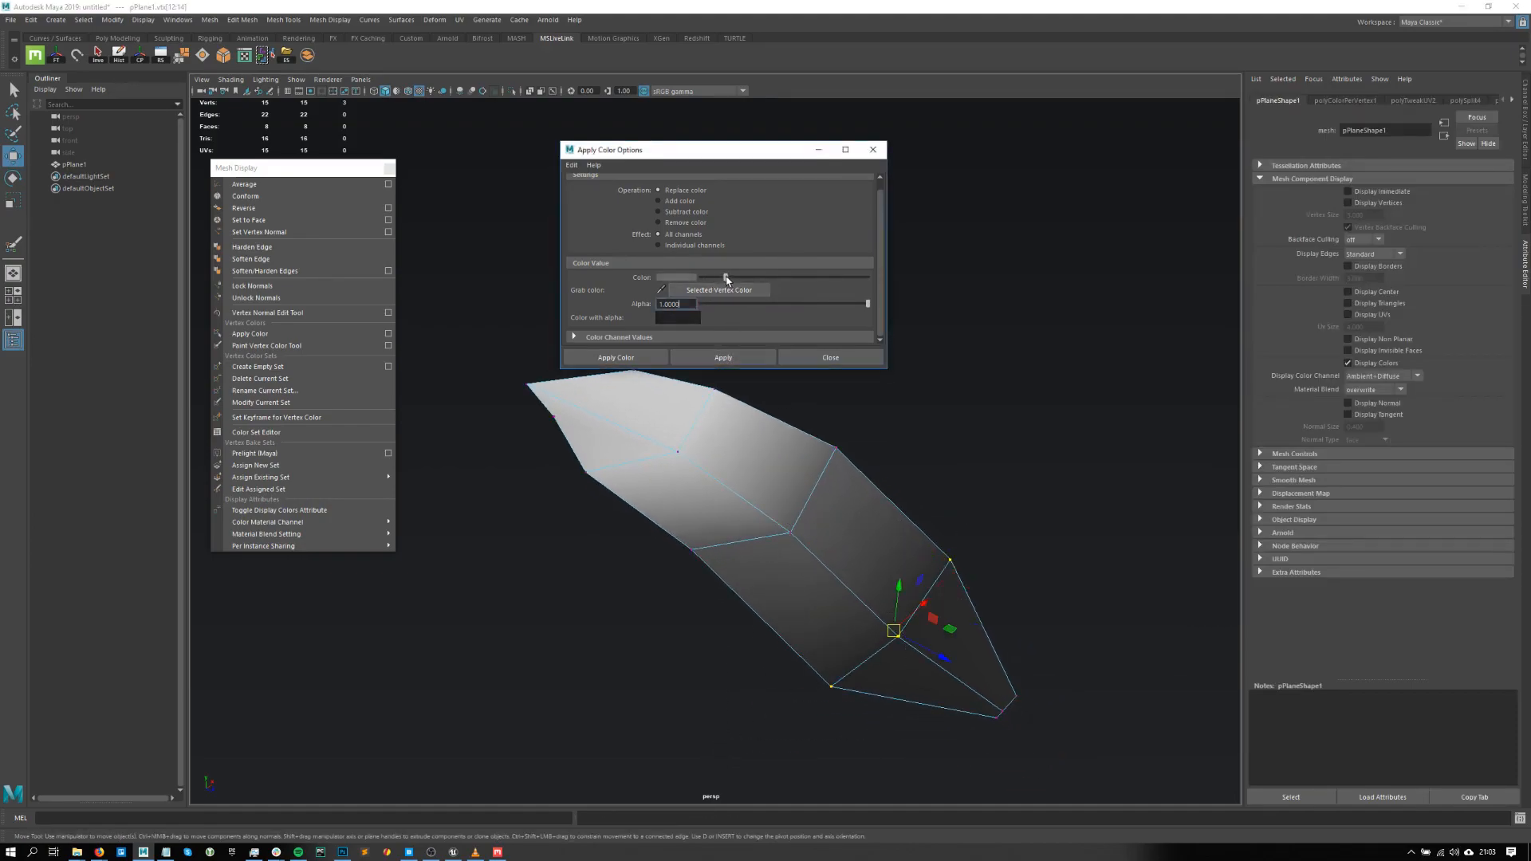
left_click(723, 357)
left_click(1087, 501)
- Select the row of vertices across the leaf's middle and apply a slightly lighter dark grey vertex color
left_click_drag(889, 438, 686, 608)
left_click(734, 278)
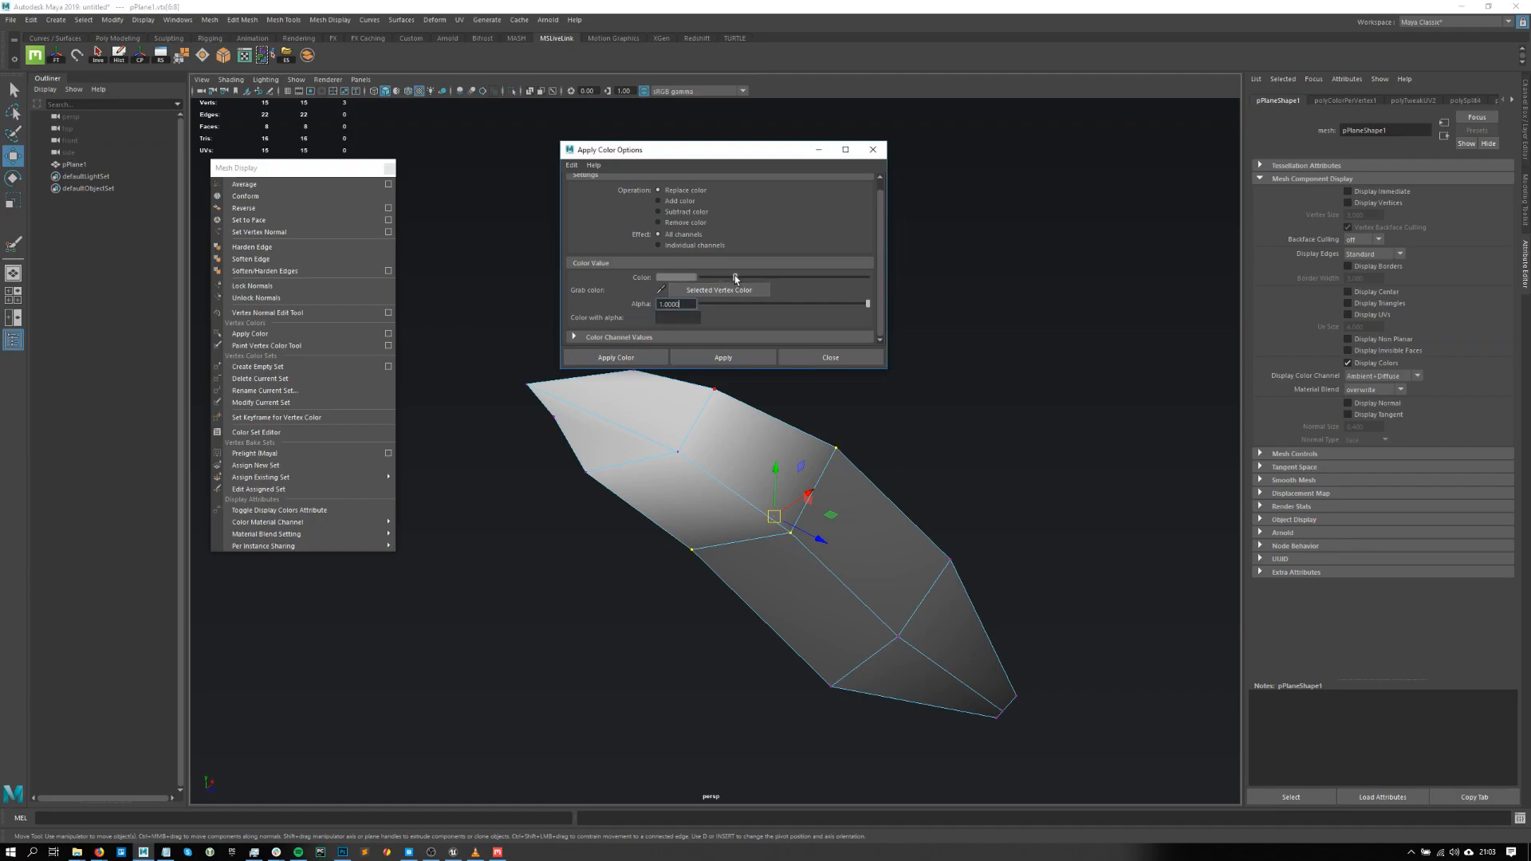
left_click(751, 360)
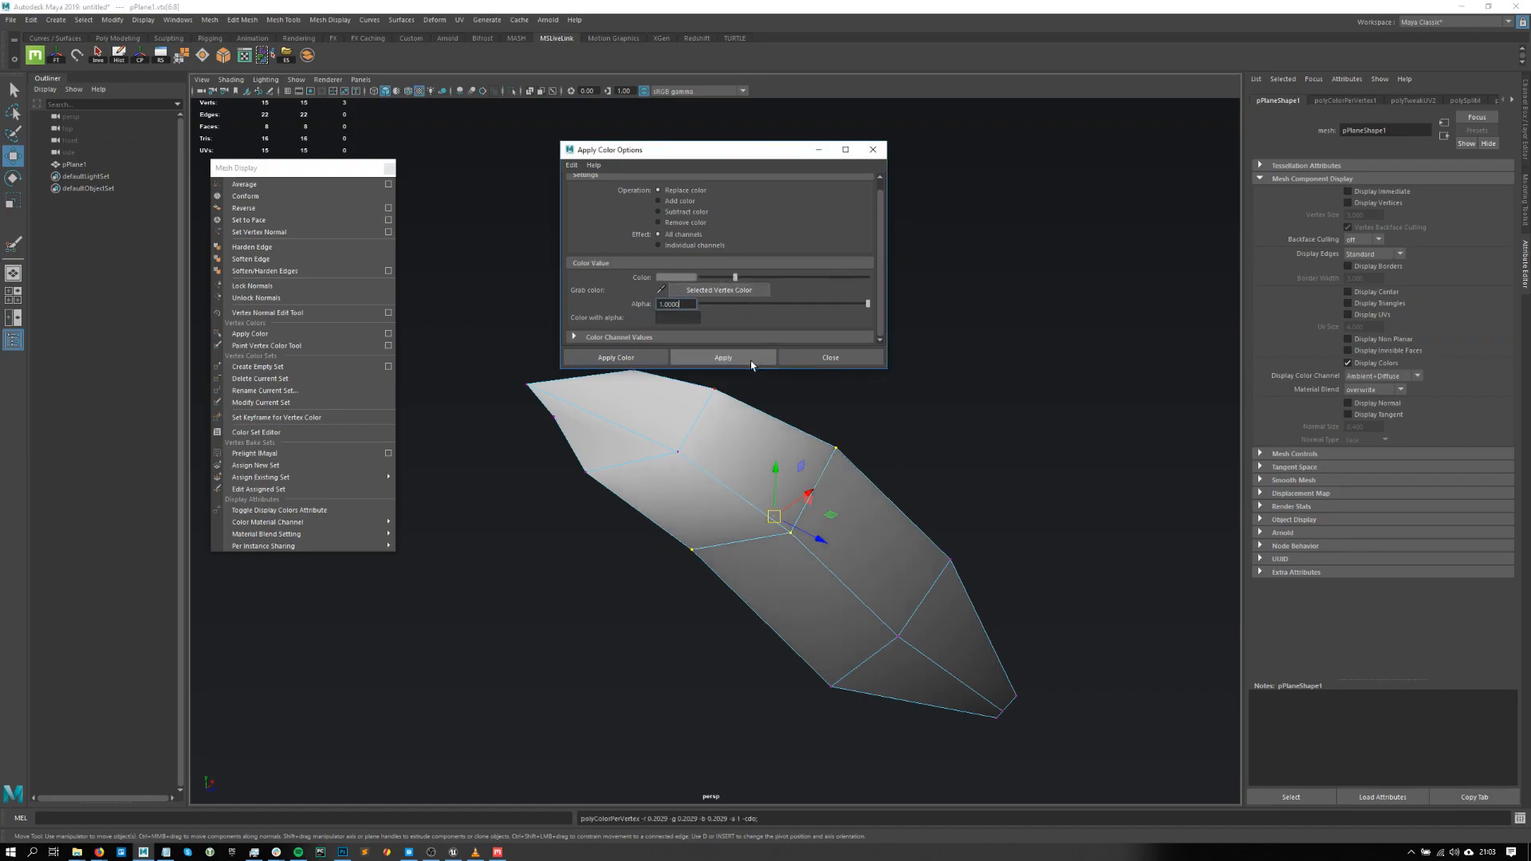
- Close the color options and the floating Mesh Display menu, return to object mode and select the whole leaf
left_click(844, 361)
left_click(902, 490)
right_click_drag(884, 415, 940, 407)
key("f")
left_click(942, 417)
left_click_drag(955, 429, 757, 446, "alt")
left_click(389, 169)
left_click_drag(934, 297, 689, 448)
scroll(692, 446, "up", 3)
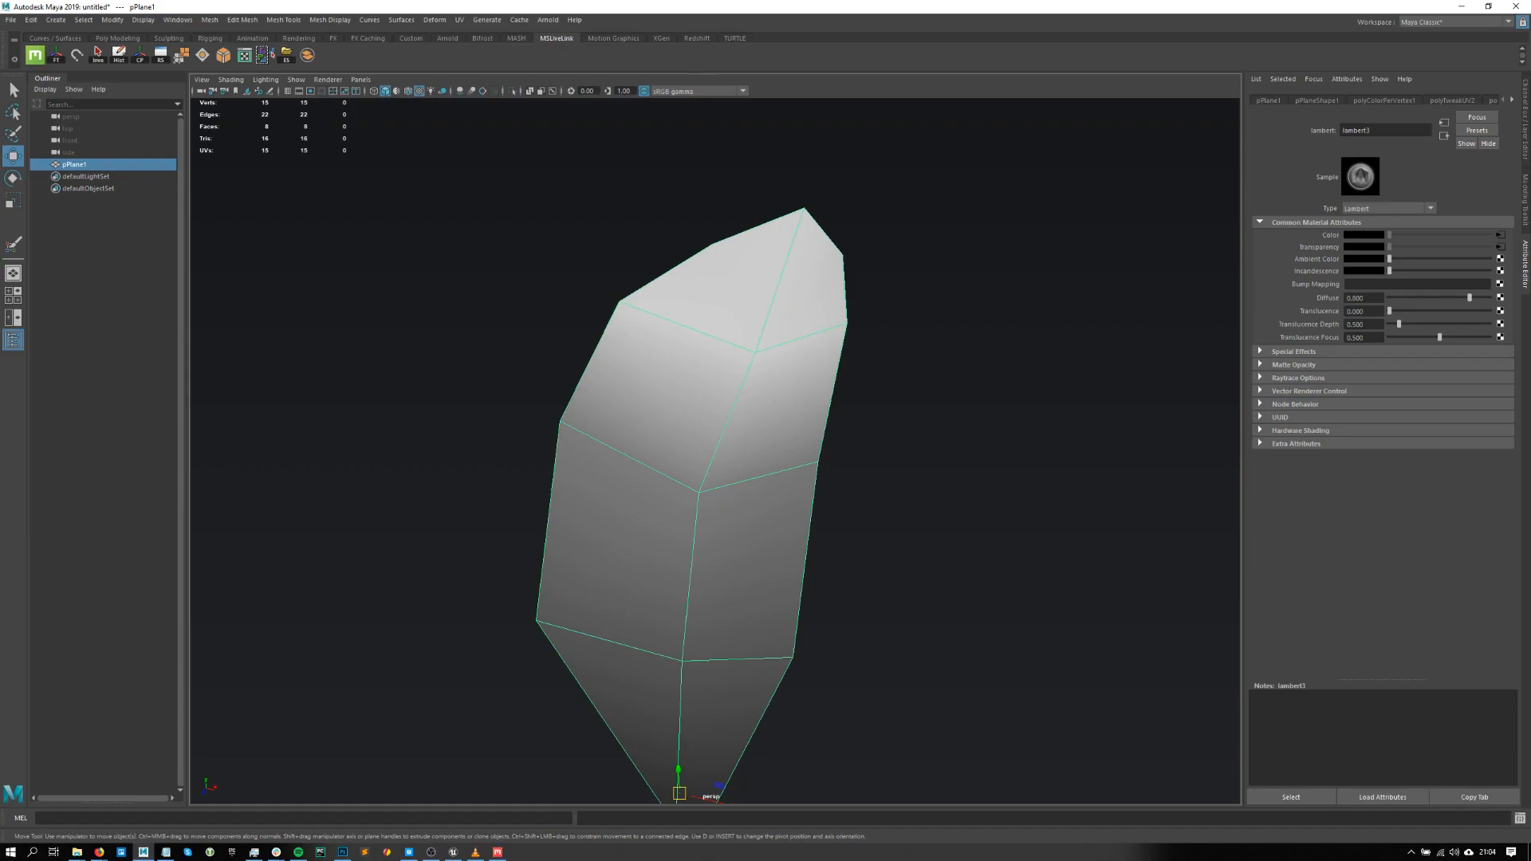
- Switch to Quixel Bridge, view the Bay Leaf atlas preview at full screen and close the asset details
left_click_drag(342, 523, 537, 601, "alt")
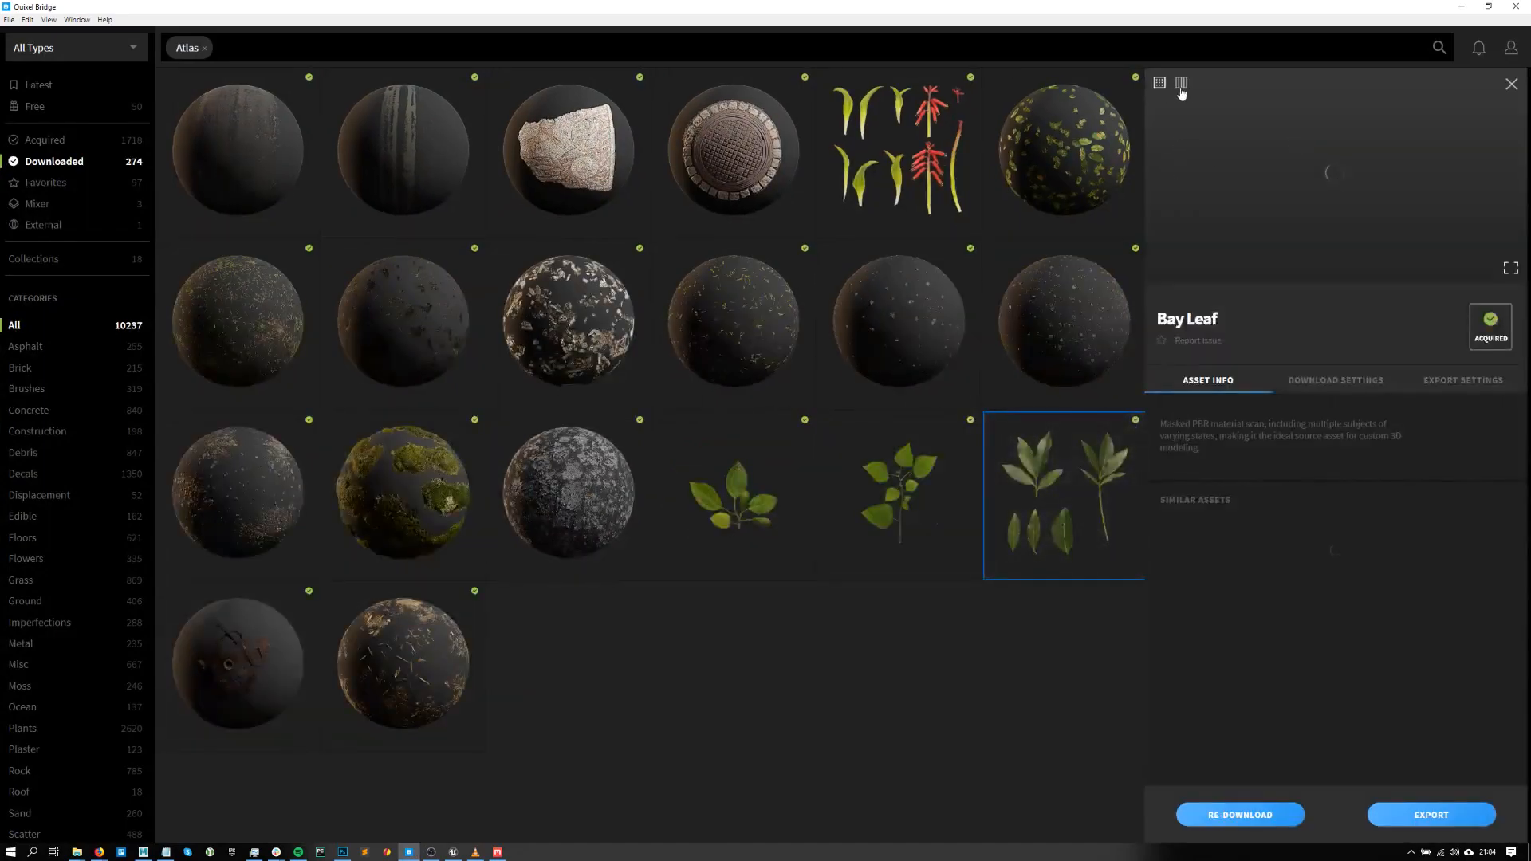
left_click(1511, 268)
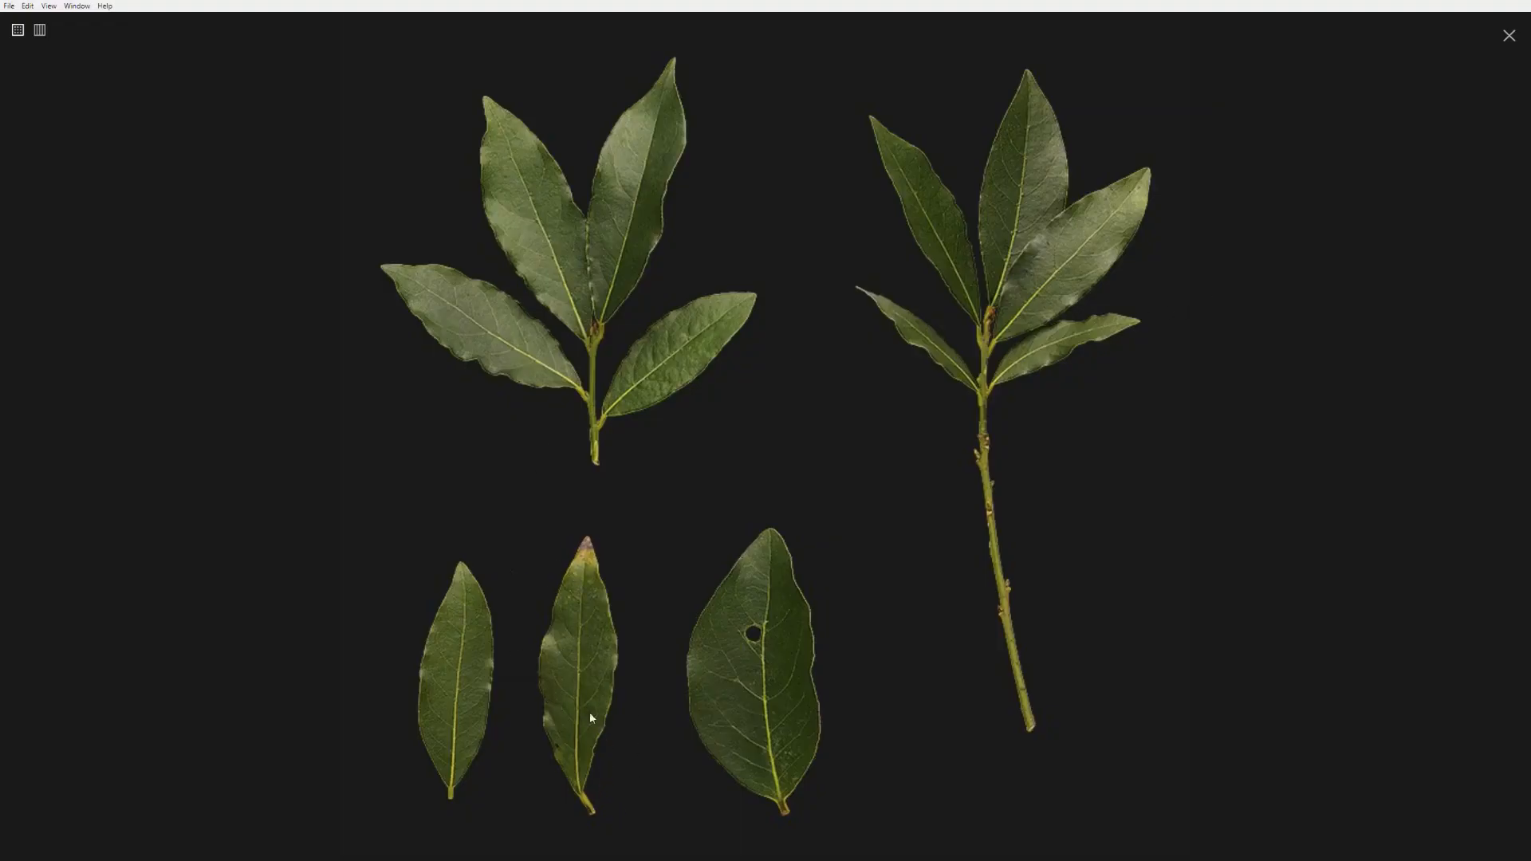
key("Escape")
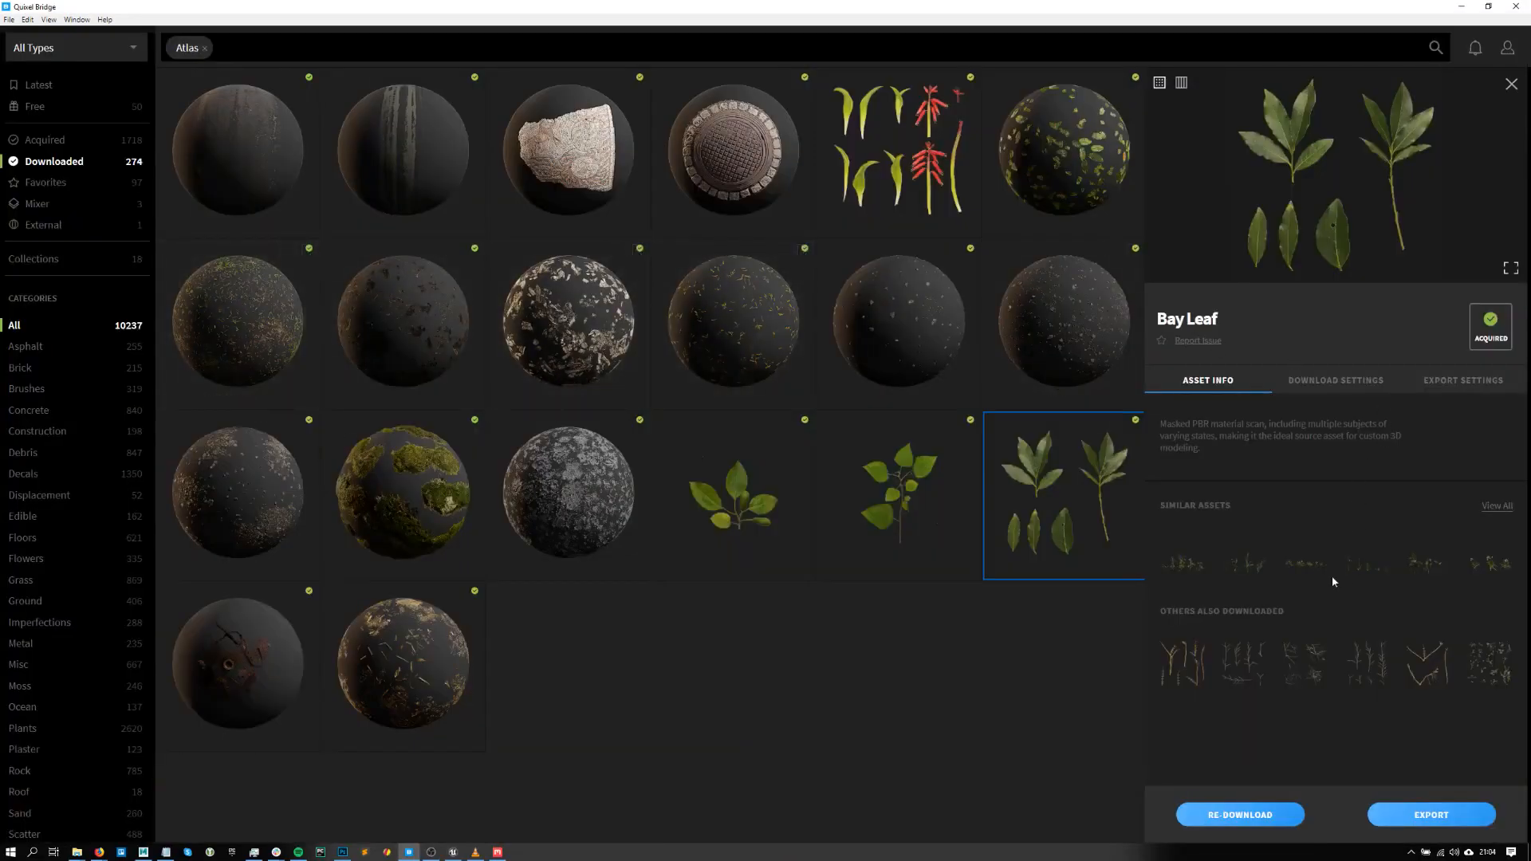
left_click(1511, 83)
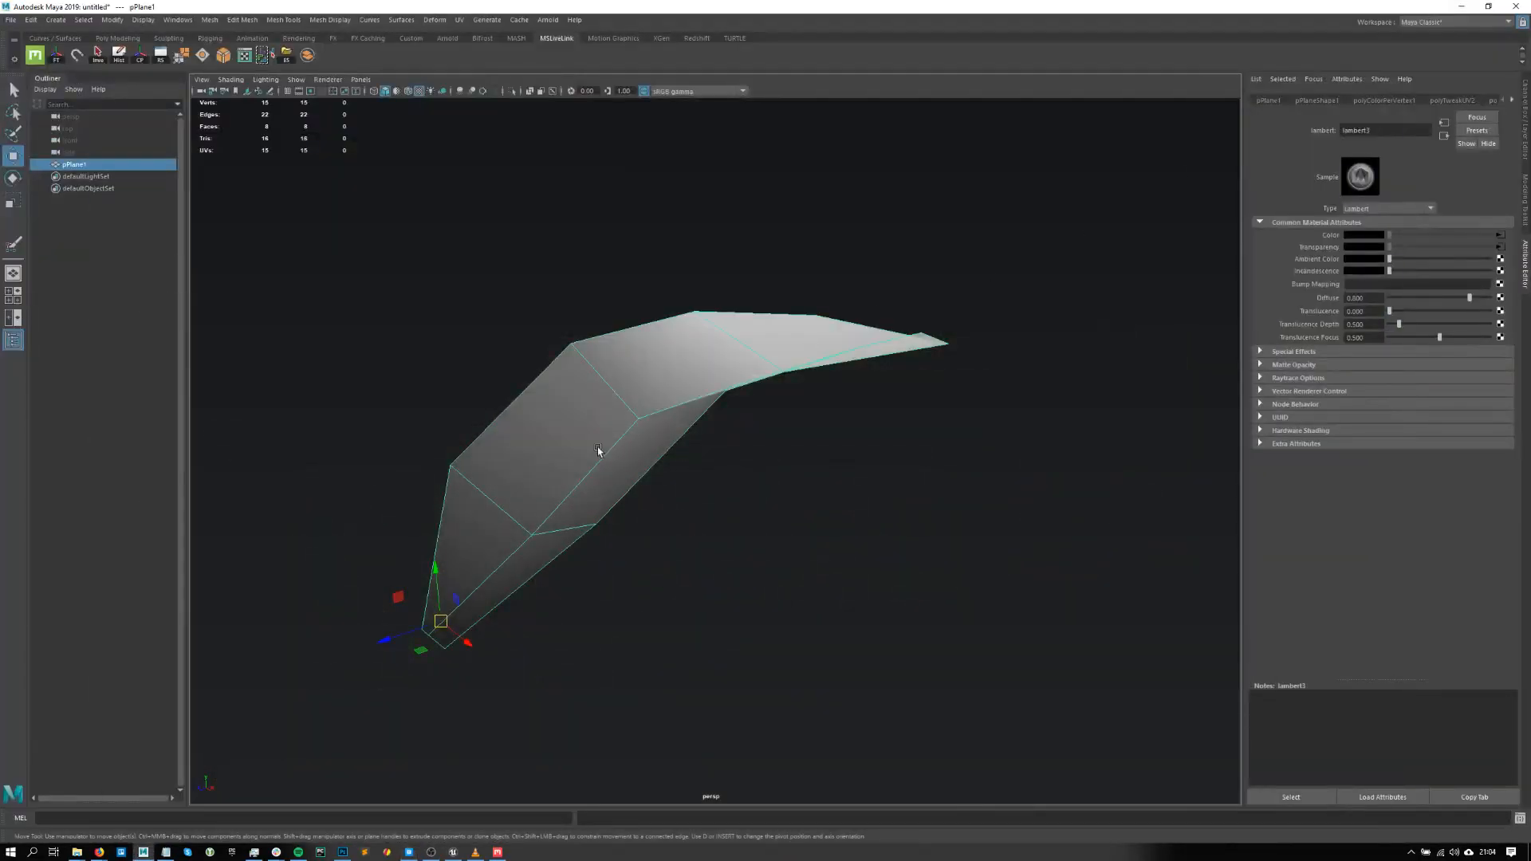
- Show the leaf shape's mesh component display attributes in Maya and toggle its vertex color display off and on
left_click_drag(599, 450, 690, 445, "alt")
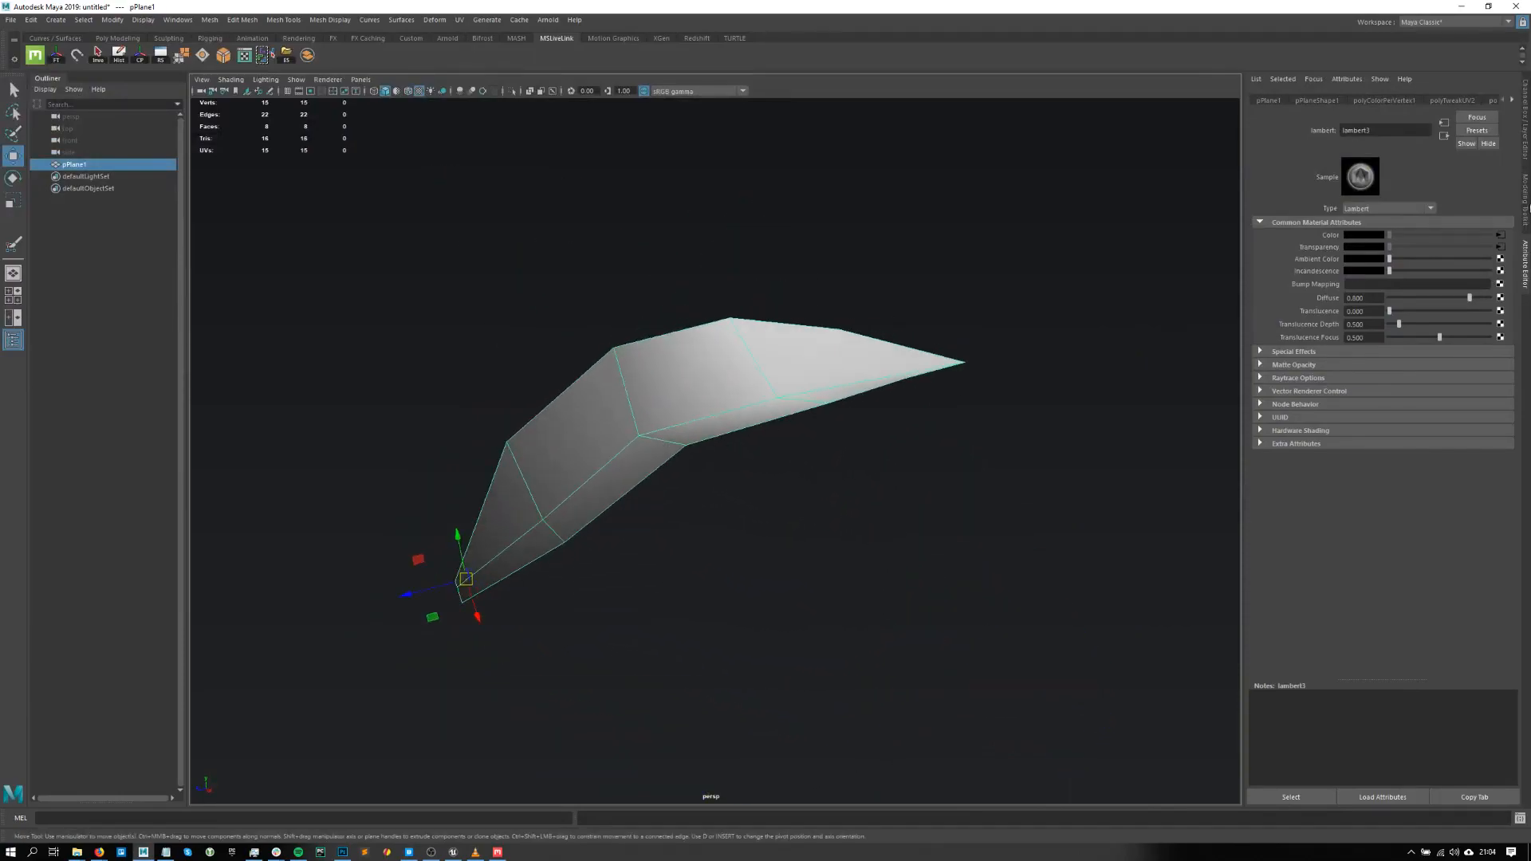
left_click(1526, 130)
left_click(1525, 260)
scroll(1317, 101, "up", 8)
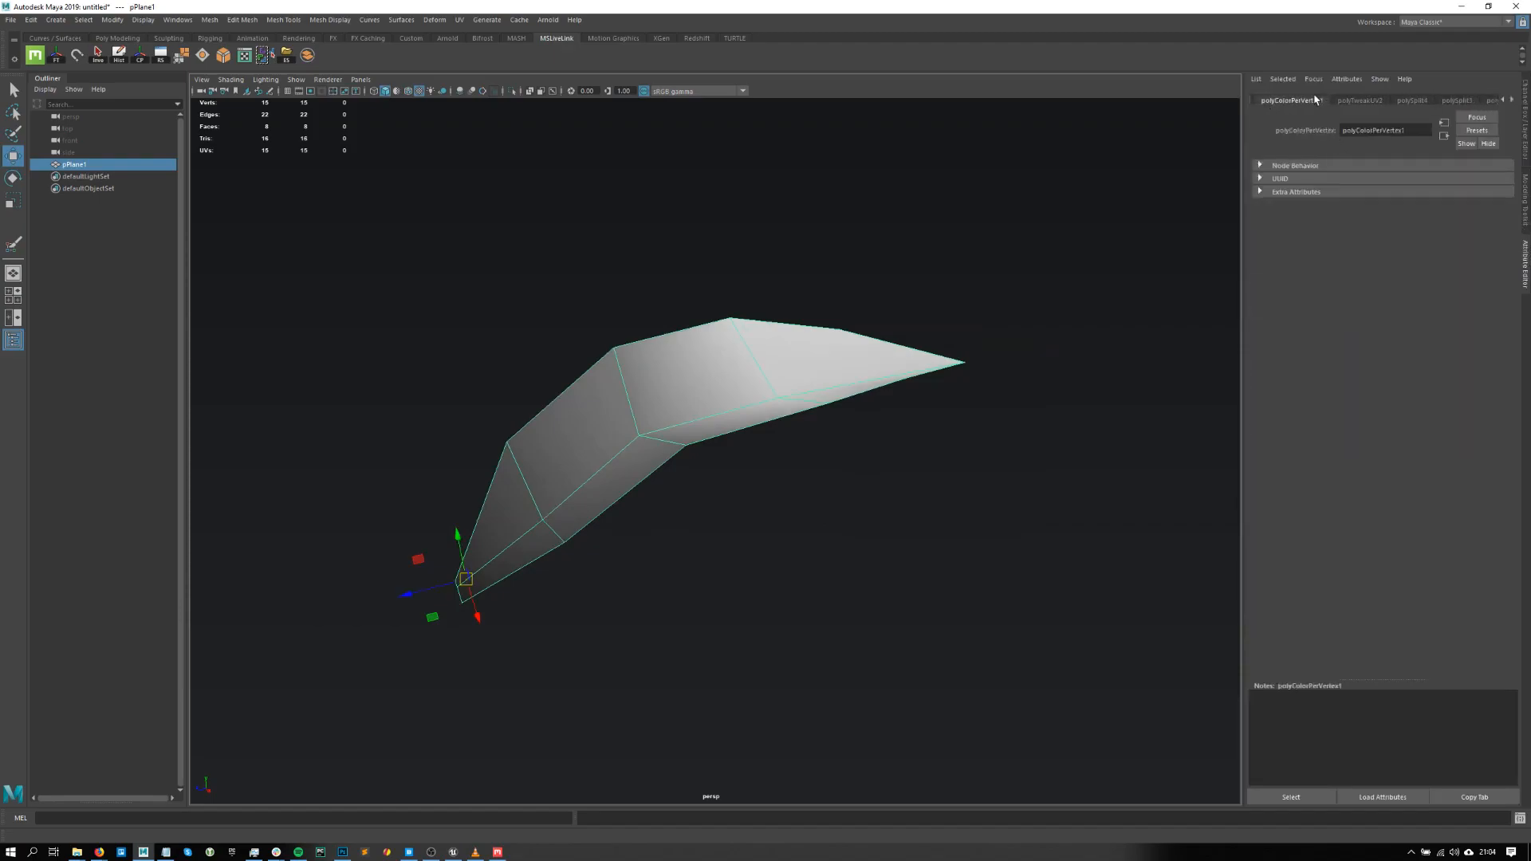
scroll(1312, 102, "up", 2)
scroll(1309, 102, "down", 1)
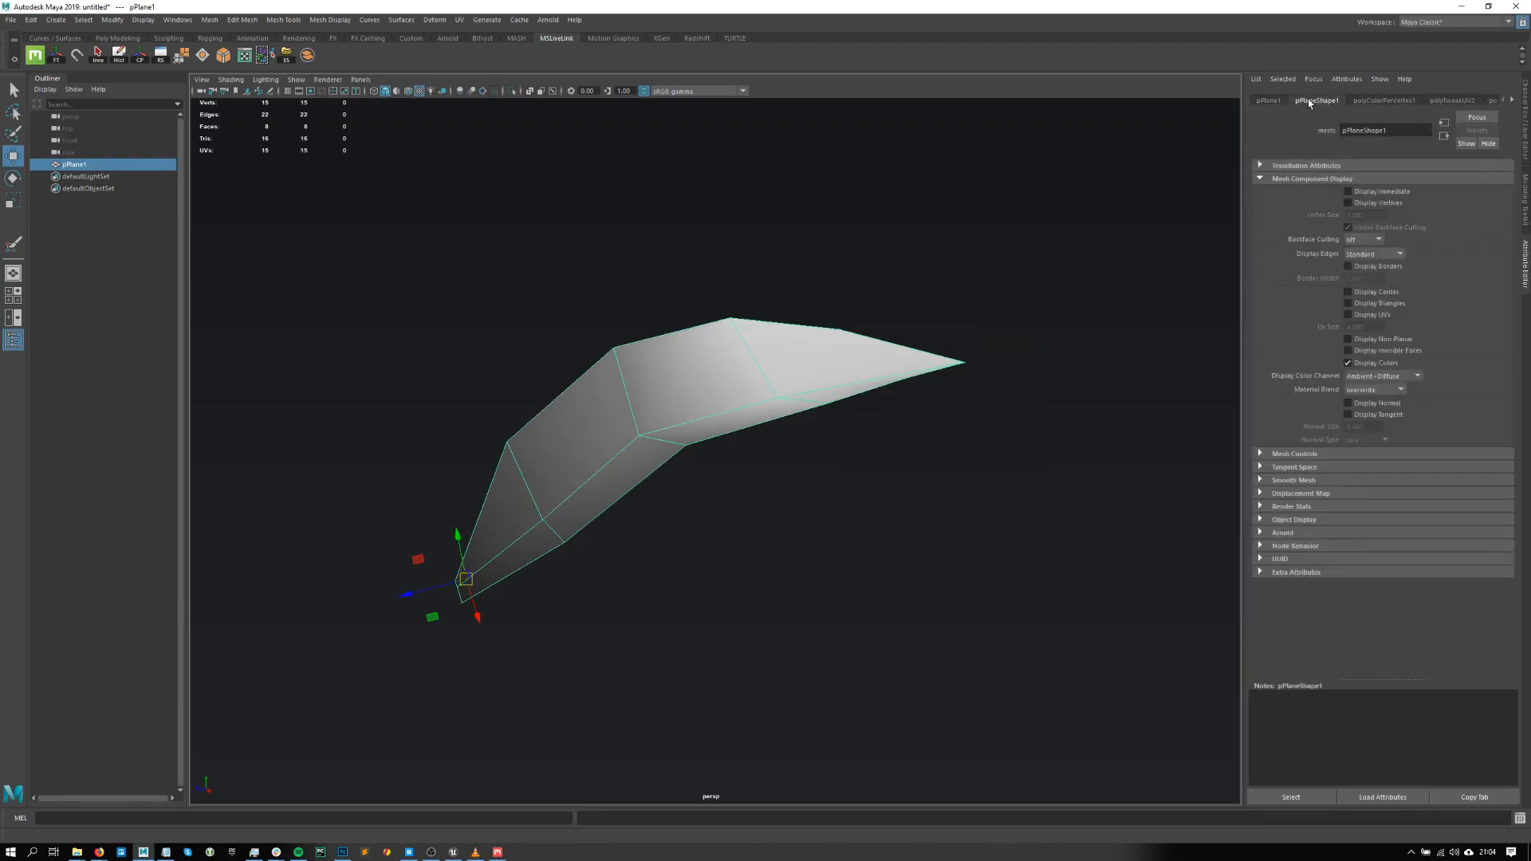
left_click(1382, 364)
left_click(1382, 365)
scroll(680, 410, "up", 1)
left_click_drag(680, 410, 1476, 373, "alt")
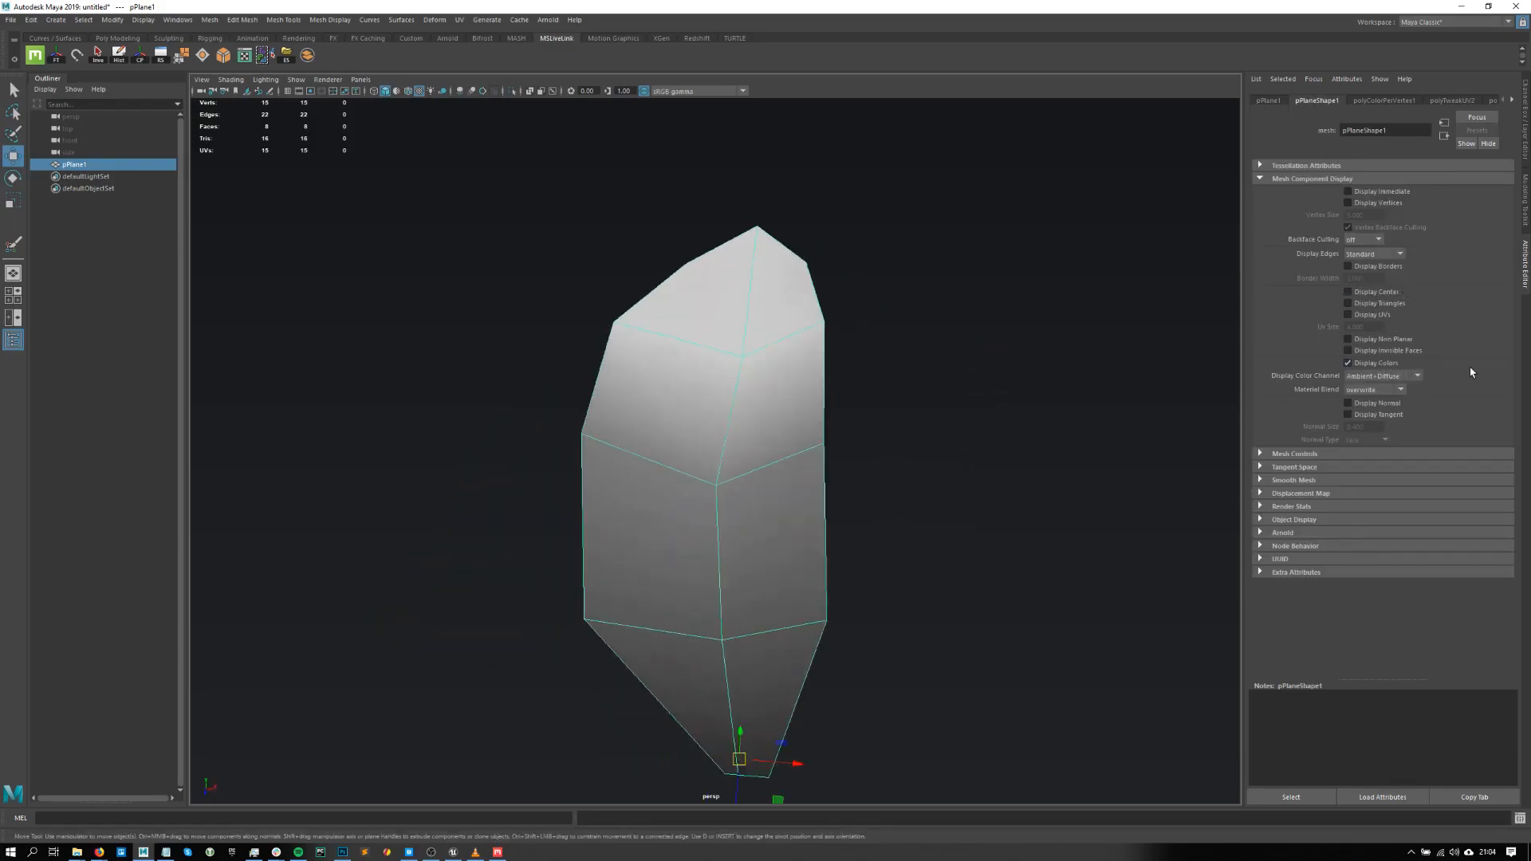
- Turn off Display Colors for the leaf mesh and deselect it to view the textured result
left_click(1348, 363)
left_click(1349, 364)
left_click(1348, 364)
left_click_drag(1061, 423, 933, 431, "alt")
left_click(992, 427)
left_click_drag(894, 335, 615, 501)
left_click(586, 488)
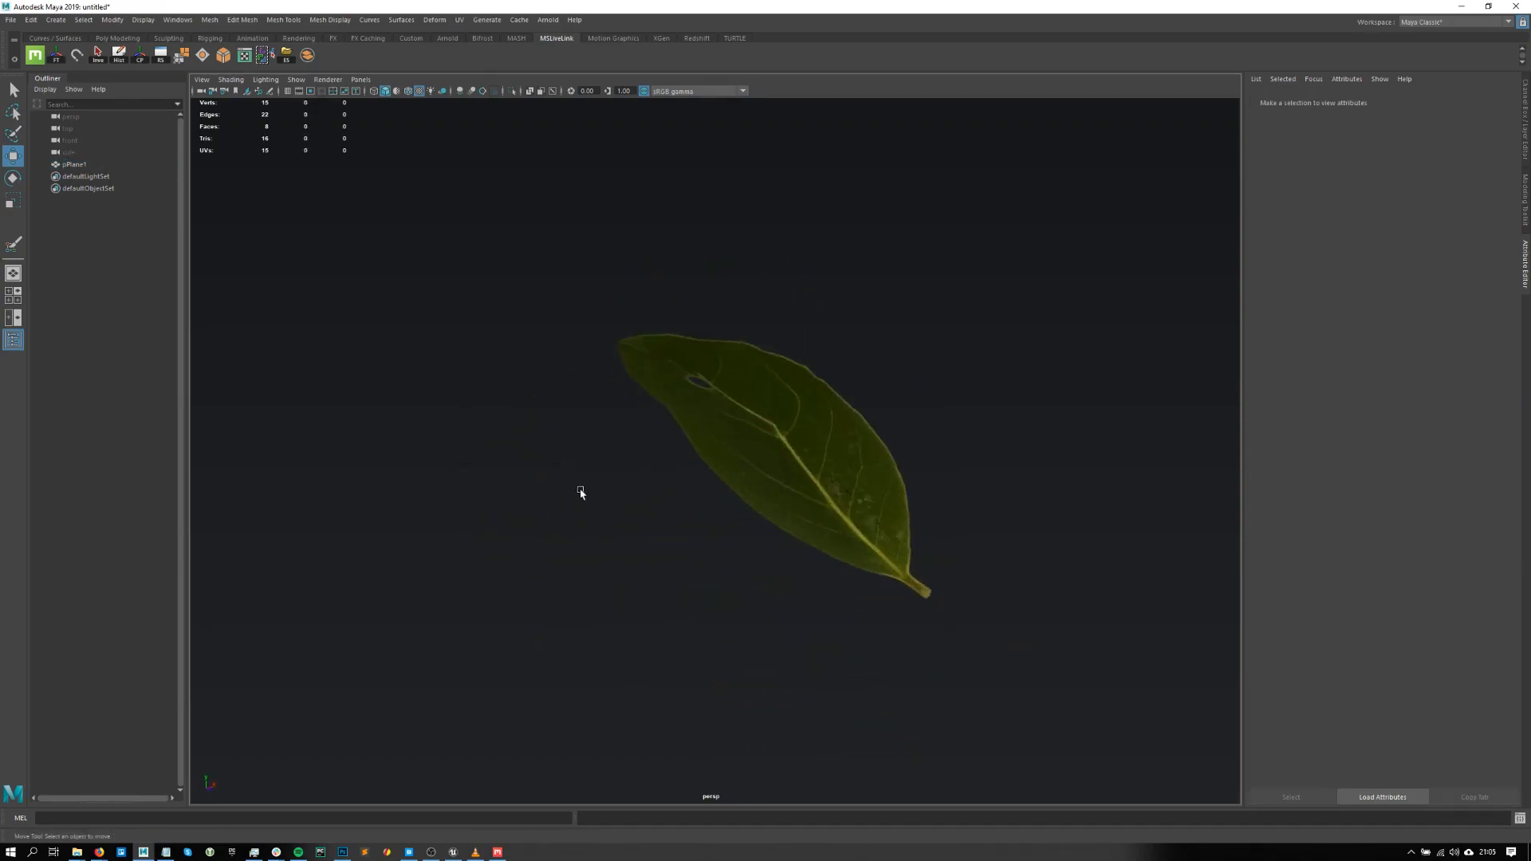
scroll(807, 461, "up", 5)
left_click_drag(711, 484, 697, 476, "alt")
scroll(697, 478, "up", 2)
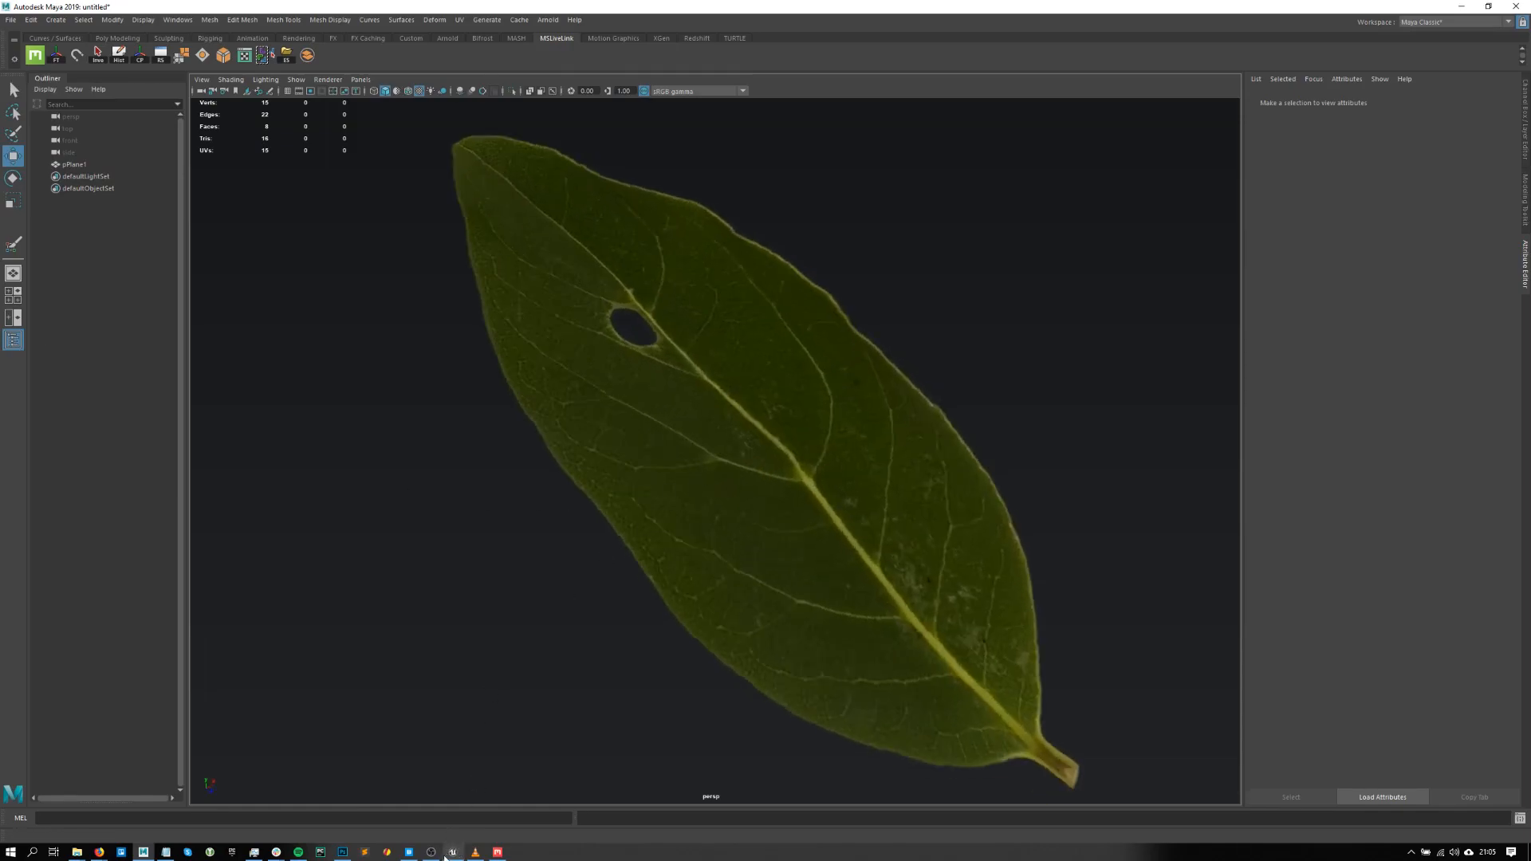
- Switch to Quixel Bridge, leave the downloaded atlas list and search the whole library for "imperfection"
left_click(409, 852)
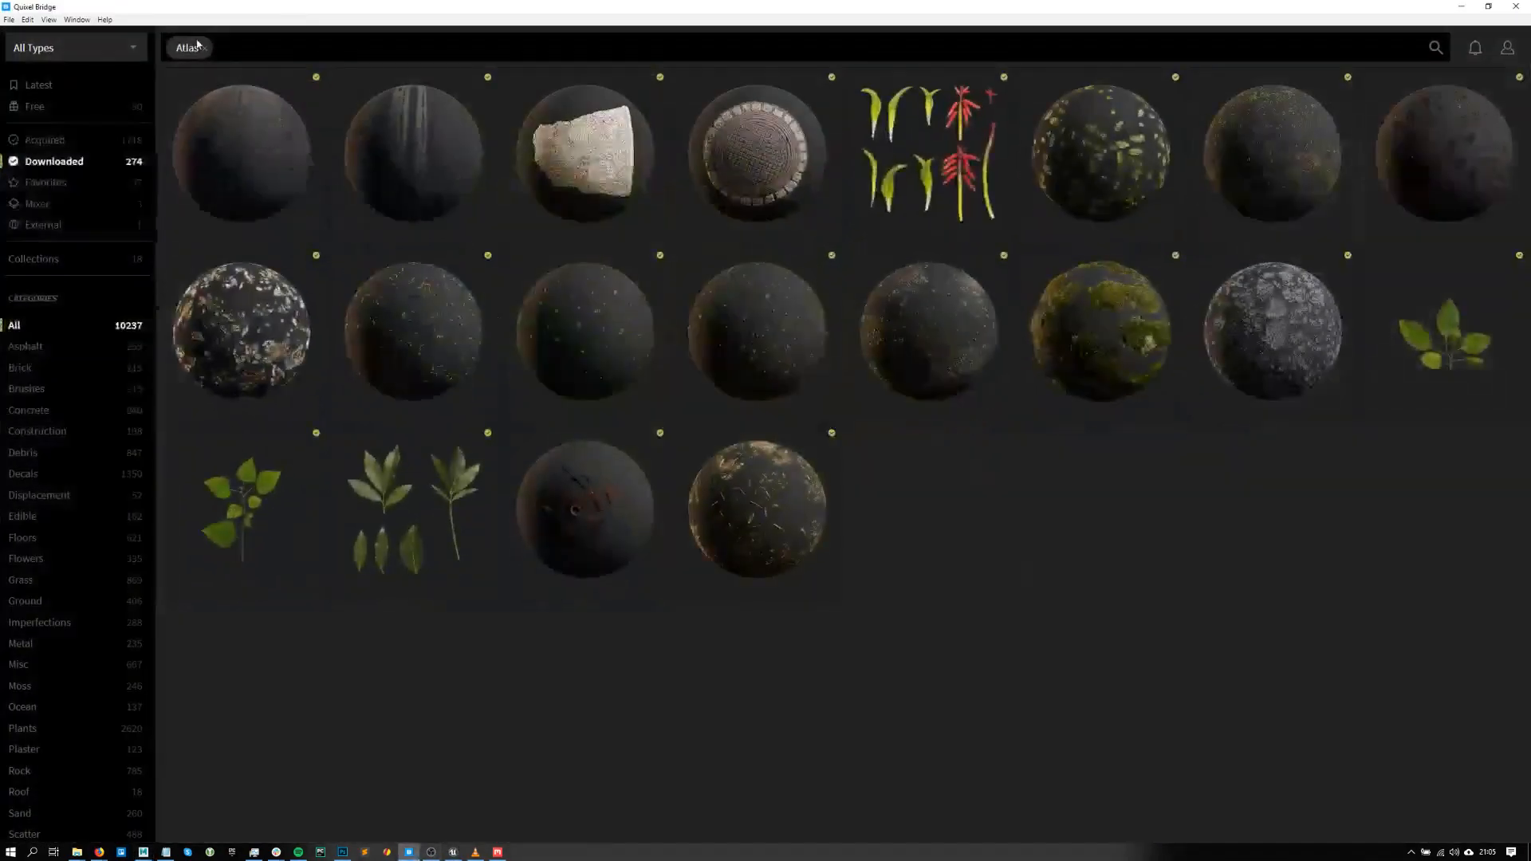
left_click(49, 91)
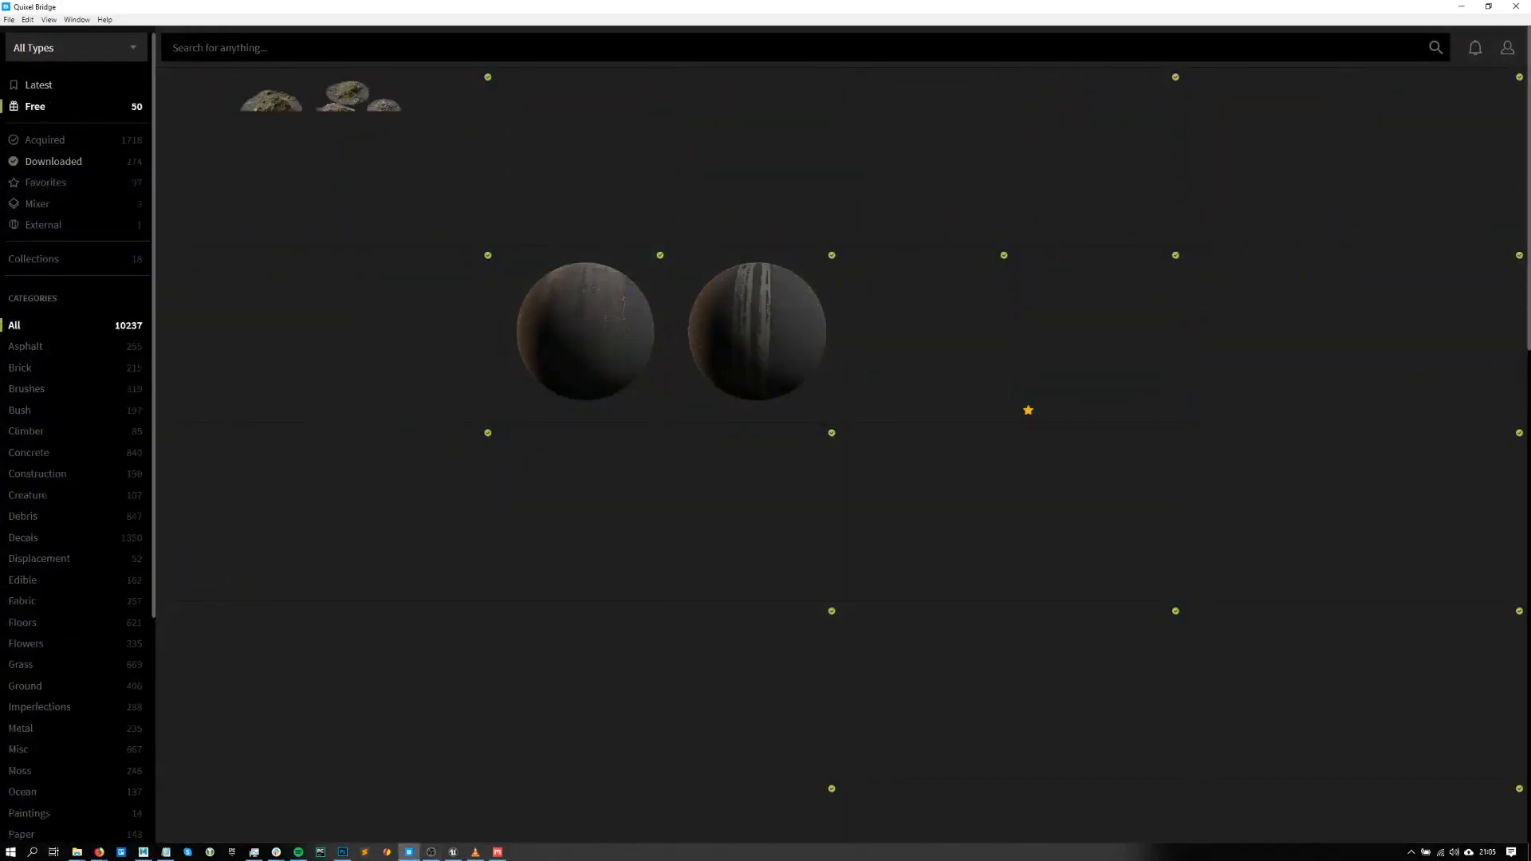
left_click(256, 54)
type("imperfection")
key("Return")
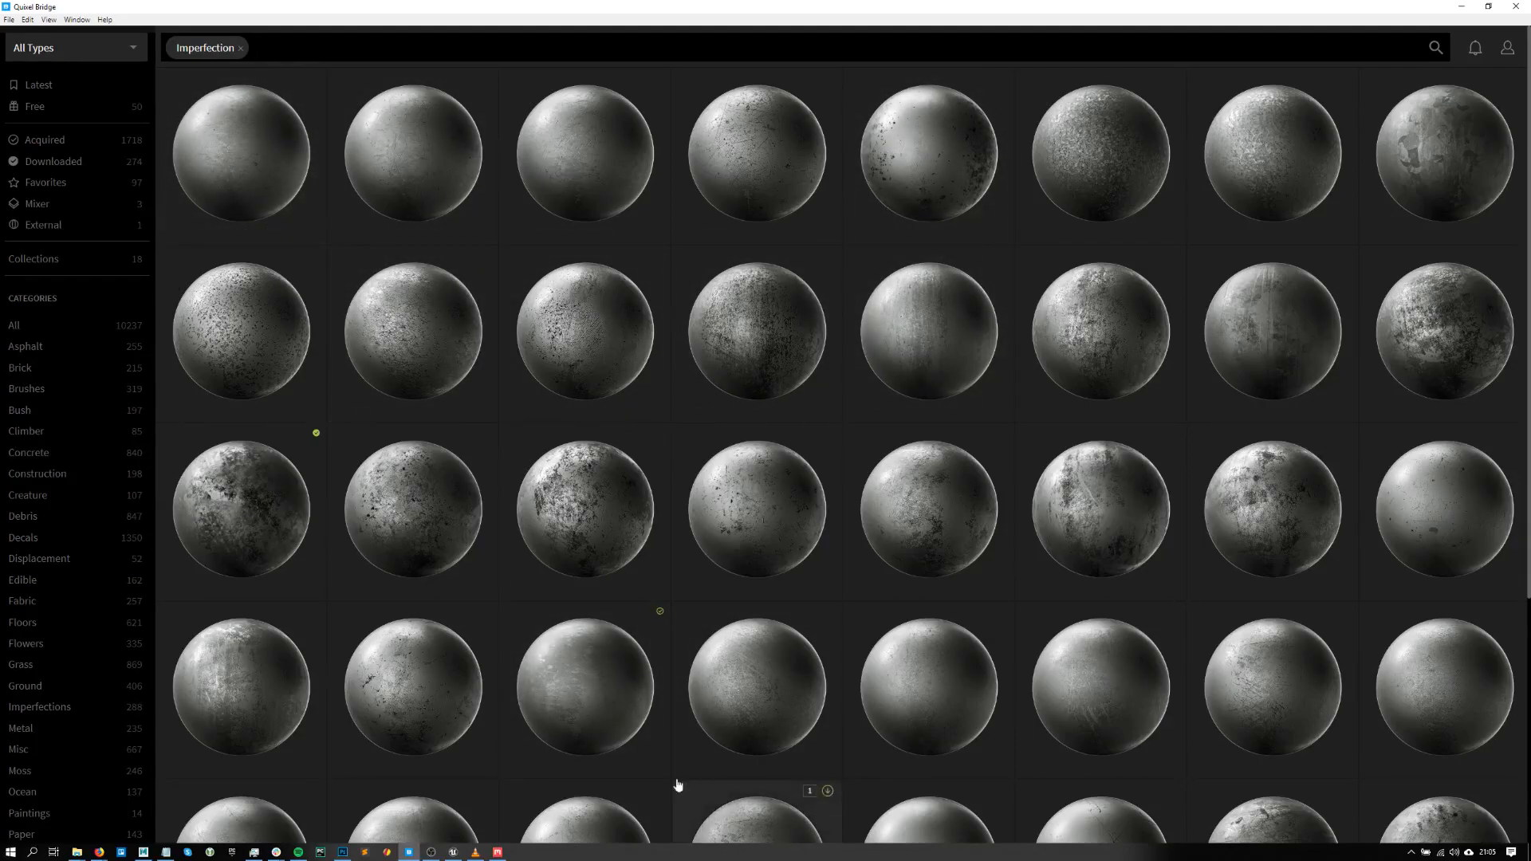
- Open the downloaded Grunge imperfection's folder and display its 8K roughness image
left_click(293, 436)
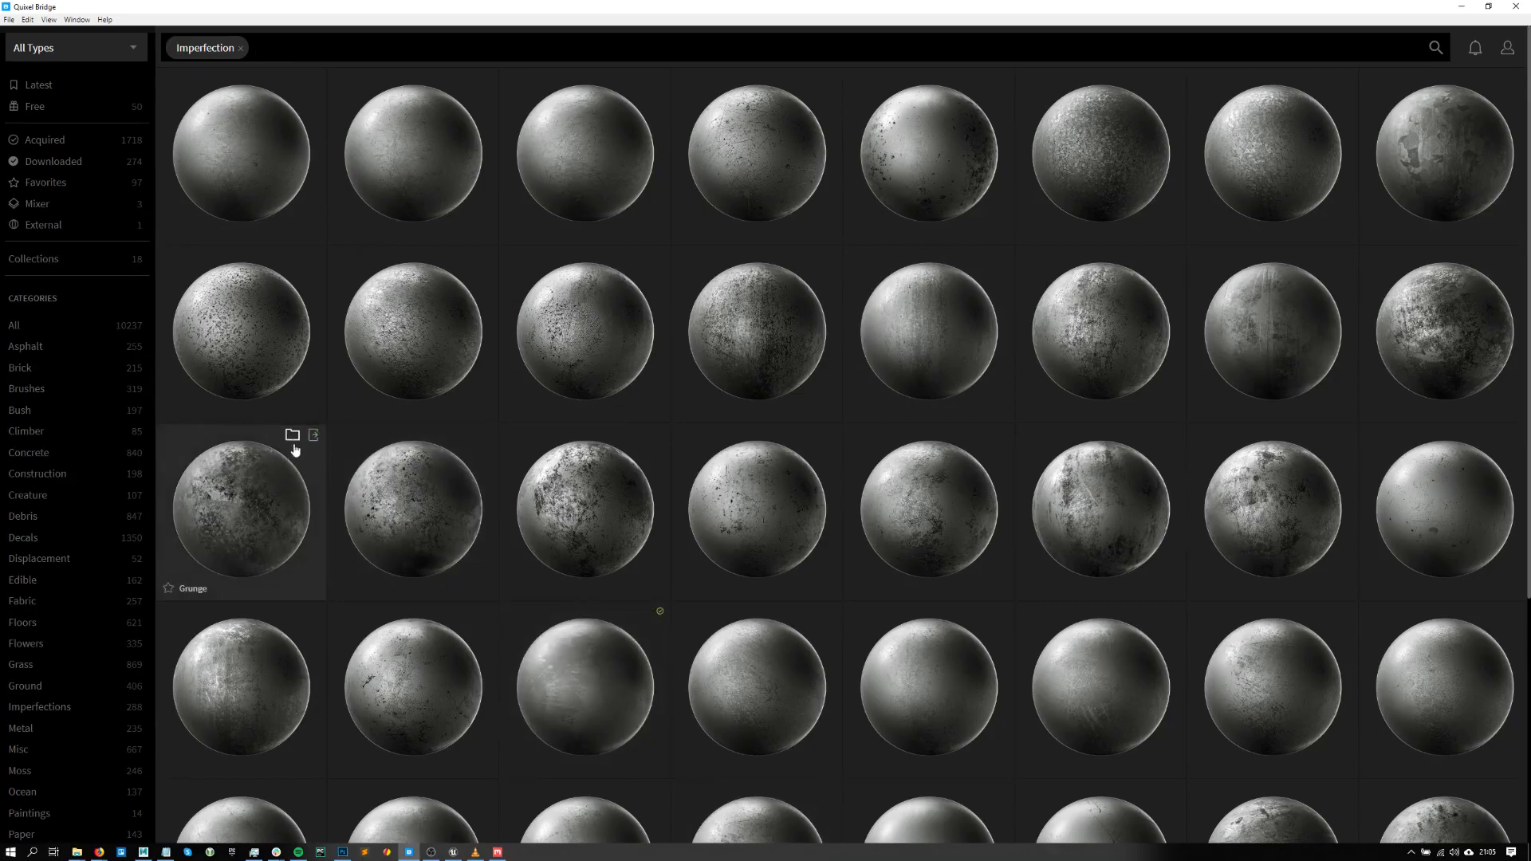
mouse_move(83, 857)
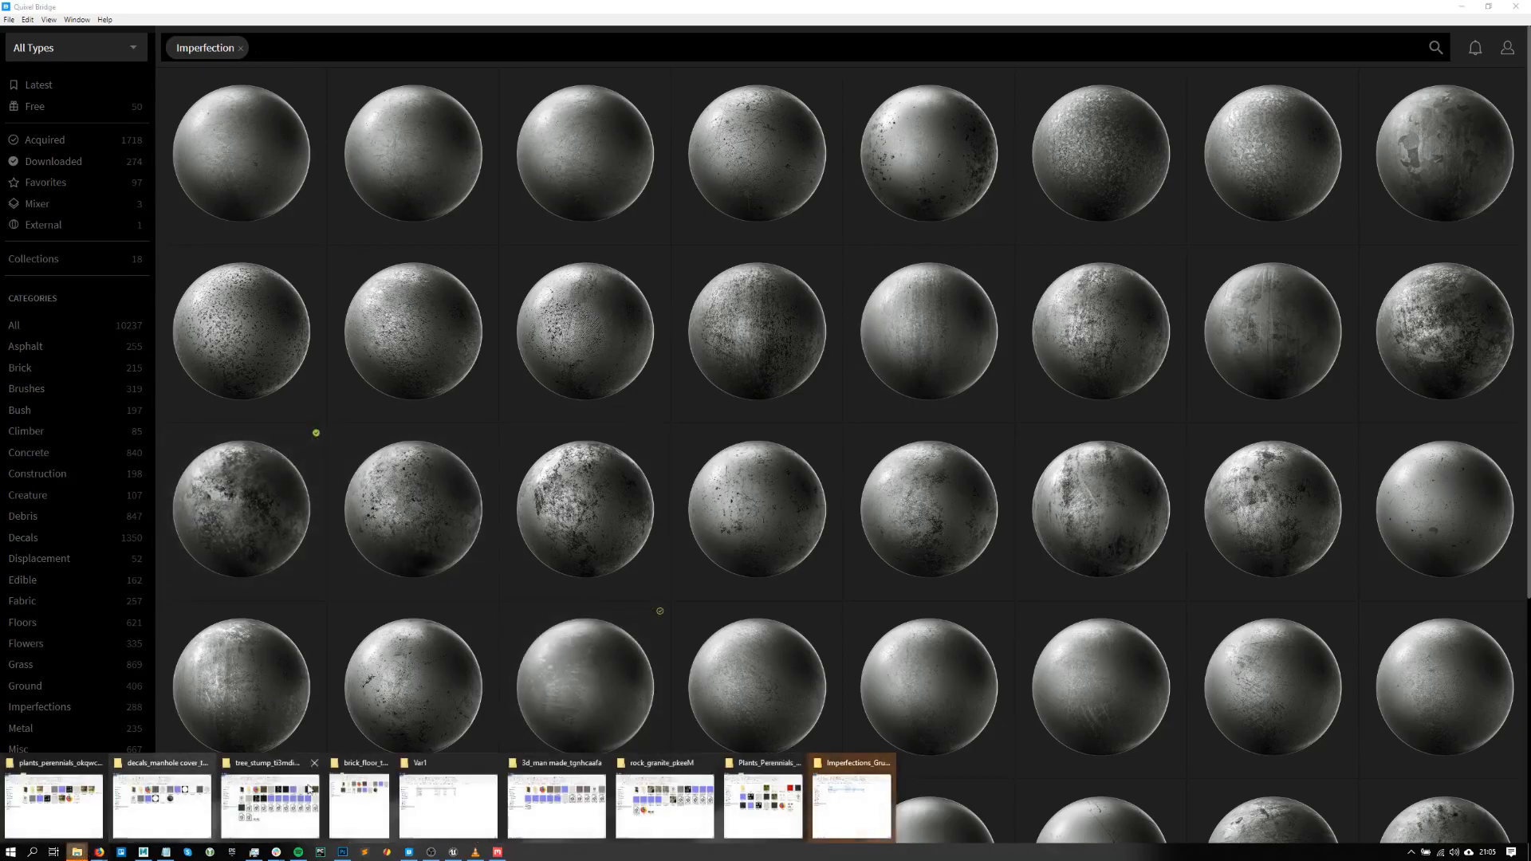
left_click(852, 799)
double_click(596, 317)
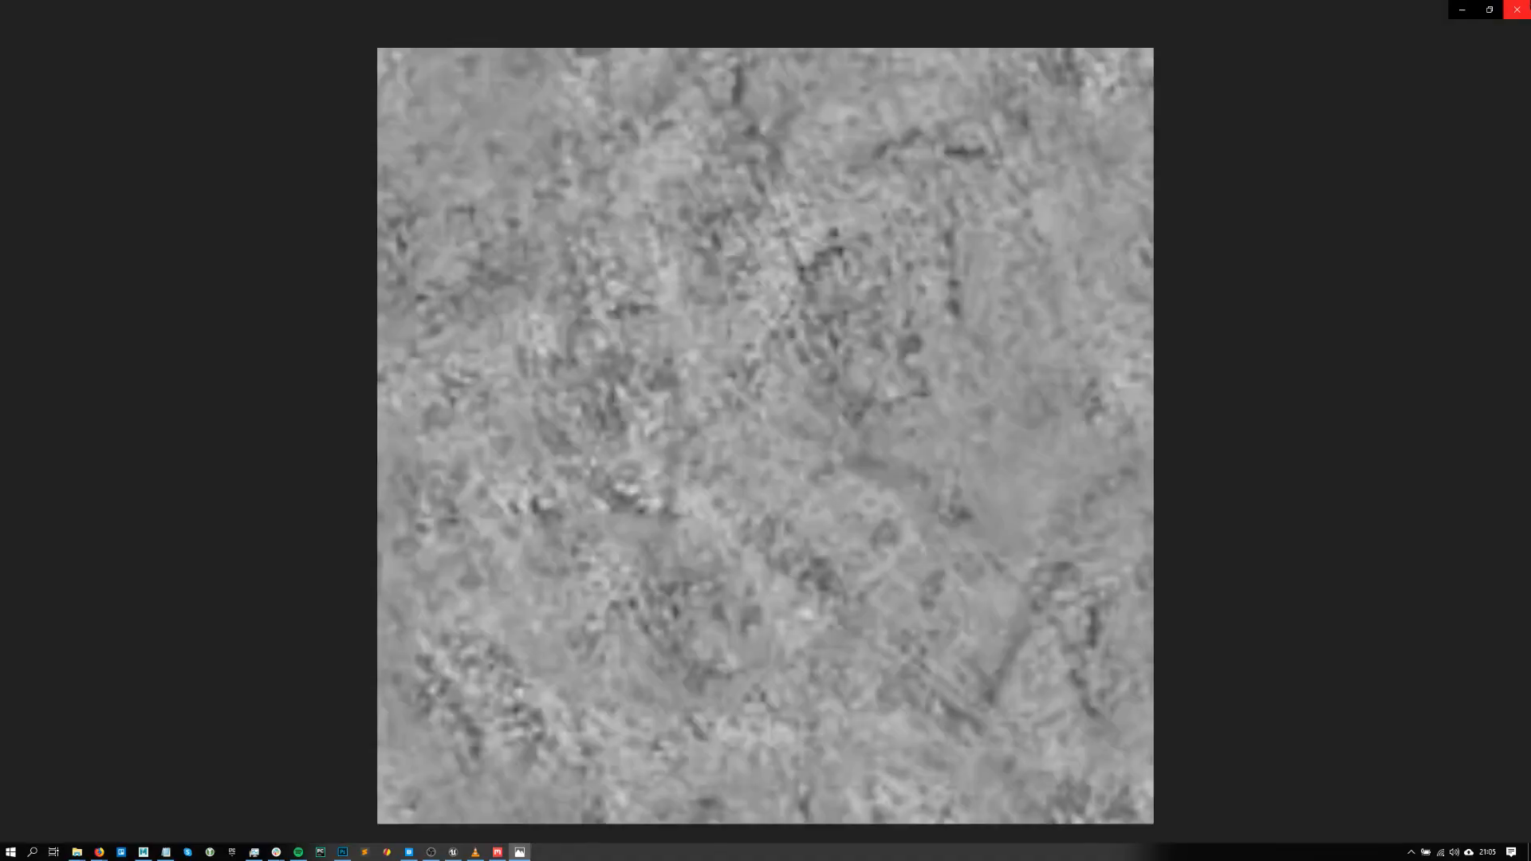
- Examine the roughness map's surface detail up close and as a whole, and close the image and its folder
scroll(724, 356, "up", 3, "ctrl")
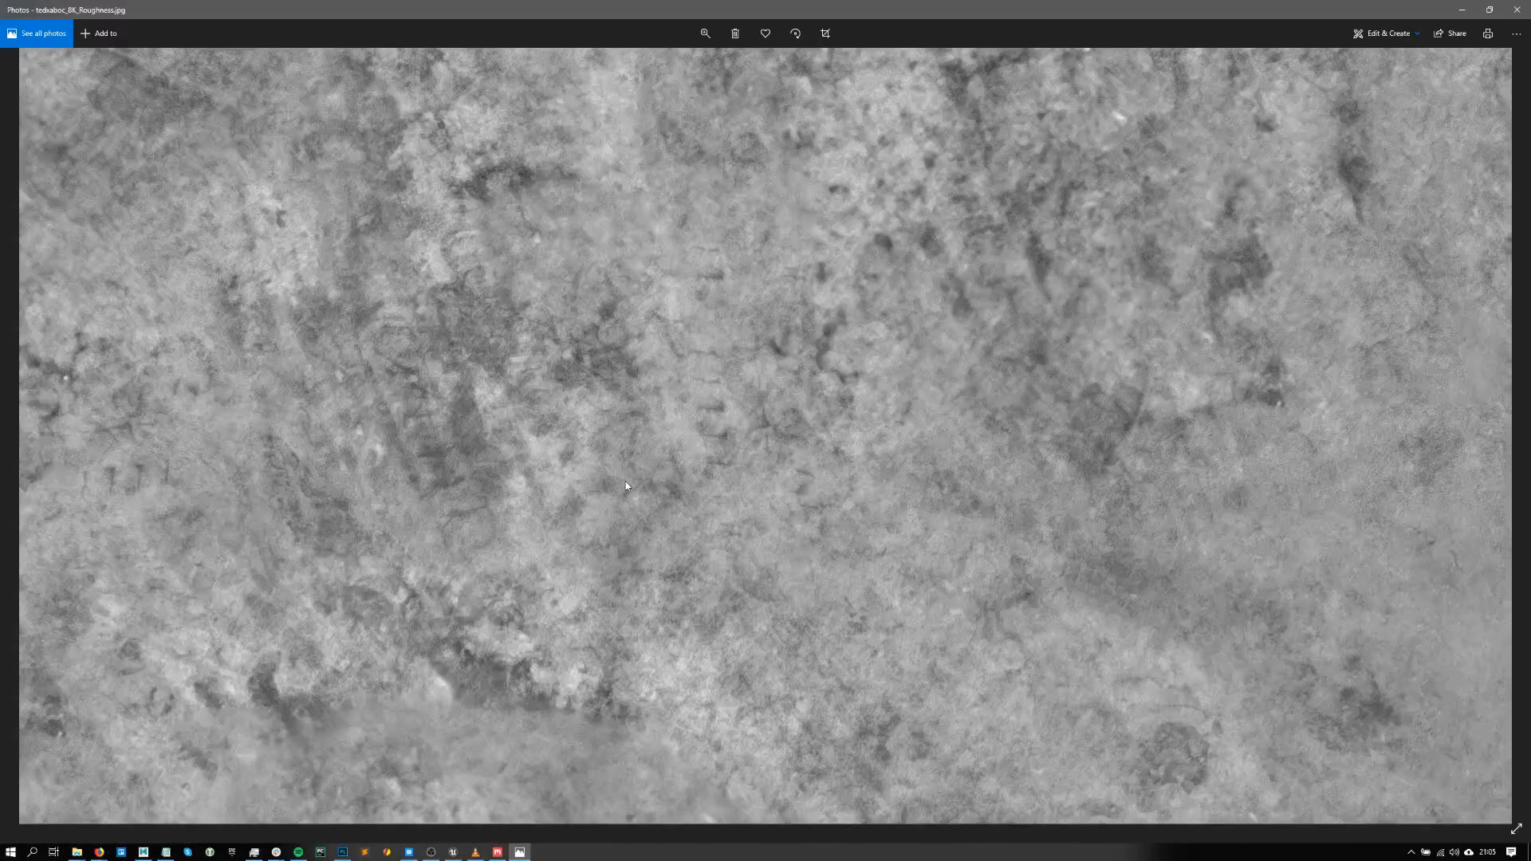
scroll(626, 481, "up", 2, "ctrl")
left_click_drag(673, 621, 730, 471)
left_click_drag(803, 378, 784, 486)
scroll(774, 490, "up", 2, "ctrl")
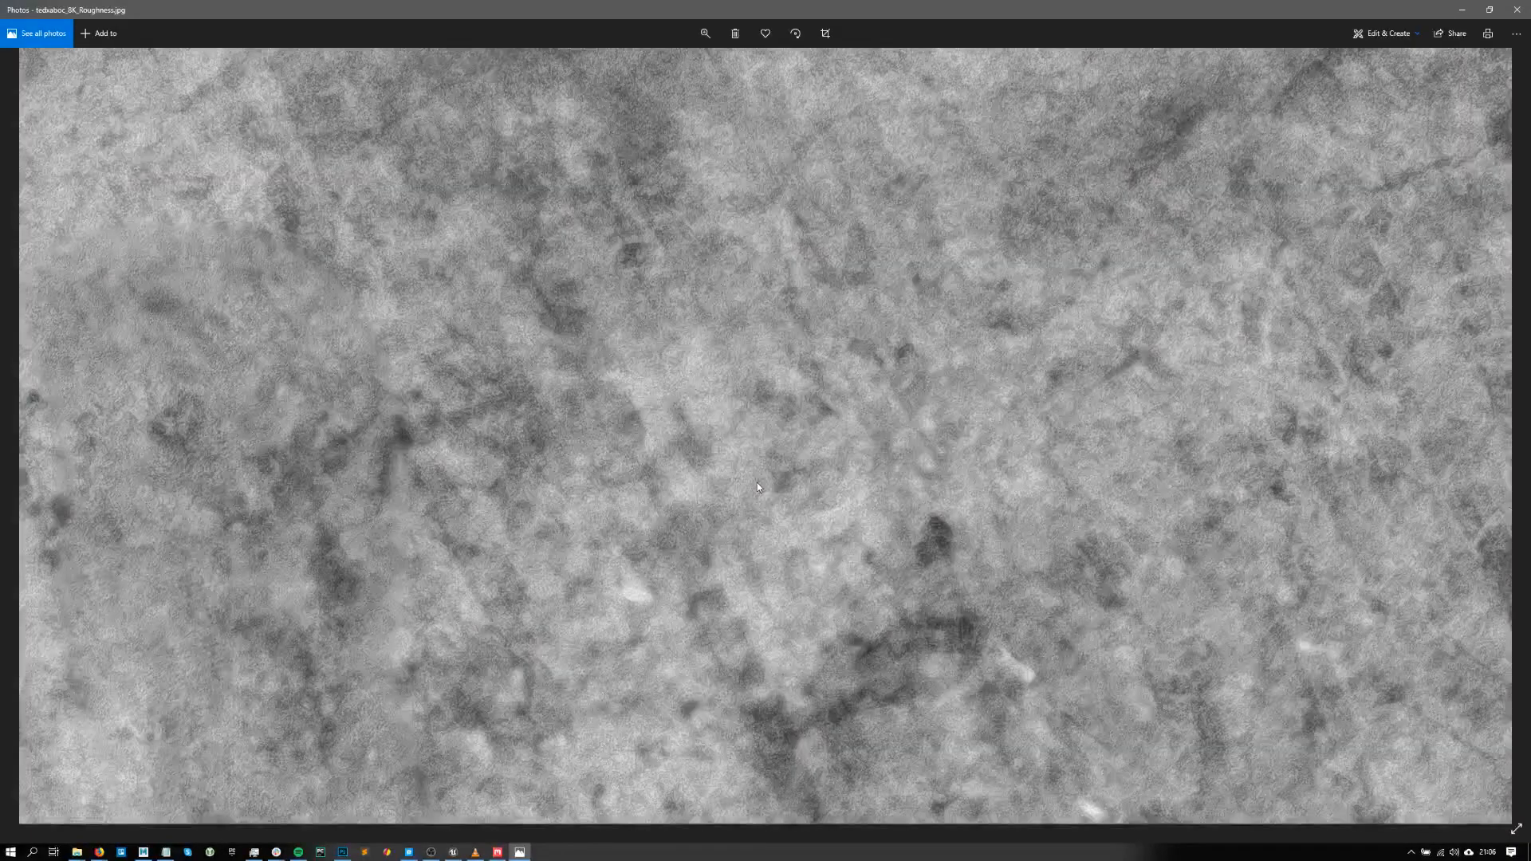
scroll(788, 401, "down", 7)
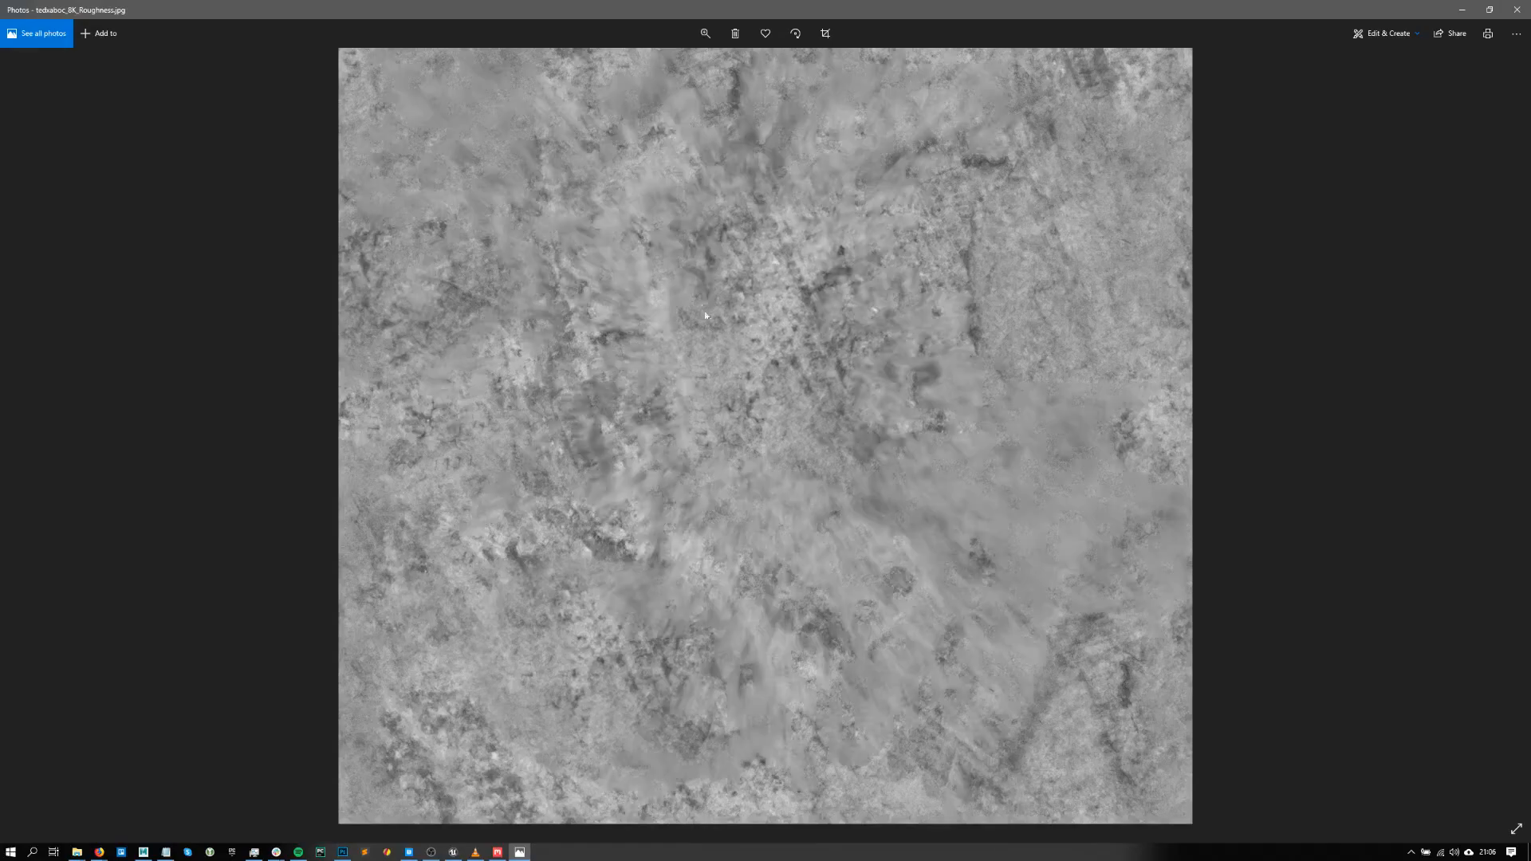
scroll(715, 412, "up", 3)
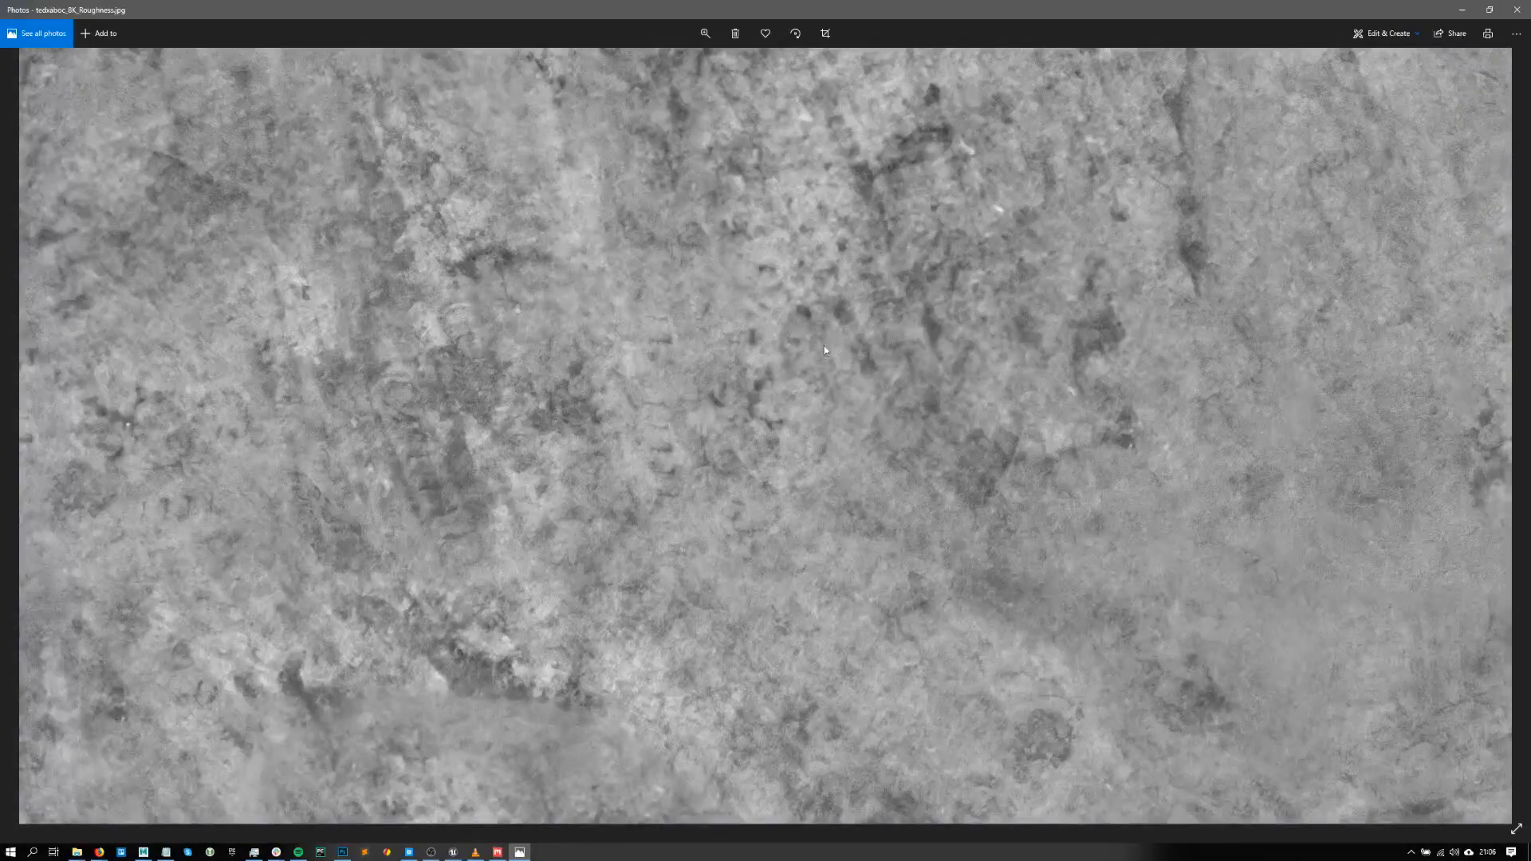
scroll(826, 338, "up", 2)
left_click_drag(876, 363, 724, 523)
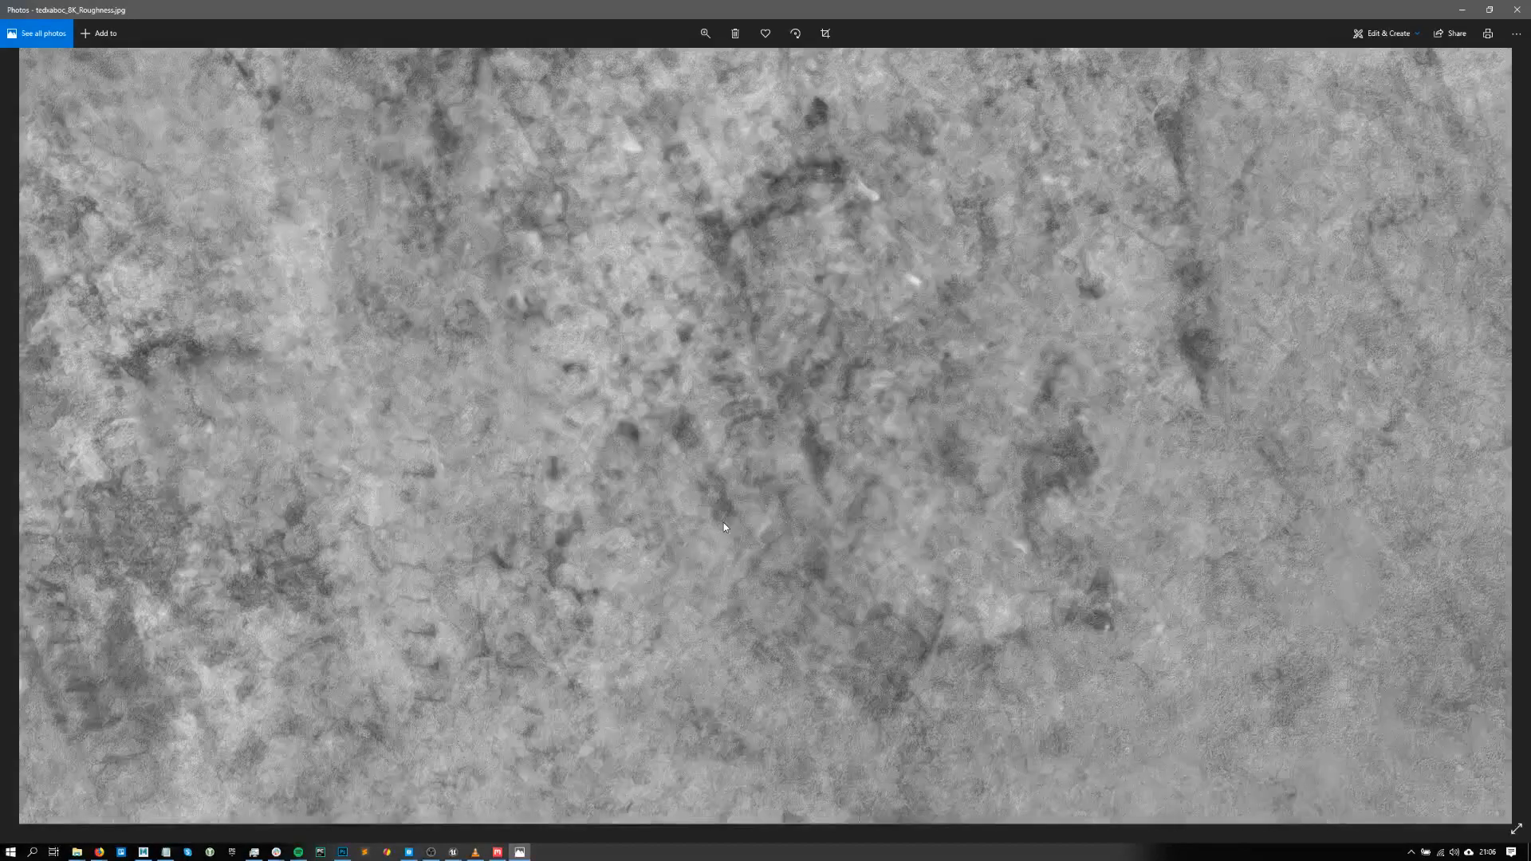
left_click(1520, 8)
left_click(927, 10)
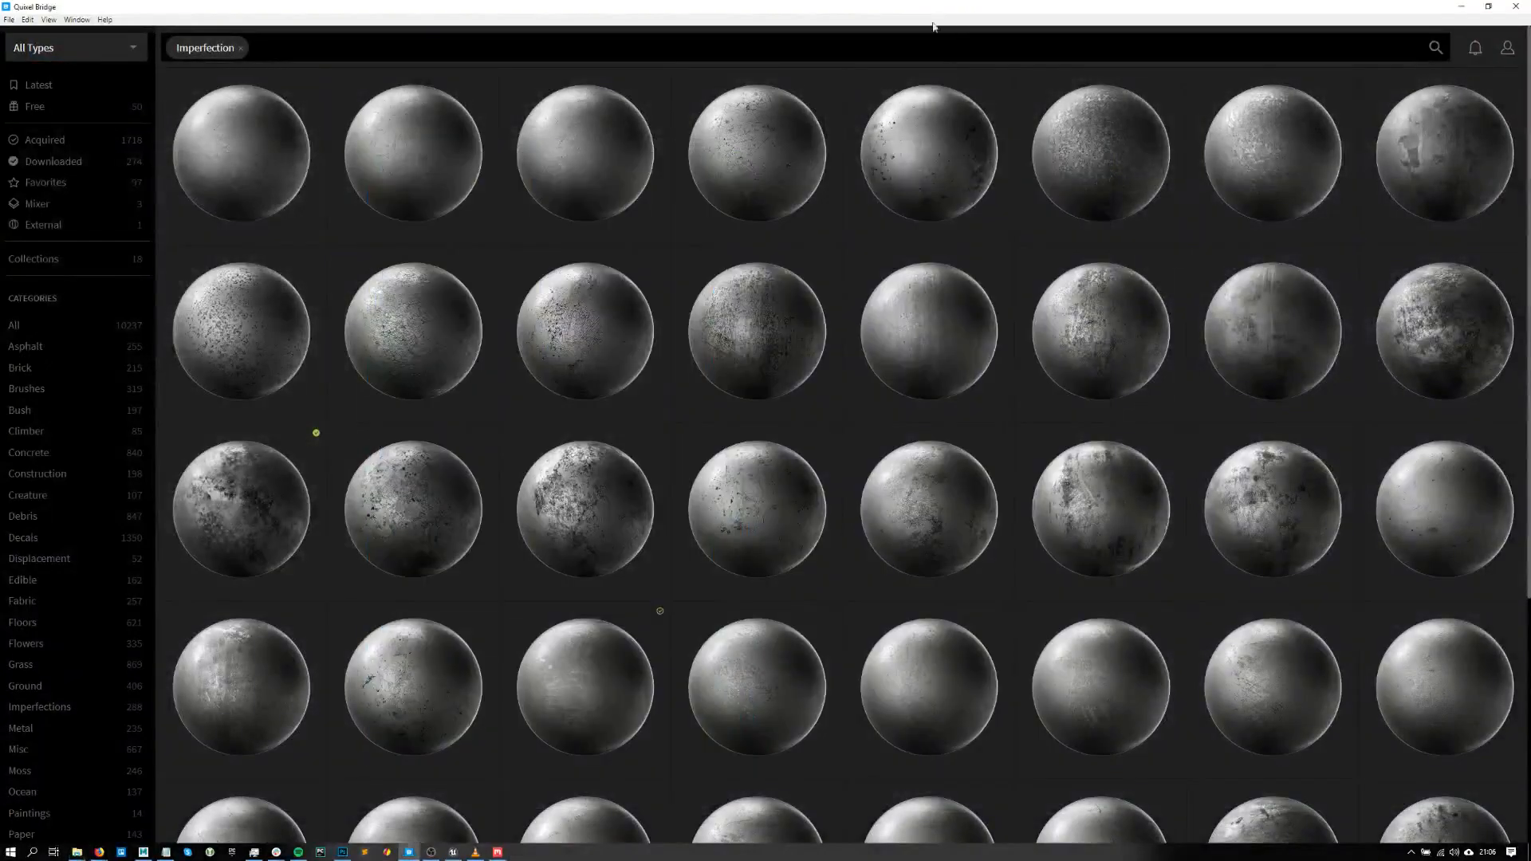
- Look through the imperfection assets in the Quixel Bridge library
scroll(943, 368, "down", 4)
scroll(960, 564, "down", 5)
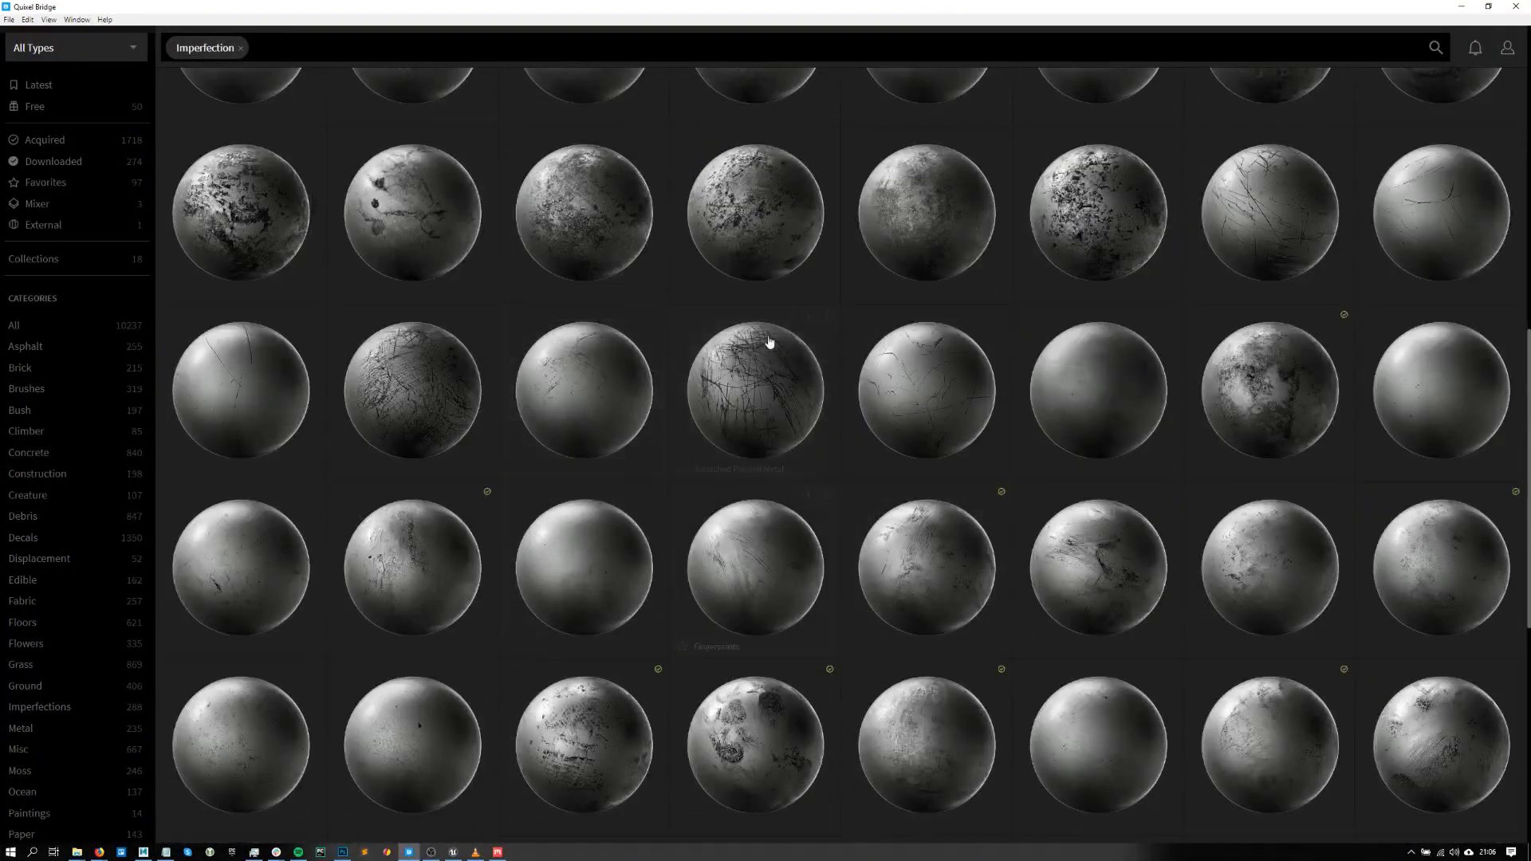
scroll(722, 414, "down", 2)
scroll(735, 455, "down", 4)
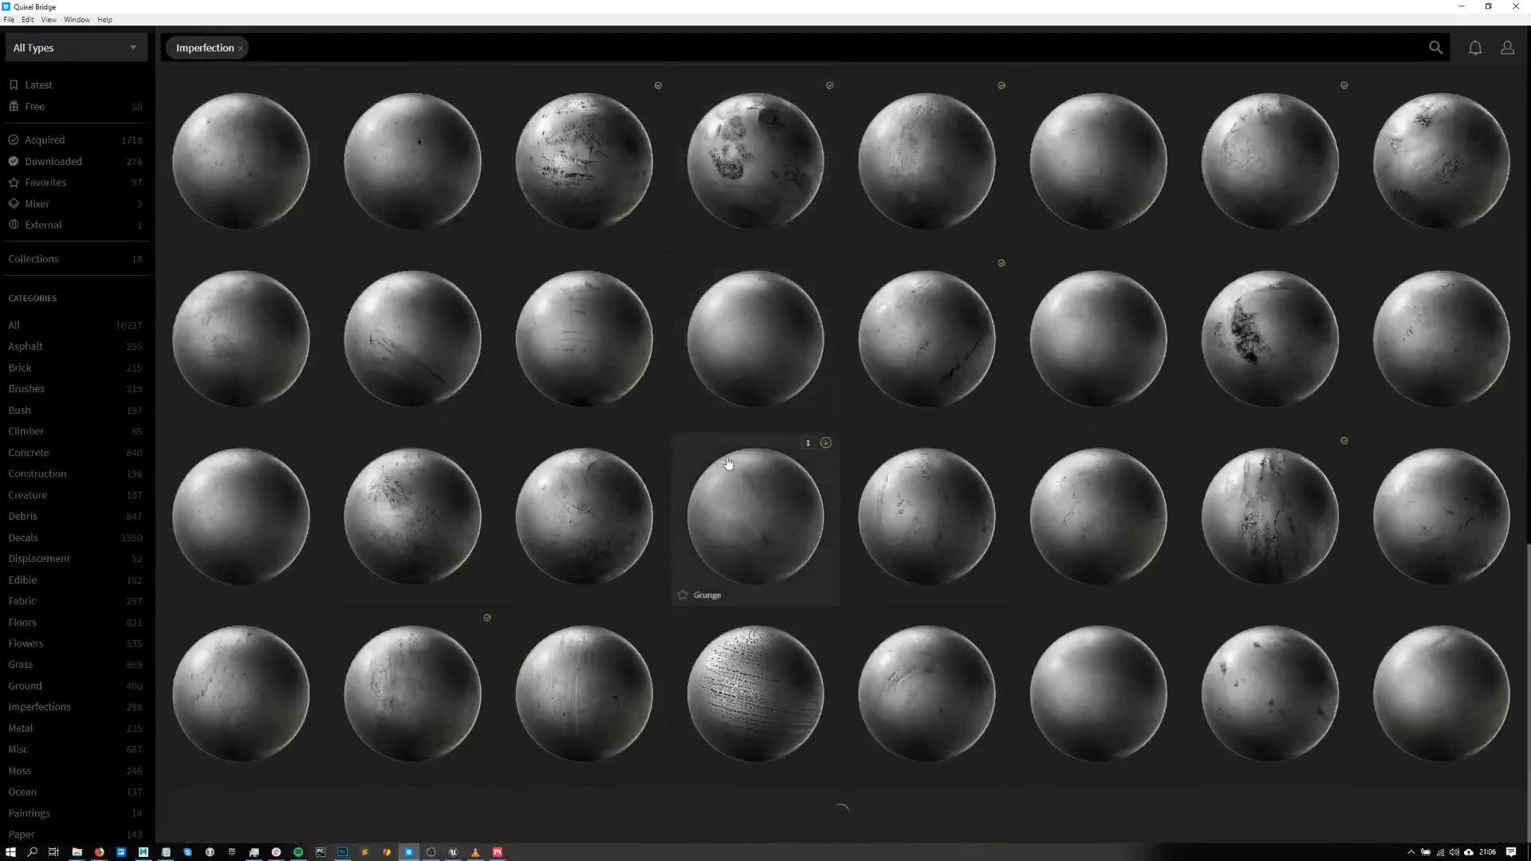
scroll(590, 391, "down", 6)
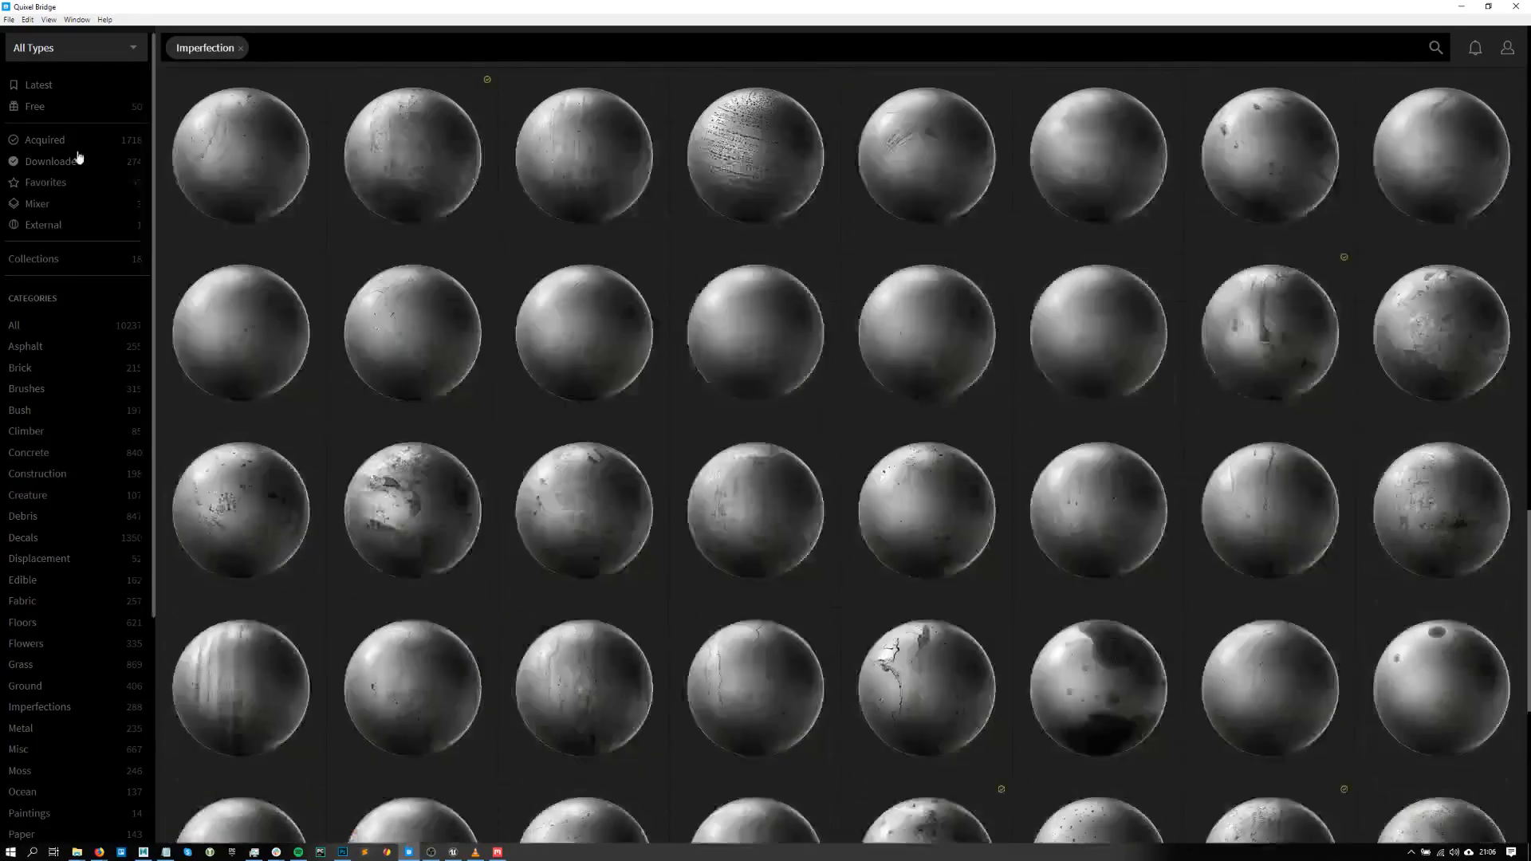
- Clear the imperfection filter, search the library for "brush" and look through the brush assets
left_click(240, 47)
type("brush*")
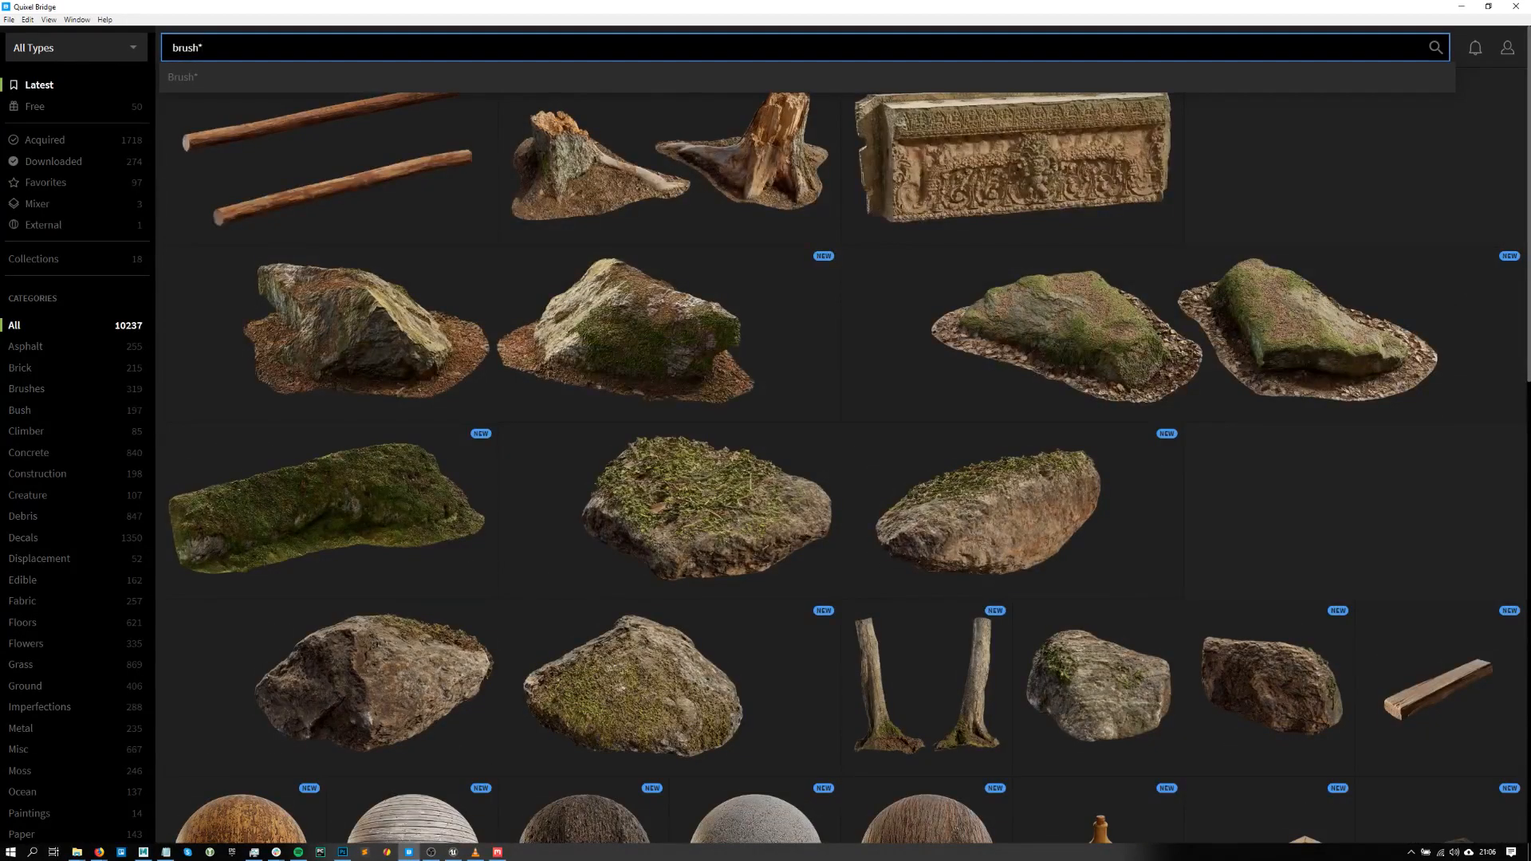
key("Return")
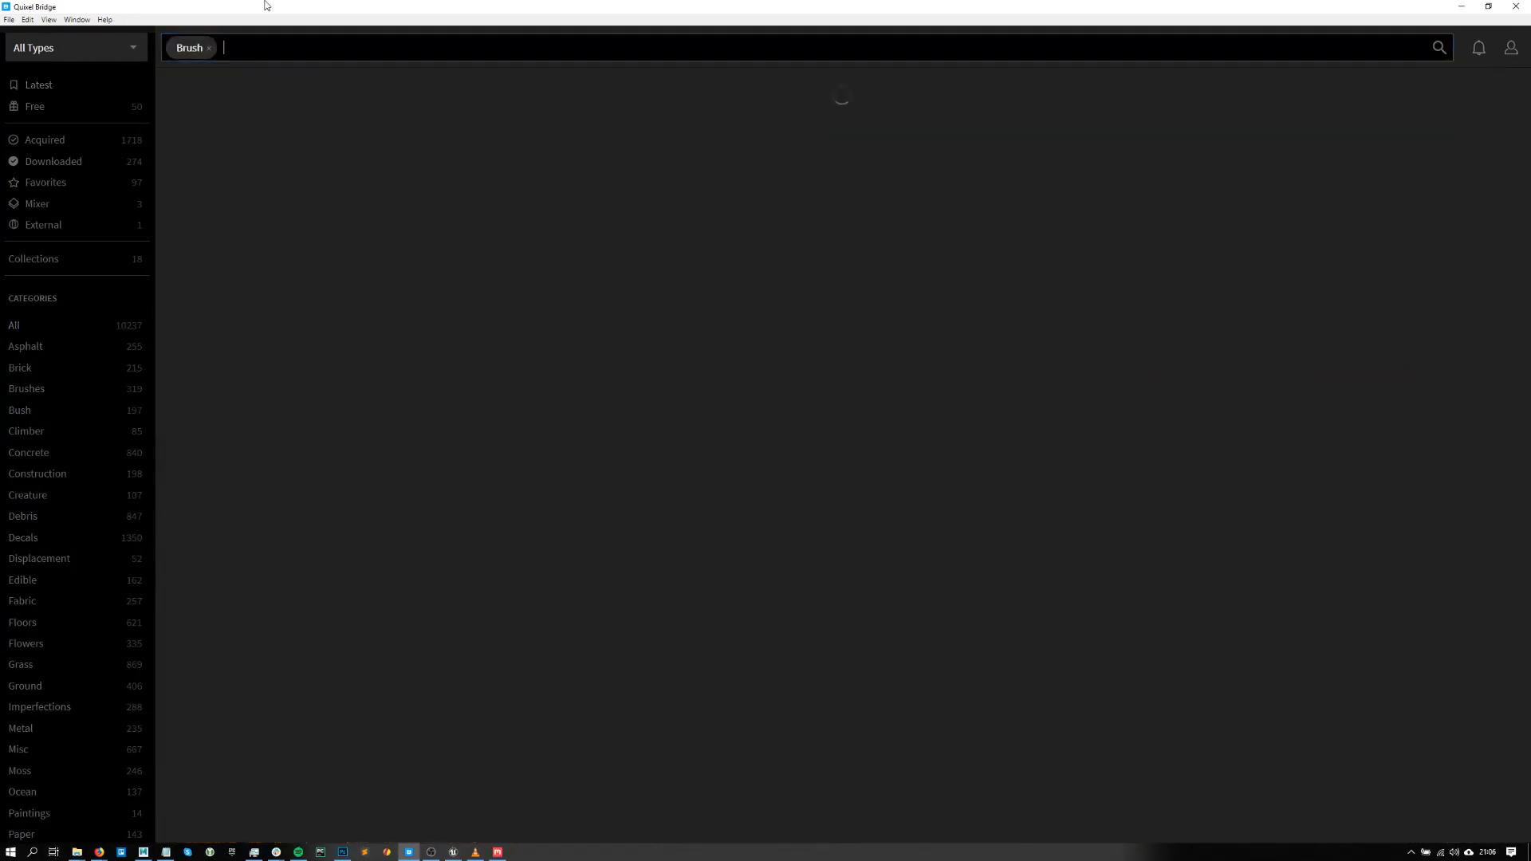
key("alt+Tab")
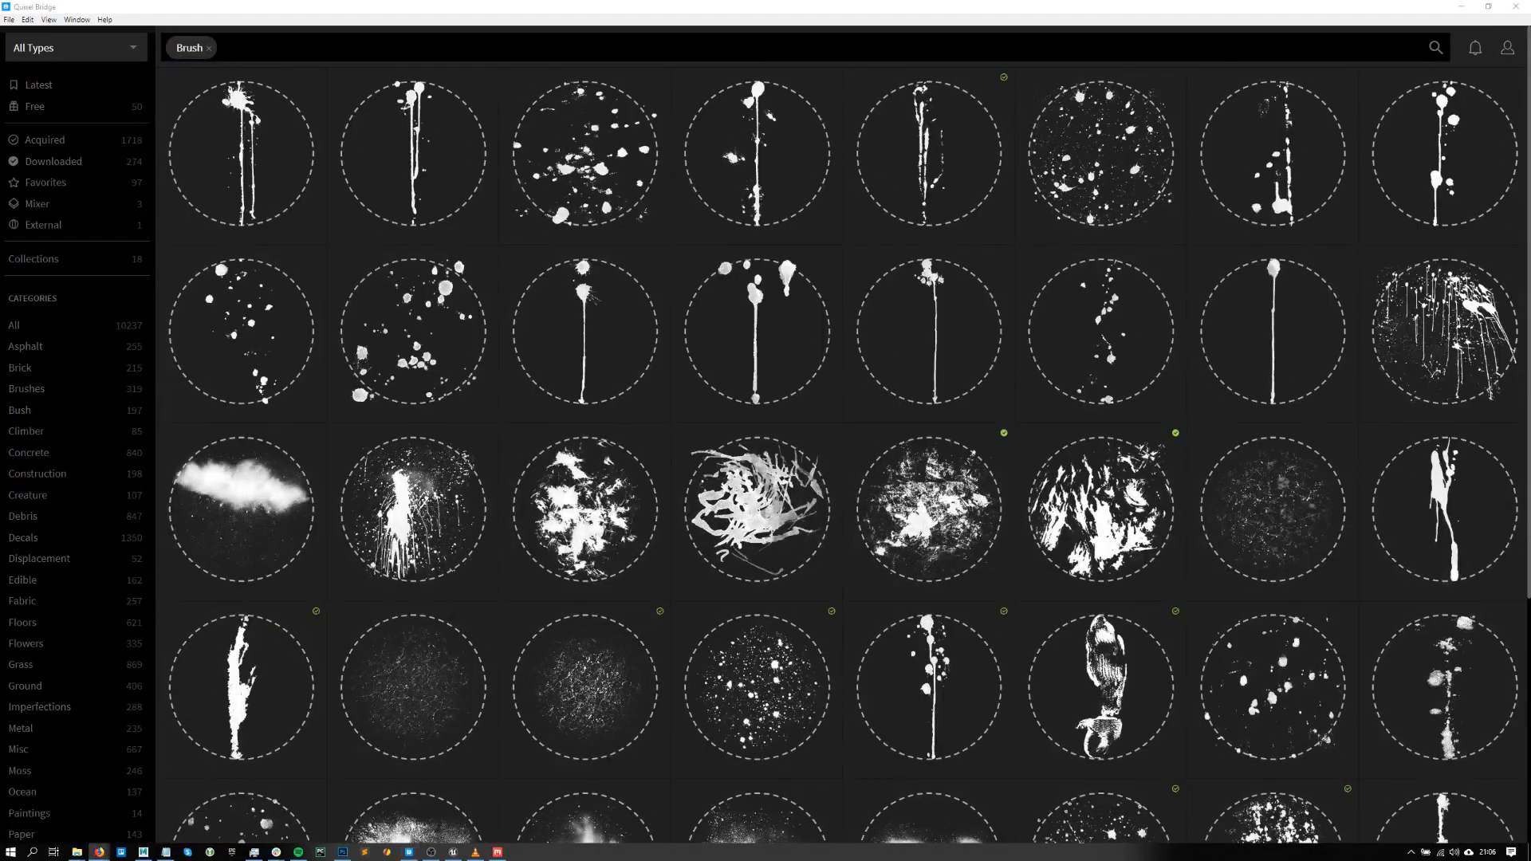
scroll(585, 511, "down", 4)
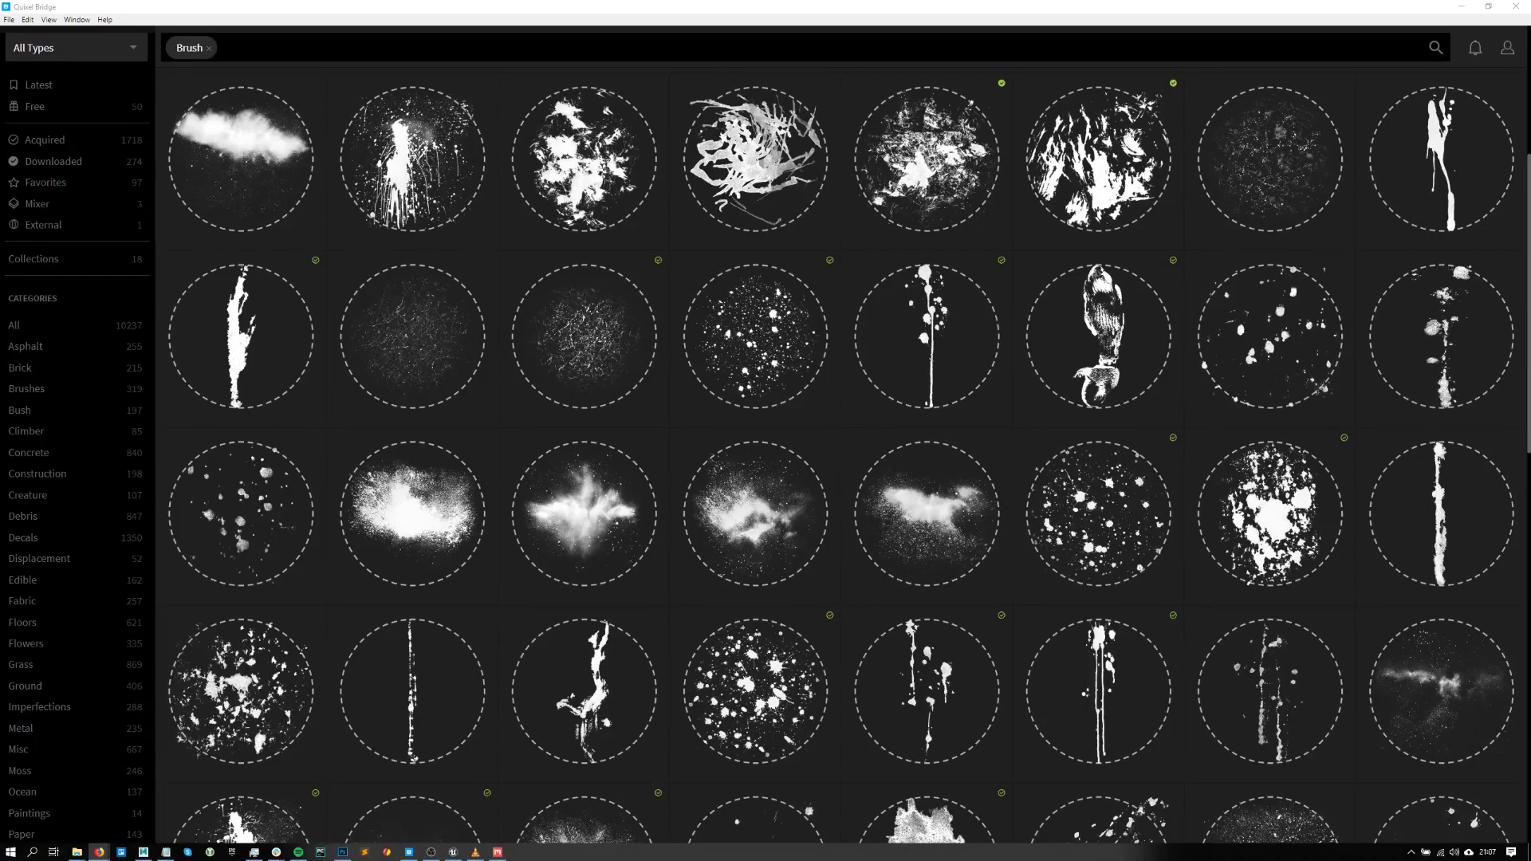
- Switch to Quixel Mixer, maximize its window, delete the layer beneath the Cracked surface layer and select the Cracked layer
left_click(497, 852)
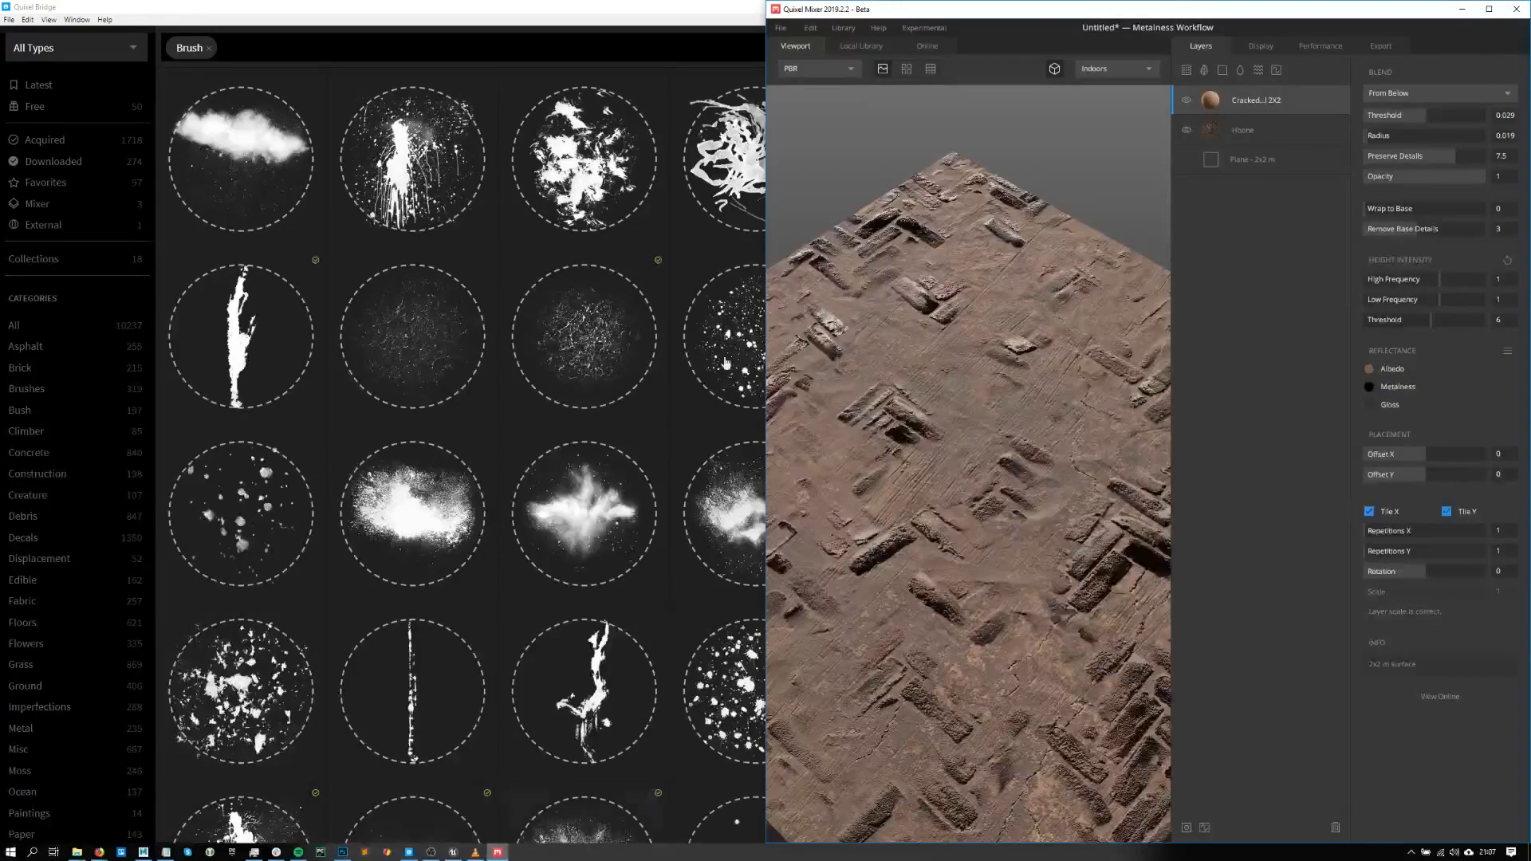
double_click(1076, 18)
scroll(827, 294, "up", 10)
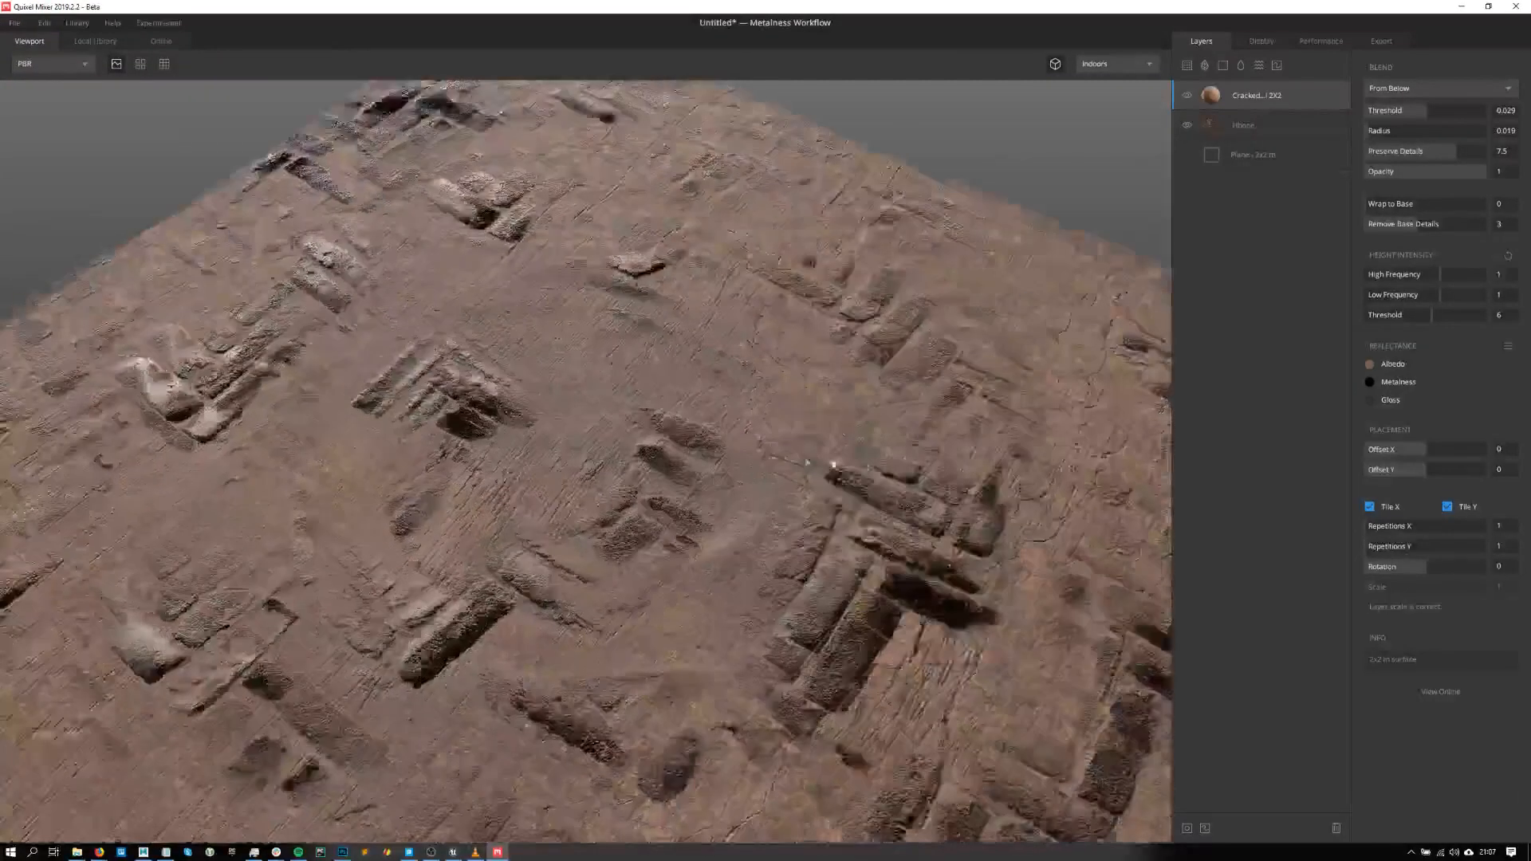
left_click(1253, 129)
key("Delete")
left_click(1247, 91)
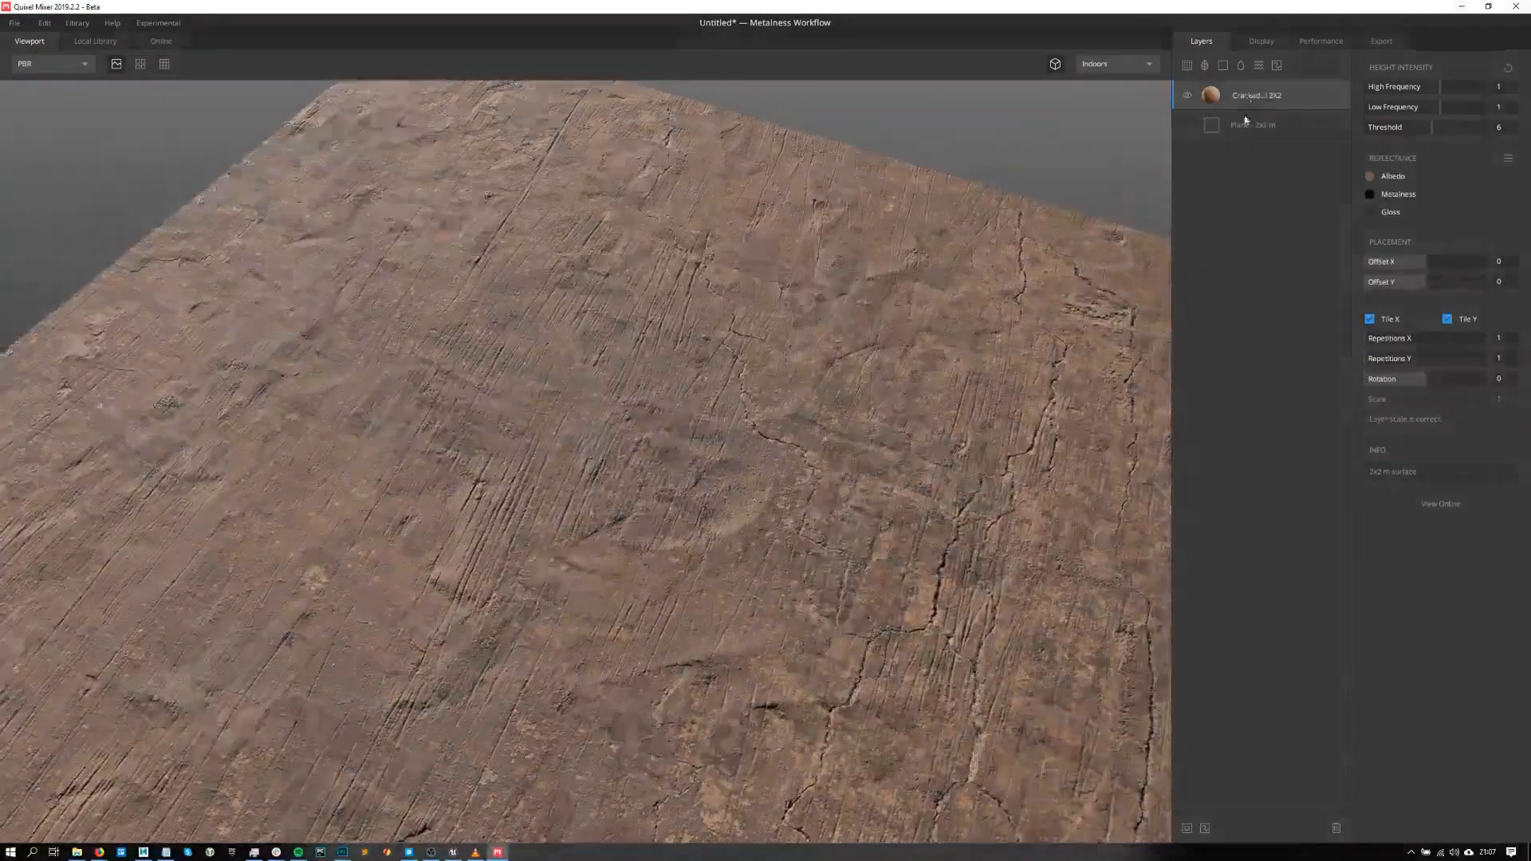
- Add a noise layer above the Cracked surface layer and set its frequency to 2
scroll(683, 434, "down", 8)
scroll(683, 434, "up", 4)
left_click_drag(688, 434, 890, 422)
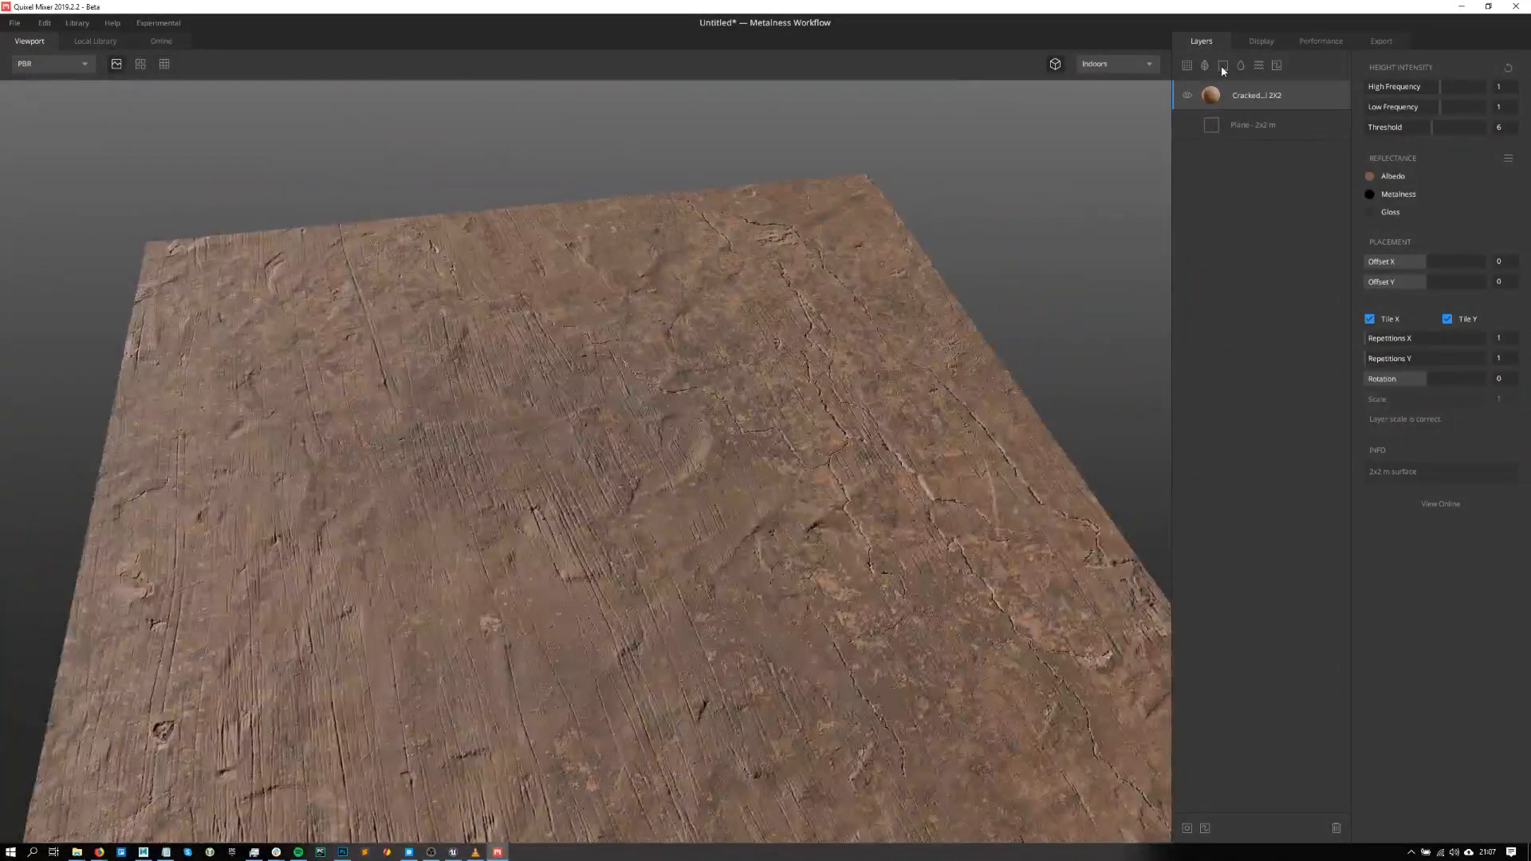
left_click(1259, 66)
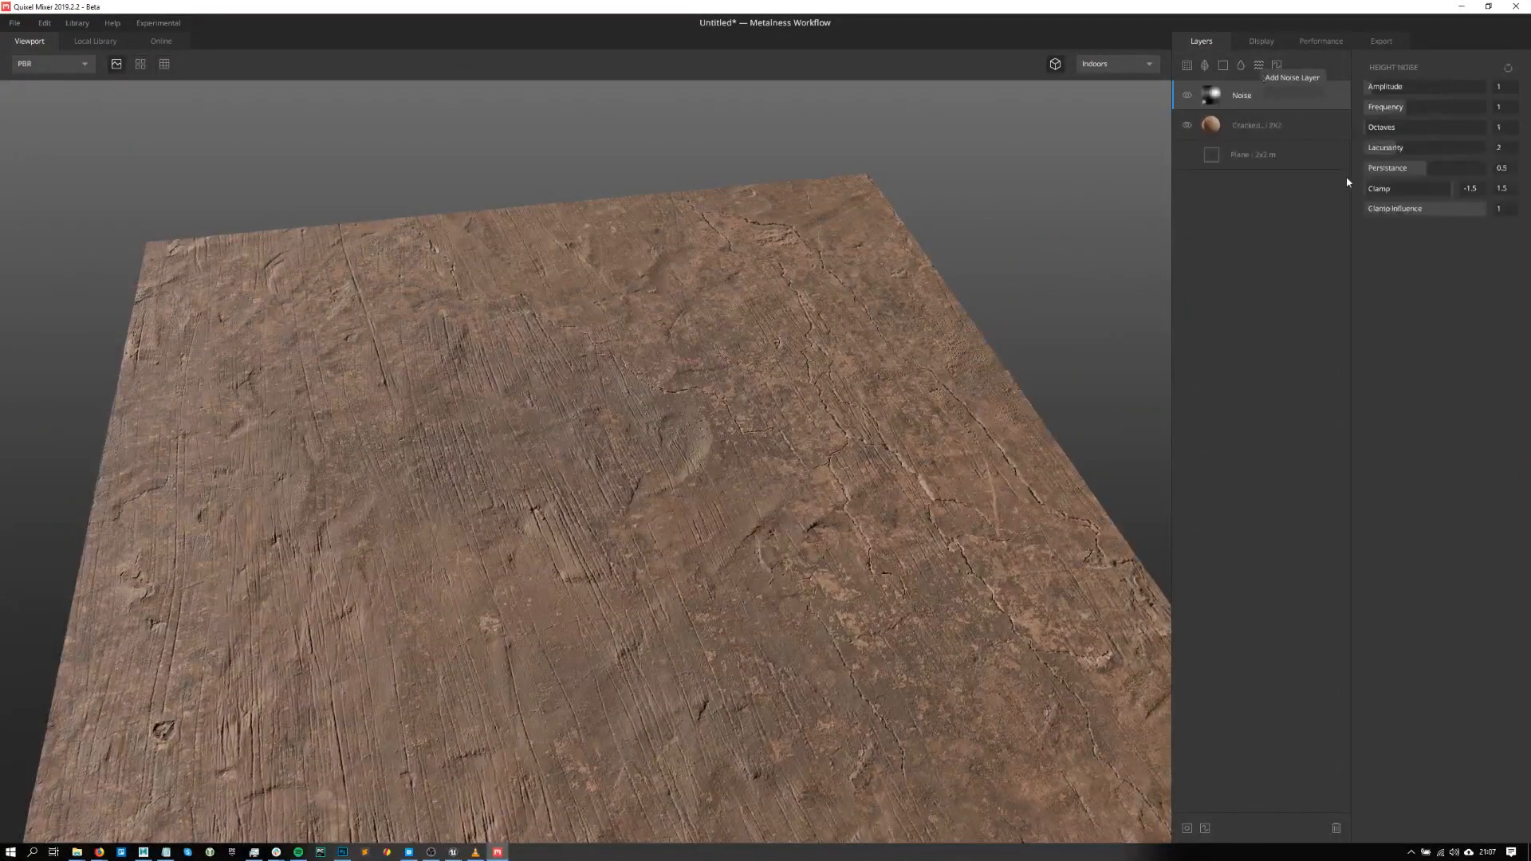
left_click_drag(1413, 102, 1504, 114)
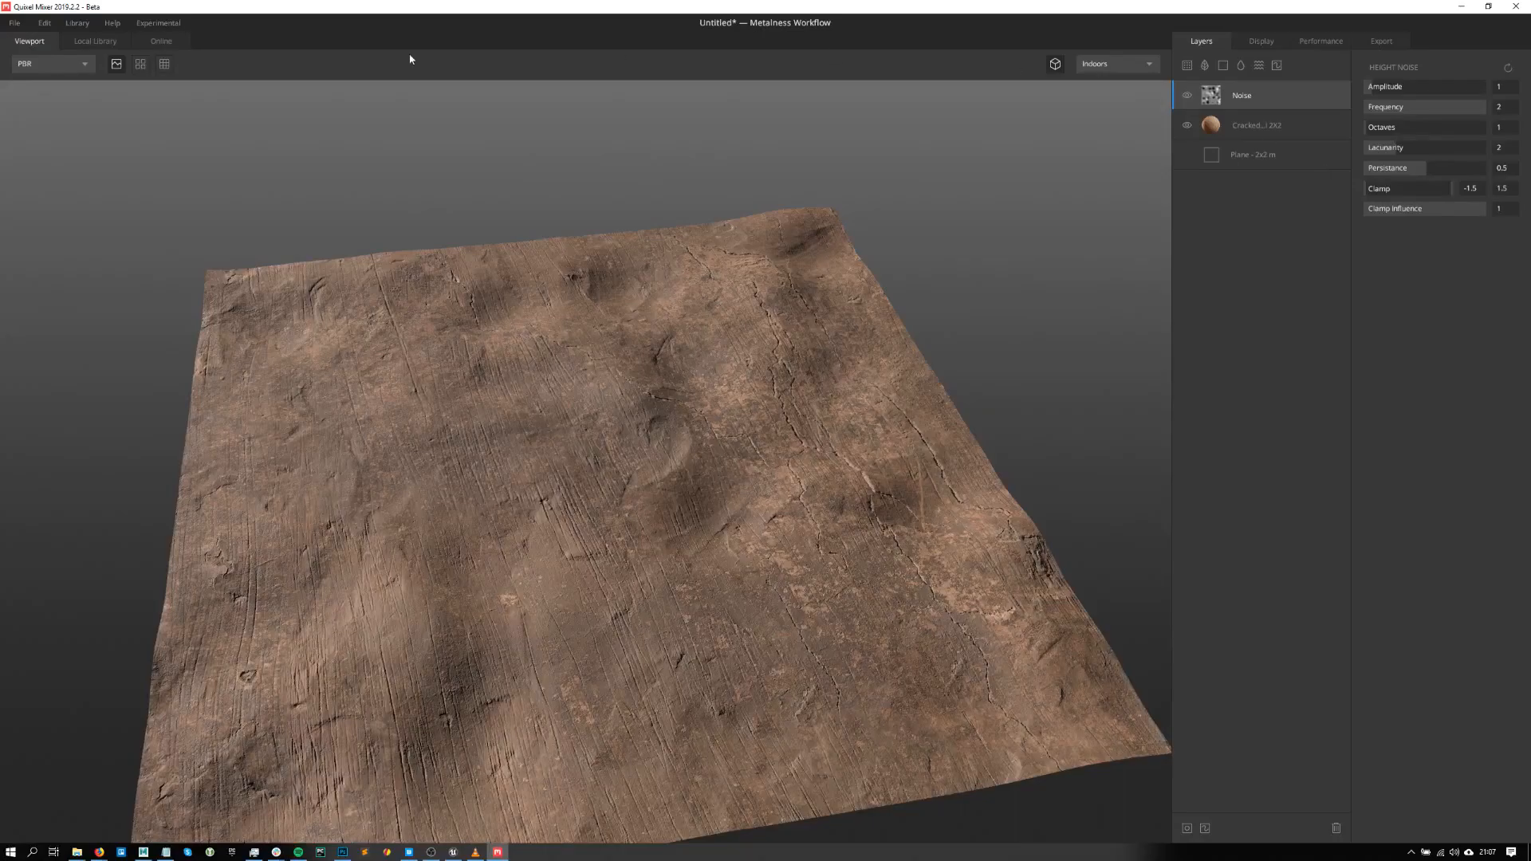
- Review the Export to Library settings without exporting, and switch to Quixel Bridge to view the Mixer assets
left_click(15, 23)
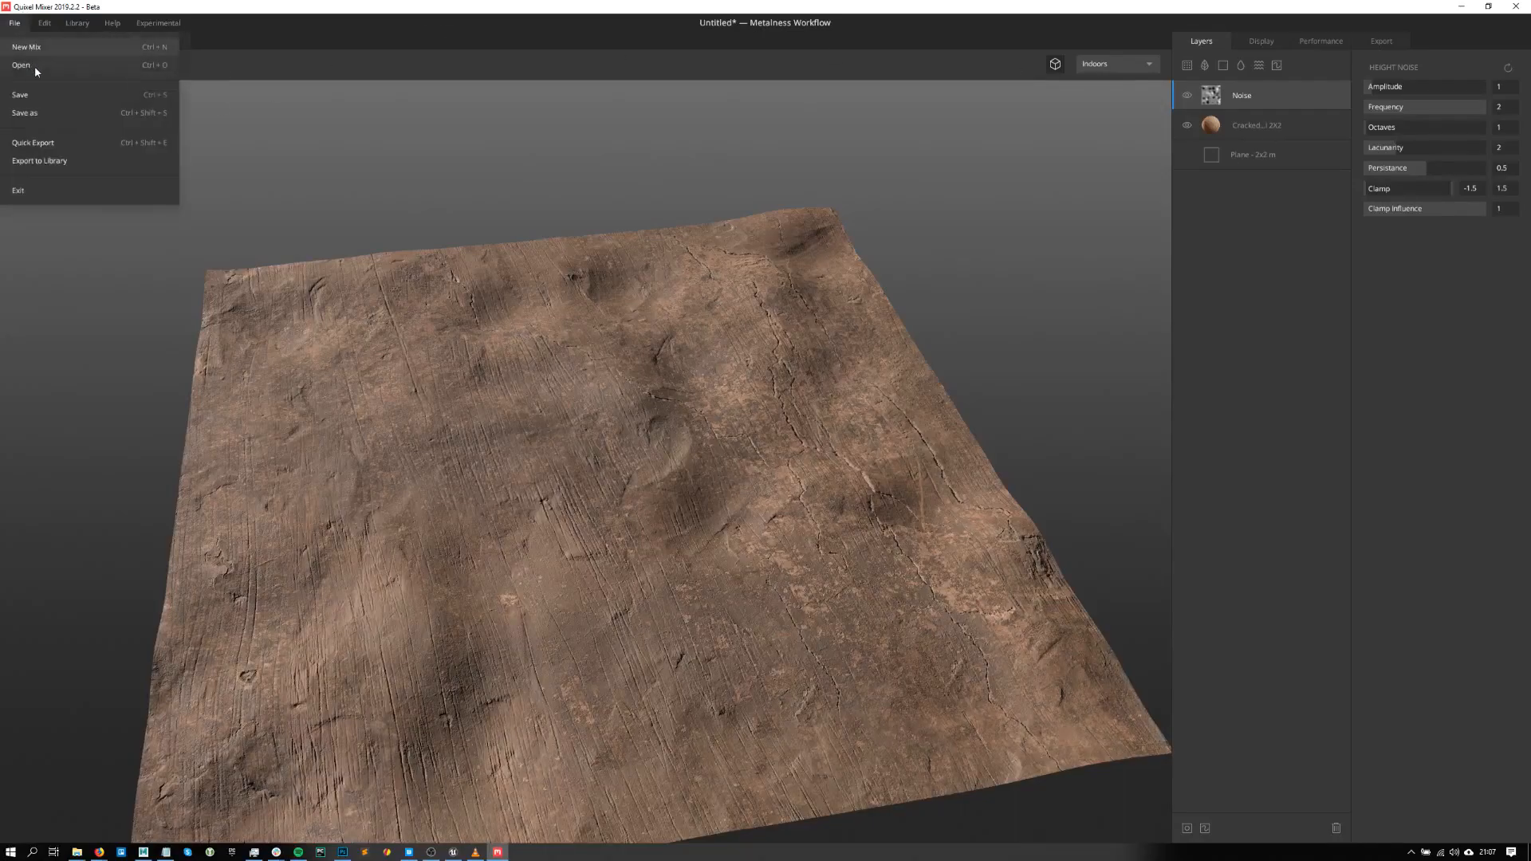
left_click(56, 163)
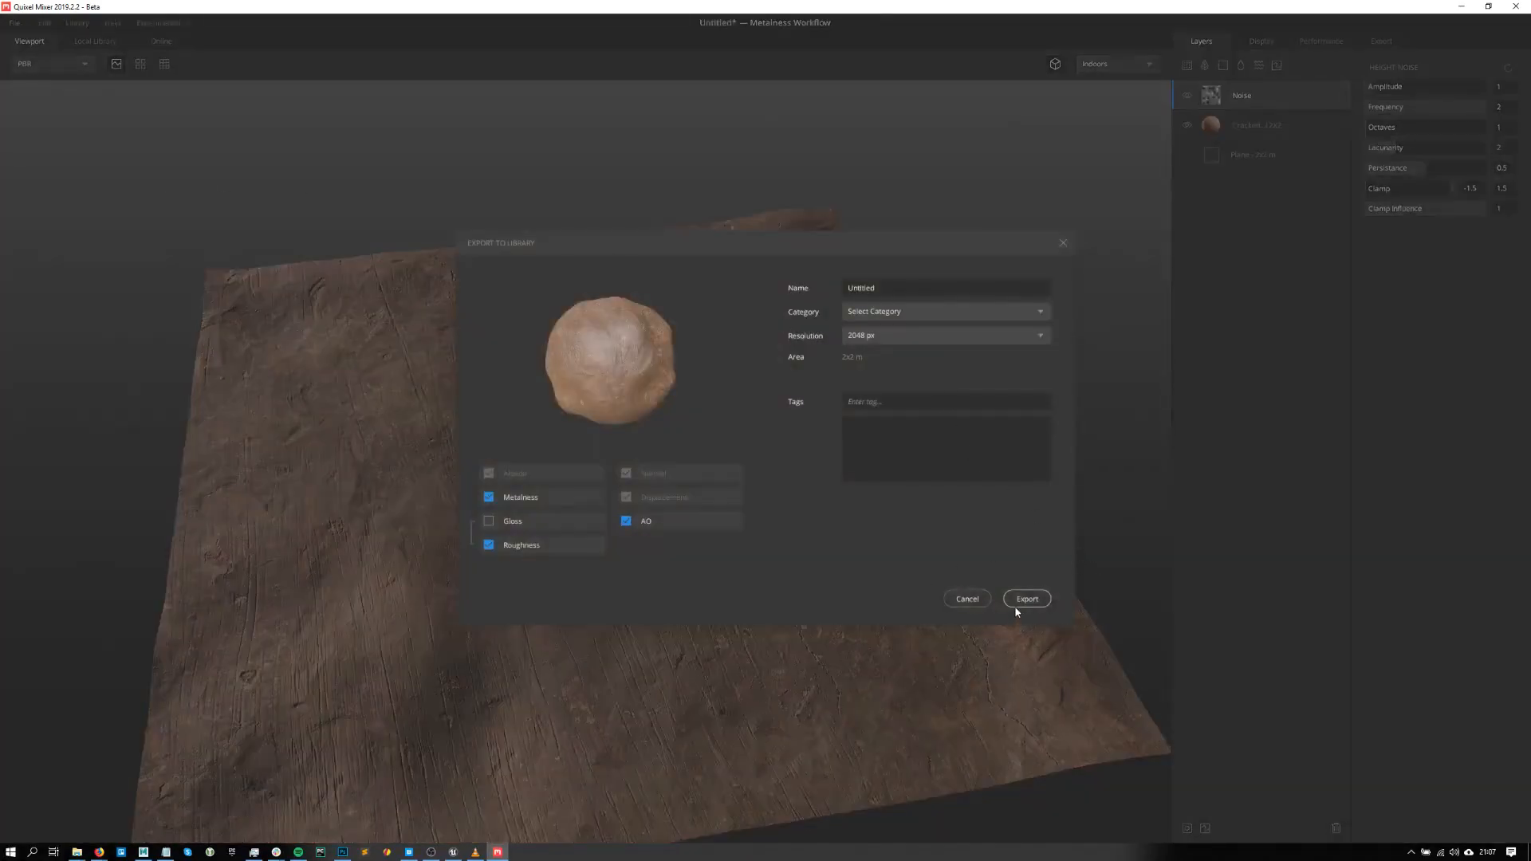
left_click(973, 599)
left_click(408, 852)
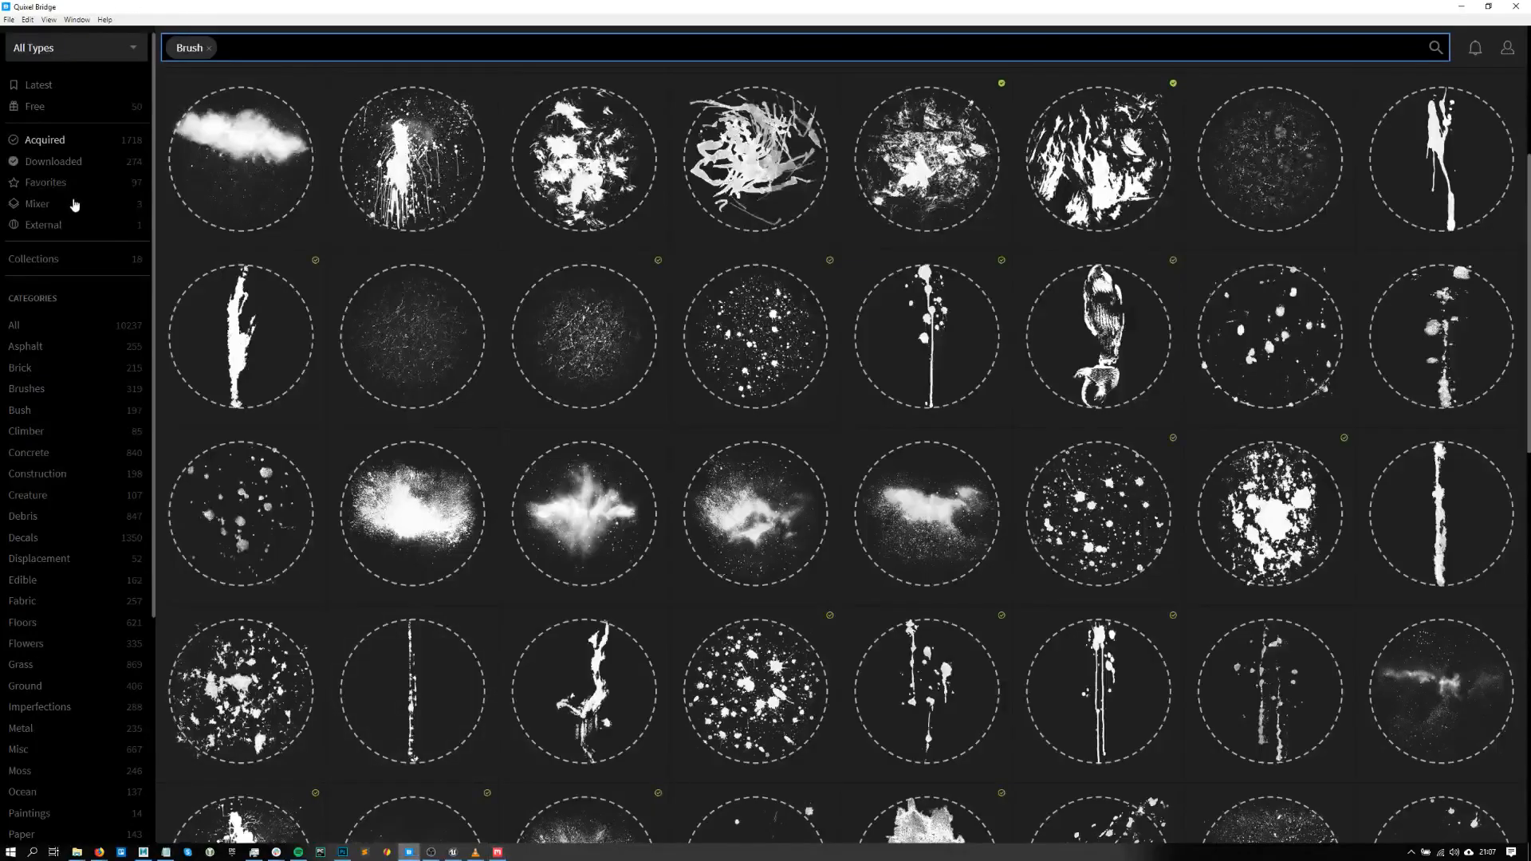
left_click(49, 204)
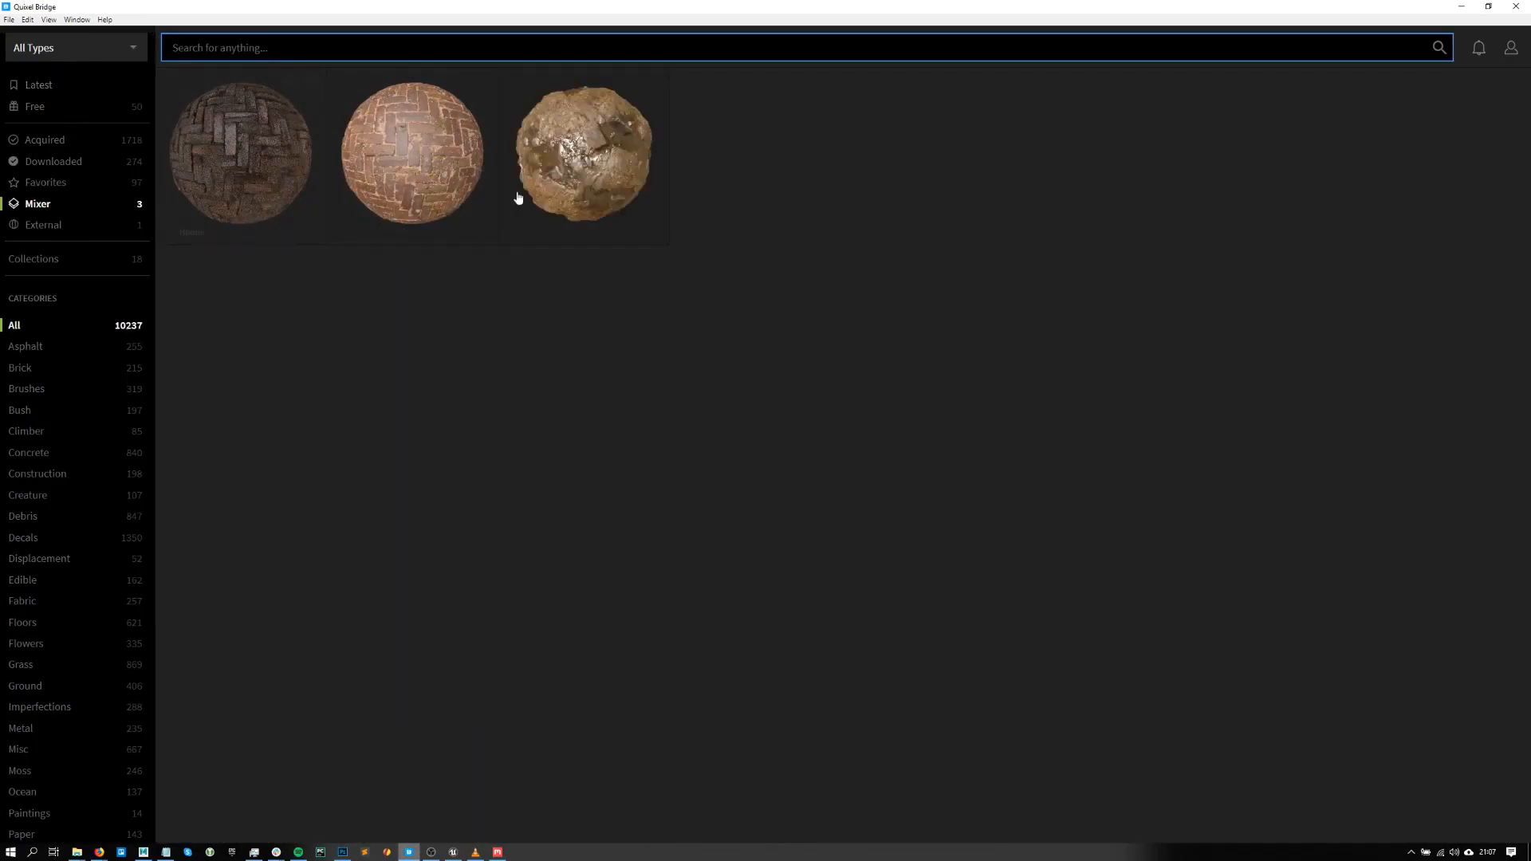
mouse_move(275, 247)
key("alt+Tab")
- Show the latest assets in the library, view the Small Mossy Stone preview full screen and leave the enlarged view
left_click(73, 86)
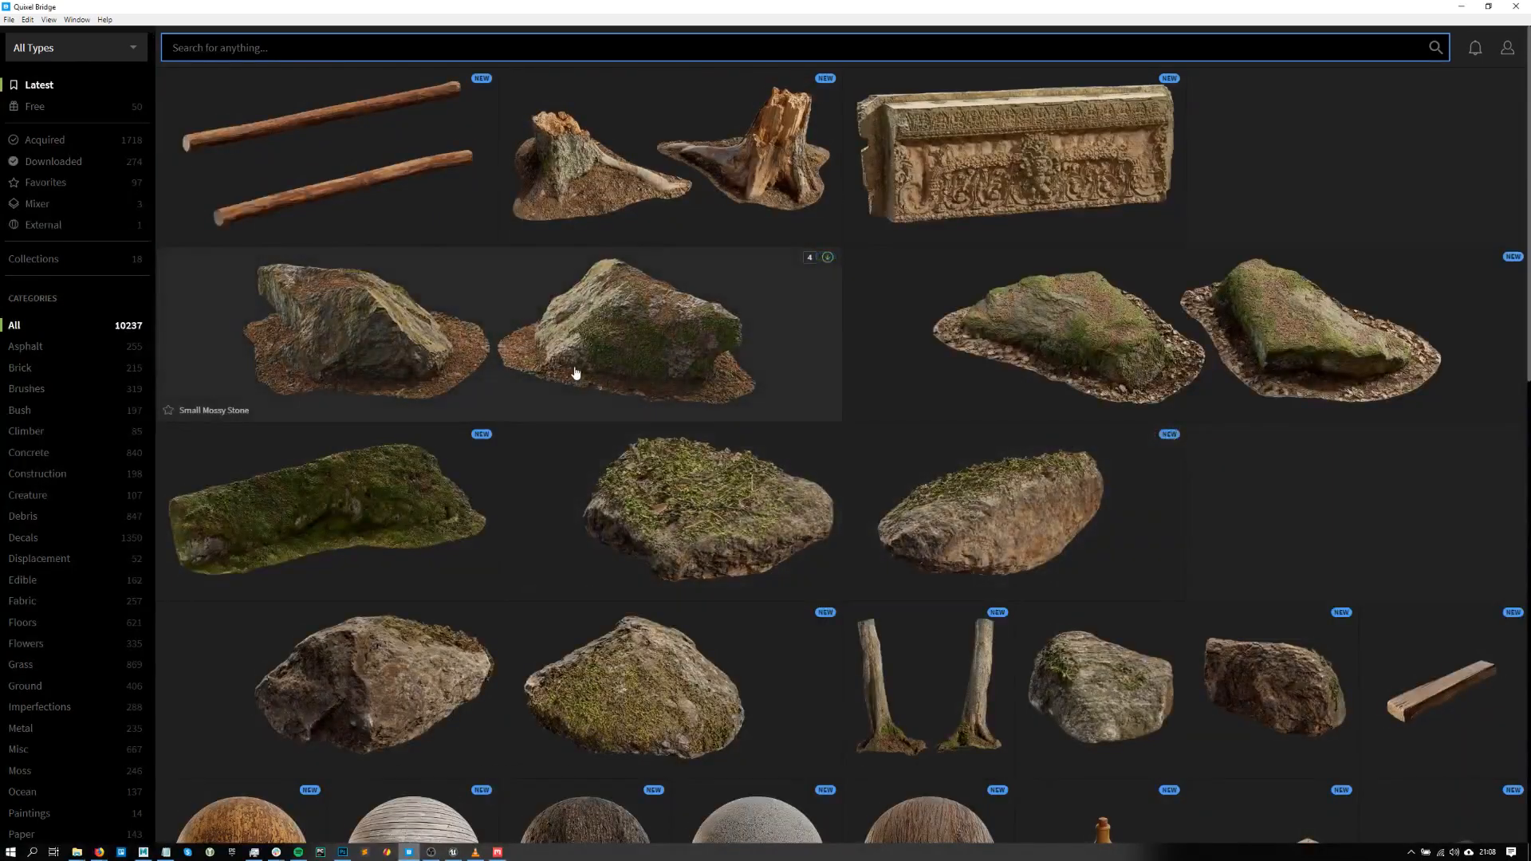
left_click(574, 376)
left_click(1510, 268)
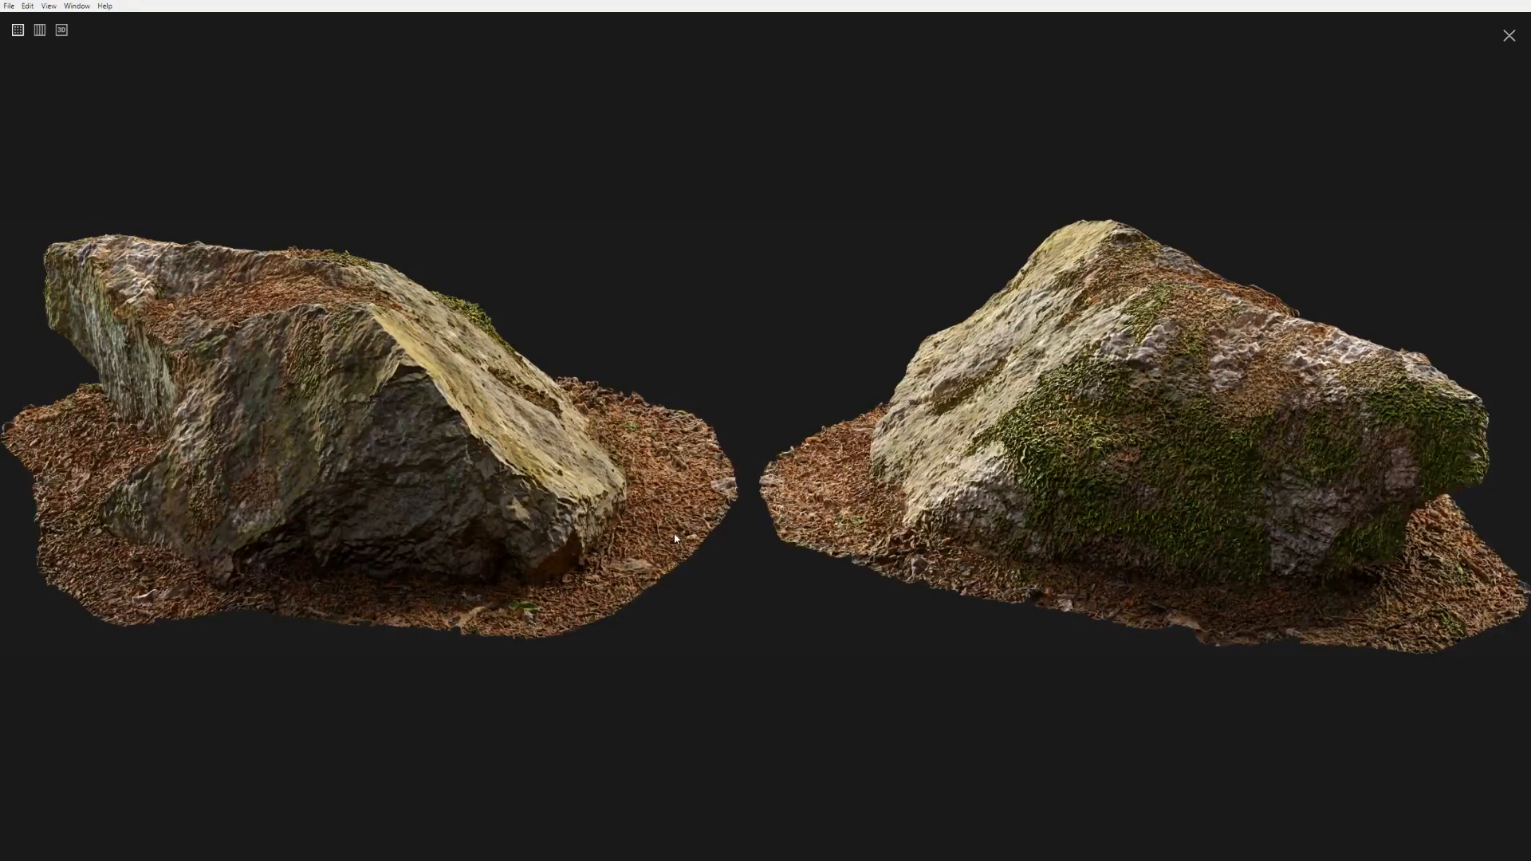
key("Escape")
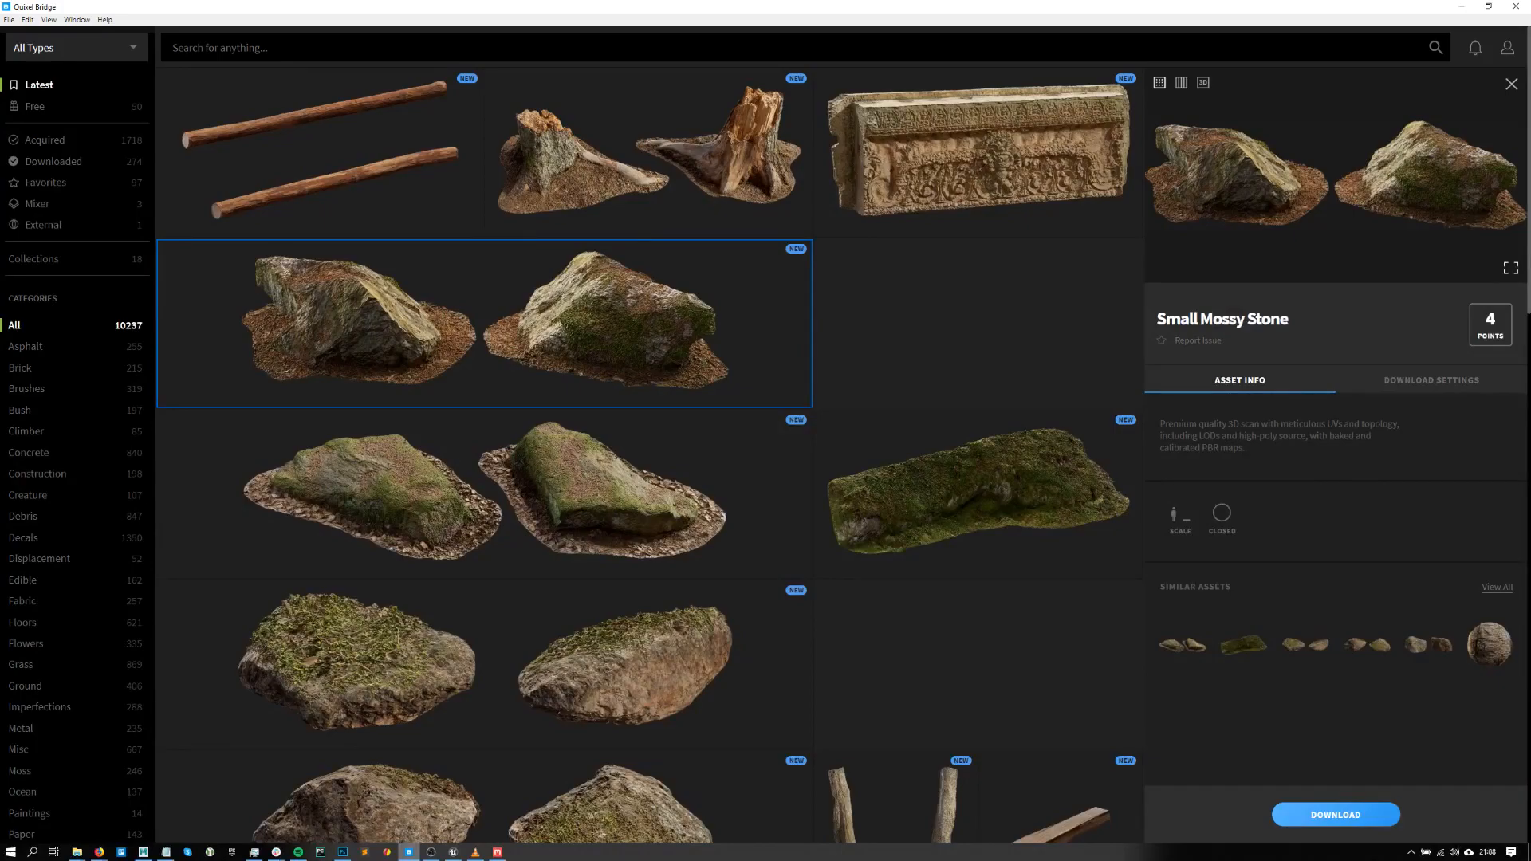
- Switch to Unreal Editor, look at the framed wall in the level and select it
key("alt+Tab")
left_click(455, 852)
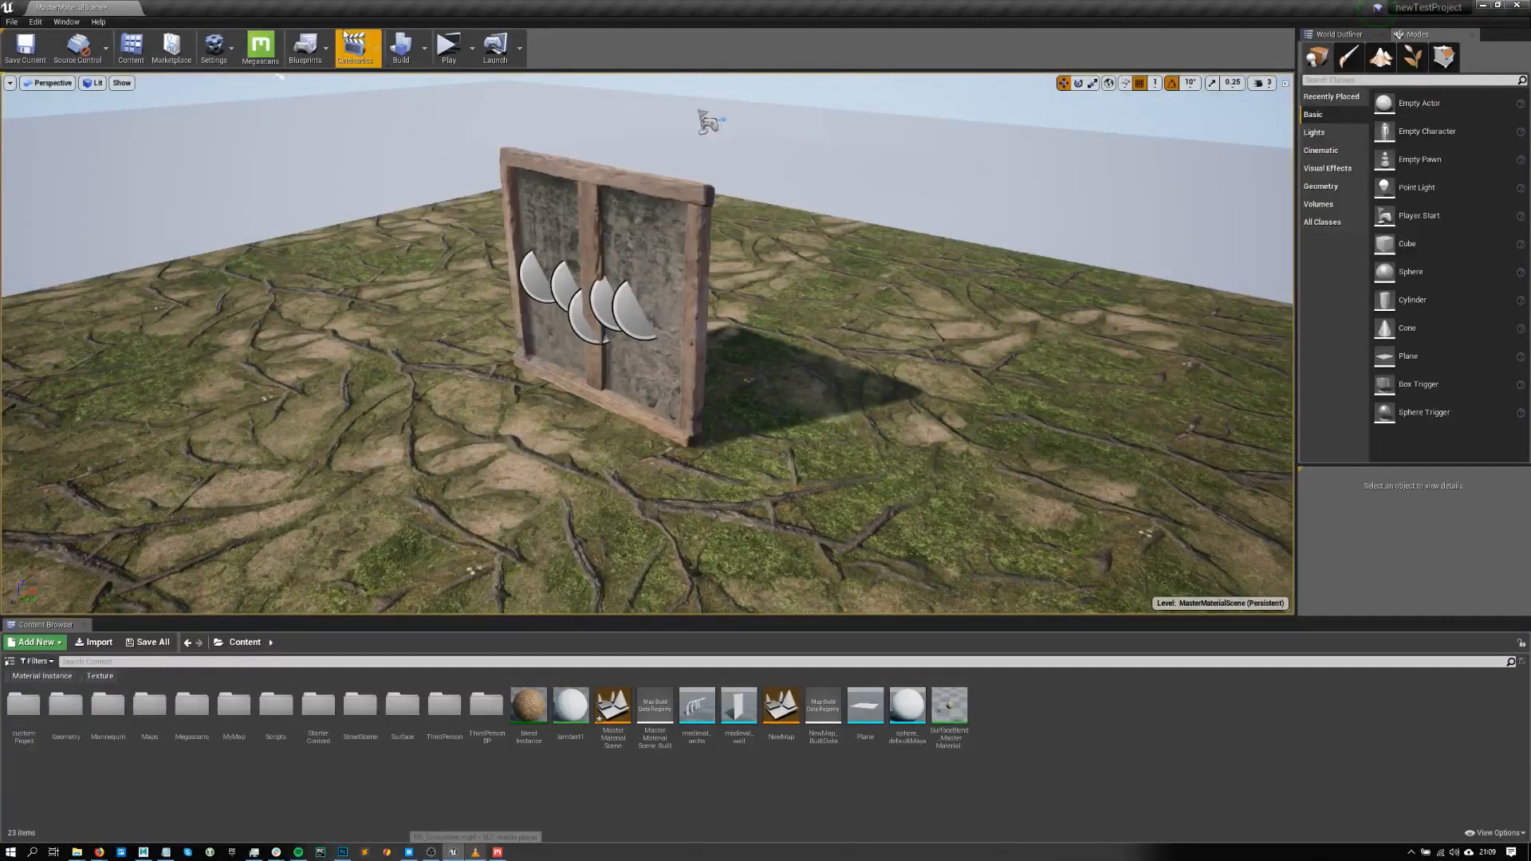
right_click_drag(679, 298, 663, 301)
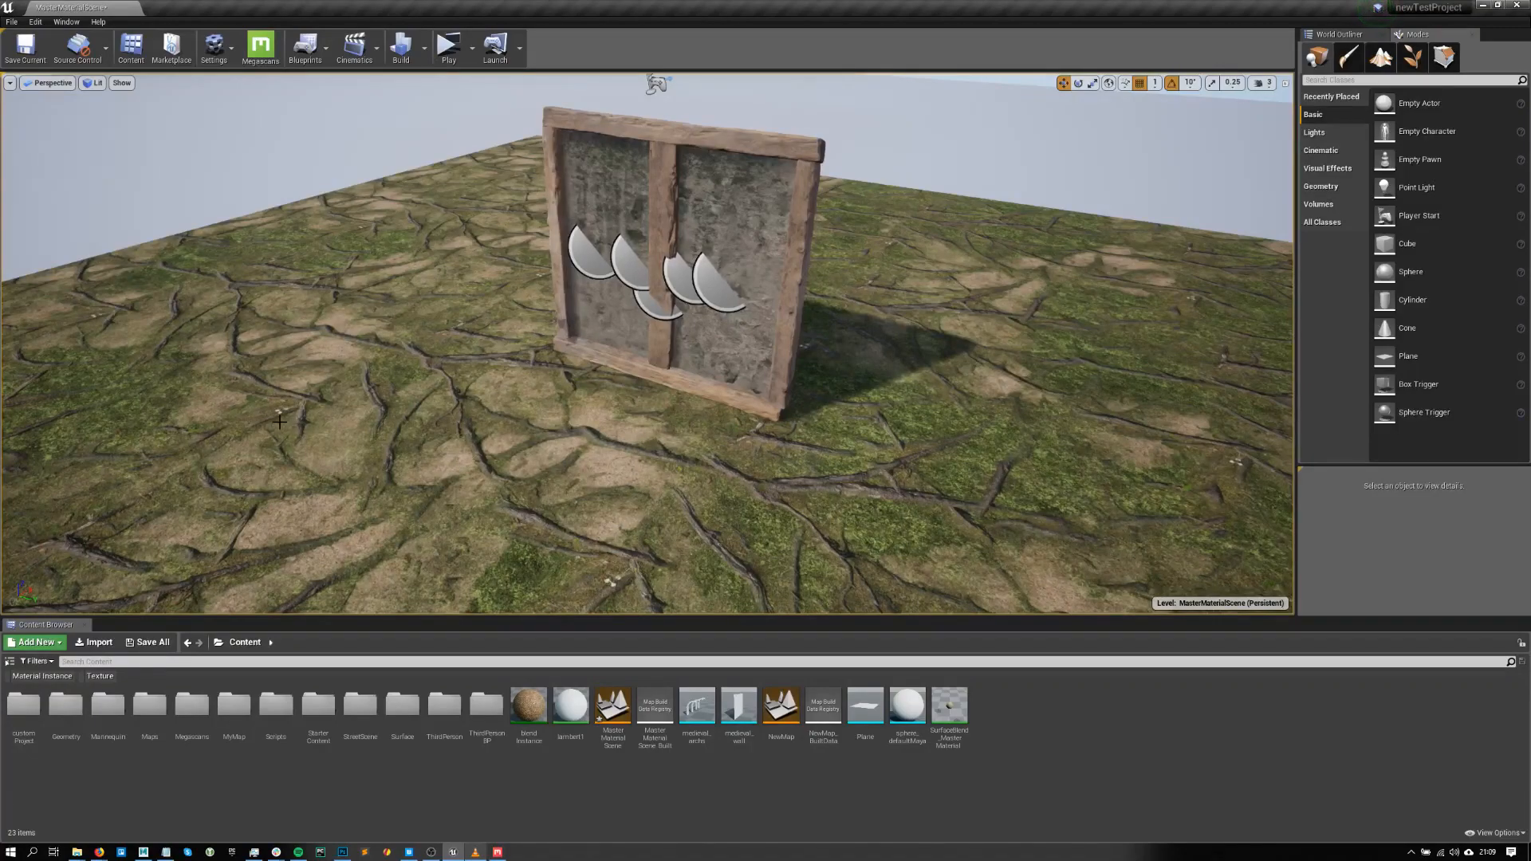
left_click(684, 247)
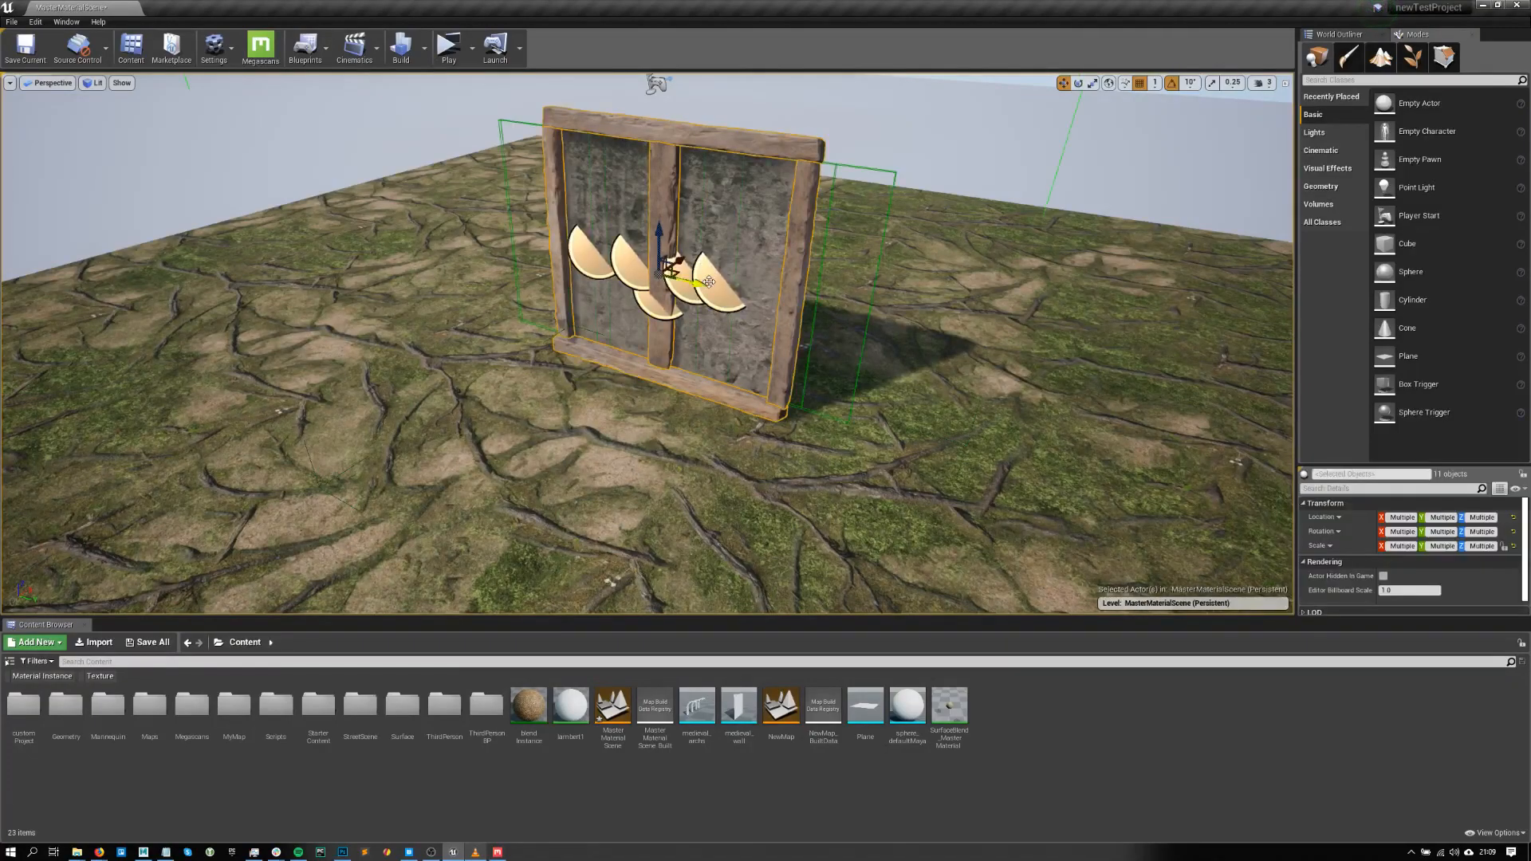
scroll(1391, 587, "down", 2)
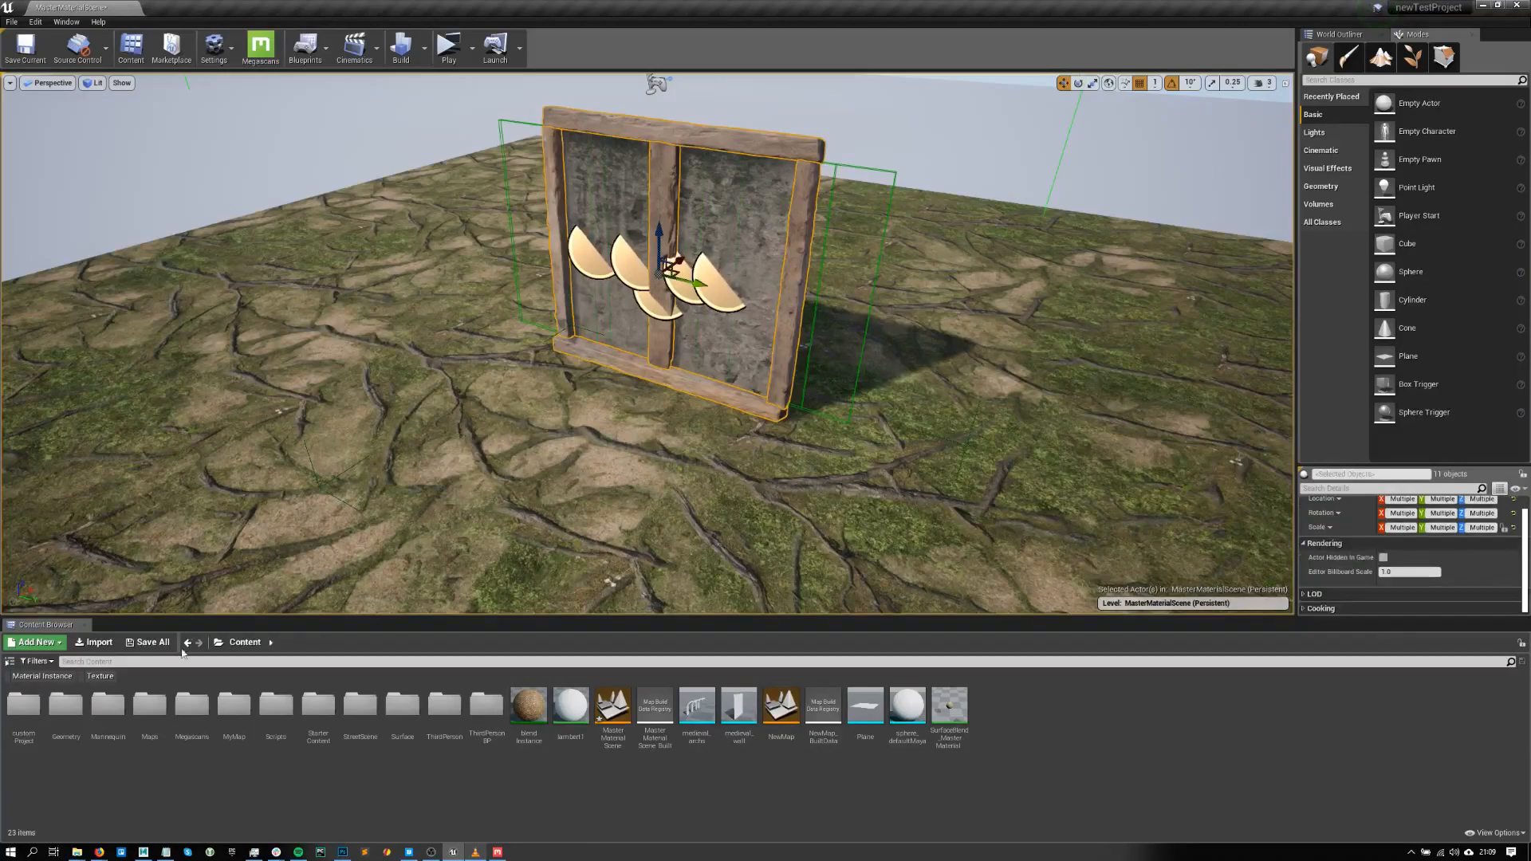
- Open the Mat_Decal_MM material from Megascans/Master_Materials and dock its editor as a tab in the main window
double_click(192, 708)
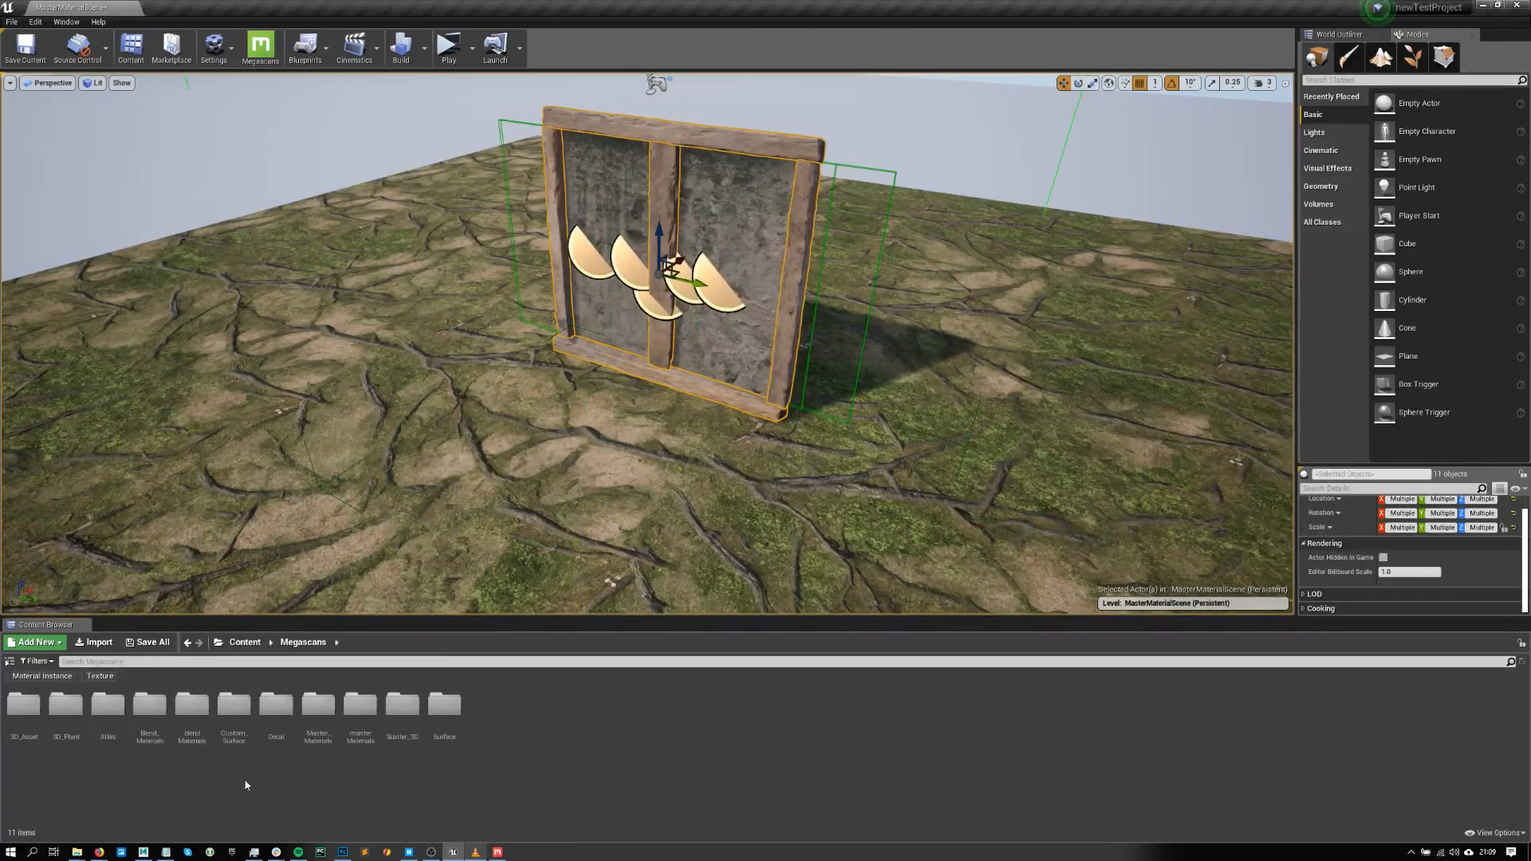
double_click(327, 738)
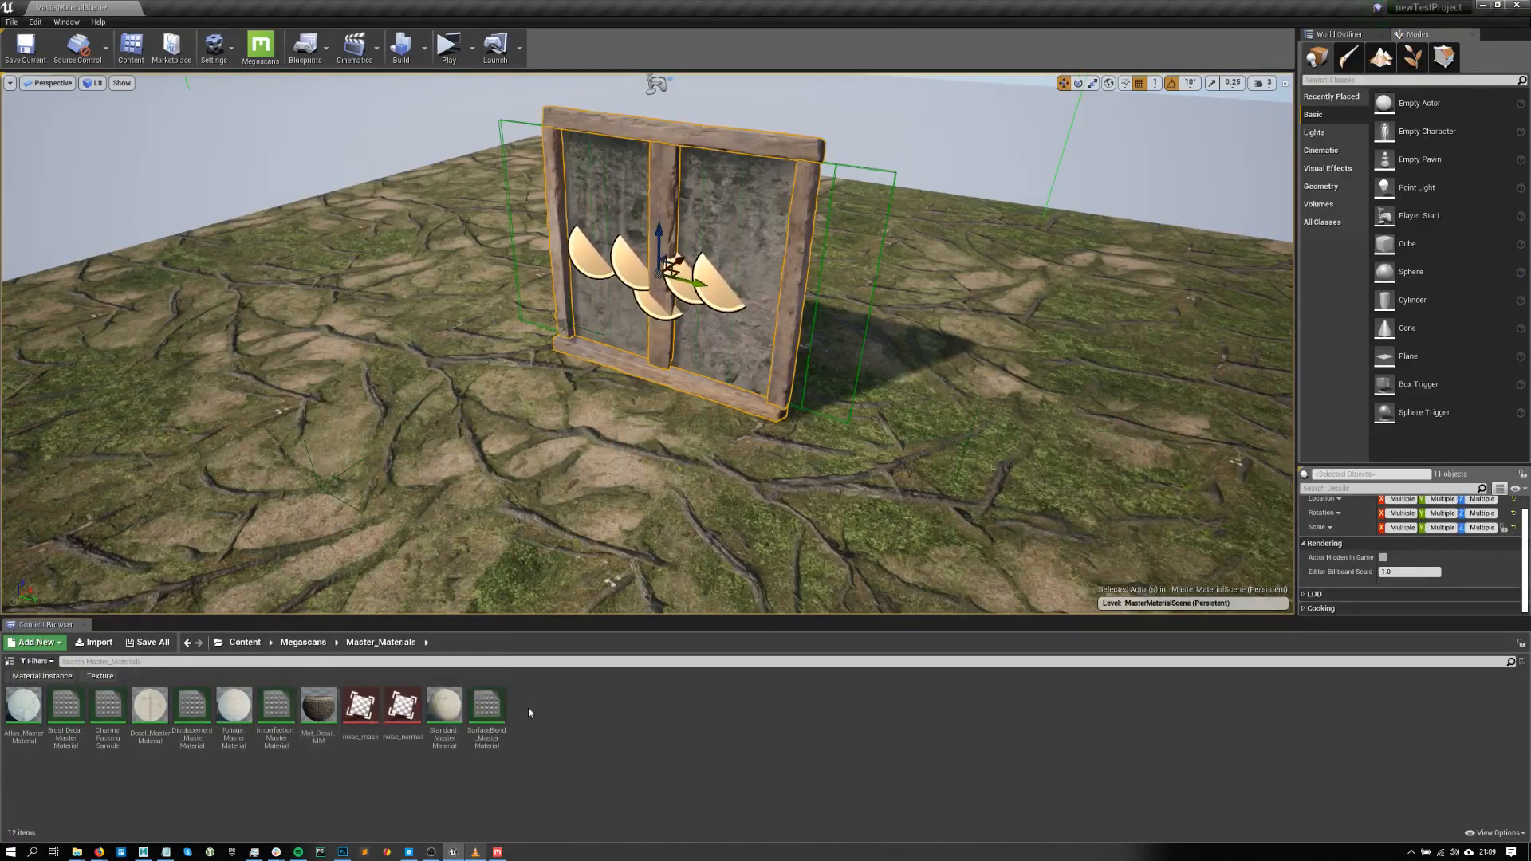
double_click(319, 727)
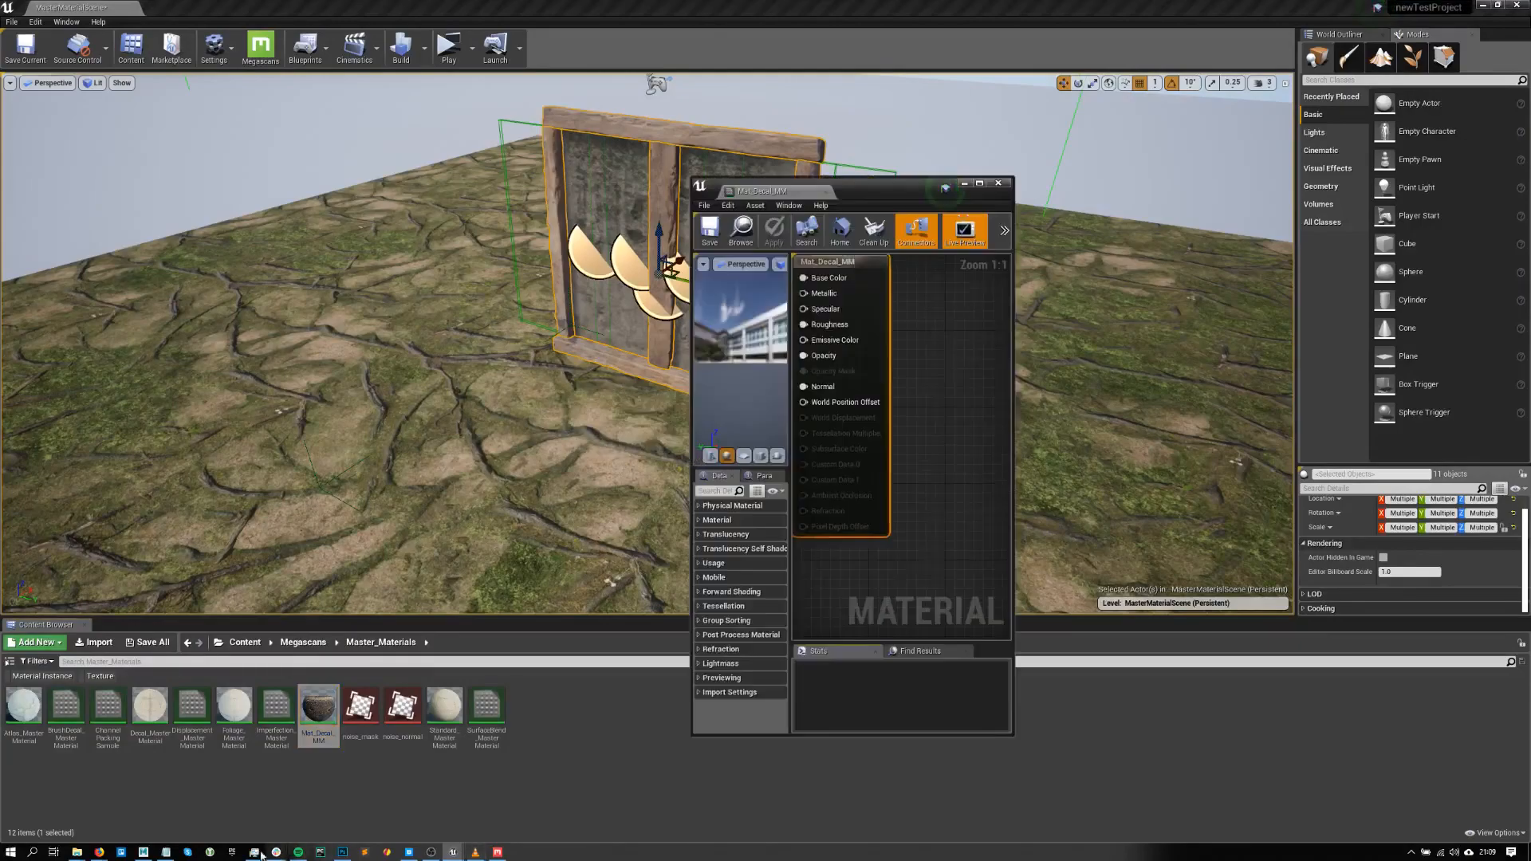
left_click_drag(779, 189, 433, 7)
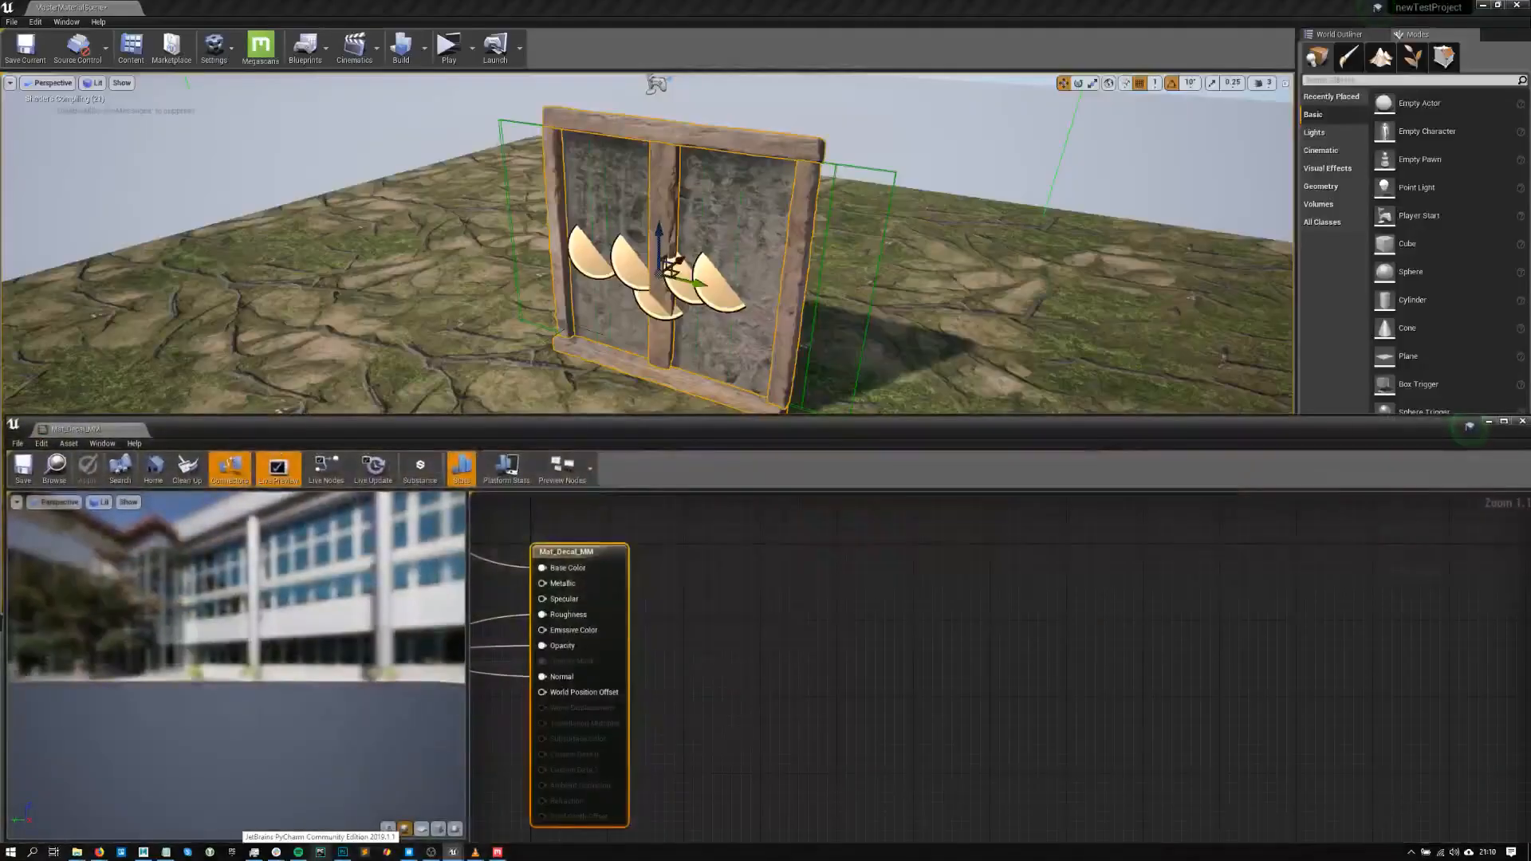
left_click_drag(550, 429, 950, 363)
left_click_drag(490, 364, 215, 11)
- Delete the Normal texture, the Normal Intensity parameter and their Multiply node from the Mat_Decal_MM graph
scroll(805, 244, "down", 3)
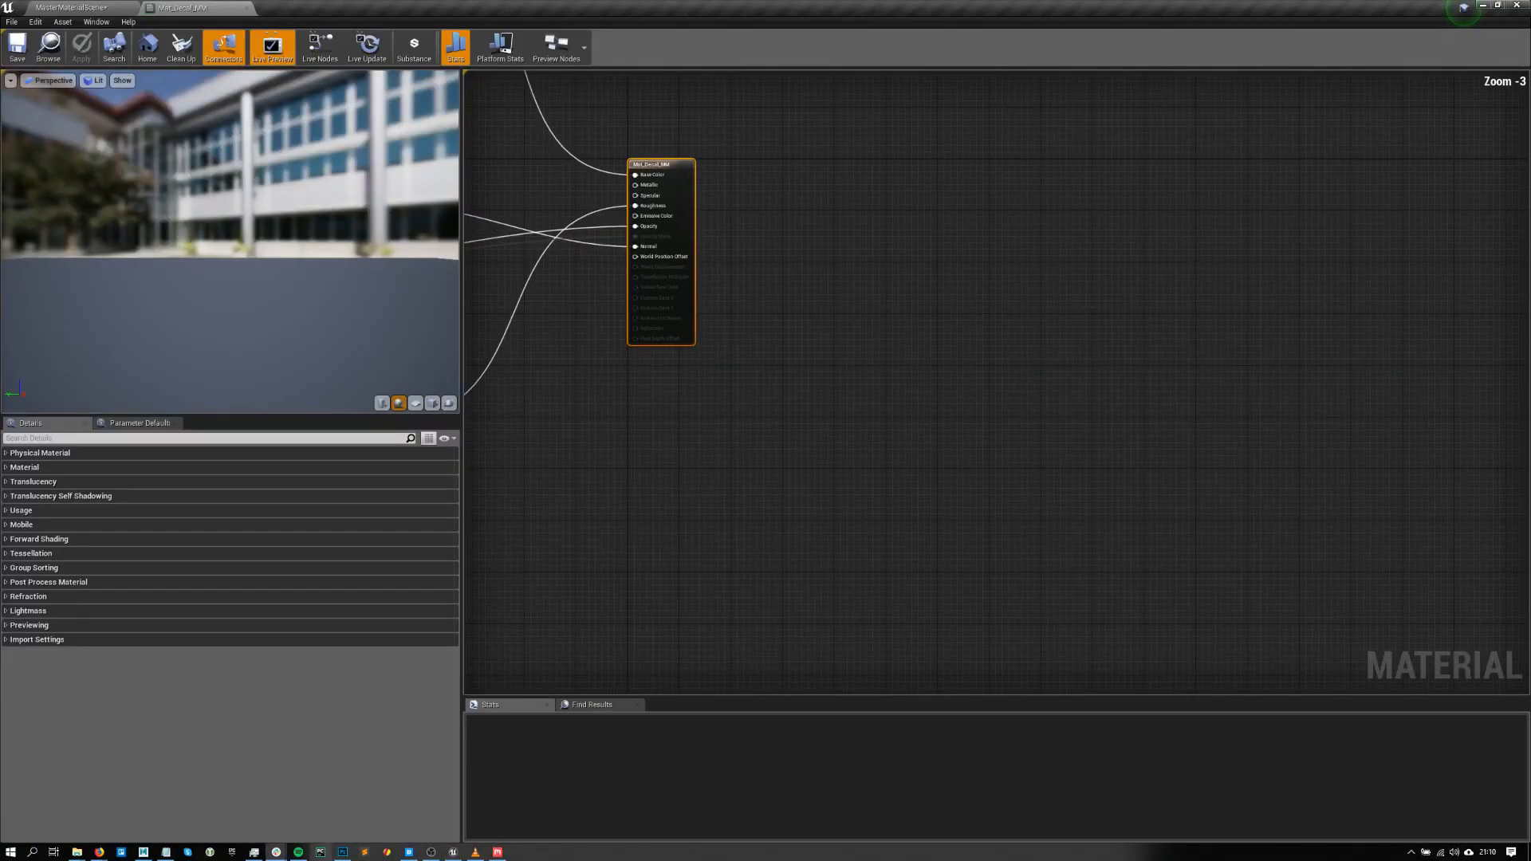
scroll(826, 239, "down", 5)
scroll(628, 258, "up", 7)
scroll(821, 359, "down", 1)
right_click_drag(821, 358, 737, 350)
scroll(805, 330, "down", 1)
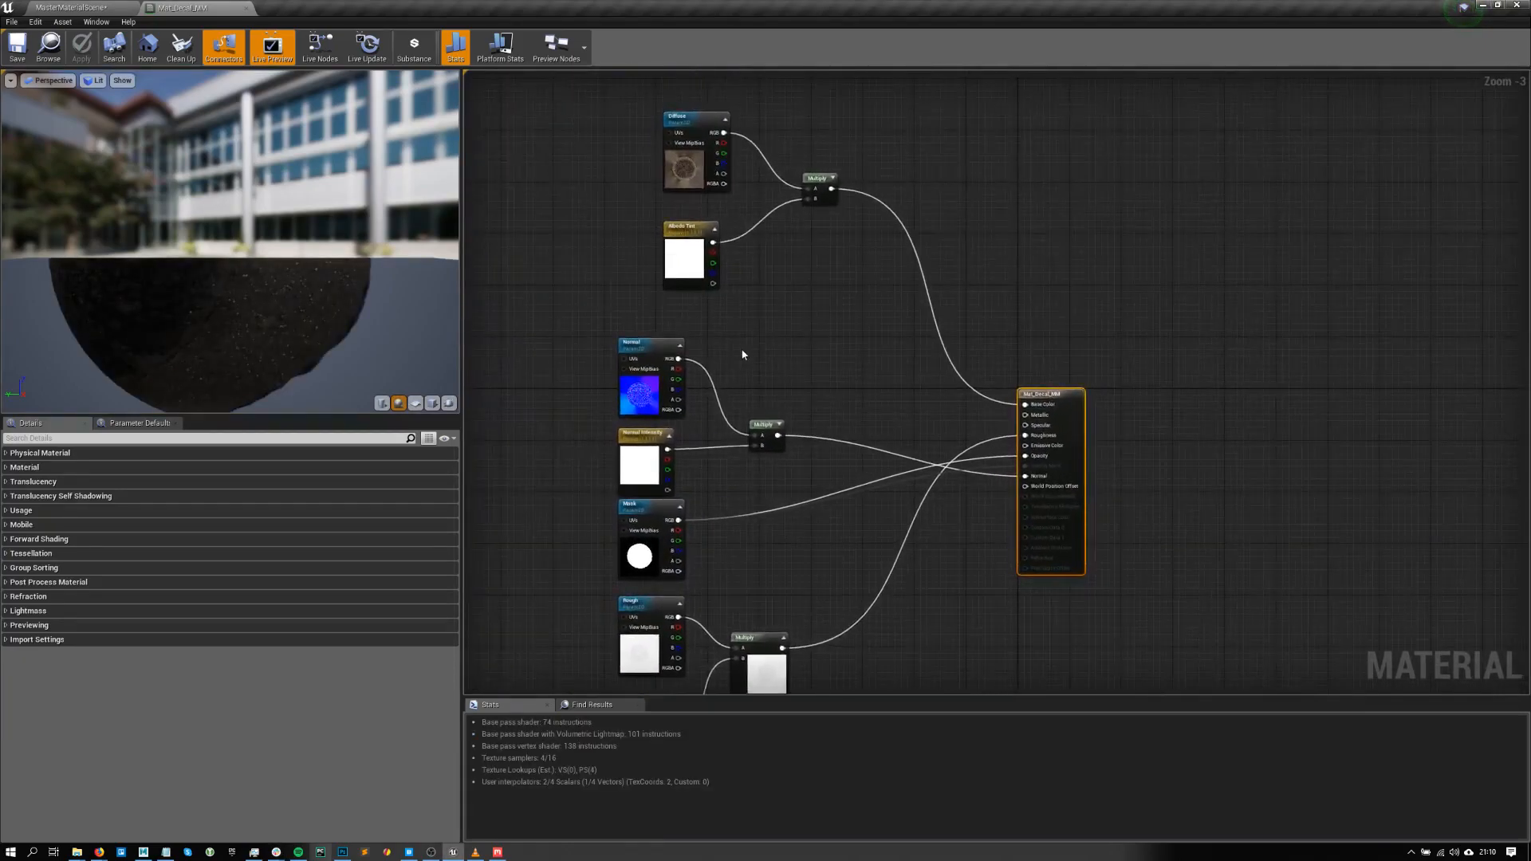
scroll(598, 351, "up", 3)
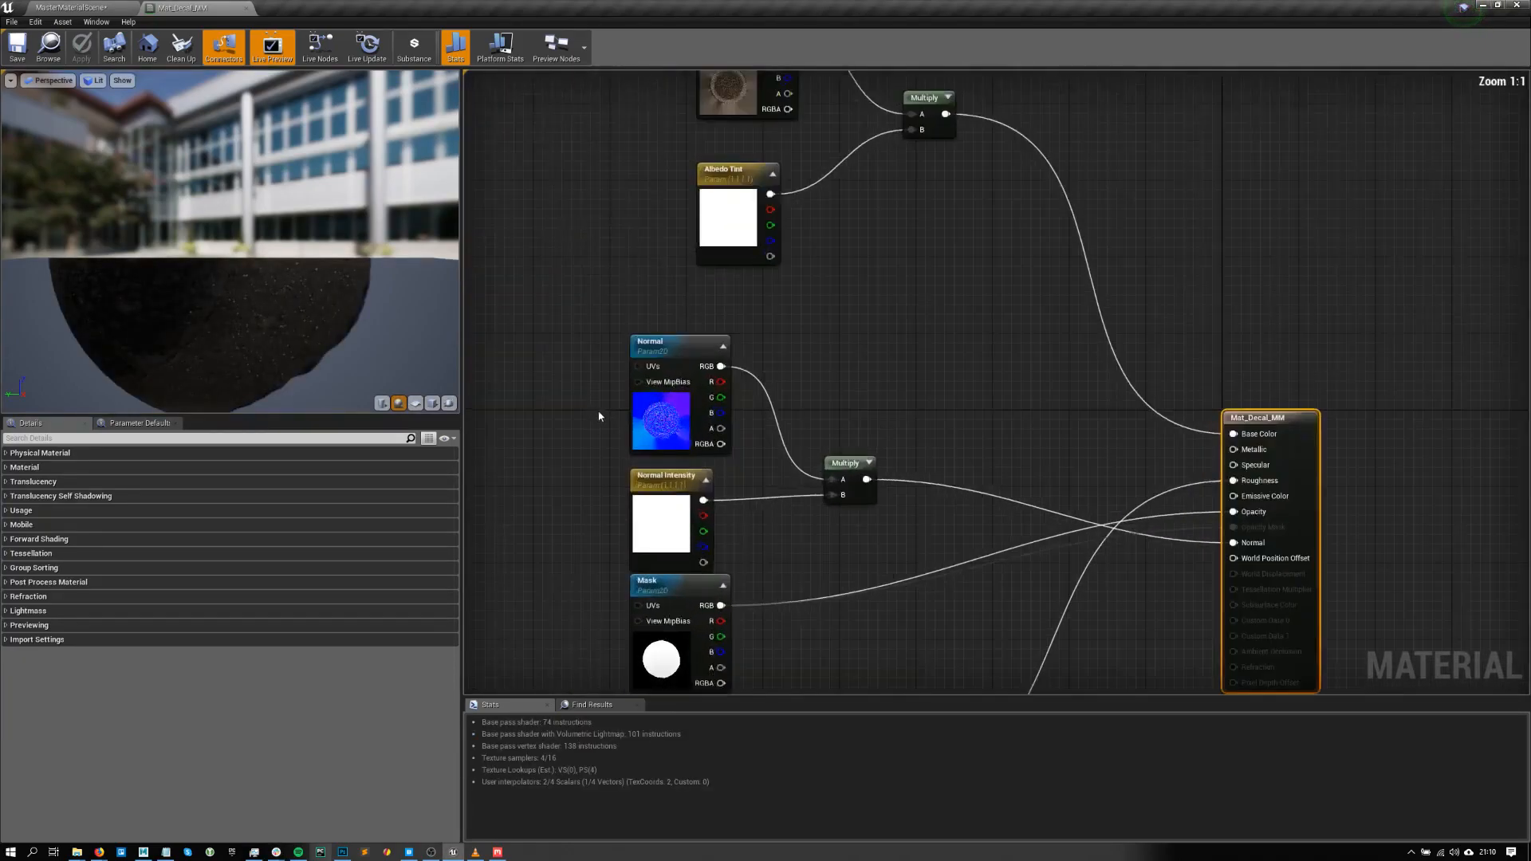
left_click(678, 351)
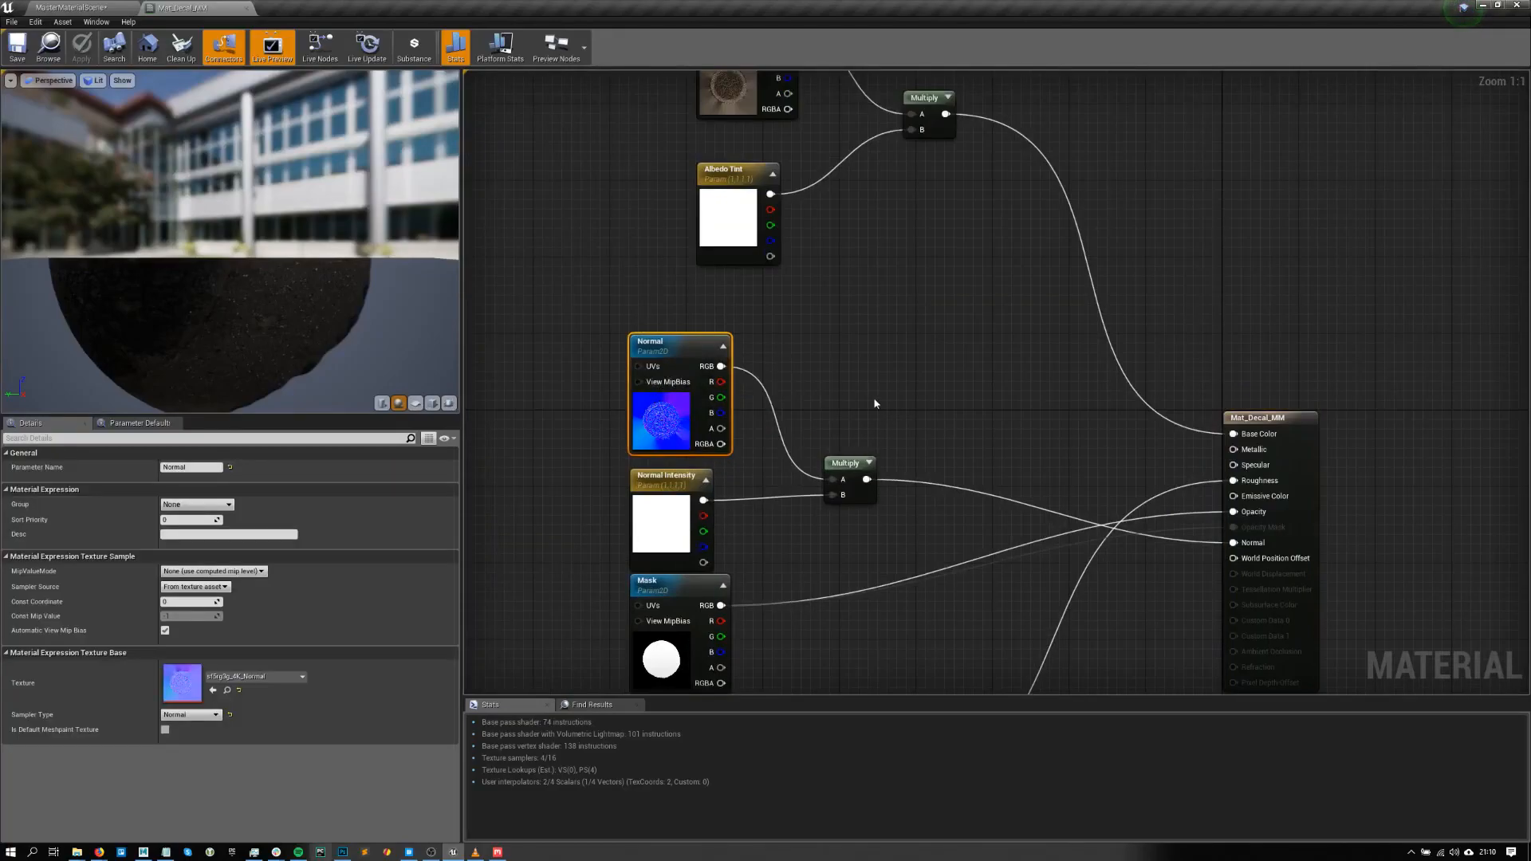
right_click_drag(927, 344, 861, 286)
left_click_drag(837, 246, 505, 485)
scroll(752, 388, "down", 1)
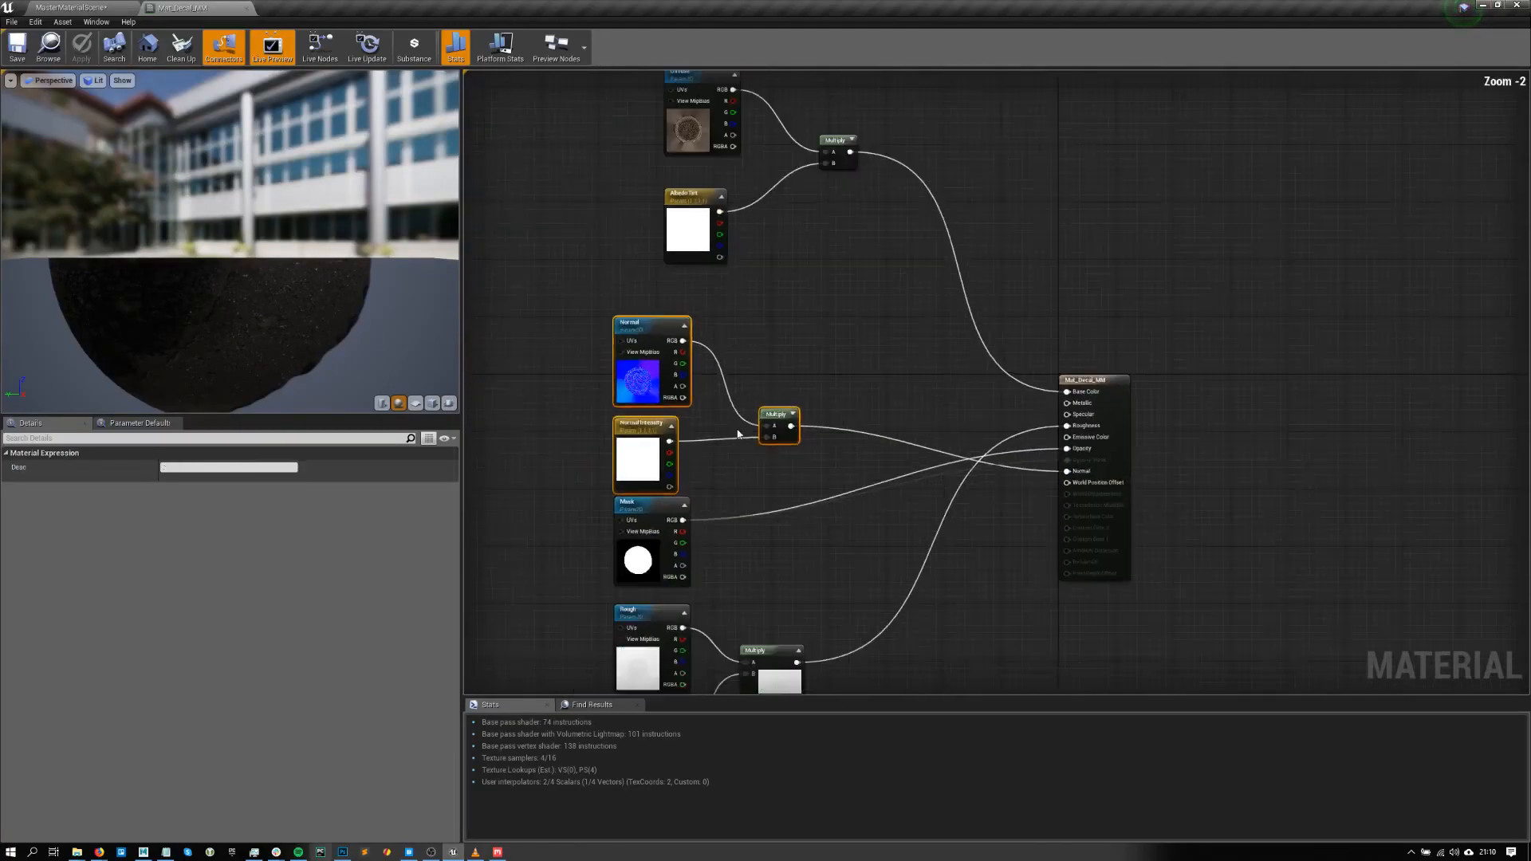
scroll(734, 394, "down", 2)
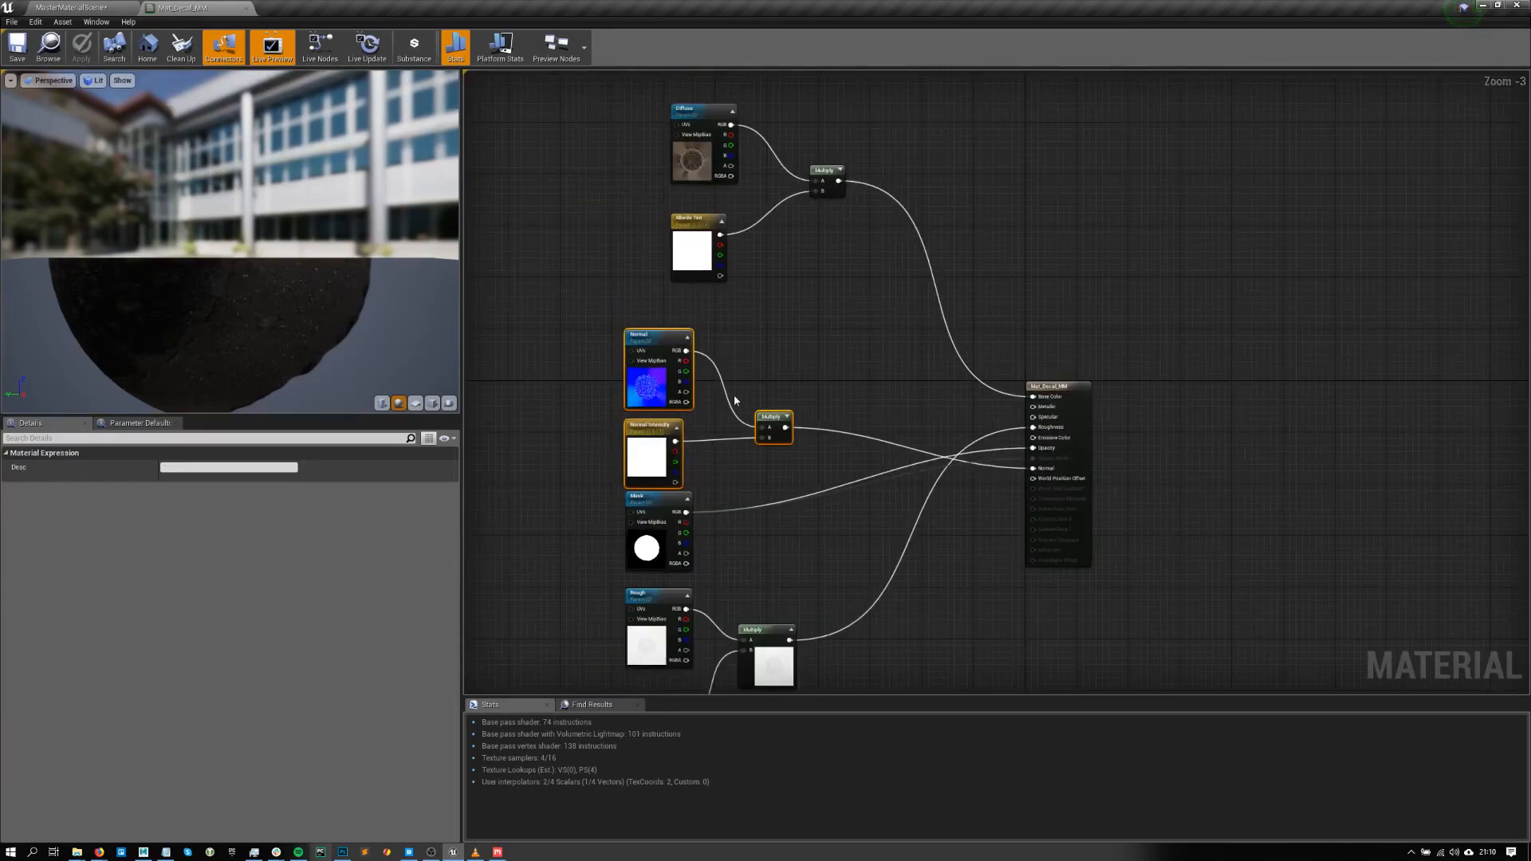
key("Delete")
- Connect the Roughness Value parameter directly to the material's Roughness input and delete the Rough texture with its Multiply node
right_click_drag(792, 457, 724, 503)
left_click_drag(793, 427, 619, 609)
left_click(700, 630)
scroll(695, 547, "up", 2)
scroll(786, 479, "up", 2)
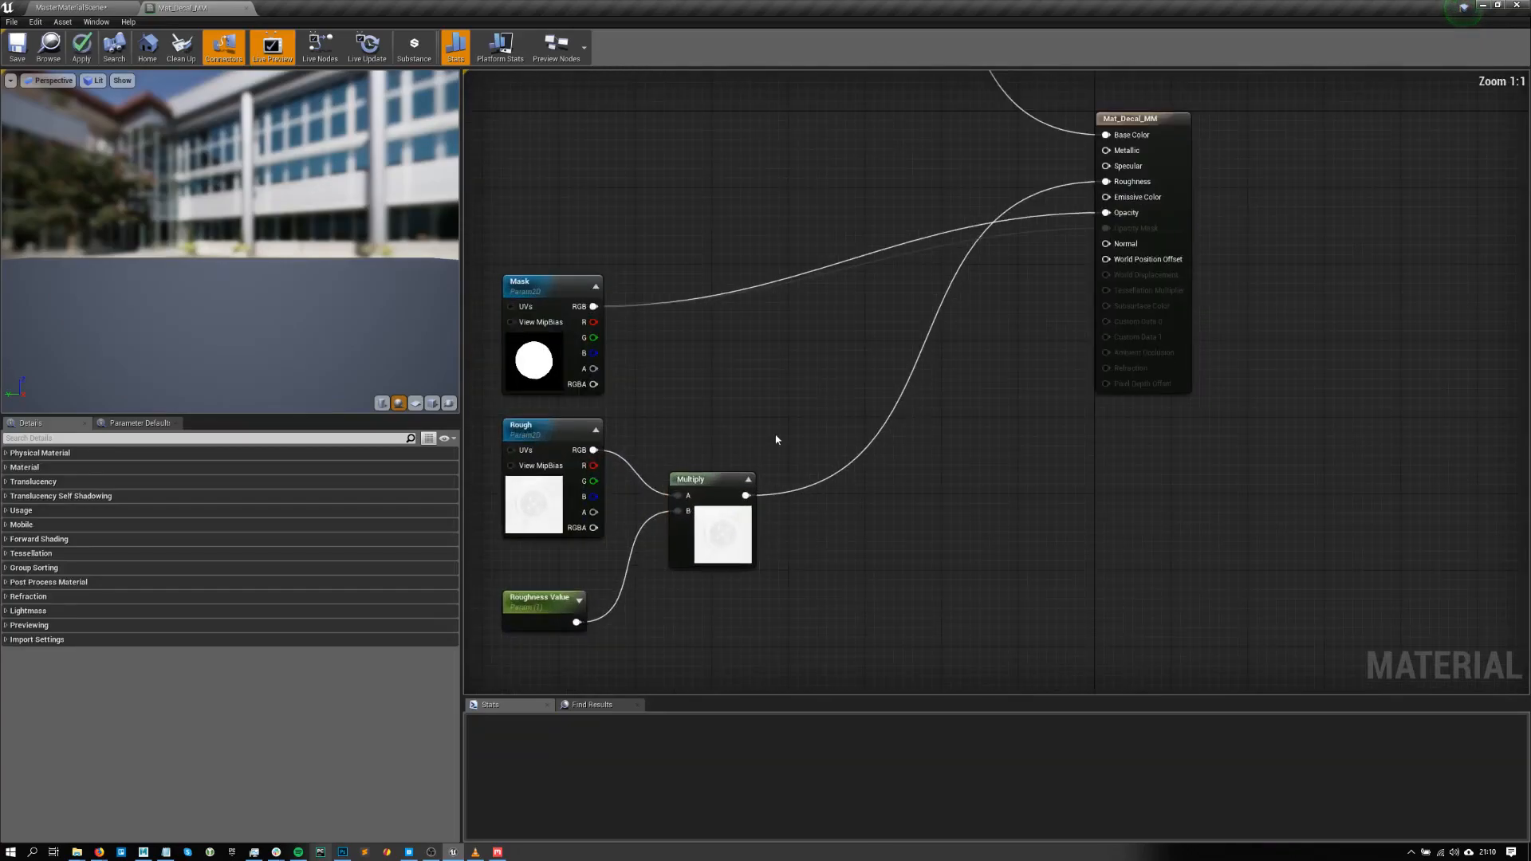
left_click_drag(614, 662, 716, 211)
left_click_drag(753, 234, 1178, 243)
left_click_drag(895, 667, 550, 501)
key("Delete")
- Arrange the Diffuse, Albedo Tint, Roughness Value and Mask nodes in one column with the Multiply node beside Diffuse
right_click_drag(684, 472, 692, 617)
left_click_drag(636, 501, 750, 430)
right_click_drag(854, 187, 849, 359)
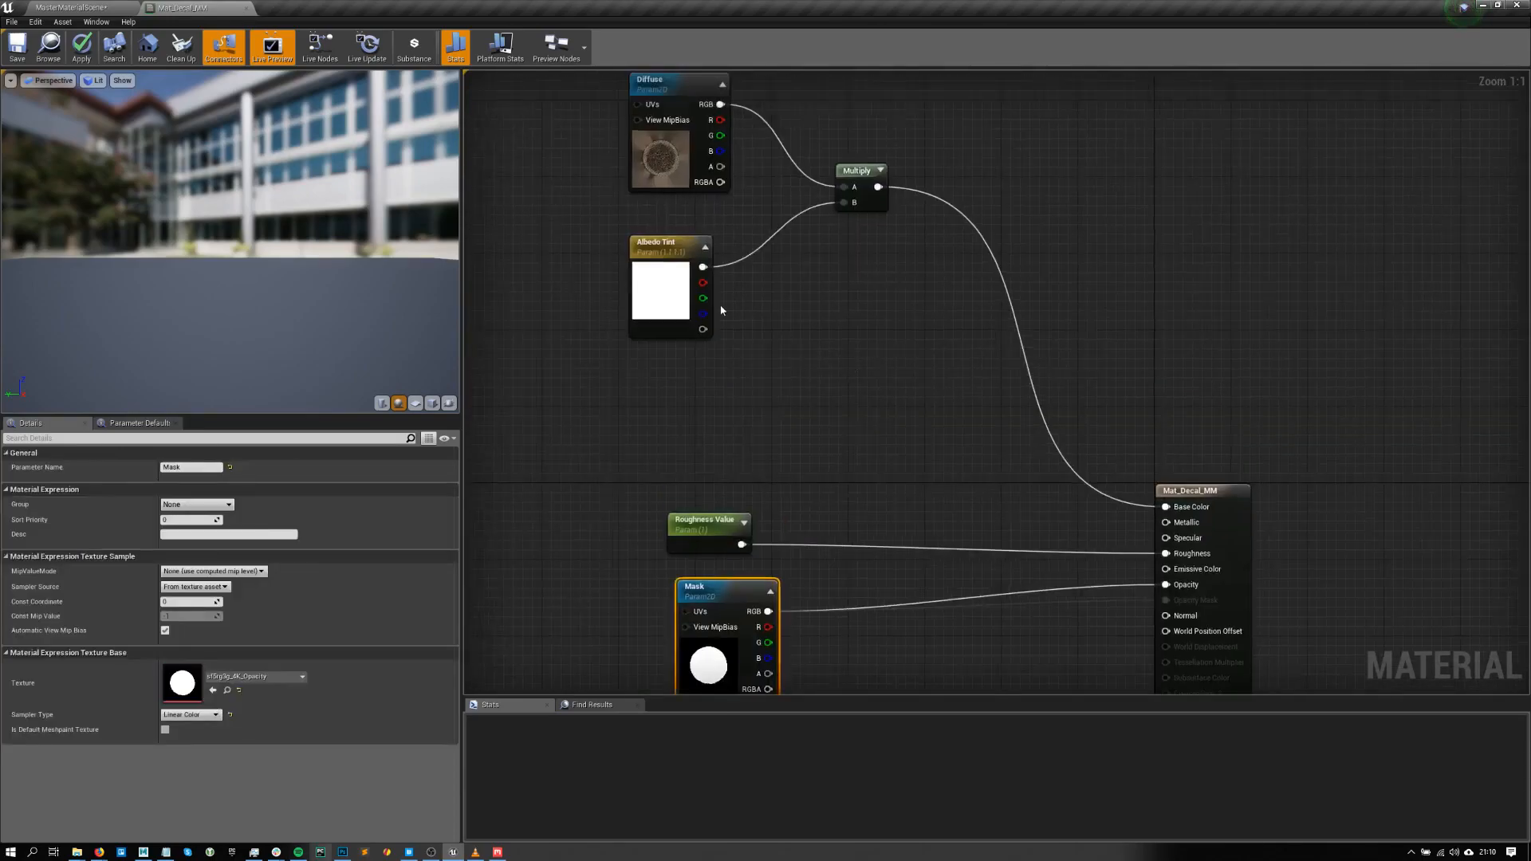
left_click_drag(702, 311, 709, 456)
left_click_drag(718, 610, 707, 598)
left_click_drag(697, 479, 706, 488)
left_click_drag(696, 162, 734, 344)
left_click_drag(888, 211, 883, 311)
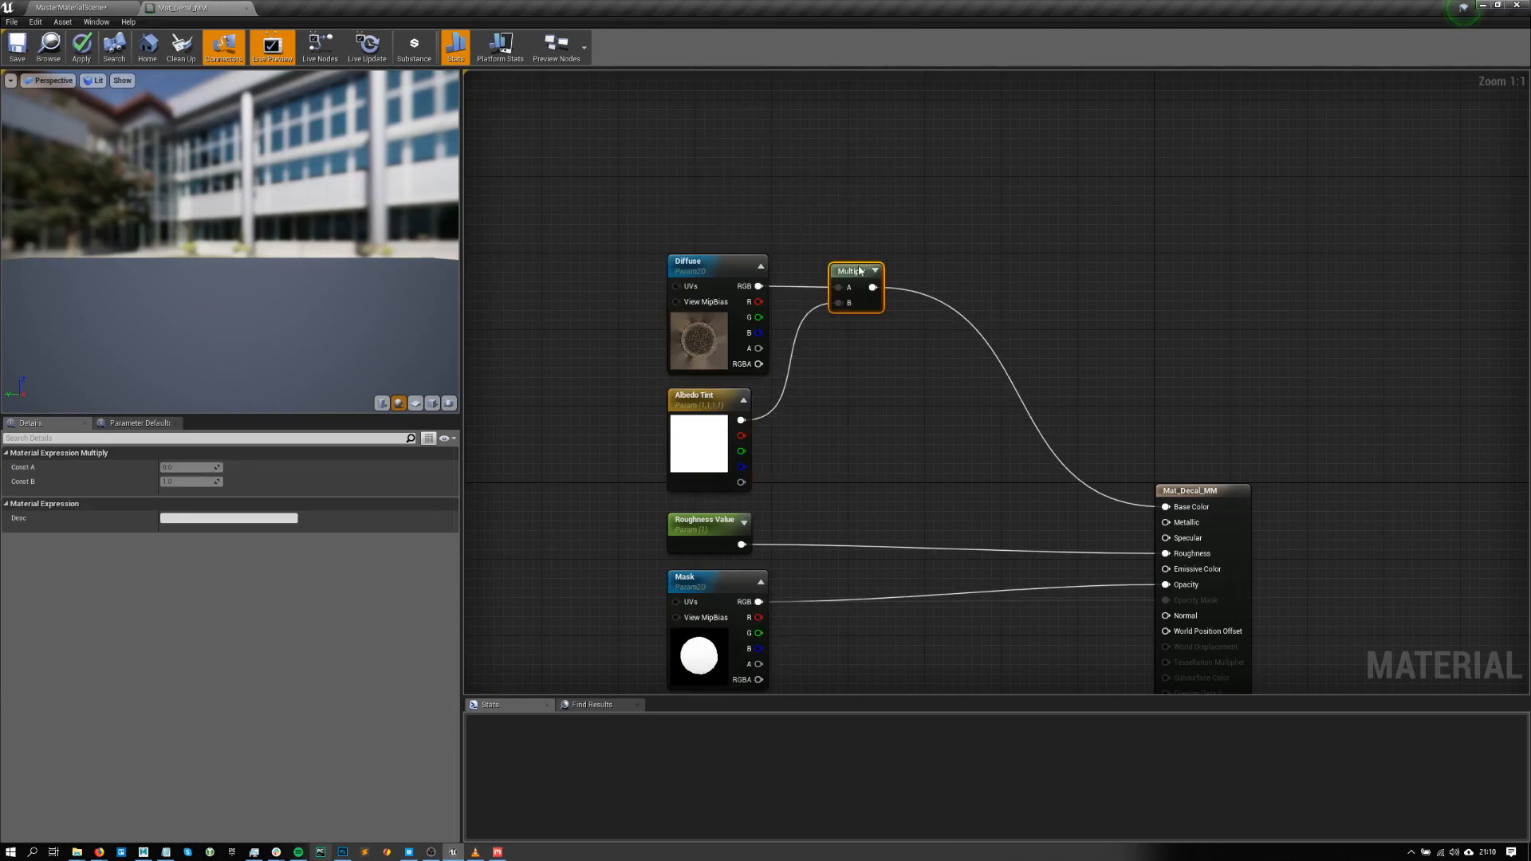
right_click_drag(883, 311, 807, 255)
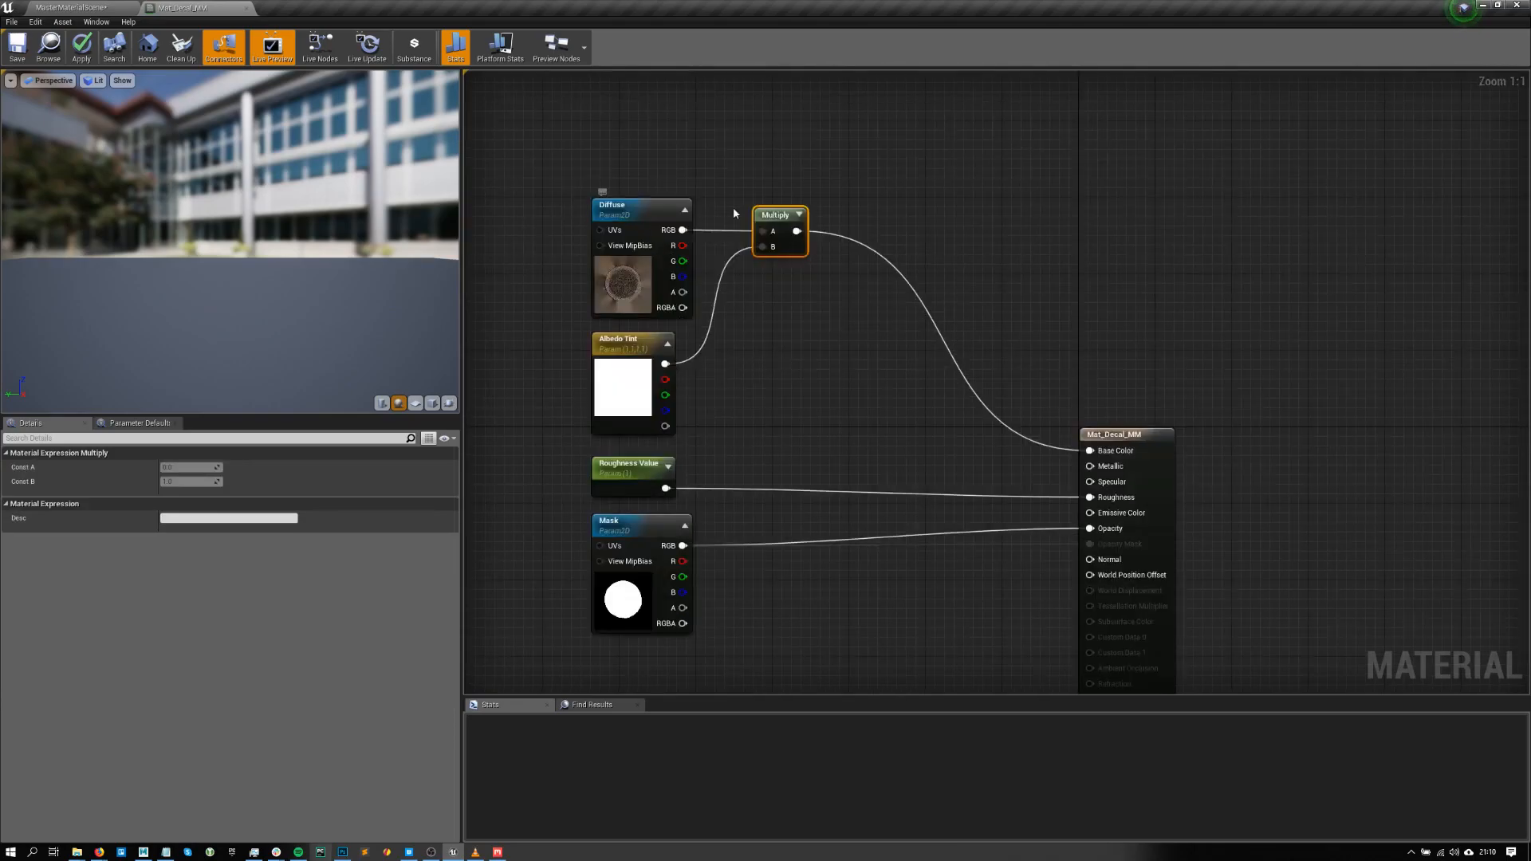
- Check the Albedo Tint and Mask nodes and close the Mat_Decal_MM material editor
left_click(651, 343)
left_click(815, 386)
left_click(670, 524)
left_click(875, 407)
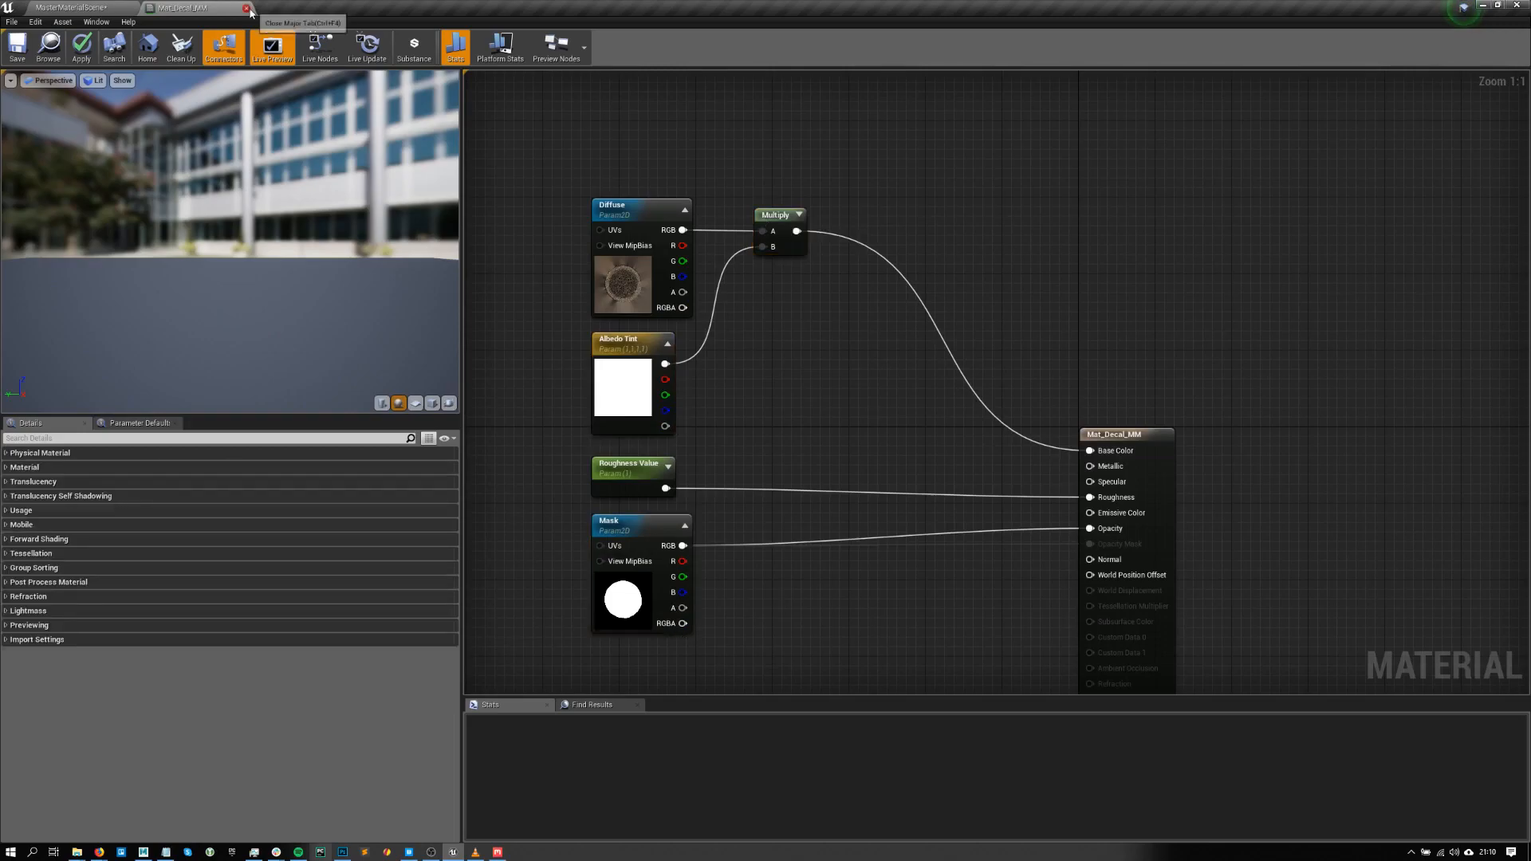
left_click(245, 7)
left_click(853, 463)
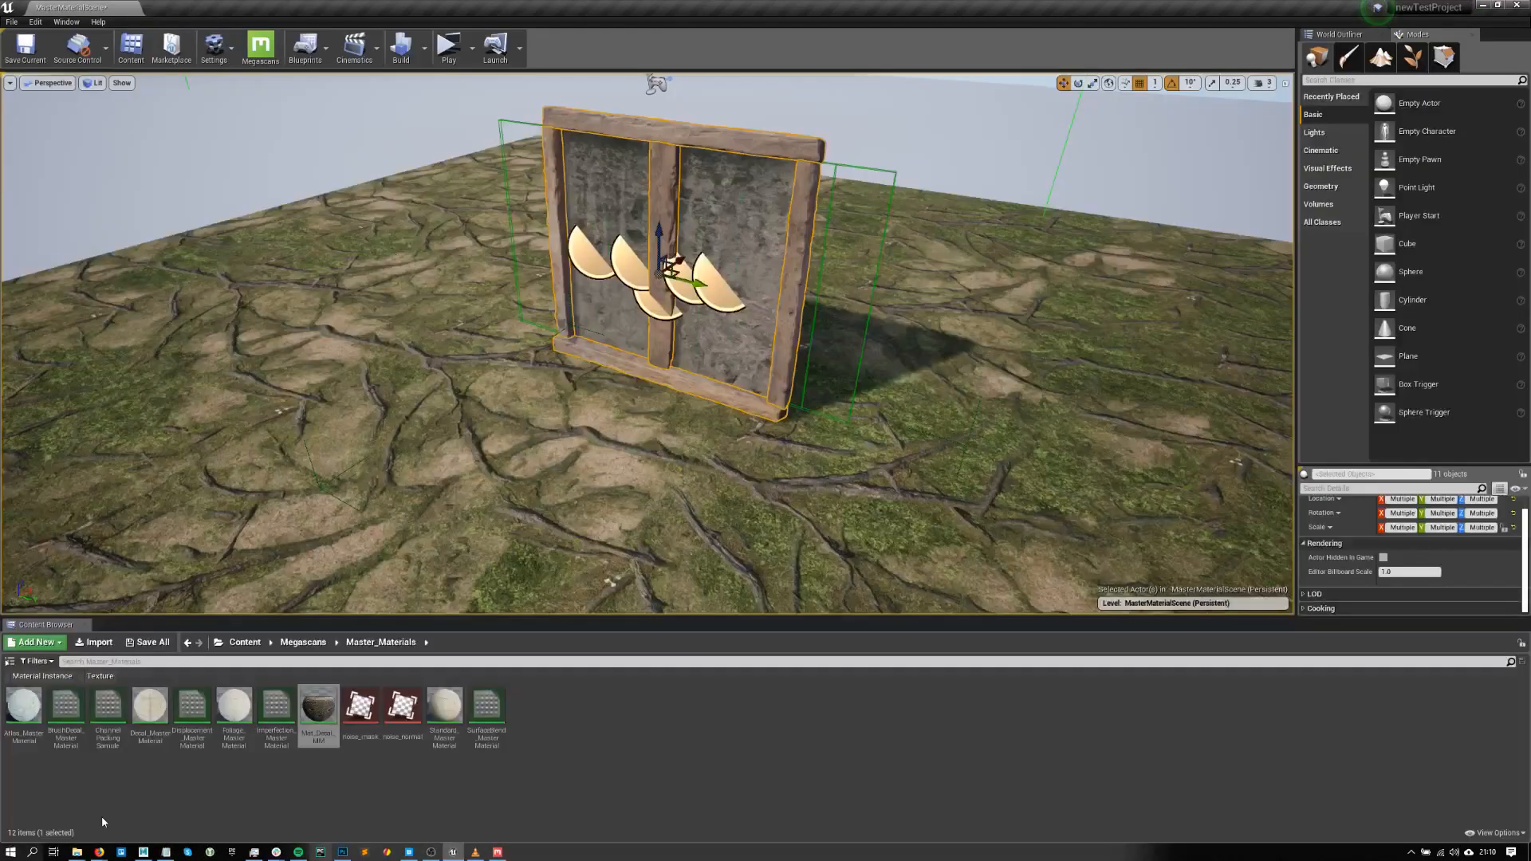
left_click_drag(269, 721, 258, 755)
left_click(180, 786)
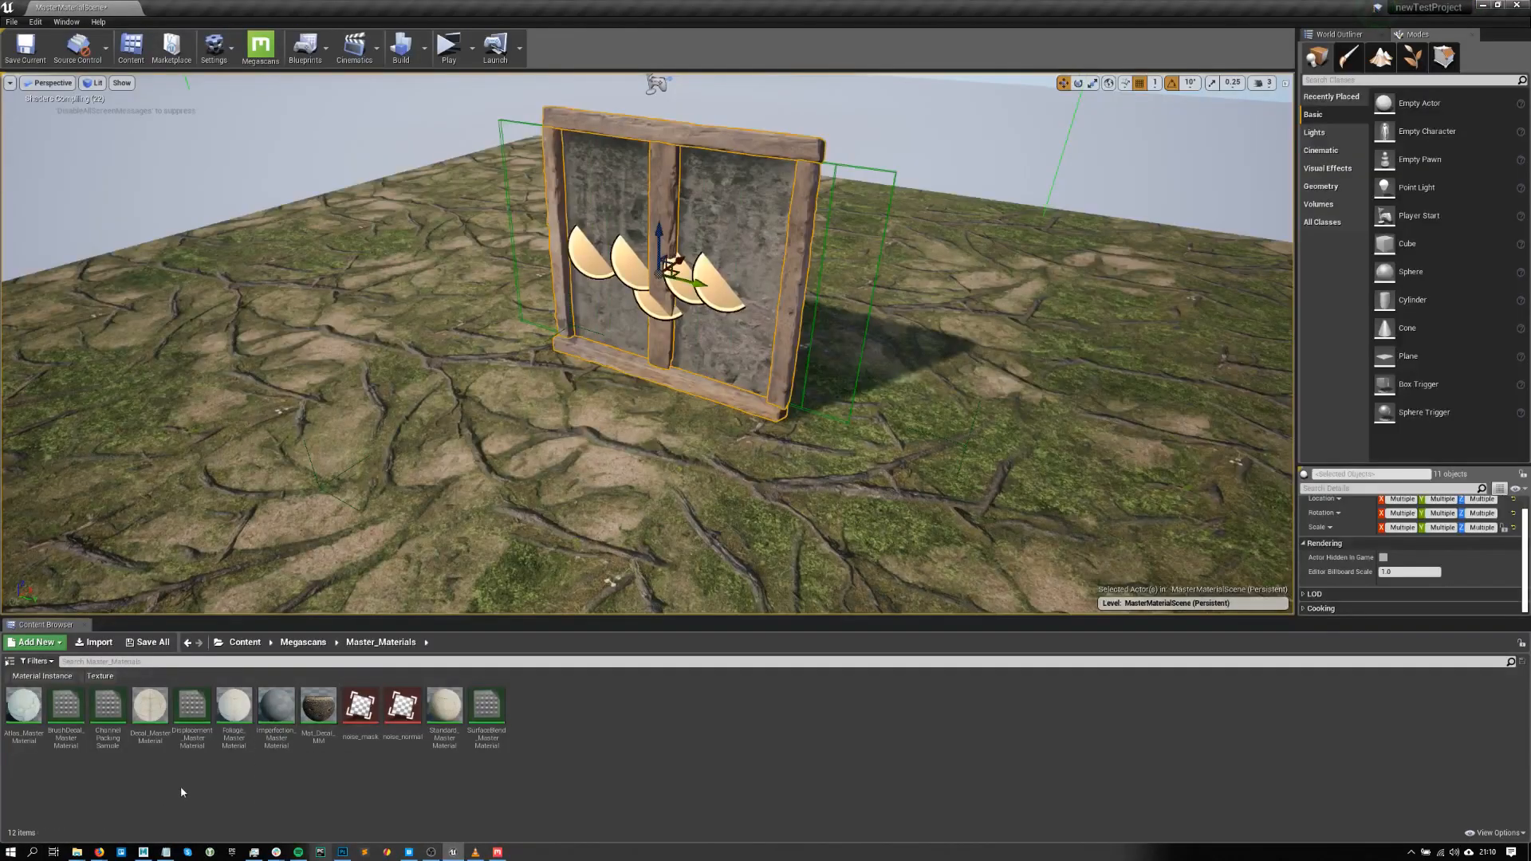
- Open the Decal master material from the Megascans masterMaterials folder and look over its node graph
left_click(303, 642)
left_click(357, 726)
double_click(357, 730)
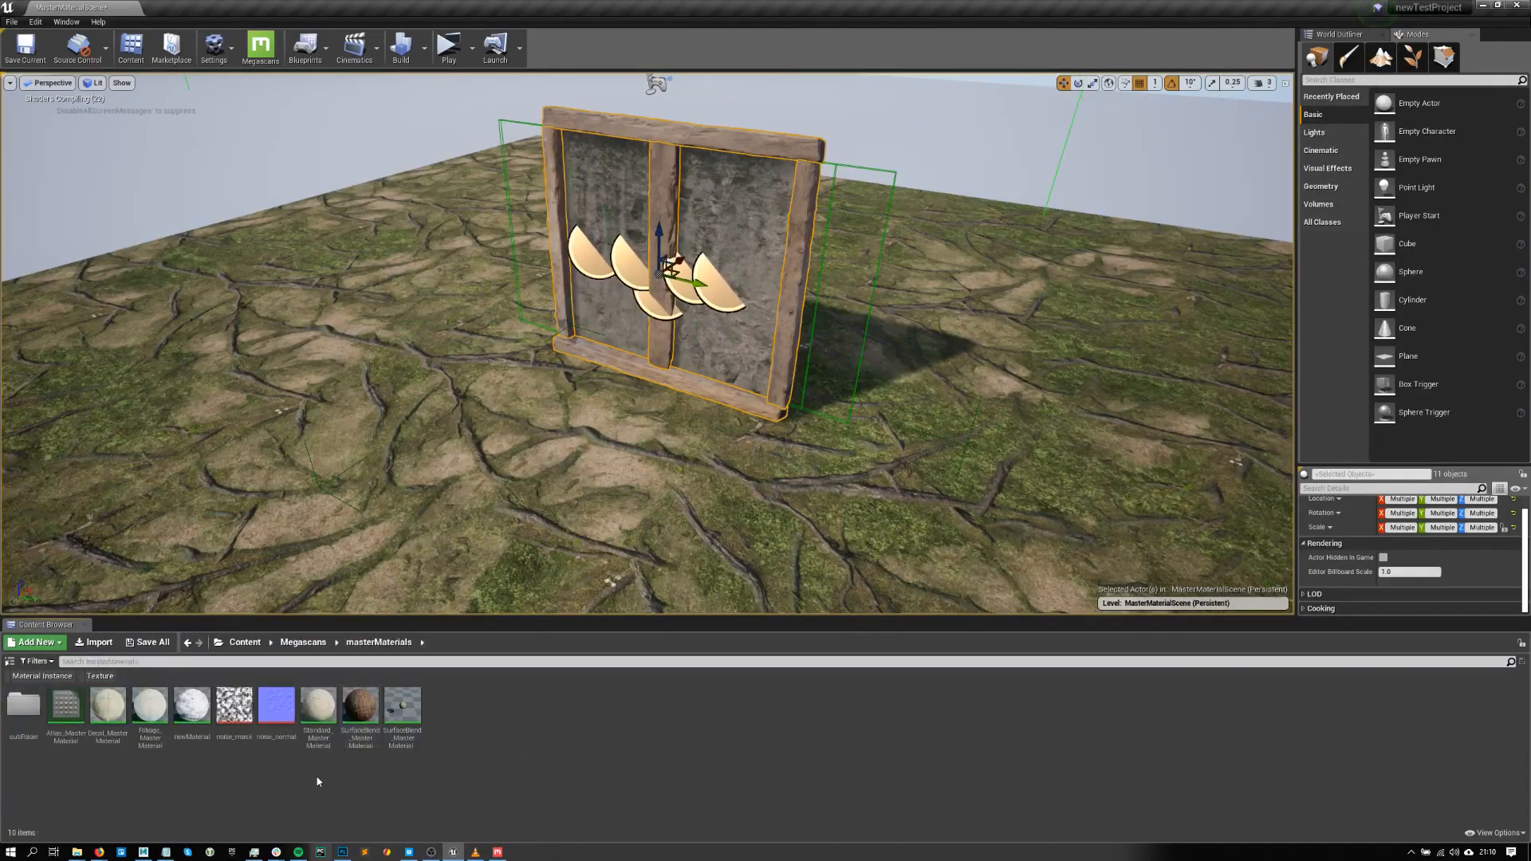
double_click(108, 706)
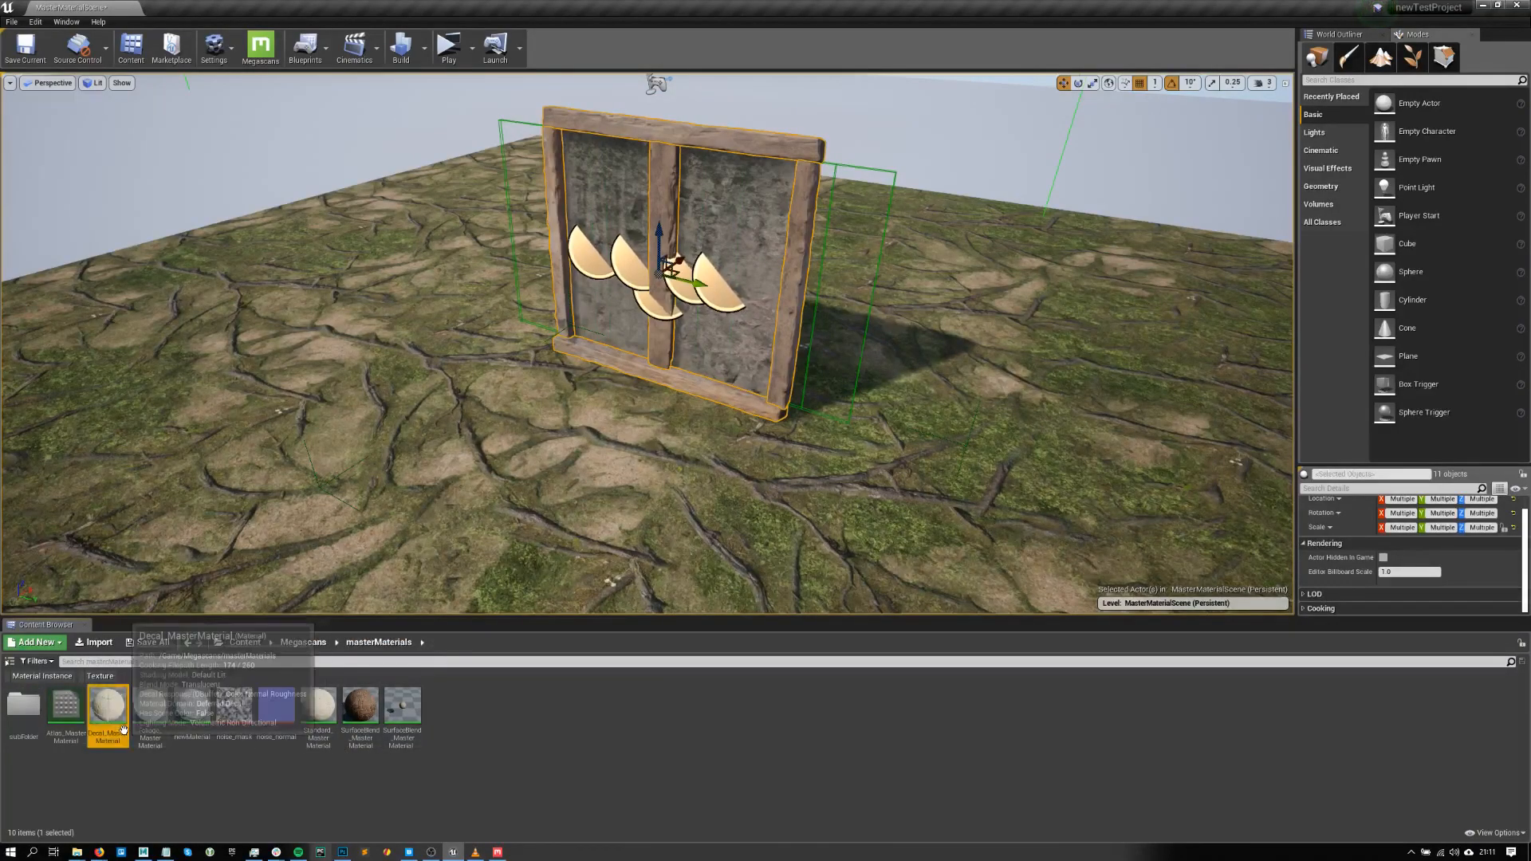
scroll(573, 184, "down", 6)
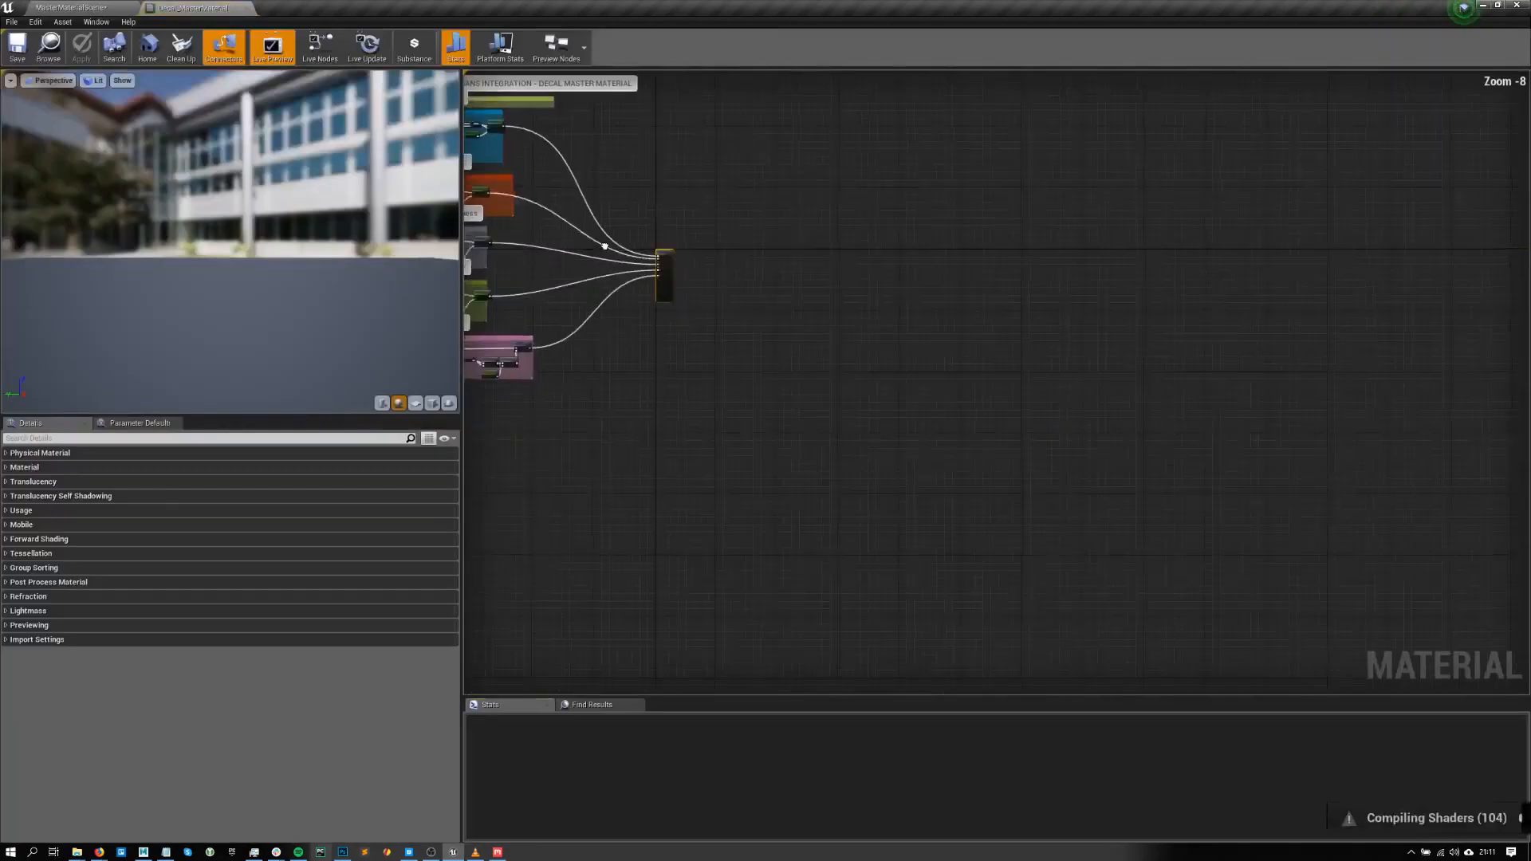
scroll(832, 270, "up", 3)
right_click_drag(832, 271, 912, 289)
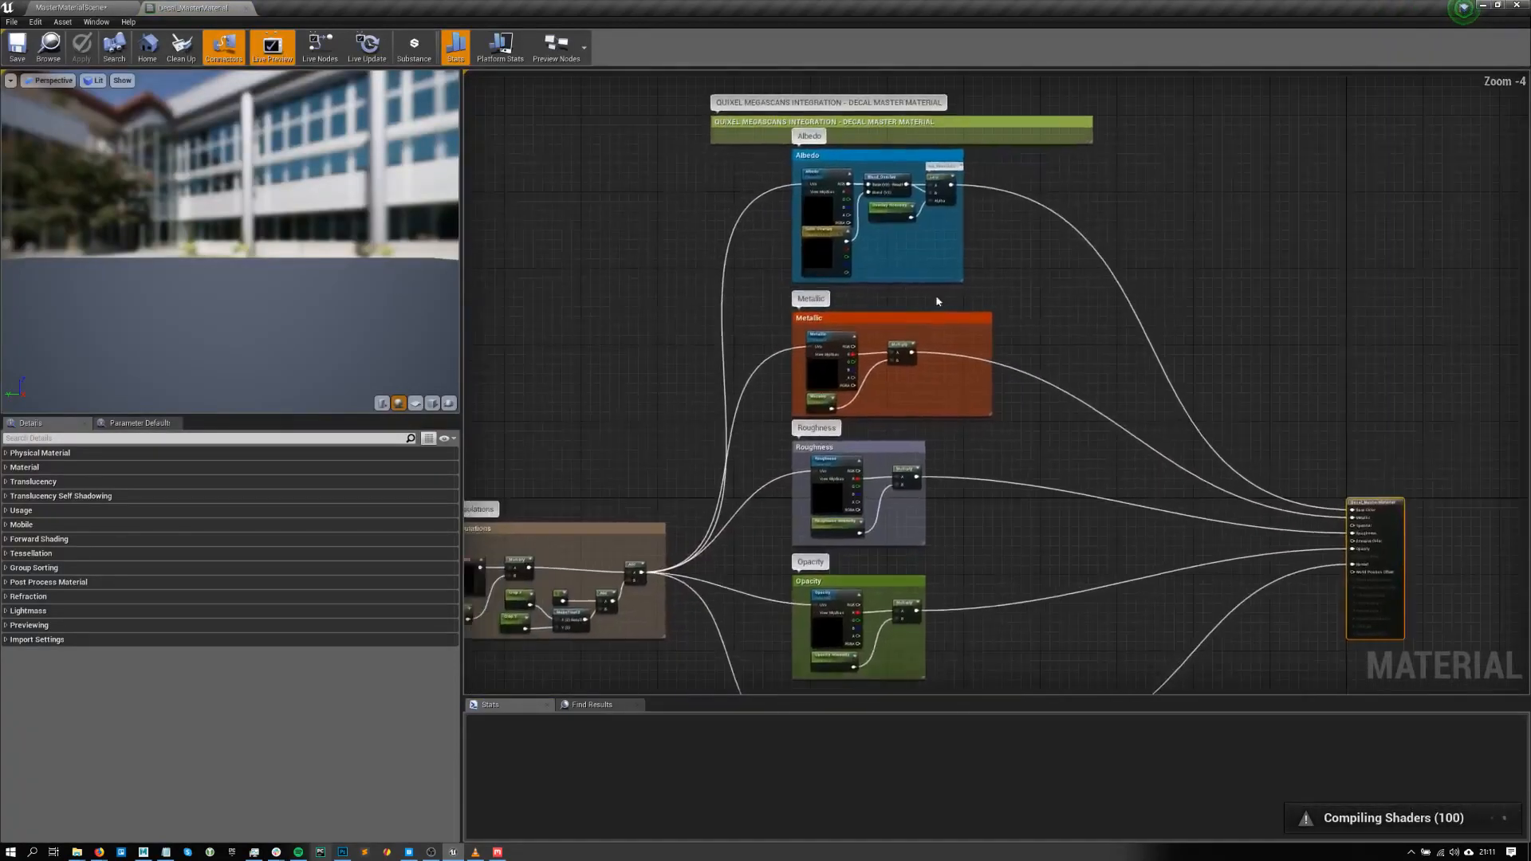
- Delete the Metallic comment group together with its texture, intensity parameter and Multiply node
left_click_drag(1025, 304, 764, 425)
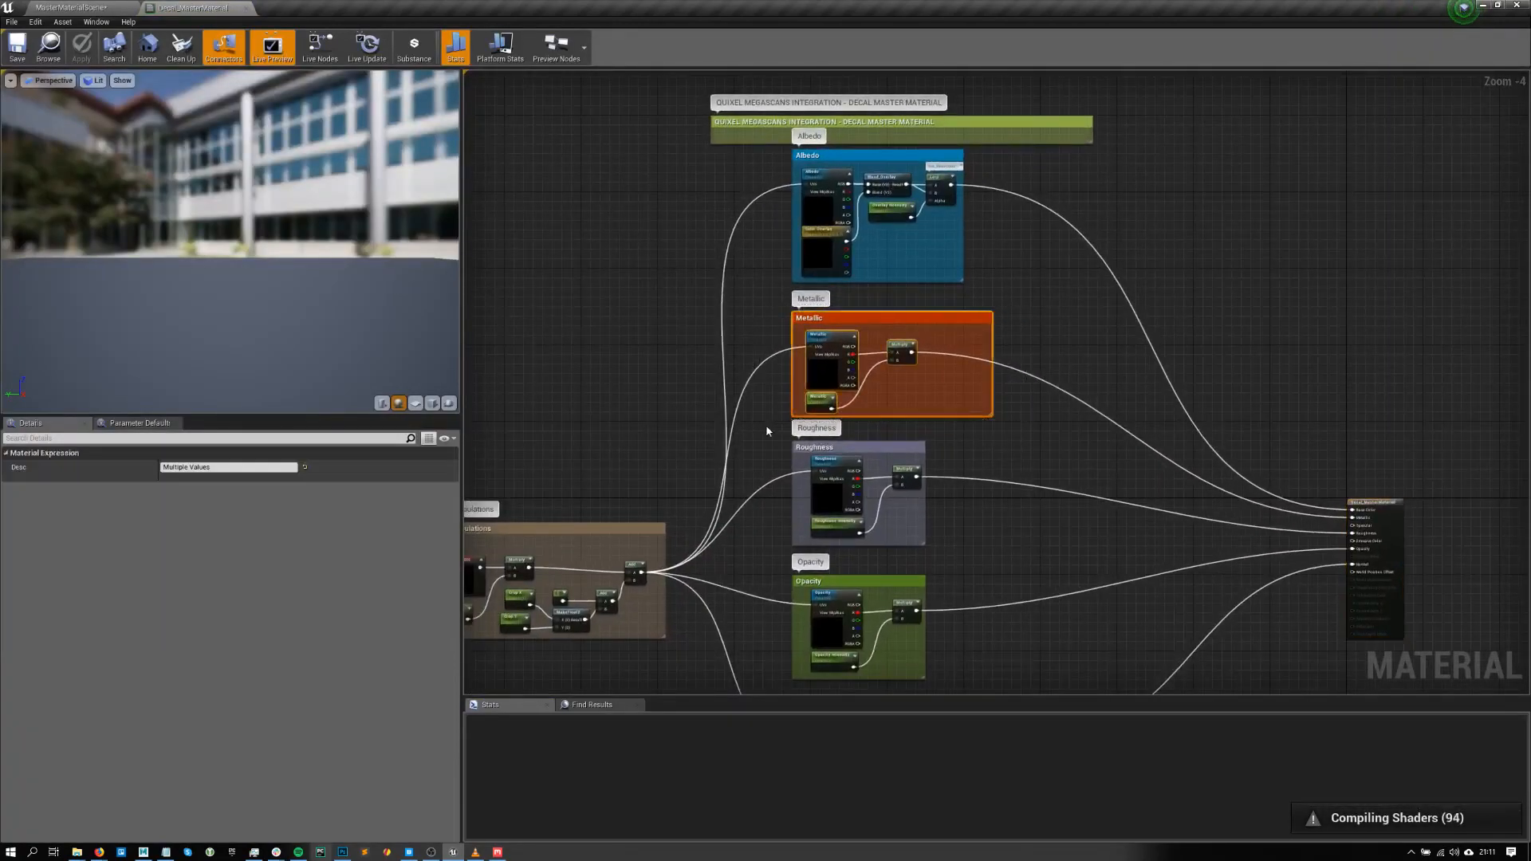
key("Delete")
scroll(882, 479, "up", 1)
right_click(832, 418)
- Connect the Roughness Intensity parameter directly to the material's Roughness input and delete the rest of the Roughness group
right_click_drag(1179, 390, 987, 328)
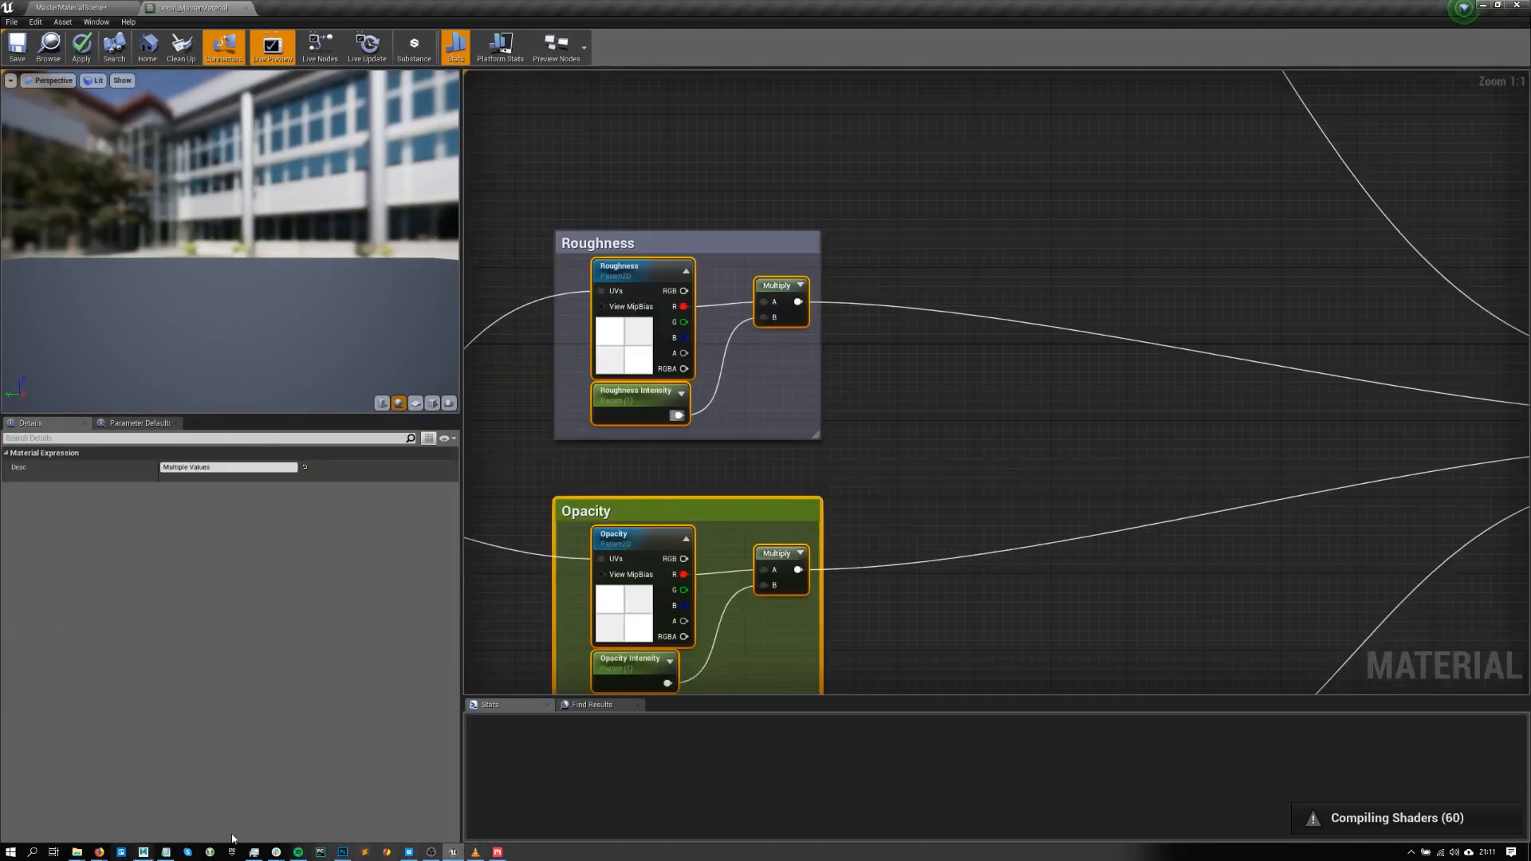
right_click_drag(1056, 288, 789, 336)
scroll(790, 341, "down", 1)
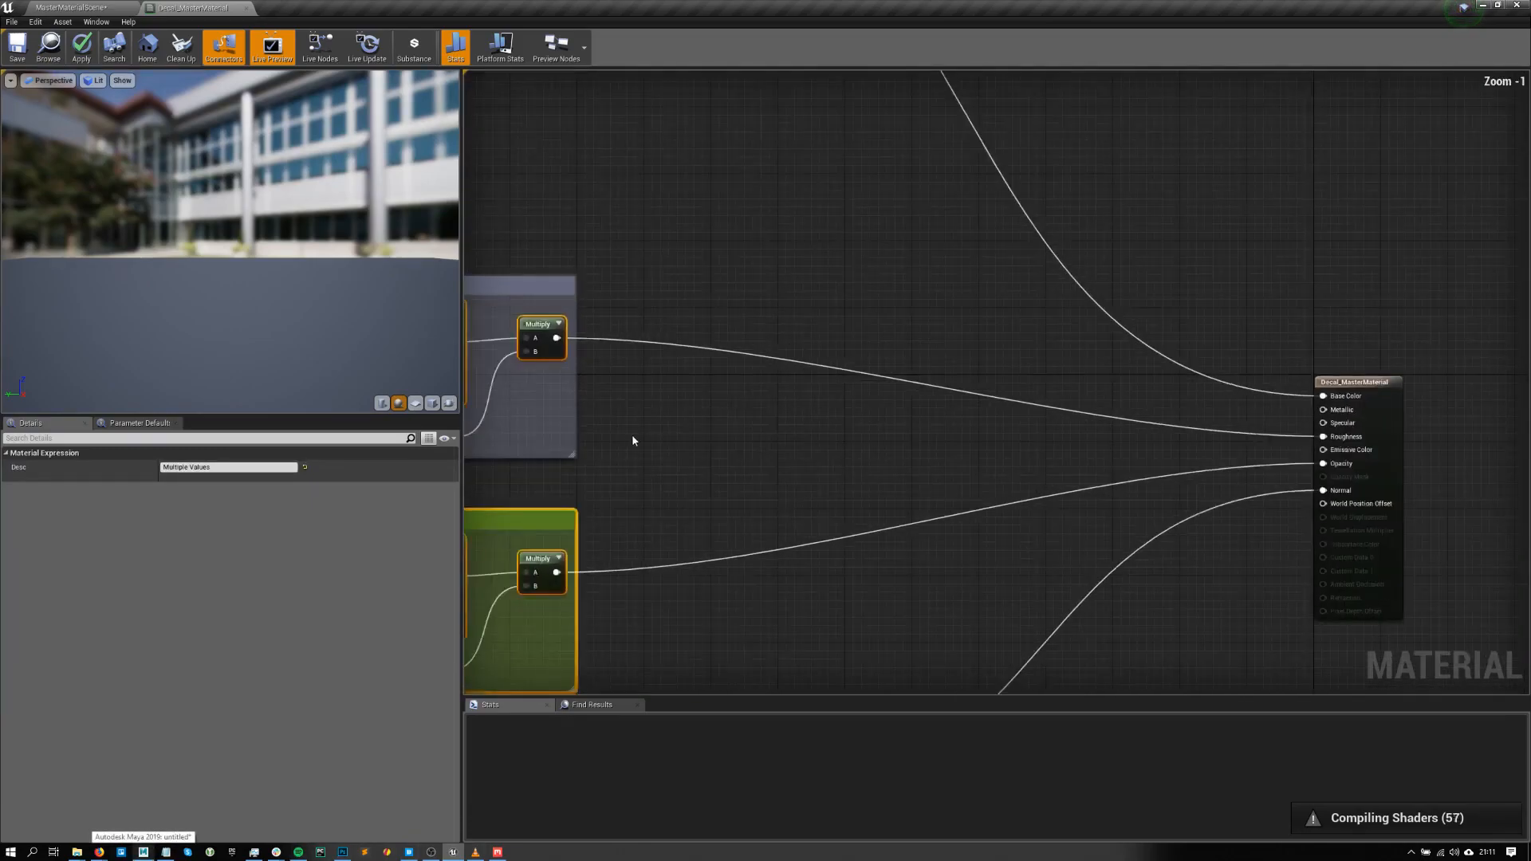
left_click(709, 443)
scroll(710, 443, "down", 1)
right_click(733, 433)
scroll(664, 405, "up", 1)
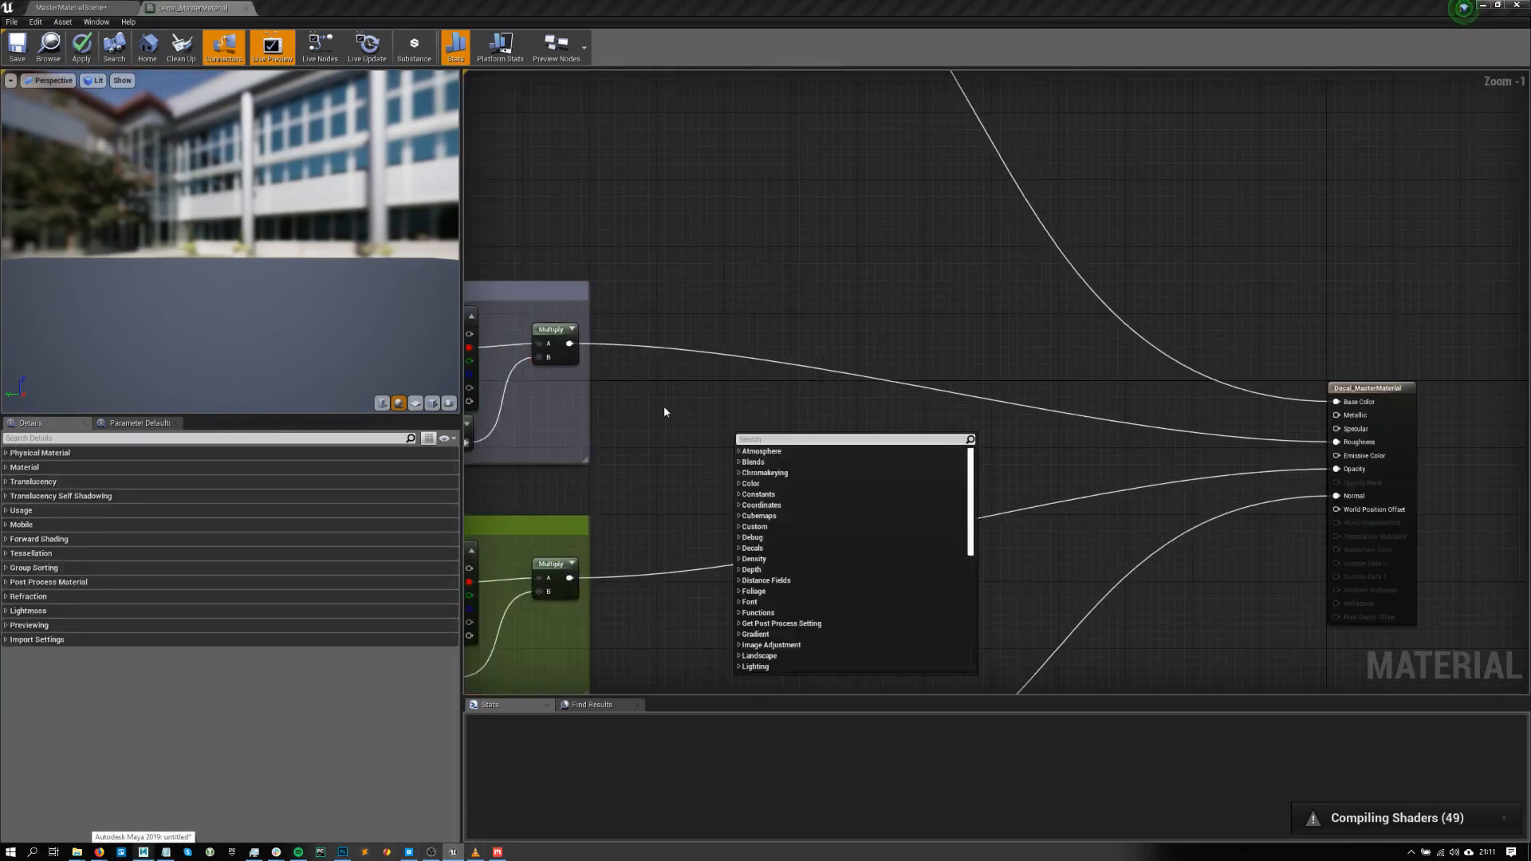
scroll(665, 403, "down", 2)
left_click_drag(667, 386, 743, 449)
right_click_drag(706, 279, 759, 372)
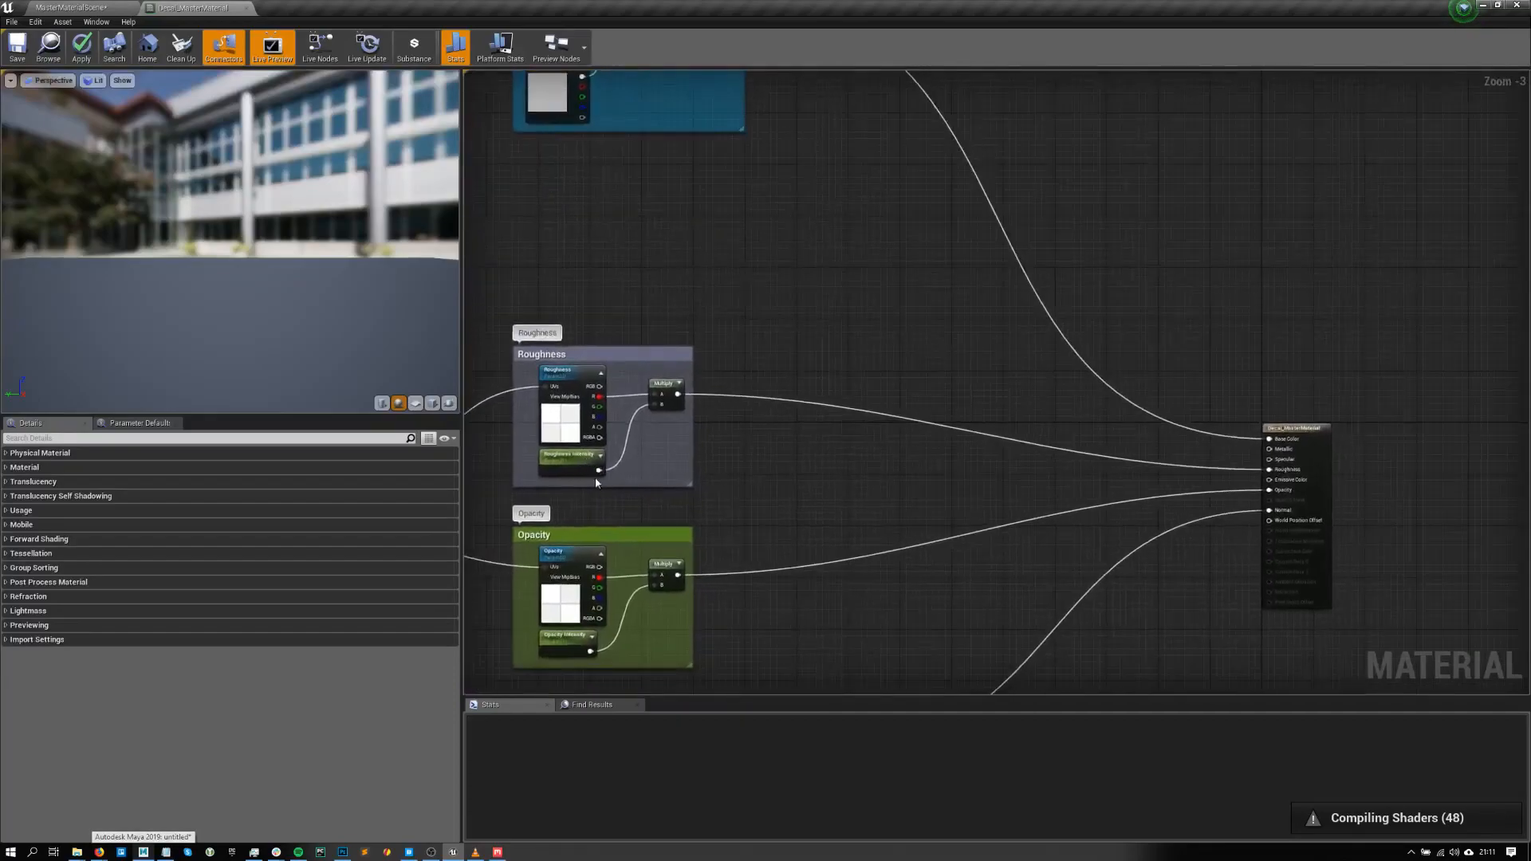
left_click_drag(599, 470, 1269, 470)
left_click_drag(583, 465, 873, 458)
left_click_drag(745, 233, 558, 478)
key("Delete")
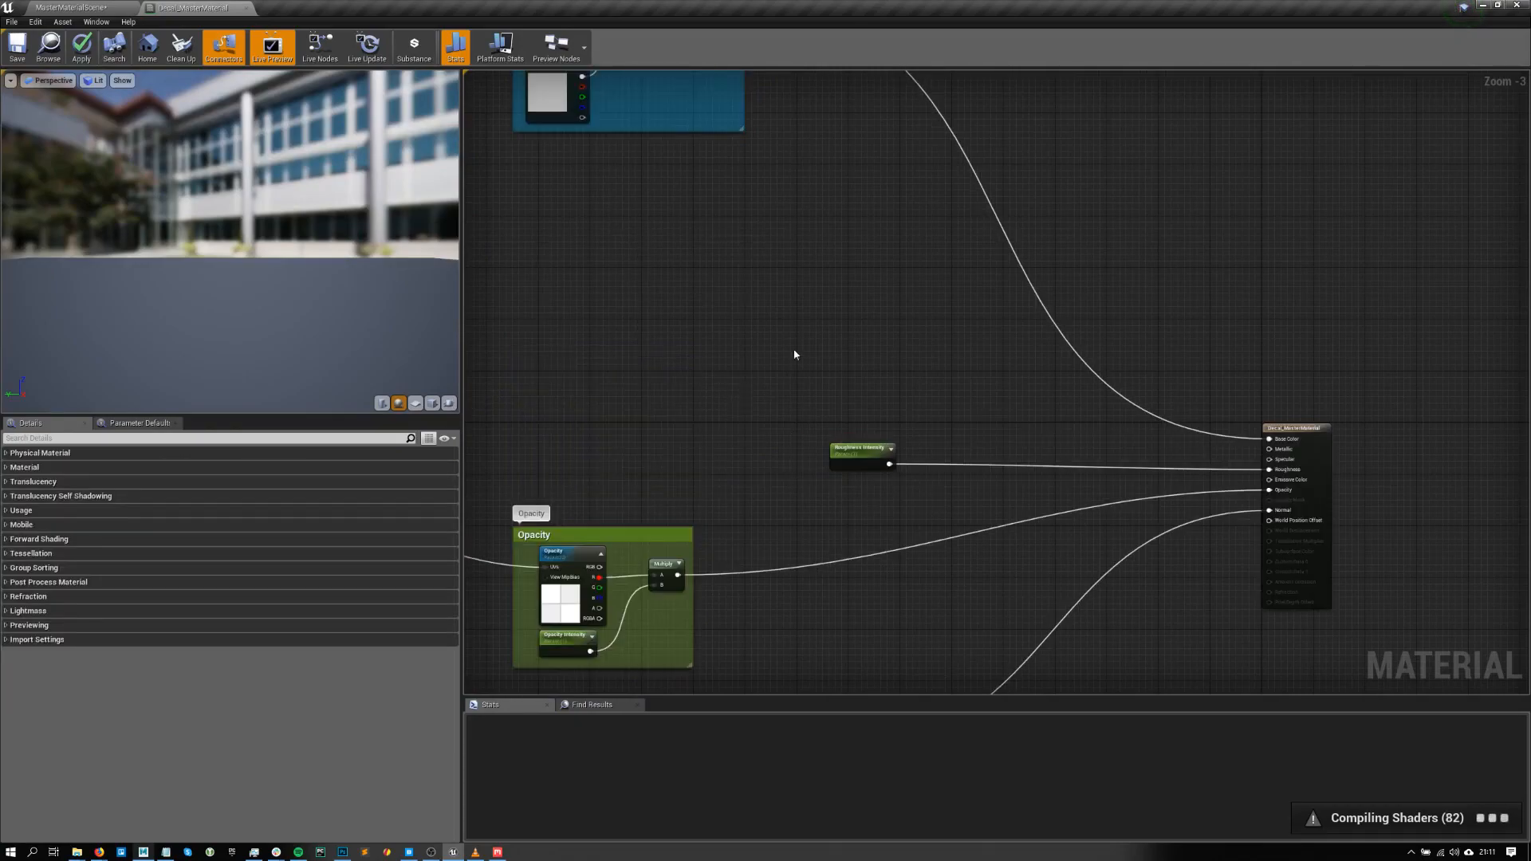
- Delete the Normal comment group and all its nodes from the decal material graph
scroll(633, 455, "down", 2)
right_click_drag(628, 415, 748, 370)
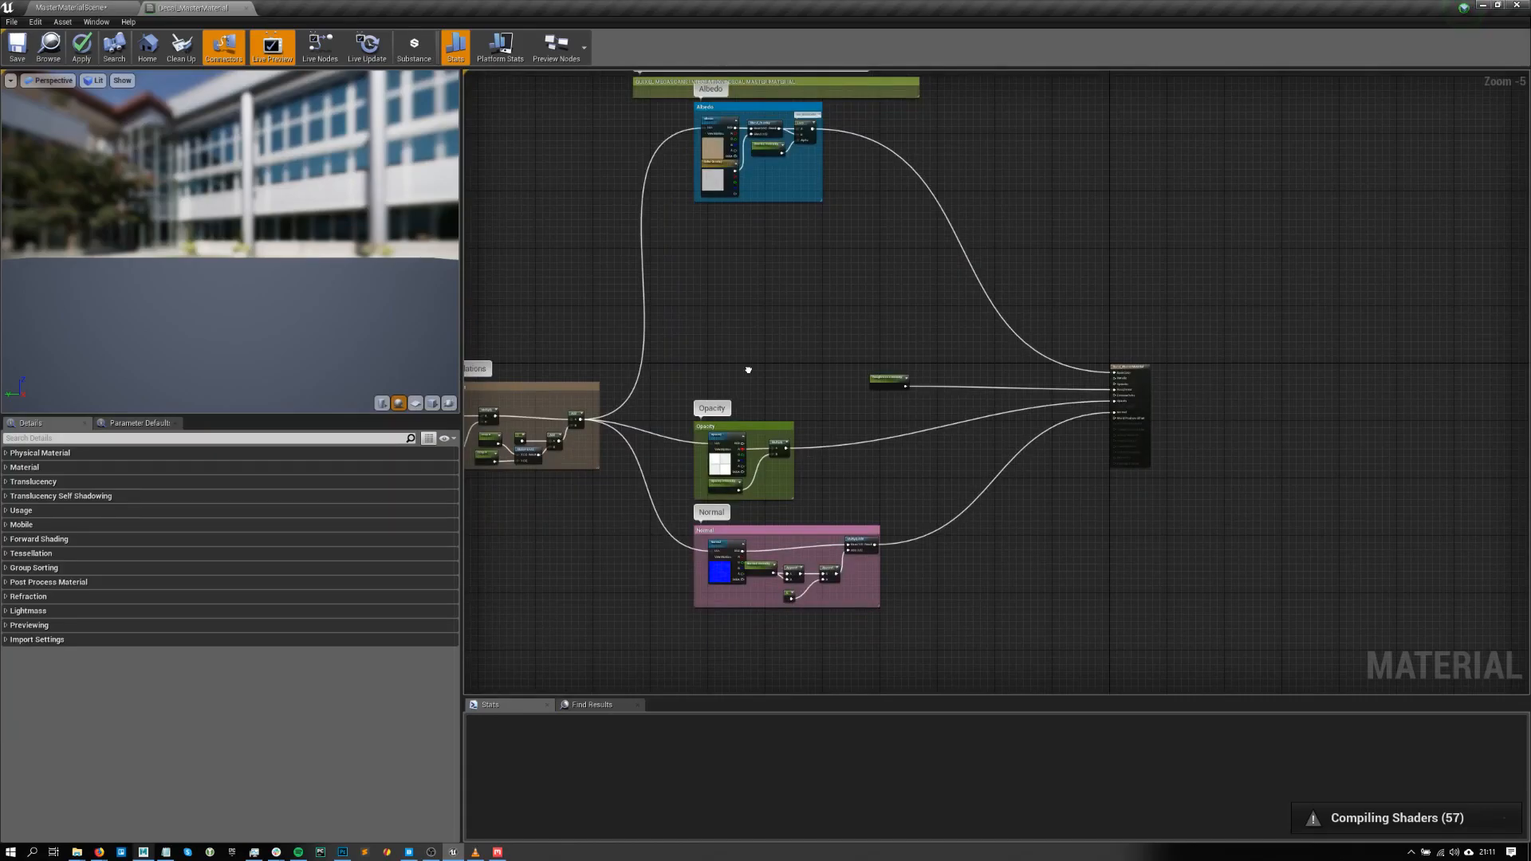
right_click_drag(748, 370, 809, 337)
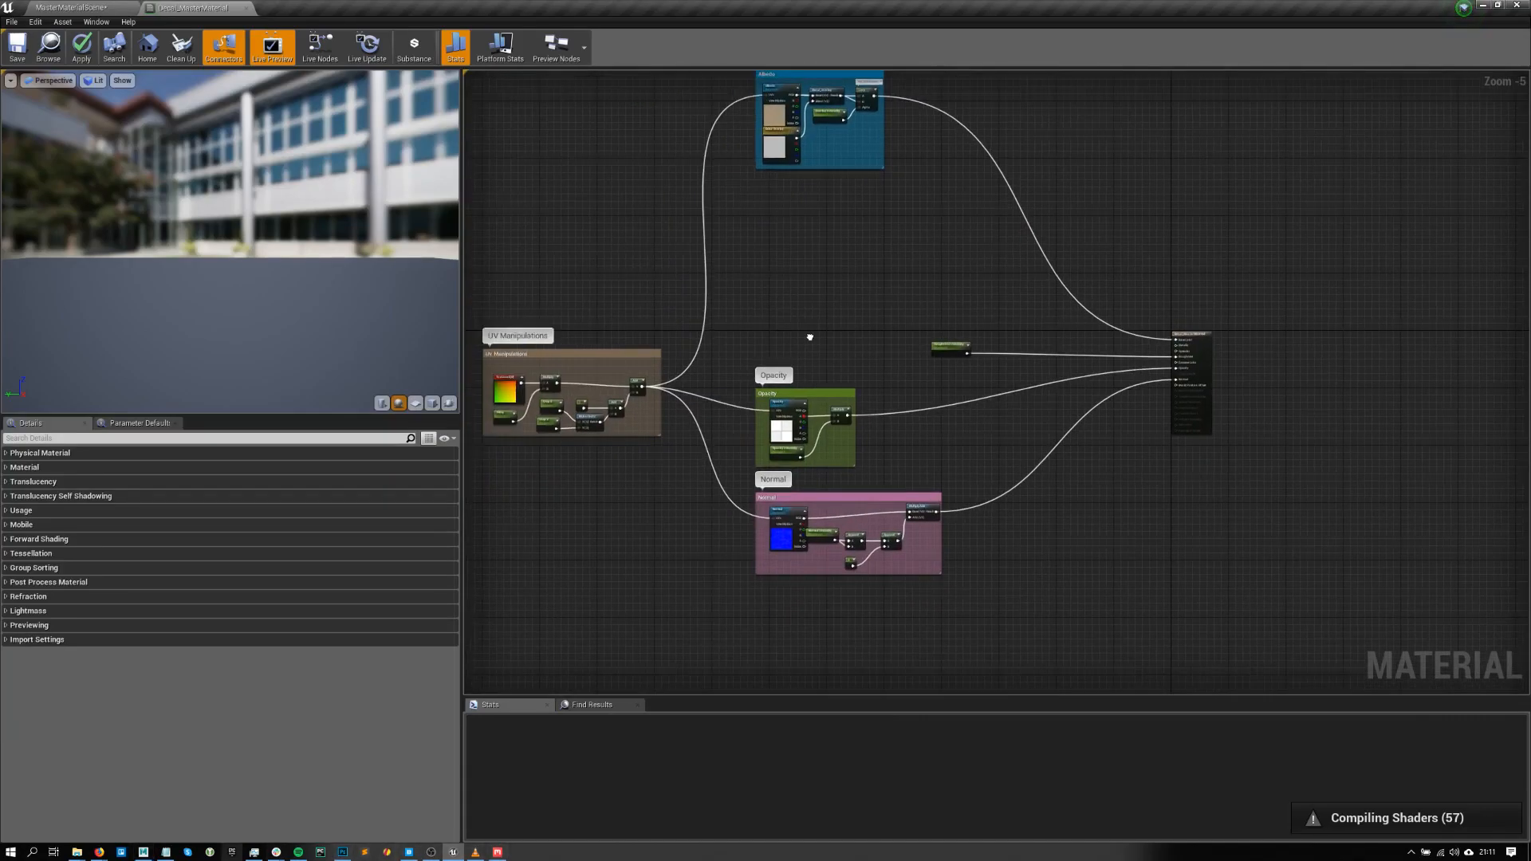
scroll(791, 462, "up", 1)
left_click_drag(1078, 642, 687, 488)
key("Delete")
- Delete the Blend_Overlay, Overlay Intensity and Color Overlay nodes from the Albedo group
right_click_drag(911, 156, 921, 444)
scroll(937, 286, "up", 4)
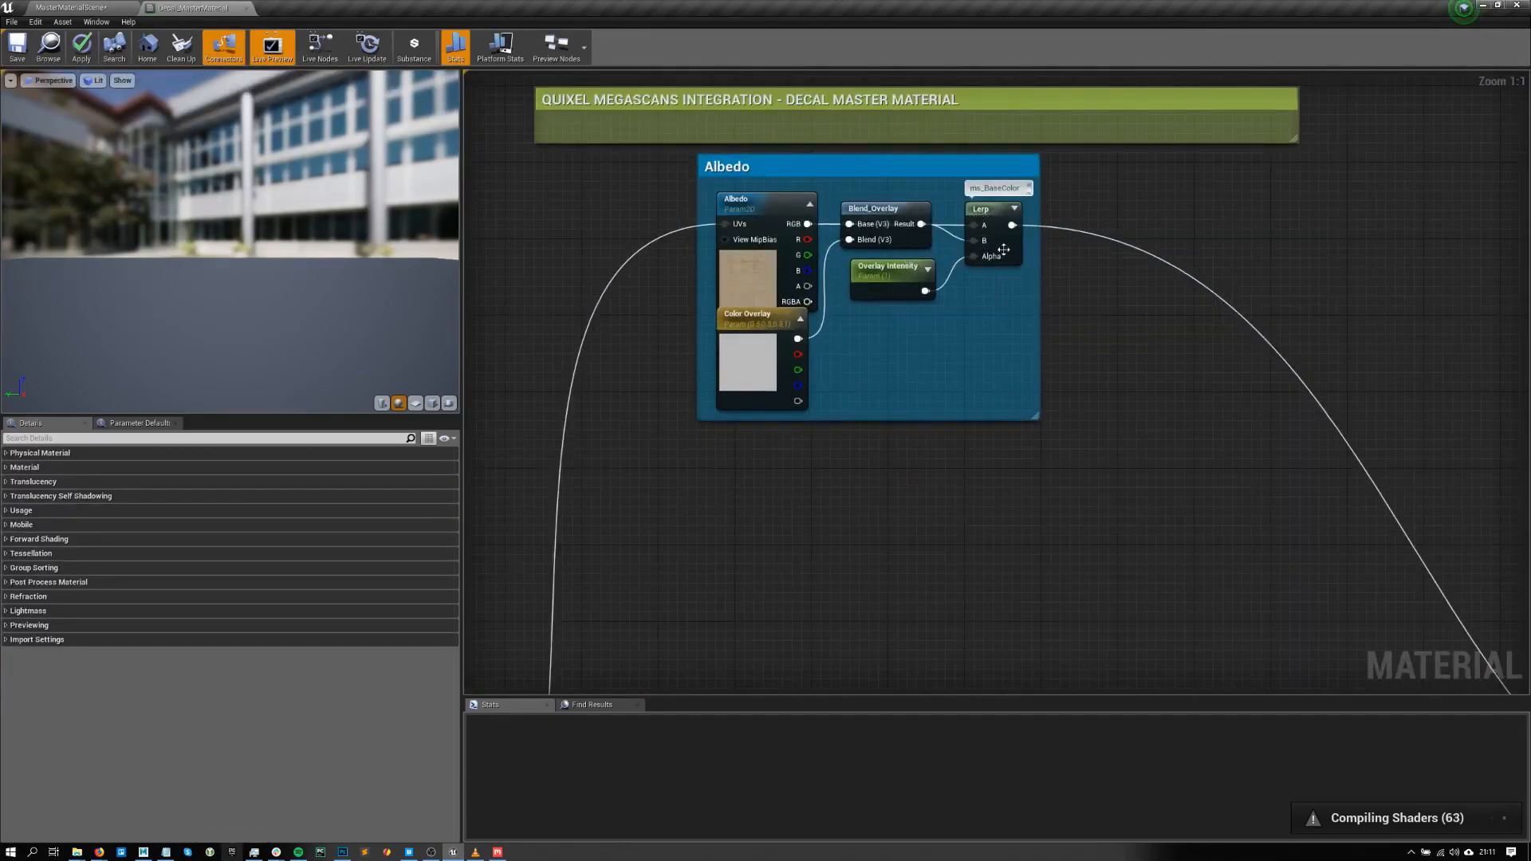
left_click_drag(904, 349, 886, 218)
key("Delete")
left_click(758, 371)
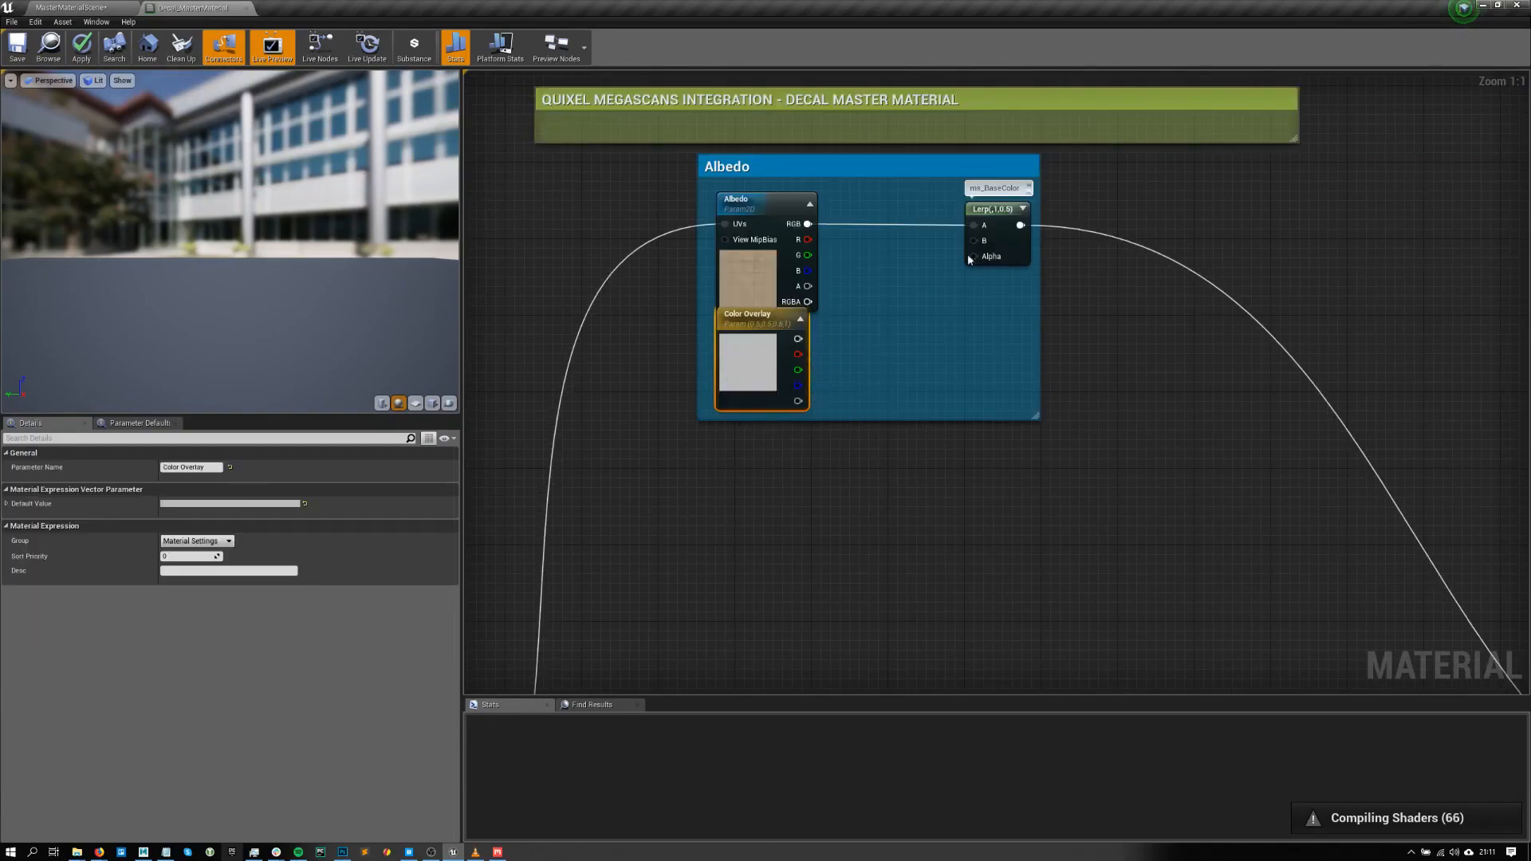
key("Delete")
- Try moving the Lerp node closer to the Albedo texture and check its description
left_click(990, 209)
left_click(925, 364)
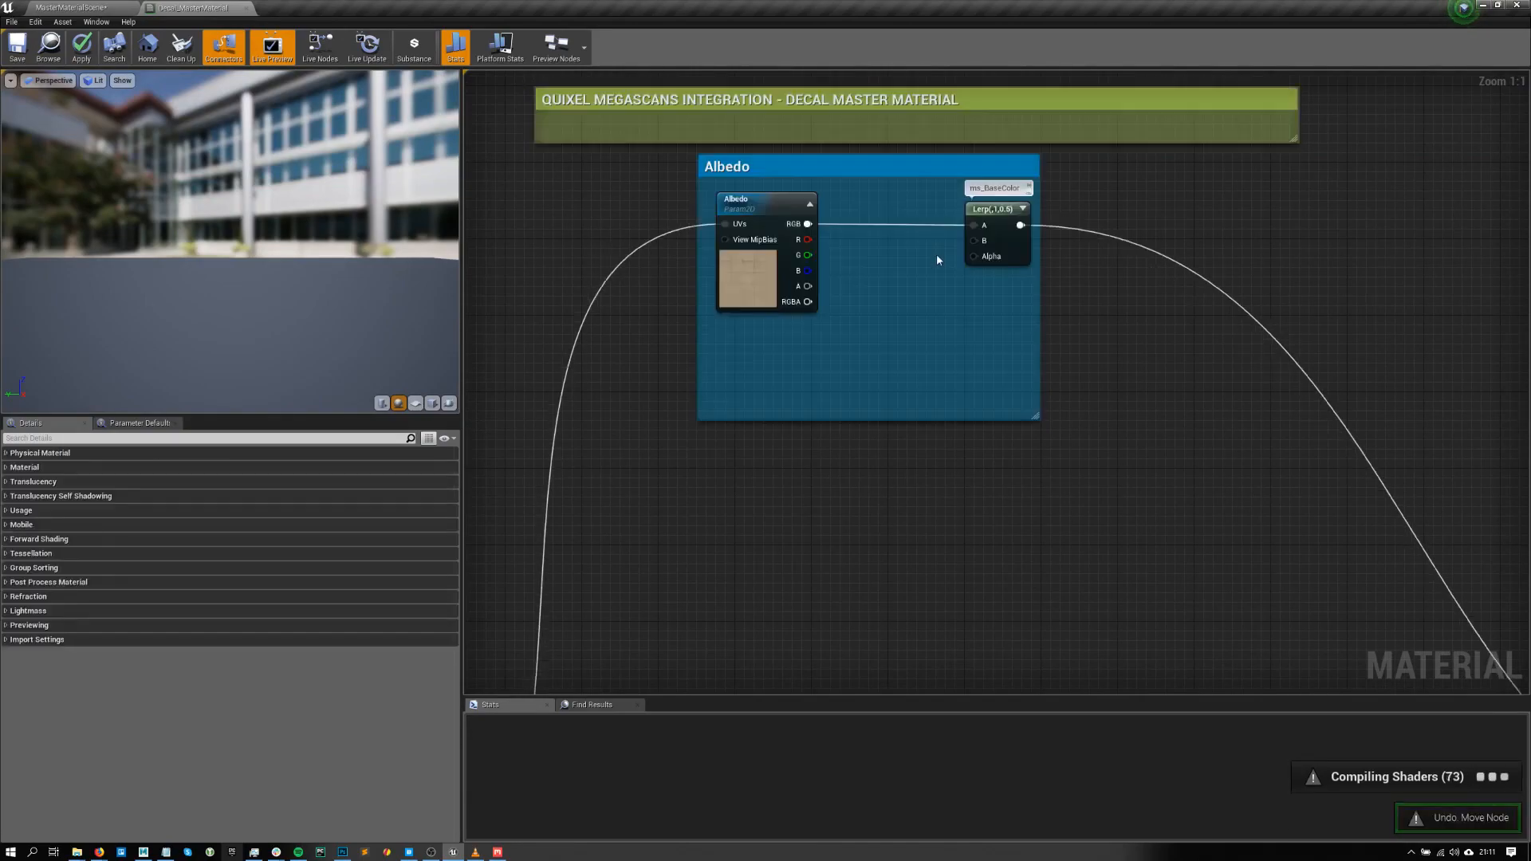
left_click_drag(1025, 264, 951, 274)
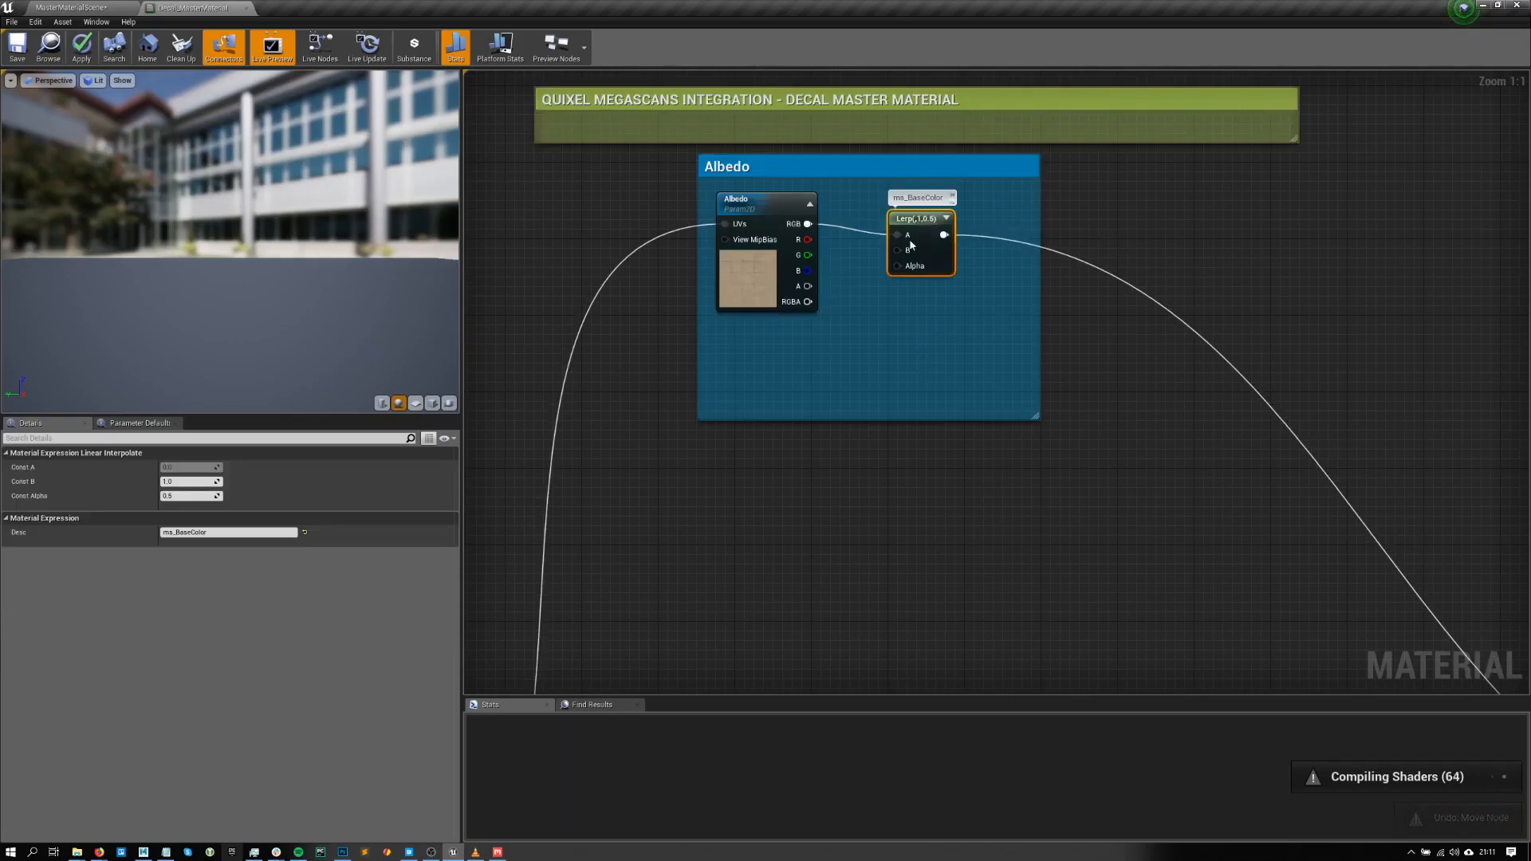
scroll(945, 274, "down", 1)
scroll(939, 275, "down", 5)
scroll(928, 358, "up", 3)
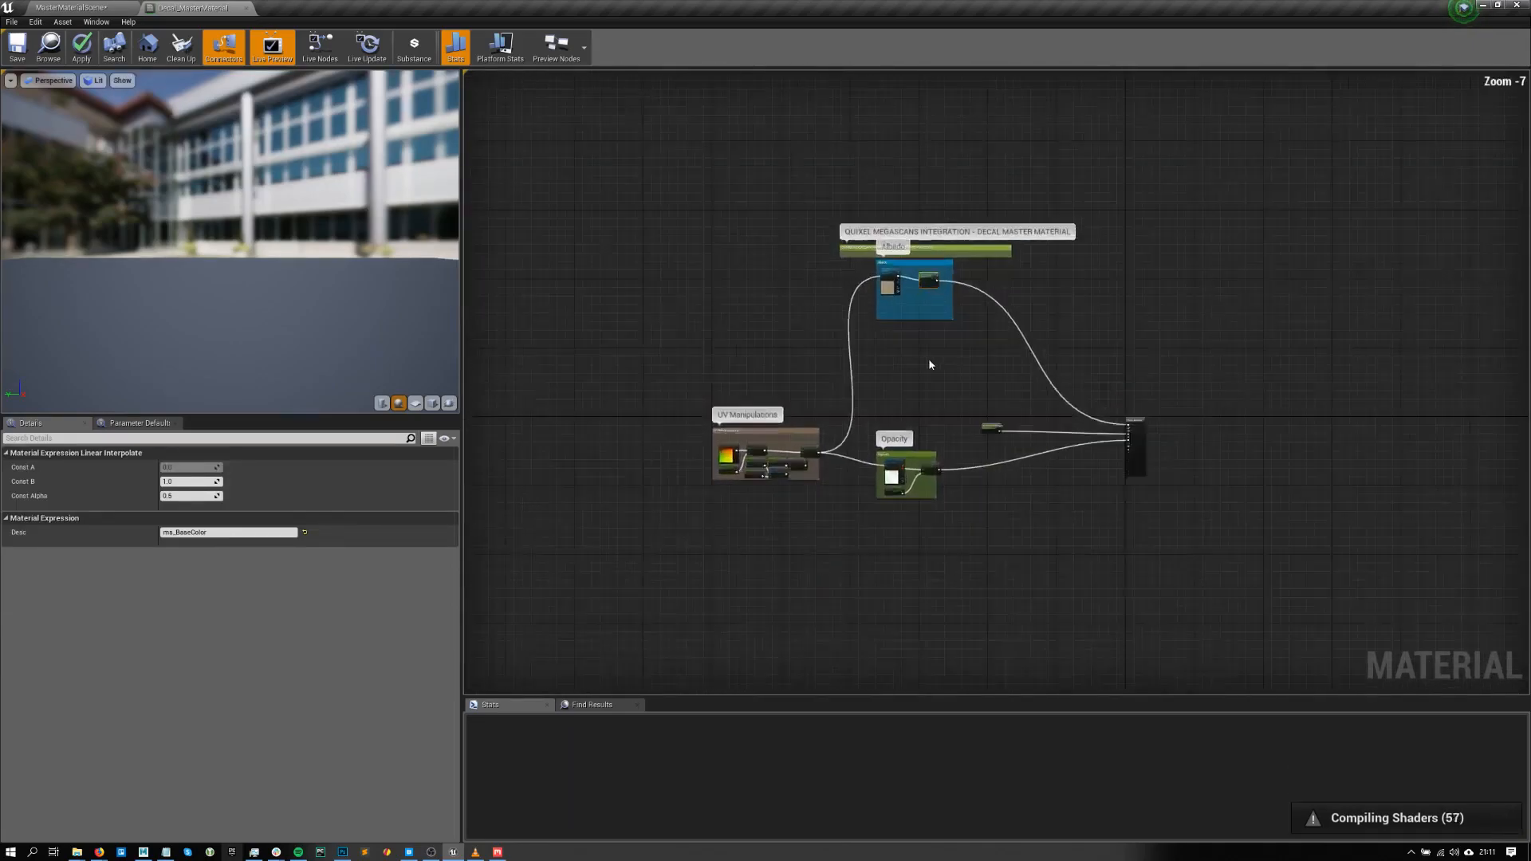
right_click_drag(899, 153, 921, 428)
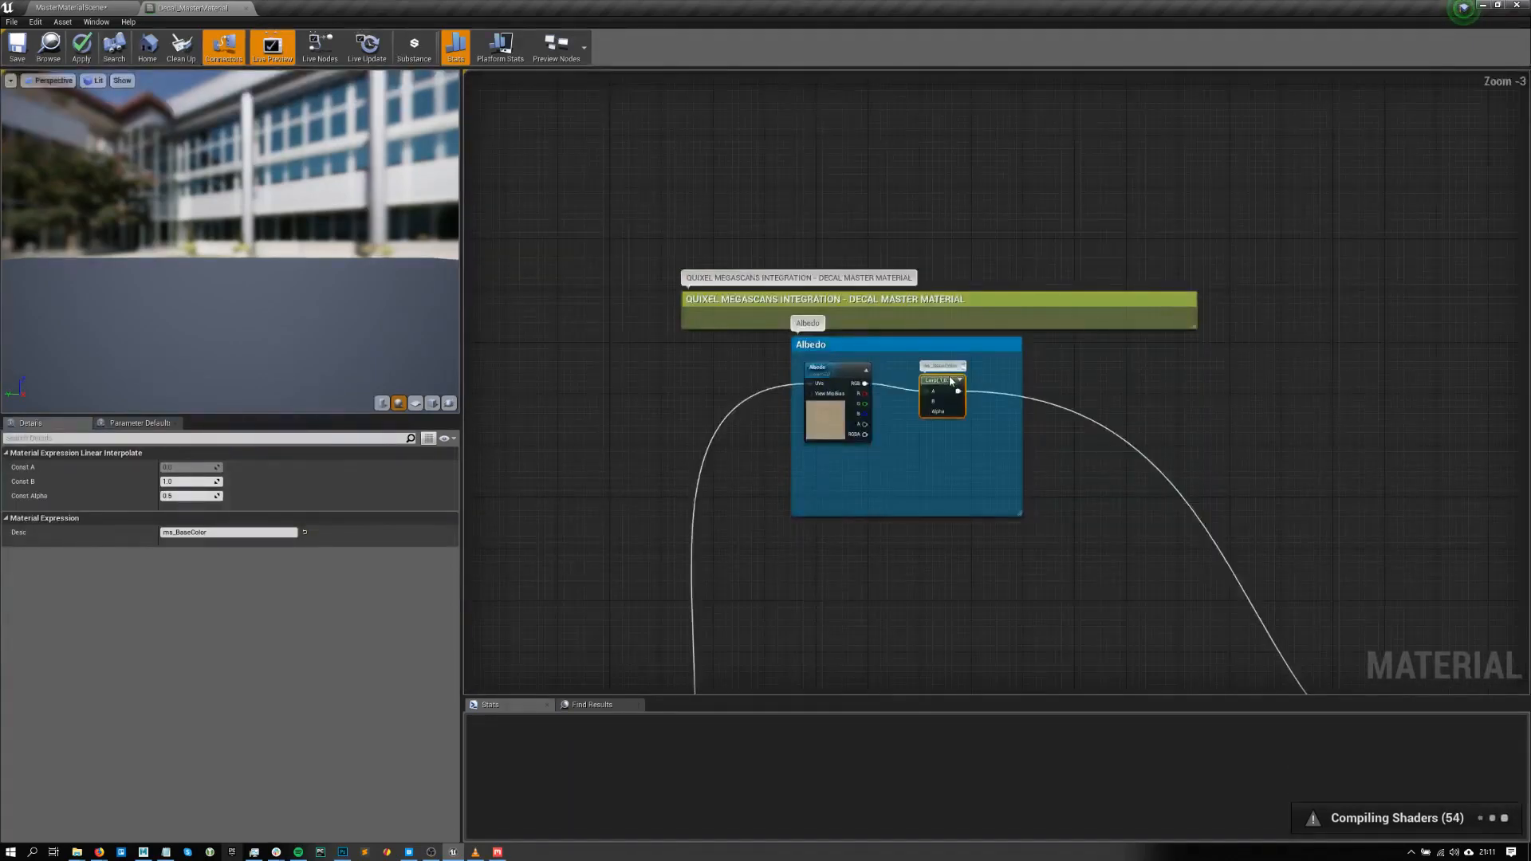
scroll(951, 378, "up", 3)
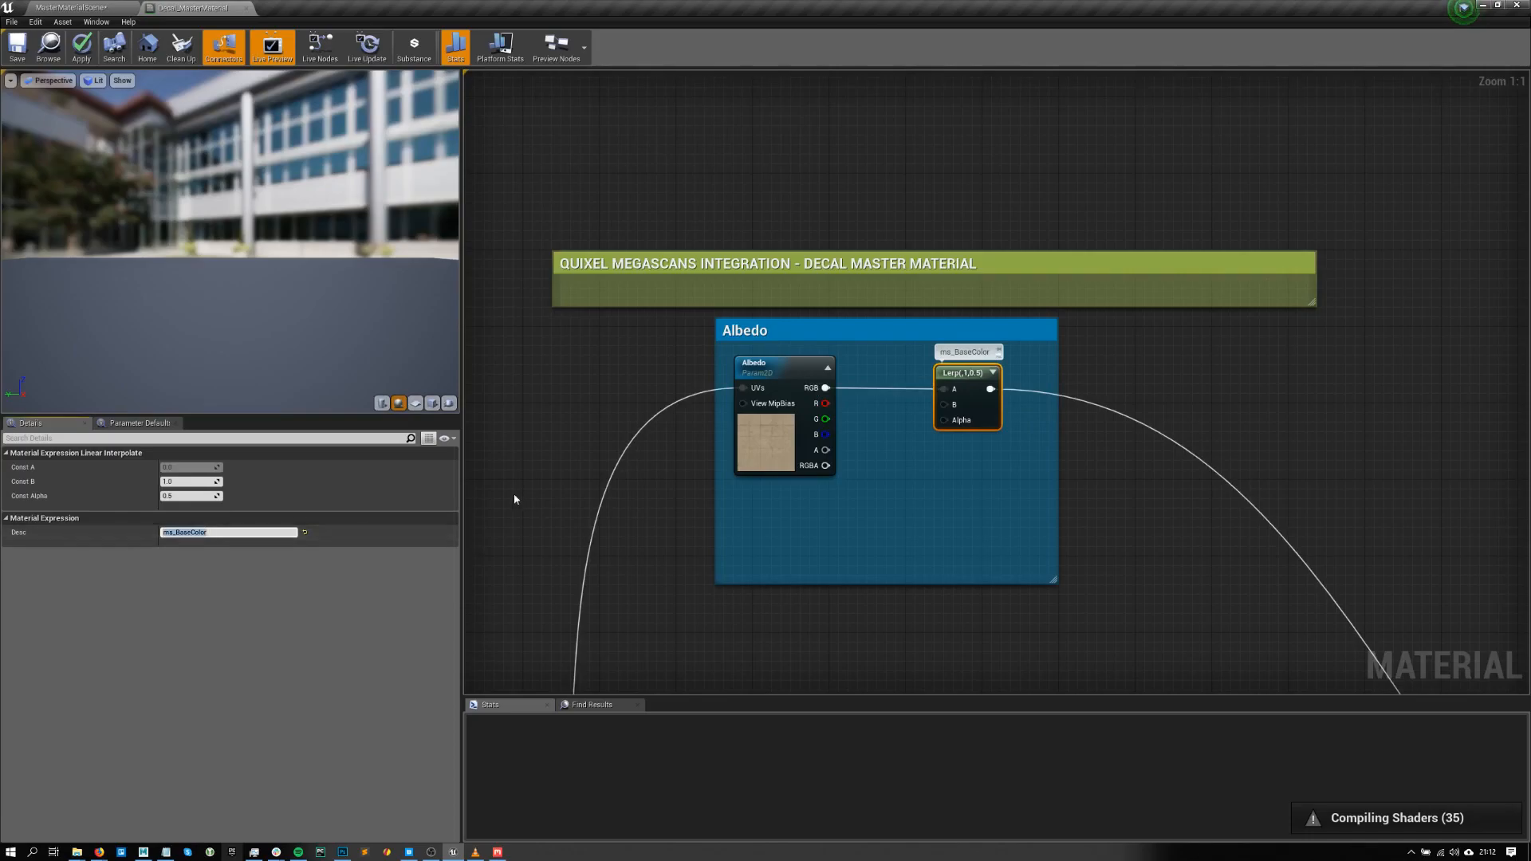
scroll(1208, 494, "down", 2)
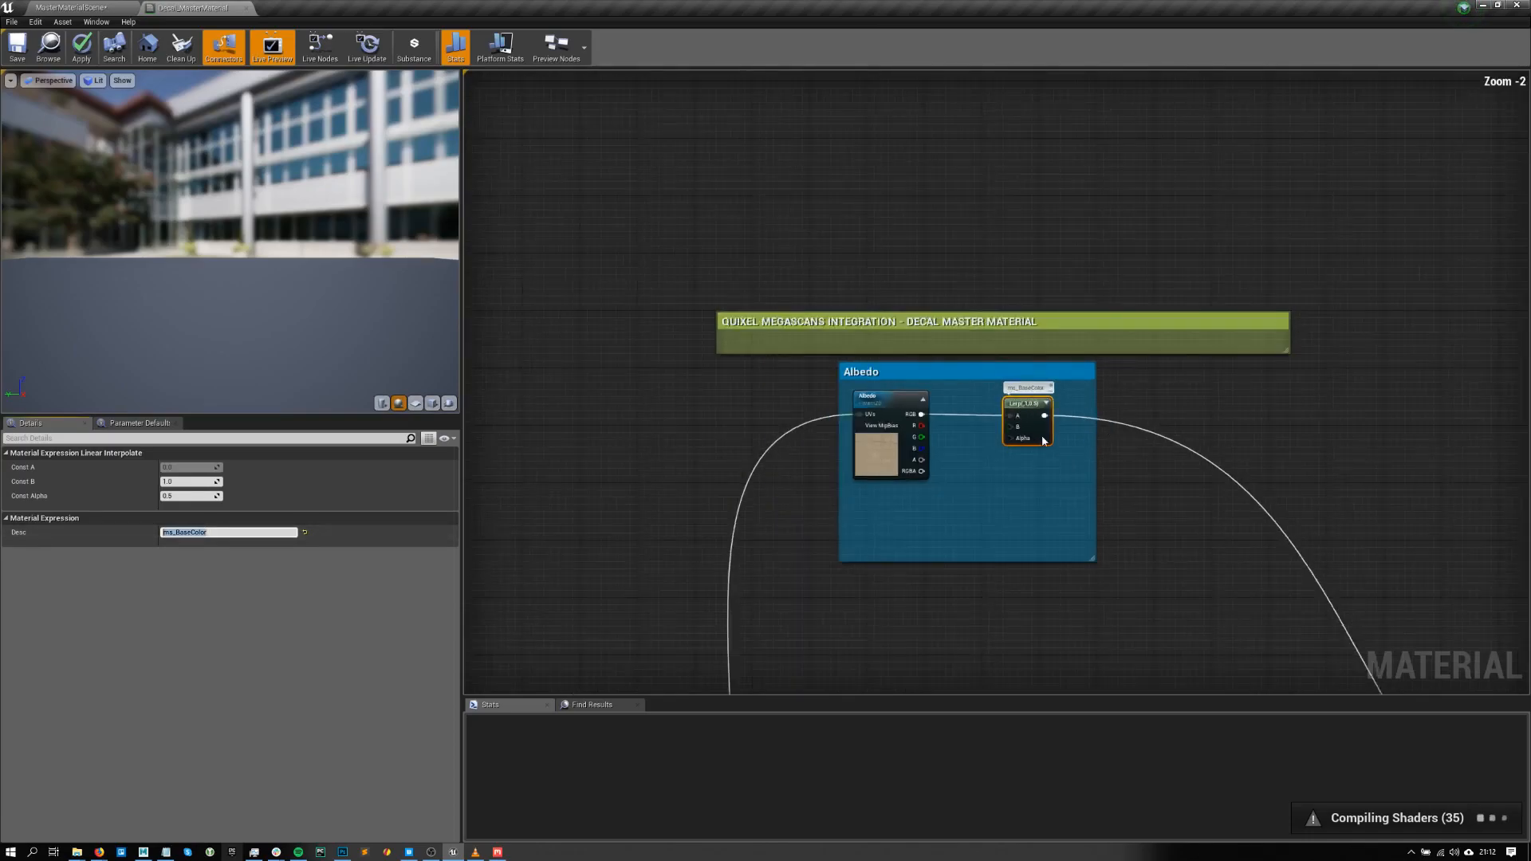
scroll(1036, 434, "down", 2)
right_click(921, 366)
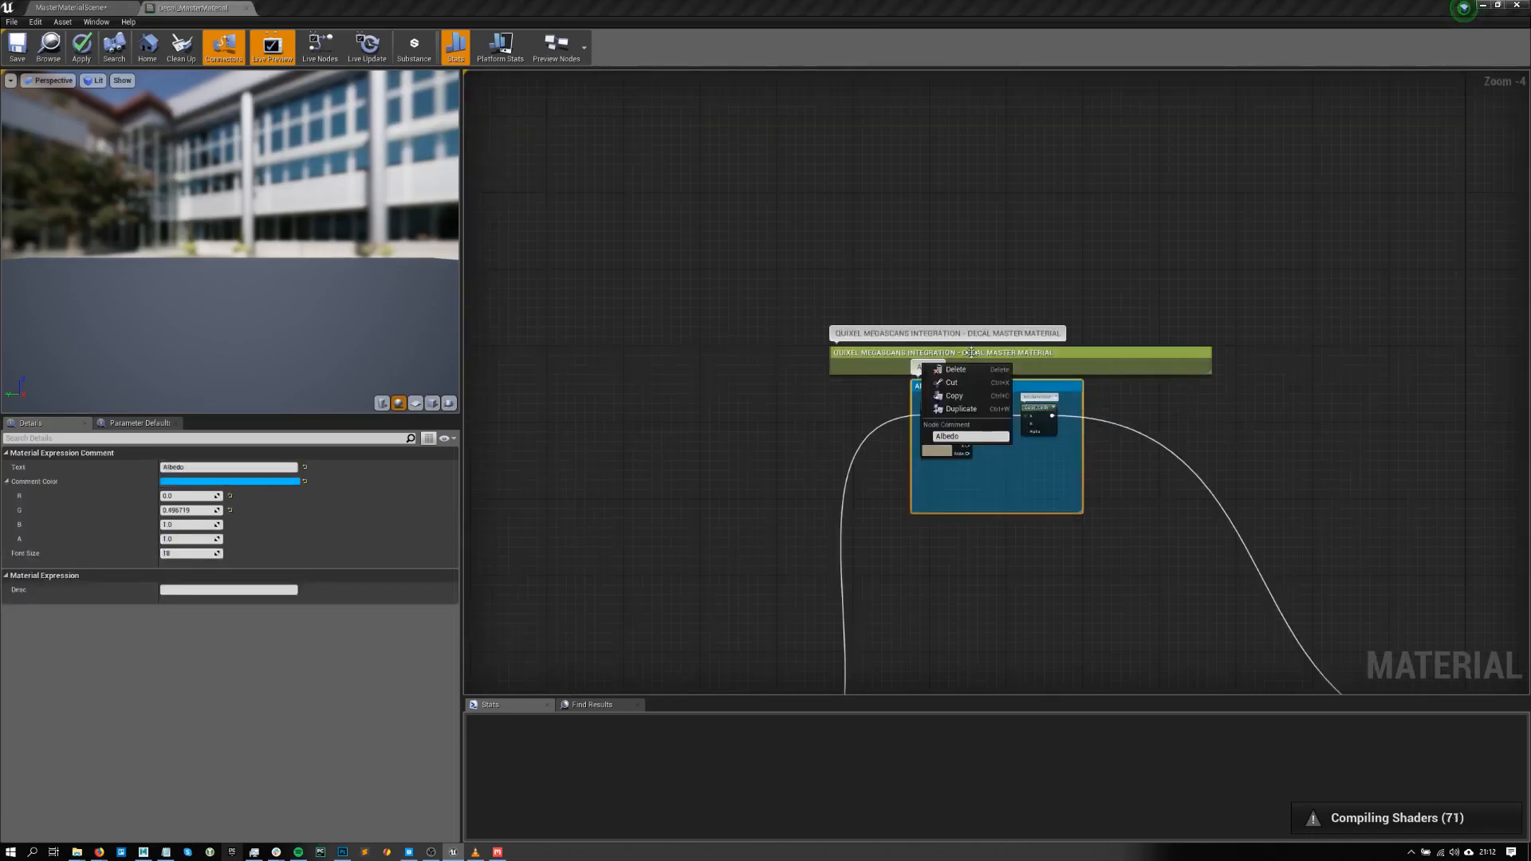
left_click(1153, 354)
scroll(1370, 644, "down", 2)
right_click_drag(1441, 603, 1082, 383)
- Delete the Lerp node and set the Albedo texture node's description to ms_BaseColor
scroll(974, 467, "up", 3)
scroll(883, 298, "up", 4)
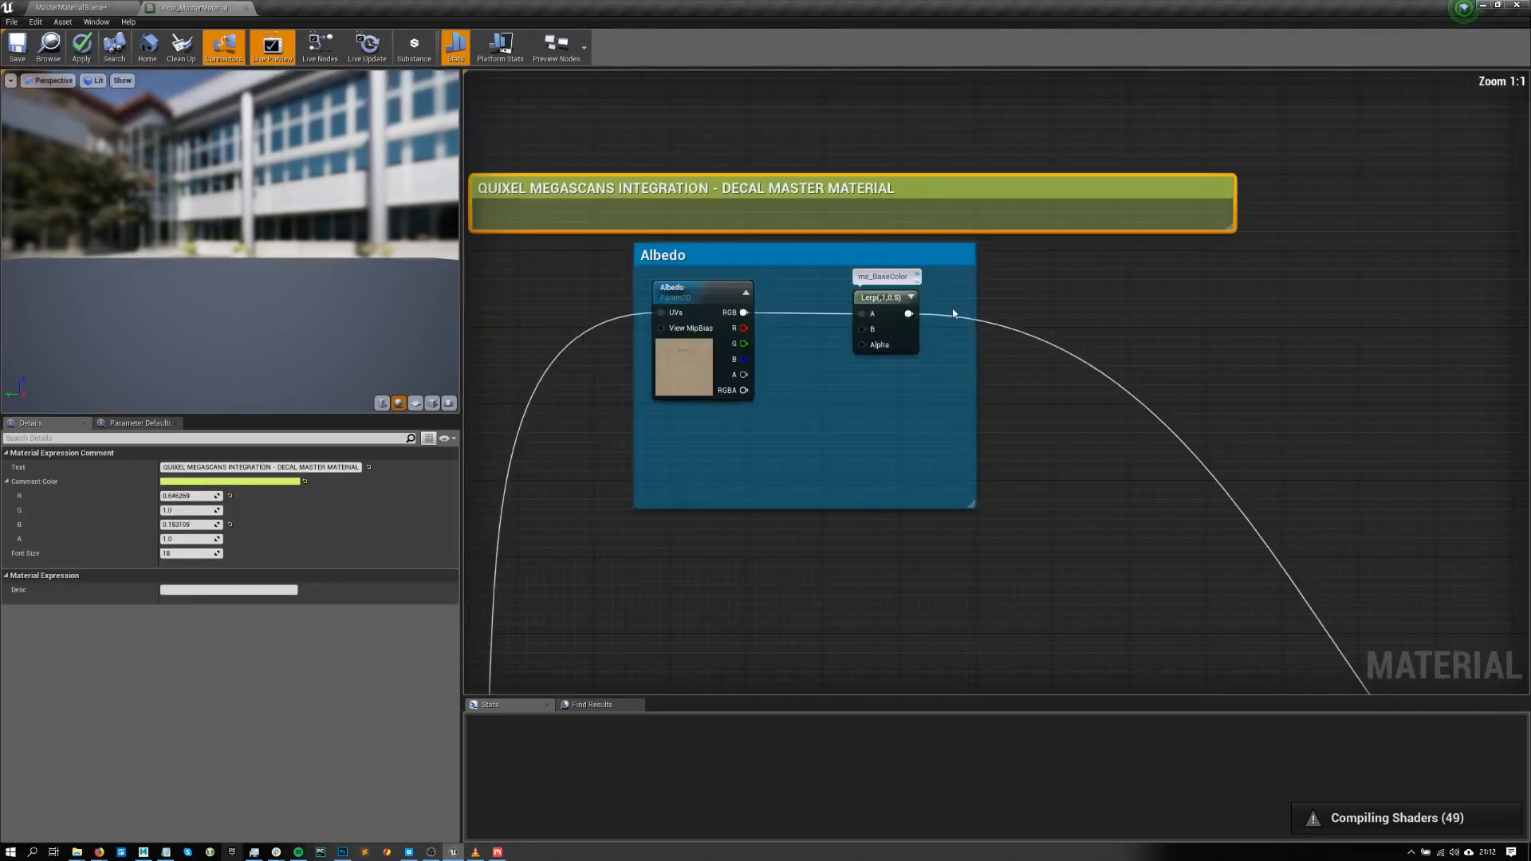
left_click(883, 298)
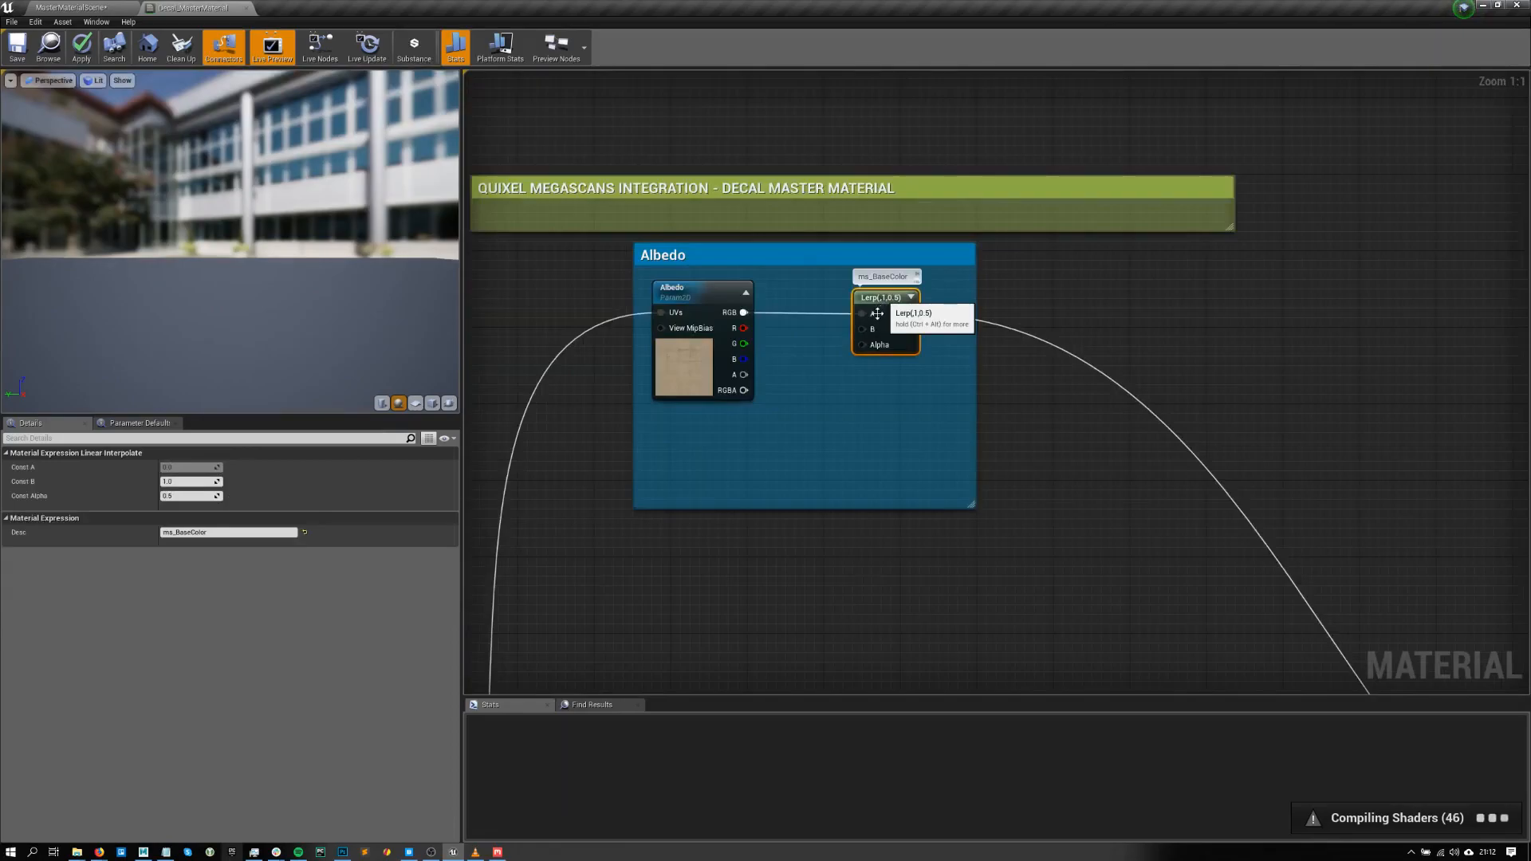
key("Delete")
left_click(712, 299)
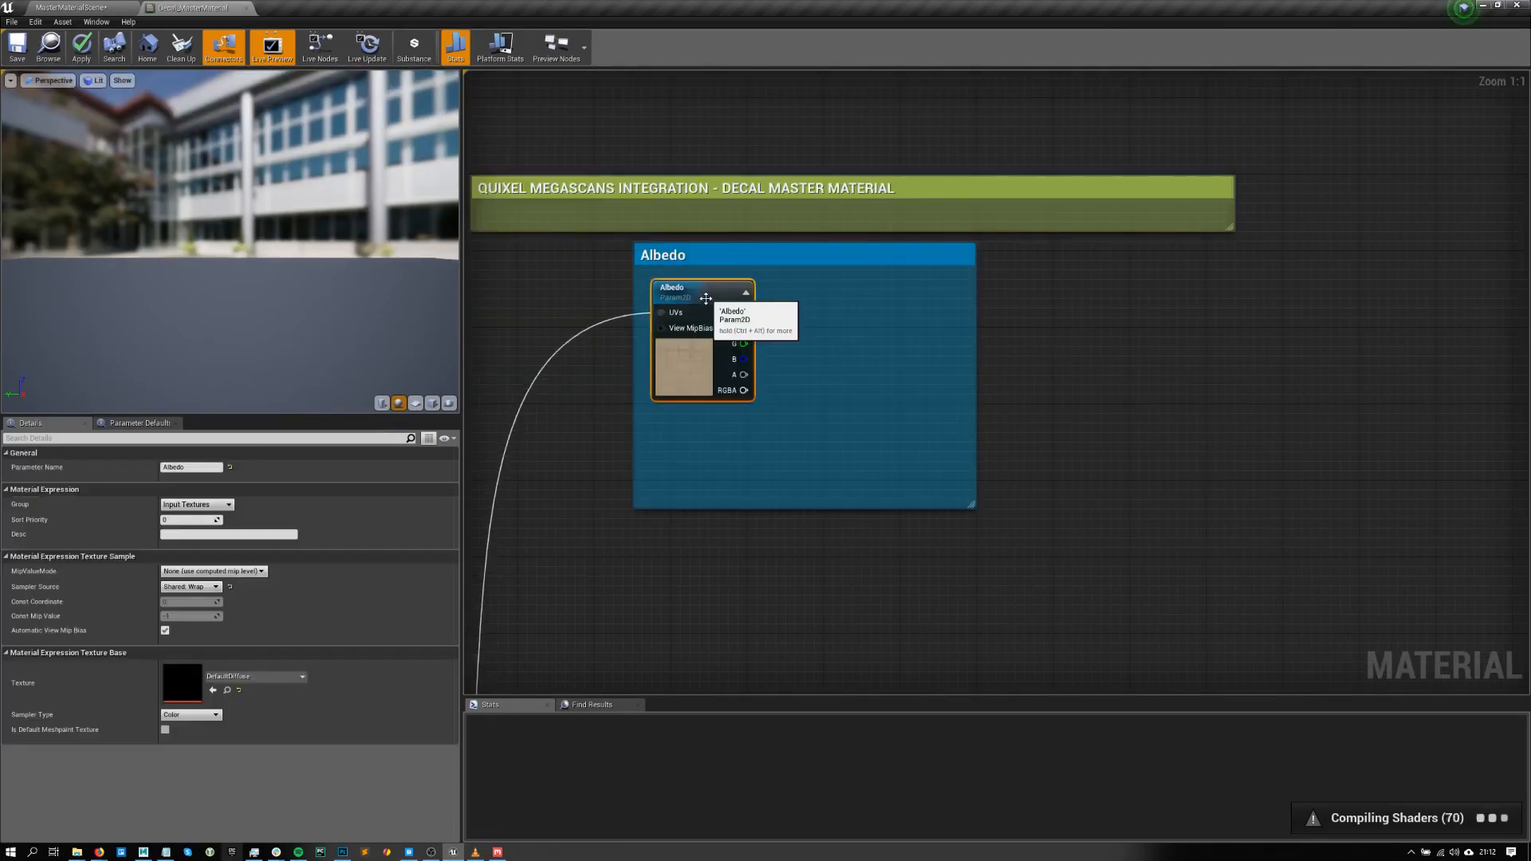
left_click(229, 534)
type("ms_BaseColor")
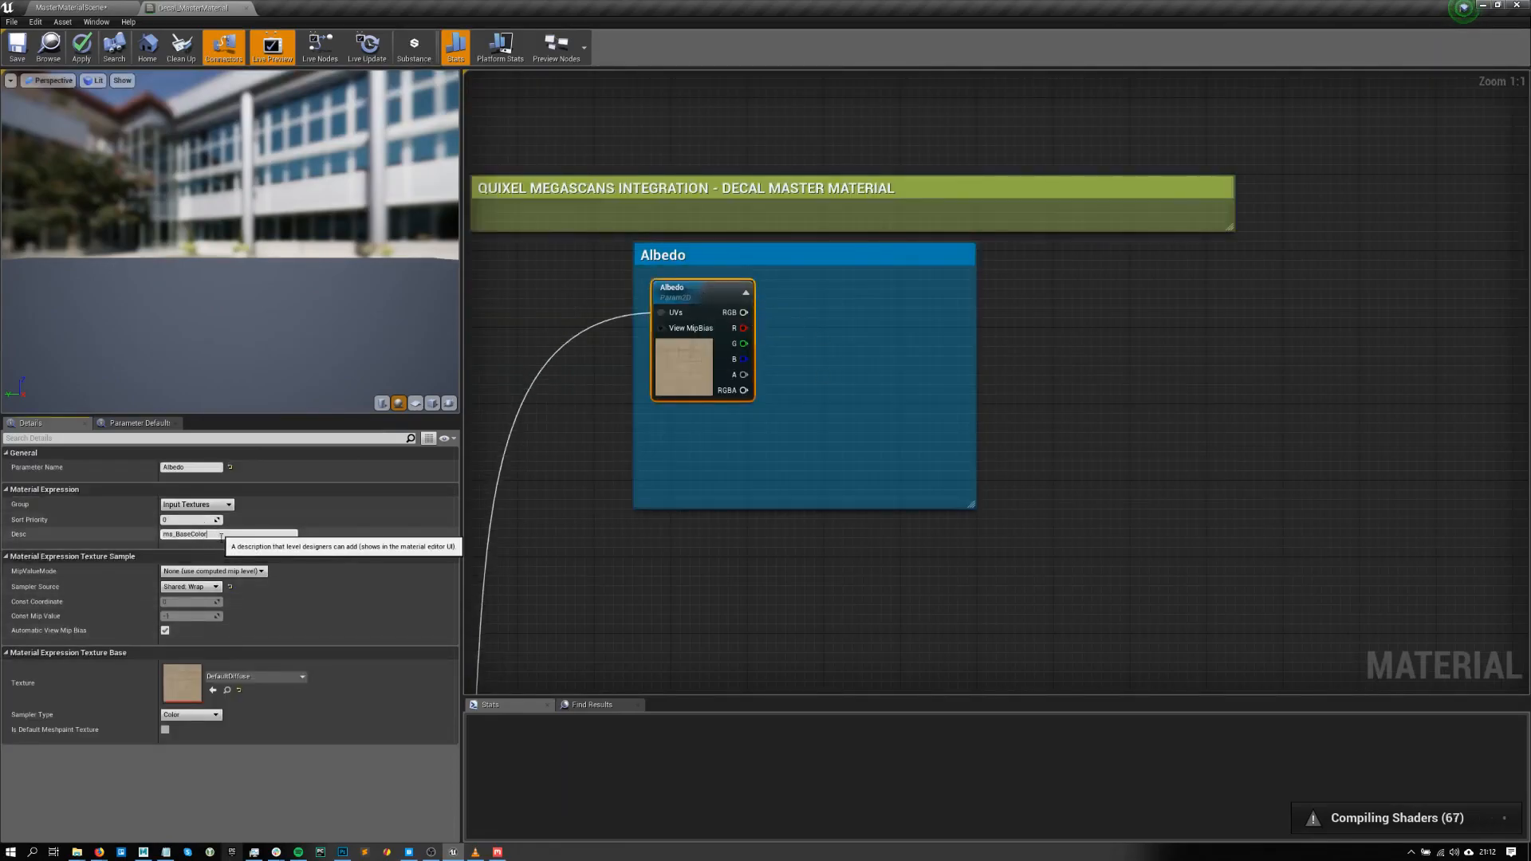
key("Return")
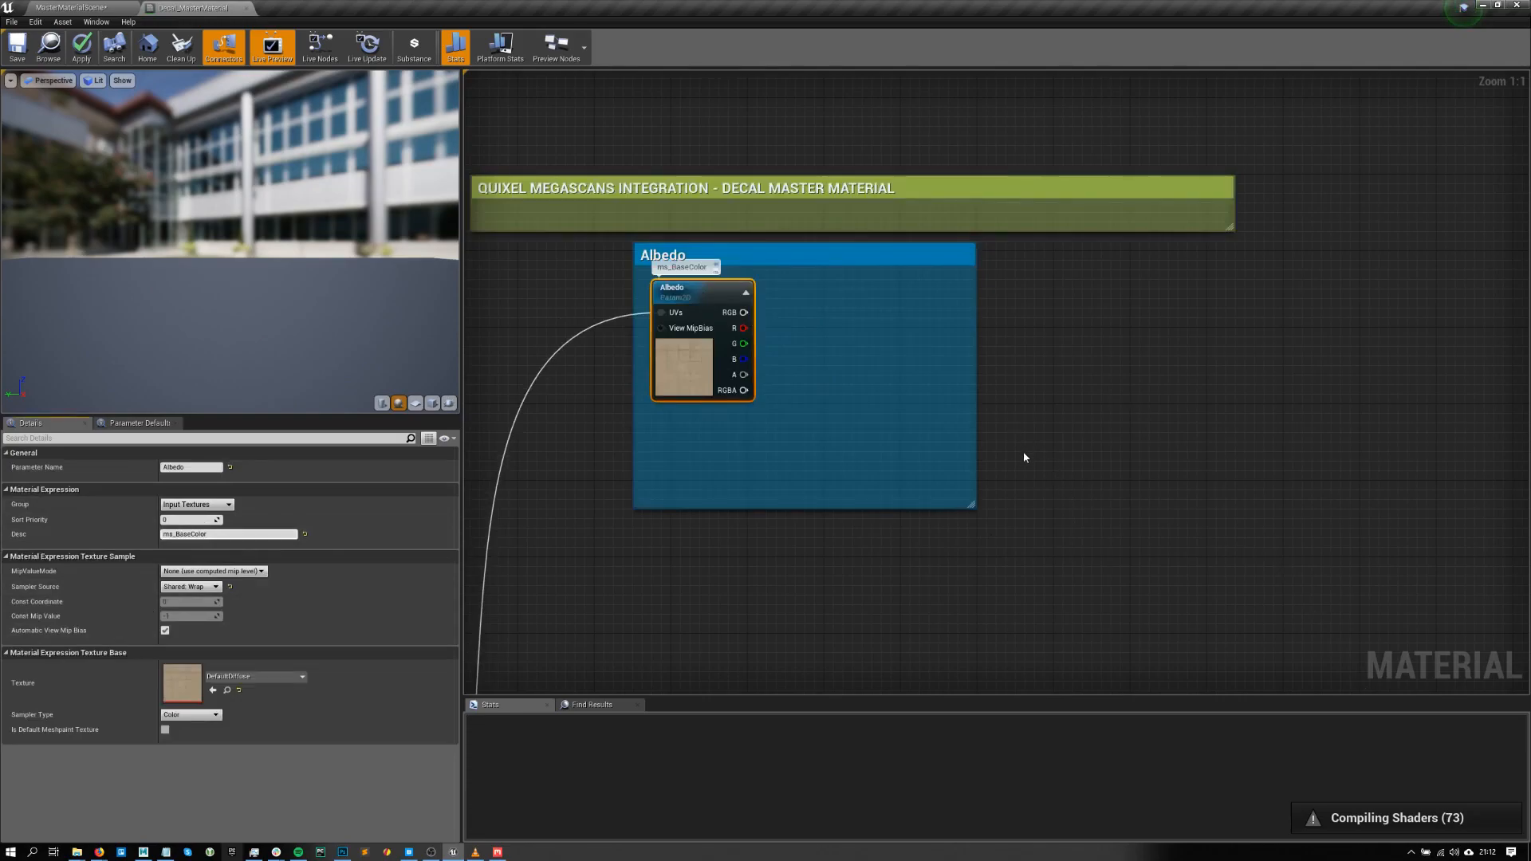
- Connect the Albedo texture's RGB output to the Base Color input of the material node
scroll(989, 522, "down", 4)
right_click(1015, 507)
scroll(1072, 505, "down", 2)
scroll(1080, 500, "up", 2)
left_click(1095, 321)
right_click_drag(1246, 511, 1115, 352)
scroll(1230, 558, "up", 1)
right_click_drag(1128, 498, 1224, 543)
left_click_drag(1343, 659, 648, 212)
- Feed the texture UVs from the tiling Multiply node and delete the Crop, MakeFloat2, constant and Add nodes in UV Manipulations
scroll(882, 229, "down", 2)
right_click_drag(882, 228, 1128, 308)
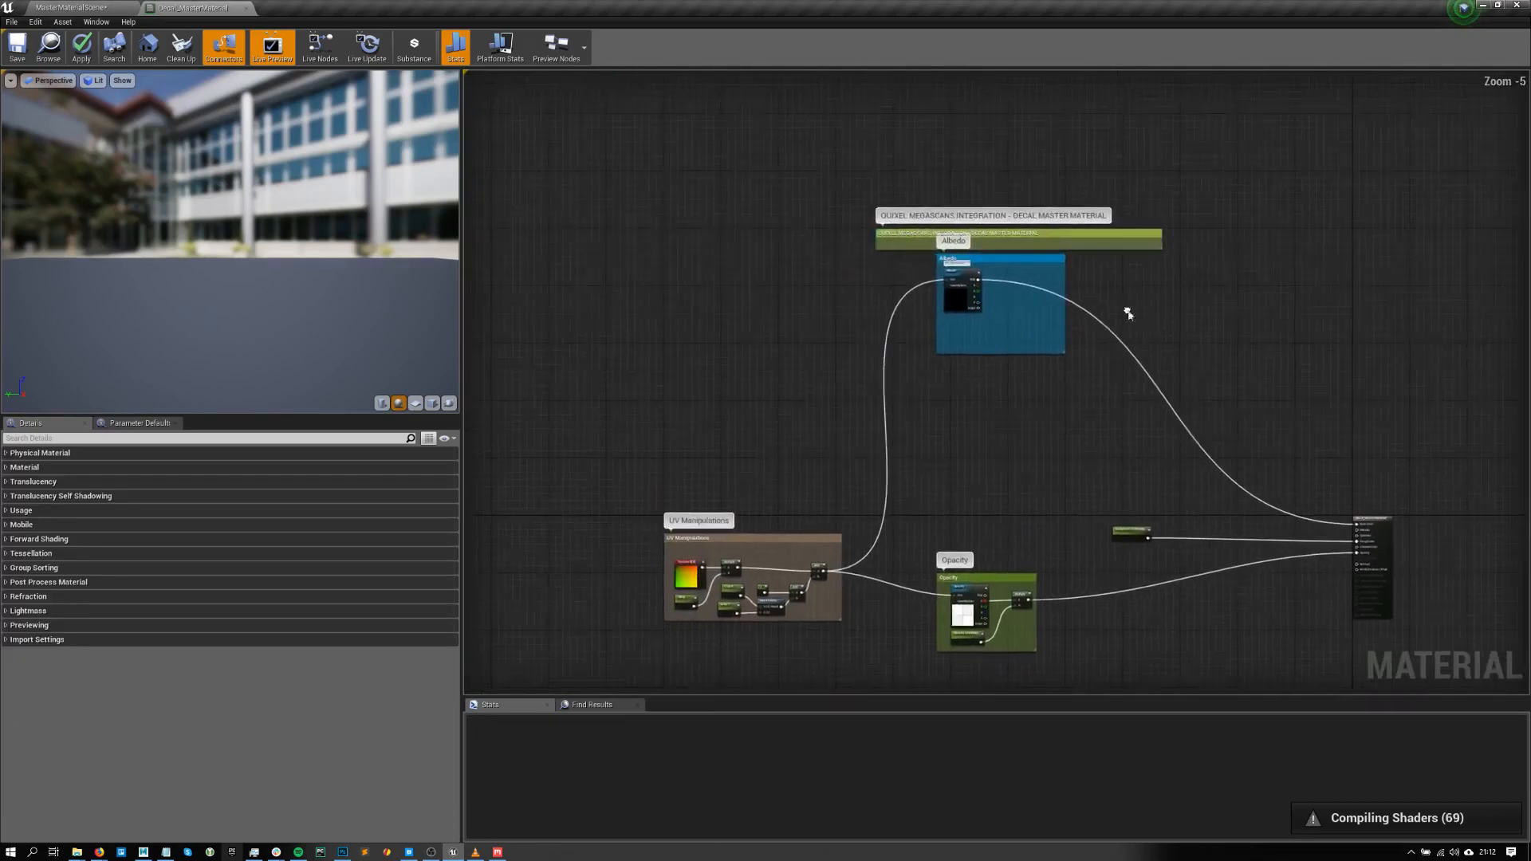
scroll(872, 303, "down", 2)
scroll(821, 434, "up", 7)
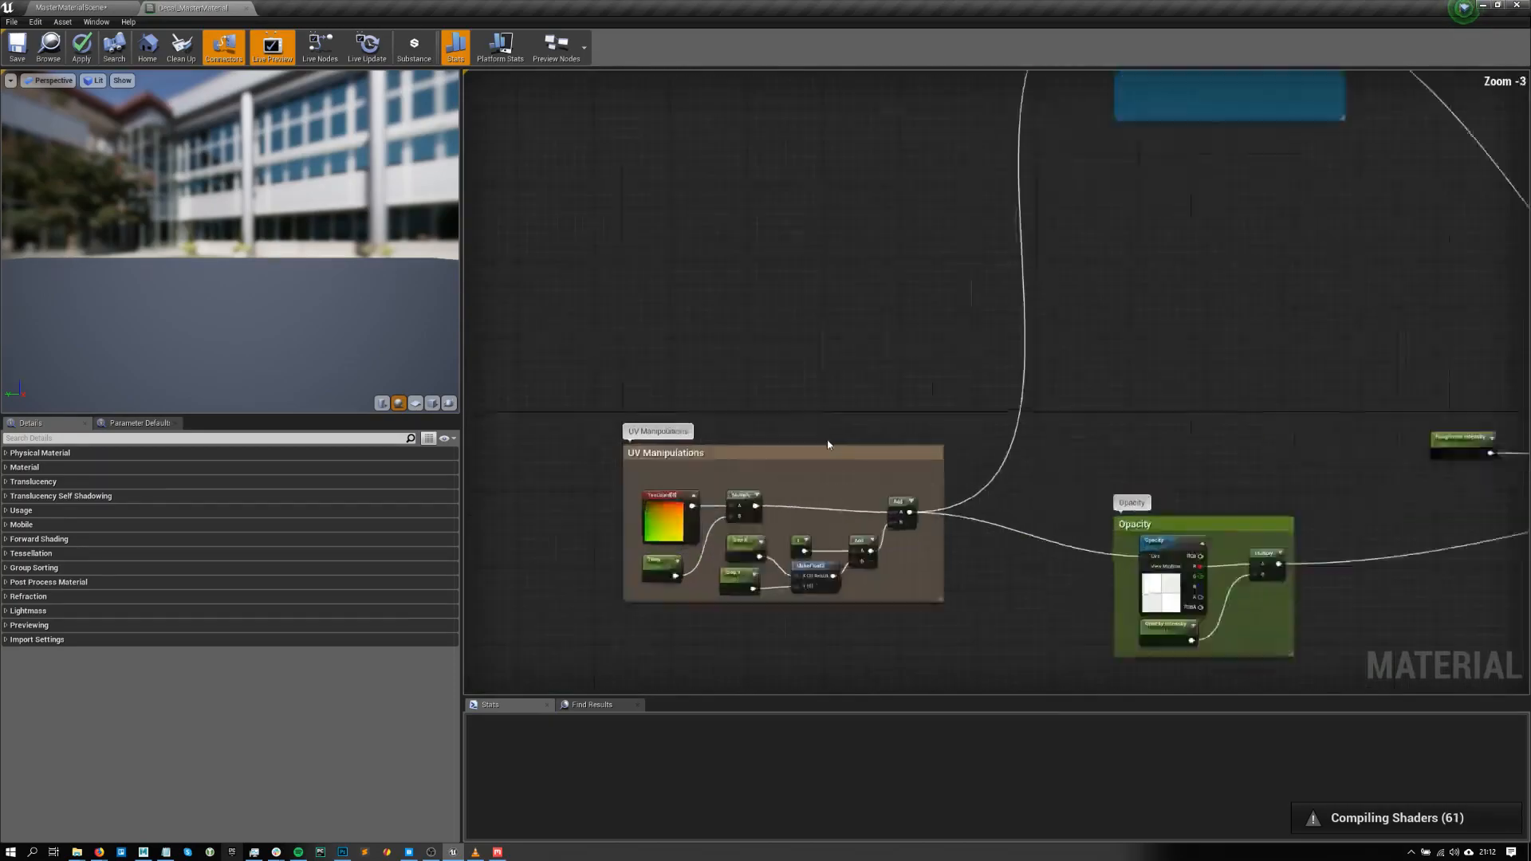
right_click_drag(961, 528, 1013, 388)
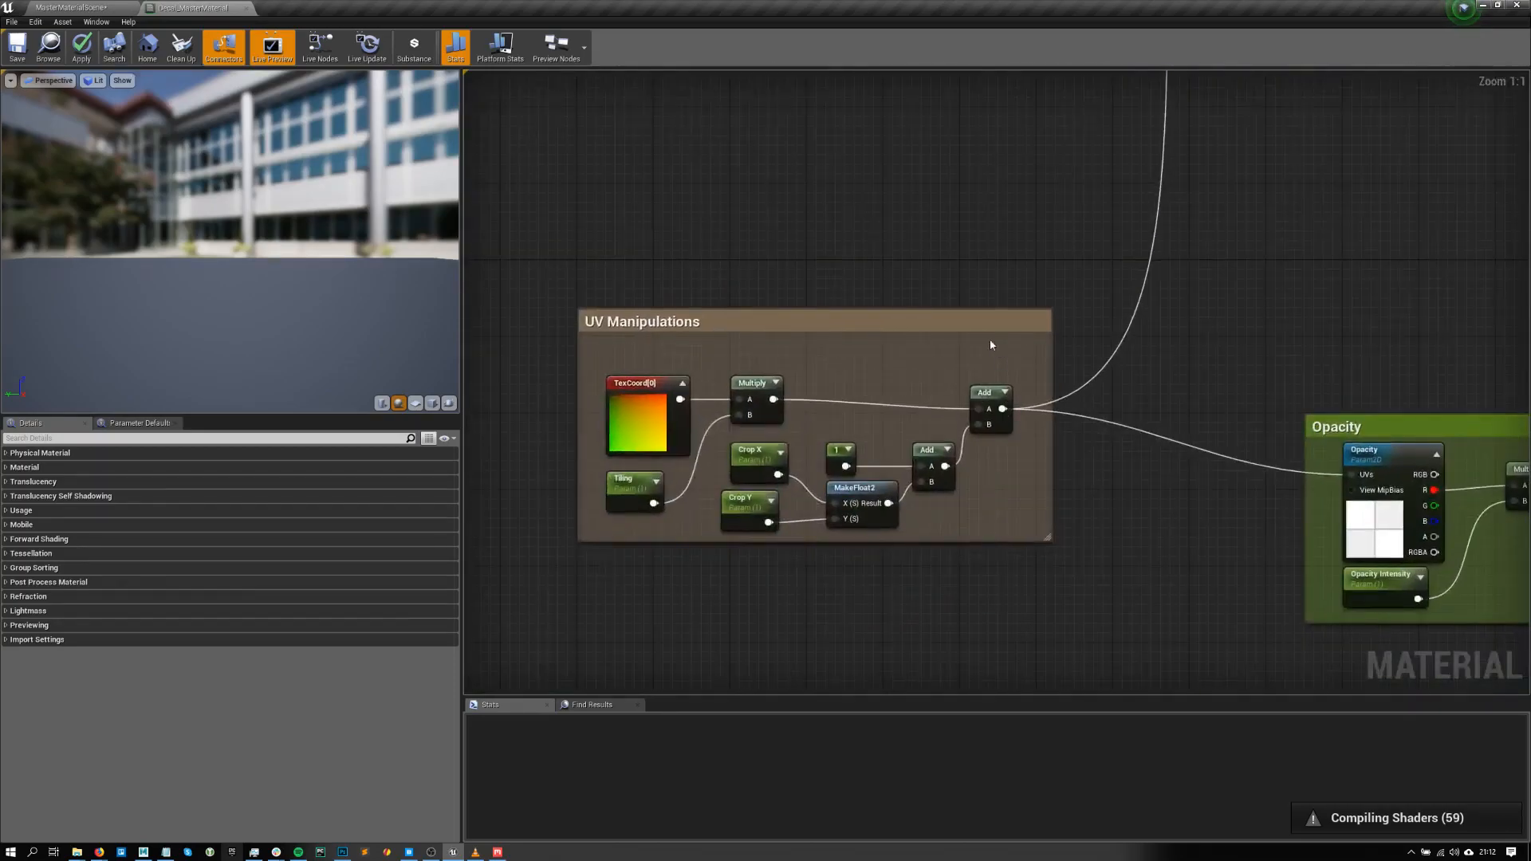
left_click_drag(1002, 409, 776, 400, "ctrl")
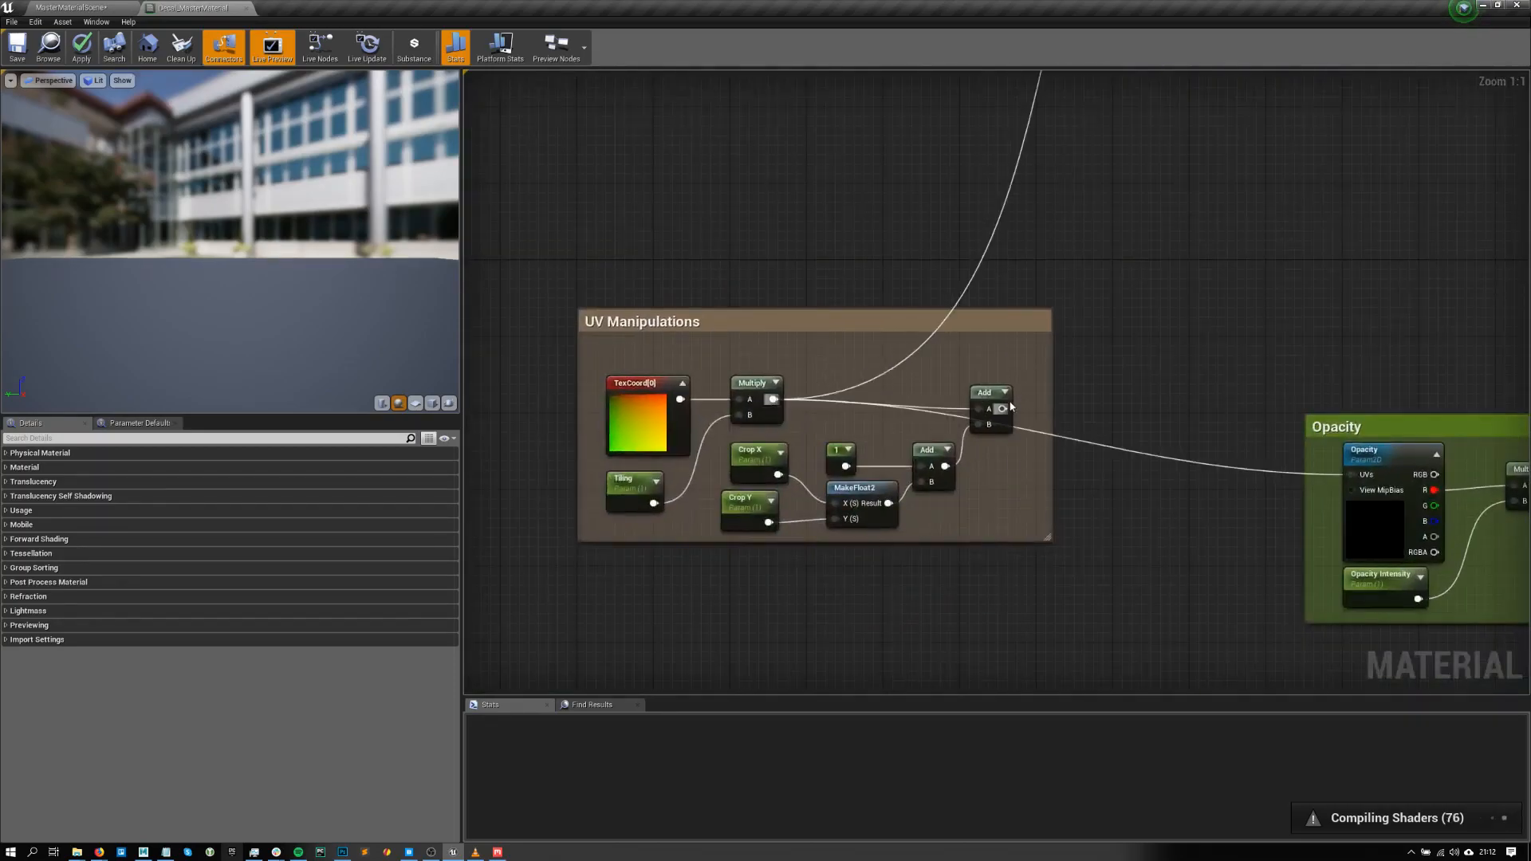
left_click_drag(997, 395, 766, 522)
key("Delete")
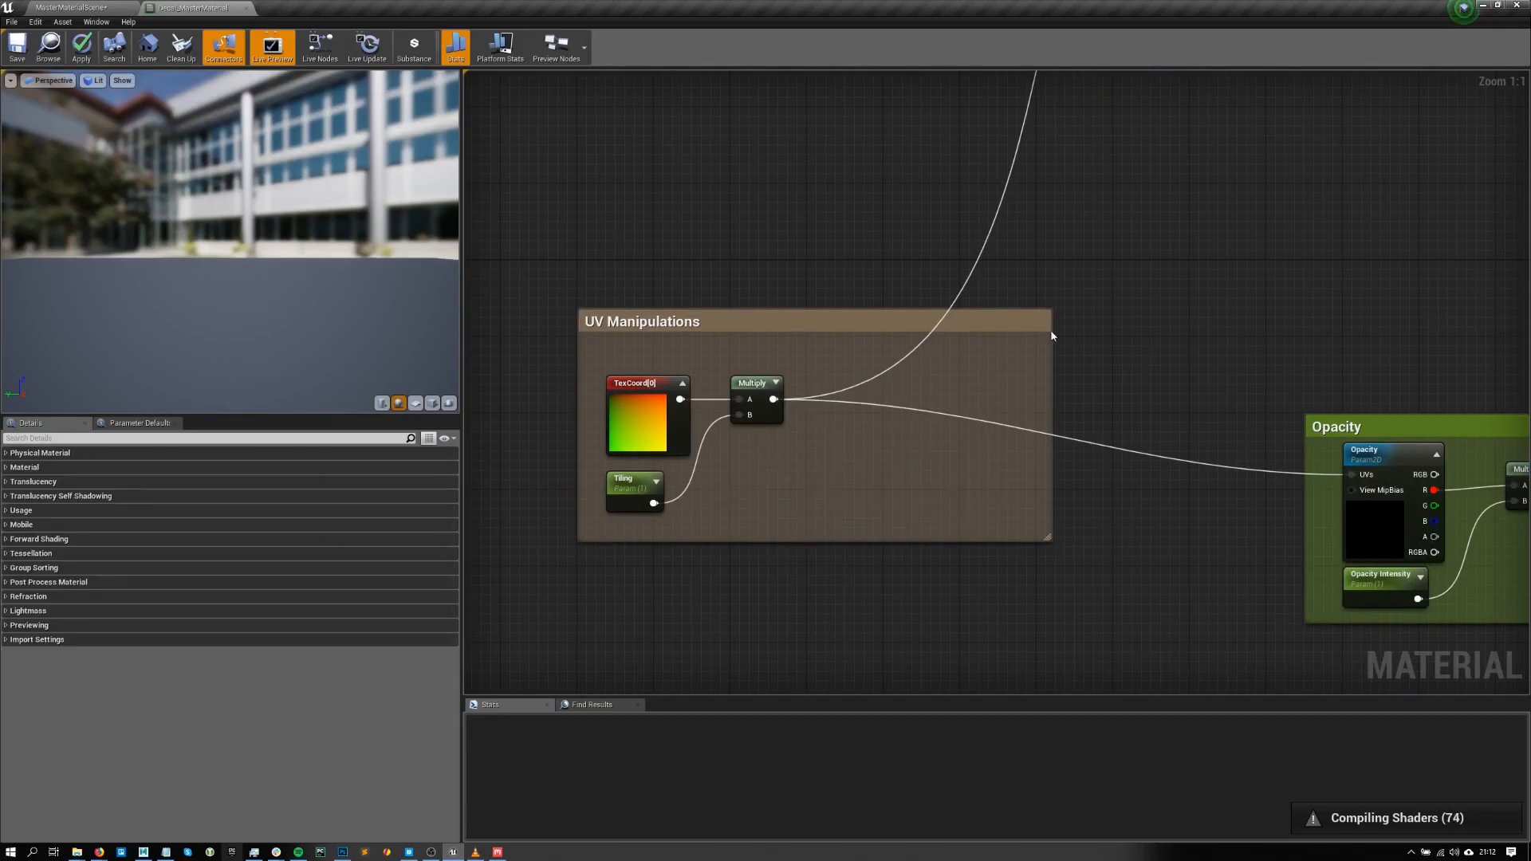
- Look over the reduced decal graph, examining the Opacity group and the Albedo texture node's settings
scroll(1063, 277, "down", 3)
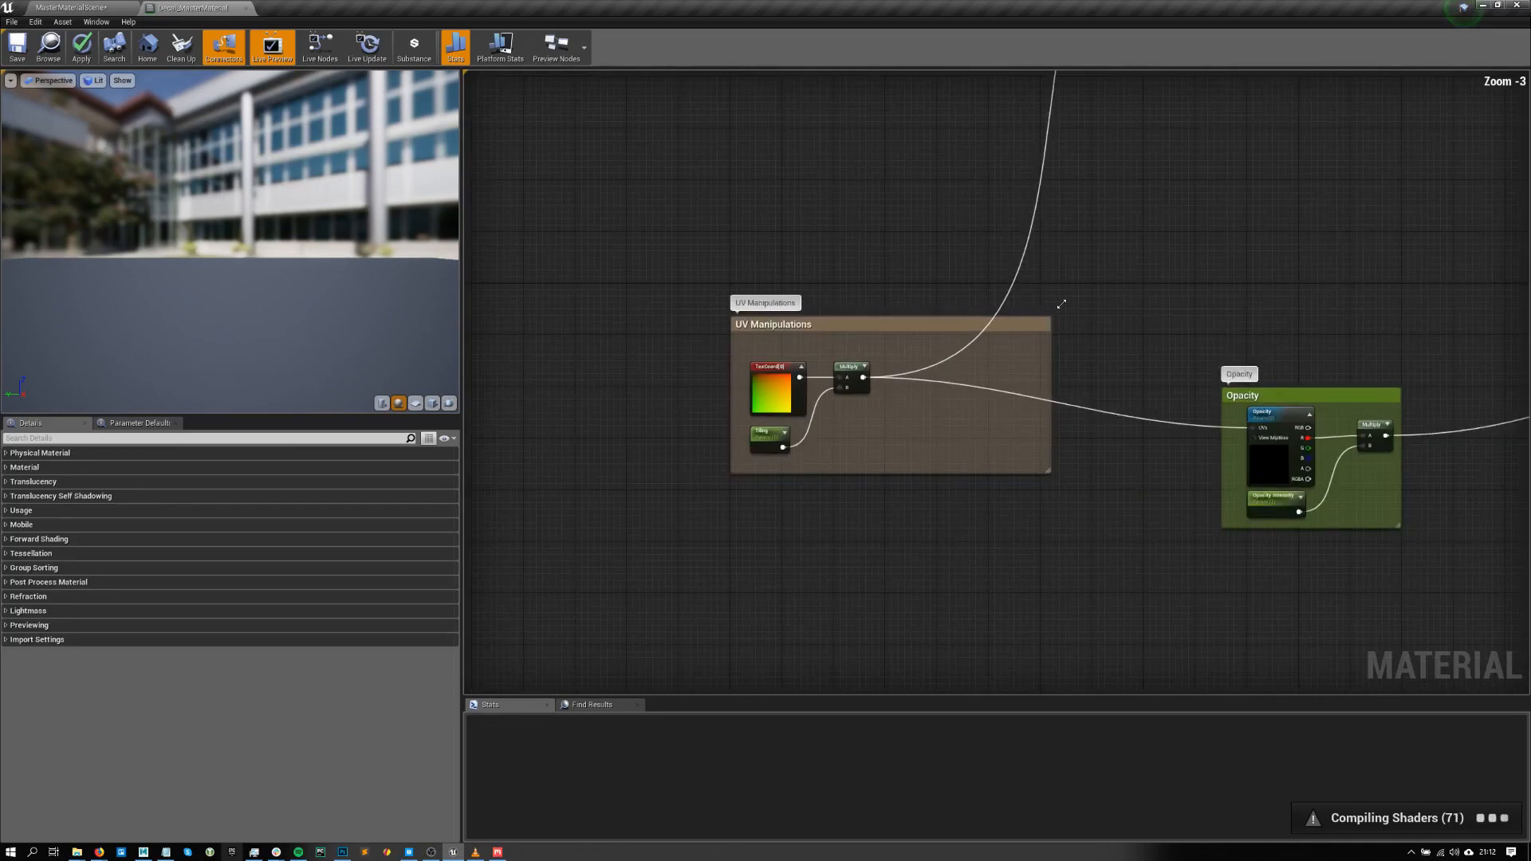
scroll(1073, 276, "down", 6)
scroll(1117, 231, "up", 3)
right_click_drag(1107, 239, 973, 430)
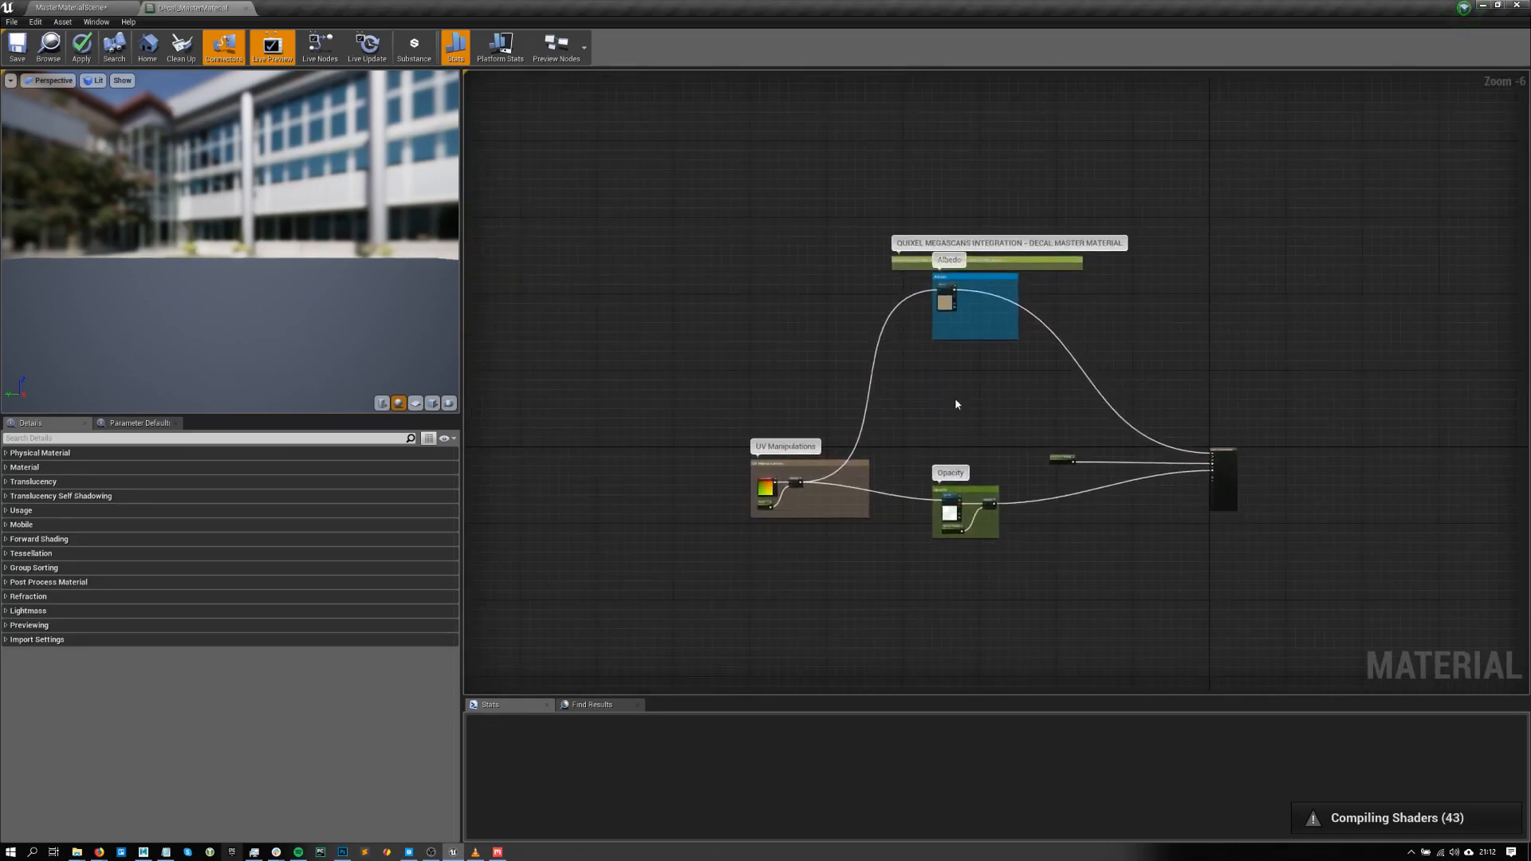
scroll(956, 405, "up", 4)
right_click_drag(968, 490, 966, 217)
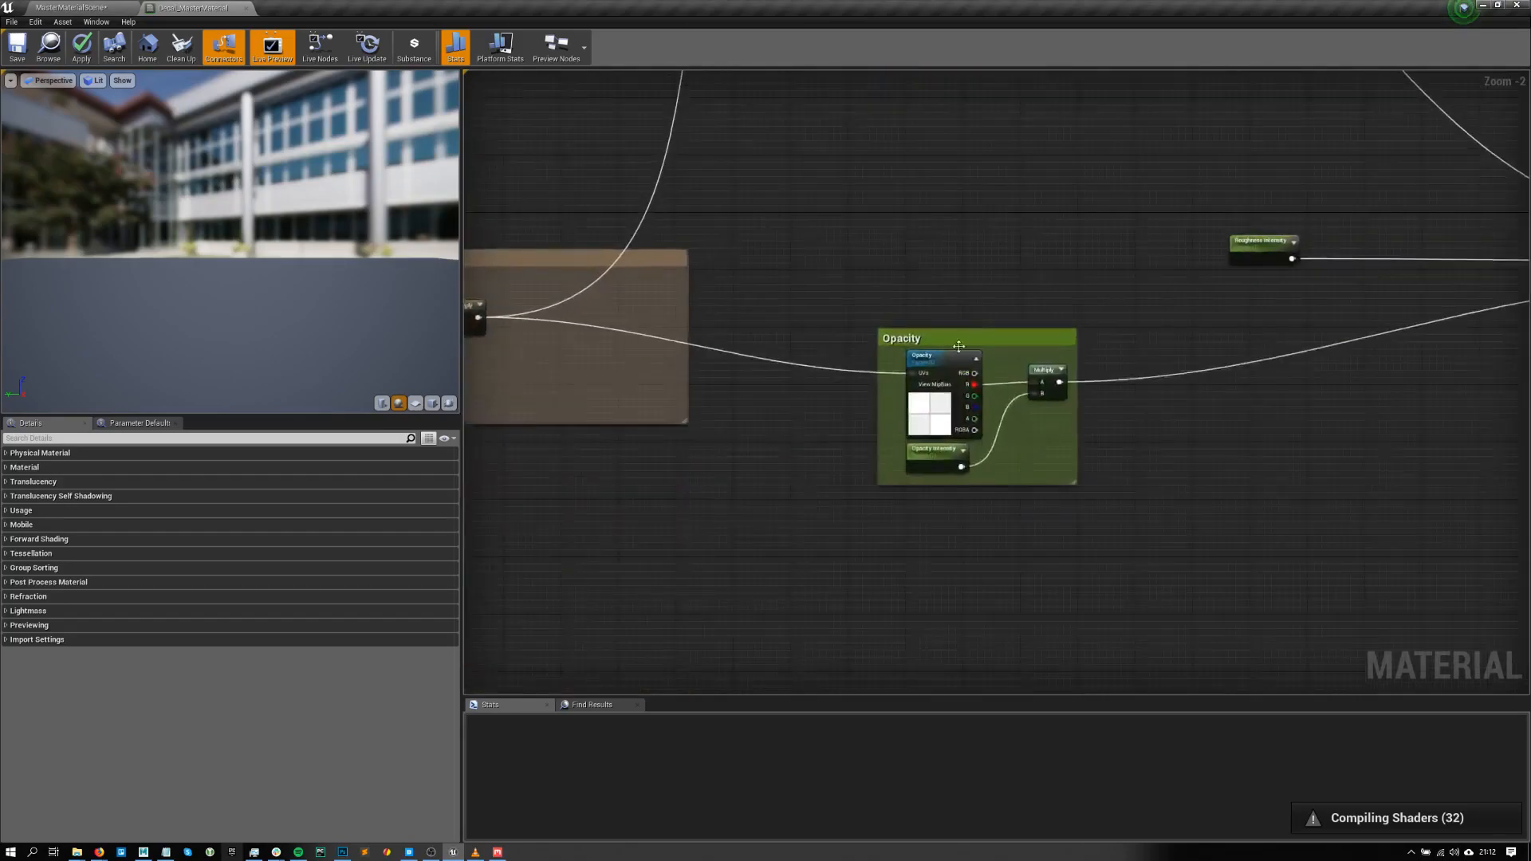
scroll(960, 341, "up", 2)
left_click(950, 352)
right_click_drag(924, 170, 869, 686)
left_click(856, 305)
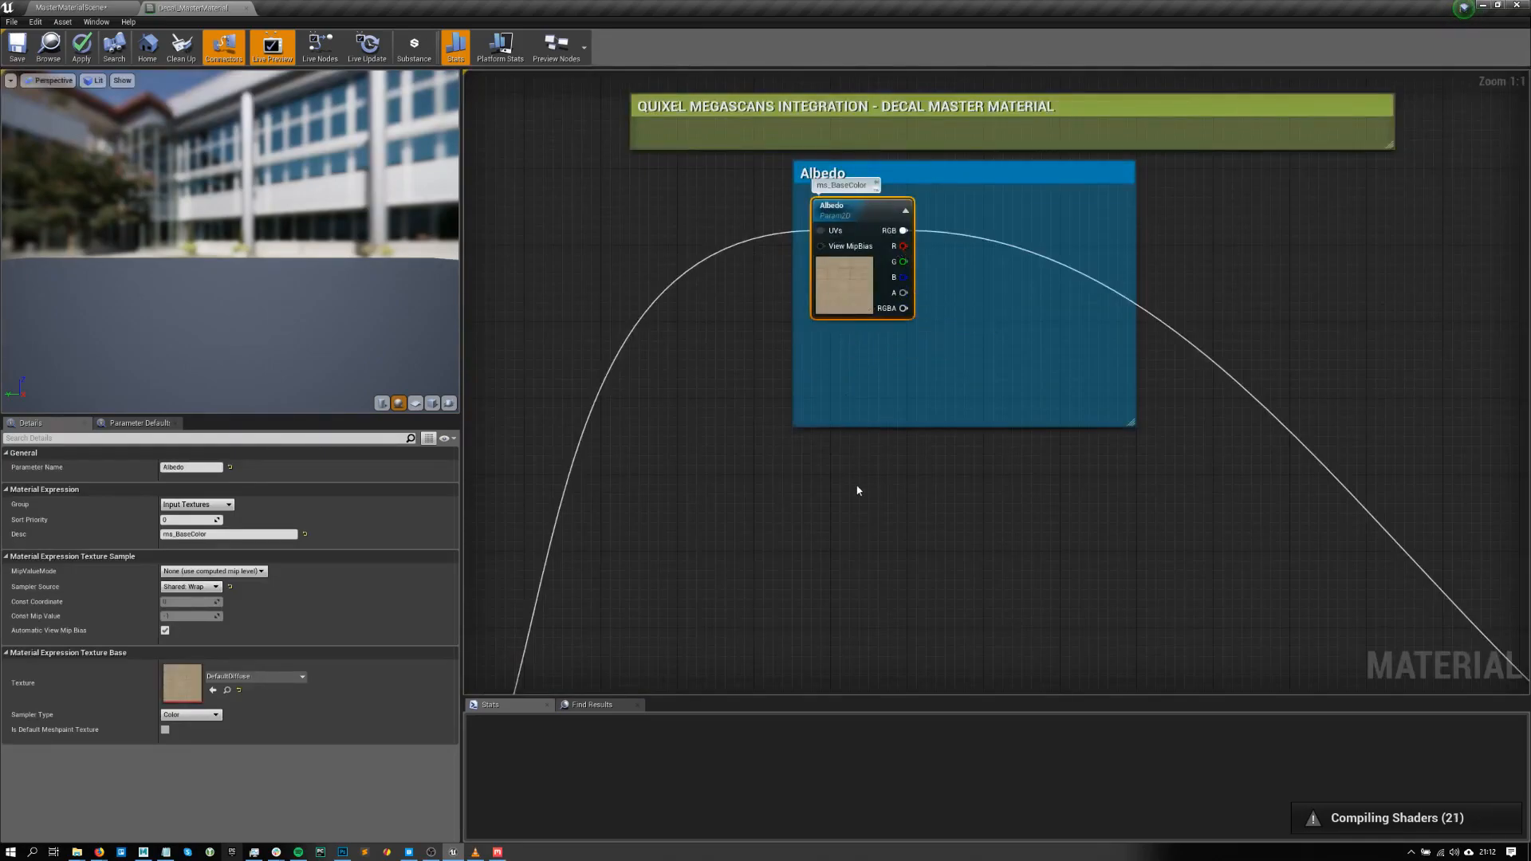
right_click_drag(936, 472, 898, 405)
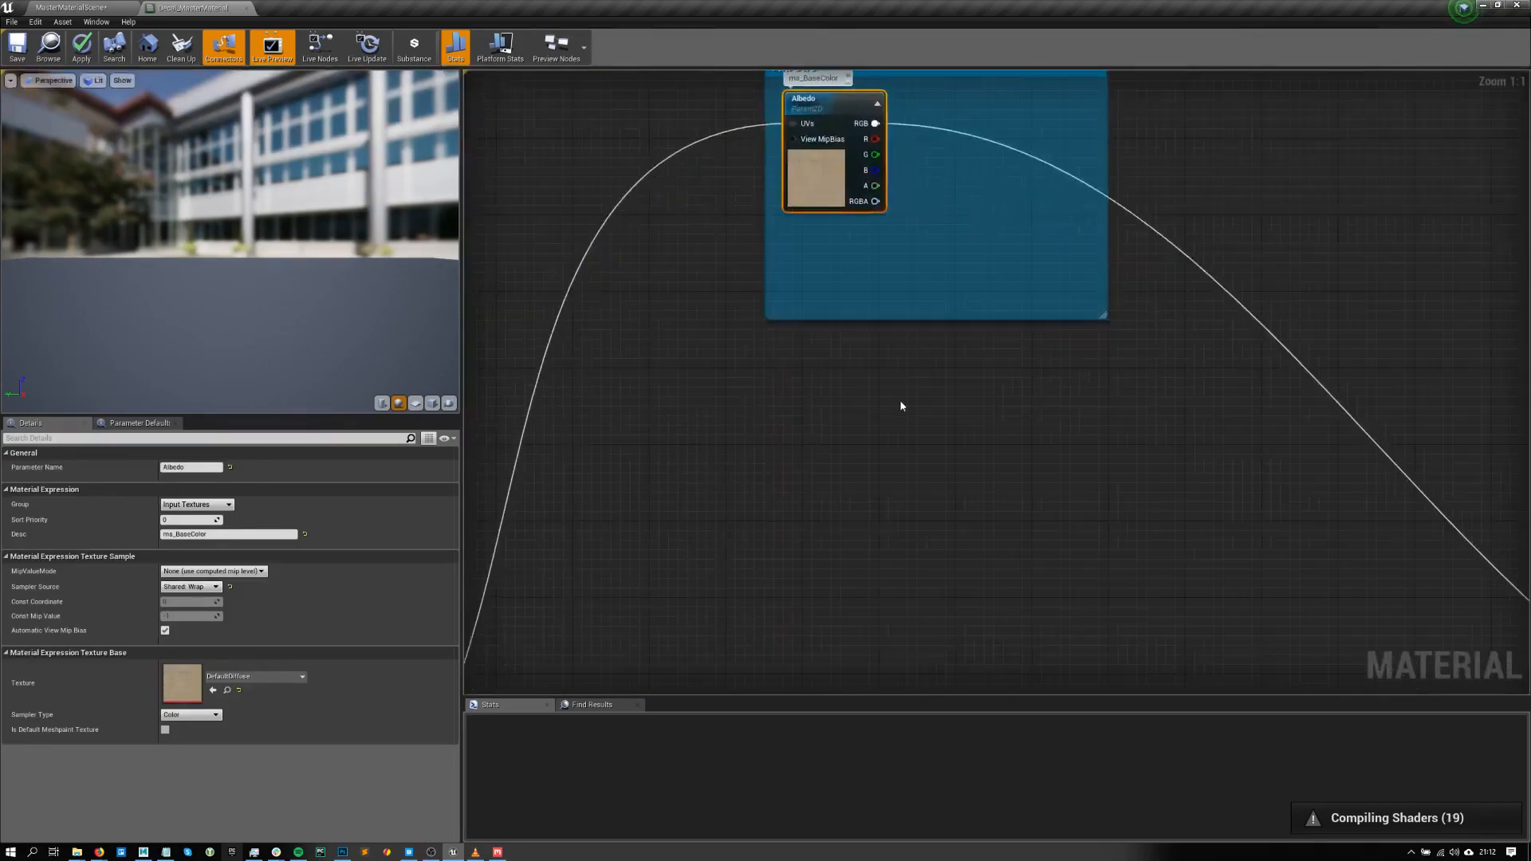
- Save the Decal_MasterMaterial asset
scroll(901, 399, "down", 5)
scroll(919, 386, "up", 2)
scroll(957, 264, "down", 2)
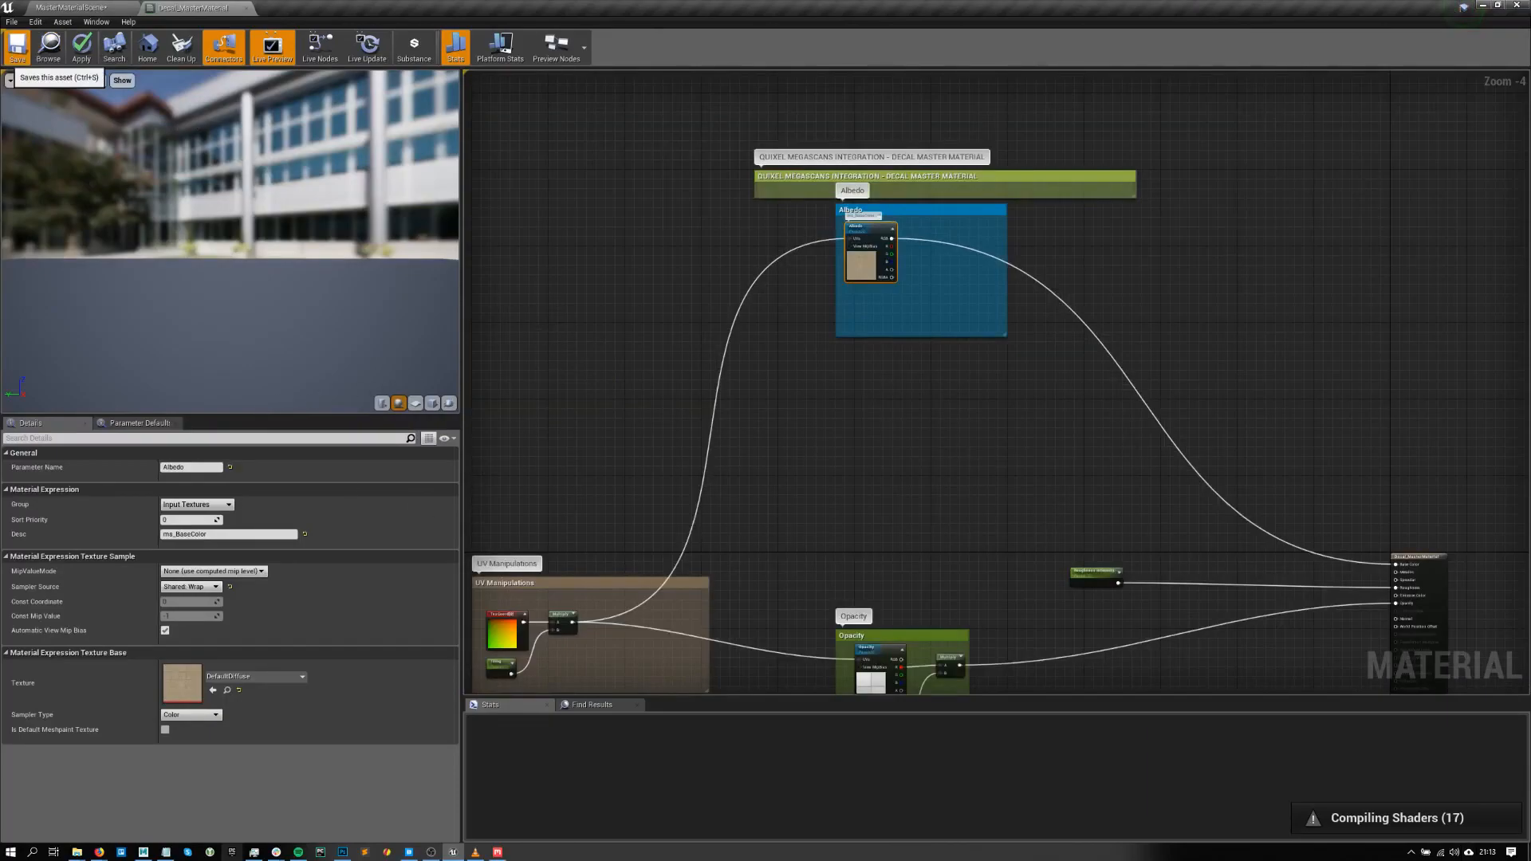
left_click(16, 49)
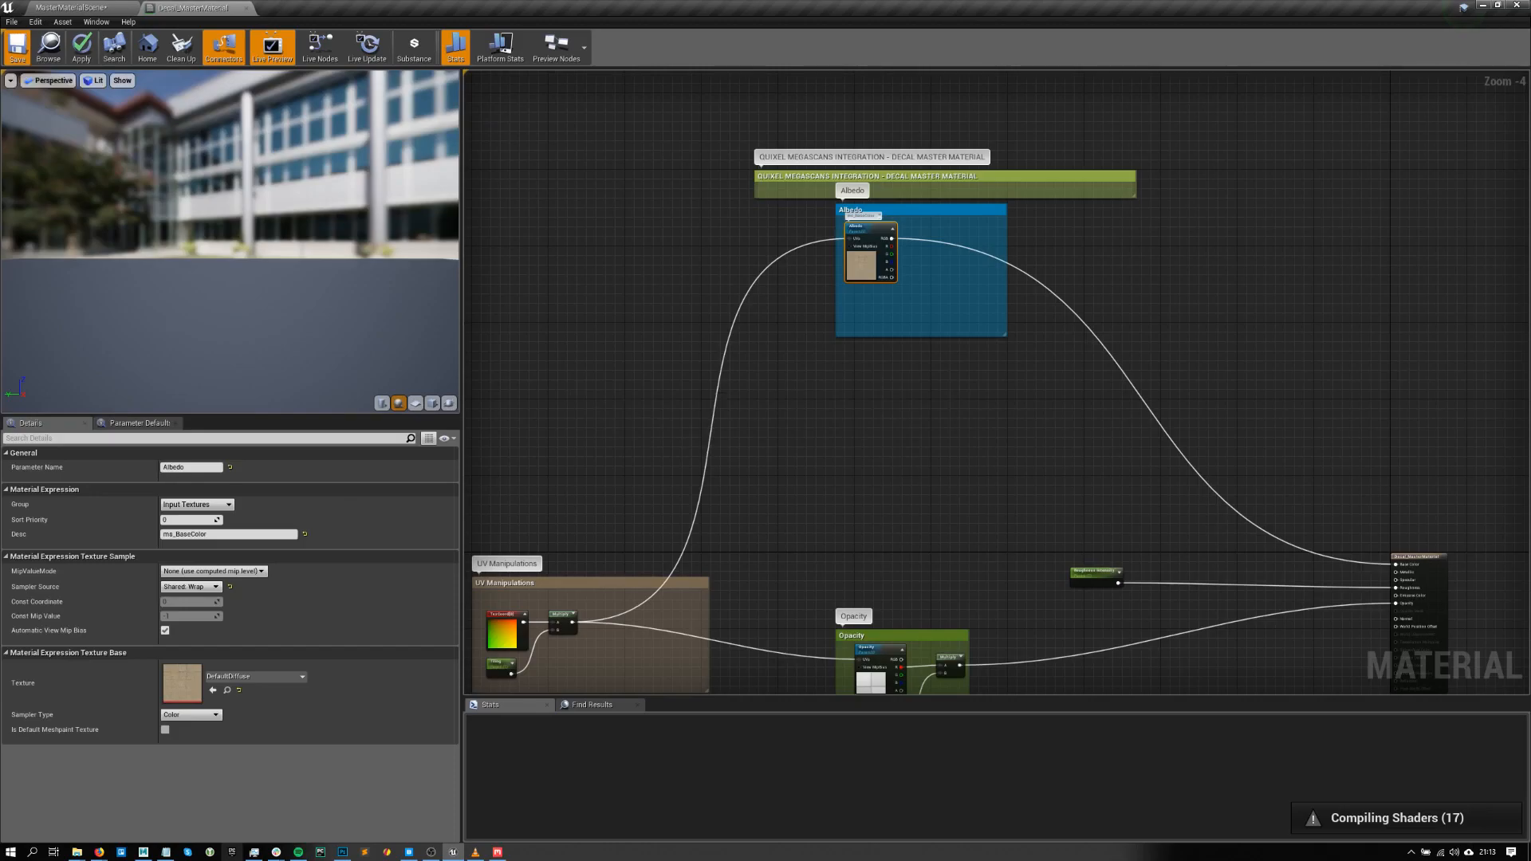
key("alt+Tab")
key("alt+Tab")
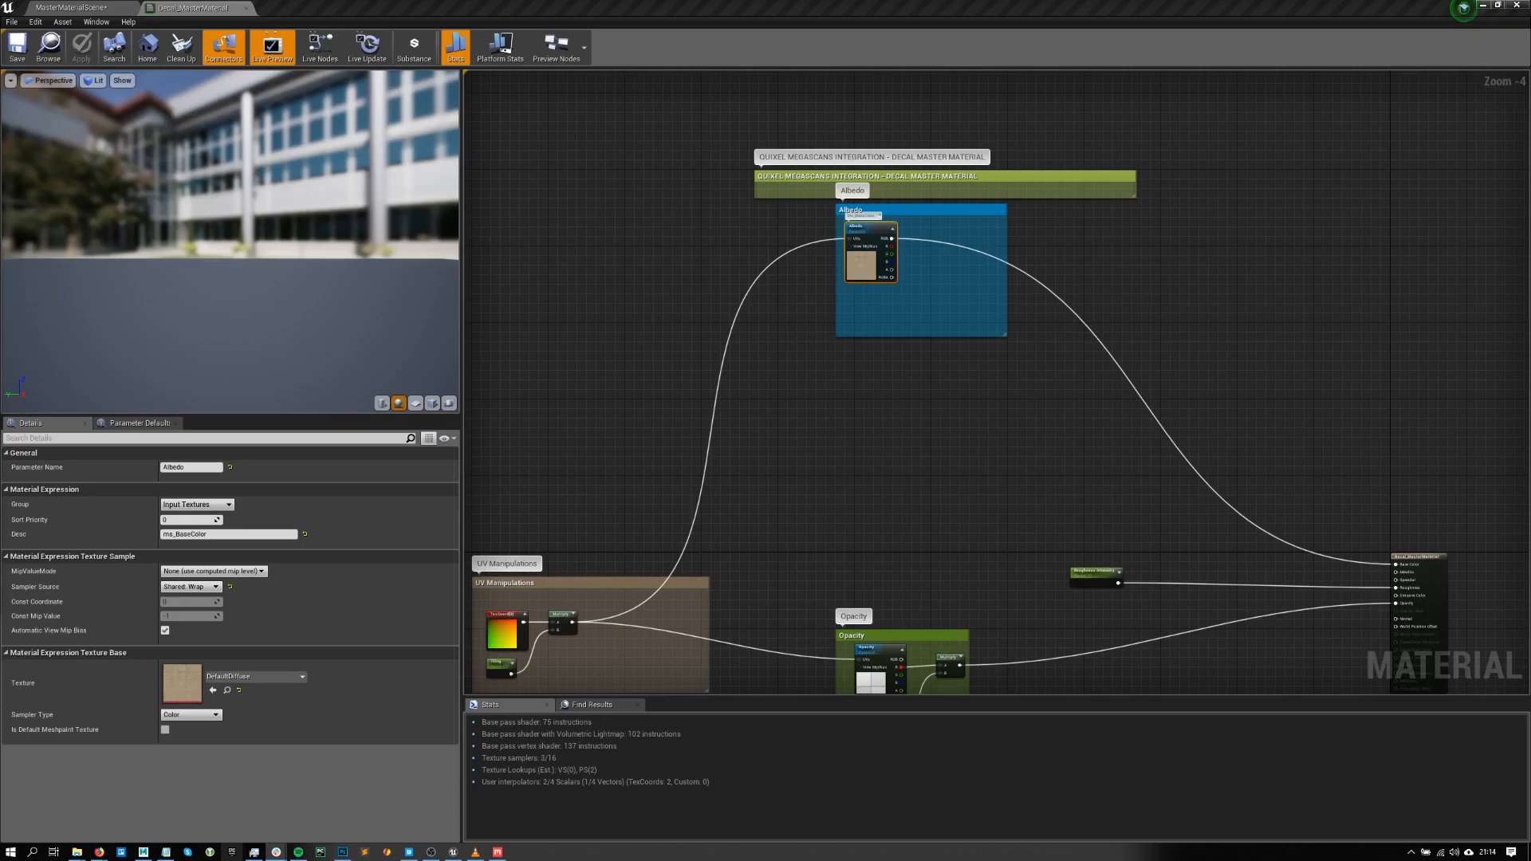
- Move the Albedo comment group with its texture node down to just above the Opacity group
right_click_drag(788, 389, 848, 344)
scroll(846, 346, "down", 1)
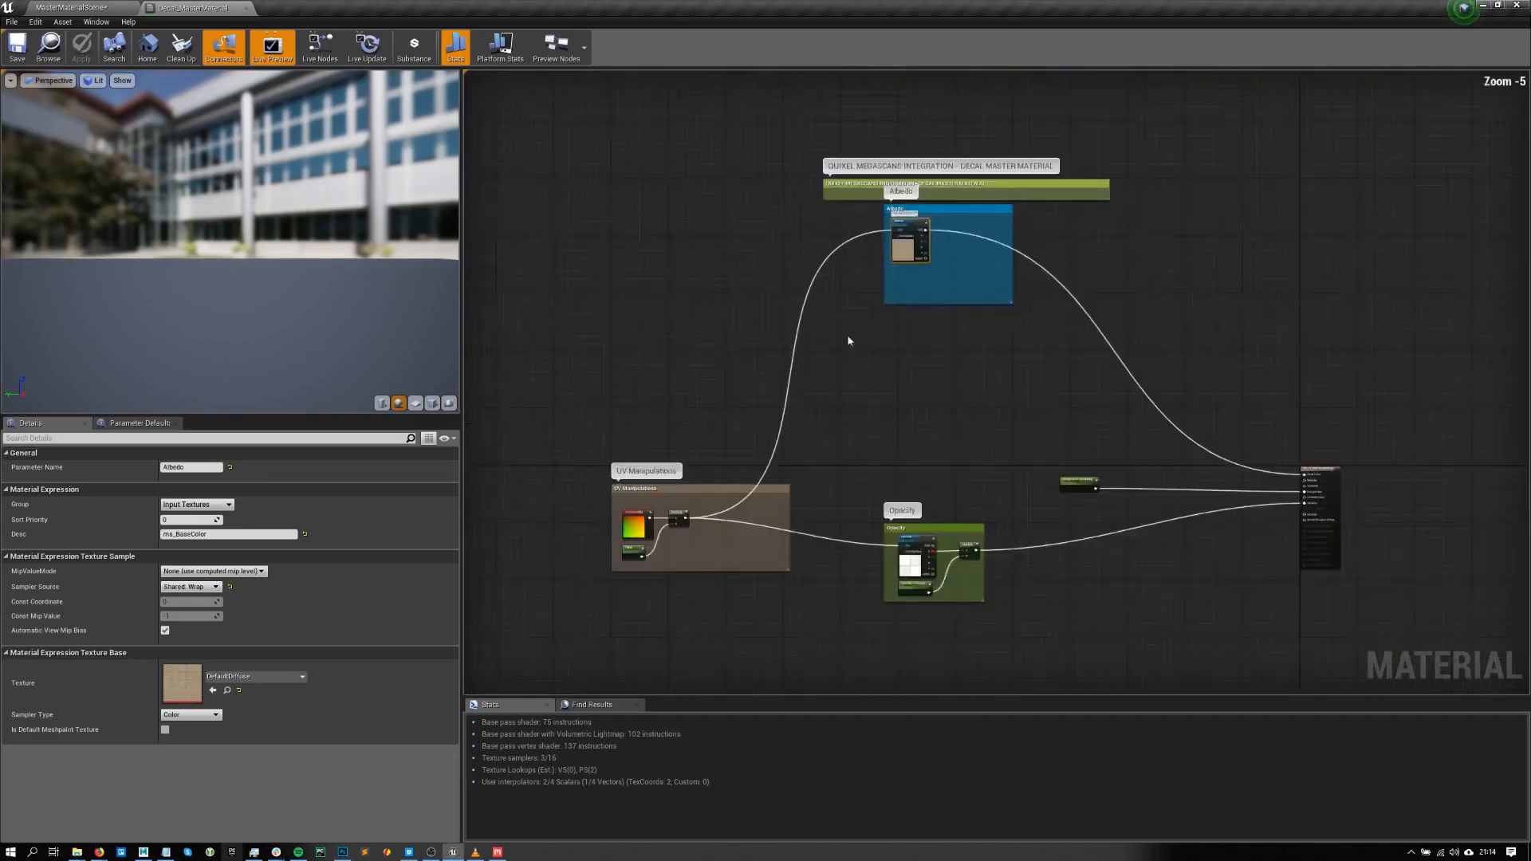
left_click_drag(957, 208, 969, 346)
scroll(922, 471, "up", 3)
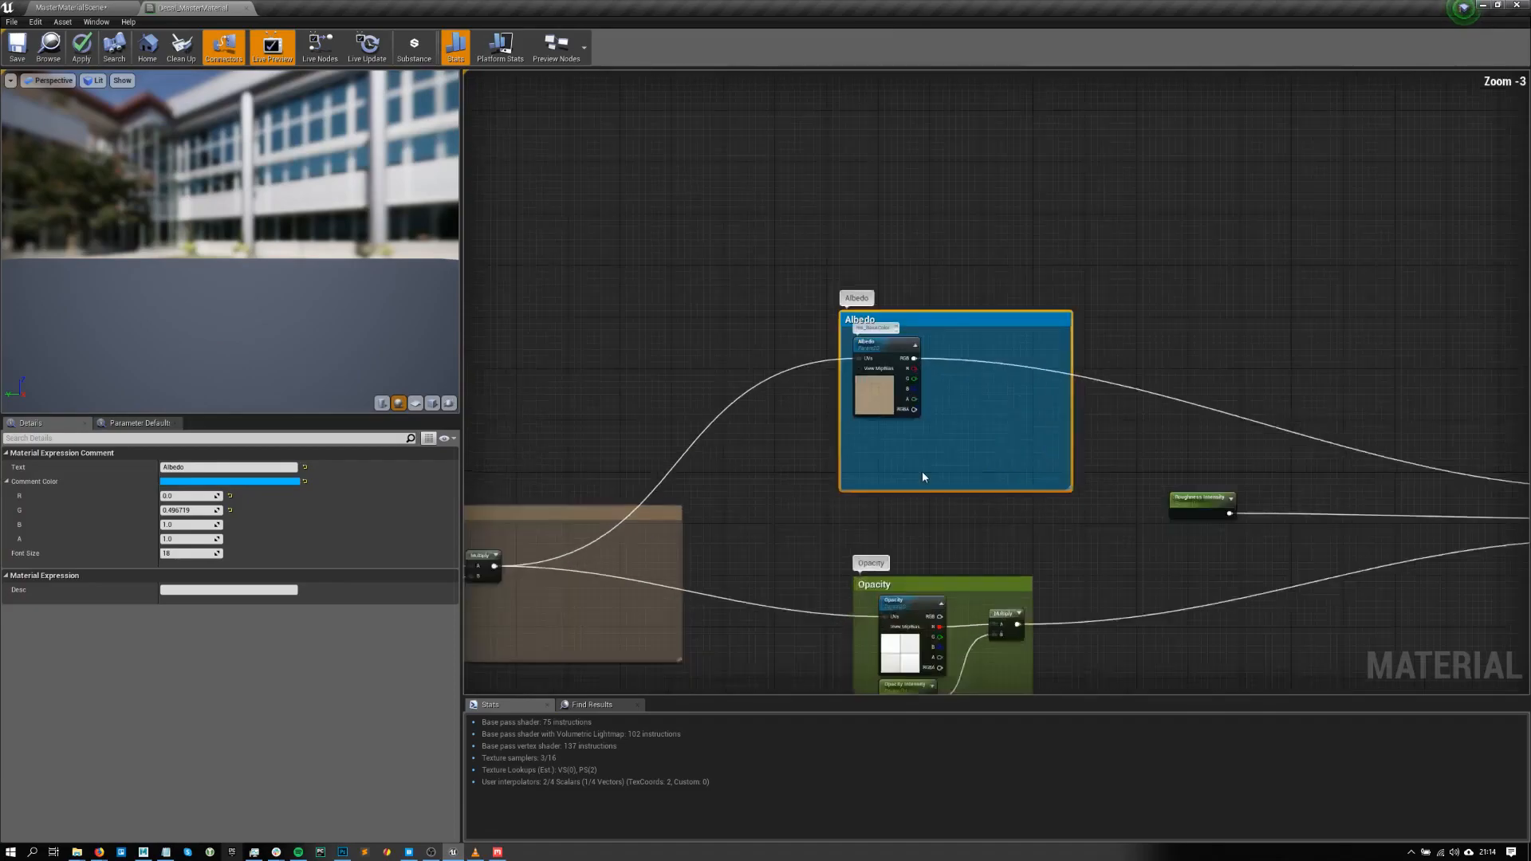
scroll(902, 446, "down", 1)
right_click_drag(964, 556, 979, 465)
scroll(951, 451, "down", 1)
- Switch to Firefox and watch the Unreal Engine in-camera VFX project spotlight video, pausing on the rocky motorcycle scene and the partner logos
left_click(71, 7)
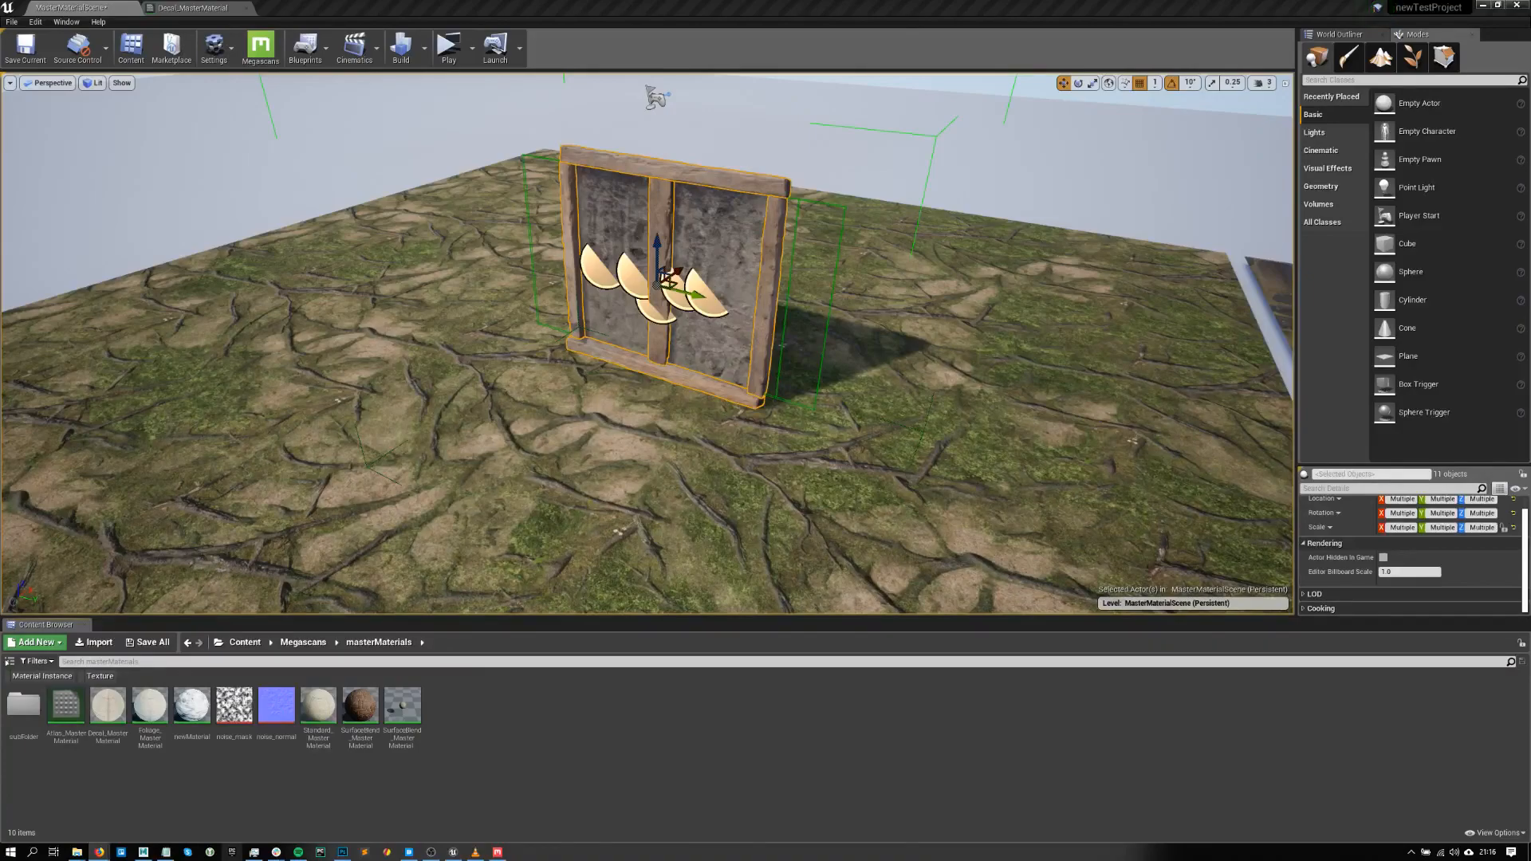
left_click(99, 853)
scroll(770, 456, "down", 2)
scroll(770, 455, "up", 3)
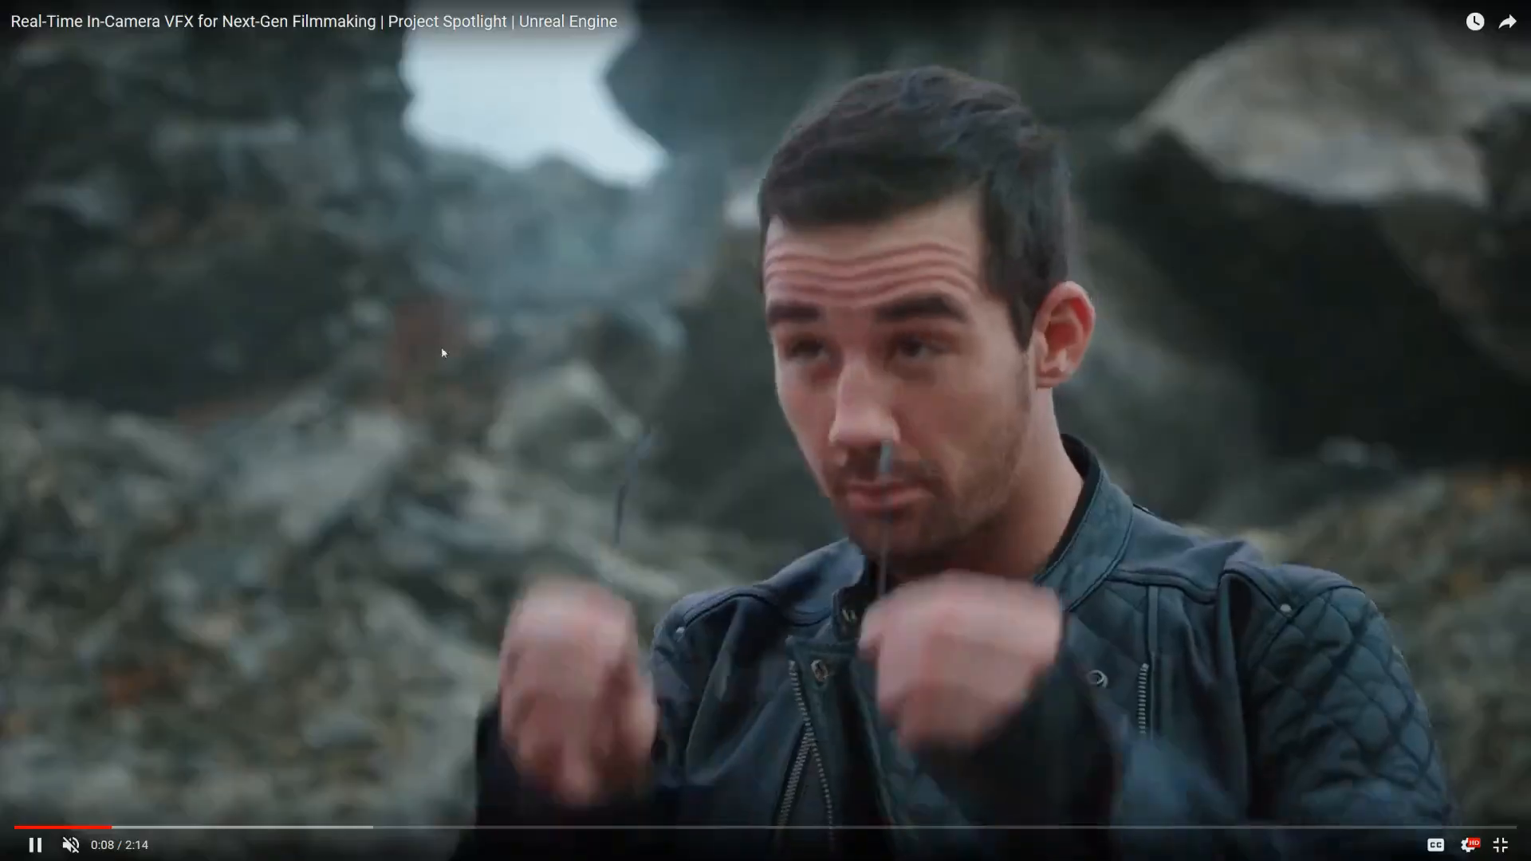
left_click(705, 335)
left_click(457, 377)
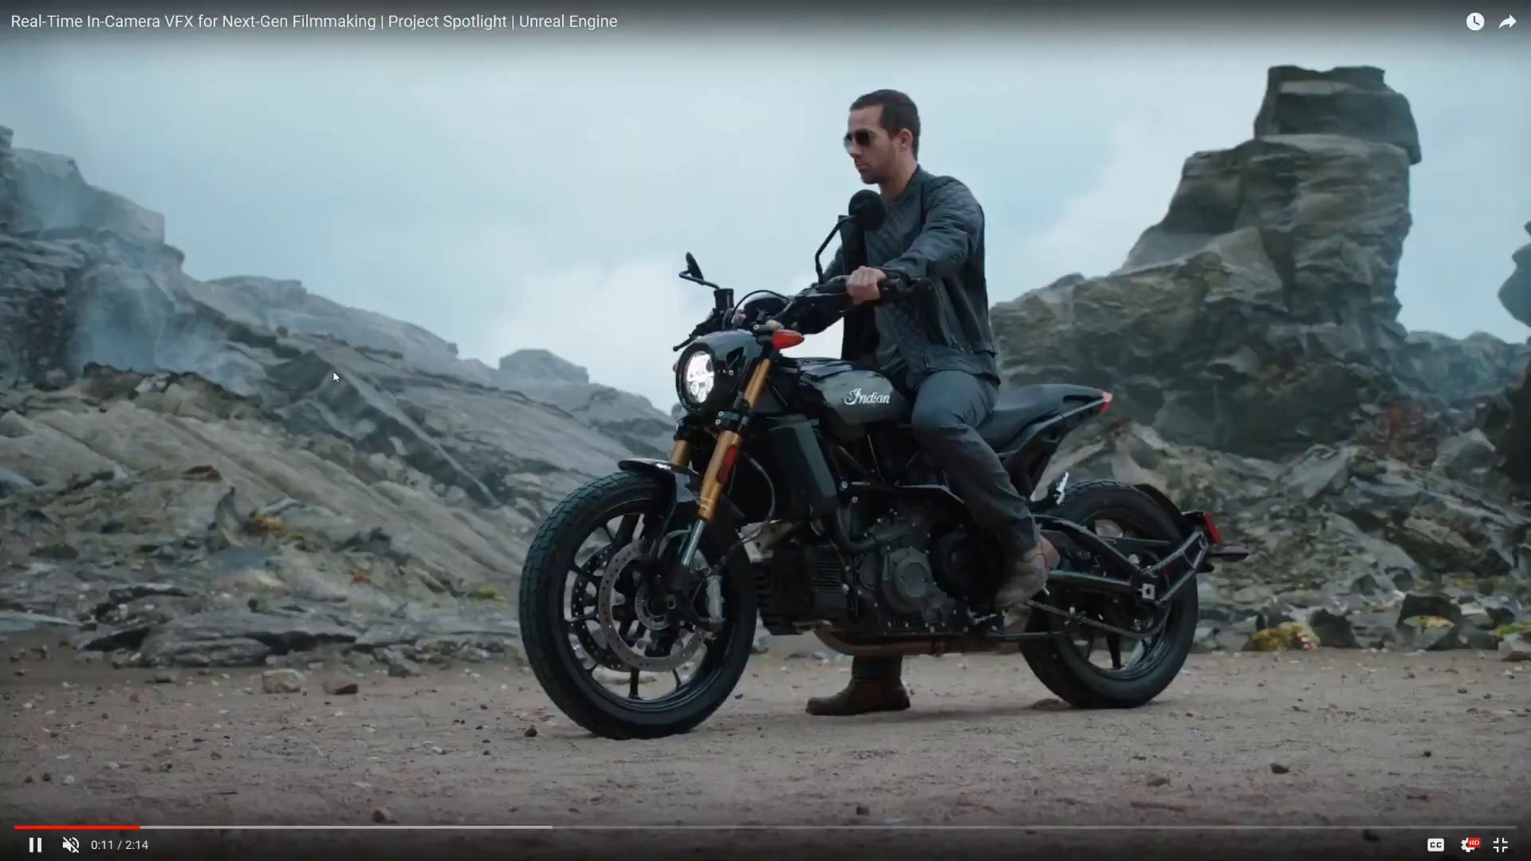
left_click(335, 377)
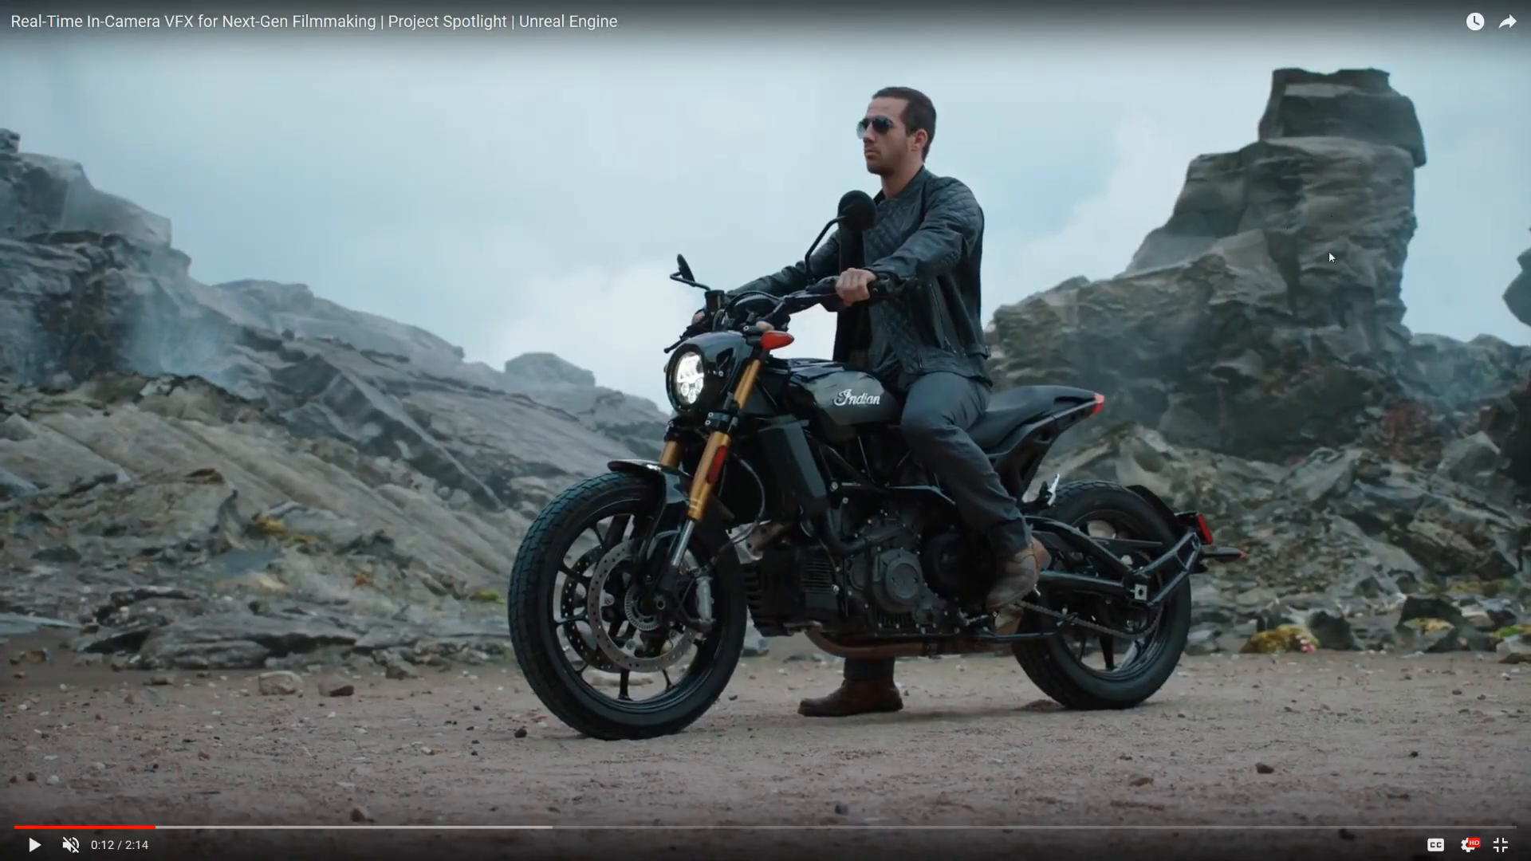
left_click(793, 415)
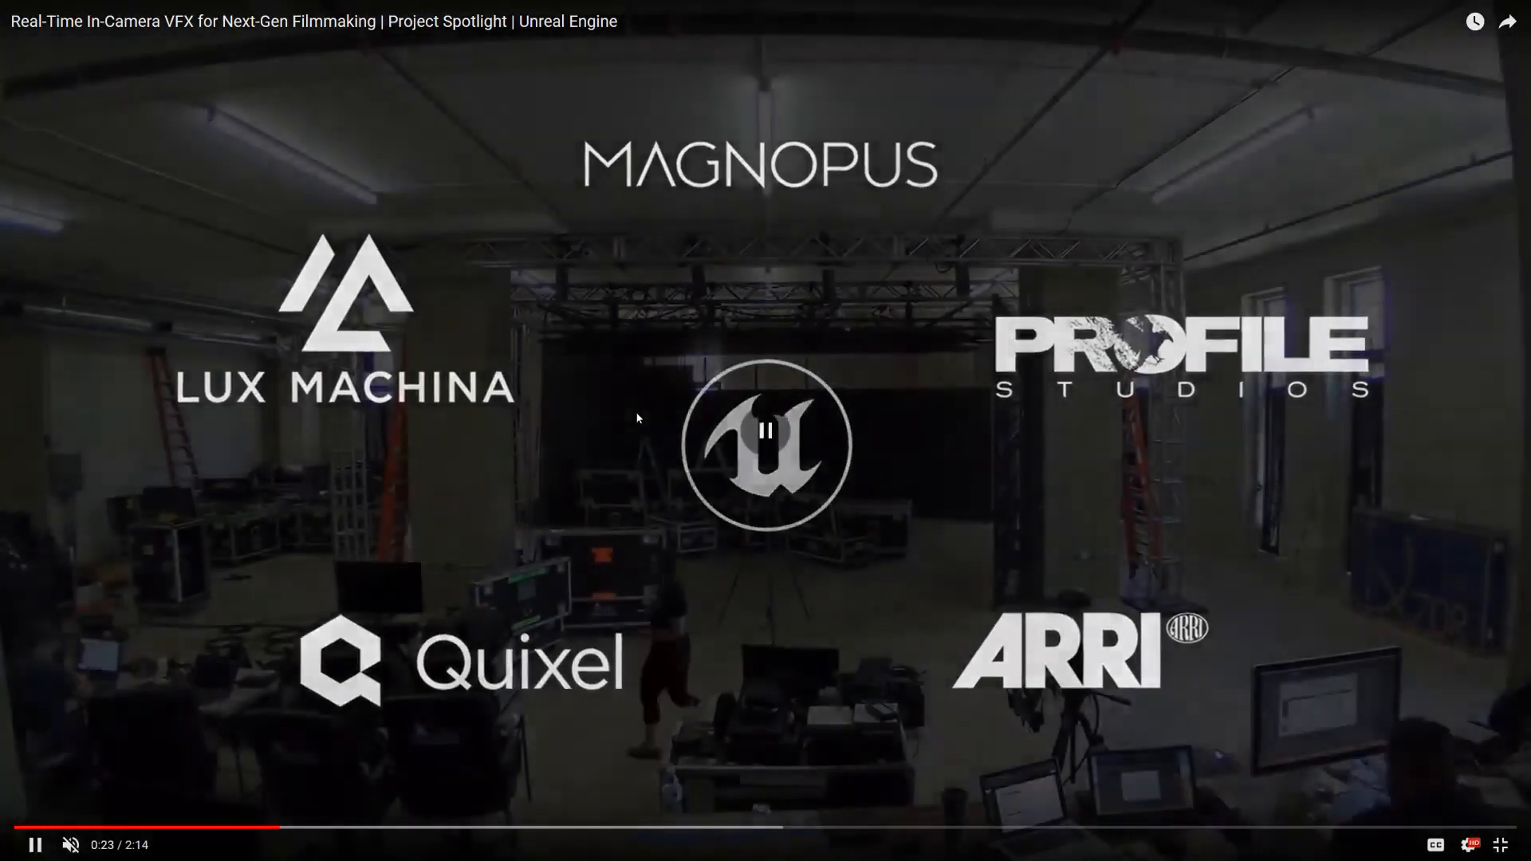
left_click(630, 429)
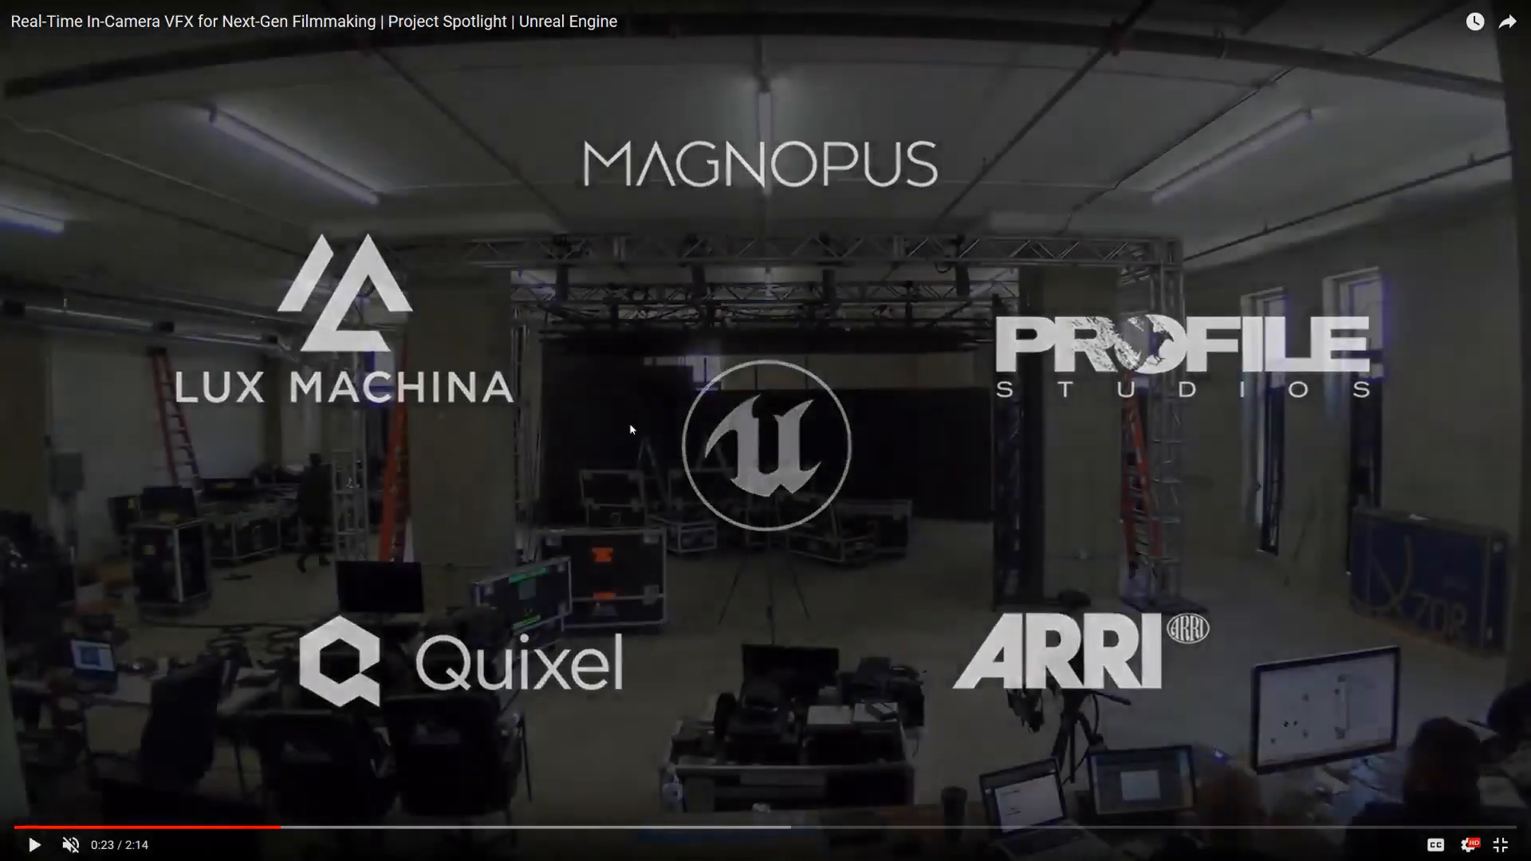
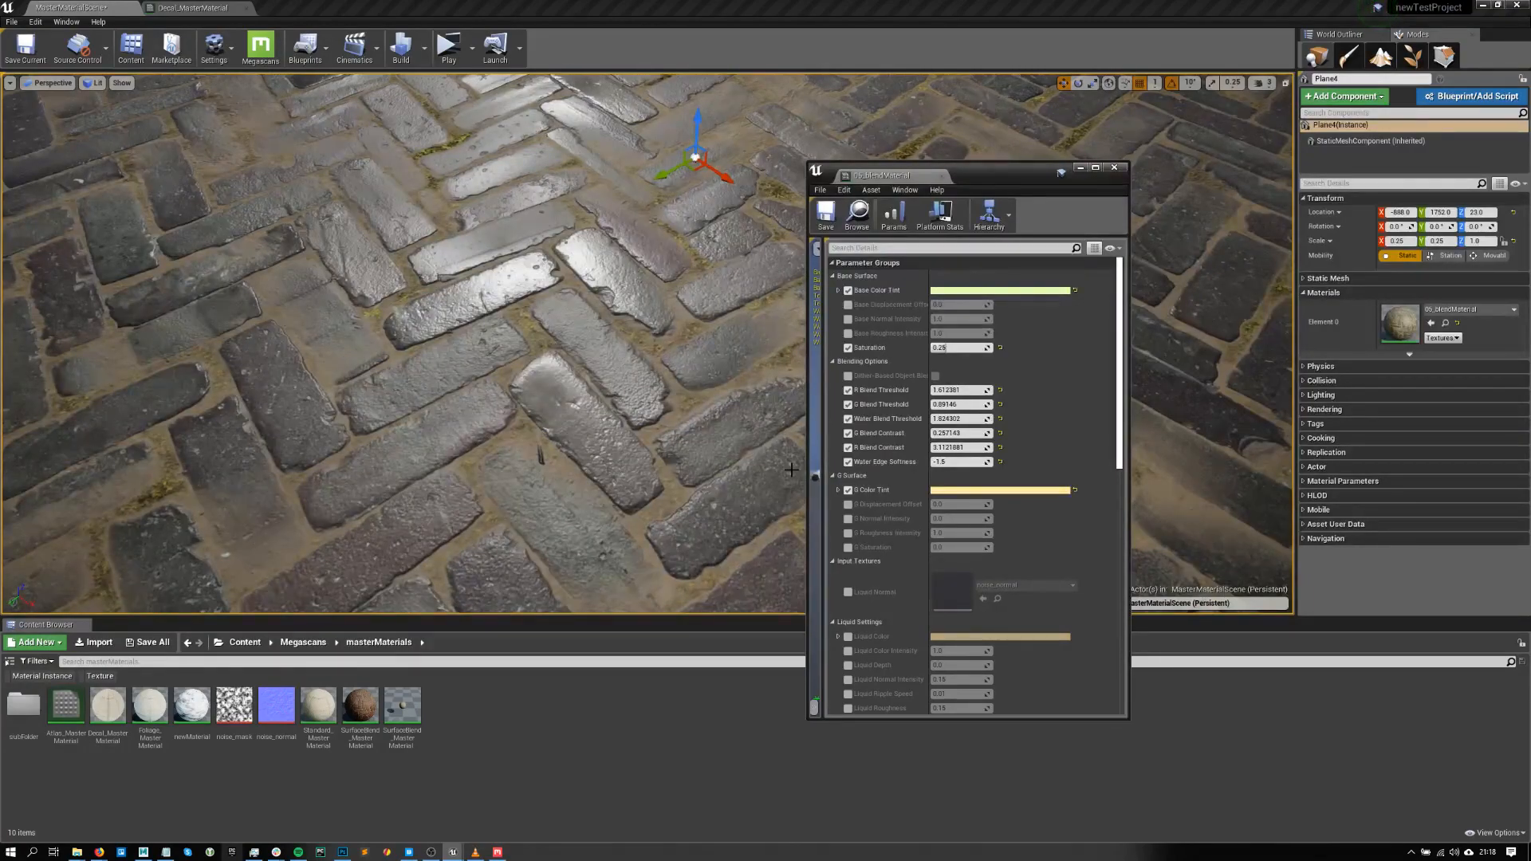
- Reset the brick blend material instance's blend thresholds, blend contrasts, Water Edge Softness and Base Color Tint to their defaults
left_click_drag(799, 459, 875, 446, "alt")
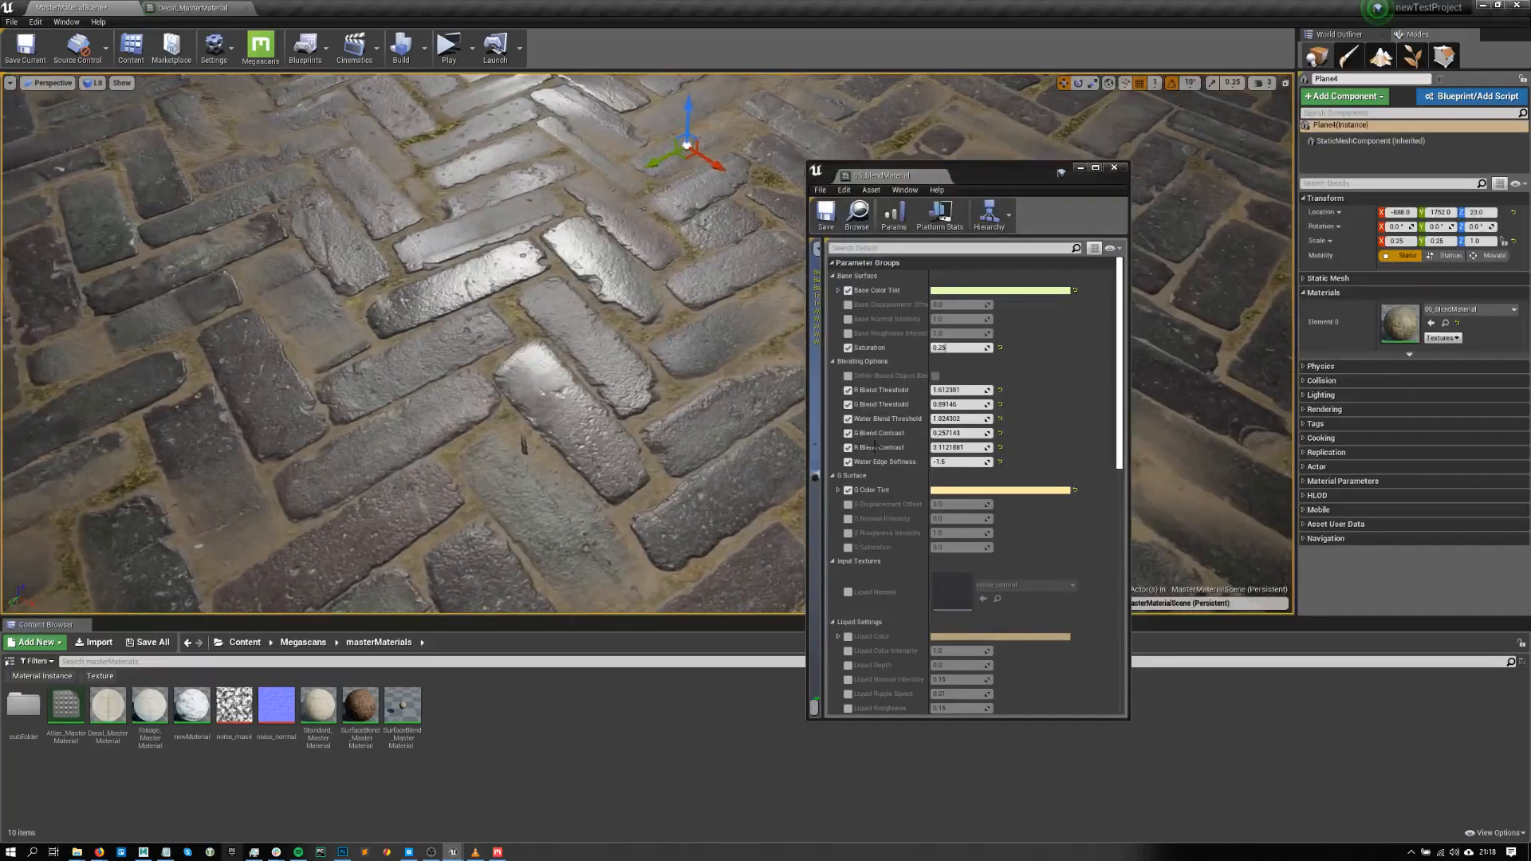
left_click_drag(982, 391, 929, 391)
left_click(1001, 390)
left_click(1001, 405)
left_click(1000, 418)
left_click(1001, 434)
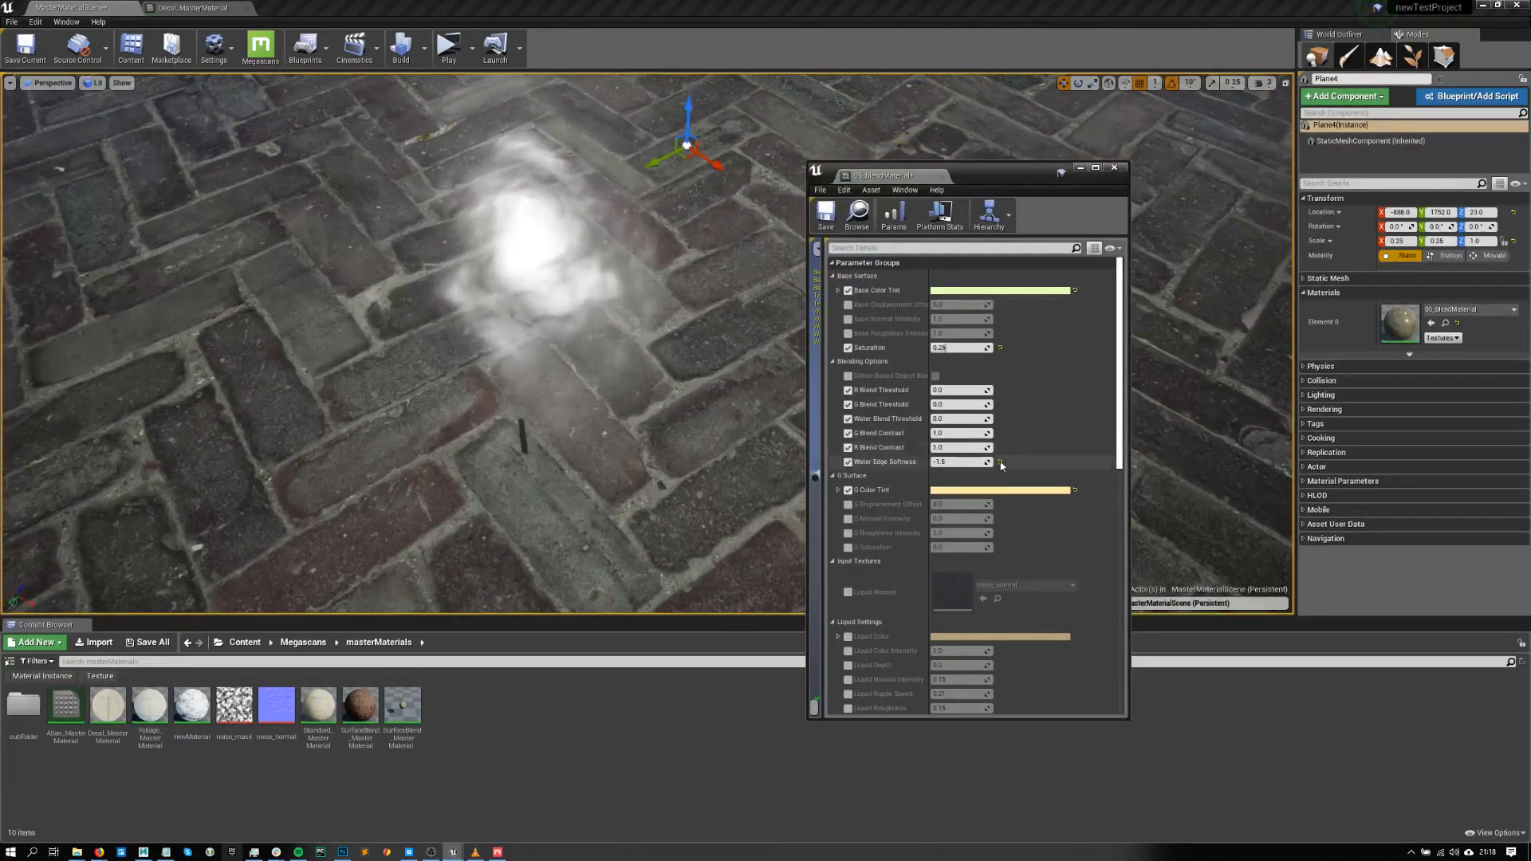
left_click(1001, 447)
left_click(1001, 462)
scroll(653, 382, "down", 3)
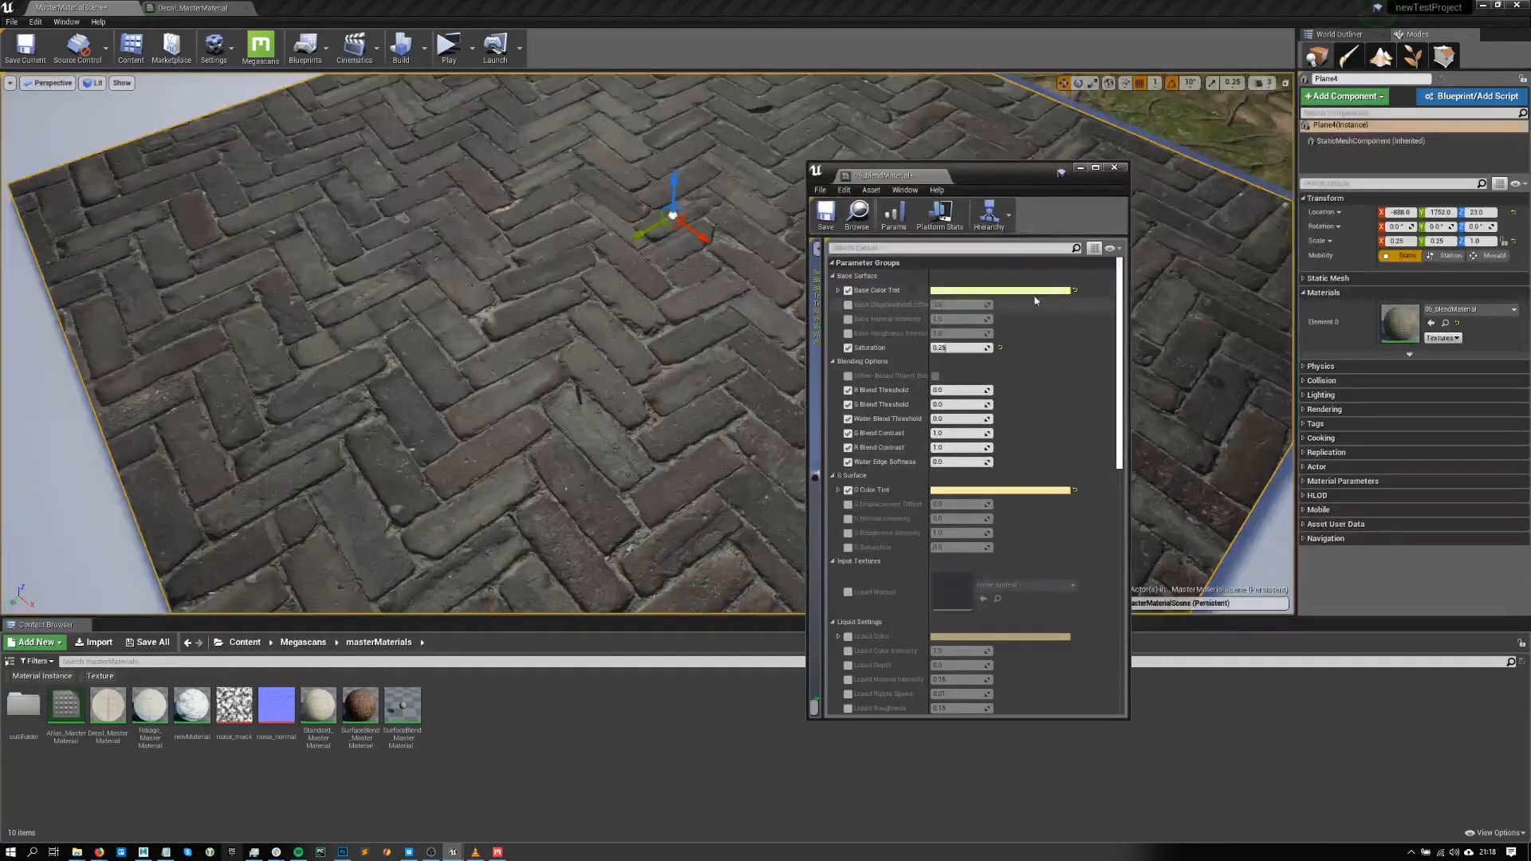
left_click(1075, 292)
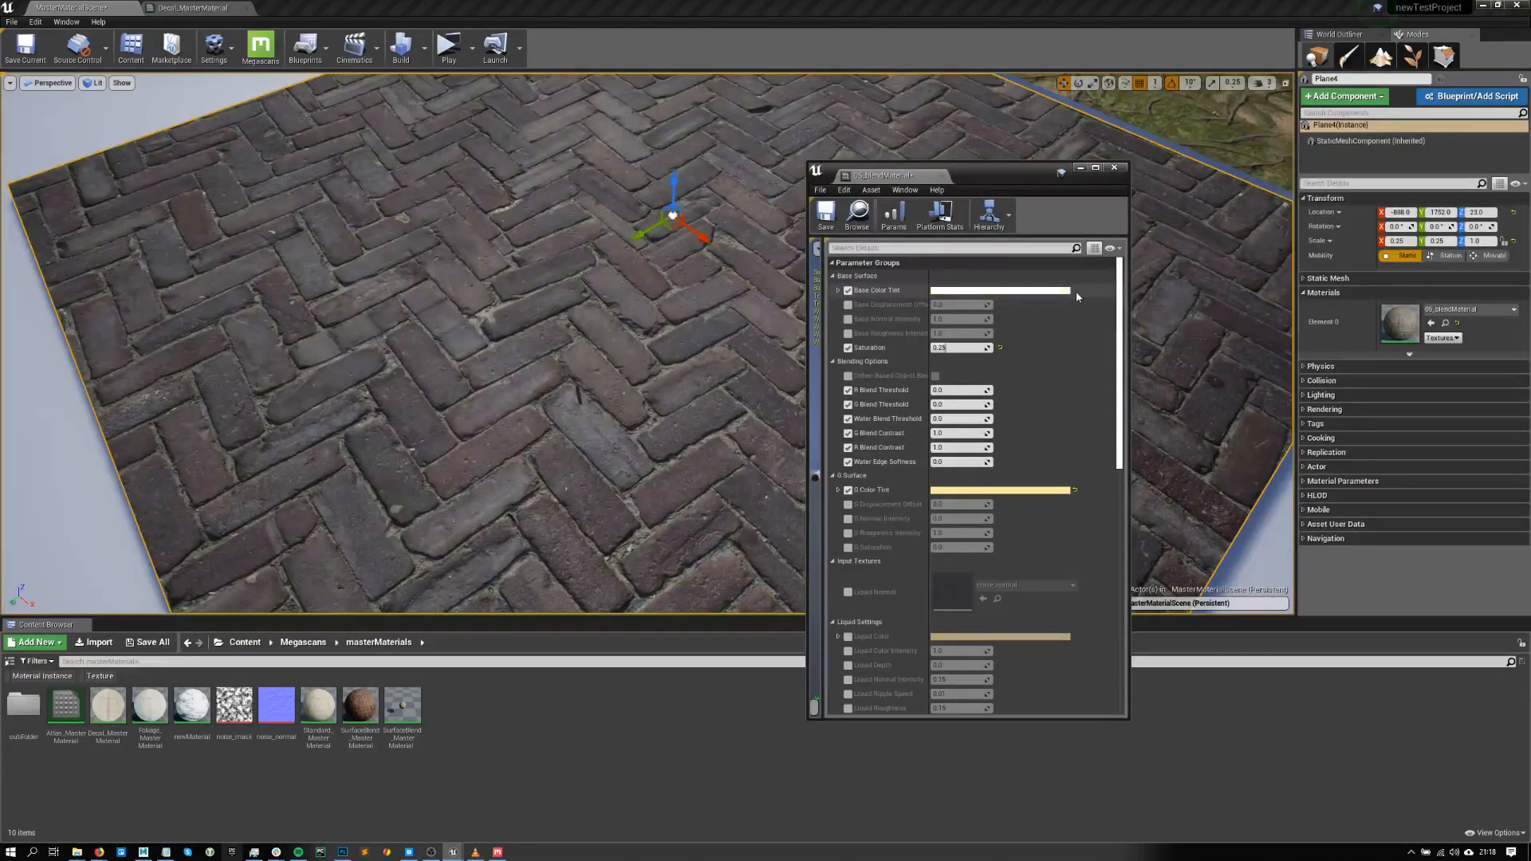
- Set R Blend Threshold to about 1.66, G Blend Threshold 1.25, Water Blend Threshold 2.28, G Blend Contrast 0.41 and R Blend Contrast 7.25
right_click_drag(624, 332, 686, 348)
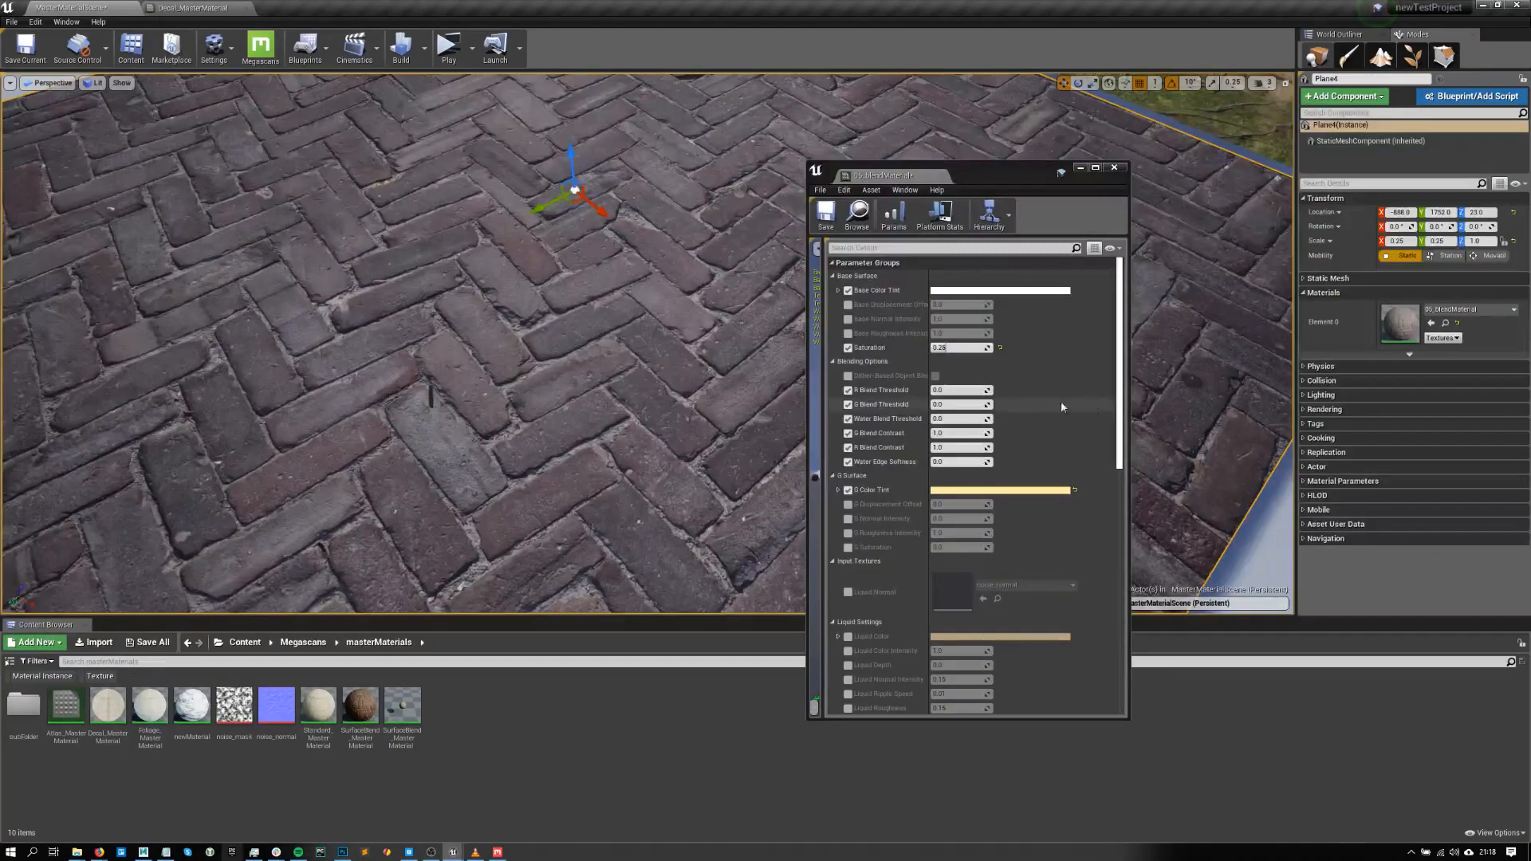
mouse_move(977, 390)
left_mouse_down()
mouse_move(1061, 390)
mouse_move(998, 390)
left_mouse_up()
left_click_drag(982, 446, 997, 446)
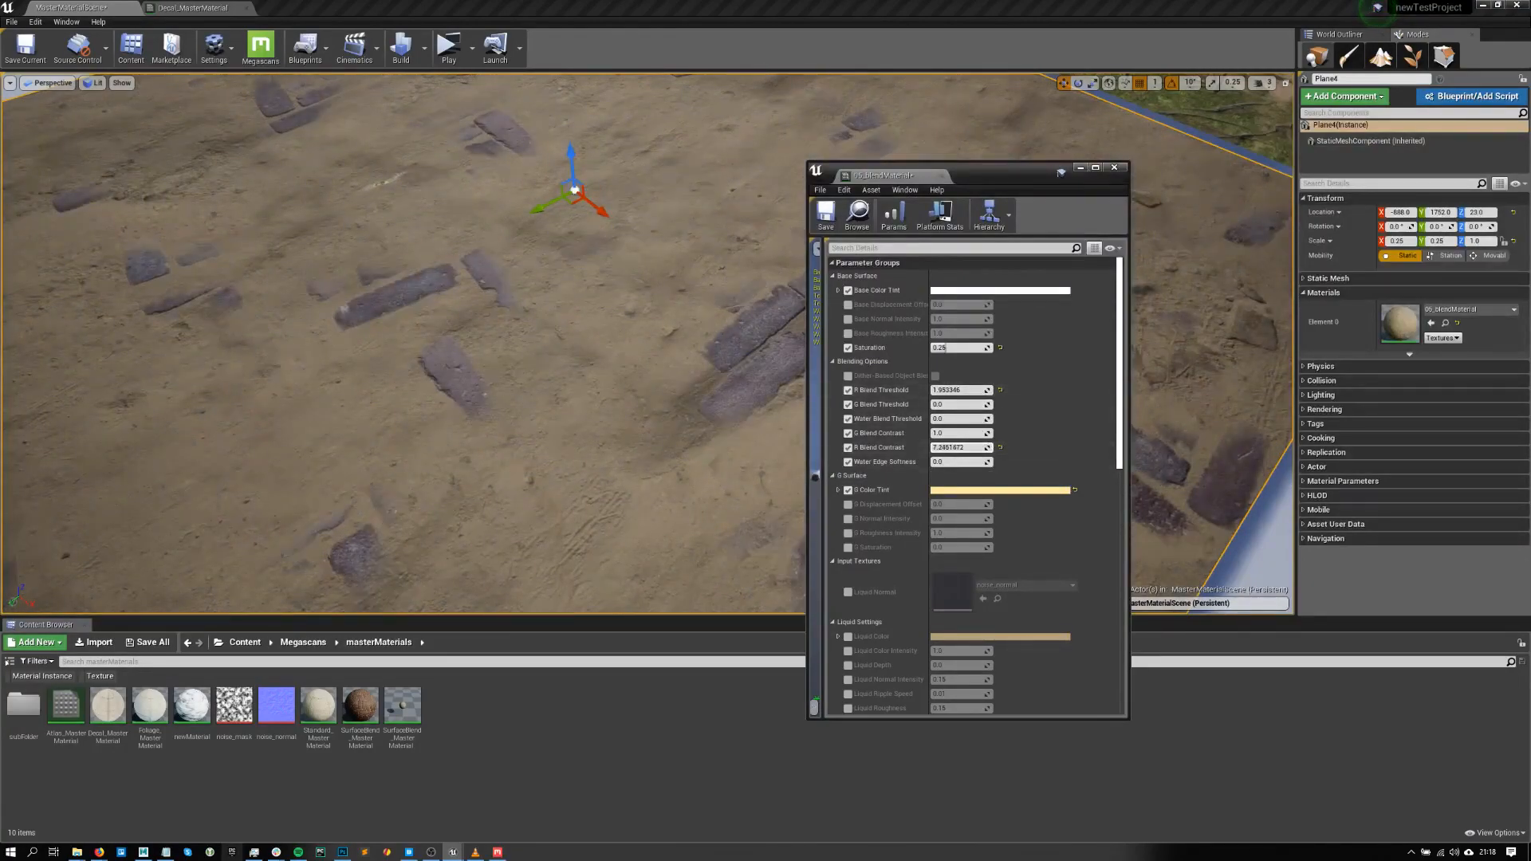
left_click_drag(989, 390, 1003, 404)
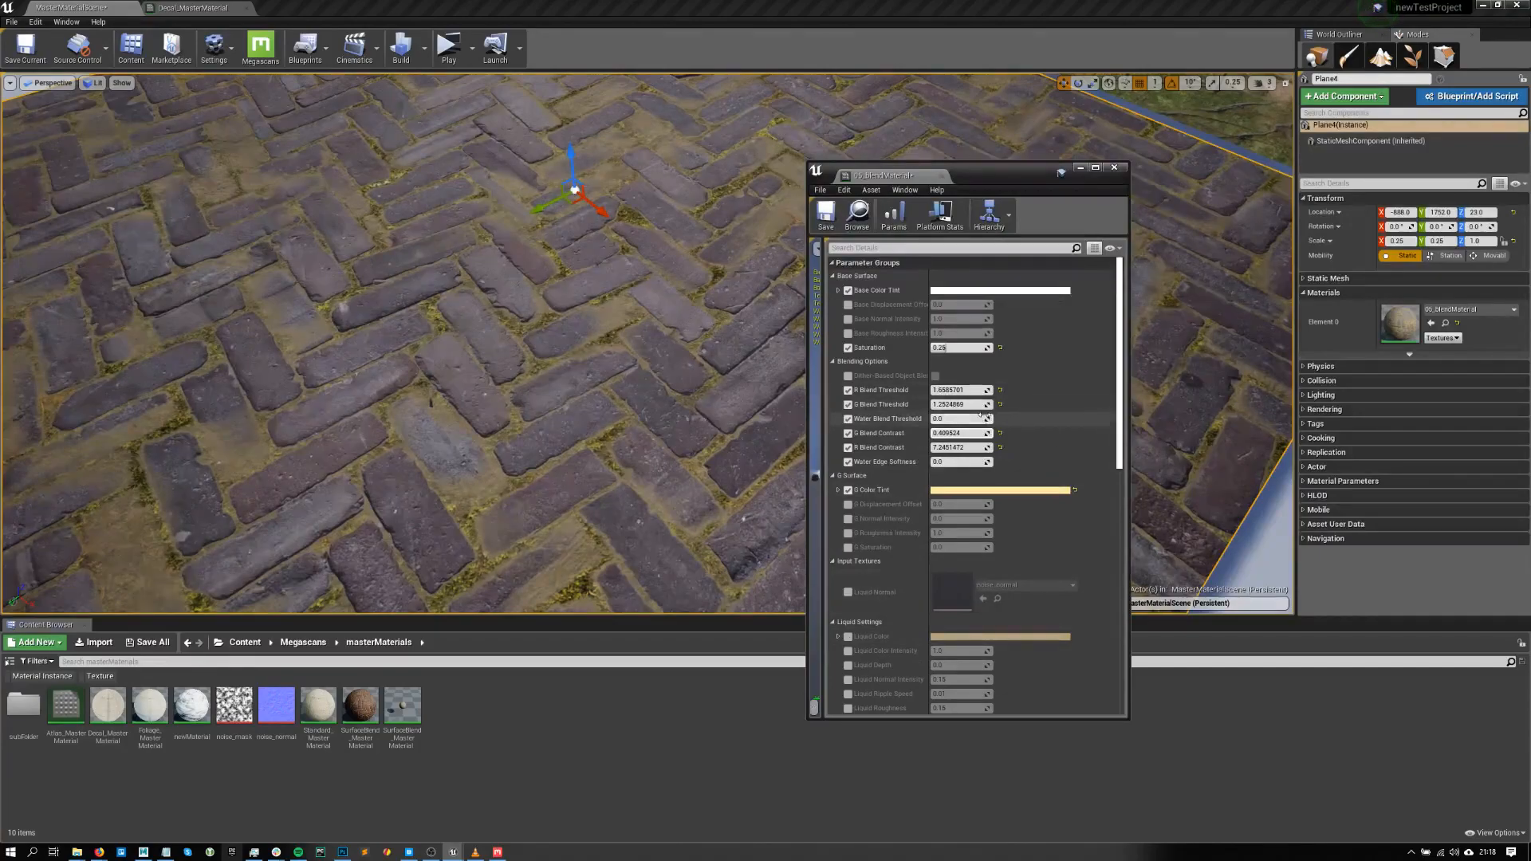
left_click_drag(961, 419, 1021, 419)
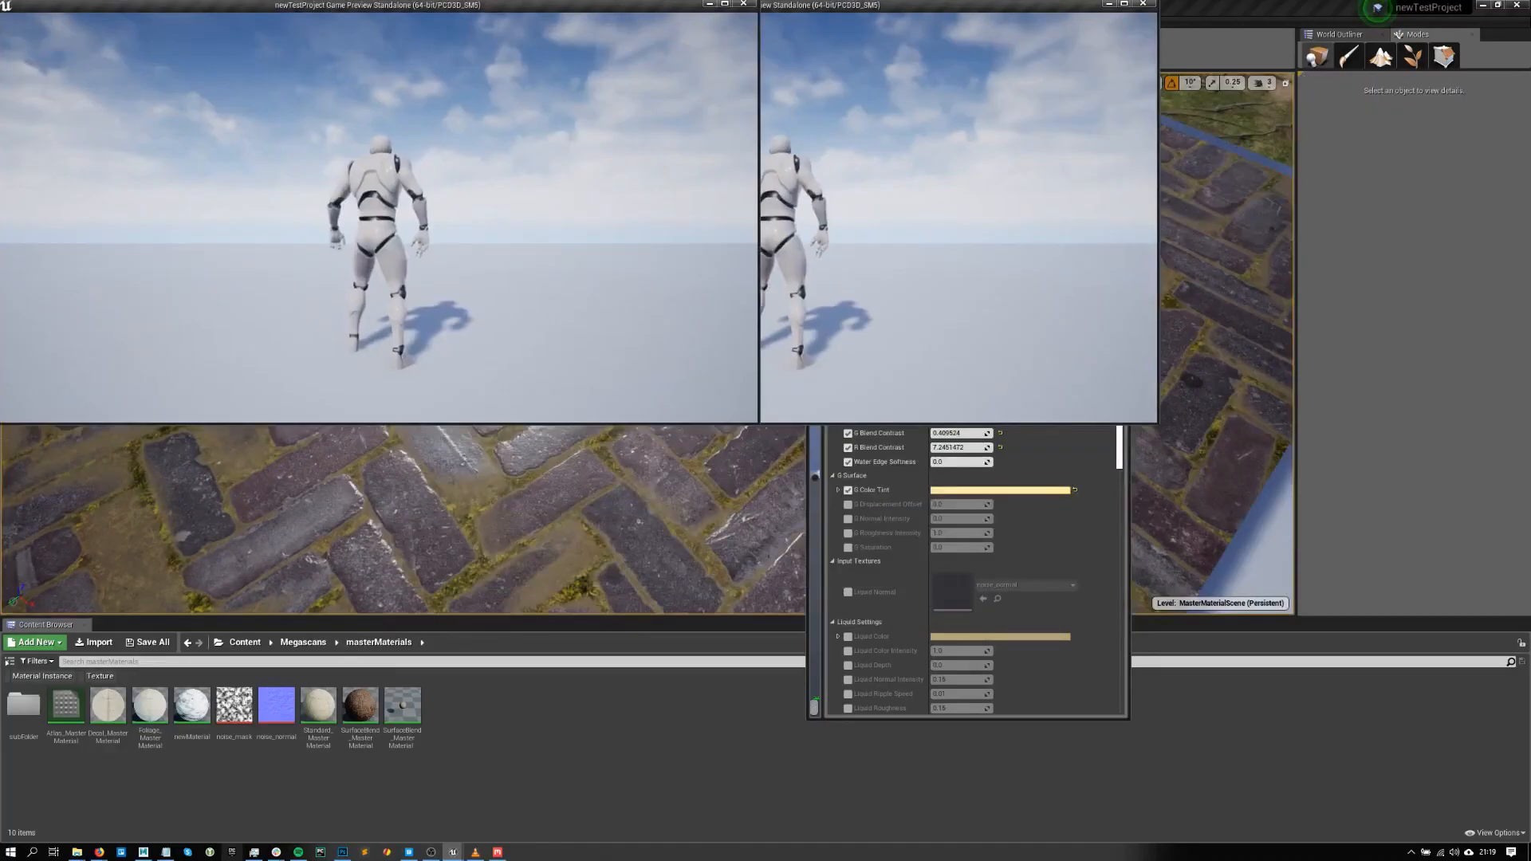
- Run the character across the grass and brick planes in the maximized standalone game preview, and end the preview
key("super+Up")
key("w")
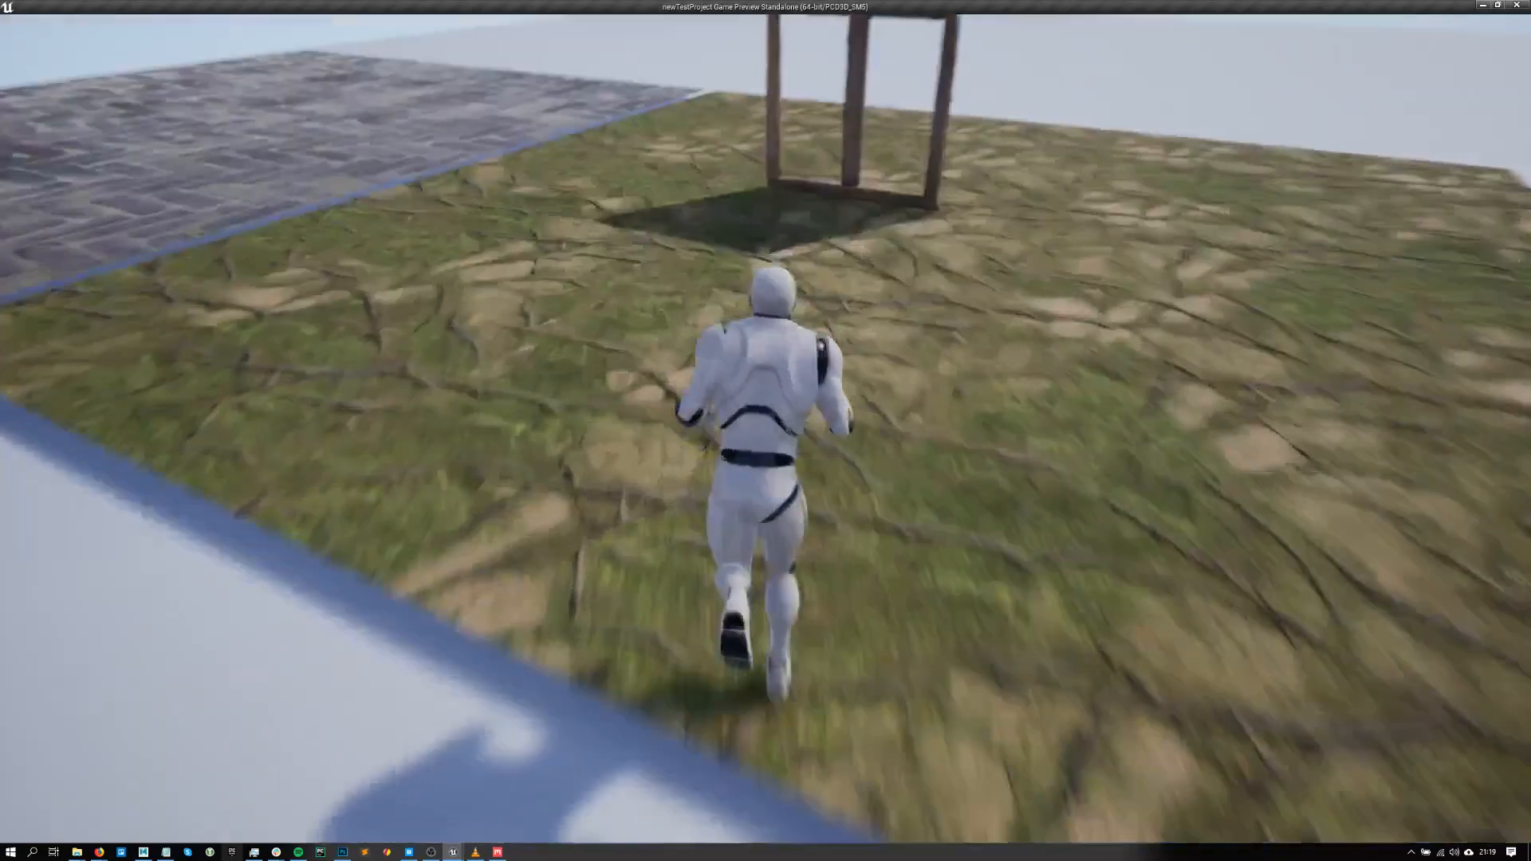
key("d")
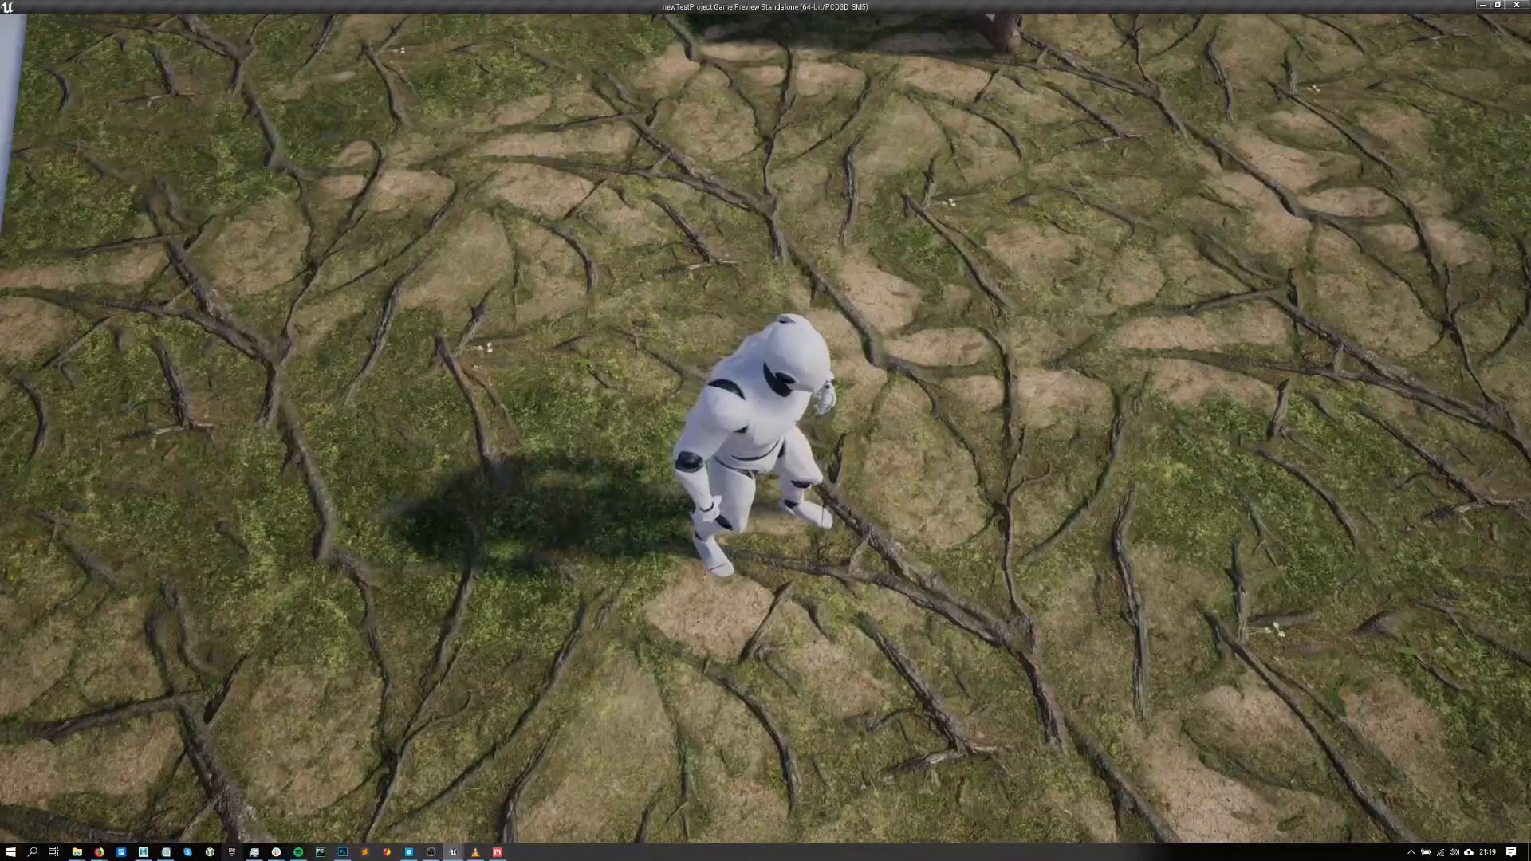
key("w")
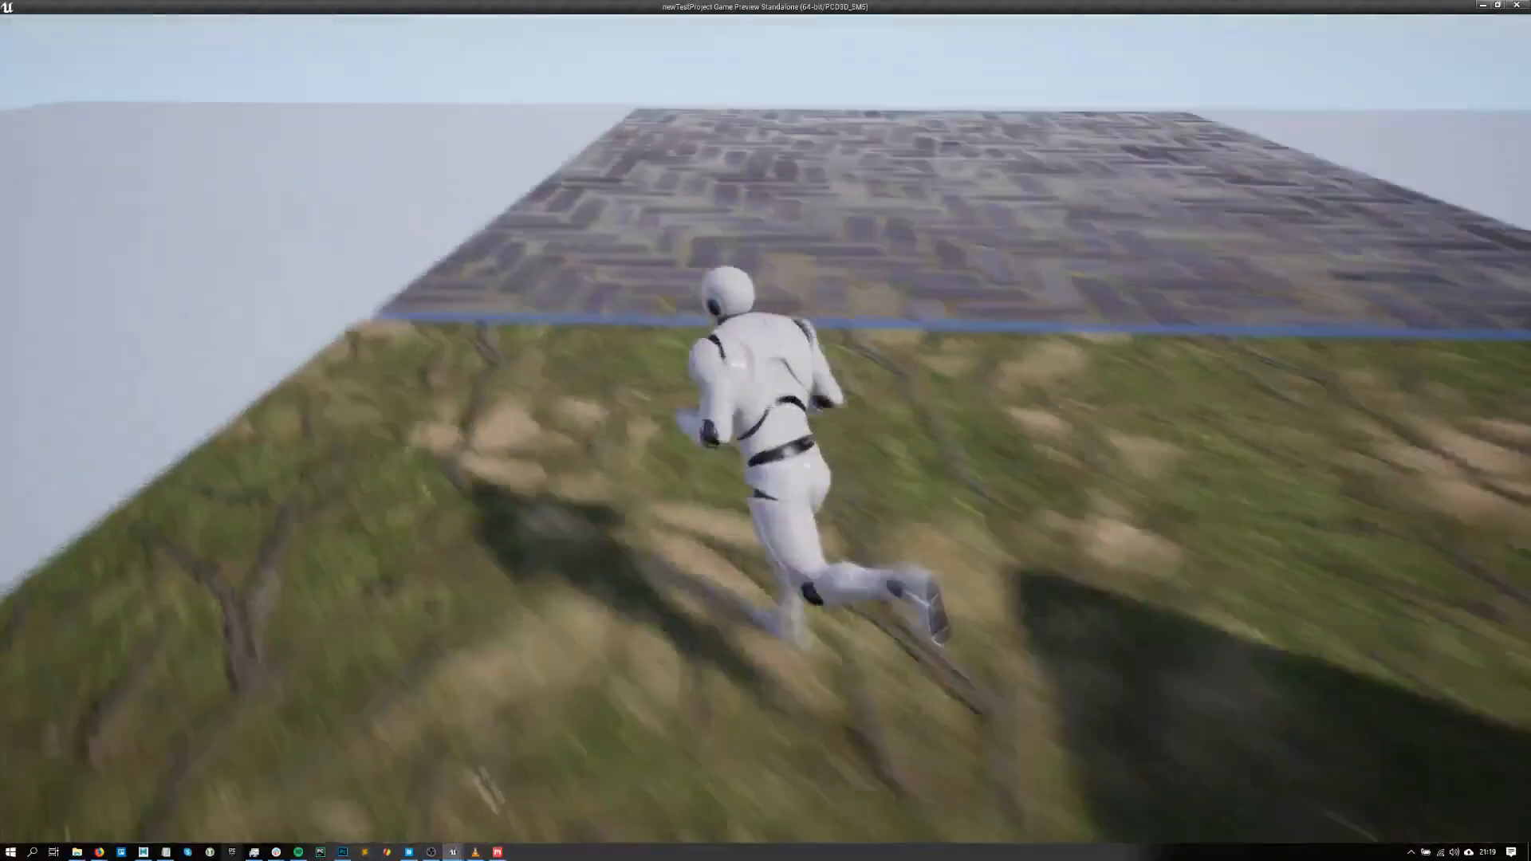
key("a")
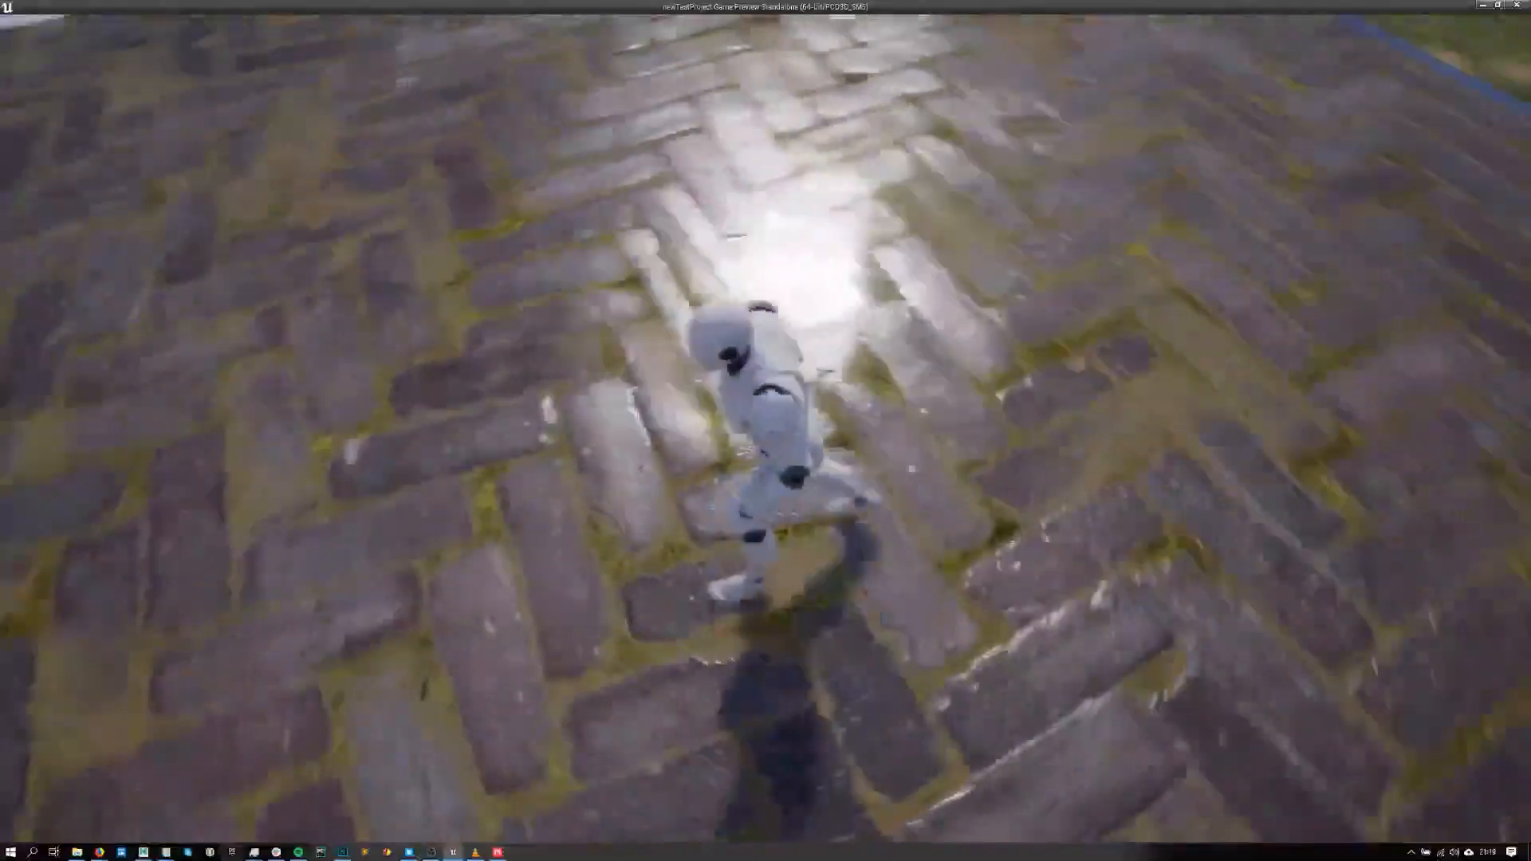
key("w")
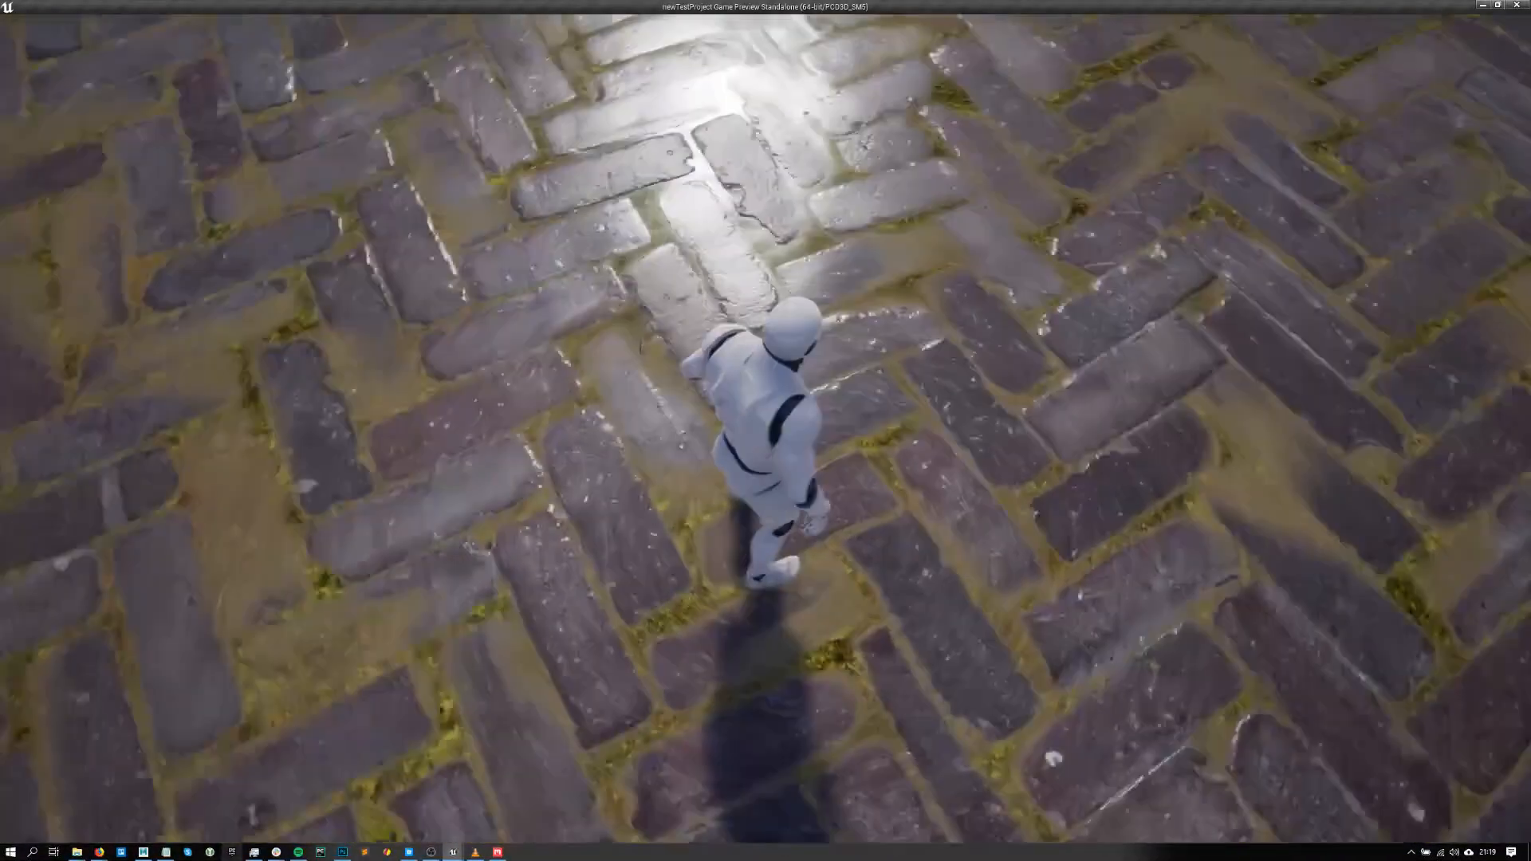
key("Escape")
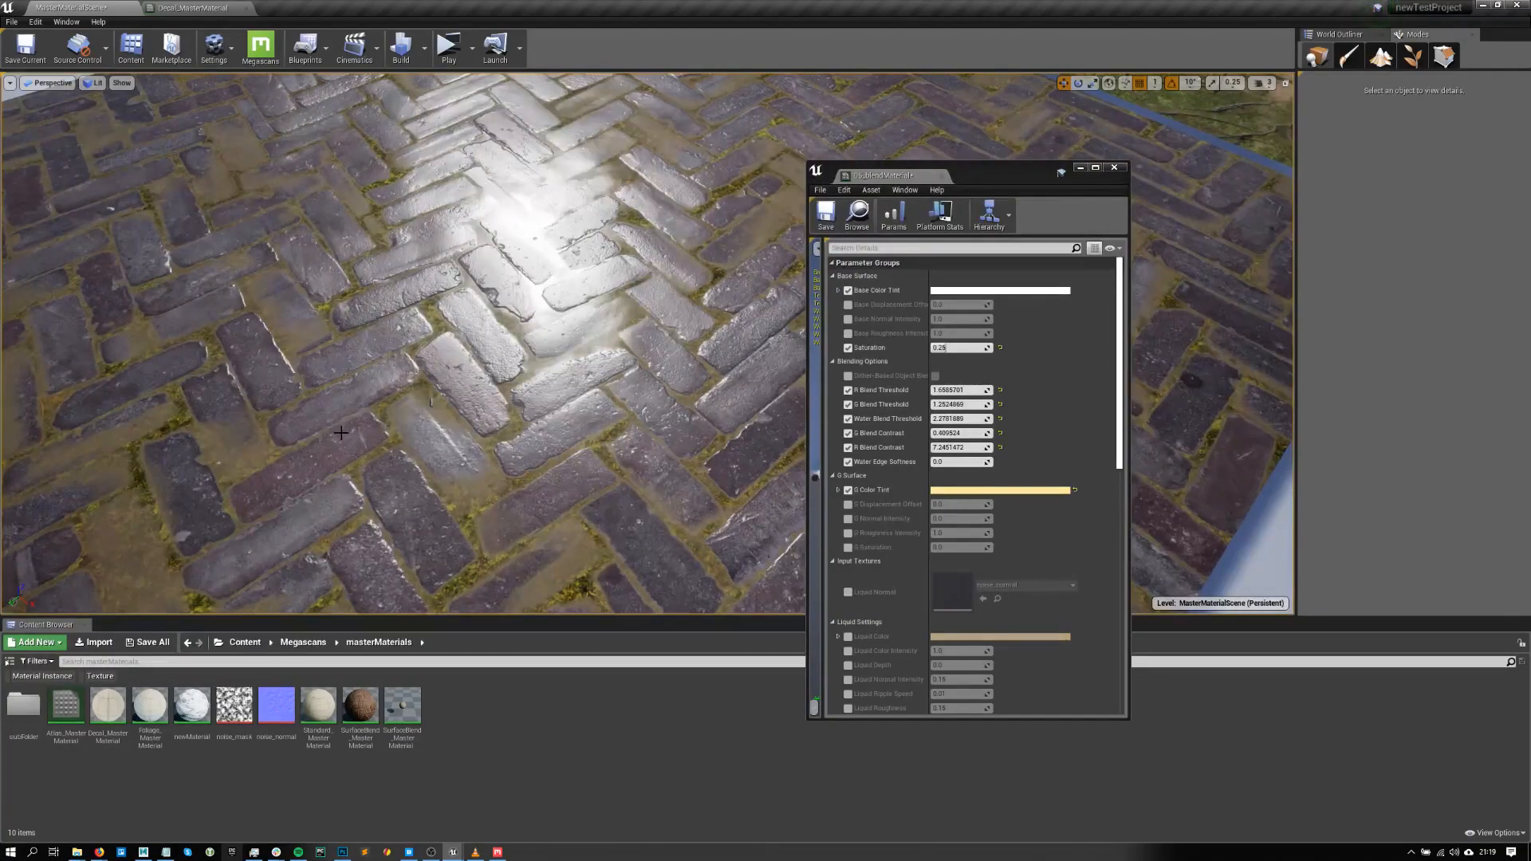
- Override Subdivision and Tessellation in the instance's Material Settings and enable both, widening the parameter name column for readability
scroll(1005, 506, "down", 15)
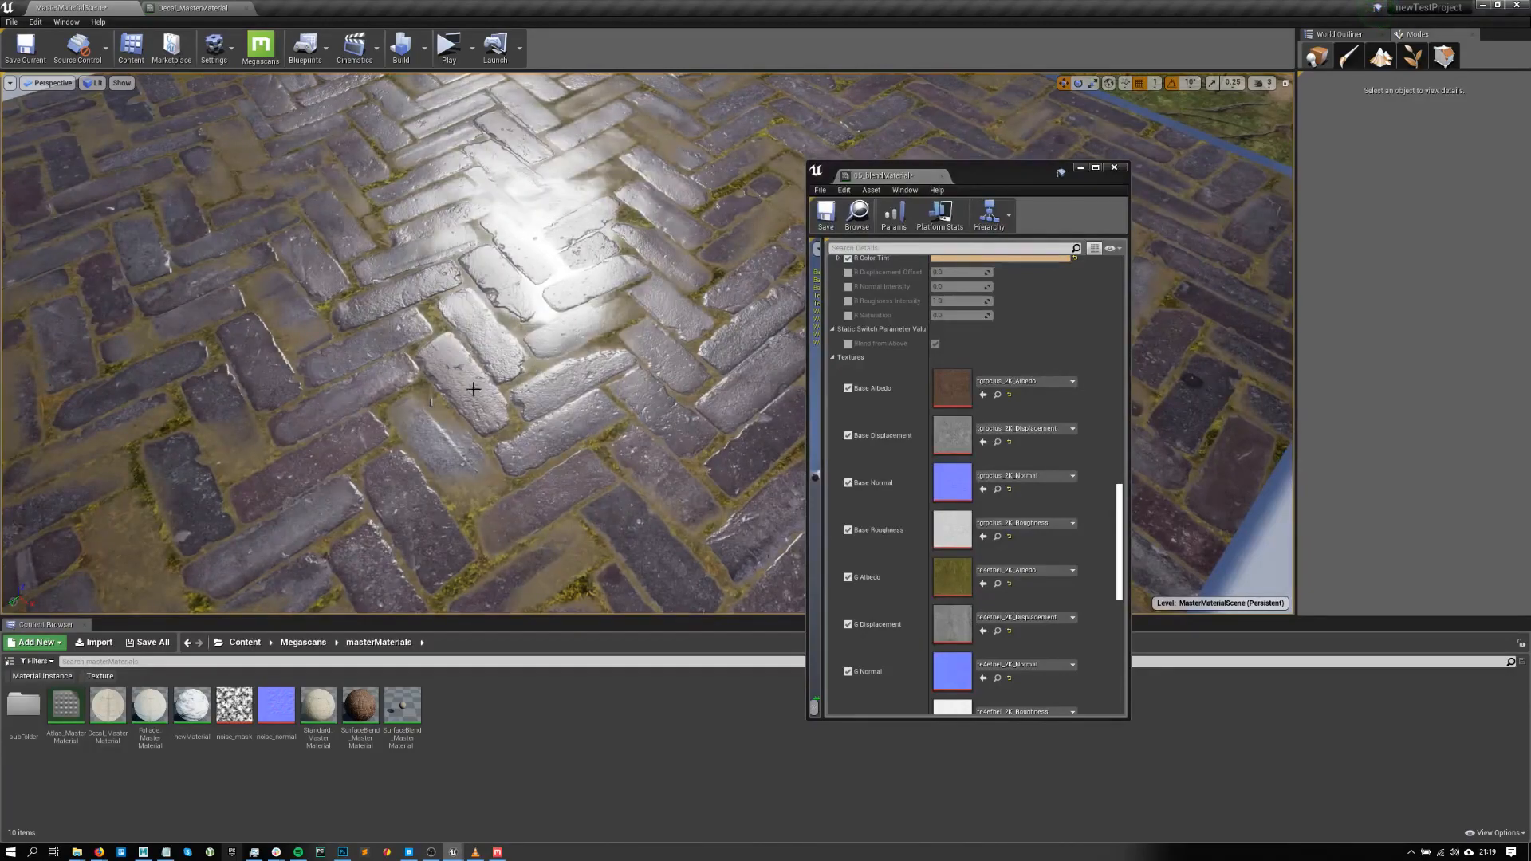
left_click(833, 358)
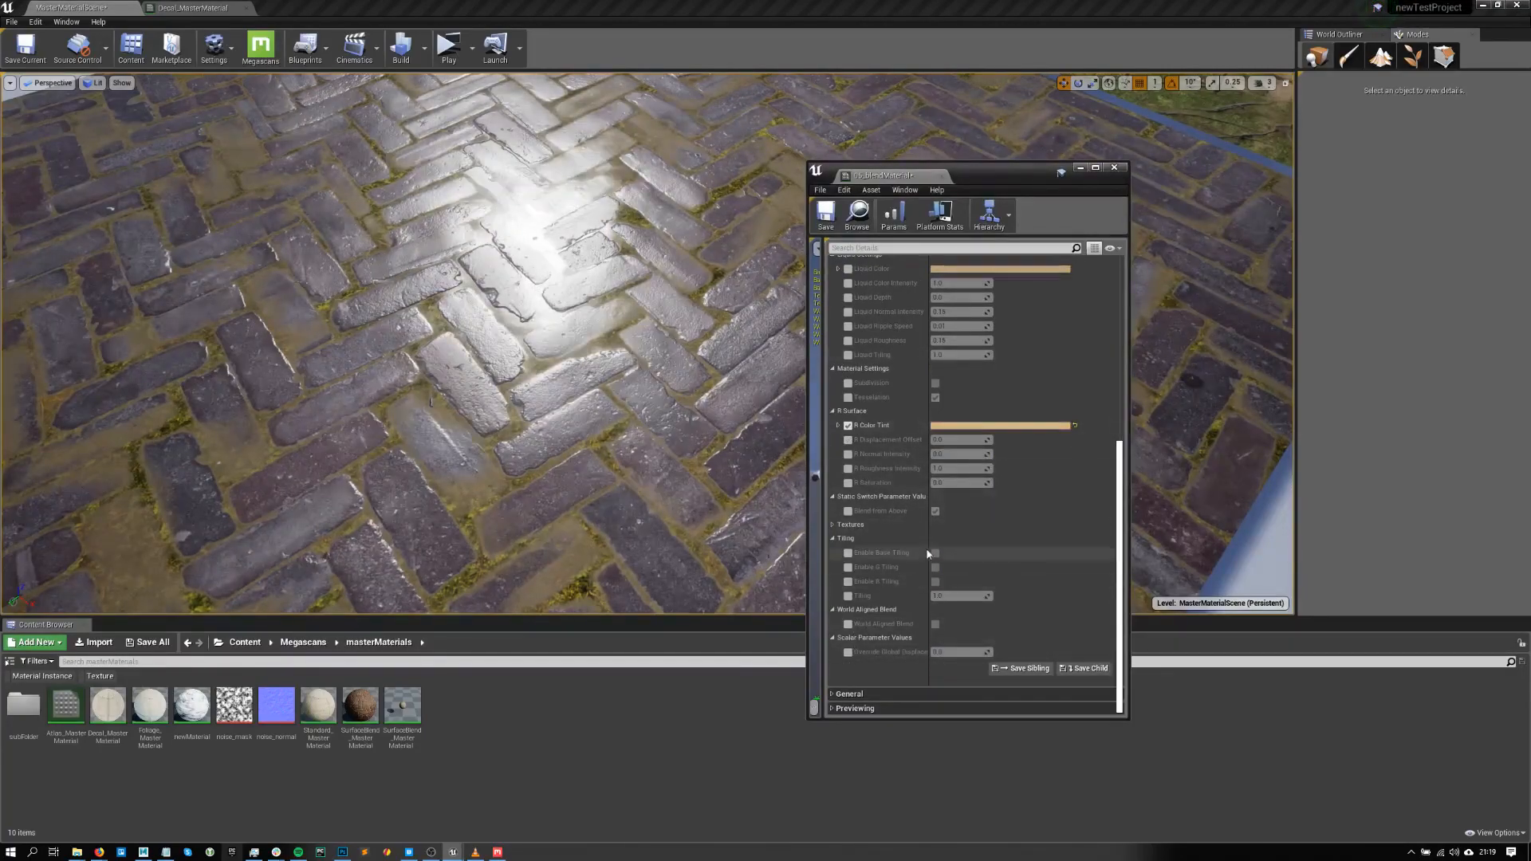
left_click_drag(928, 536, 962, 535)
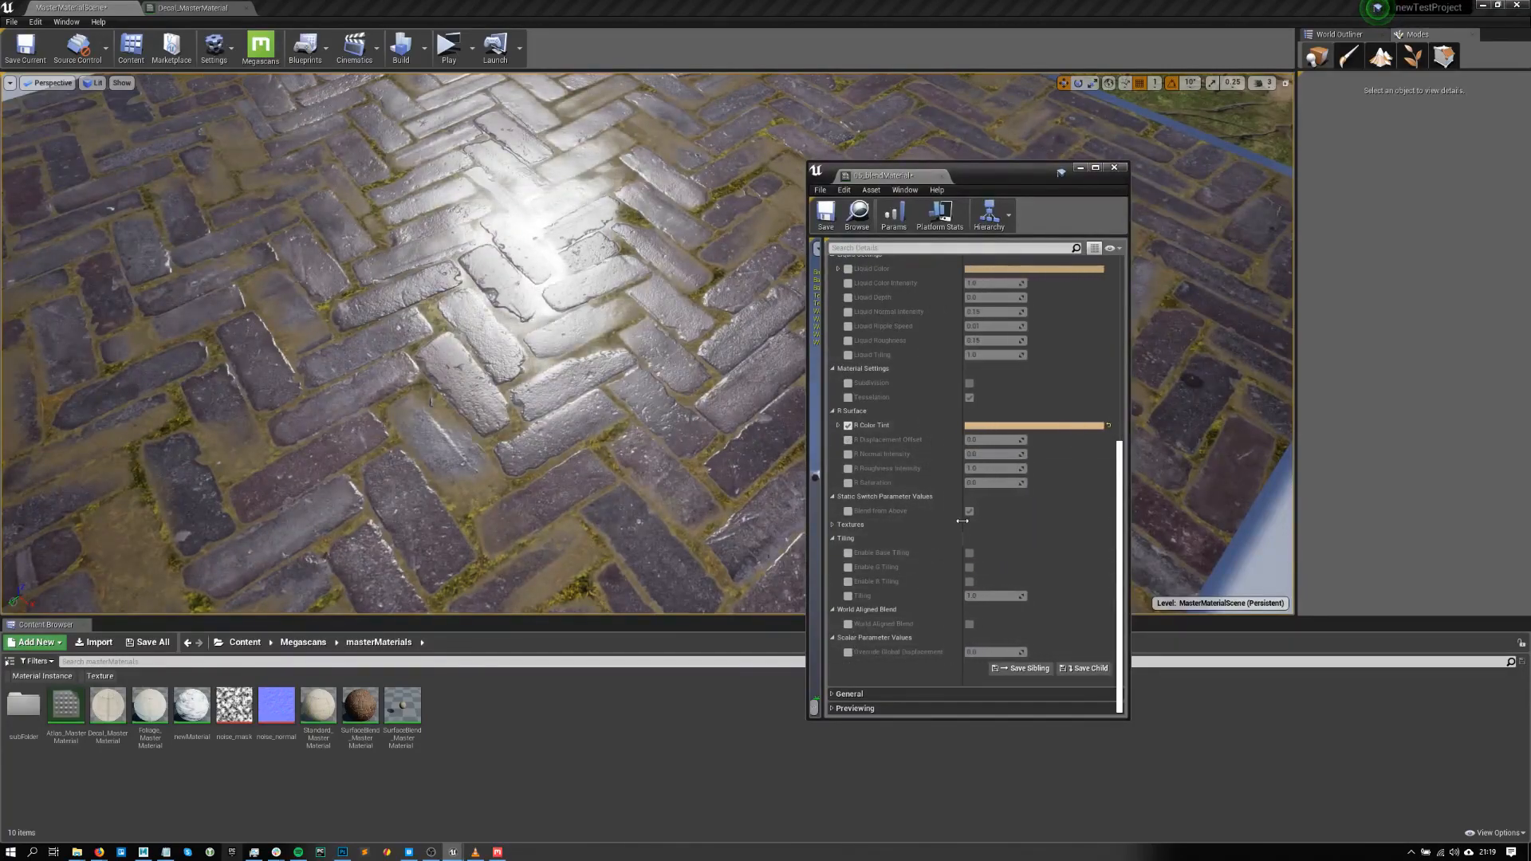
left_click(847, 397)
left_click(972, 383)
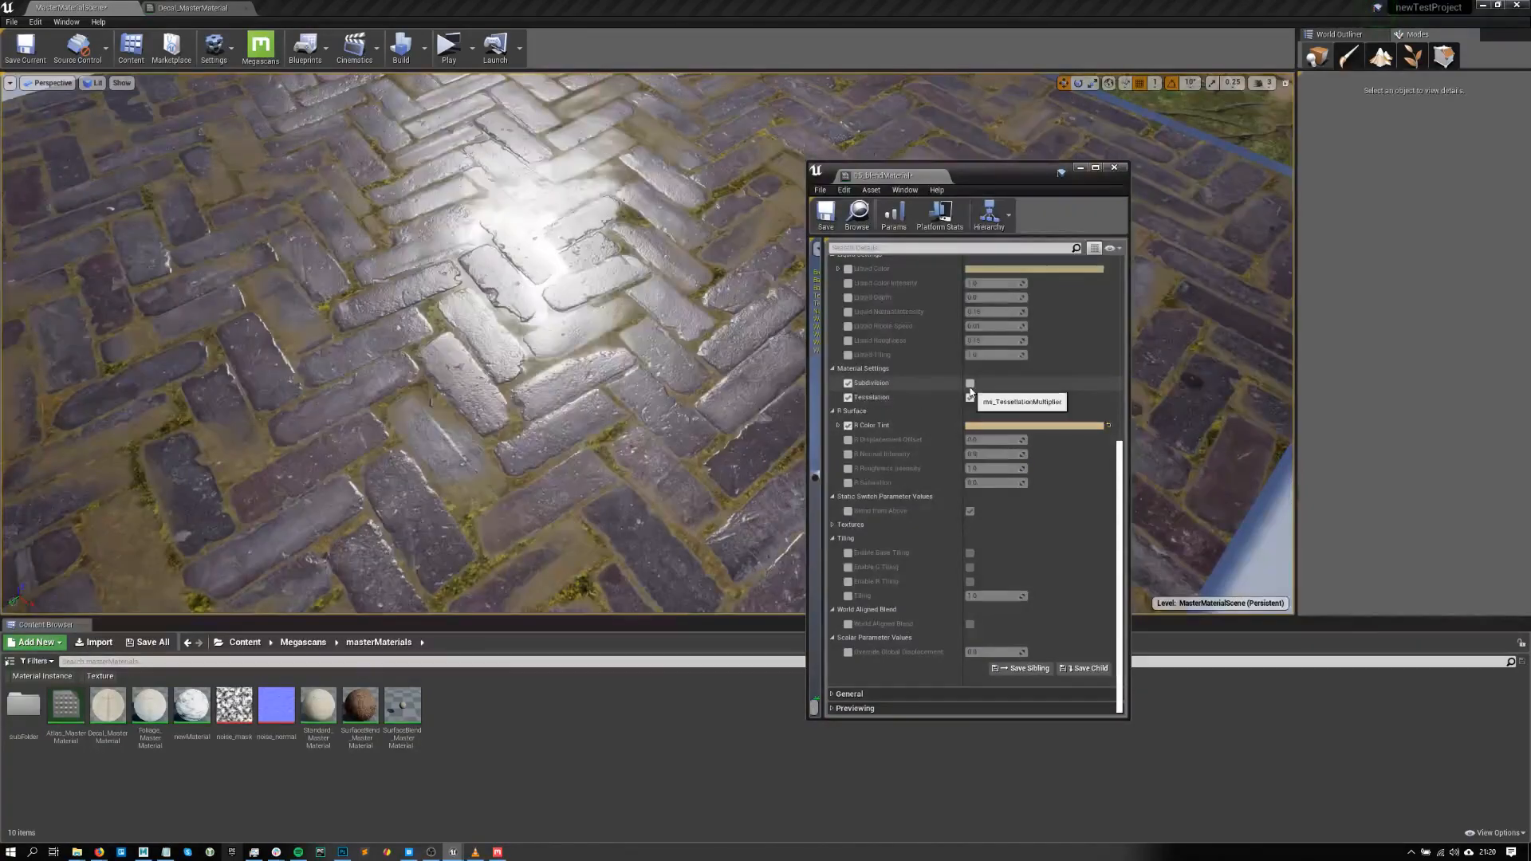
mouse_move(727, 331)
right_mouse_down()
mouse_move(728, 307)
mouse_move(727, 331)
right_mouse_up()
scroll(727, 331, "down", 6)
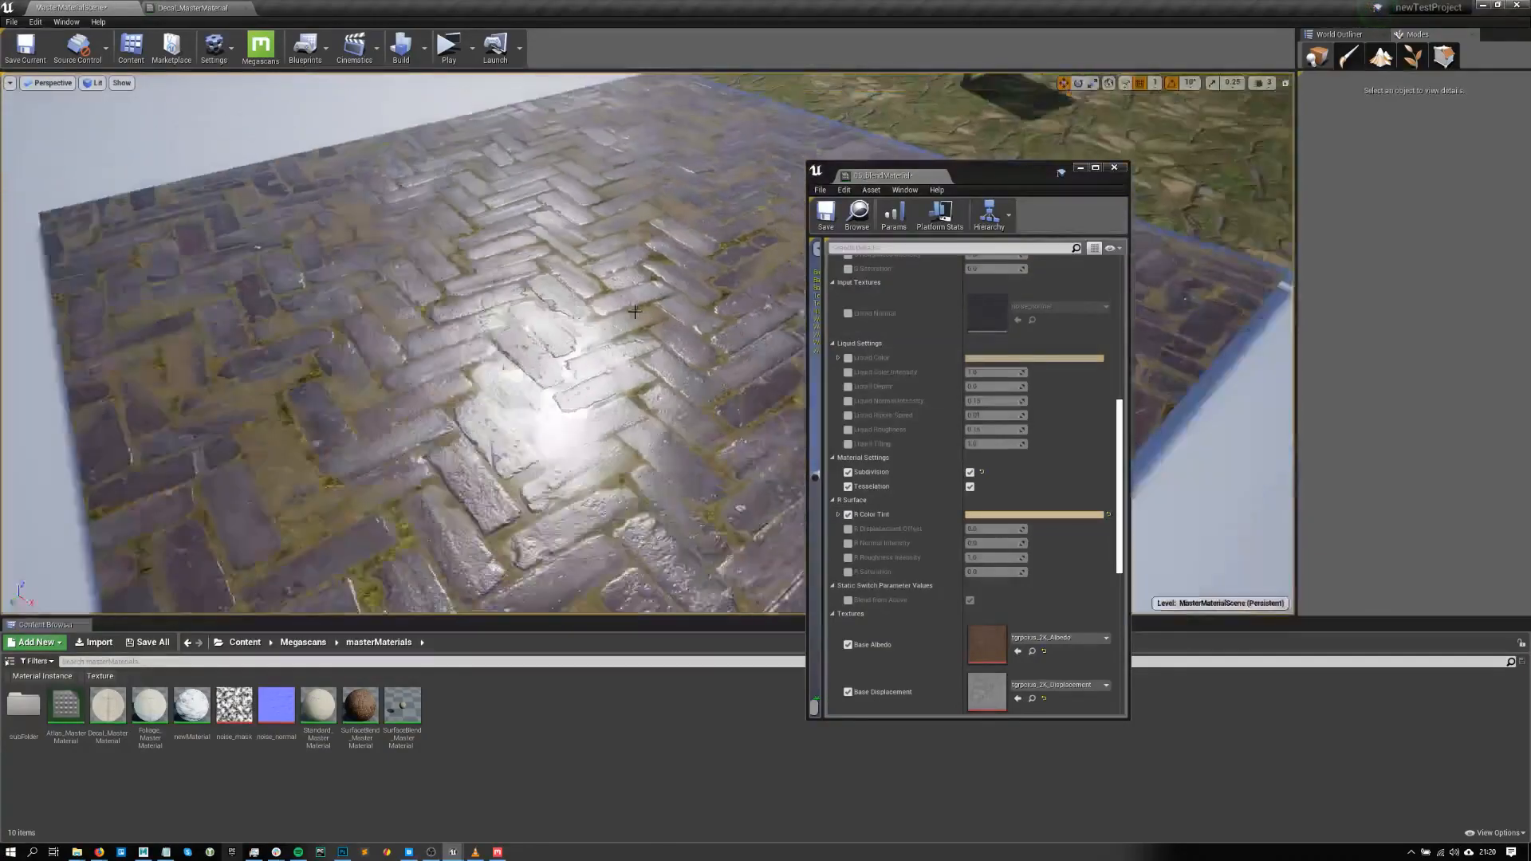
scroll(727, 330, "up", 5)
scroll(947, 423, "up", 3)
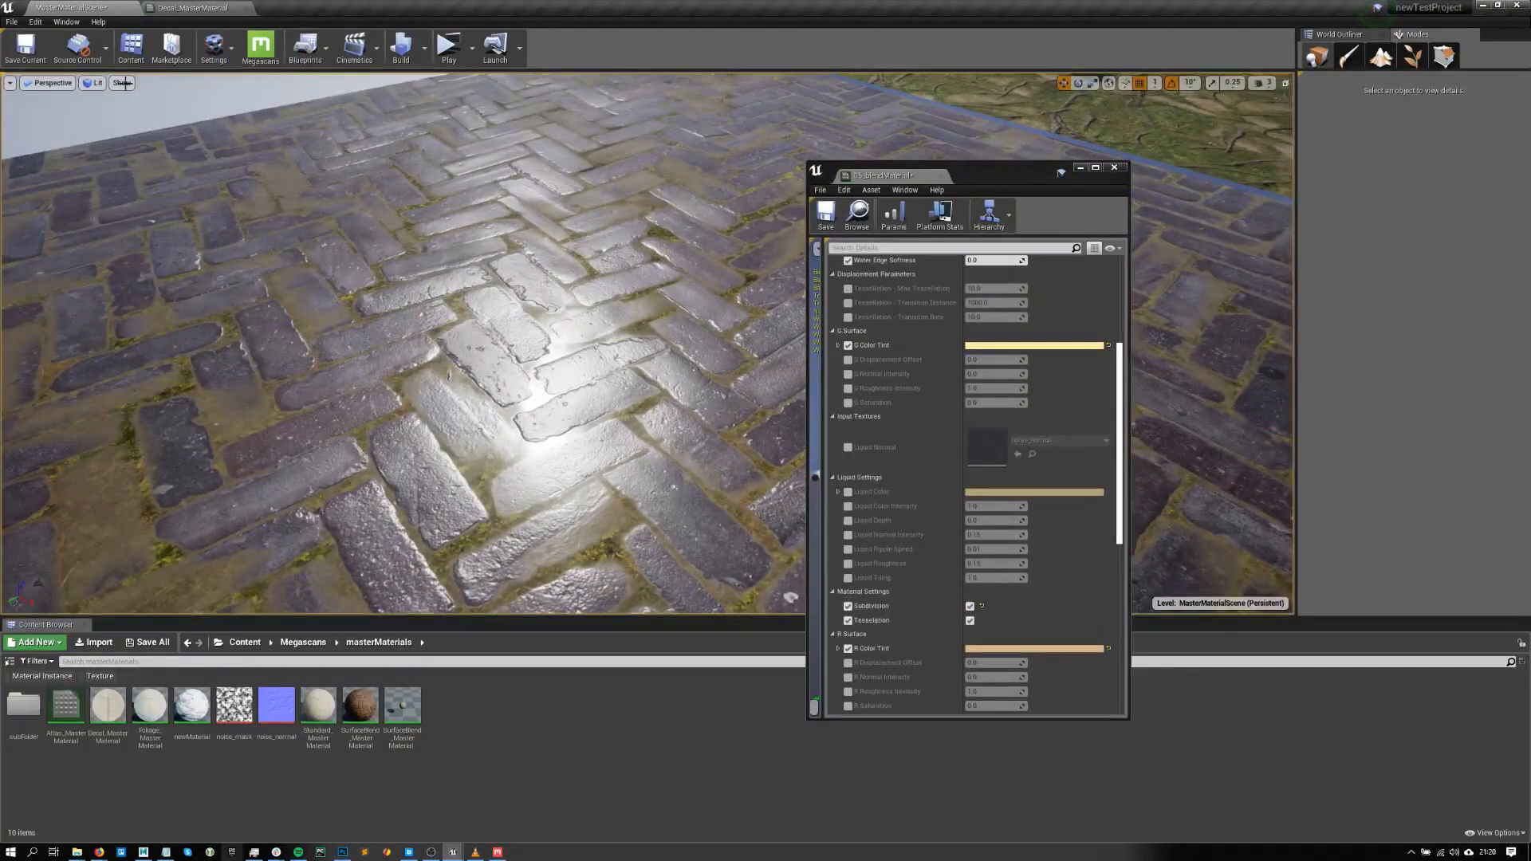
- Display the level viewport as Wireframe and inspect the brick plane's tessellation density from near and far
left_click(93, 83)
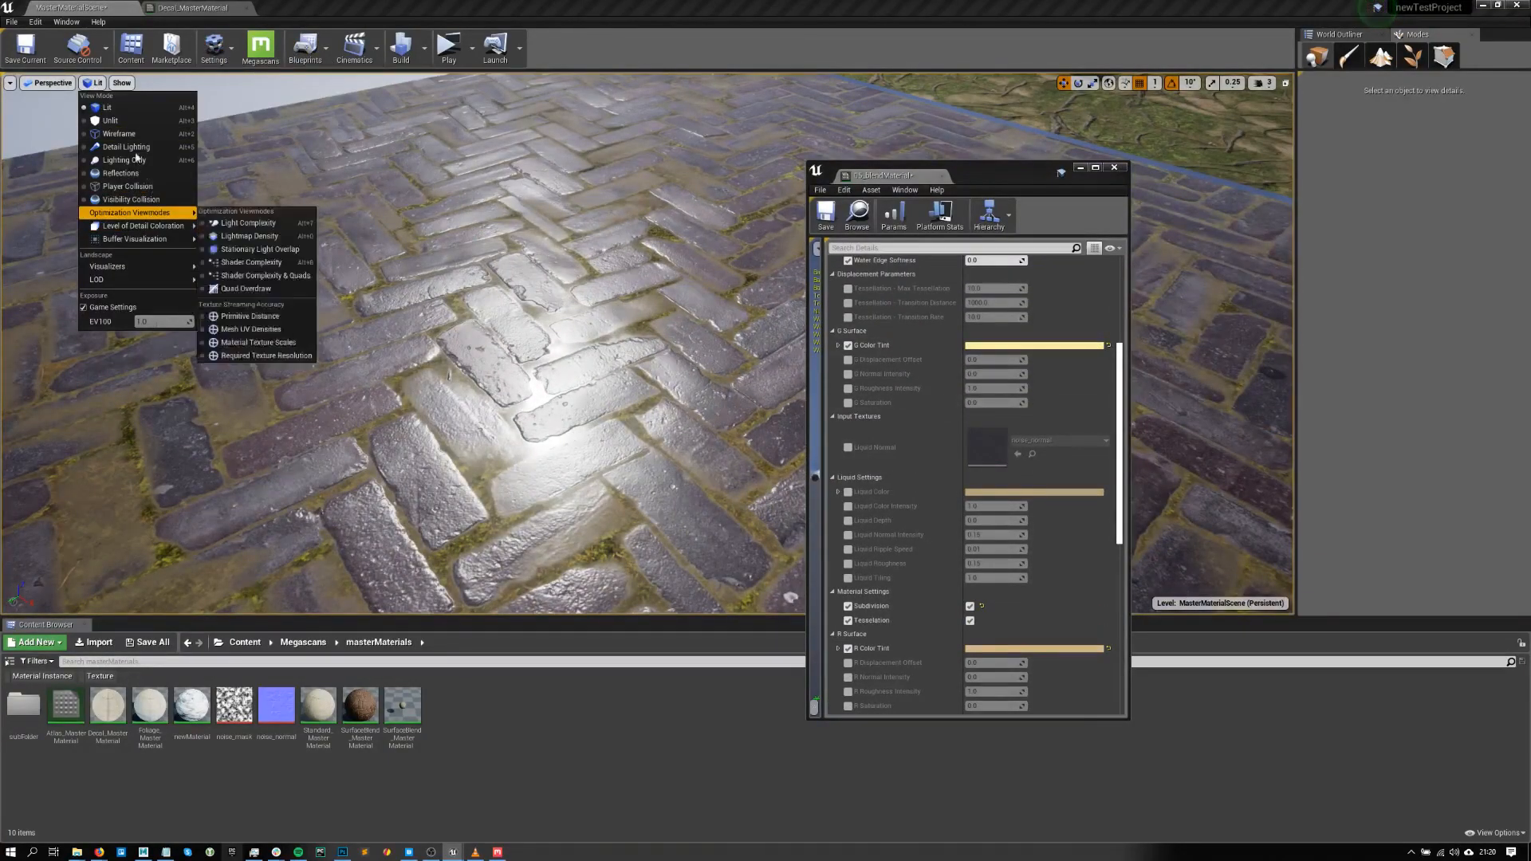
left_click(120, 134)
scroll(441, 261, "down", 6)
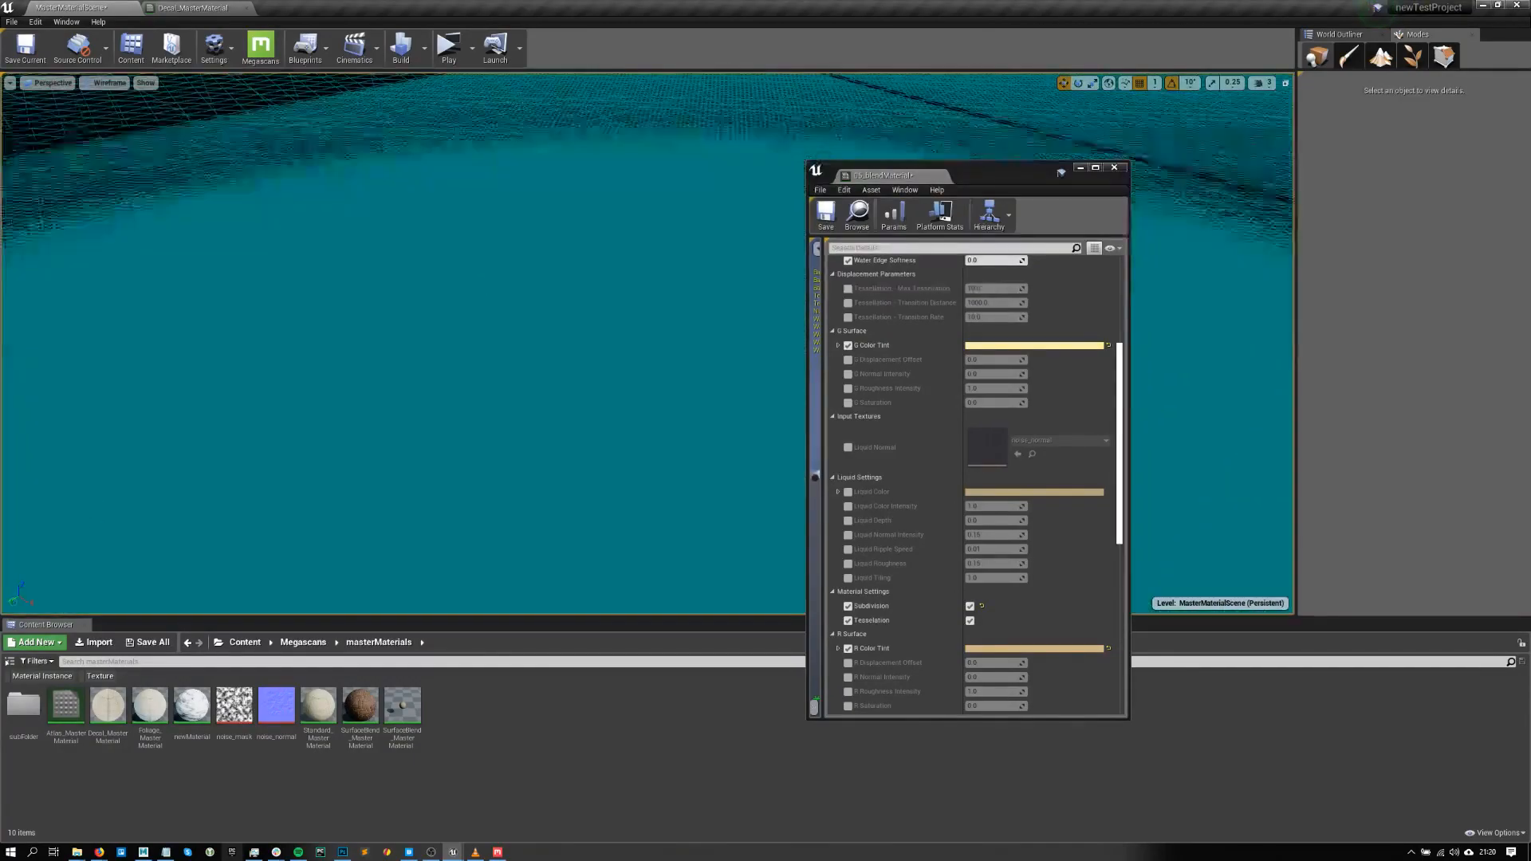
key("s")
right_click_drag(441, 262, 454, 293)
key("w")
key("s")
key("w")
key("s")
key("w")
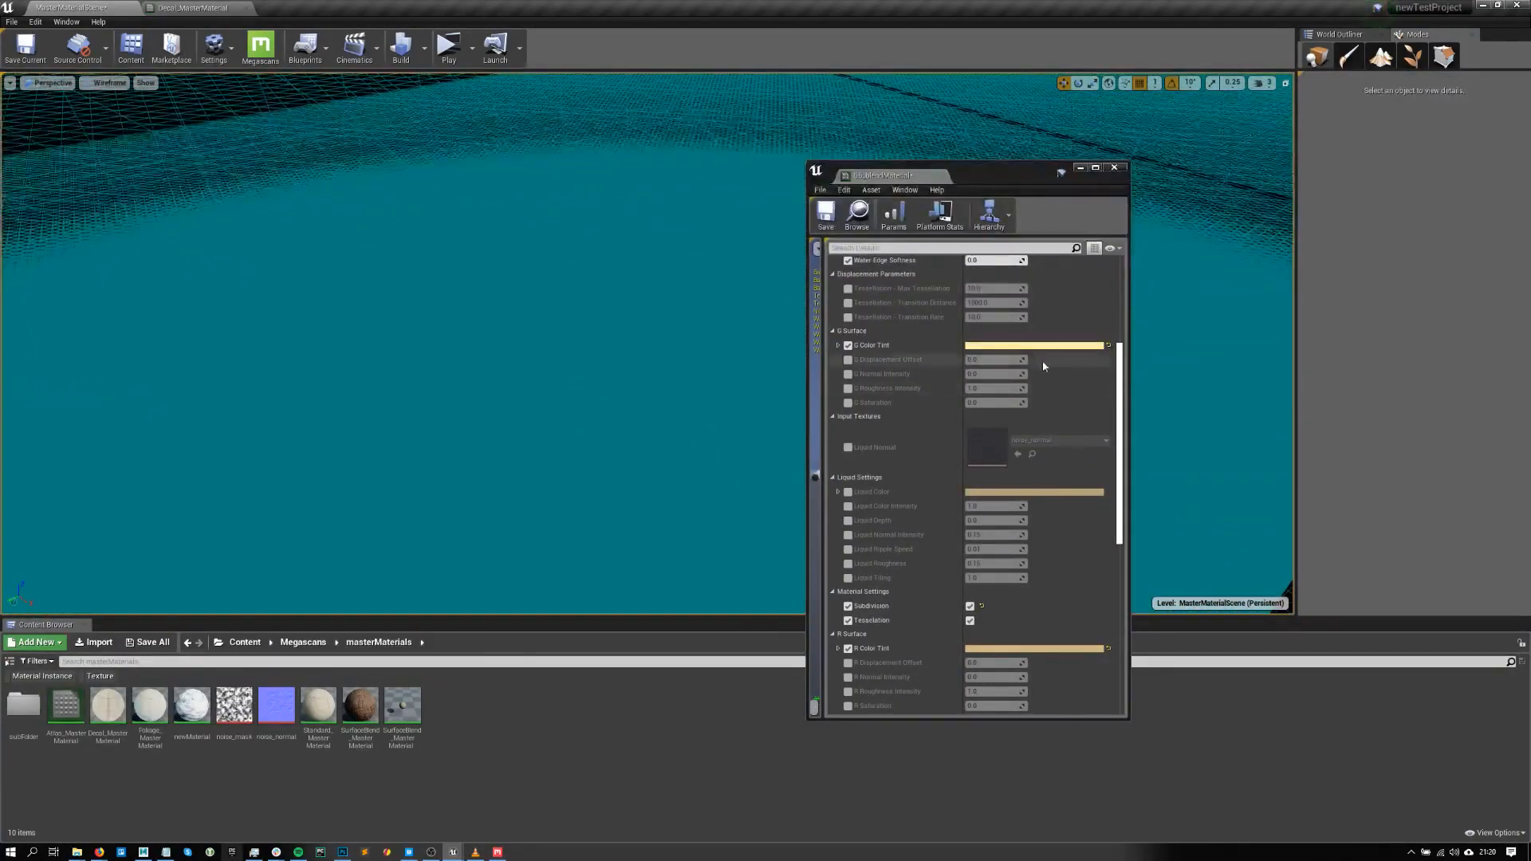
- Collapse the Liquid Settings, Material Settings and R Surface parameter groups of the blend material instance
scroll(936, 434, "down", 1)
left_click(832, 459)
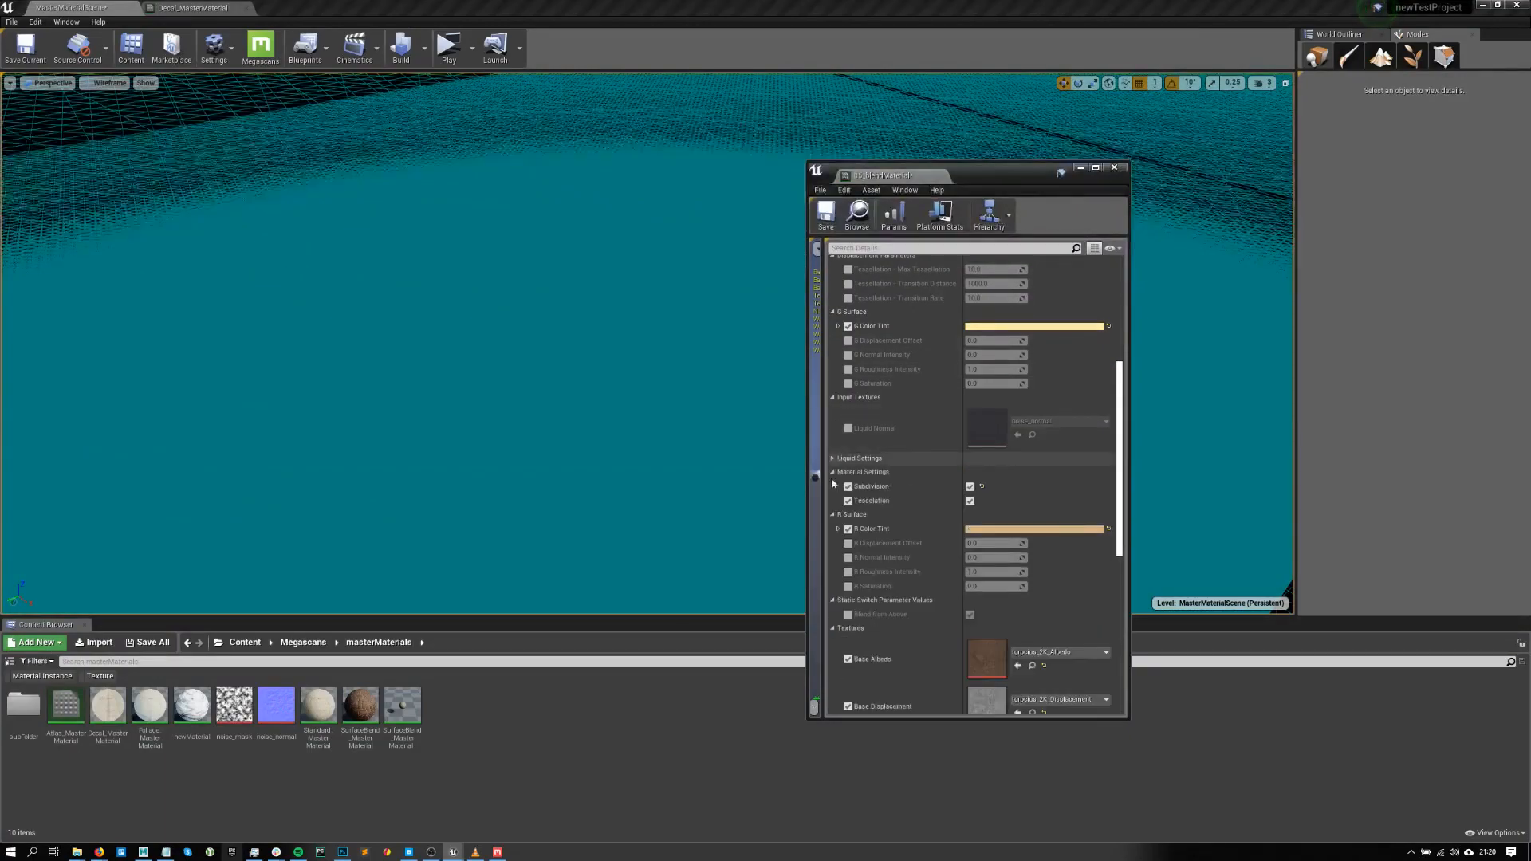
left_click(833, 472)
left_click(832, 486)
scroll(914, 391, "up", 2)
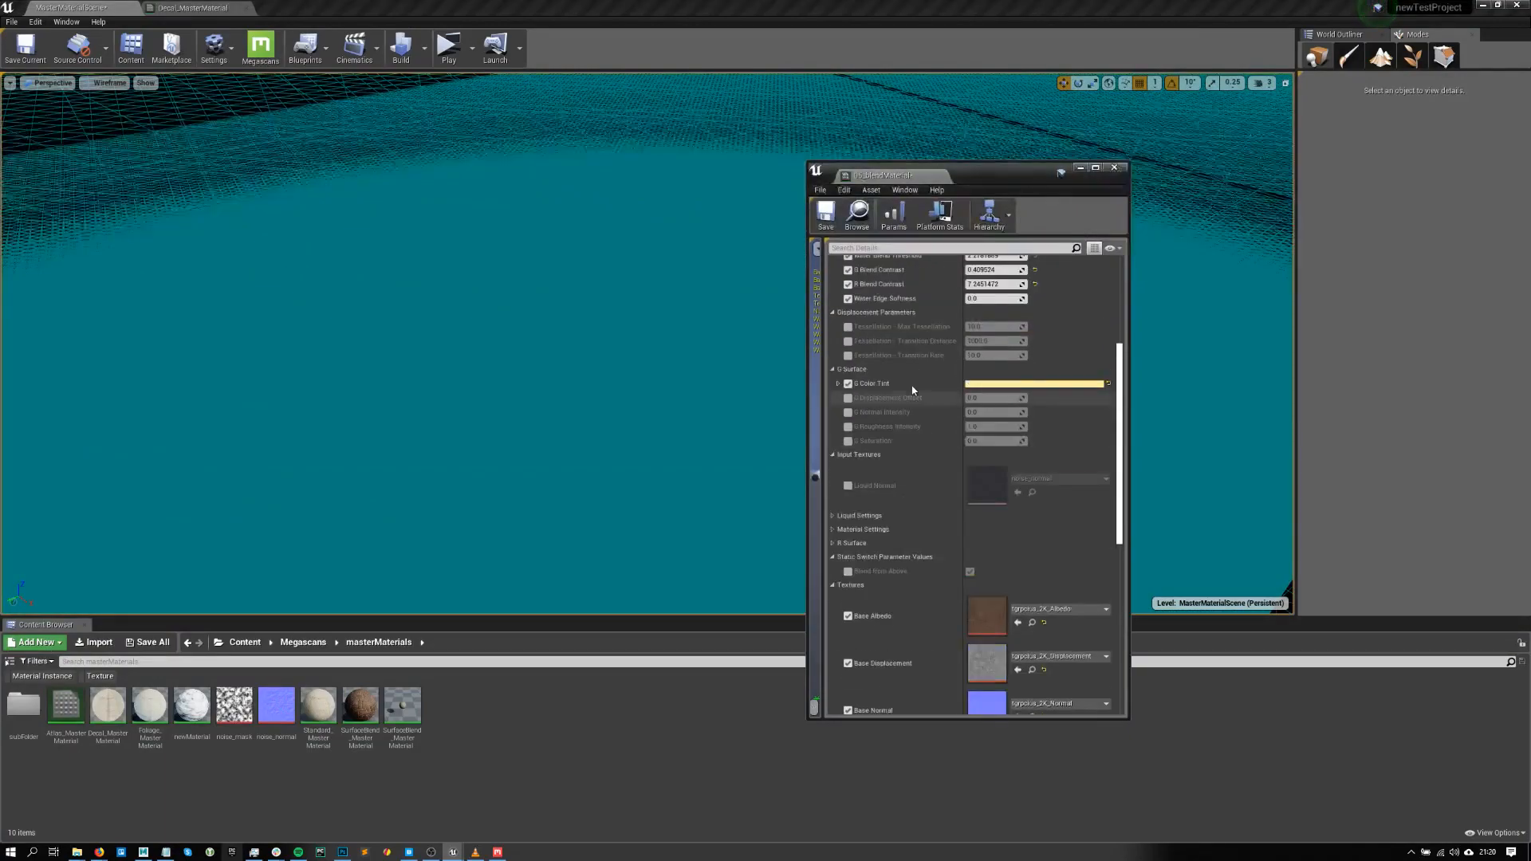
scroll(913, 391, "up", 2)
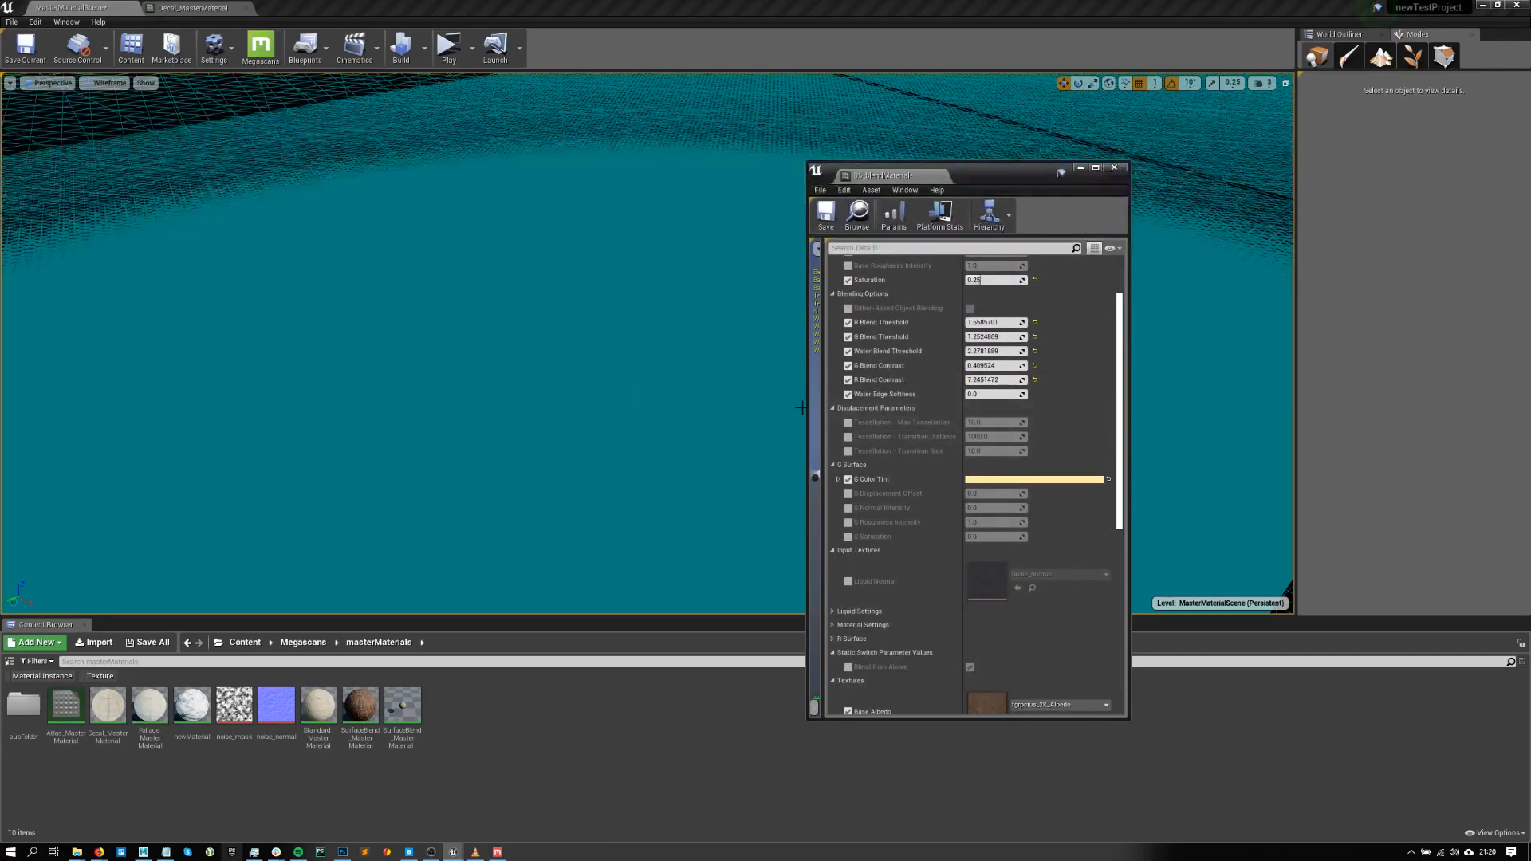
- Override the three tessellation displacement parameters, lowering Max Tessellation to about 3.8, Transition Distance to about 544 and Transition Rate to about 4.5
left_click(848, 422)
left_click(848, 437)
left_click(848, 450)
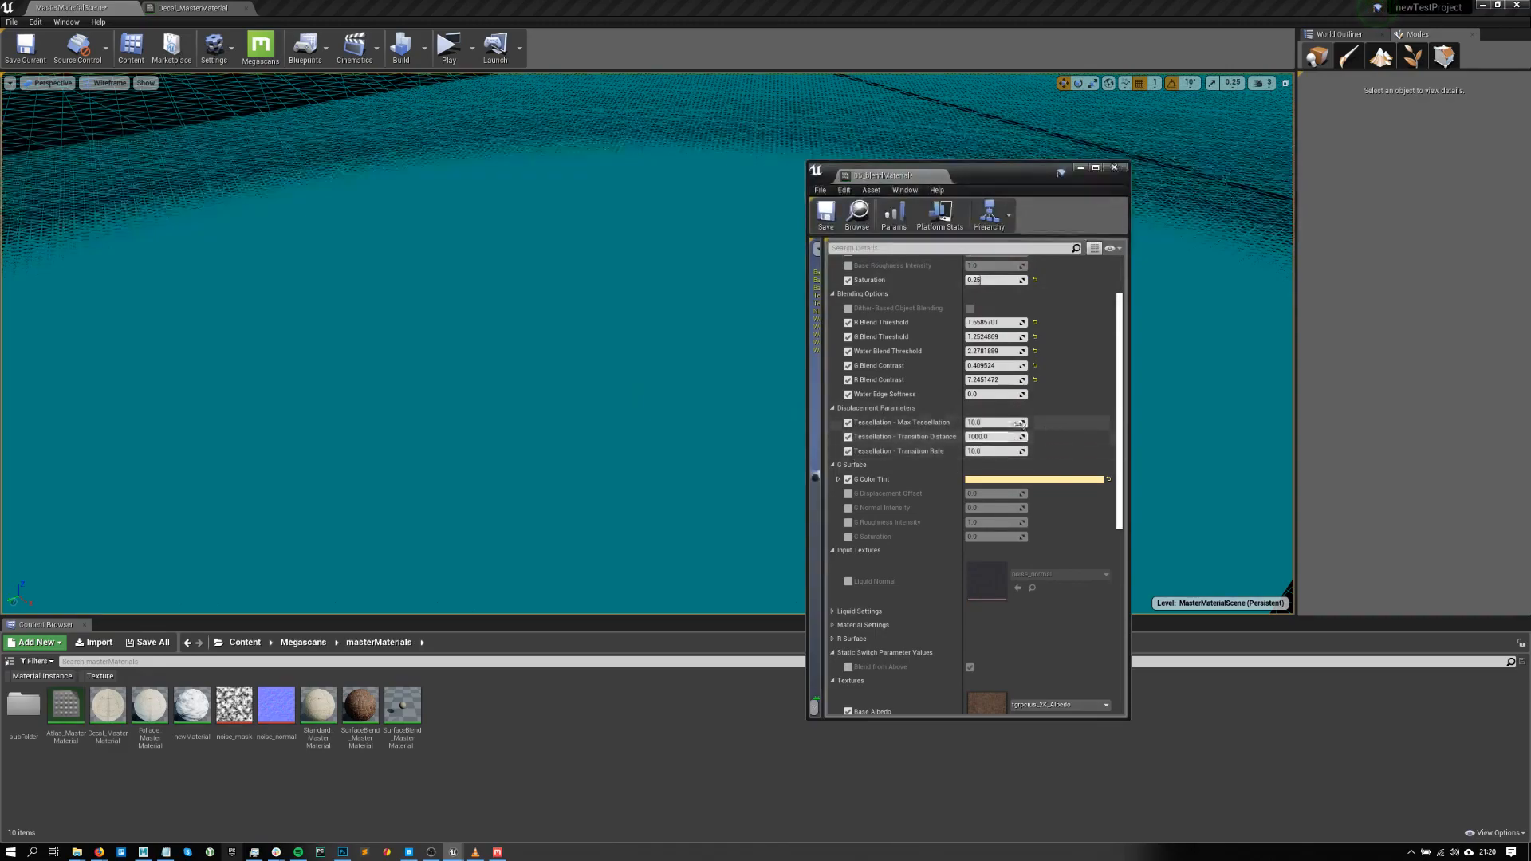
left_click_drag(1003, 423, 964, 452)
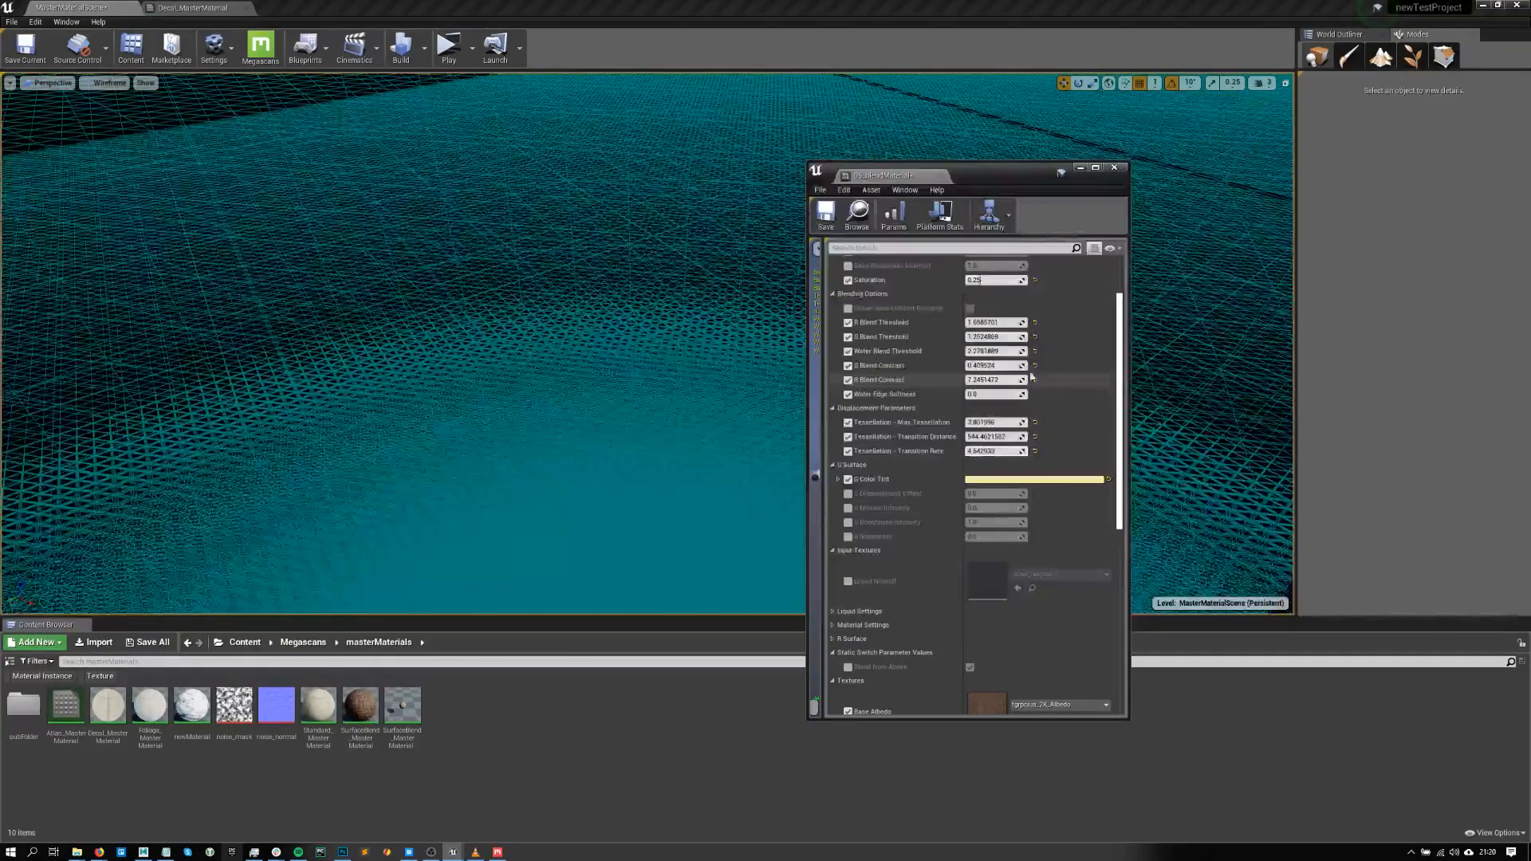
- Override Base Displacement Offset in the Base Surface group and display the level viewport as Lit
scroll(1036, 352, "up", 3)
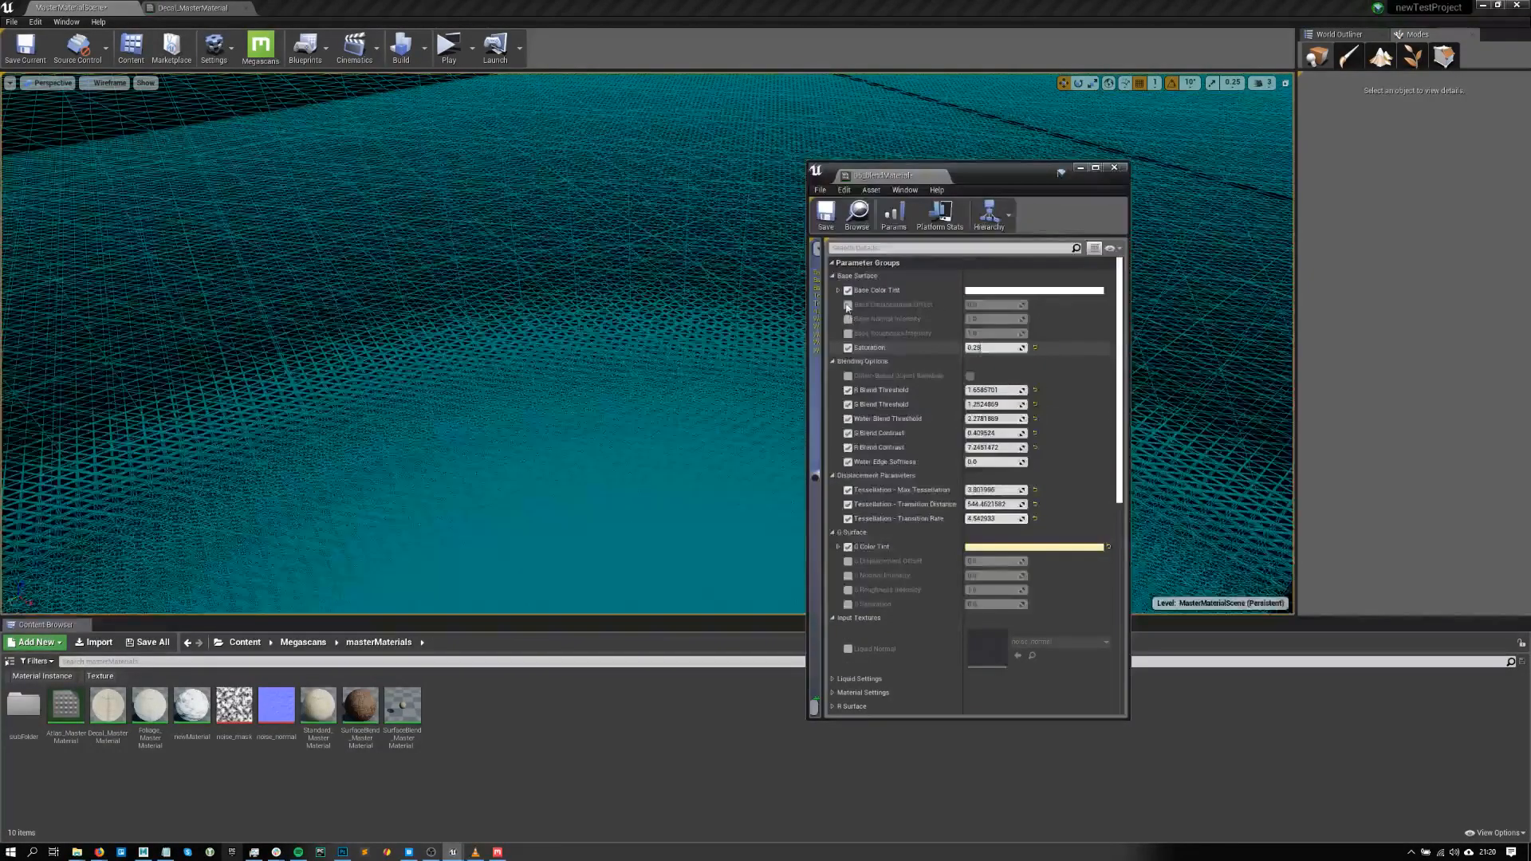
left_click(103, 83)
left_click(115, 108)
right_click_drag(495, 359, 502, 399)
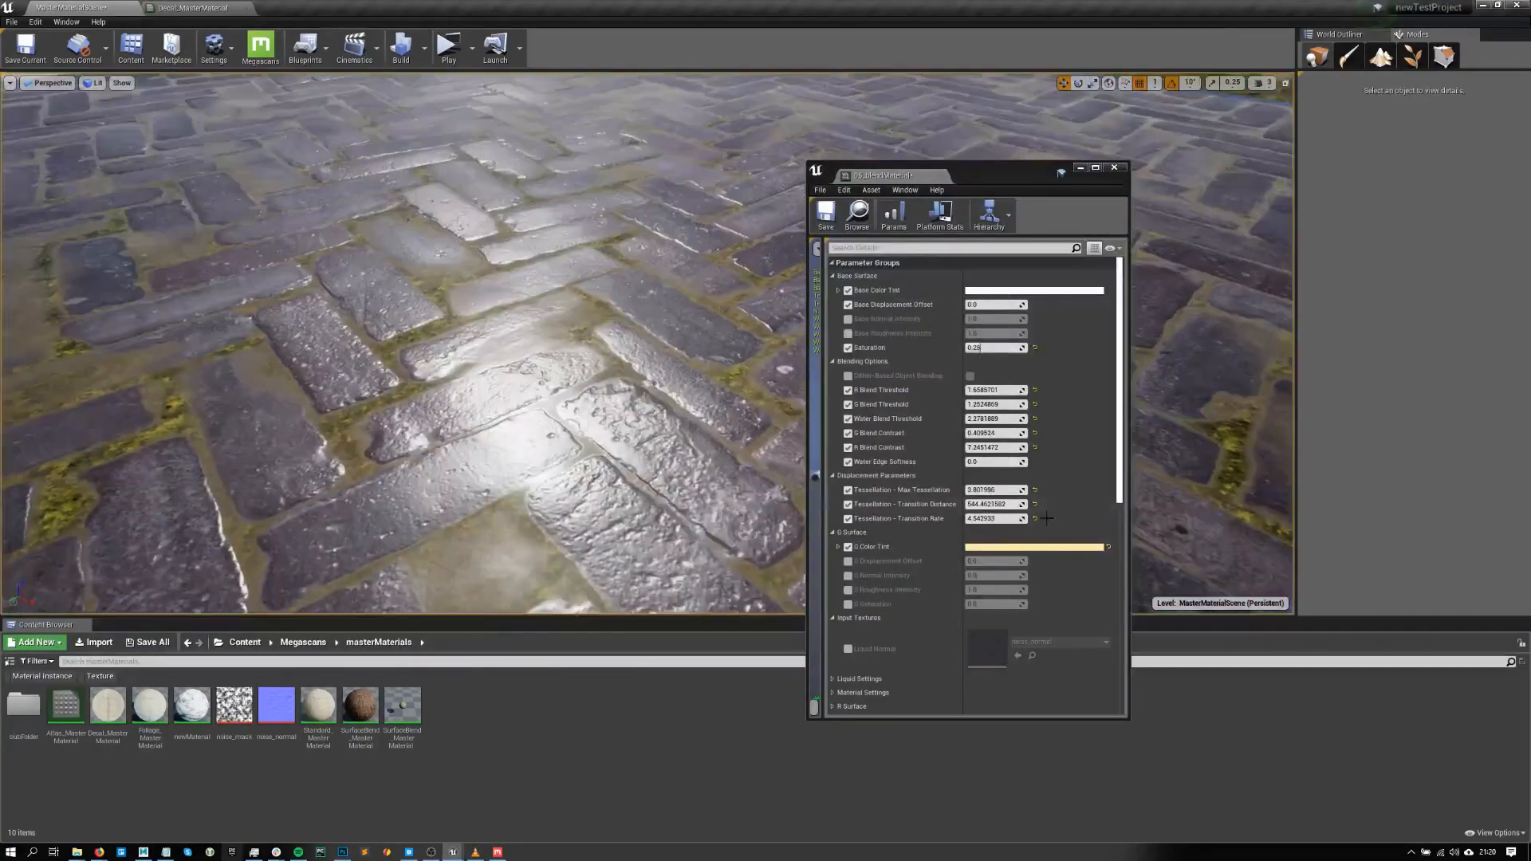
- Raise the Tessellation Transition Rate to about 17.1 and the Base Displacement Offset to about 64.4, viewing the whole brick plane
left_click_drag(996, 519, 1029, 520)
left_click_drag(1010, 304, 1073, 305)
right_click_drag(495, 359, 626, 333)
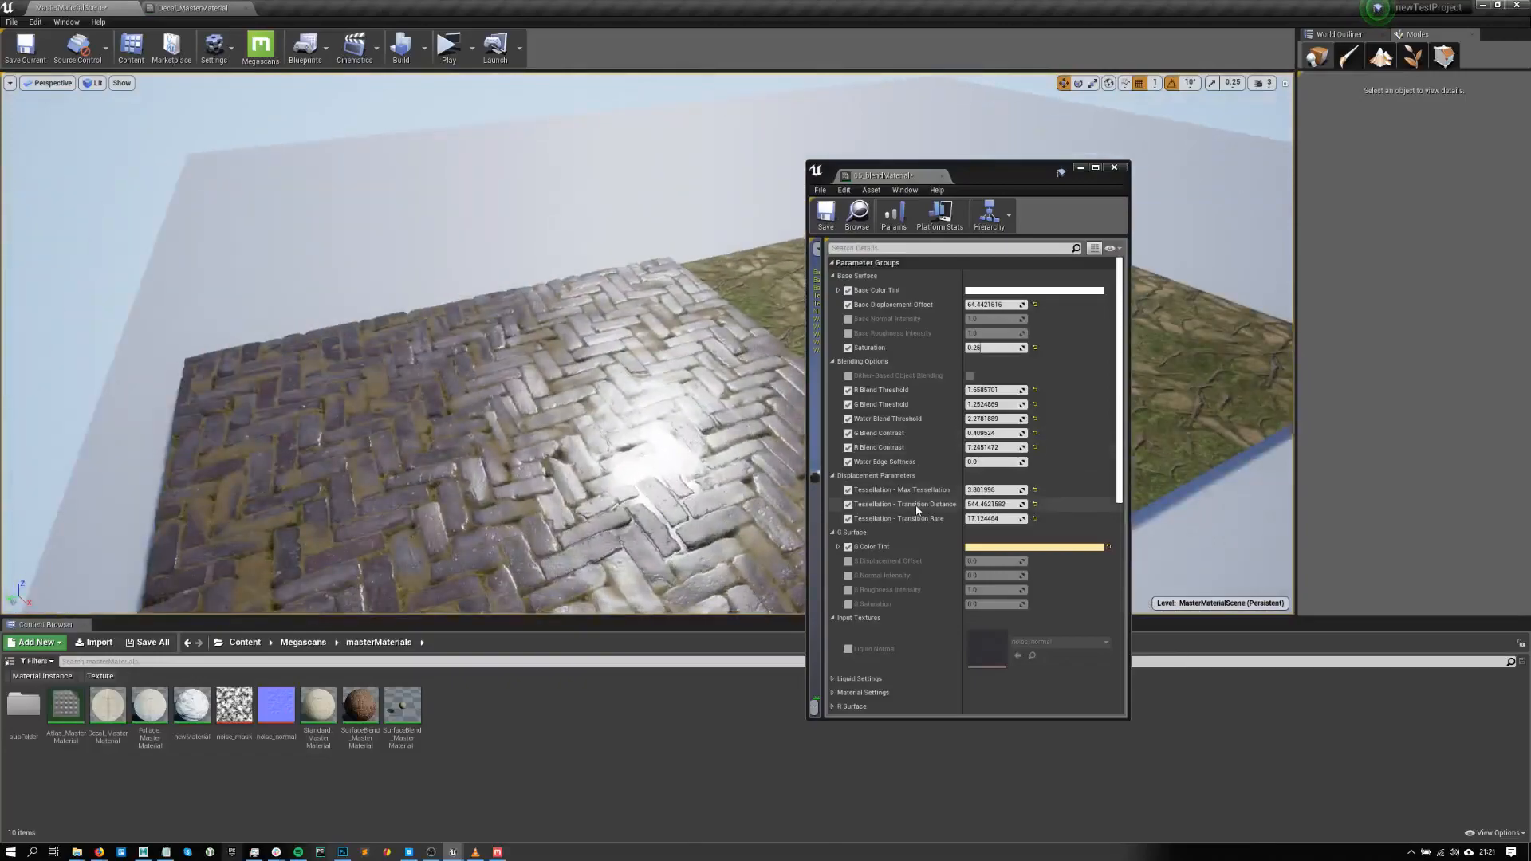
- Remove the overrides from the tessellation displacement parameters and from Base Displacement Offset
left_click(847, 490)
left_click(848, 504)
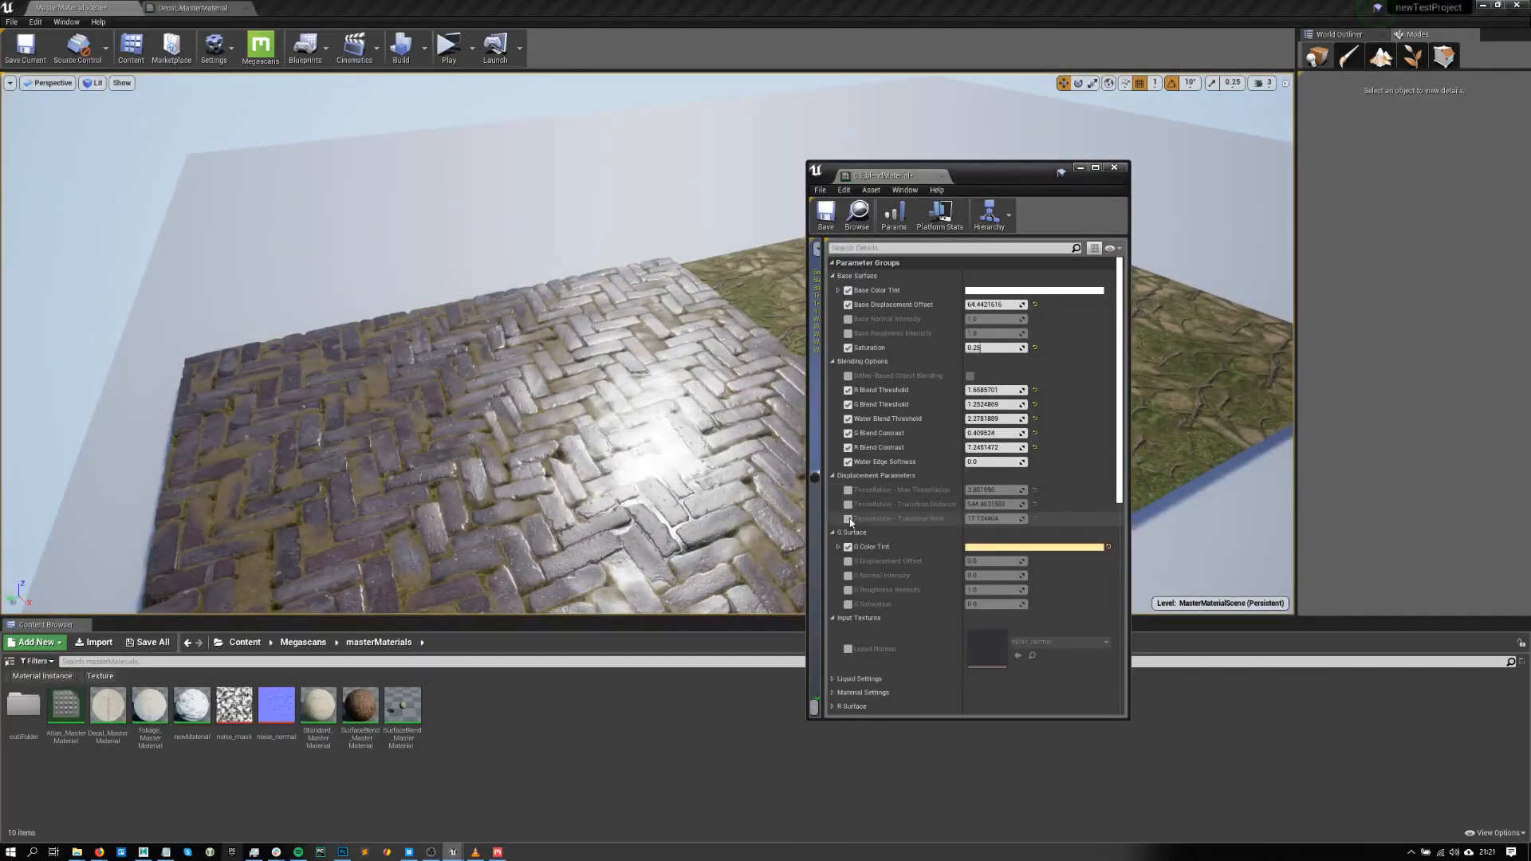
left_click(848, 305)
- Collapse the Textures parameter group of the blend material instance and inspect the grass plane up close
scroll(898, 492, "down", 1)
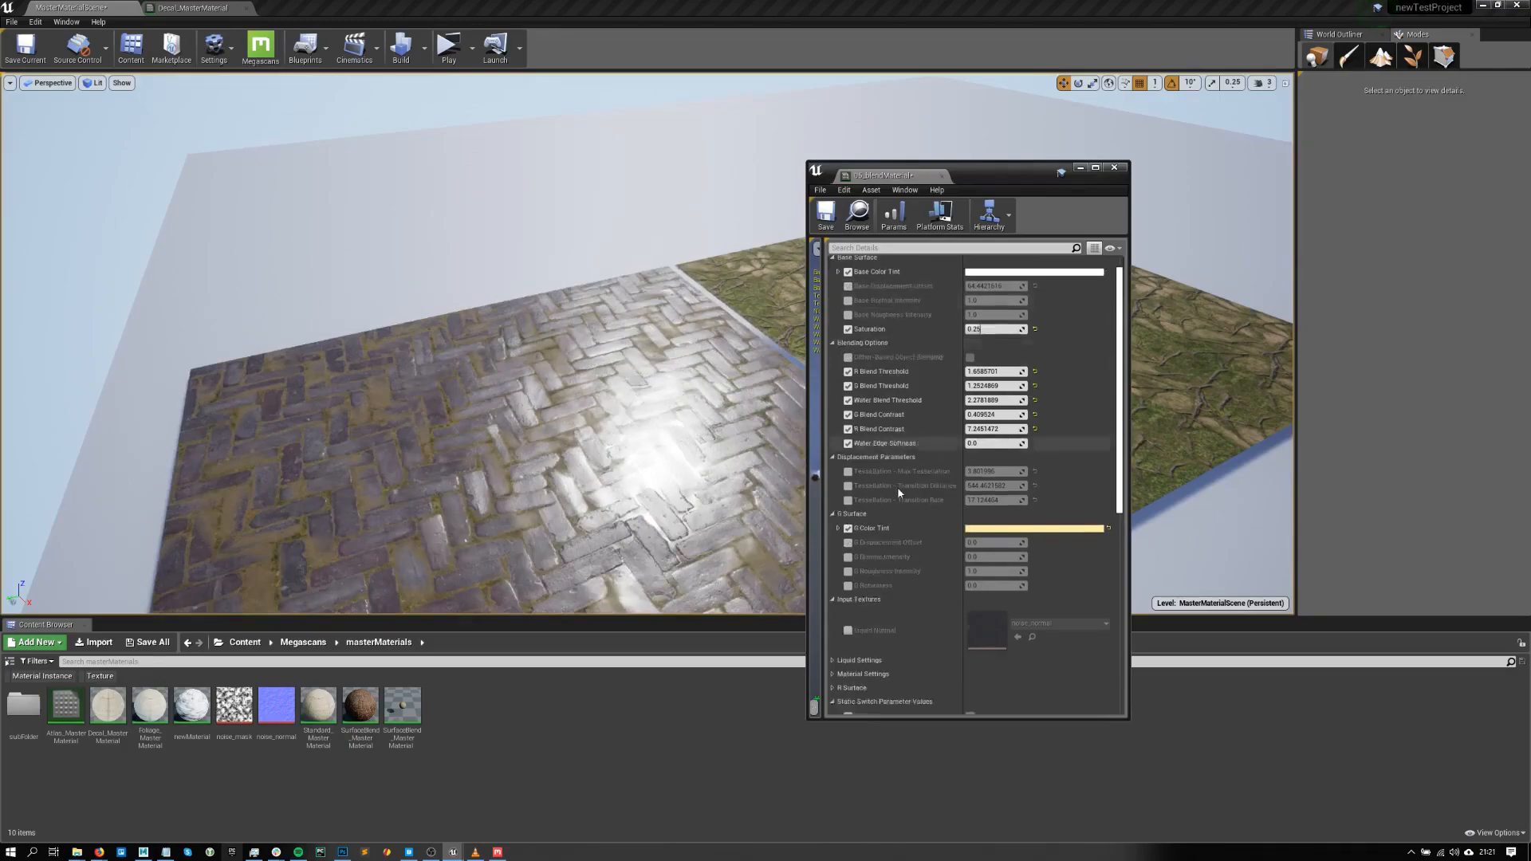
scroll(898, 492, "down", 5)
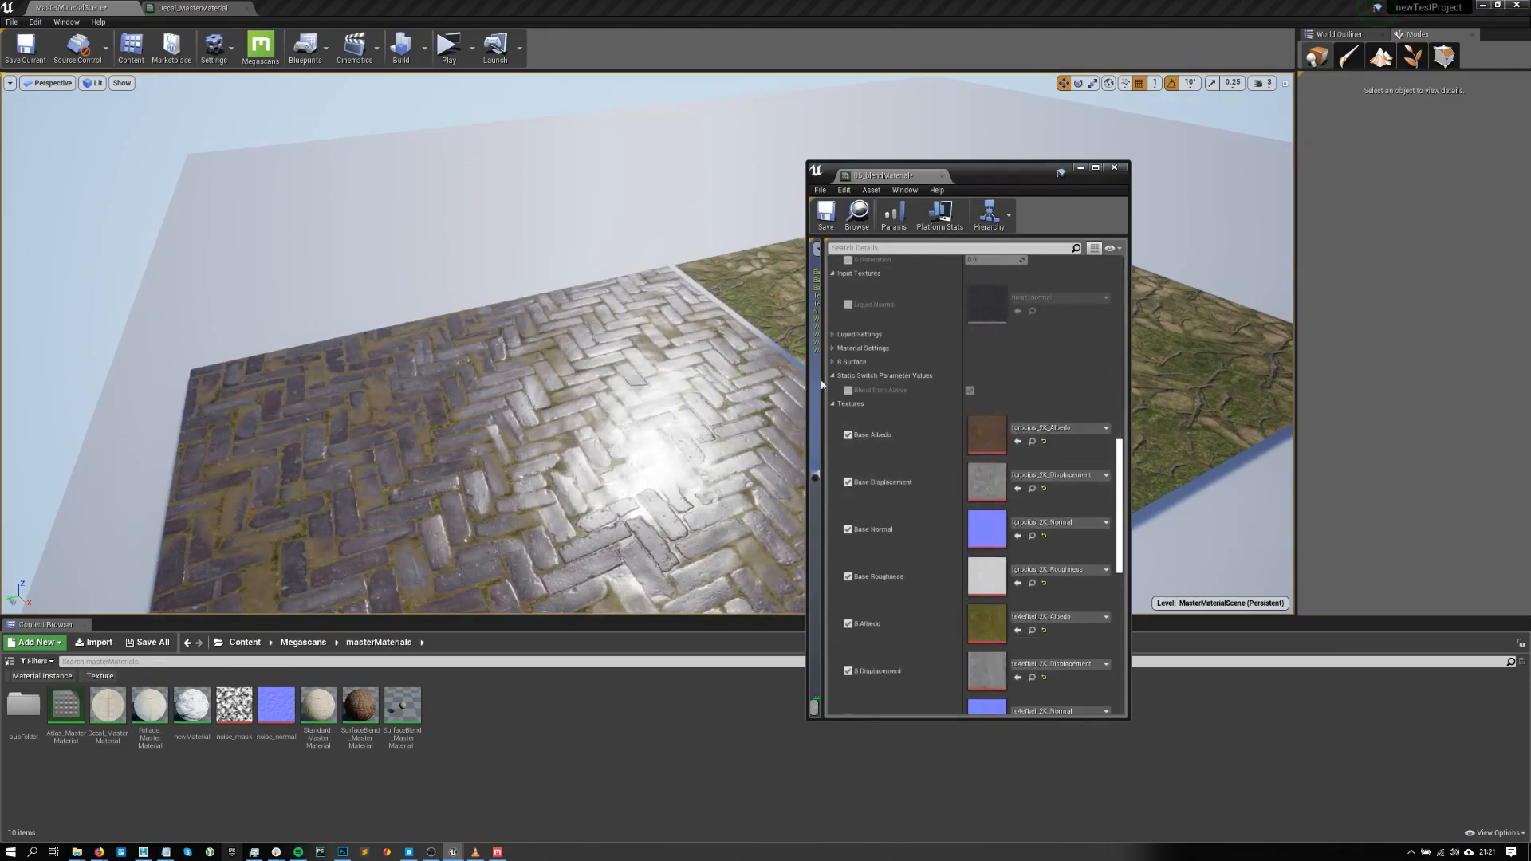
left_click(834, 407)
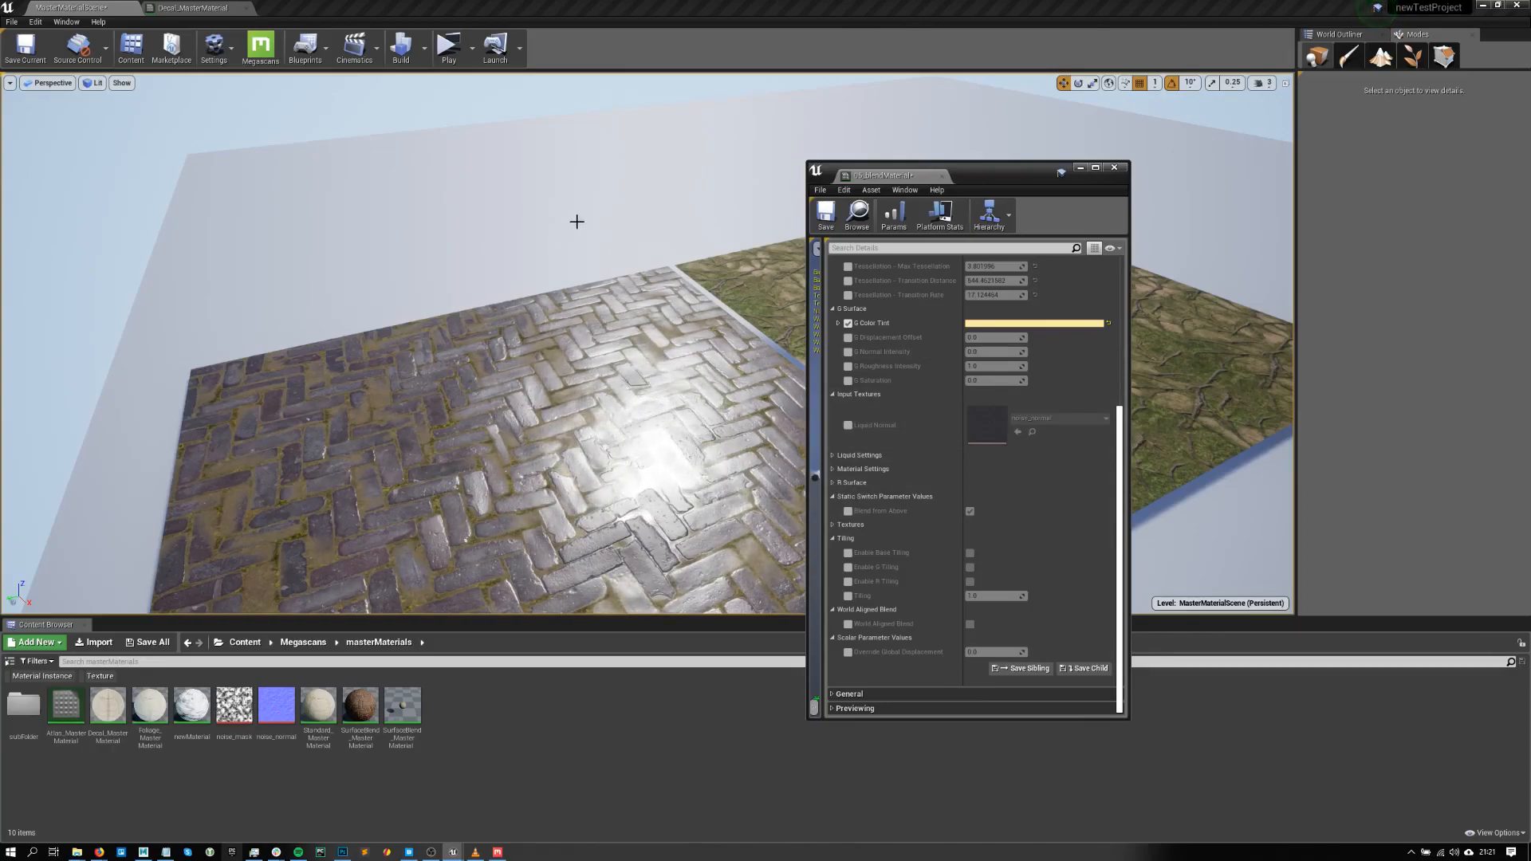
right_click_drag(591, 383, 810, 501)
key("w")
key("s")
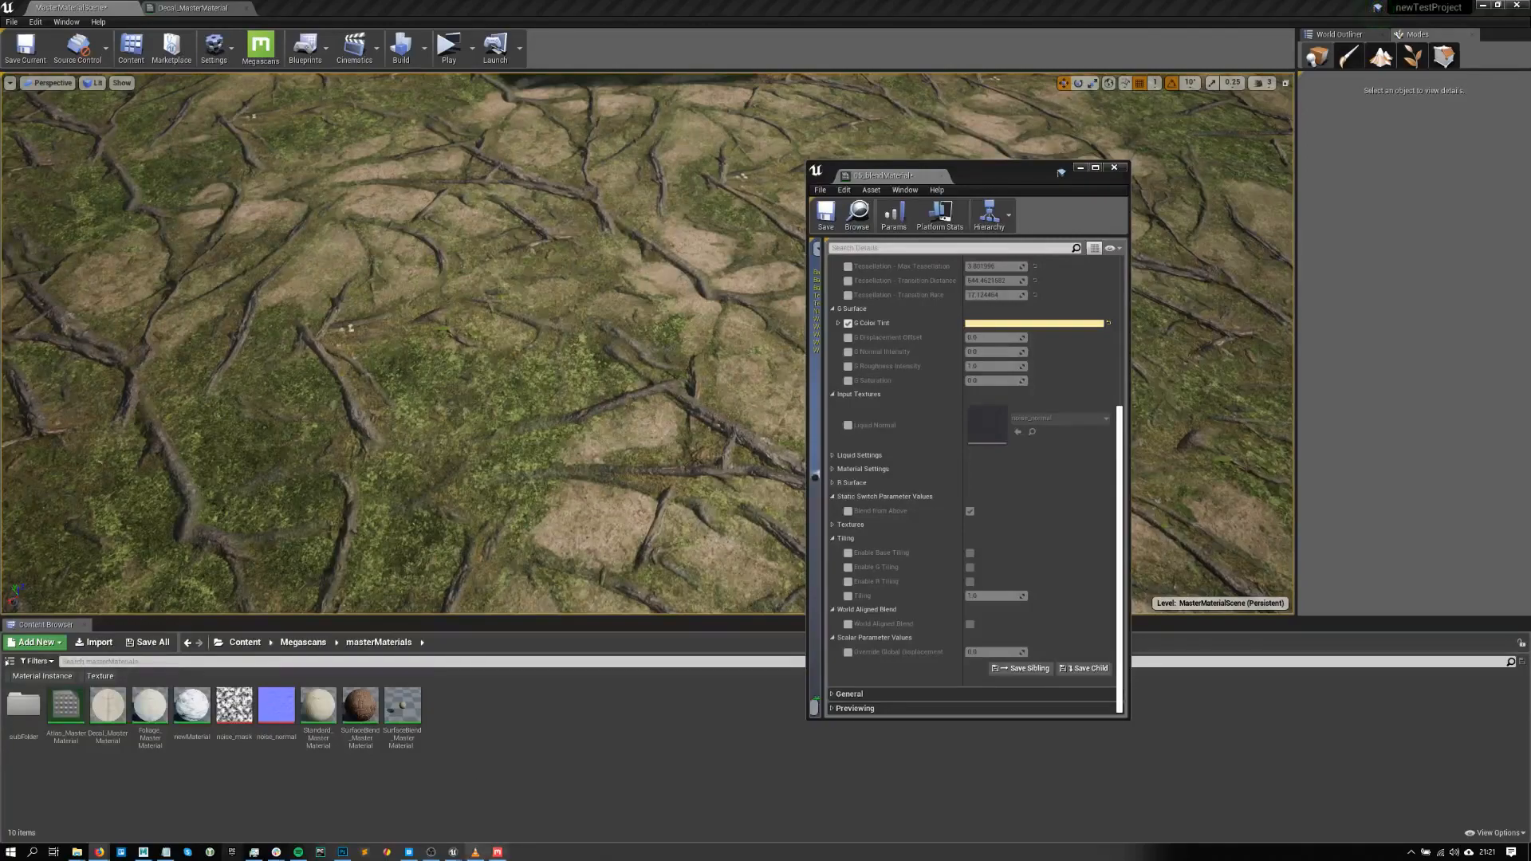
- Switch to Quixel Mixer and delete every layer above the 2x2 m base plane
left_click(499, 852)
right_click_drag(598, 548, 830, 420)
left_click_drag(831, 421, 439, 501)
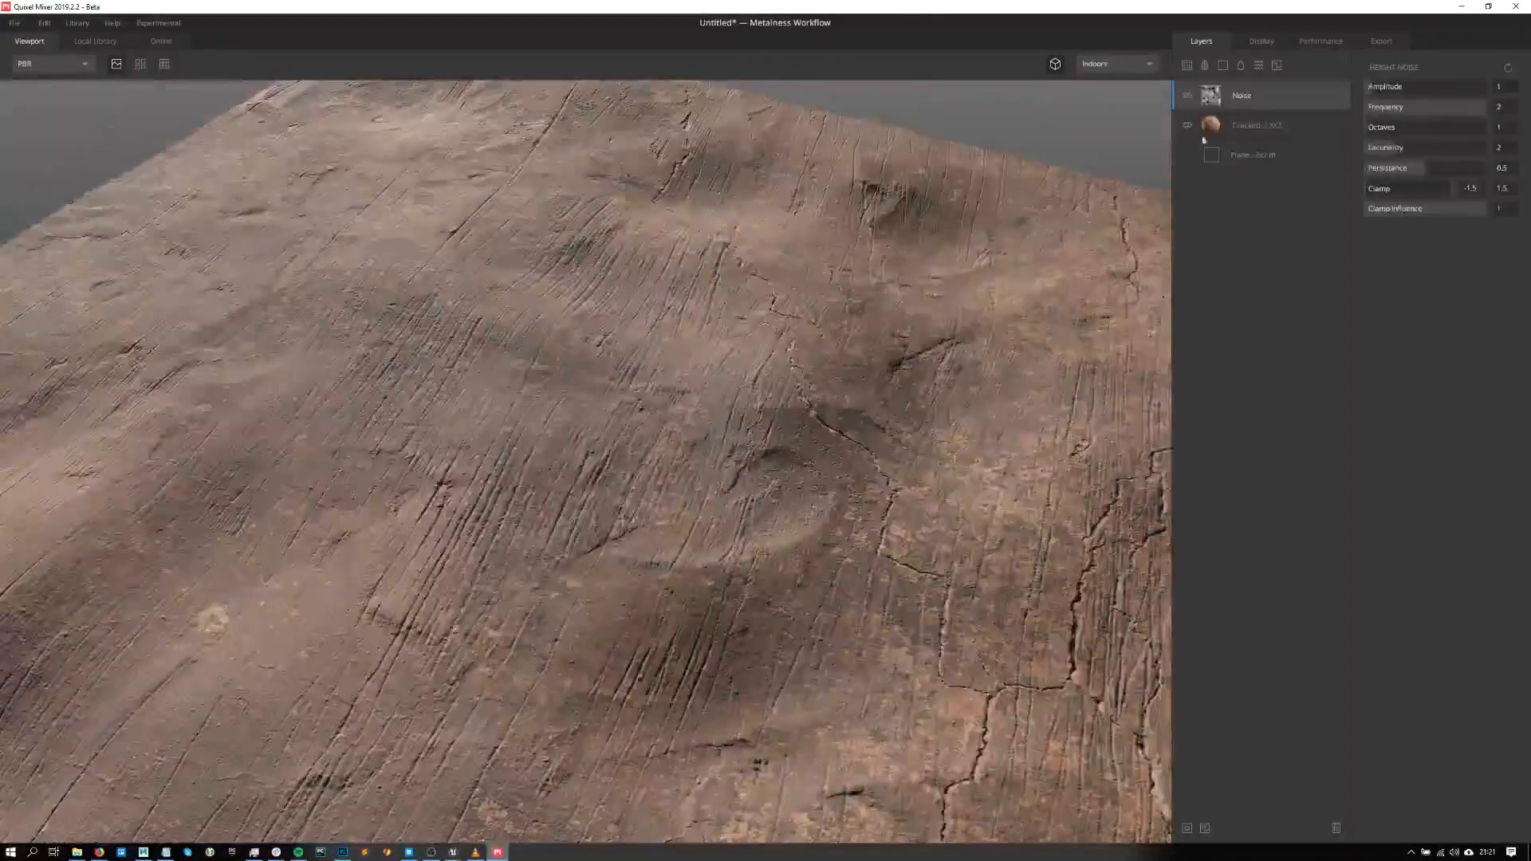
key("Delete")
left_click(1265, 103)
key("Delete")
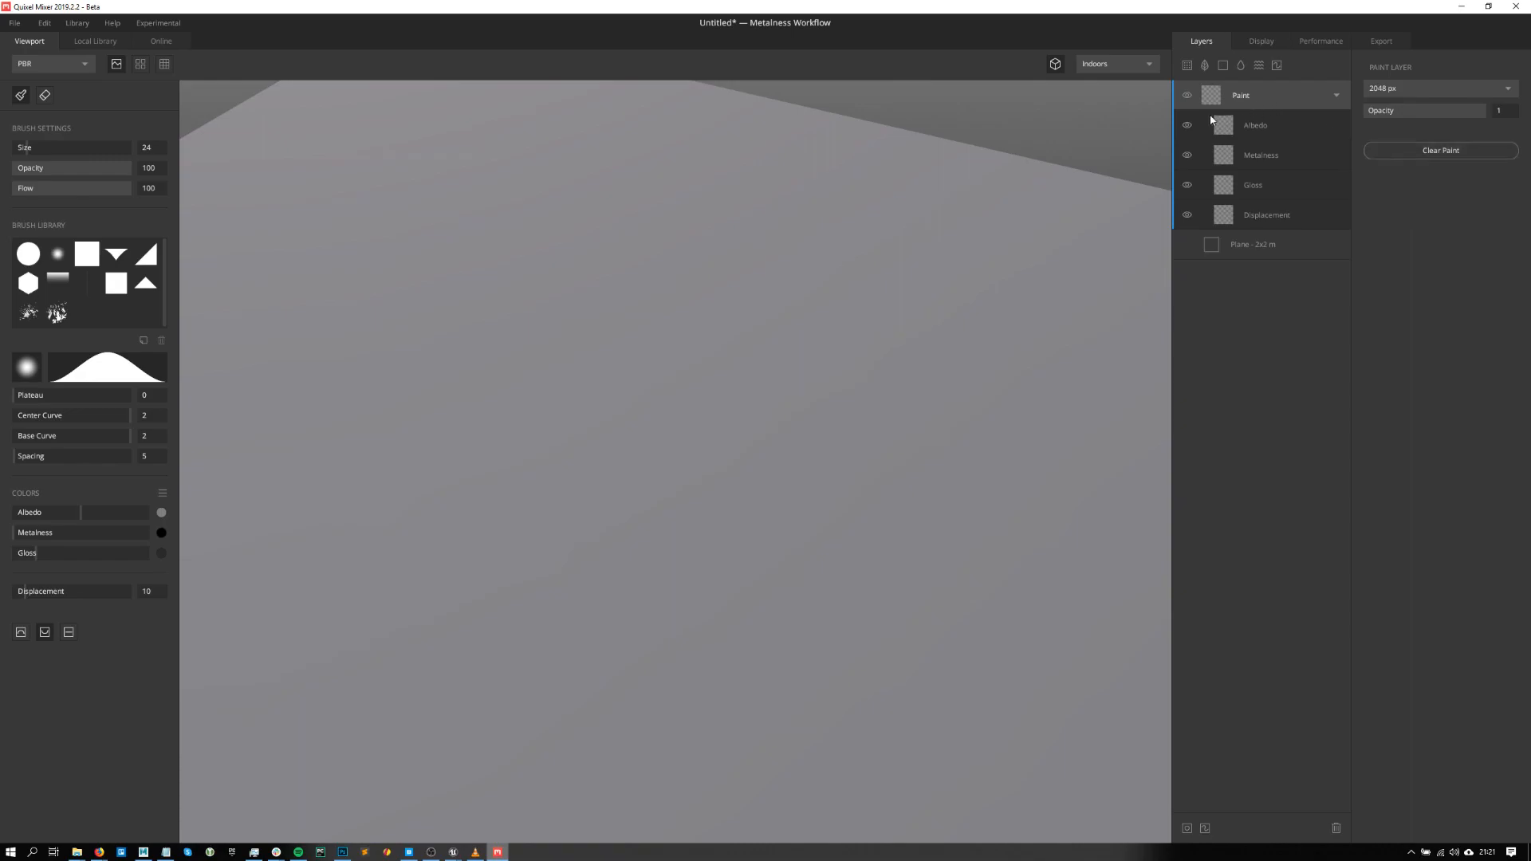
key("Delete")
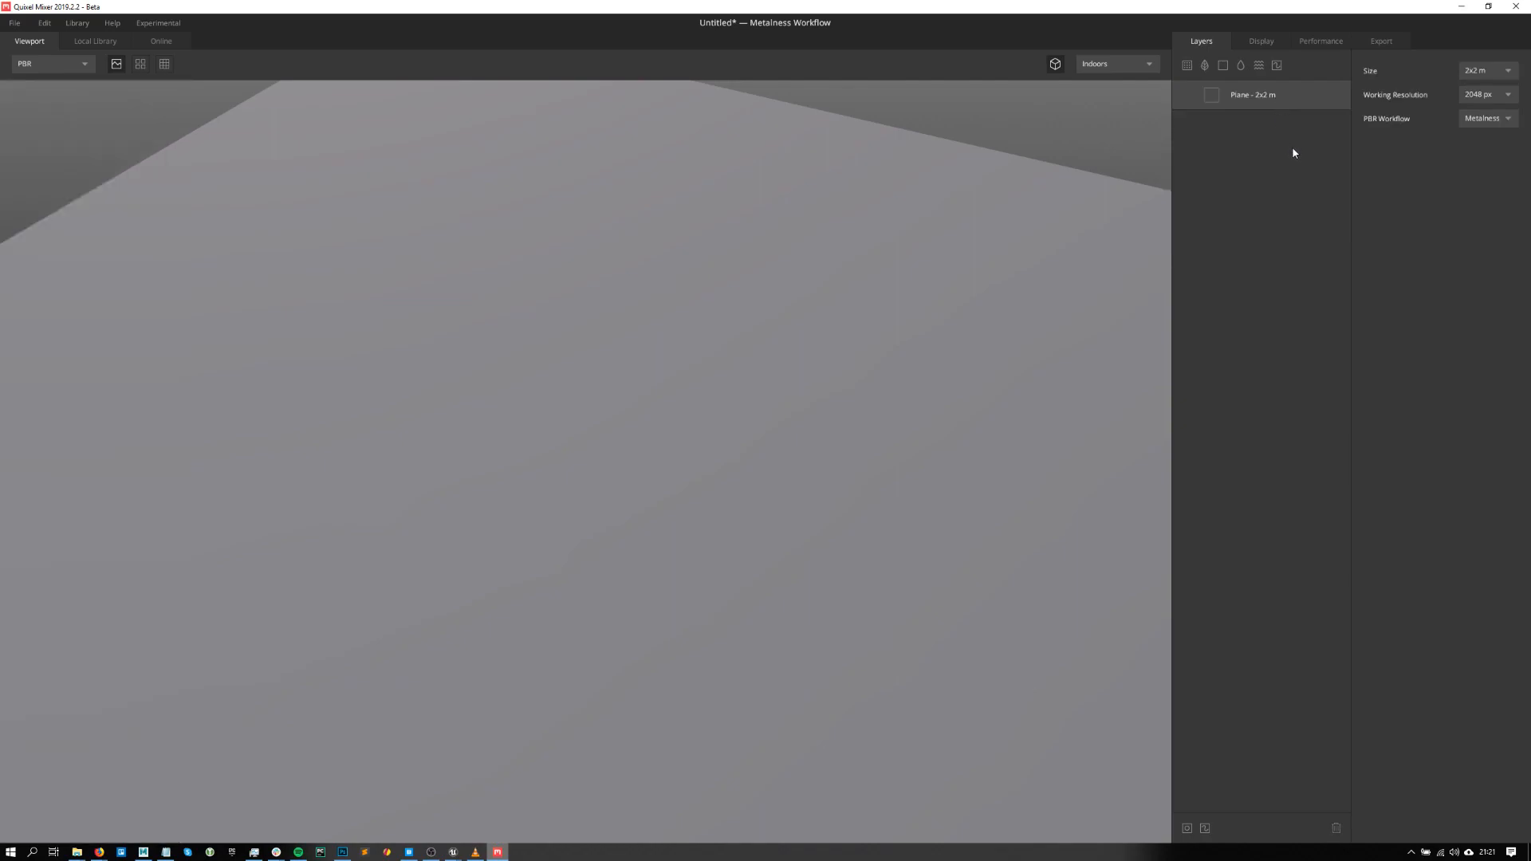
- Add a Solid layer above the base plane and try to add masks to it
left_click(1223, 66)
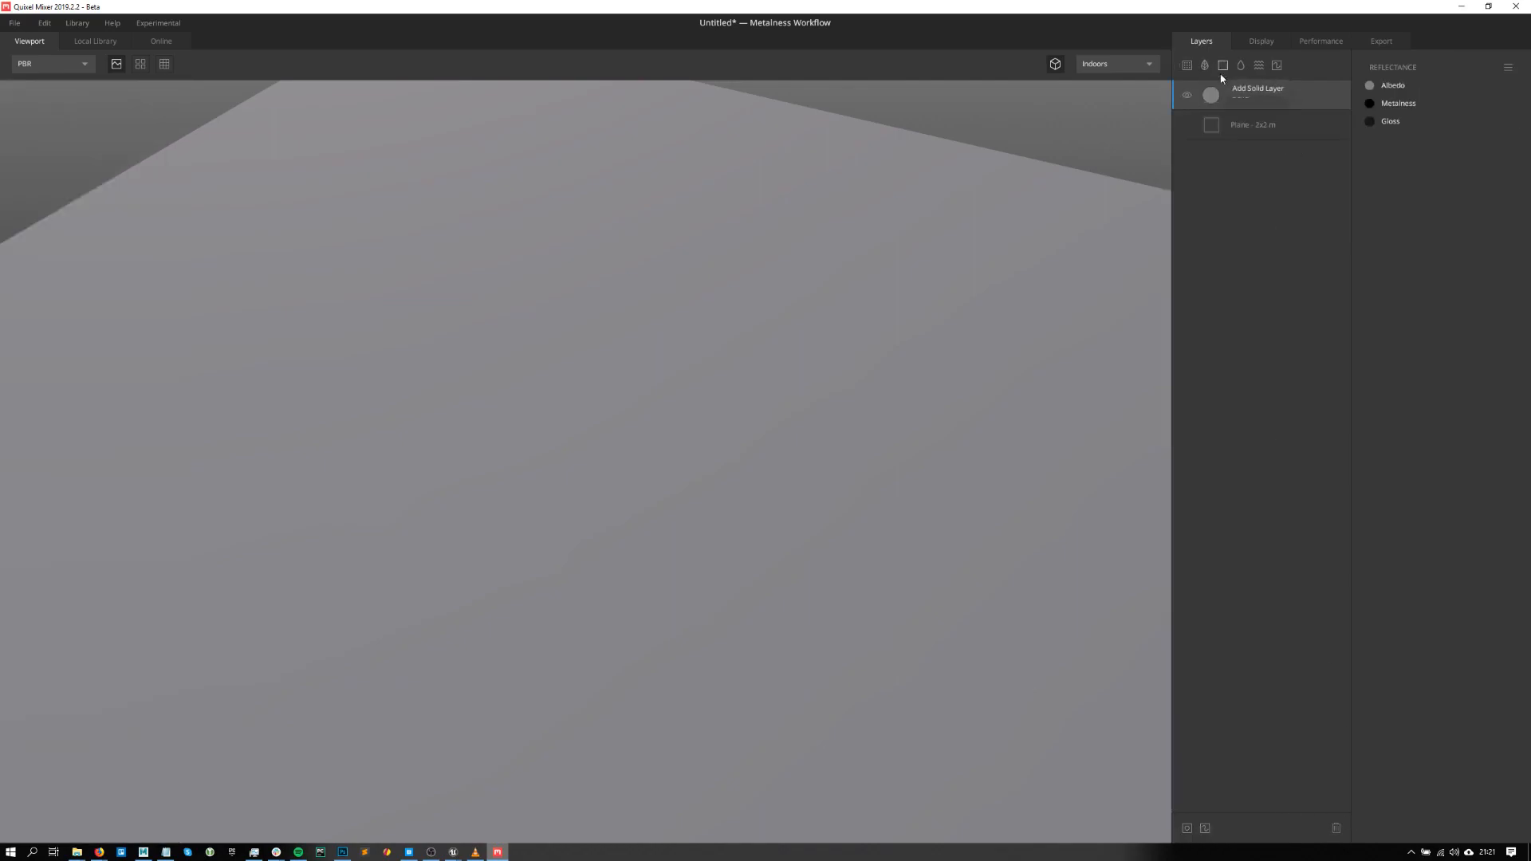
left_click(1186, 828)
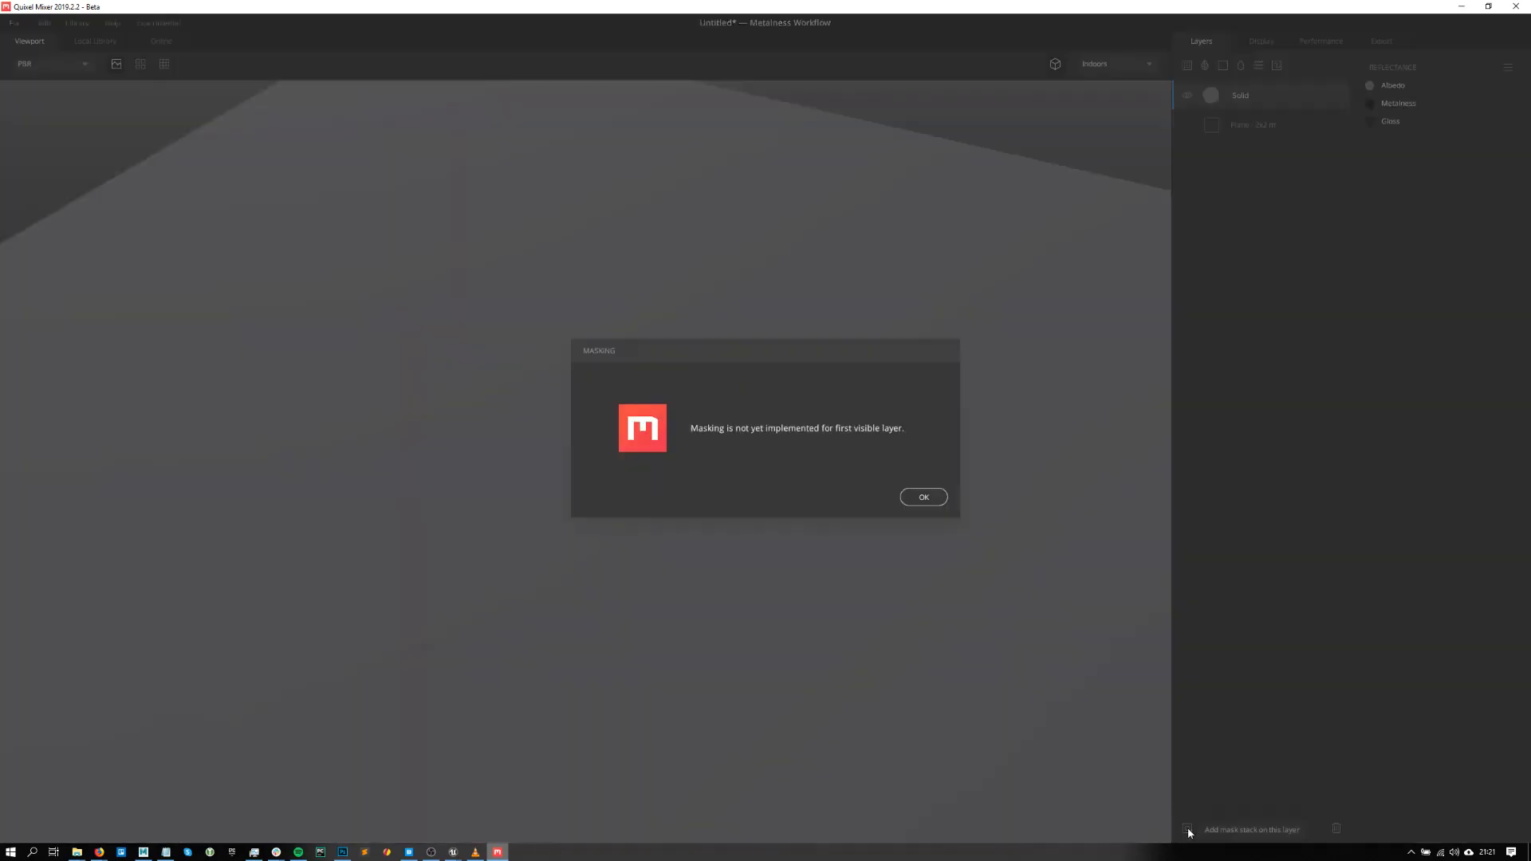
left_click(924, 498)
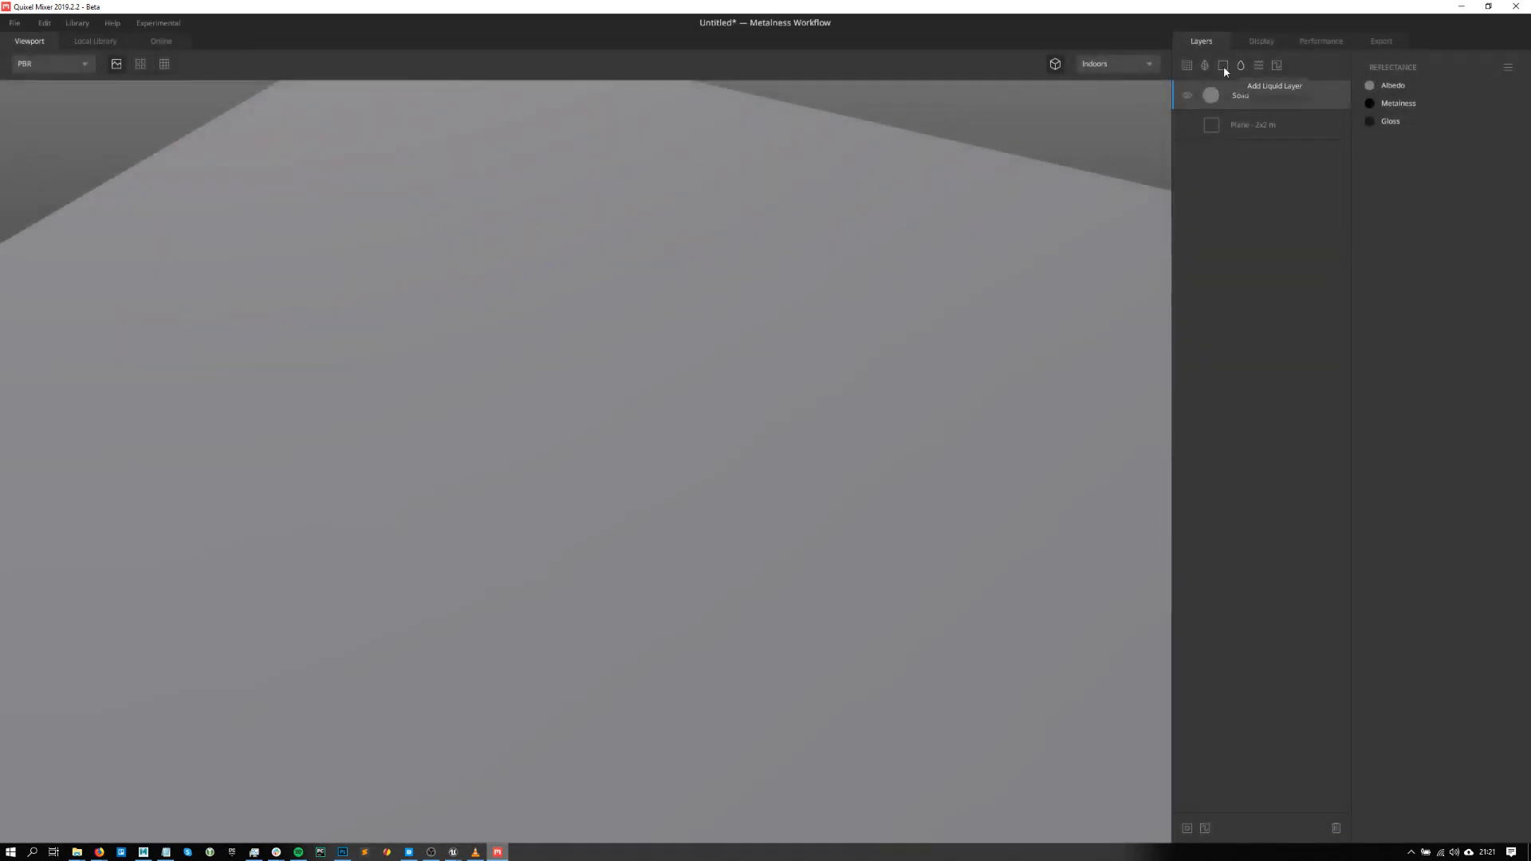
left_click(1205, 828)
left_click(923, 497)
- Add a Paint layer above the Solid layer and save the current brush under the name Brushy
left_click(1277, 67)
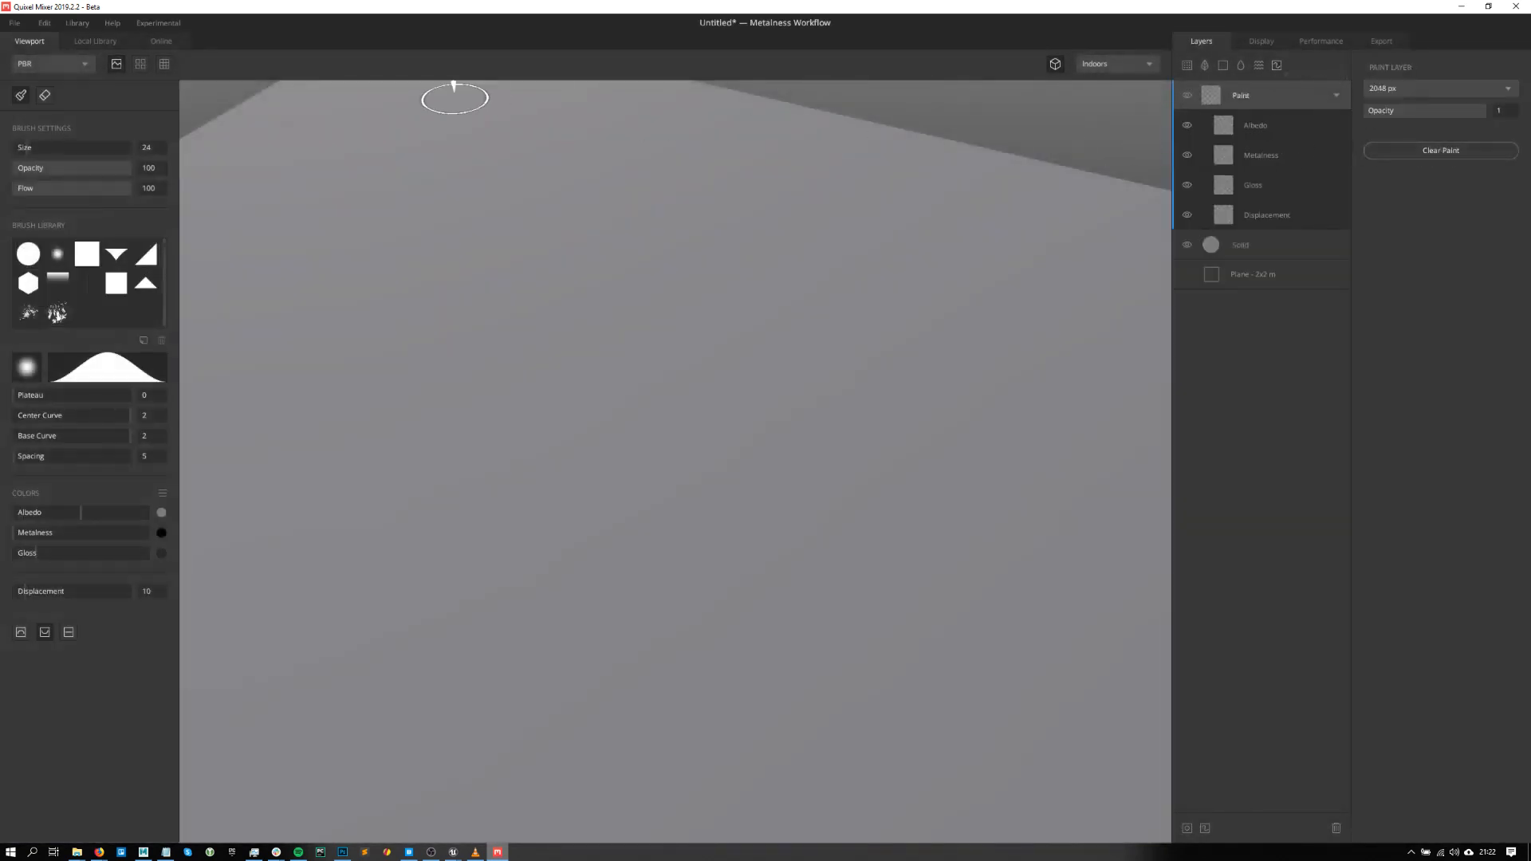
left_click(144, 341)
type("Brushey")
key("BackSpace")
key("BackSpace")
type("y")
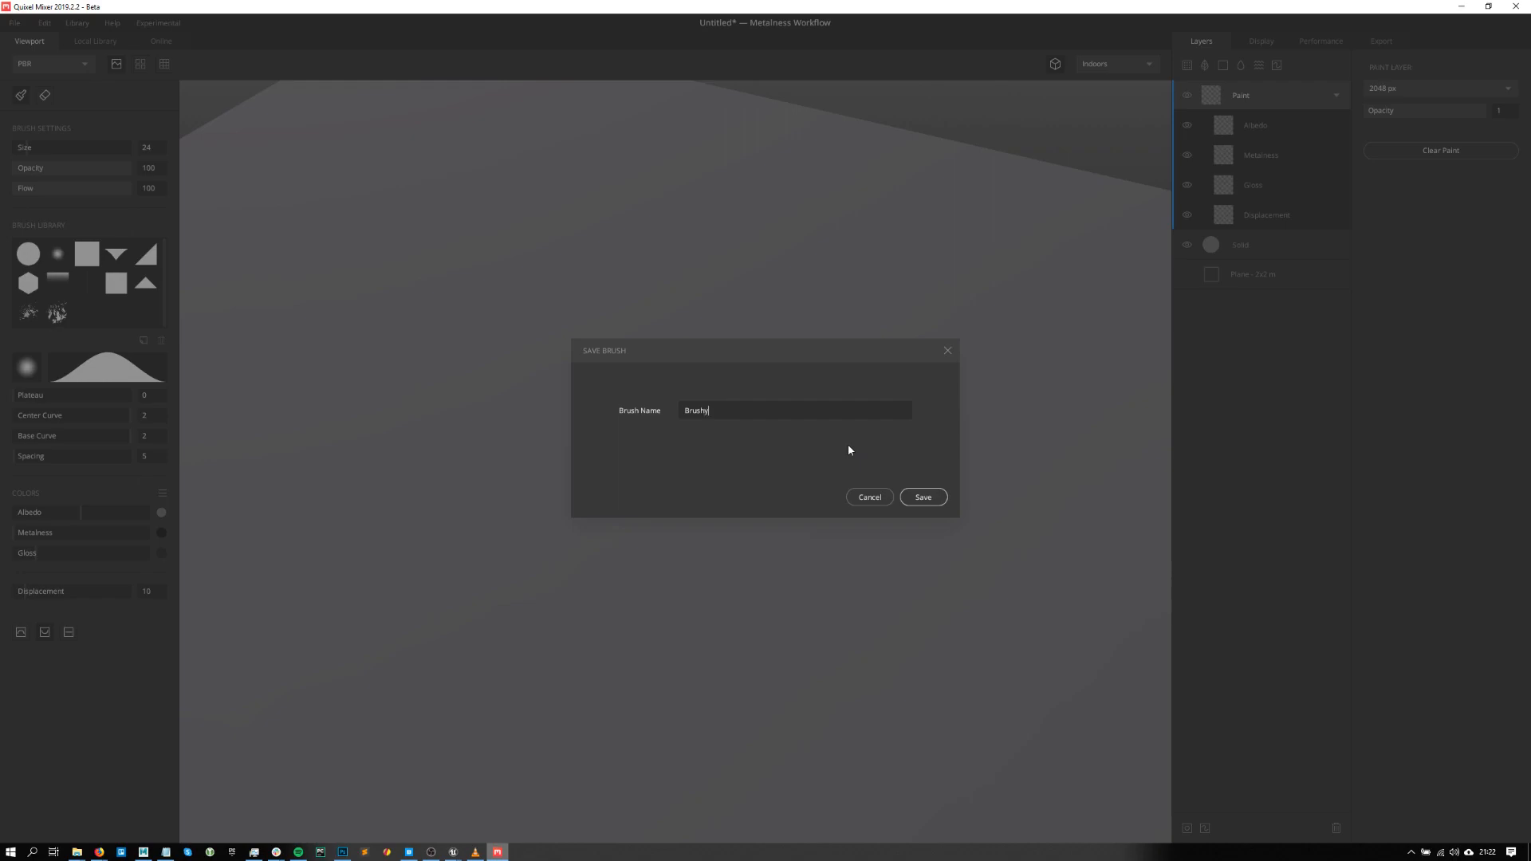
left_click(922, 498)
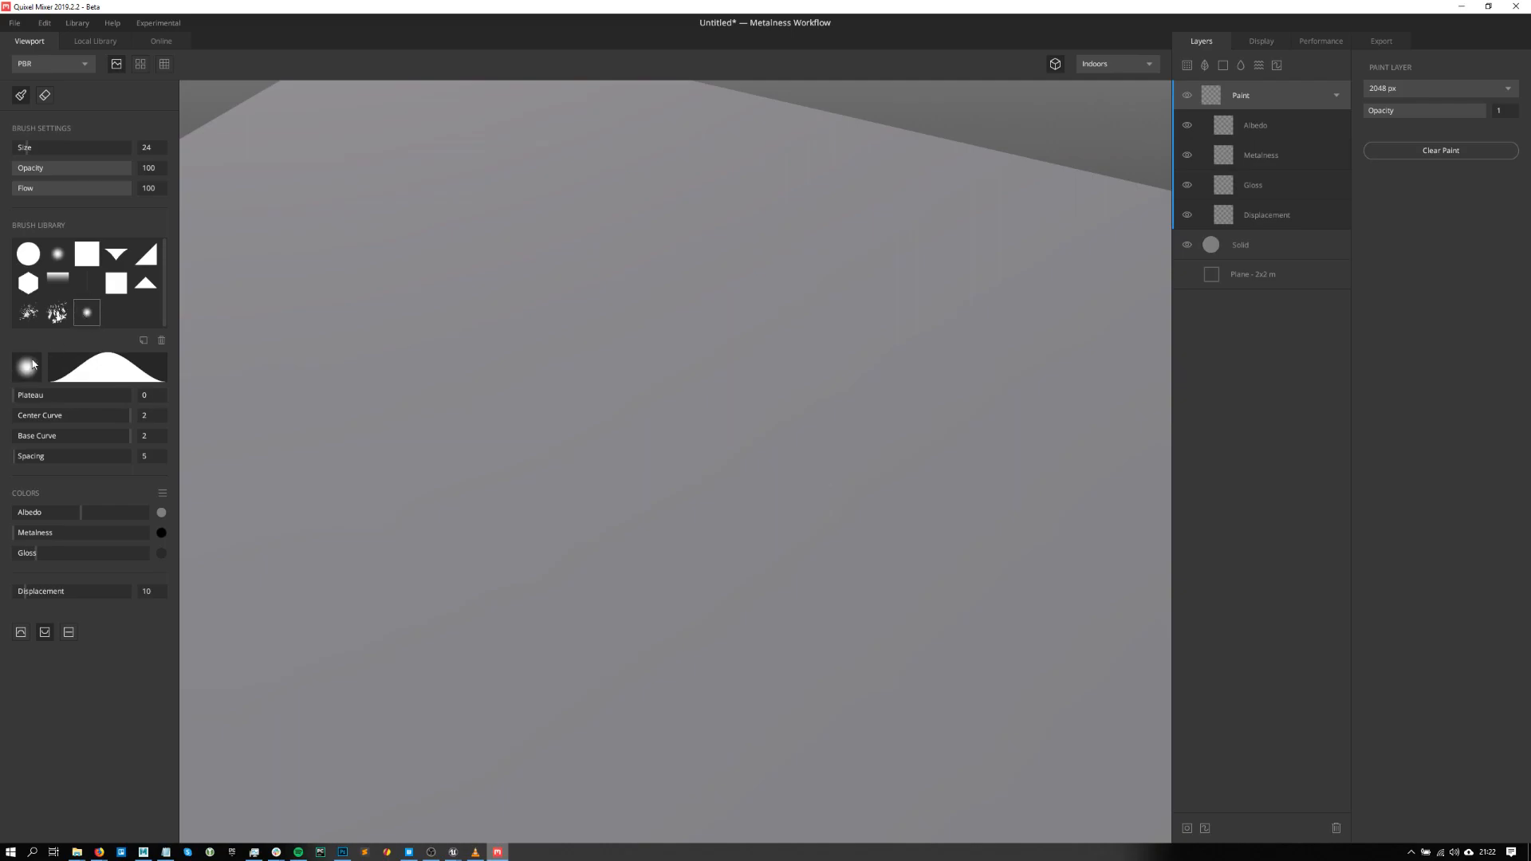
- Open Mixer's custom brush alpha chooser and search the downloaded assets in Quixel Bridge for brush
left_click(31, 371)
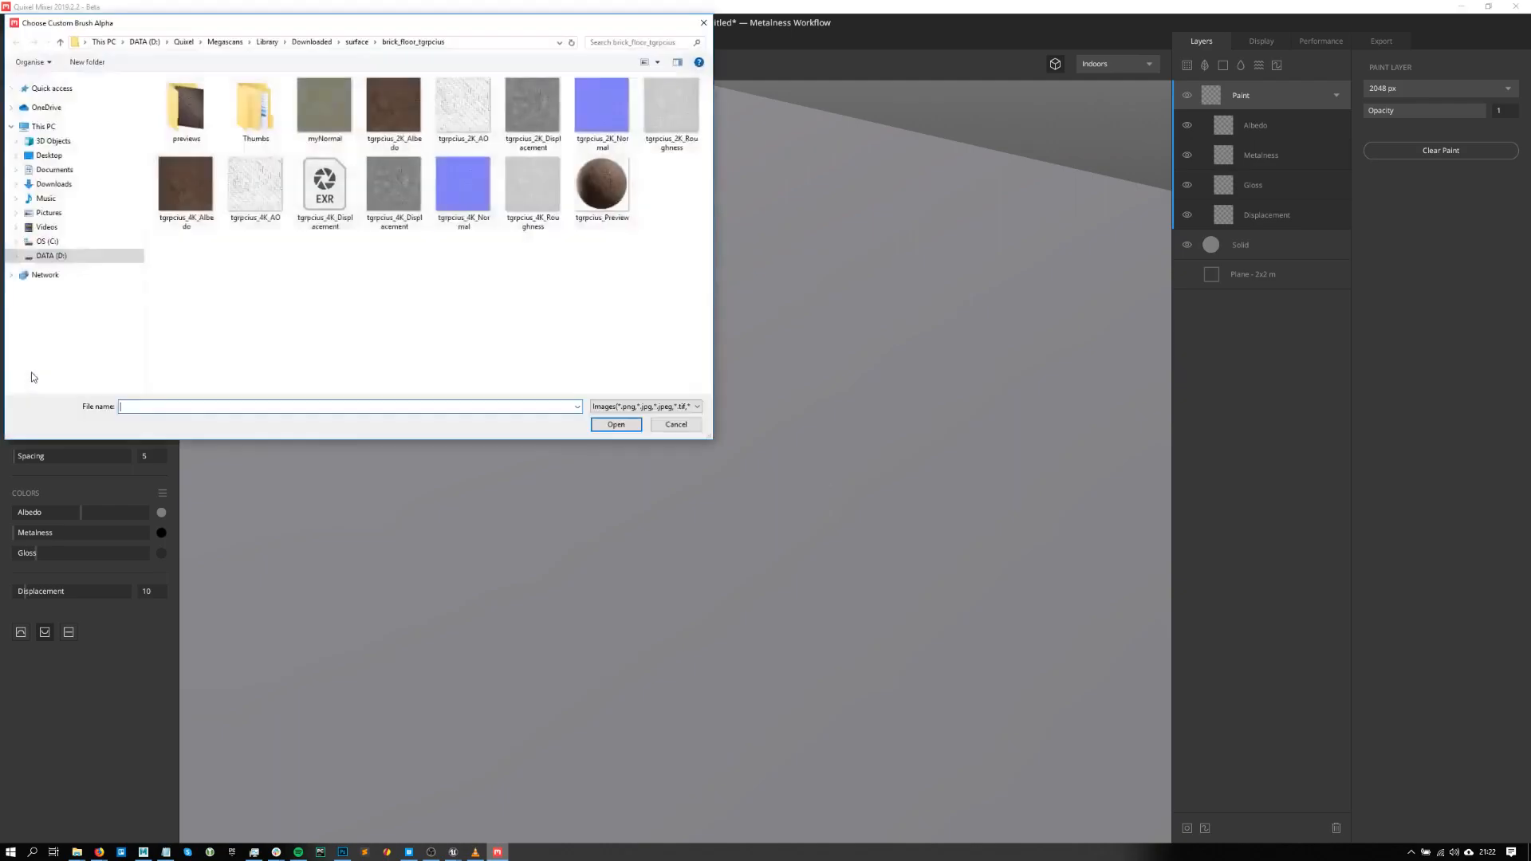
key("Escape")
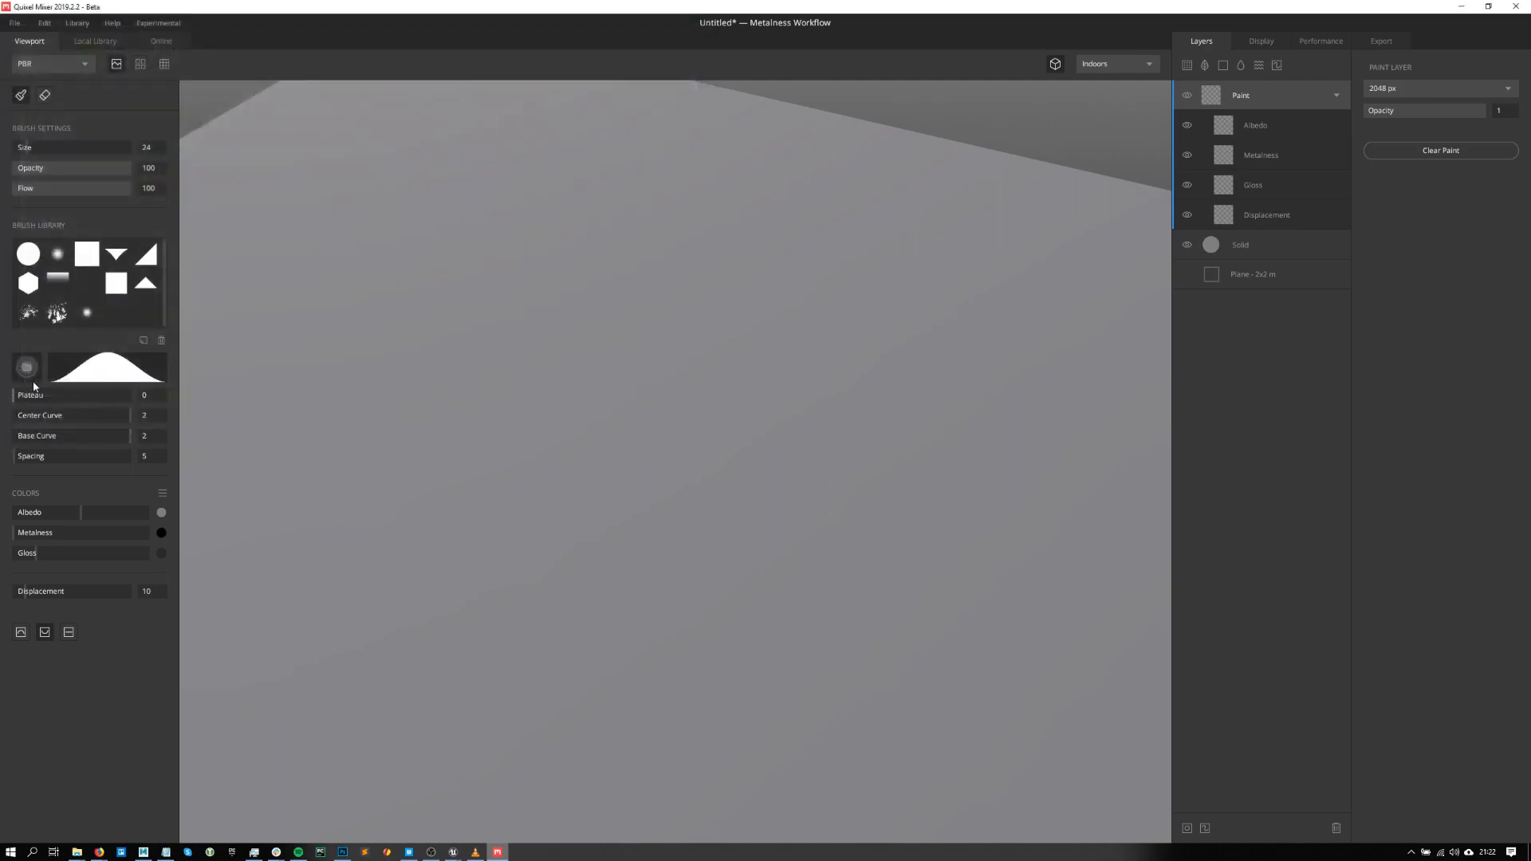
left_click(29, 369)
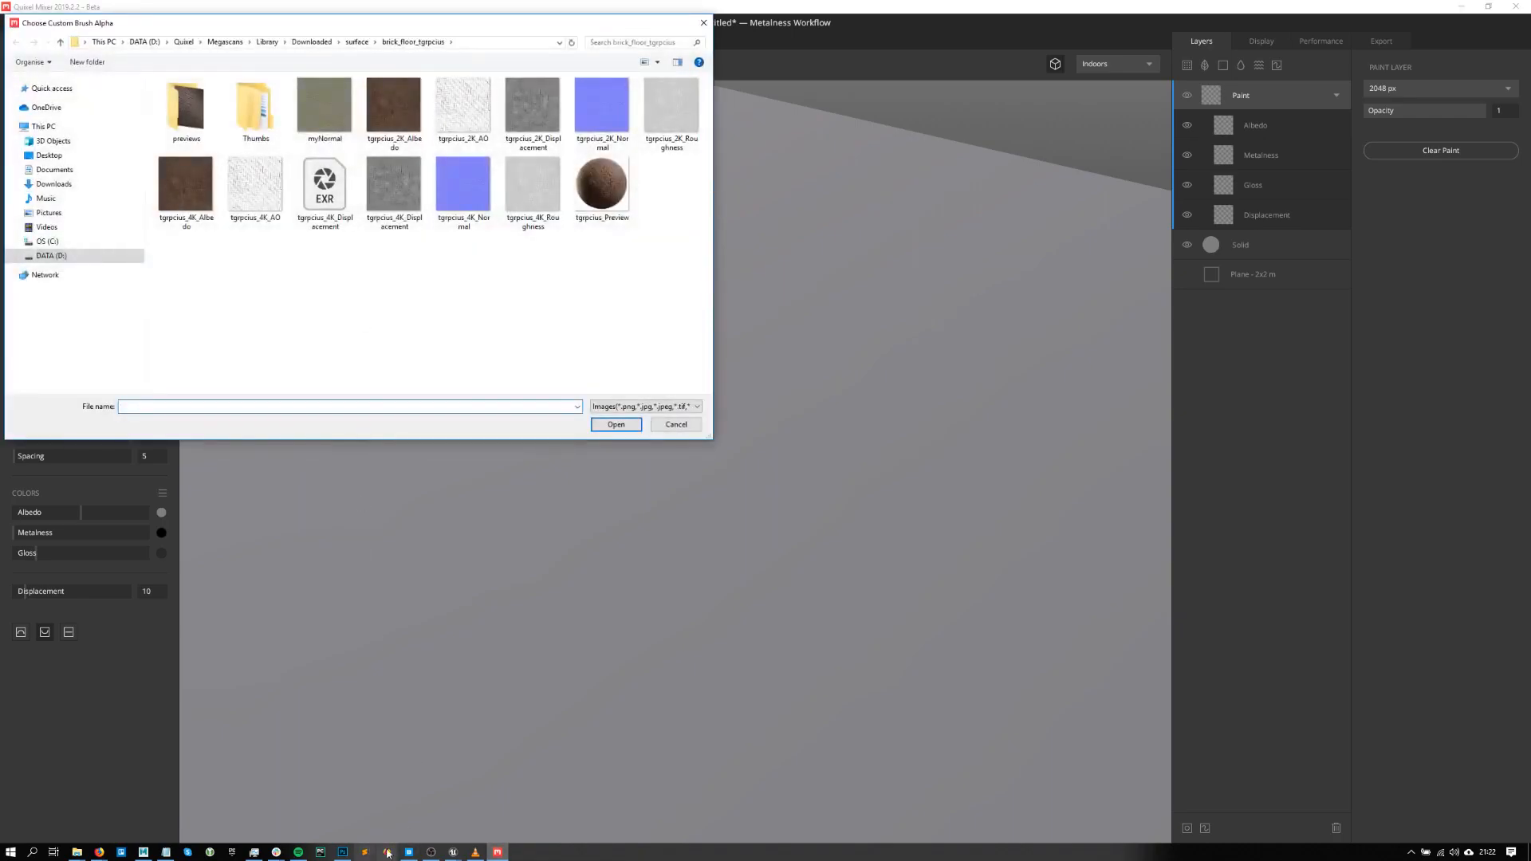
left_click(409, 852)
left_click(53, 161)
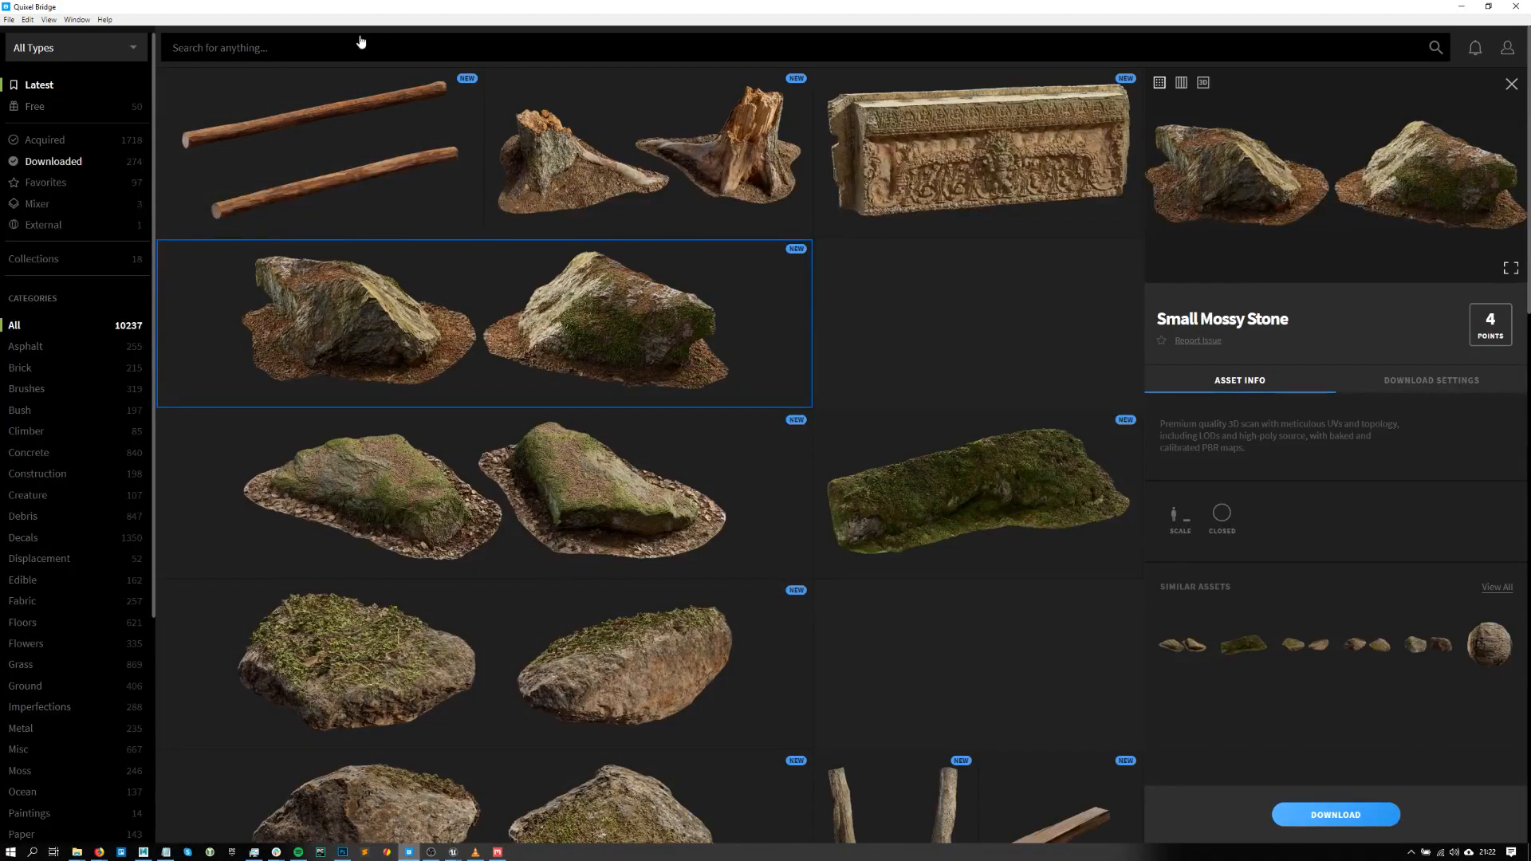
left_click(312, 58)
type("brush")
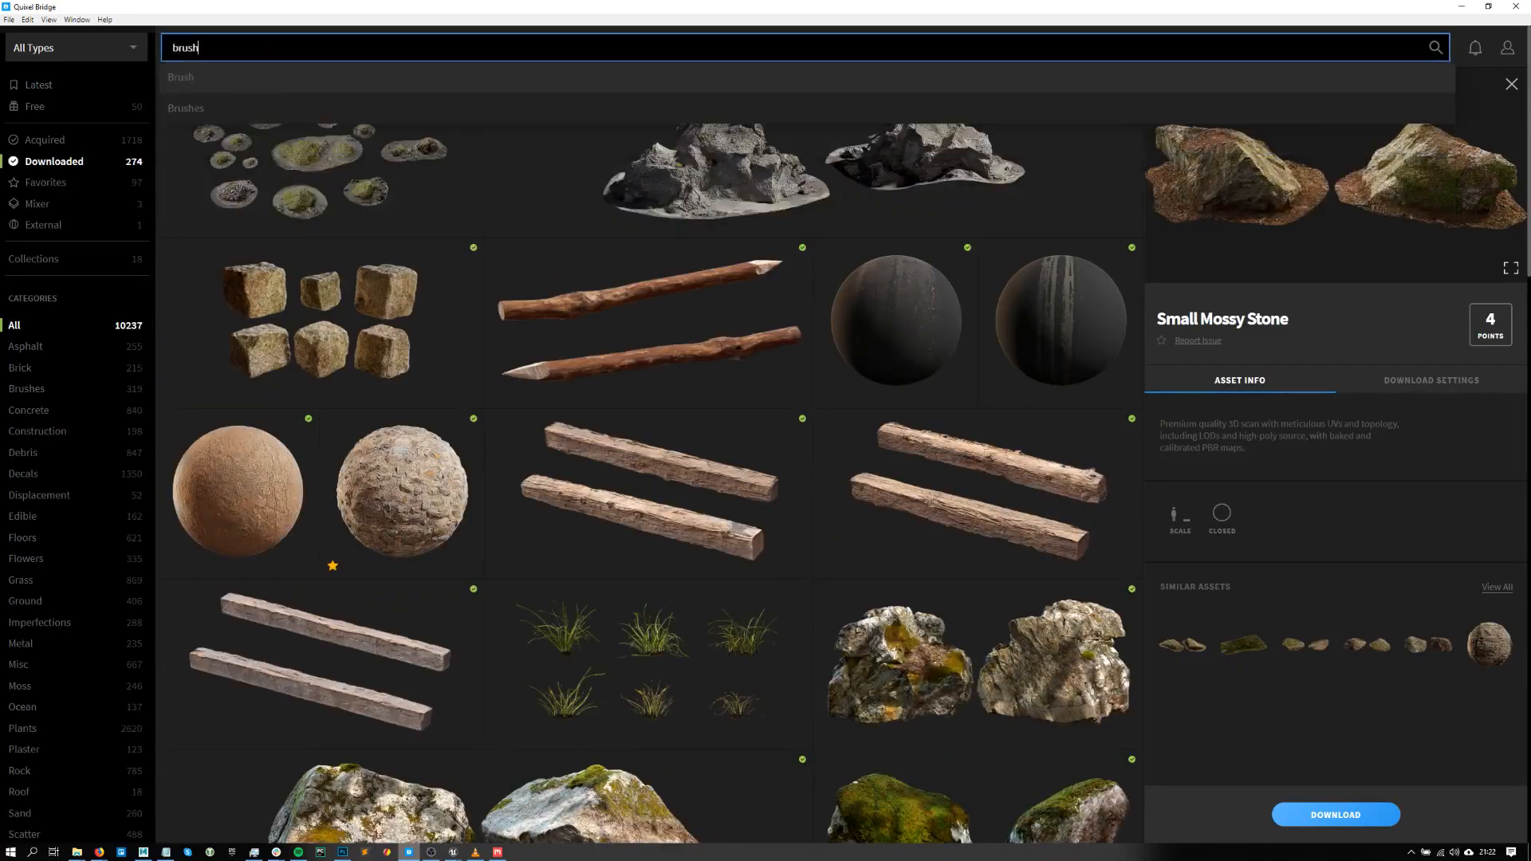
key("Return")
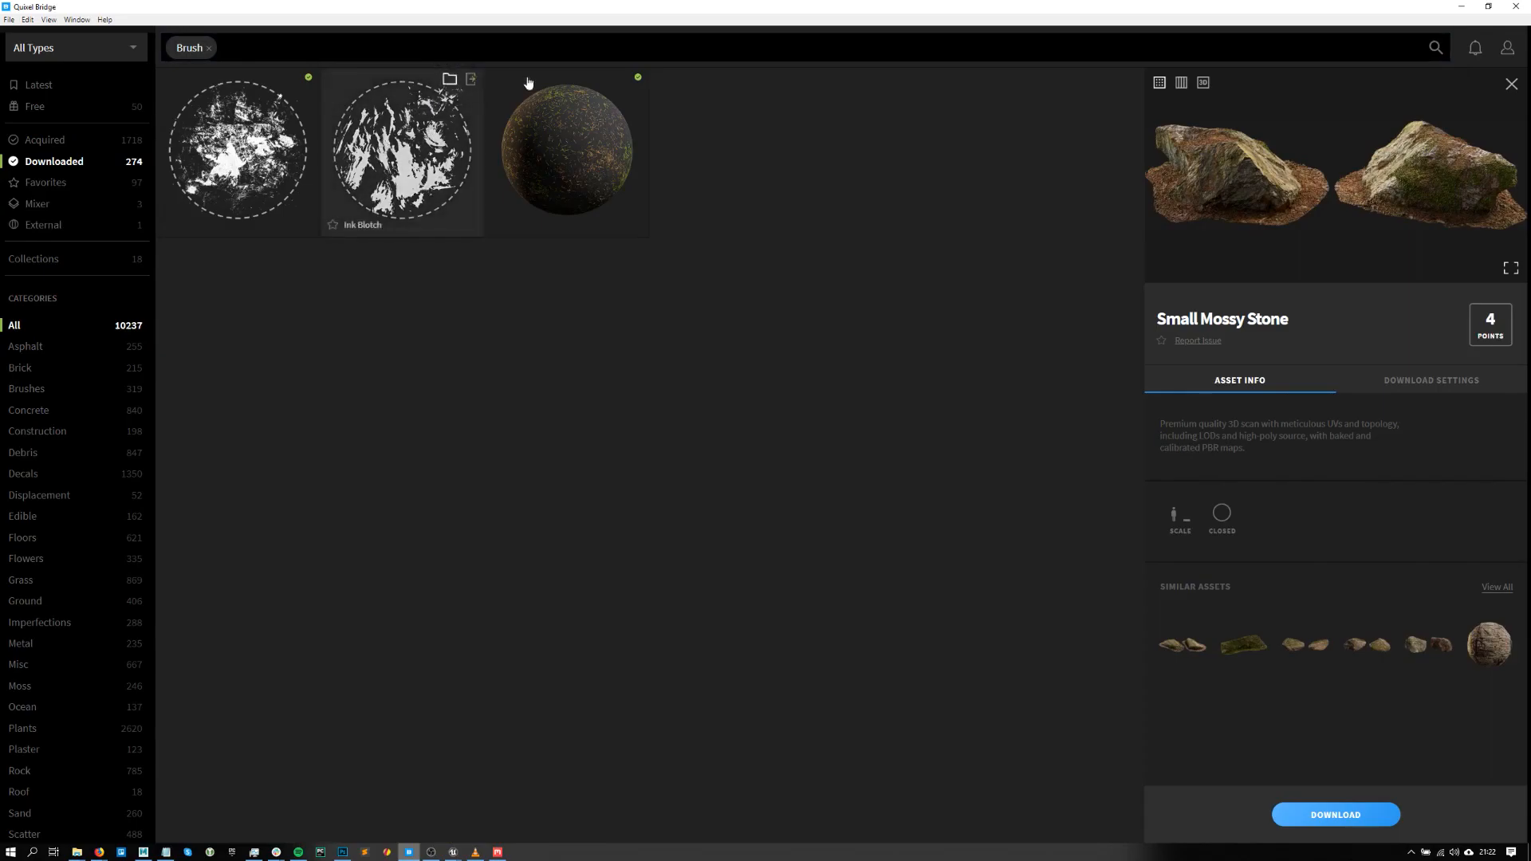
left_click(1463, 7)
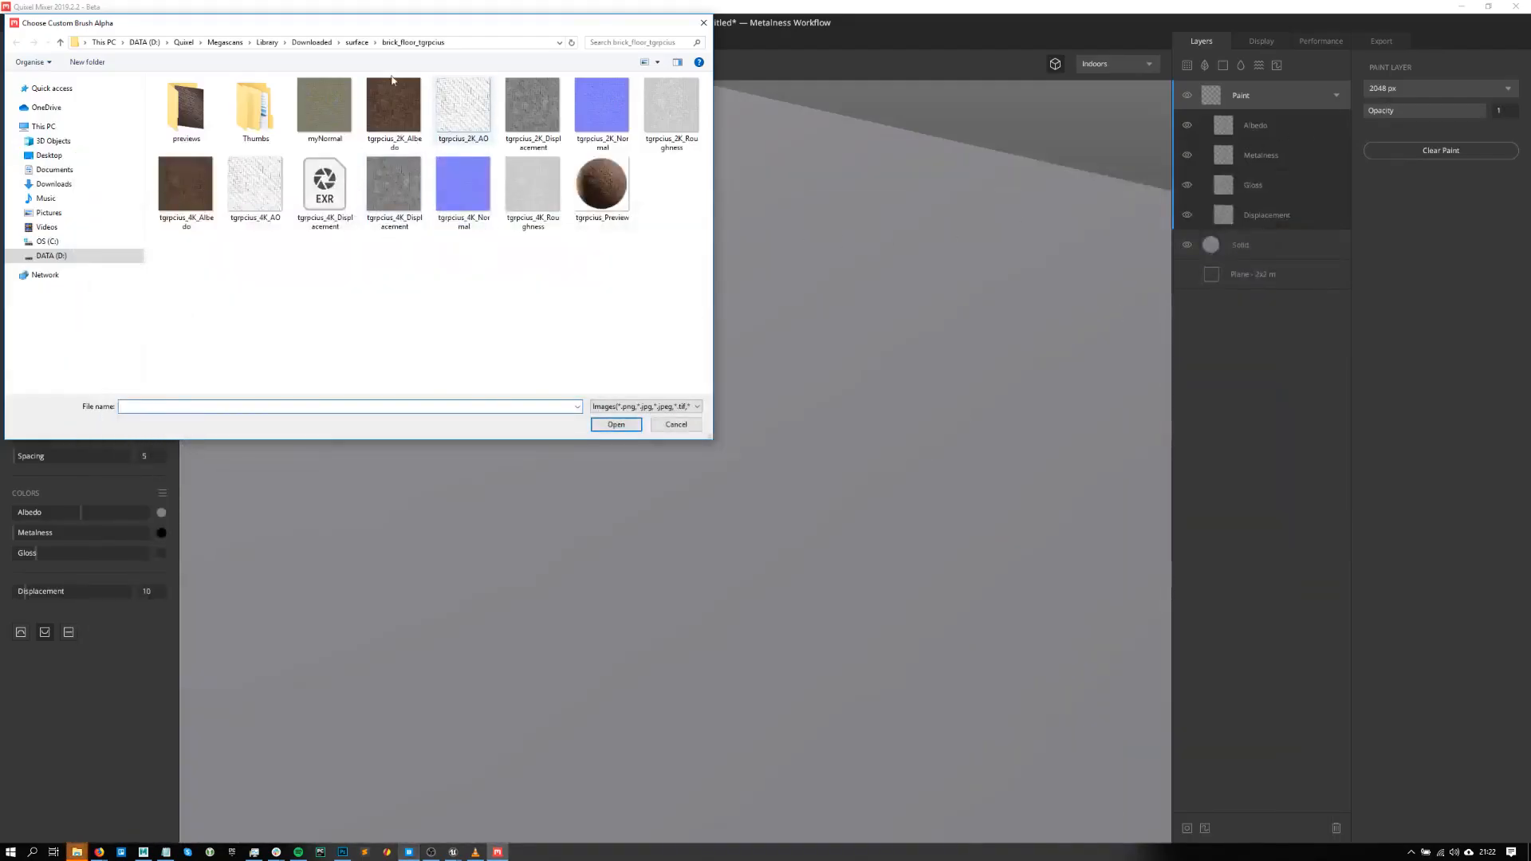
- Load se2bajuc_2K_Brush from the downloaded Paint Brushes_Ink Blots_se2bajuc folder in Mixer as the custom brush alpha
left_click(76, 852)
left_click(921, 815)
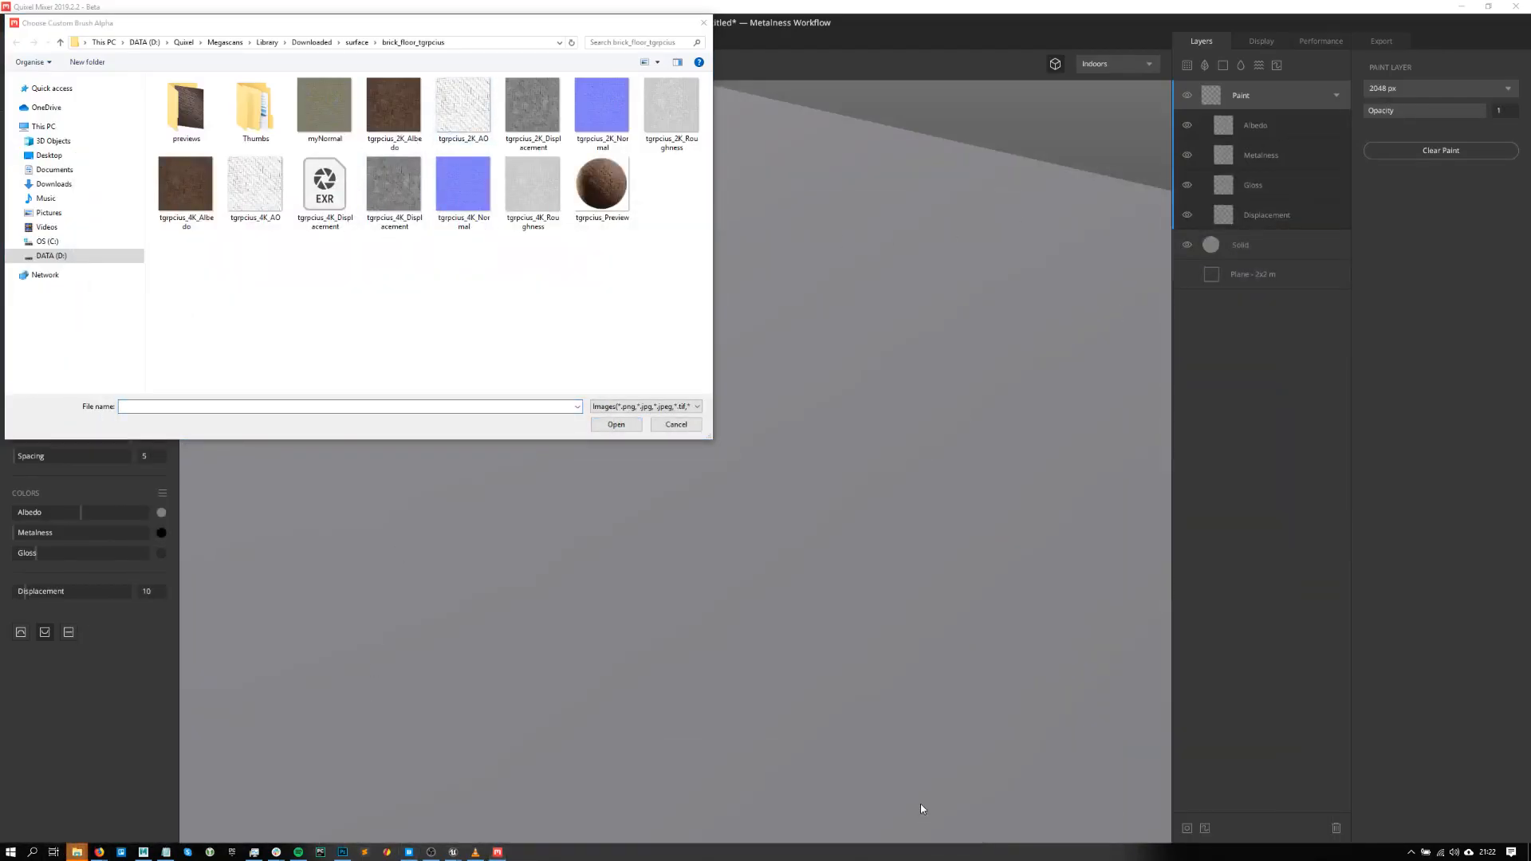
left_click(790, 260)
left_click(468, 50)
left_click(468, 45)
type("D:\\Quixel\\Megascans\\Library\\Downloaded\\brush\\Paint Brushes_Ink Blots_se2bajuc")
key("Return")
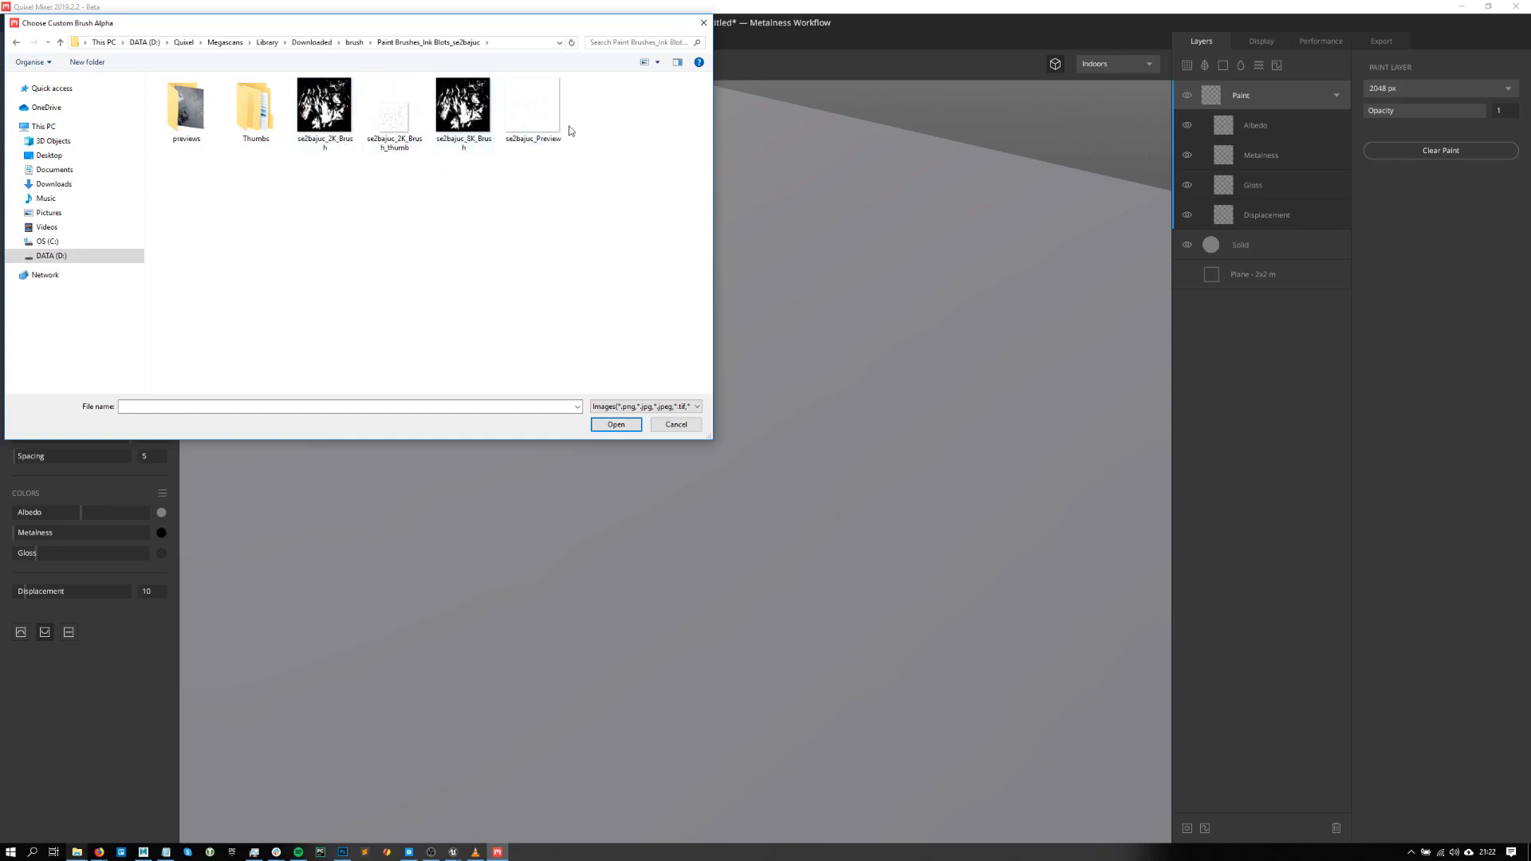
left_click(462, 115)
left_click(324, 132)
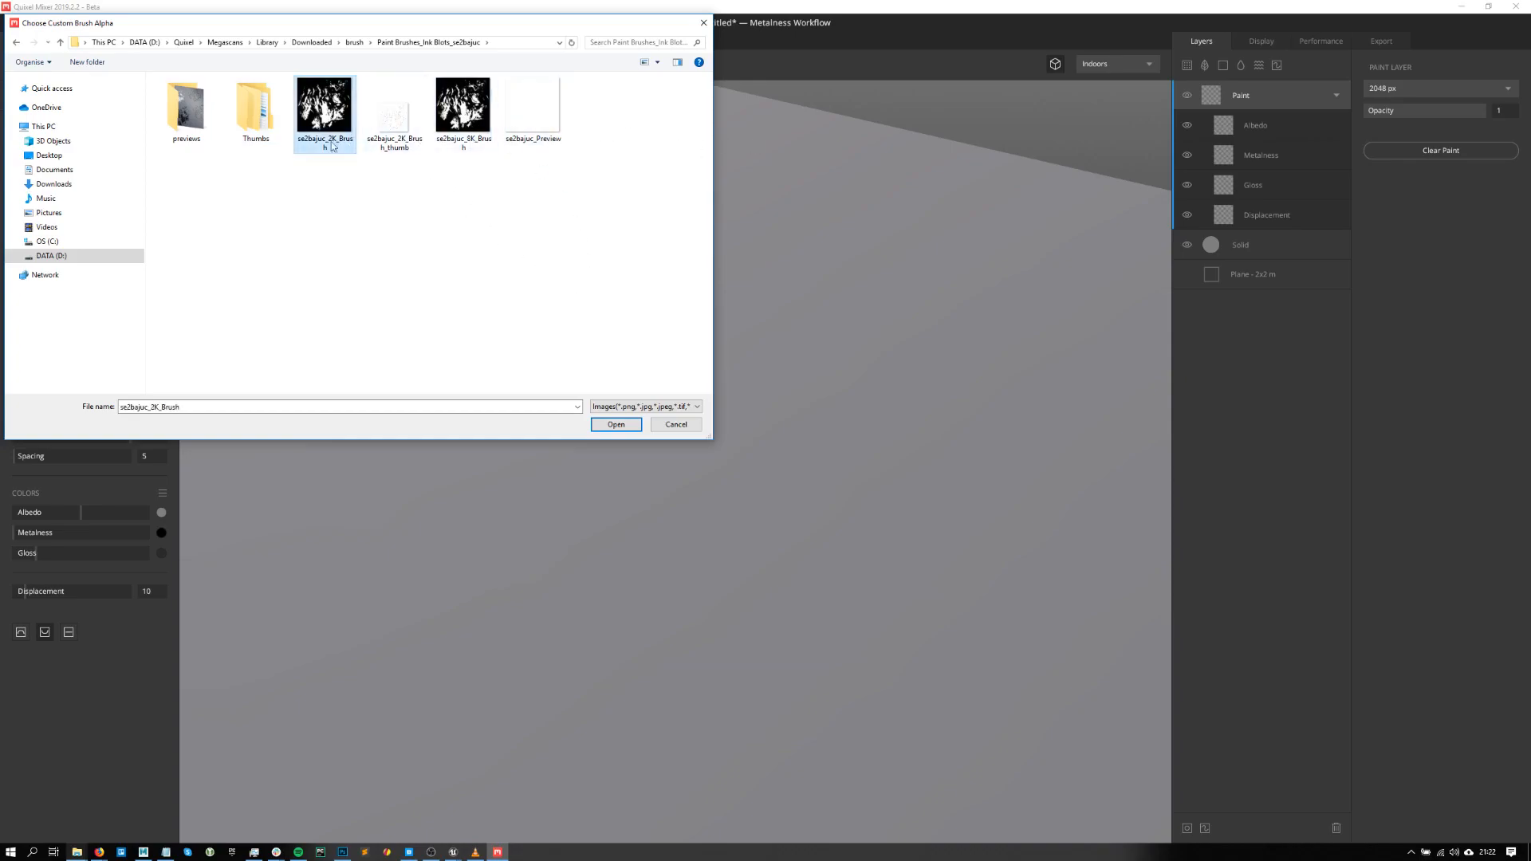
left_click(616, 423)
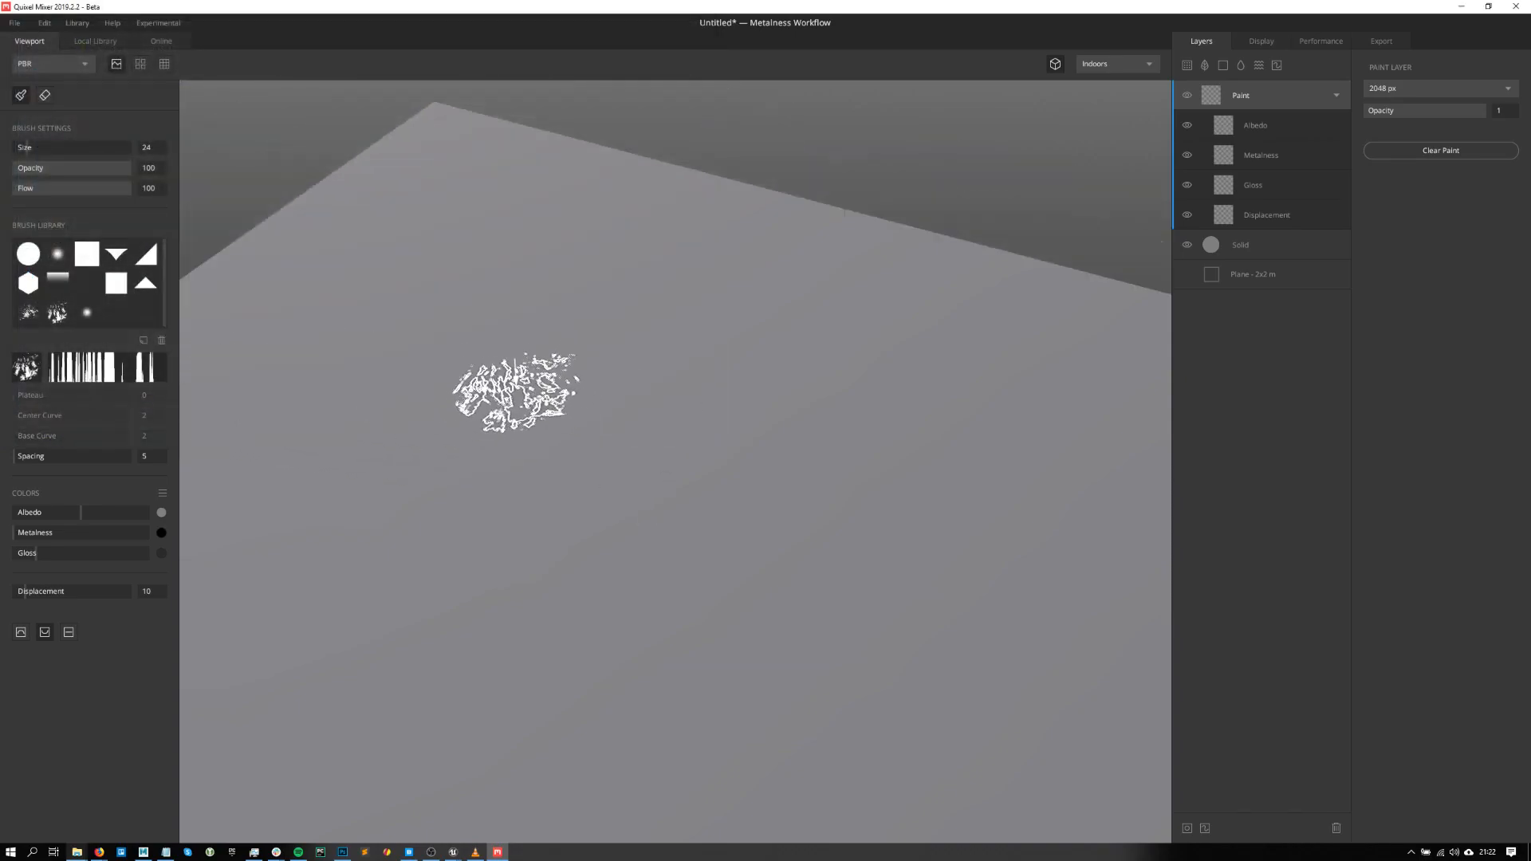
- Enlarge the brush to size 91.65 and paint ink-blot strokes around the middle of the plane
scroll(513, 407, "up", 2)
scroll(509, 420, "up", 8, "ctrl")
scroll(574, 447, "down", 2)
scroll(605, 465, "down", 6, "ctrl")
scroll(622, 488, "up", 10, "ctrl")
left_click_drag(574, 372, 542, 450)
mouse_move(916, 530)
left_mouse_down("alt")
mouse_move(908, 441)
mouse_move(916, 461)
left_mouse_up("alt")
- Invert the Paint layer's Displacement channel and paint additional ink-blot displacement strokes around the first painted area
left_click(1265, 215)
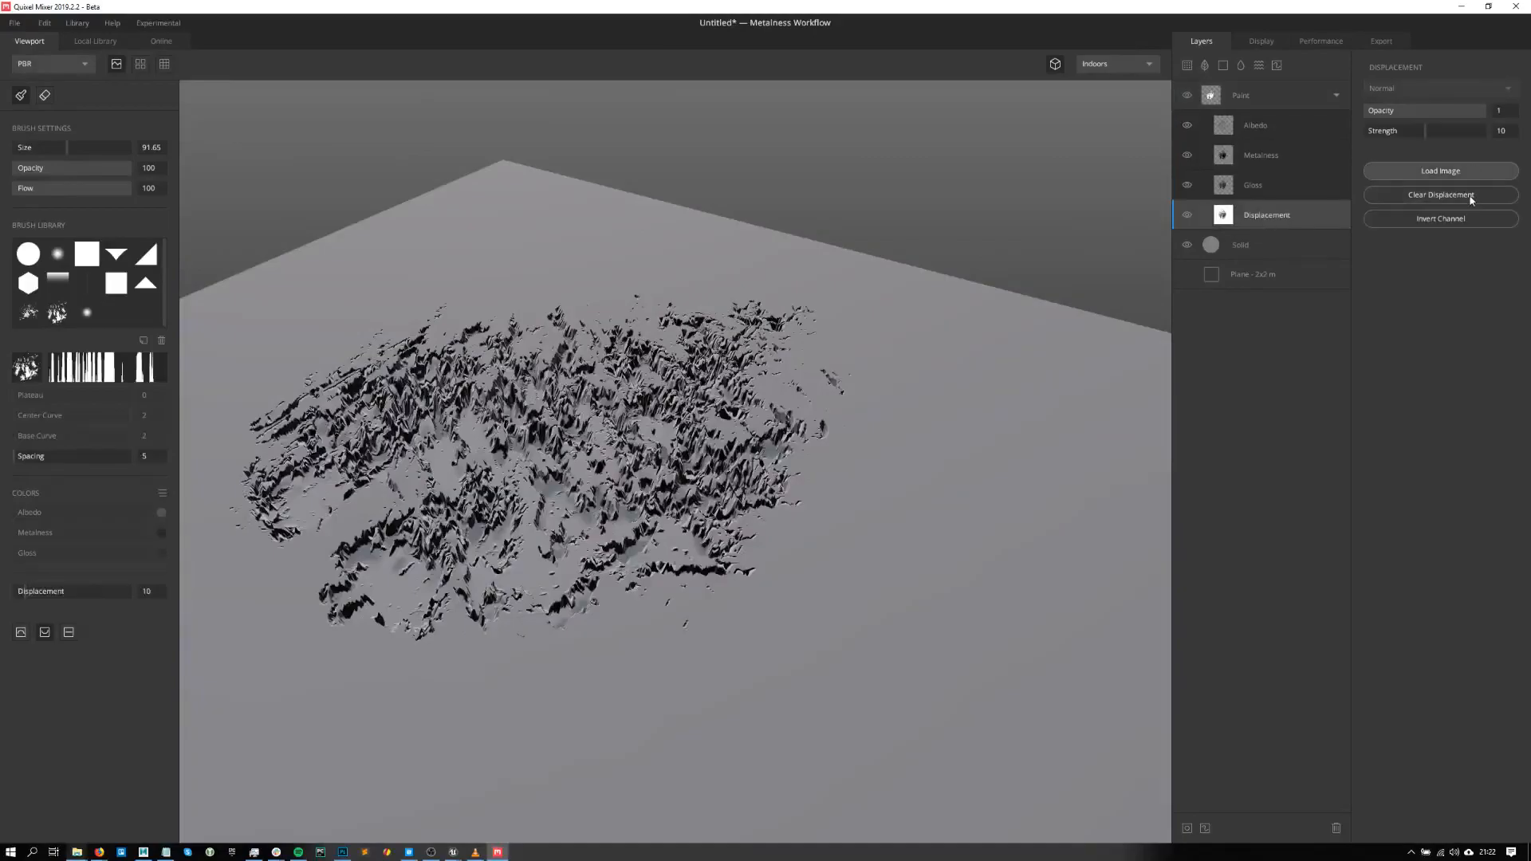
left_click(1463, 227)
scroll(630, 431, "down", 3)
mouse_move(614, 431)
left_mouse_down("alt")
mouse_move(636, 352)
mouse_move(721, 325)
mouse_move(598, 290)
mouse_move(539, 431)
left_mouse_up("alt")
scroll(709, 362, "up", 5)
scroll(539, 431, "down", 5)
scroll(542, 414, "up", 2)
mouse_move(551, 379)
left_mouse_down()
mouse_move(274, 468)
mouse_move(358, 403)
left_mouse_up()
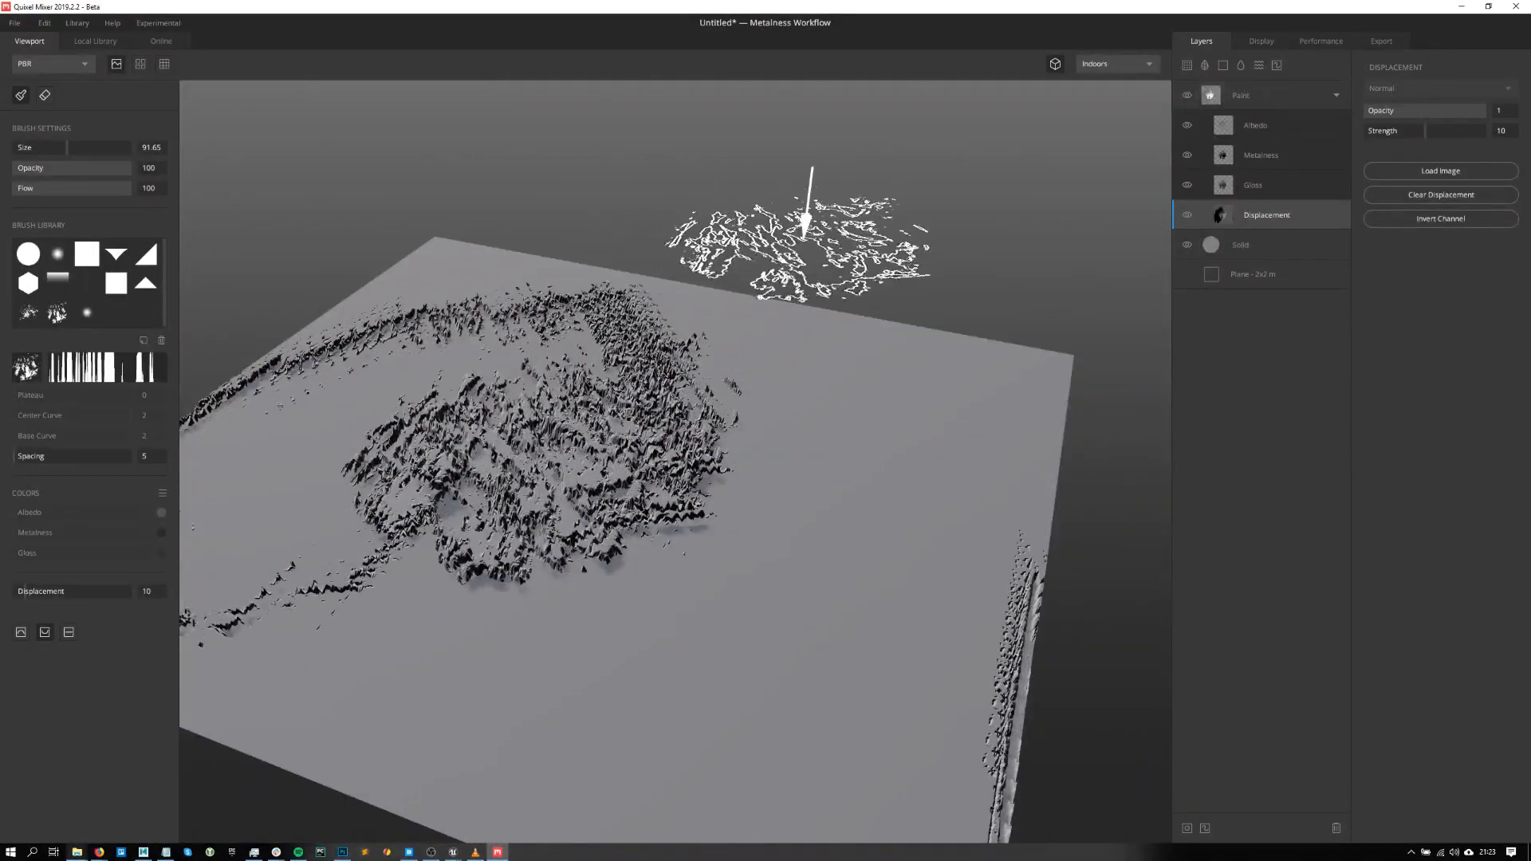
- Display the active mask in the flat 2D view and paint more displacement strokes across it
key("m")
left_click(1055, 69)
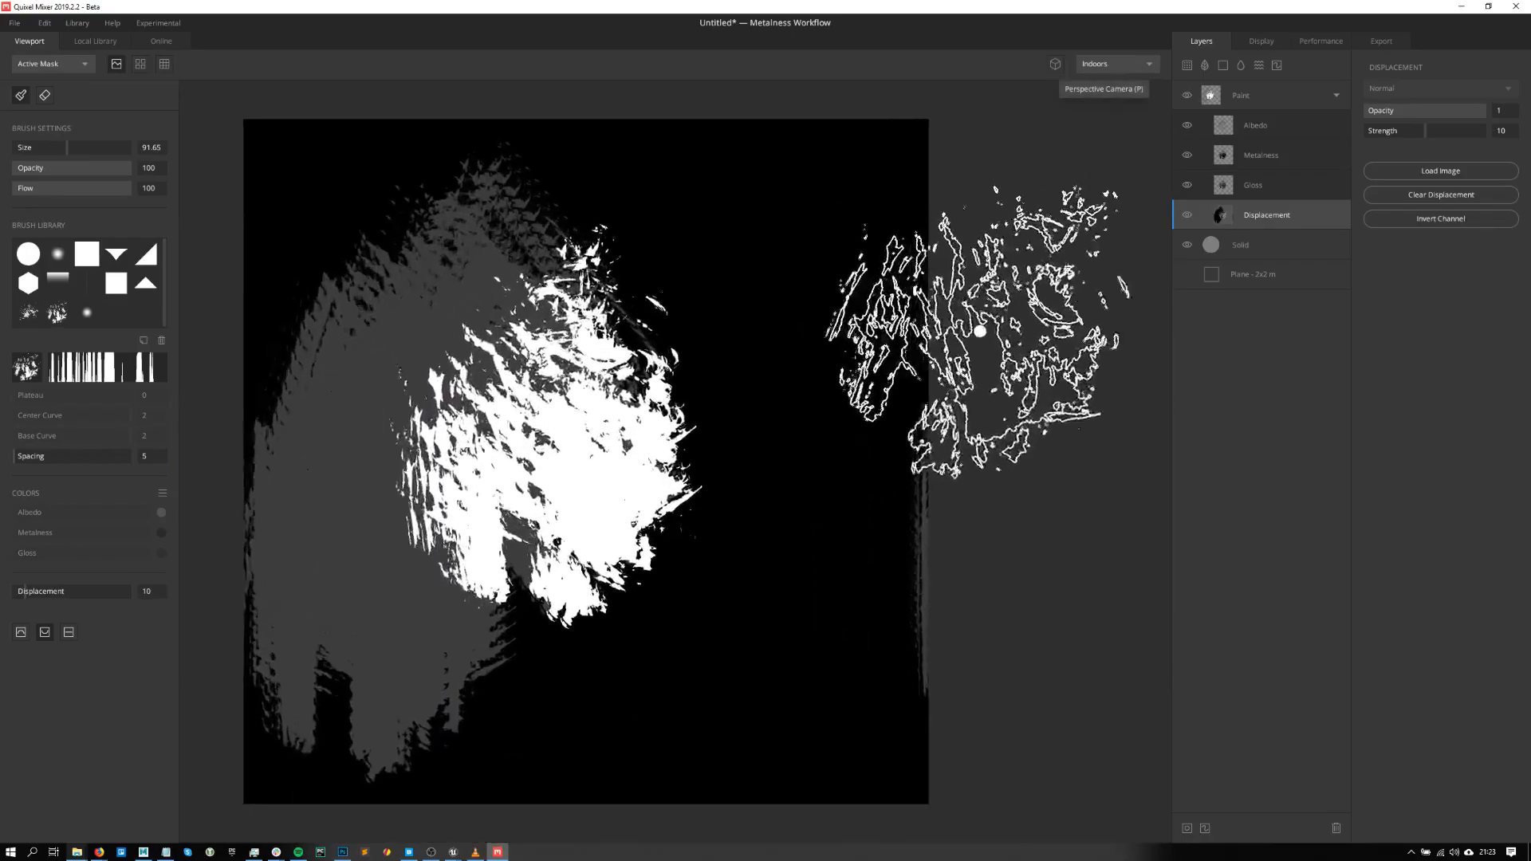
mouse_move(678, 389)
left_mouse_down()
mouse_move(481, 489)
mouse_move(641, 567)
mouse_move(650, 397)
mouse_move(511, 366)
mouse_move(590, 407)
left_mouse_up()
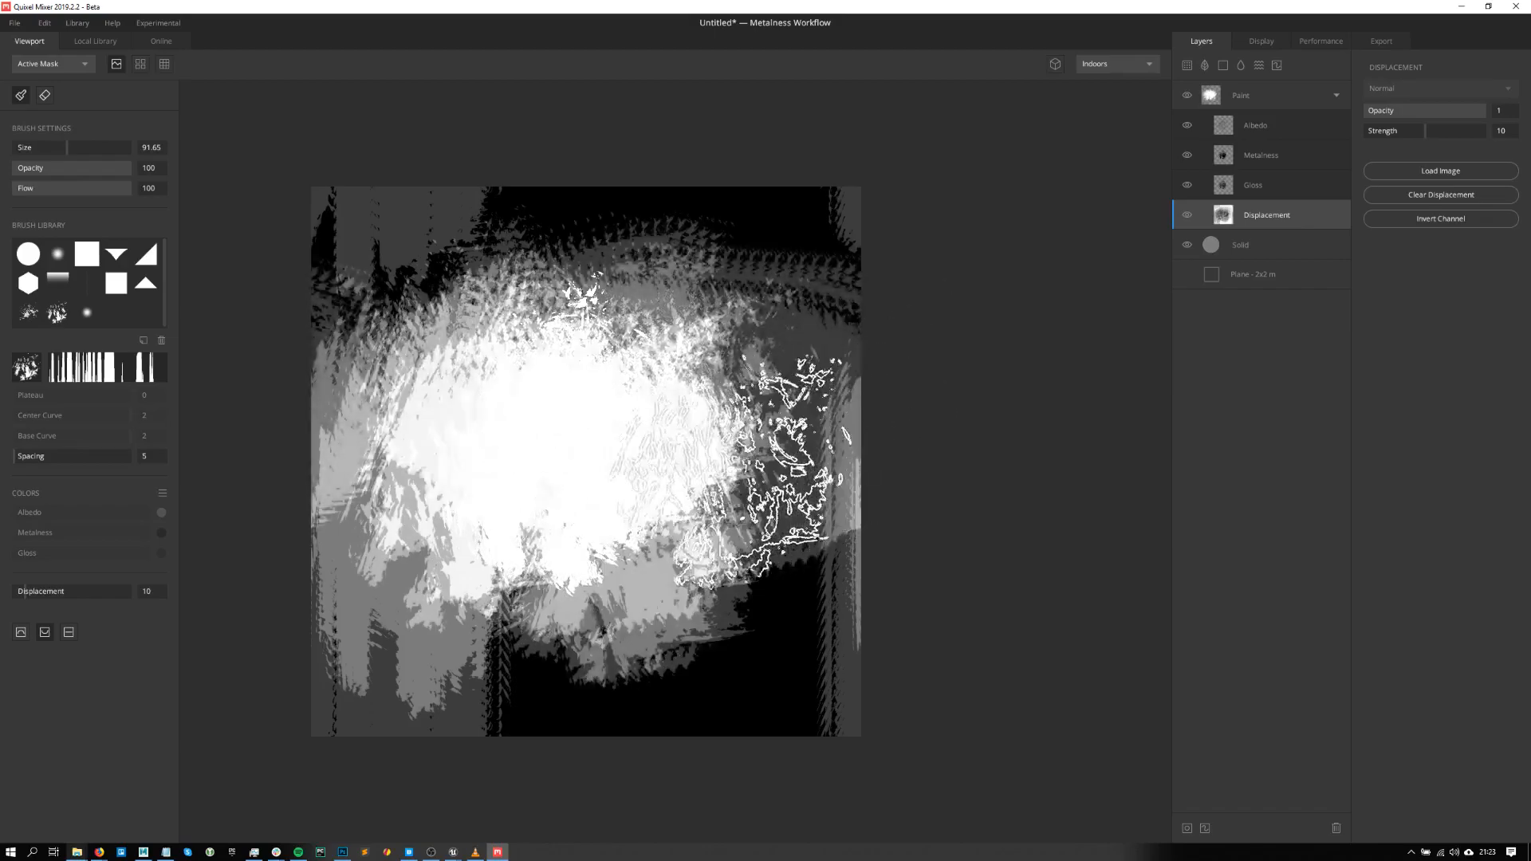
- Clear the Displacement channel's paint and brush broad ink-blot strokes on the whole Paint layer, covering most of the mask
left_click(1441, 194)
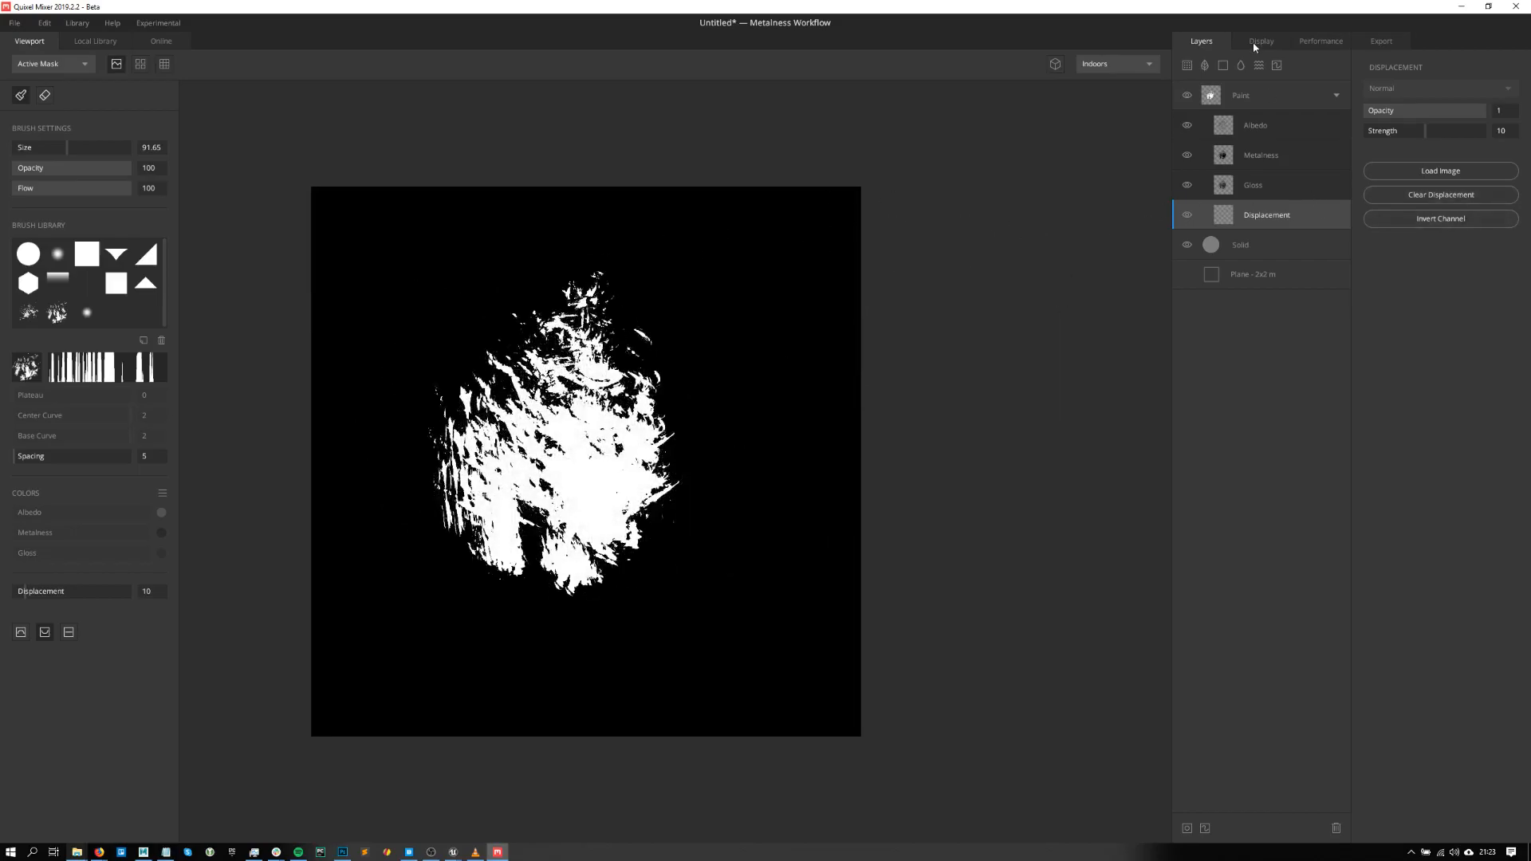
left_click(1248, 97)
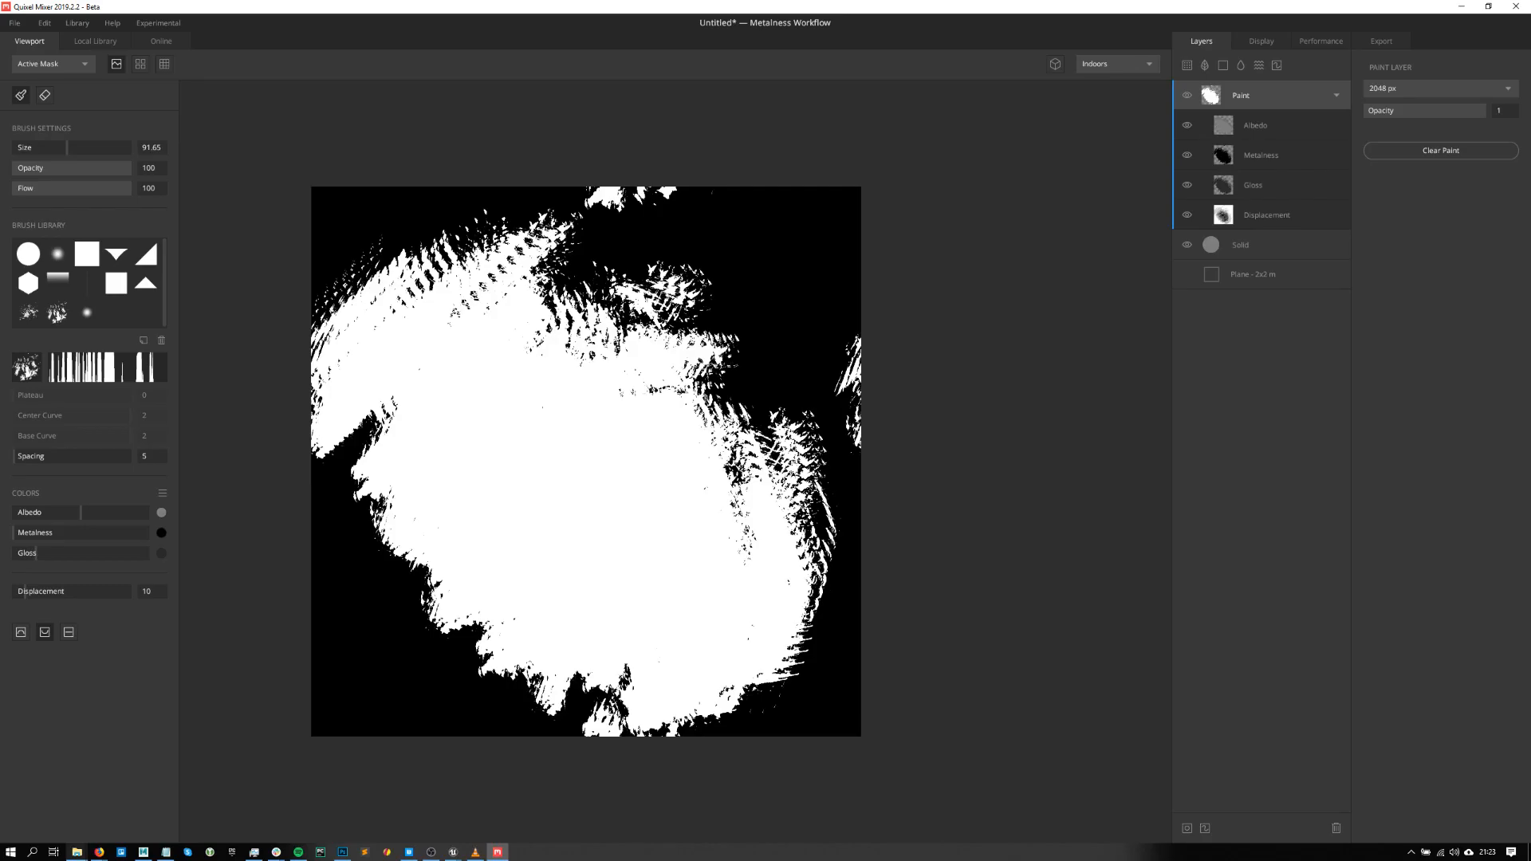
key("alt+Tab")
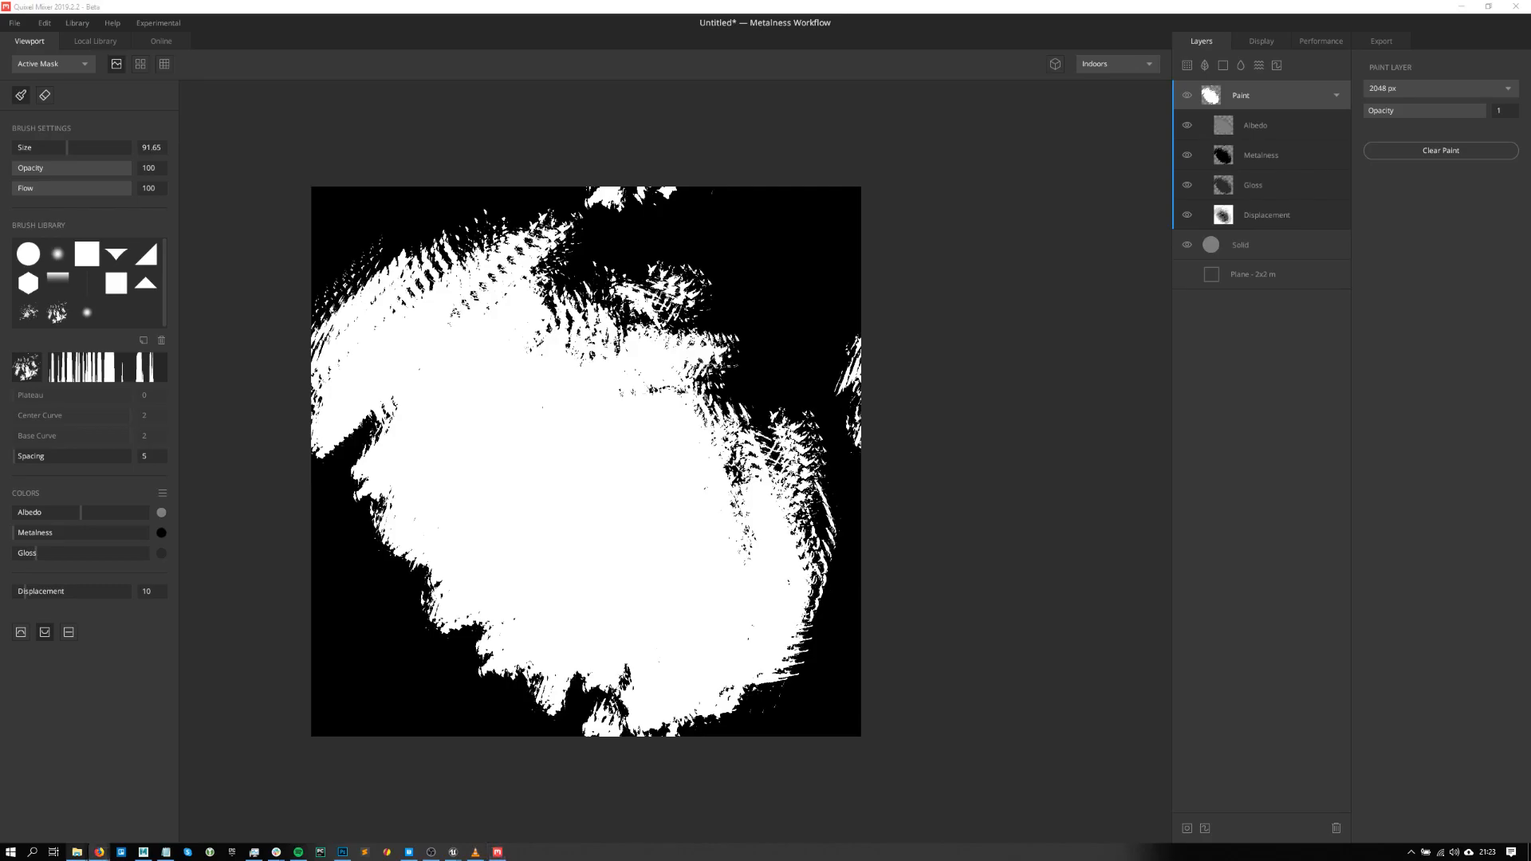